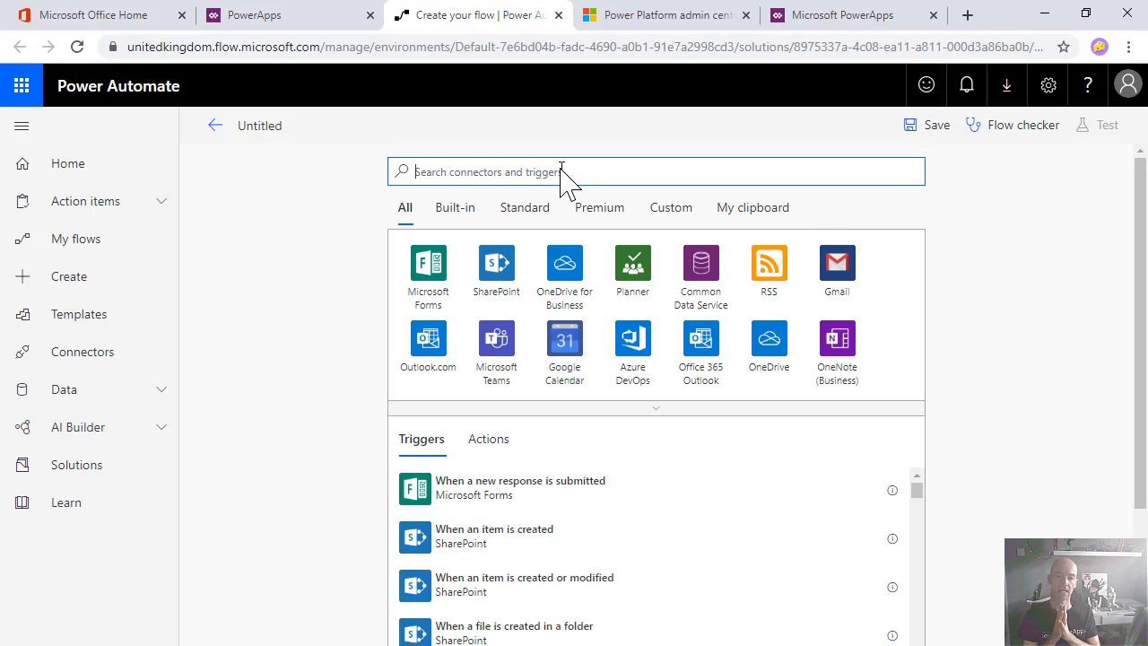
# Start the flow with the PowerApps trigger and name it Power BI DataSet Refresh 2
pyautogui.write('po')
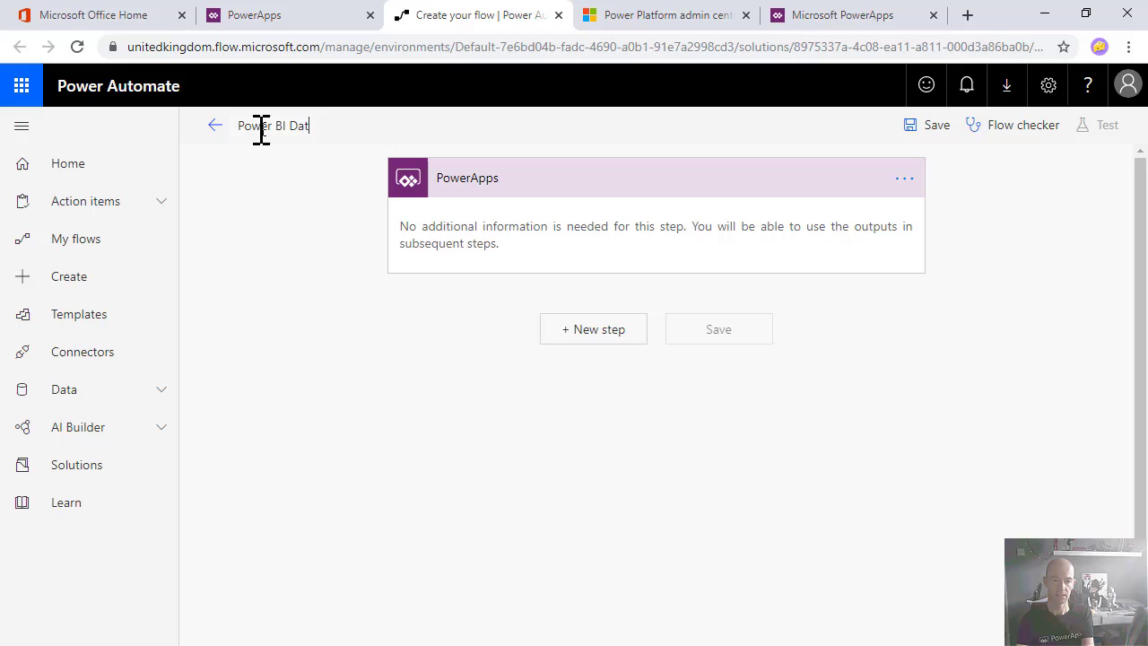
pyautogui.write('as')
pyautogui.press('BackSpace')
pyautogui.write('Set Refresh 2')
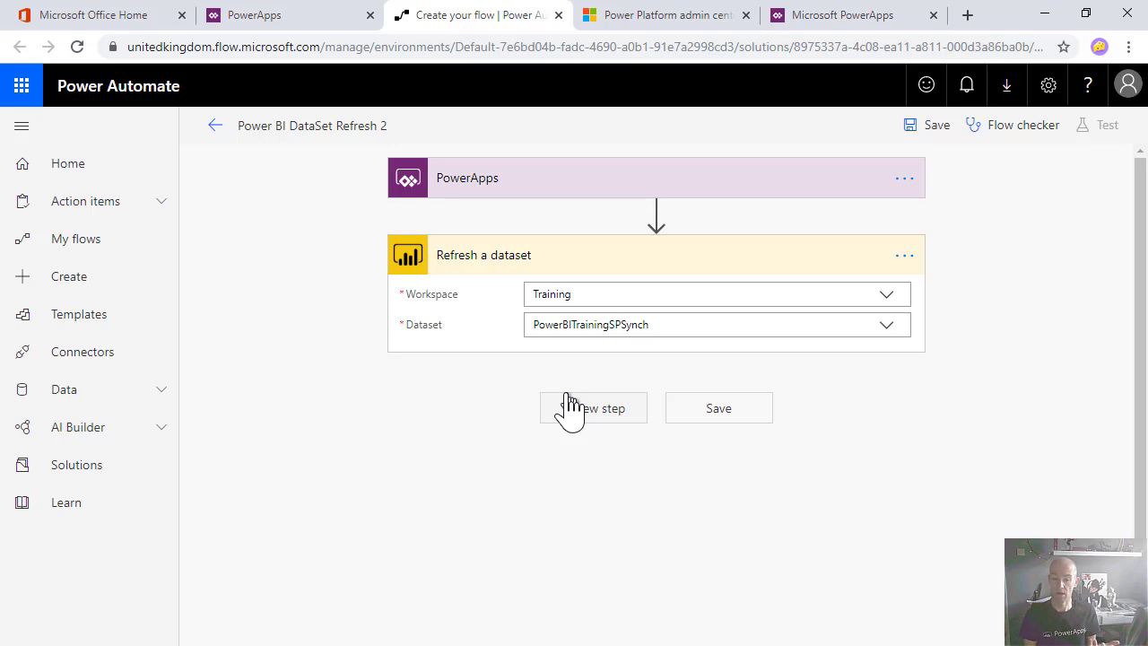
# Set the Workspace of the Refresh a dataset action to a custom value supplied by Ask in PowerApps
pyautogui.click(886, 294)
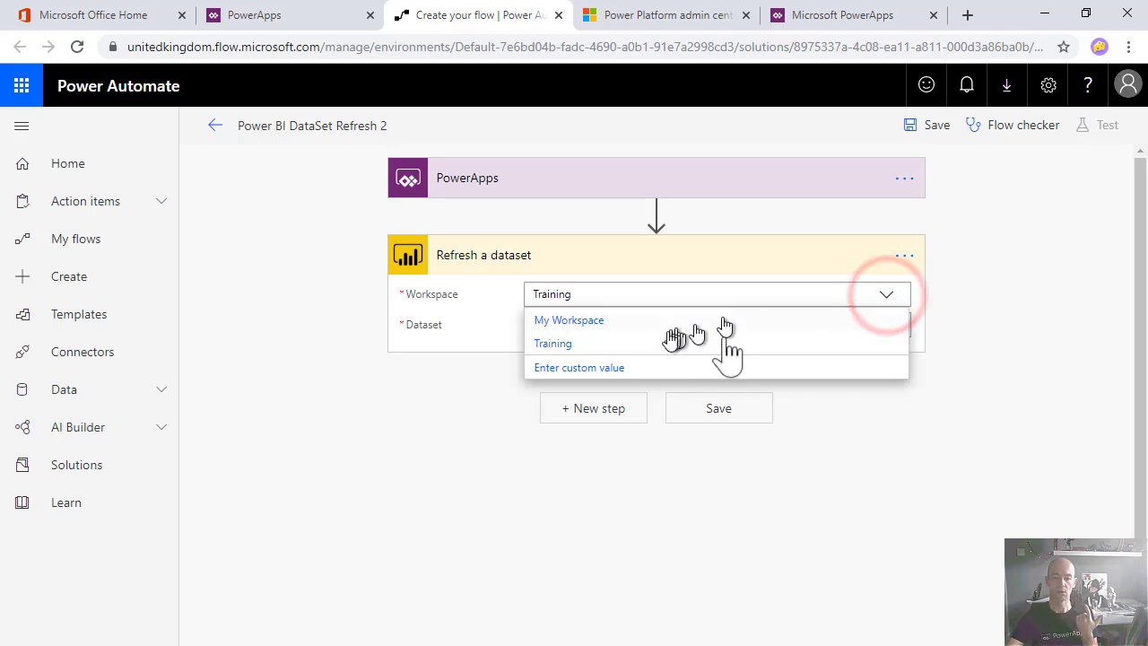
pyautogui.click(598, 367)
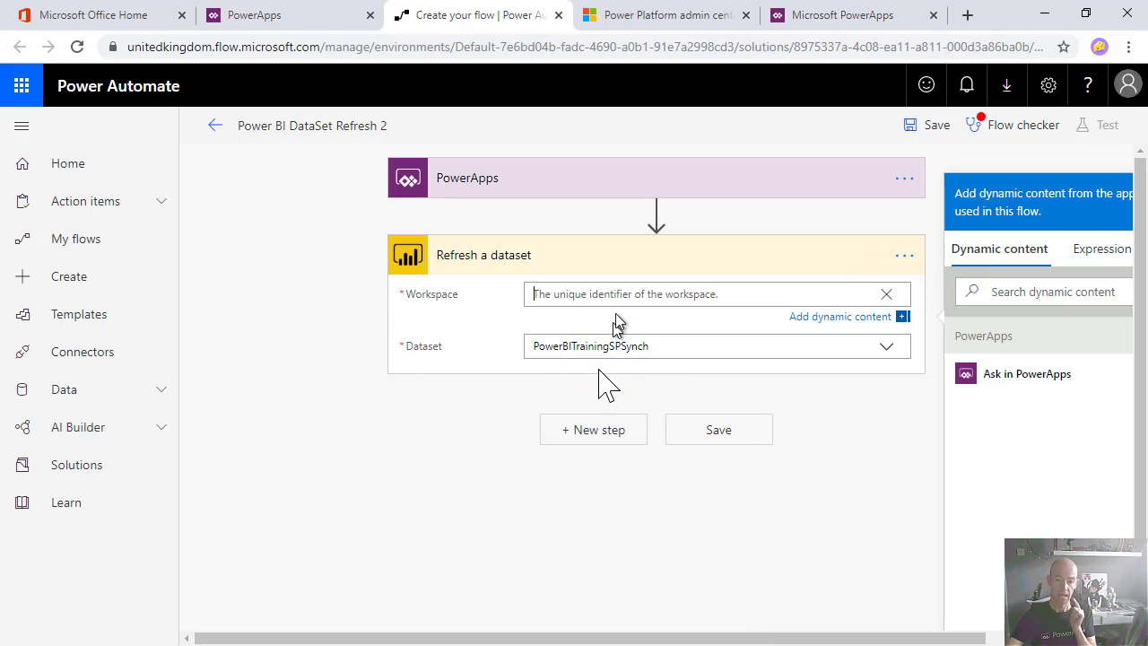
pyautogui.click(1020, 381)
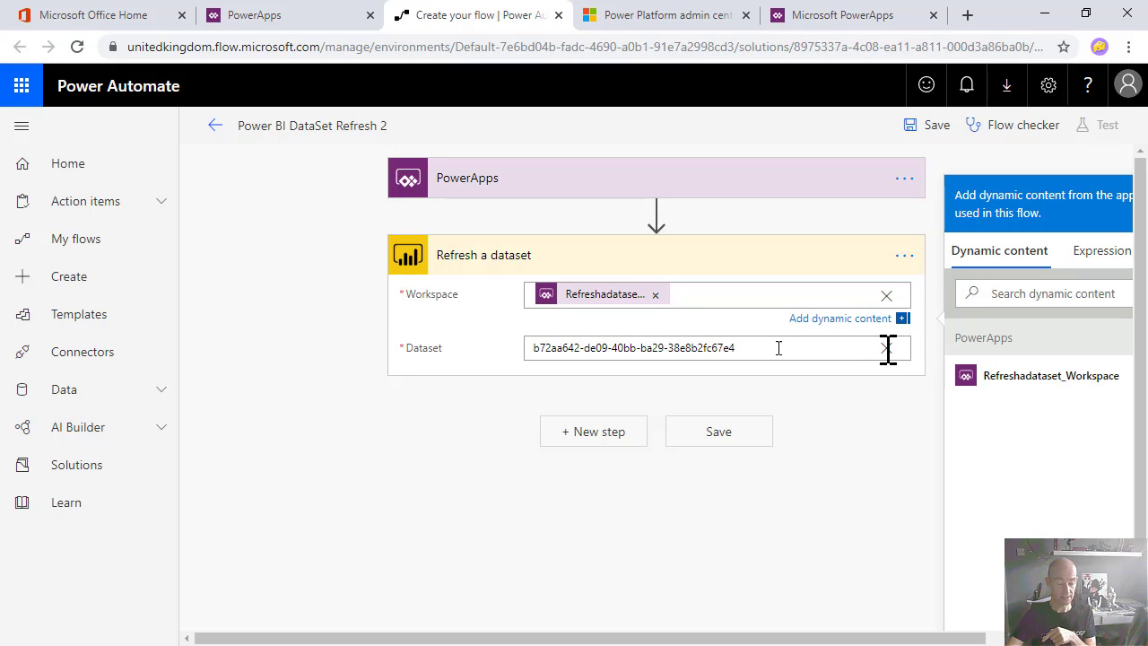
# Replace the fixed Dataset of the refresh action with a custom value supplied by Ask in PowerApps
pyautogui.click(887, 349)
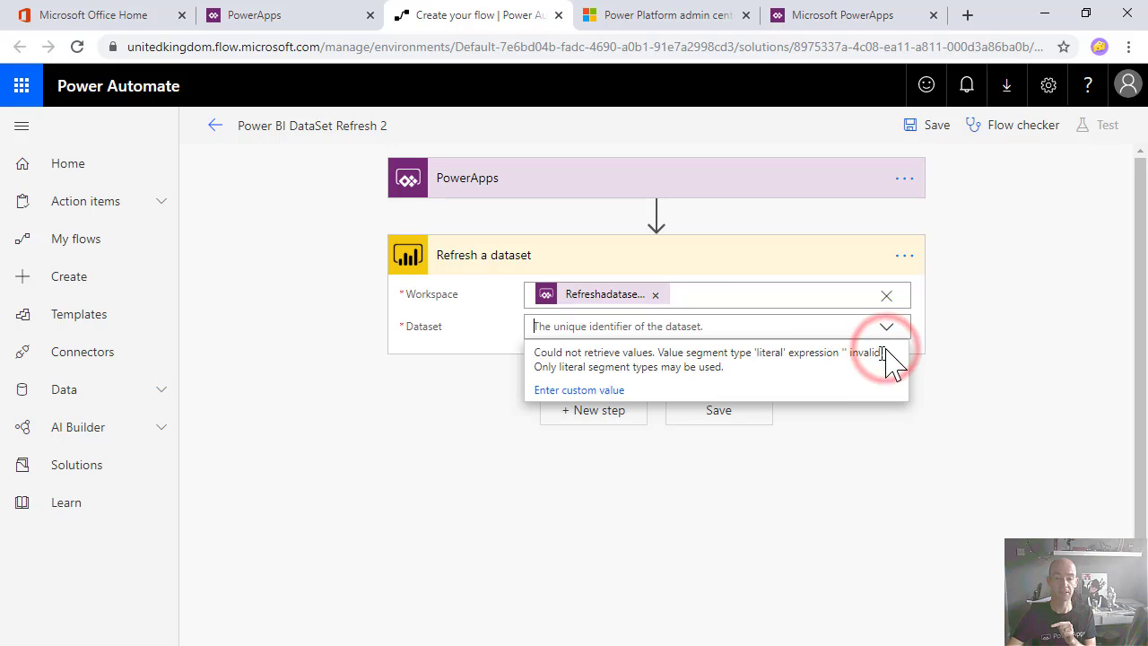
pyautogui.click(571, 391)
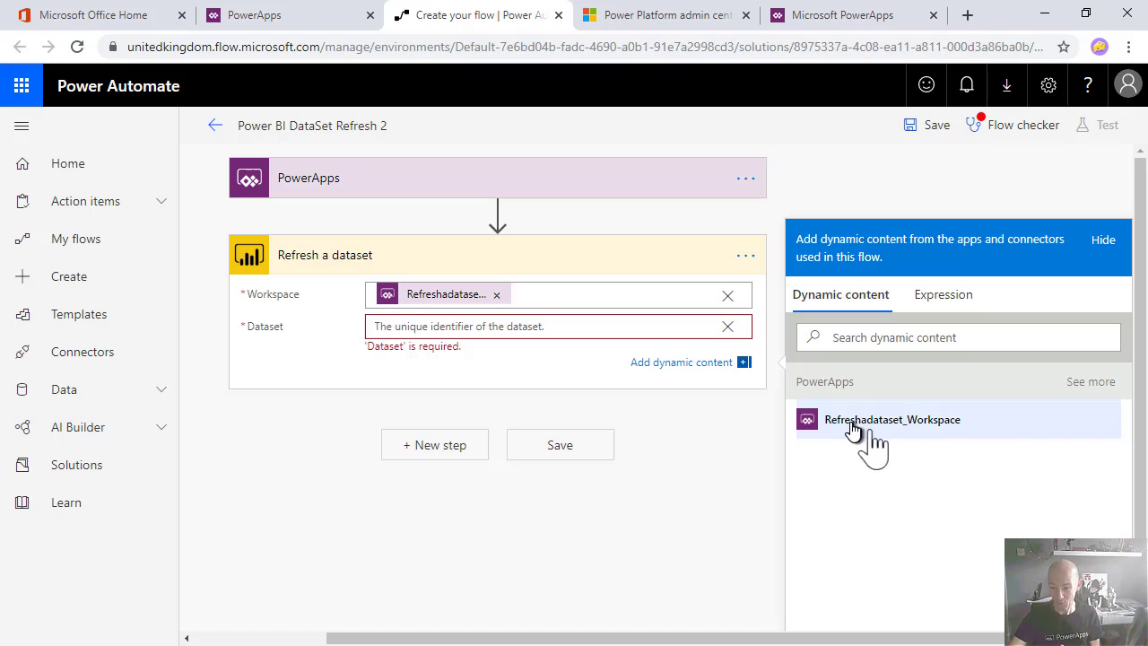
pyautogui.click(1095, 384)
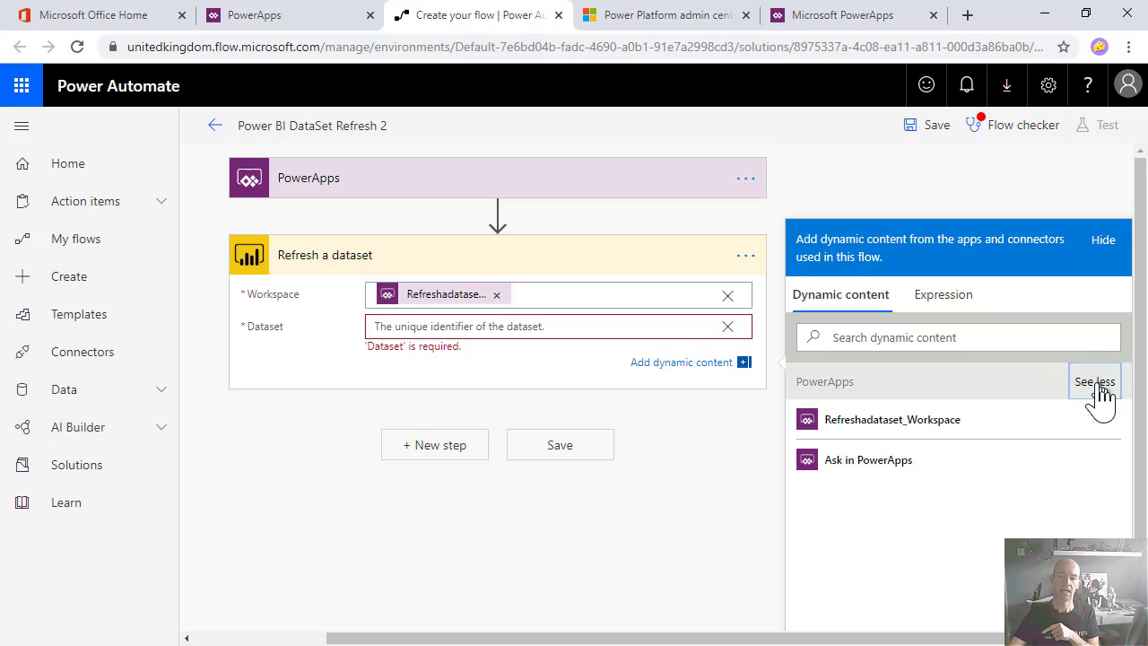
pyautogui.click(867, 461)
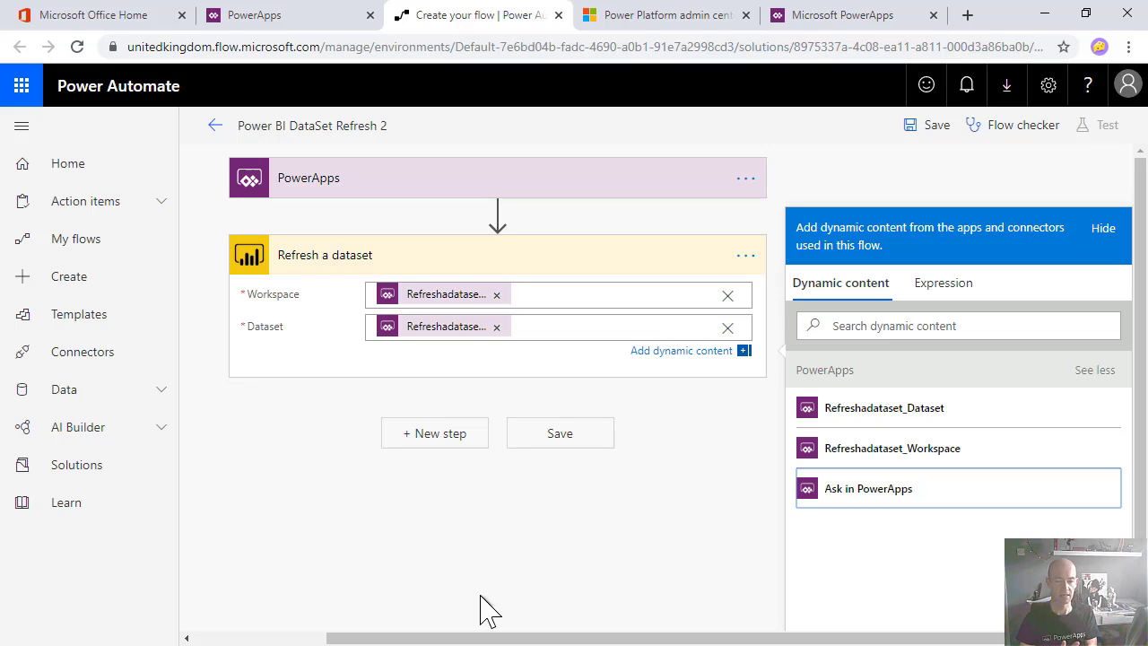
# Add a Respond to a PowerApp or flow action after the dataset refresh
pyautogui.click(436, 439)
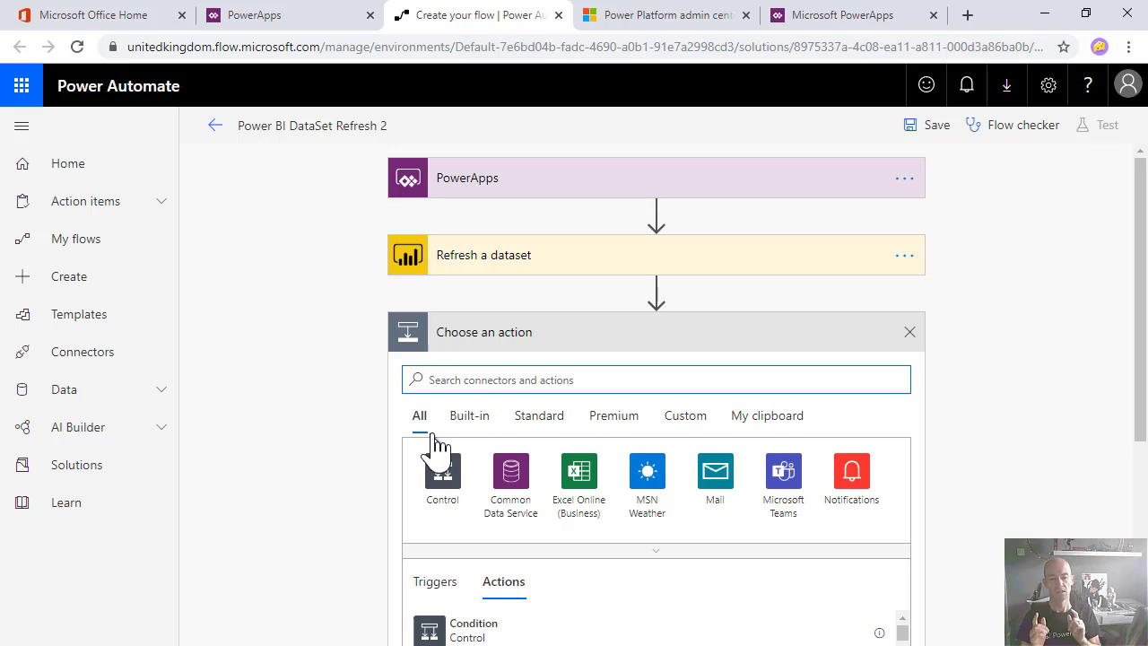
pyautogui.write('powerapps')
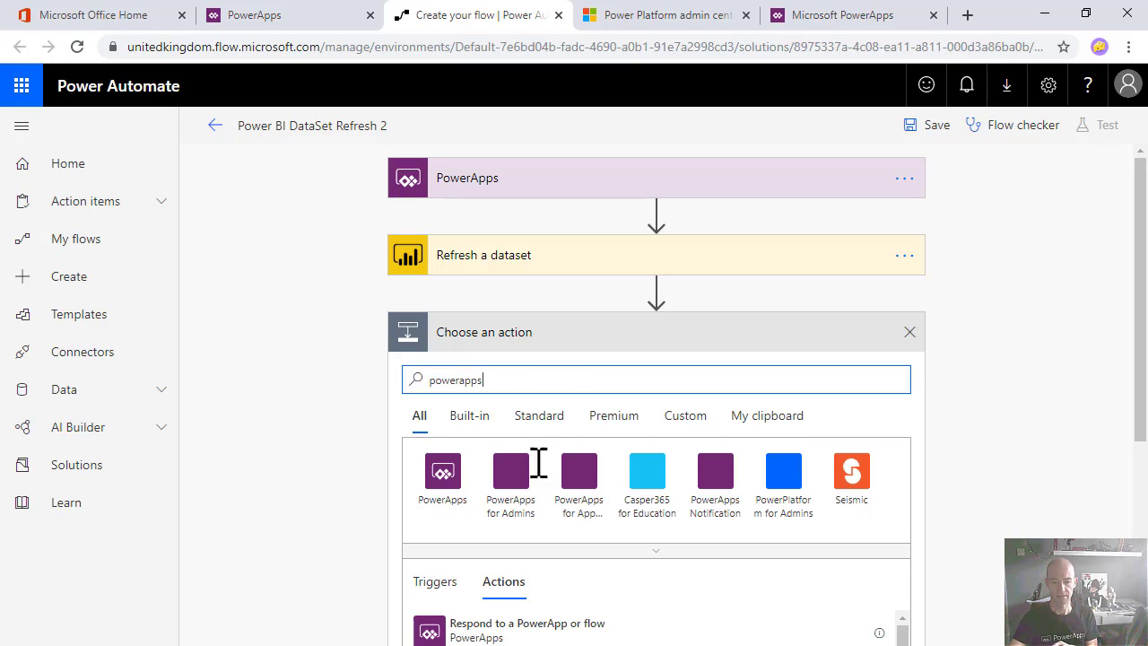
pyautogui.scroll(-2, 625, 502)
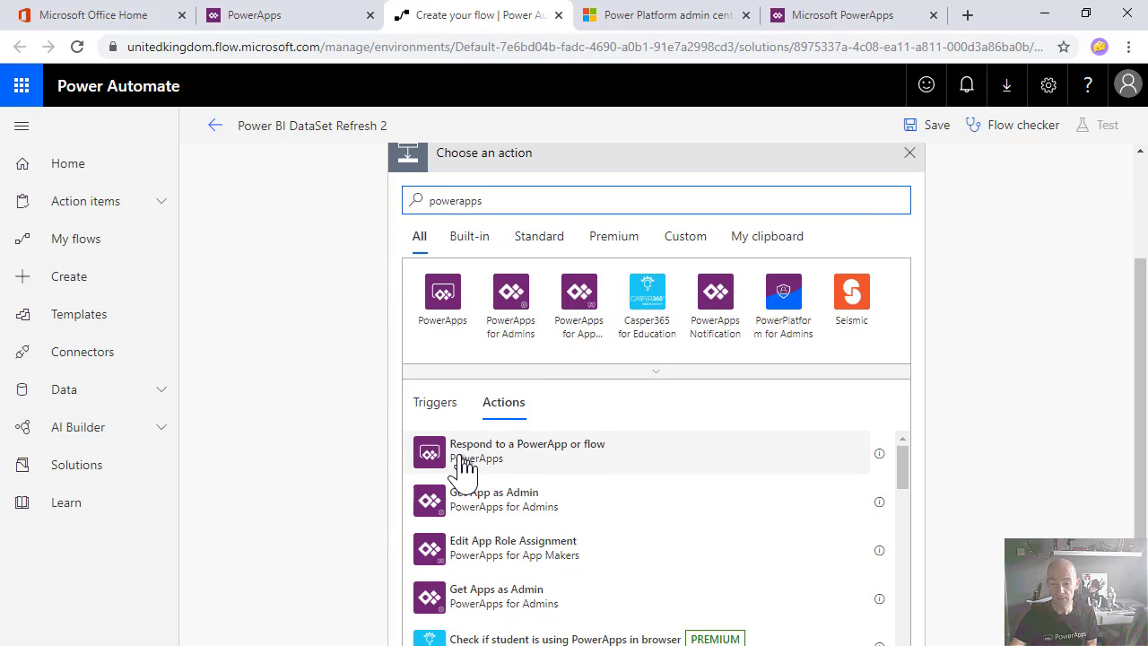
pyautogui.click(464, 458)
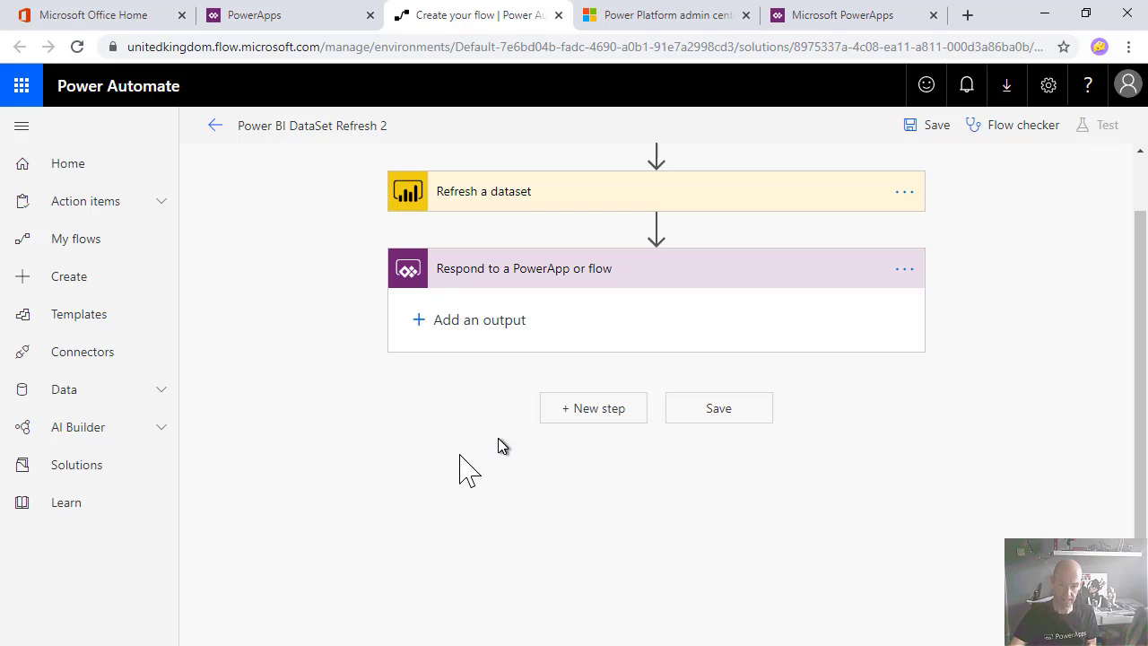
# Add a text output to the Respond to a PowerApp or flow action
pyautogui.click(451, 320)
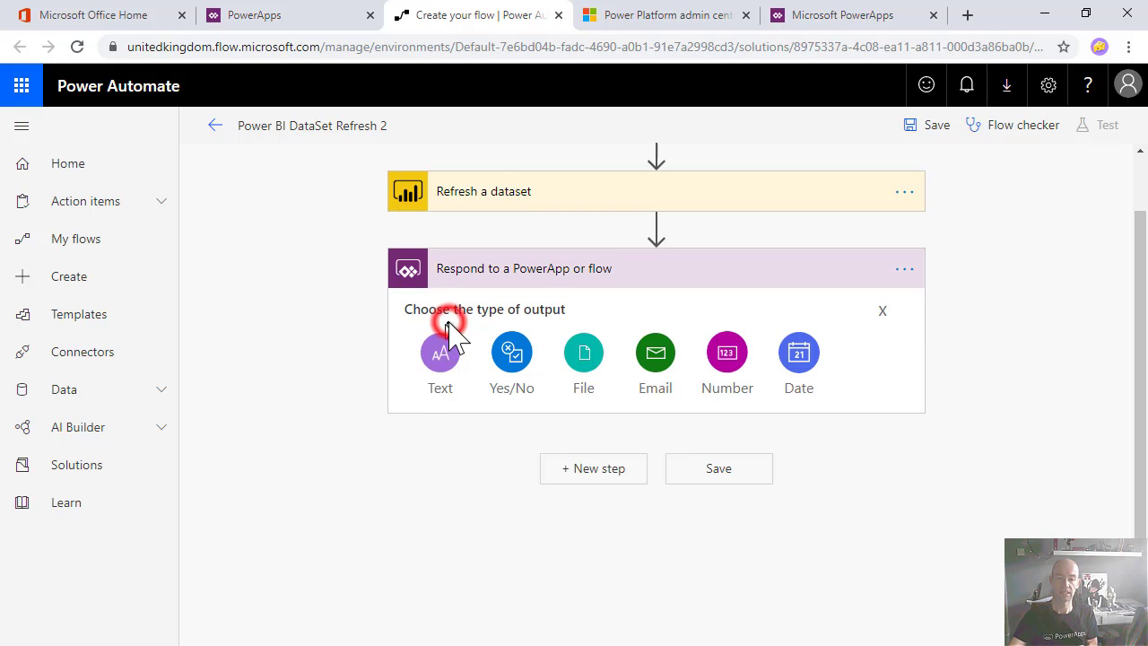
pyautogui.click(441, 351)
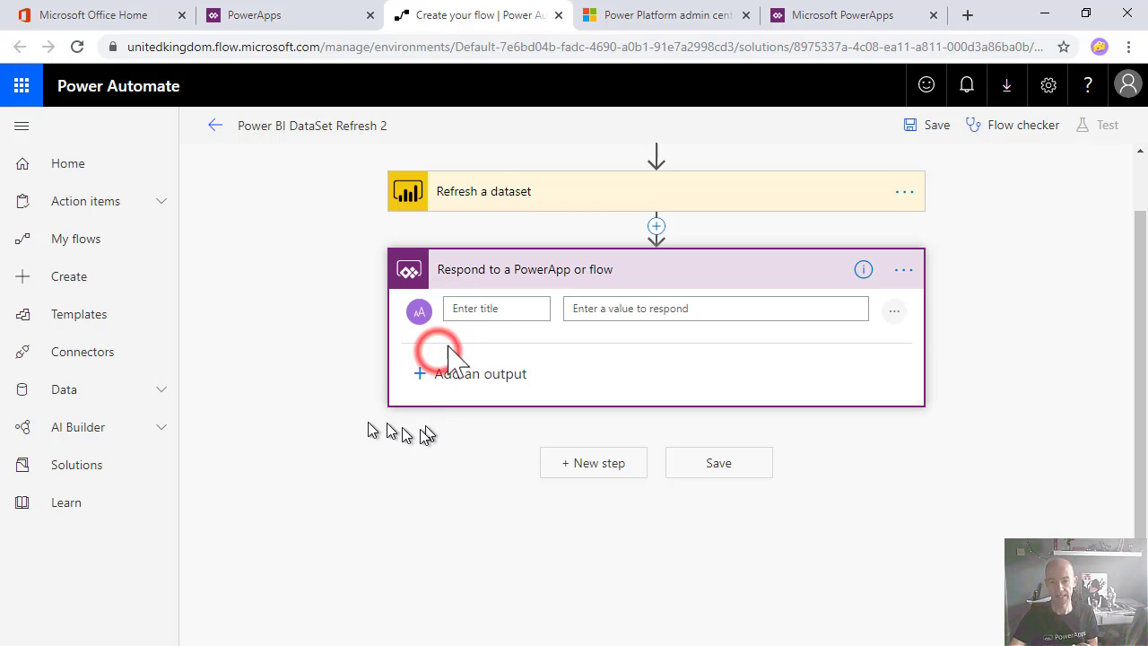
pyautogui.click(502, 311)
pyautogui.write('Po')
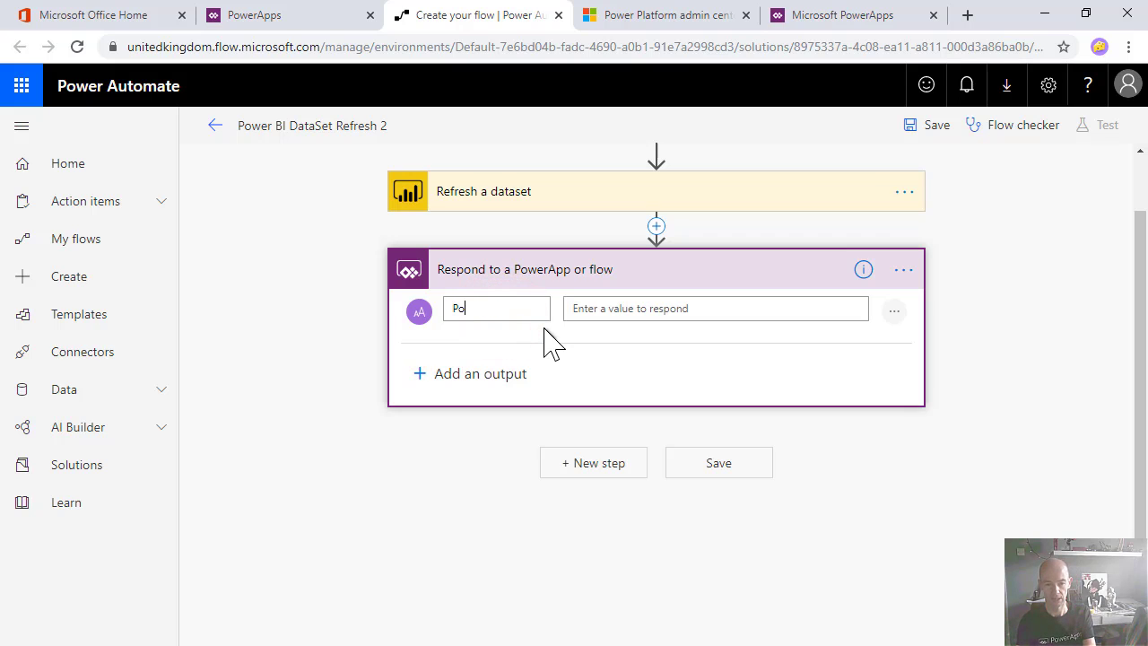
pyautogui.write('werApps')
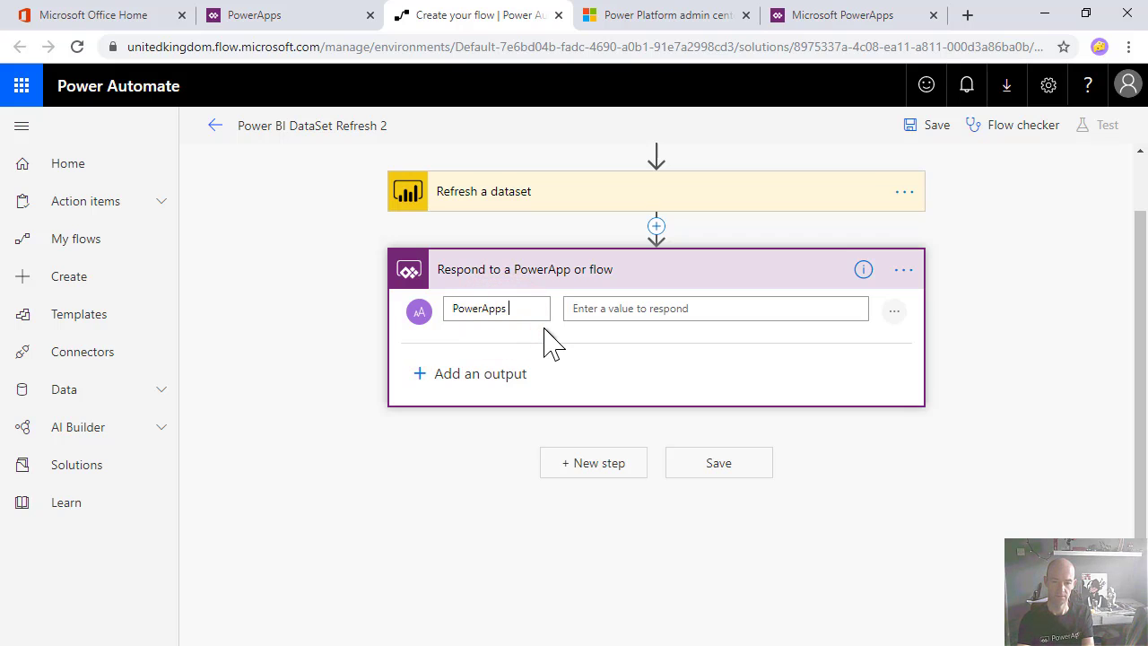
pyautogui.write('Response')
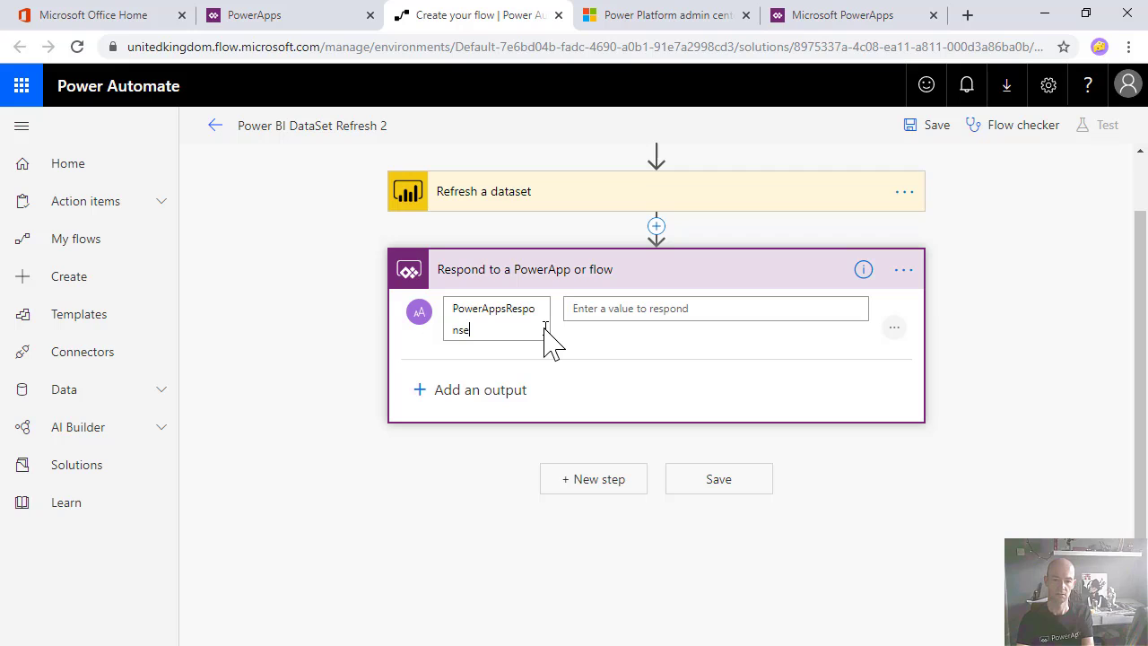
pyautogui.press('BackSpace')
pyautogui.press('BackSpace')
pyautogui.press('BackSpace')
pyautogui.press('BackSpace')
pyautogui.press('BackSpace')
pyautogui.press('BackSpace')
pyautogui.press('BackSpace')
pyautogui.press('BackSpace')
pyautogui.press('BackSpace')
pyautogui.press('BackSpace')
pyautogui.press('BackSpace')
pyautogui.press('BackSpace')
pyautogui.press('BackSpace')
pyautogui.press('BackSpace')
pyautogui.press('BackSpace')
pyautogui.press('BackSpace')
pyautogui.press('BackSpace')
# Title the text output PowerBIDatasetResponse
pyautogui.write('P')
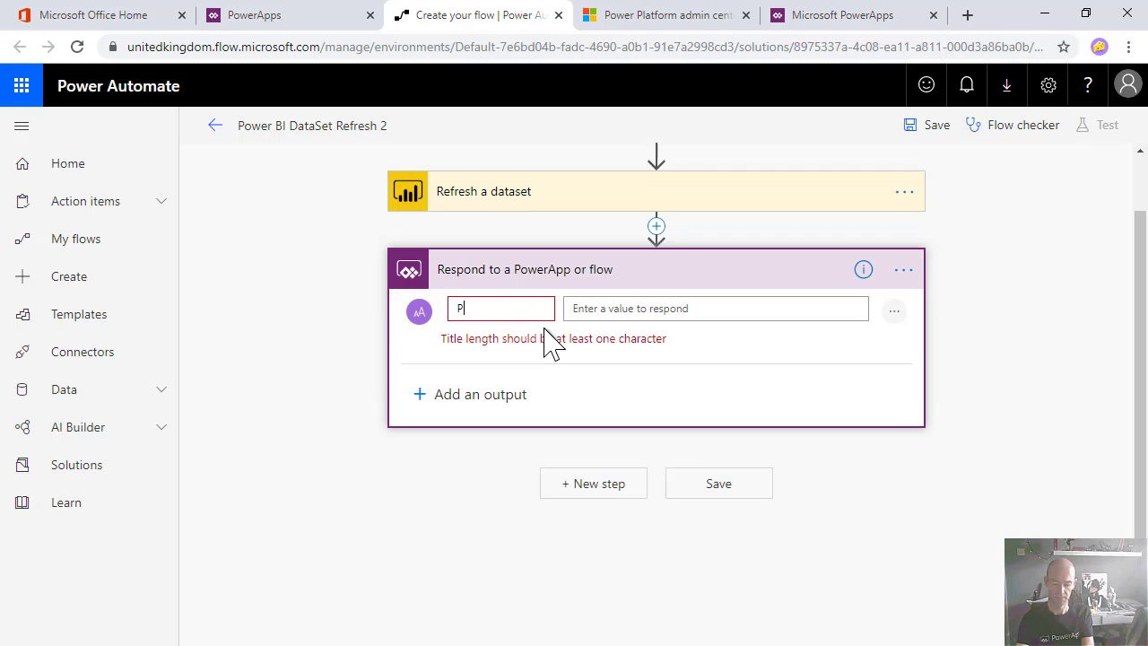
pyautogui.write('owerBID')
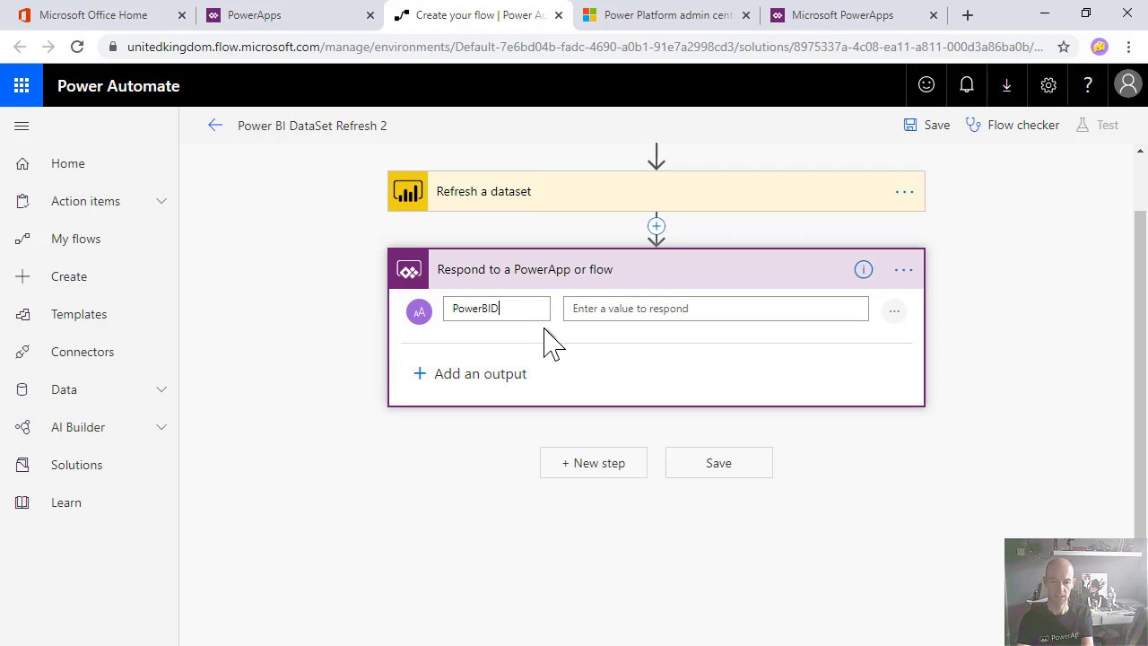
pyautogui.write('atasetRespo')
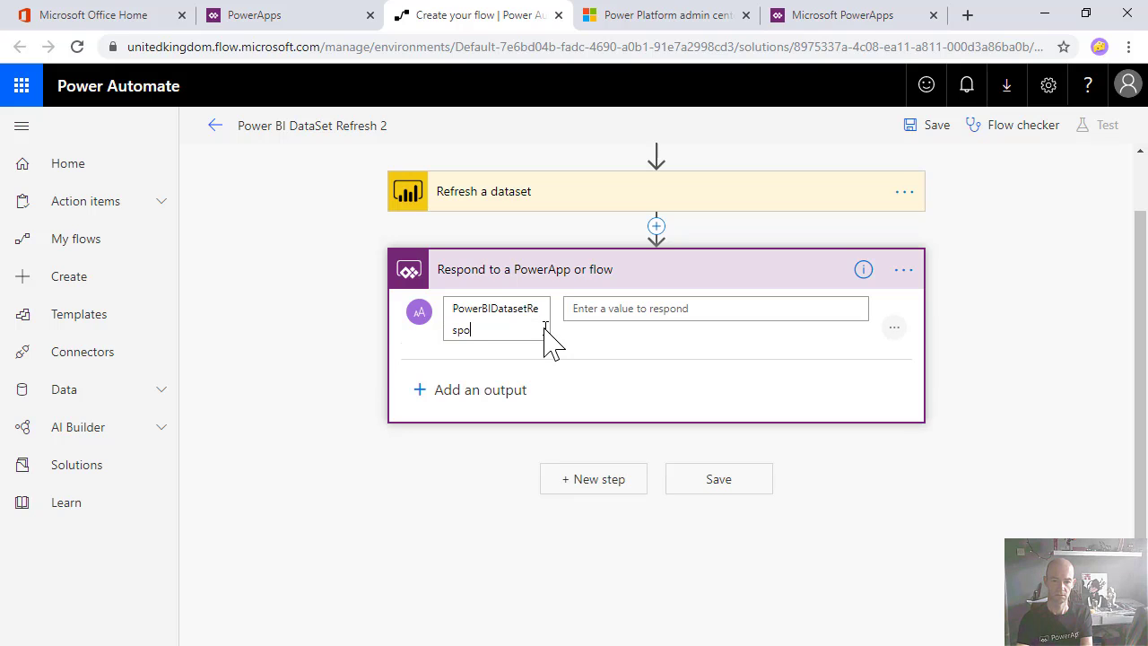
pyautogui.press('BackSpace')
pyautogui.press('BackSpace')
pyautogui.write('ponse')
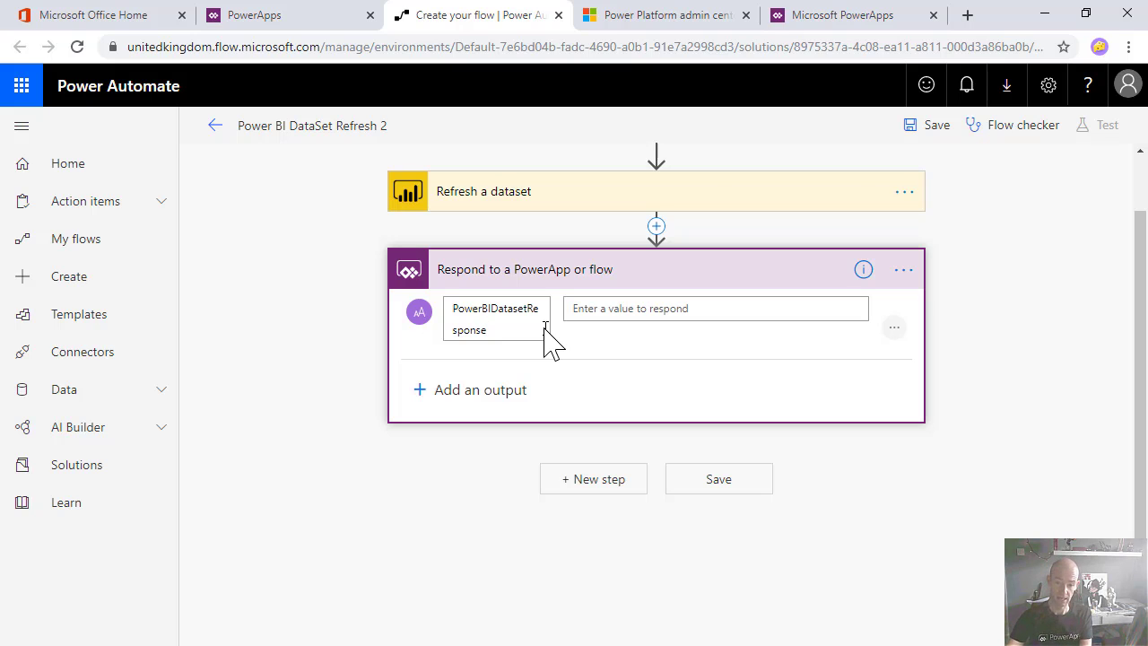
# Set the output's response value to "Your dataset has started to refresh." and save the flow
pyautogui.click(712, 312)
pyautogui.write('Y')
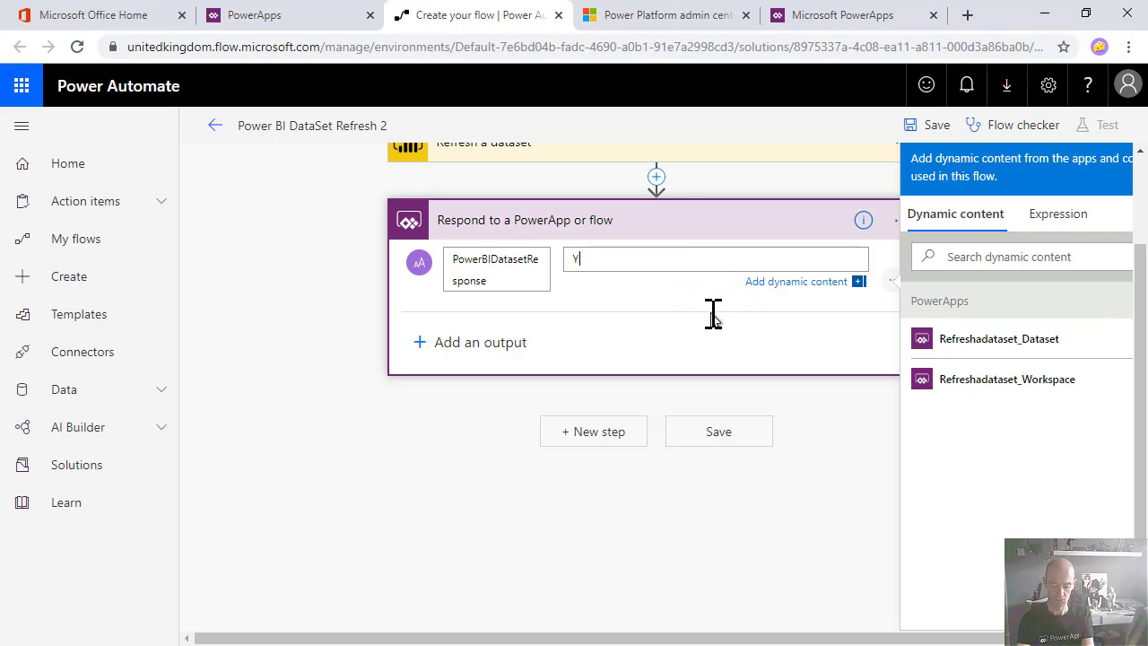
pyautogui.write('our data')
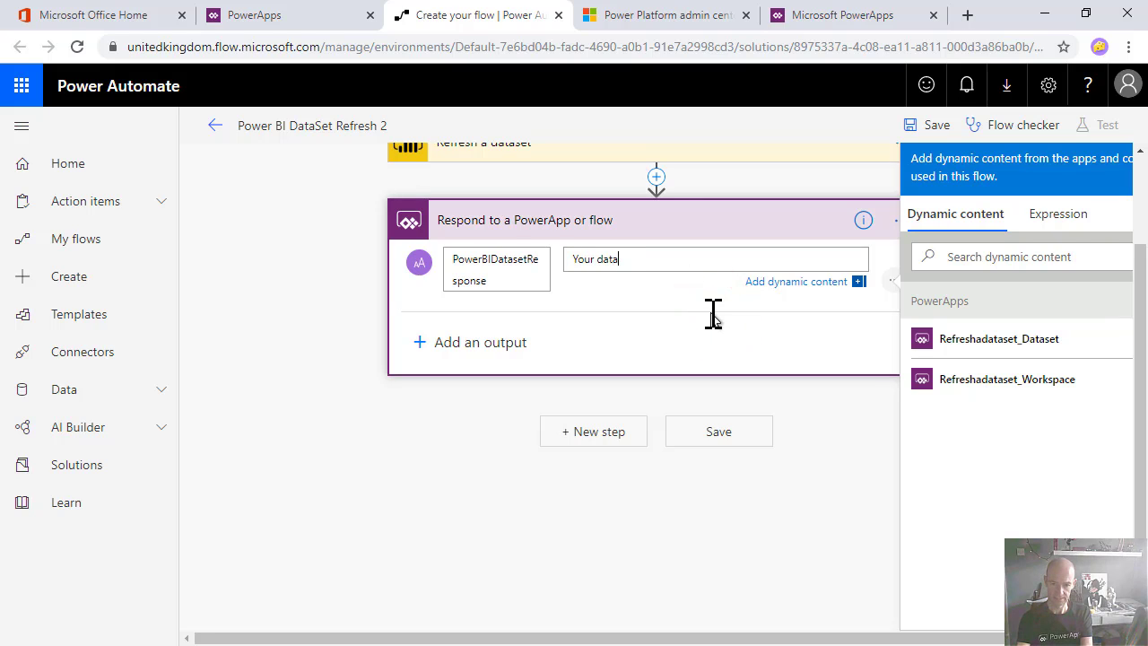
pyautogui.write('set has started to ')
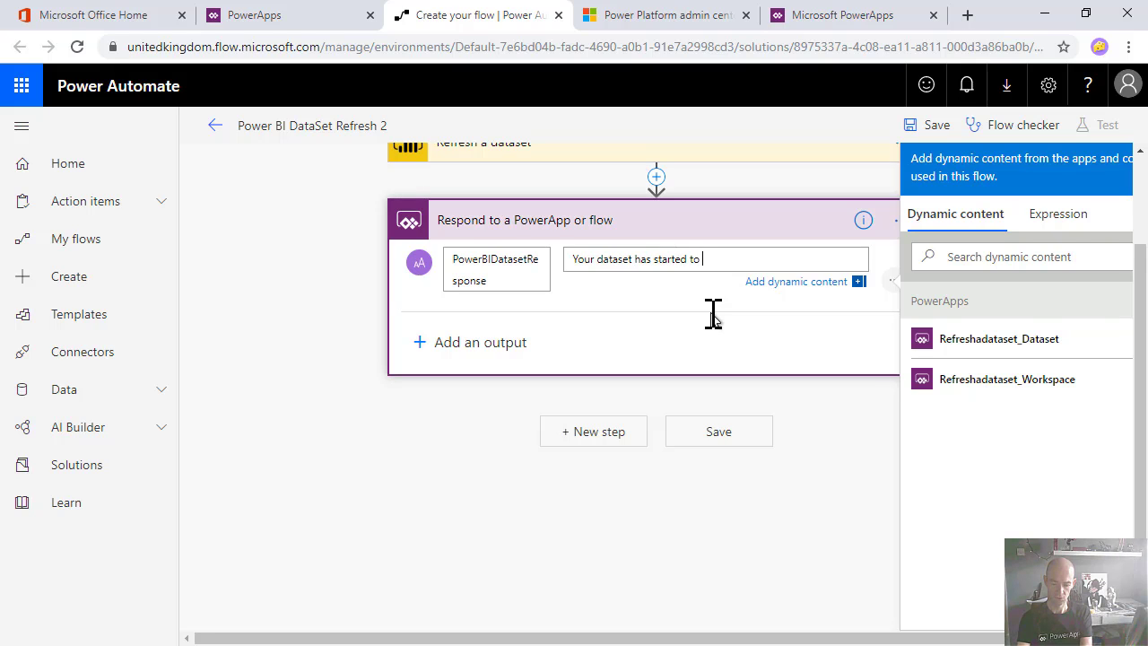
pyautogui.write('refresh.')
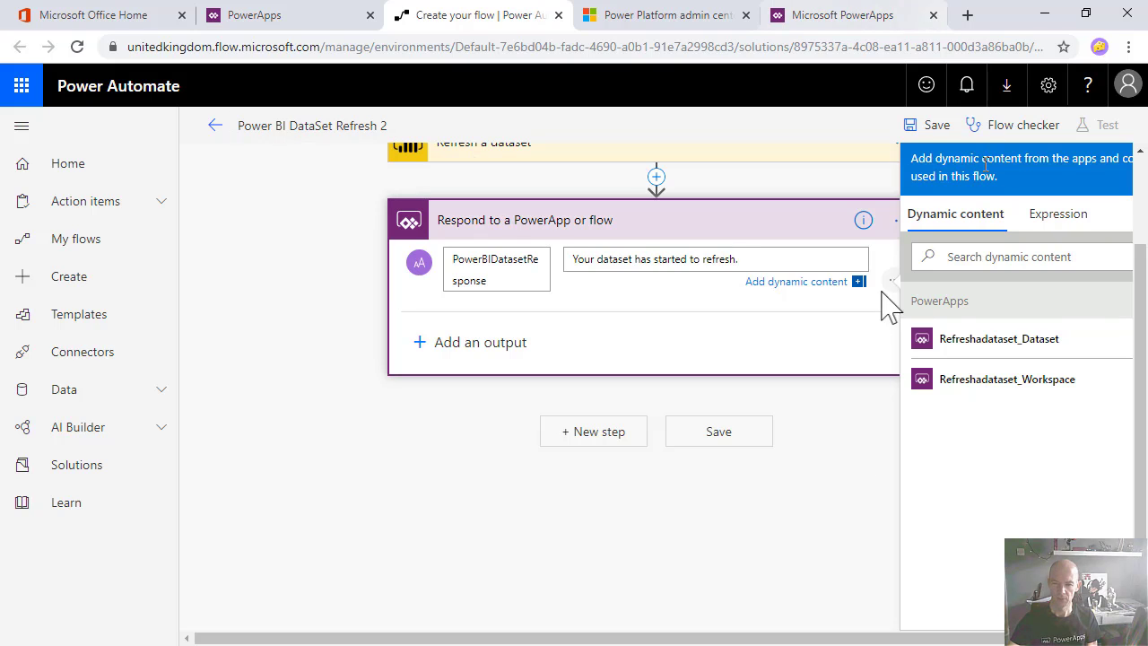
pyautogui.click(916, 125)
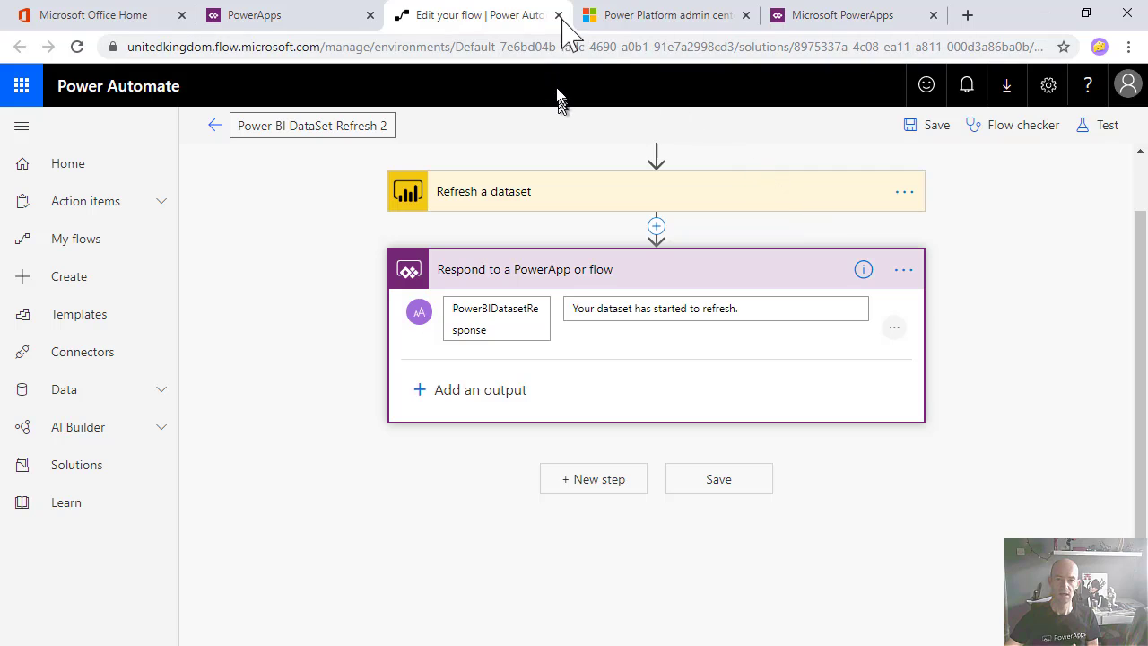
# Check the flows in the PowerBI Portal solution in PowerApps and close the flow editor, leaving without further changes
pyautogui.click(310, 18)
pyautogui.click(696, 429)
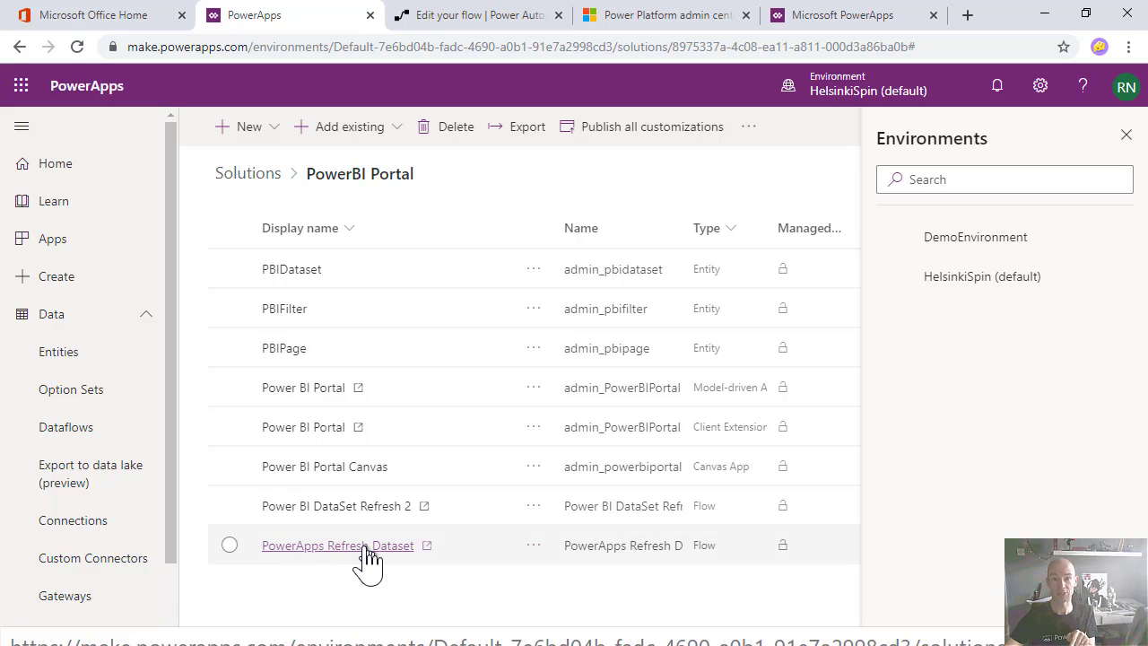
pyautogui.click(509, 21)
pyautogui.click(558, 15)
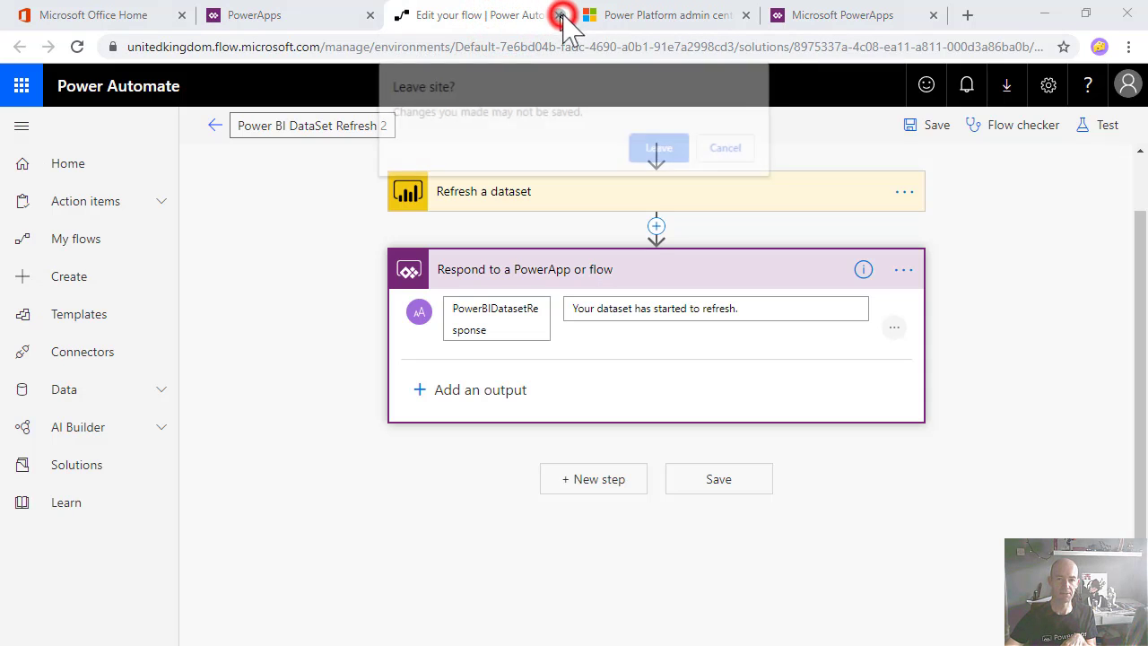
pyautogui.click(661, 150)
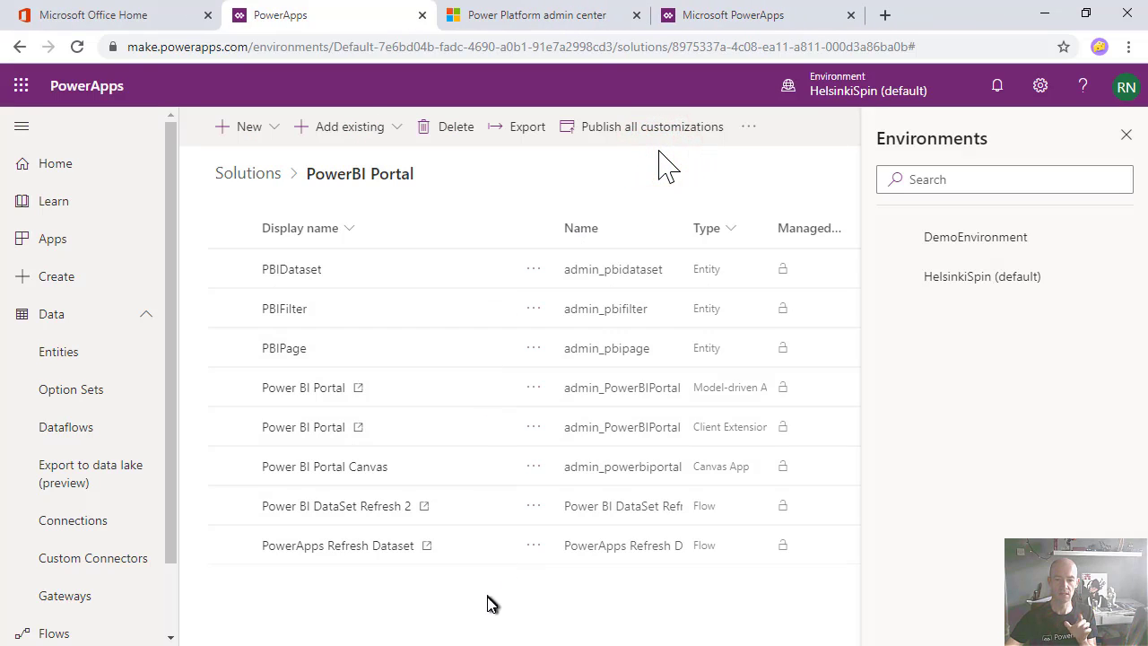
# Delete the Power BI DataSet Refresh 2 flow from the environment
pyautogui.click(527, 504)
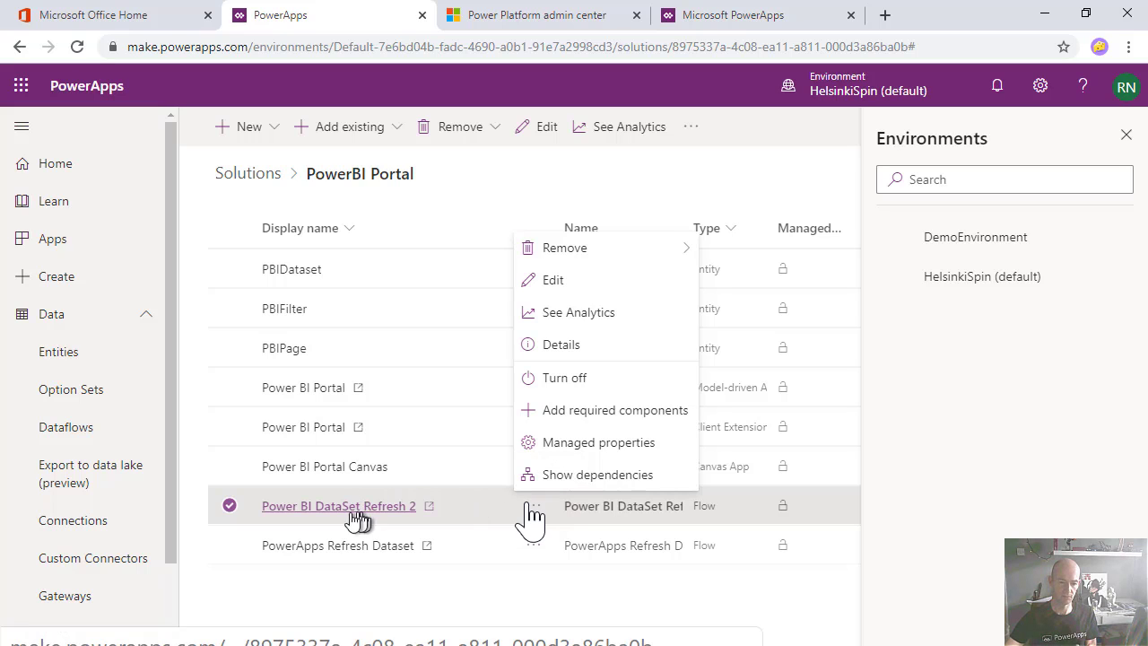
pyautogui.moveTo(577, 257)
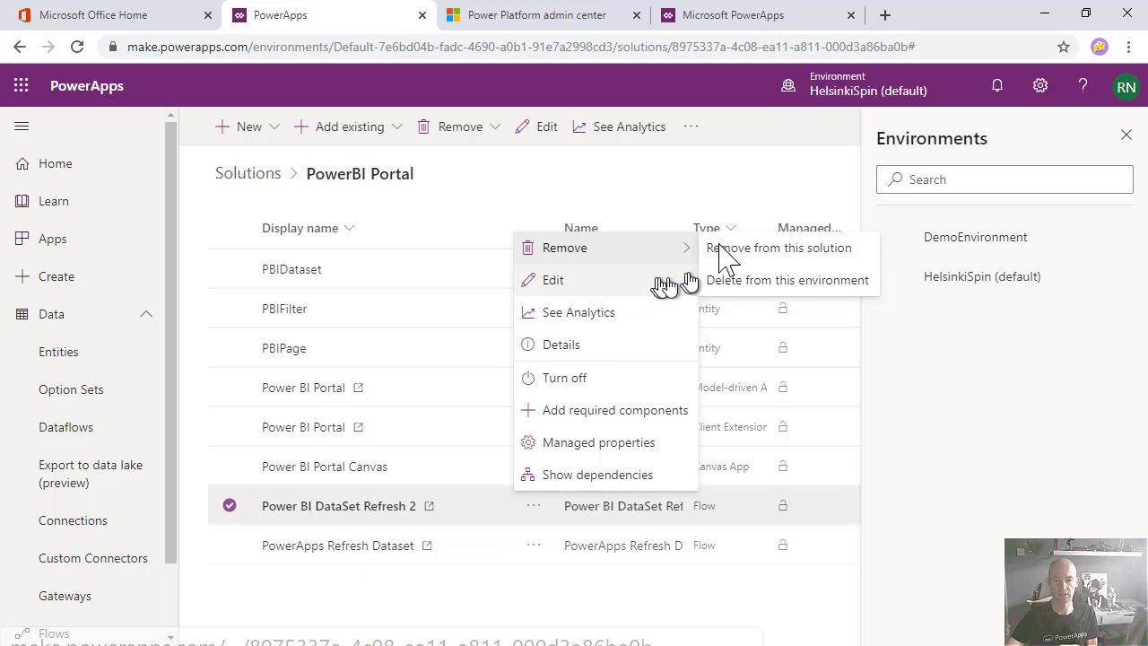
pyautogui.moveTo(682, 249)
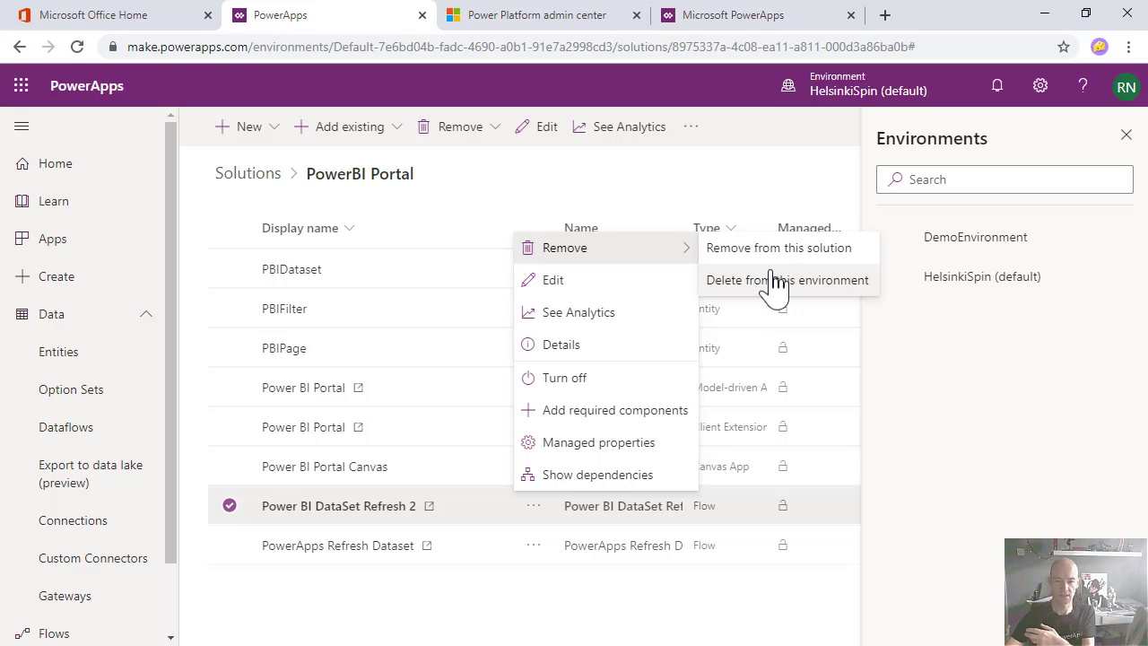
pyautogui.click(776, 280)
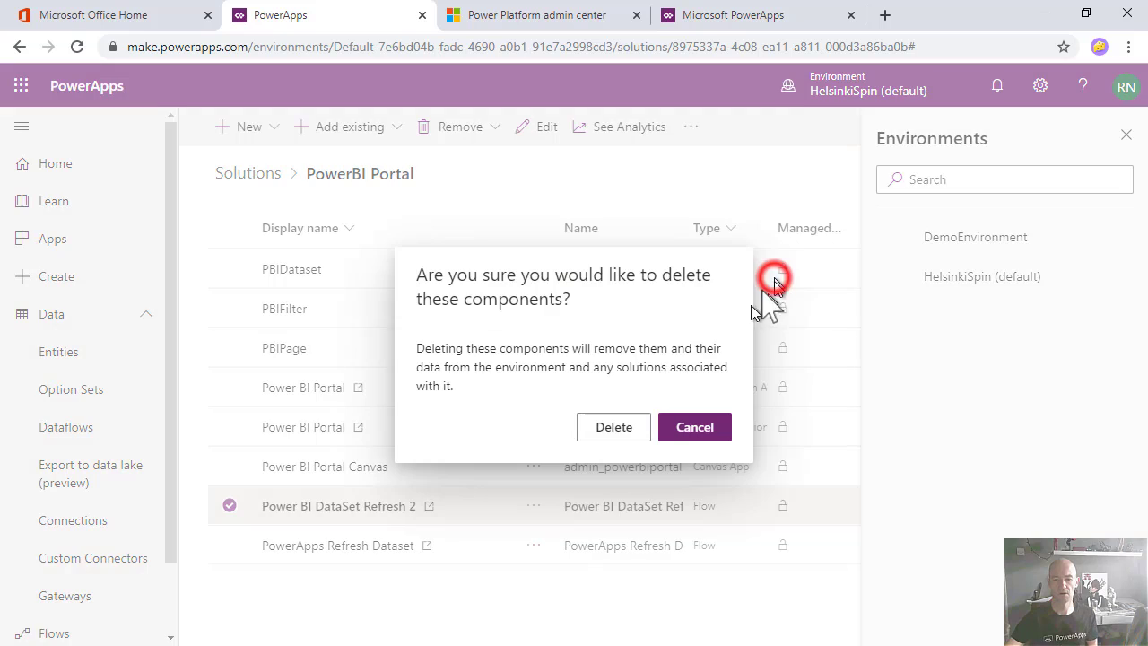
pyautogui.click(622, 434)
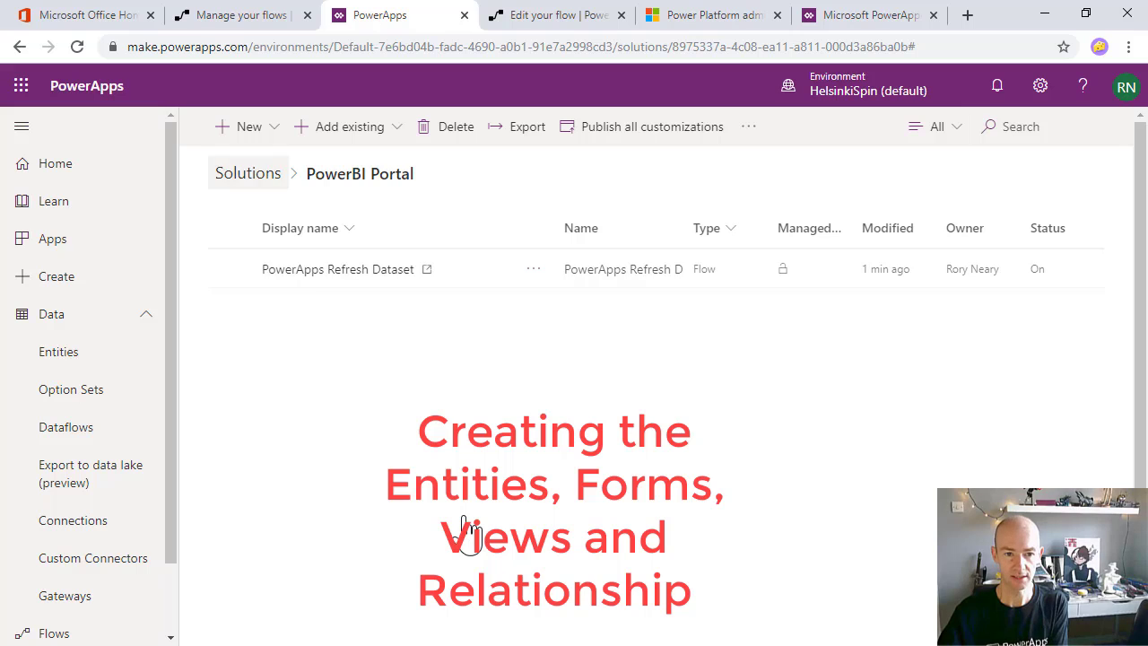
# Start a new entity in the PowerBI Portal solution with the display name PBIDataset
pyautogui.click(269, 126)
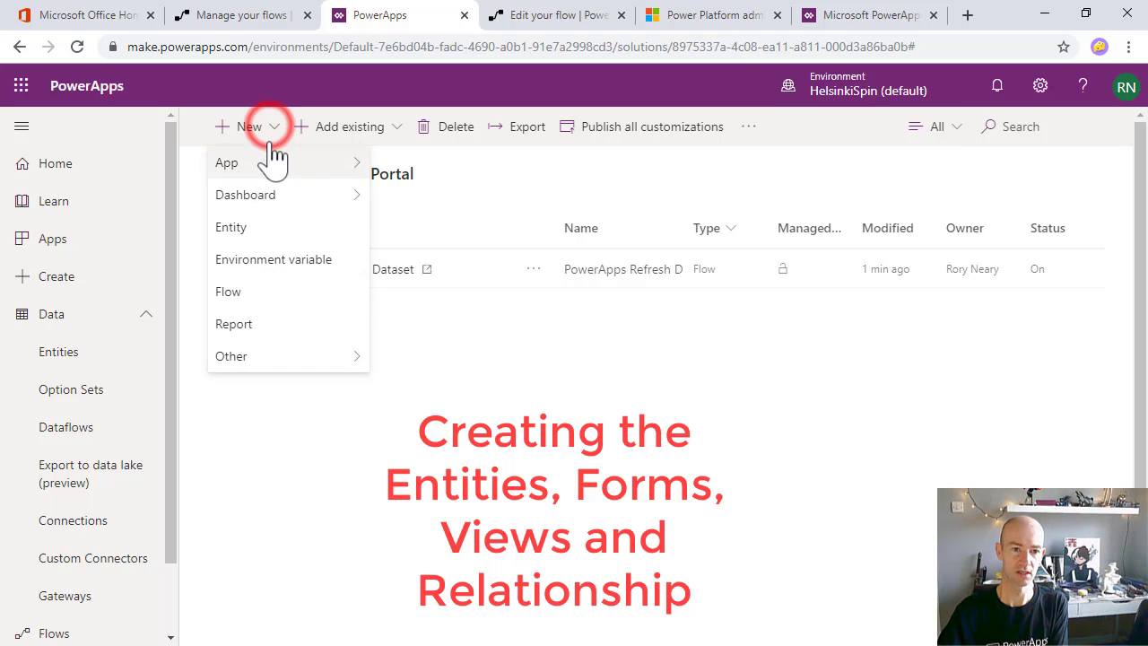
pyautogui.click(276, 228)
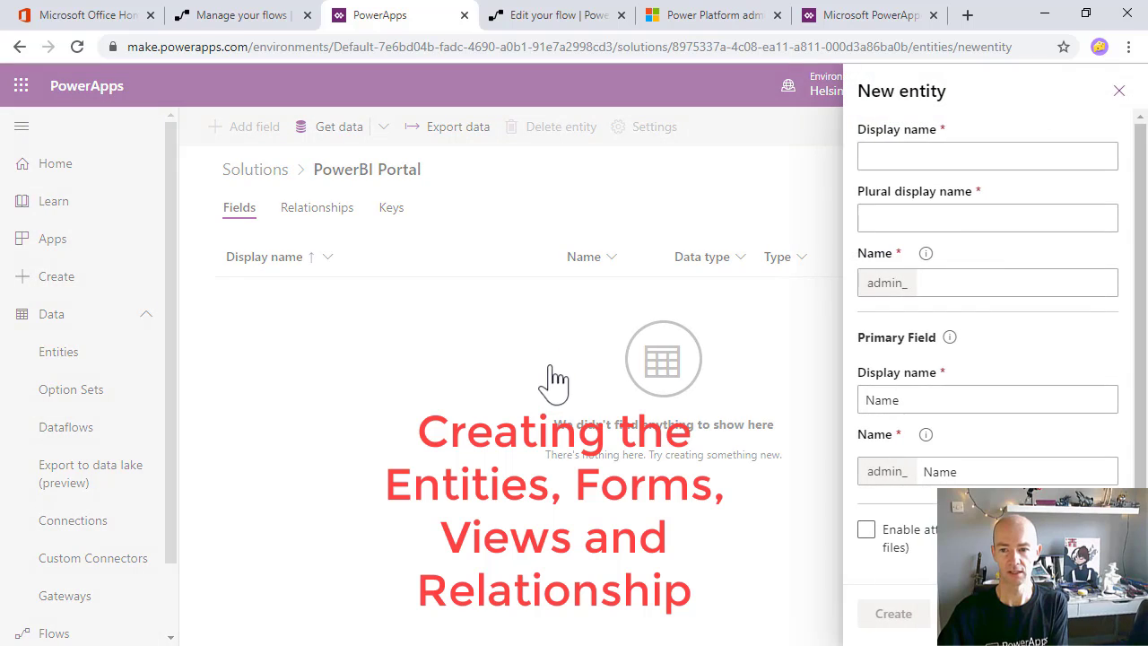
pyautogui.click(970, 283)
pyautogui.click(912, 150)
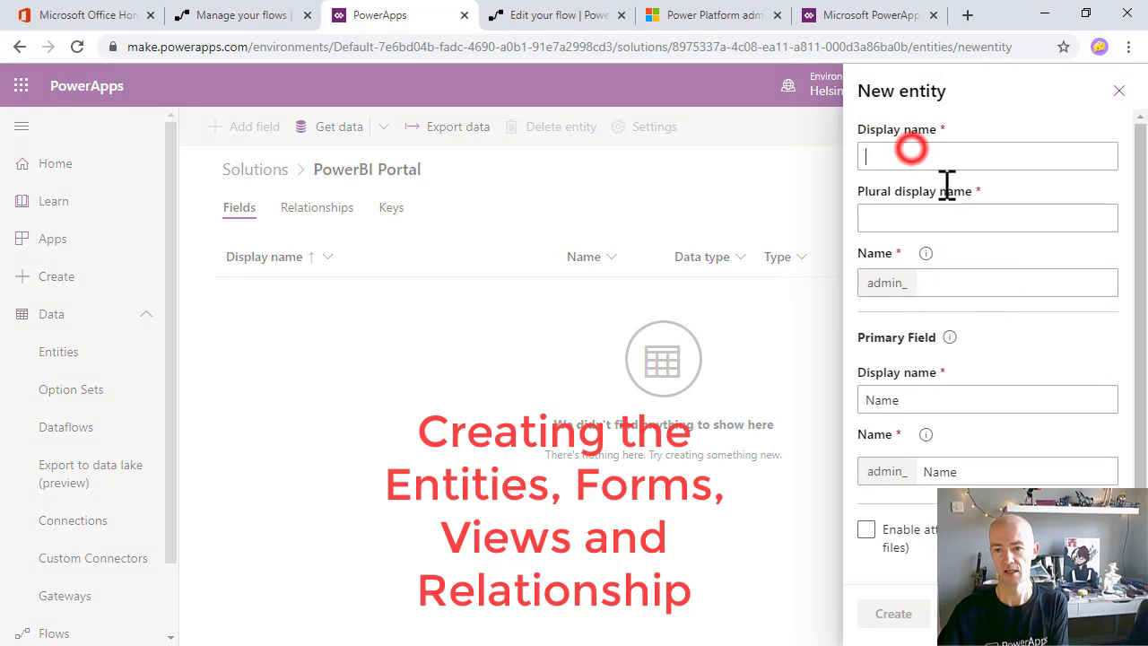
pyautogui.write('P')
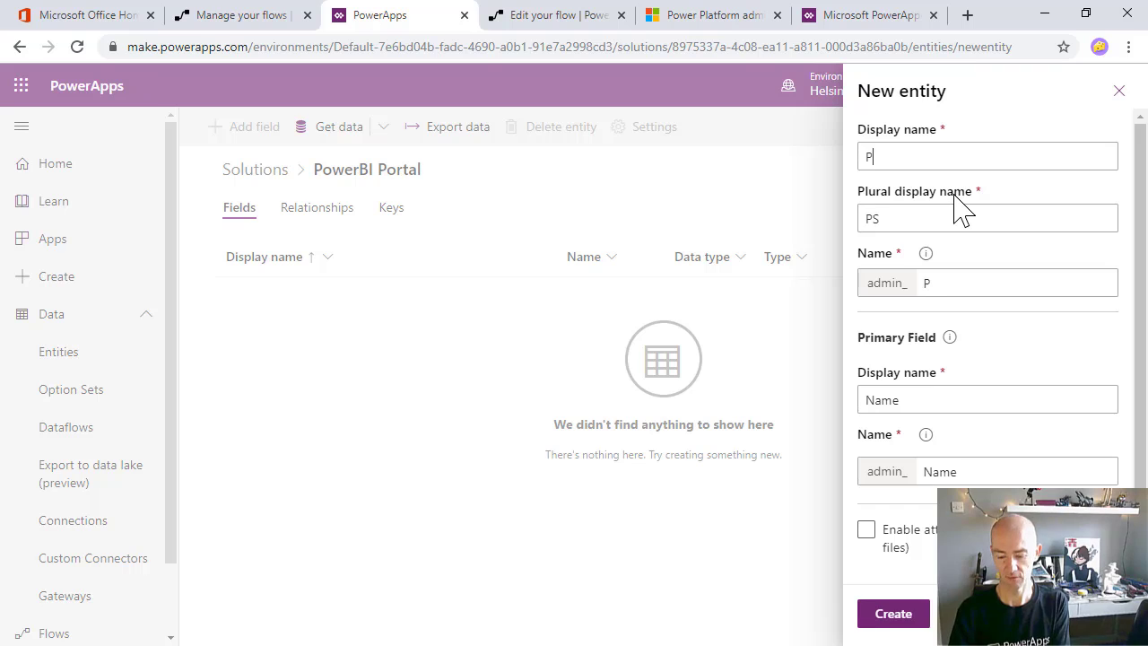
pyautogui.write('BIDataset')
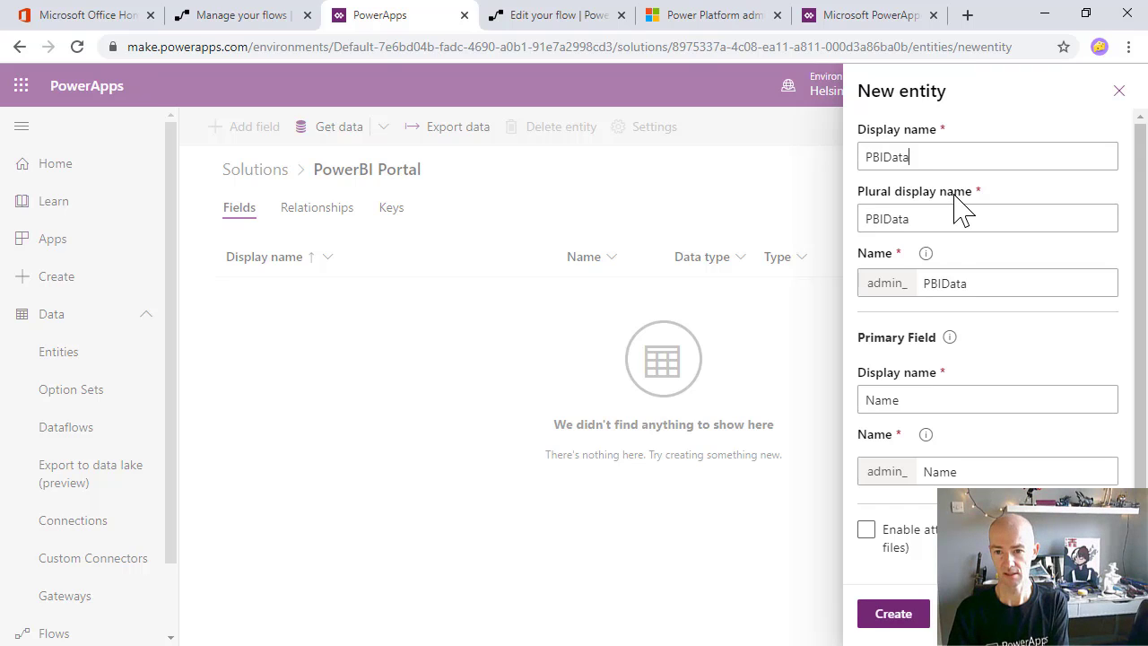
# Set the primary field's display name to Dataset Name and create the entity
pyautogui.click(923, 401)
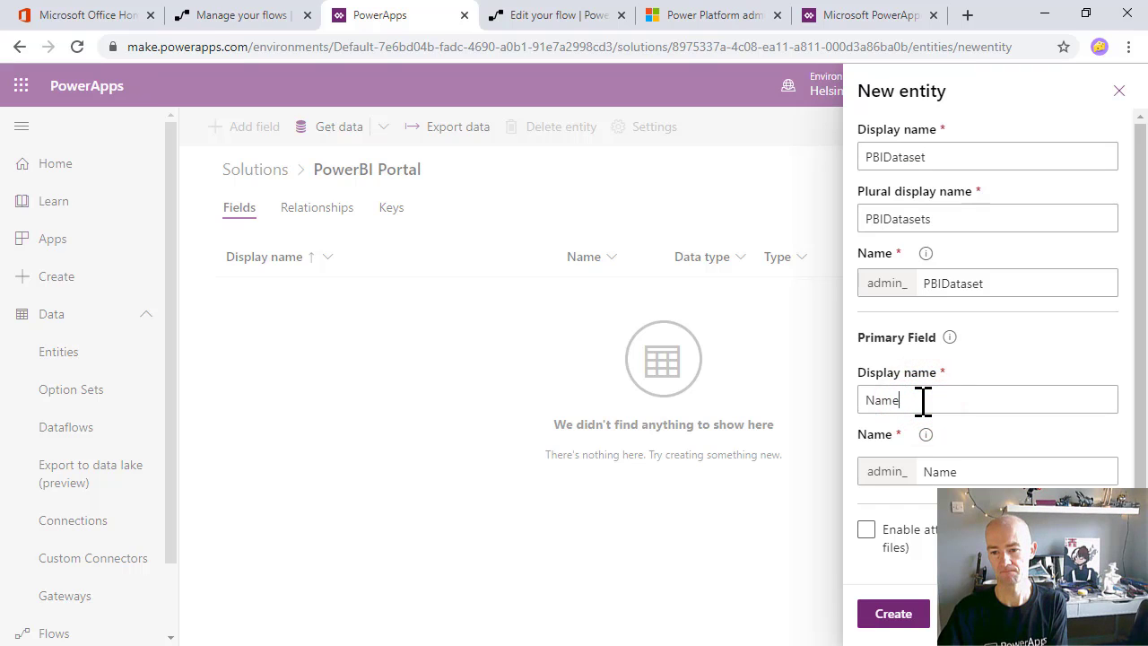
pyautogui.doubleClick(922, 401)
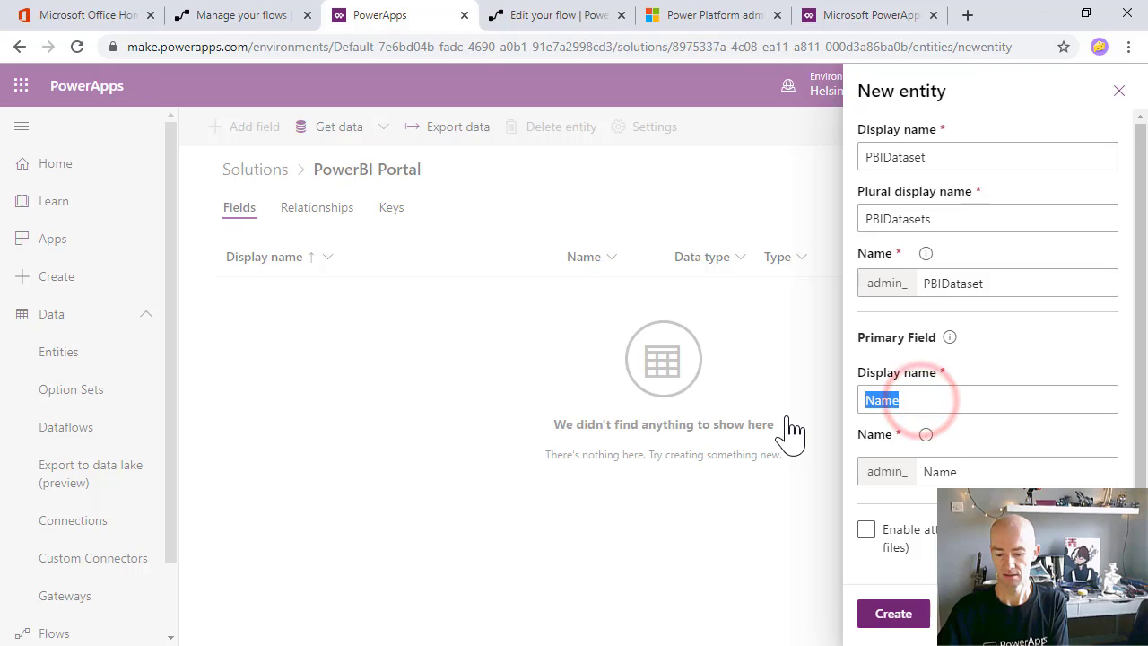
pyautogui.write('Dataset Name')
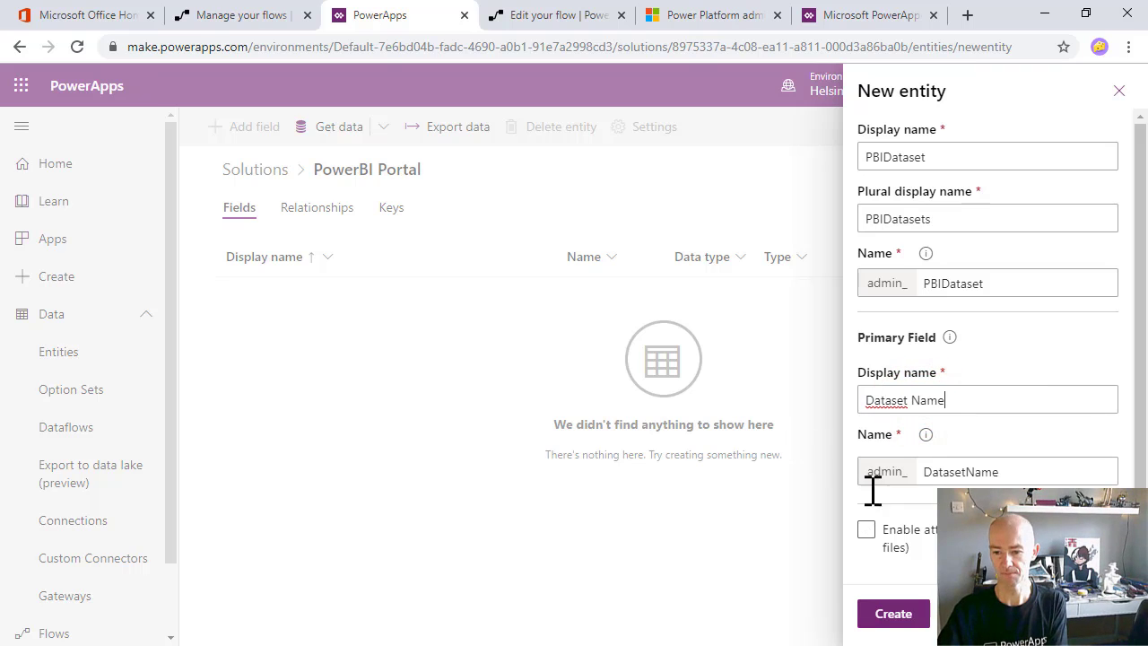
pyautogui.click(920, 537)
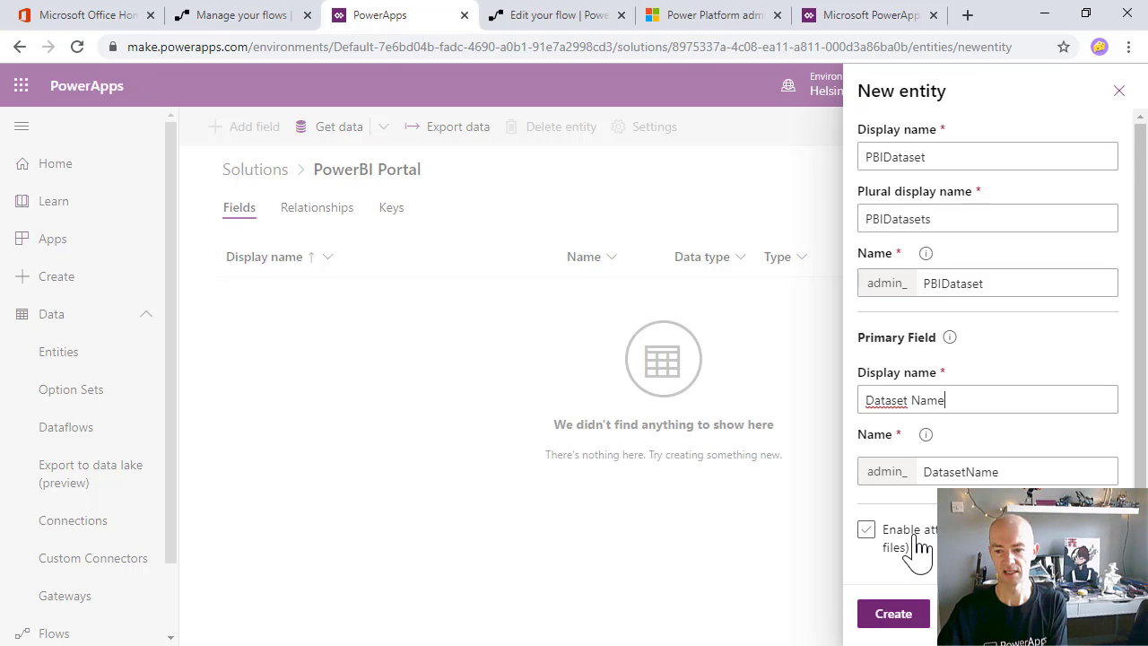
pyautogui.scroll(-1, 922, 549)
pyautogui.scroll(-1, 920, 549)
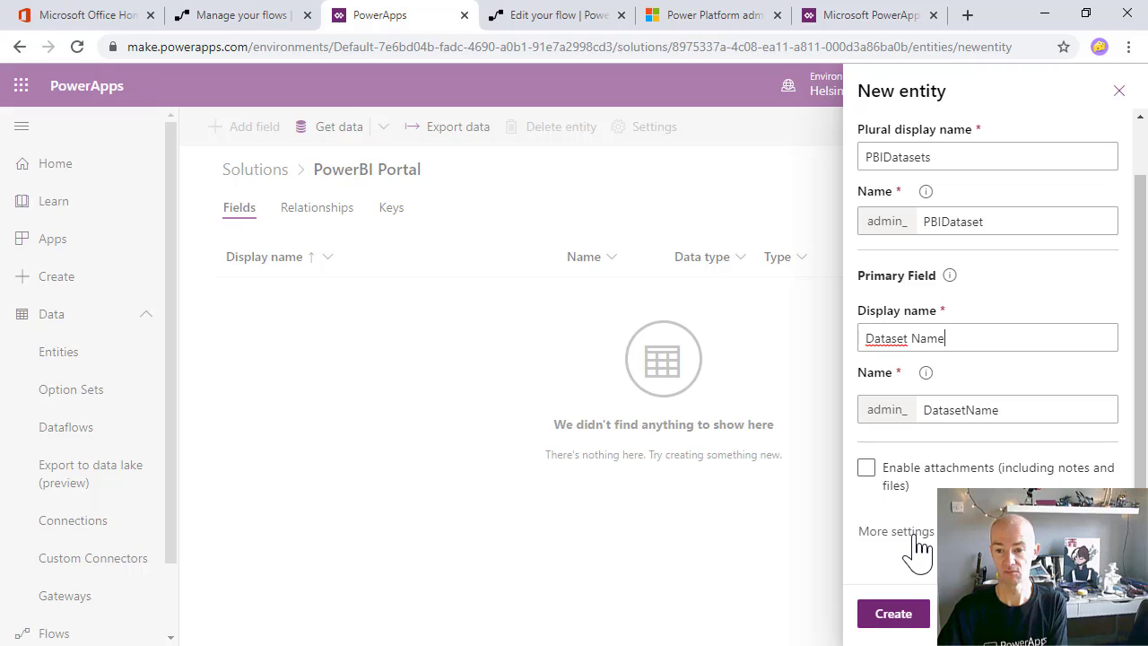
pyautogui.click(894, 615)
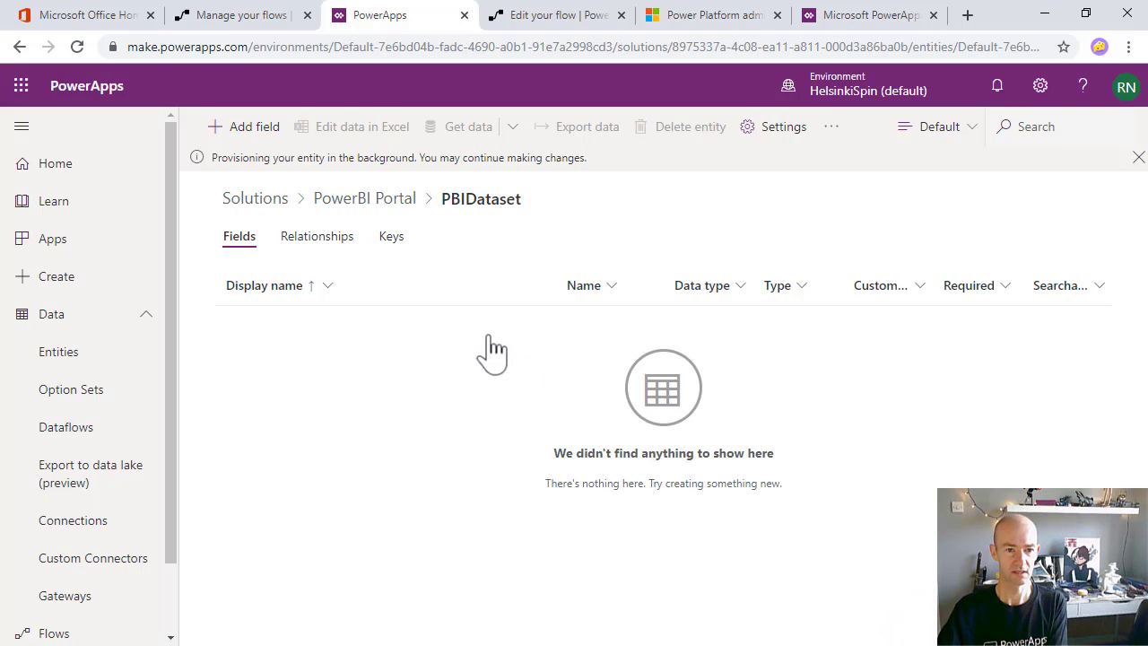
# Add a field named URLDataset to the PBIDataset entity with the URL data type
pyautogui.click(255, 130)
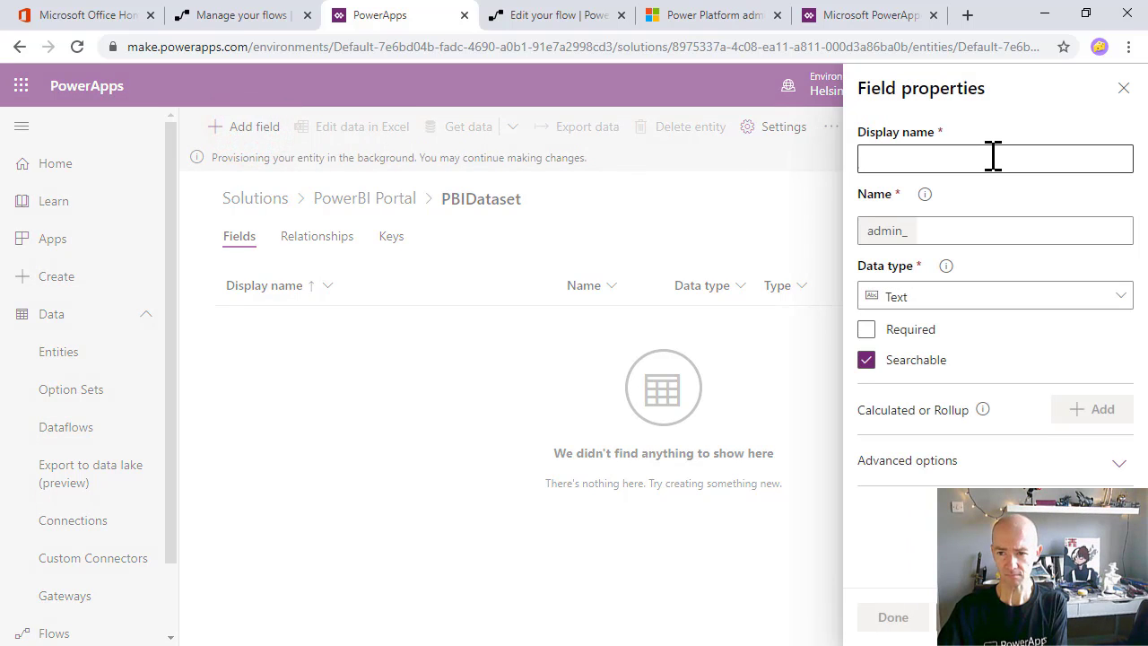
pyautogui.click(992, 157)
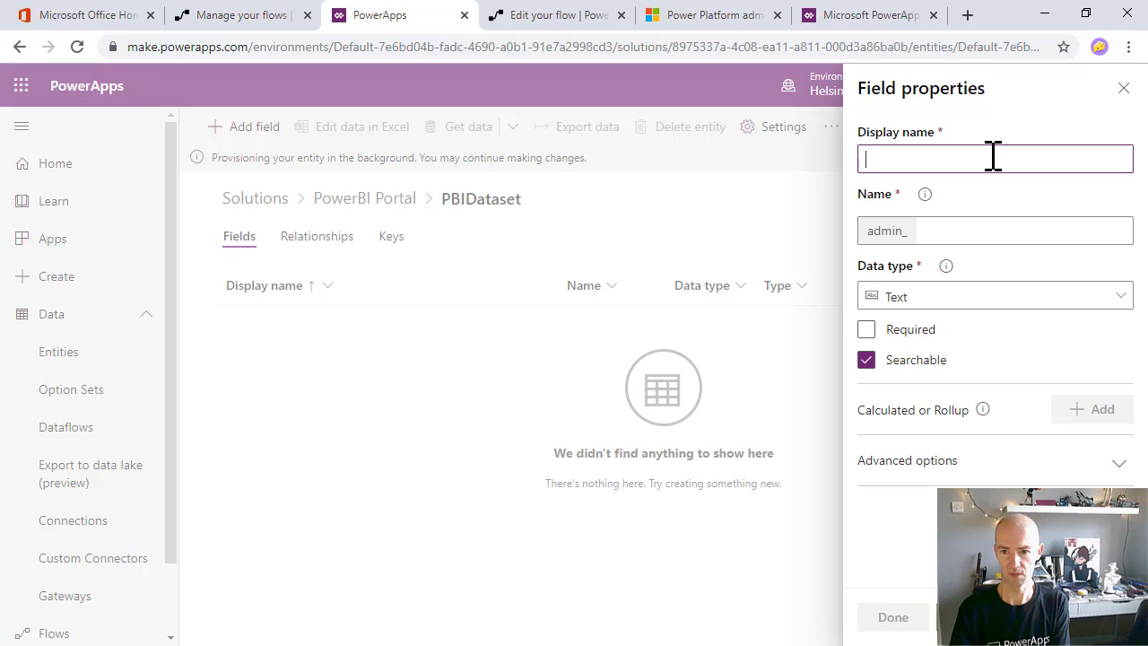
pyautogui.write('URLDAta')
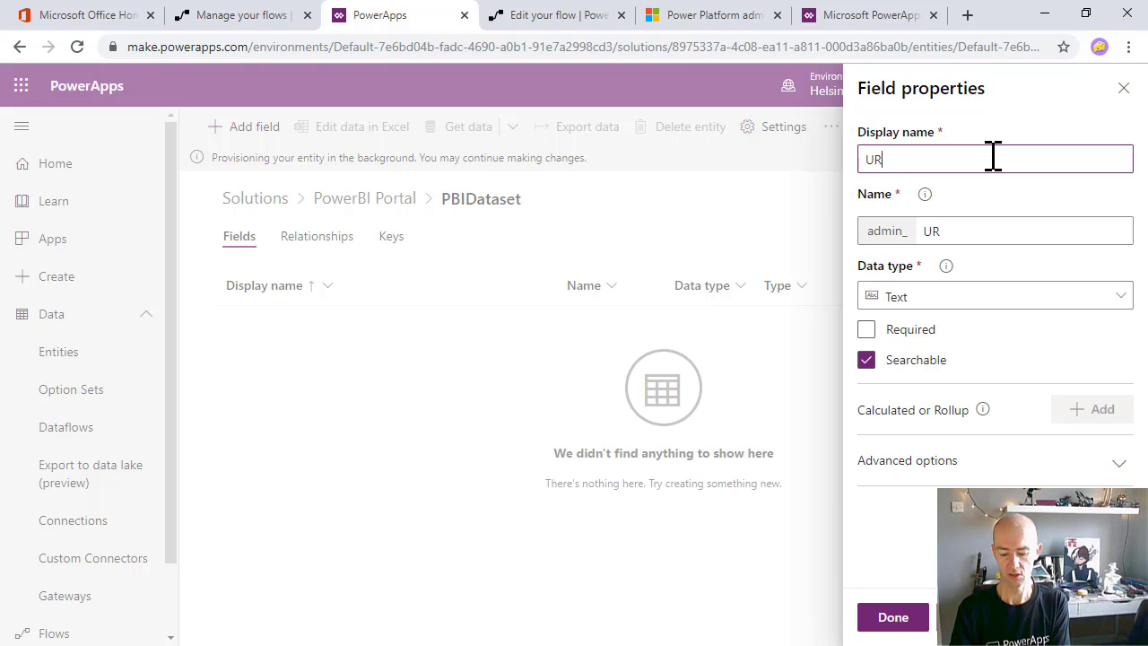
pyautogui.press('BackSpace')
pyautogui.press('BackSpace')
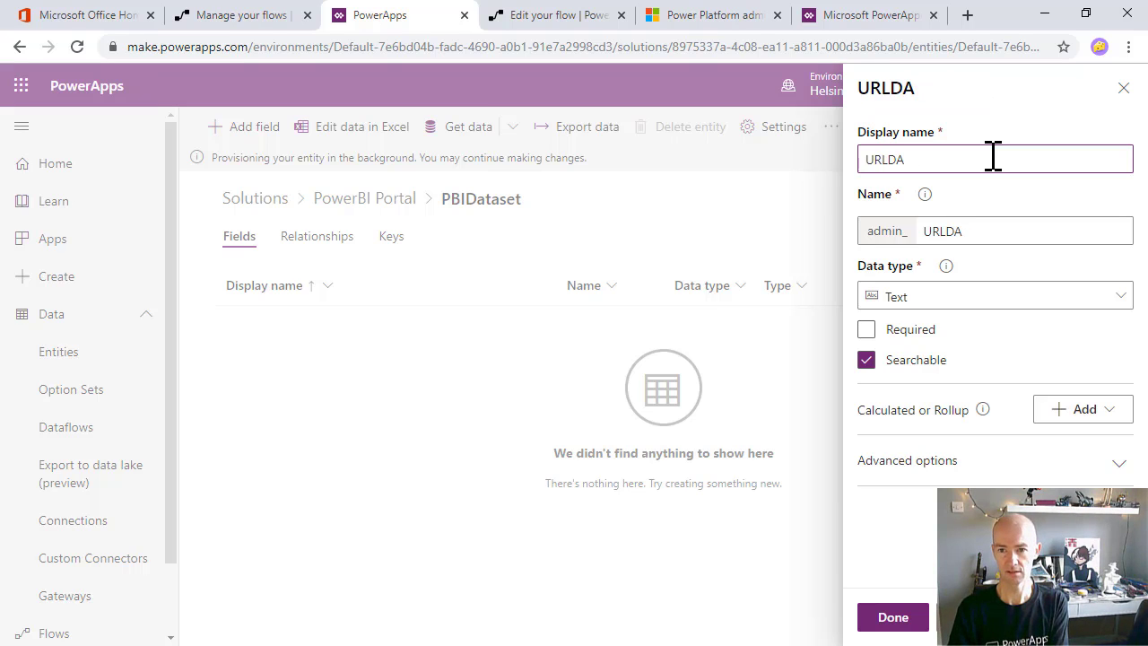
pyautogui.write('taset')
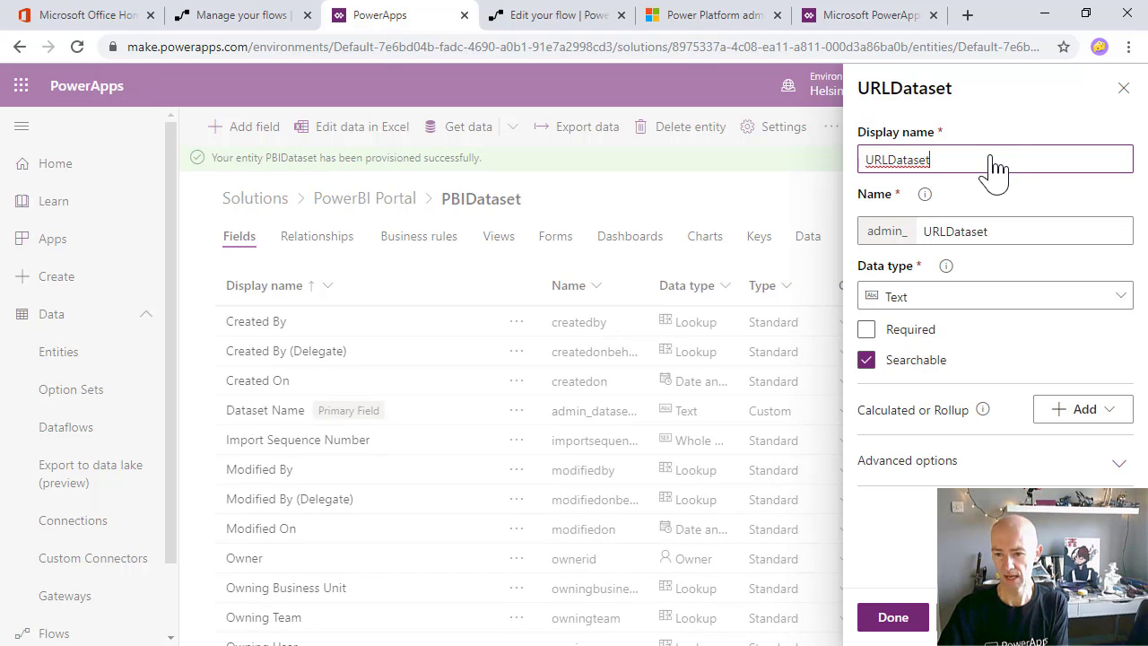
pyautogui.click(1110, 297)
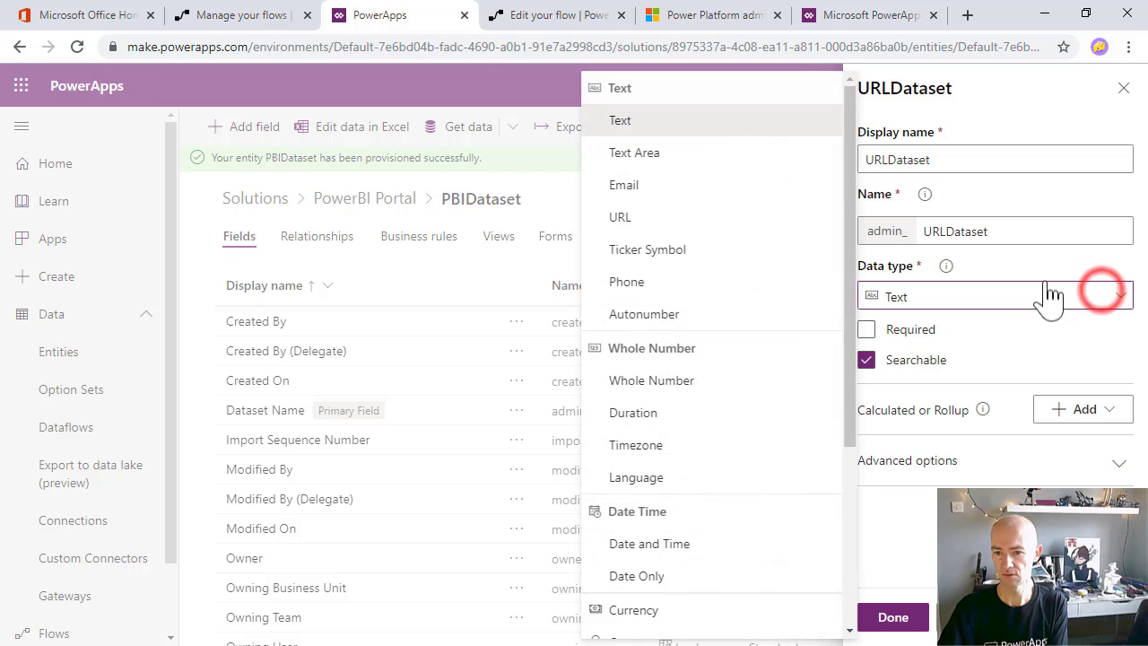
pyautogui.click(612, 217)
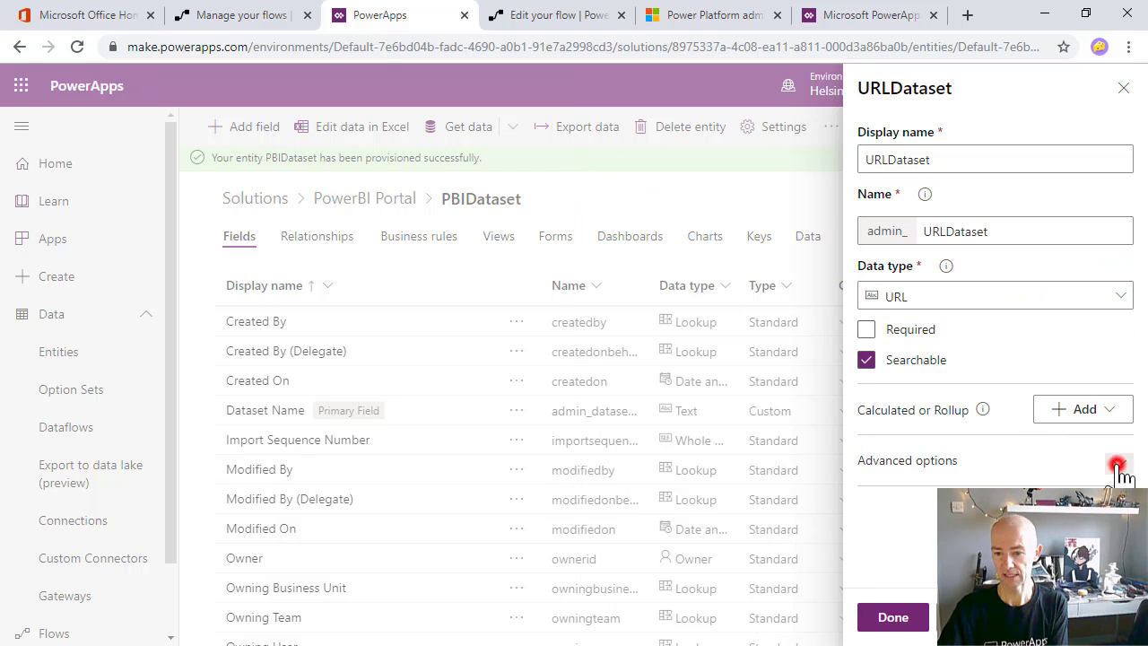
# Set the URLDataset field's maximum length to 400 and finish the field
pyautogui.click(1118, 464)
pyautogui.scroll(-2, 1118, 464)
pyautogui.doubleClick(968, 490)
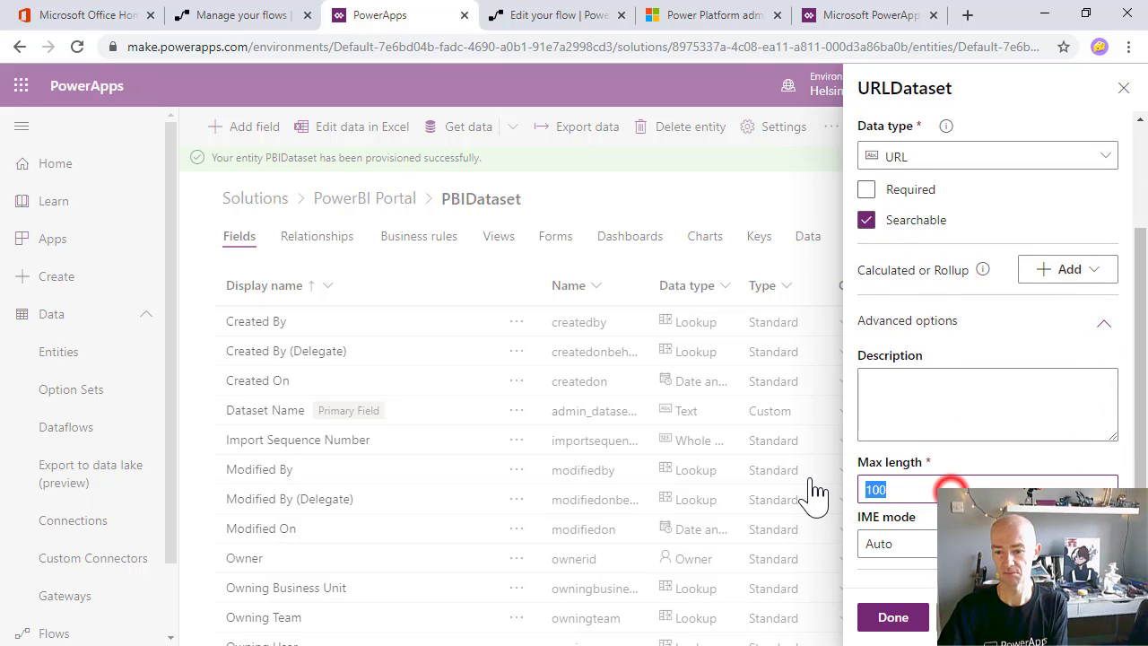
pyautogui.write('400')
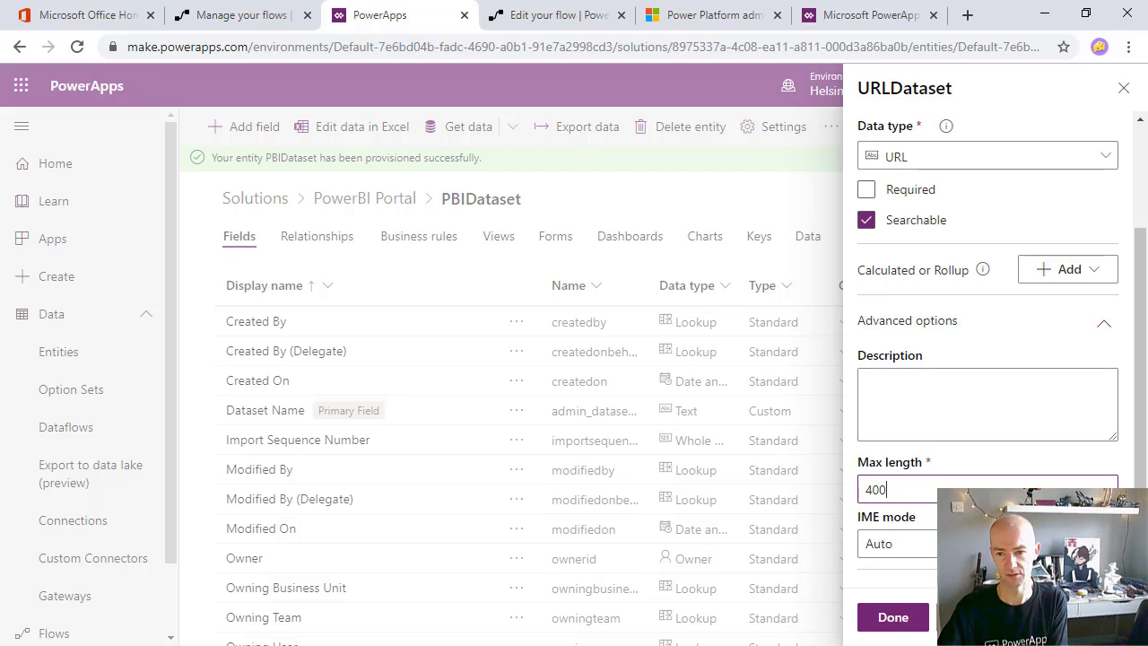
pyautogui.click(893, 617)
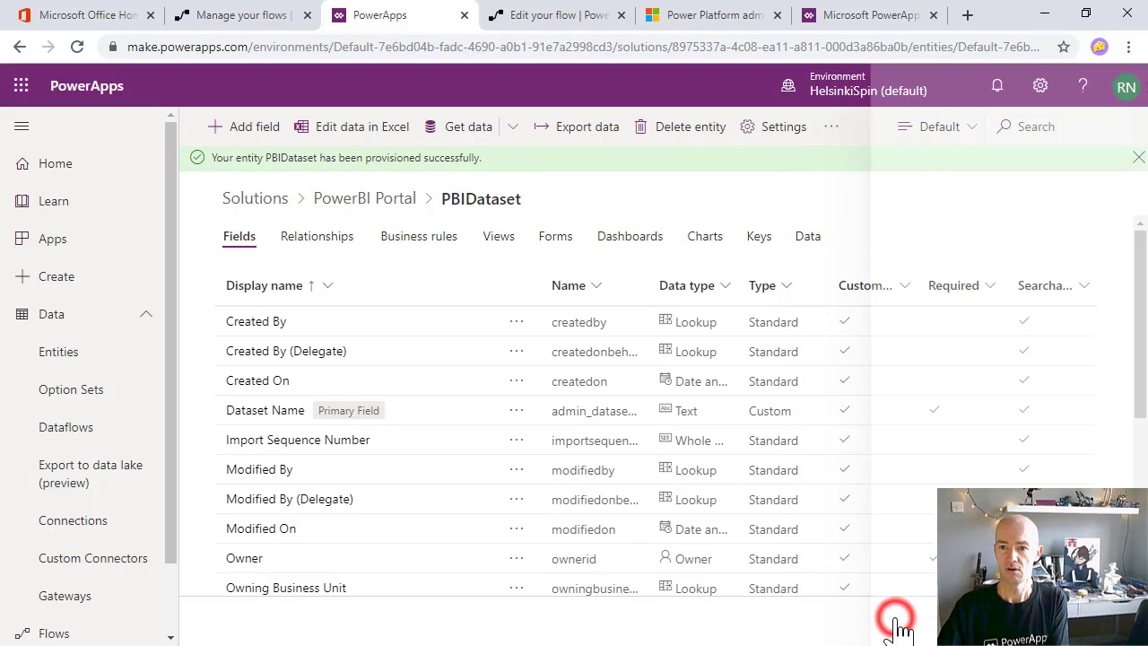
# Start another new field on the PBIDataset entity with the display name URLPBIBaseReport
pyautogui.click(223, 127)
pyautogui.click(951, 160)
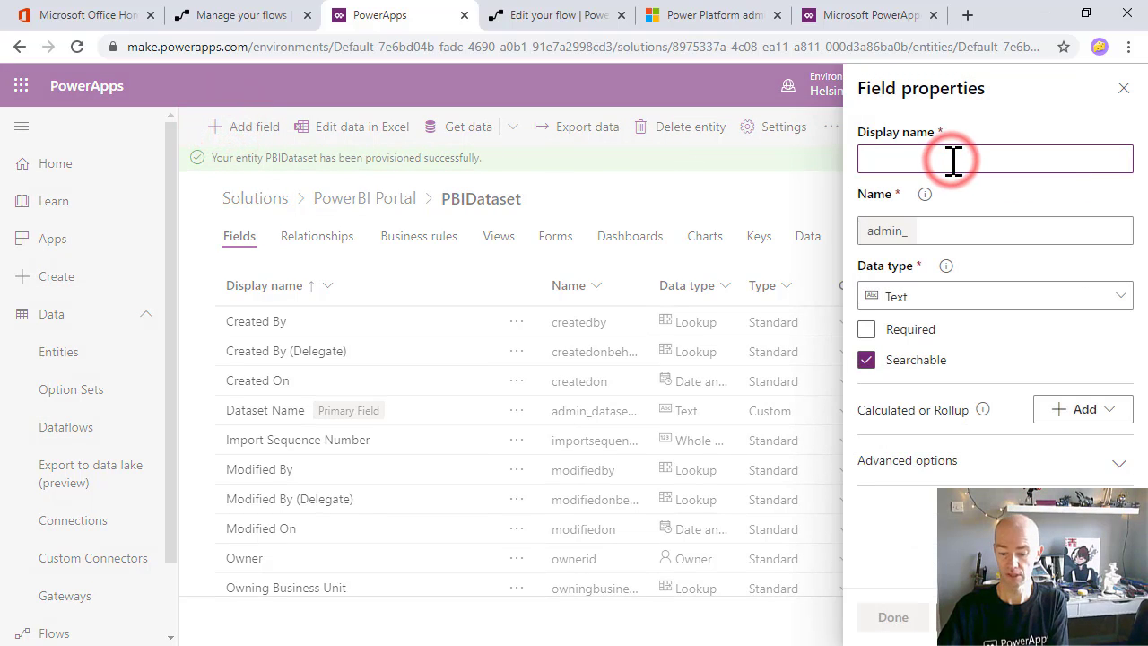
pyautogui.write('URL')
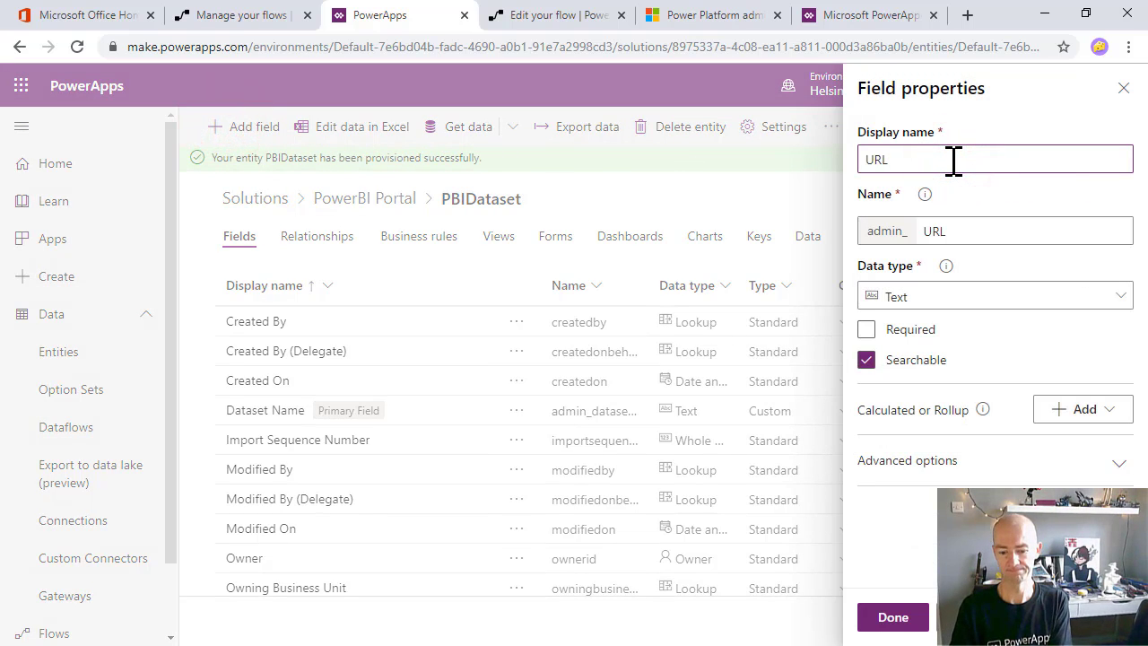
pyautogui.write('P')
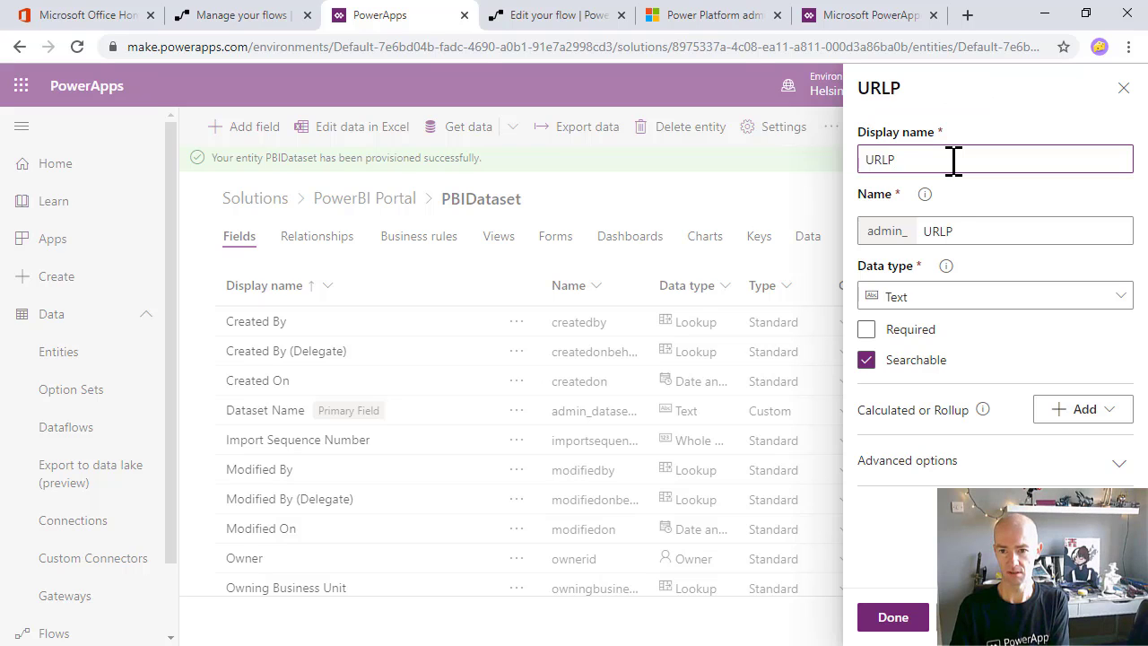
pyautogui.write('BIB')
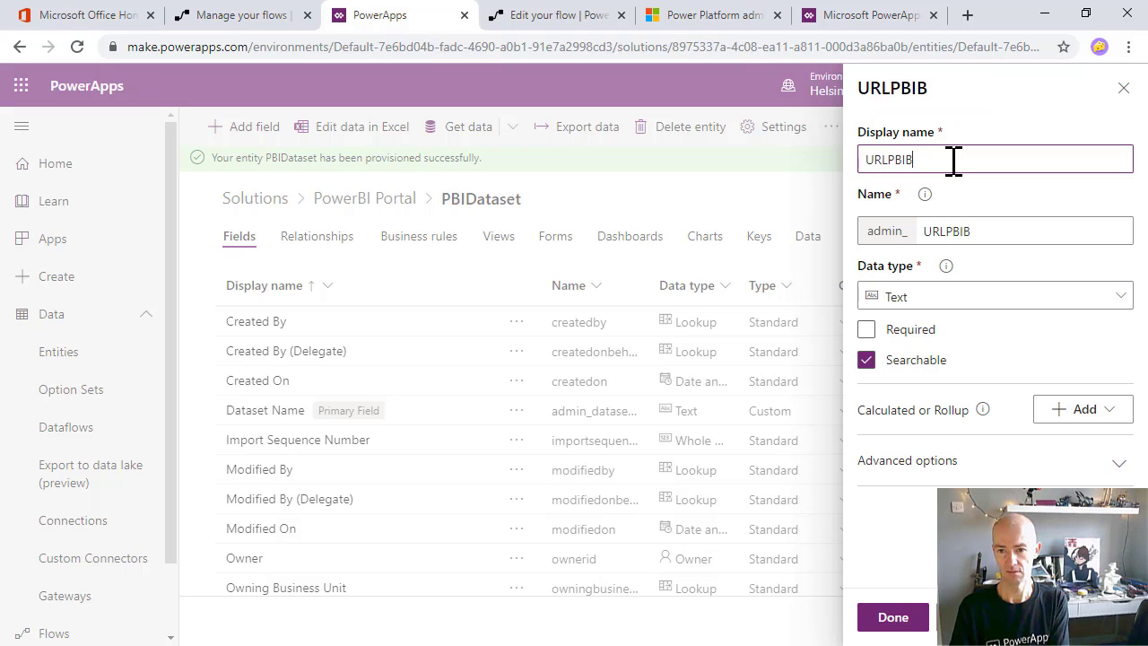
pyautogui.write('aseRe')
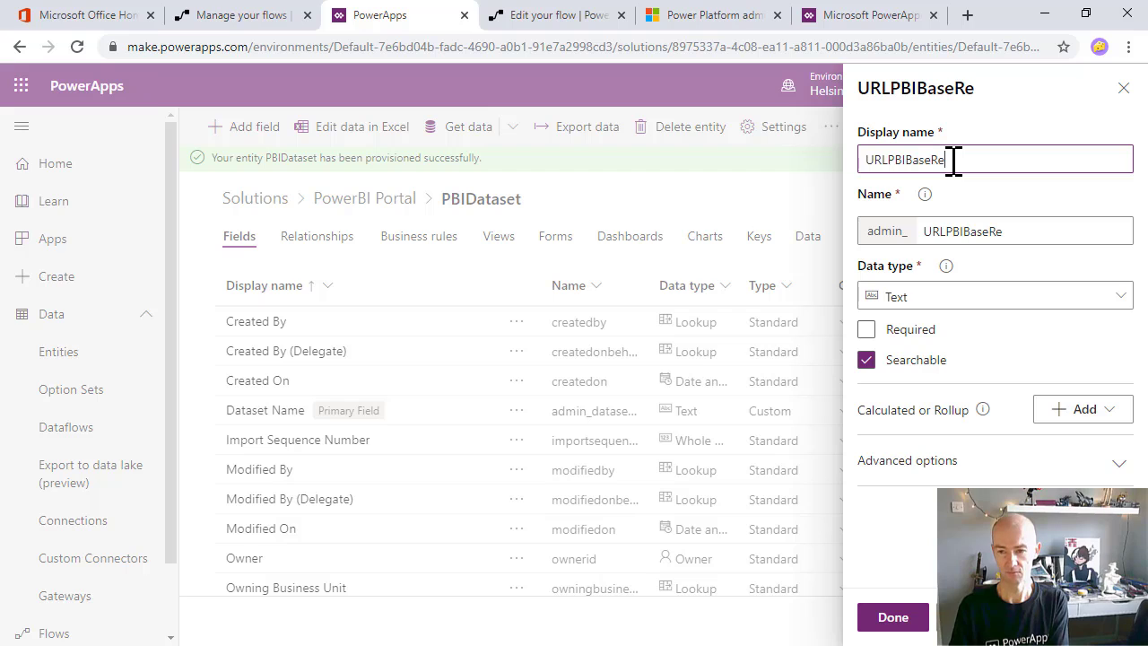
pyautogui.write('port')
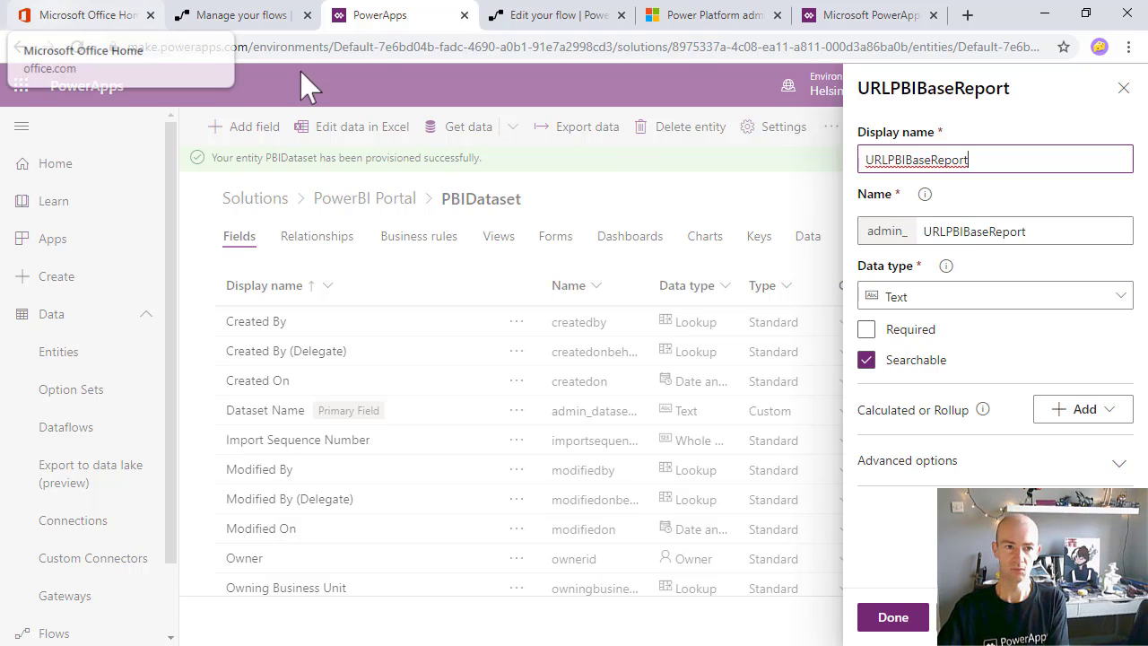
# Switch to Microsoft Office Home and open Power BI from there
pyautogui.click(53, 15)
pyautogui.click(507, 321)
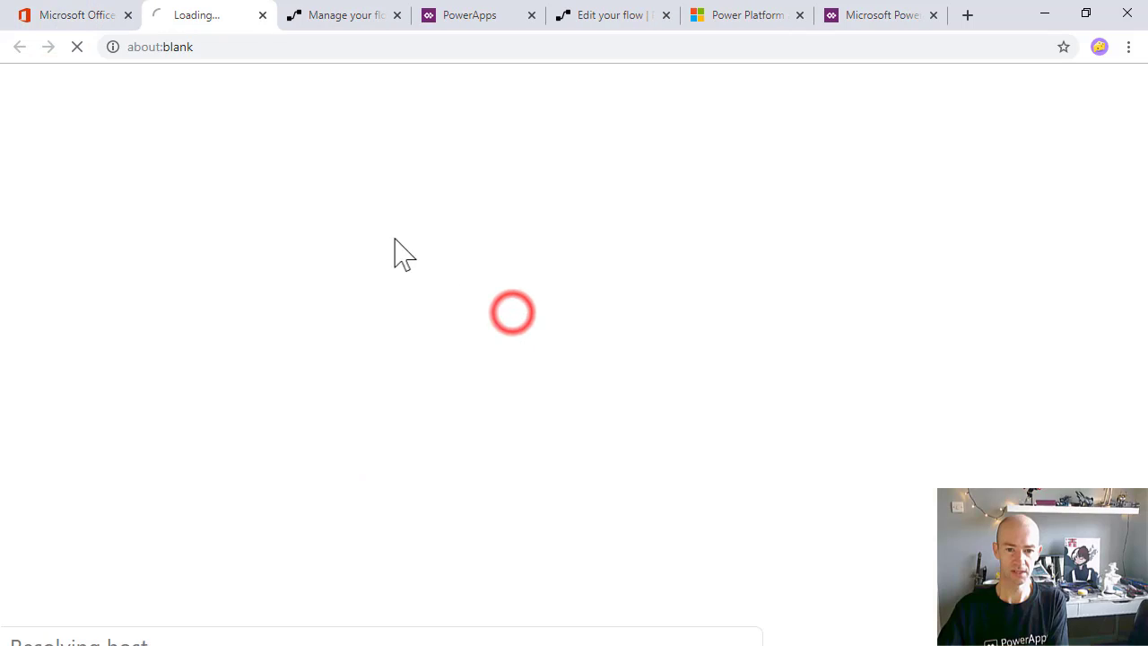
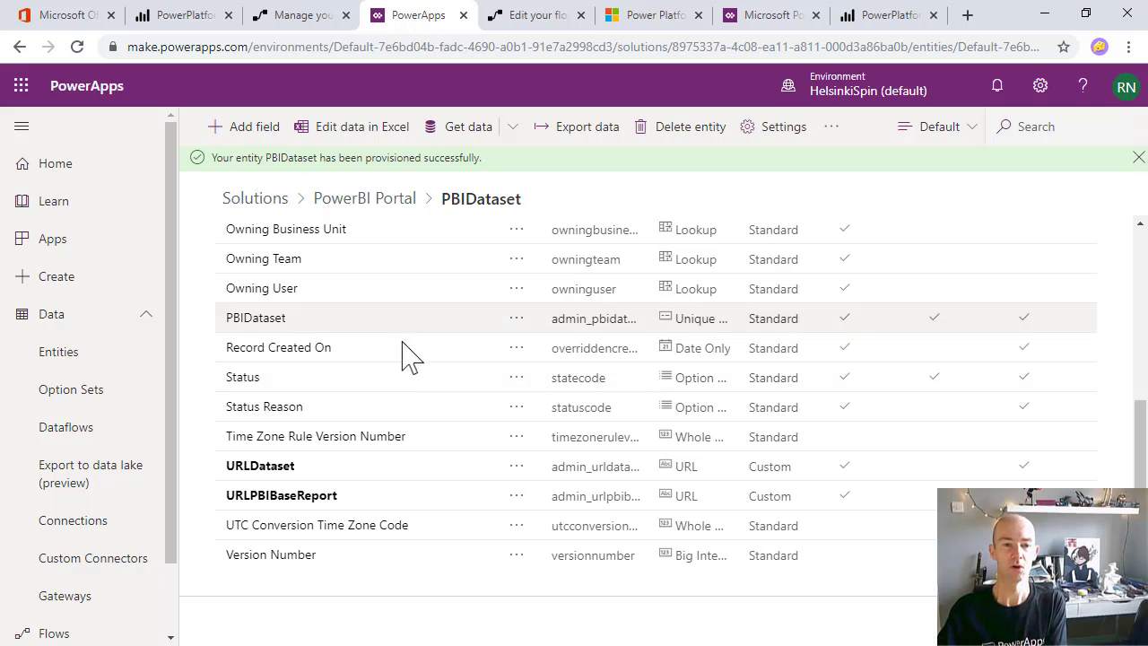
# Add a field named URLEmbedded to the PBIDataset entity with the URL data type
pyautogui.scroll(5, 422, 385)
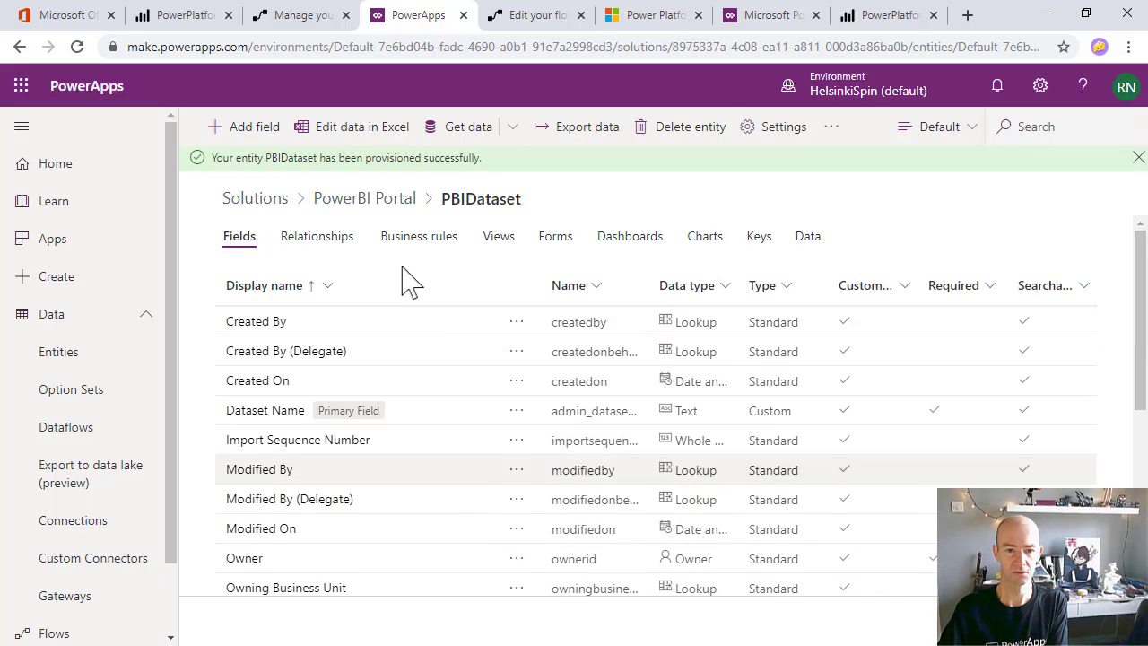
pyautogui.click(217, 128)
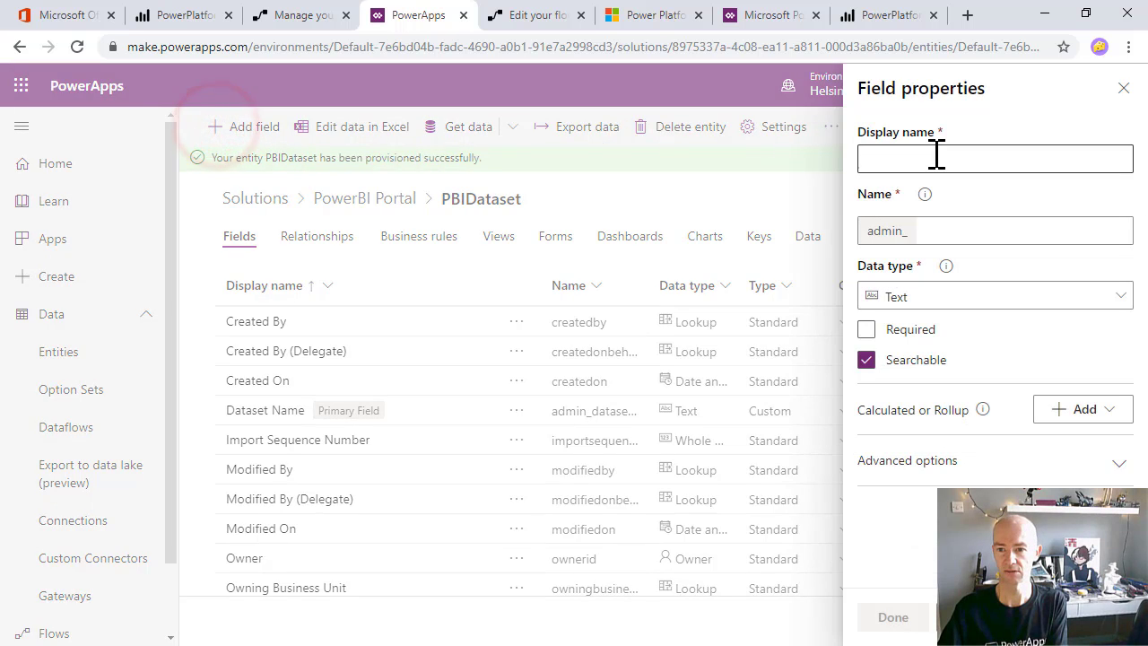
pyautogui.click(933, 155)
pyautogui.write('URL')
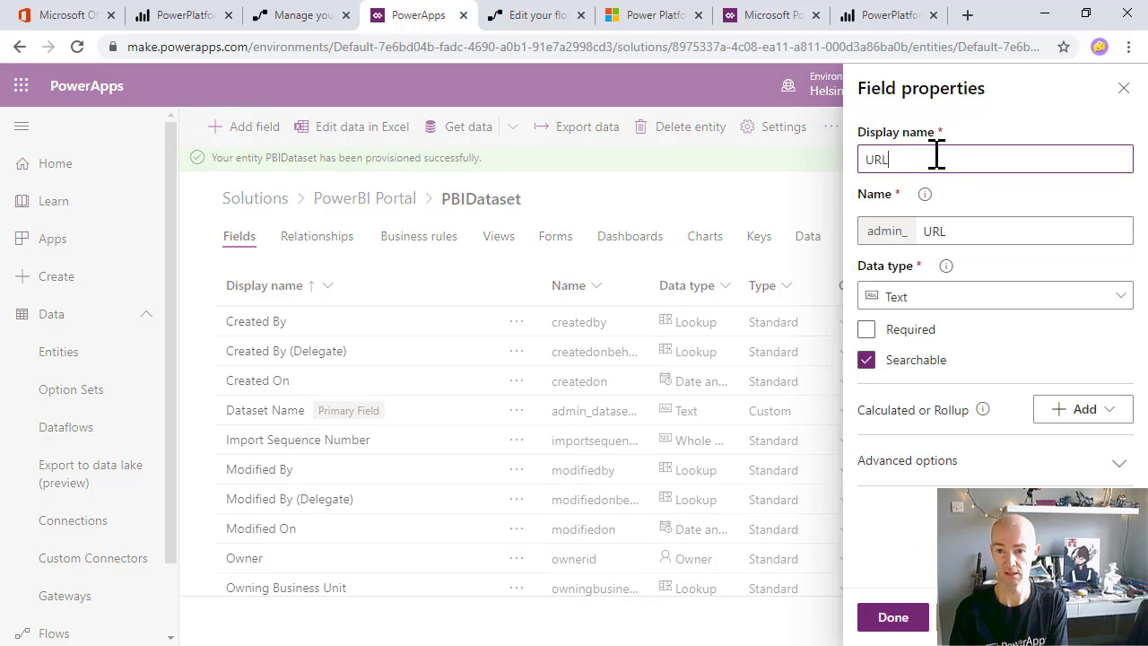
pyautogui.write('Embedded')
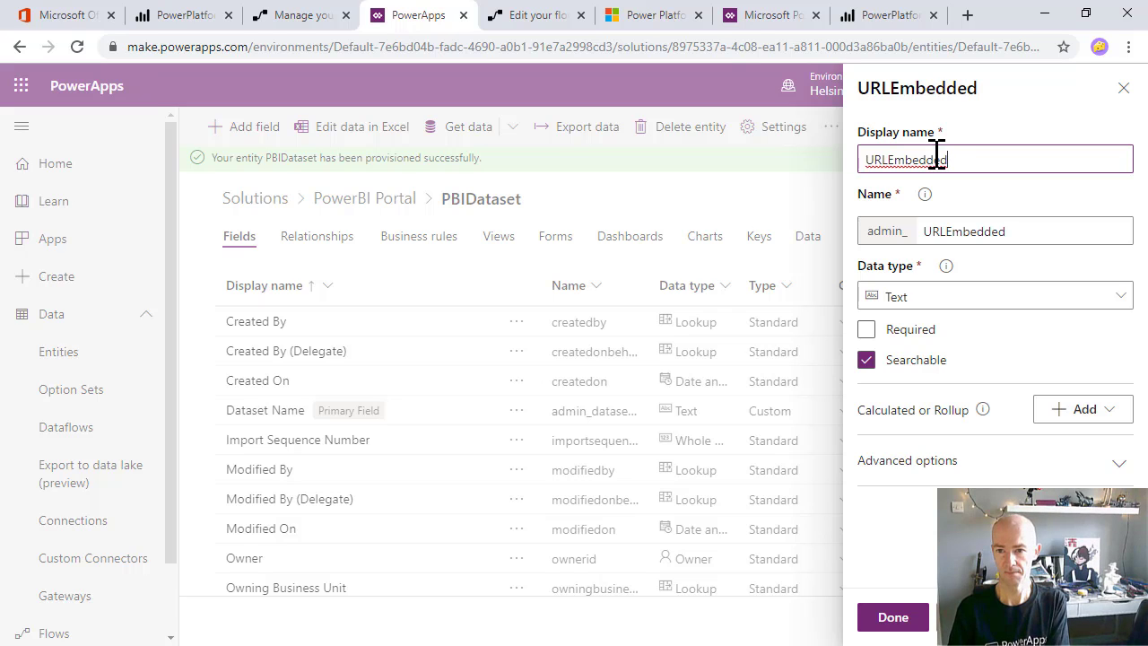
pyautogui.click(989, 298)
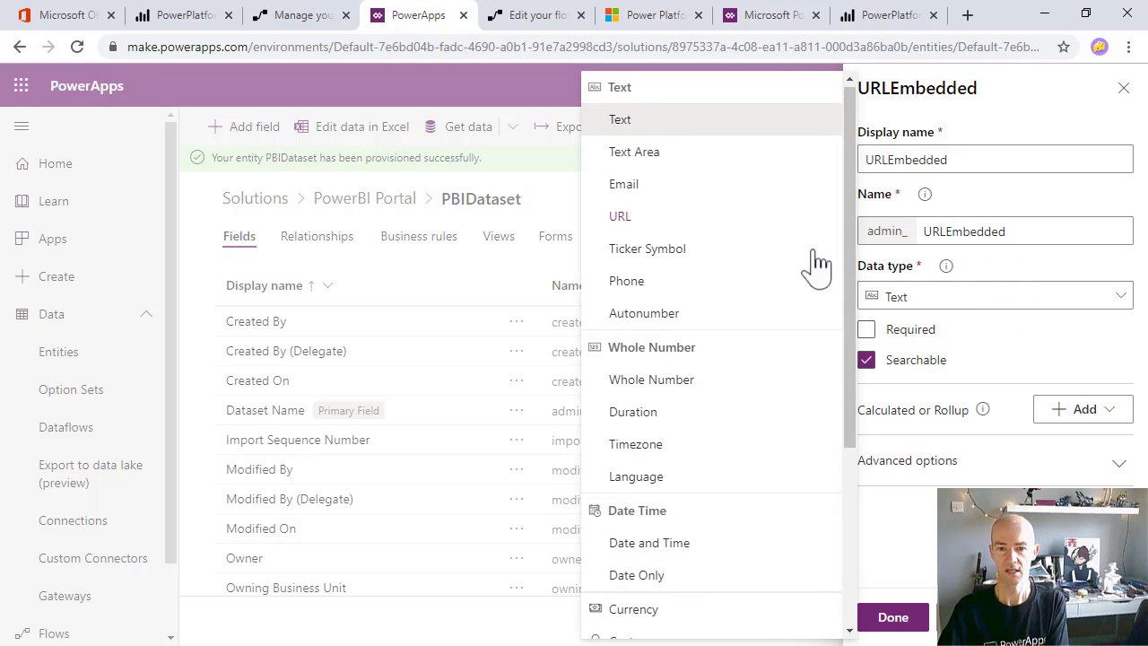
pyautogui.click(681, 222)
# Set the URLEmbedded field's maximum length to 400 and finish the field
pyautogui.click(1098, 463)
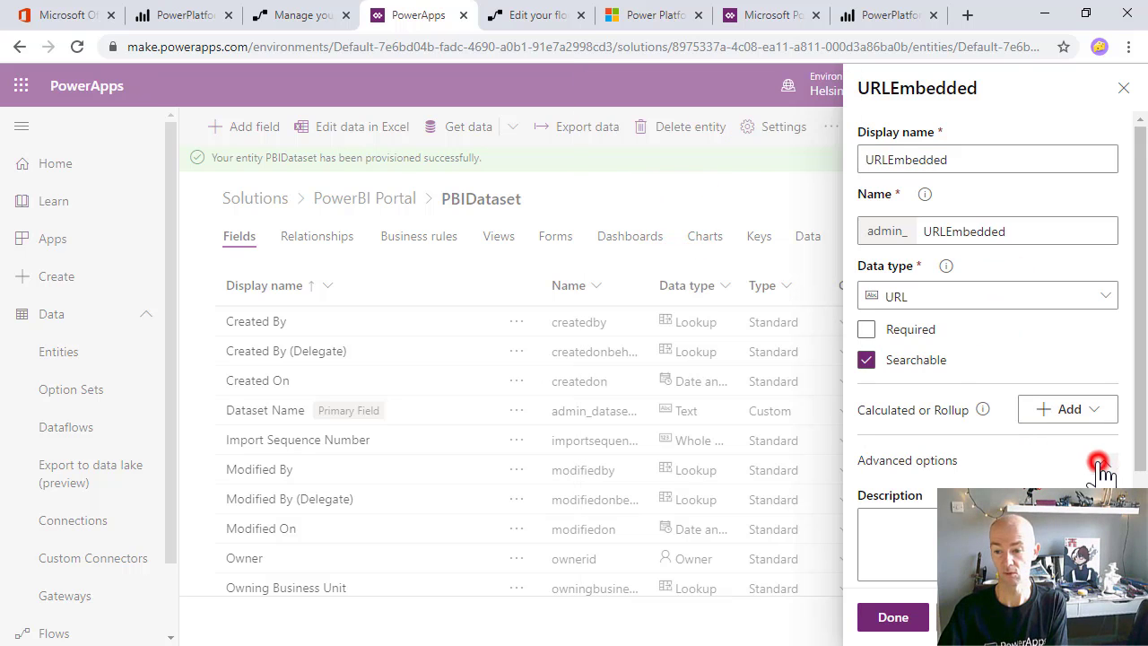
pyautogui.scroll(-2, 986, 449)
pyautogui.doubleClick(900, 490)
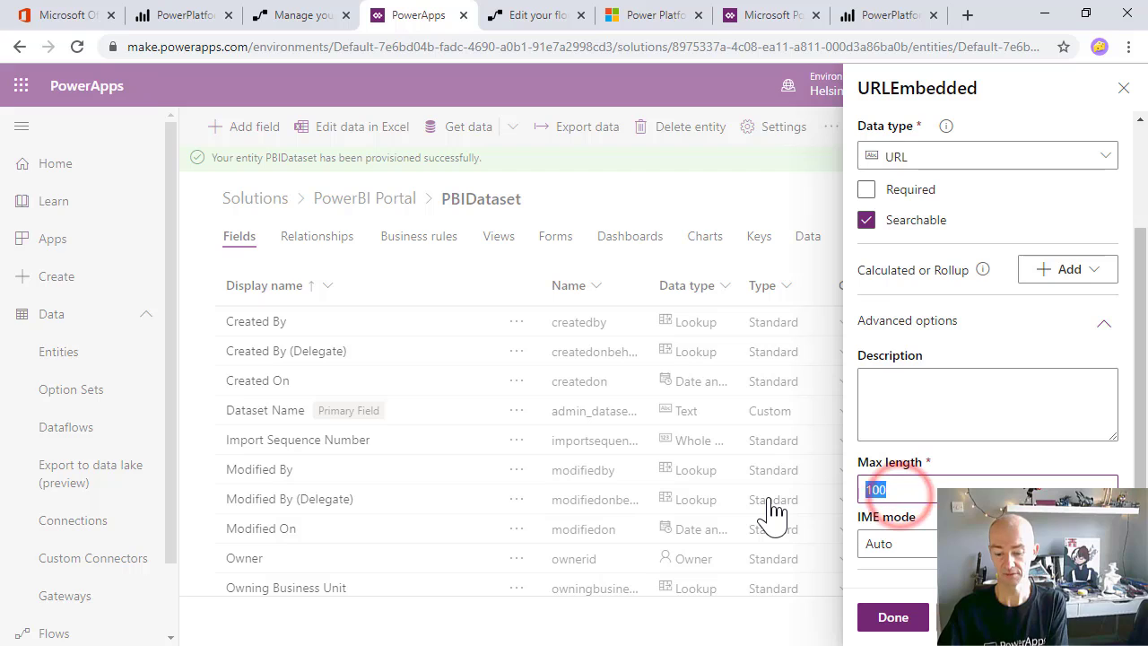
pyautogui.write('400')
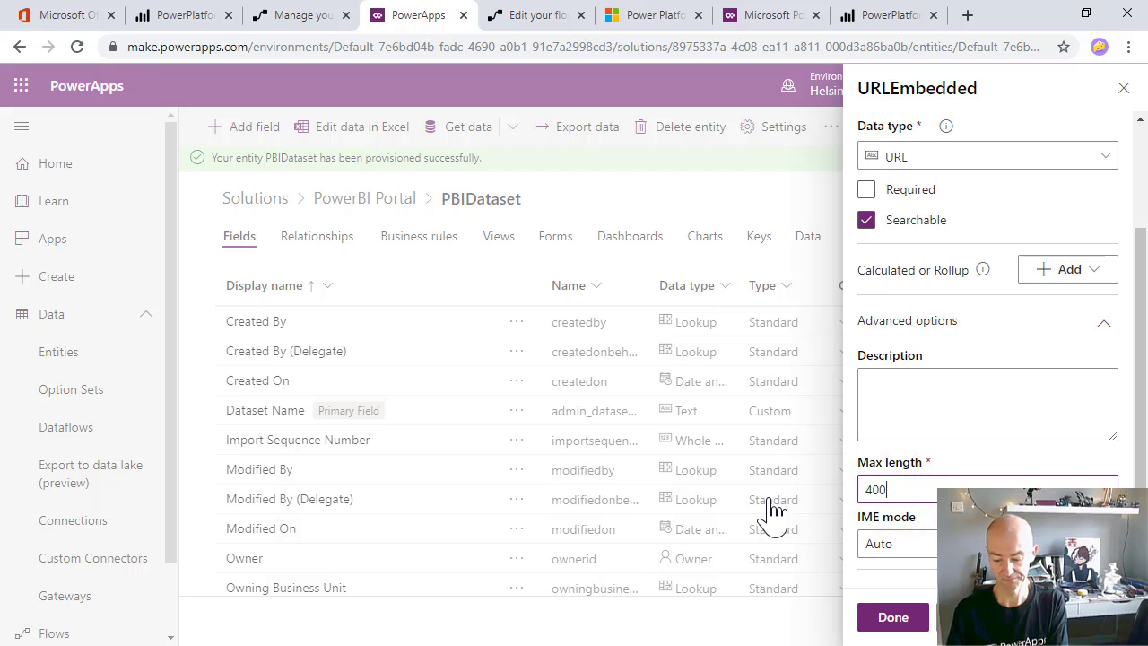
pyautogui.click(894, 618)
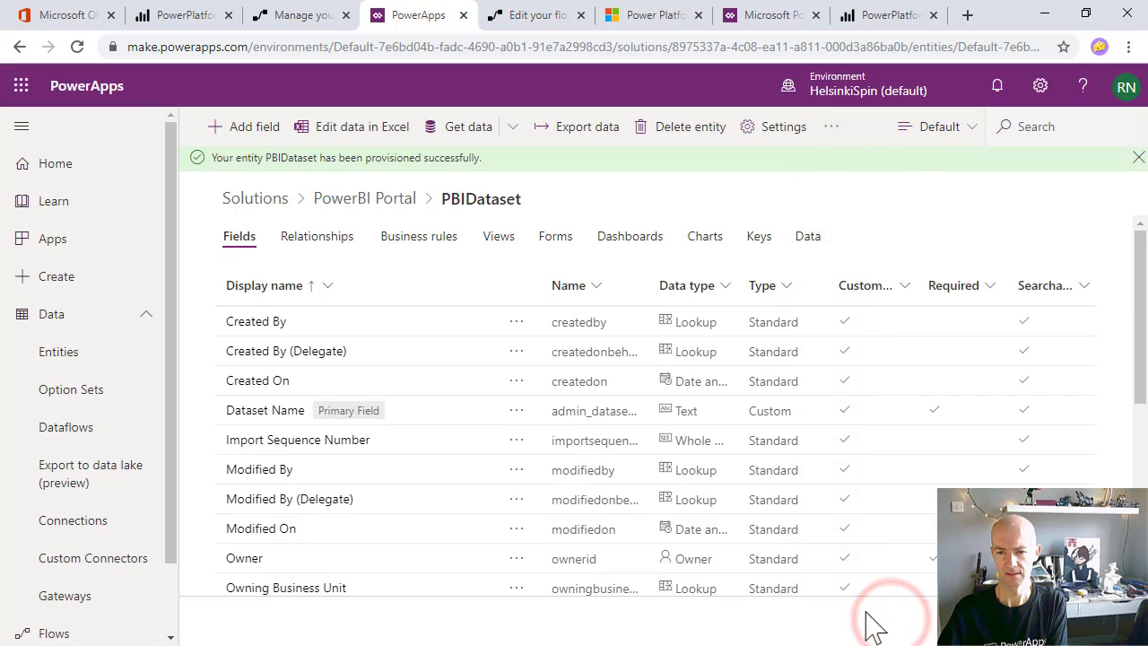
# Open the Active PBIDatasets view of the entity and try adding URLDataset, URLEmbedded and URLPBIBaseReport as columns
pyautogui.scroll(-4, 359, 481)
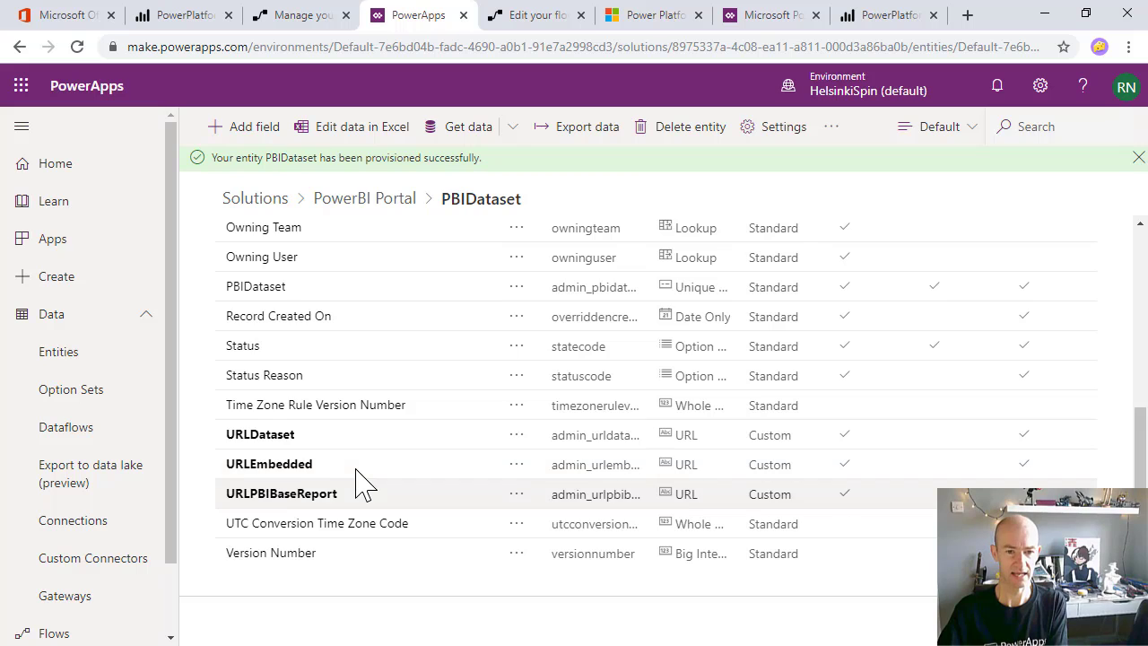
pyautogui.scroll(5, 359, 481)
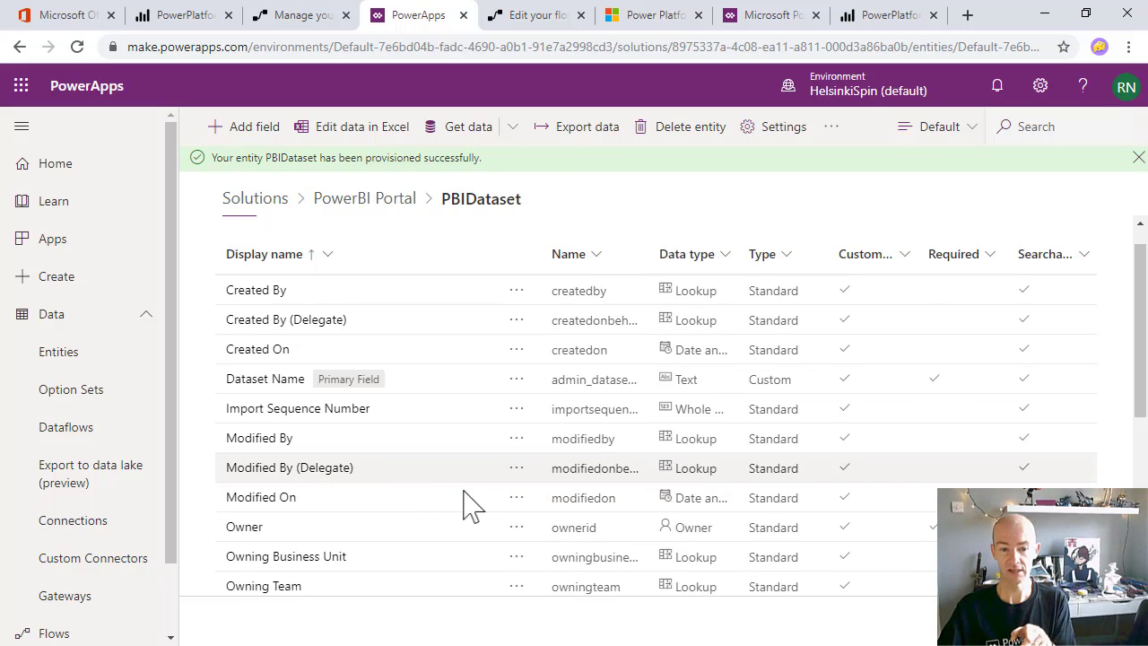
pyautogui.scroll(-2, 735, 547)
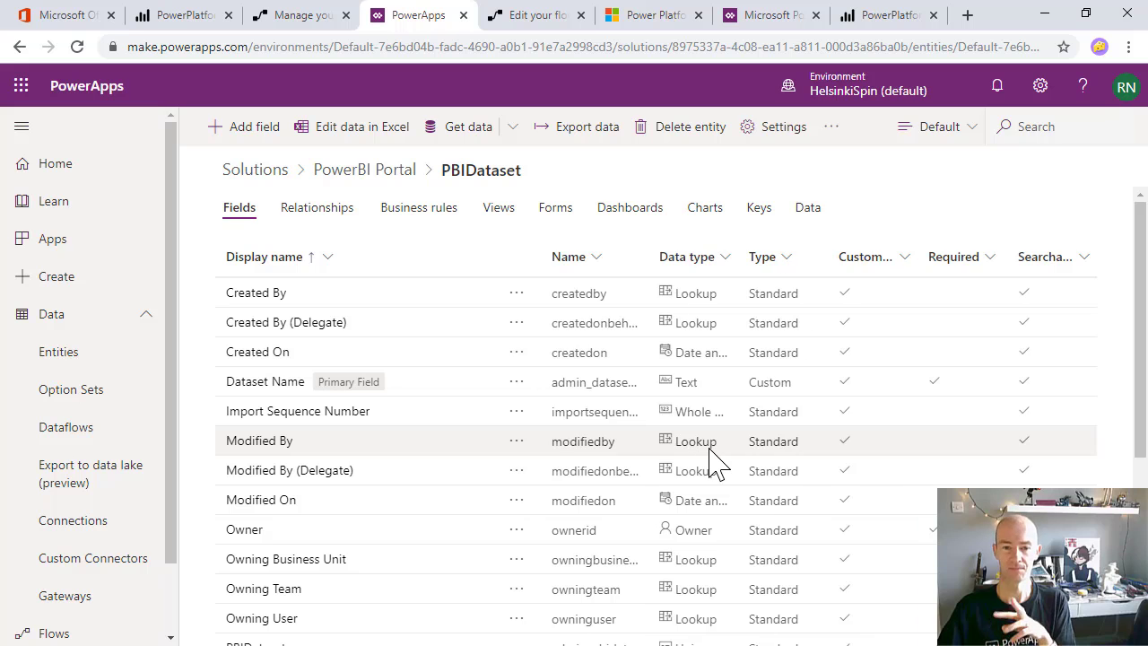
pyautogui.click(489, 209)
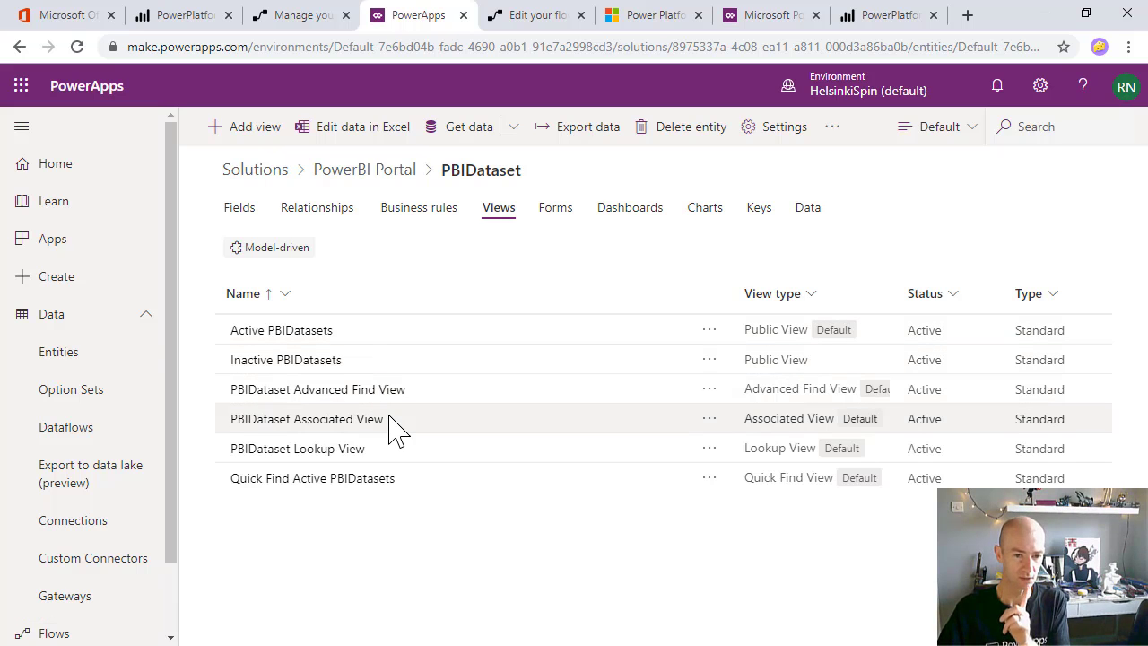
pyautogui.click(296, 328)
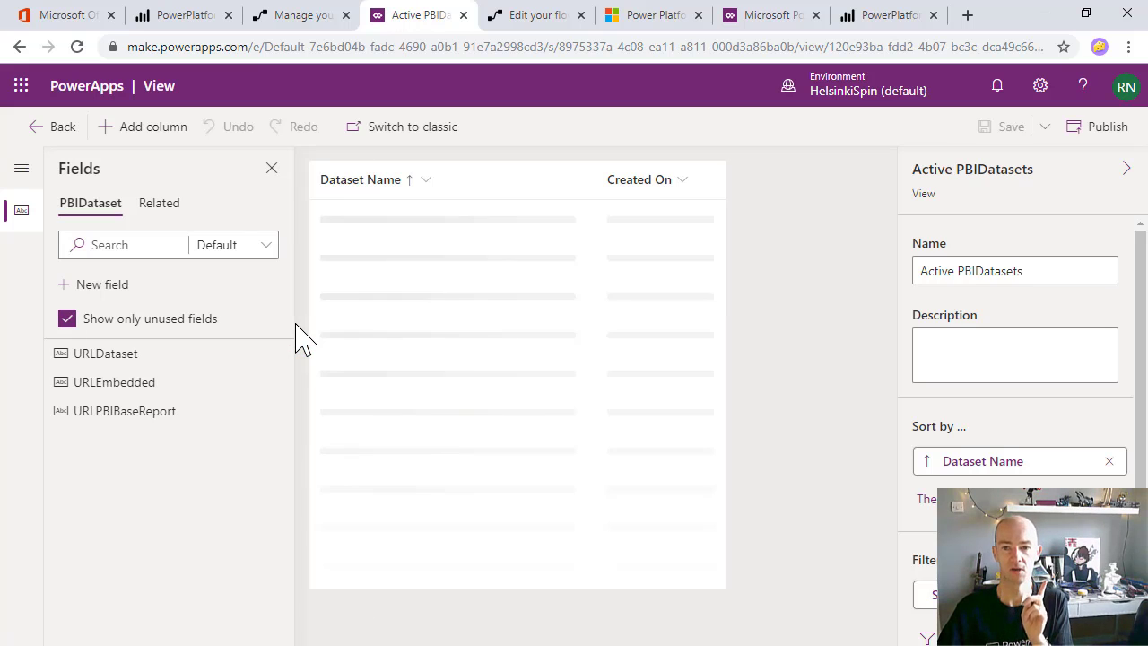
pyautogui.click(123, 357)
pyautogui.click(126, 359)
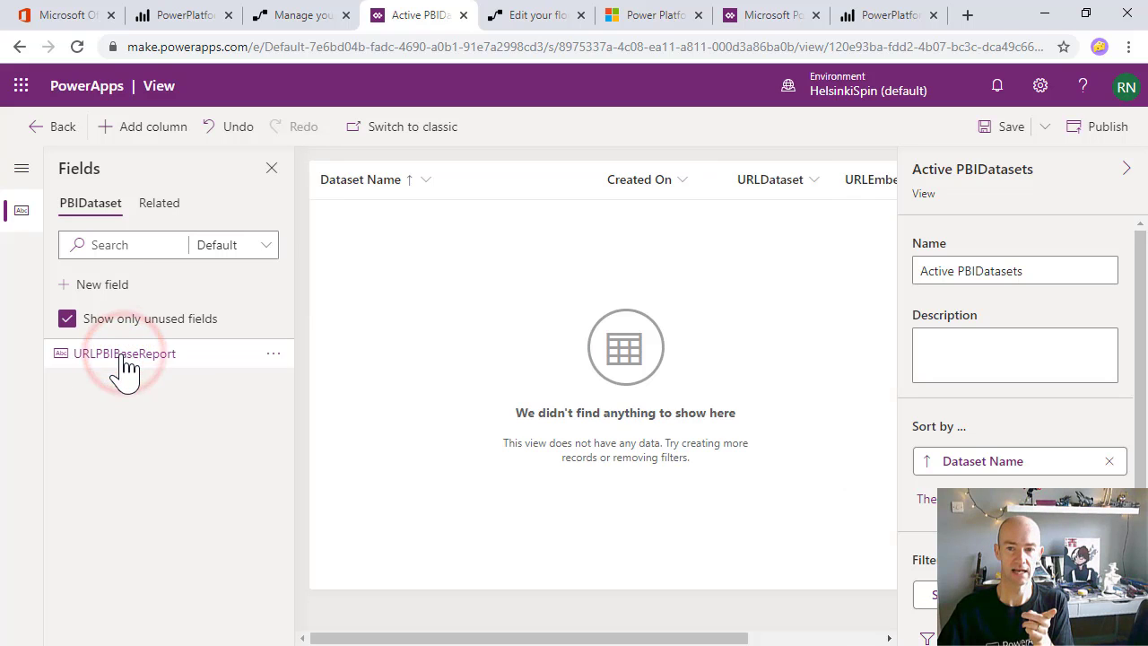
pyautogui.click(124, 355)
pyautogui.click(120, 352)
# Remove the Created On column from the Active PBIDatasets view and leave the view editor without saving
pyautogui.click(684, 184)
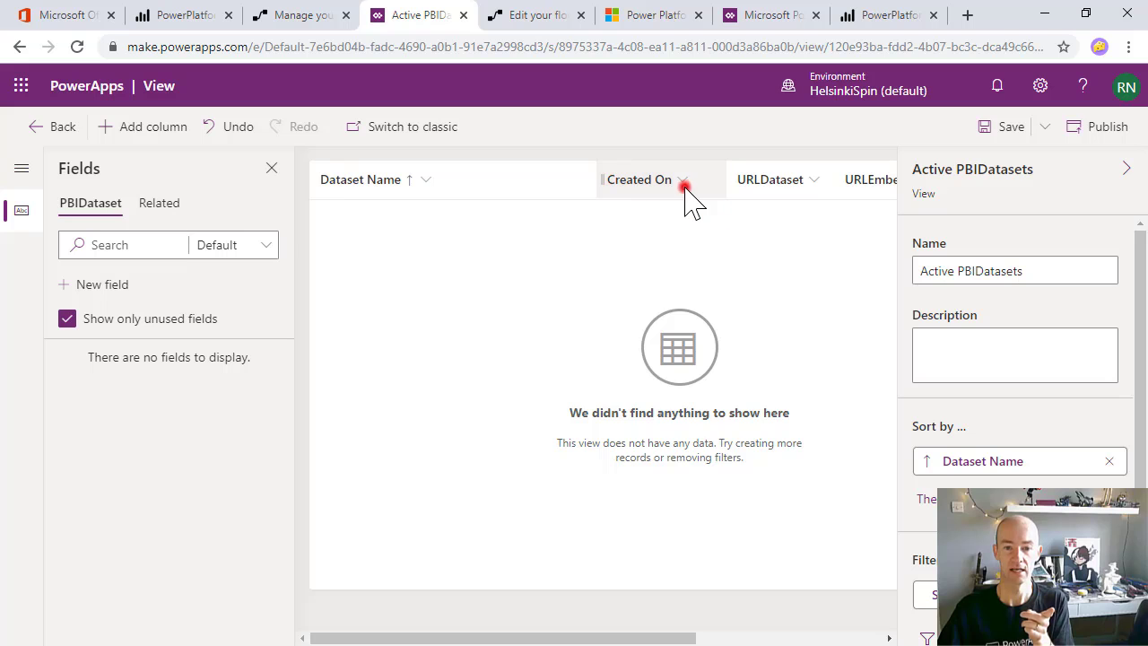
pyautogui.click(693, 458)
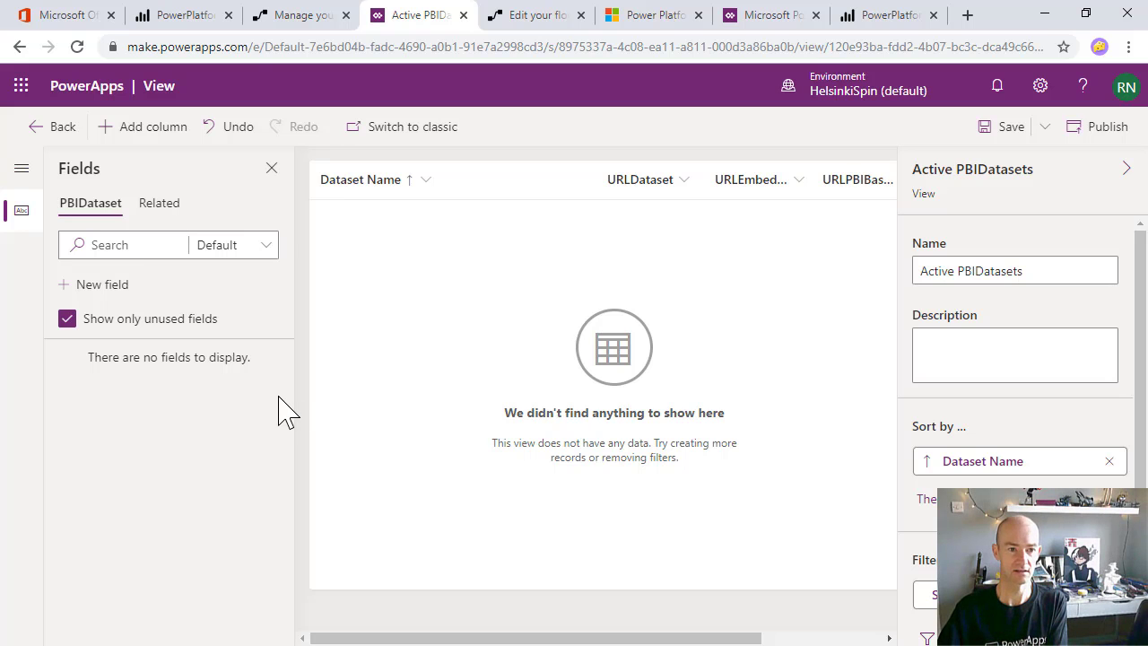
pyautogui.click(50, 127)
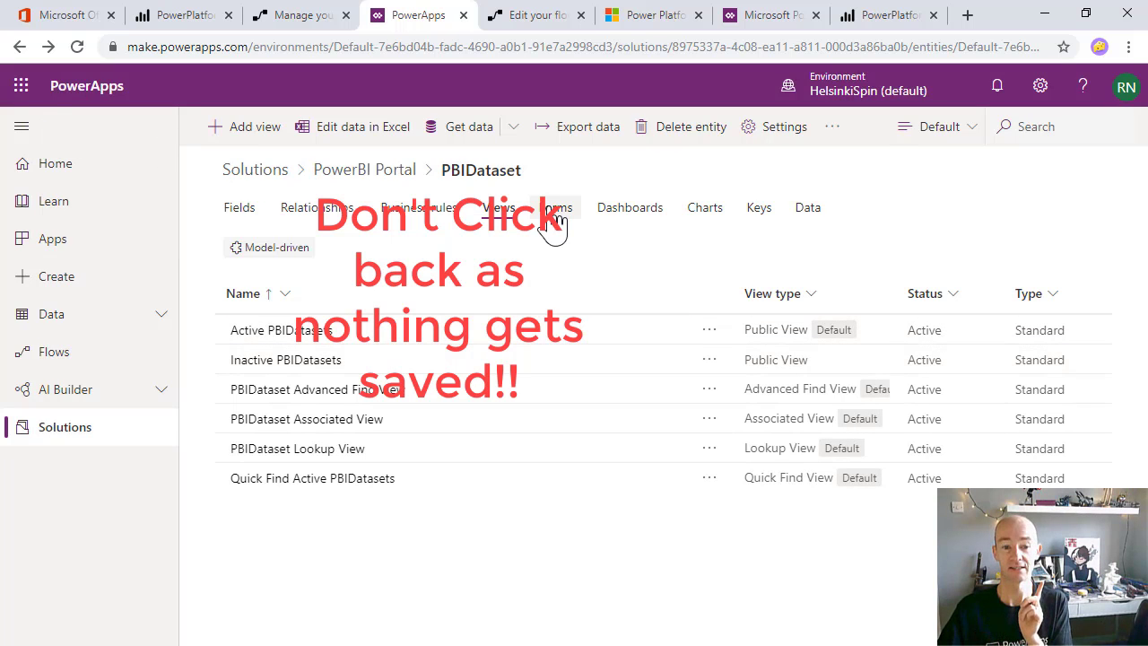
# Open the PBIDataset entity's Main form named Information for editing and filter its available fields to Custom
pyautogui.click(546, 213)
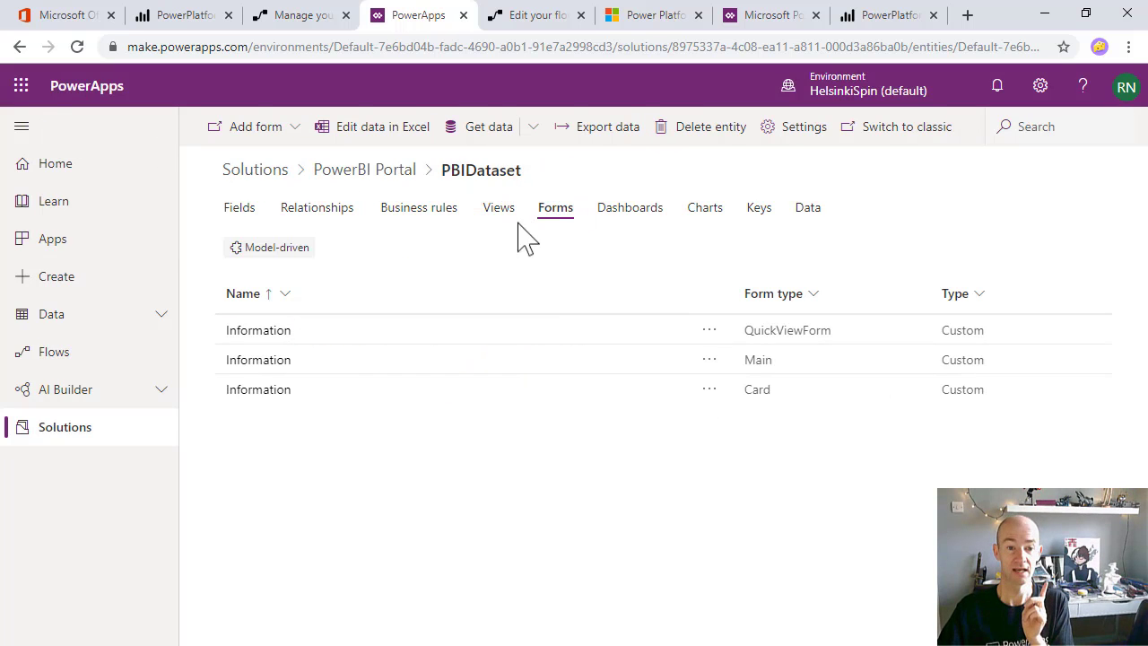
pyautogui.click(266, 369)
pyautogui.click(246, 359)
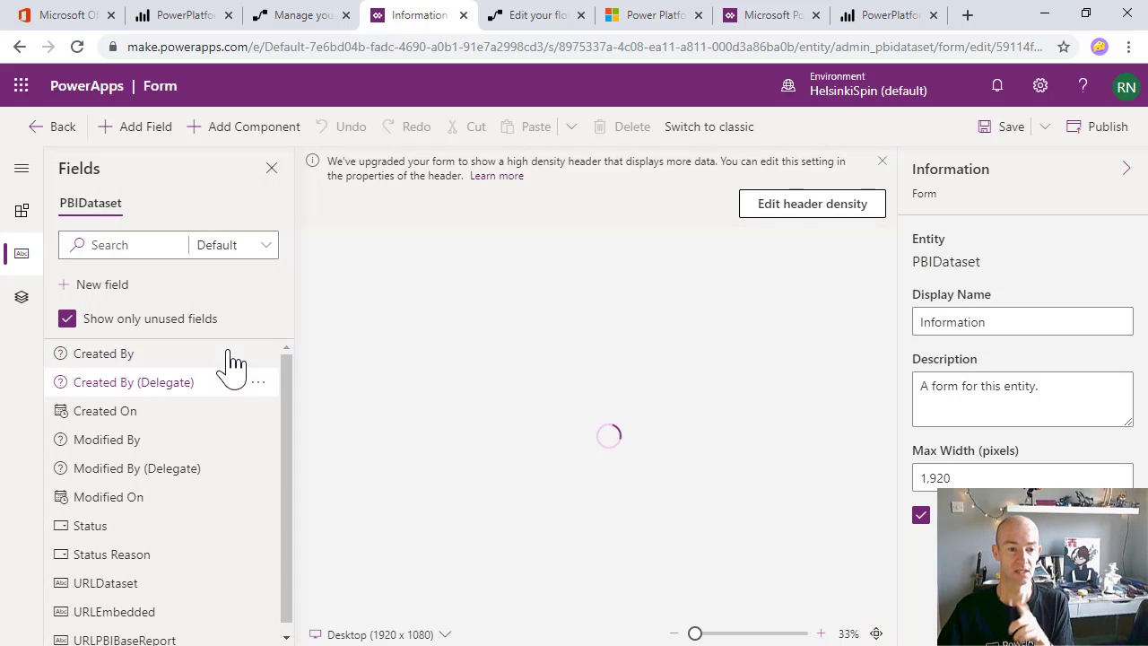
pyautogui.click(266, 245)
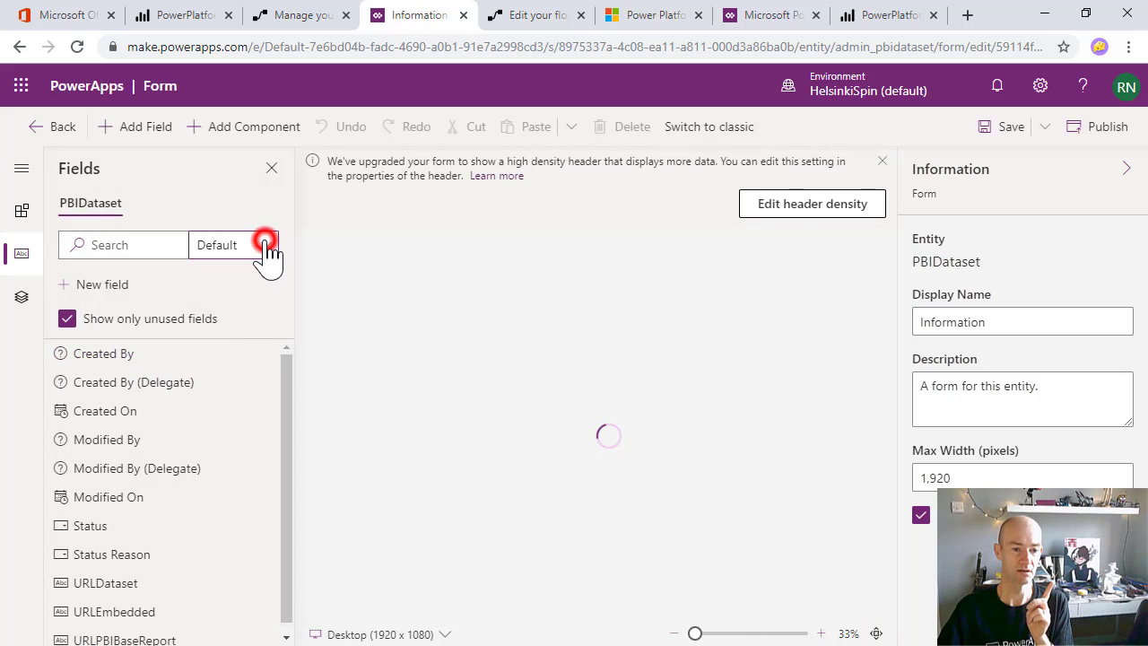
pyautogui.click(218, 341)
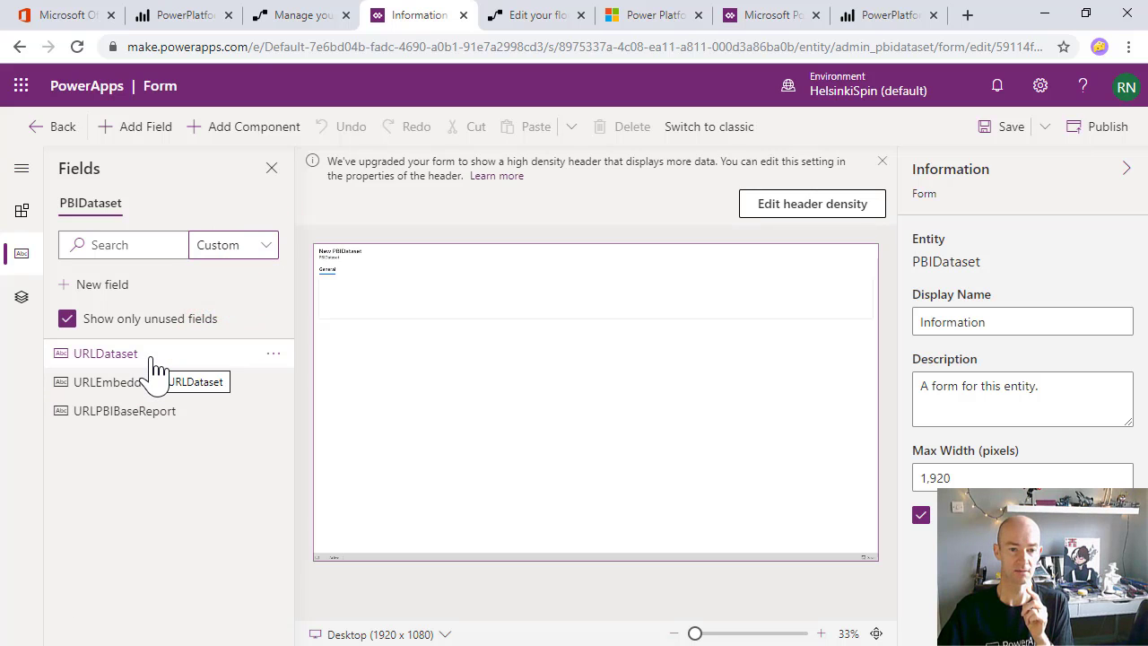
# Add the URLDataset, URLEmbedded and URLPBIBaseReport fields to the form and enlarge it to check their placement
pyautogui.click(150, 359)
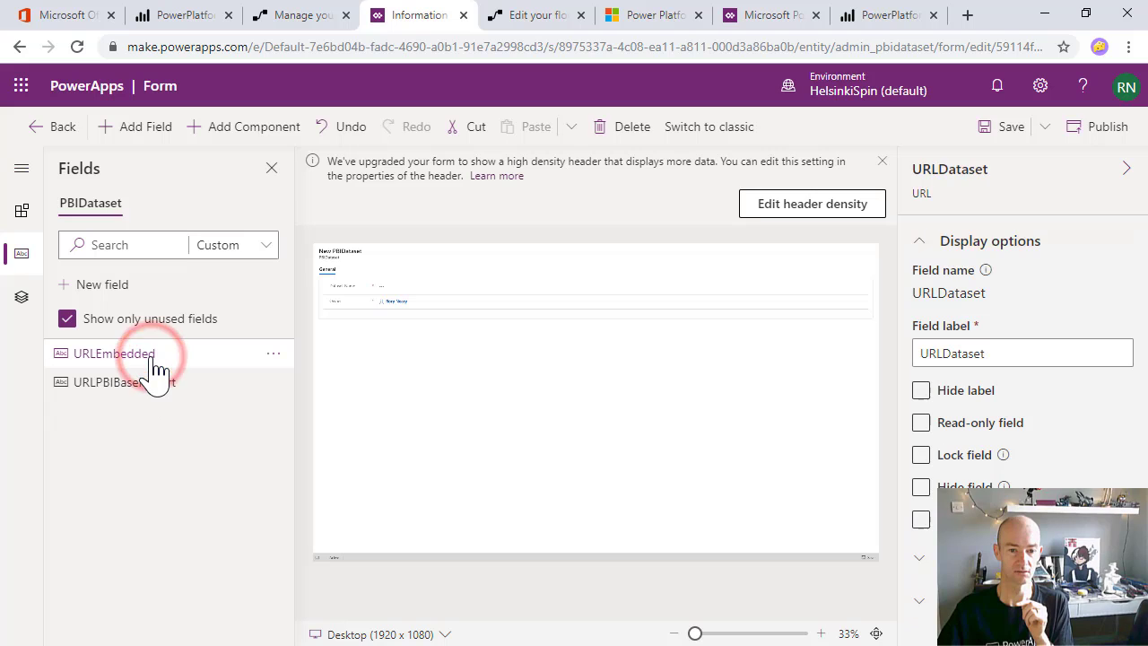
pyautogui.click(152, 357)
pyautogui.click(153, 359)
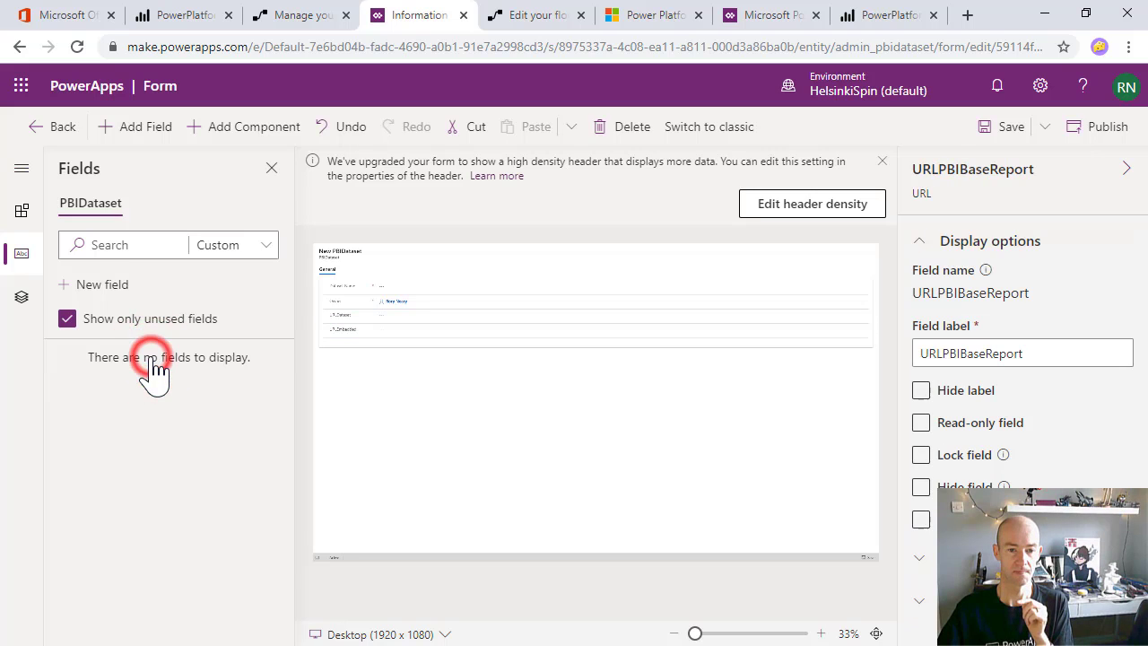
pyautogui.click(744, 633)
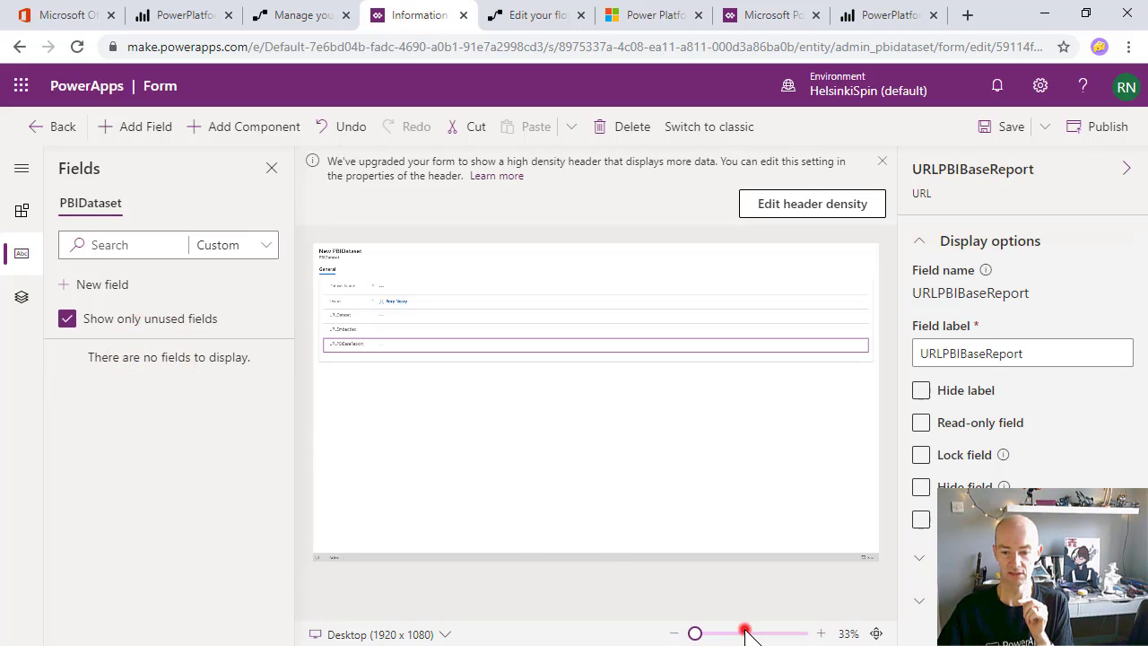
pyautogui.scroll(-4, 699, 513)
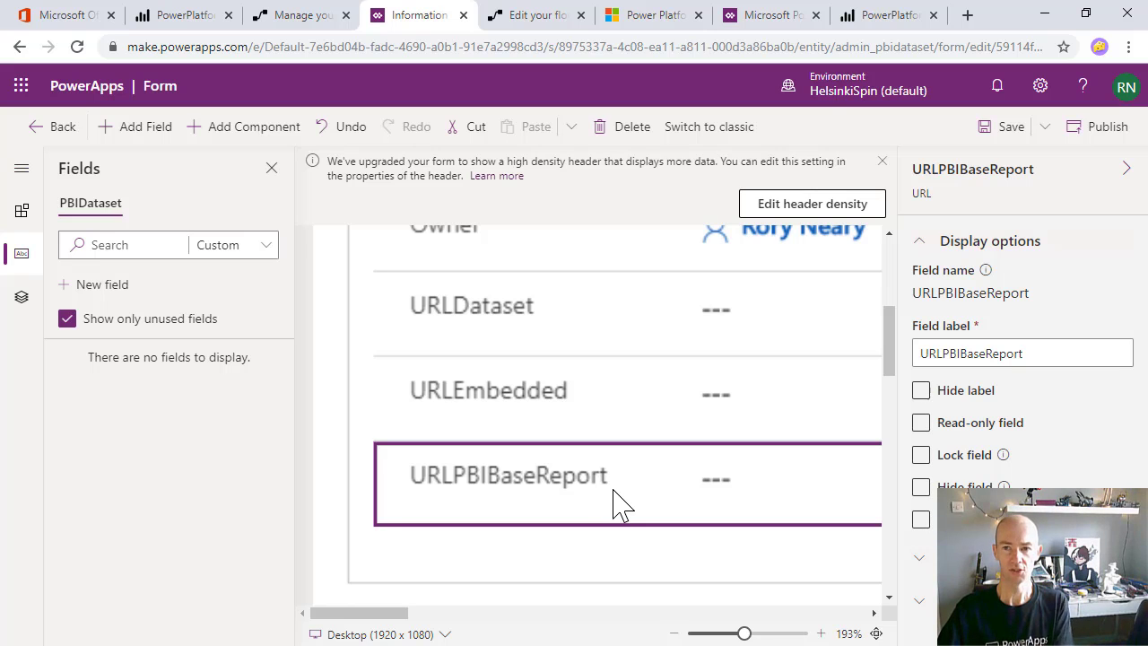
# Switch to the PowerPlatformAdminDashboard report in Power BI and view its secure embed code for a website or portal
pyautogui.click(877, 16)
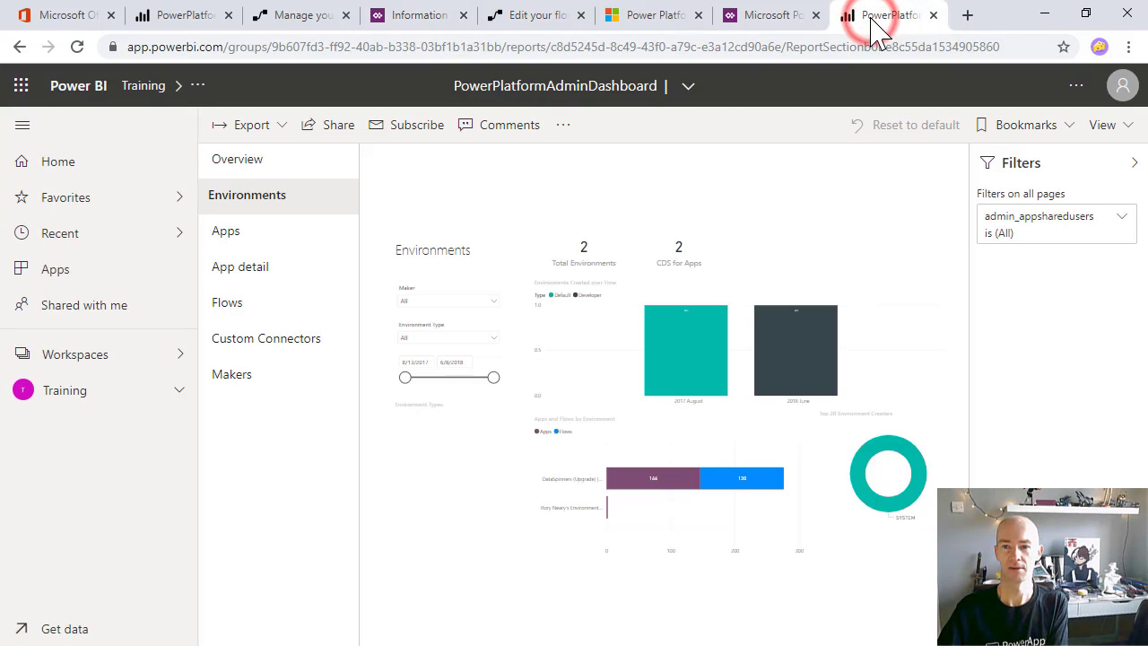
pyautogui.click(563, 126)
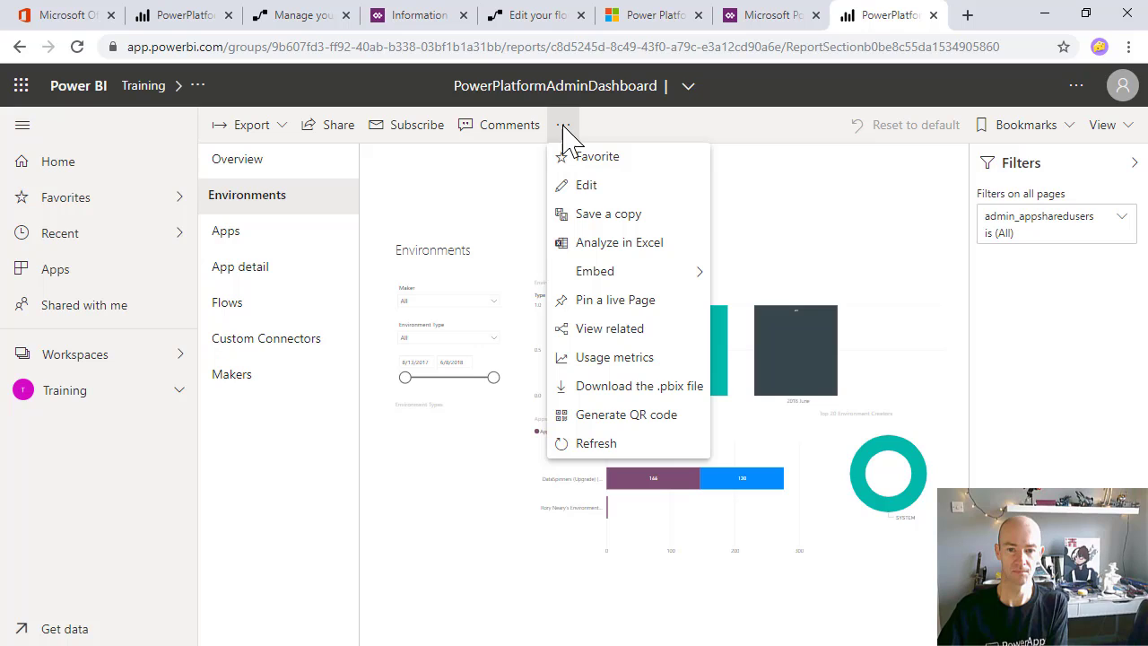
pyautogui.moveTo(627, 271)
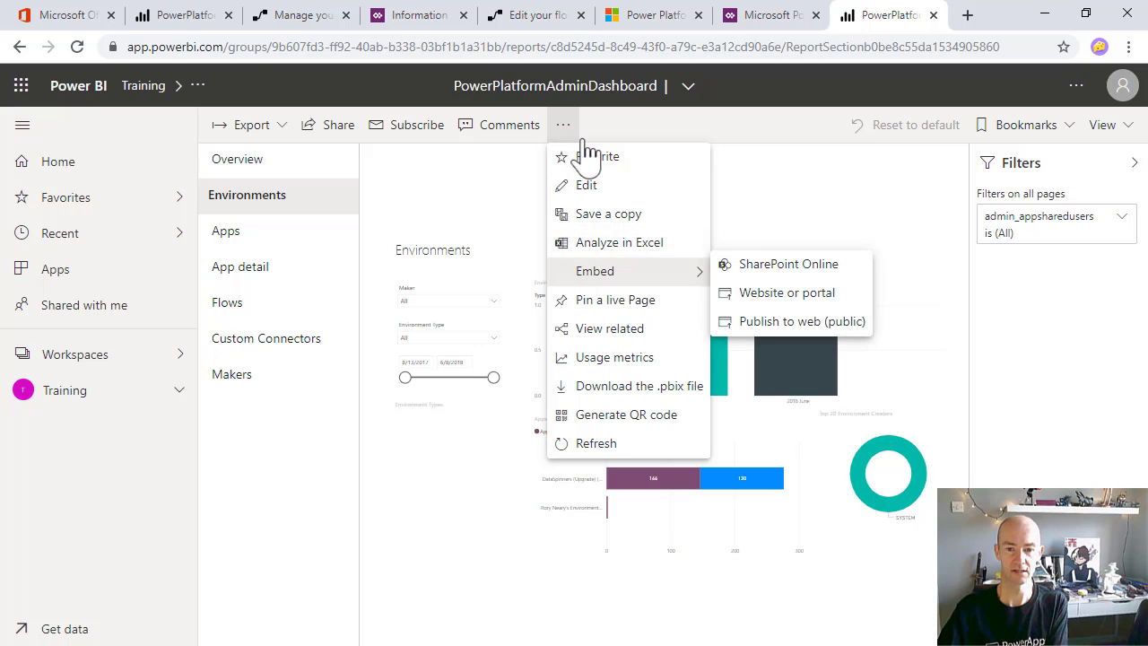
pyautogui.click(818, 296)
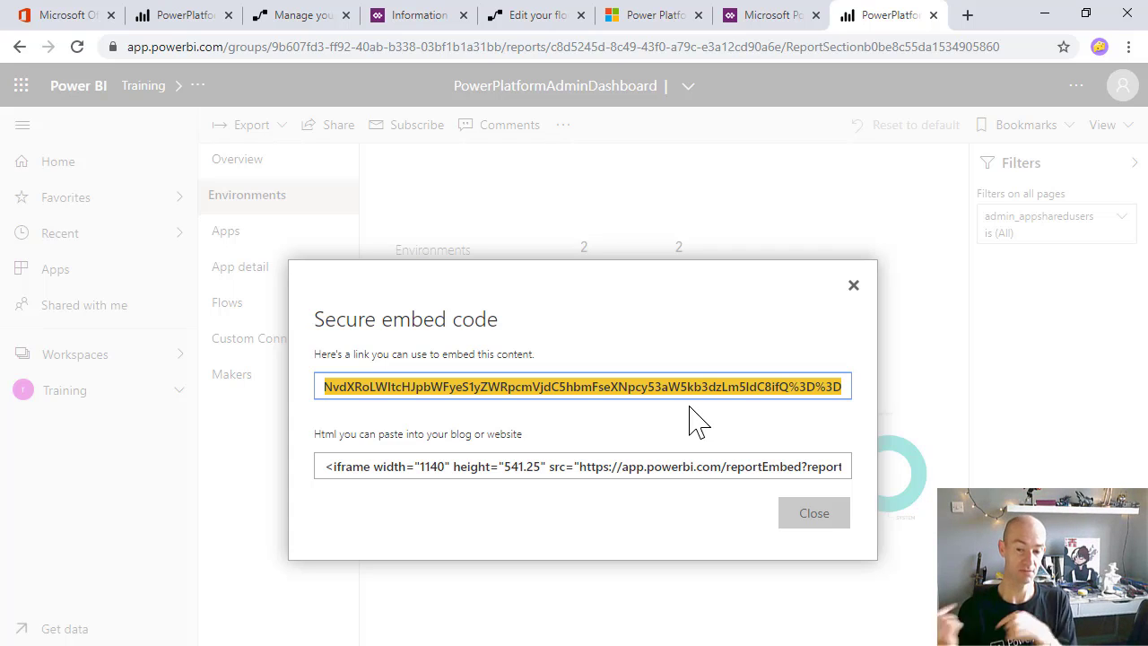
pyautogui.click(852, 286)
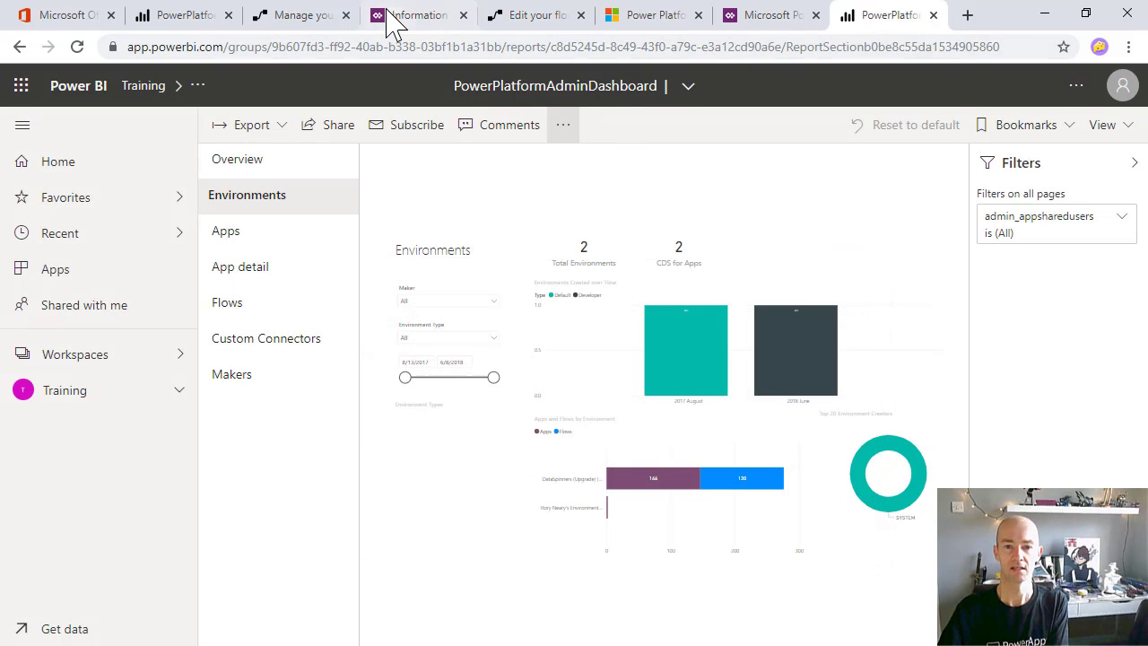
# Switch back to the Information form in PowerApps, save it and return to the entity's form list
pyautogui.click(391, 18)
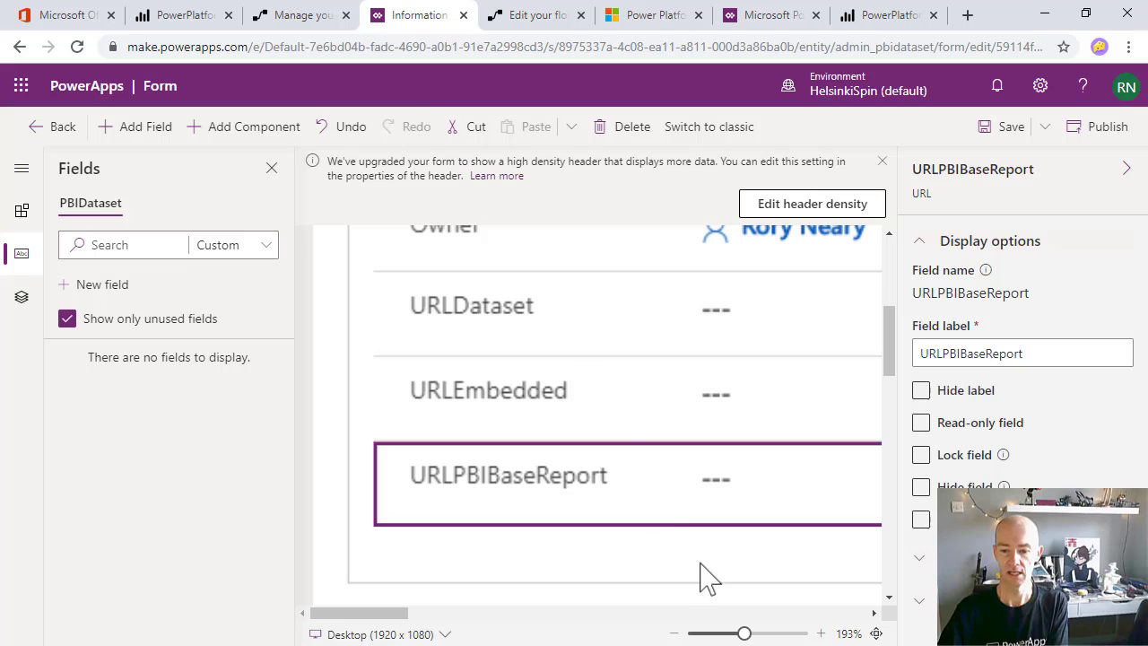
pyautogui.moveTo(744, 633); pyautogui.dragTo(728, 633)
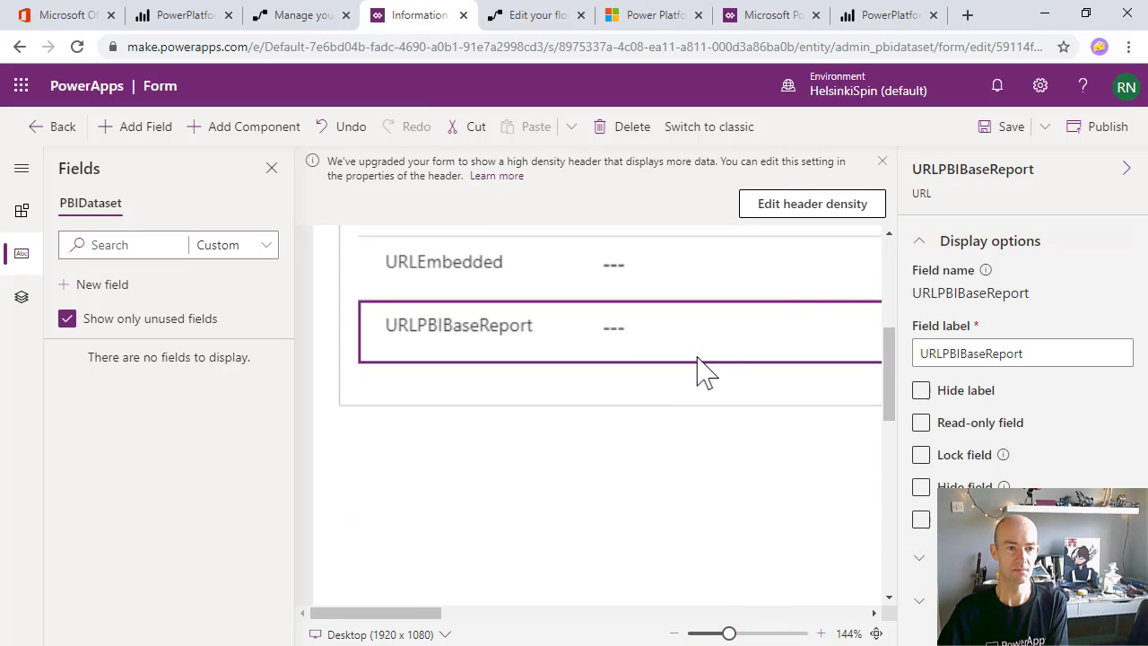
pyautogui.click(998, 127)
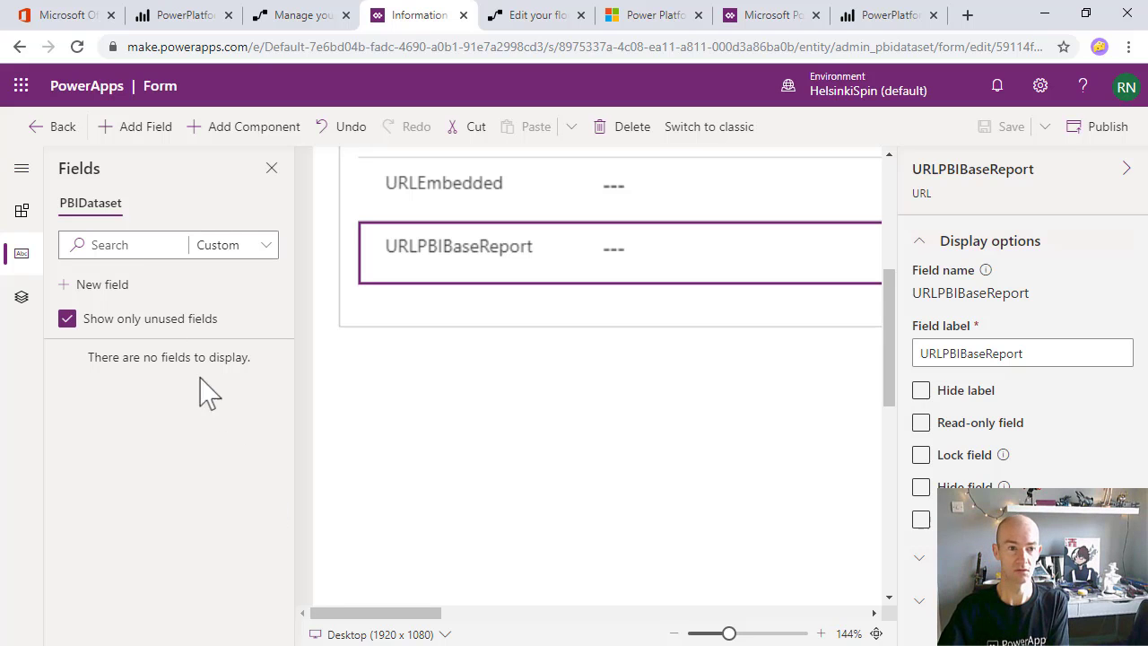
pyautogui.click(52, 127)
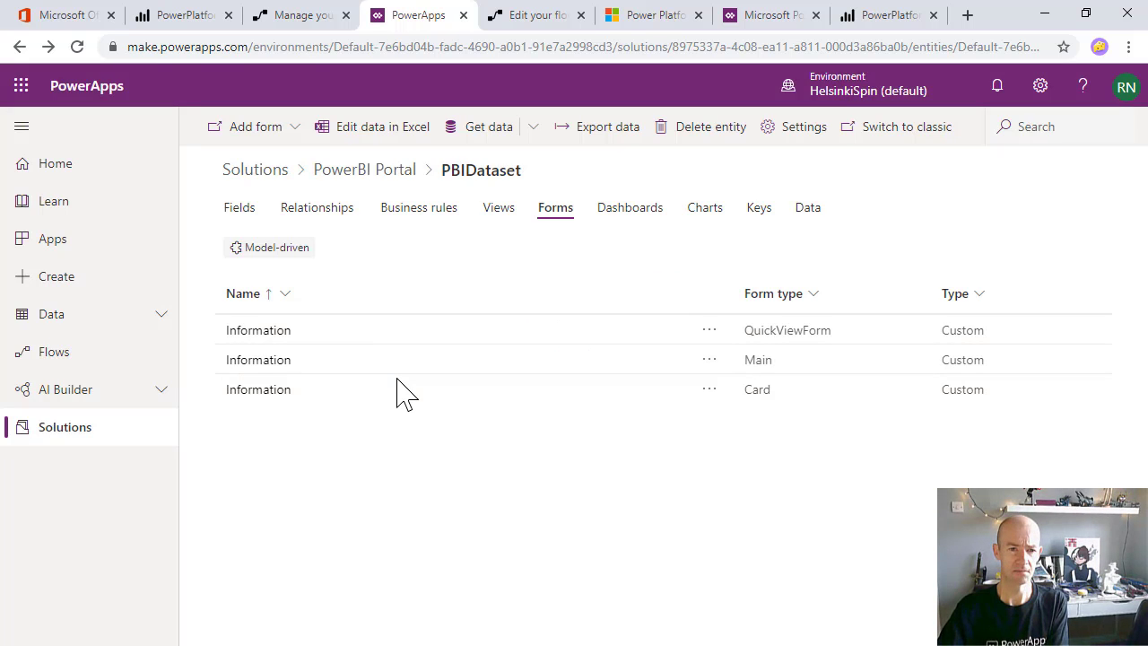
# Start a new entity named PBIPage in the PowerBI Portal solution, consulting the hand-drawn entity diagram for its role
pyautogui.click(350, 173)
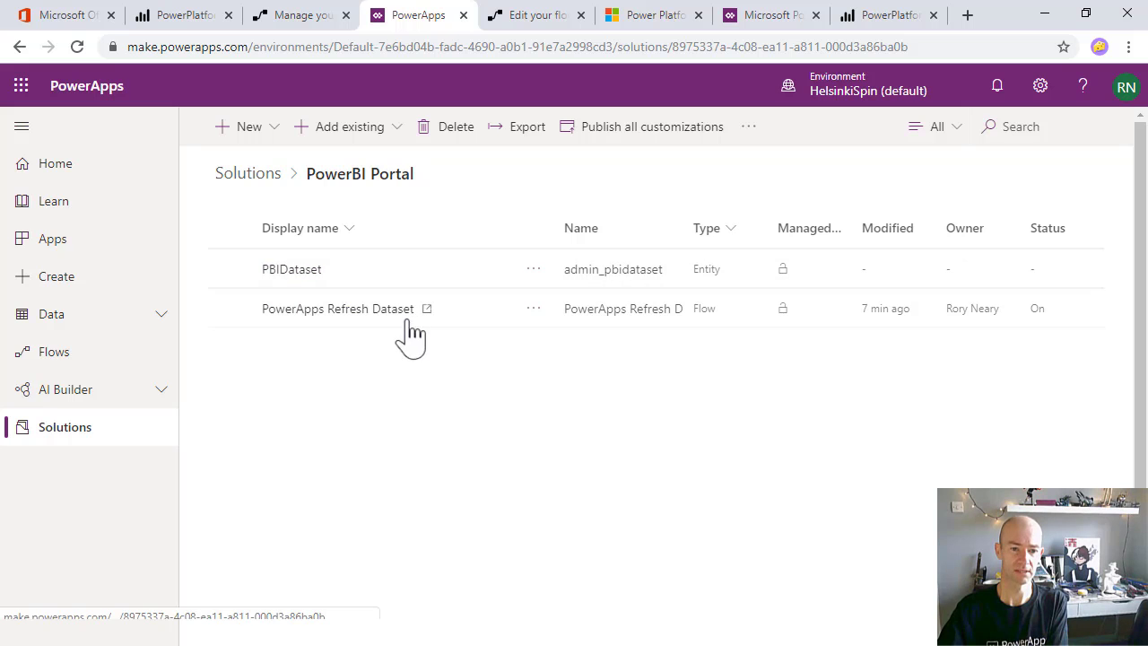
pyautogui.click(272, 127)
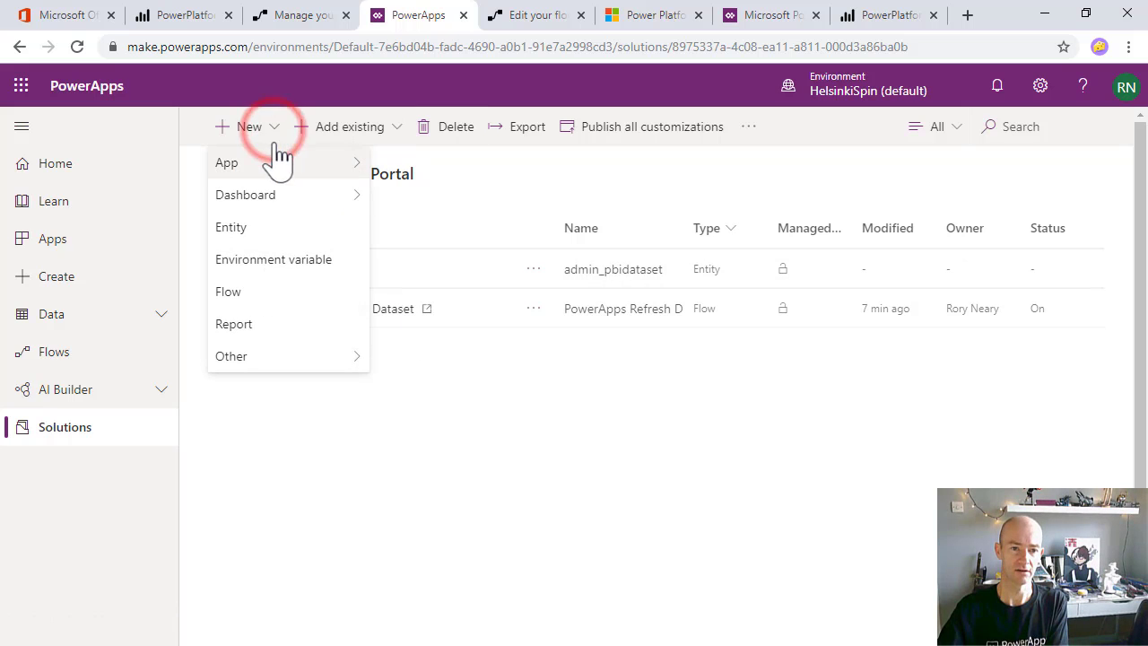
pyautogui.click(285, 231)
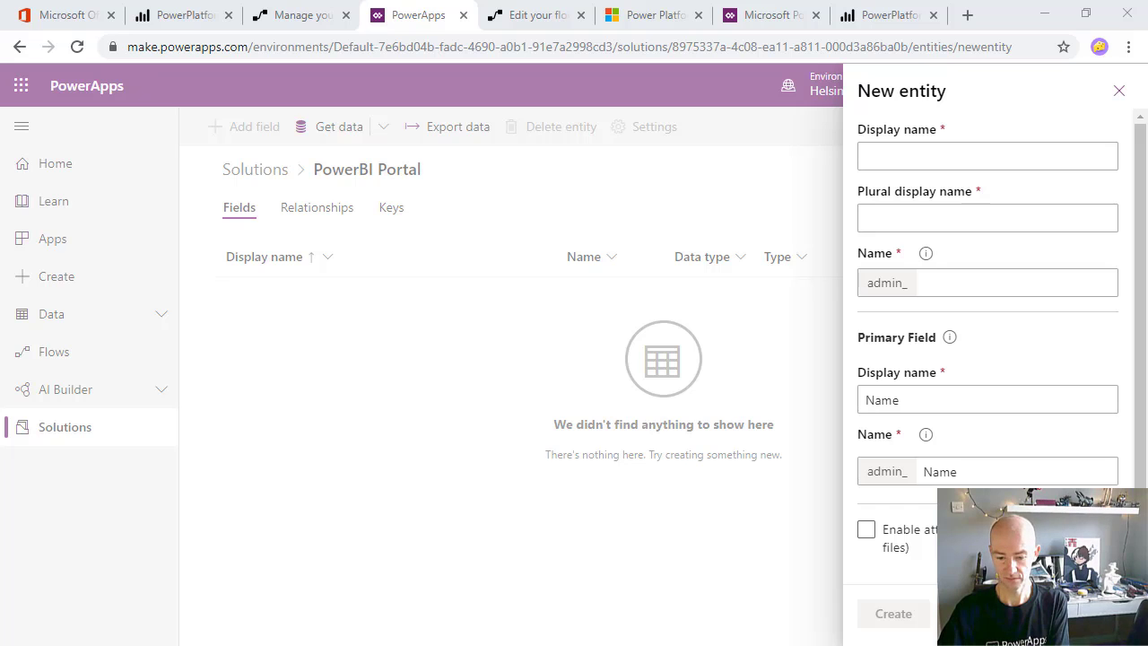
pyautogui.hotkey('alt', 'Tab')
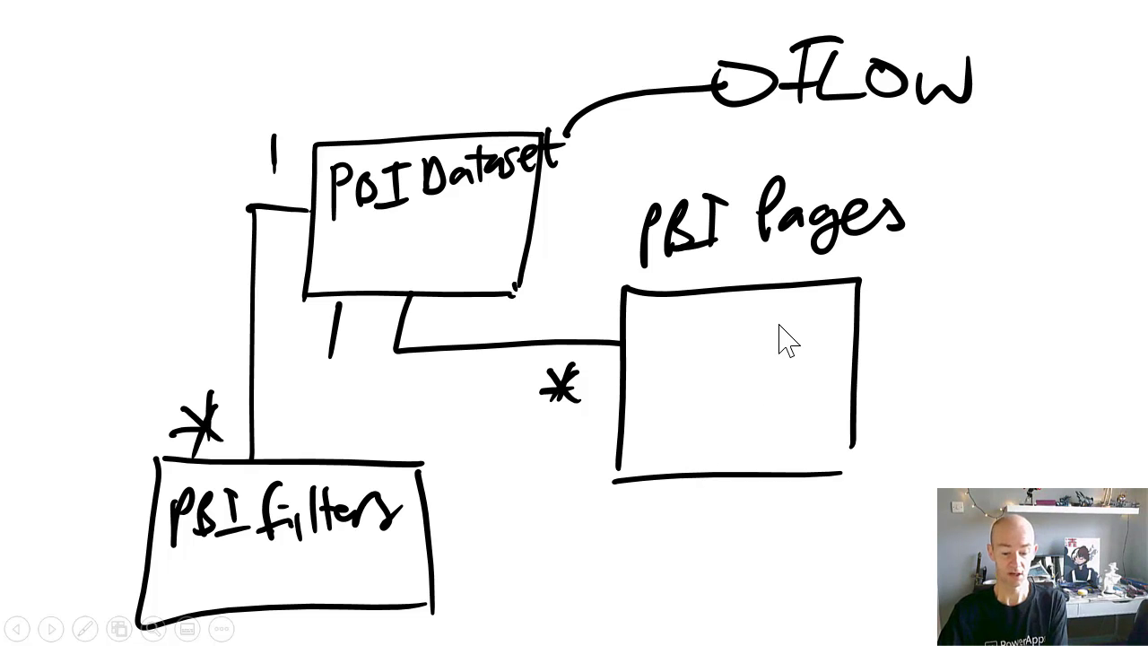
pyautogui.hotkey('alt', 'Tab')
pyautogui.click(909, 156)
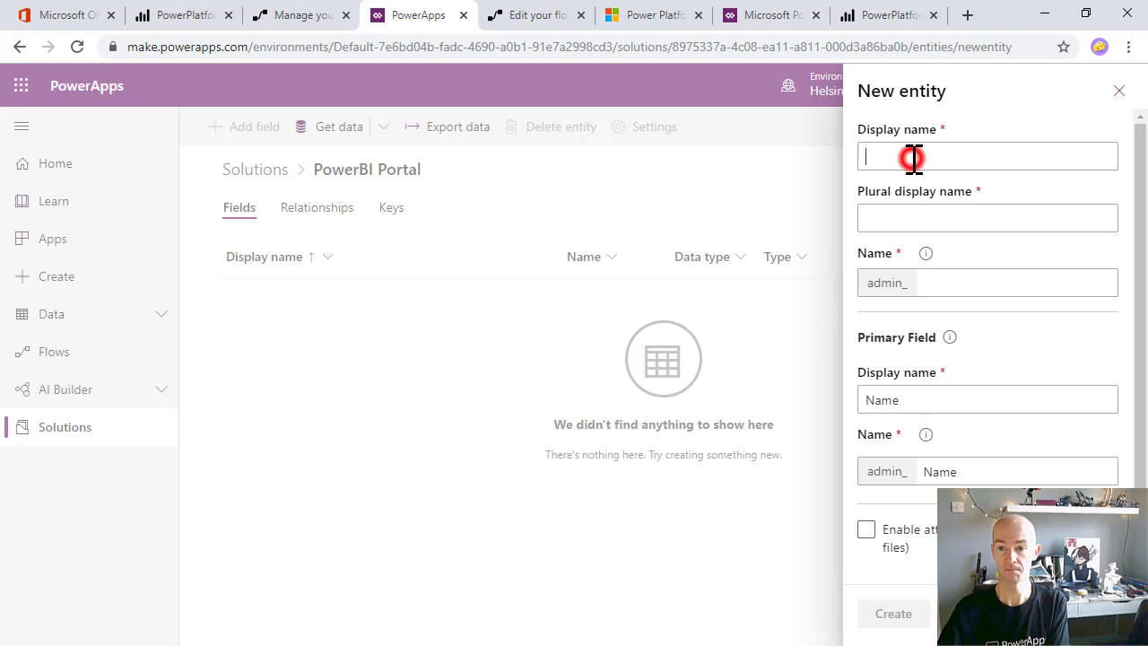
pyautogui.write('PBIPage')
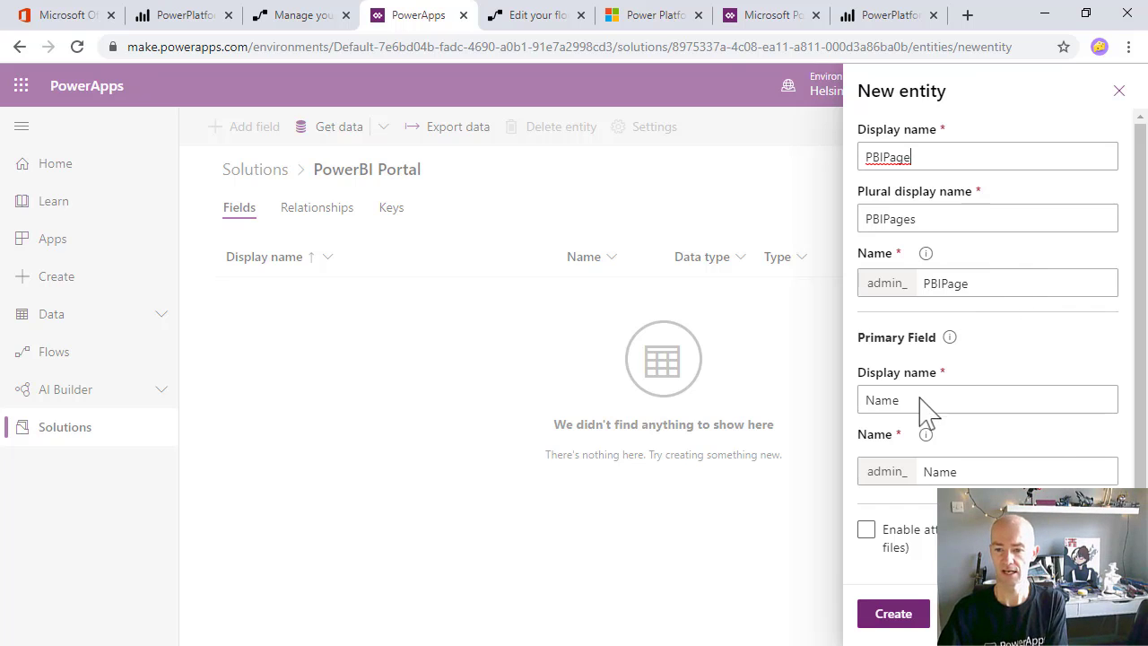
# Check the report in Power BI and name the new entity's primary field Page Name
pyautogui.doubleClick(892, 400)
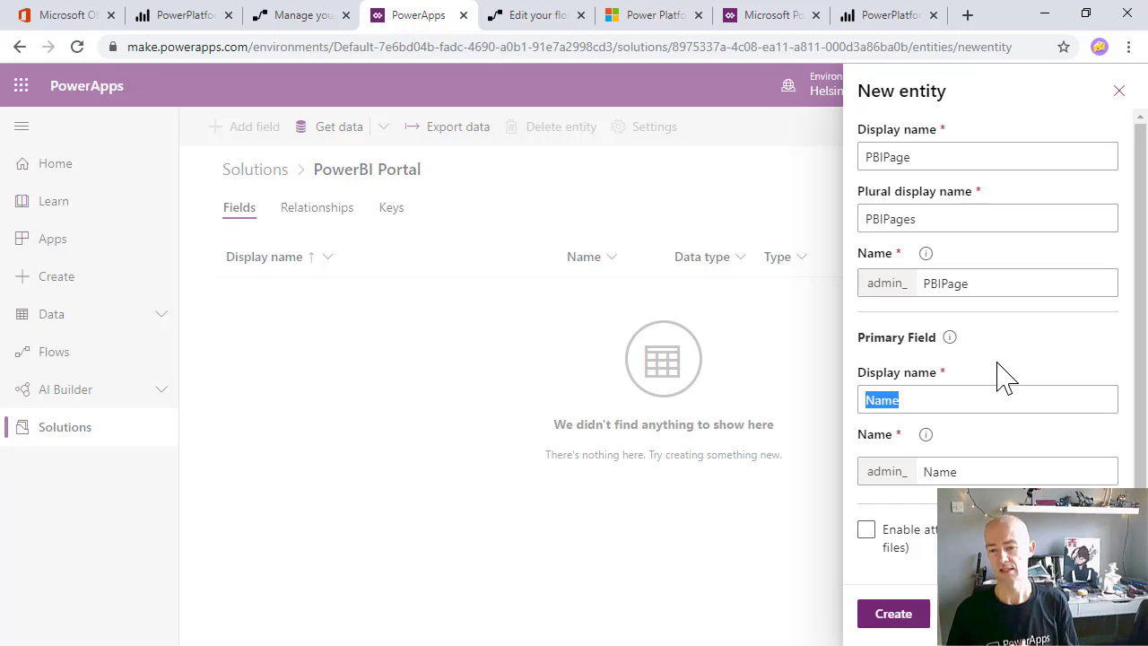
pyautogui.click(879, 15)
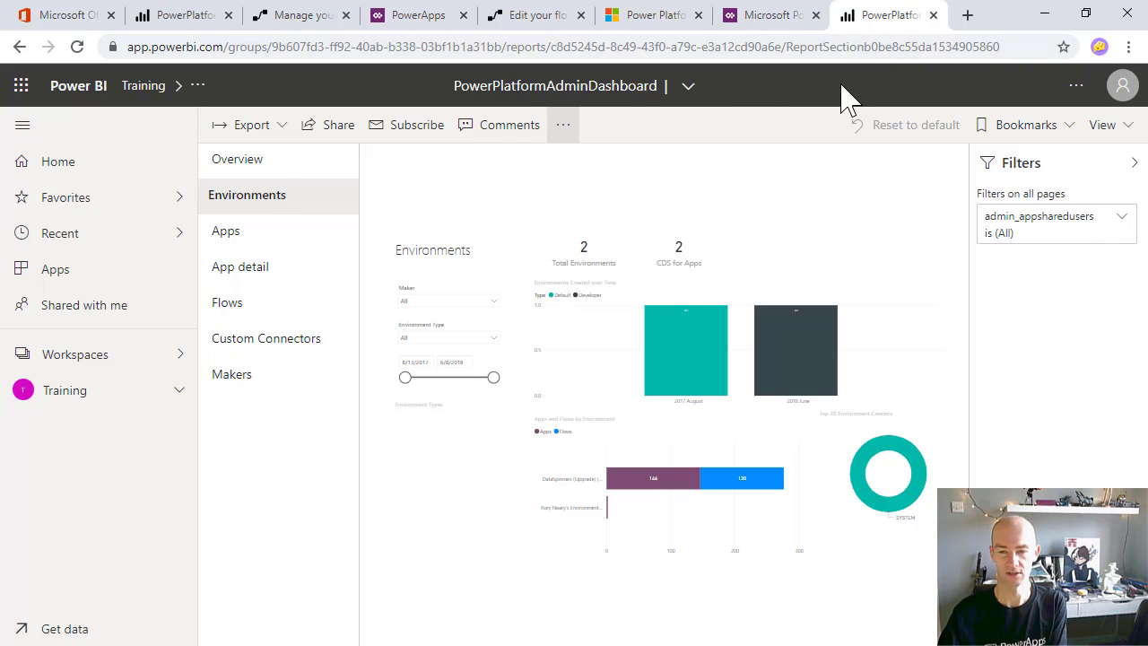
pyautogui.click(767, 18)
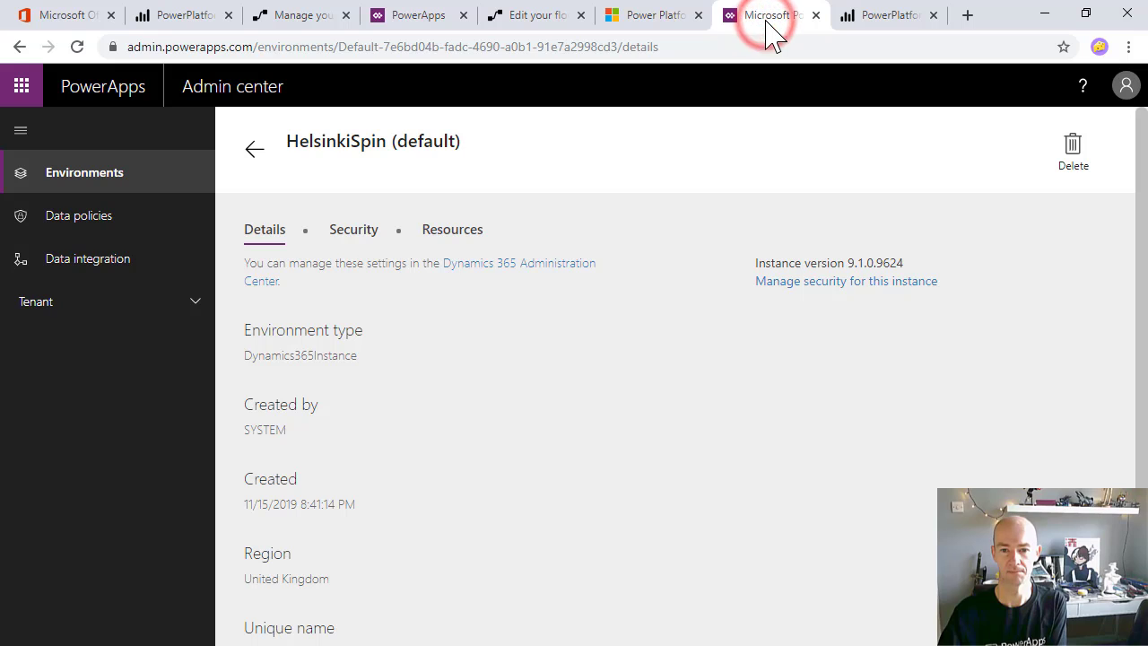
pyautogui.click(408, 20)
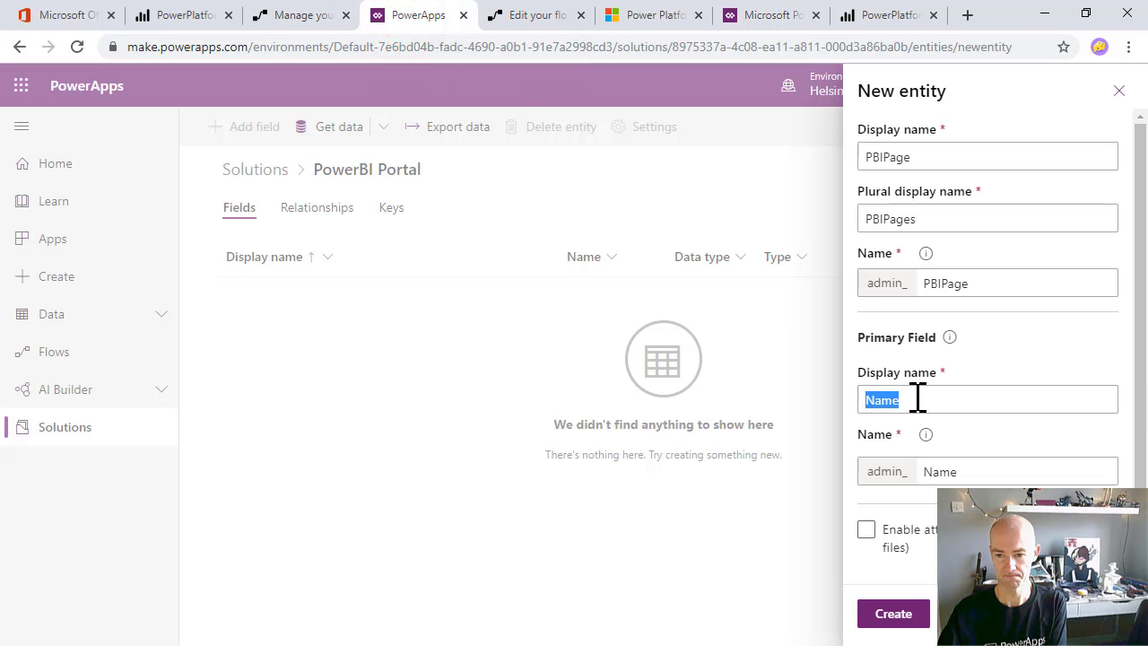
pyautogui.write('Page')
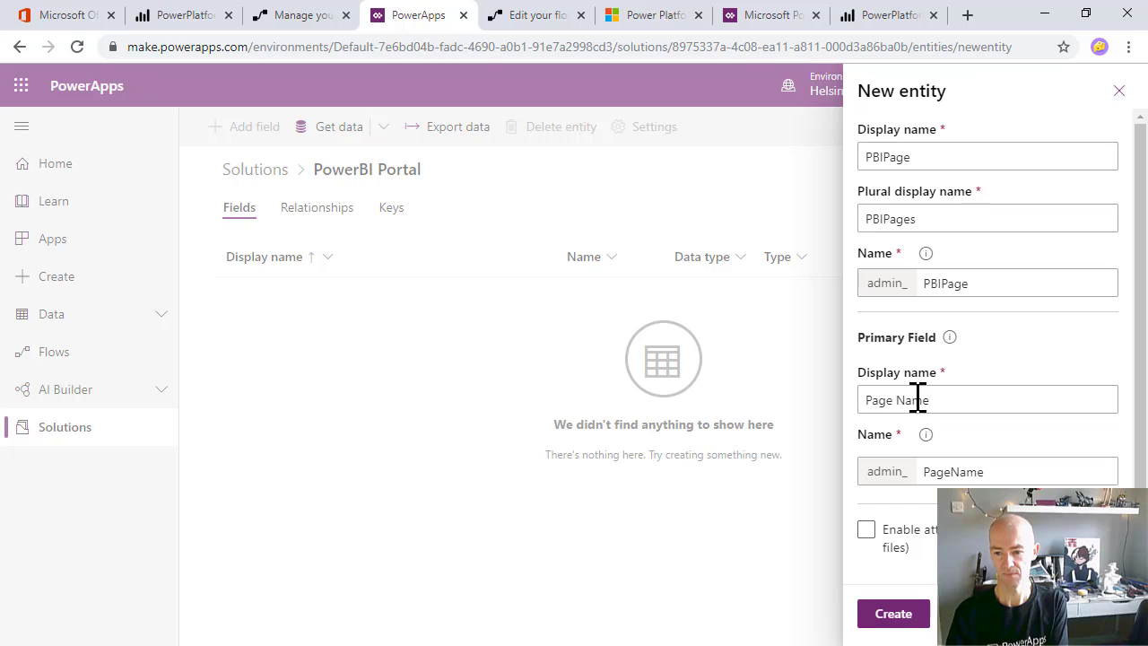
# Look through the additional settings of the new PBIPage entity, including Description, and create the entity
pyautogui.scroll(-1, 917, 399)
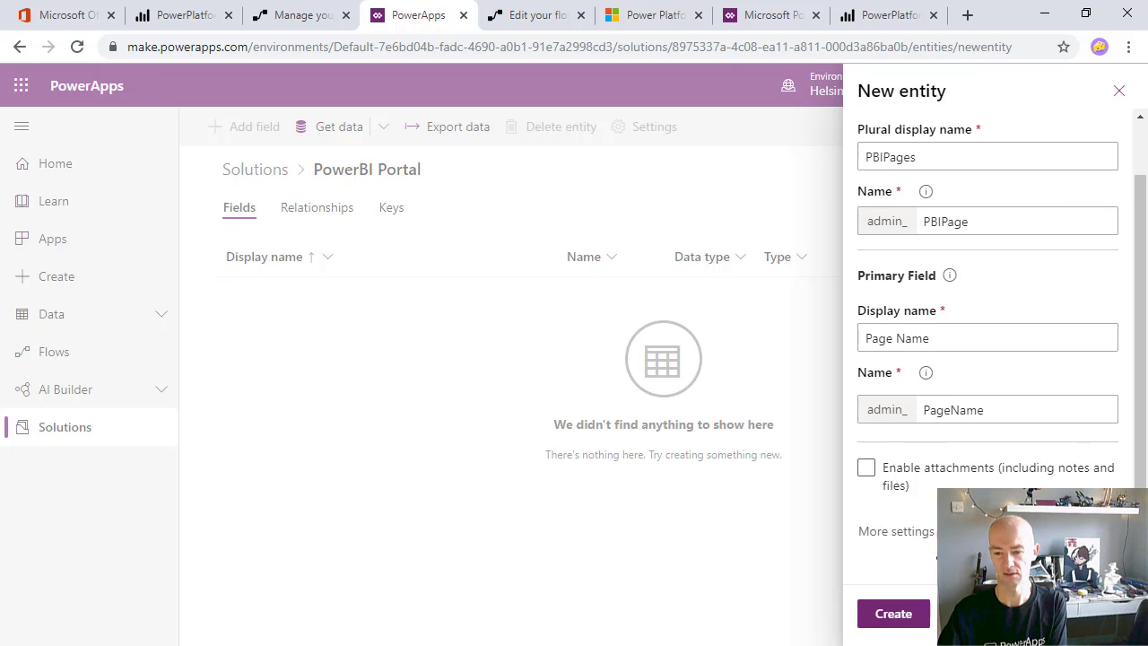
pyautogui.click(906, 531)
pyautogui.scroll(-1, 915, 543)
pyautogui.scroll(4, 927, 336)
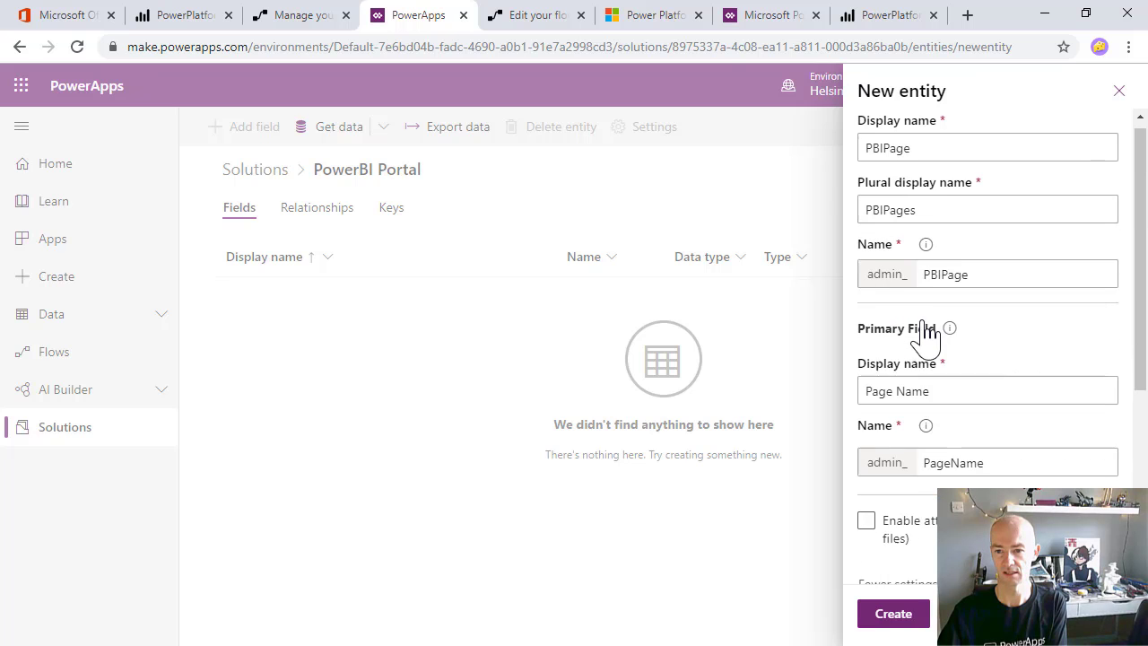
pyautogui.scroll(-4, 924, 333)
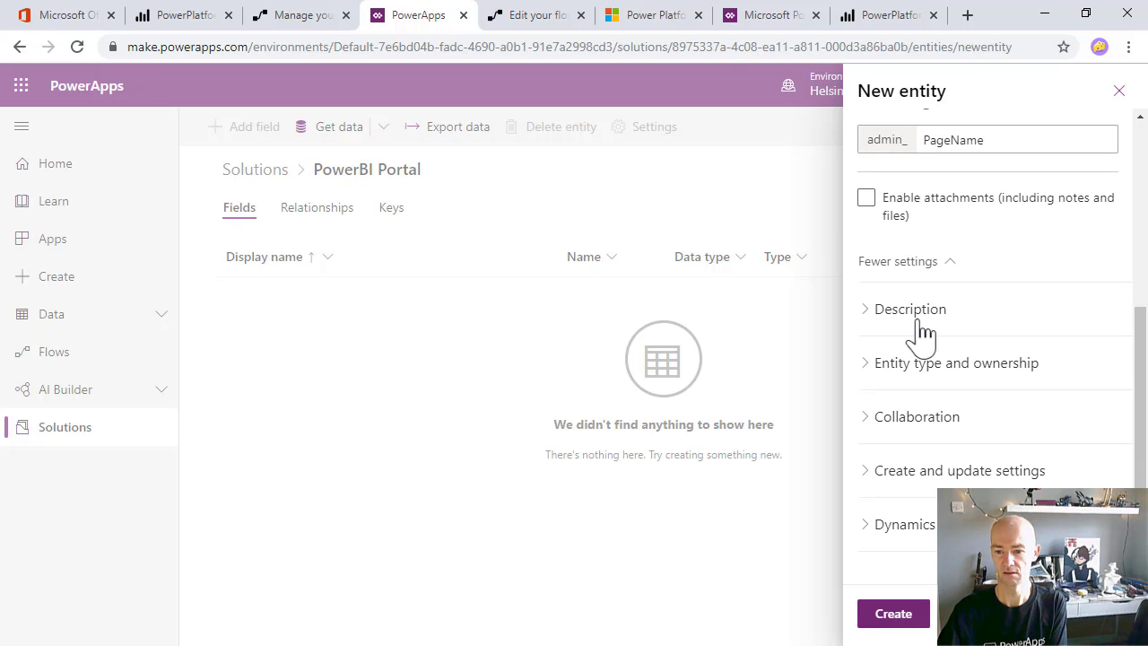
pyautogui.click(865, 315)
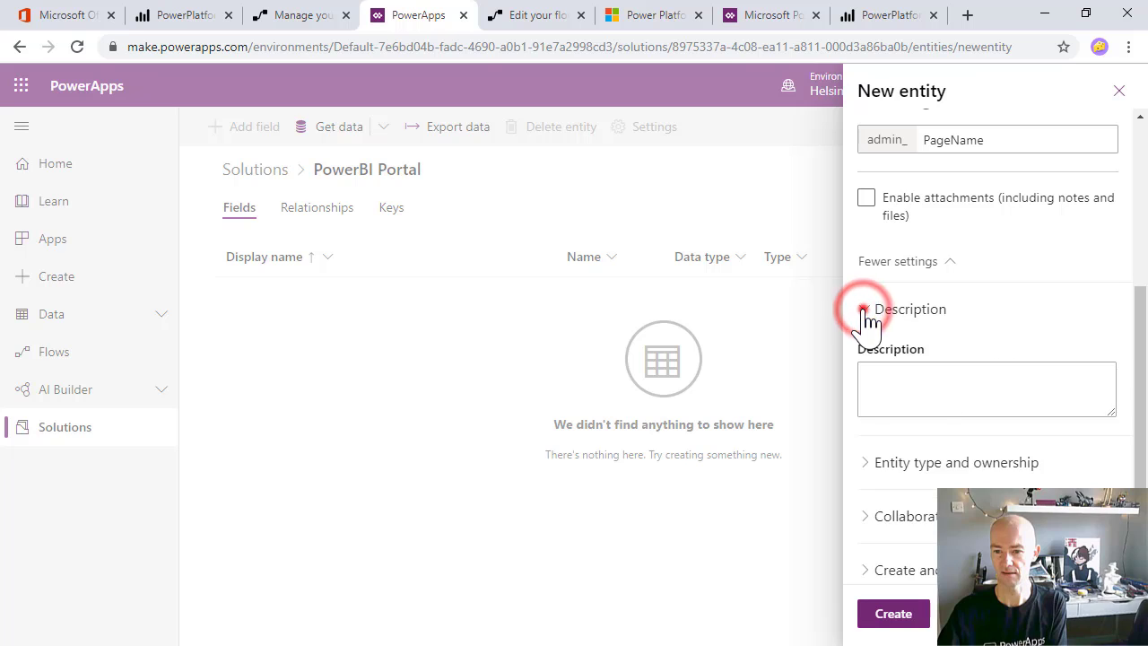
pyautogui.click(865, 316)
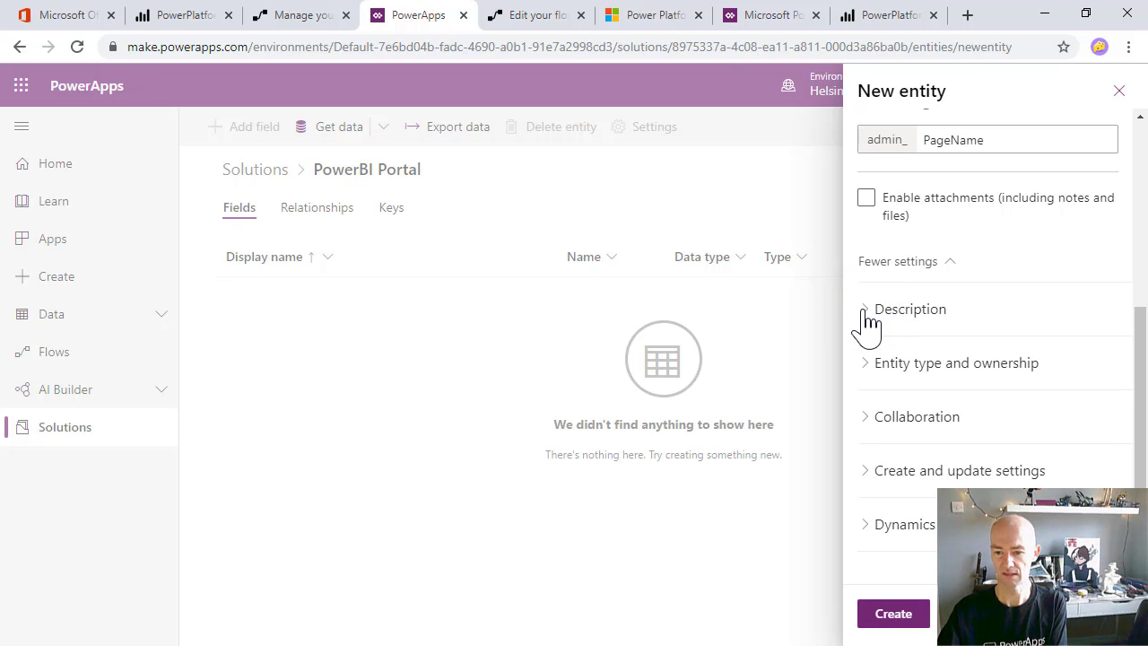
pyautogui.scroll(2, 867, 322)
pyautogui.scroll(-2, 866, 328)
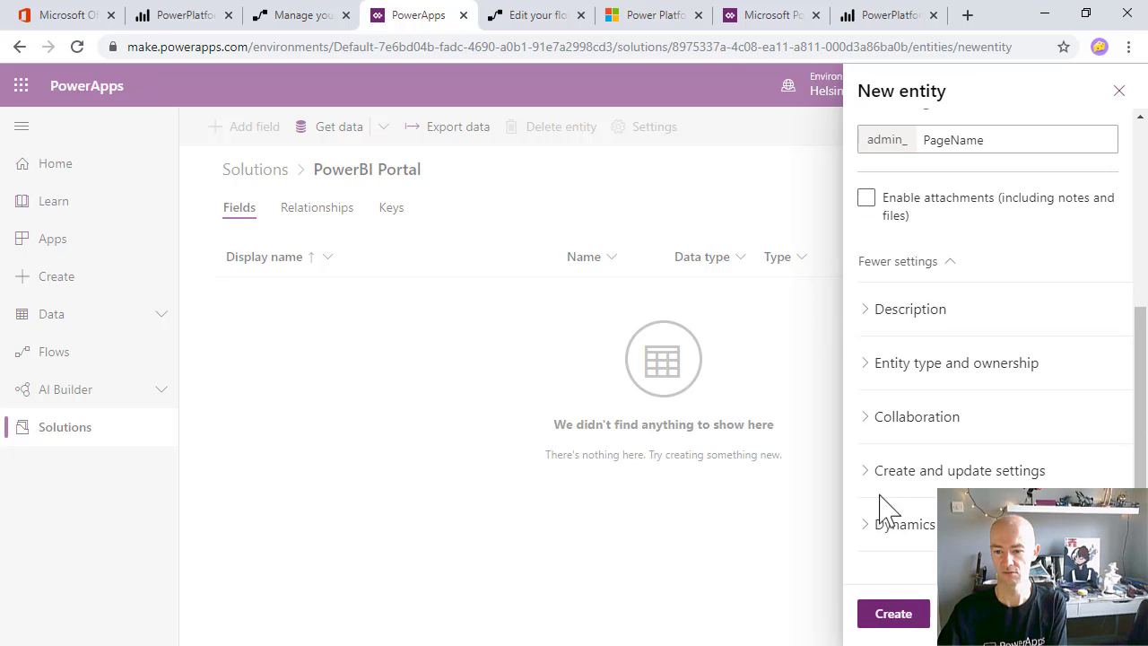
pyautogui.click(893, 616)
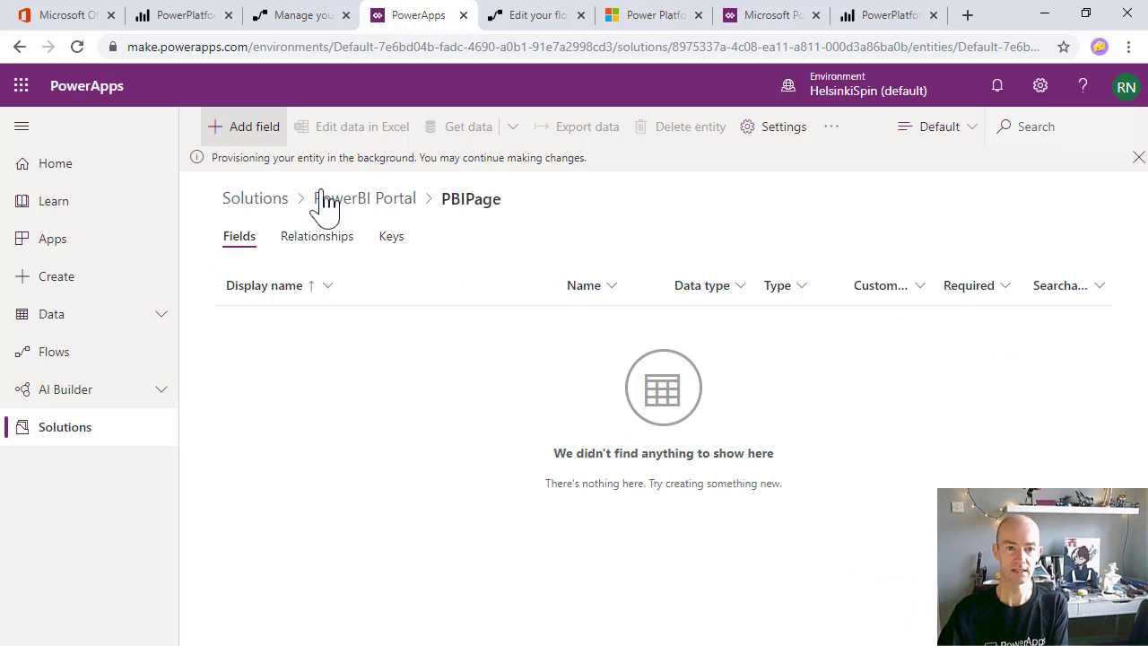
# Start a new text field in the PBIPage entity with the display name ReportPageID
pyautogui.click(228, 126)
pyautogui.click(1035, 156)
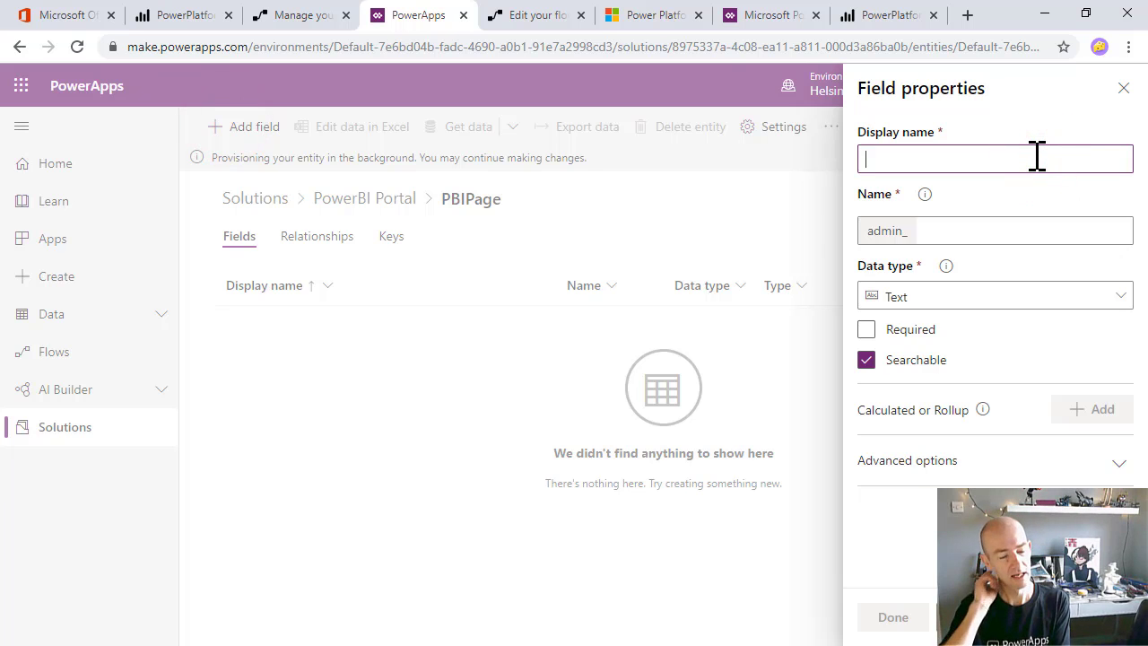
pyautogui.write('Report')
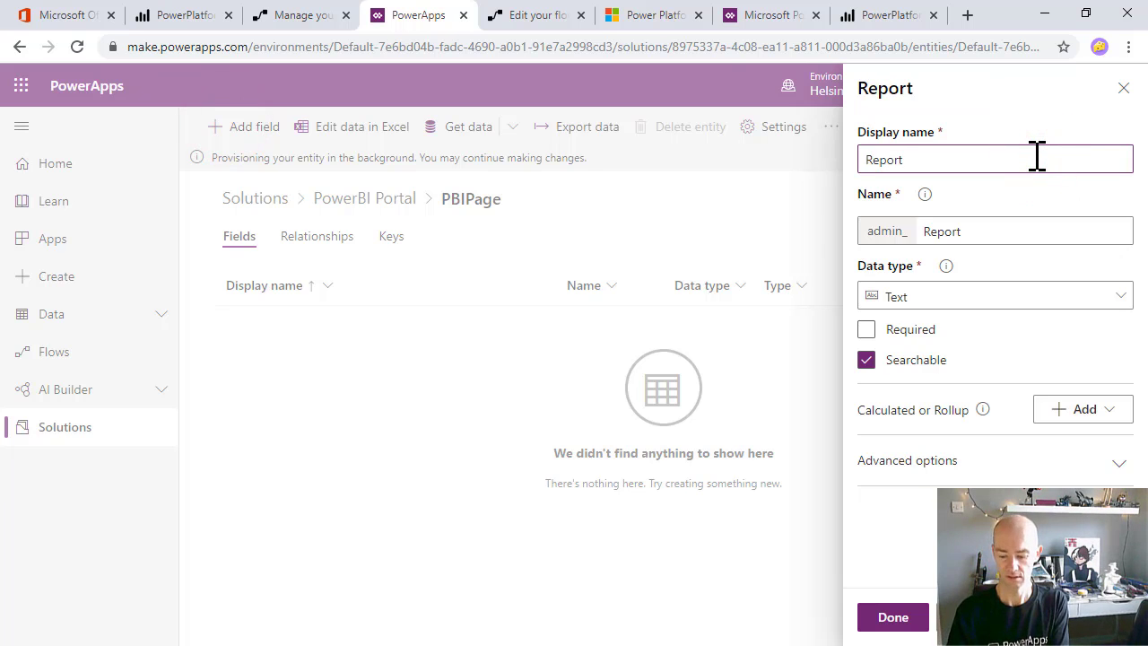
pyautogui.write('PageID')
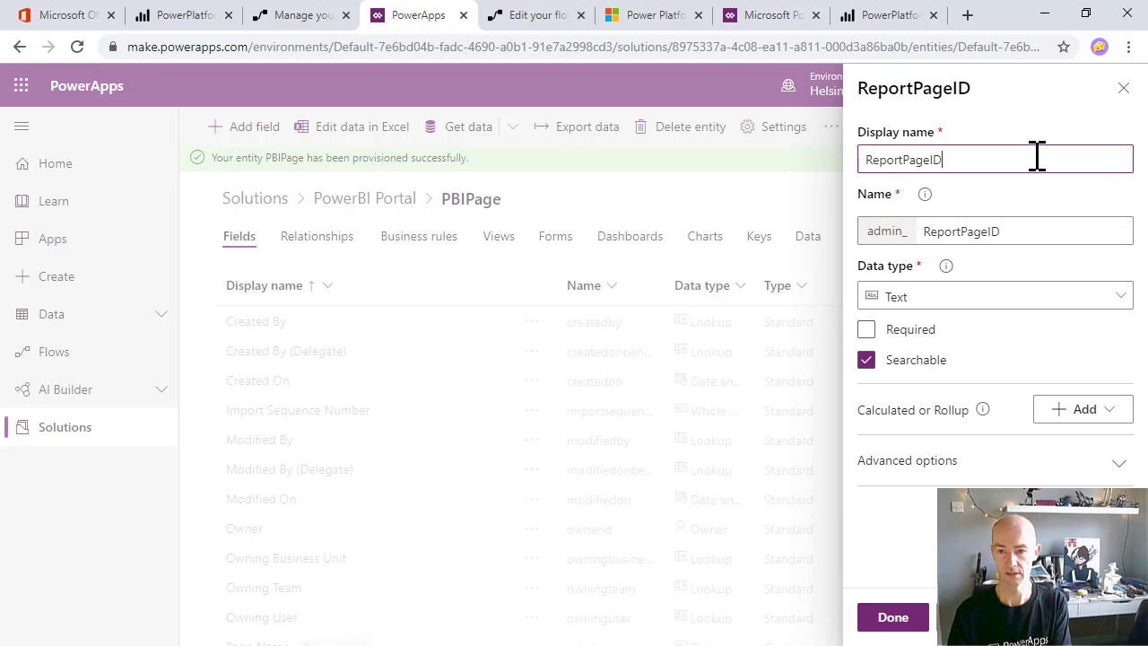
# Consult the report in Power BI and change the new field's display name to ReportSectionID
pyautogui.click(928, 160)
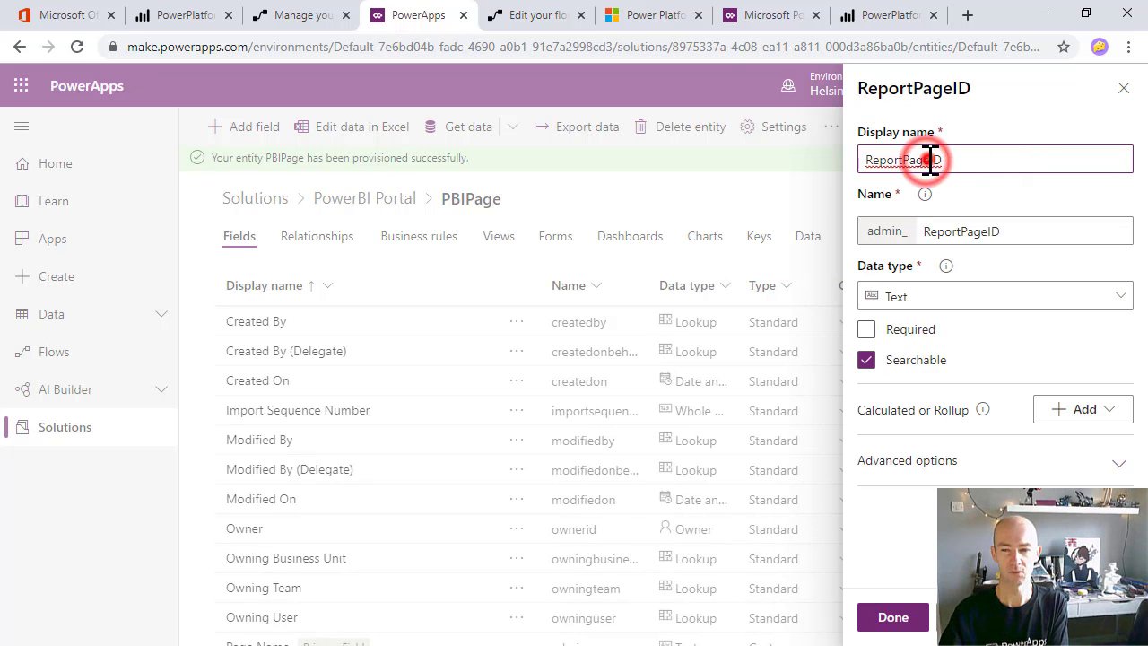
pyautogui.click(896, 16)
pyautogui.click(536, 25)
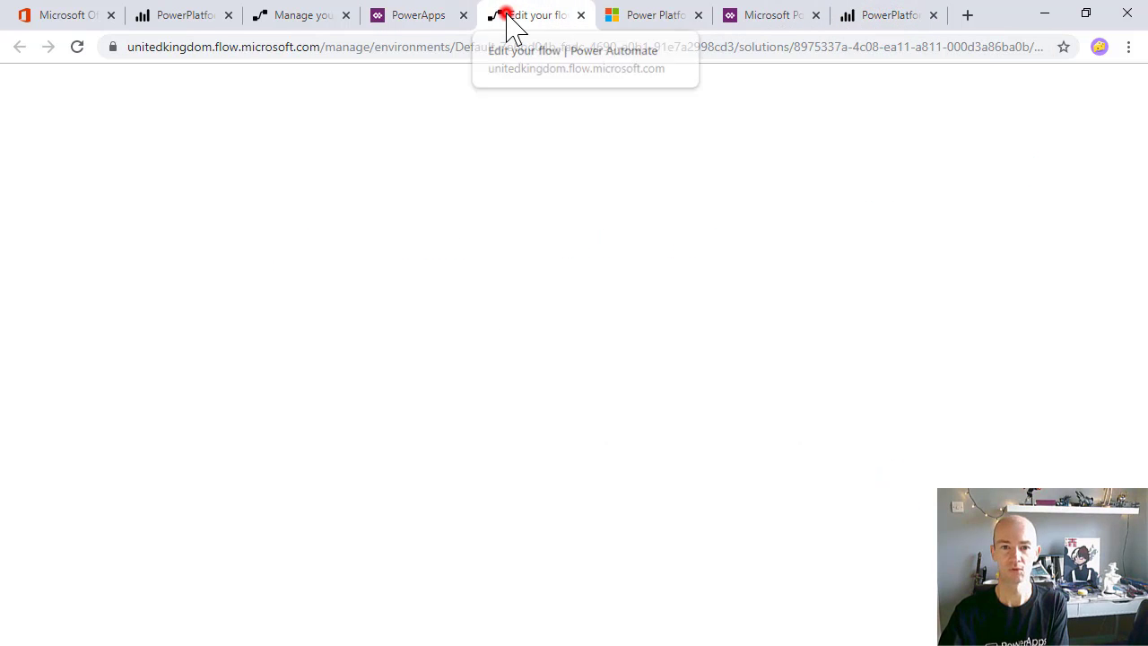
pyautogui.click(415, 18)
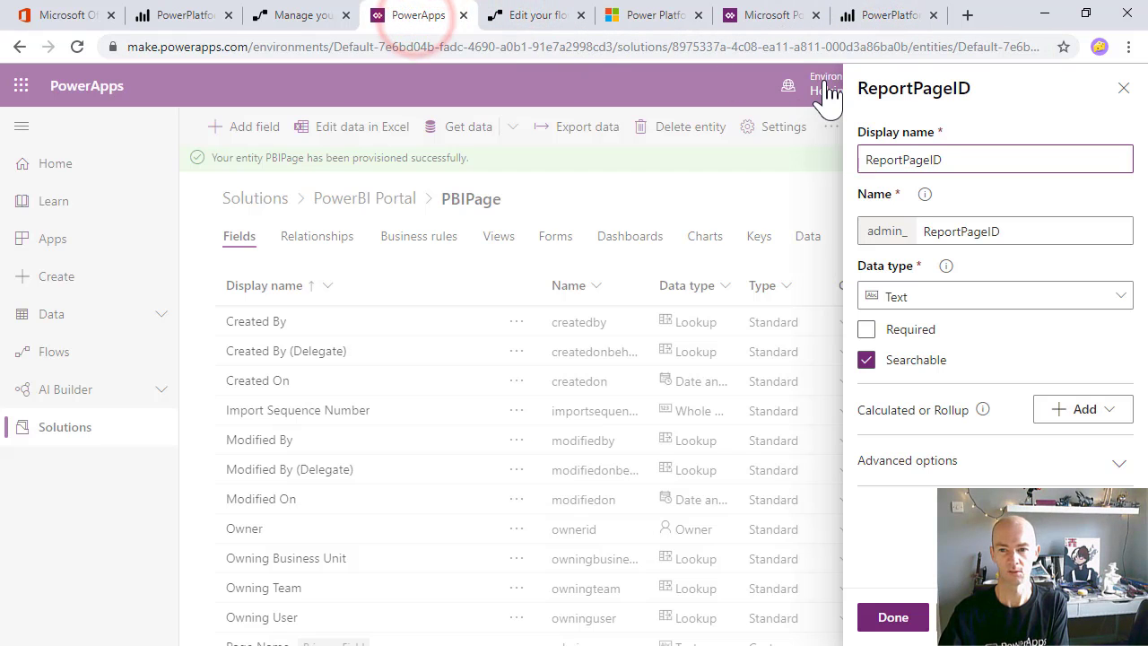
pyautogui.press('BackSpace')
pyautogui.press('BackSpace')
pyautogui.press('BackSpace')
pyautogui.press('BackSpace')
pyautogui.write('Section')
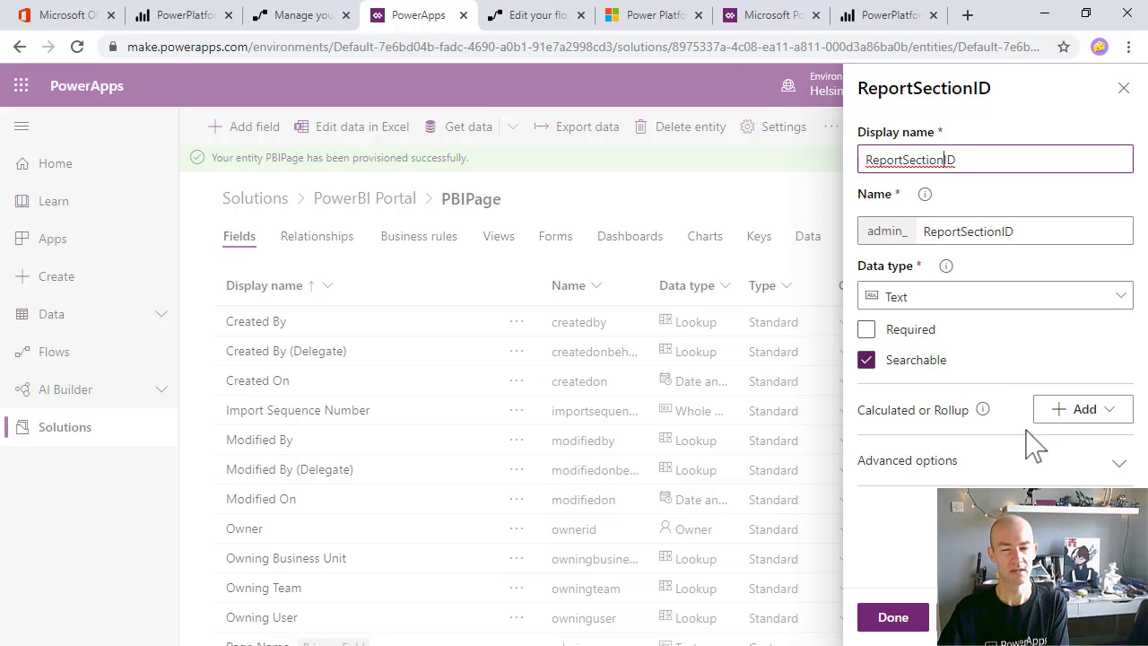
# Review the ReportSectionID field's advanced options, make the field required and finish adding it
pyautogui.click(1110, 467)
pyautogui.scroll(-2, 1058, 479)
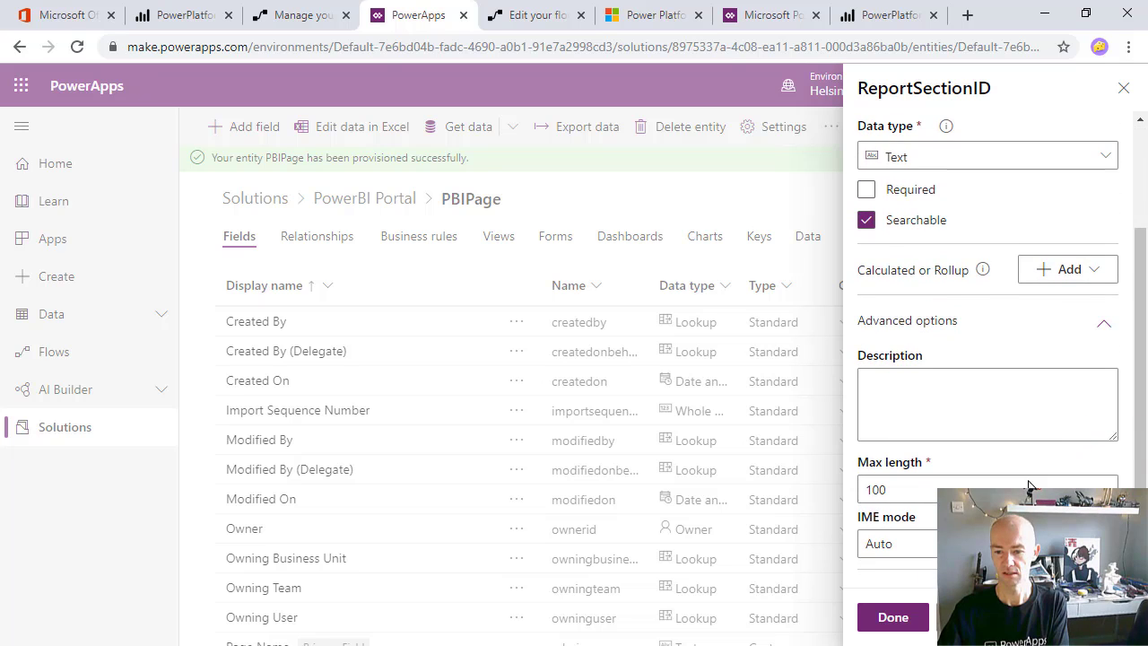
pyautogui.scroll(2, 930, 489)
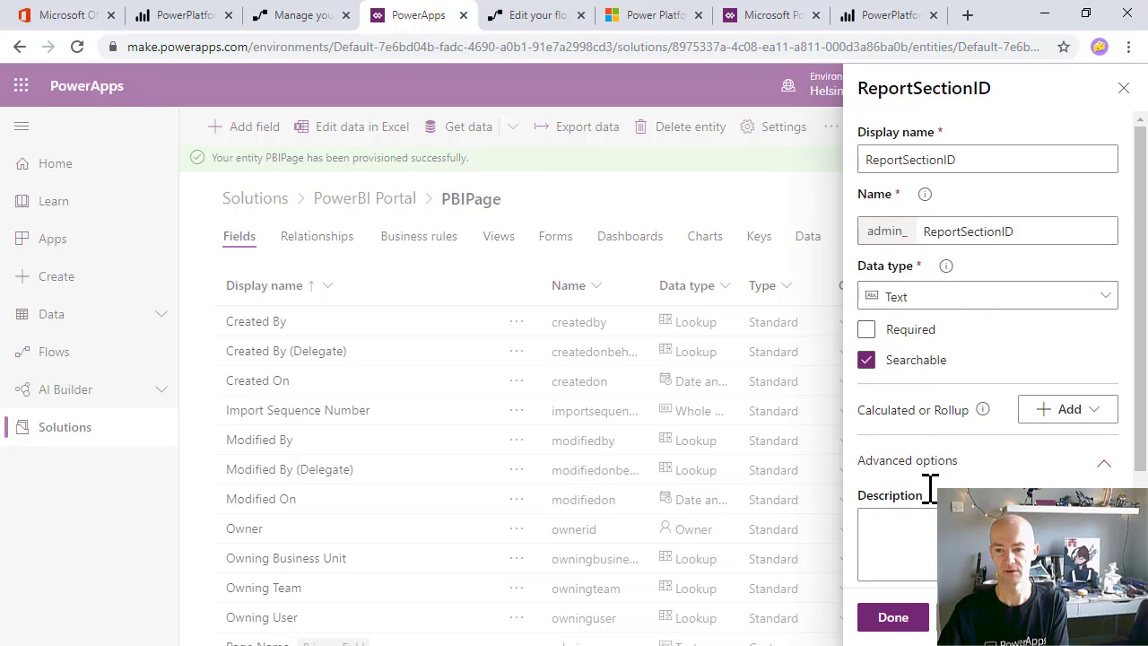
pyautogui.click(867, 332)
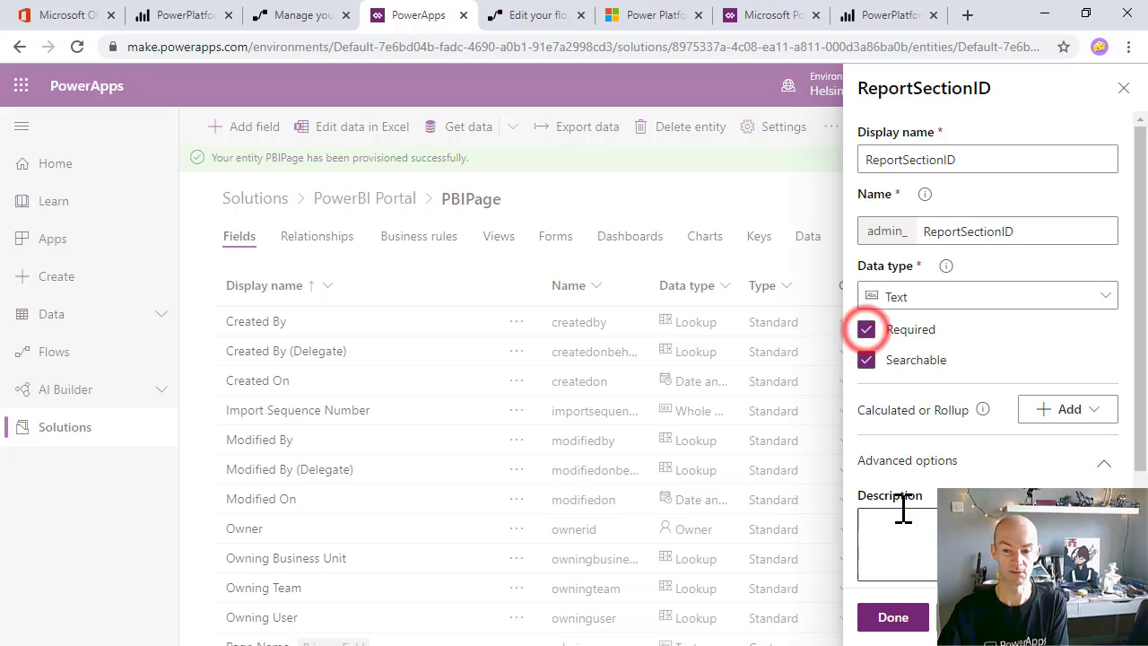
pyautogui.click(892, 619)
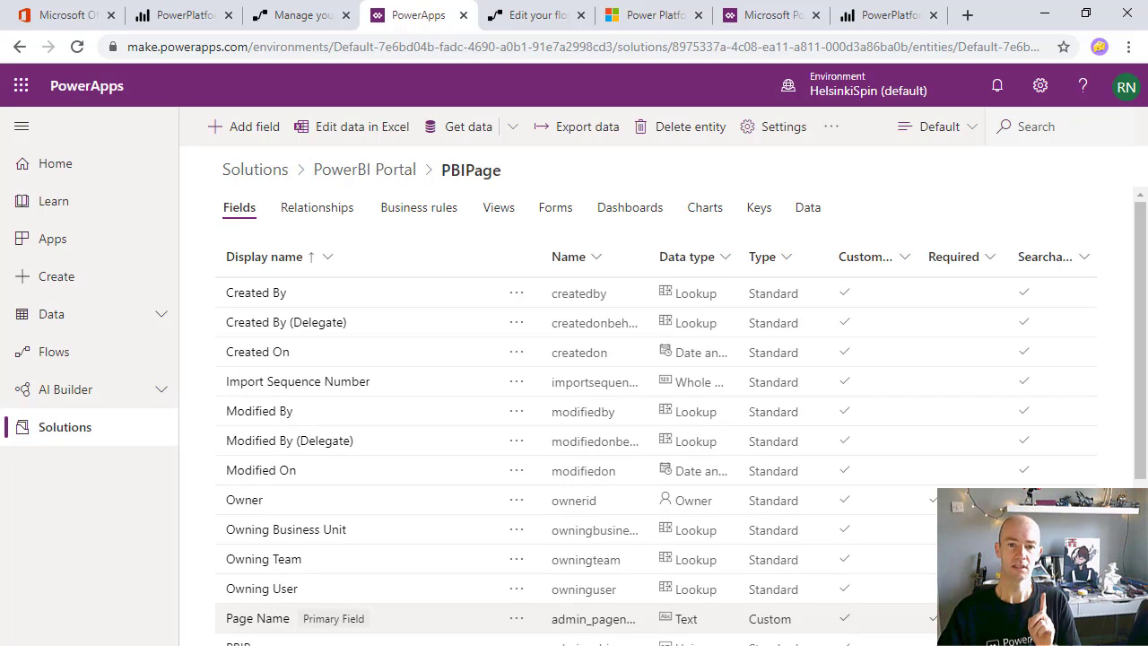
# Try to replace the Created On column with ReportSectionID in the Active PBIPages view, returning to the view list without saving
pyautogui.click(499, 212)
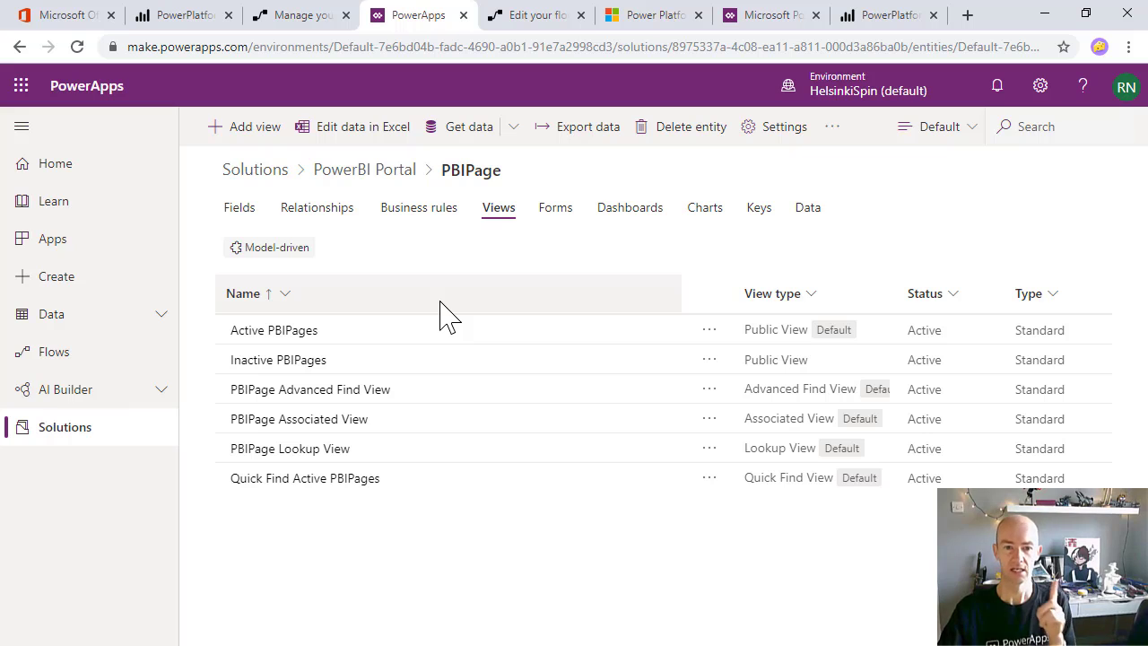
pyautogui.click(278, 344)
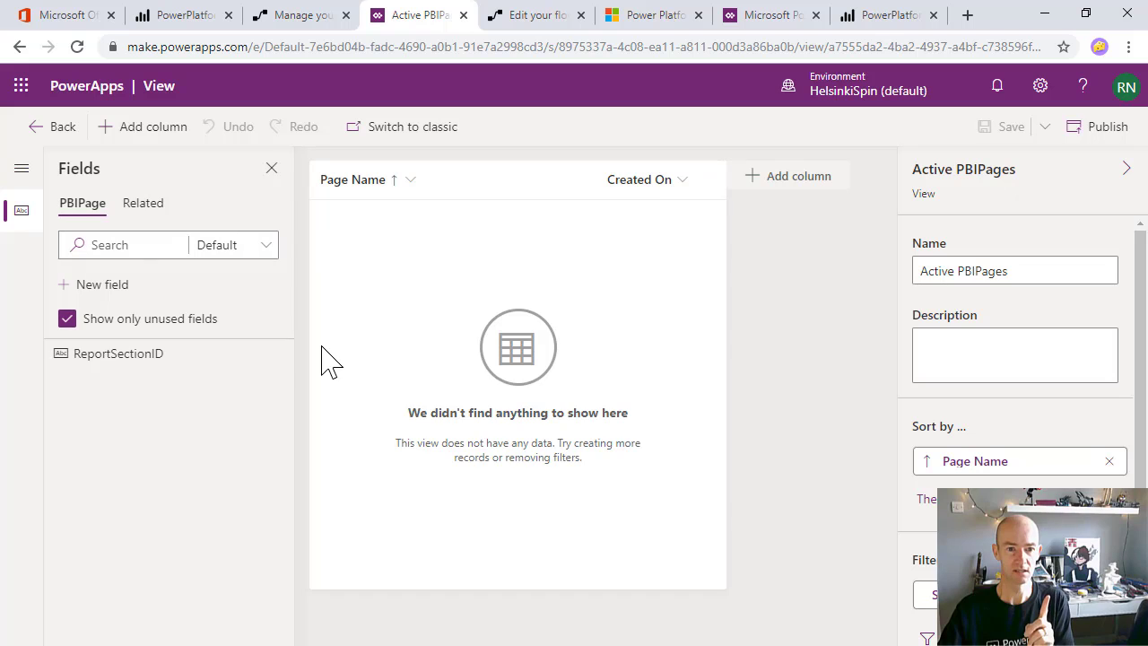
pyautogui.click(120, 355)
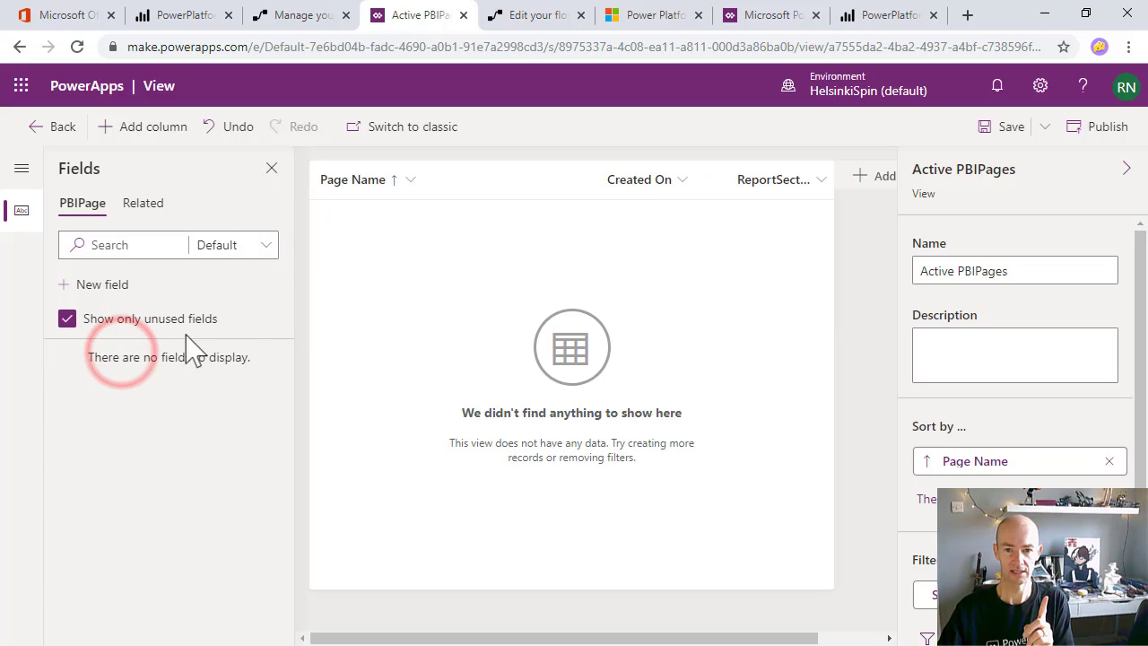
pyautogui.click(713, 195)
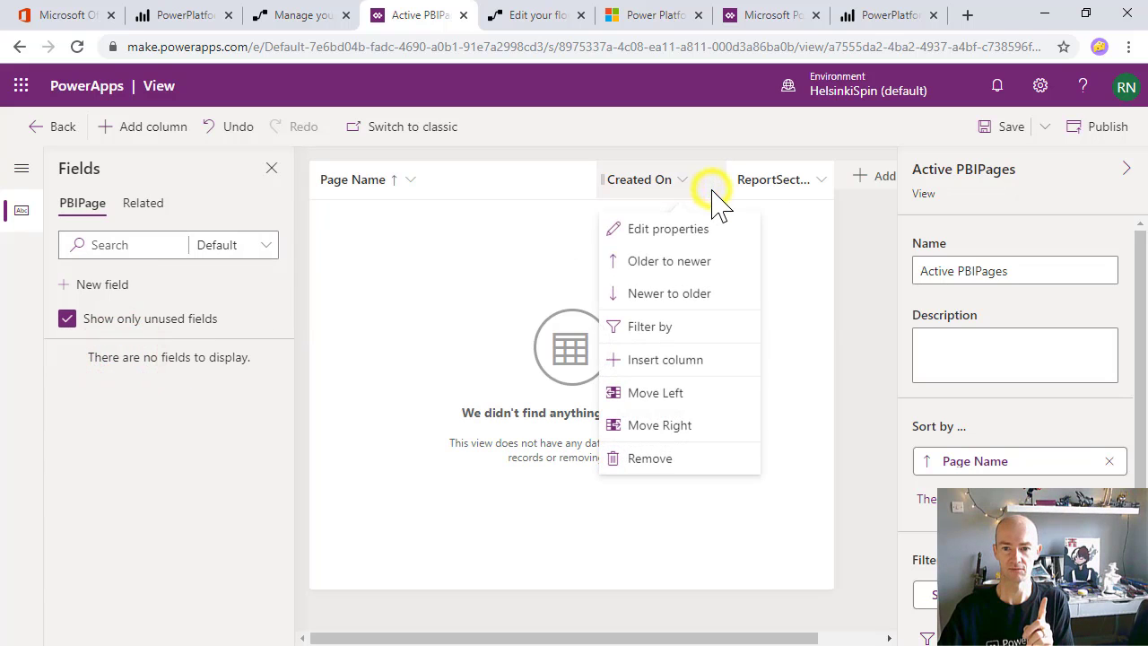
pyautogui.click(681, 457)
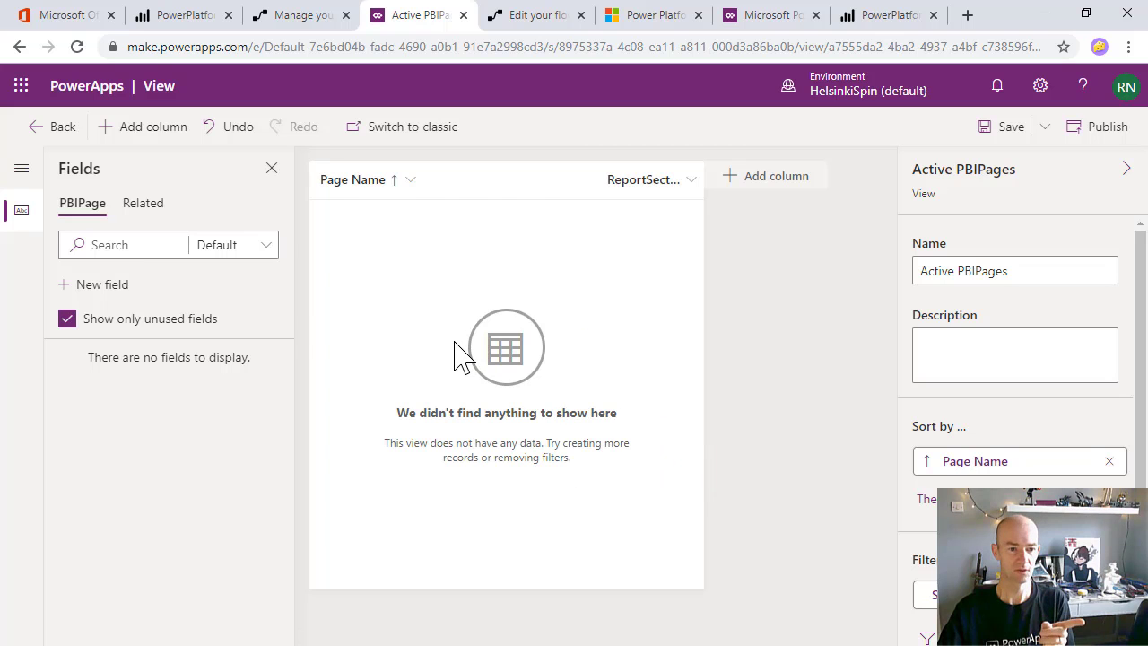
pyautogui.click(66, 129)
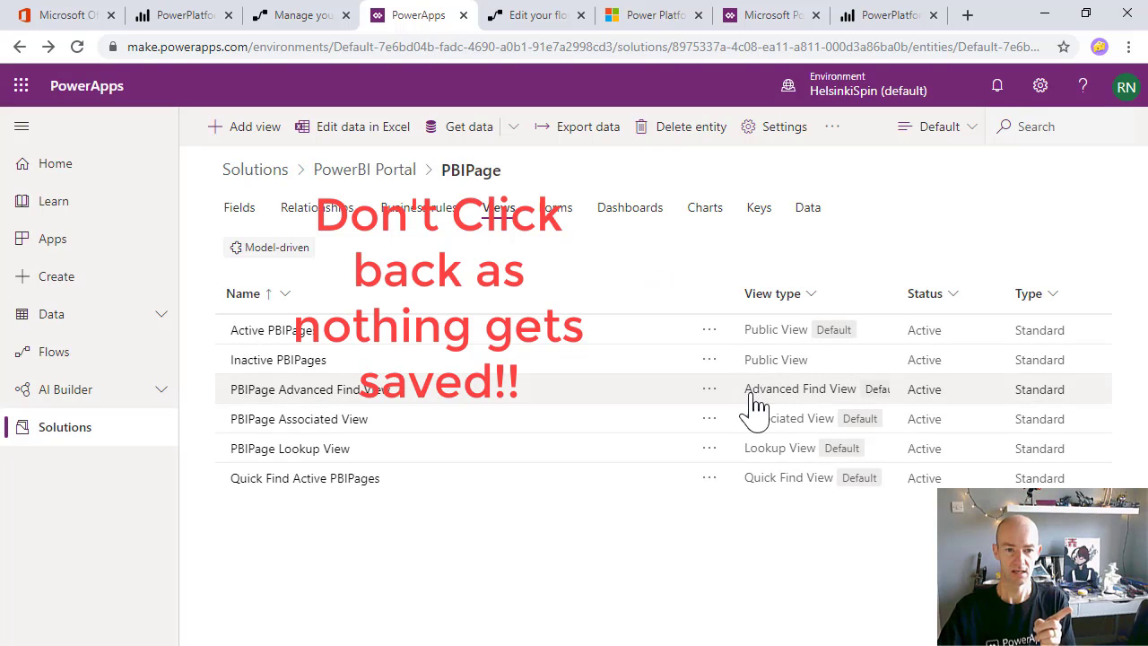
# Try to replace the Created On column with ReportSectionID in the PBIPage Associated View, returning to the view list without saving
pyautogui.click(321, 419)
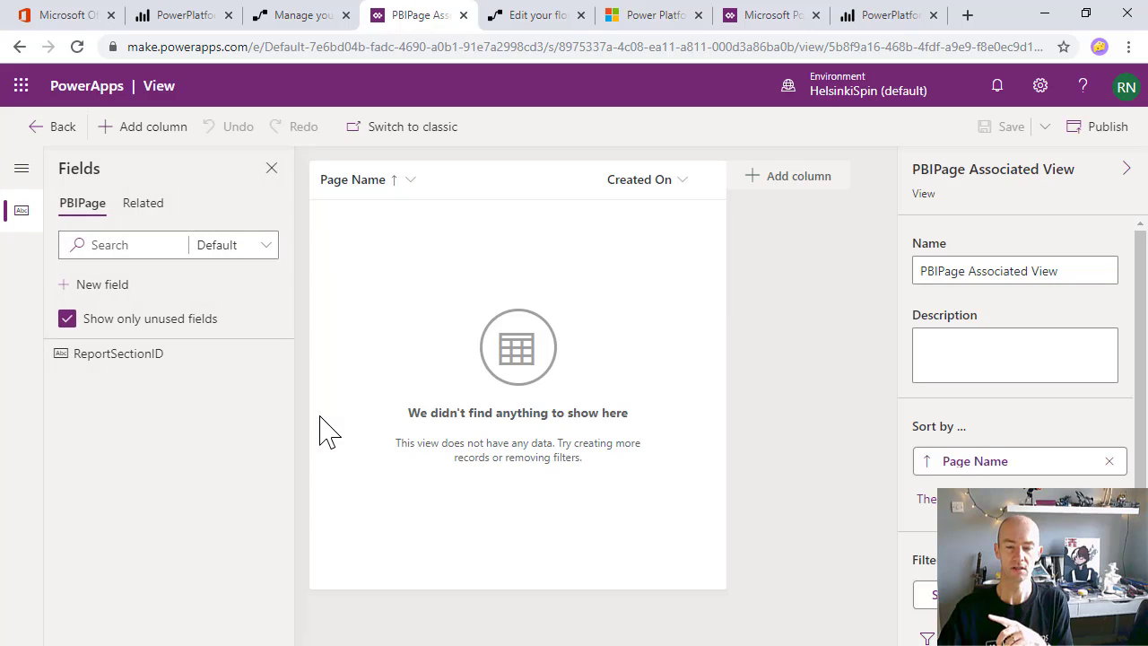
pyautogui.click(150, 355)
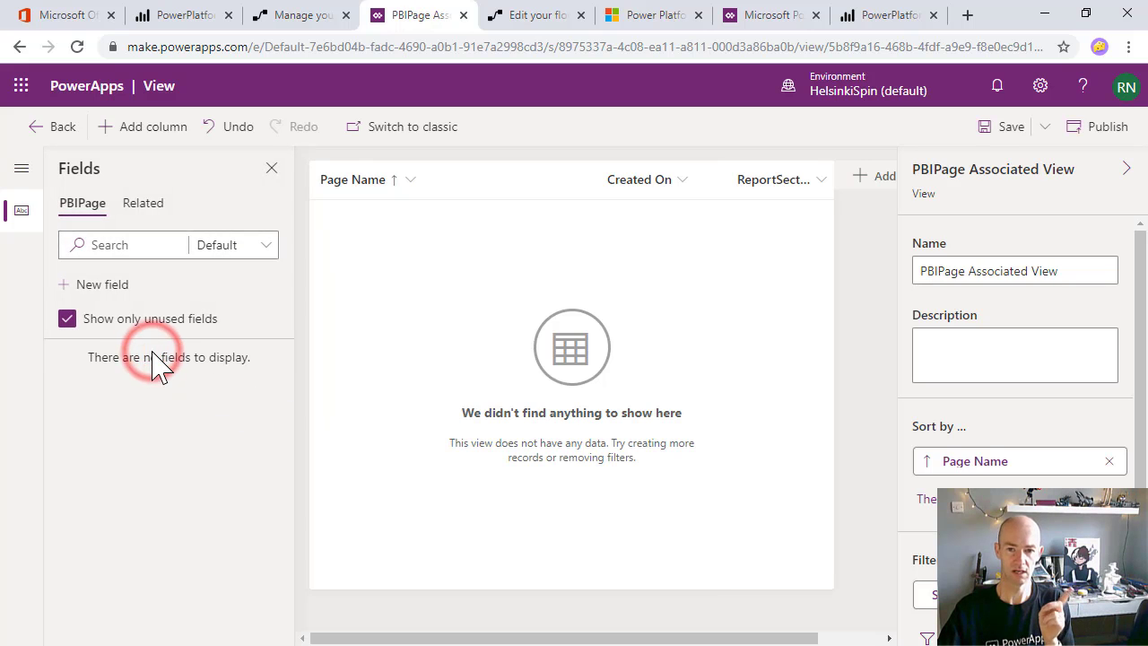
pyautogui.rightClick(635, 243)
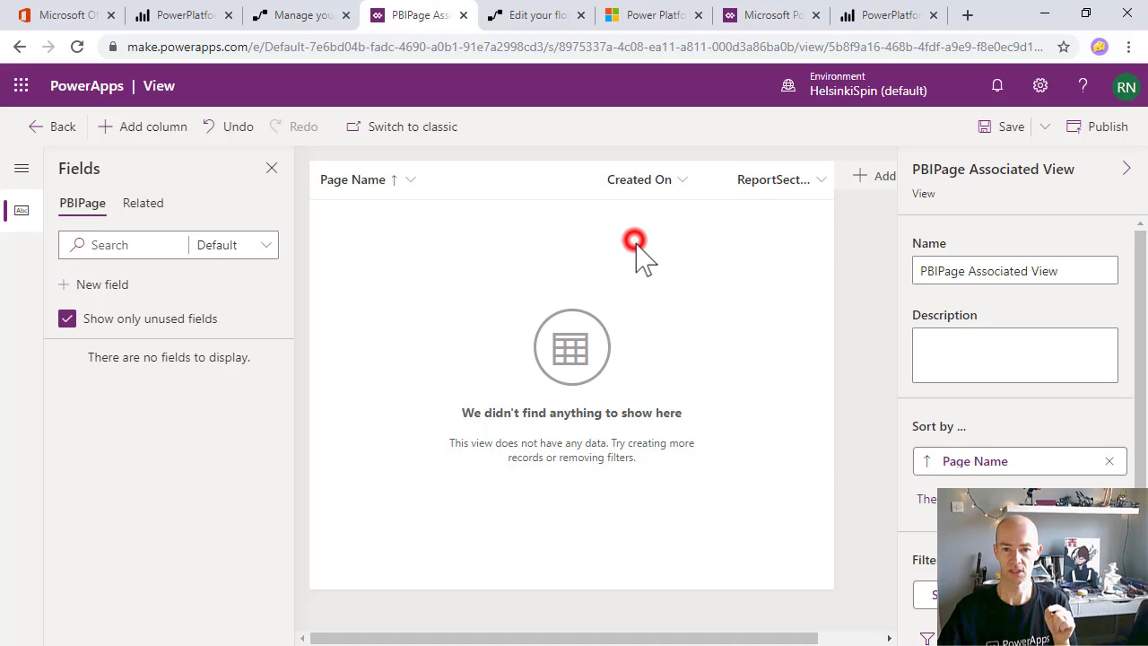
pyautogui.click(684, 180)
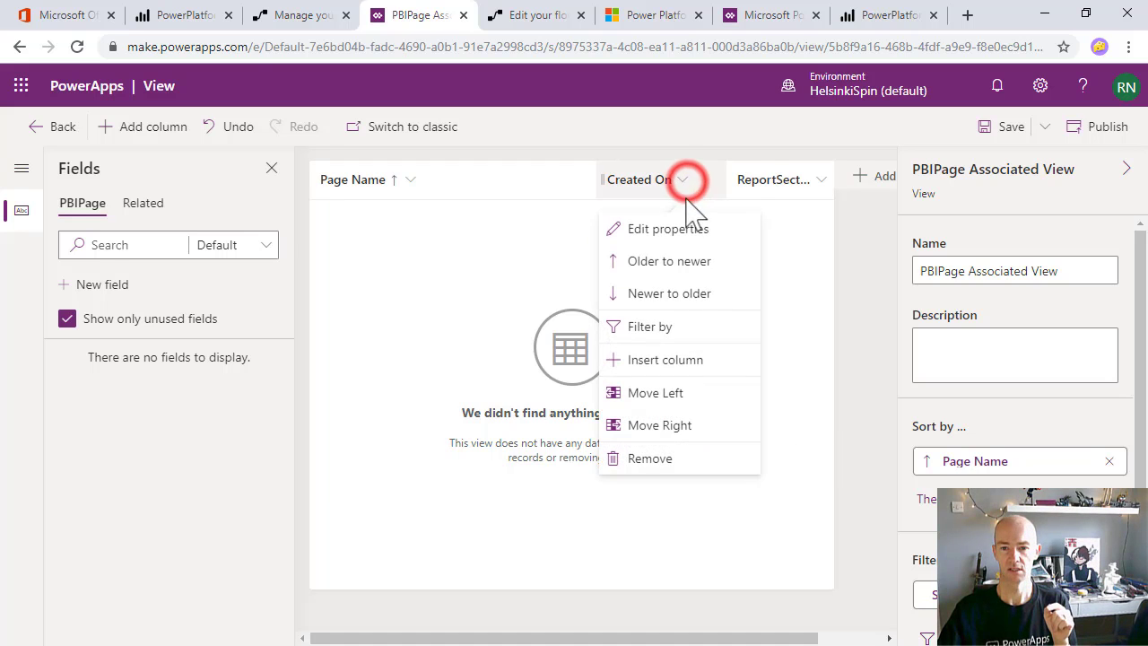
pyautogui.click(676, 458)
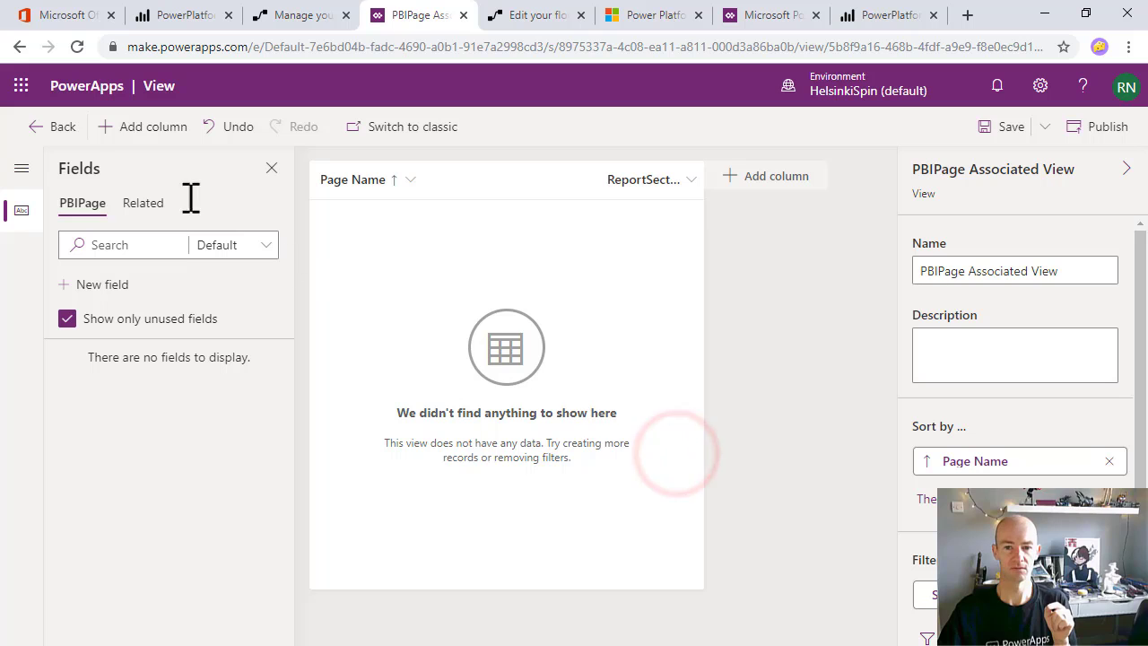
pyautogui.click(50, 126)
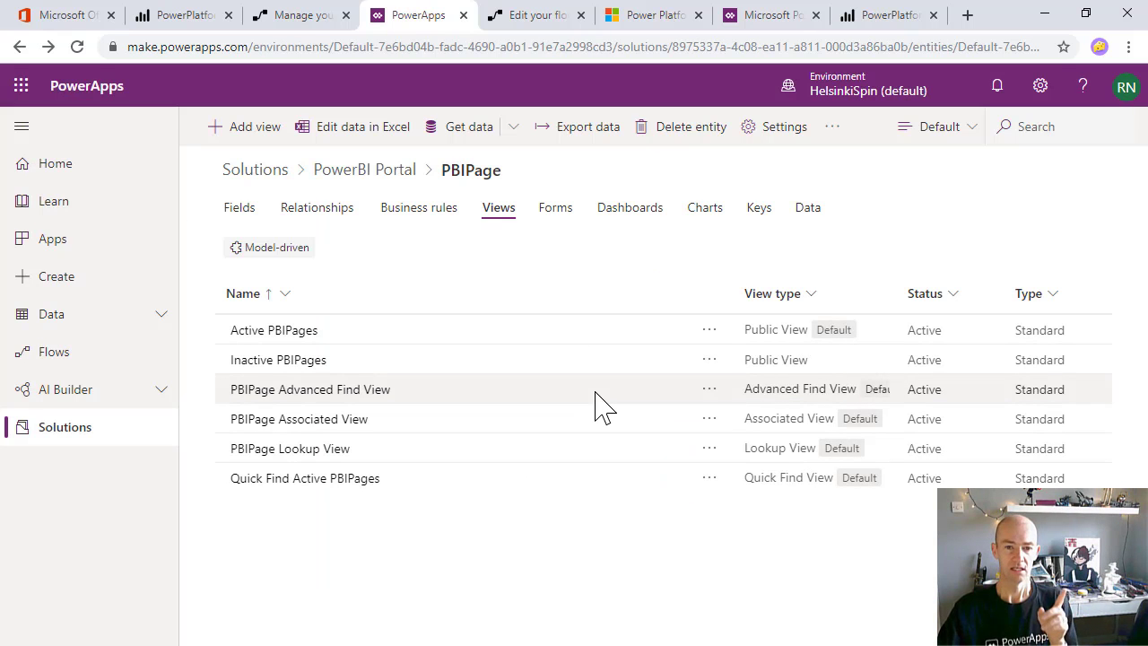
# Open PBIPage's Main Information form, filter its fields to Custom and add the ReportSectionID field to the form
pyautogui.click(555, 211)
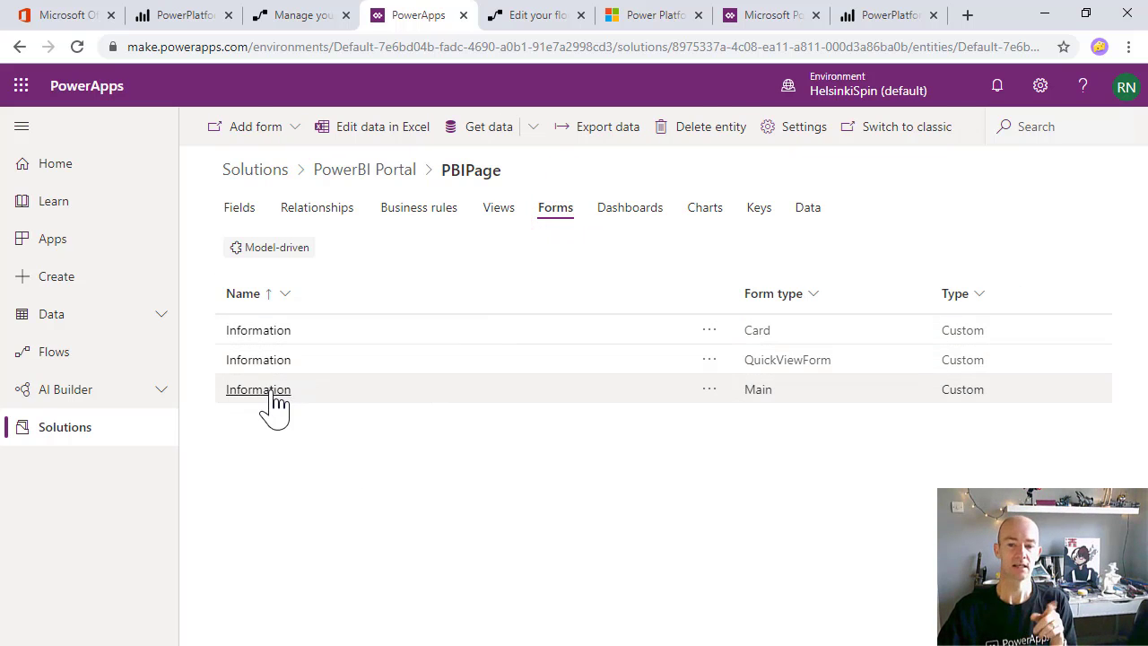
pyautogui.click(271, 390)
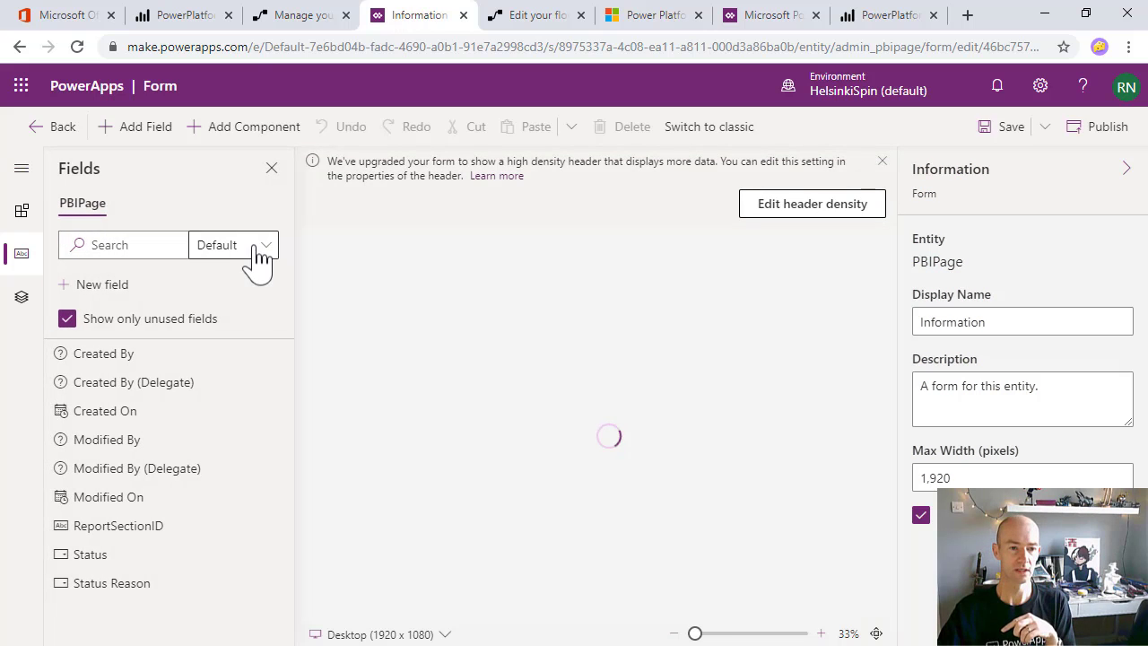
pyautogui.click(256, 247)
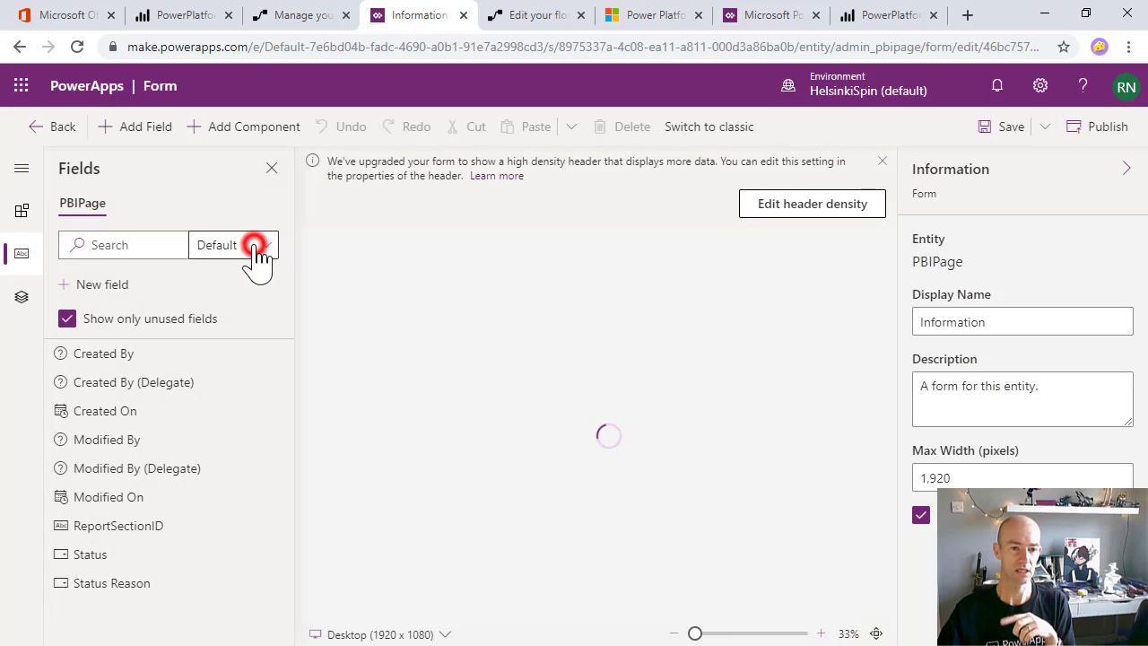
pyautogui.click(219, 341)
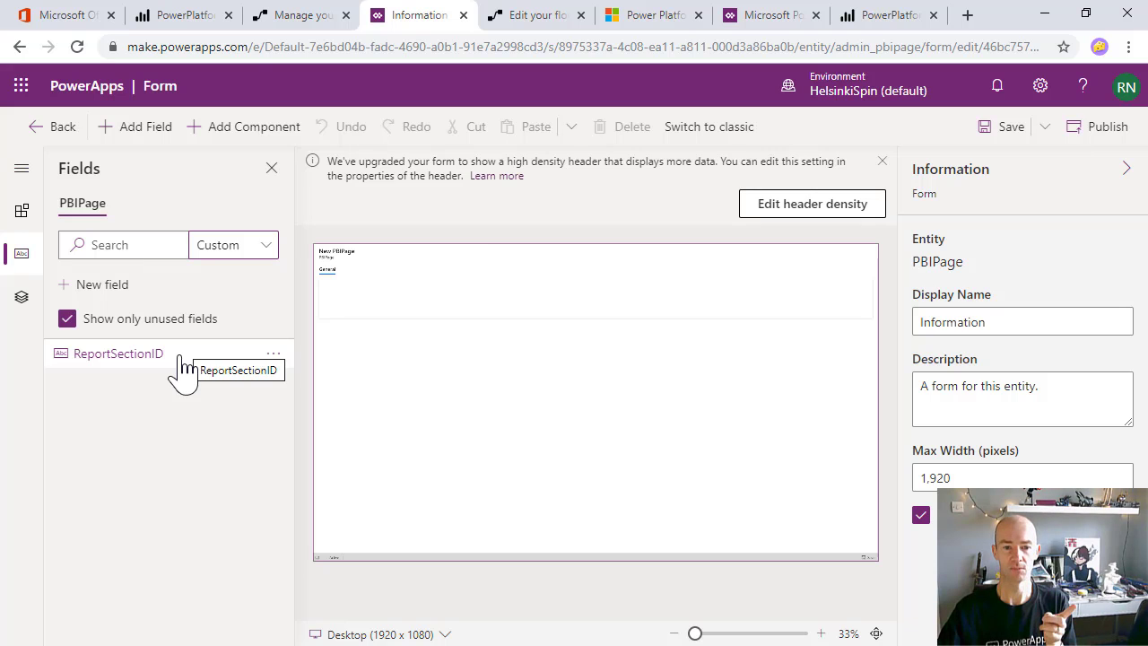
pyautogui.click(179, 356)
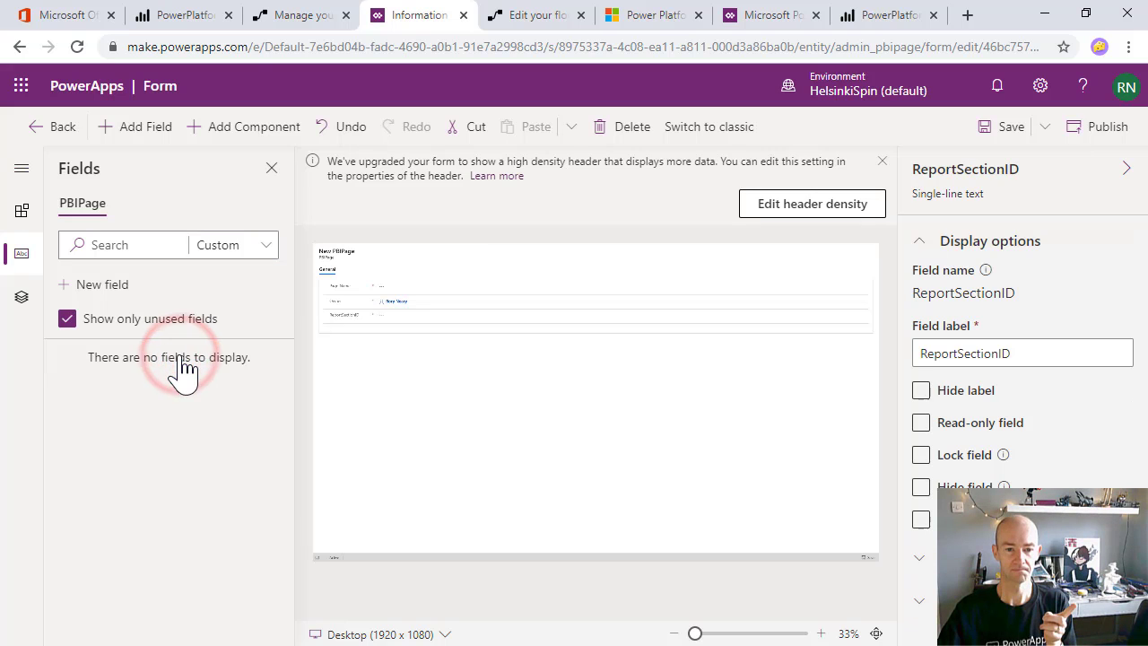
pyautogui.click(715, 633)
pyautogui.moveTo(715, 633); pyautogui.dragTo(724, 633)
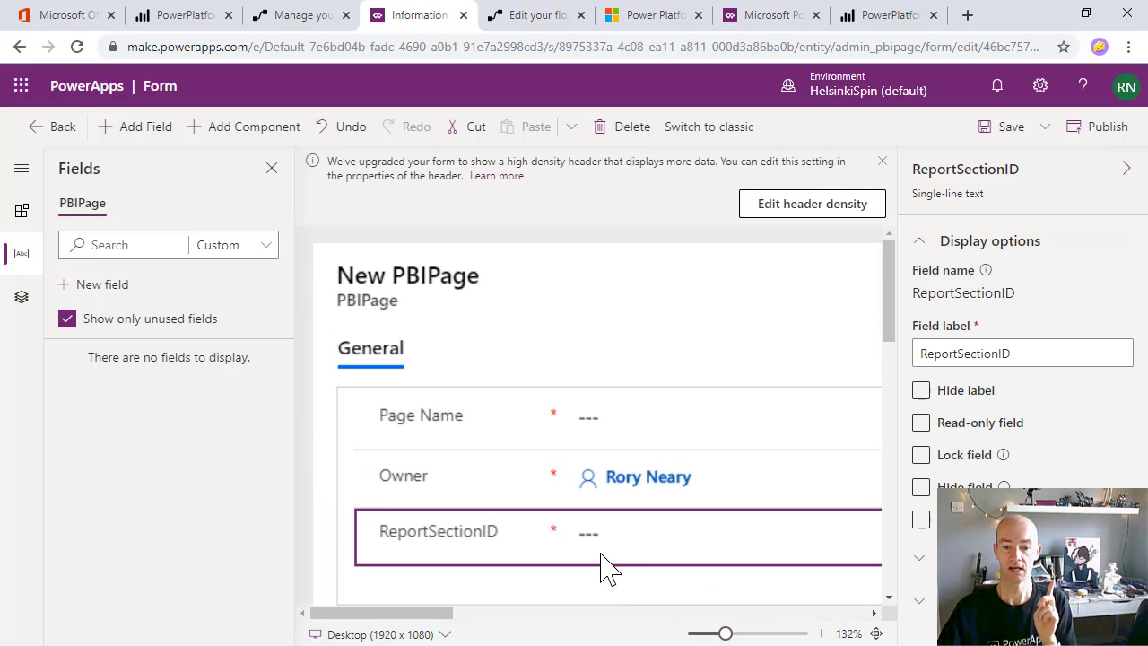
# Inspect the report section identifier in the Power BI report's URL and save the PBIPage Main form in PowerApps, returning to the form list
pyautogui.click(893, 16)
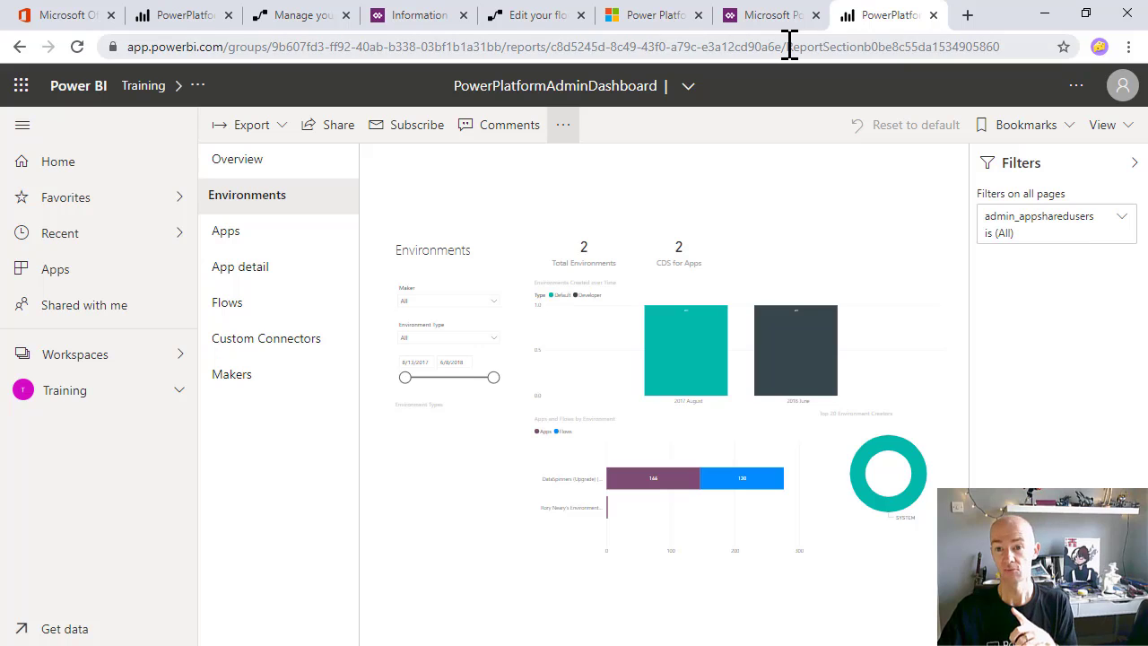
pyautogui.moveTo(787, 45); pyautogui.dragTo(1039, 31)
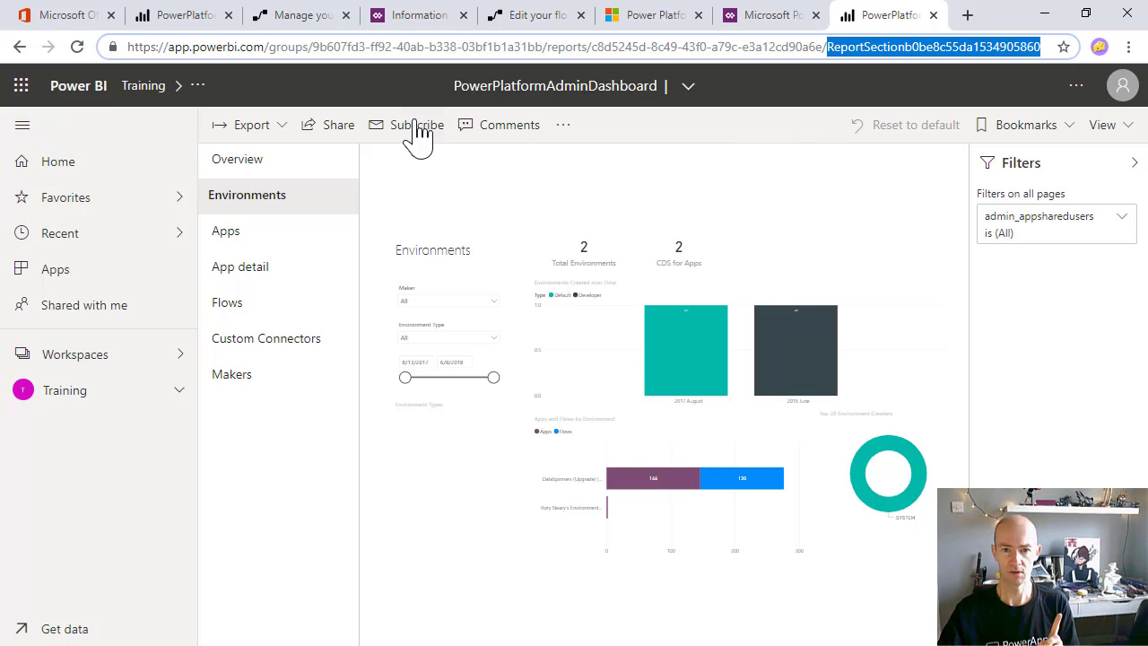
pyautogui.click(404, 16)
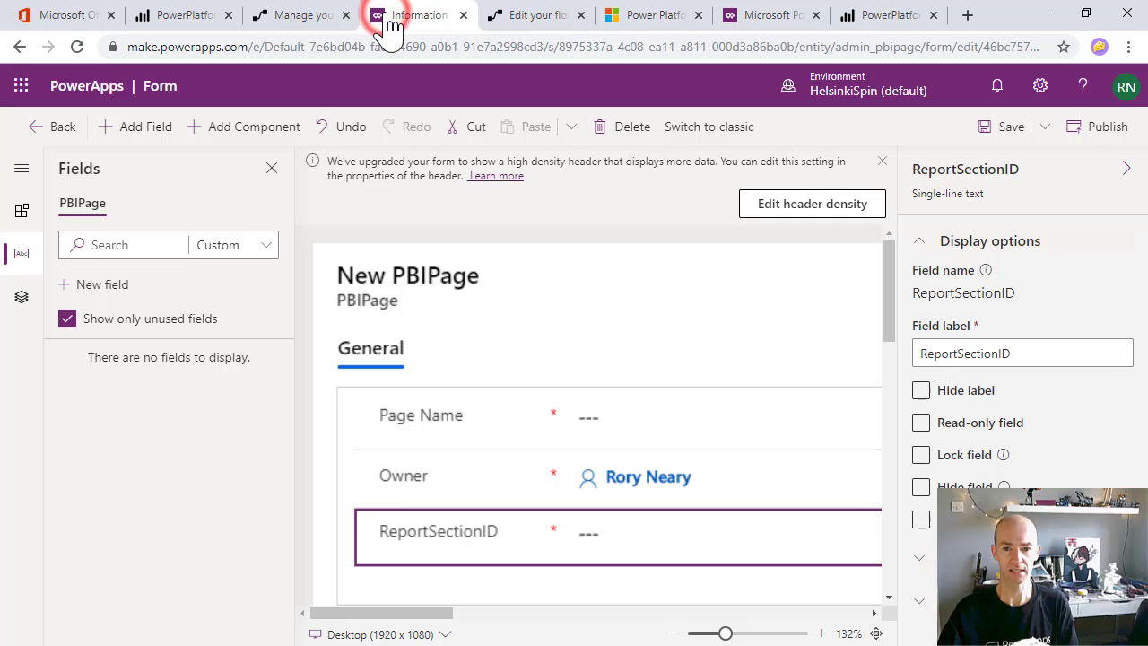
pyautogui.click(1004, 128)
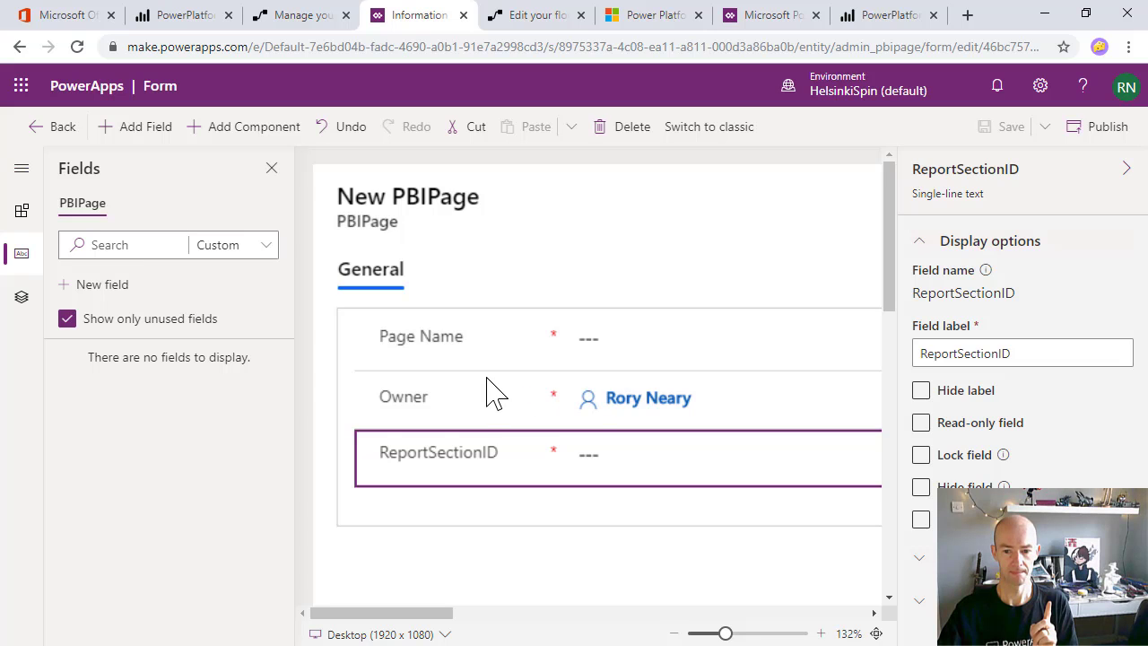
pyautogui.click(49, 130)
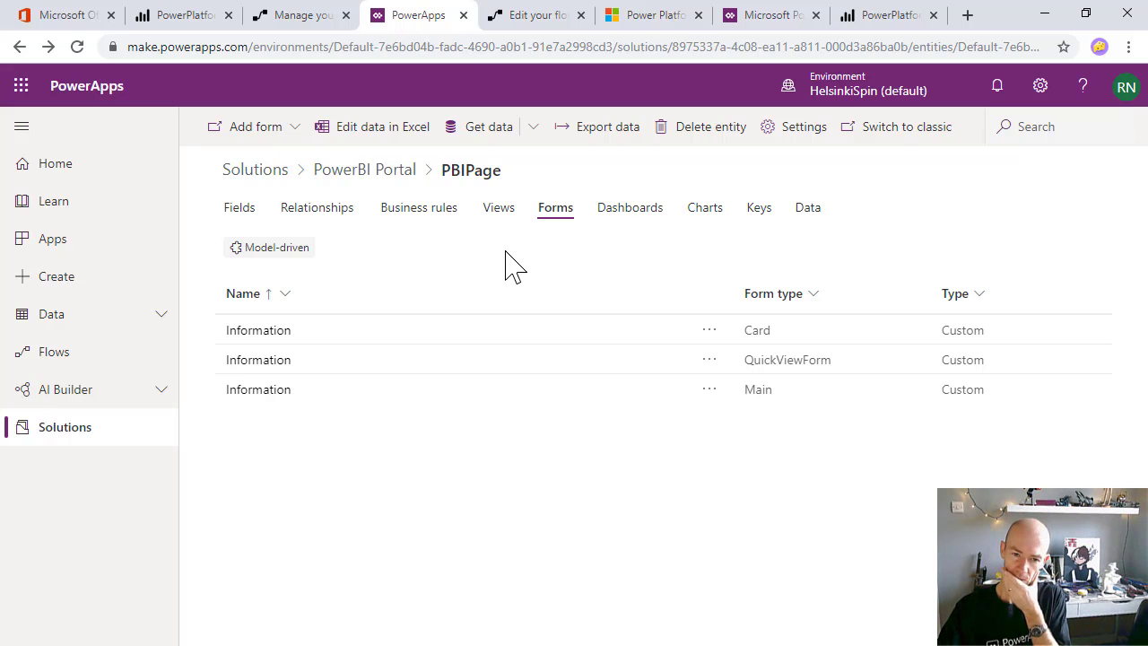
# Add a many-to-one relationship from PBIPage to the related entity PBIDataset, keeping the proposed lookup field and relationship names
pyautogui.click(323, 208)
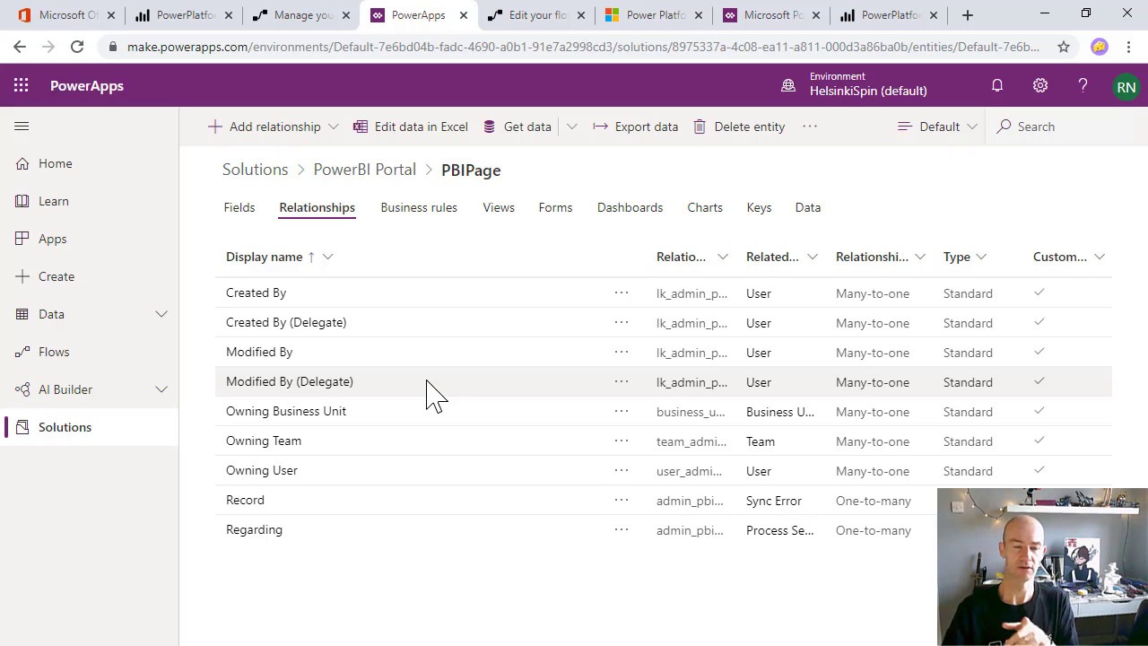
pyautogui.click(332, 131)
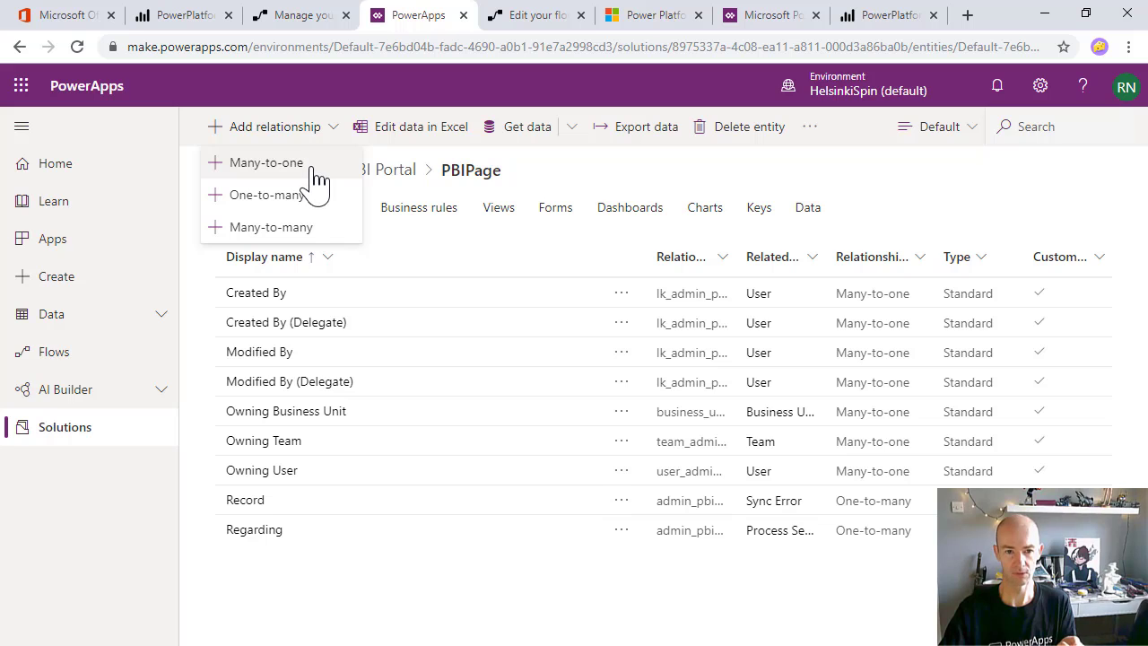
pyautogui.click(312, 164)
pyautogui.click(1026, 239)
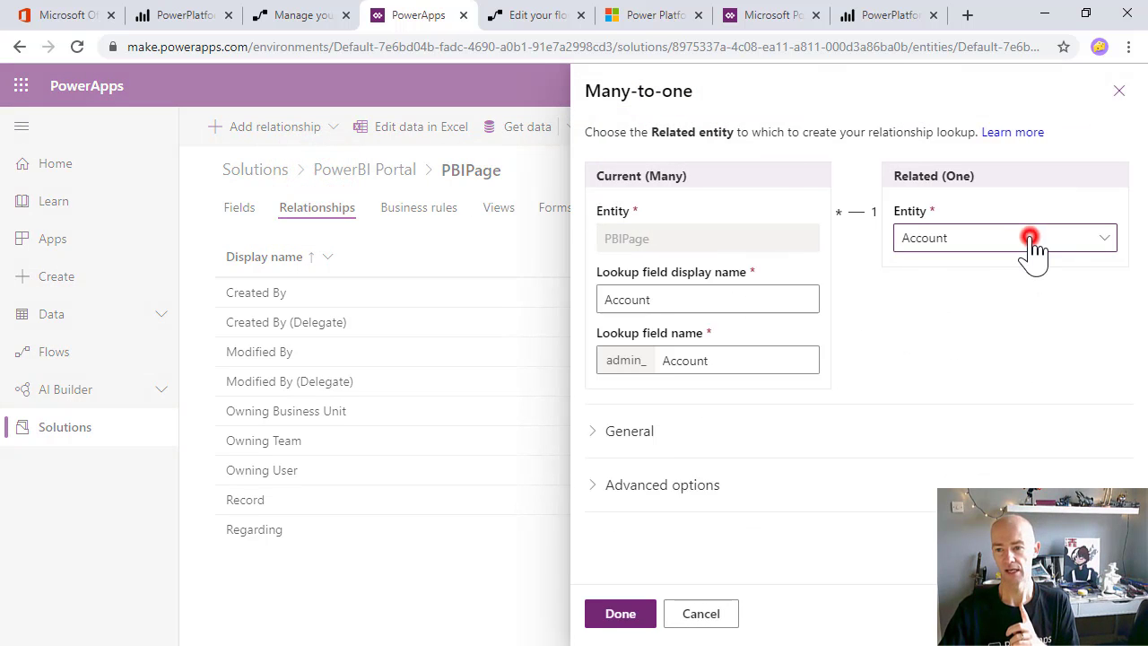
pyautogui.moveTo(886, 185); pyautogui.dragTo(899, 509)
pyautogui.click(715, 243)
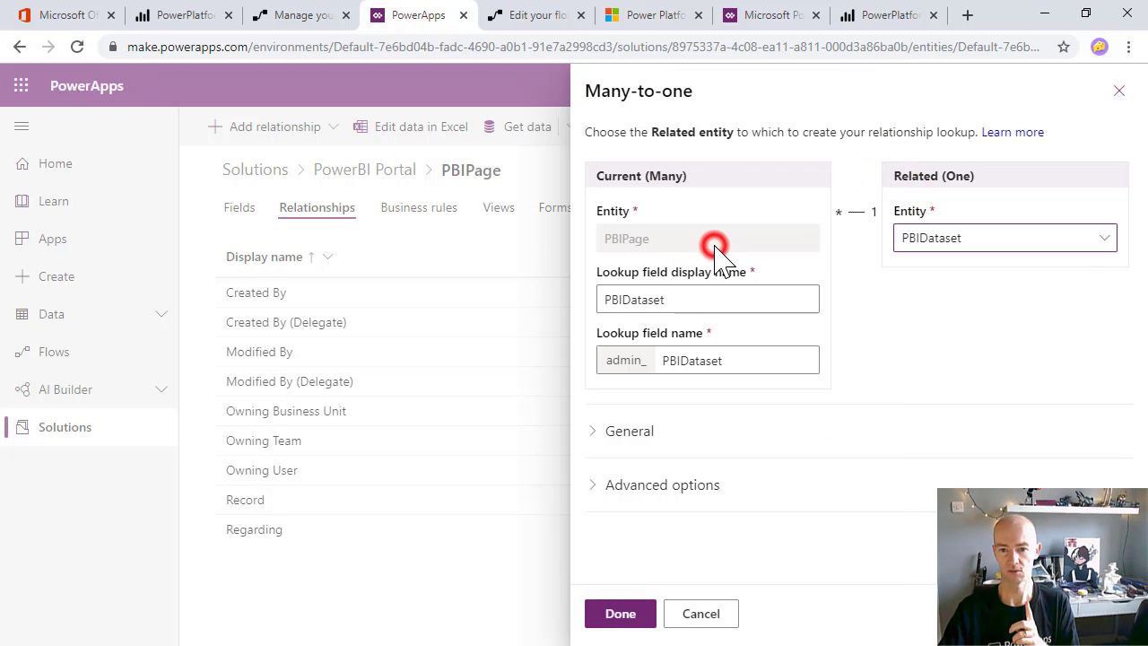
pyautogui.click(619, 432)
pyautogui.scroll(-1, 624, 444)
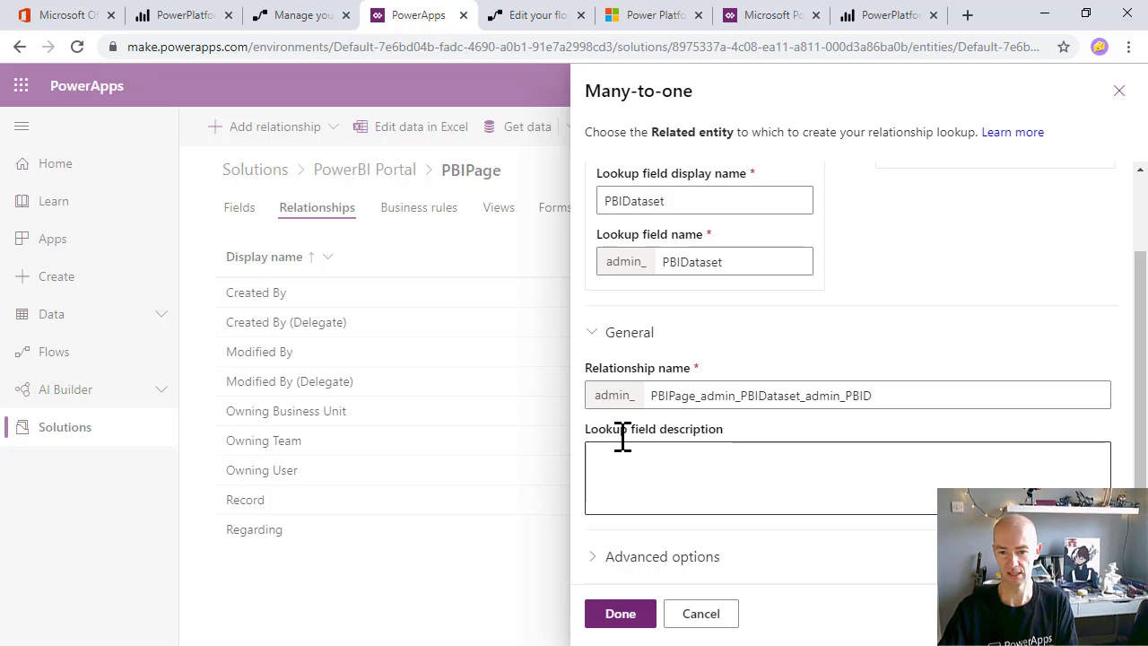
pyautogui.click(620, 614)
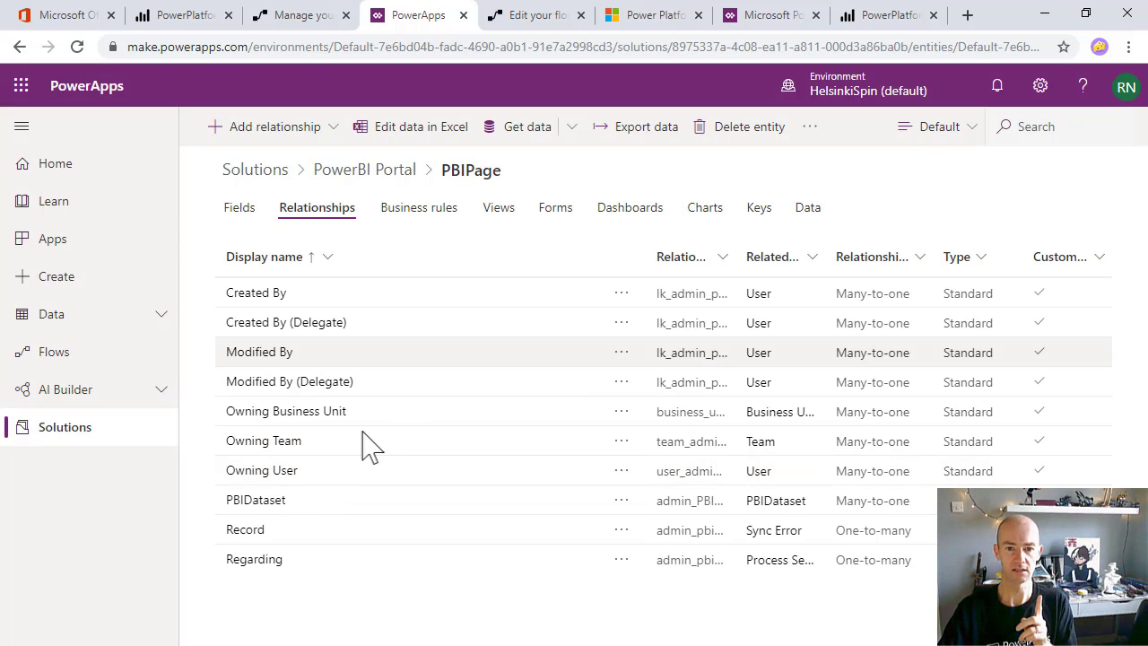
# Add the custom PBIDataset lookup field to PBIPage's Main Information form, save it and return to the form list
pyautogui.click(555, 214)
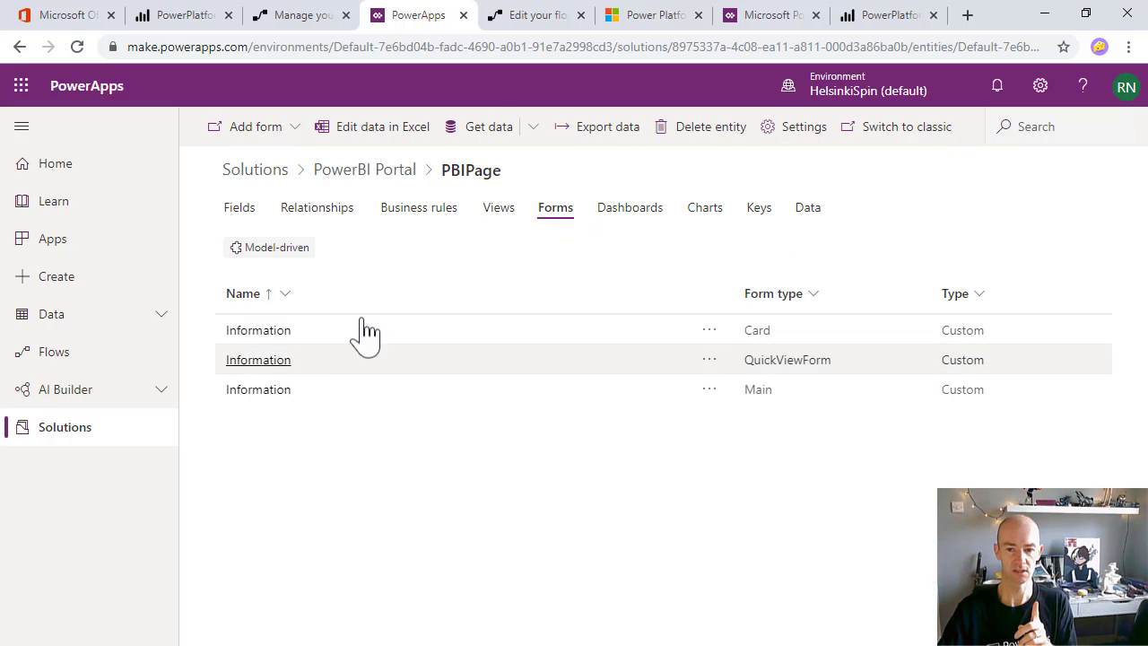
pyautogui.click(248, 389)
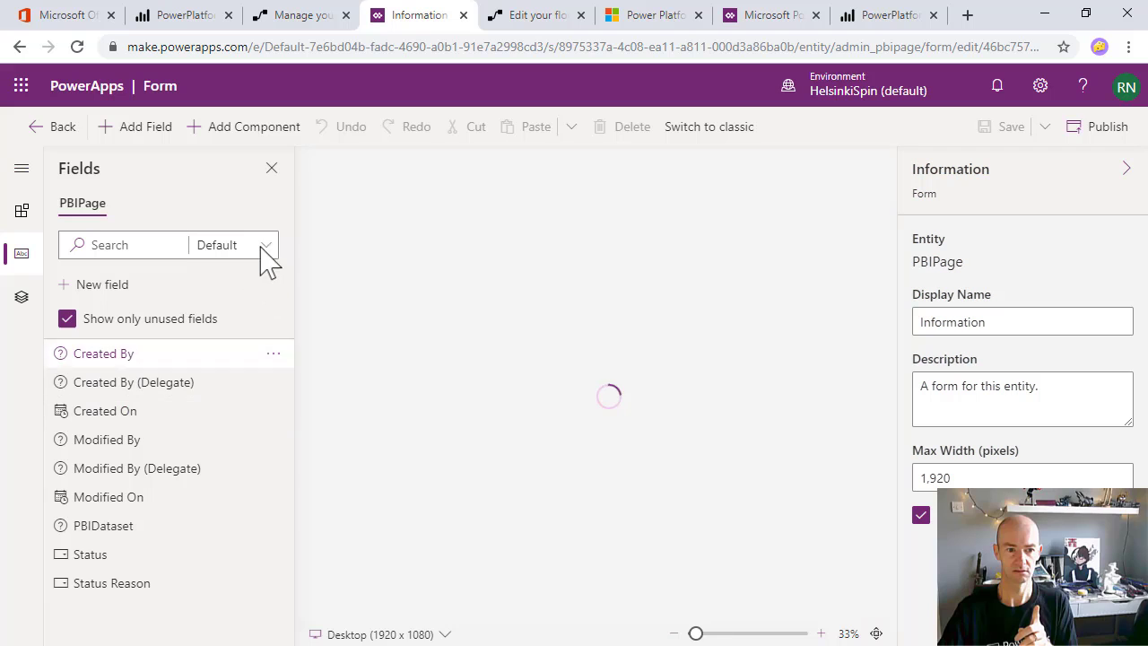
pyautogui.click(266, 245)
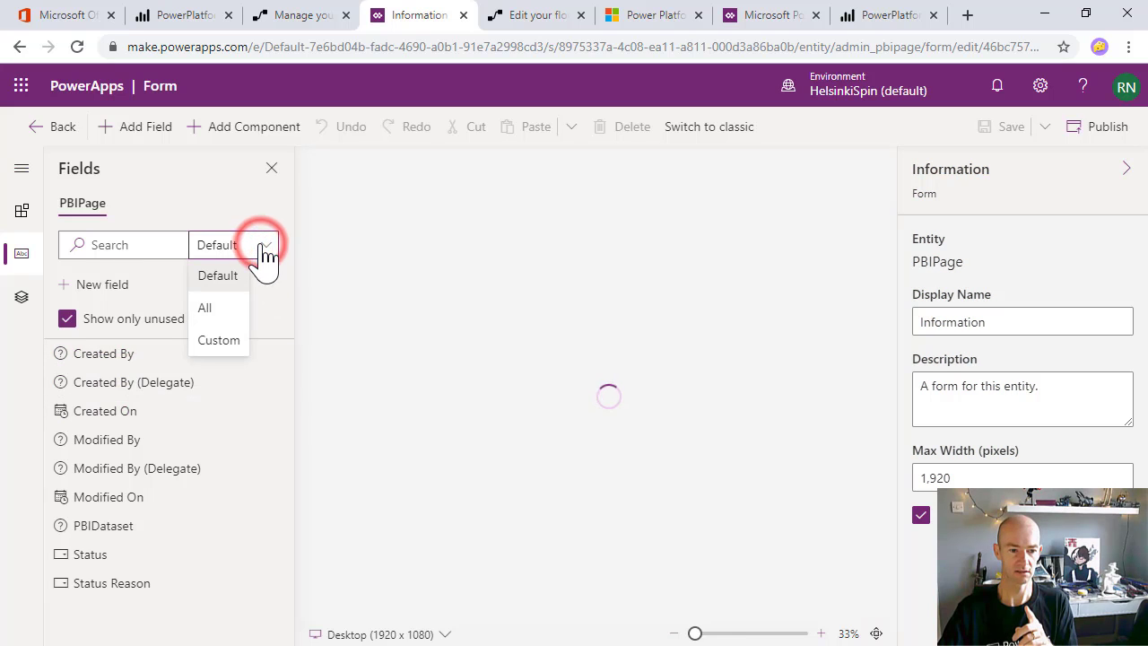
pyautogui.click(231, 341)
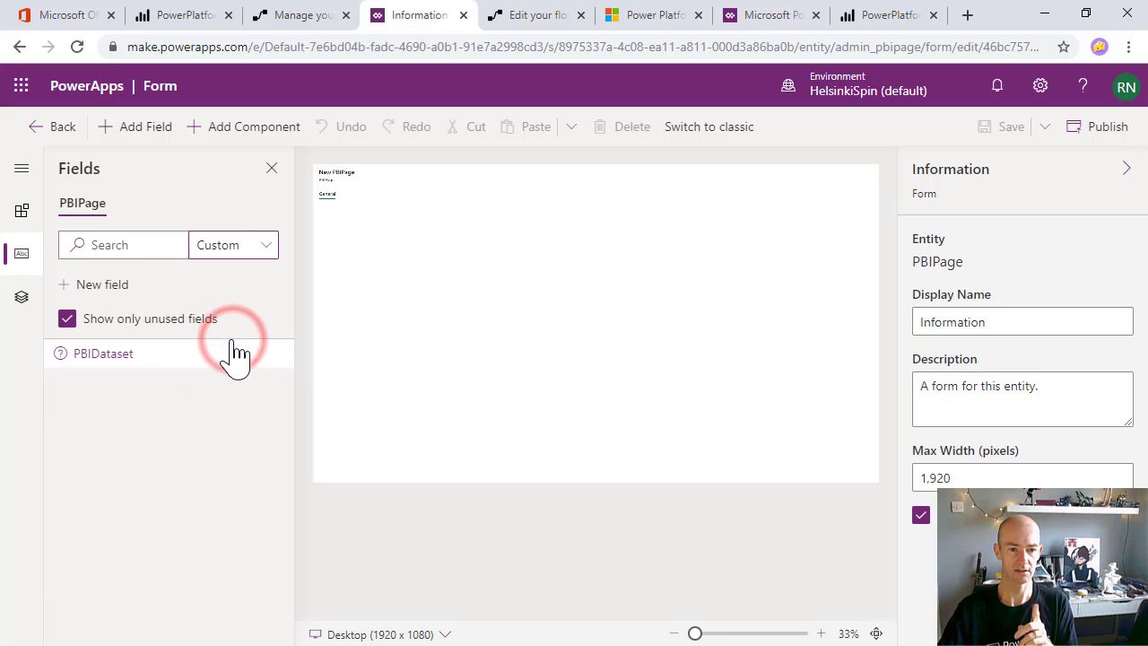
pyautogui.click(180, 351)
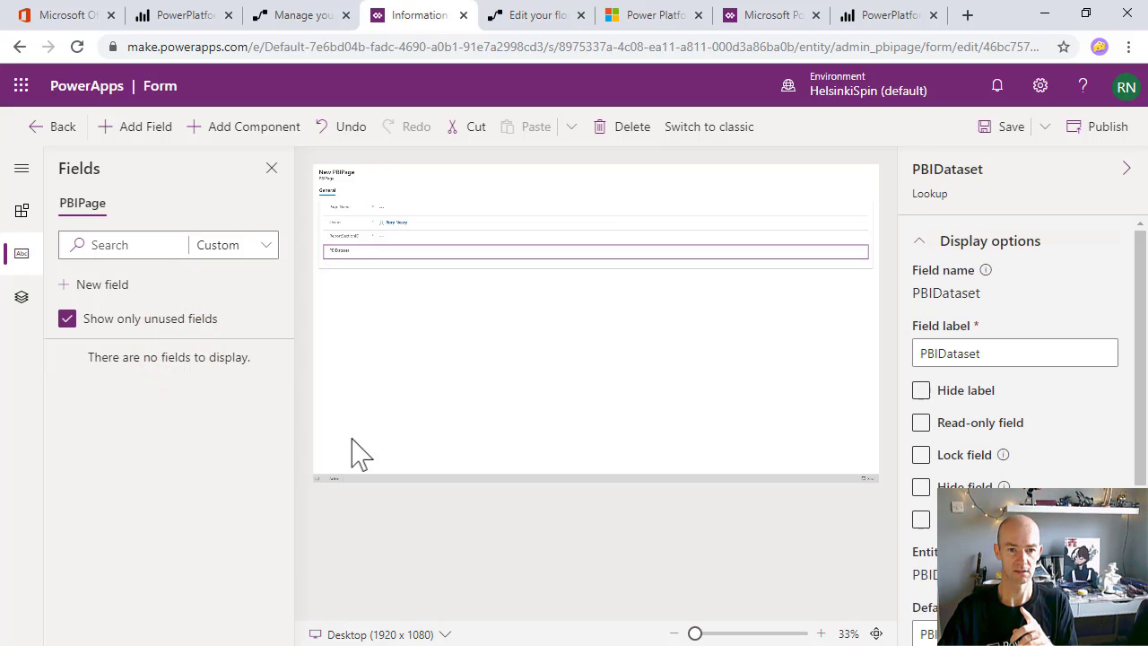
pyautogui.click(716, 633)
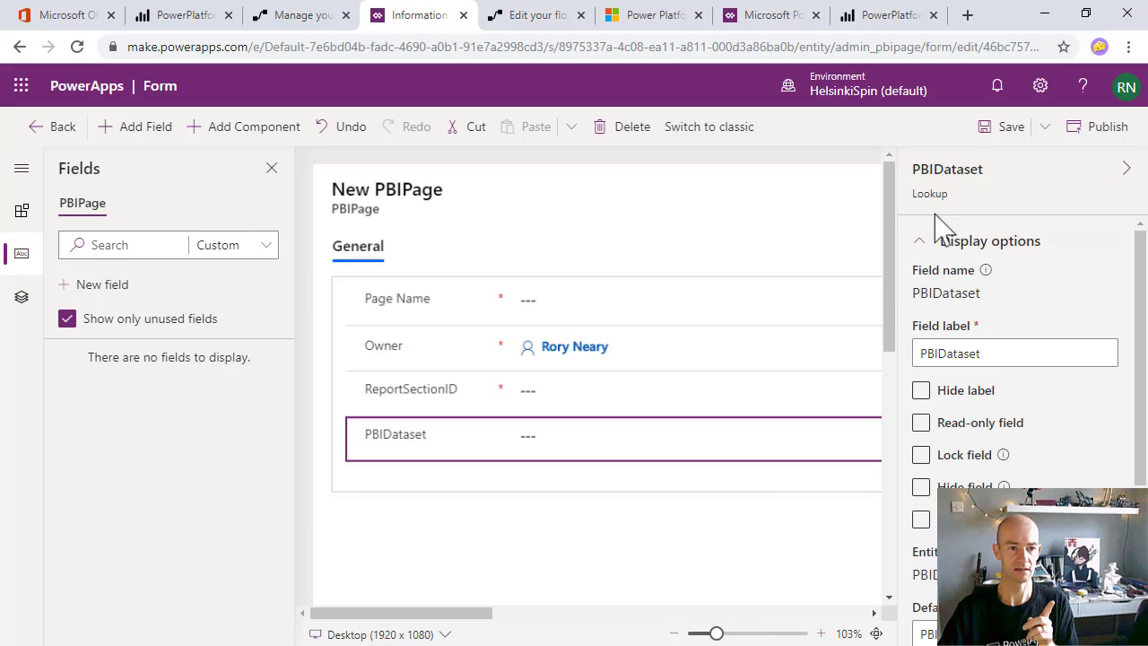
pyautogui.click(977, 127)
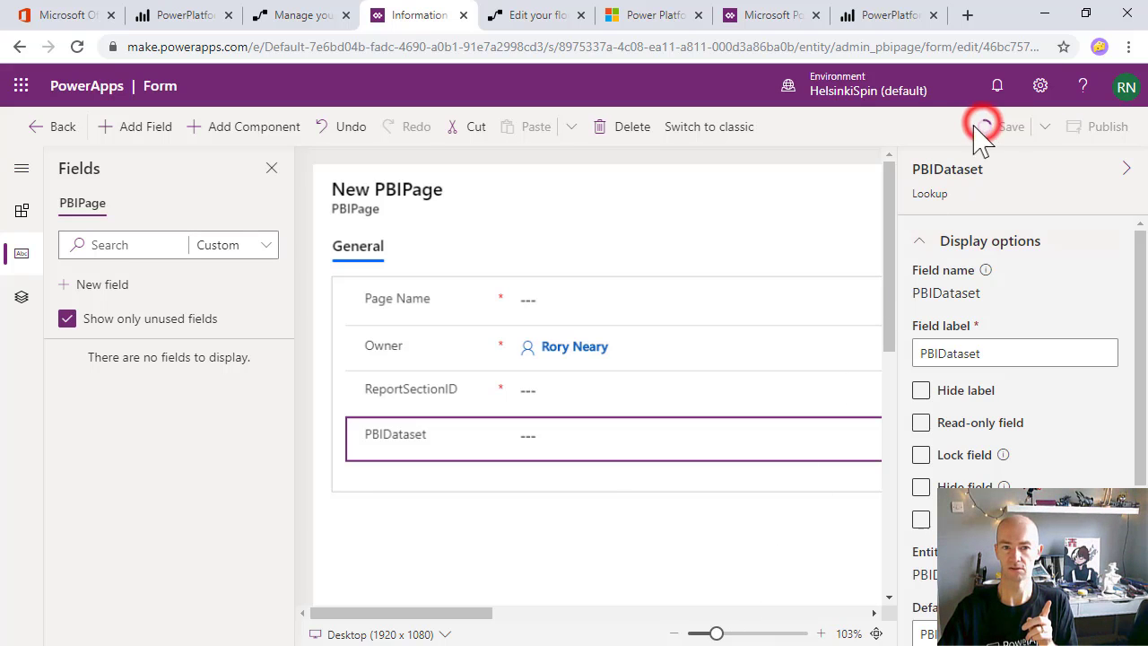
pyautogui.click(56, 132)
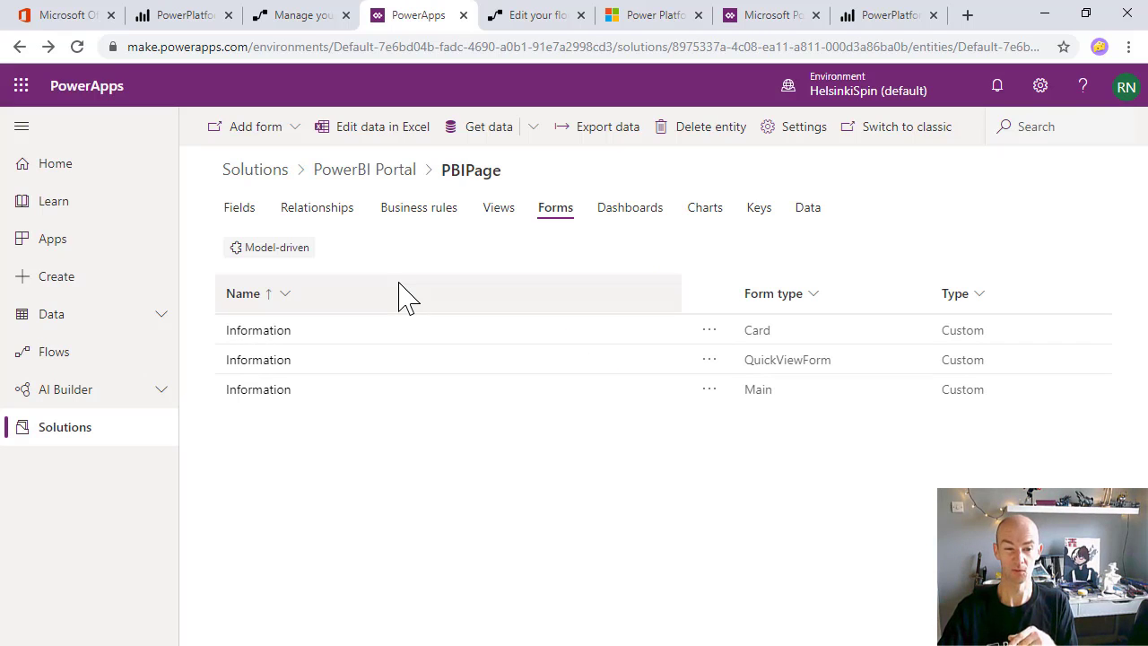
# In PBIPage's Active PBIPages view, add the PBIDataset and ReportSectionID columns, remove Created On and return to the view list without saving
pyautogui.click(498, 211)
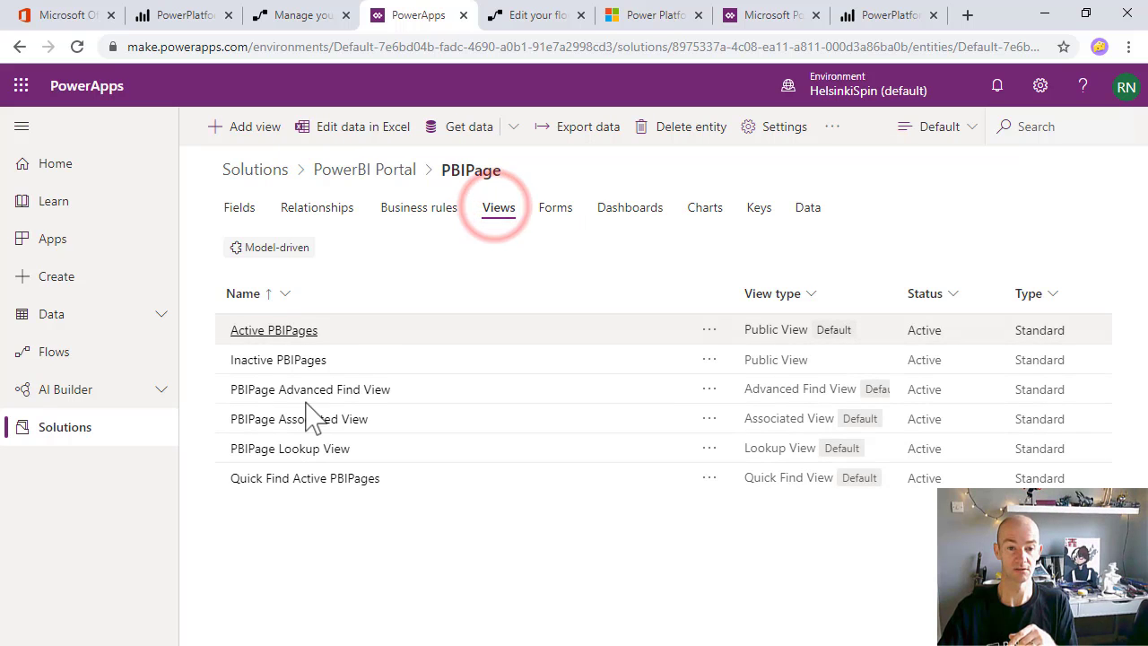
pyautogui.click(278, 332)
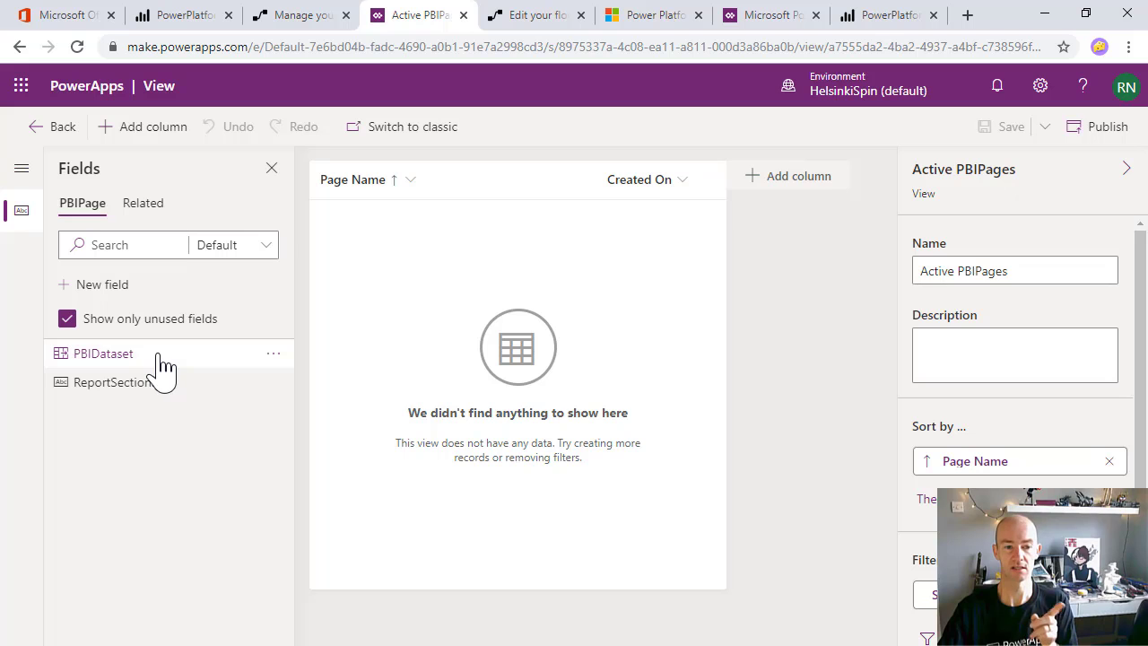
pyautogui.click(159, 355)
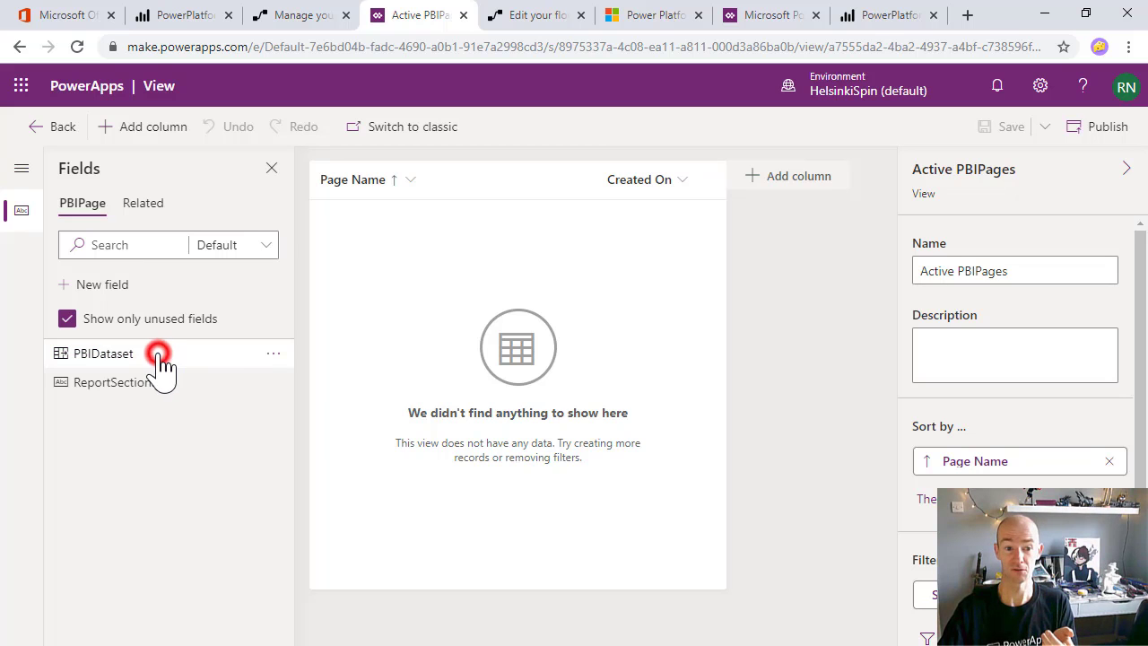
pyautogui.click(158, 355)
pyautogui.click(681, 181)
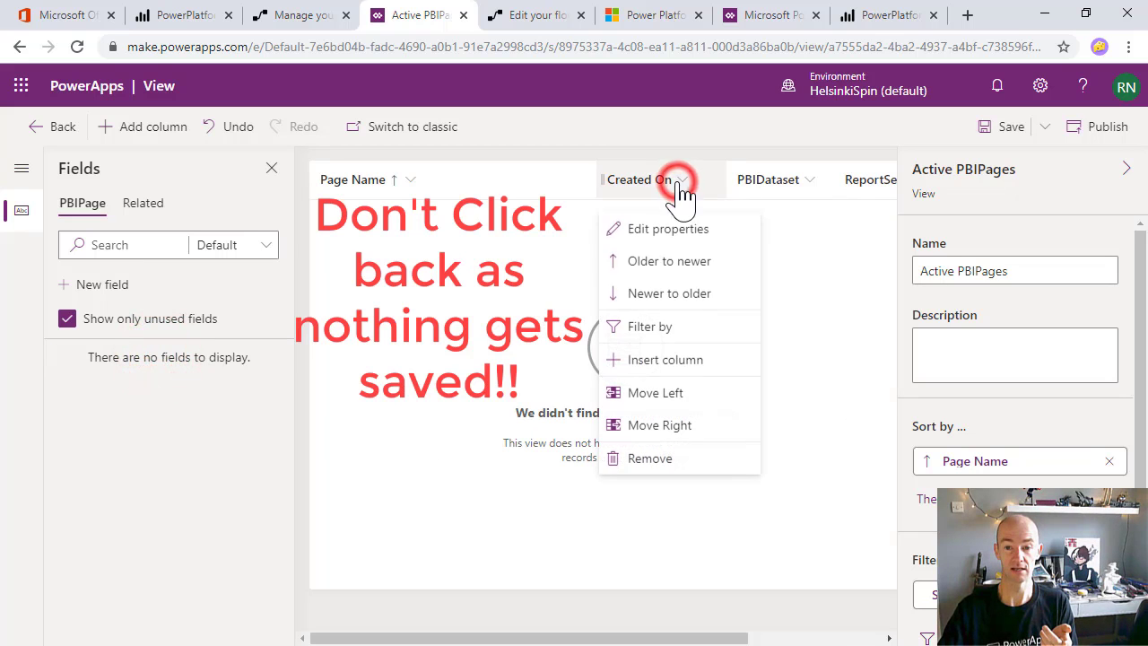
pyautogui.click(679, 454)
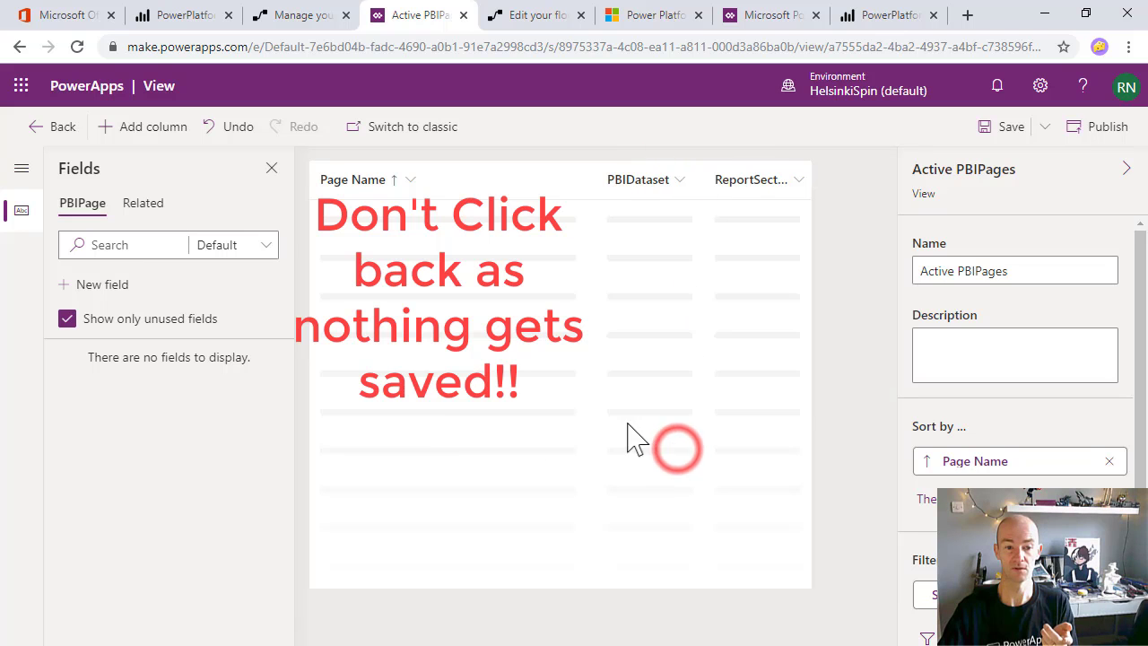
pyautogui.click(52, 127)
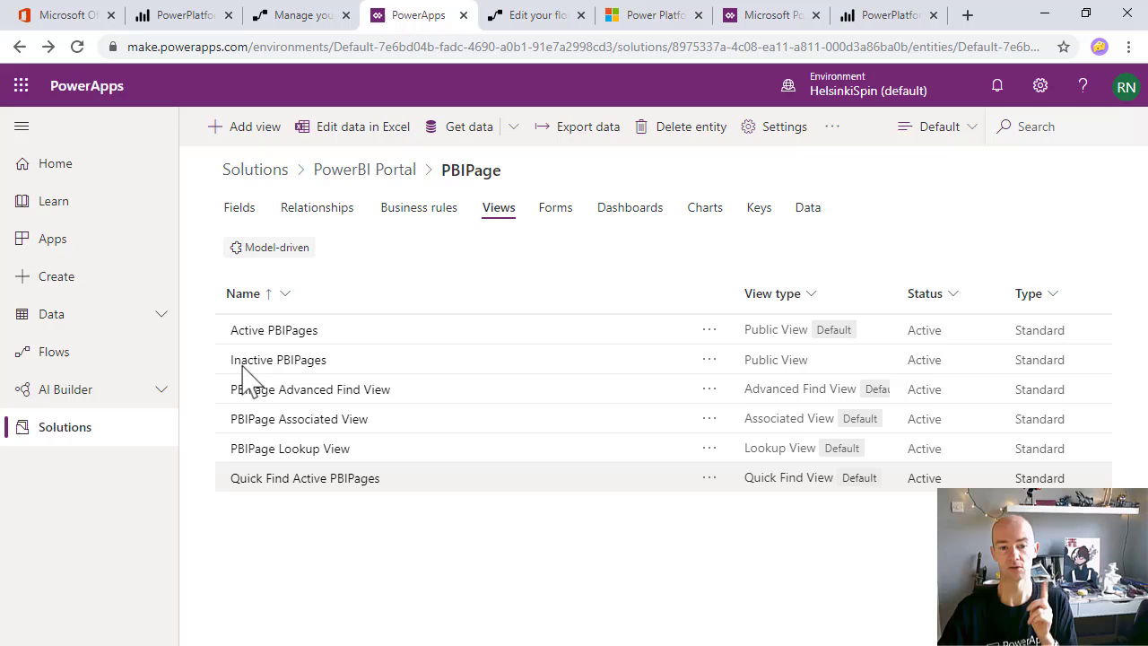
# In the PBIPage Associated View, add PBIDataset and ReportSectionID, remove the Created On column and leave the view editor without saving
pyautogui.click(284, 419)
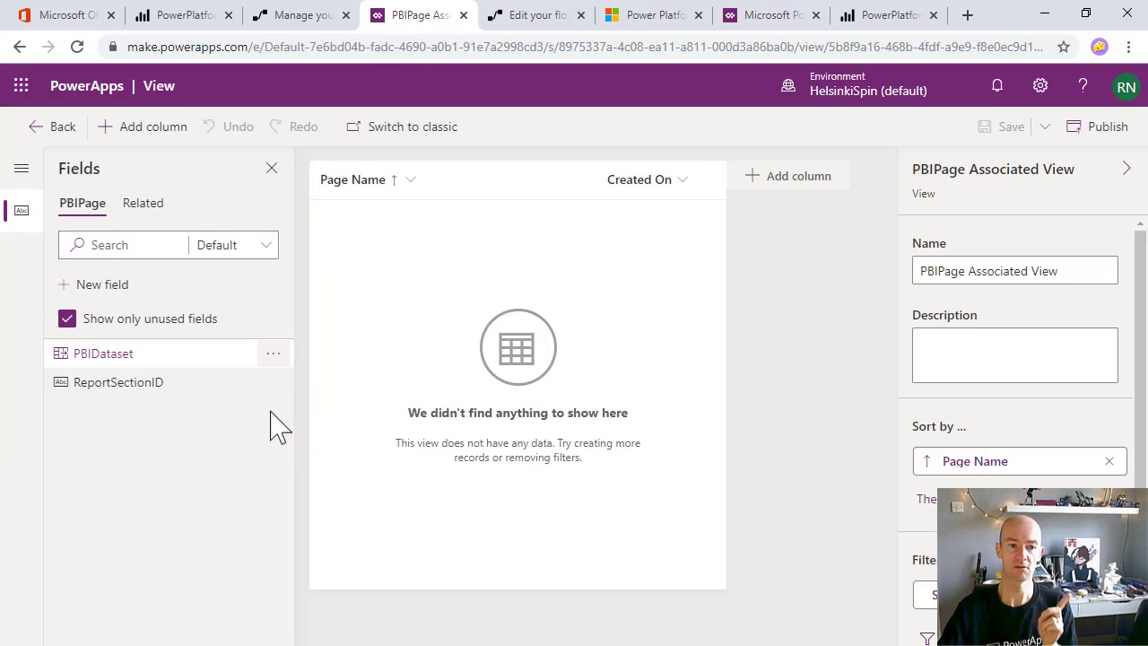
pyautogui.click(160, 354)
pyautogui.click(161, 352)
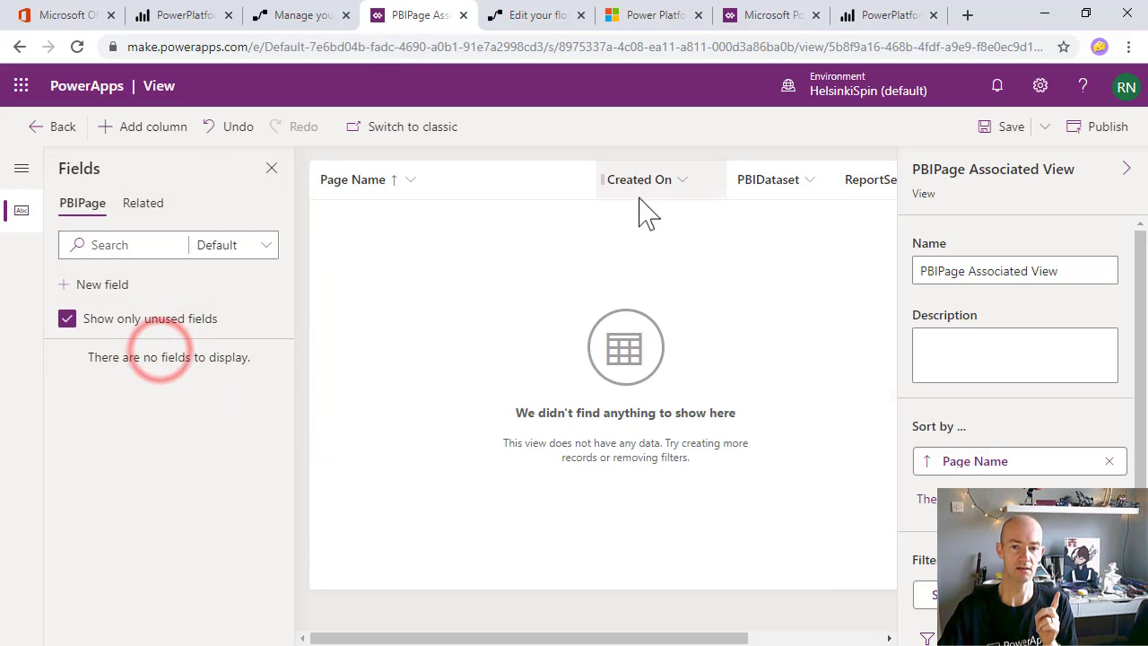
pyautogui.click(682, 181)
pyautogui.click(664, 458)
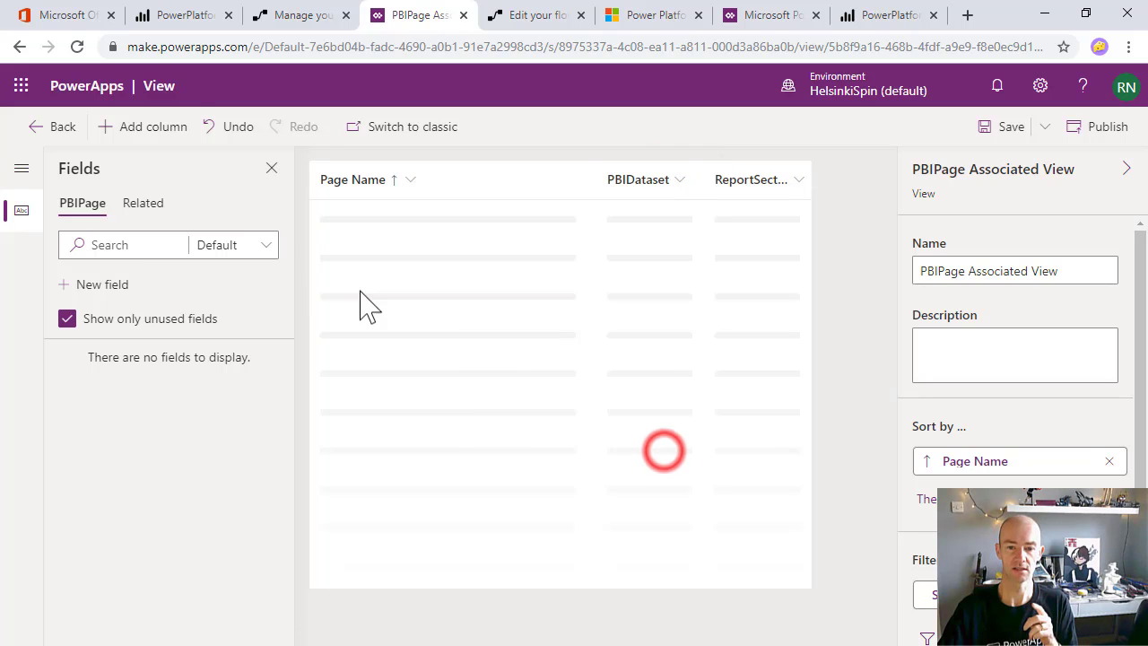
pyautogui.click(54, 126)
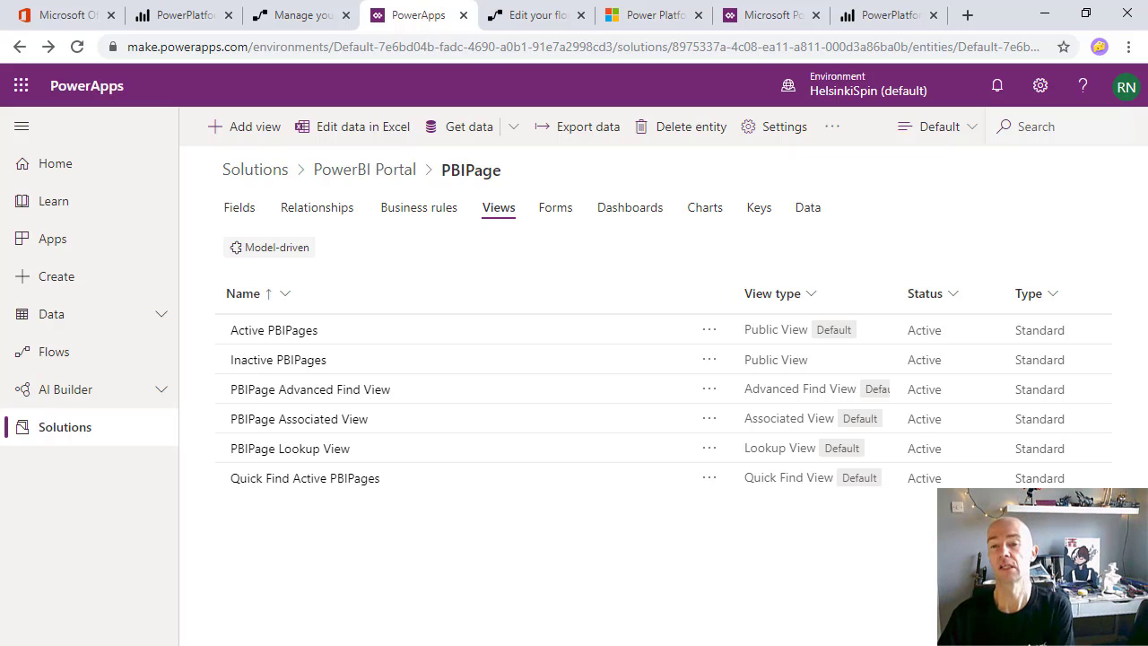
# Switch to Power BI, inspect the report section in the dashboard's URL and open the PowerBITrainingSPSynch report from the Training workspace
pyautogui.click(866, 16)
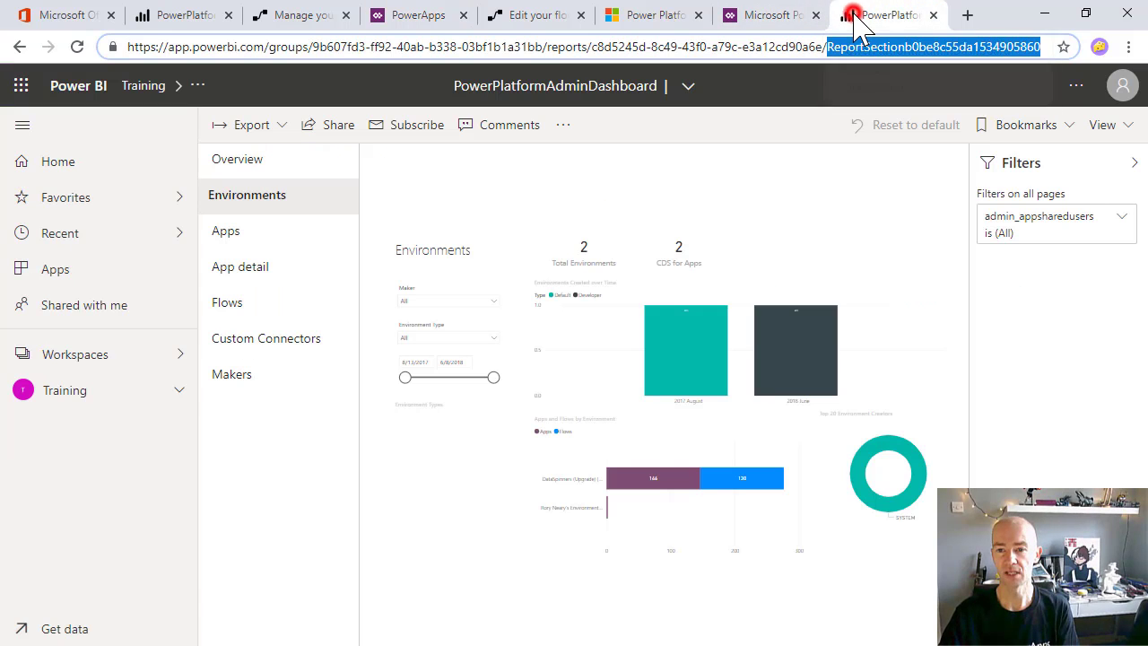
pyautogui.click(912, 47)
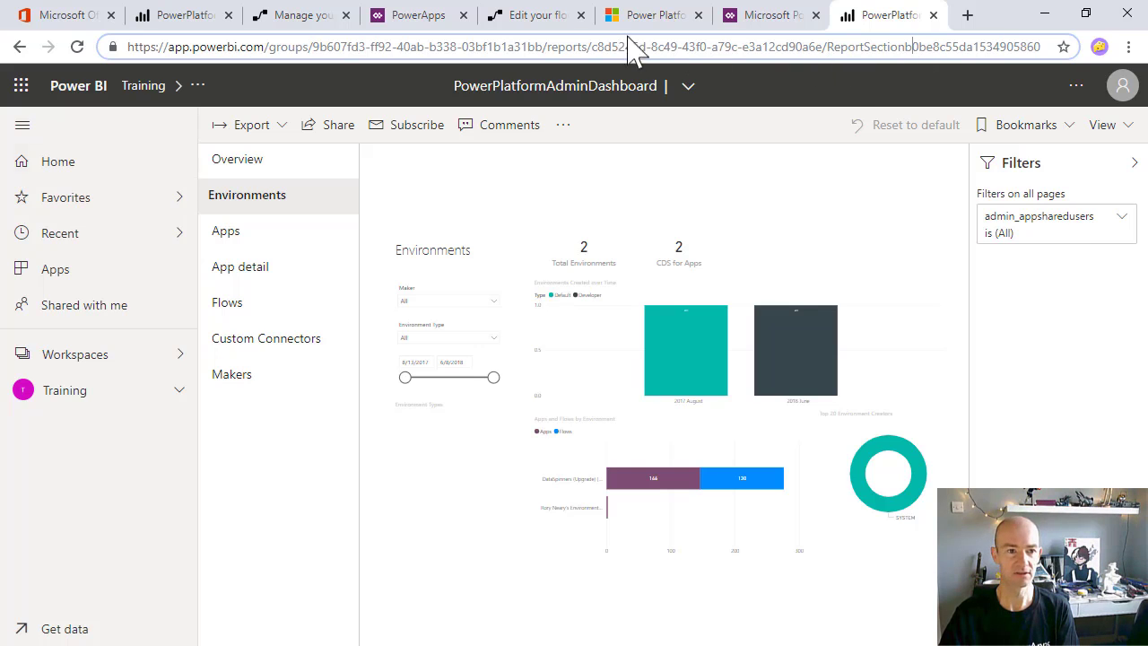
pyautogui.click(158, 19)
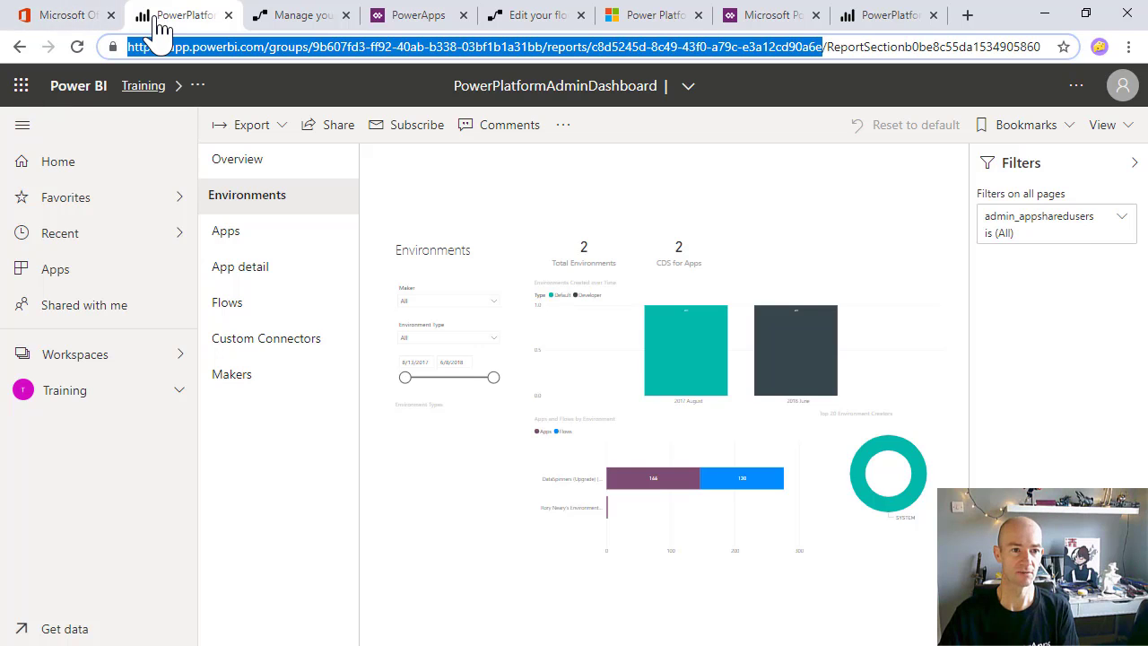
pyautogui.click(157, 387)
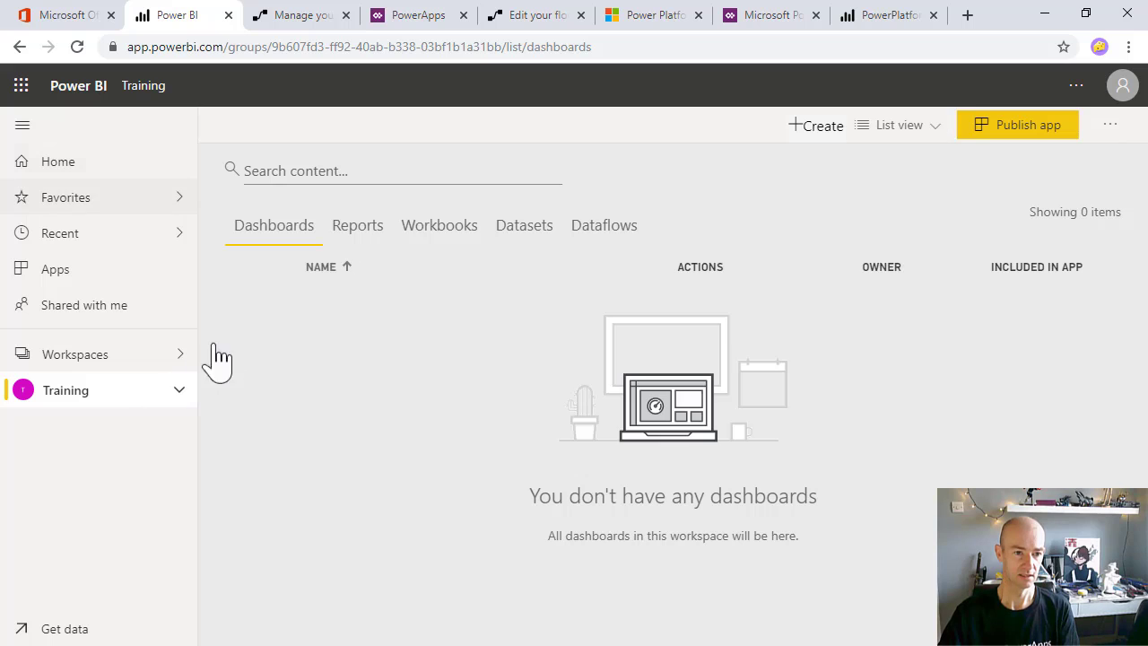
pyautogui.click(363, 230)
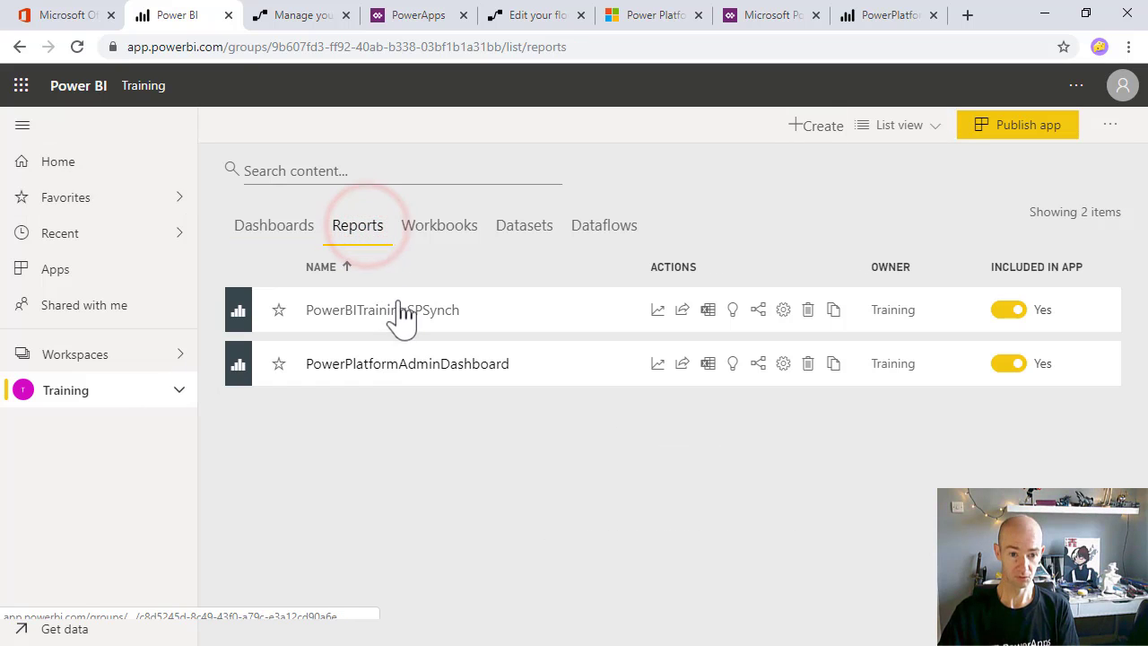
pyautogui.click(402, 310)
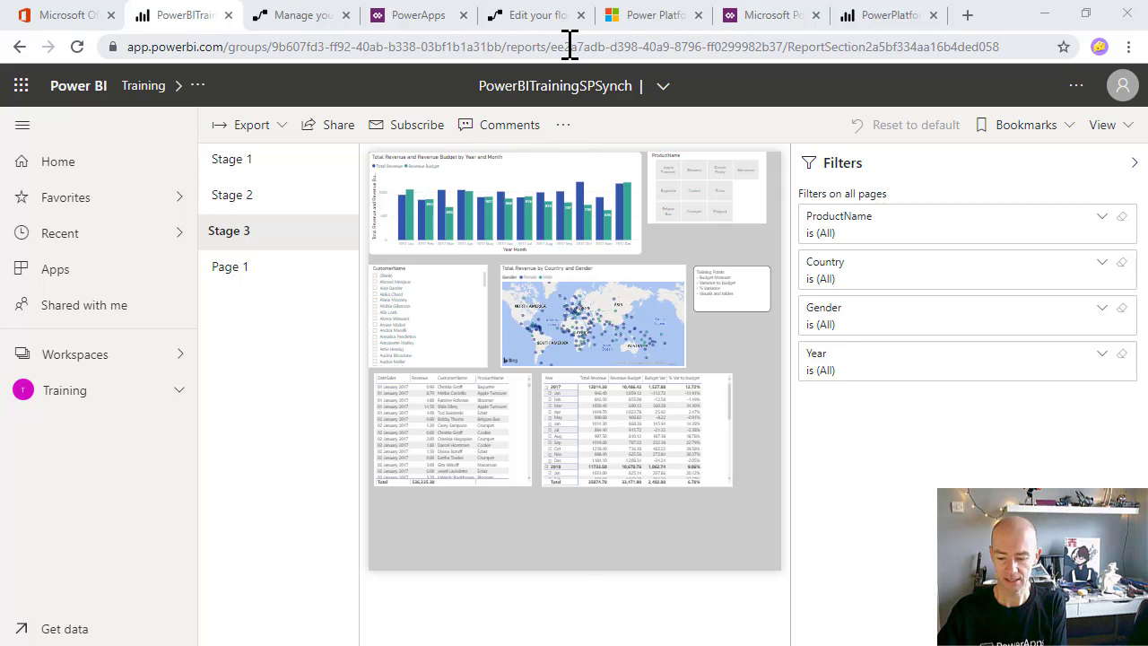
# Append ?$filter=dimDate/Year eq '2017' to the report page's URL and load the filtered report
pyautogui.click(1009, 45)
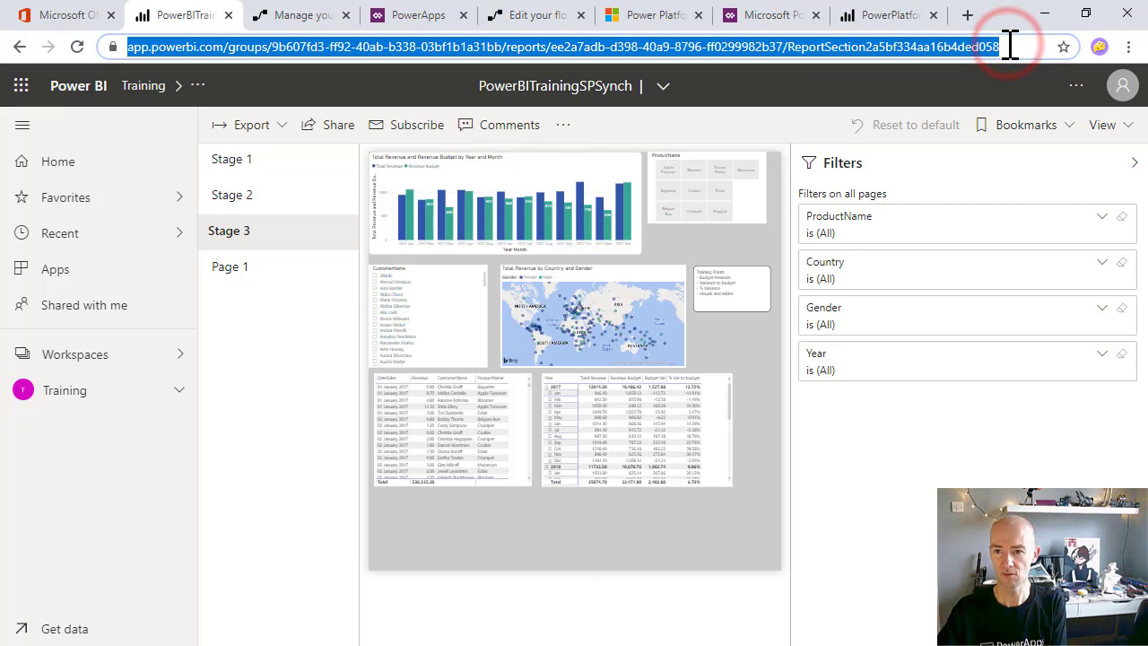
pyautogui.press('End')
pyautogui.write('?')
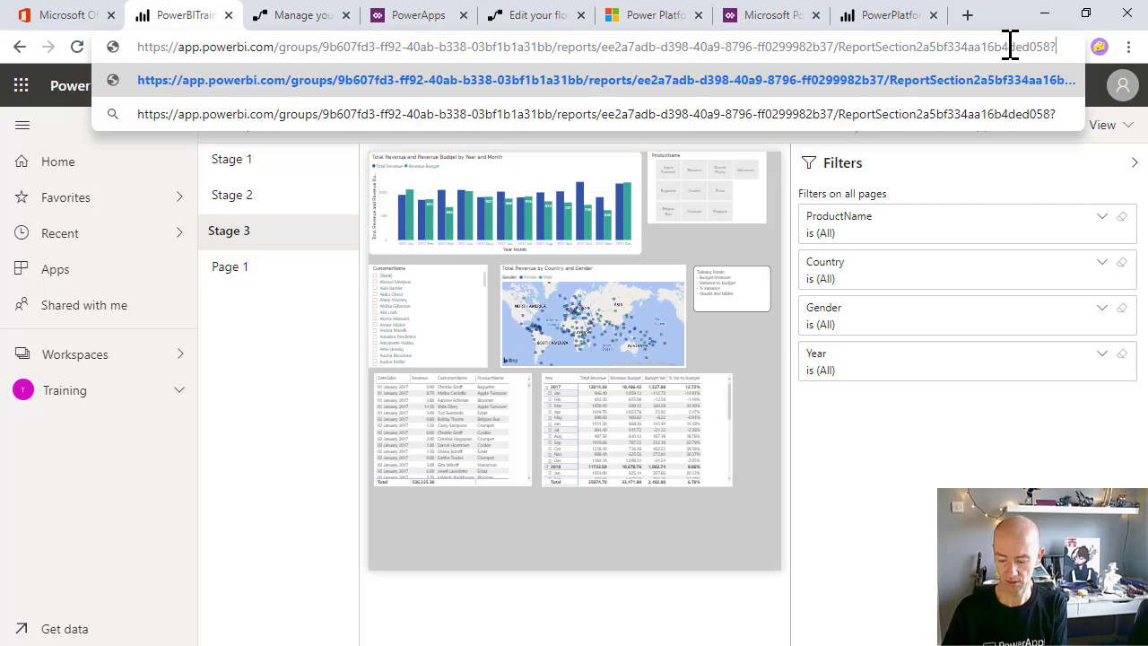
pyautogui.write("$filter=dimDate/Year eq '2017'")
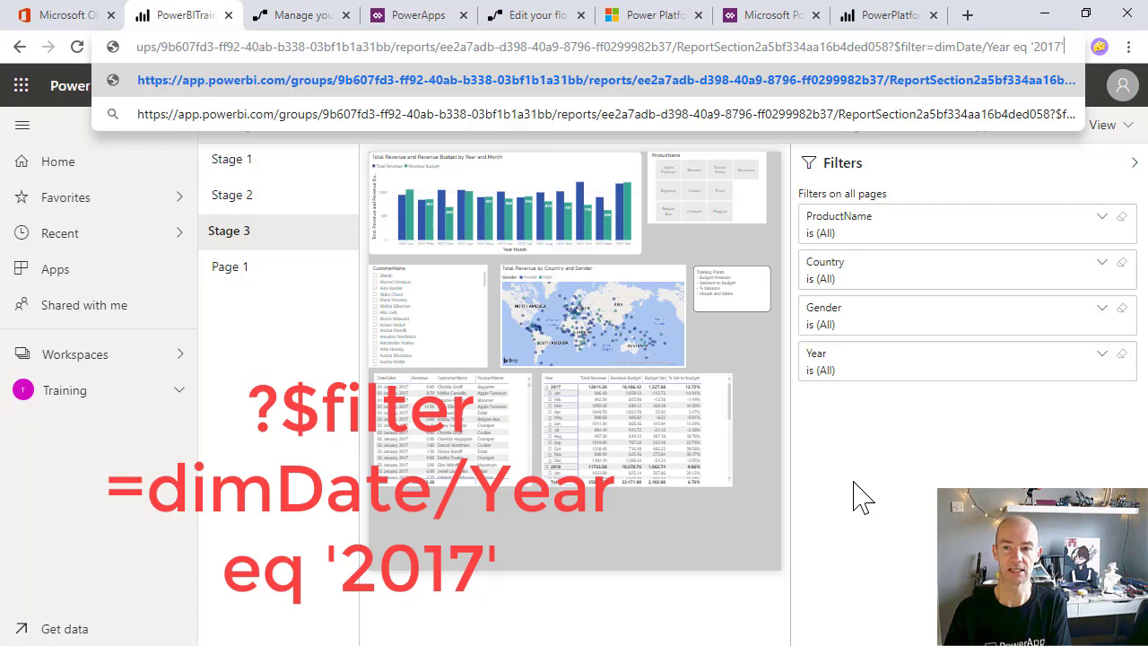
pyautogui.press('Return')
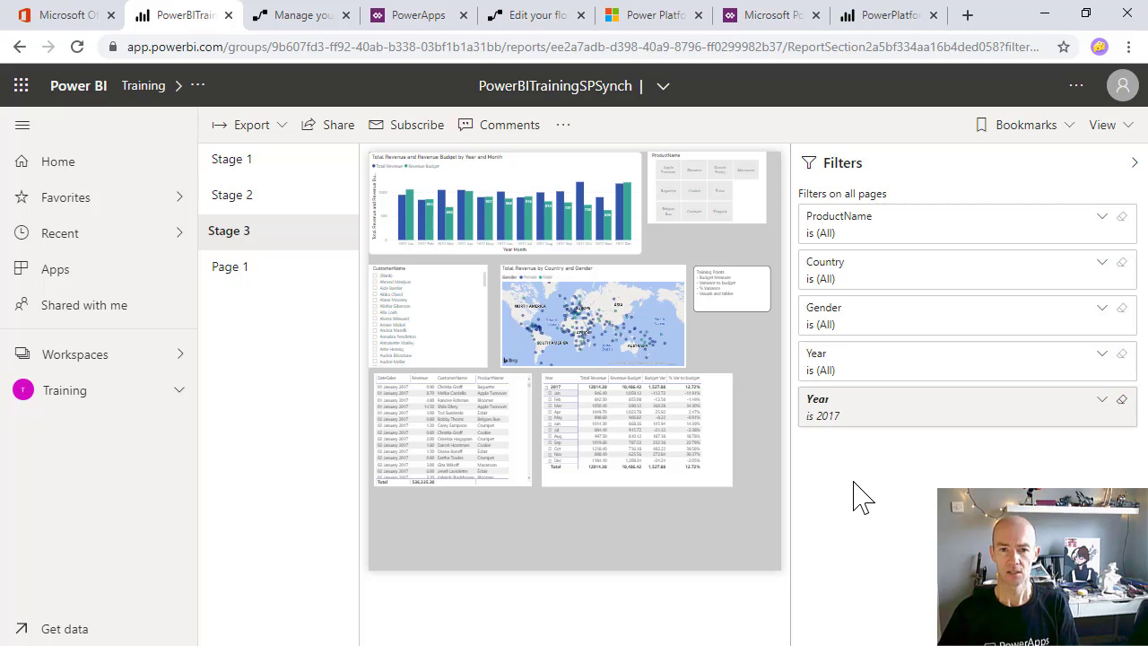
# Return to the PowerBI Portal solution in PowerApps and start a new entity with the display name PBIFilter
pyautogui.click(395, 18)
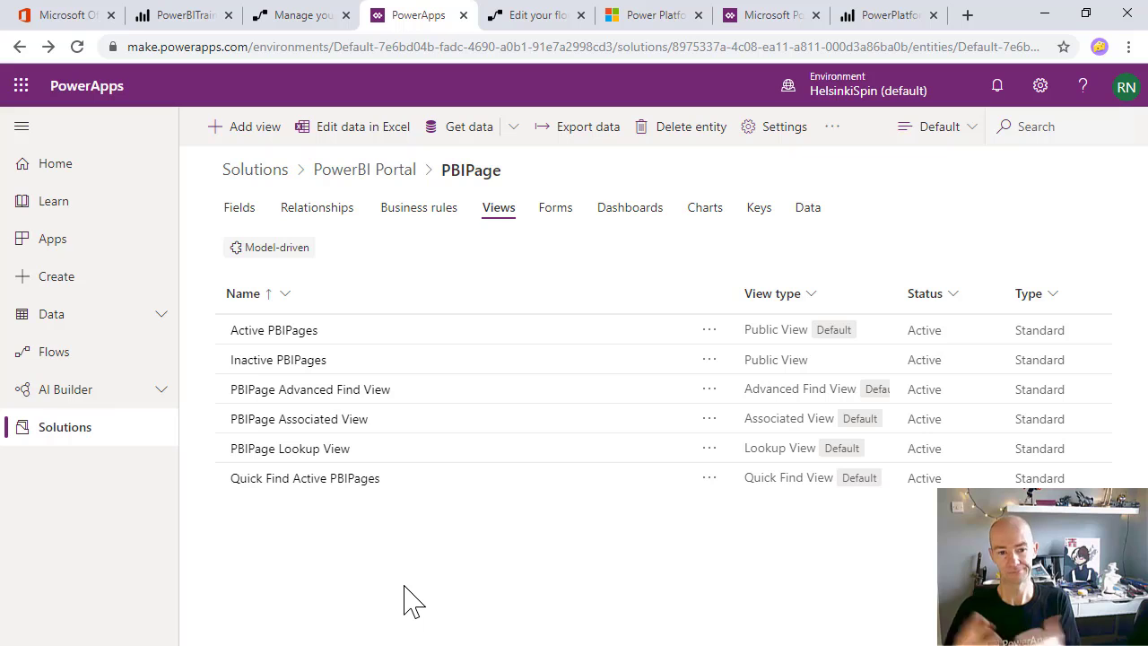
pyautogui.click(359, 174)
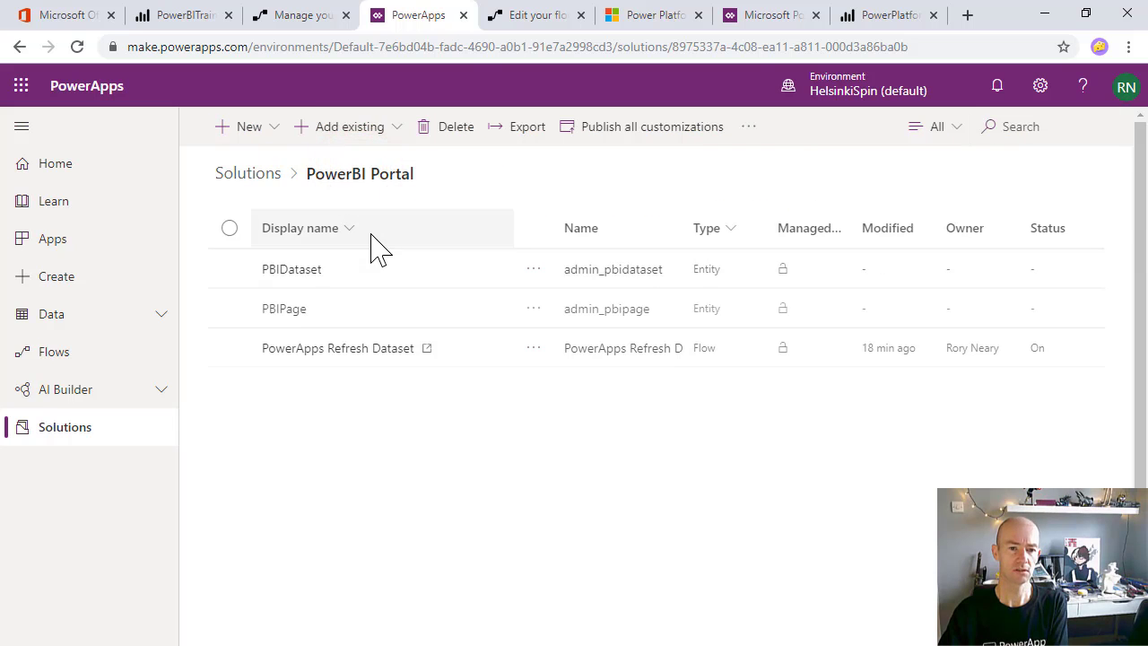
pyautogui.click(274, 127)
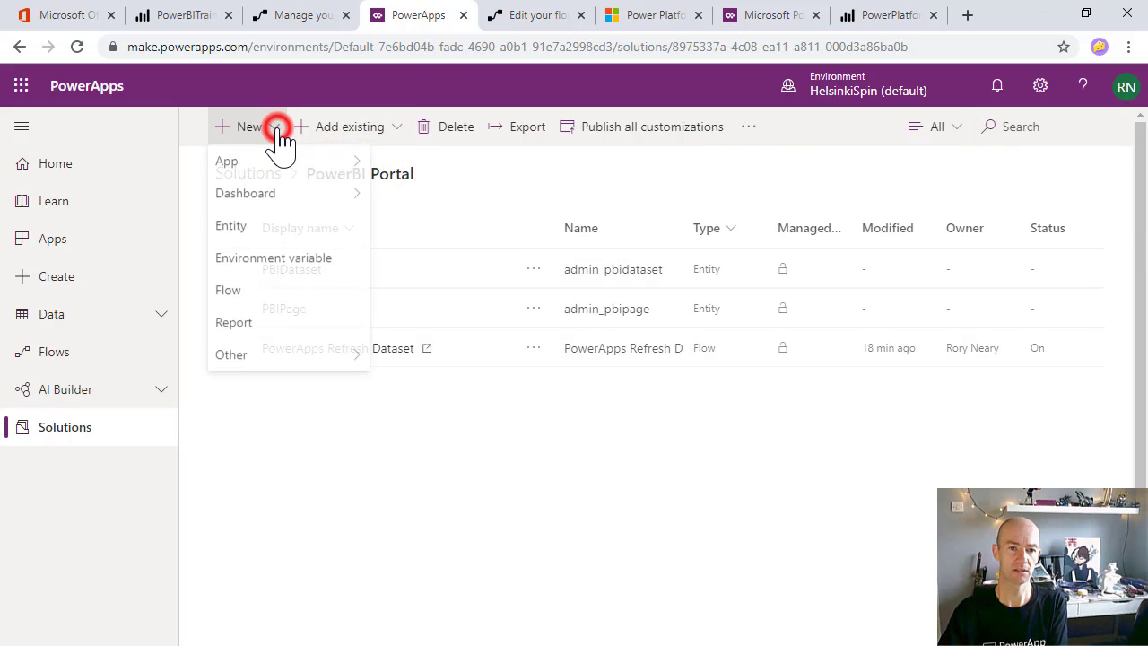
pyautogui.click(290, 235)
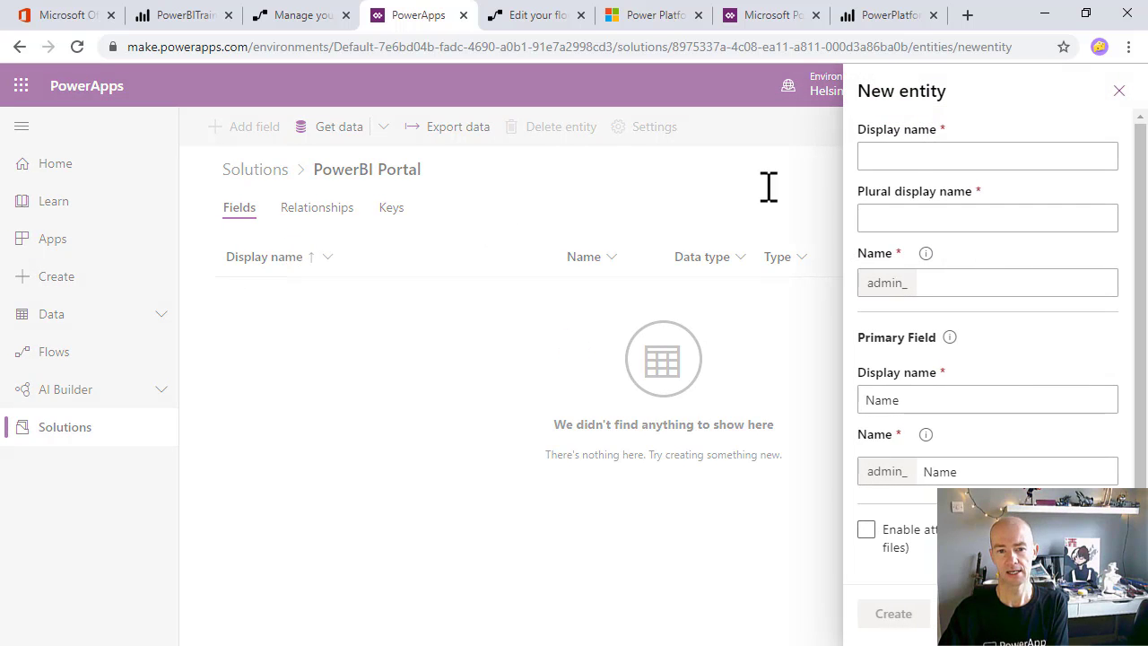
pyautogui.click(1053, 158)
pyautogui.write('PBI')
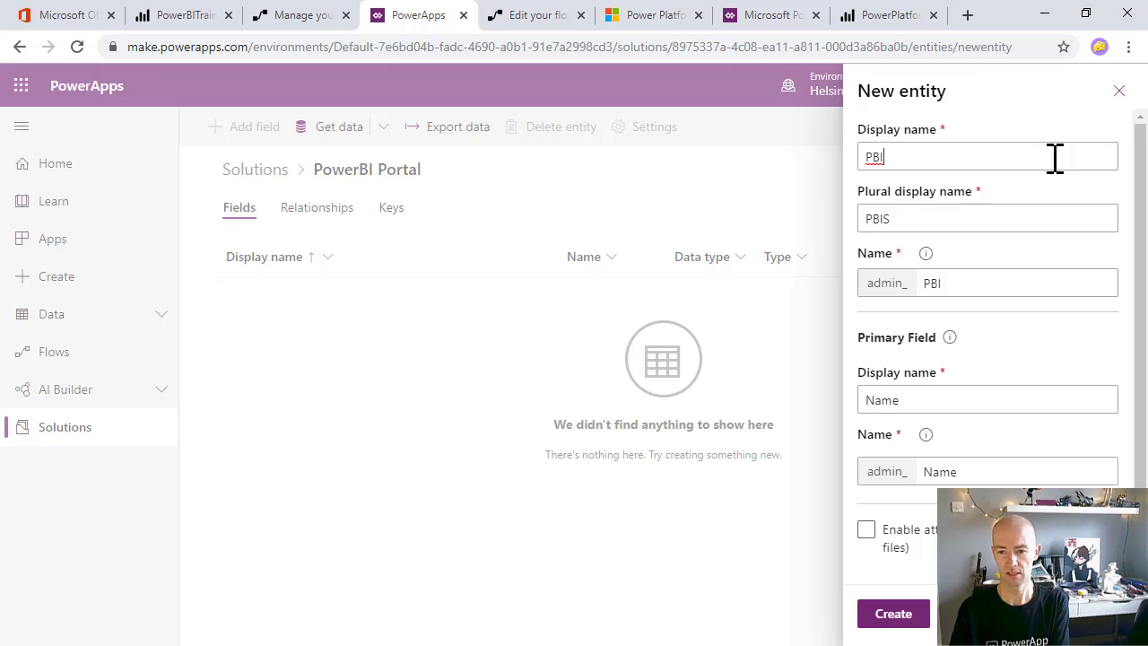
pyautogui.write('Filter')
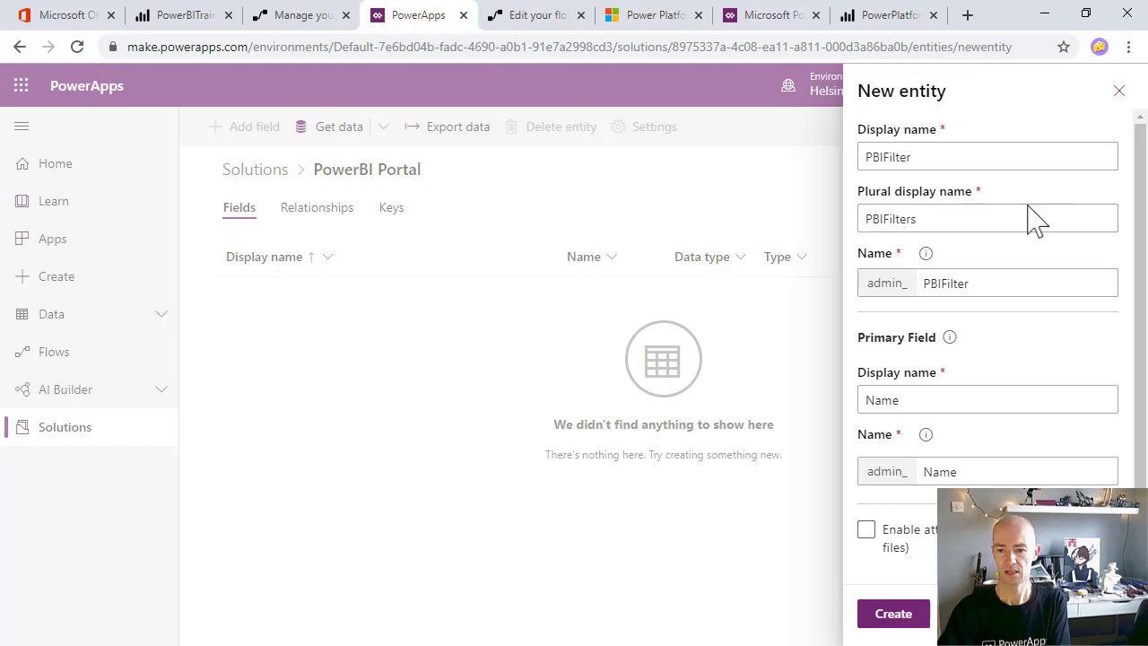
# Set the new entity's primary field display name to FilterName and create the entity
pyautogui.click(929, 396)
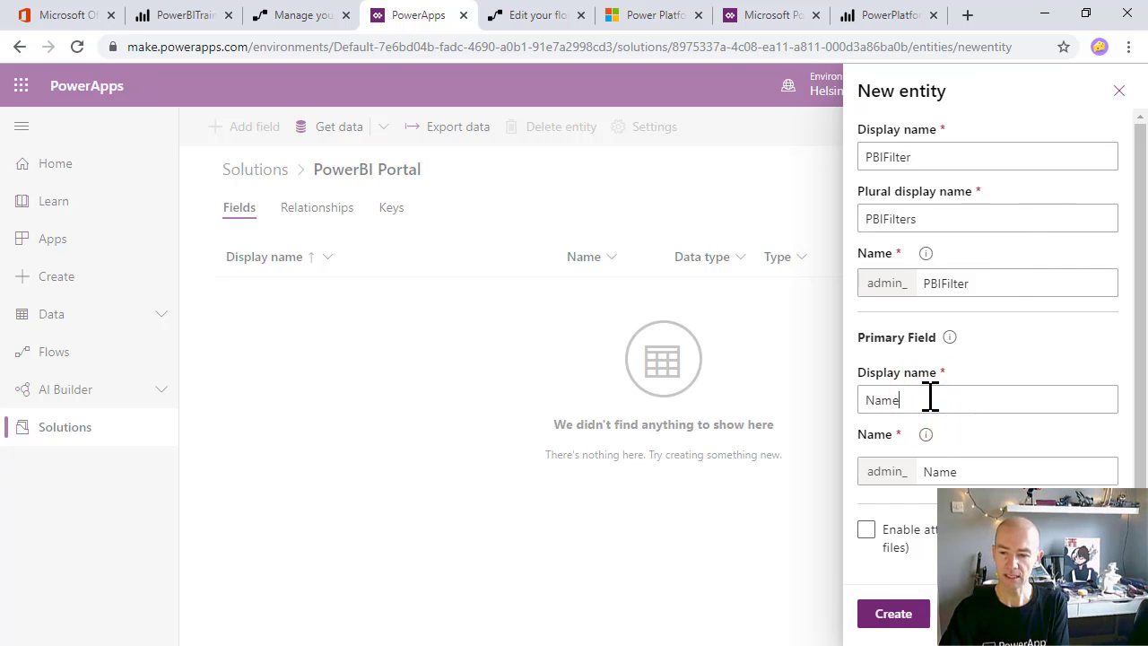
pyautogui.press('BackSpace')
pyautogui.press('BackSpace')
pyautogui.press('BackSpace')
pyautogui.press('BackSpace')
pyautogui.write('F')
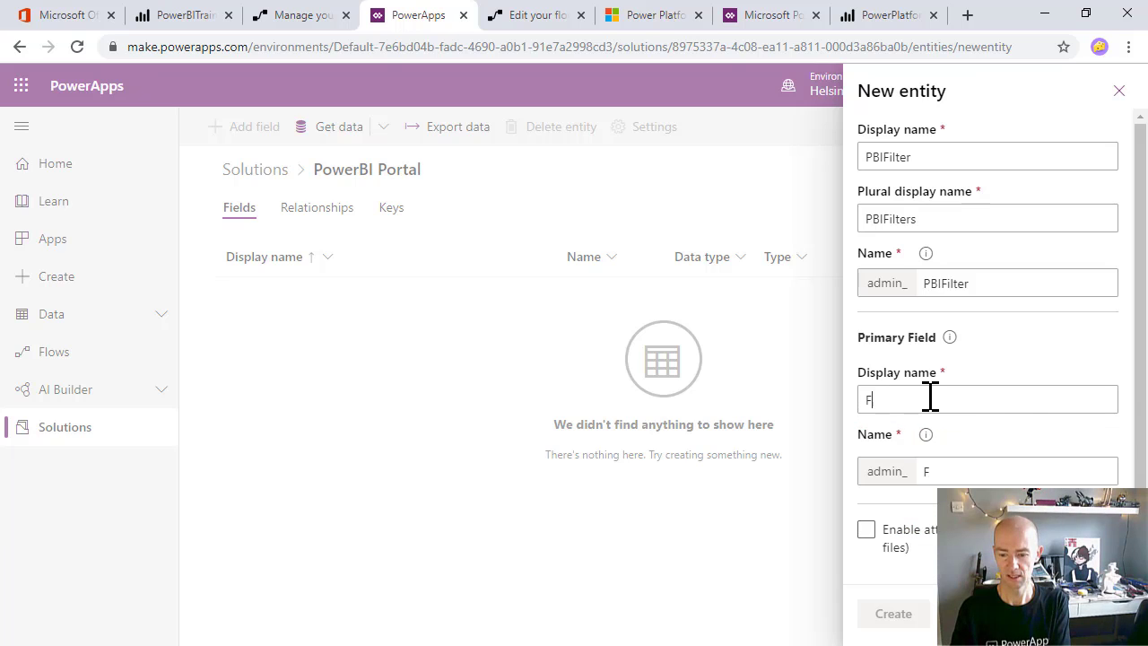
pyautogui.write('ilter')
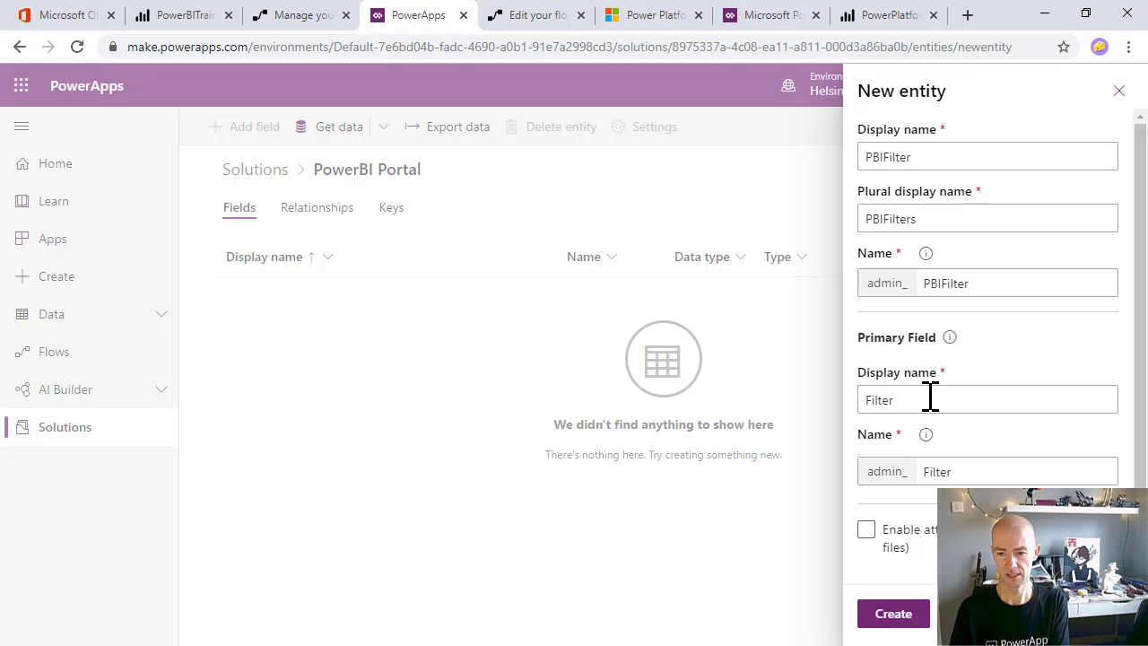
pyautogui.write('Name')
pyautogui.scroll(-1, 935, 404)
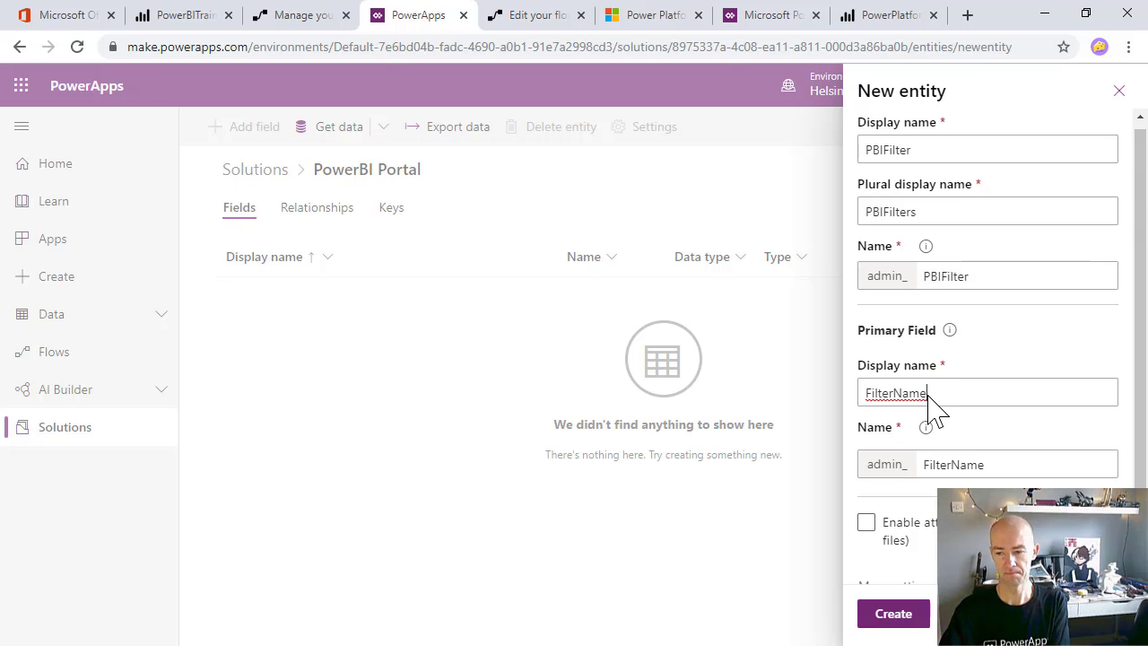
pyautogui.tripleClick(845, 595)
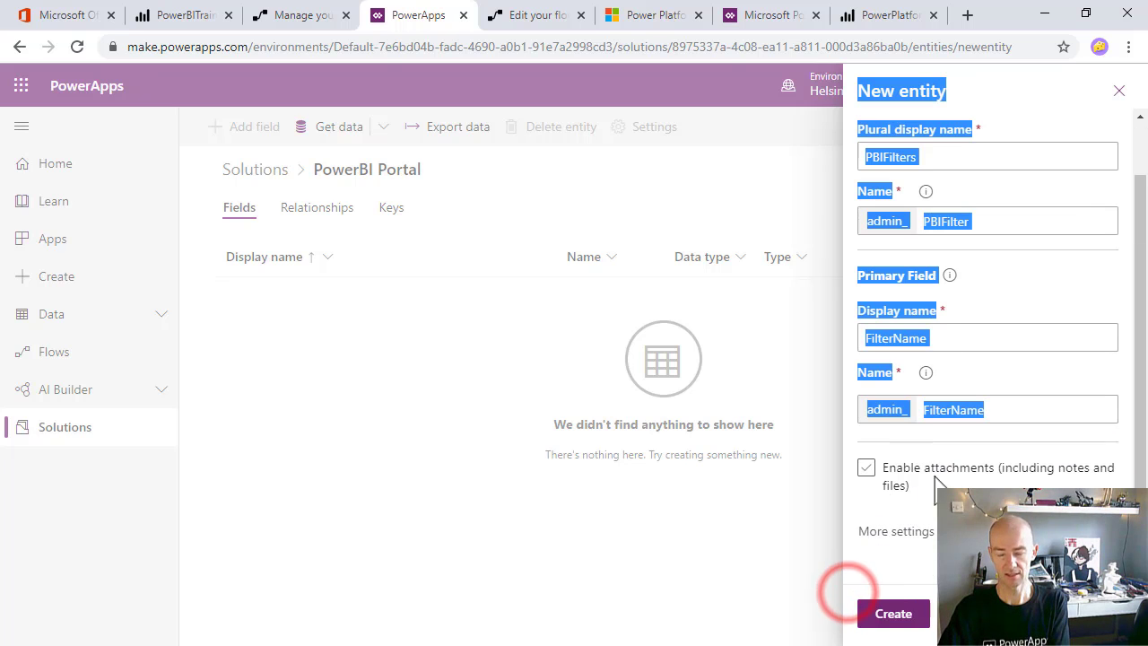
pyautogui.click(1014, 410)
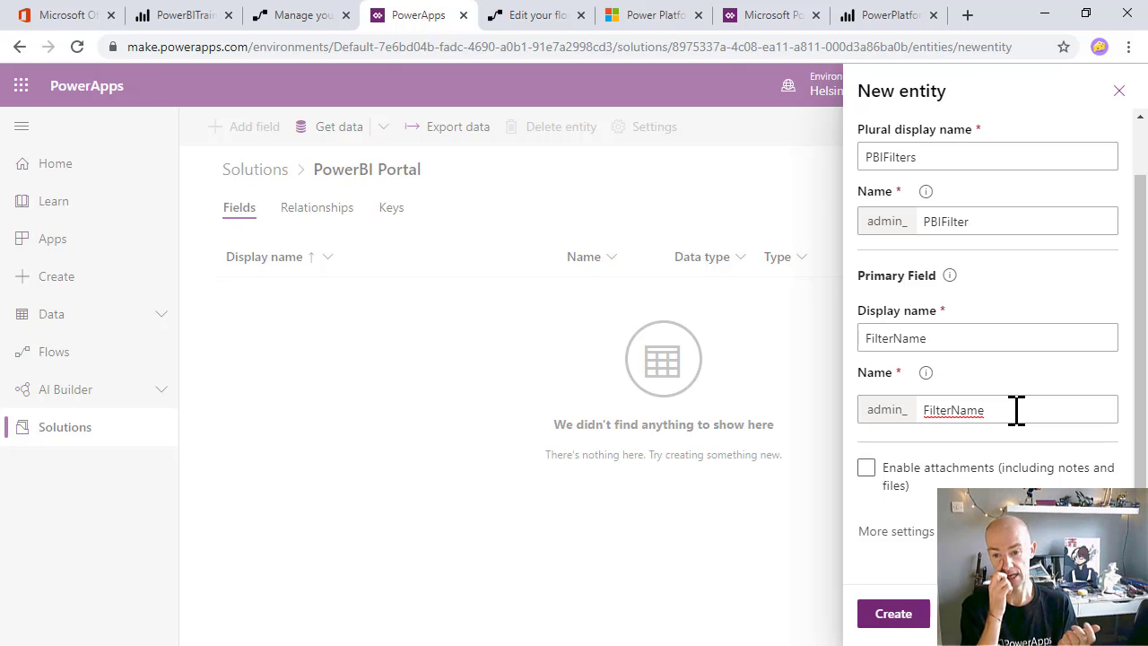
pyautogui.click(893, 613)
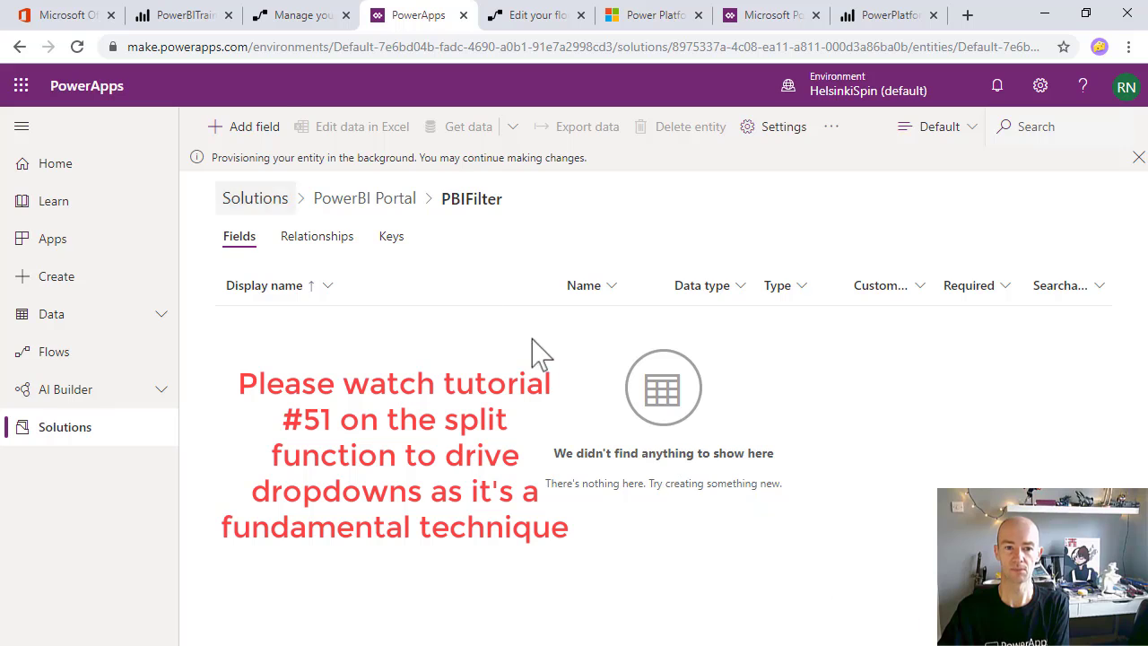
# Add a new text field to the PBIFilter entity with the display name FilterPipedOptions
pyautogui.click(247, 129)
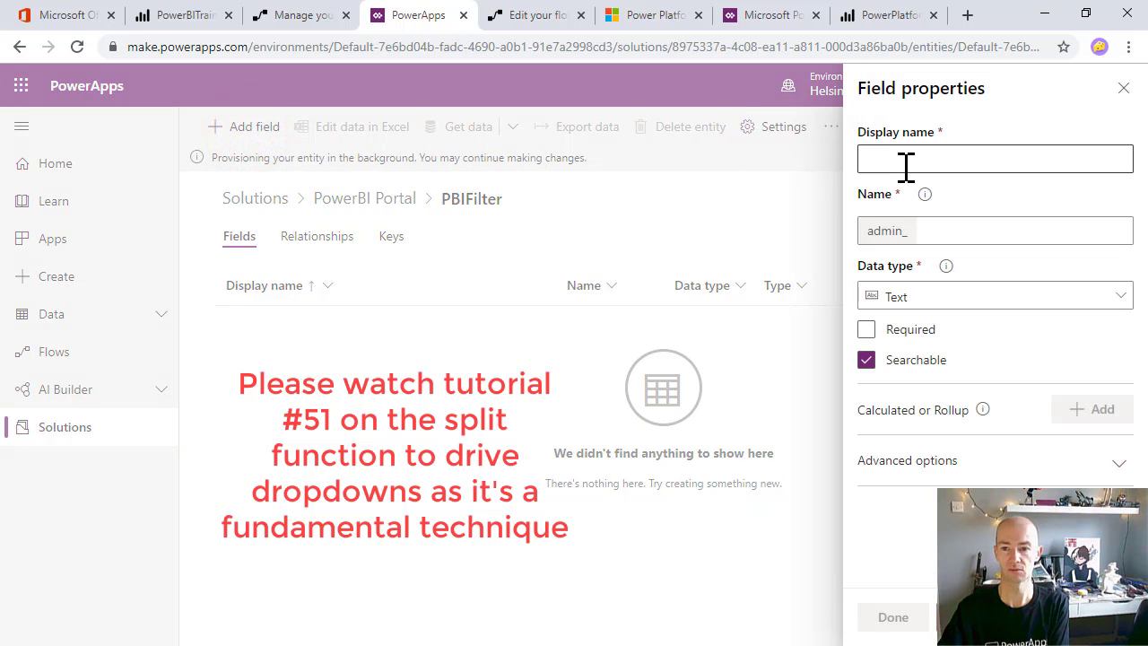
pyautogui.click(903, 165)
pyautogui.write('Pi')
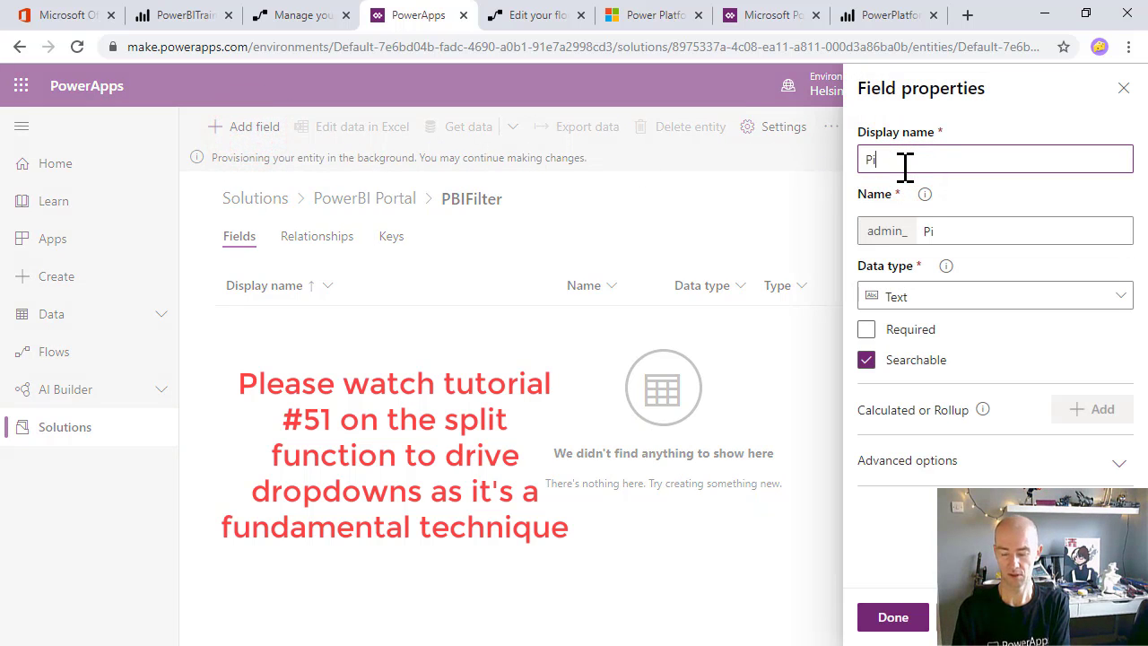
pyautogui.write('pedOption')
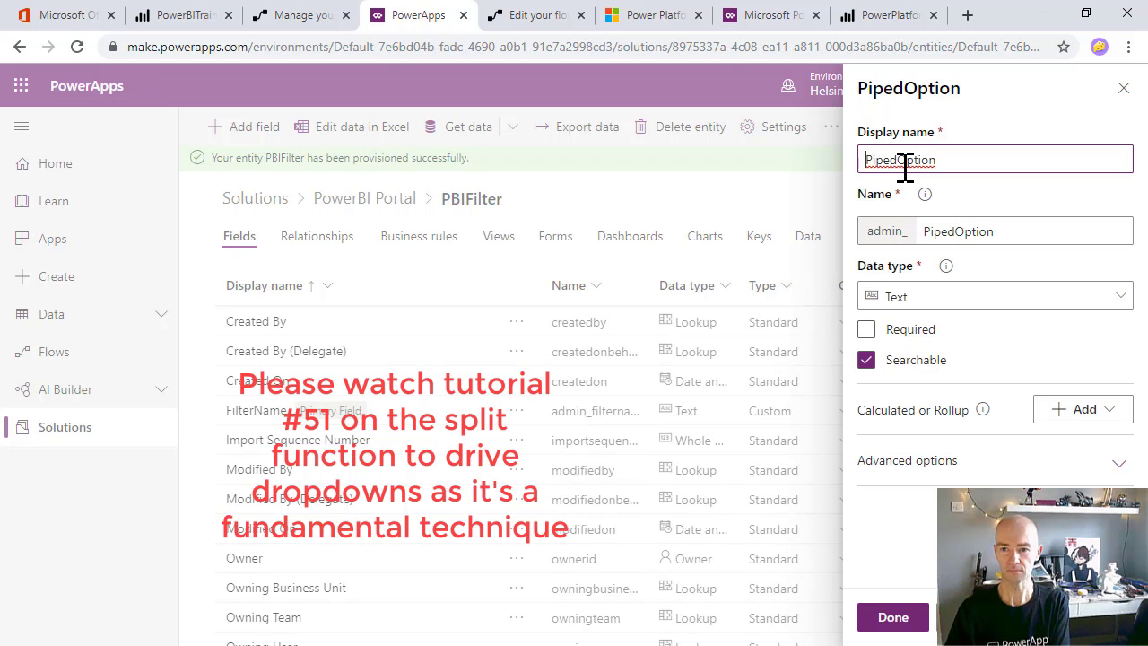
pyautogui.write('Filters')
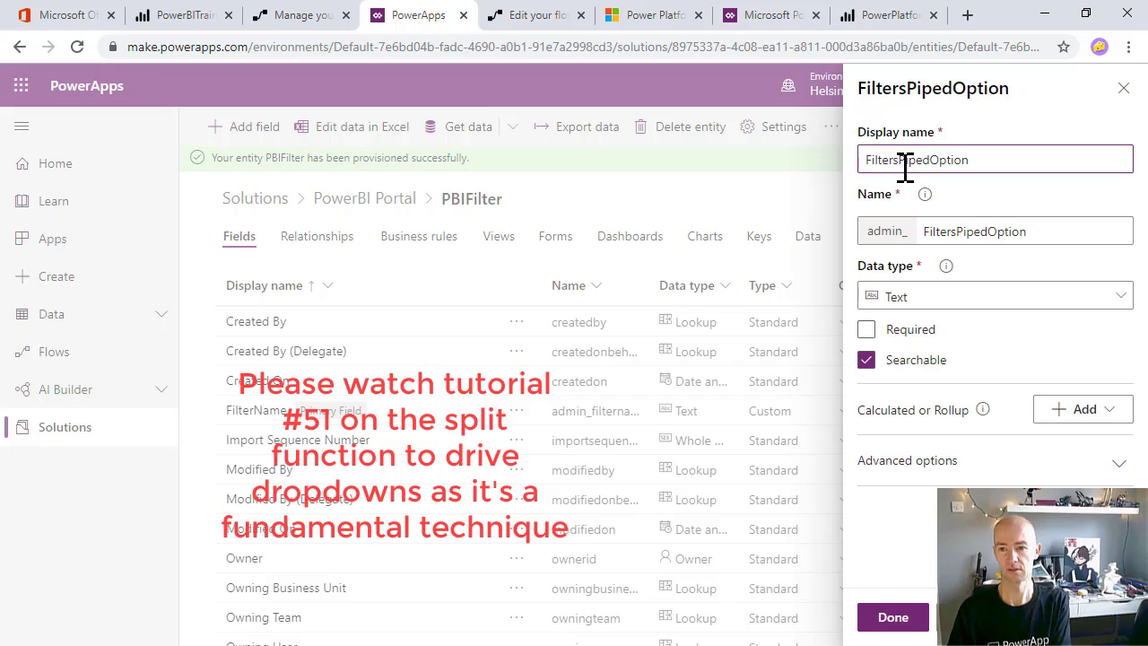
pyautogui.press('BackSpace')
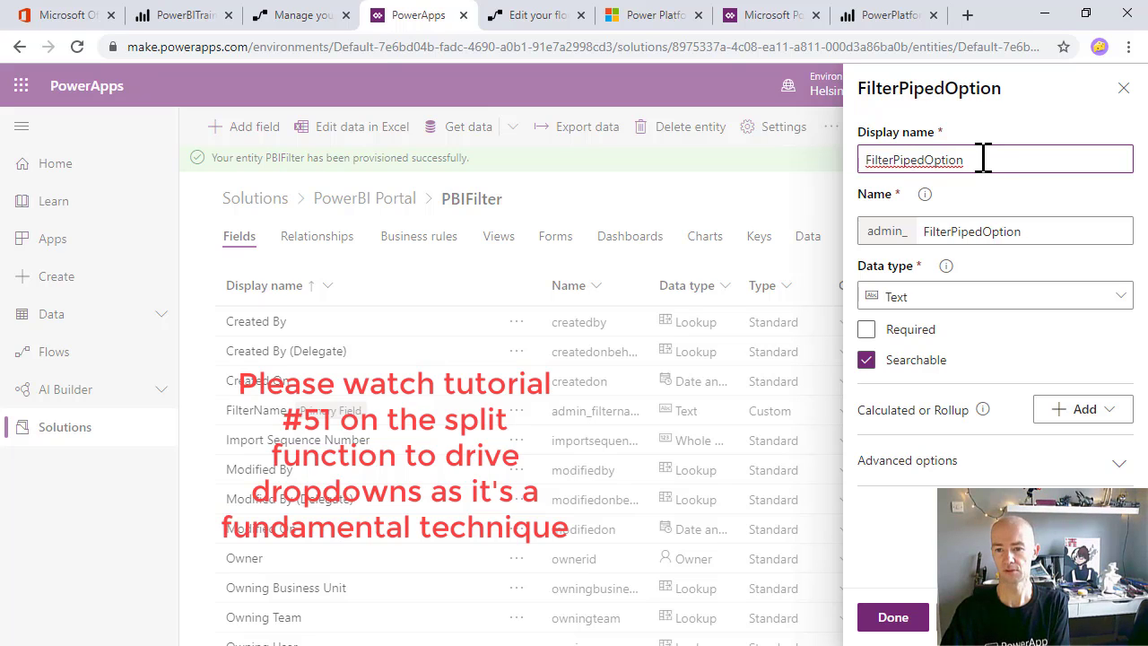
pyautogui.click(983, 159)
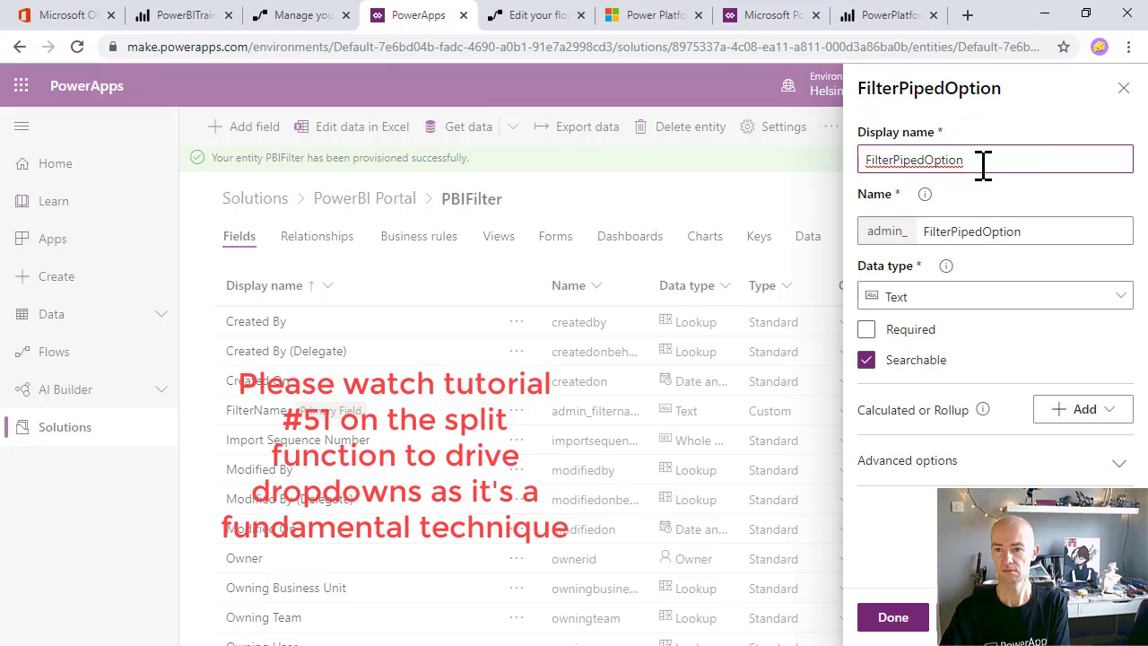
pyautogui.write('s')
pyautogui.click(965, 334)
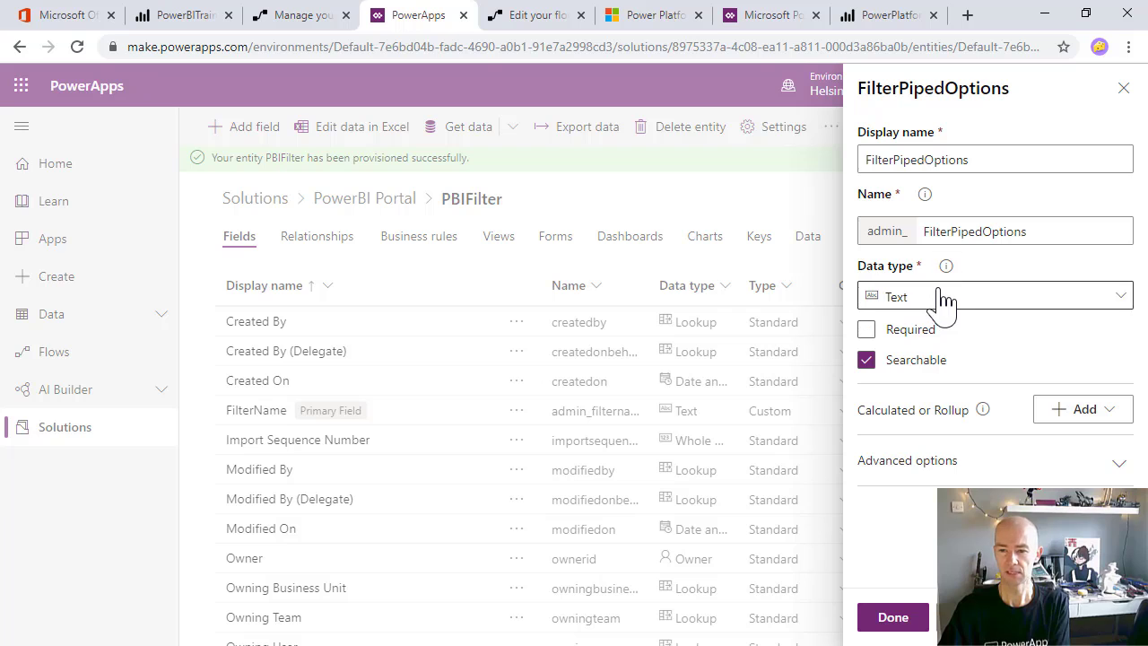
# Set the new field's max length to 300 in its advanced options and confirm the field
pyautogui.click(1076, 460)
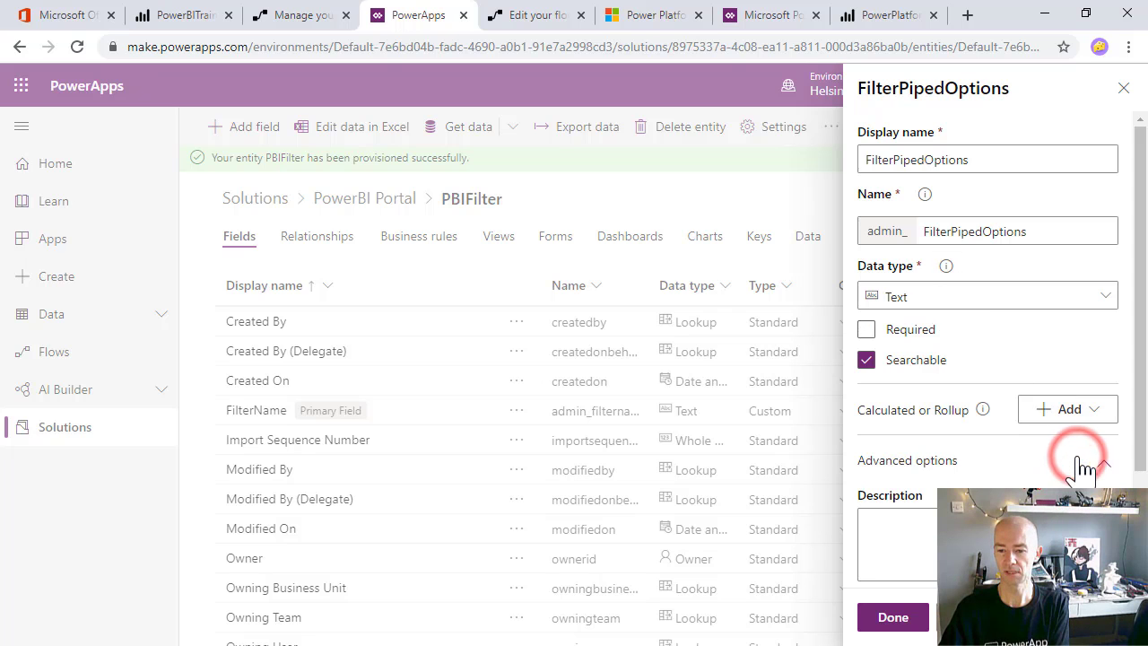
pyautogui.scroll(-2, 1040, 466)
pyautogui.doubleClick(913, 485)
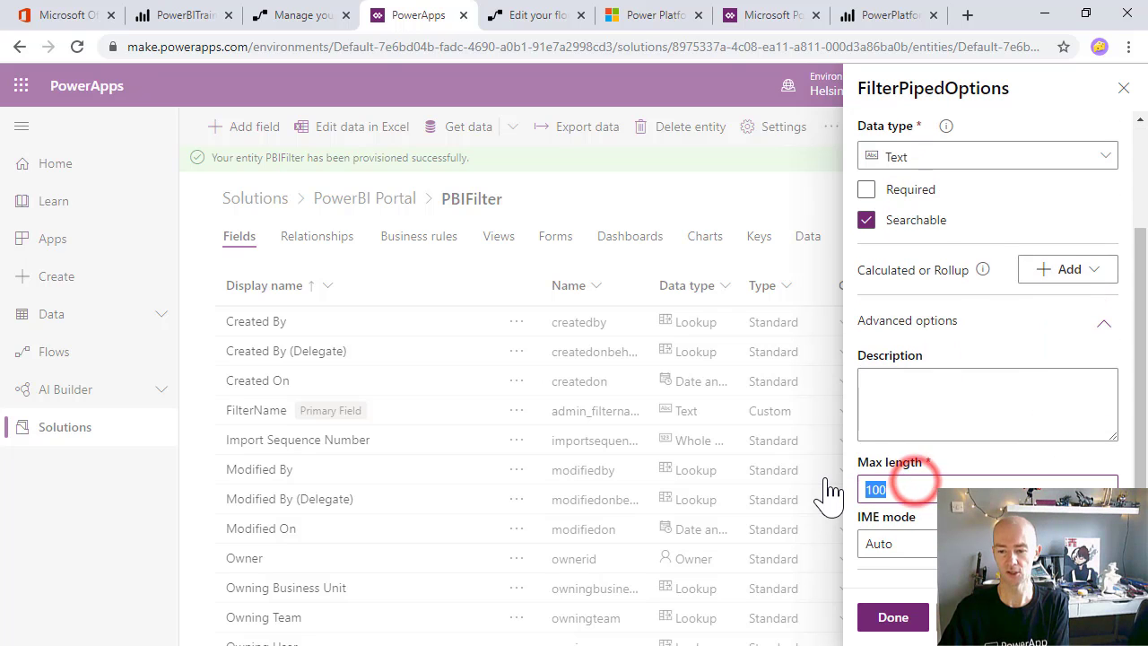
pyautogui.write('300')
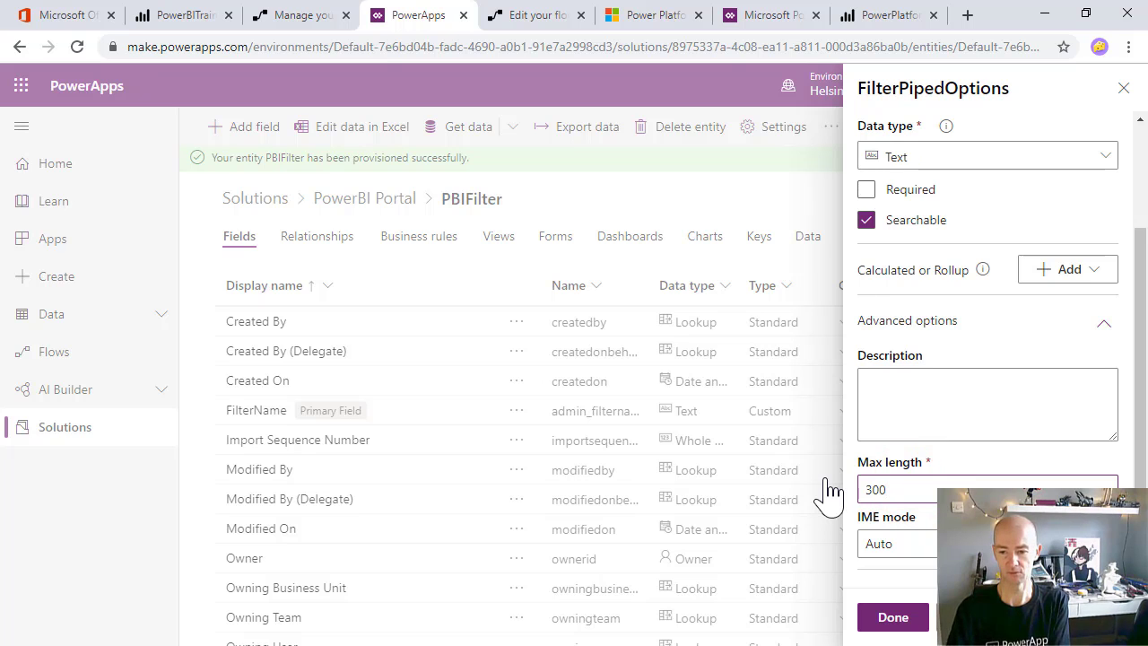
pyautogui.click(893, 617)
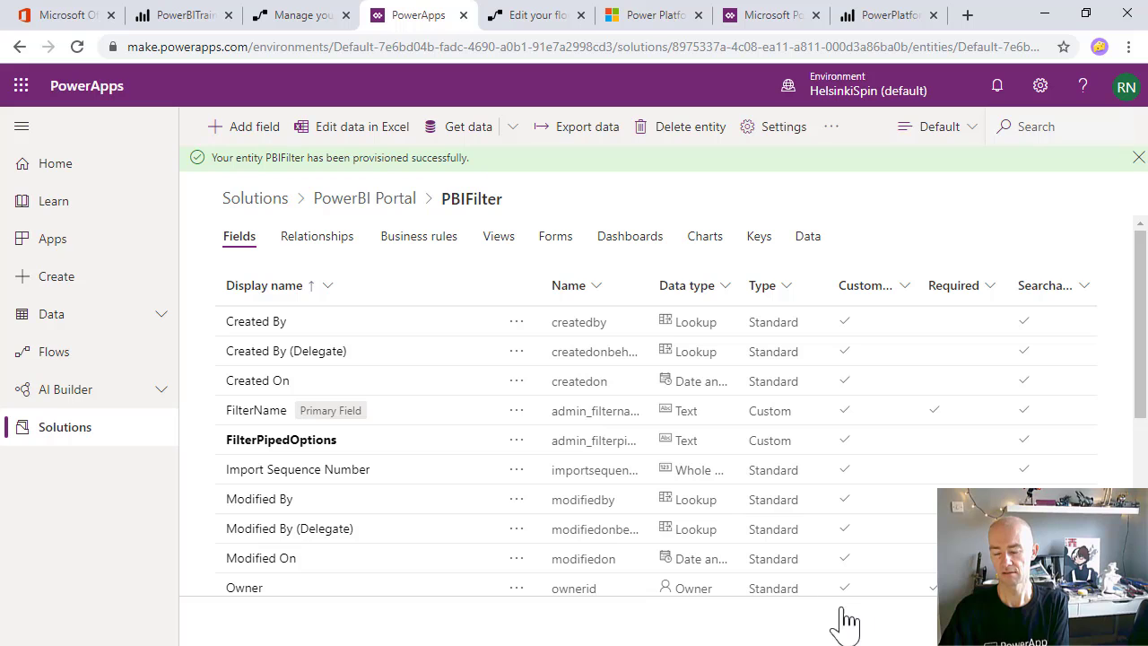
# Reopen the FilterPipedOptions field, raise its max length to 1000 and save the PBIFilter entity
pyautogui.click(305, 441)
pyautogui.click(308, 439)
pyautogui.moveTo(323, 443); pyautogui.dragTo(269, 453)
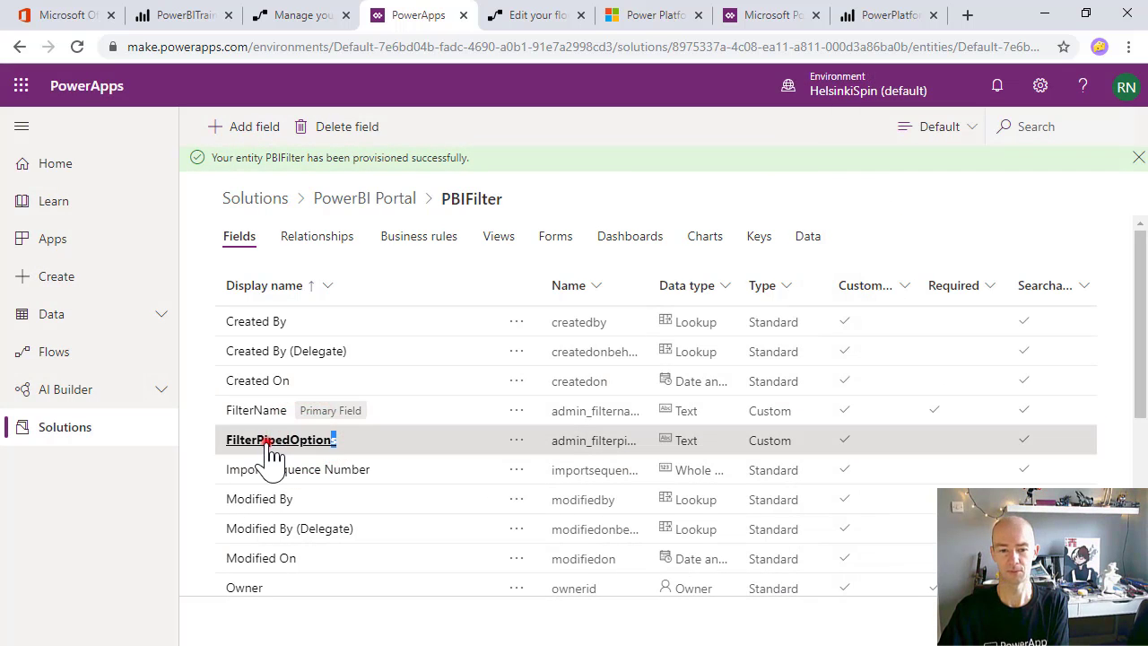
pyautogui.click(269, 453)
pyautogui.click(1119, 465)
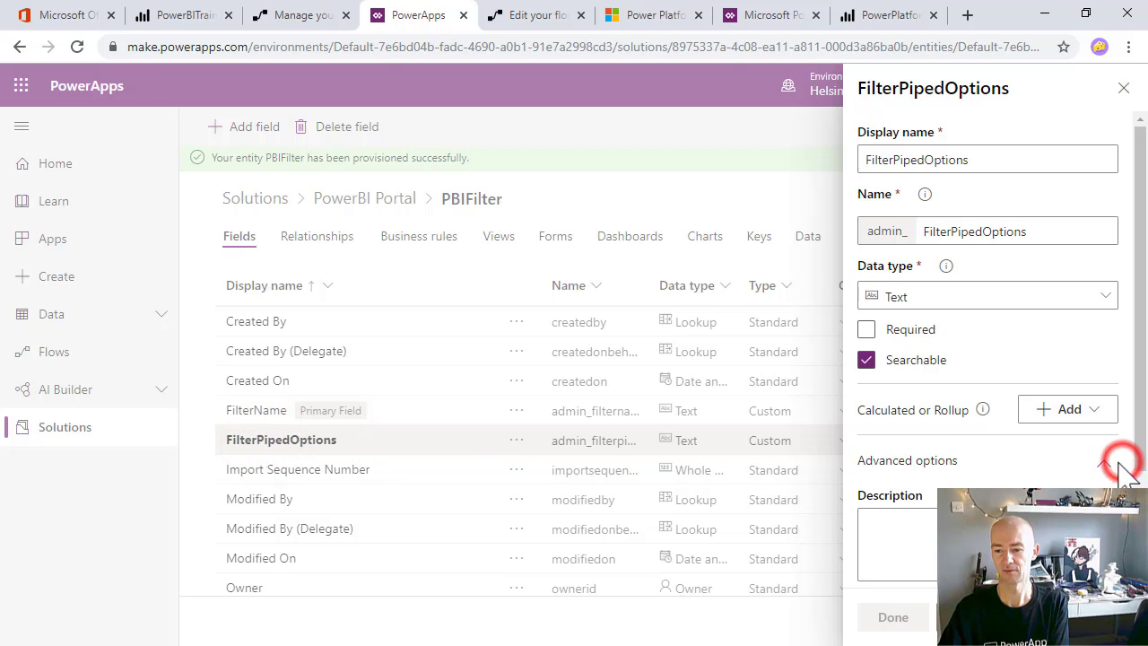
pyautogui.scroll(-2, 1125, 453)
pyautogui.doubleClick(909, 487)
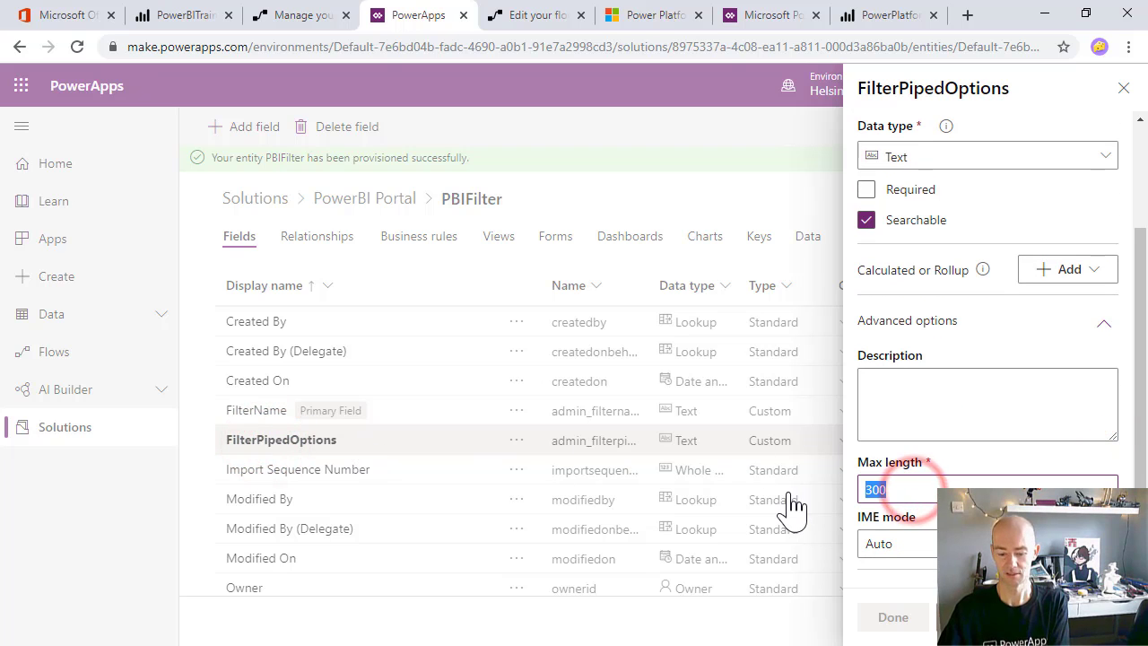
pyautogui.write('1000')
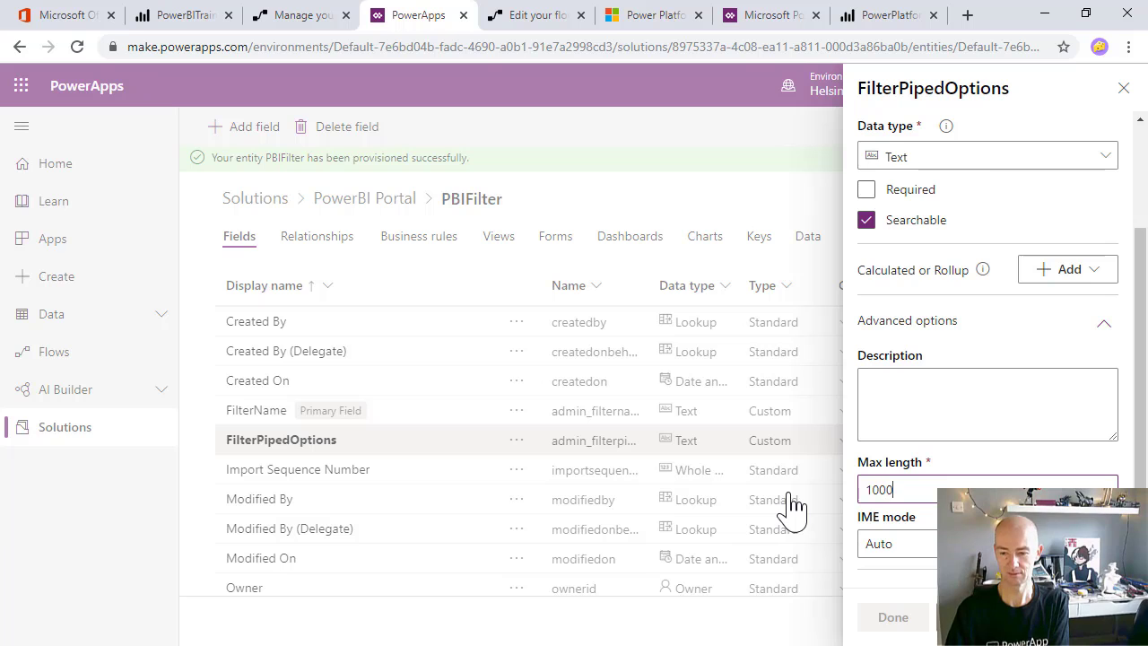
pyautogui.click(886, 618)
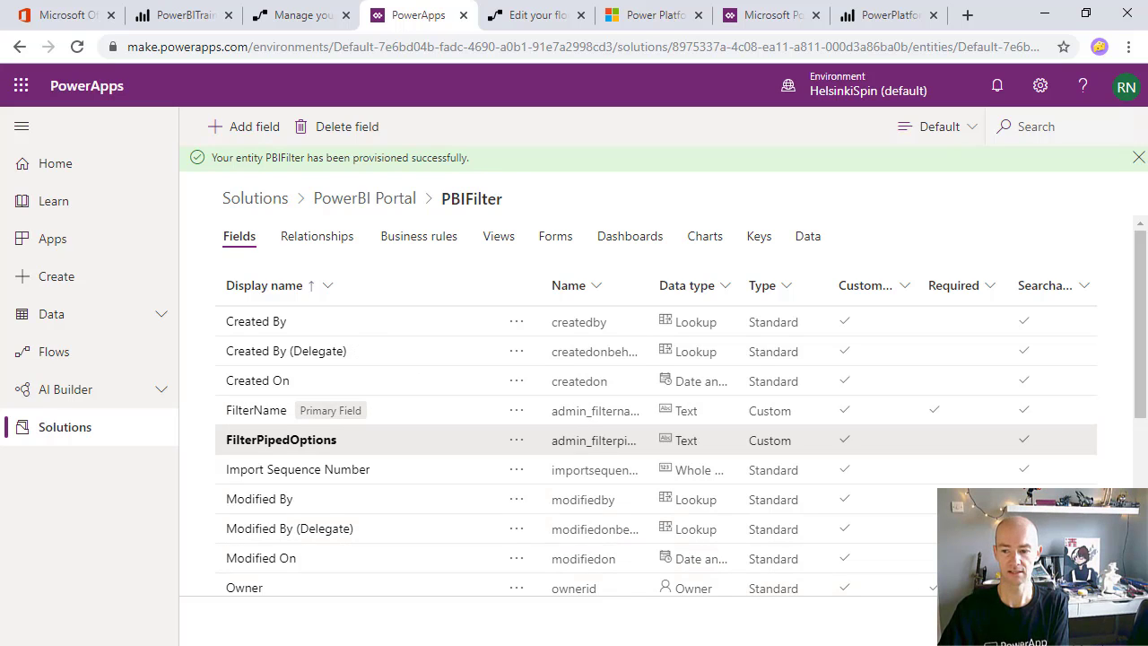
pyautogui.click(1076, 620)
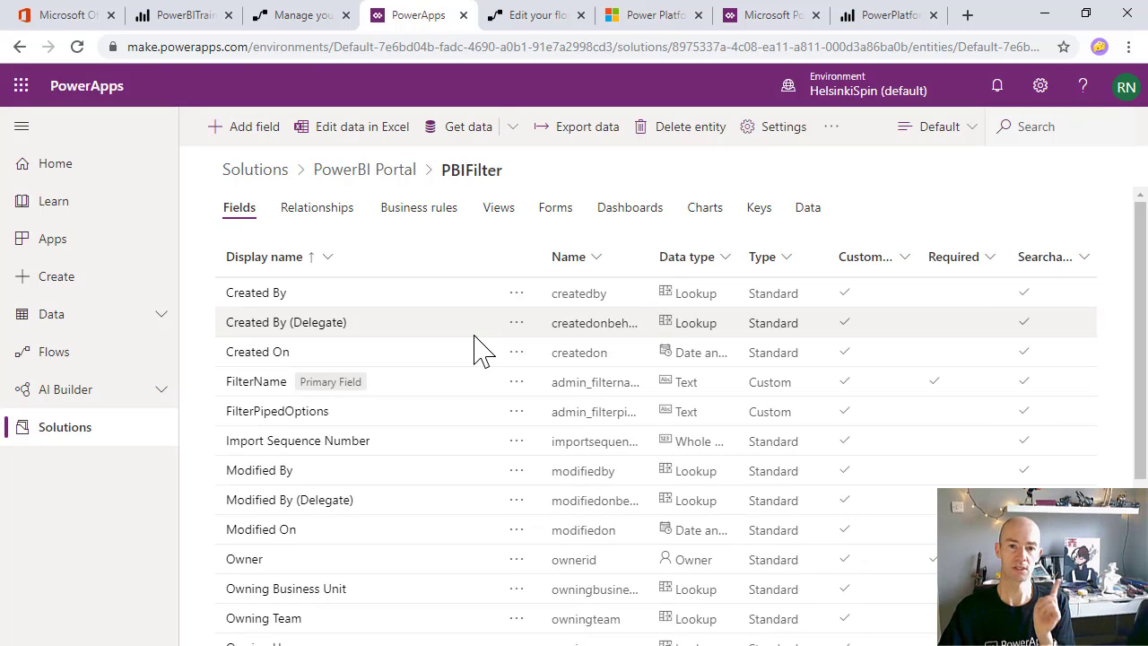
# Return to the PowerBI Portal solution and open the relationships of the PBIFilter entity
pyautogui.click(345, 170)
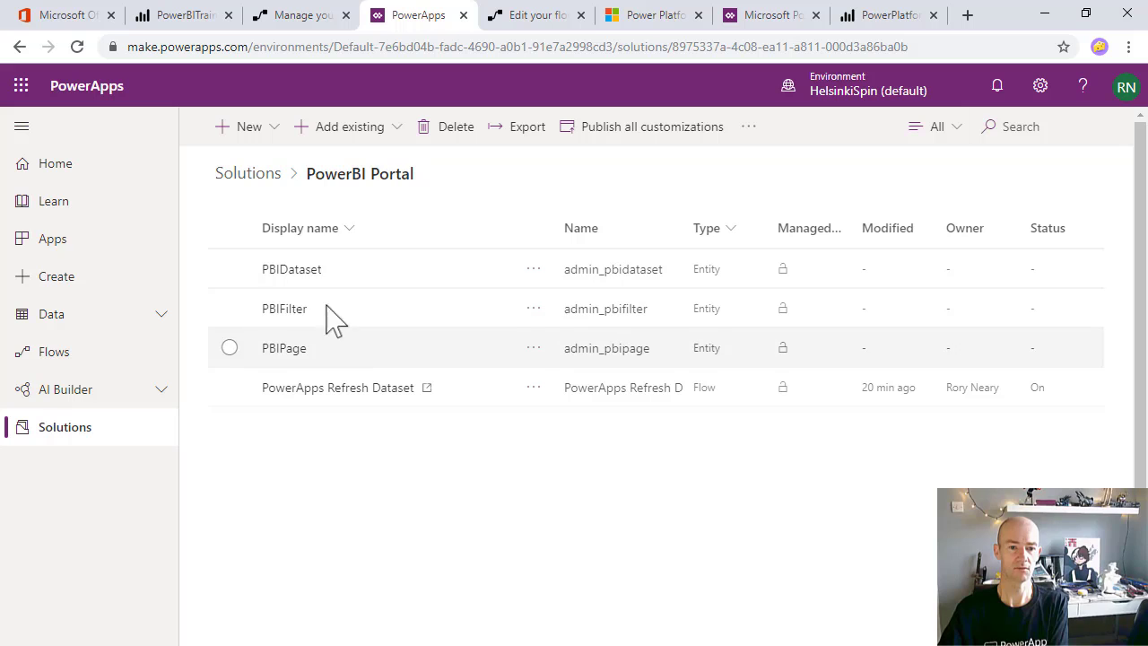
pyautogui.click(283, 309)
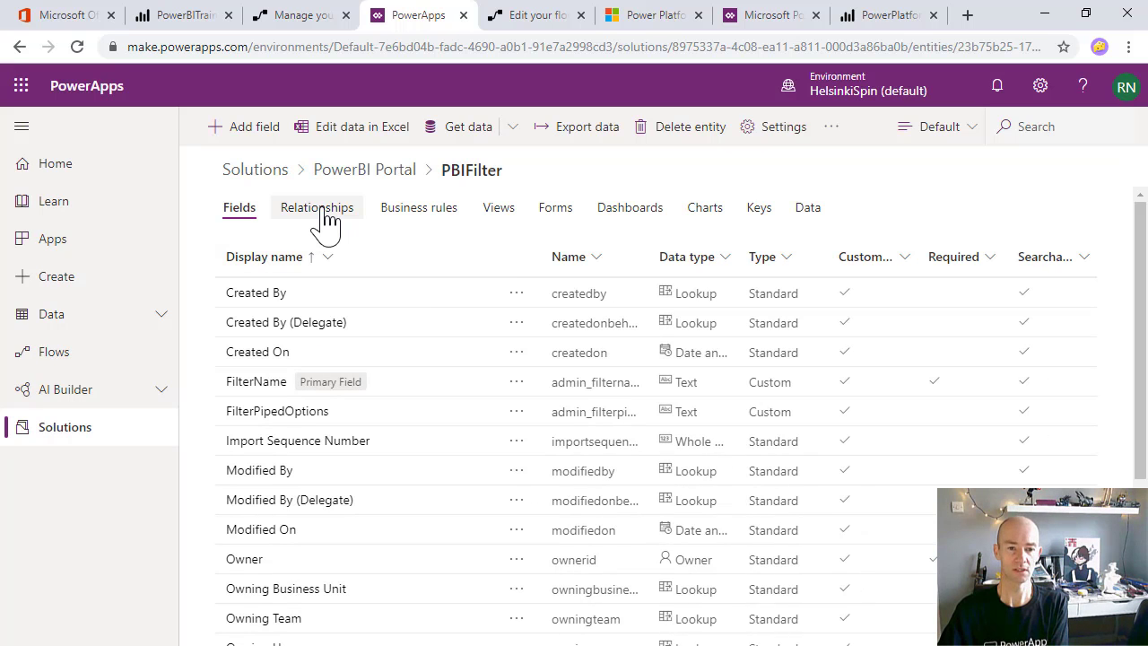
pyautogui.click(325, 218)
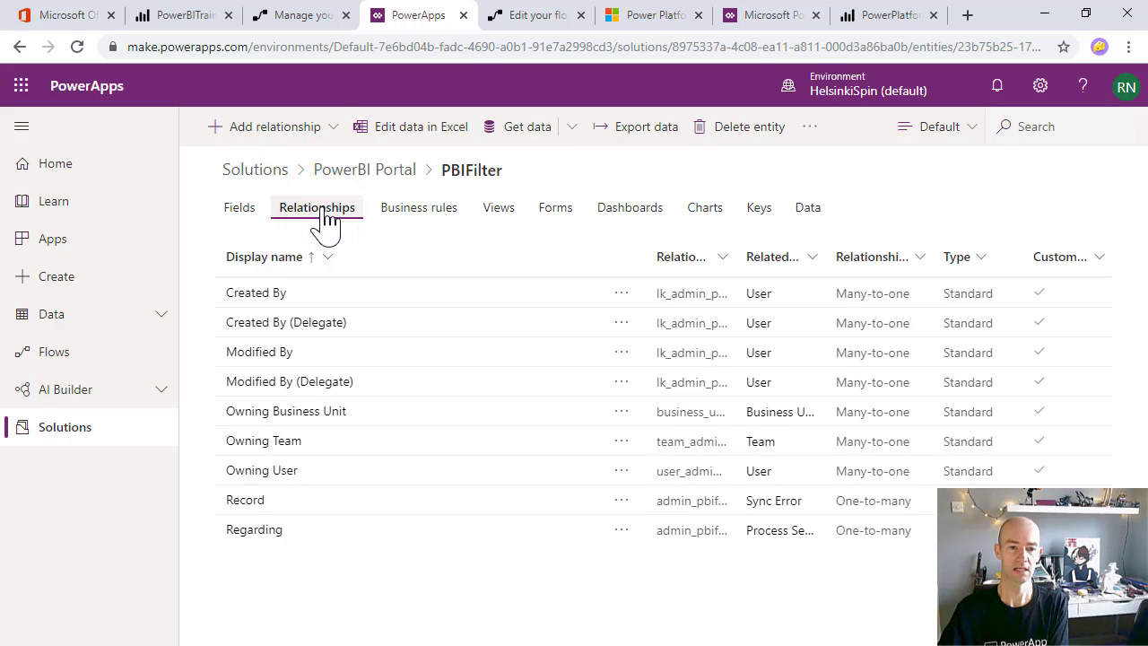
# Add a many-to-one relationship from PBIFilter to the PBIDataset entity and save the entity
pyautogui.click(330, 127)
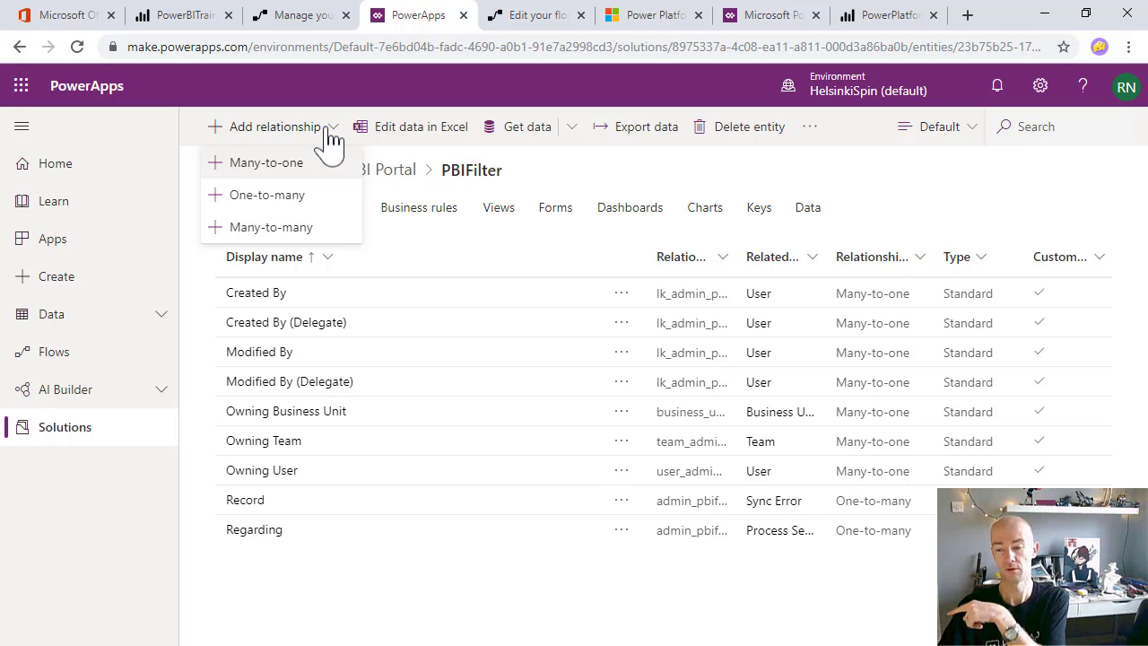
pyautogui.click(296, 163)
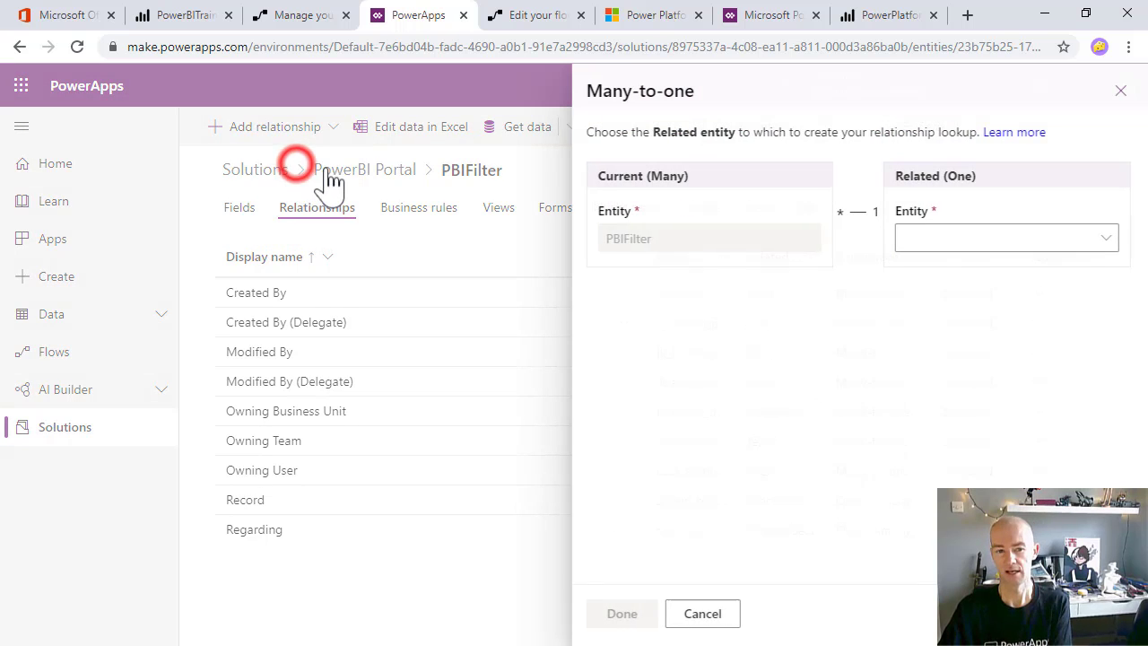
pyautogui.click(969, 238)
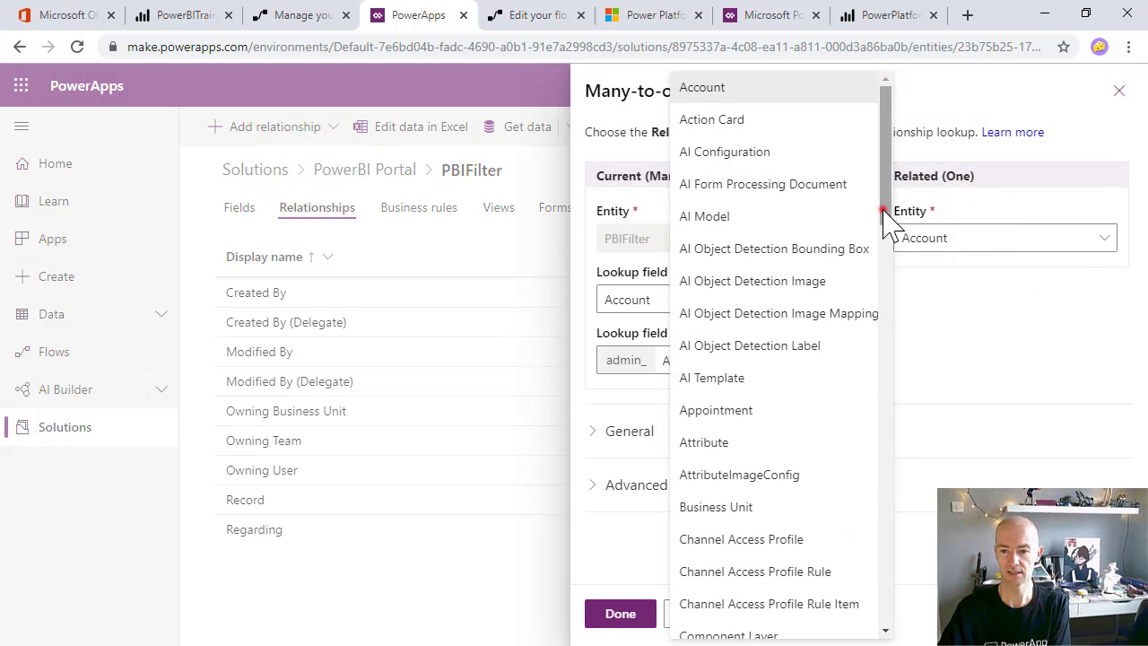
pyautogui.moveTo(886, 208); pyautogui.dragTo(915, 525)
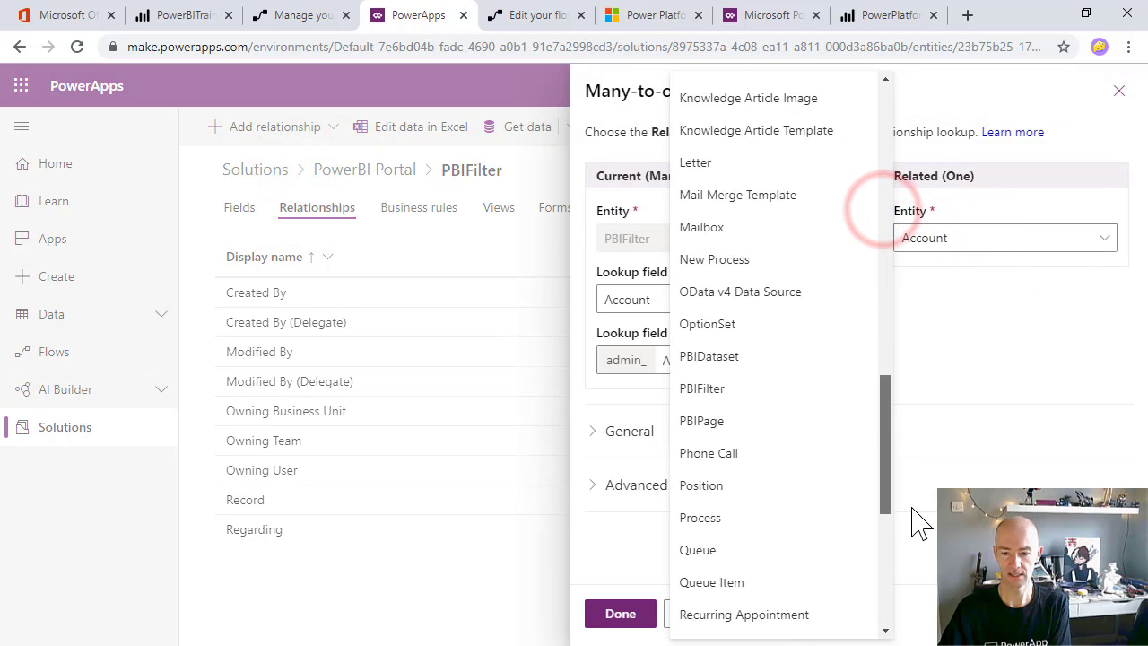
pyautogui.click(708, 314)
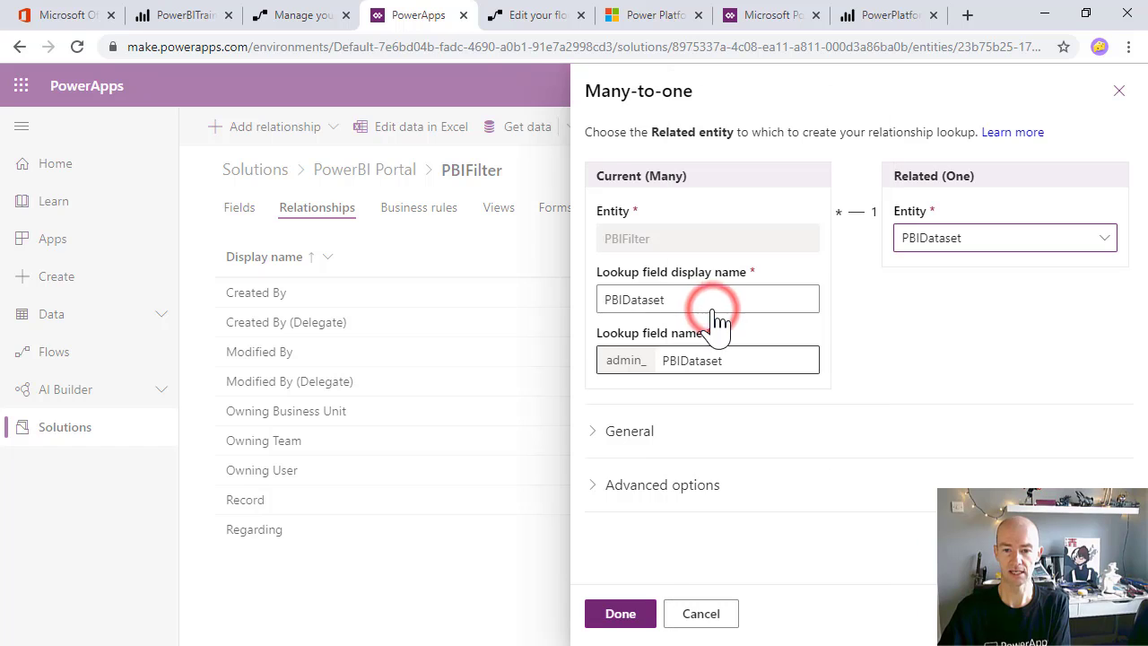
pyautogui.click(587, 431)
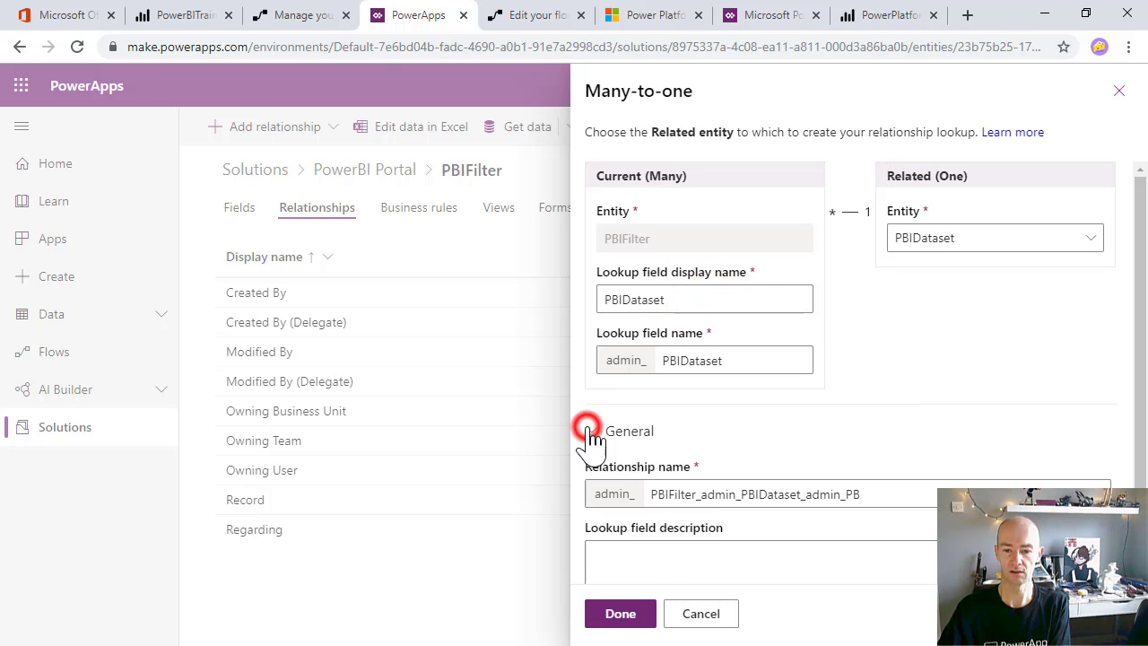
pyautogui.scroll(-1, 673, 439)
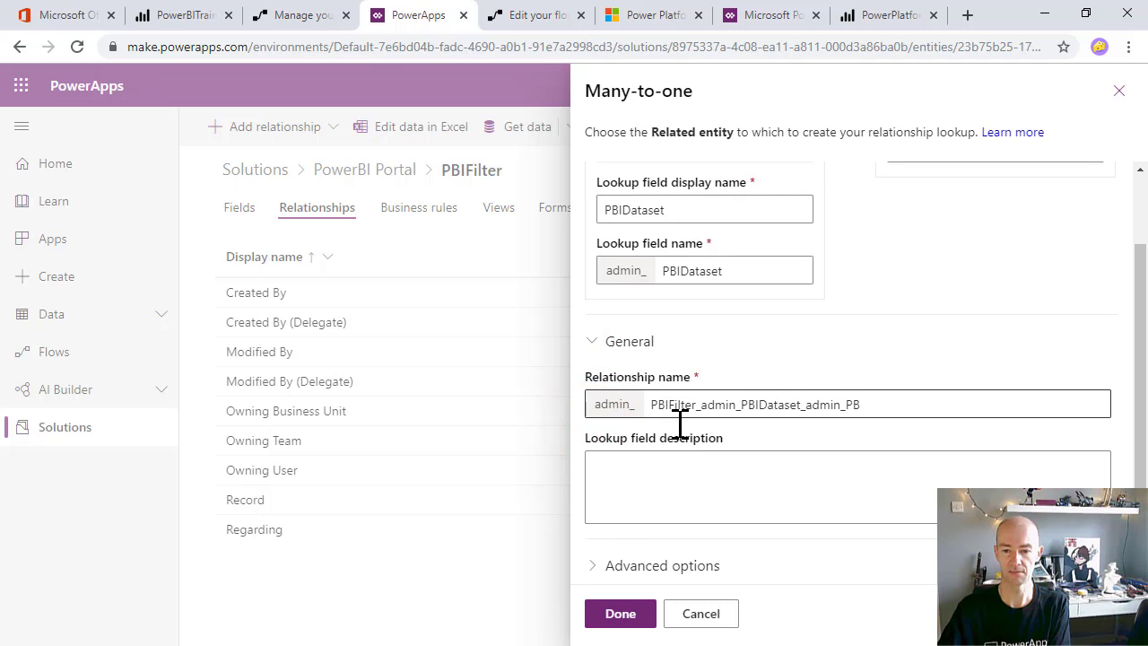
pyautogui.scroll(-1, 621, 623)
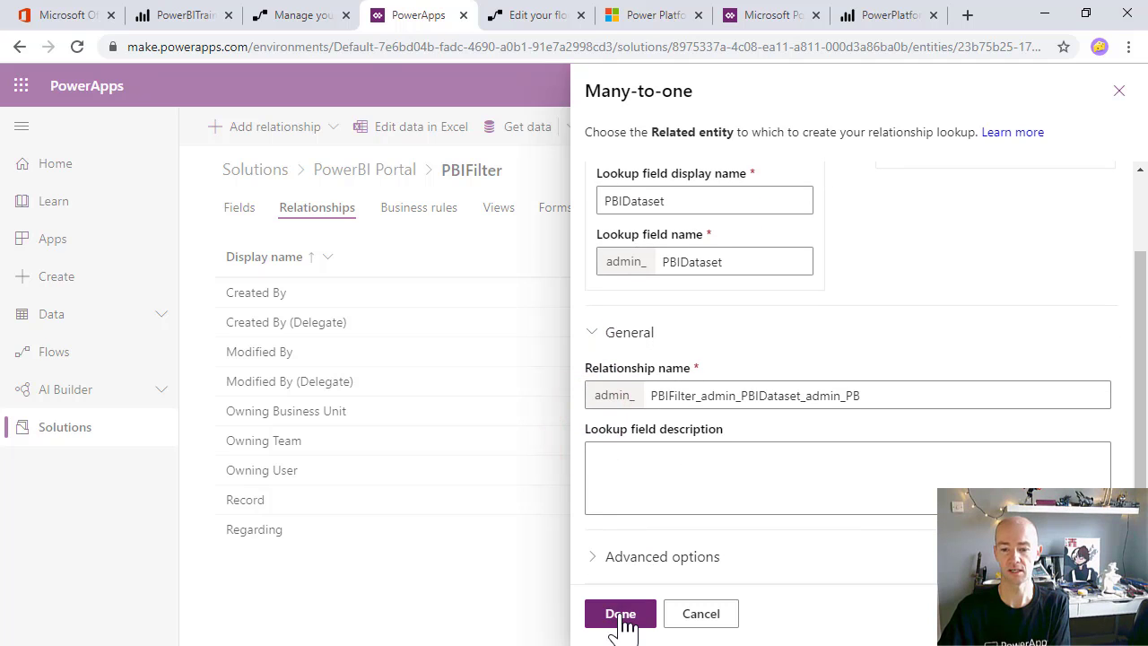
pyautogui.click(622, 619)
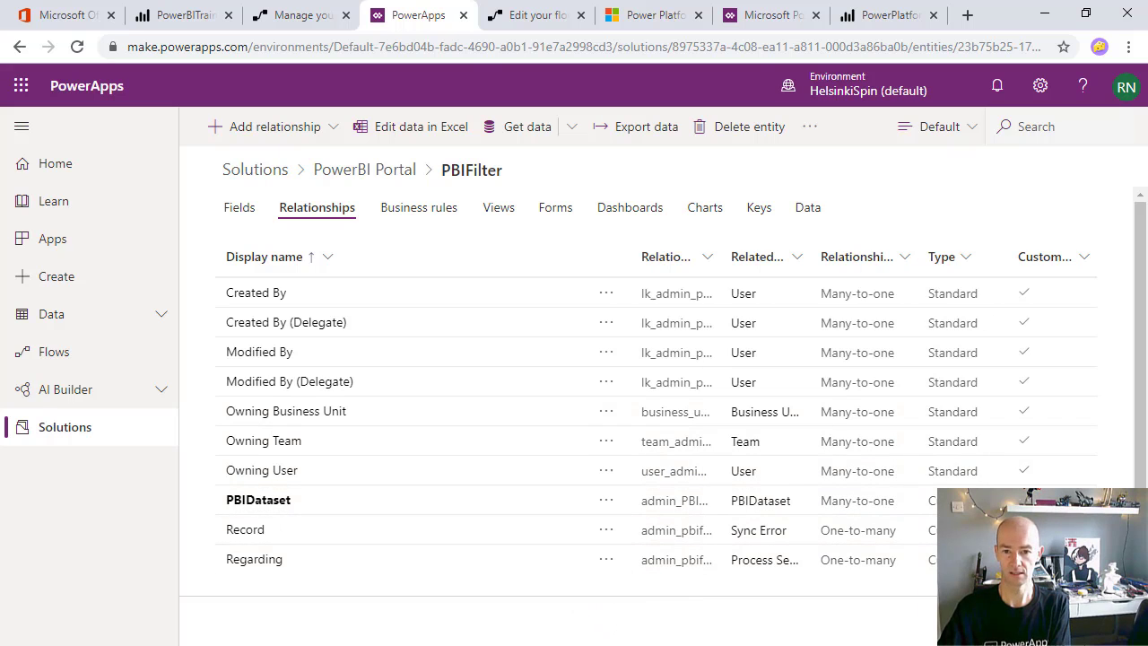
pyautogui.click(1071, 623)
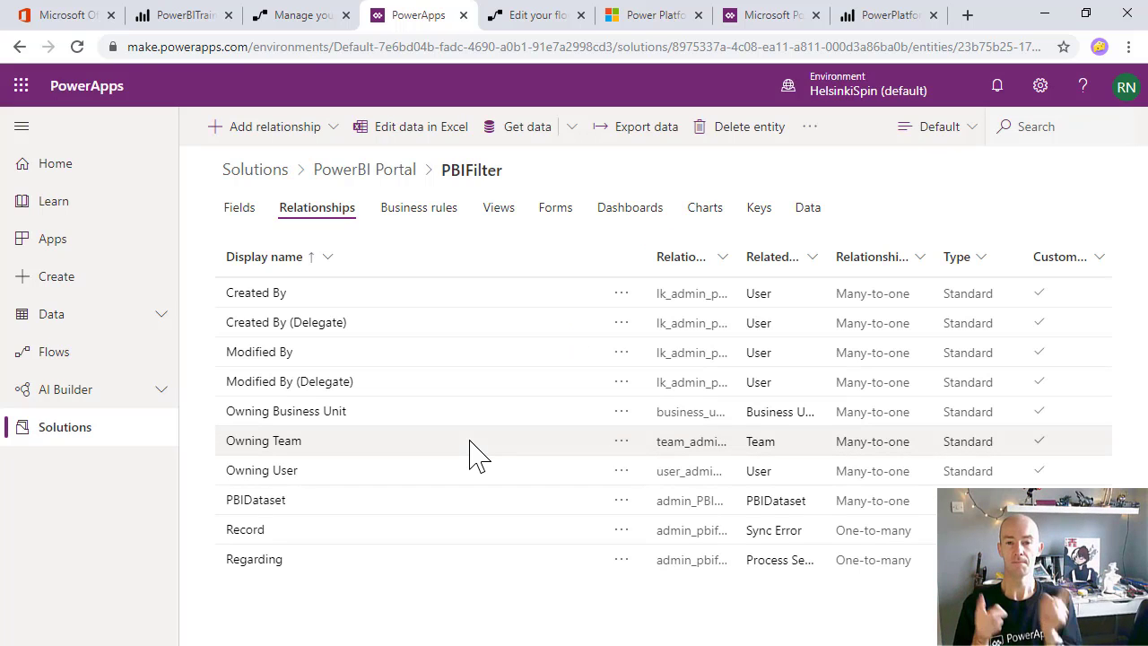
# Add the FilterPipedOptions and PBIDataset columns to the Active PBIFilters view and return to the entity's view list
pyautogui.click(499, 212)
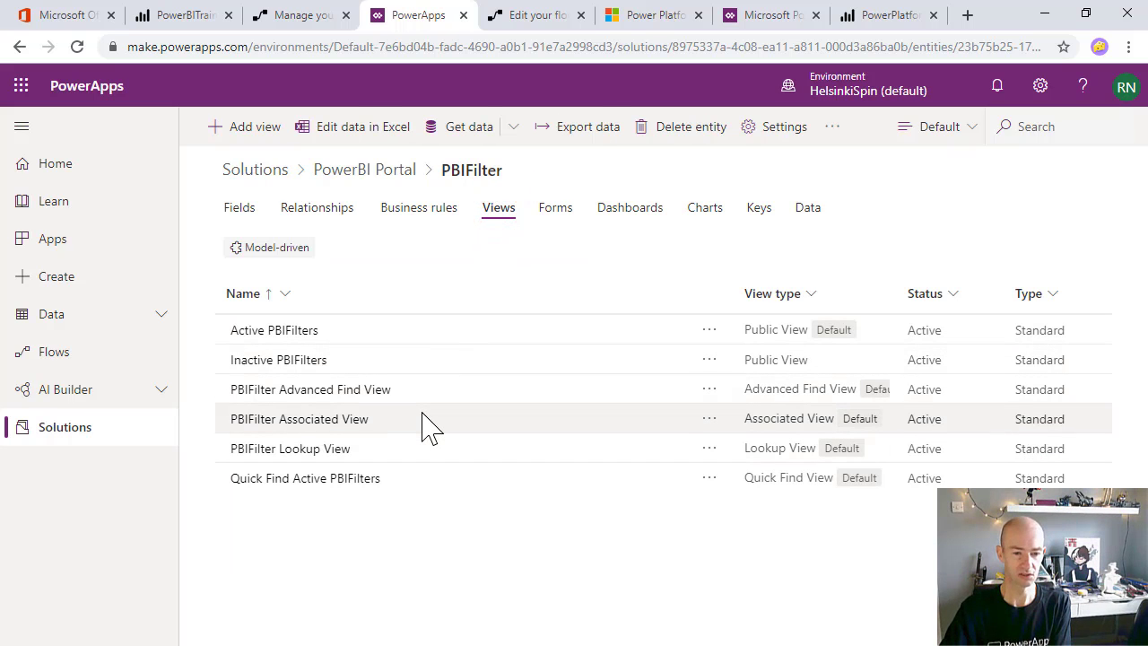
pyautogui.click(281, 330)
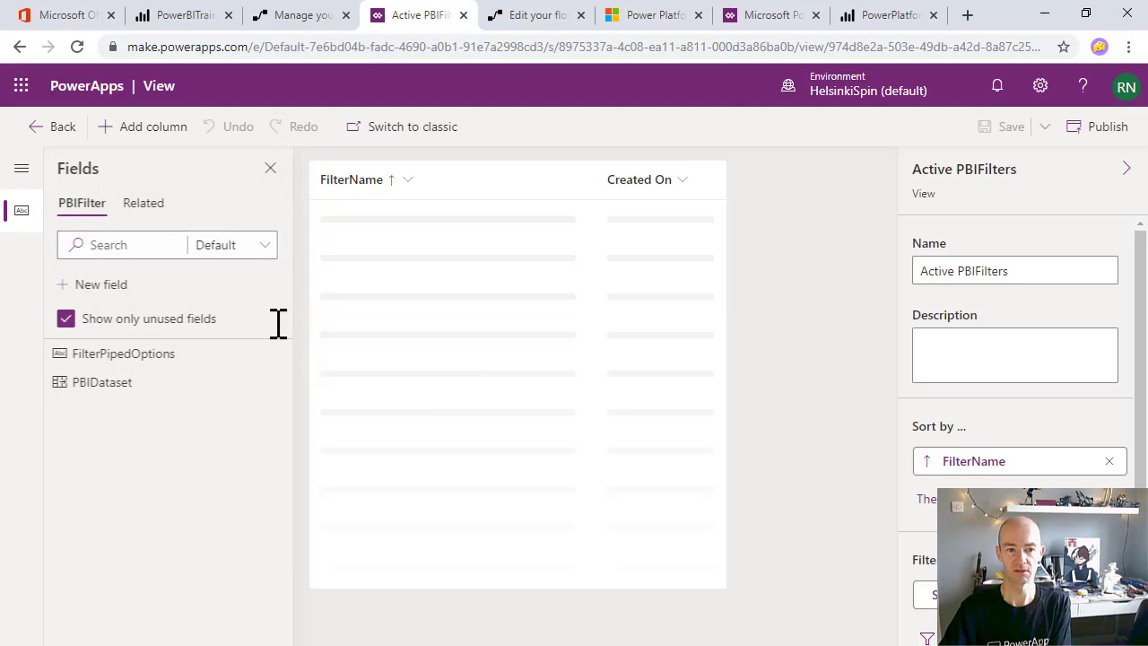
pyautogui.click(131, 353)
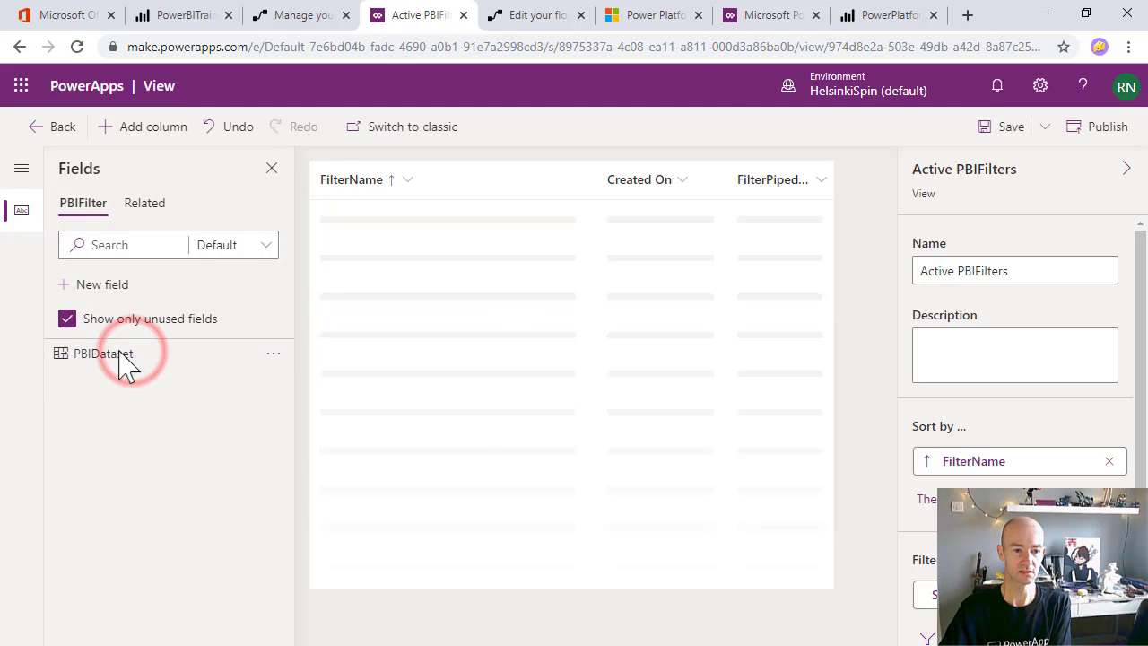
pyautogui.click(124, 358)
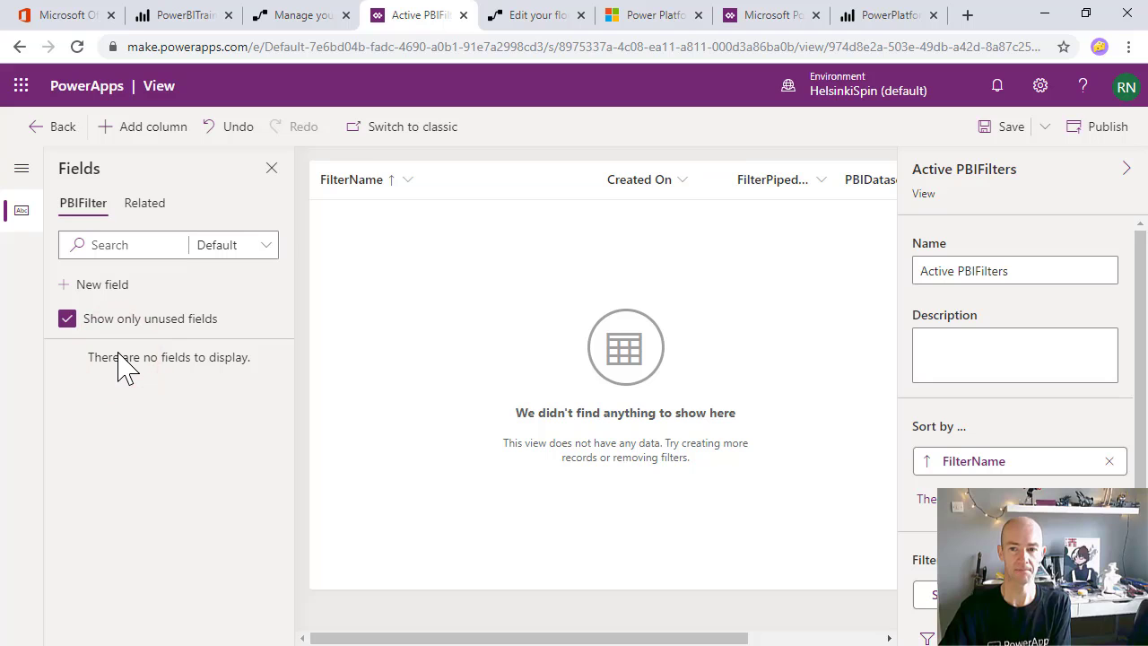
pyautogui.click(35, 126)
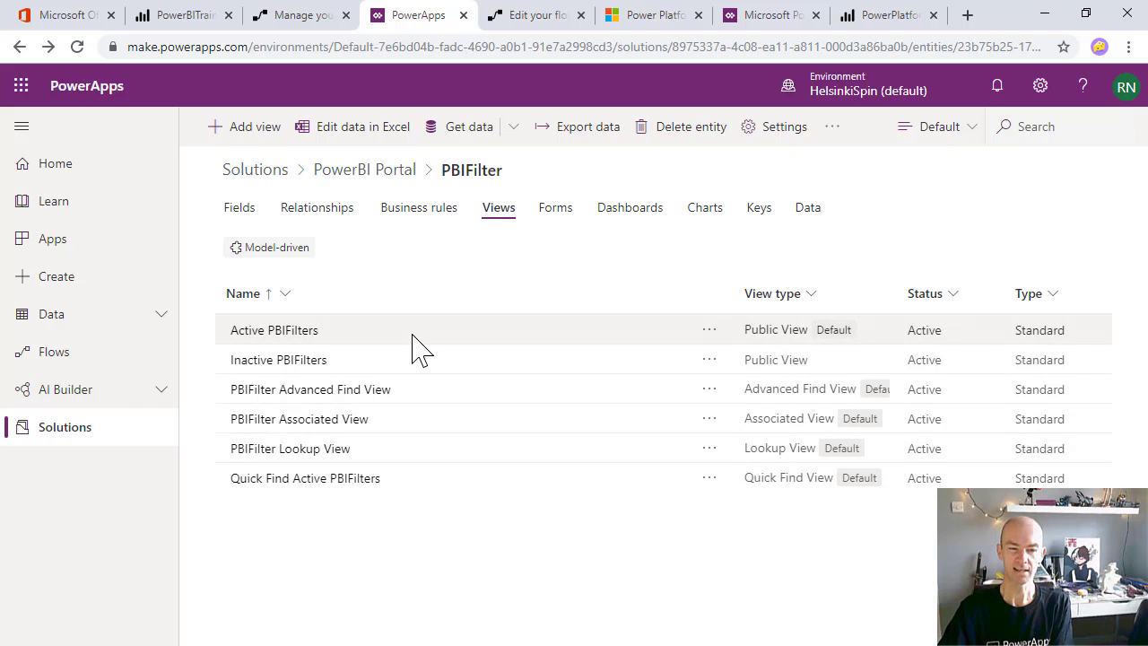
# Add the FilterPipedOptions and PBIDataset columns to the PBIFilter Associated View and return to the entity's view list
pyautogui.click(310, 419)
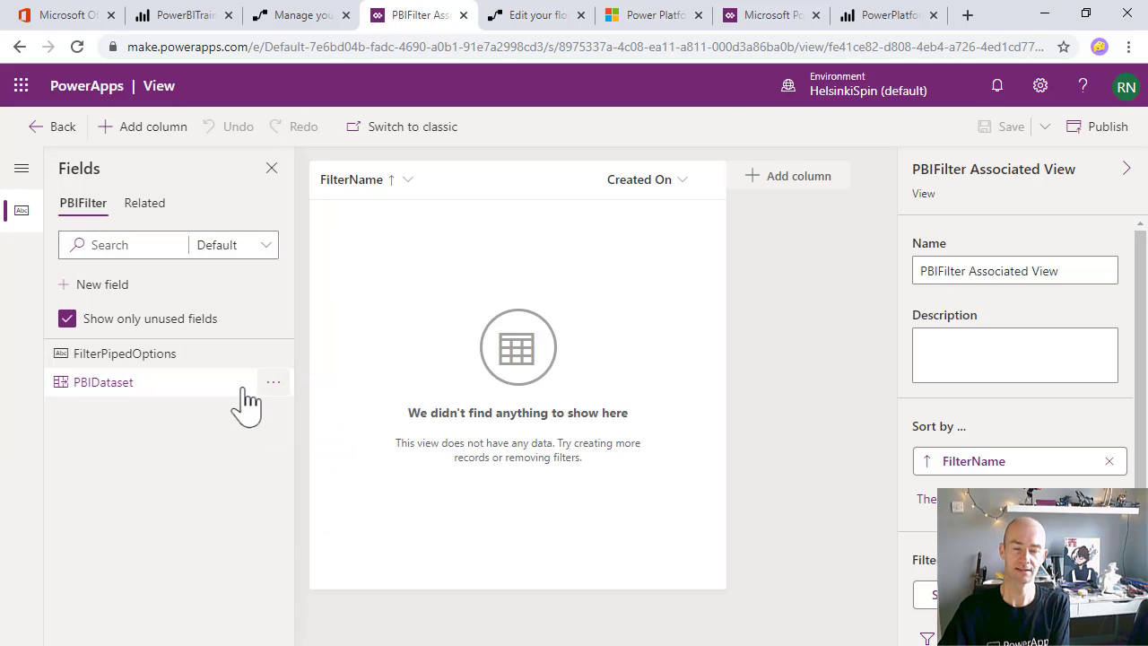
pyautogui.moveTo(173, 356); pyautogui.dragTo(174, 367)
pyautogui.click(174, 367)
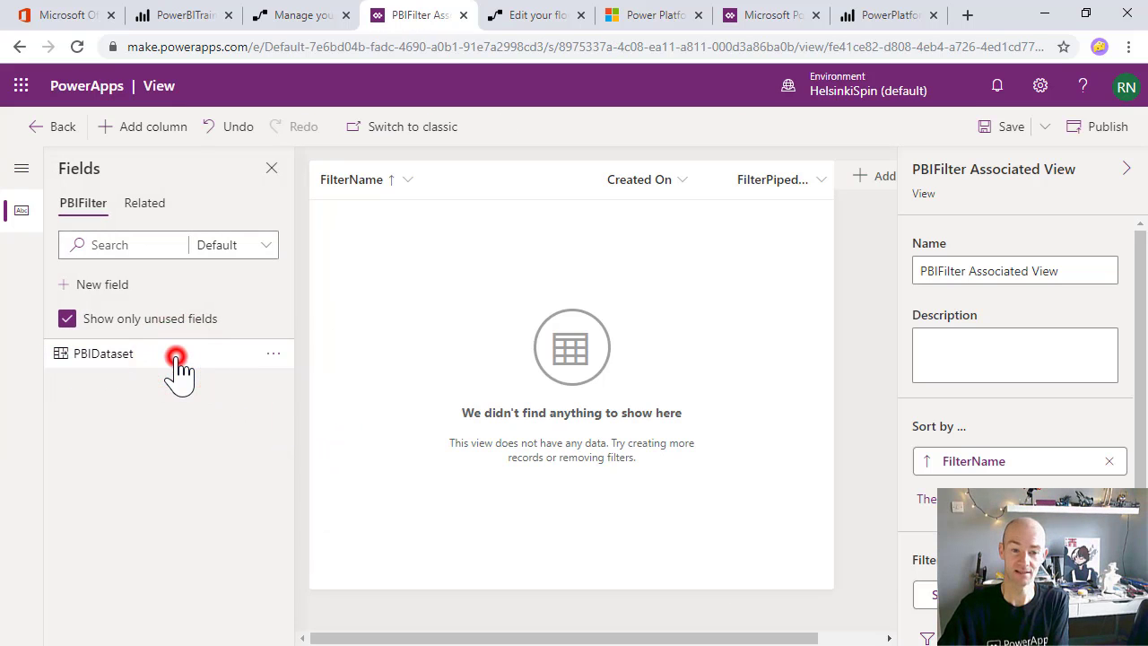
pyautogui.click(56, 126)
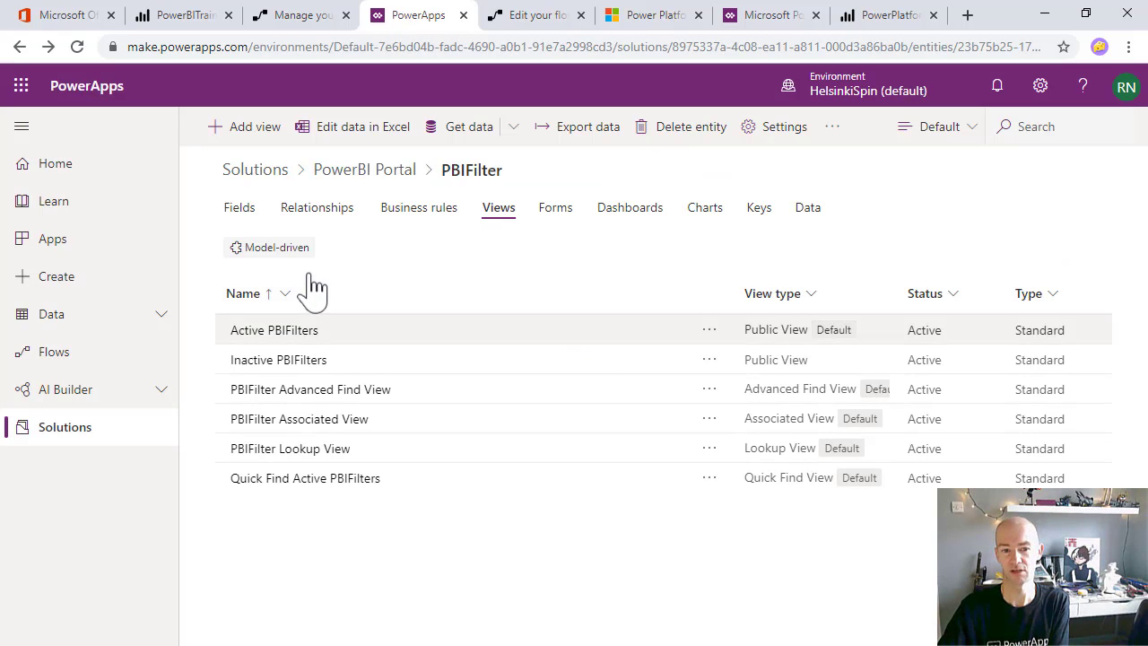
# Open the Main Information form of PBIFilter, show only custom fields and add FilterPipedOptions and PBIDataset to the form
pyautogui.click(567, 205)
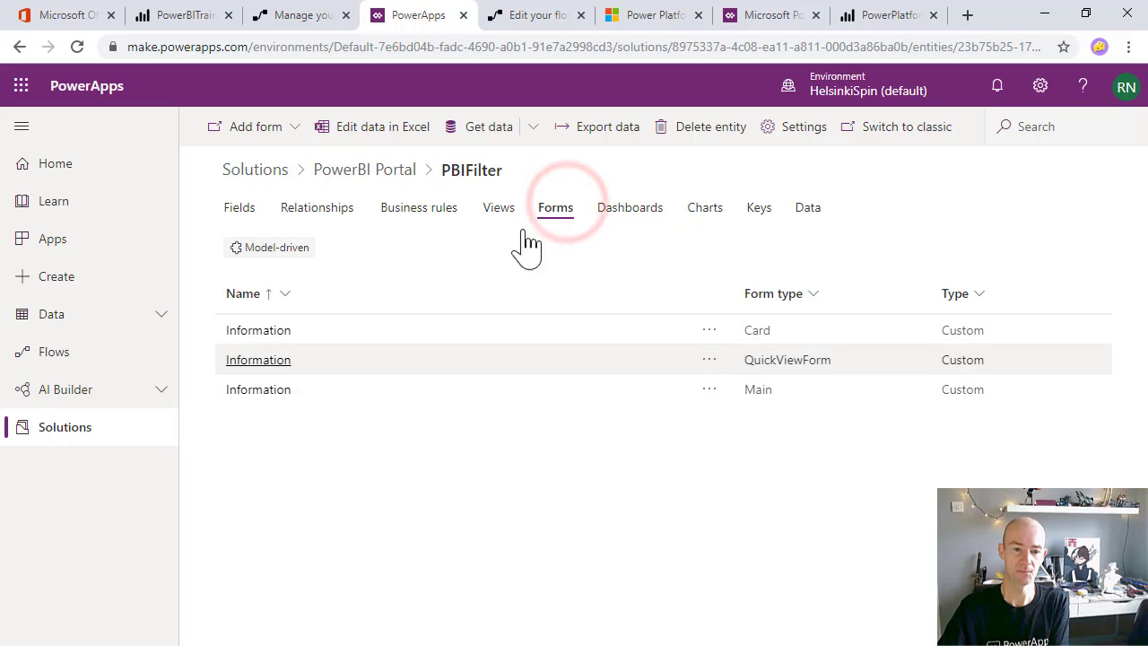
pyautogui.click(257, 392)
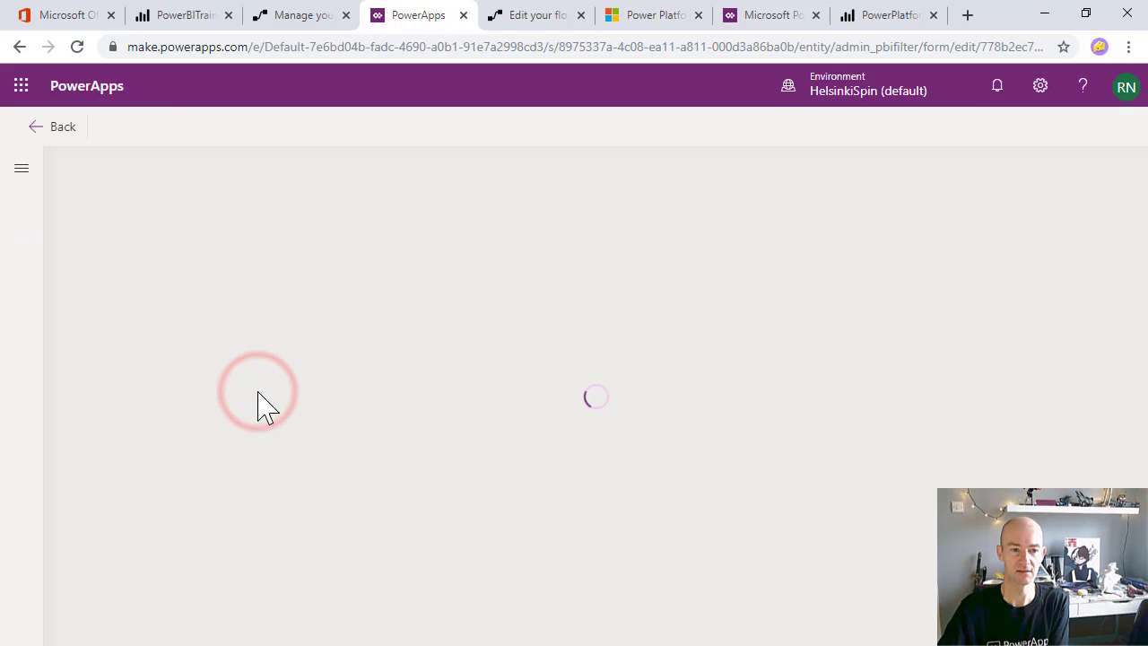
pyautogui.click(237, 248)
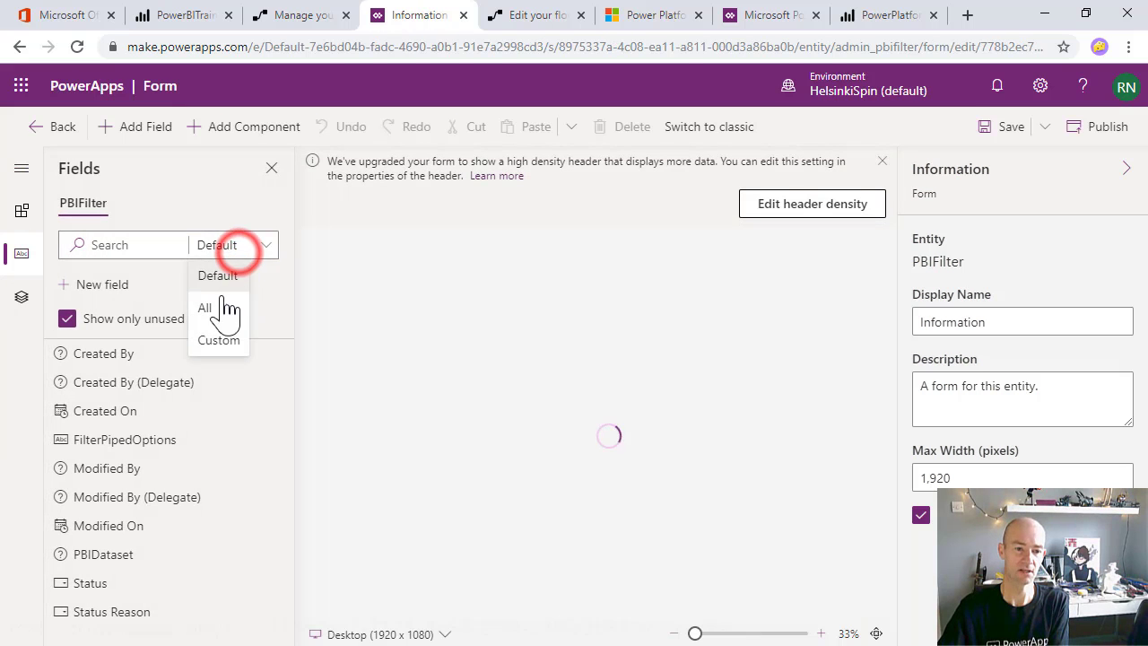
pyautogui.click(204, 338)
pyautogui.click(123, 359)
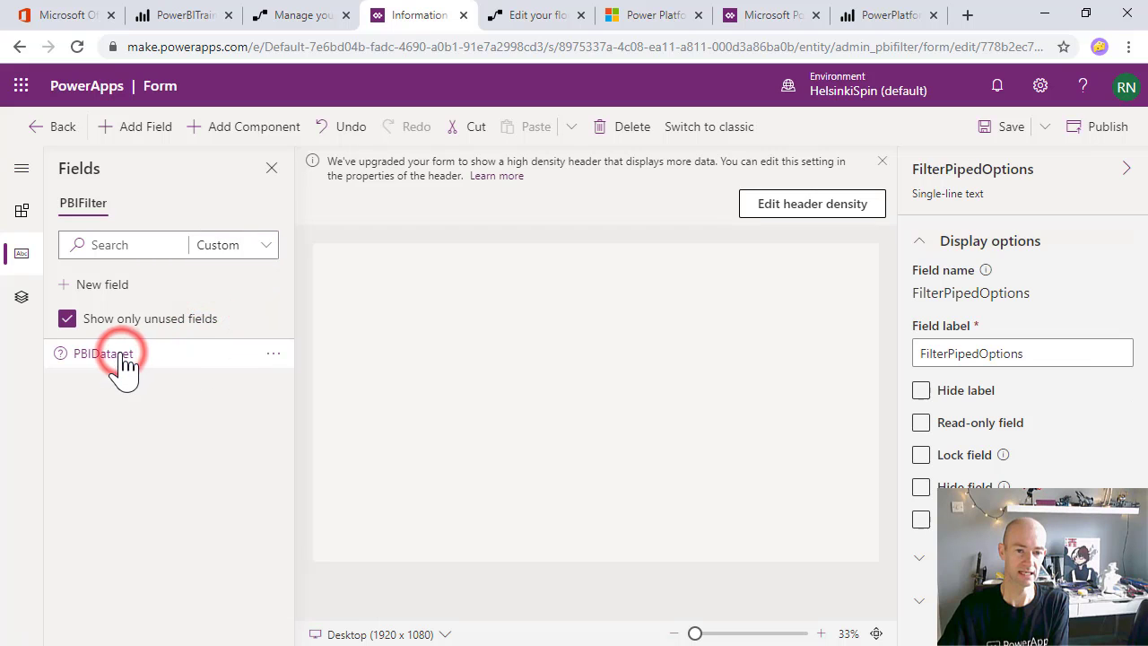
pyautogui.click(120, 356)
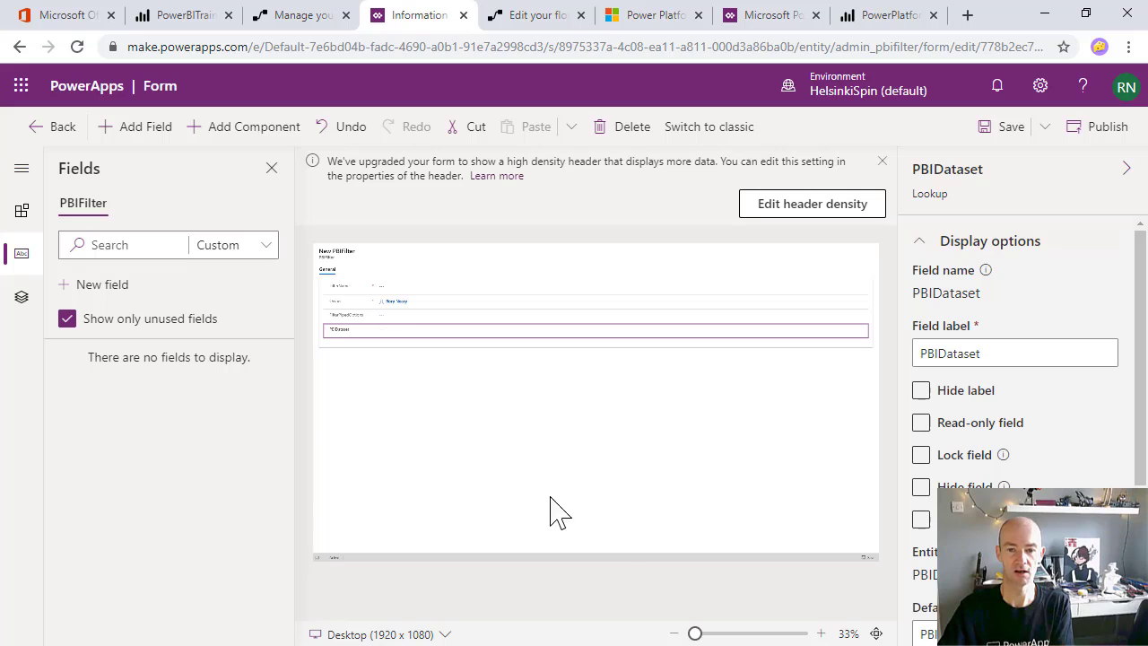
# Check the added fields on the PBIFilter form, save it and return to the PowerBI Portal solution
pyautogui.moveTo(725, 634); pyautogui.dragTo(732, 633)
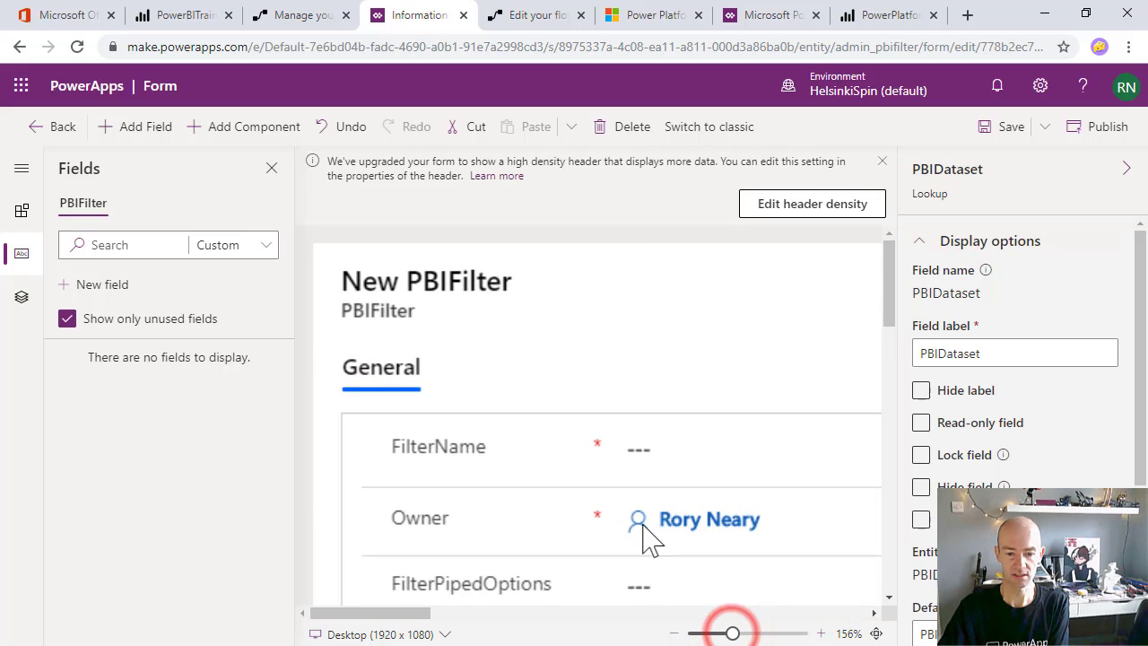
pyautogui.scroll(-3, 650, 538)
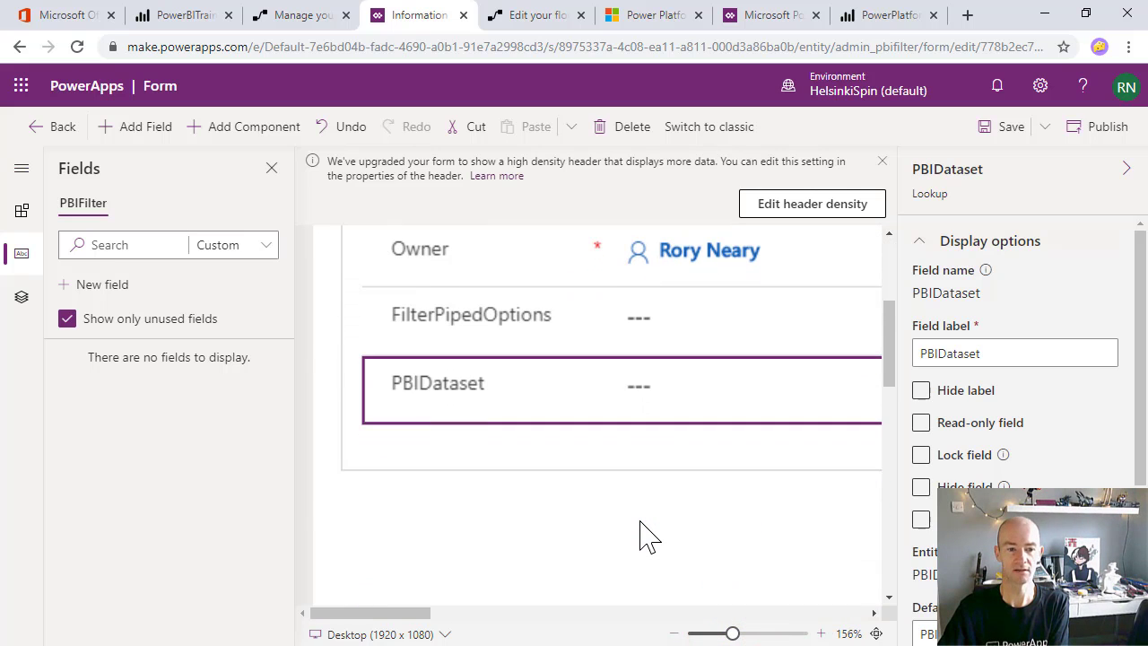
pyautogui.scroll(1, 640, 529)
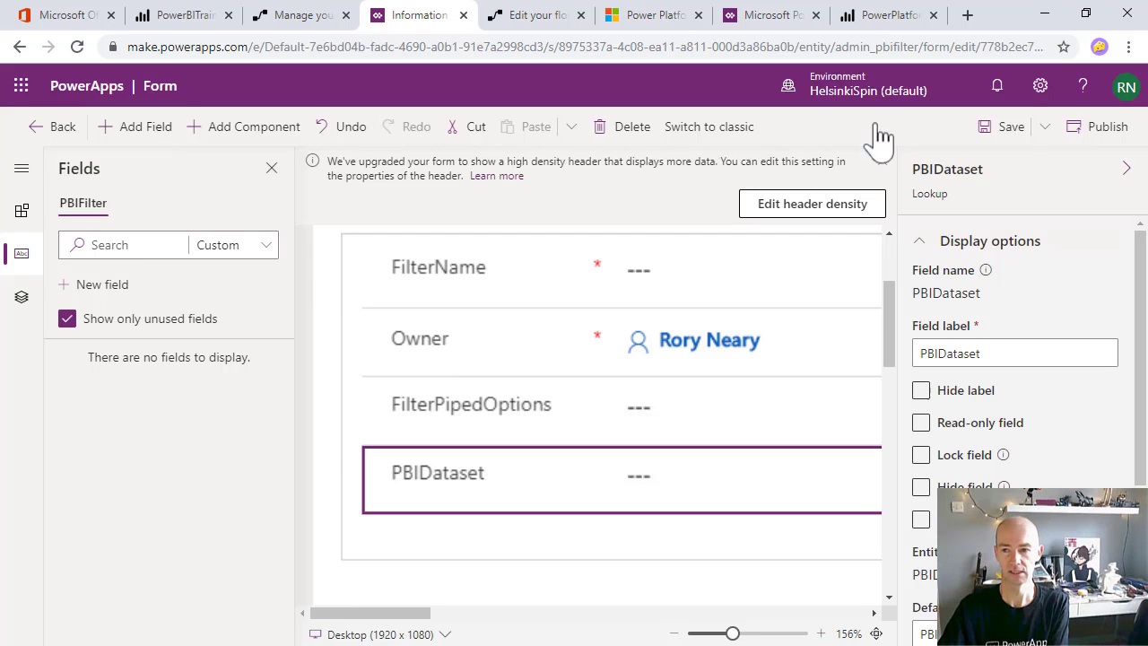
pyautogui.click(1008, 126)
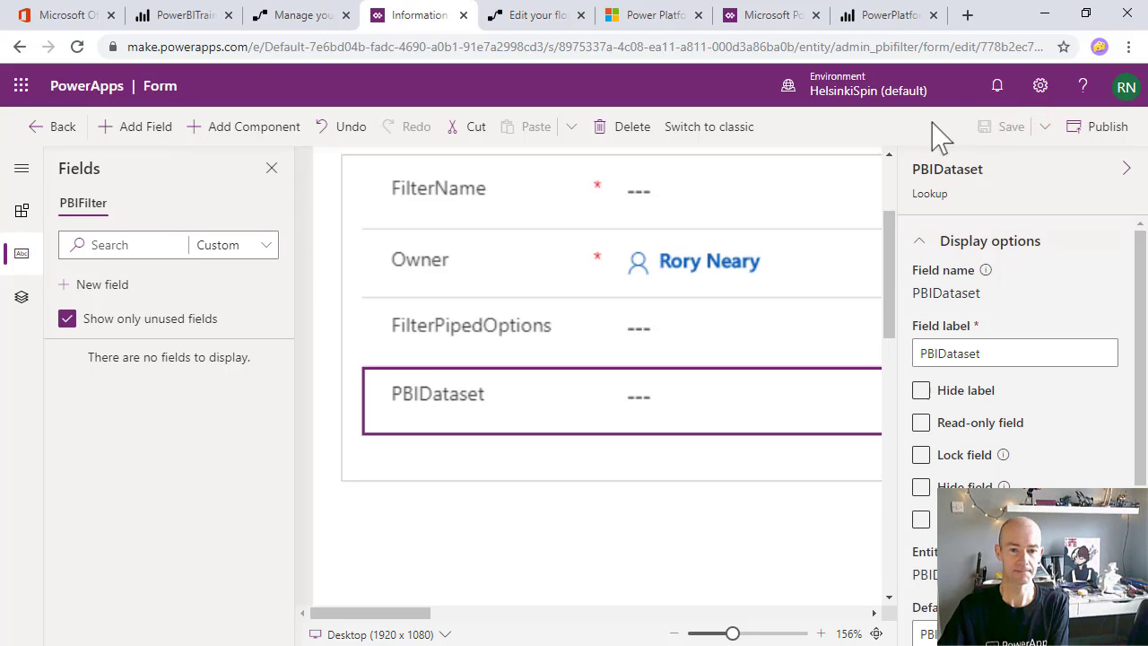
pyautogui.click(41, 127)
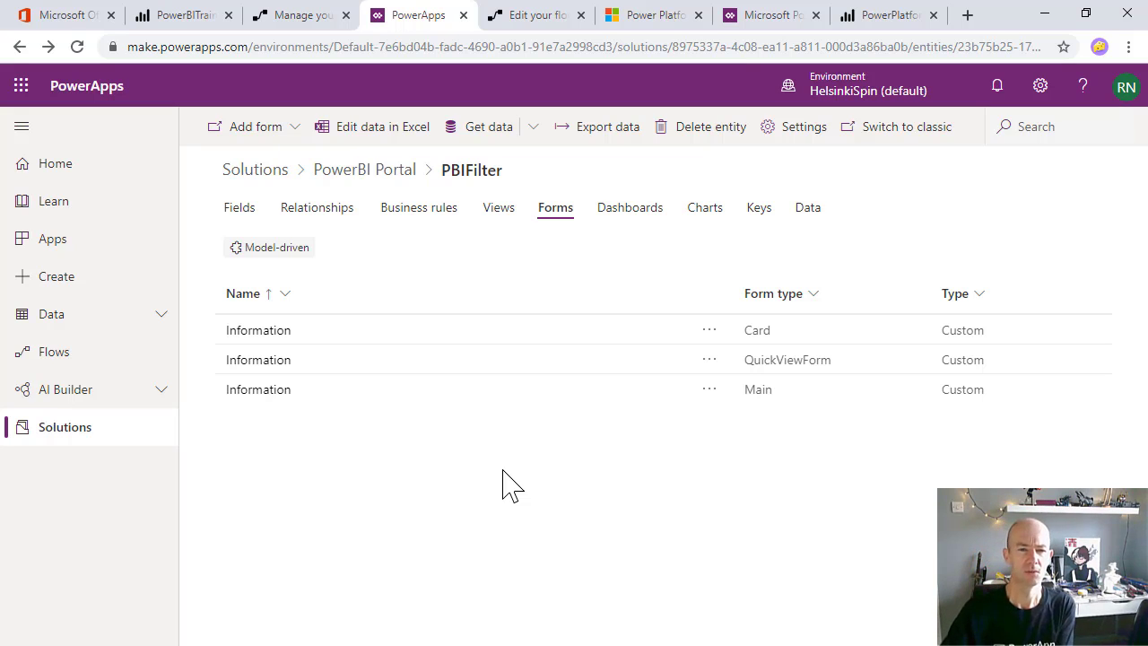
pyautogui.click(357, 173)
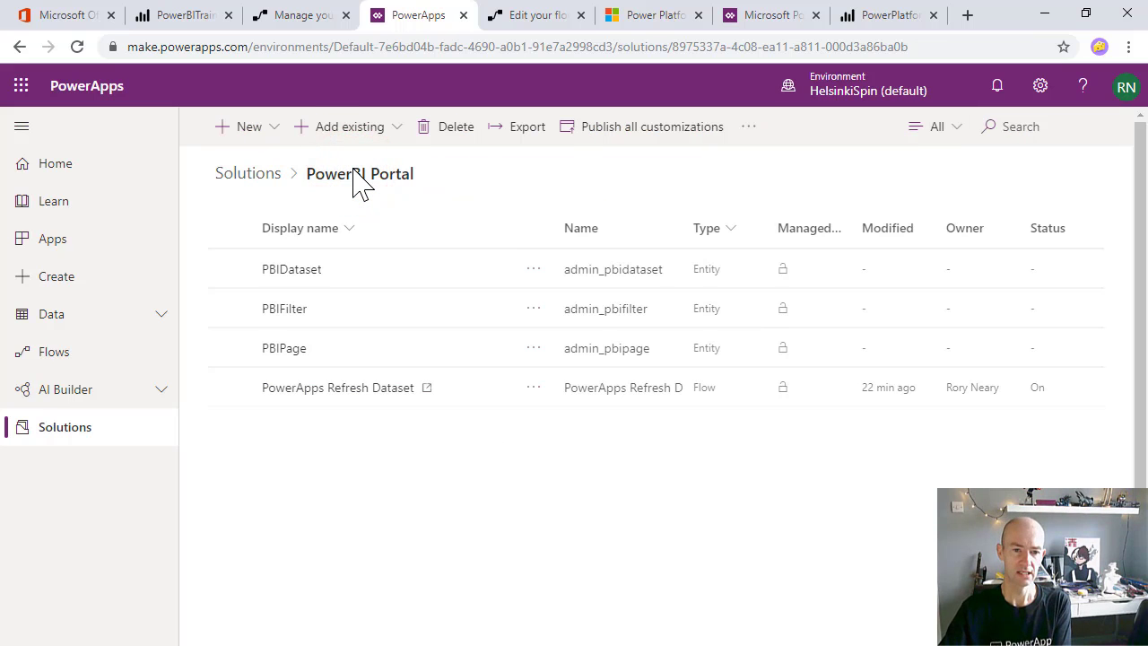
# Create a new model-driven app named Power BI Portal in the solution, keeping the default image
pyautogui.click(273, 127)
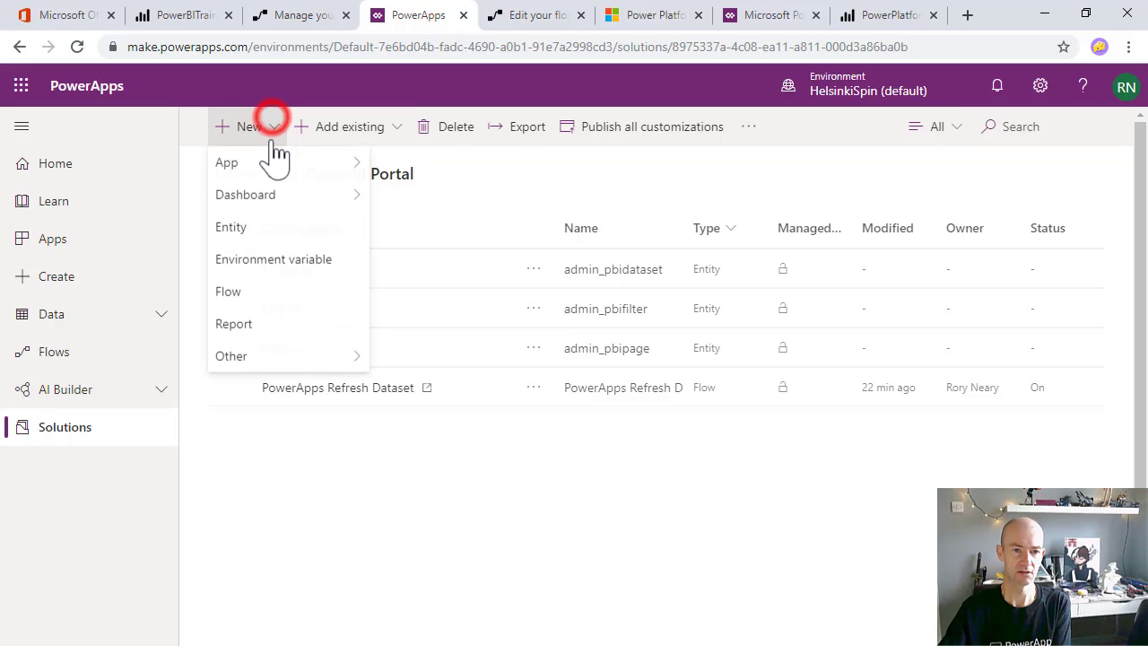
pyautogui.moveTo(274, 161)
pyautogui.click(448, 195)
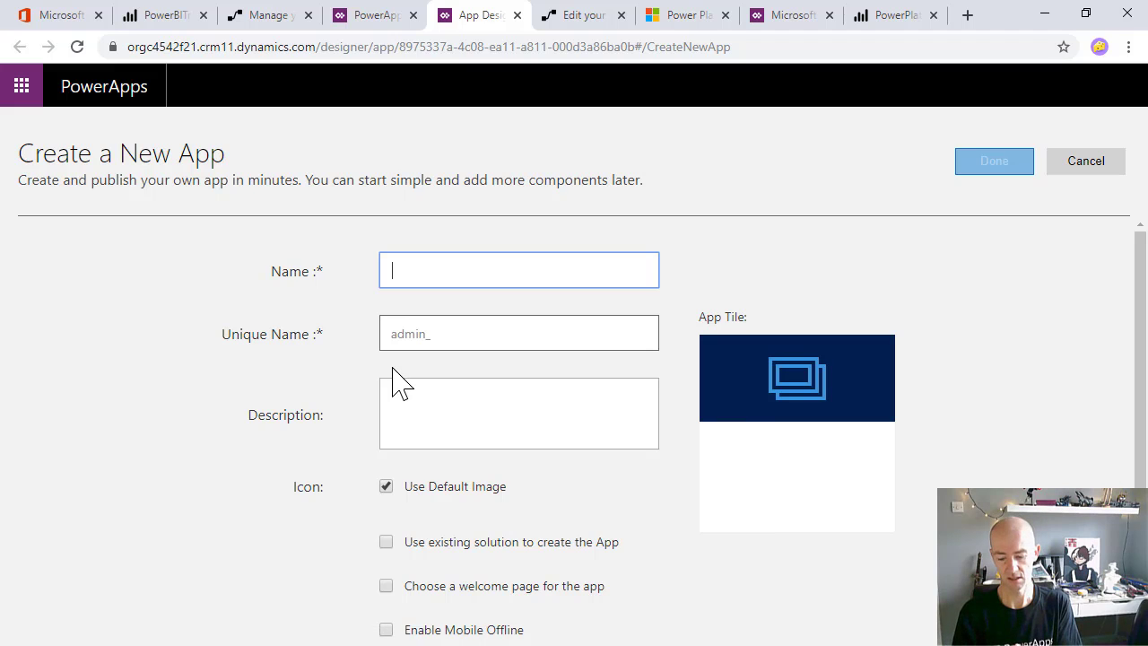
pyautogui.write('PBIPortal')
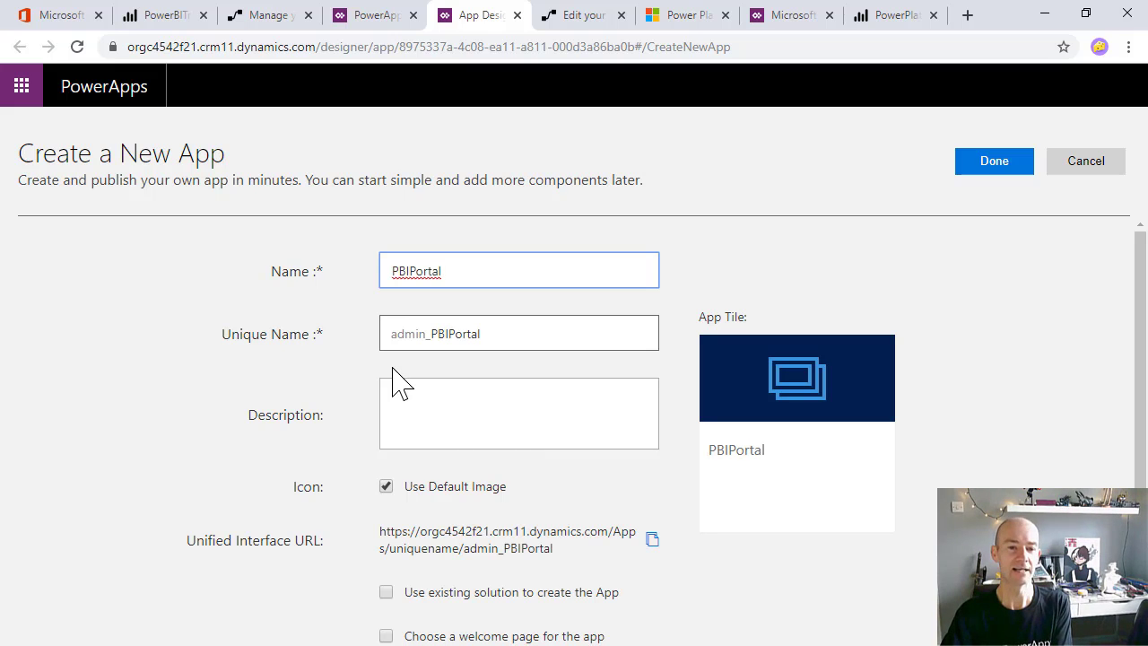
pyautogui.moveTo(449, 269); pyautogui.dragTo(320, 281)
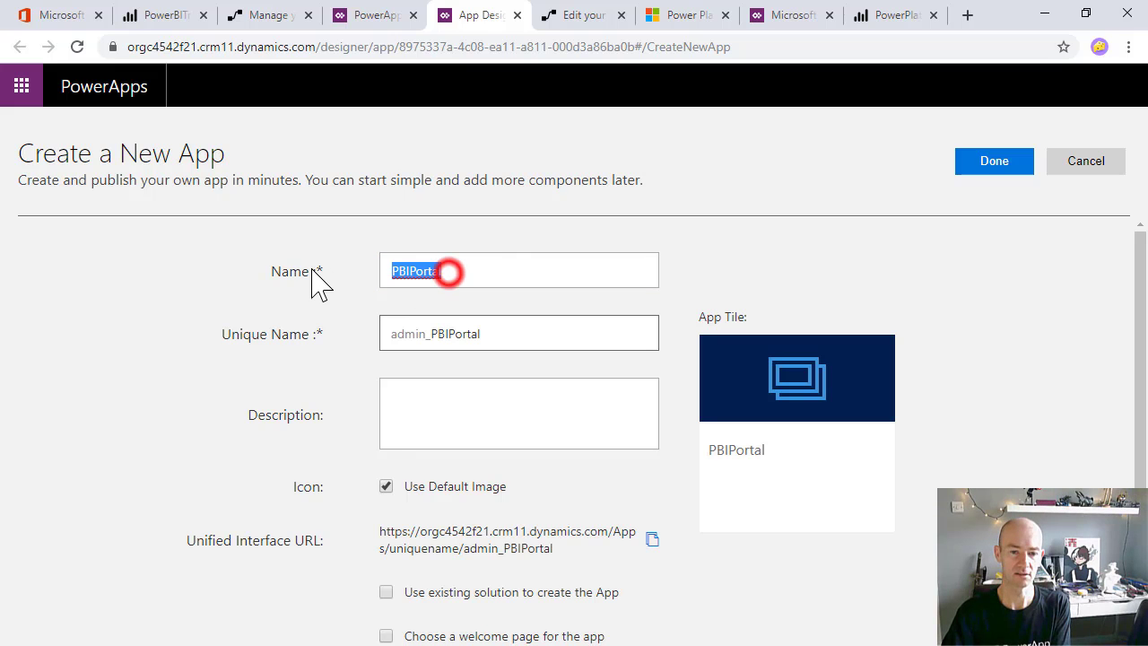
pyautogui.write('Power BI')
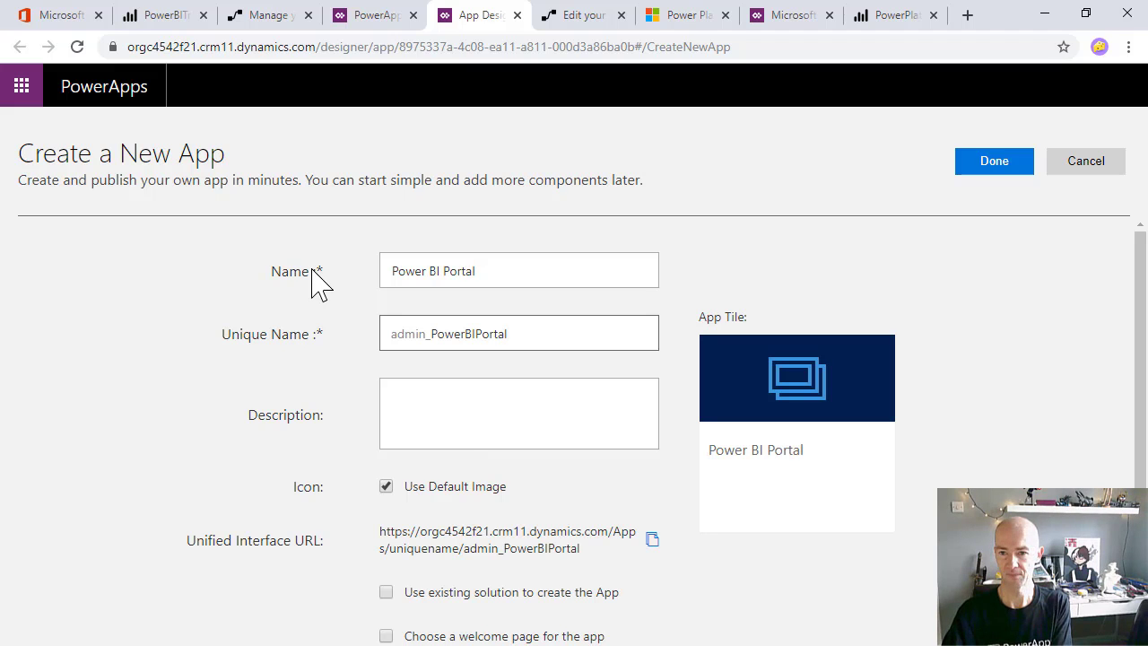
pyautogui.click(992, 167)
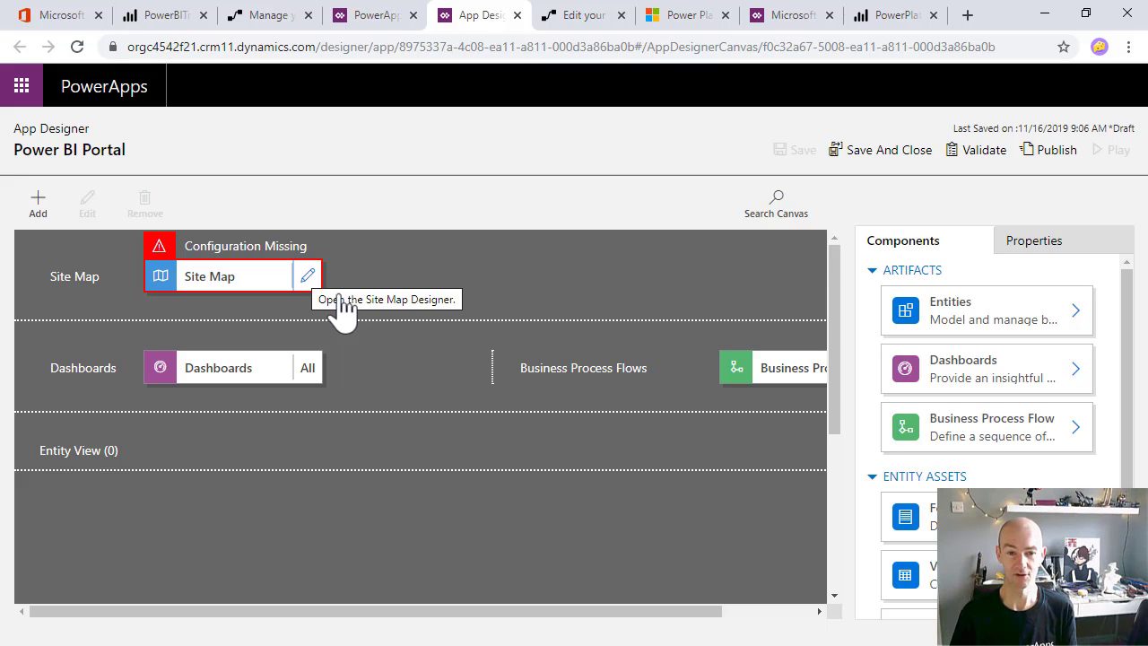
# Open the app's site map and set the entity of the New Subarea to PBIDataset
pyautogui.click(306, 277)
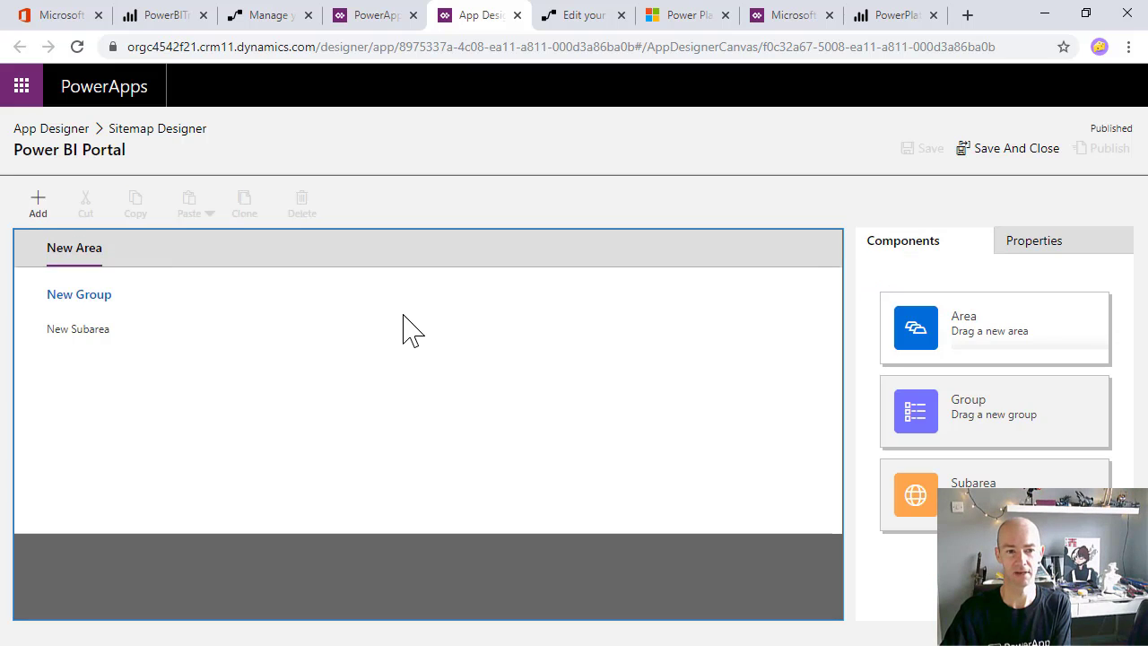
pyautogui.click(95, 339)
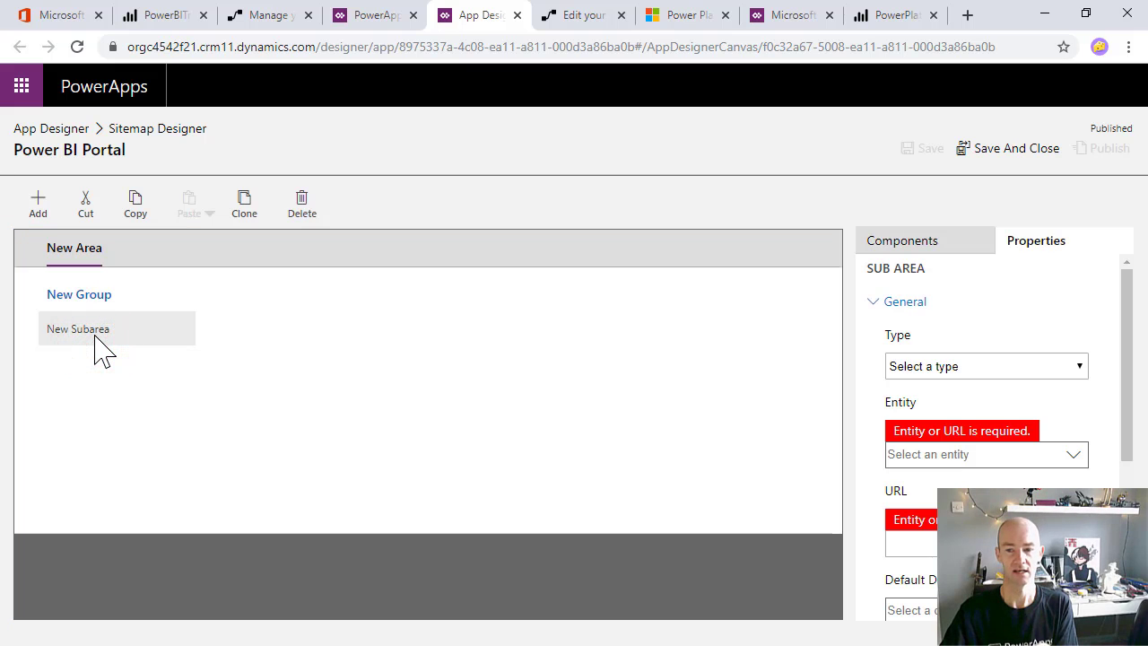
pyautogui.click(1074, 458)
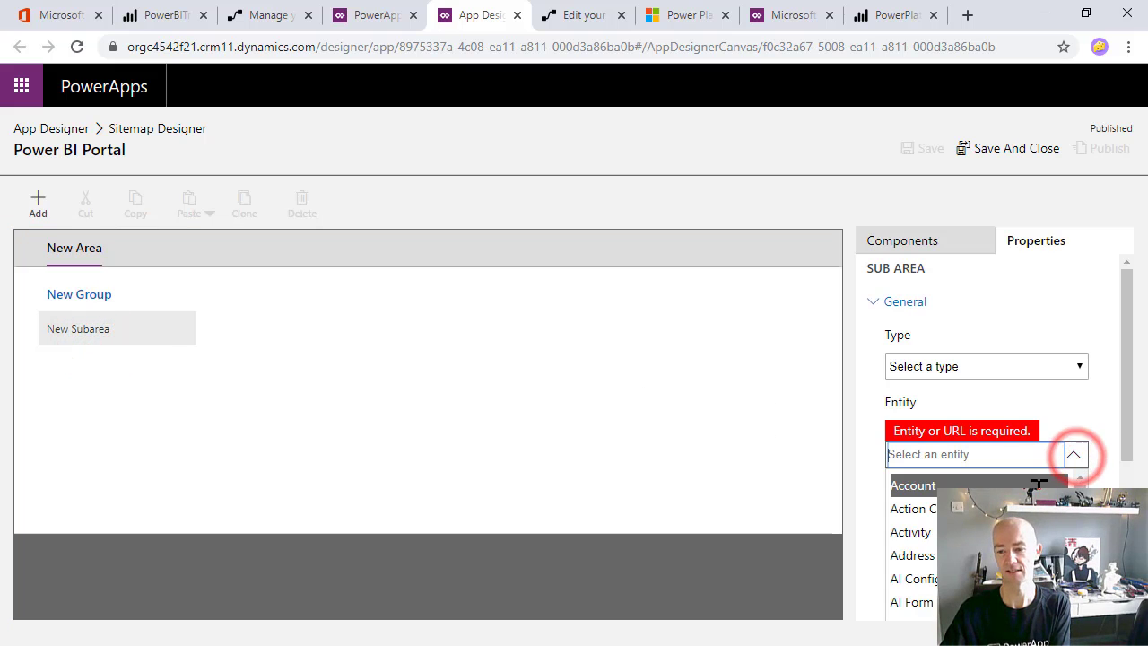
pyautogui.scroll(-2, 1038, 485)
pyautogui.write('p')
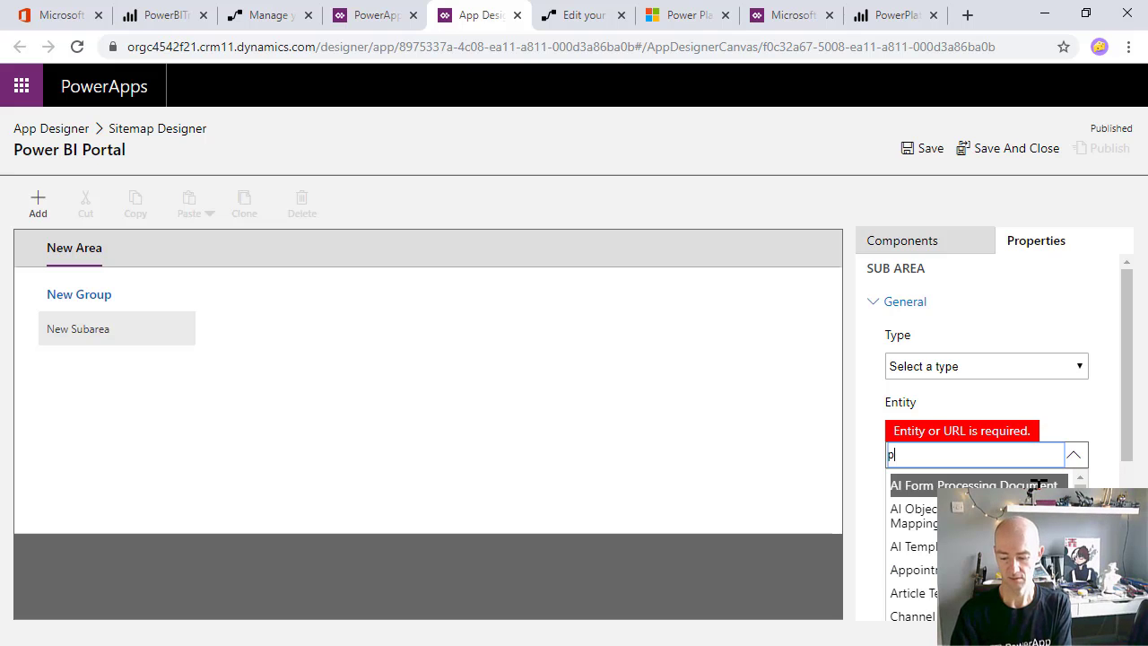
pyautogui.write('o')
pyautogui.press('BackSpace')
pyautogui.write('b')
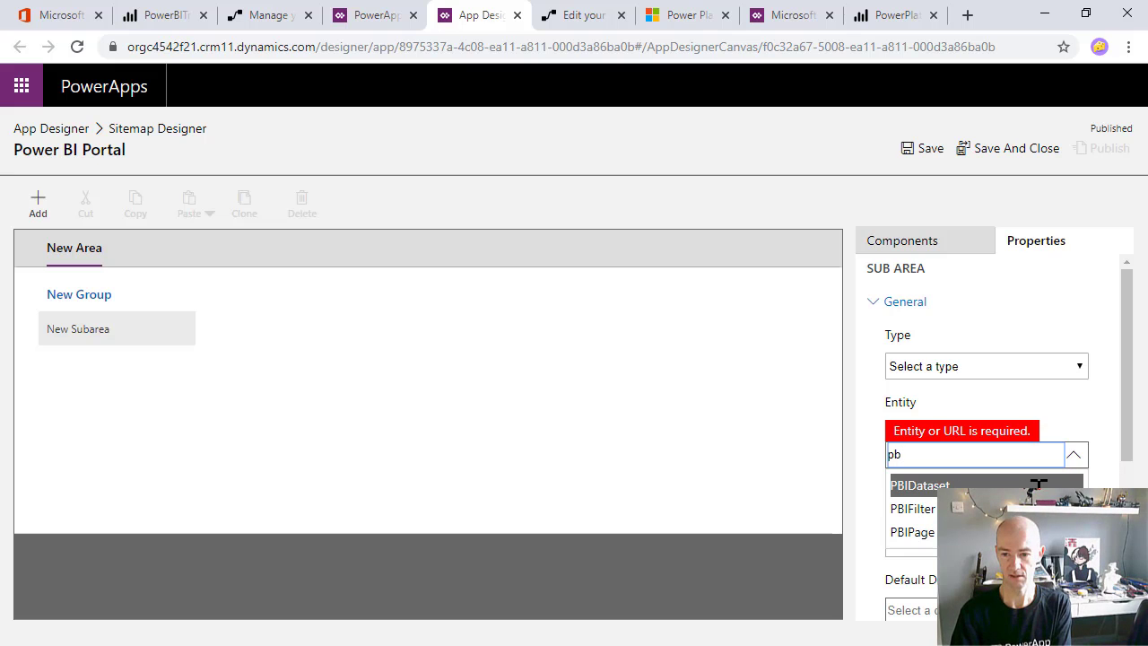
pyautogui.click(972, 485)
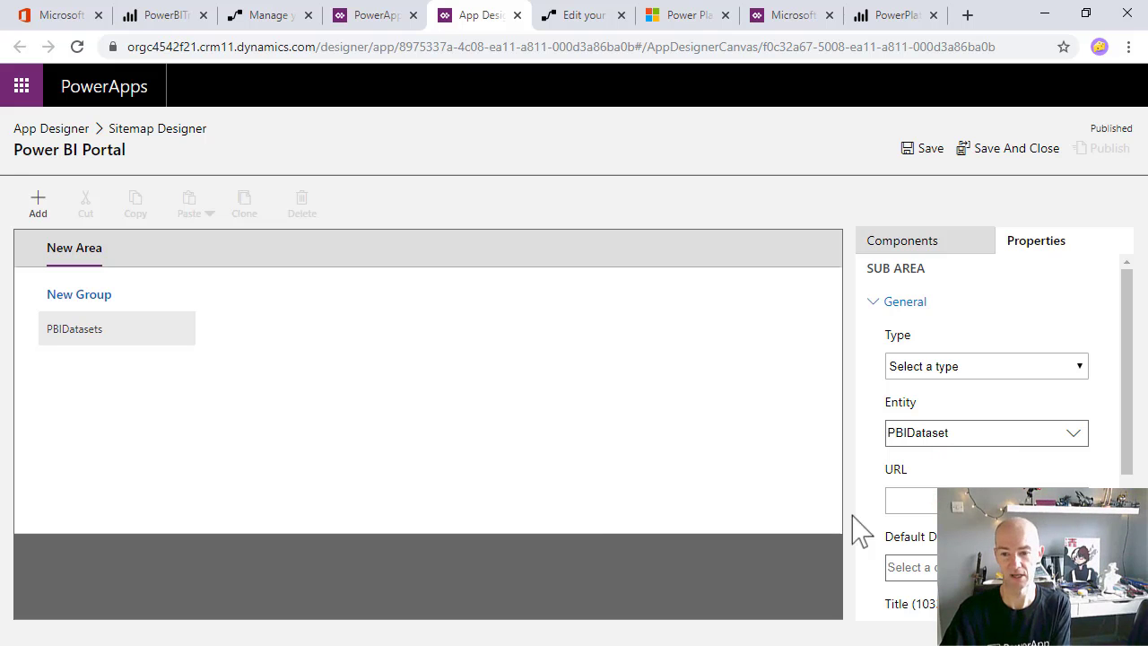
# Look over the subarea's remaining properties, save the site map and close it to return to the App Designer
pyautogui.scroll(-2, 902, 520)
pyautogui.scroll(-1, 901, 522)
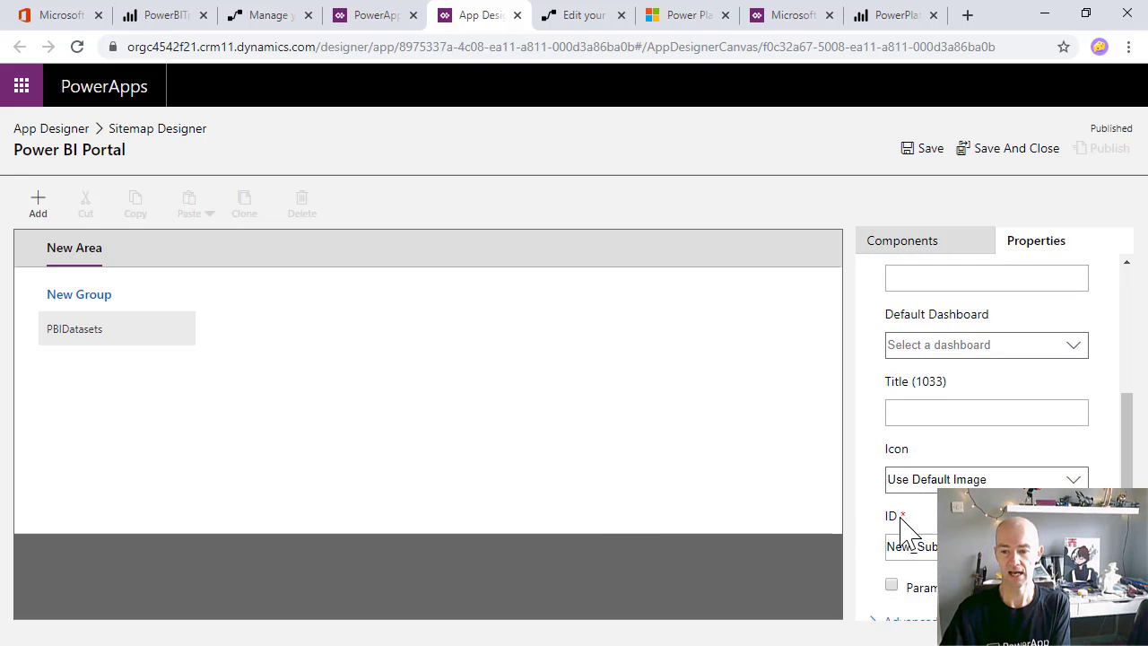
pyautogui.scroll(3, 901, 494)
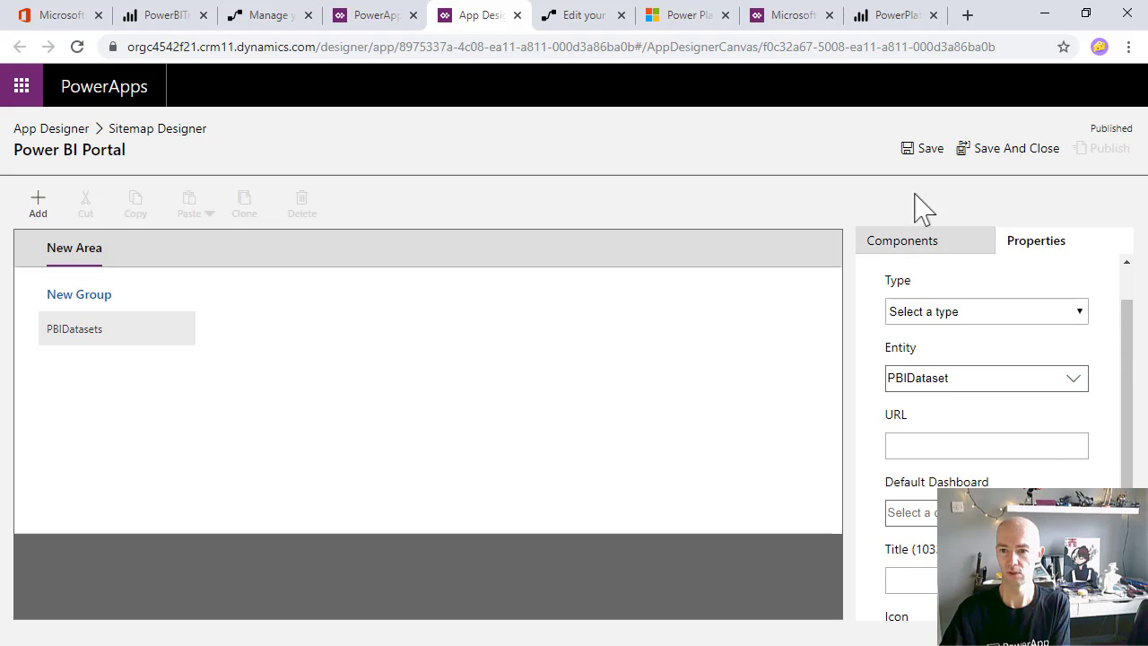
pyautogui.click(919, 148)
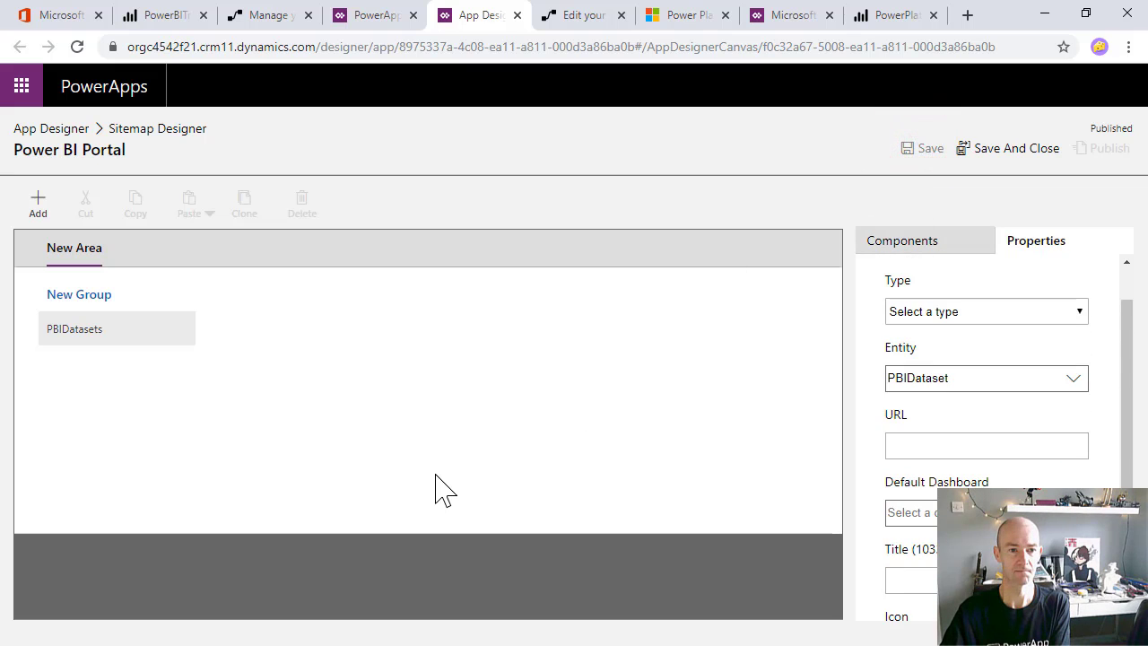
pyautogui.click(1013, 149)
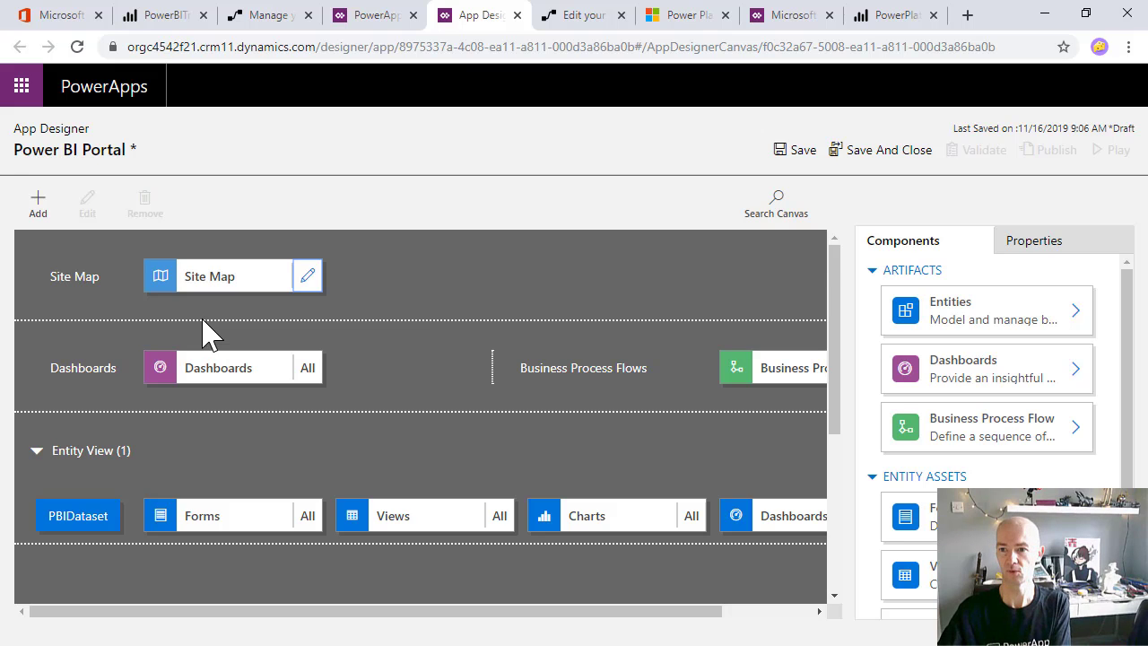
# Save and validate the Power BI Portal app, review and dismiss the validation details, and publish it
pyautogui.click(796, 149)
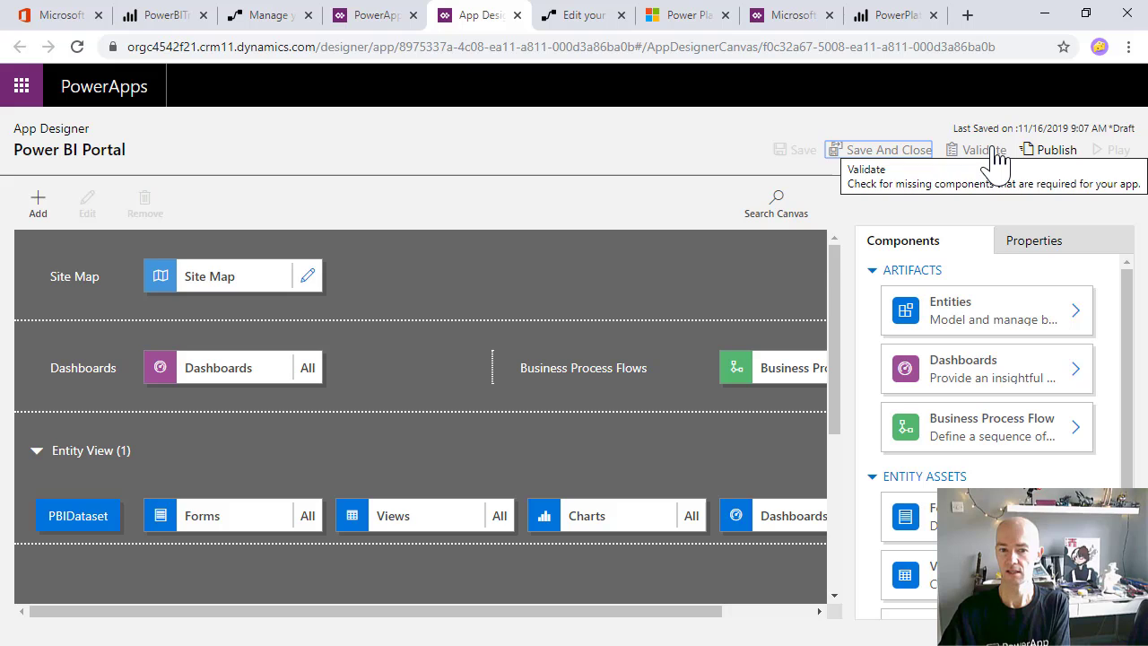
pyautogui.click(993, 154)
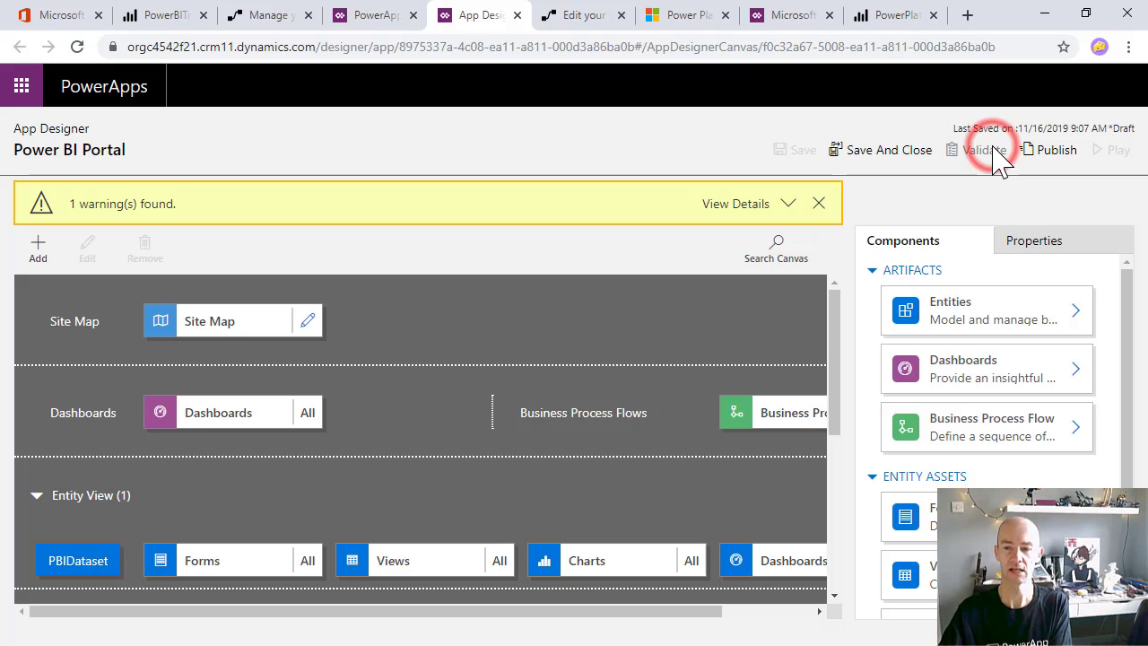
pyautogui.click(784, 203)
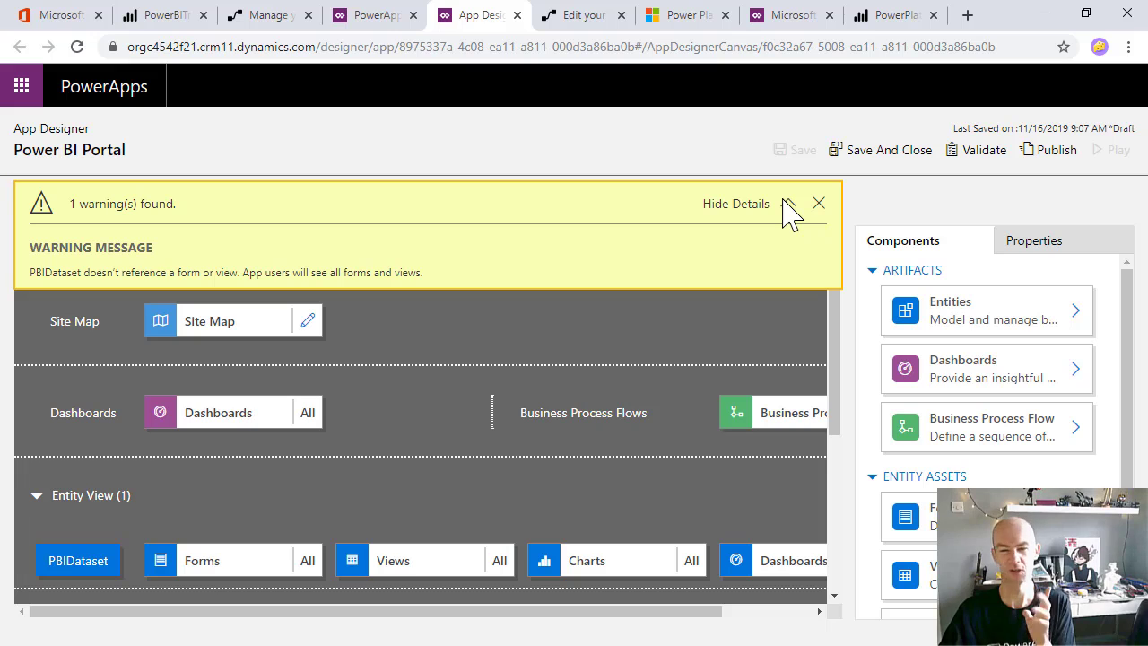
pyautogui.click(818, 204)
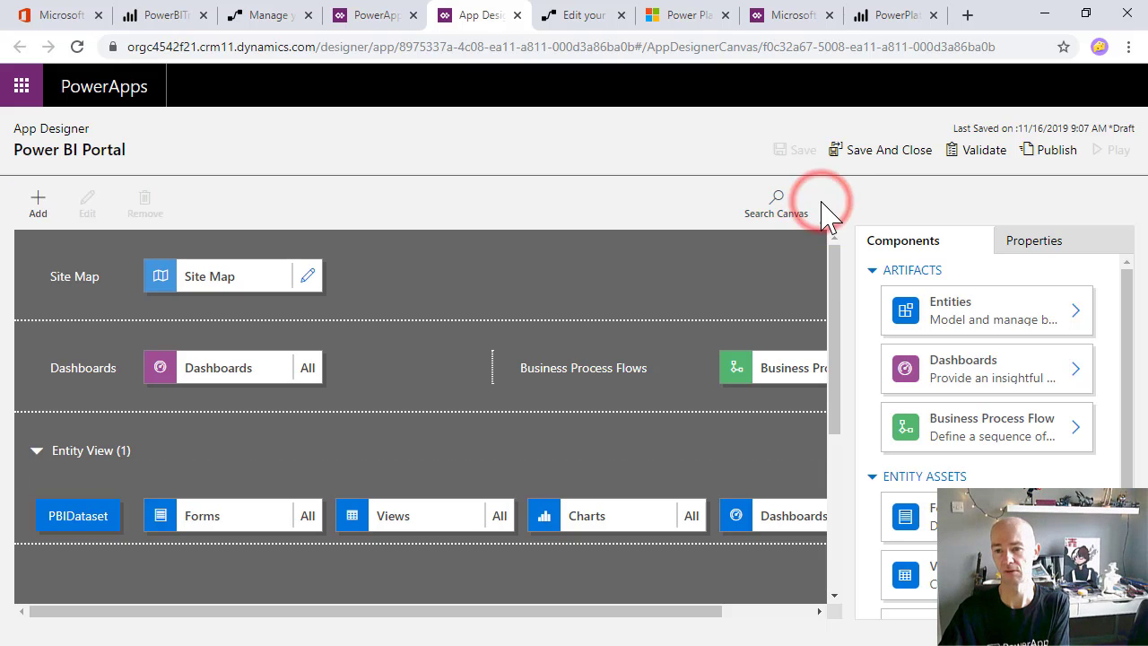
pyautogui.click(1049, 149)
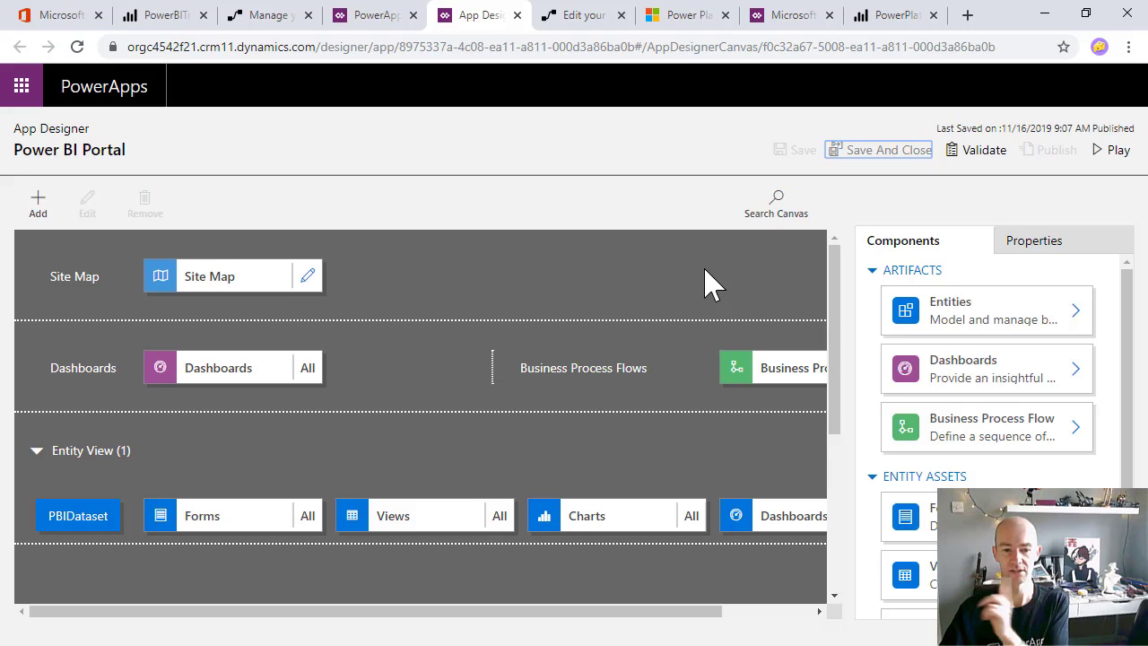
# Play the published Power BI Portal app and view its PBIDatasets list
pyautogui.moveTo(891, 246); pyautogui.dragTo(1051, 239)
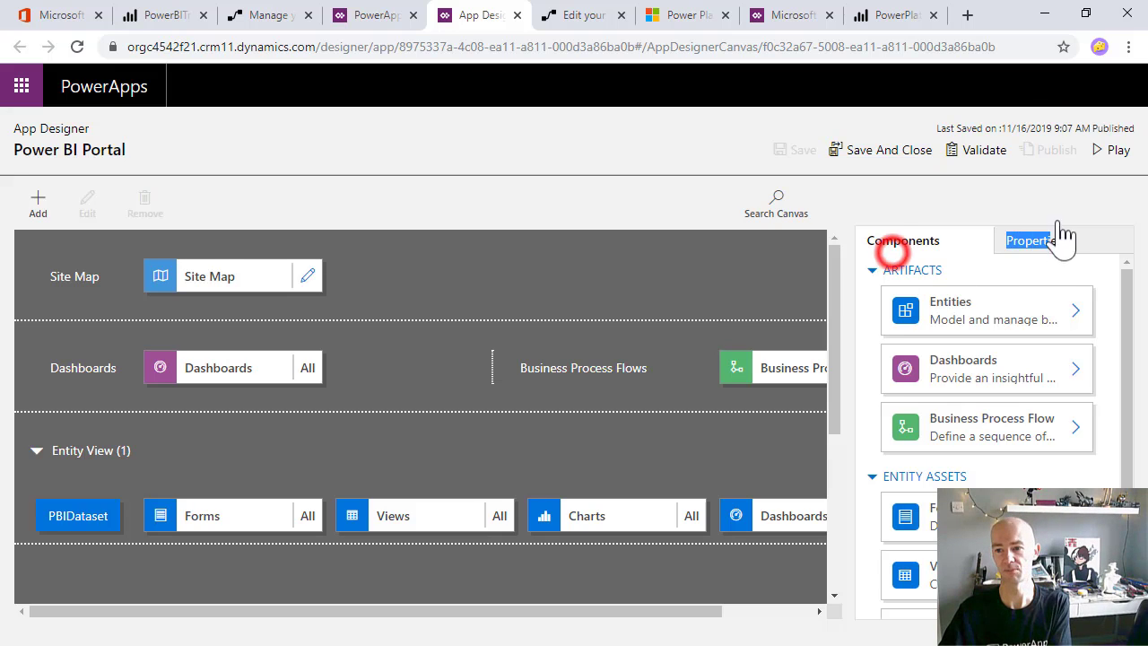
pyautogui.click(1119, 151)
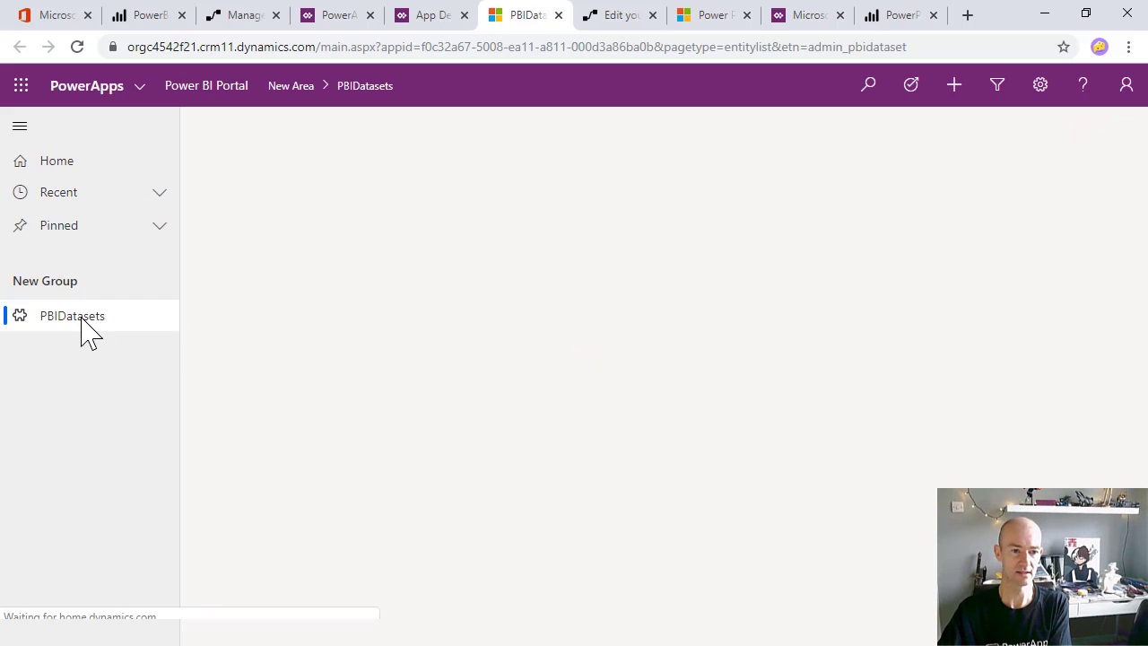
pyautogui.click(84, 328)
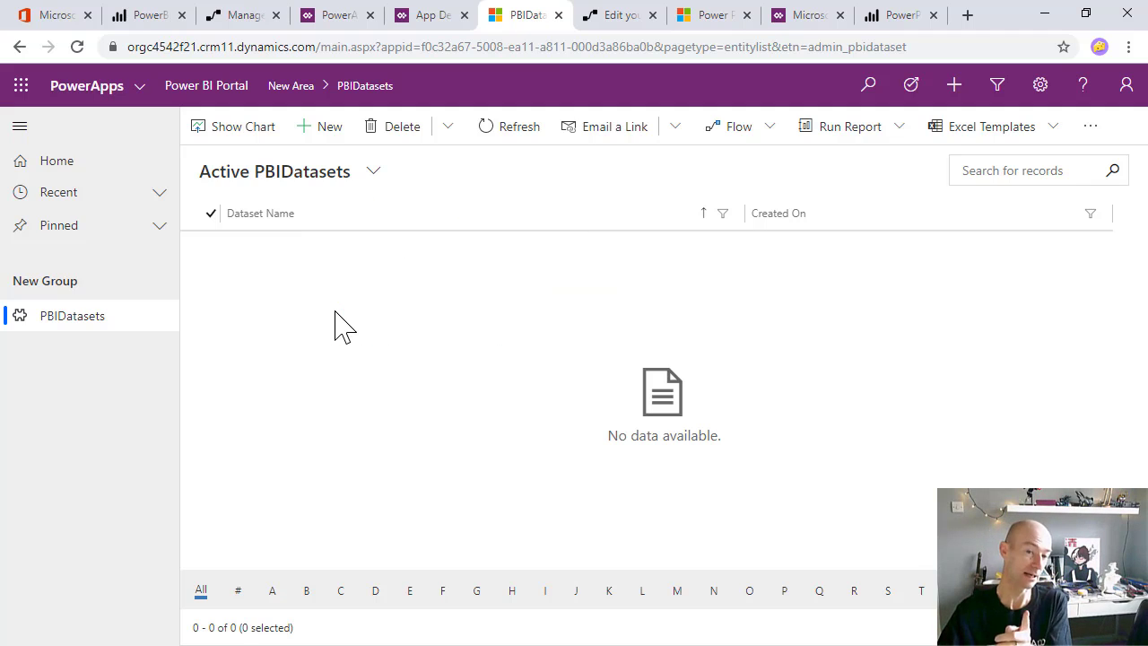
# Return to the PowerBI Portal solution, finish the model-driven app creation prompt, and open PBIDataset's Active PBIDatasets view for editing
pyautogui.click(425, 18)
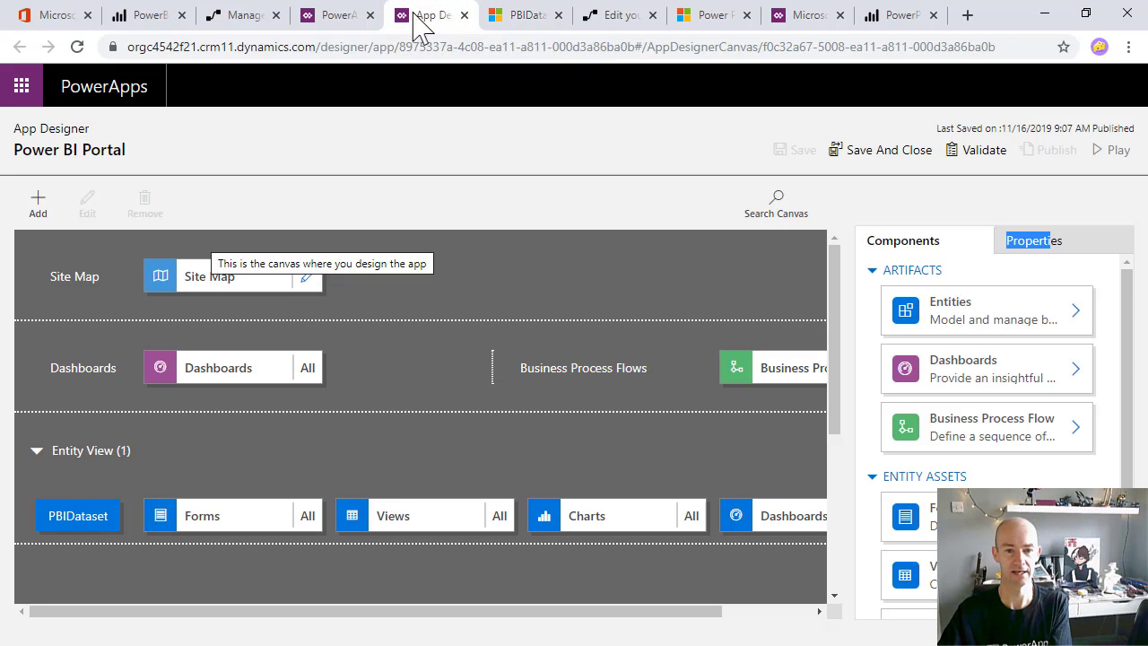
pyautogui.click(330, 17)
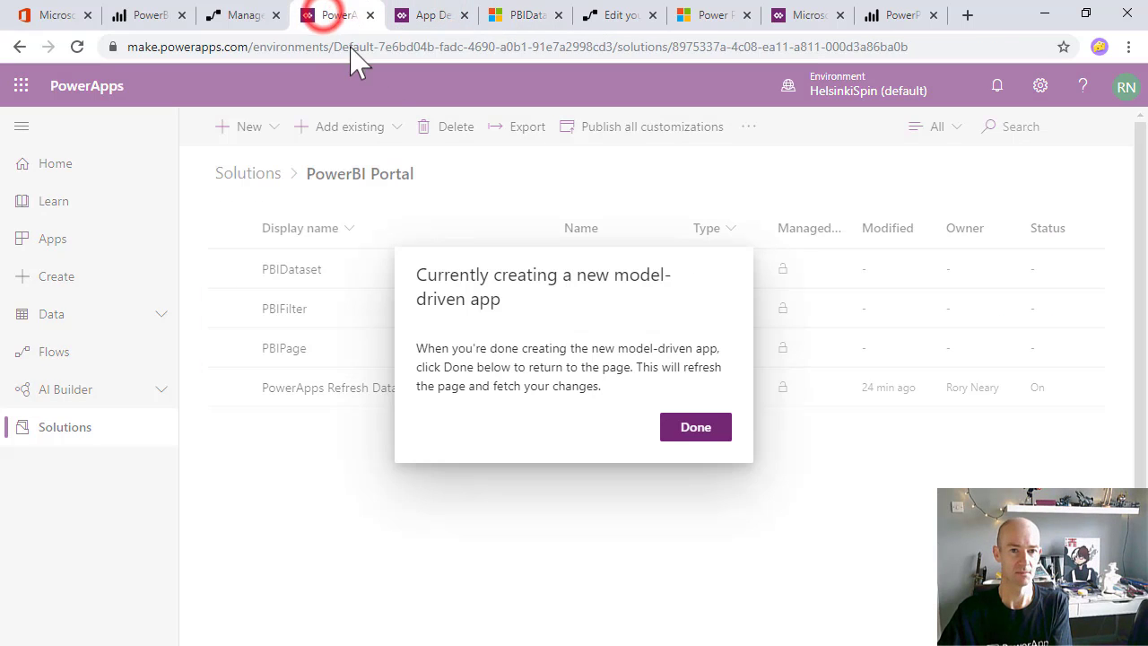
pyautogui.click(694, 428)
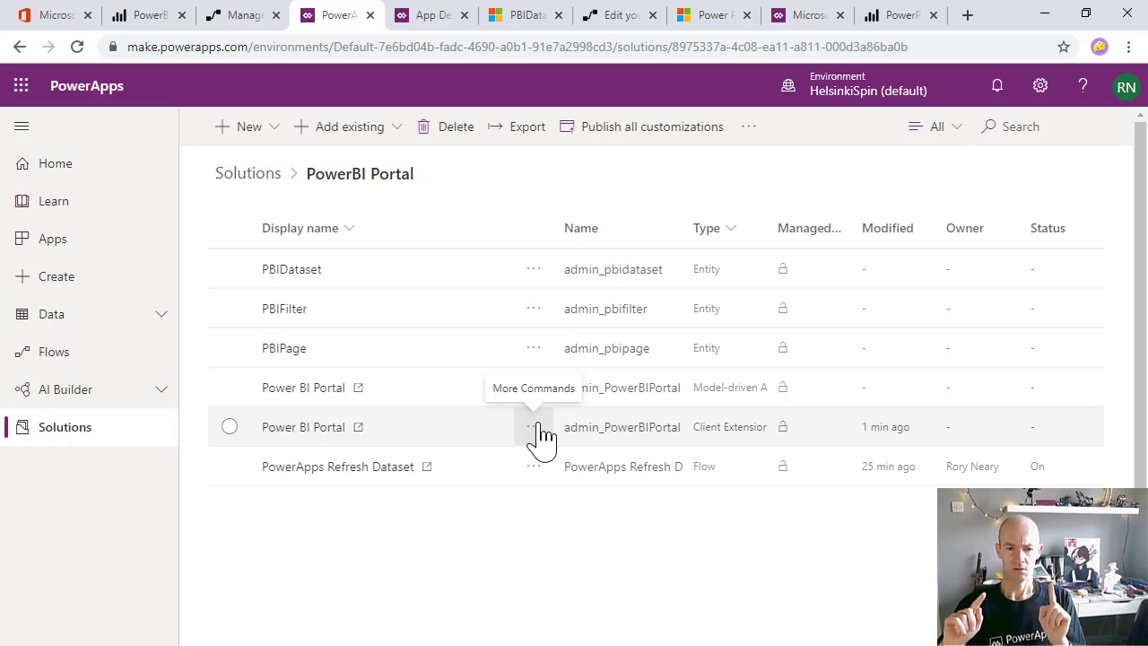
pyautogui.click(298, 266)
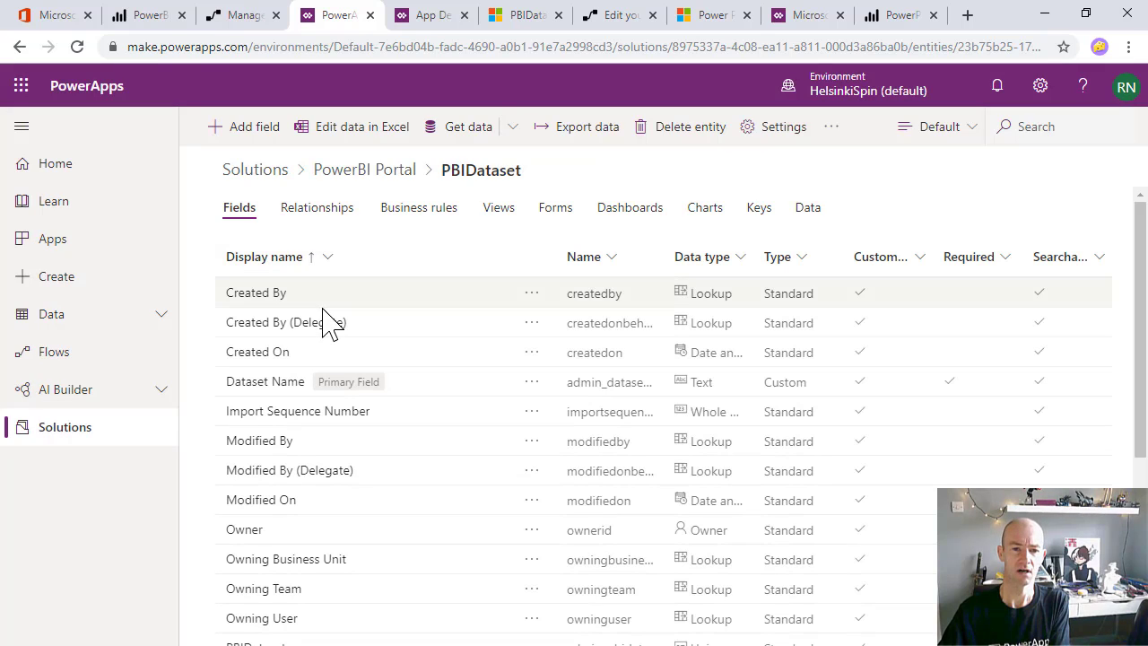
pyautogui.click(499, 208)
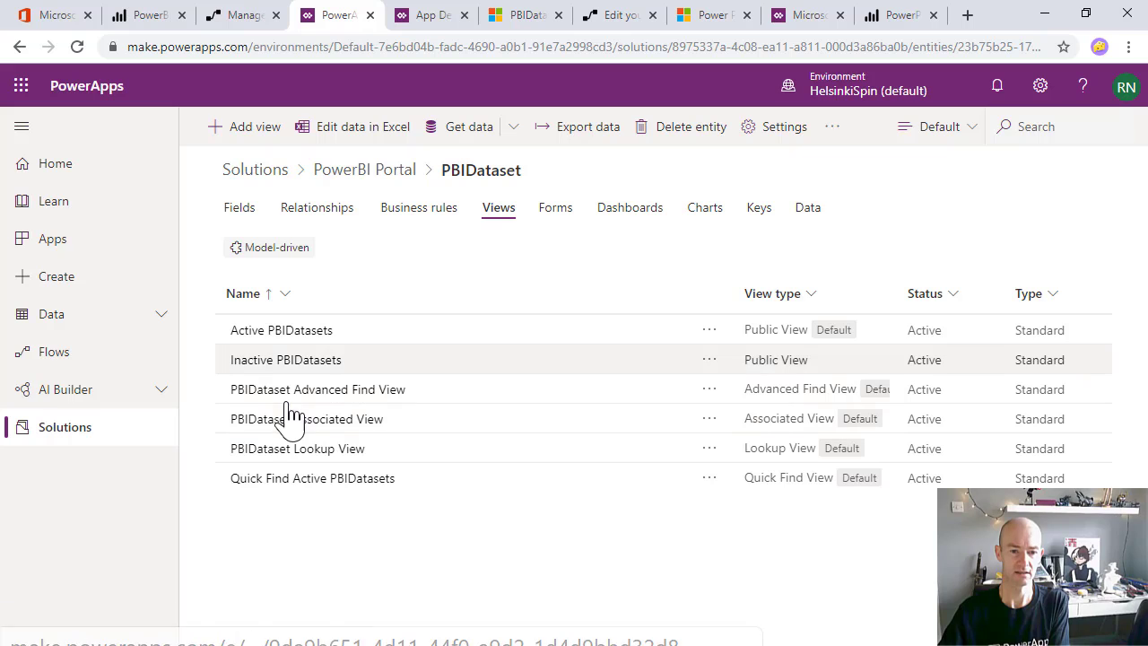
pyautogui.click(281, 330)
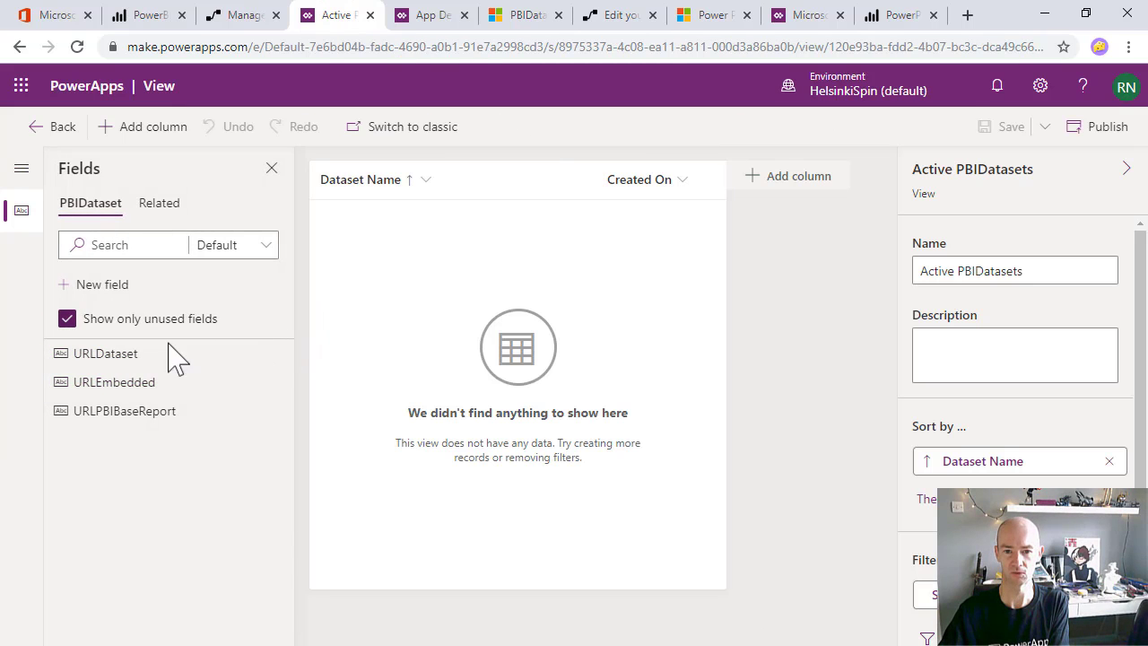
# Add the URLDataset, URLEmbedded and URLPBIBaseReport columns to the view, remove Created On, and save and publish the view
pyautogui.click(102, 354)
pyautogui.click(102, 353)
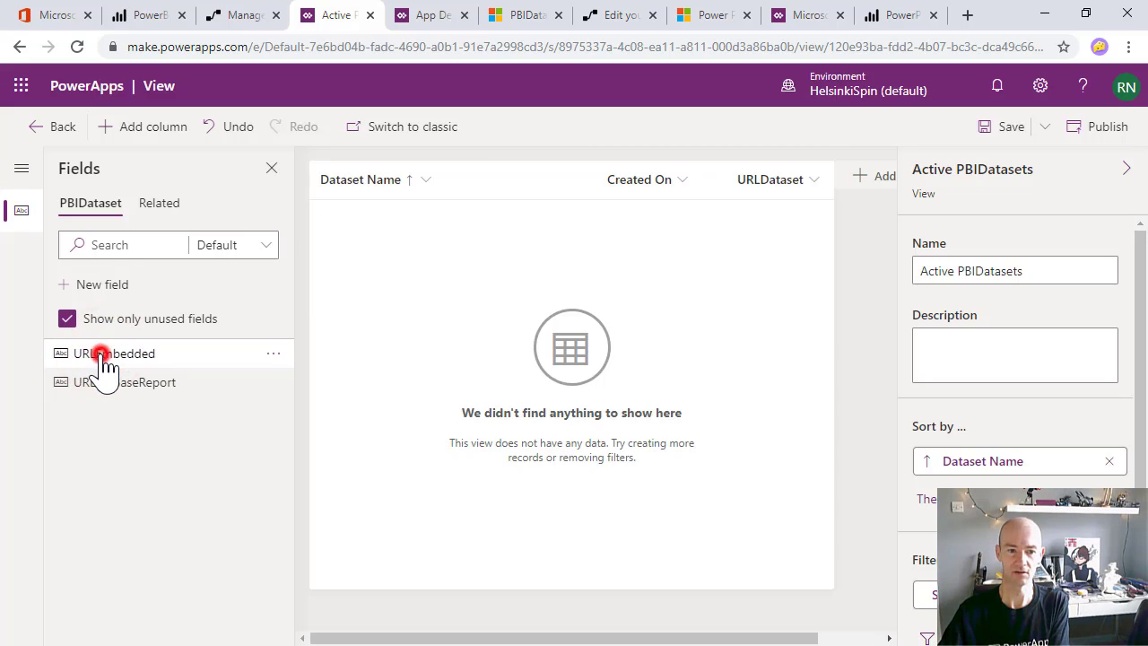
pyautogui.click(102, 353)
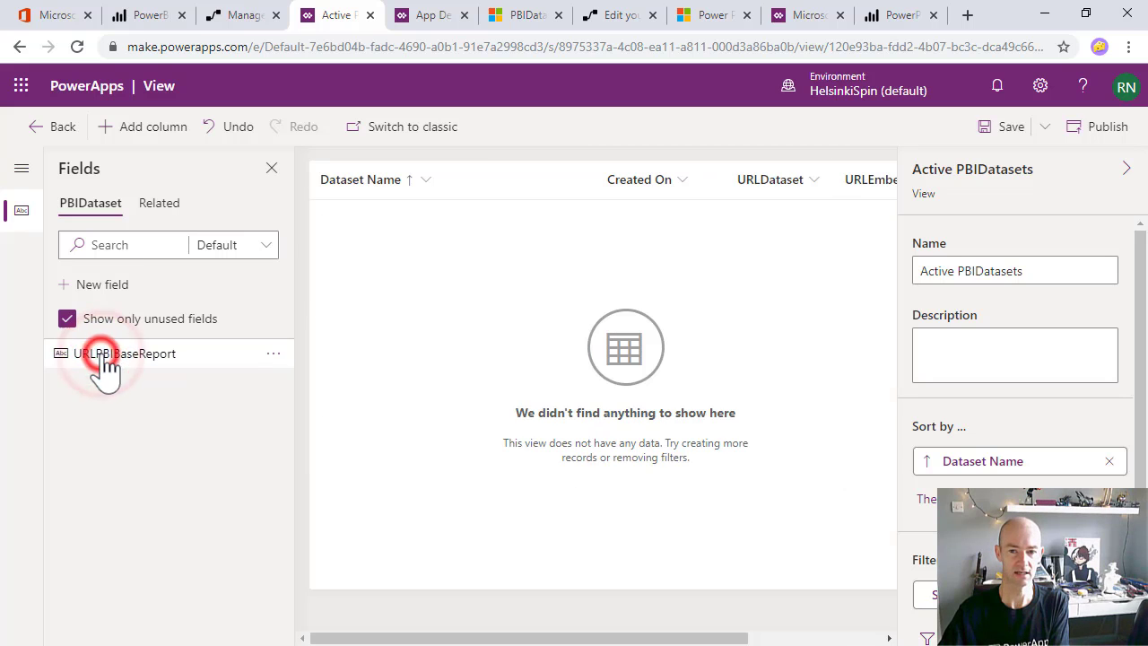
pyautogui.click(682, 180)
pyautogui.click(664, 458)
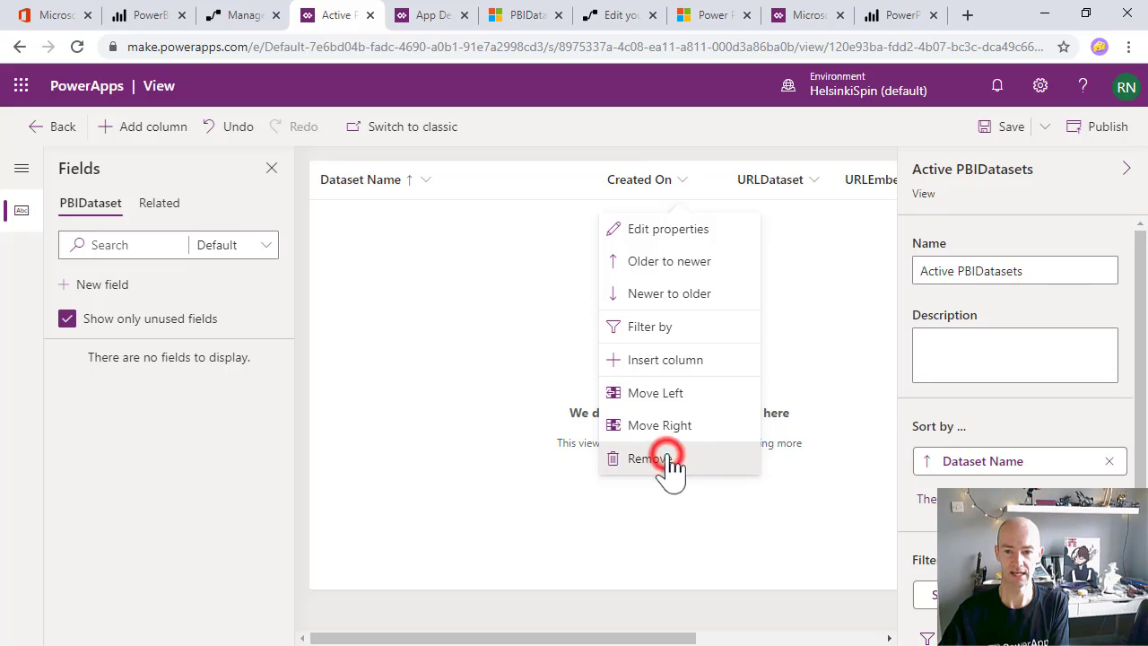
pyautogui.click(1004, 131)
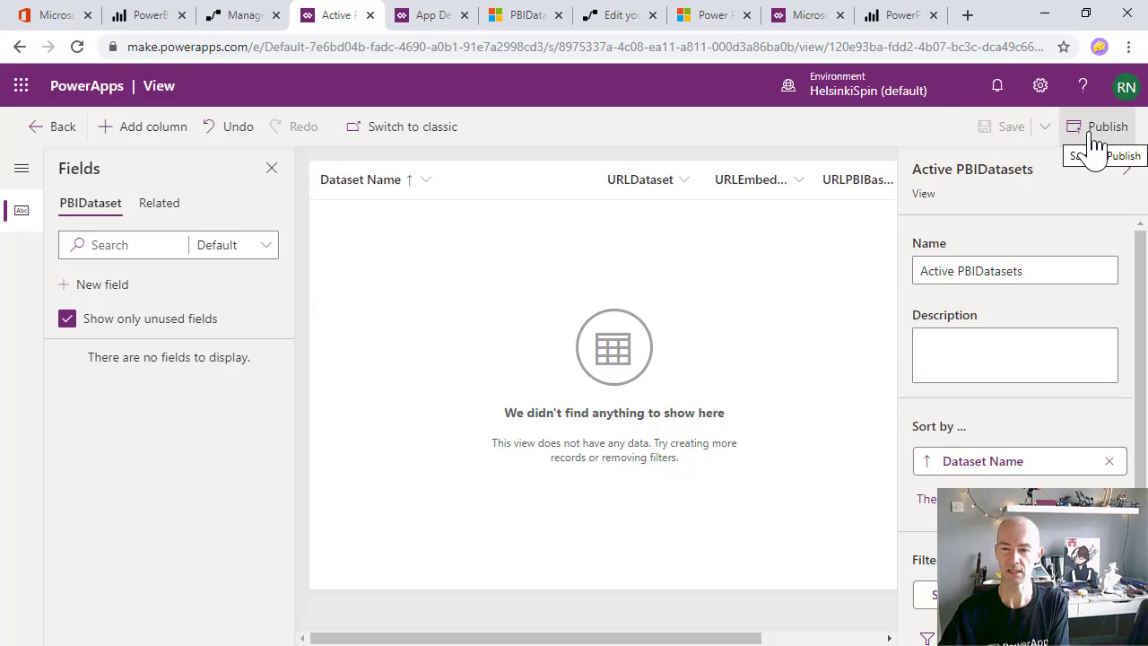
pyautogui.click(1089, 133)
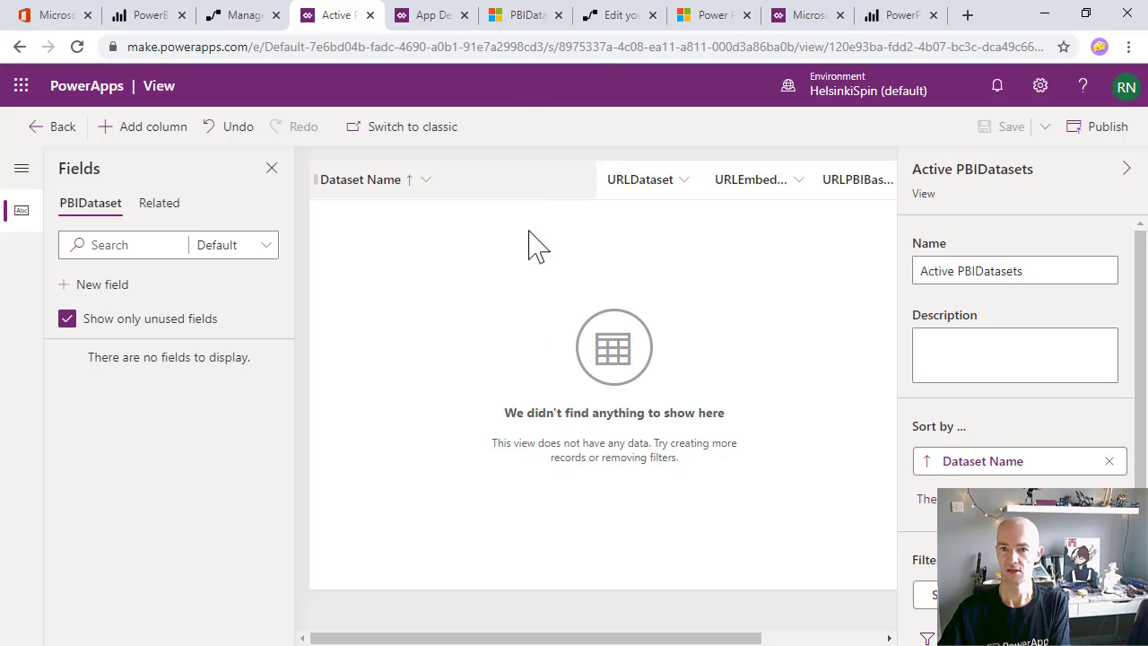
# Reload the PBIDatasets list in the running Power BI Portal app and start a new PBIDataset record
pyautogui.click(506, 16)
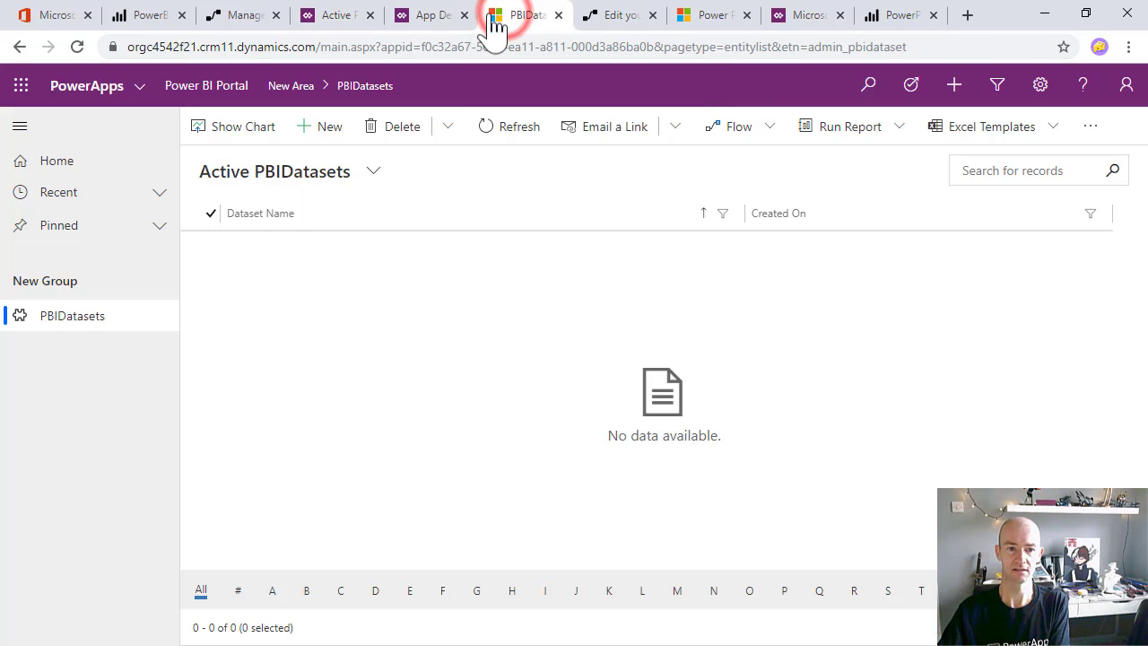
pyautogui.click(77, 47)
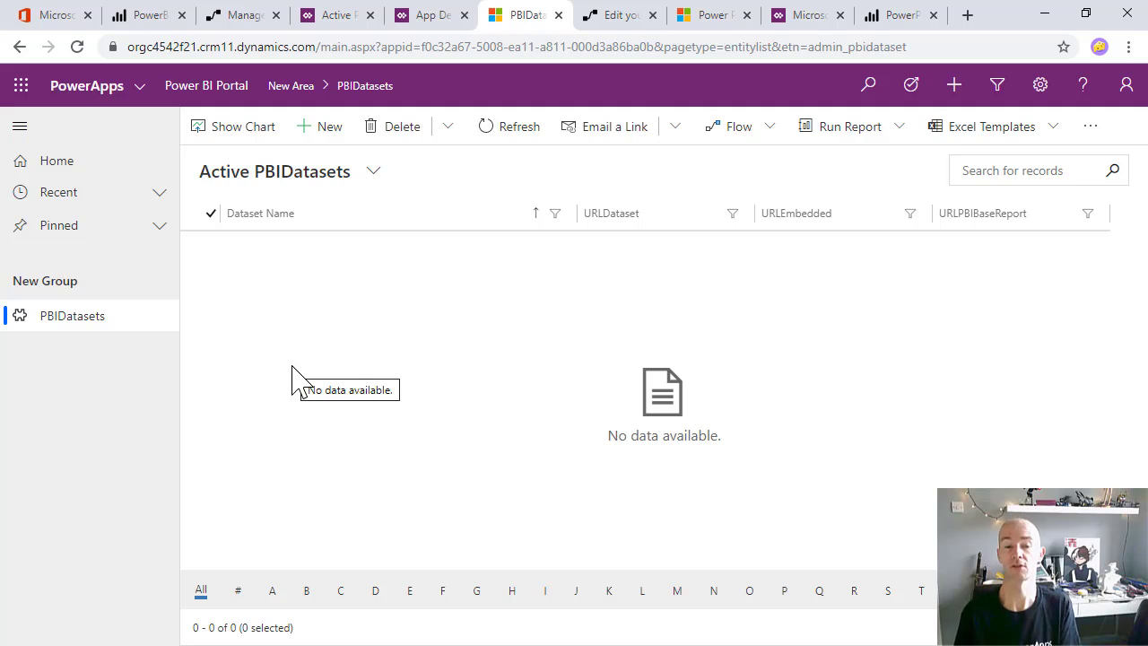
pyautogui.click(320, 126)
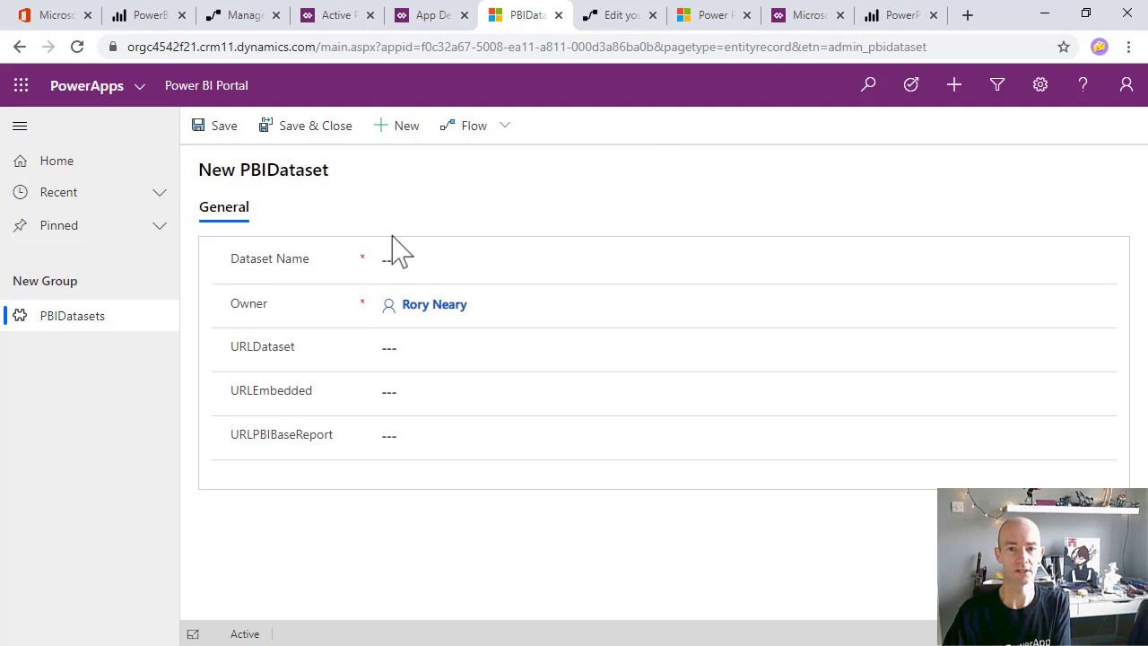
pyautogui.click(883, 15)
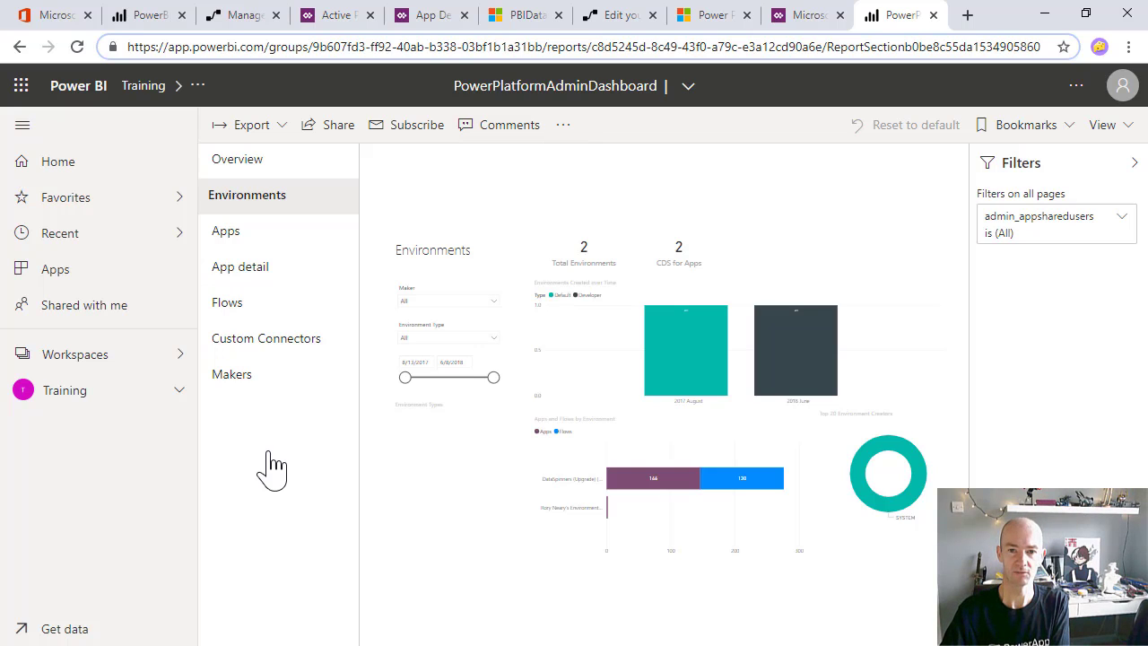
pyautogui.click(563, 125)
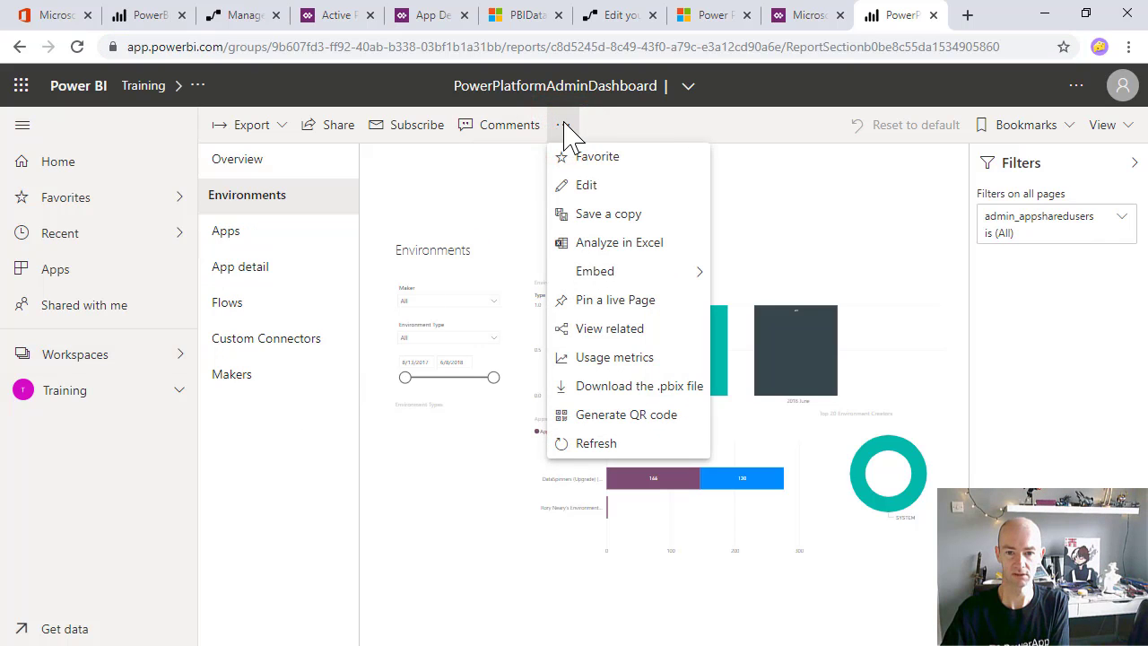
pyautogui.click(599, 328)
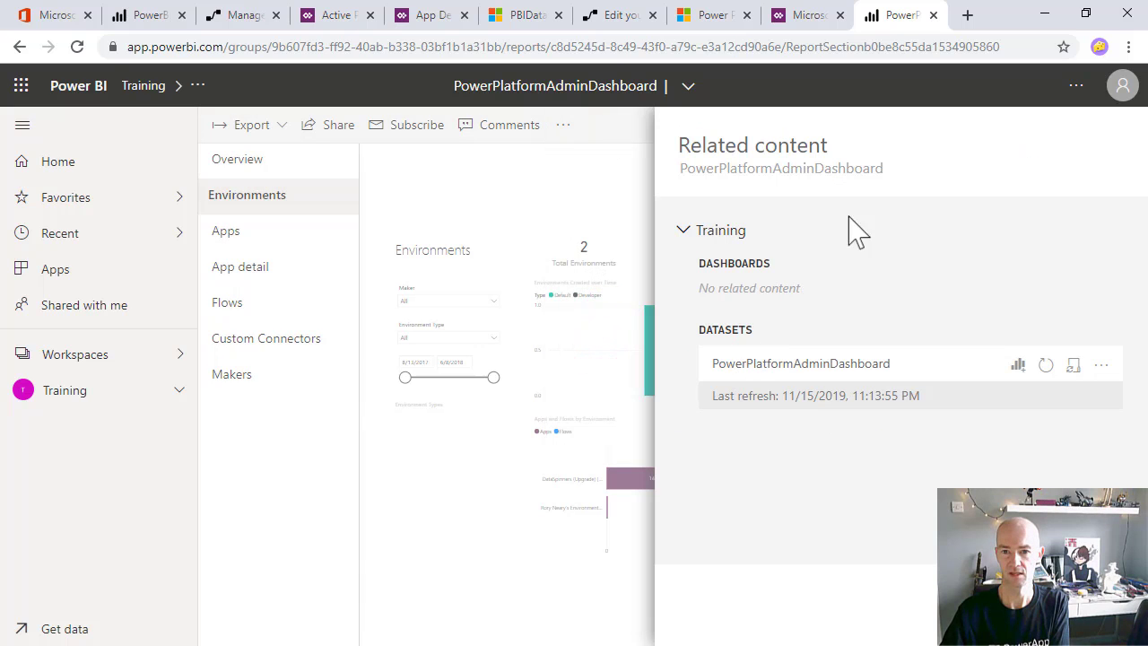
pyautogui.moveTo(887, 167); pyautogui.dragTo(683, 177)
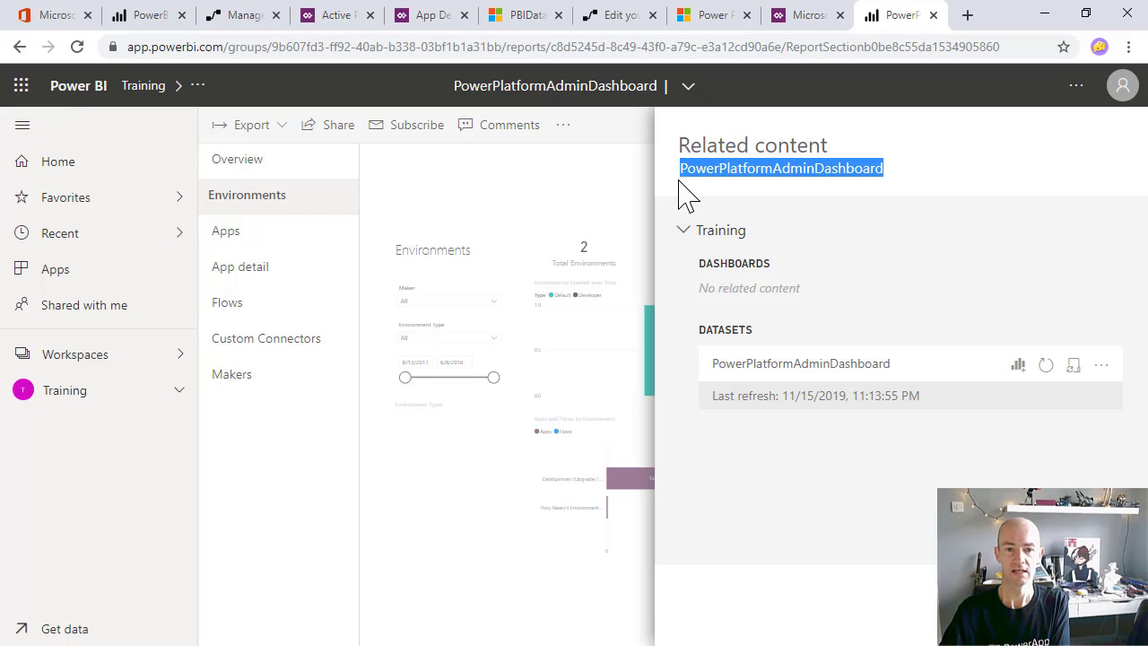
# Copy the name PowerBITrainingSPSynch from that report's related content in Power BI and enter it as the new record's Dataset Name
pyautogui.click(134, 18)
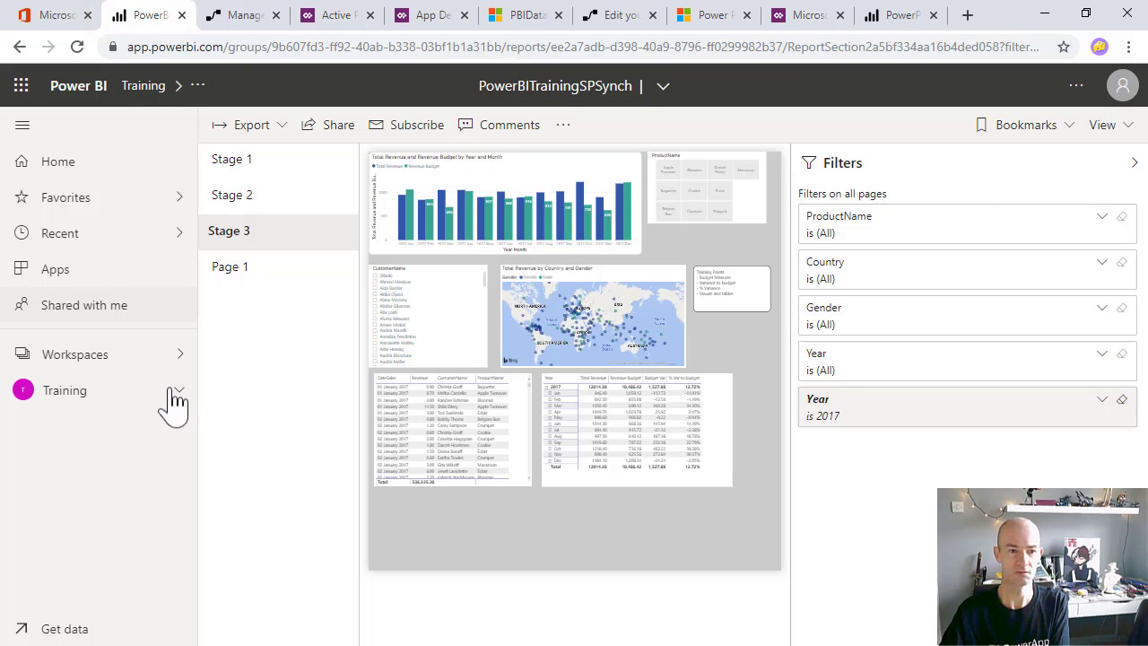
pyautogui.click(563, 128)
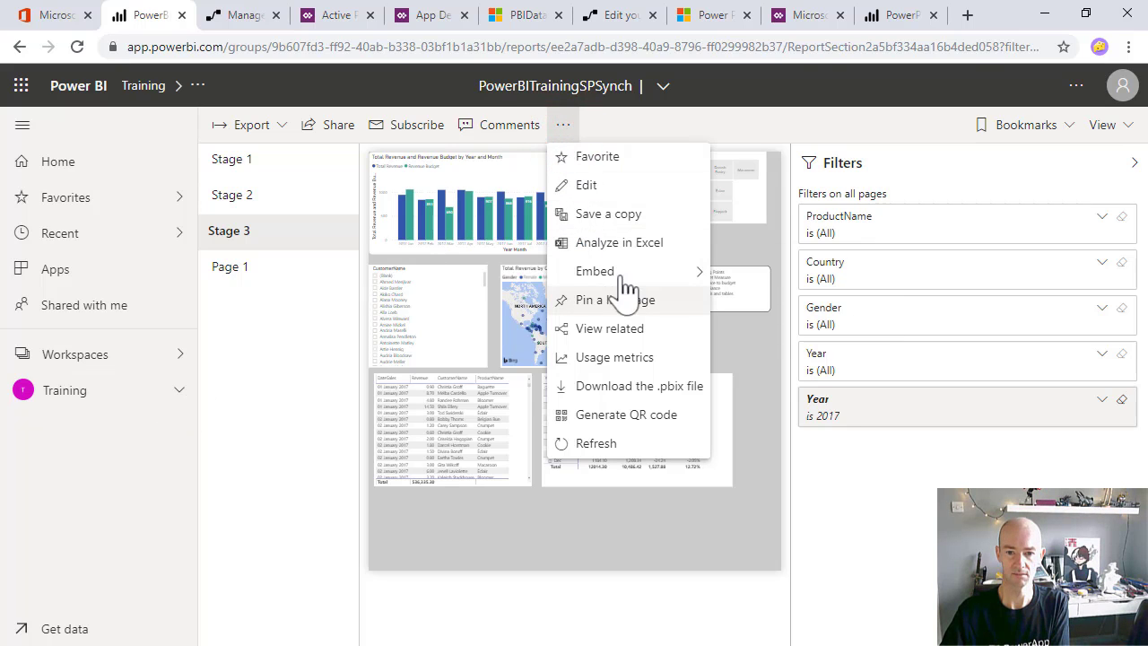
pyautogui.click(642, 330)
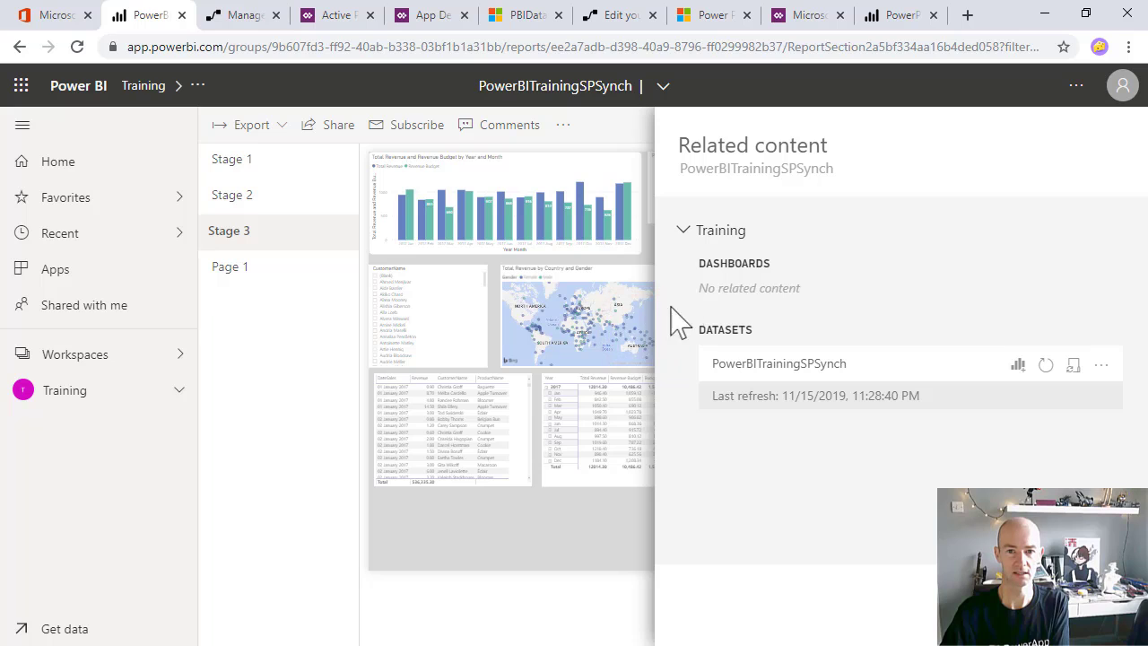
pyautogui.moveTo(850, 169)
pyautogui.mouseDown()
pyautogui.moveTo(691, 205)
pyautogui.moveTo(687, 176)
pyautogui.moveTo(790, 163)
pyautogui.moveTo(833, 167)
pyautogui.moveTo(843, 185)
pyautogui.mouseUp()
pyautogui.hotkey('ctrl', 'c')
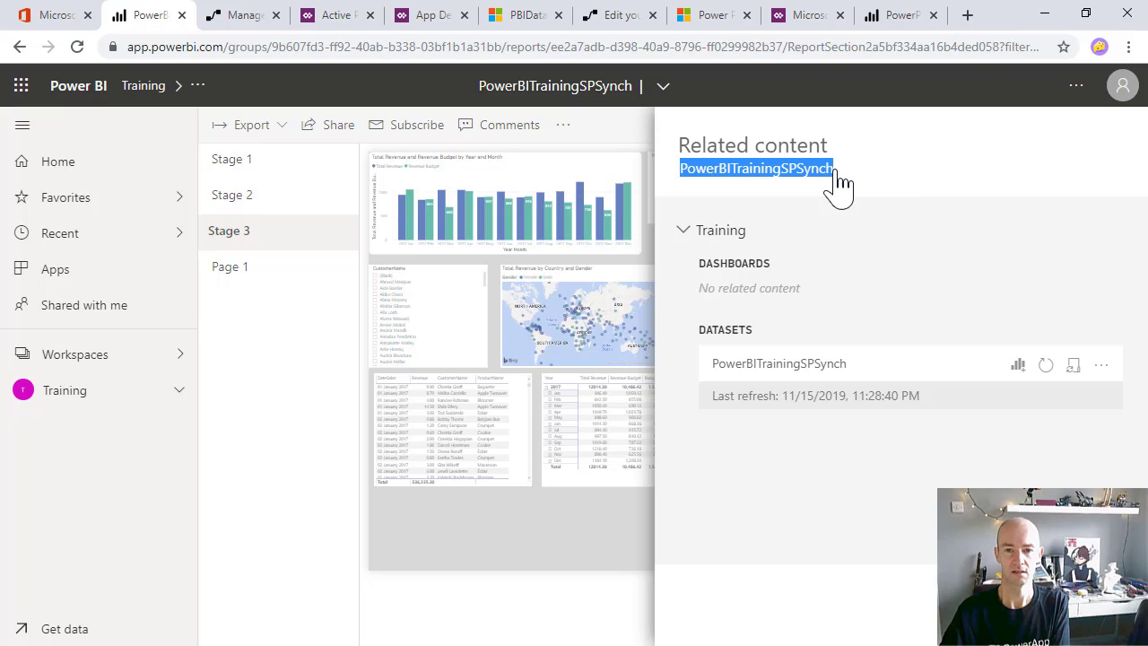
pyautogui.click(527, 15)
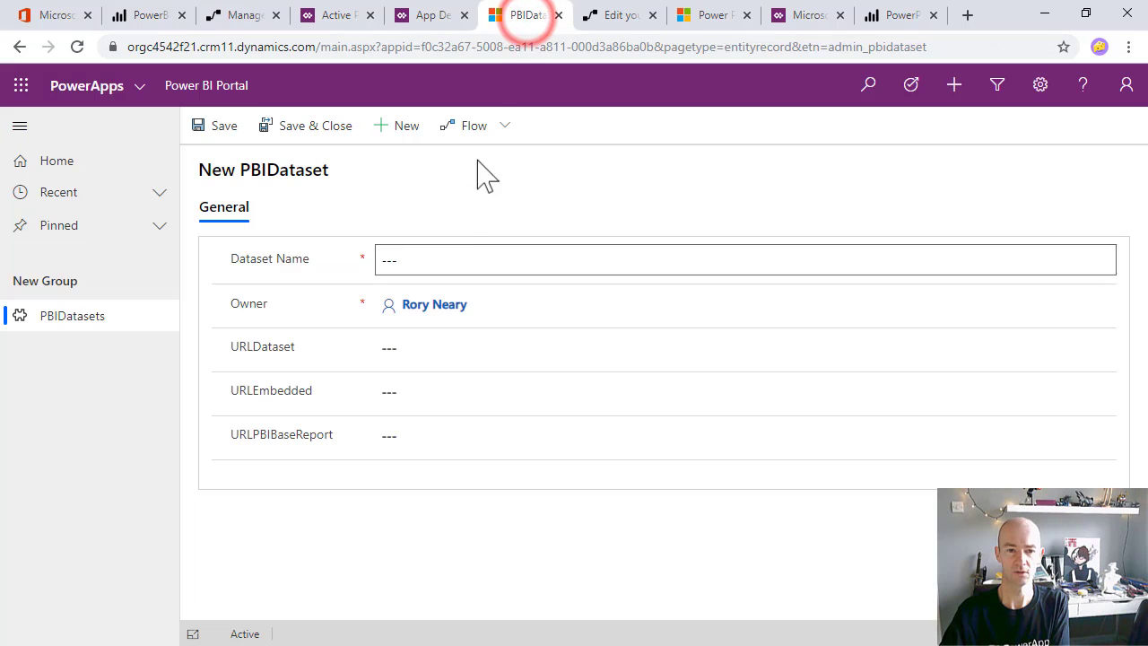
pyautogui.click(445, 260)
pyautogui.hotkey('ctrl', 'v')
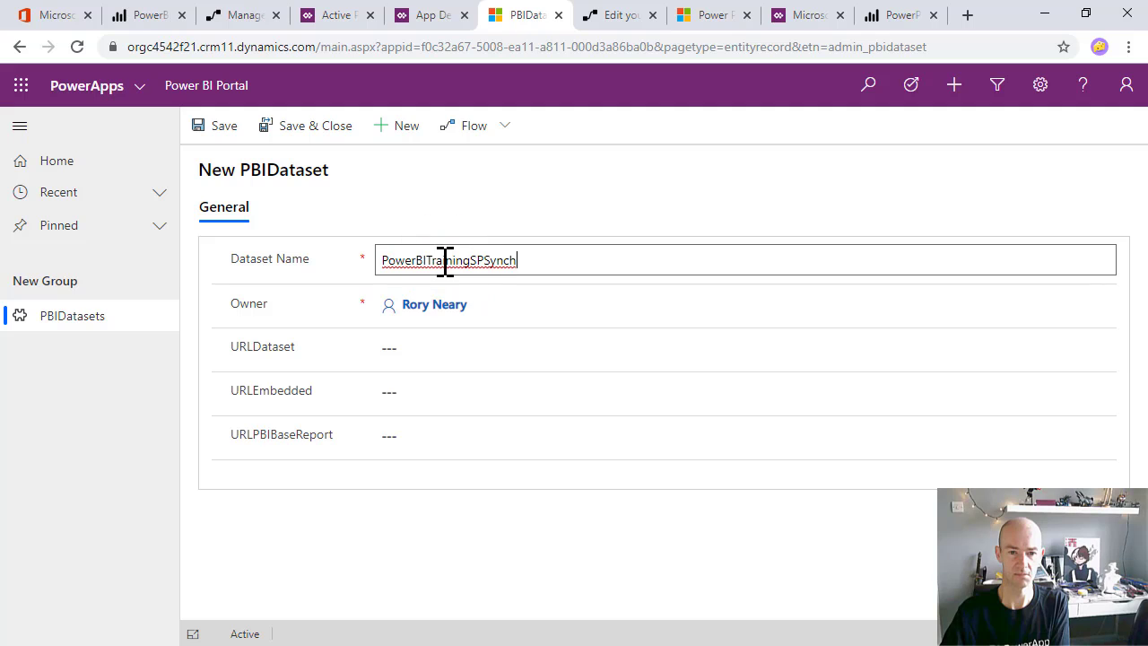
# Close the PowerPlatformAdminDashboard report and move the PowerBITrainingSPSynch report's browser tab beside the Power Platform one
pyautogui.click(393, 349)
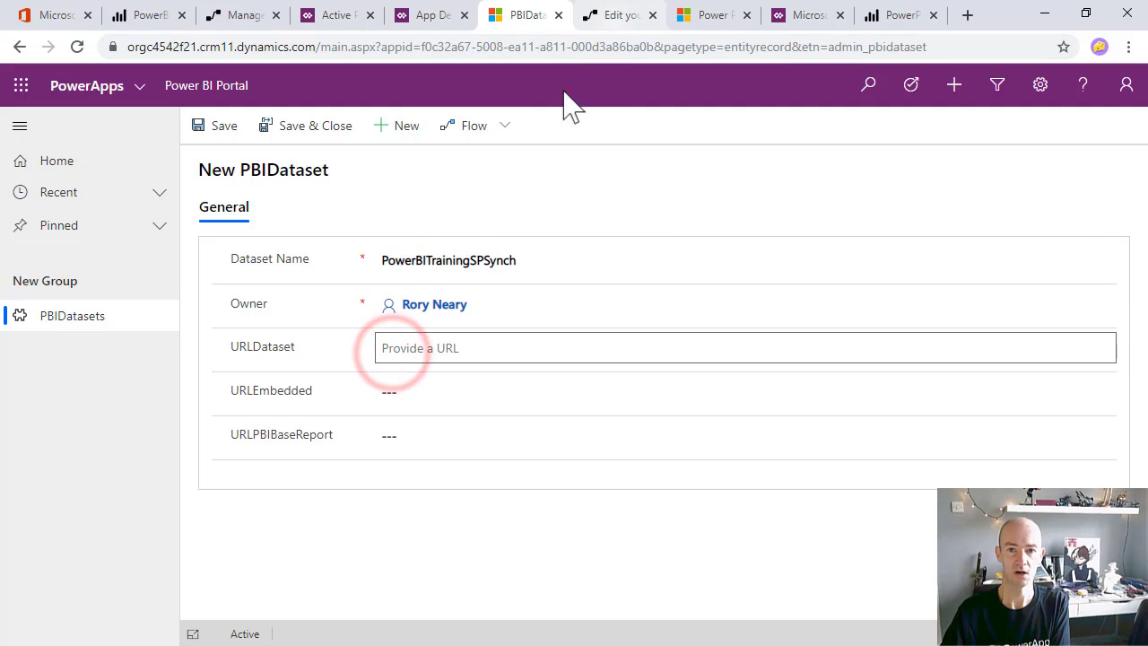
pyautogui.click(615, 20)
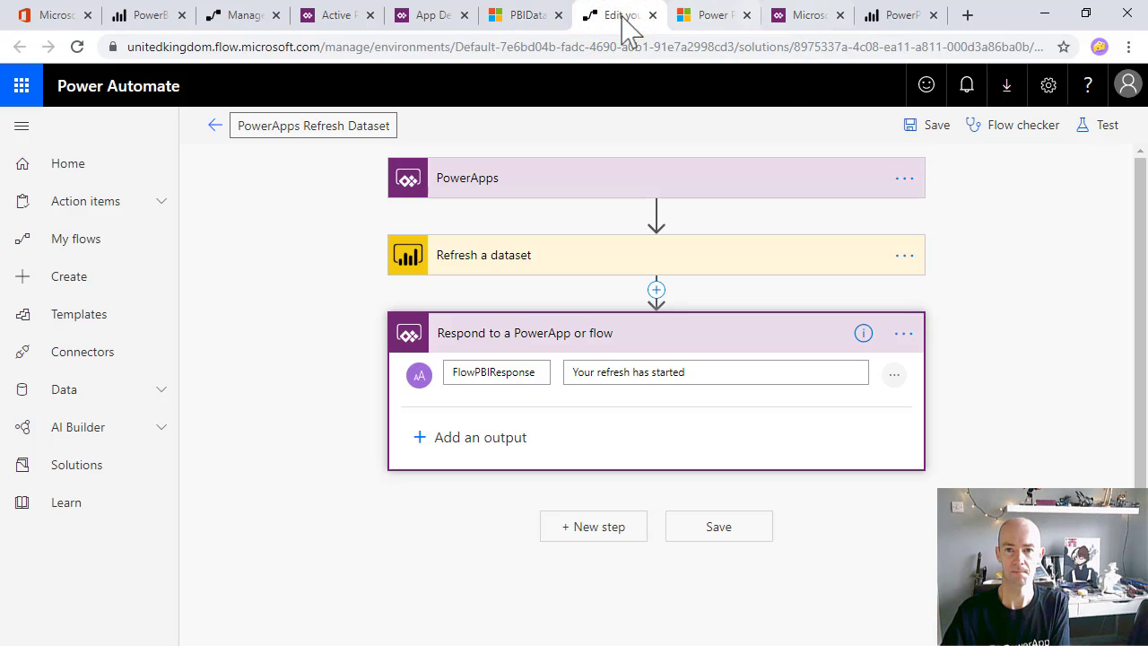
pyautogui.click(880, 16)
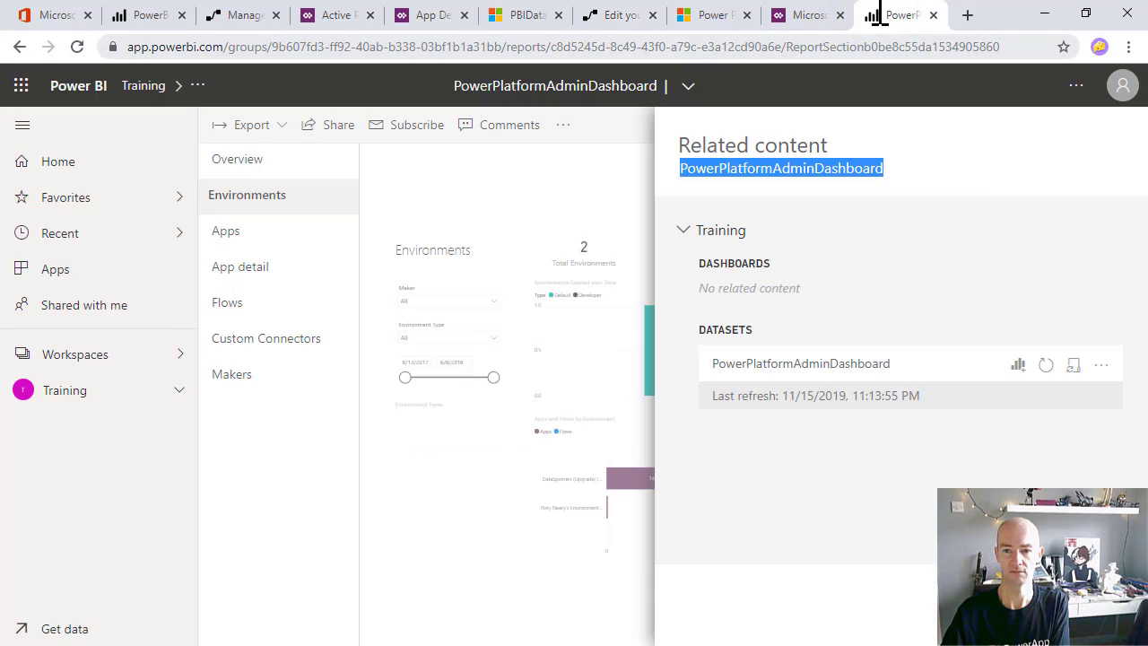
pyautogui.click(933, 15)
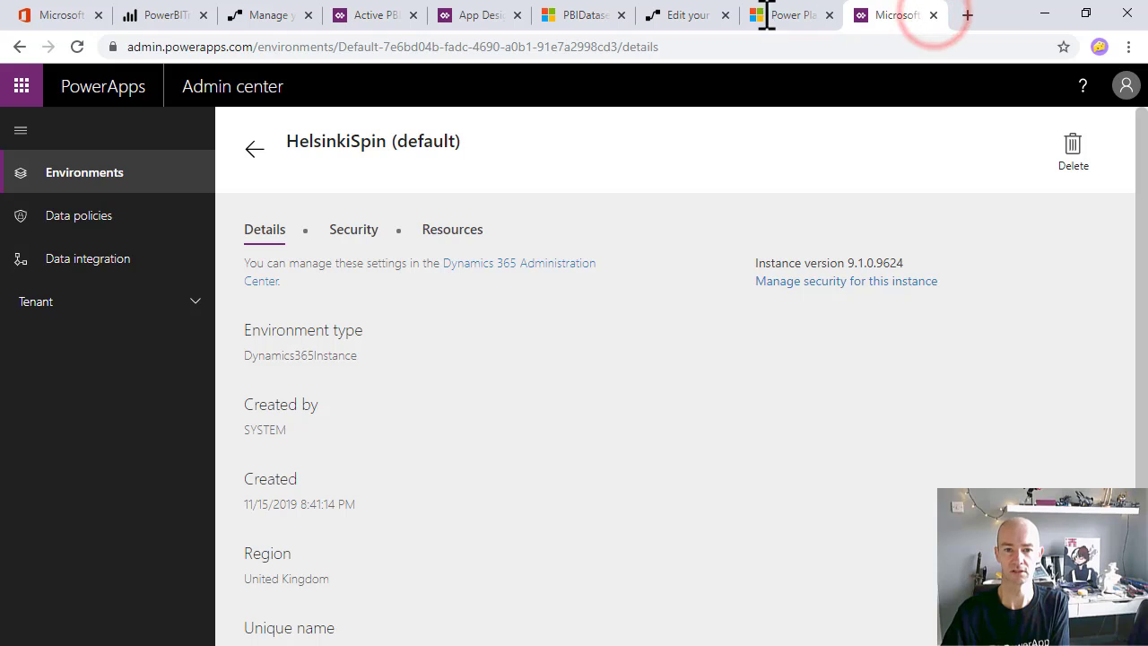
pyautogui.moveTo(174, 24); pyautogui.dragTo(747, 40)
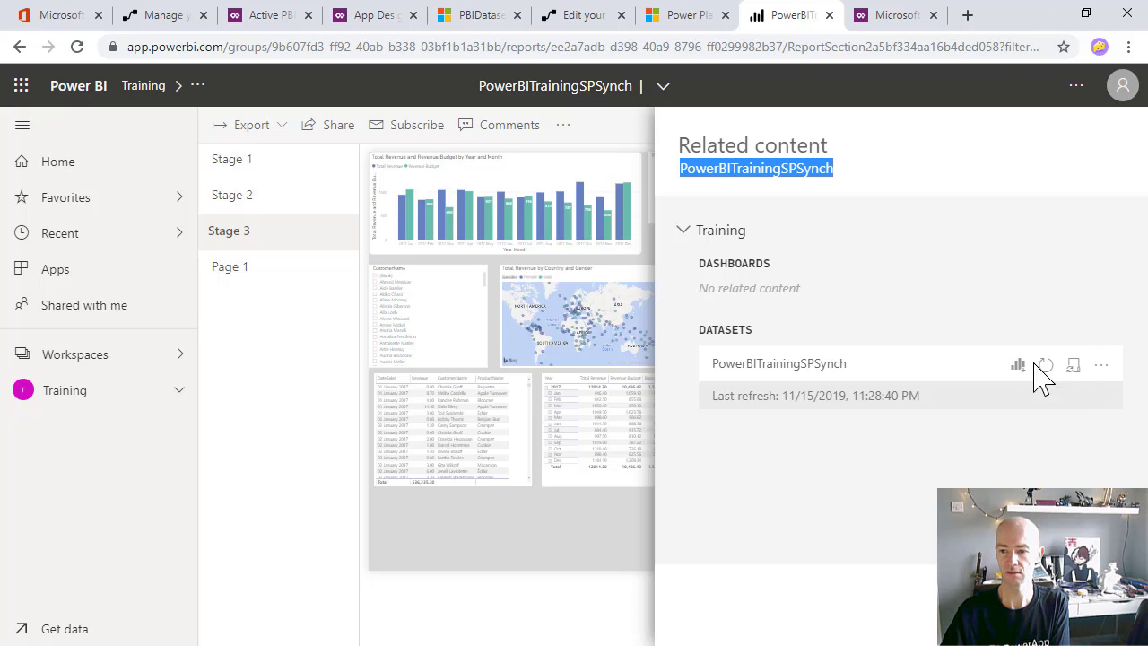
# Open the settings of the PowerBITrainingSPSynch dataset from the report's related content
pyautogui.click(1101, 365)
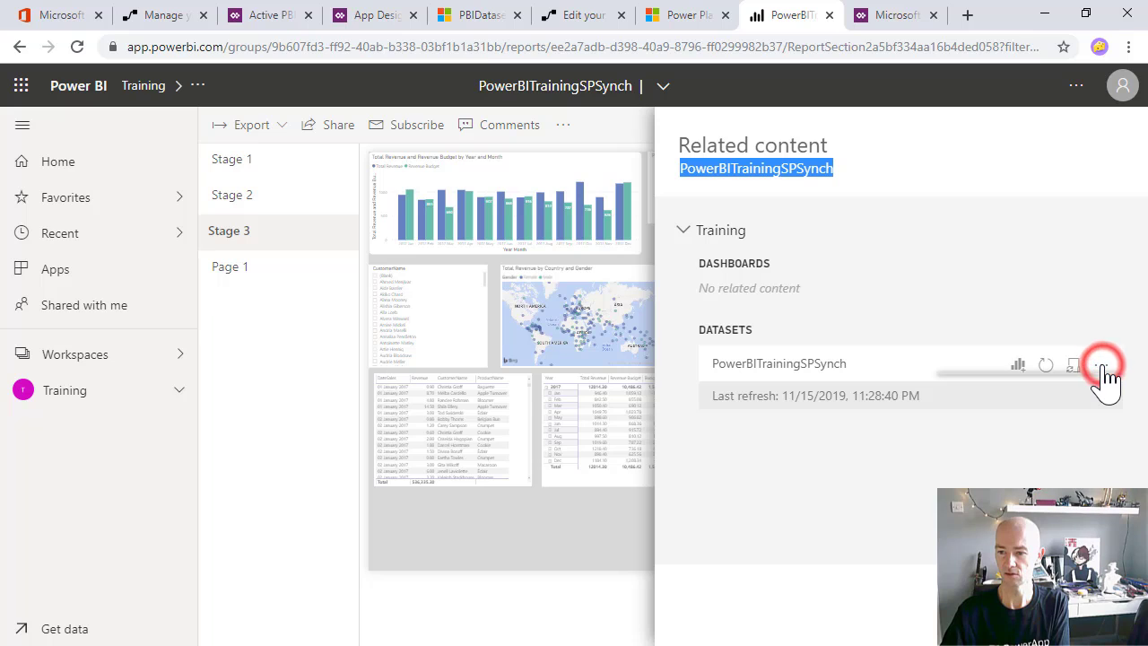
pyautogui.click(1099, 366)
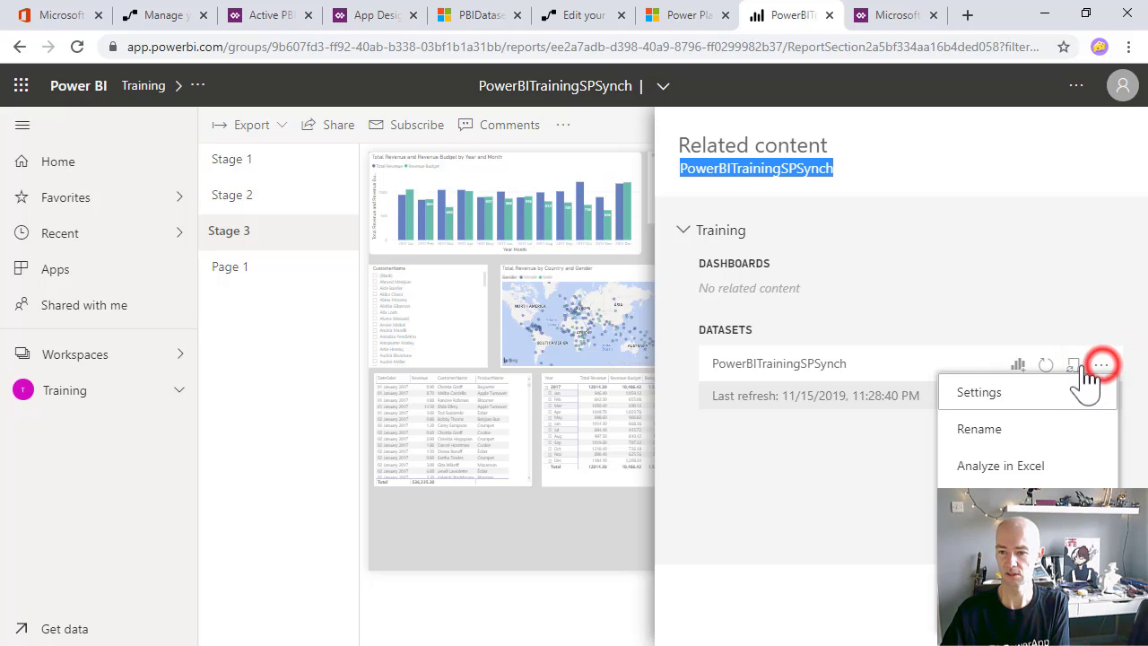
pyautogui.click(1072, 365)
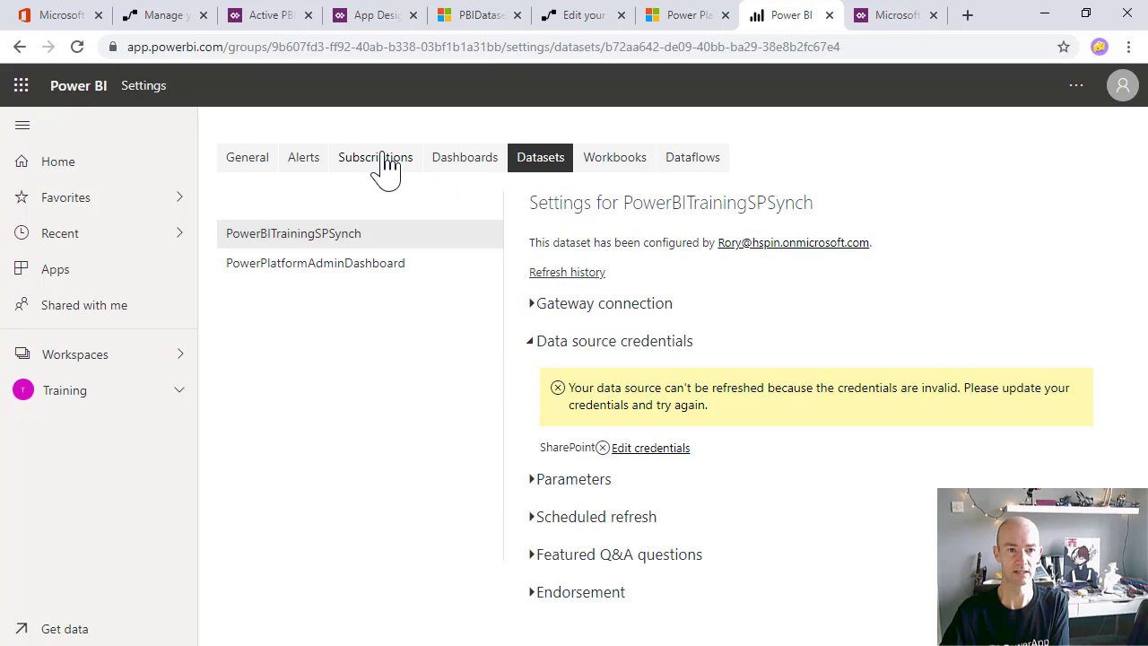
# Copy the address of the PowerBITrainingSPSynch dataset settings page into the new record's URLDataset field and highlight its group and dataset IDs
pyautogui.click(439, 47)
pyautogui.hotkey('ctrl', 'c')
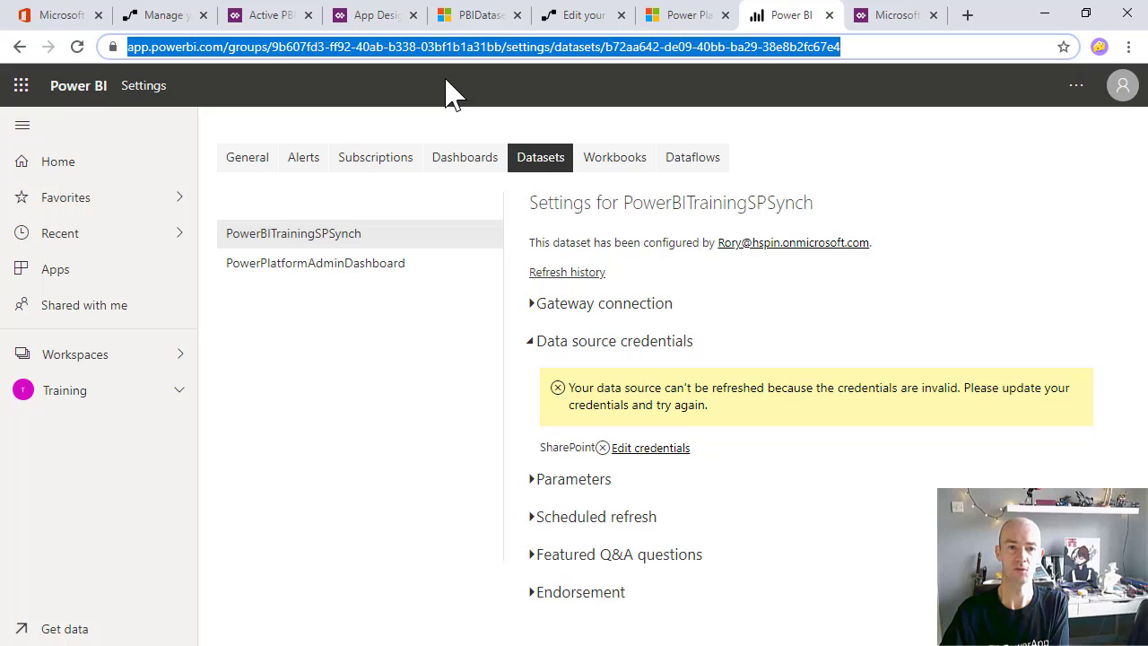
pyautogui.click(485, 19)
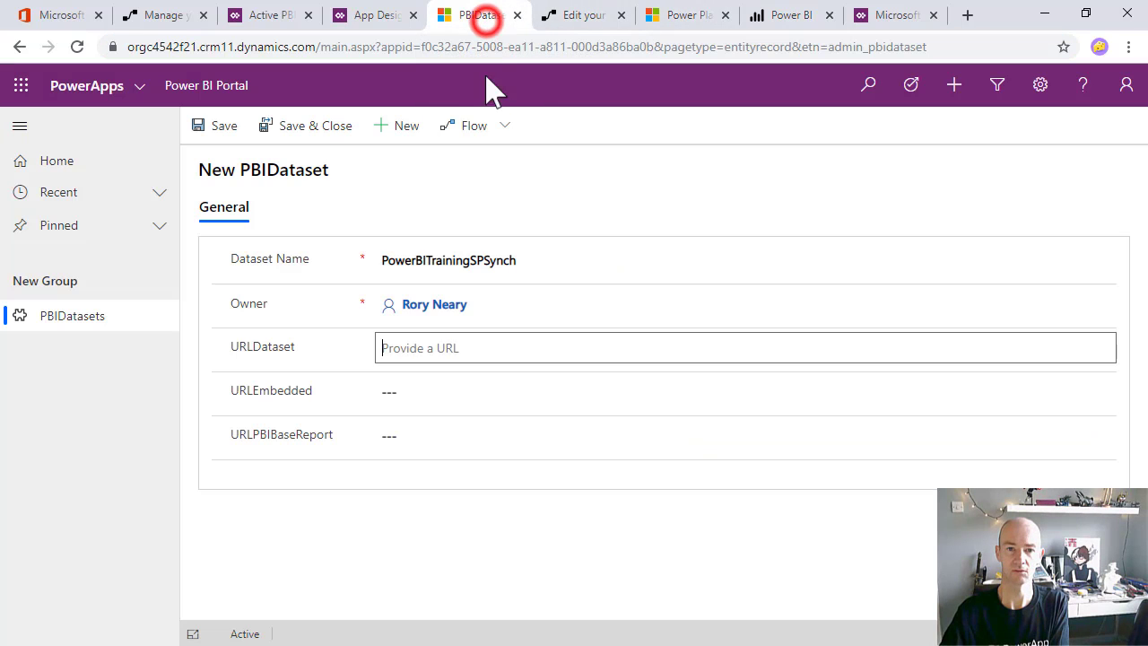
pyautogui.hotkey('ctrl', 'v')
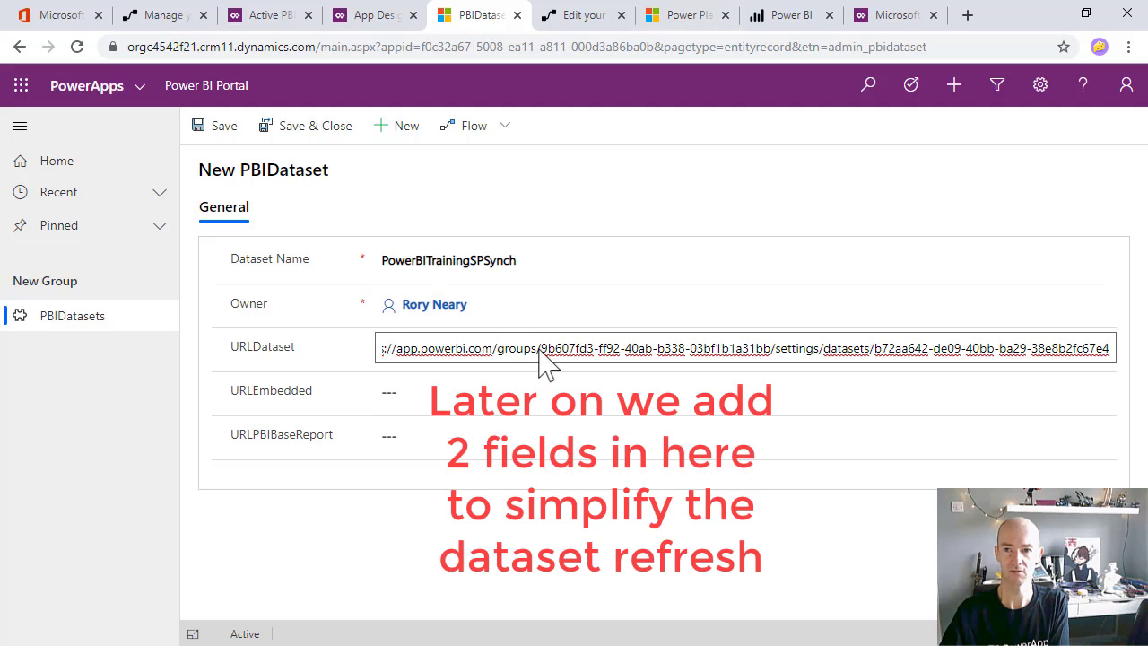
pyautogui.moveTo(541, 348); pyautogui.dragTo(776, 356)
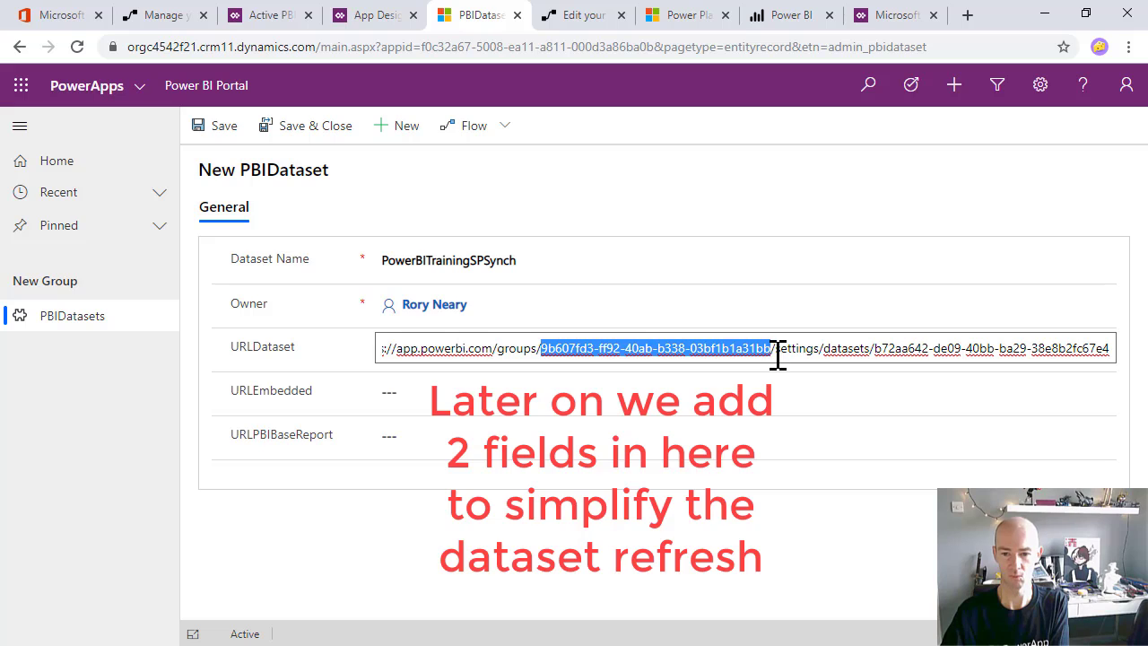
pyautogui.moveTo(878, 350); pyautogui.dragTo(1134, 363)
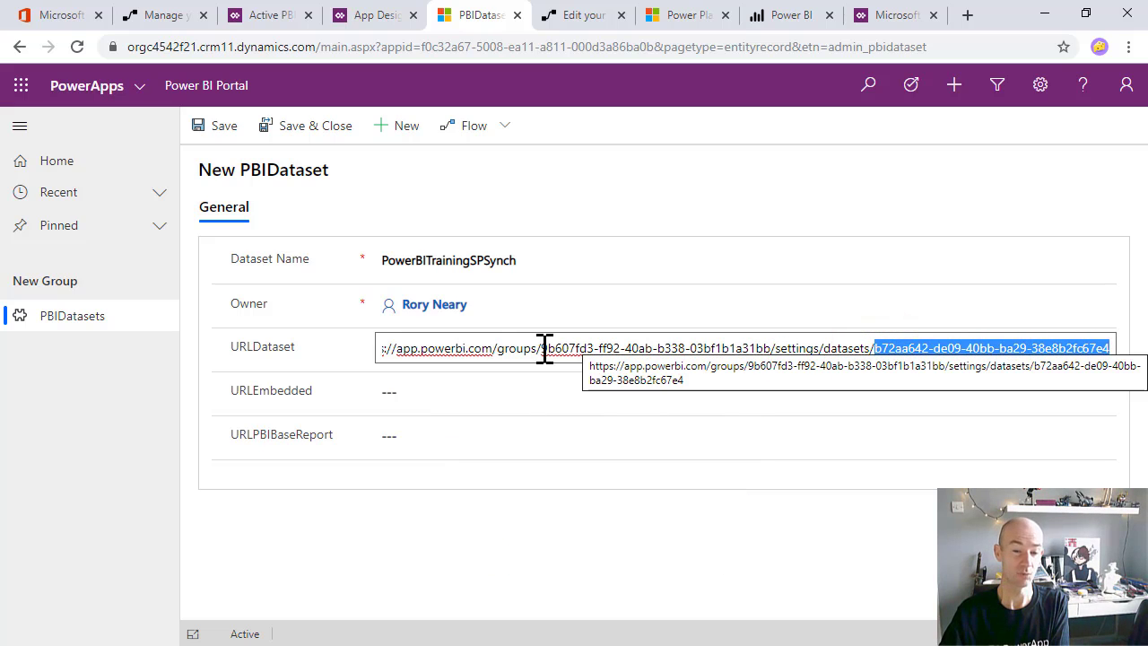
pyautogui.moveTo(542, 349); pyautogui.dragTo(769, 347)
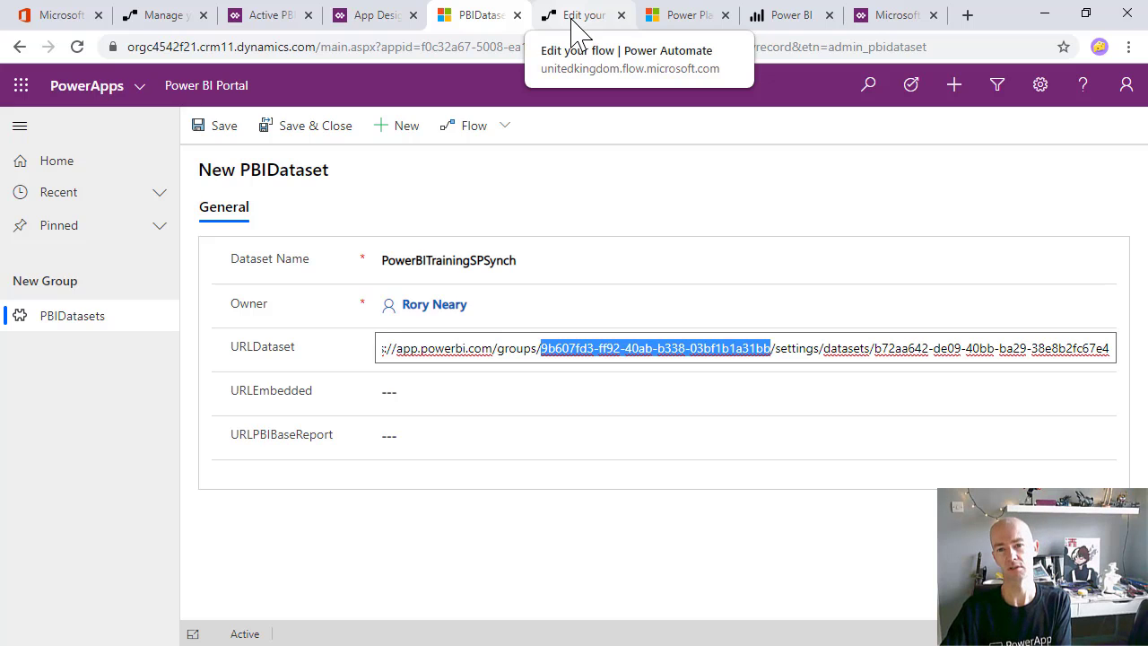
# Open the record's URLEmbedded field for entry and return to the PowerBITrainingSPSynch report in Power BI
pyautogui.click(769, 20)
pyautogui.click(479, 14)
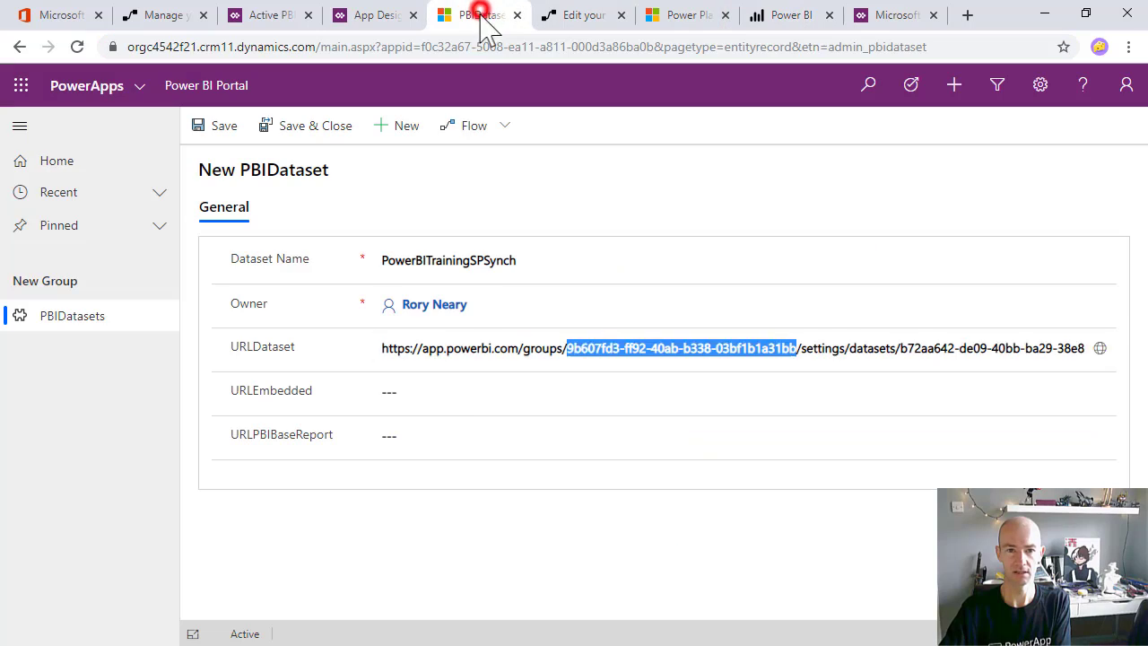
pyautogui.click(453, 391)
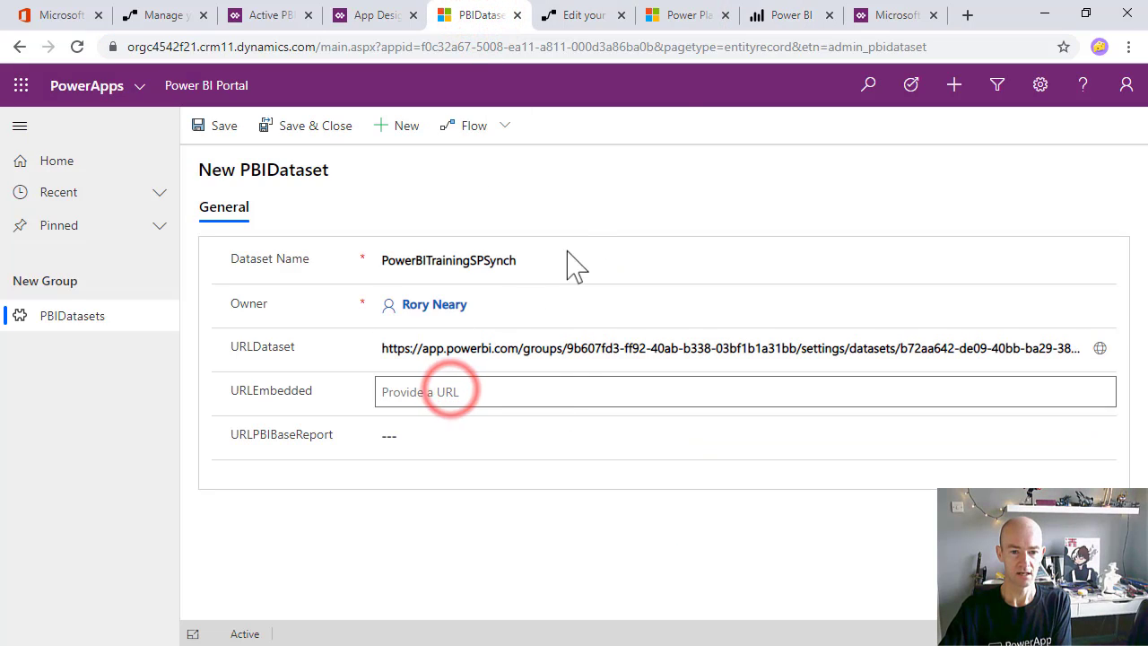
pyautogui.click(769, 20)
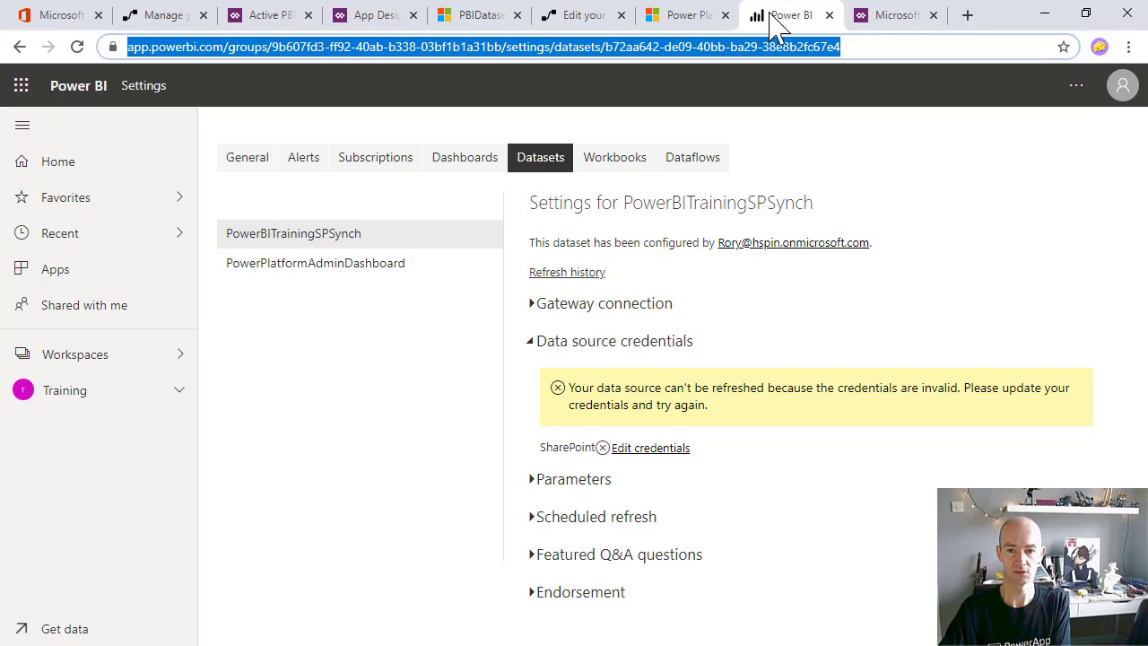
pyautogui.click(18, 47)
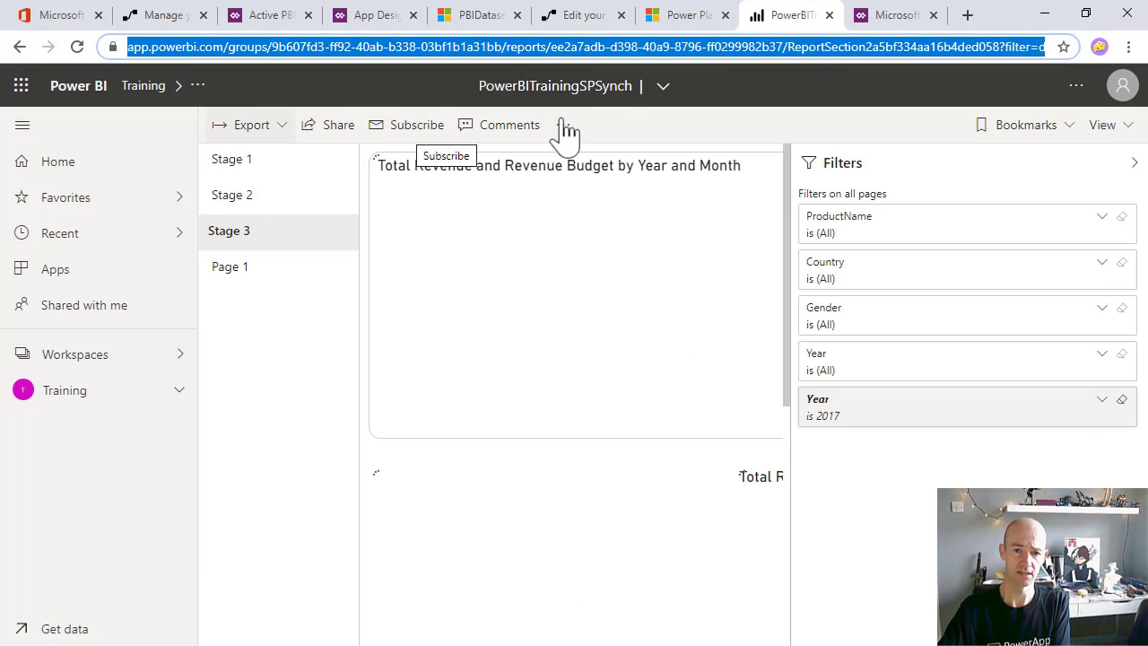
# Generate the PowerBITrainingSPSynch report's secure embed code for a website or portal and copy the embed link
pyautogui.click(563, 125)
pyautogui.click(563, 125)
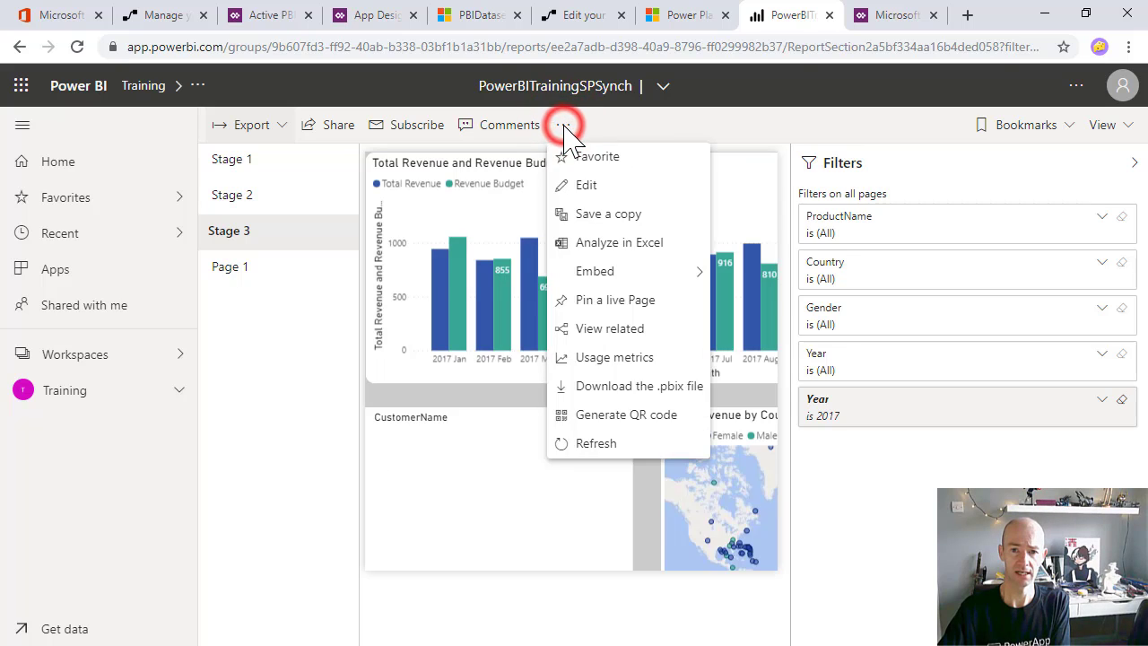
pyautogui.click(564, 125)
pyautogui.click(563, 125)
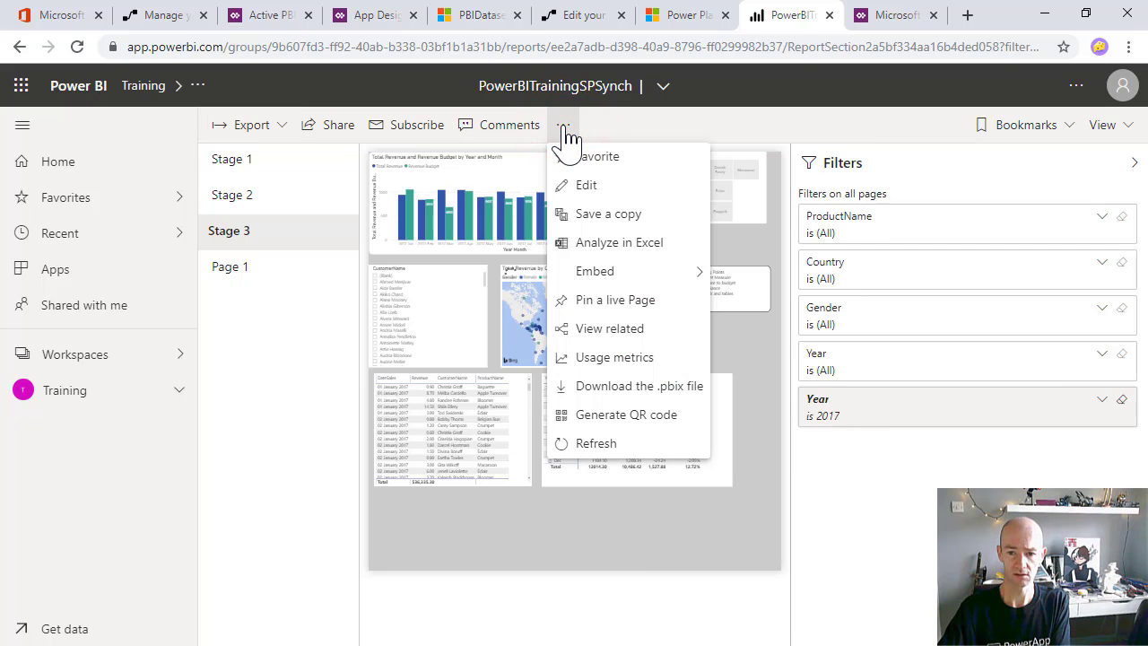
pyautogui.moveTo(633, 274)
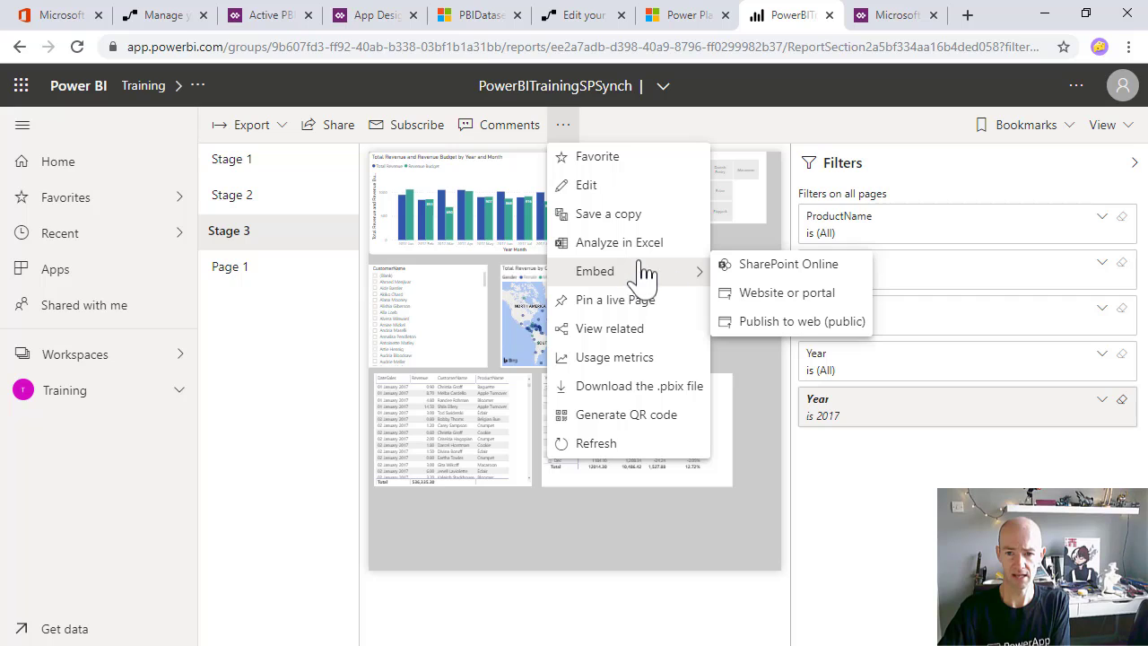
pyautogui.click(795, 296)
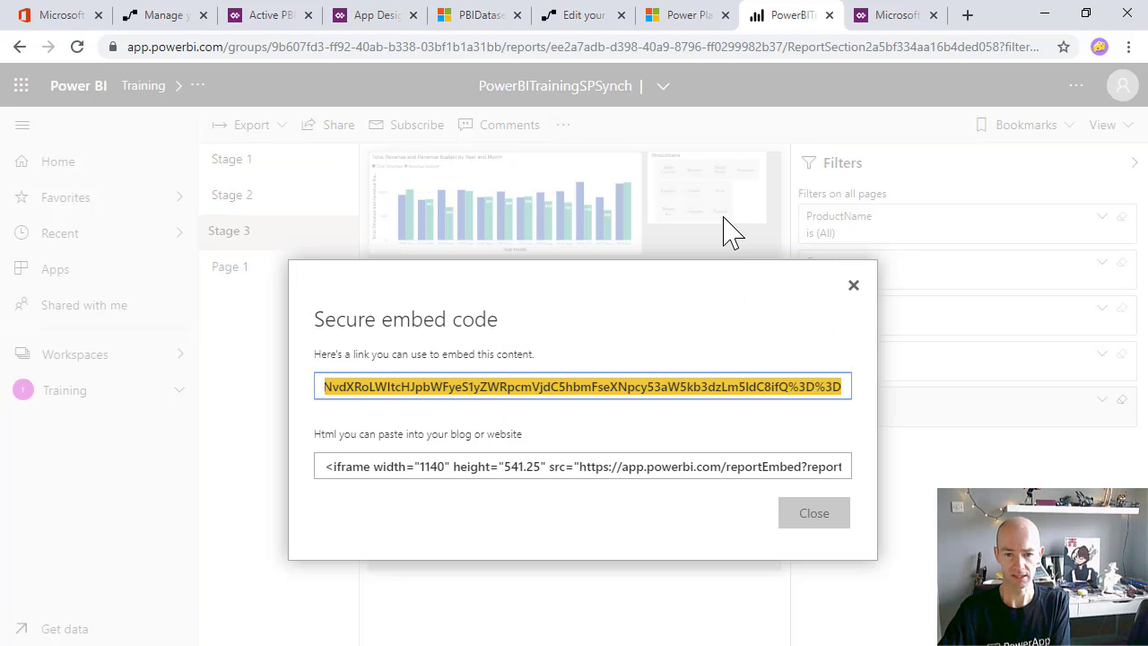
pyautogui.click(596, 391)
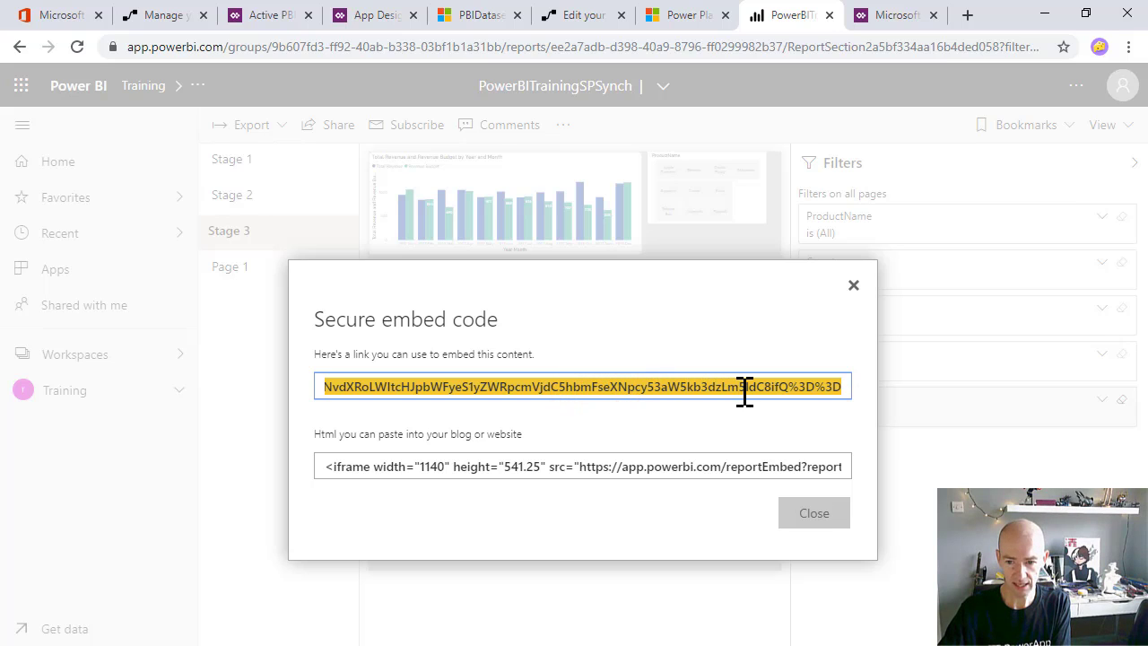
pyautogui.click(826, 513)
pyautogui.hotkey('alt', 'Tab')
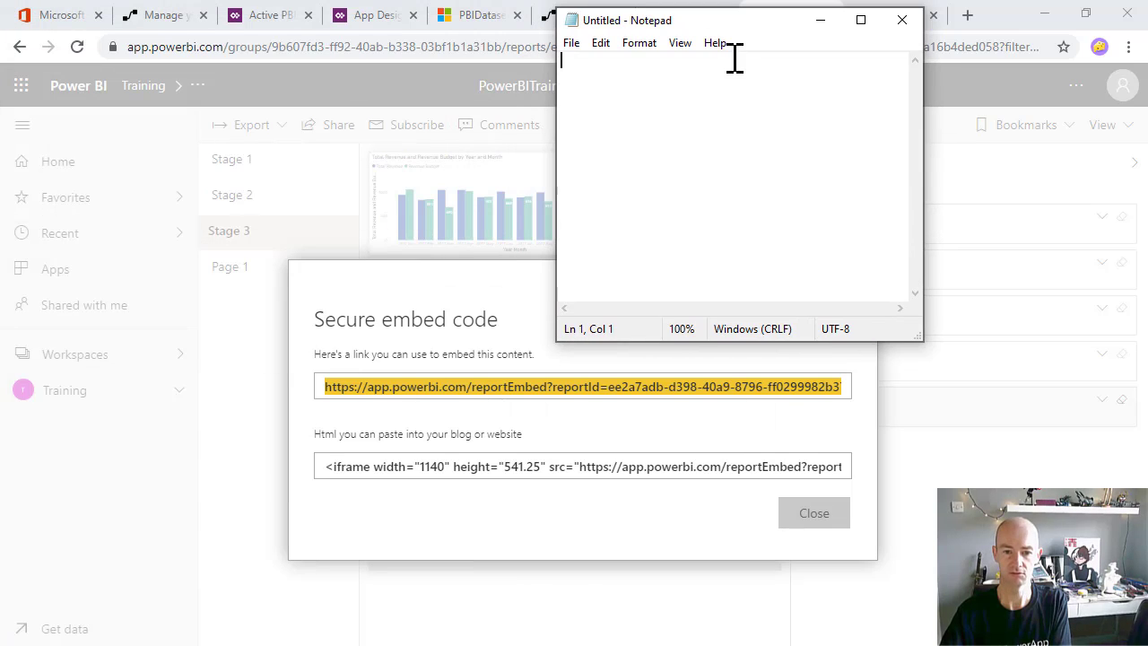
pyautogui.click(866, 21)
pyautogui.hotkey('ctrl', 'v')
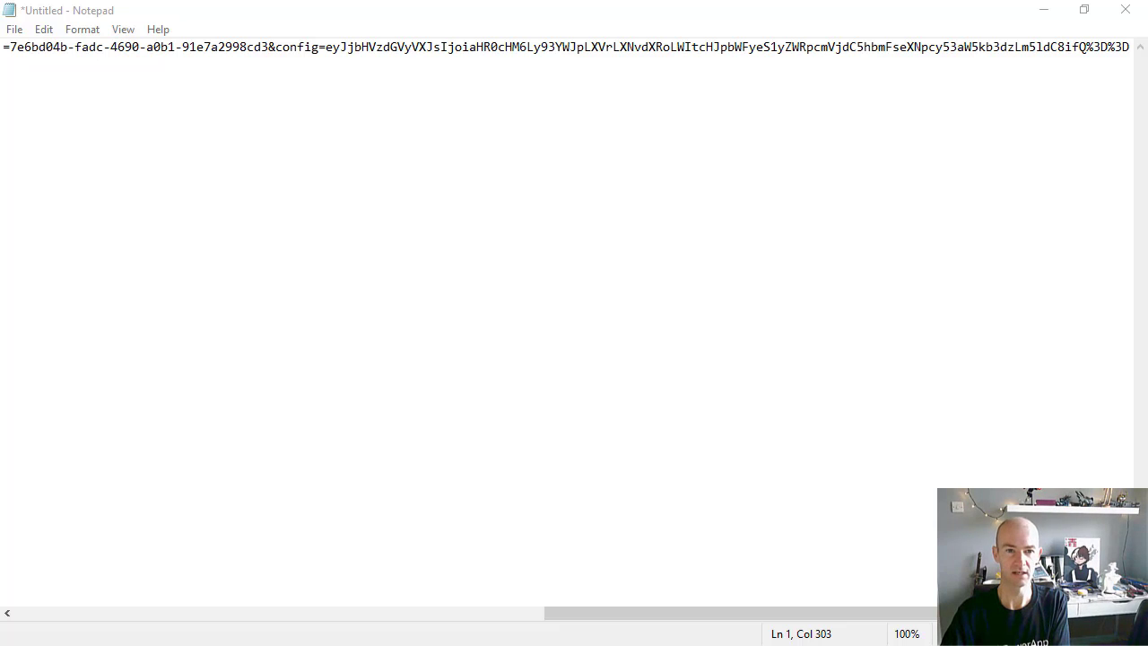
pyautogui.click(1126, 11)
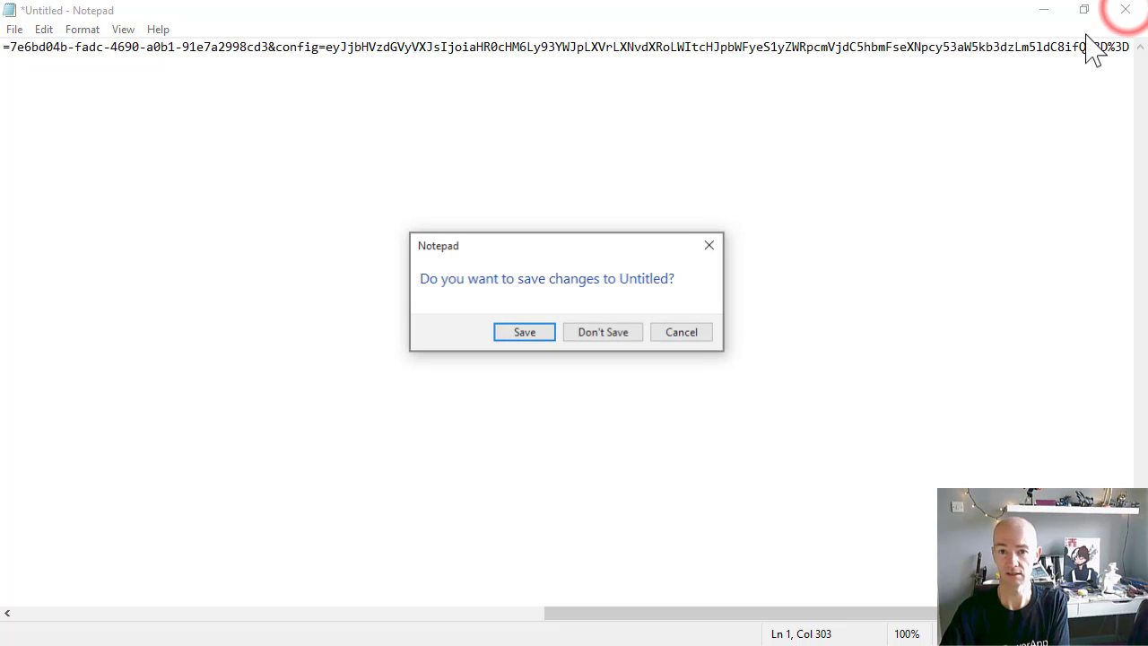
pyautogui.click(603, 334)
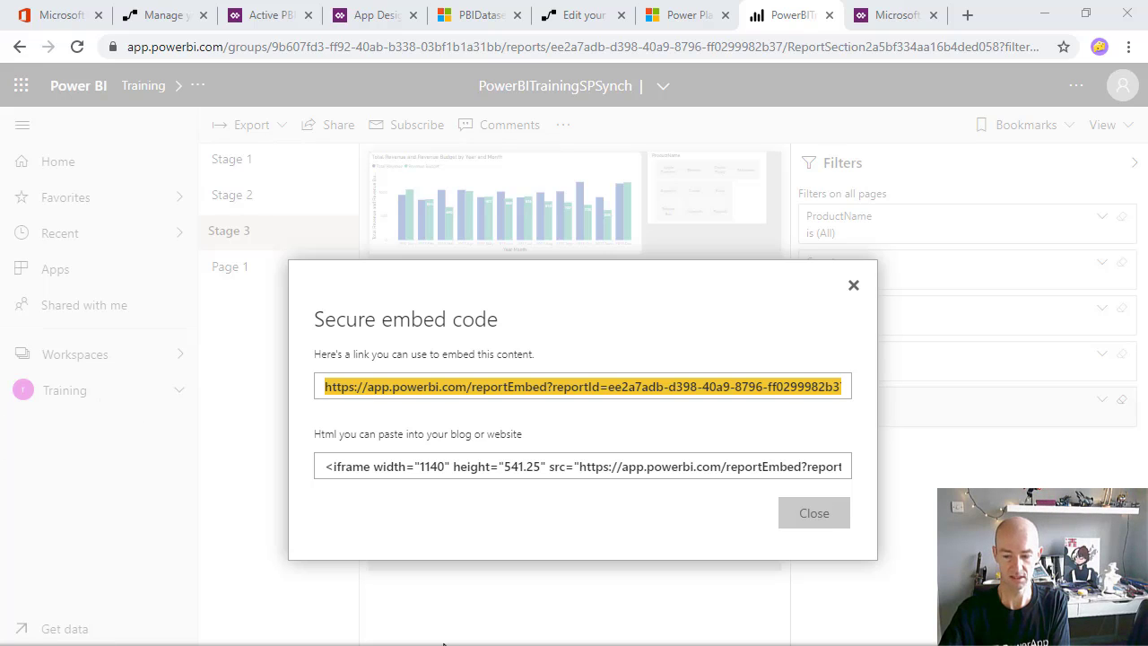
# Paste the secure embed link into a blank Word document and examine its full address and where its query string begins
pyautogui.hotkey('alt', 'Tab')
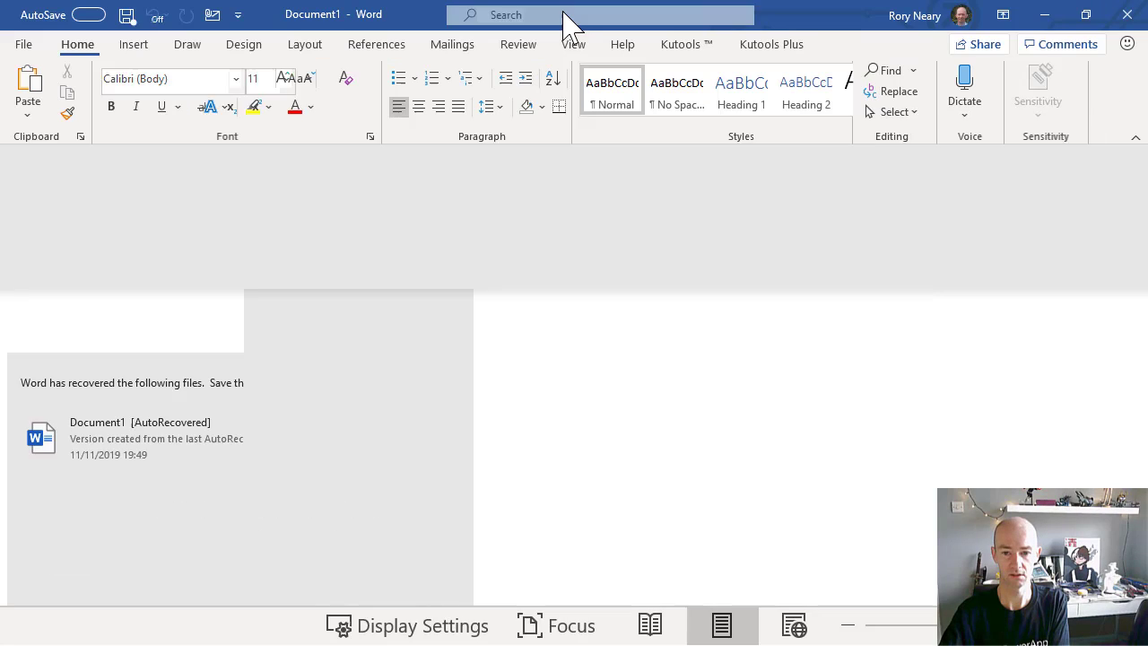
pyautogui.write('https://app.powerbi.com/reportEmbed?reportId=ee2a7adb-d398-40a9-8796-ff0299982b37&groupId=9b607fd3-ff92-40ab-b338-03bf1b1a31bb&autoAuth=true&ctid=7e6bd04b-fadc-4690-a0b1-91e7a2998cd3&config=eyJjbHVzdGVyVXJsIjoiaHR0cHM6Ly93YWJpLXVrLXNvdXRoLWItcHJpbWFyeS1yZWRpcmVjdC5hbmFseXNpcy53aW5kb3dzLm5ldC8ifQ%3D%3D')
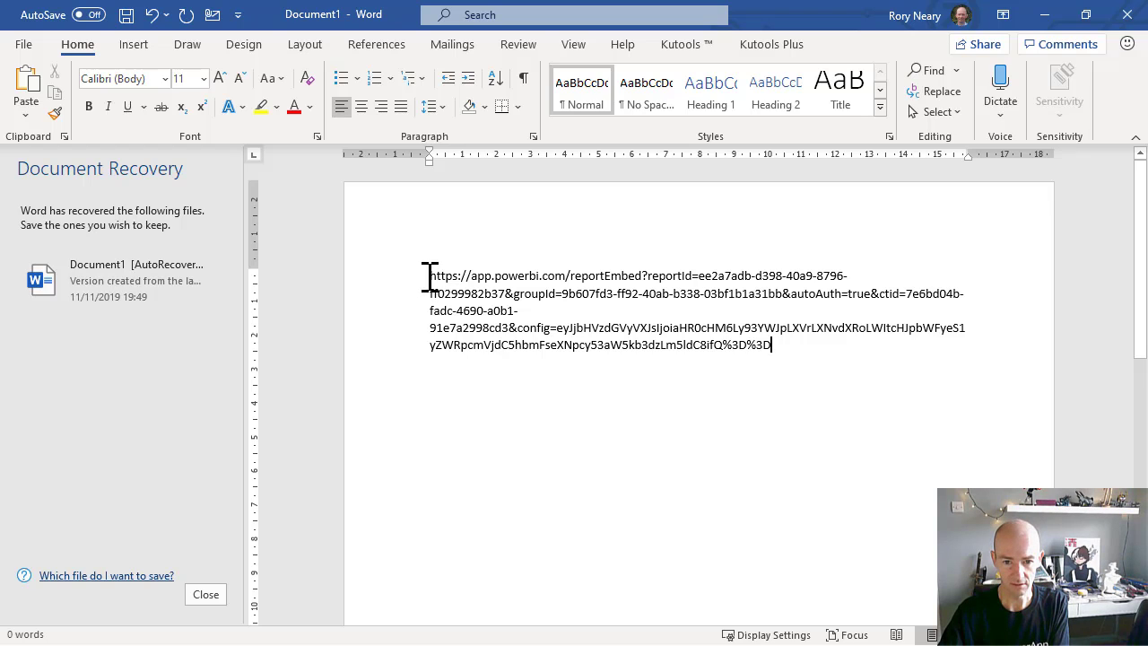
pyautogui.moveTo(429, 276); pyautogui.dragTo(776, 352)
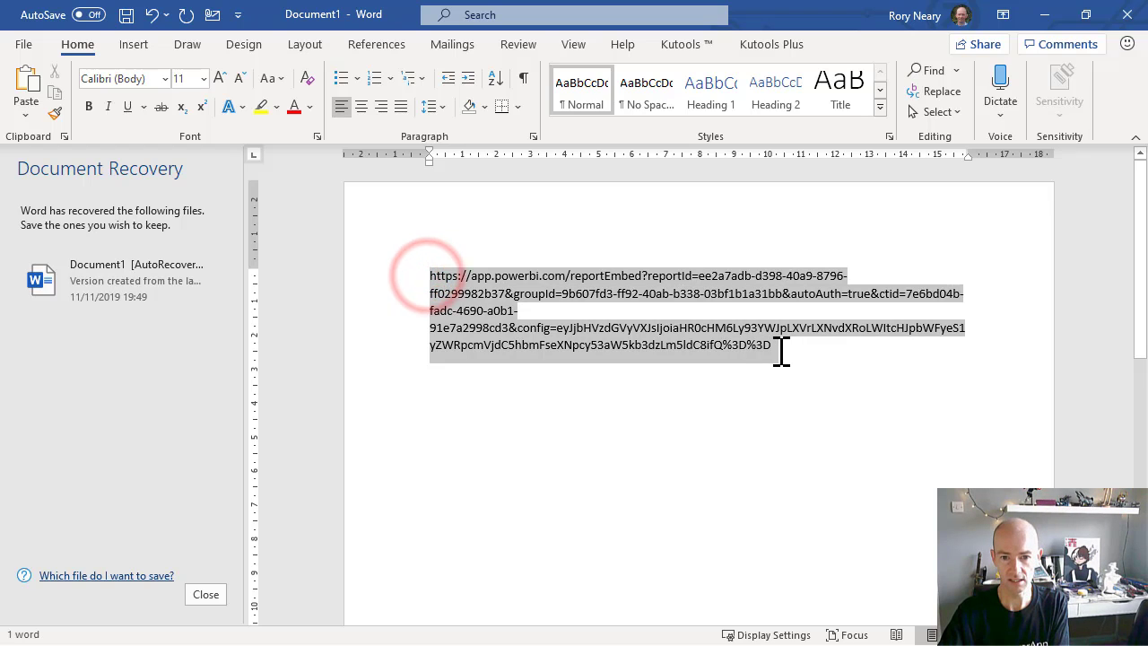
pyautogui.click(776, 351)
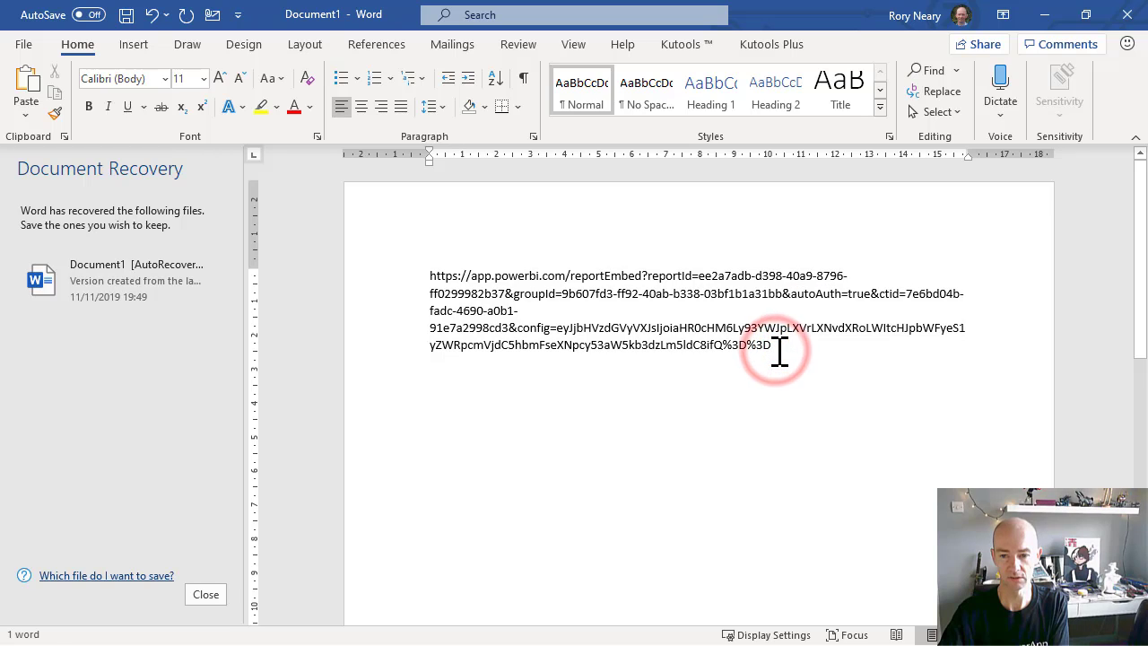
pyautogui.write('?')
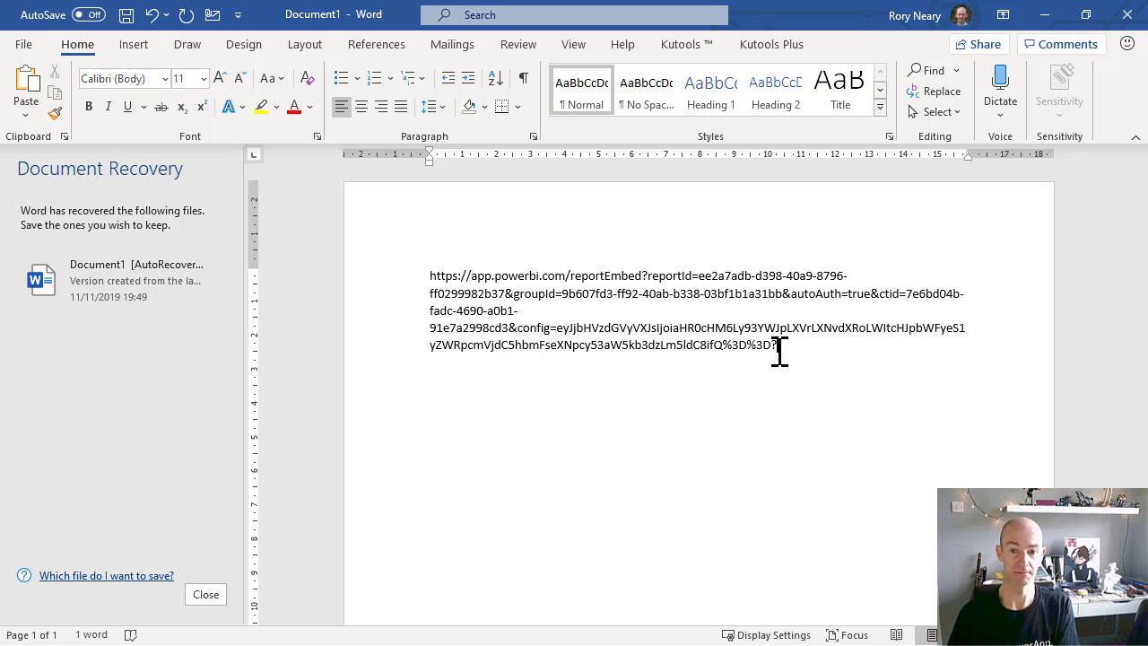
pyautogui.press('BackSpace')
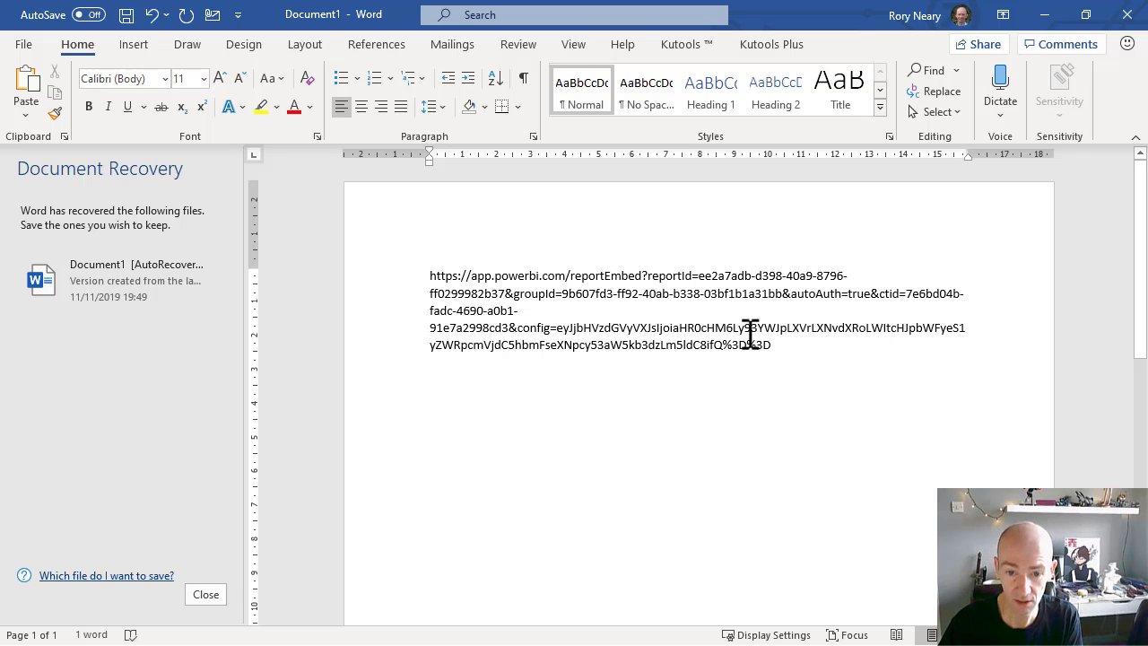
pyautogui.click(648, 273)
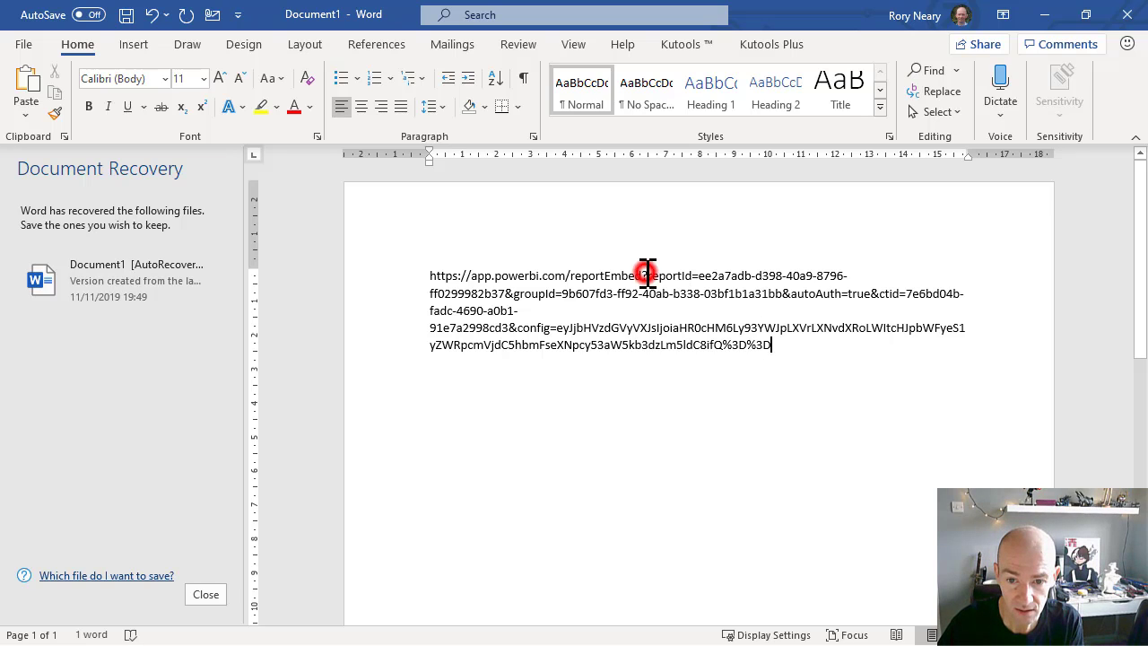
pyautogui.click(808, 348)
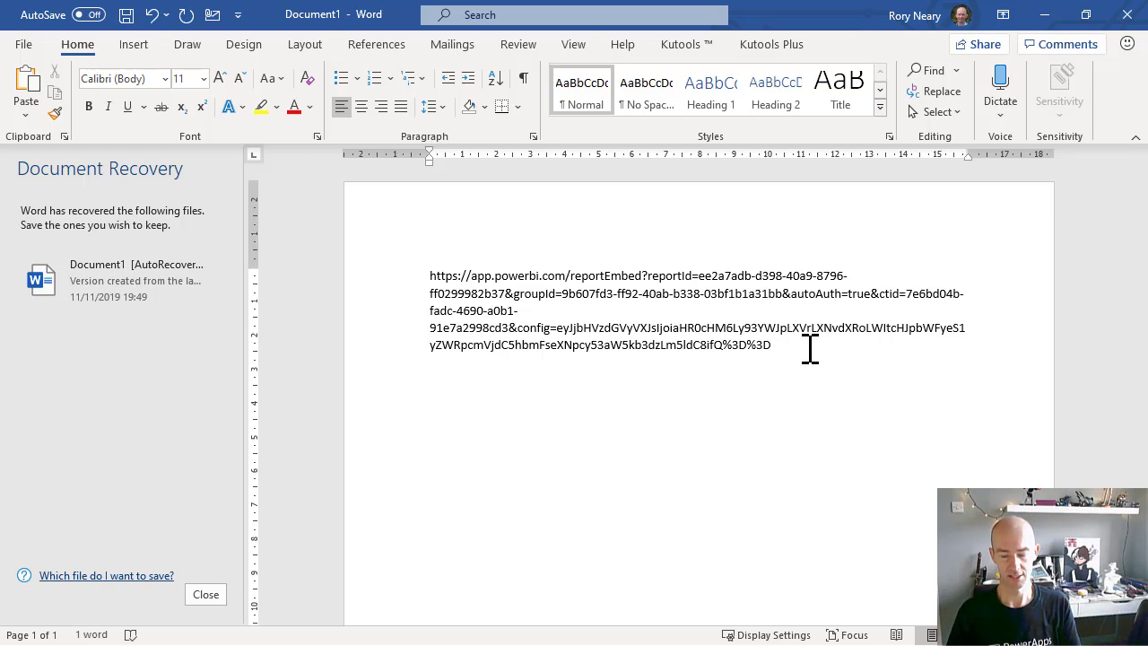
pyautogui.moveTo(808, 348); pyautogui.dragTo(343, 266)
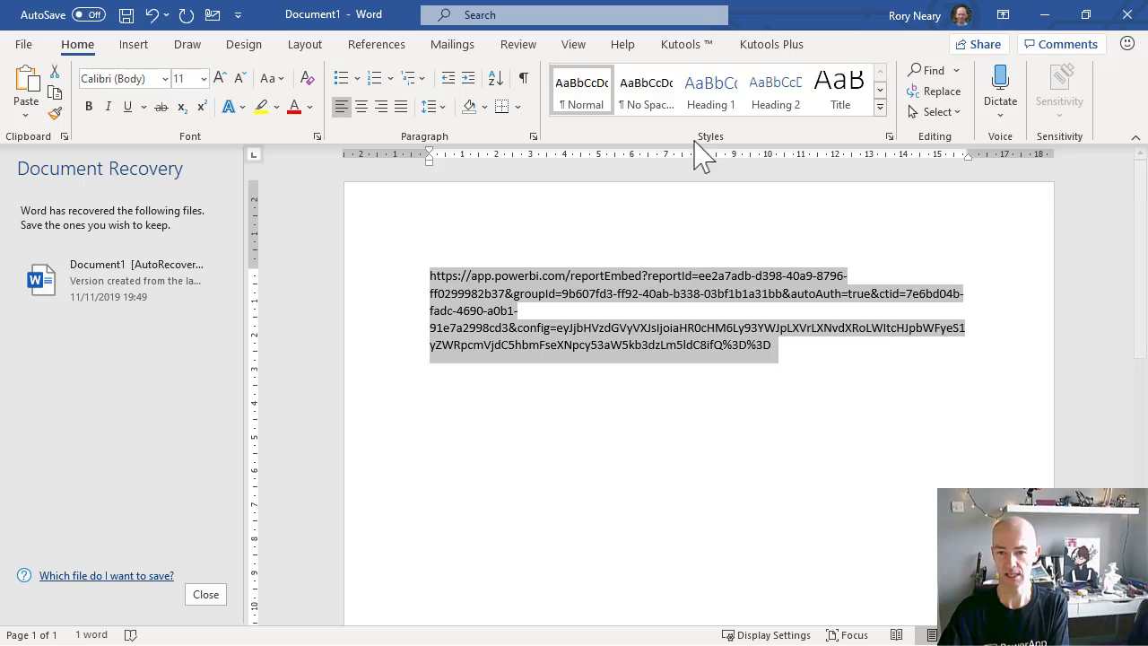
pyautogui.click(1044, 15)
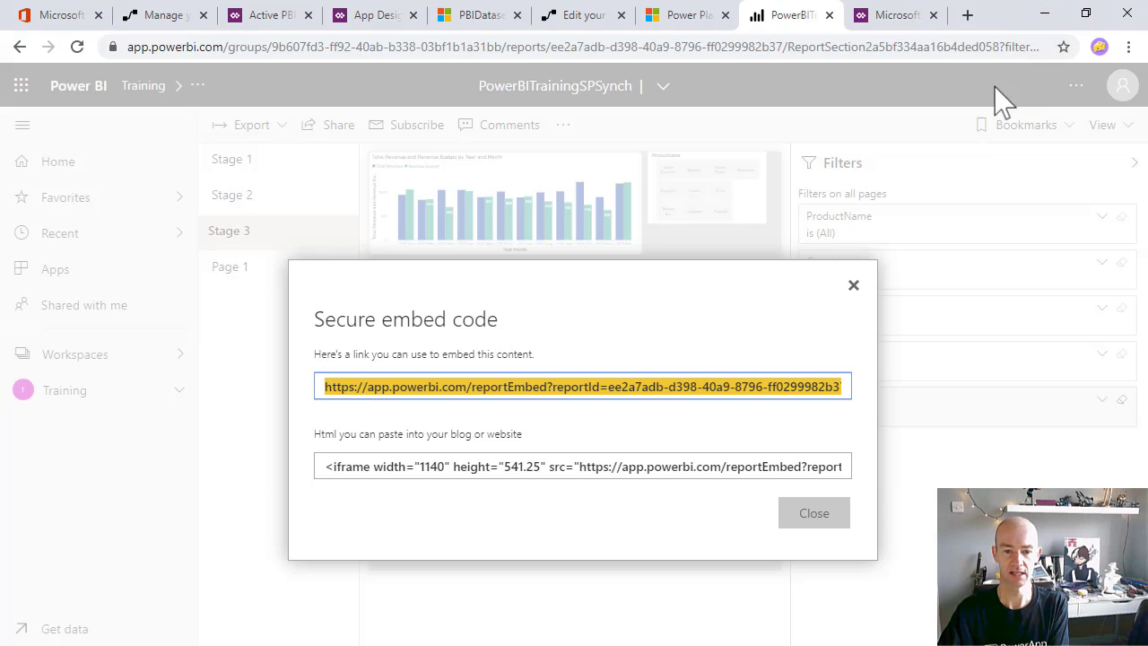
# Dismiss the secure embed code and paste the embed link as the new PBIDataset record's URLEmbedded value
pyautogui.click(853, 285)
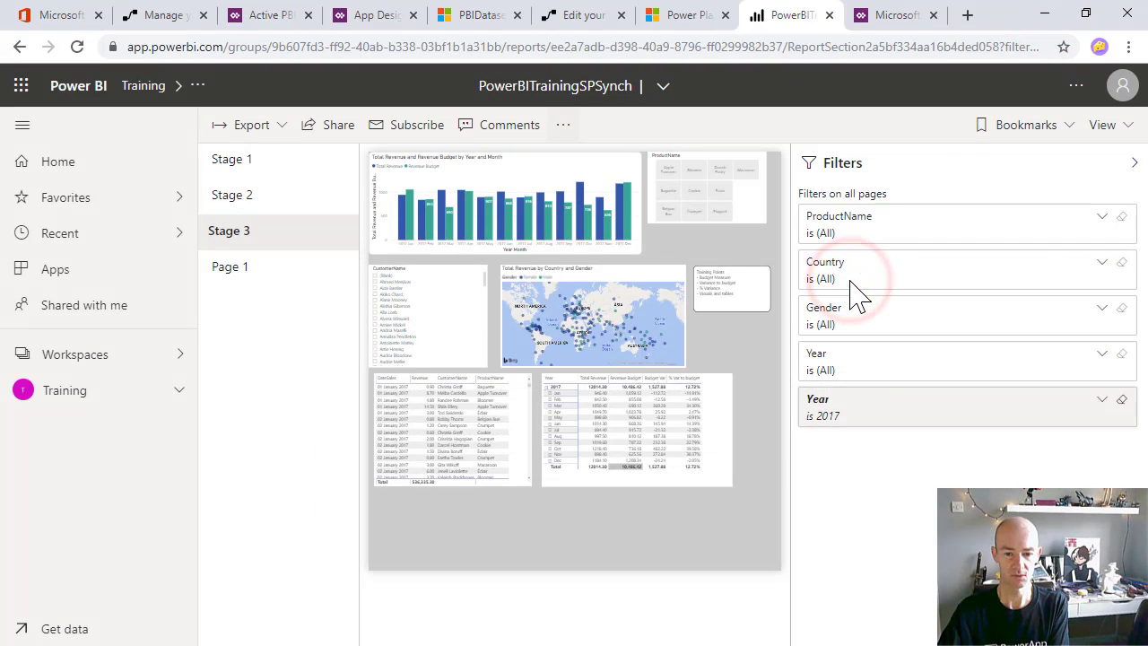
pyautogui.click(466, 15)
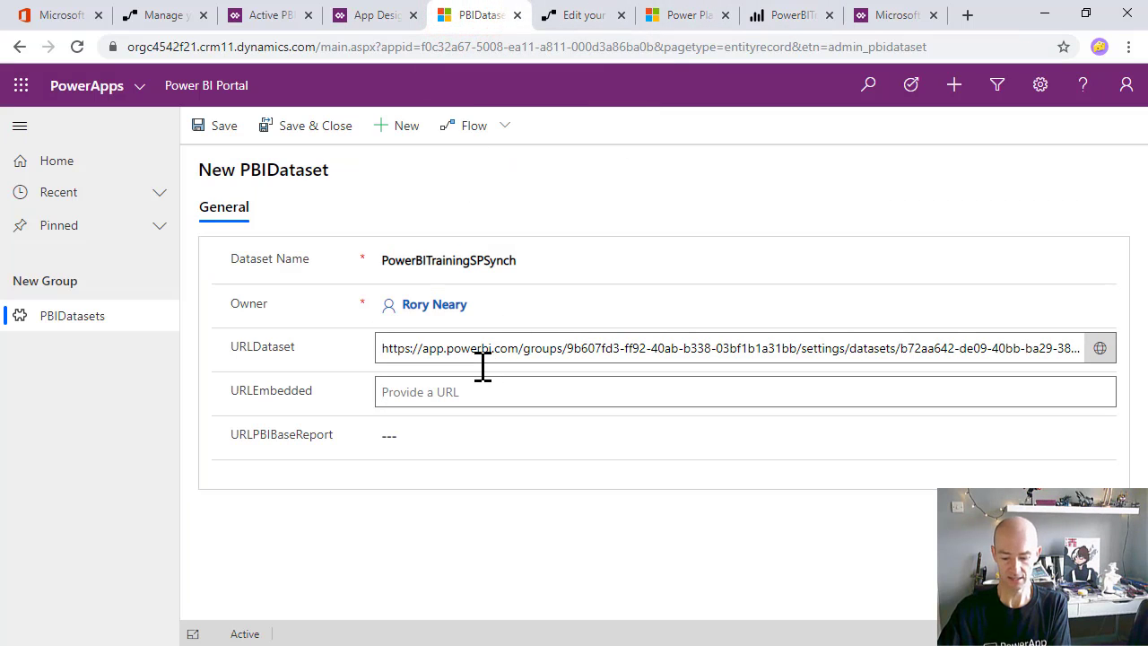
pyautogui.hotkey('ctrl', 'v')
# Open the record's URLPBIBaseReport field for entry and copy the PowerBITrainingSPSynch report's web address only up to the end of its report ID
pyautogui.click(487, 438)
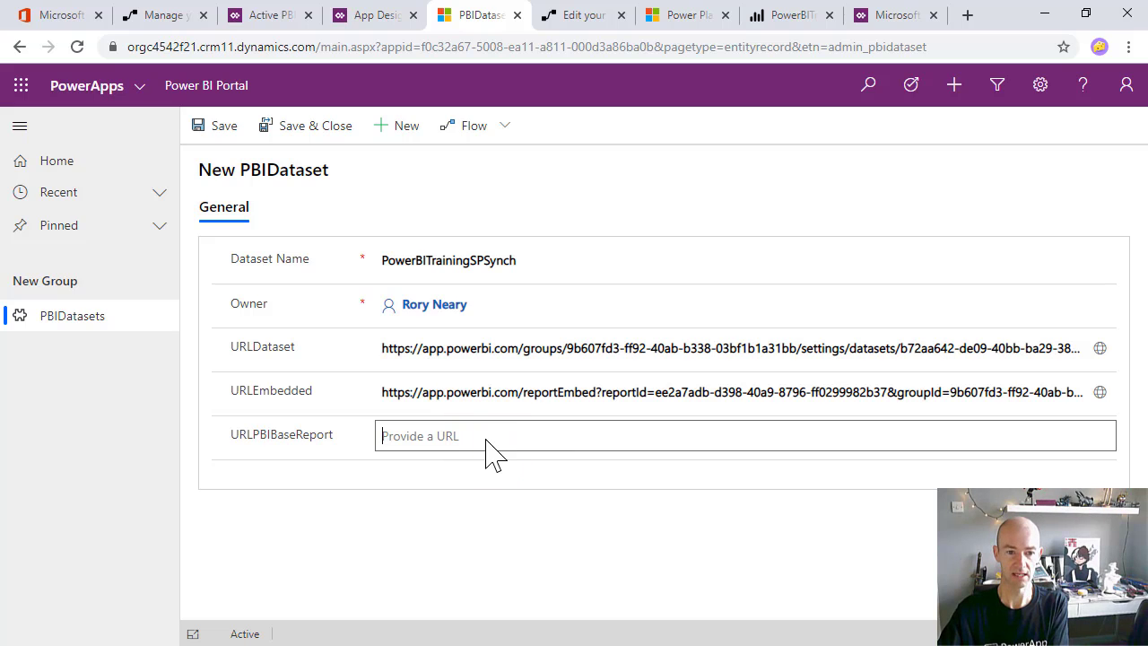
pyautogui.click(678, 18)
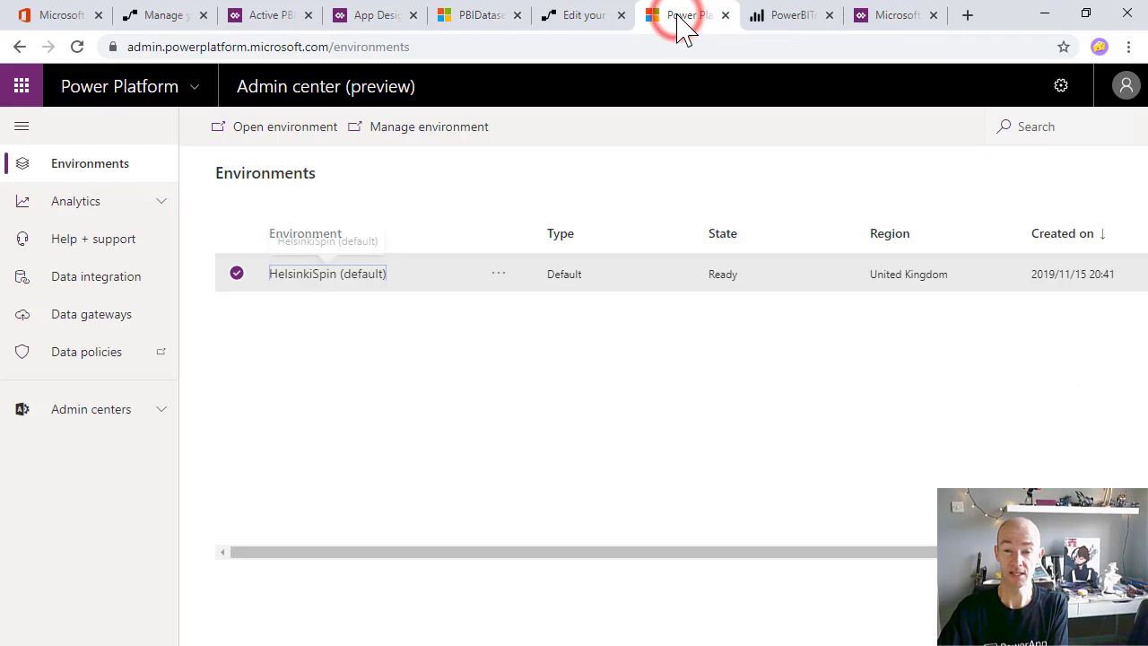
pyautogui.click(785, 18)
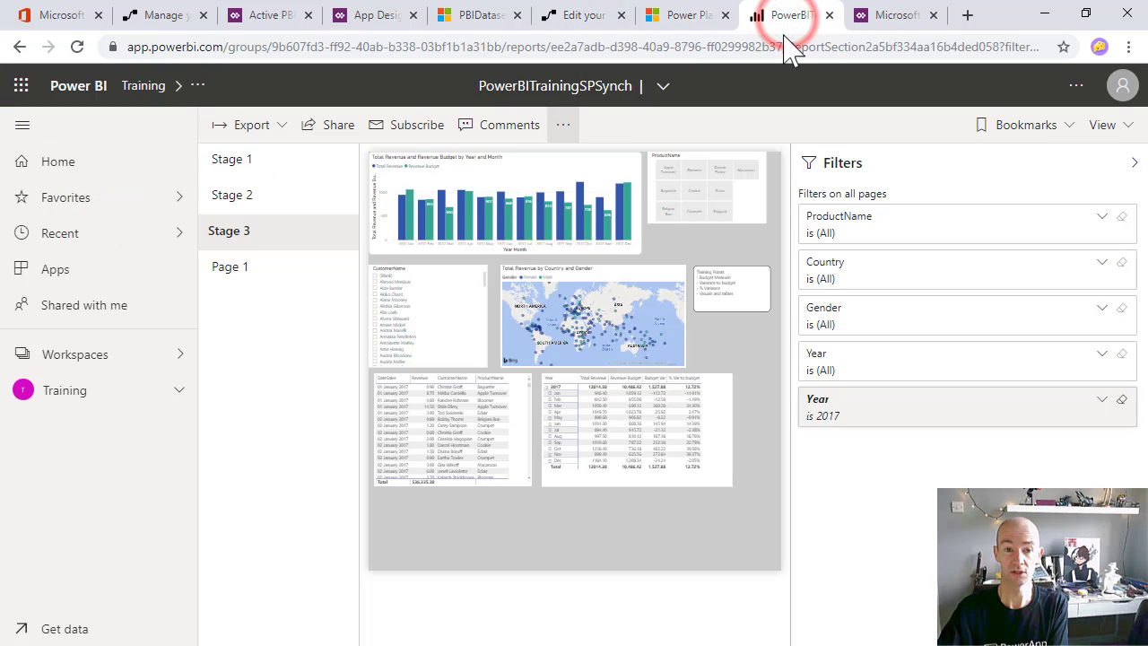
pyautogui.moveTo(784, 47); pyautogui.dragTo(10, 51)
pyautogui.hotkey('ctrl', 'c')
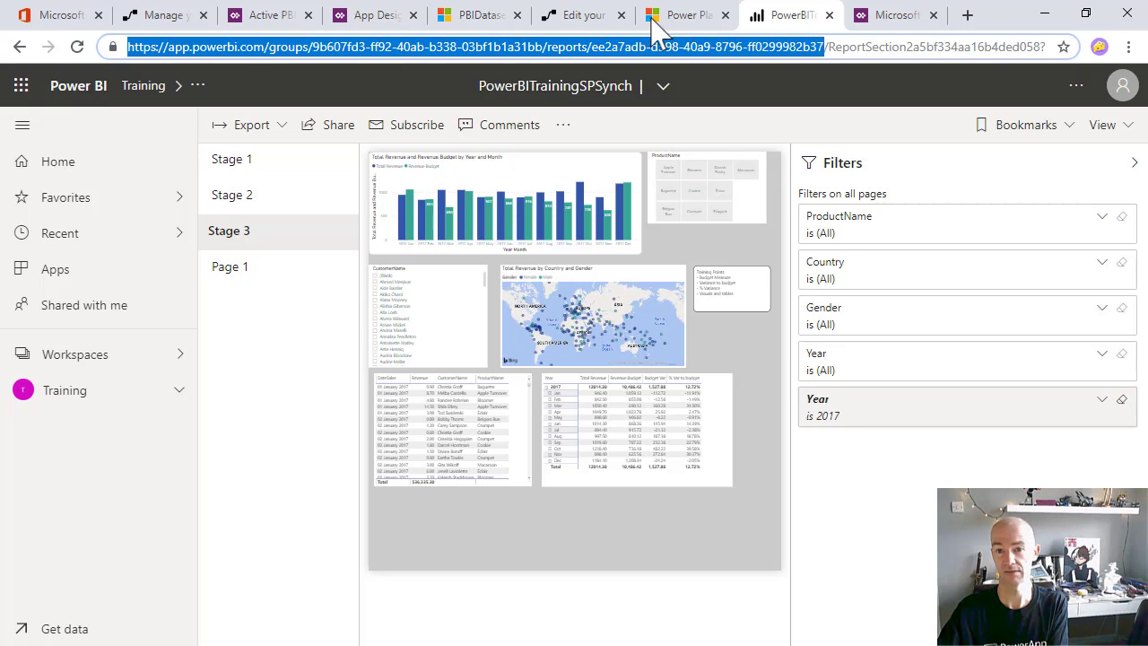
# Paste the base report address as the new PBIDataset record's URLPBIBaseReport value, then save and close the record
pyautogui.click(487, 15)
pyautogui.hotkey('ctrl', 'v')
pyautogui.click(554, 329)
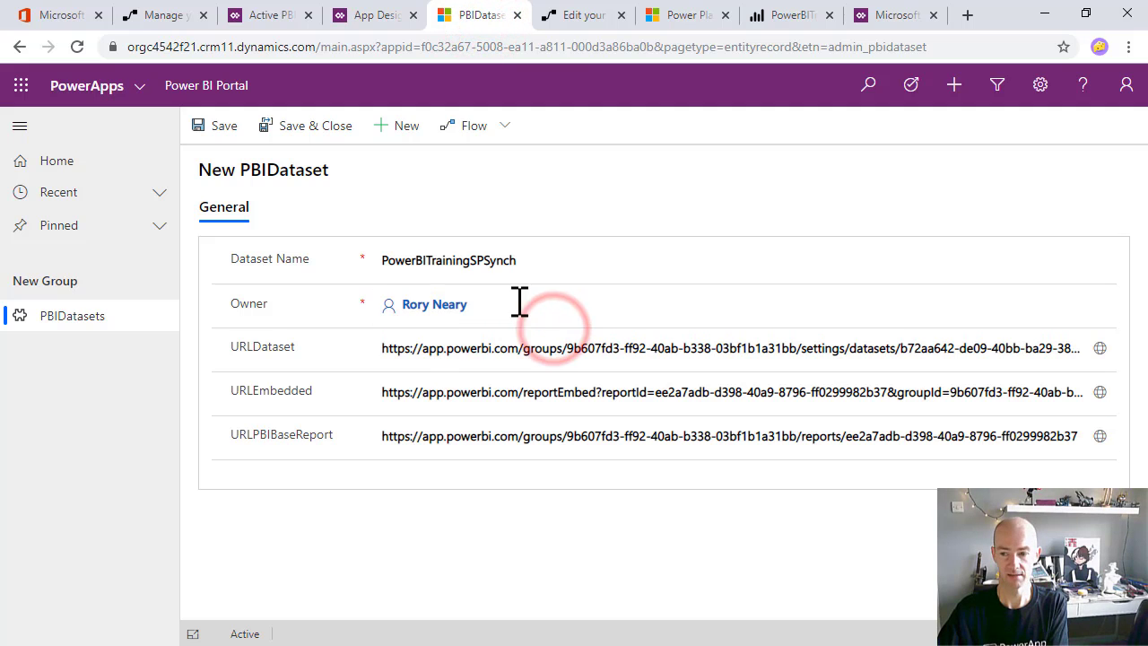
pyautogui.click(298, 131)
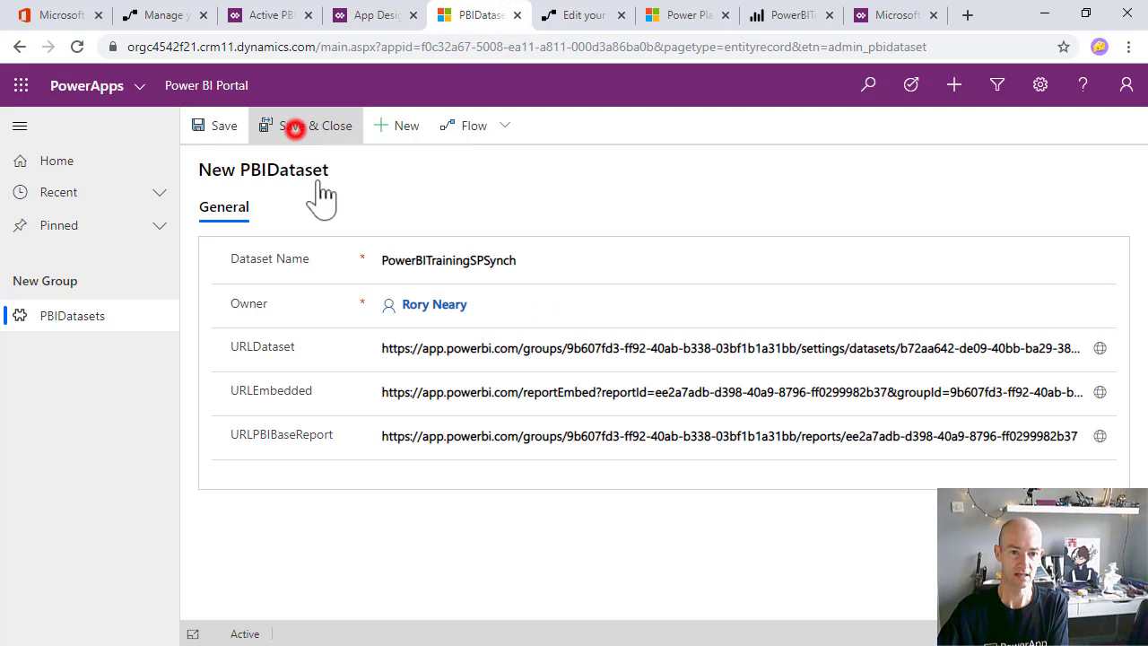
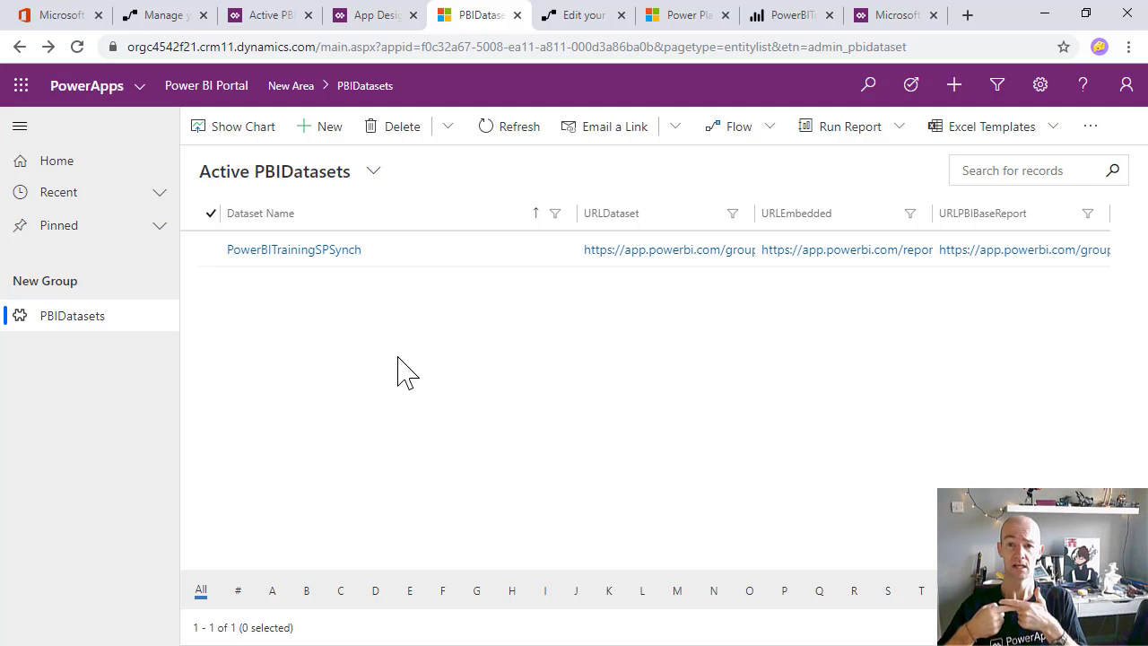
# Return to the Power BI Portal app in App Designer and save and close it
pyautogui.click(661, 18)
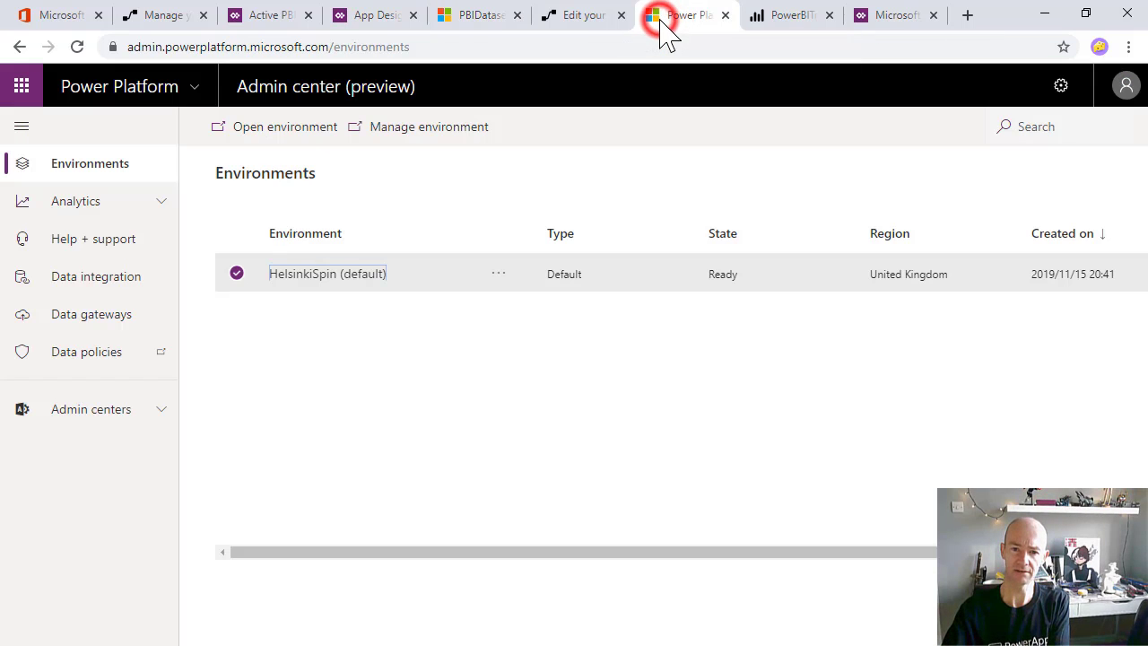
pyautogui.click(372, 16)
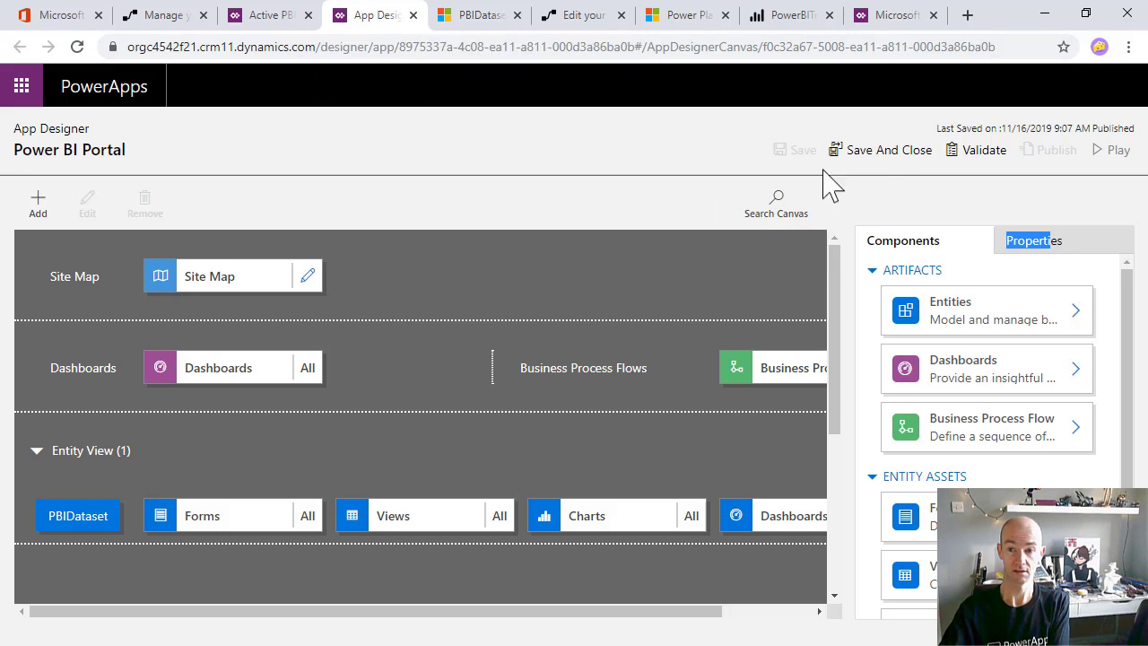
pyautogui.click(904, 151)
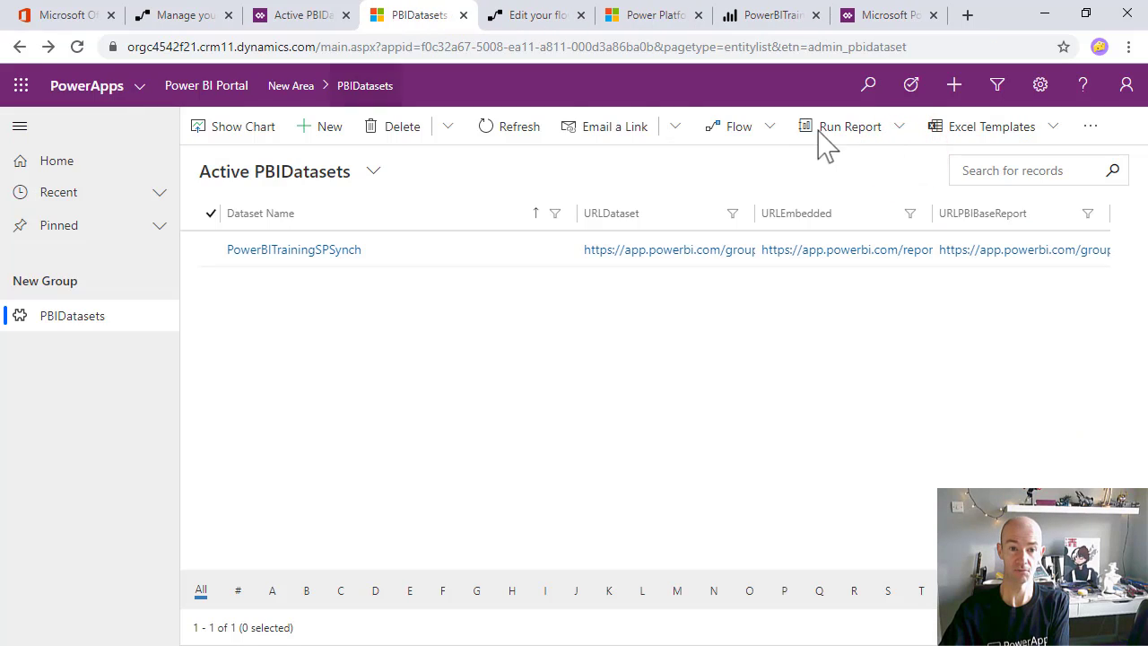
# Leave the Active PBIDatasets view editor and reopen the PowerBI Portal solution from the solutions list
pyautogui.click(301, 20)
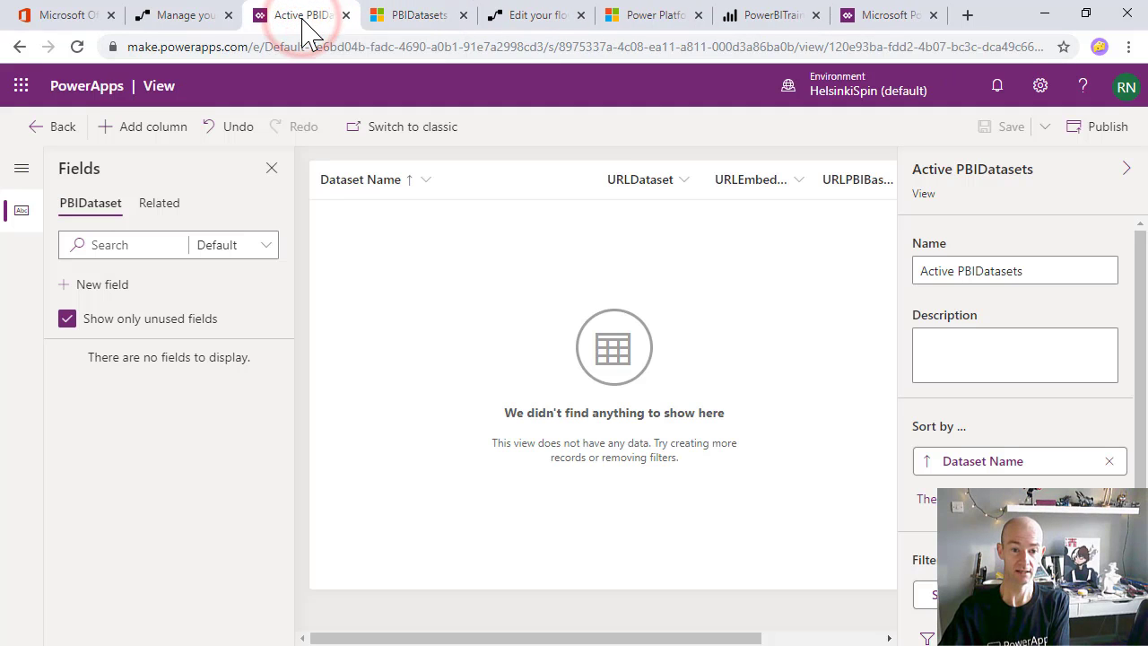
pyautogui.click(51, 129)
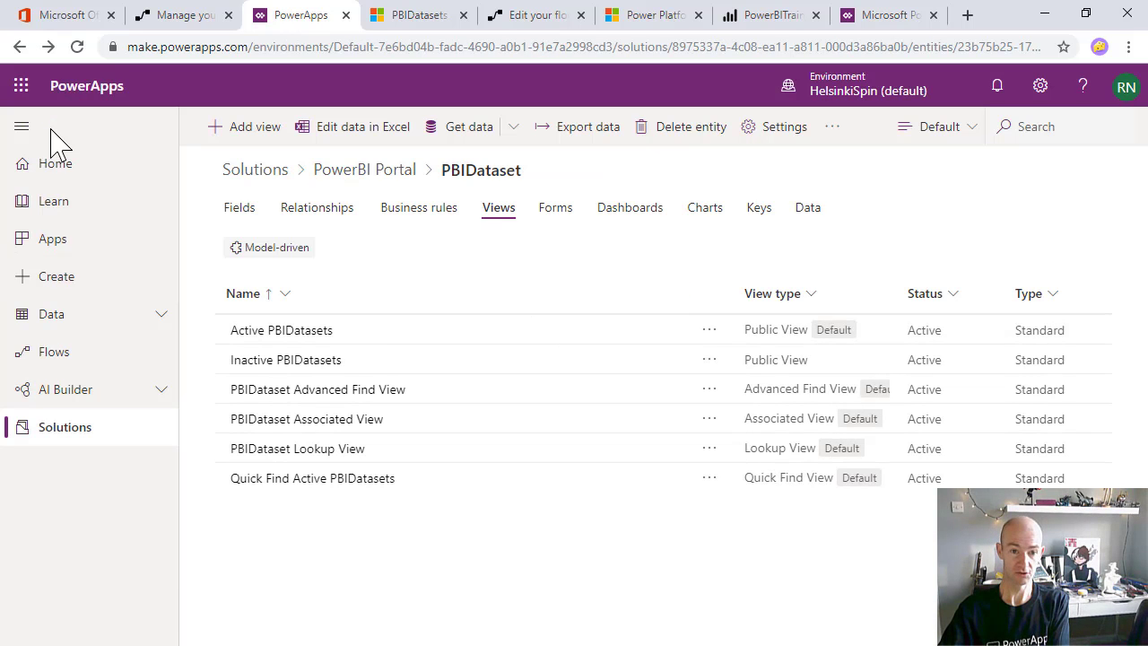
pyautogui.click(78, 432)
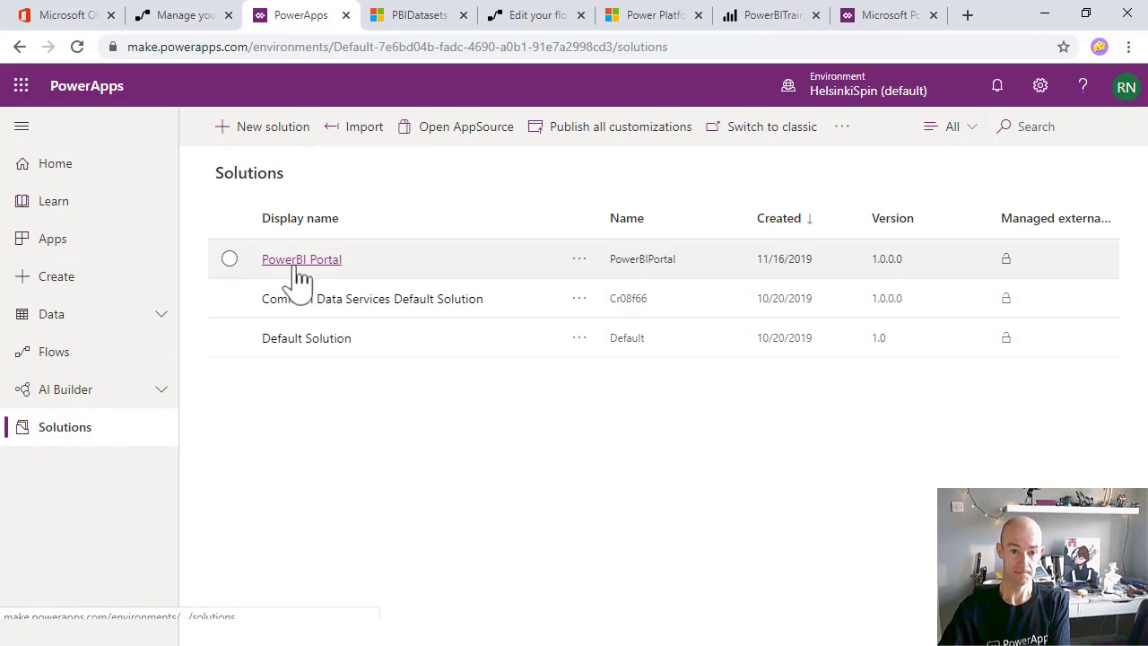
pyautogui.click(305, 260)
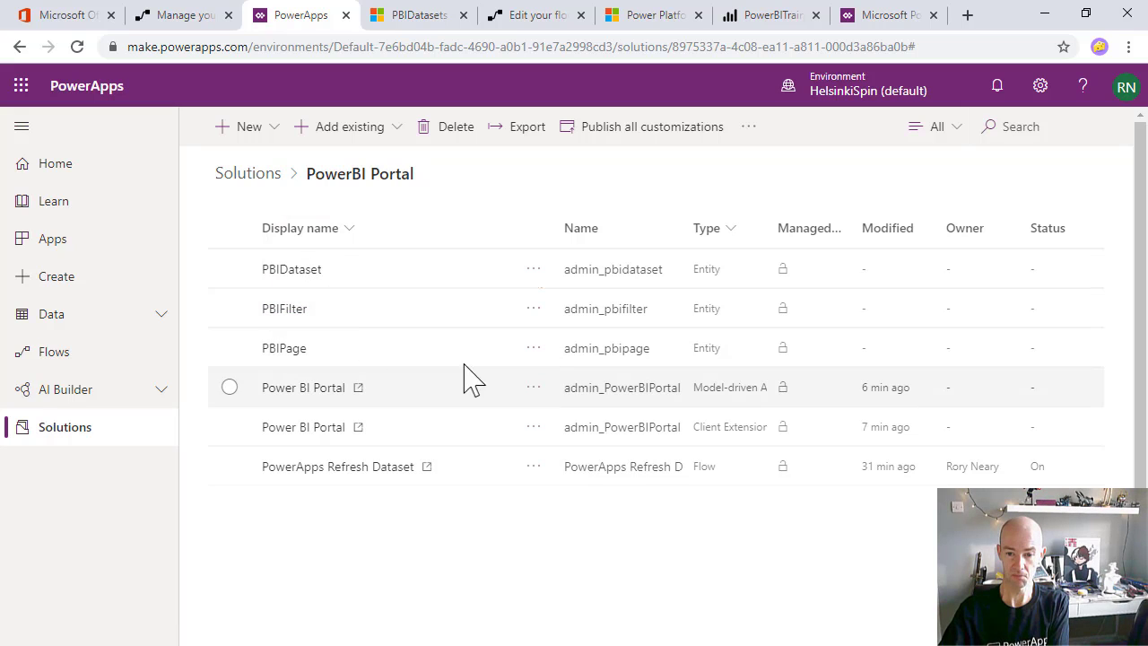
# Open the Power BI Portal model-driven app for editing and bring up its site map in the designer
pyautogui.click(534, 392)
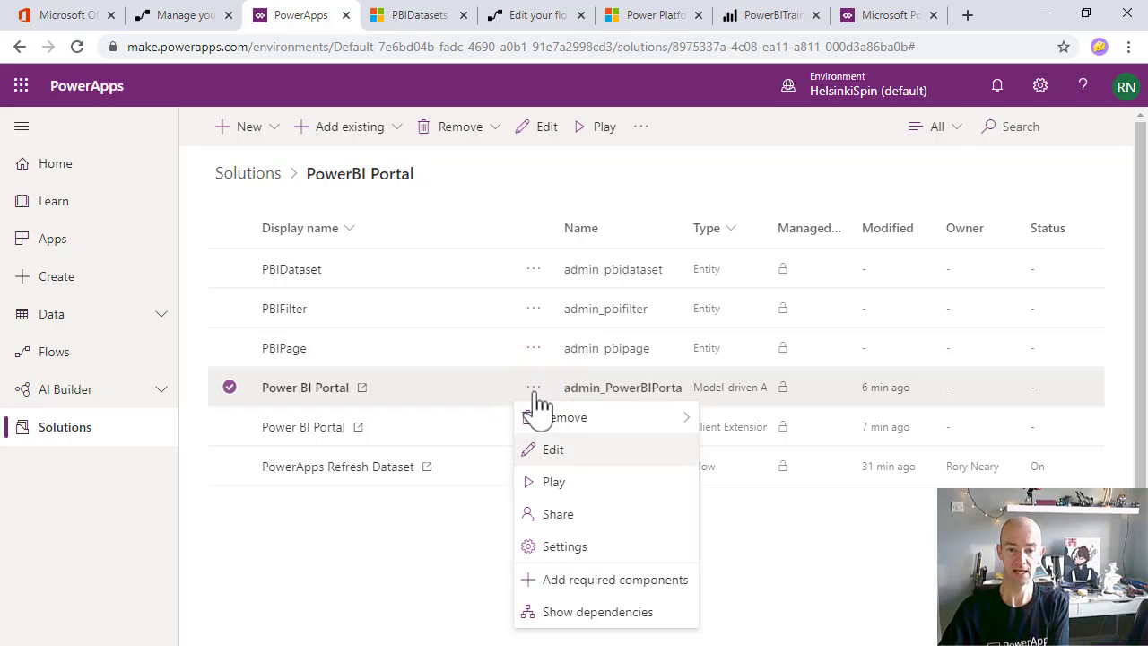
pyautogui.click(569, 453)
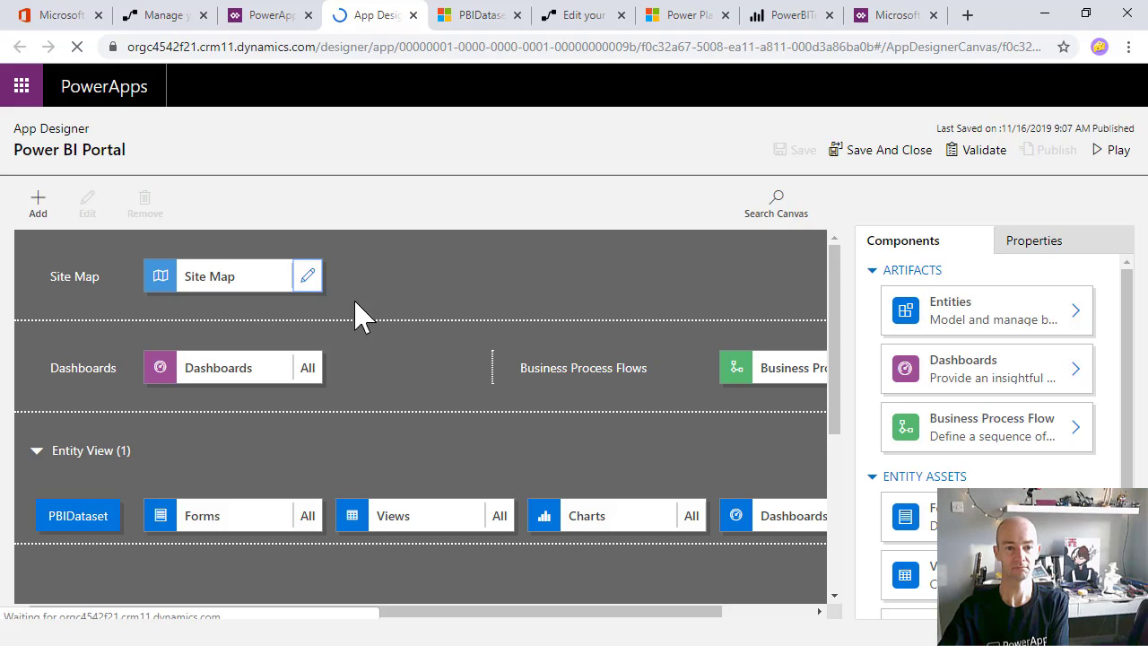
pyautogui.click(307, 278)
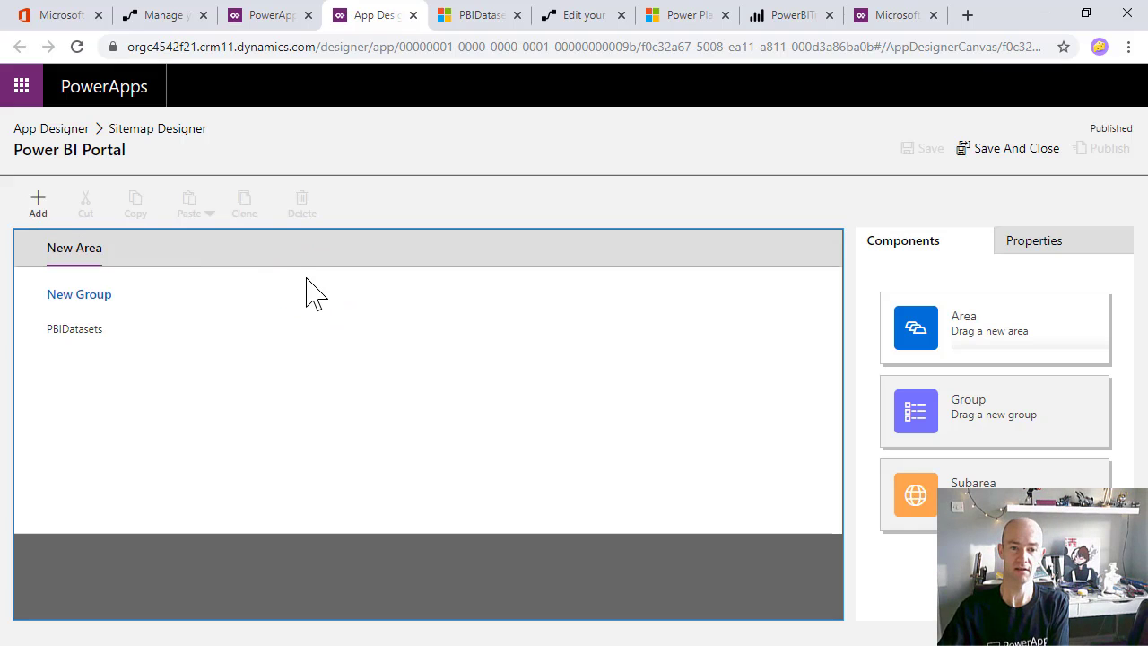
# Add a subarea for the PBIFilter entity below PBIDatasets in New Group and save the site map
pyautogui.click(38, 204)
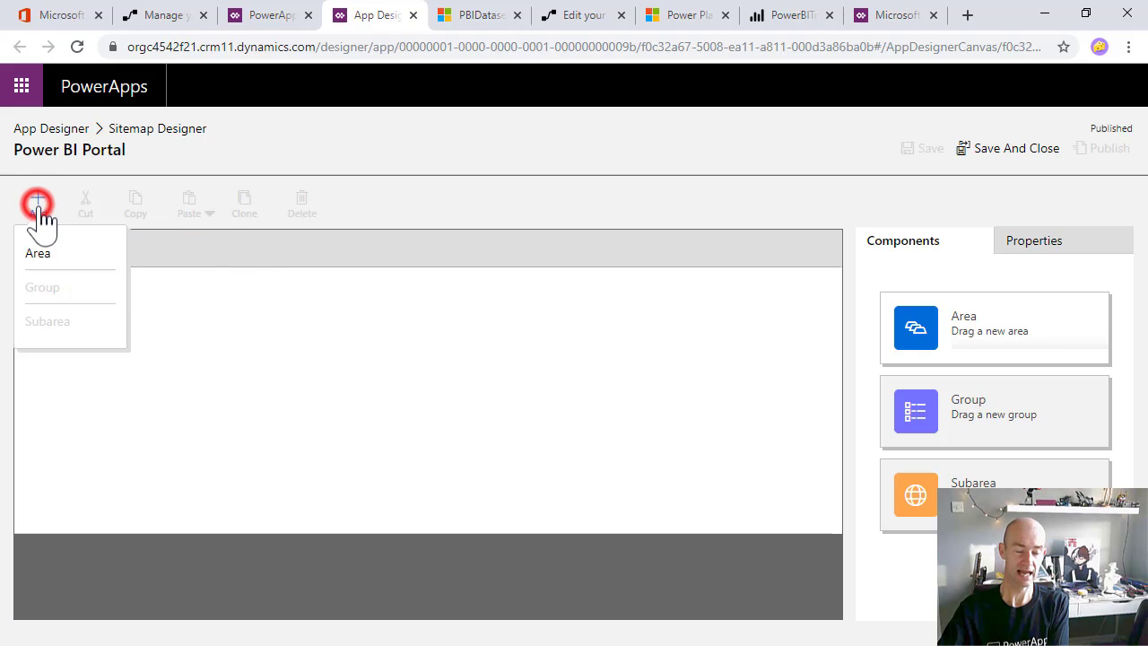
pyautogui.click(206, 403)
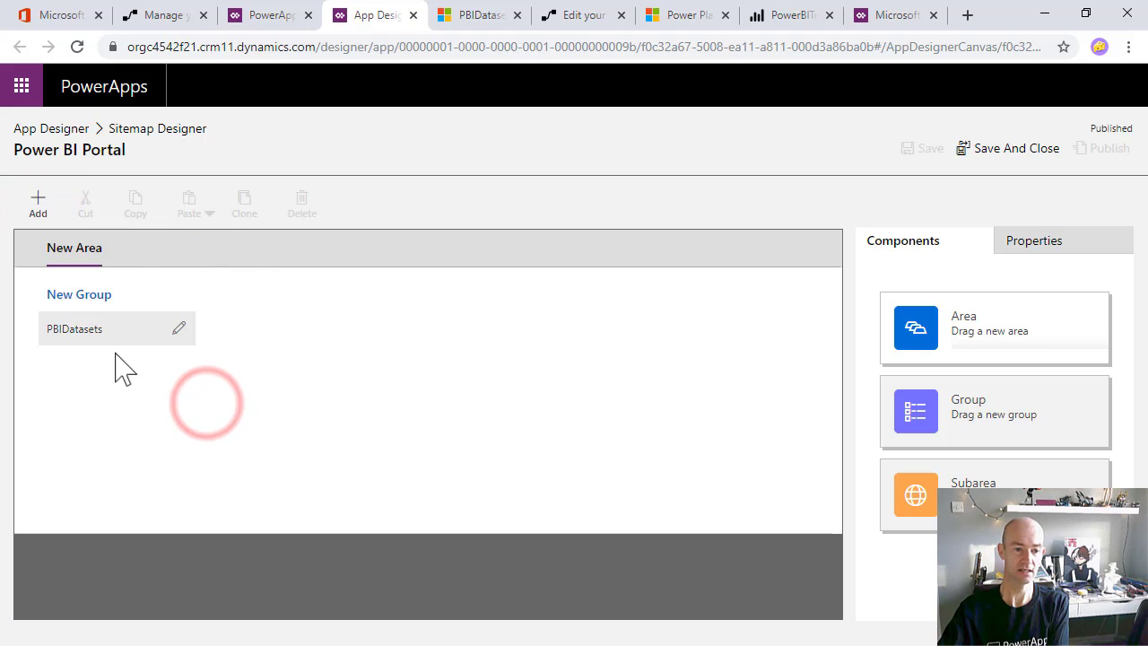
pyautogui.click(78, 333)
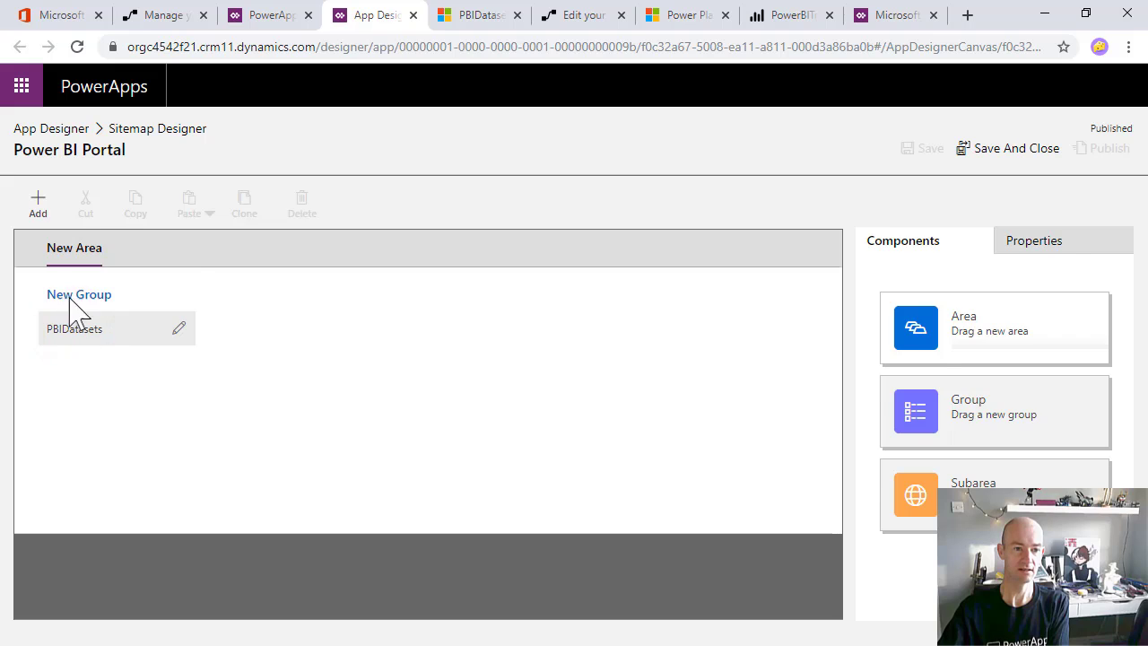
pyautogui.click(46, 205)
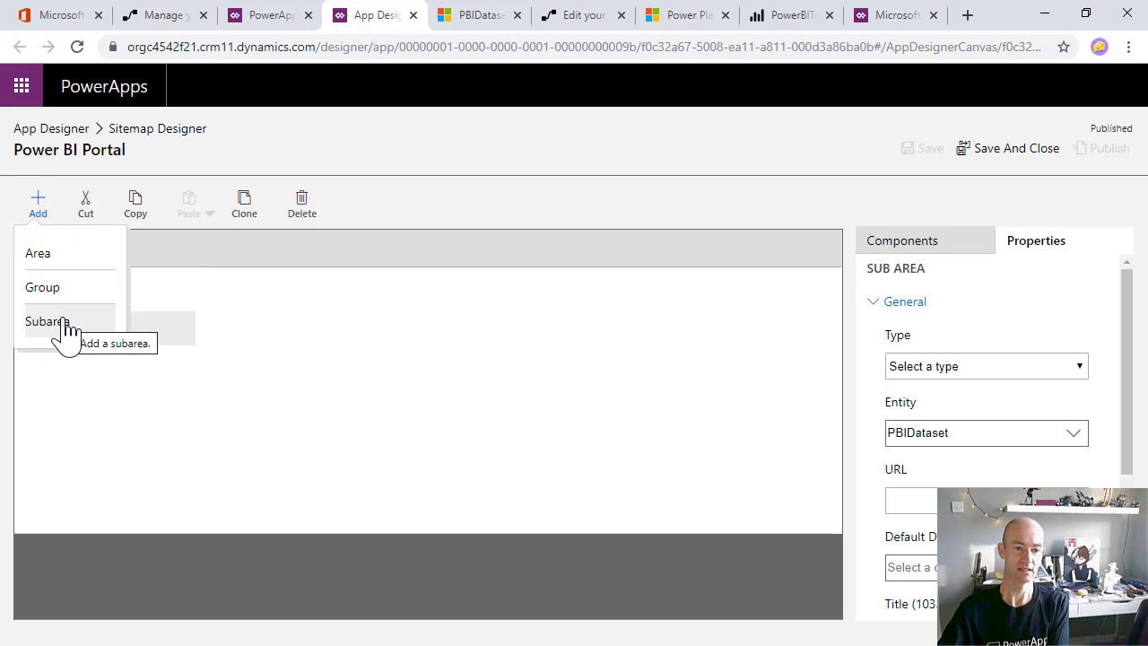
pyautogui.click(65, 321)
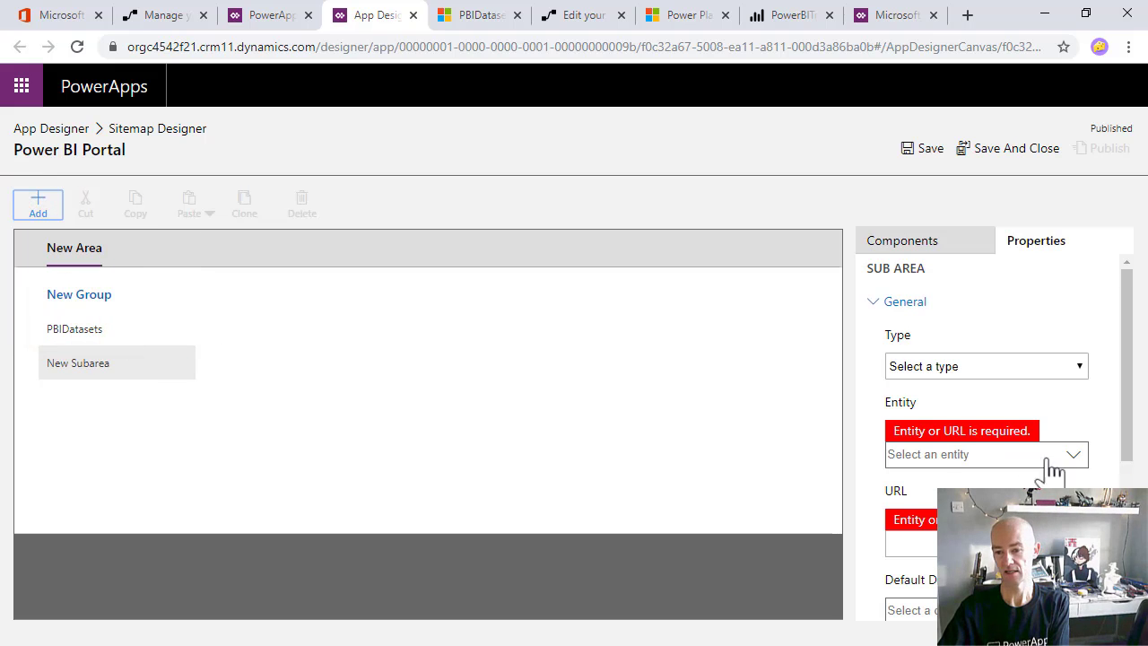
pyautogui.click(1065, 457)
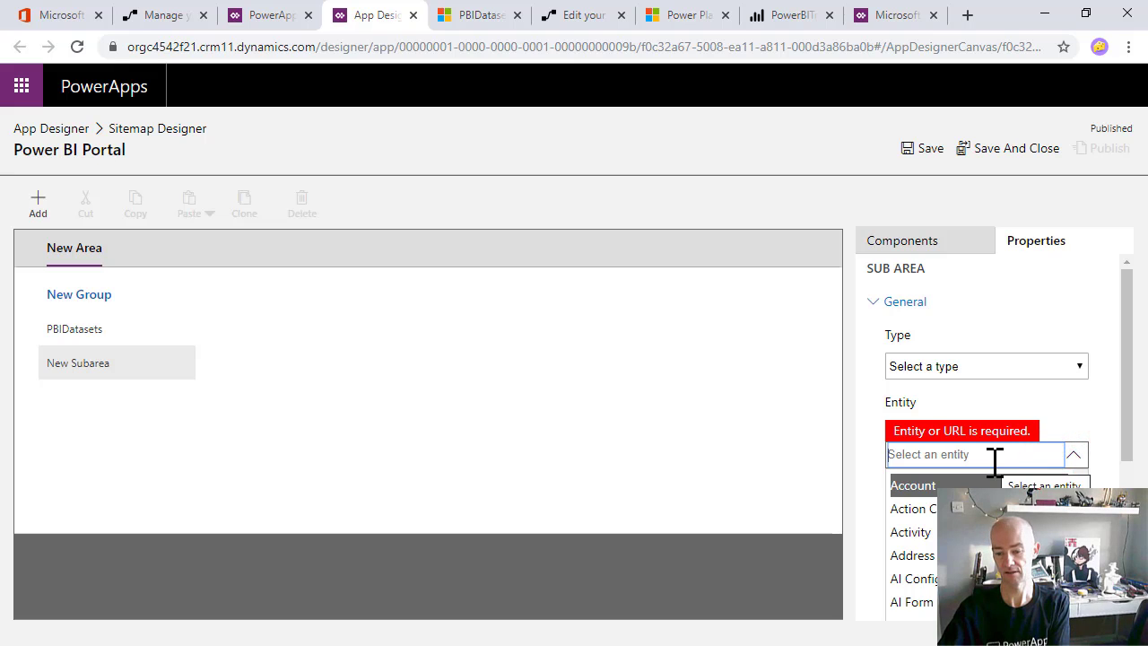
pyautogui.write('pbi')
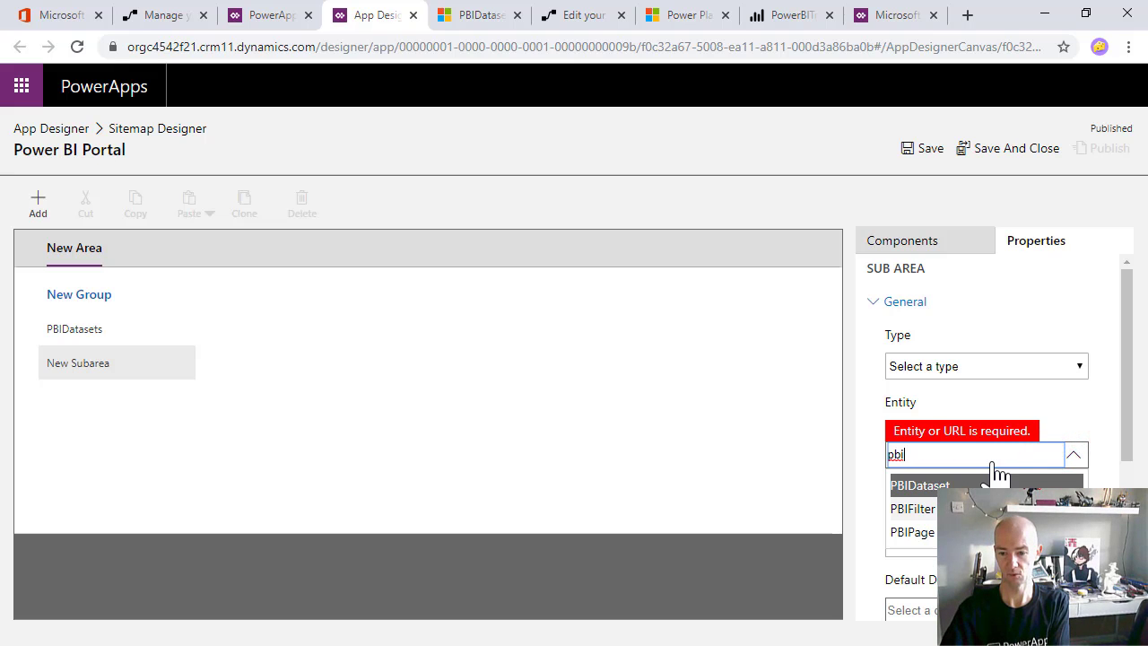
pyautogui.click(928, 508)
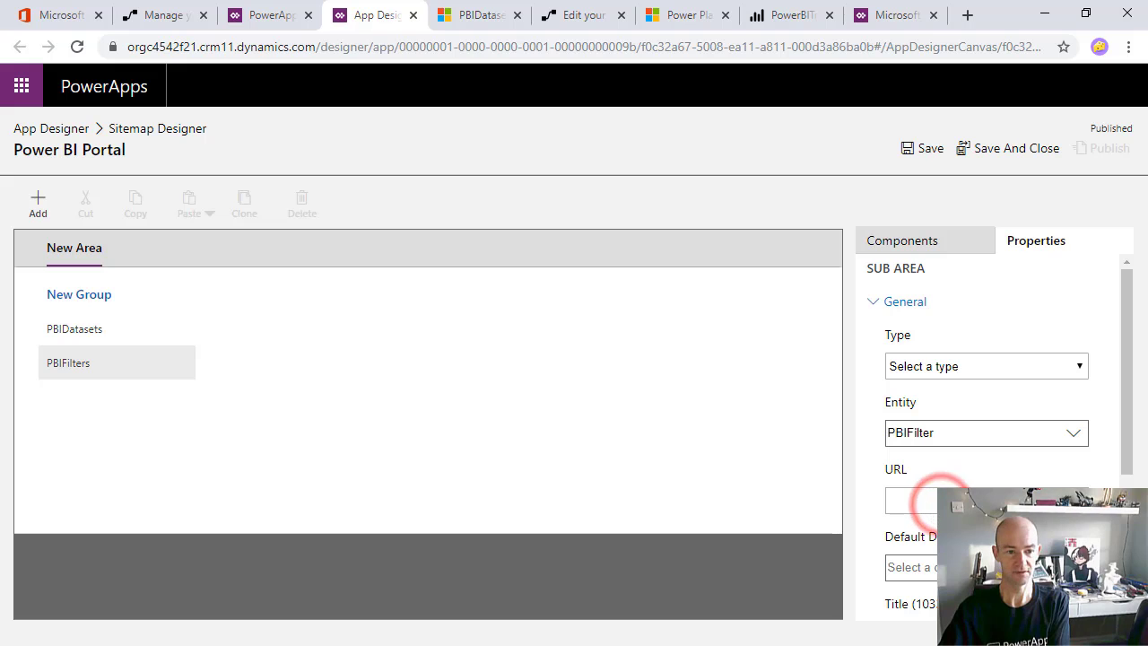
pyautogui.click(922, 152)
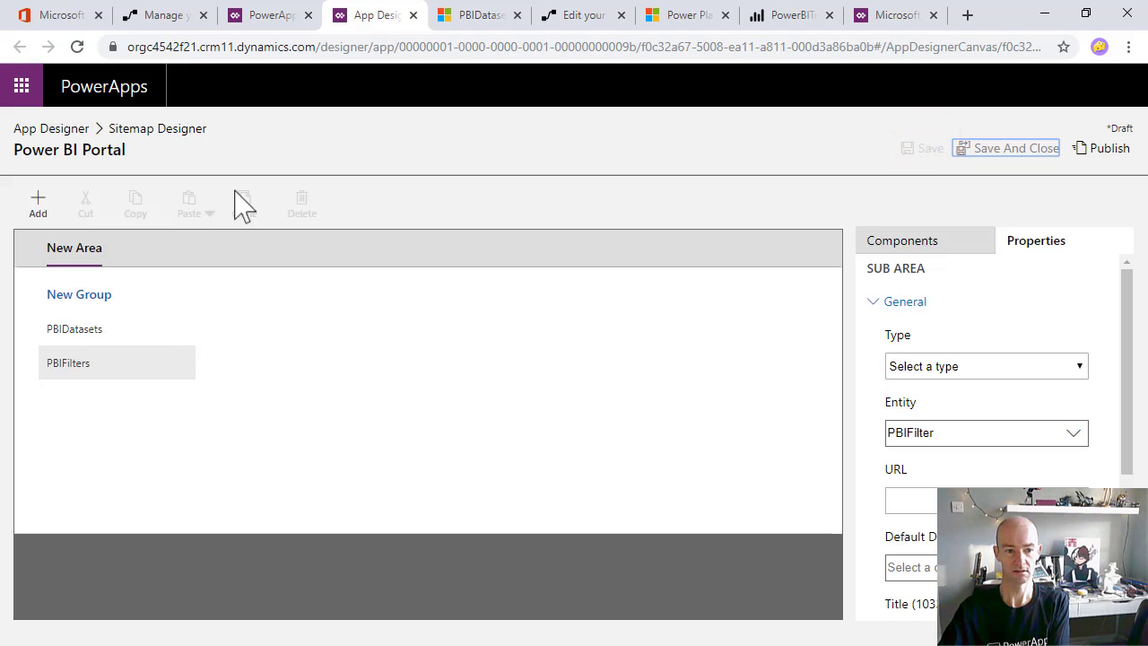
# Add another subarea for the PBIPage entity to New Group and save the site map
pyautogui.click(38, 206)
pyautogui.click(41, 324)
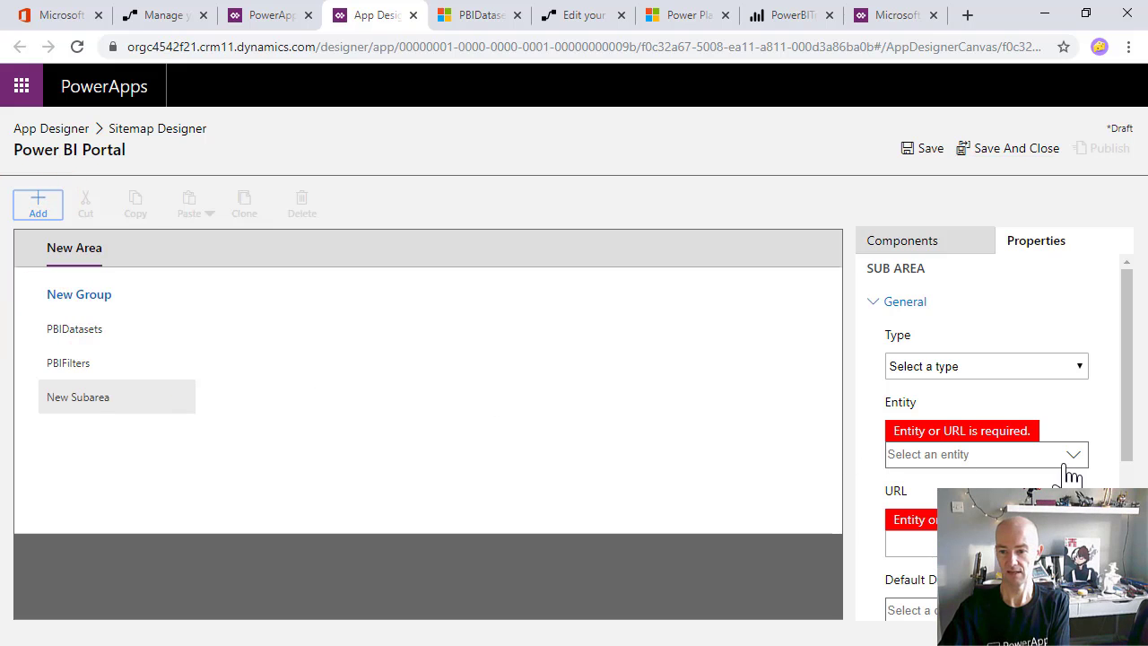
pyautogui.click(1066, 461)
pyautogui.write('pbi')
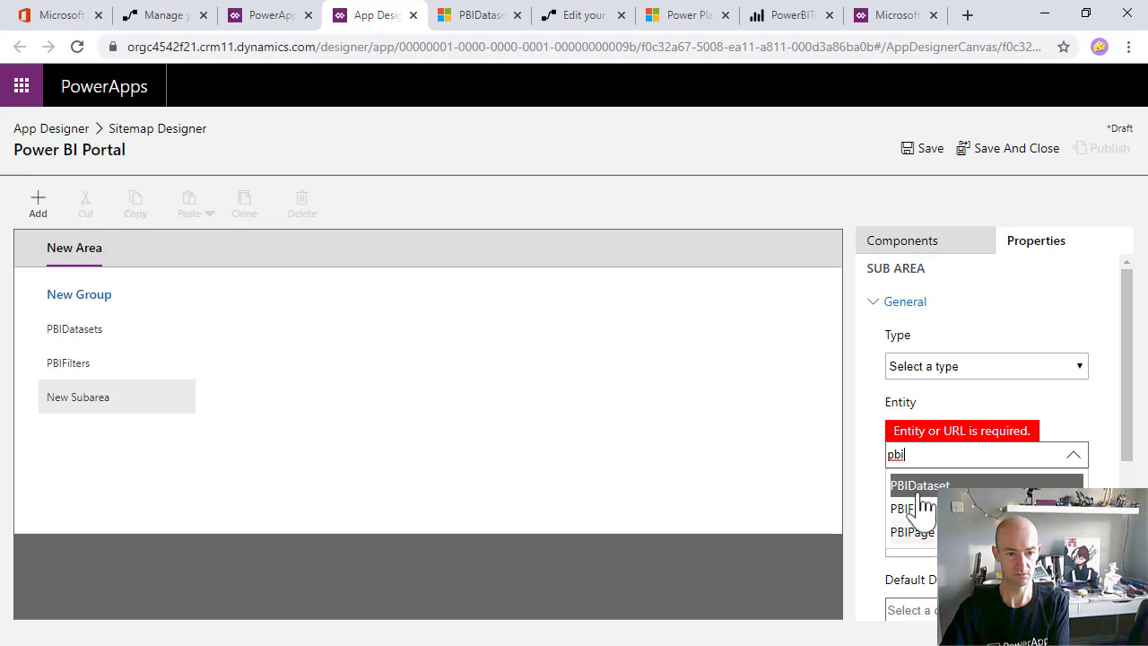
pyautogui.click(915, 530)
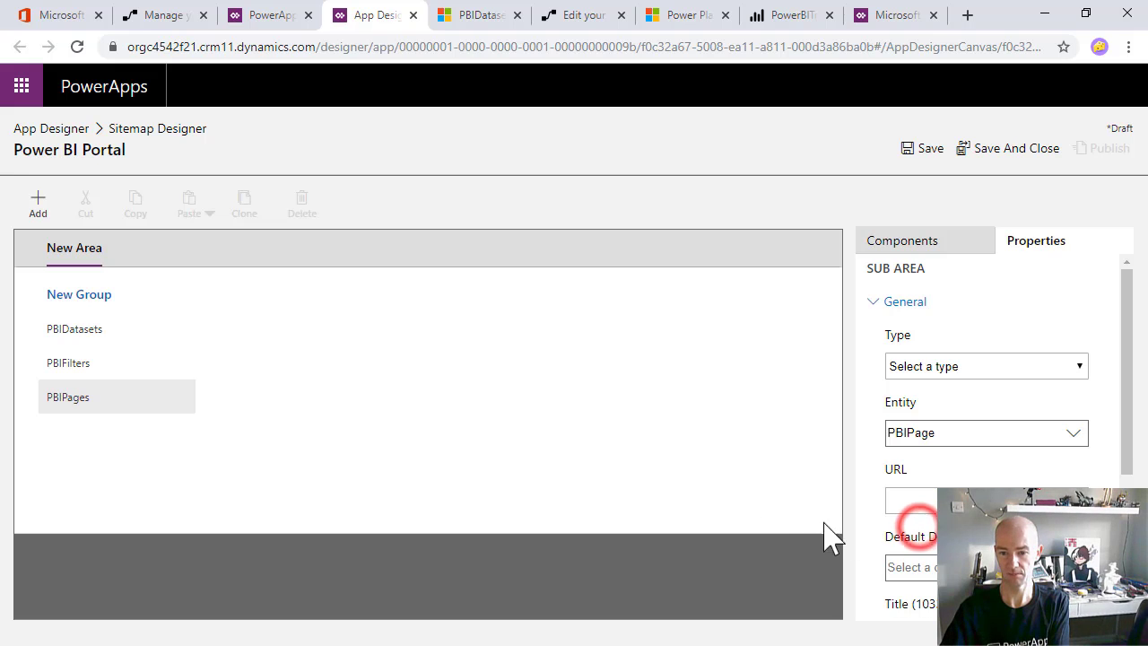
pyautogui.click(103, 487)
pyautogui.click(90, 398)
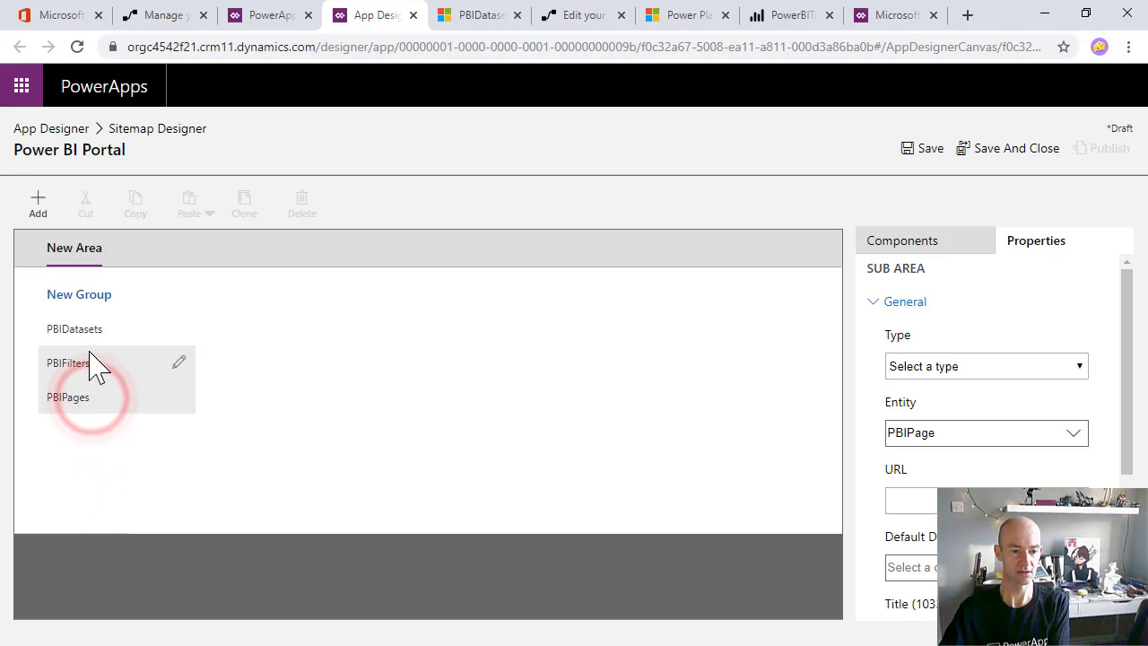
pyautogui.click(105, 398)
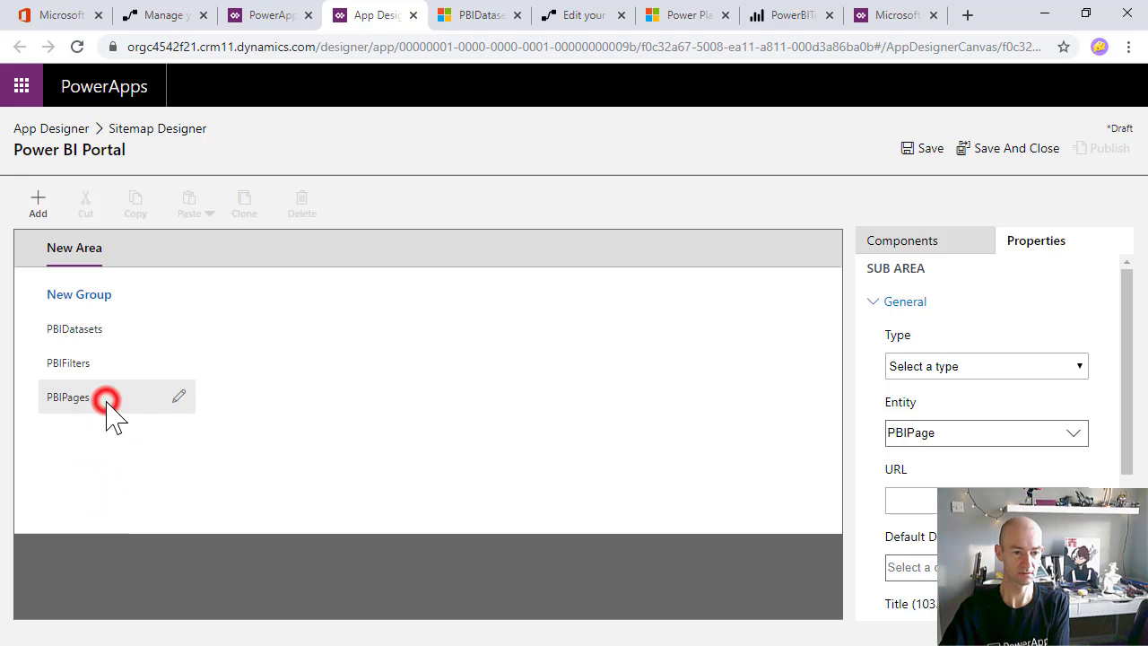
pyautogui.click(928, 134)
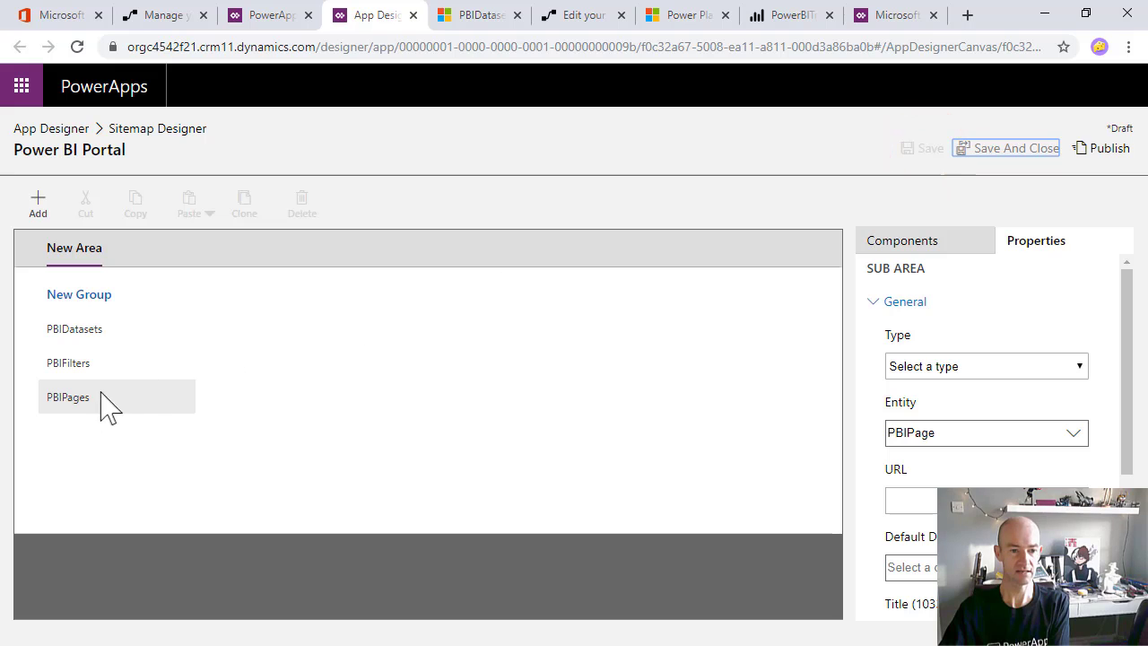
# Move the PBIPages subarea above PBIFilters, then save and close the site map
pyautogui.moveTo(76, 396)
pyautogui.mouseDown()
pyautogui.moveTo(77, 358)
pyautogui.moveTo(80, 374)
pyautogui.mouseUp()
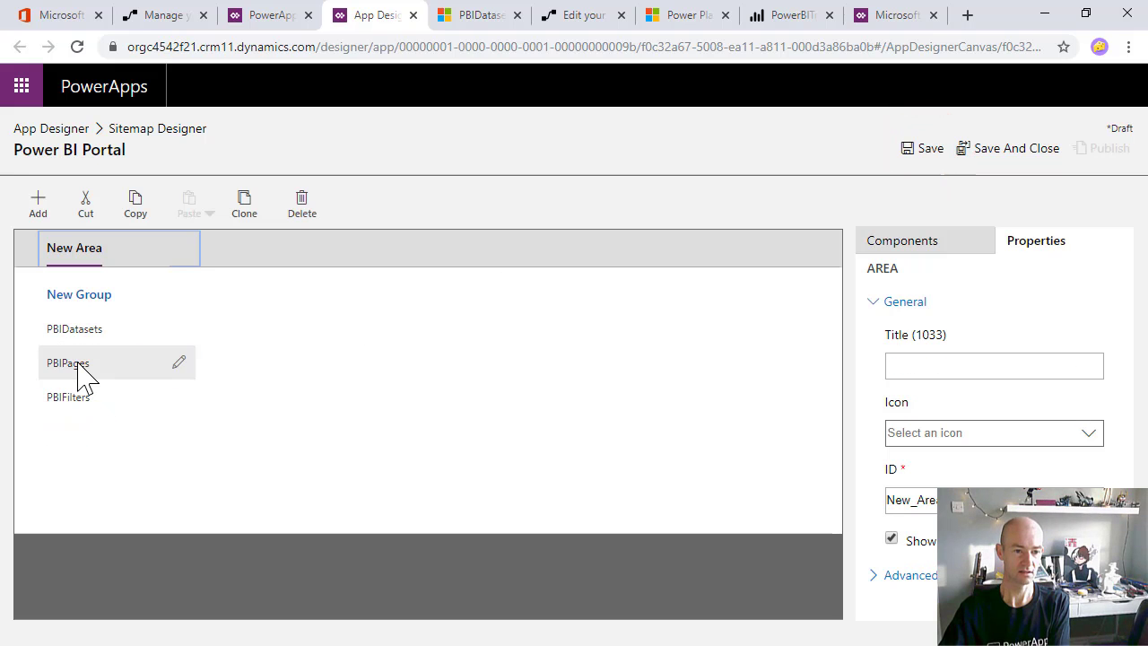
pyautogui.click(118, 431)
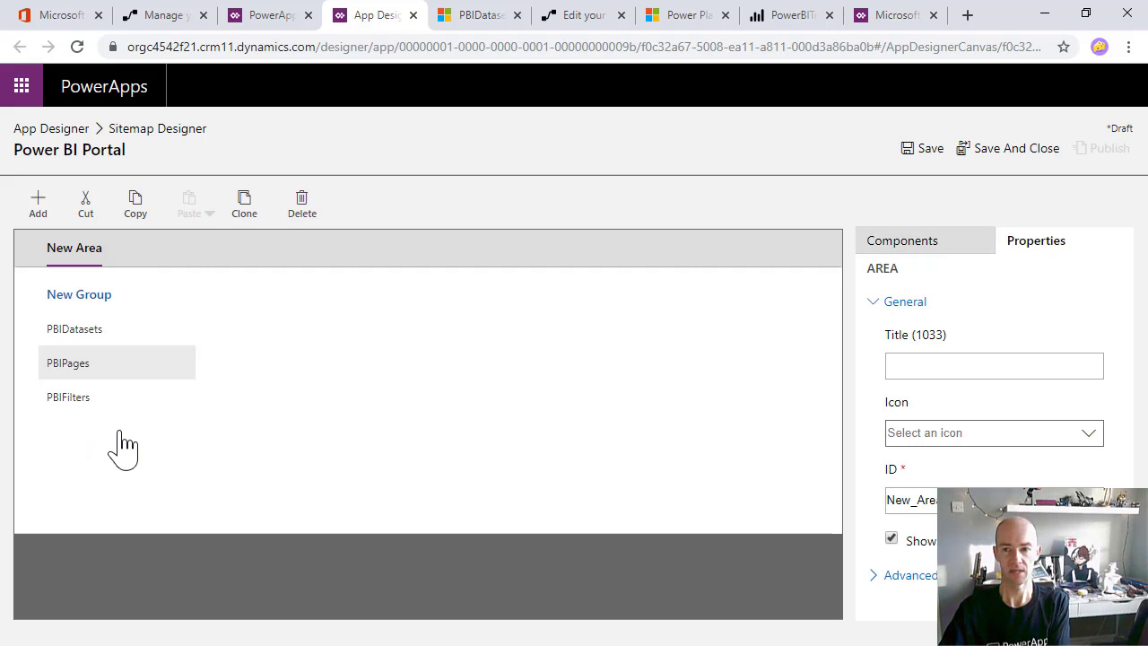
pyautogui.click(984, 150)
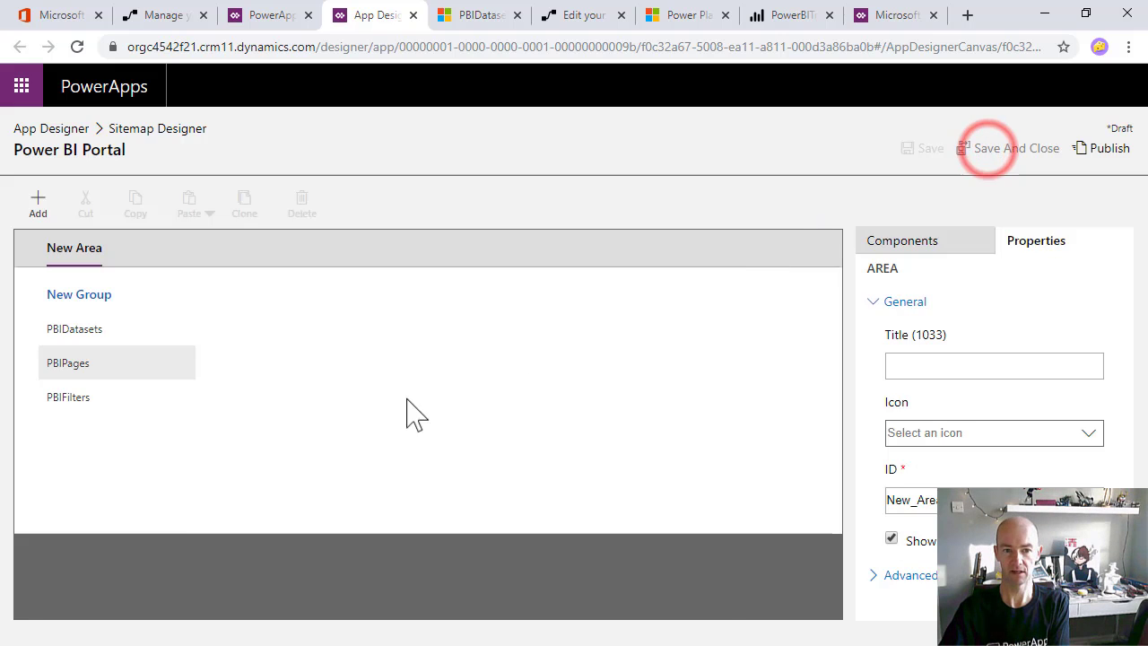
# Review the app's entity views, save and close the app, and finish editing to return to the PowerBI Portal solution
pyautogui.scroll(-3, 375, 428)
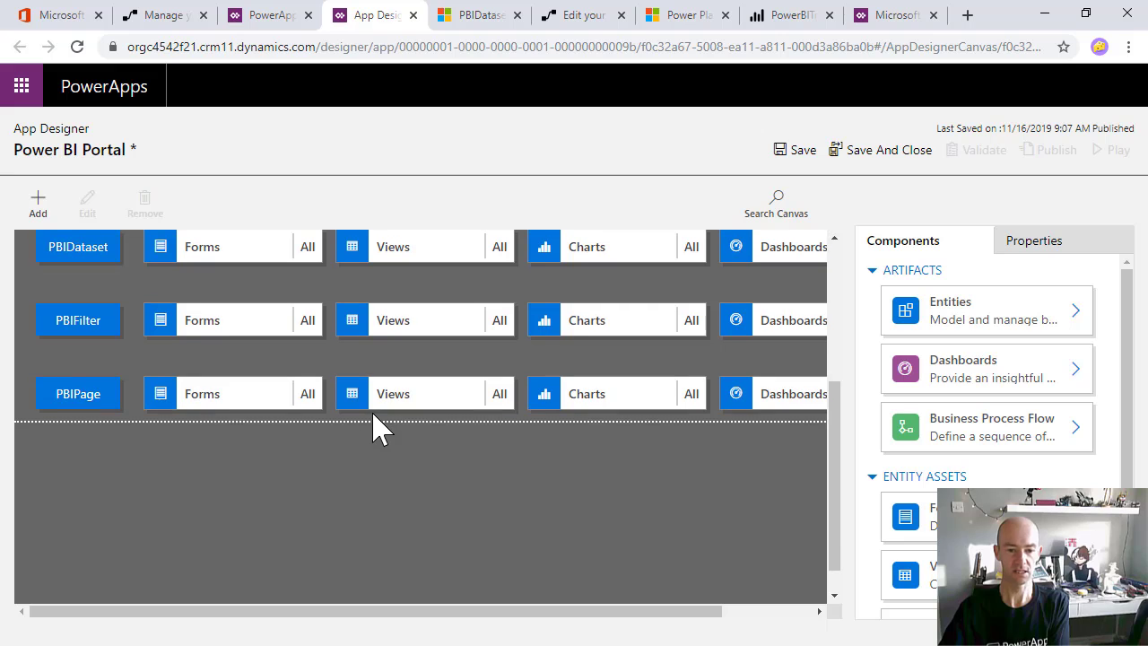
pyautogui.scroll(3, 377, 422)
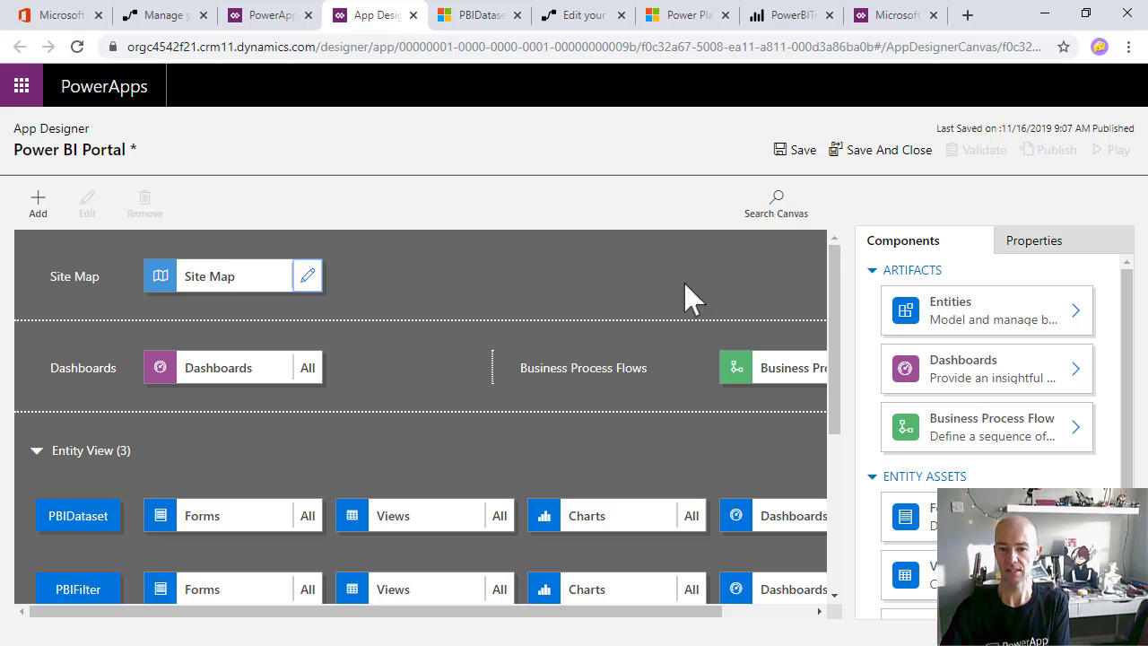
pyautogui.click(870, 154)
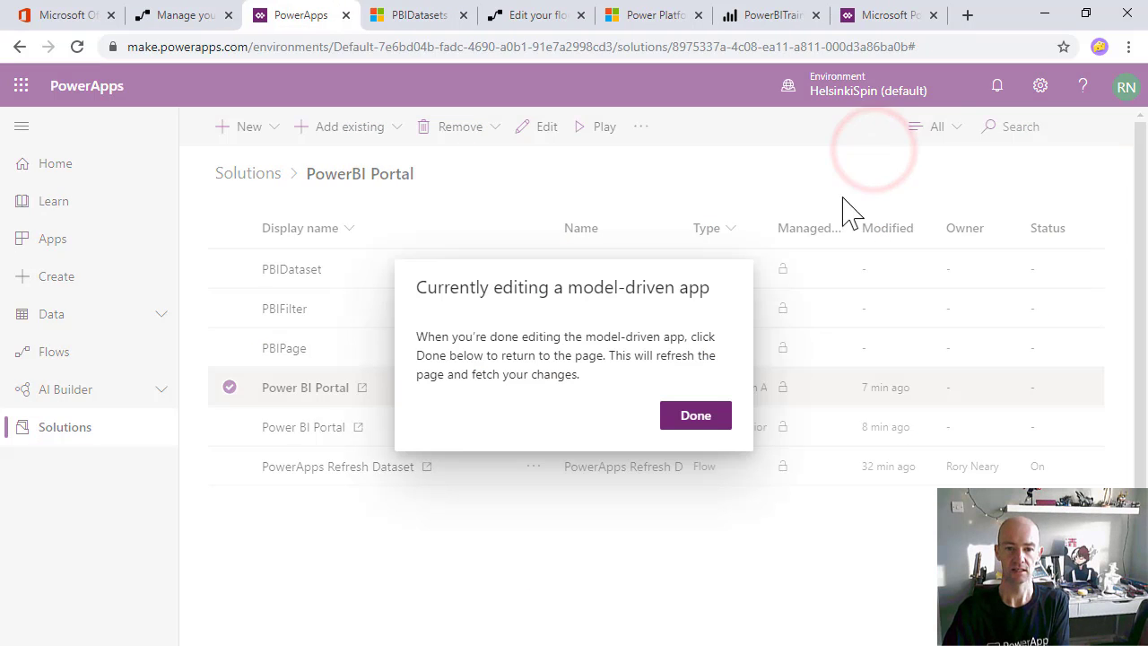
pyautogui.click(693, 417)
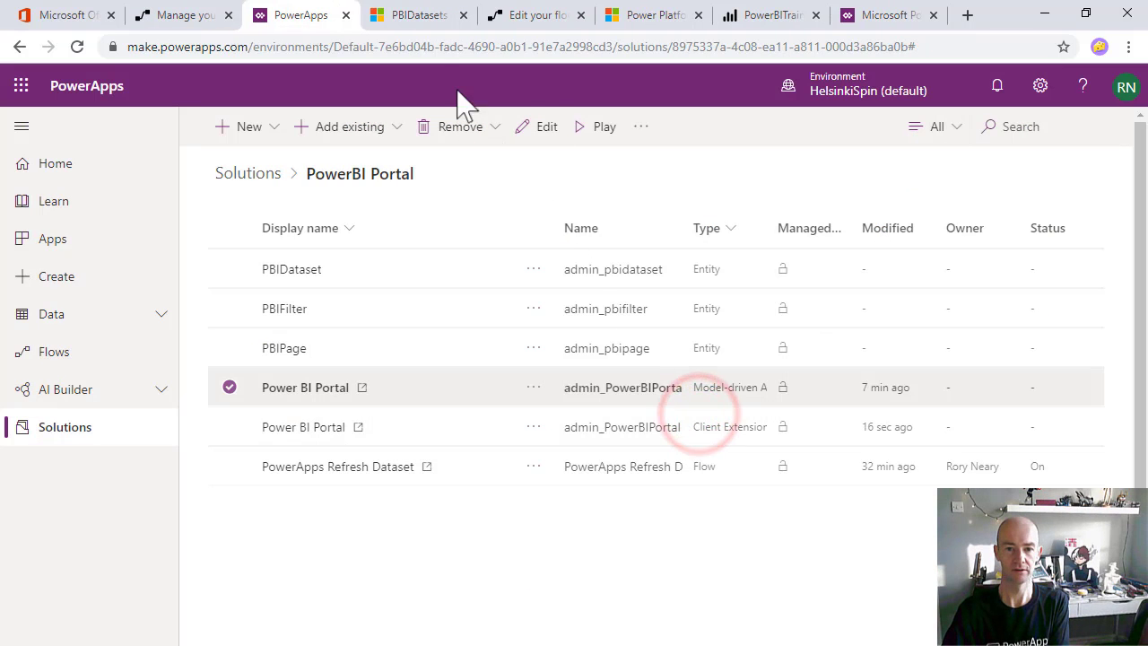
# Reload the running Power BI Portal app to check its navigation, and return to the PowerBI Portal solution
pyautogui.click(406, 20)
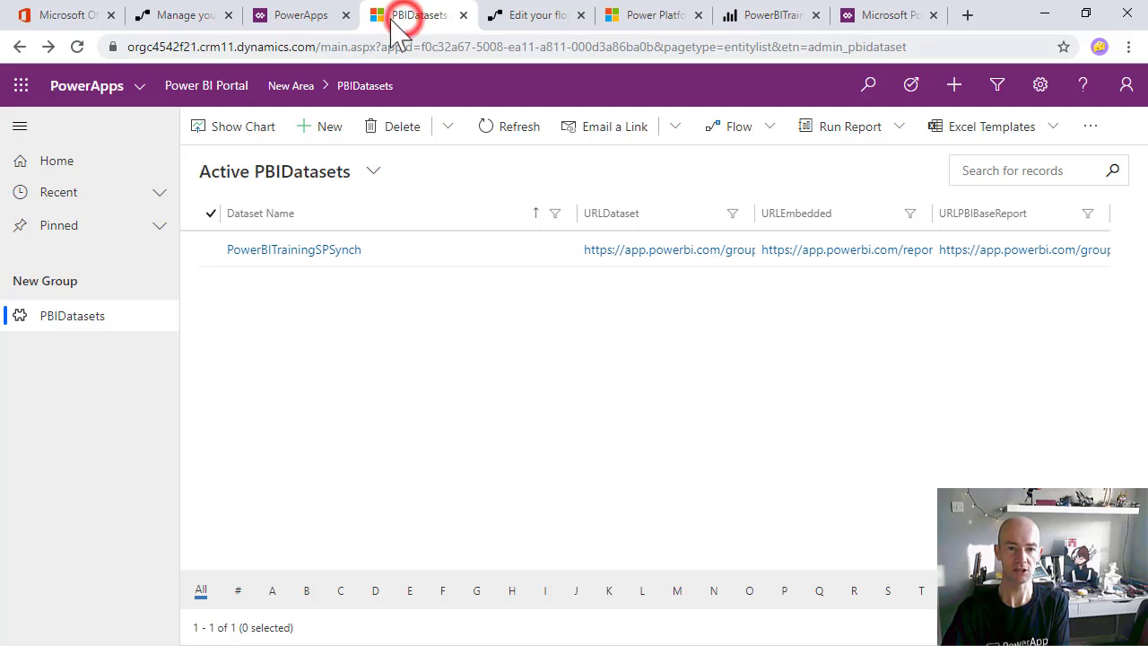
pyautogui.click(77, 49)
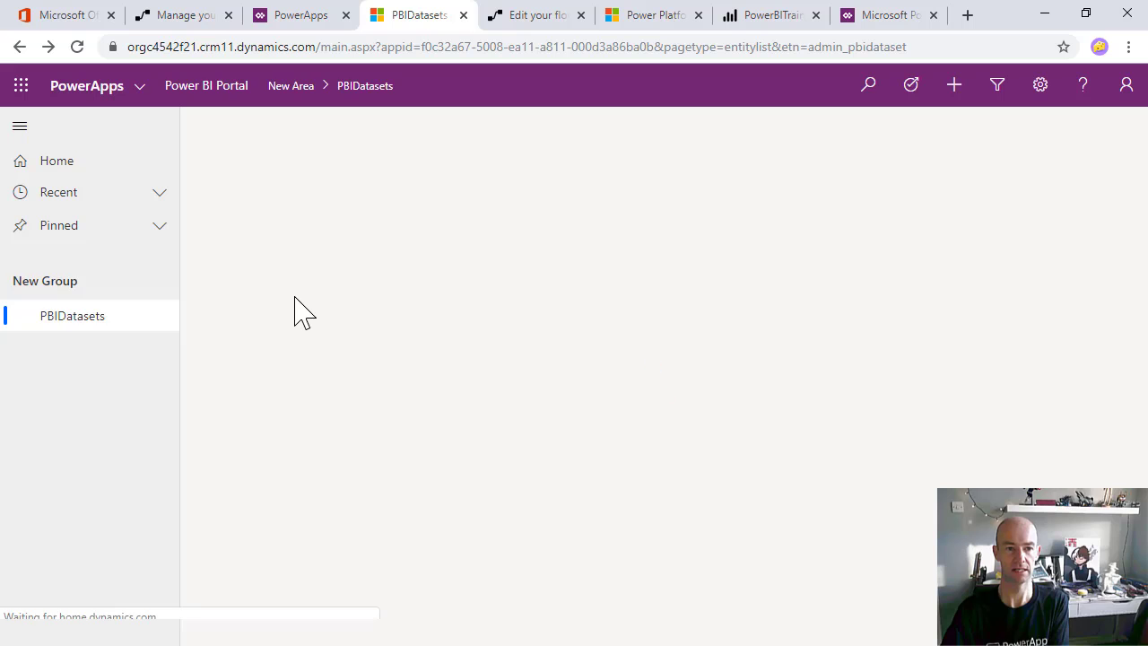
pyautogui.click(307, 13)
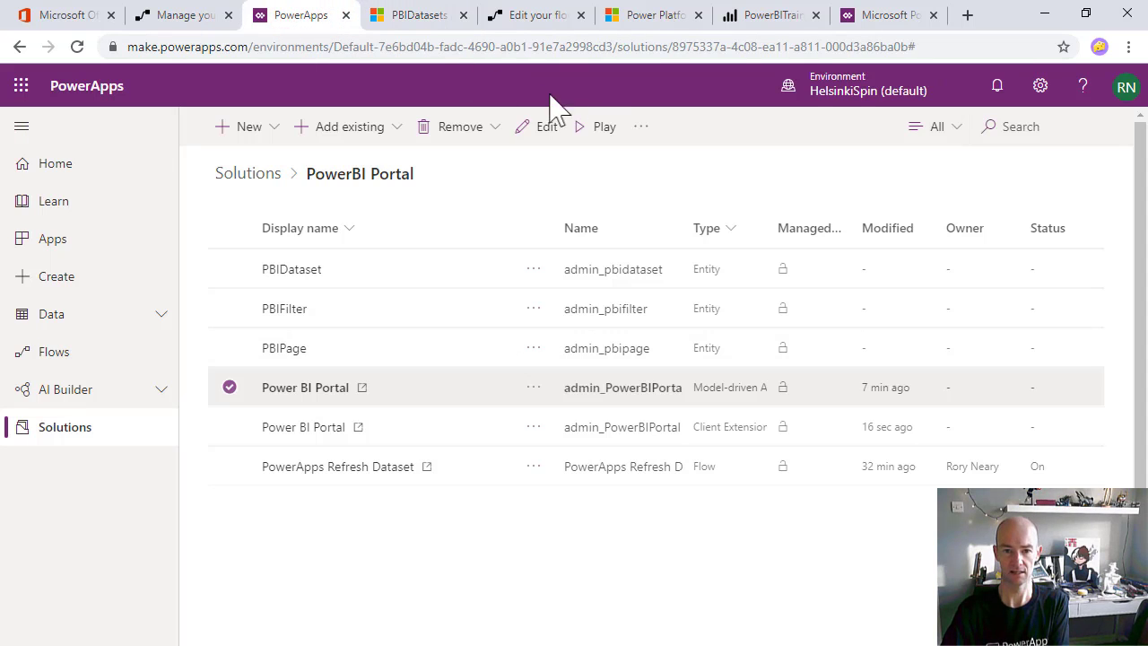
# Deselect the Power BI Portal app and publish all customizations from the solution
pyautogui.click(640, 130)
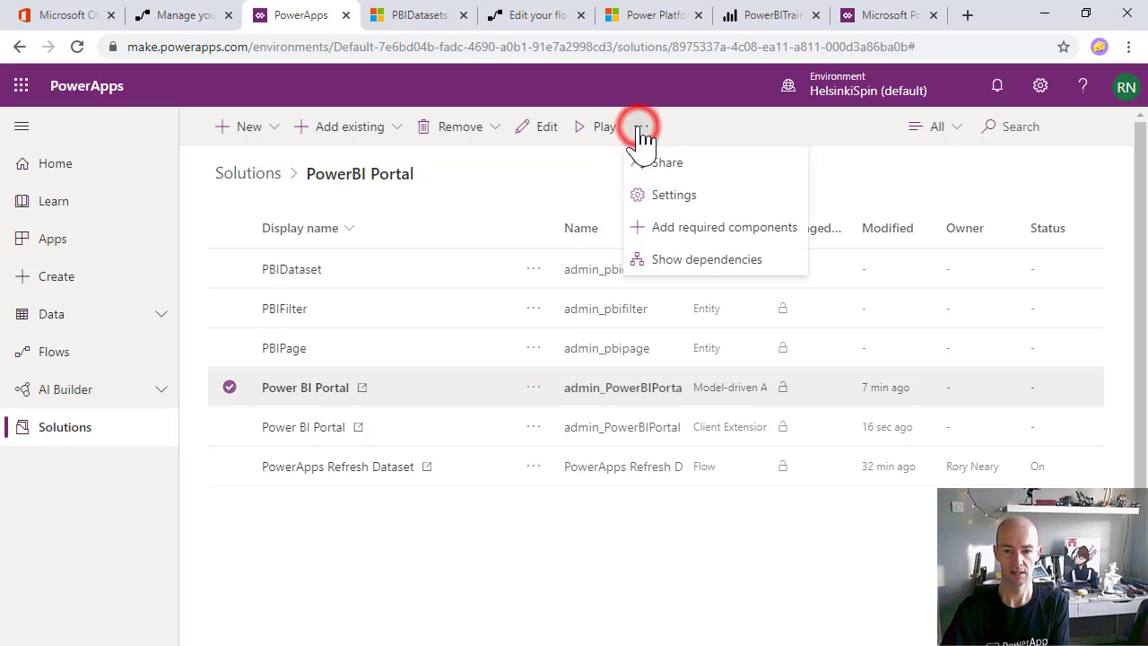
pyautogui.click(641, 131)
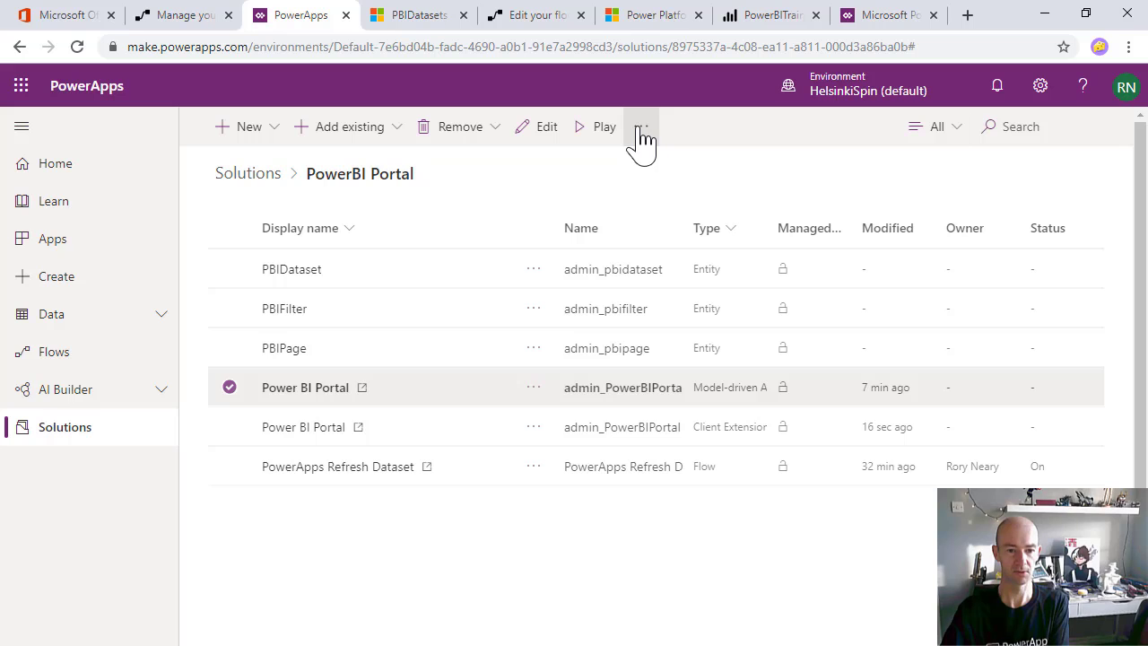
pyautogui.click(227, 386)
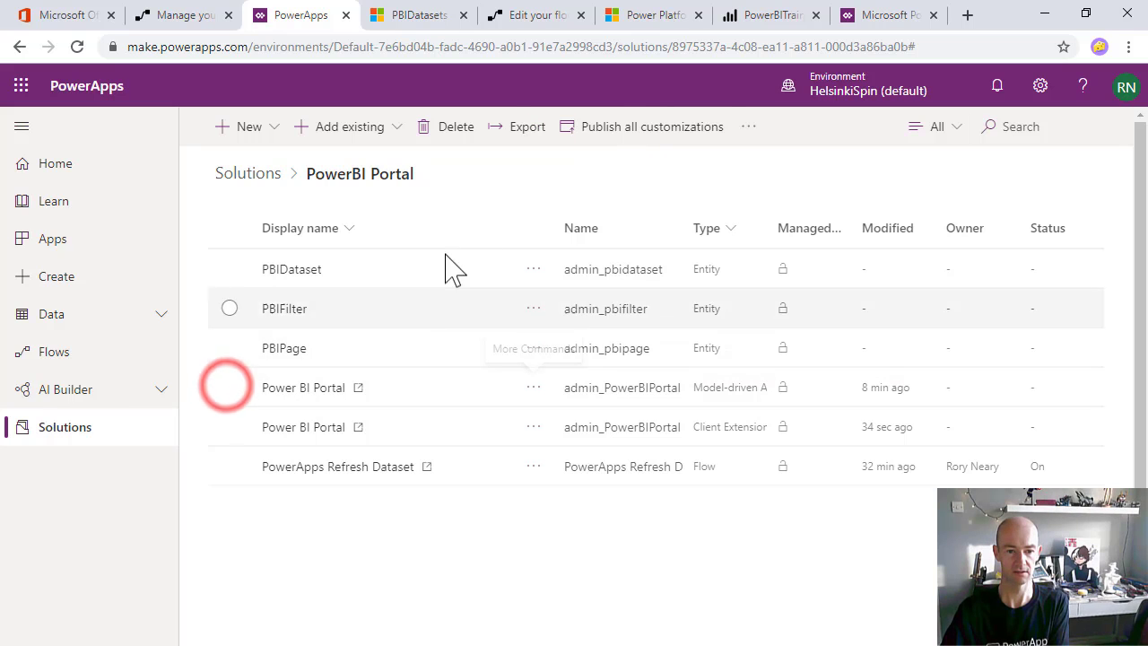
pyautogui.click(668, 139)
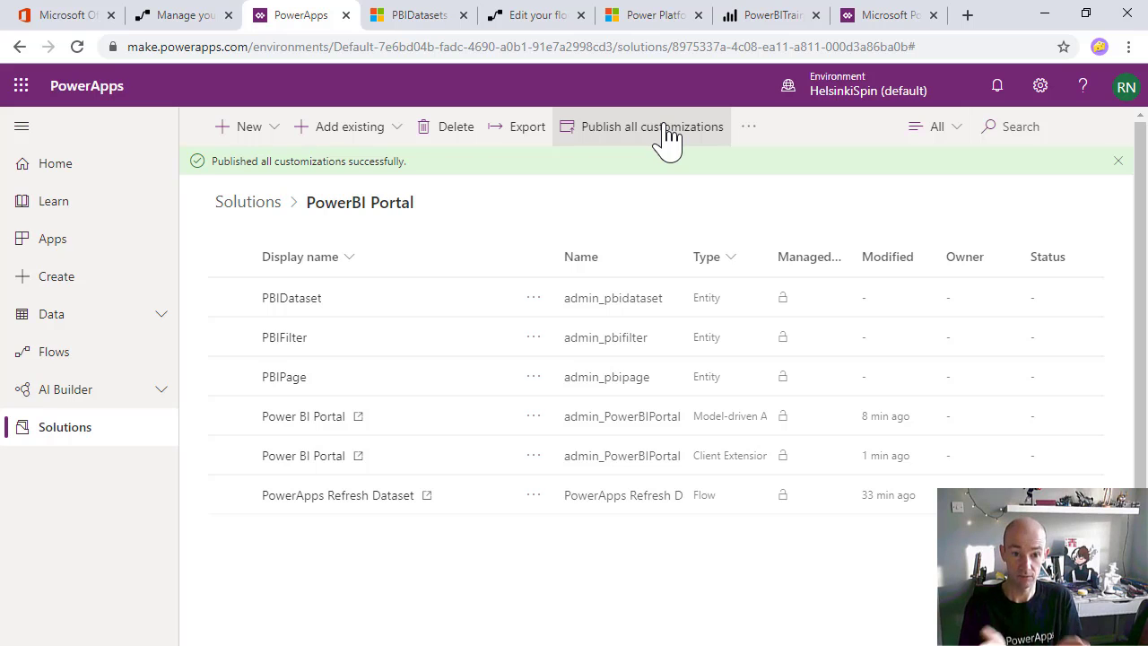
# Switch to the running Power BI Portal app, reload it, and open the PowerBITrainingSPSynch dataset record
pyautogui.click(400, 16)
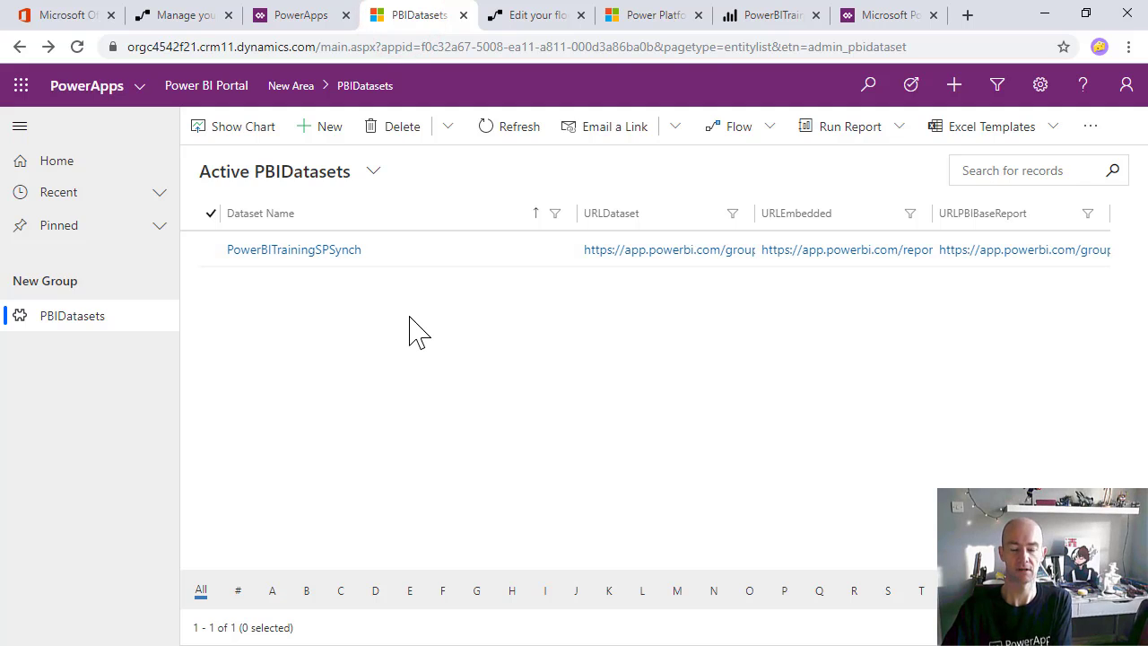
pyautogui.click(78, 46)
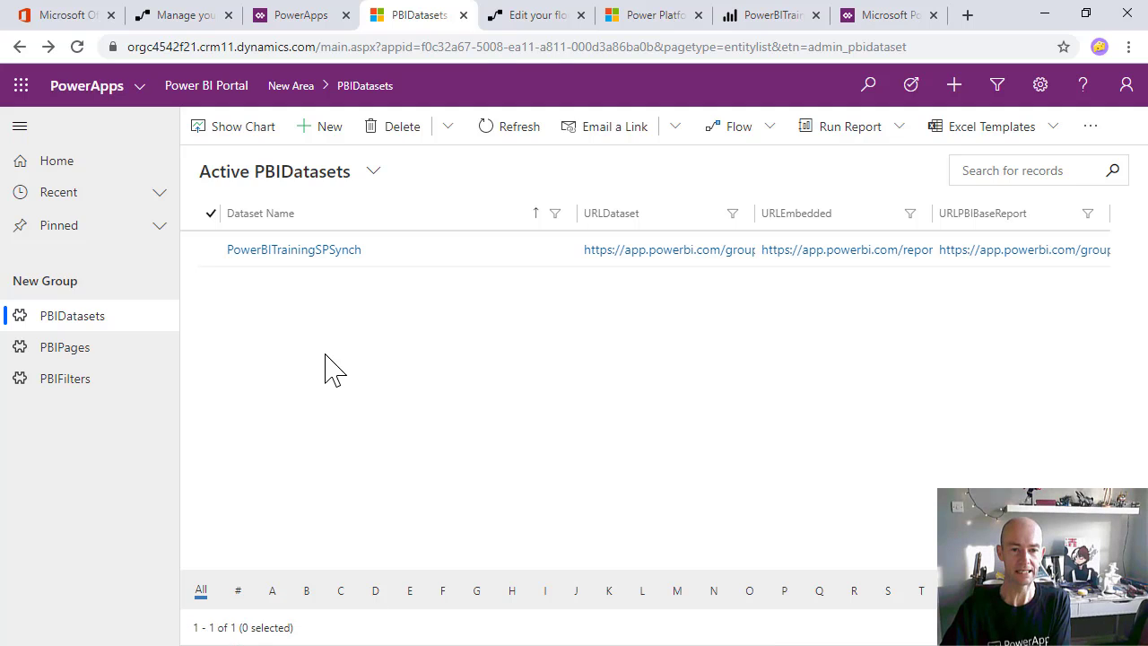
pyautogui.click(288, 251)
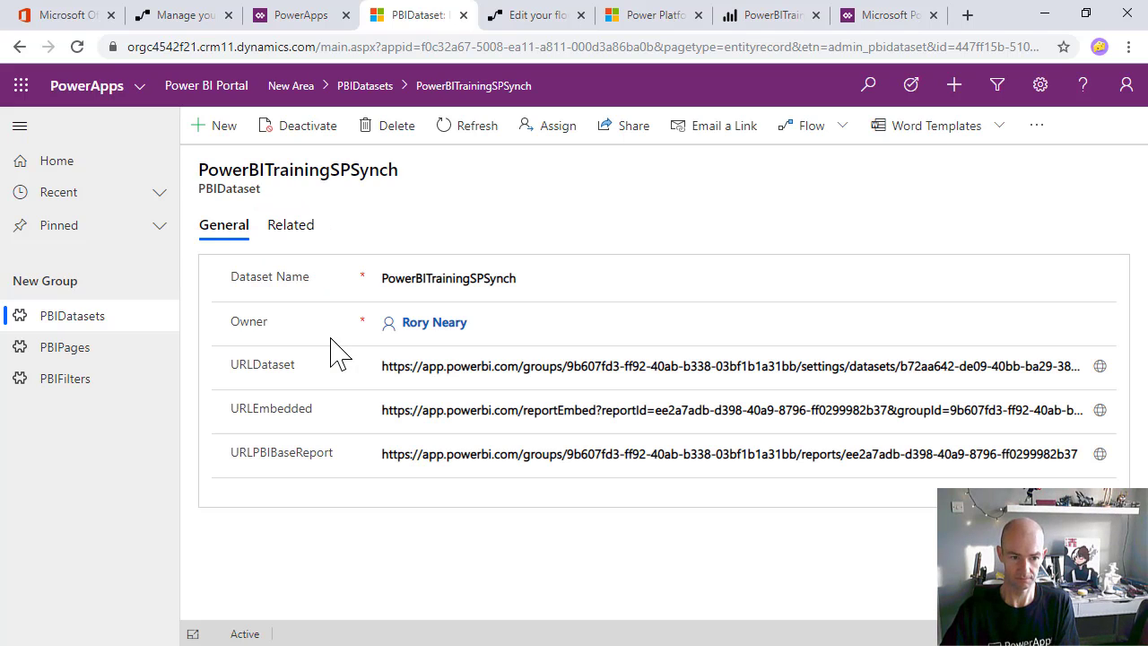
# Start a new PBIPage record from the PowerBITrainingSPSynch dataset's related PBIPages
pyautogui.click(300, 233)
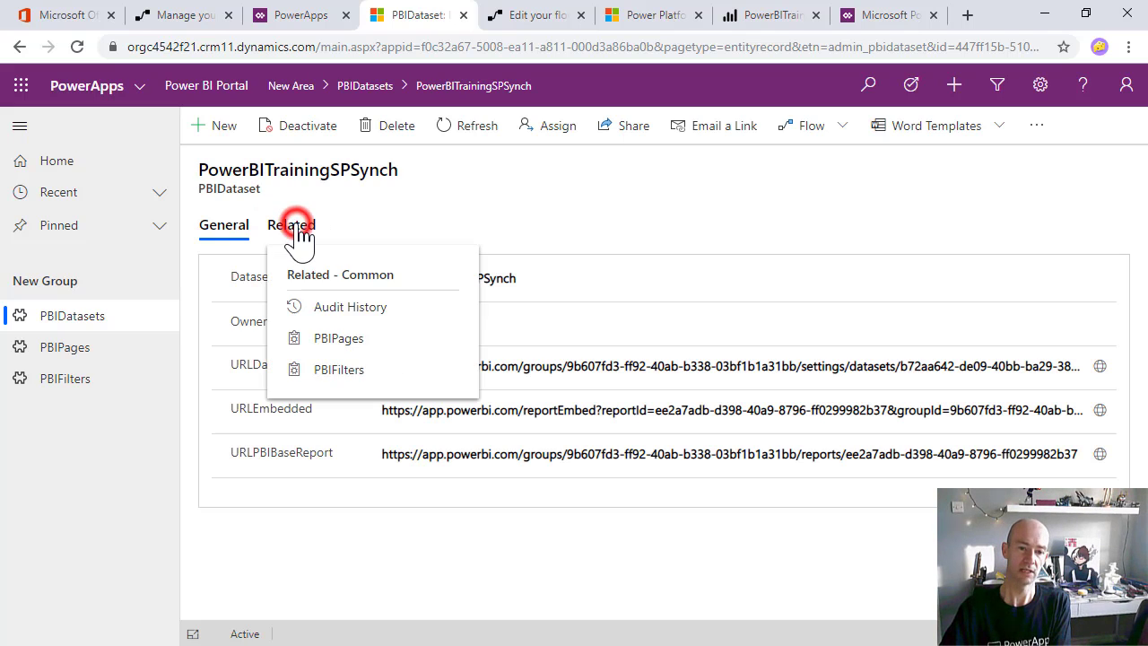
pyautogui.click(354, 341)
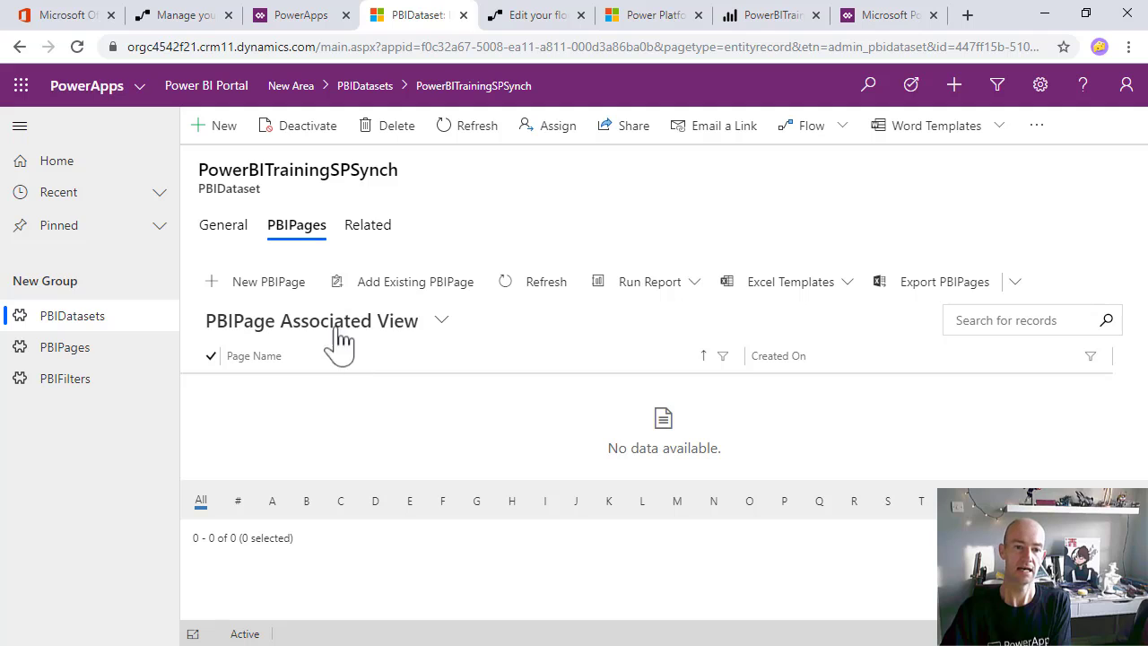
pyautogui.click(274, 280)
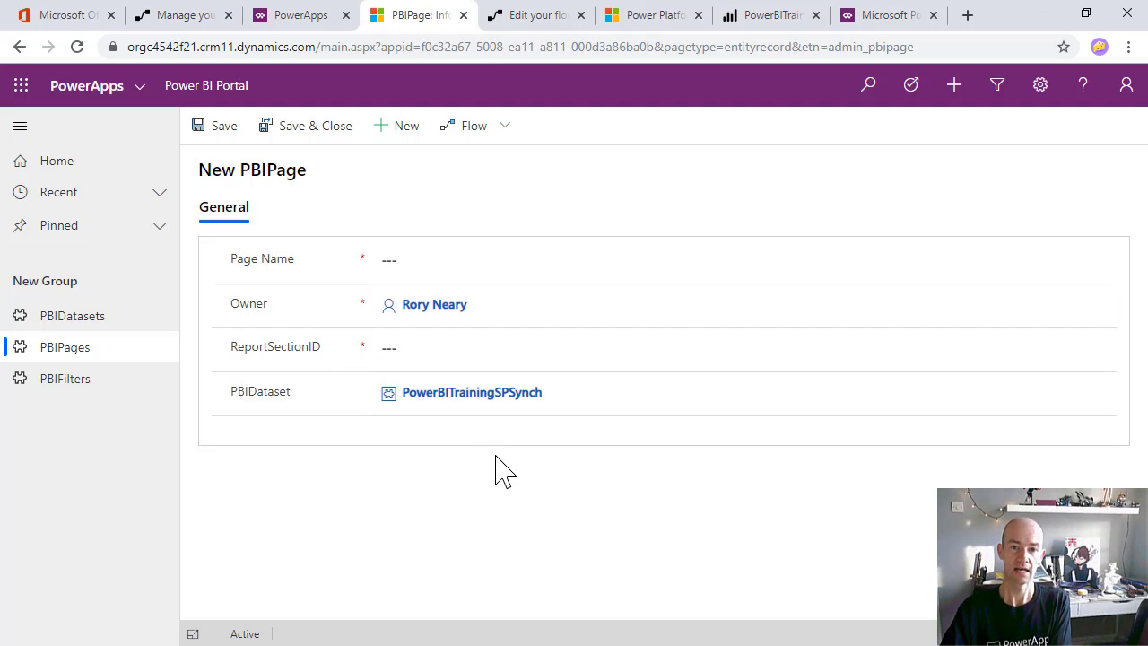
# Close the Power Platform admin center page, place the Power BI report beside the Power BI Portal app, and return to the new PBIPage form
pyautogui.click(763, 23)
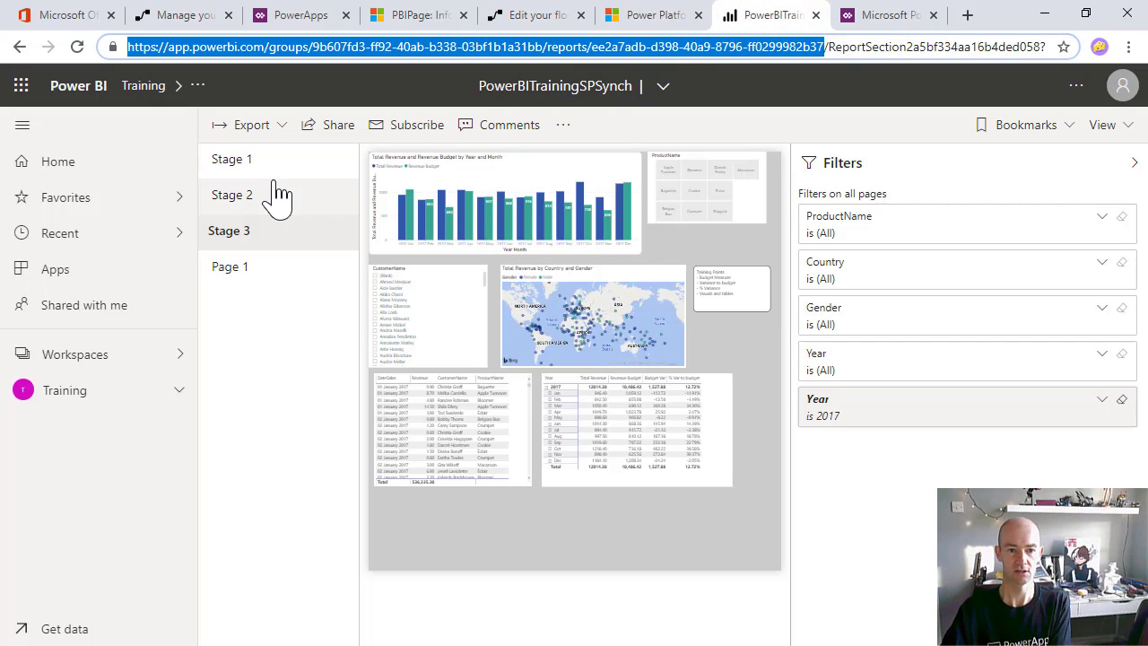
pyautogui.click(635, 20)
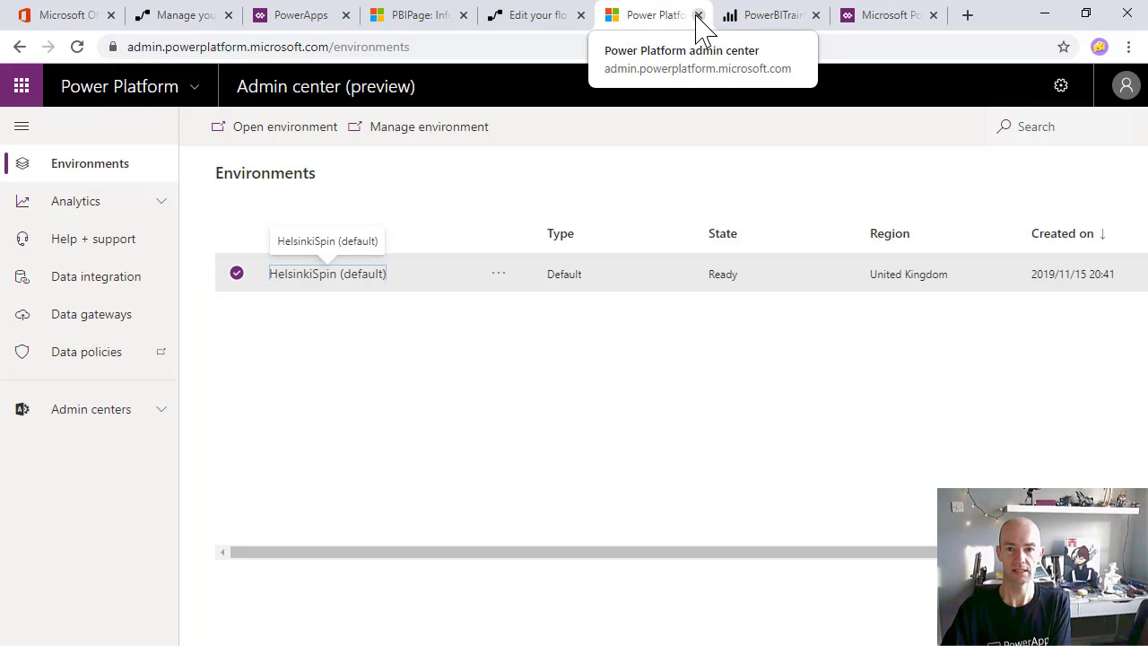
pyautogui.click(699, 15)
pyautogui.click(531, 16)
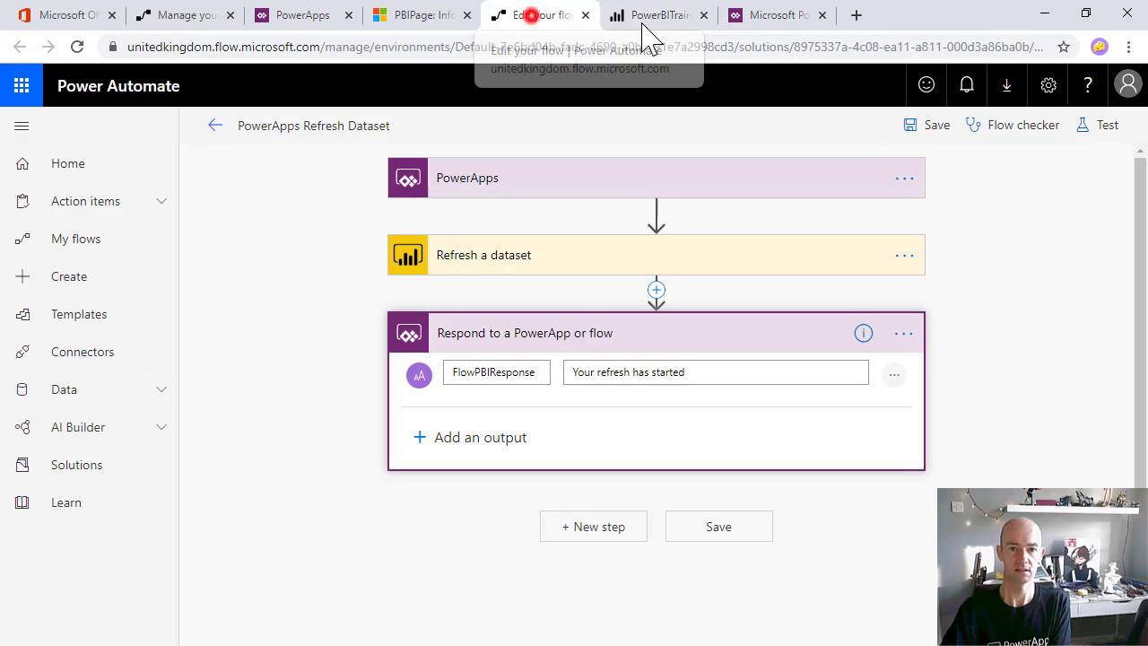
pyautogui.moveTo(644, 36); pyautogui.dragTo(687, 36)
pyautogui.click(415, 18)
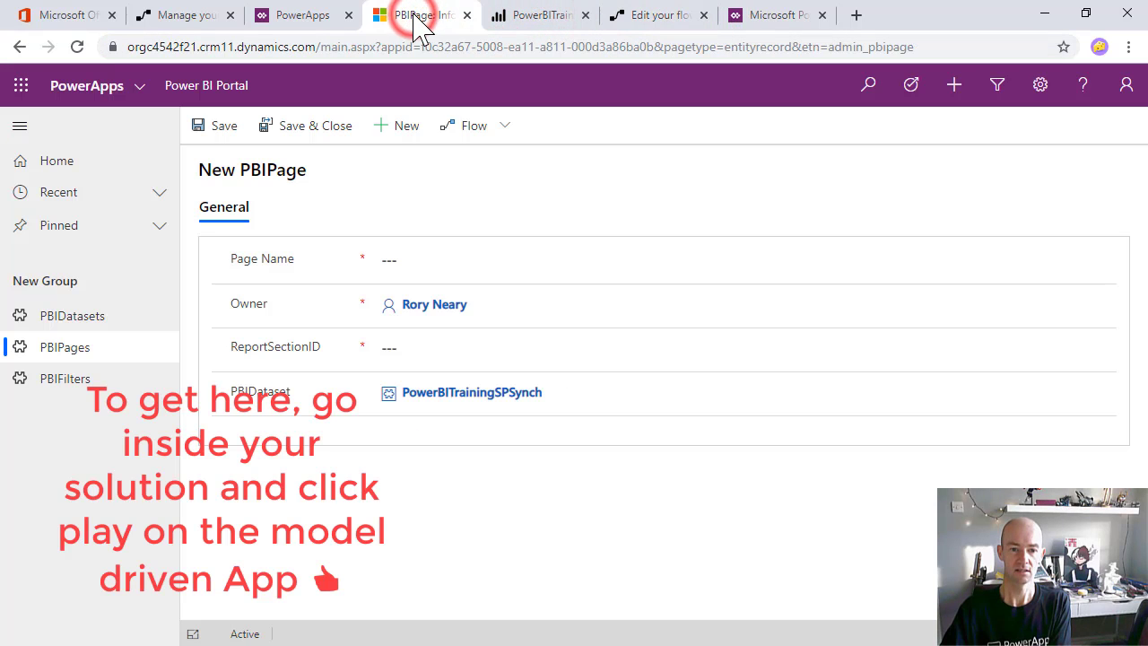
# Enter Stage 1 as the Page Name of the new PBIPage
pyautogui.click(462, 256)
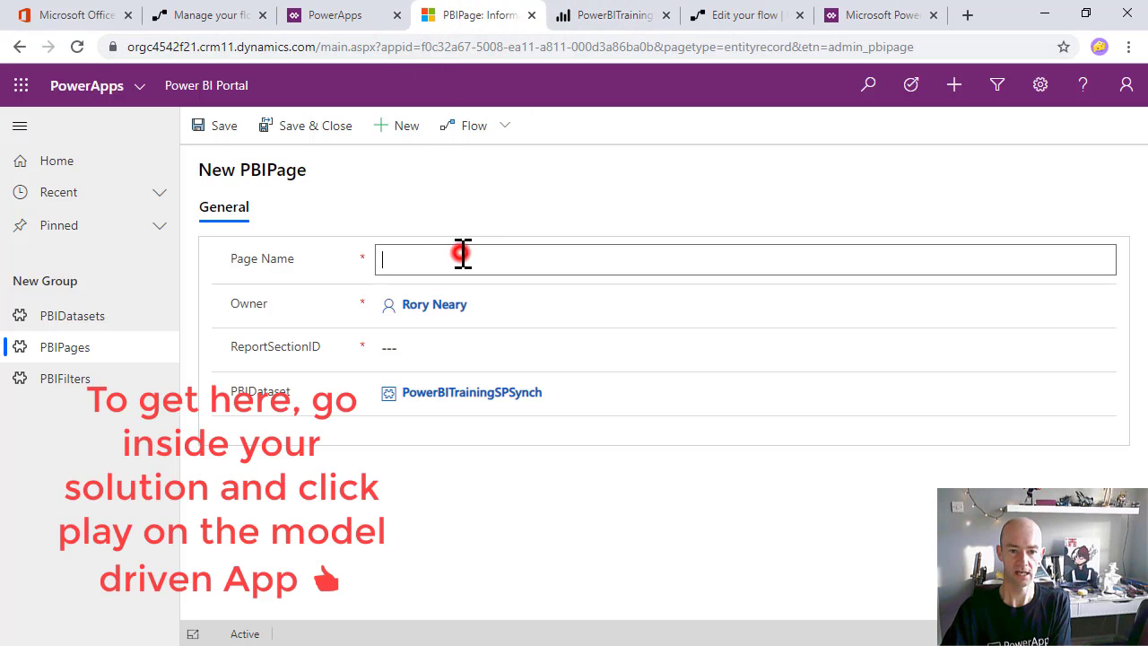
pyautogui.write('Stage 1')
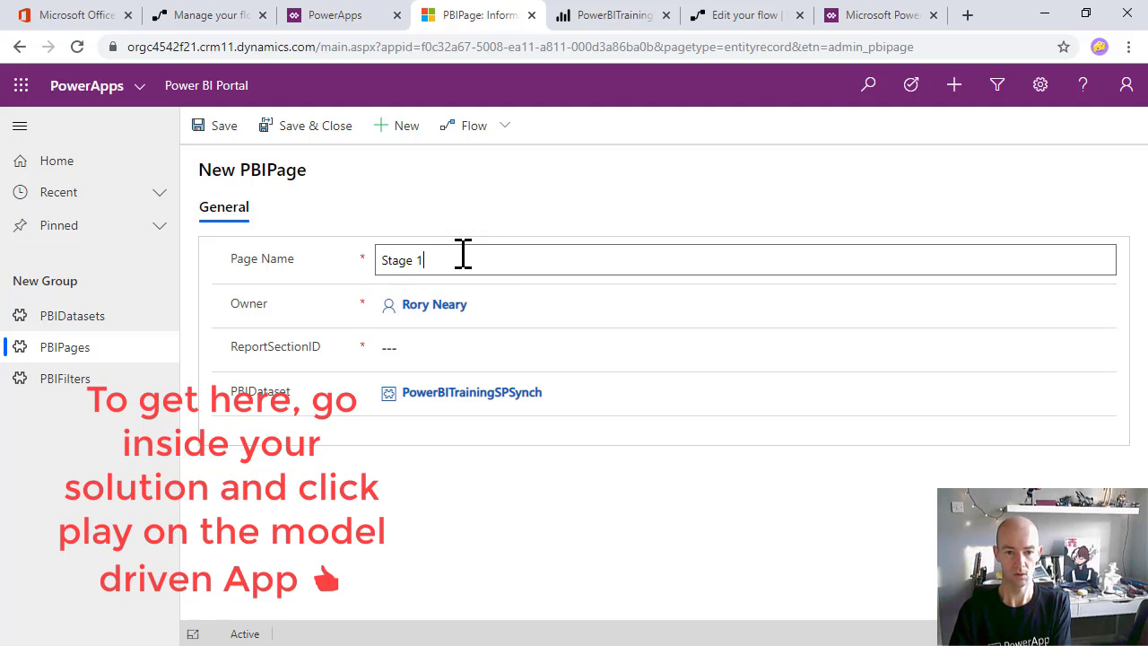
pyautogui.click(397, 356)
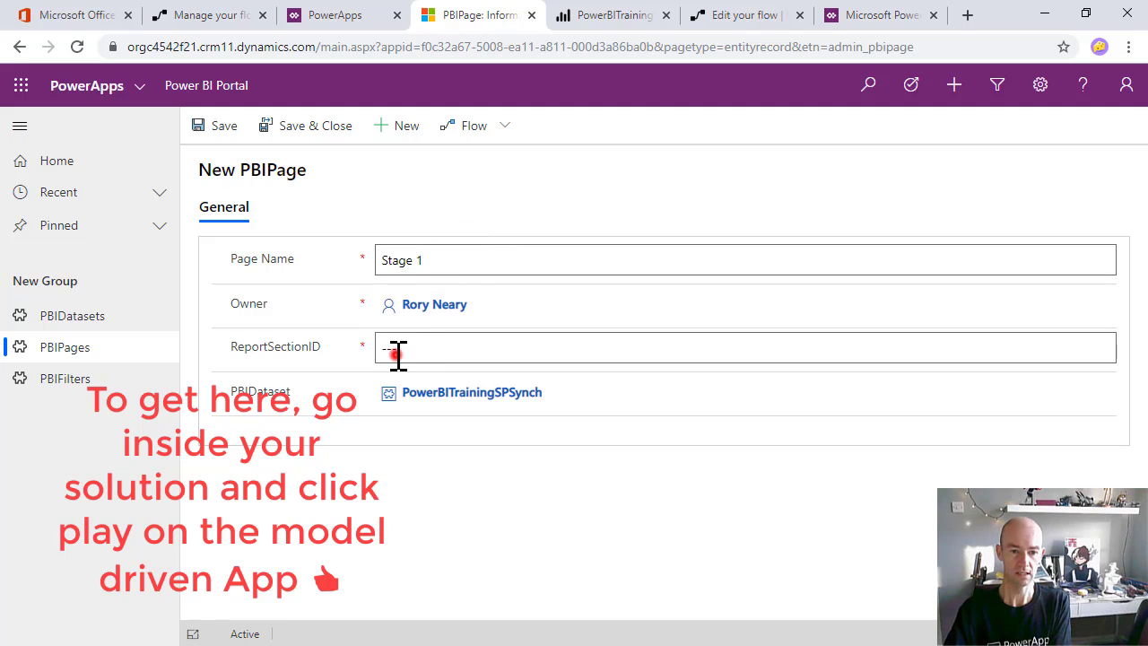
# Copy ReportSection from the address of the Power BI report's Stage 1 page into ReportSectionID, and save and close the PBIPage
pyautogui.click(608, 18)
pyautogui.click(261, 160)
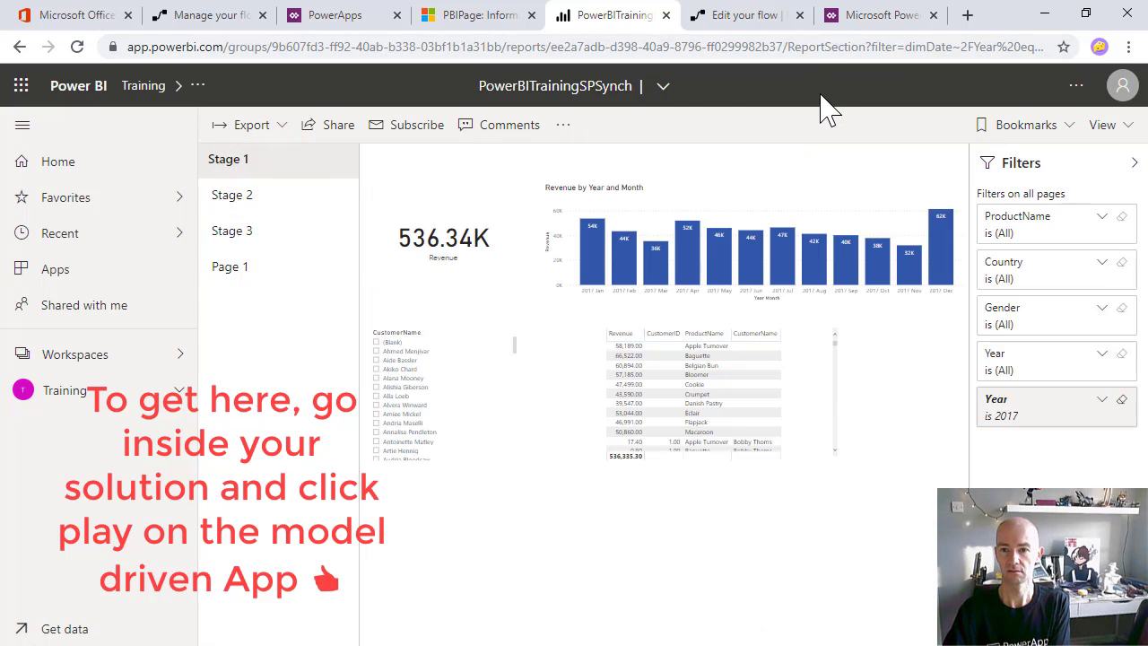
pyautogui.click(867, 47)
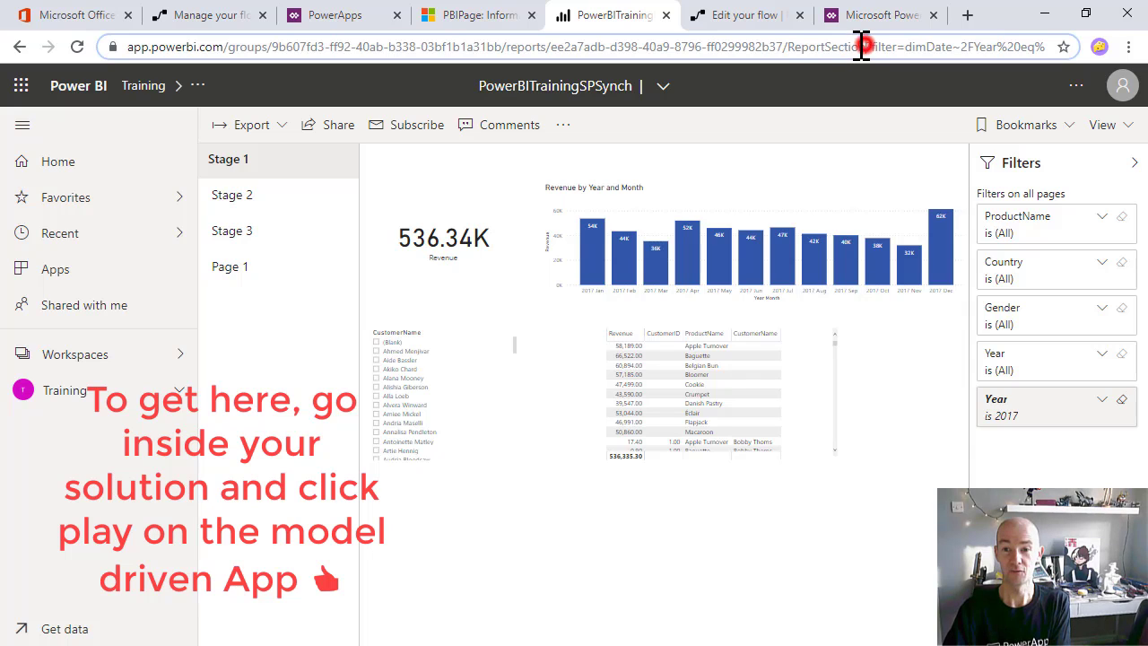
pyautogui.doubleClick(838, 45)
pyautogui.hotkey('ctrl', 'c')
pyautogui.click(496, 18)
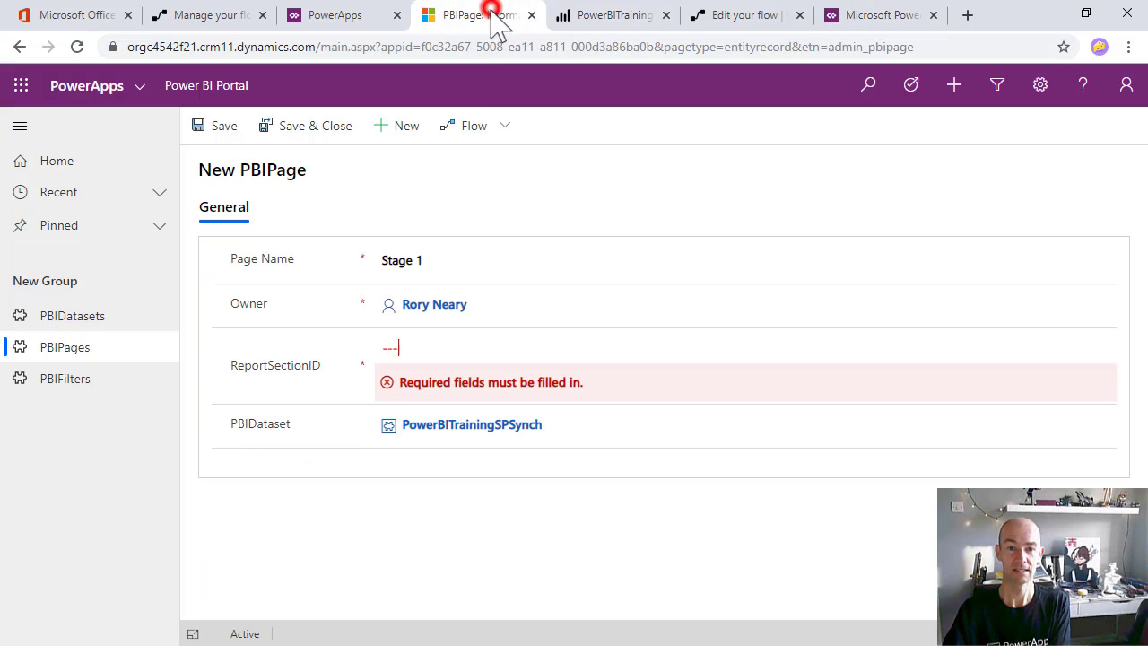
pyautogui.hotkey('ctrl', 'v')
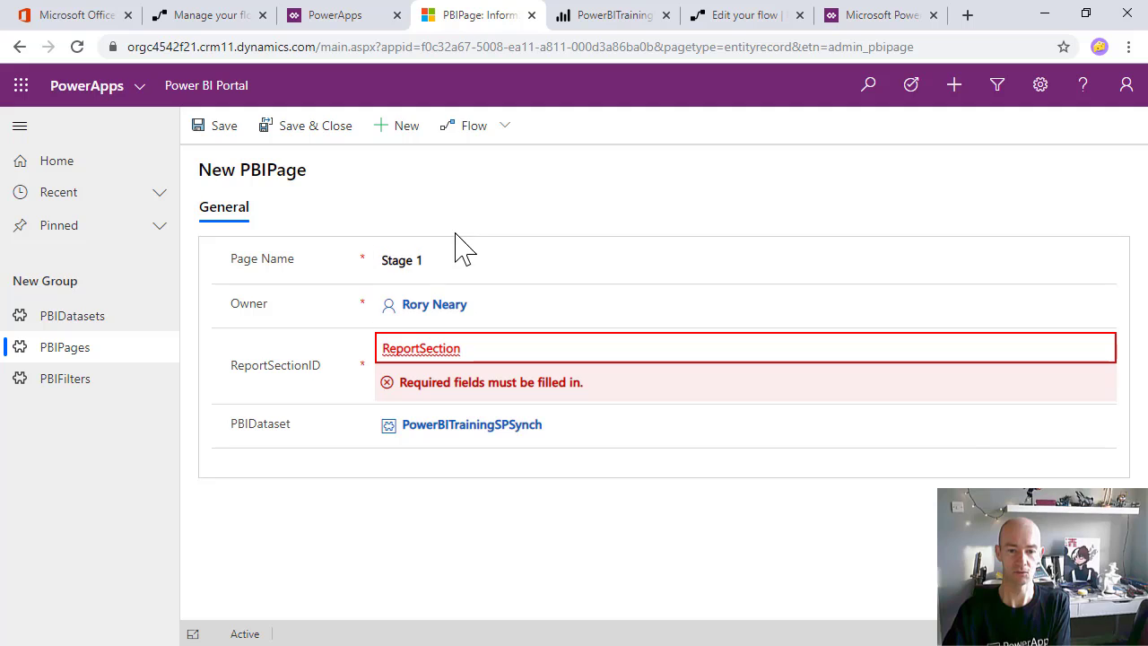
pyautogui.click(291, 137)
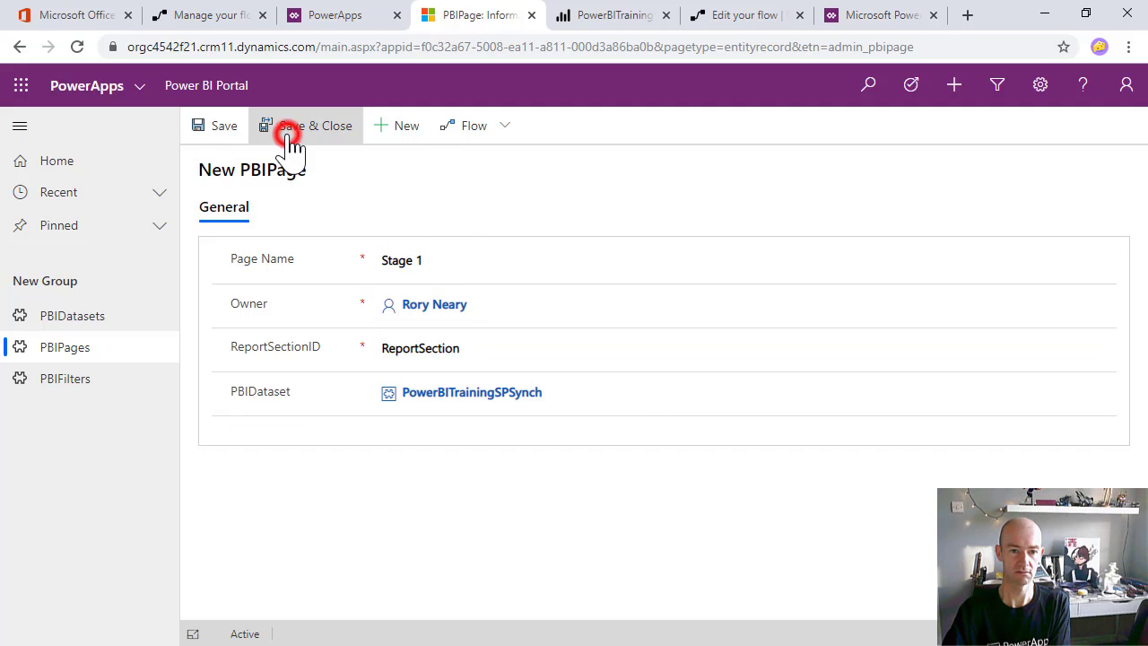
pyautogui.click(373, 412)
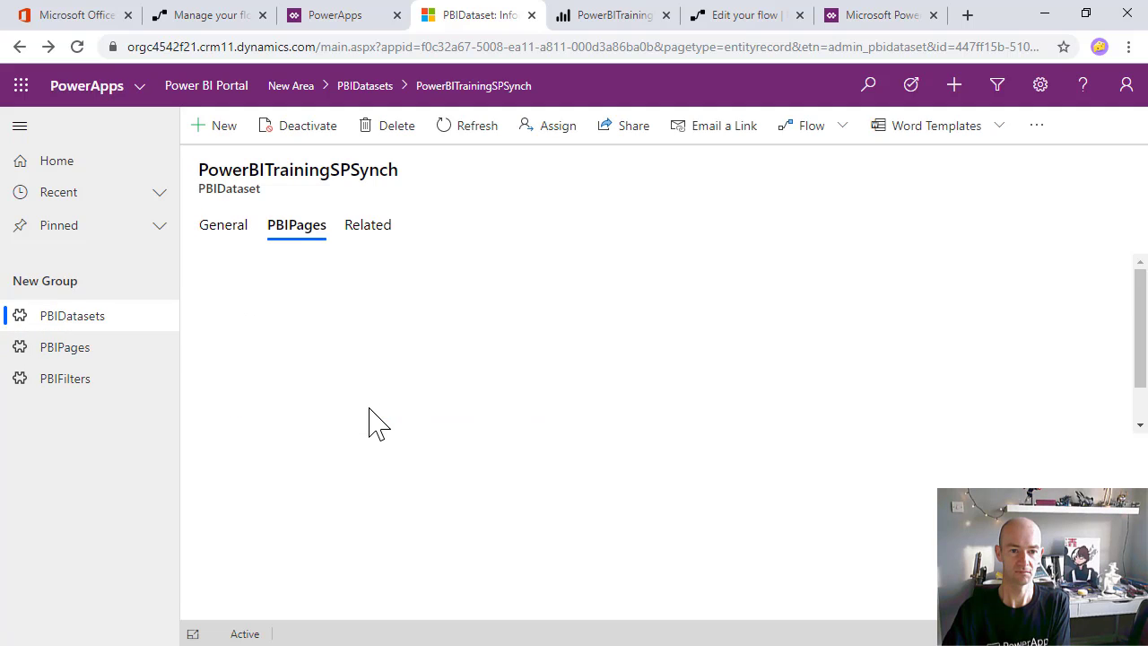
# Start another PBIPage record for the dataset and enter Stage 2 as its Page Name
pyautogui.click(271, 281)
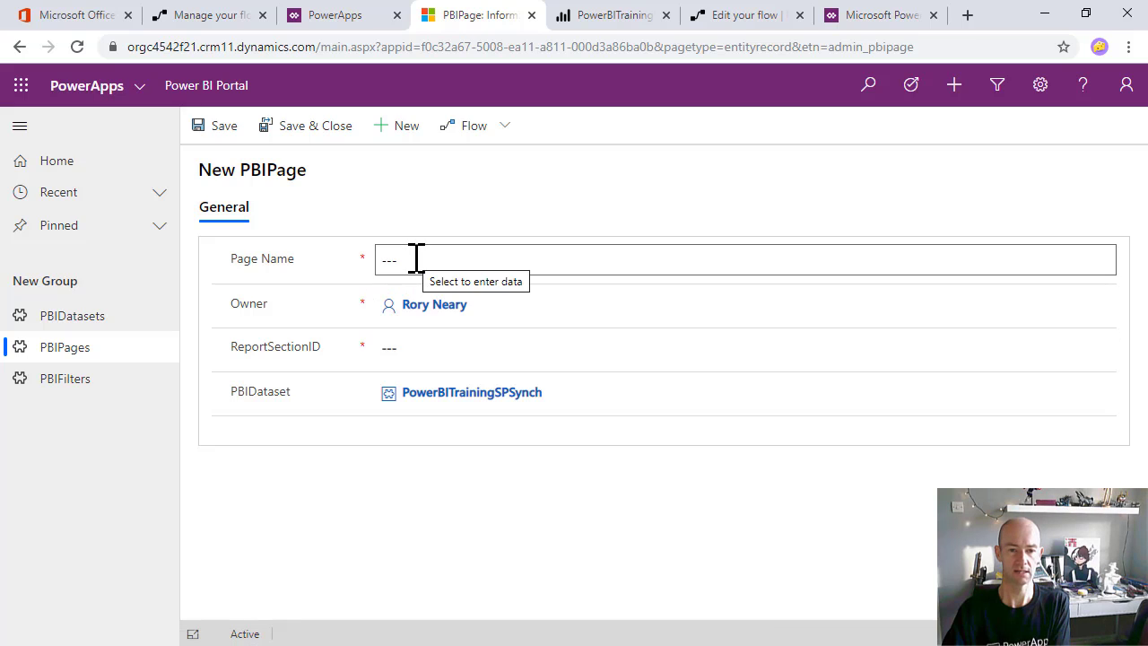
pyautogui.click(417, 259)
pyautogui.write('St')
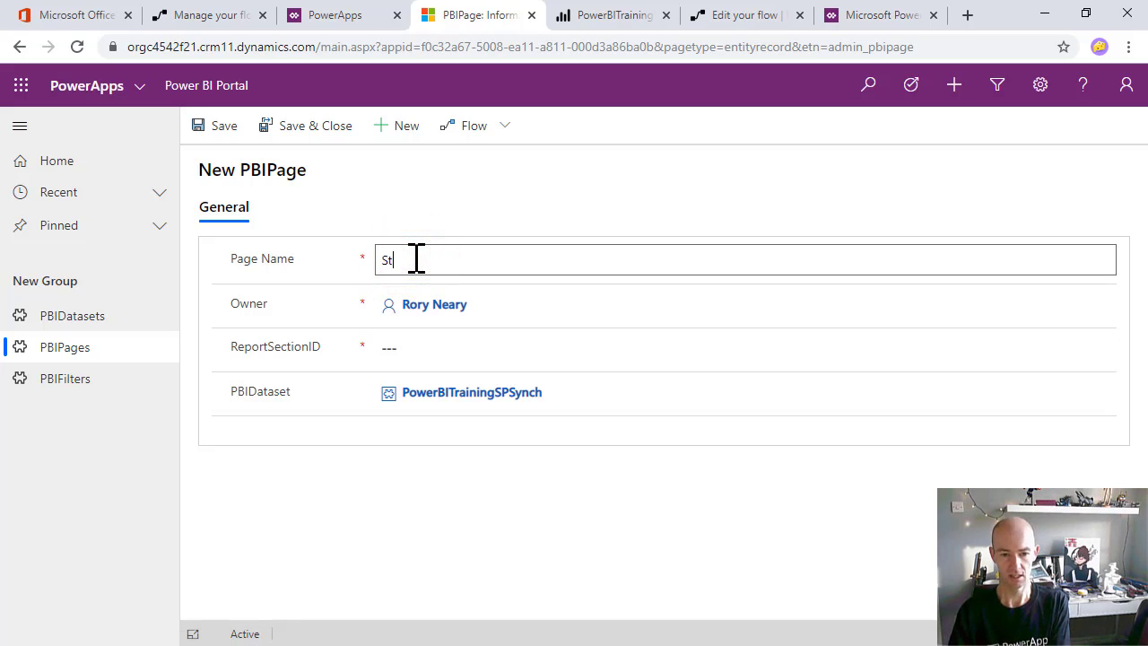
pyautogui.write('age 2')
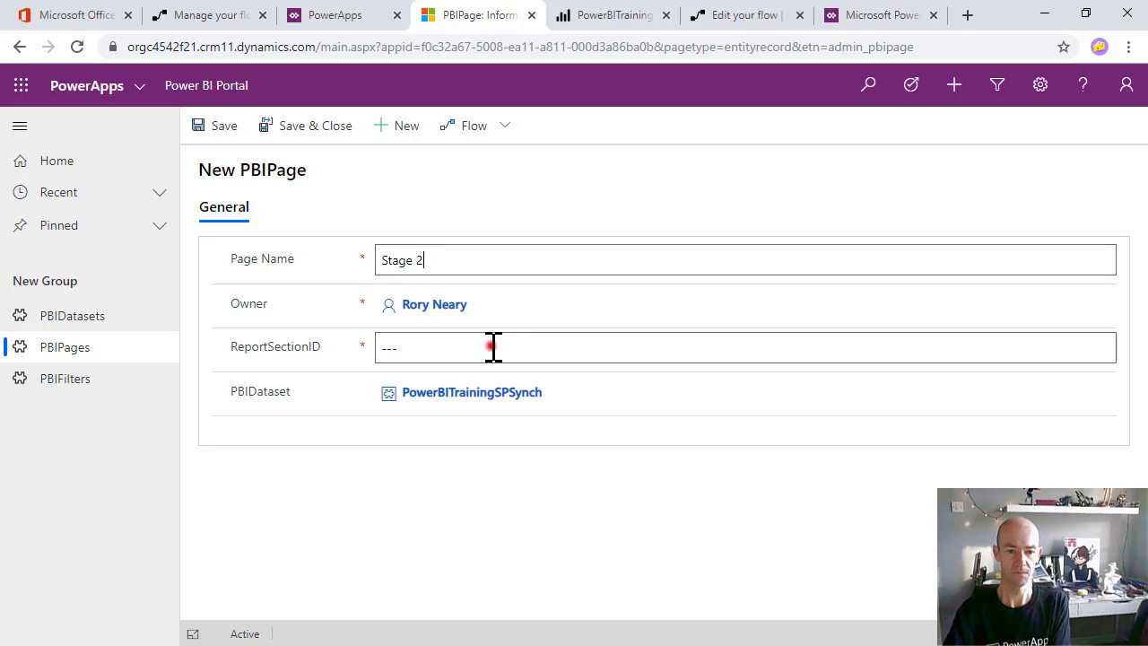
pyautogui.click(489, 345)
# Switch to the Power BI report, open its Stage 2 page, and reload it with the filter part removed from the address
pyautogui.click(616, 16)
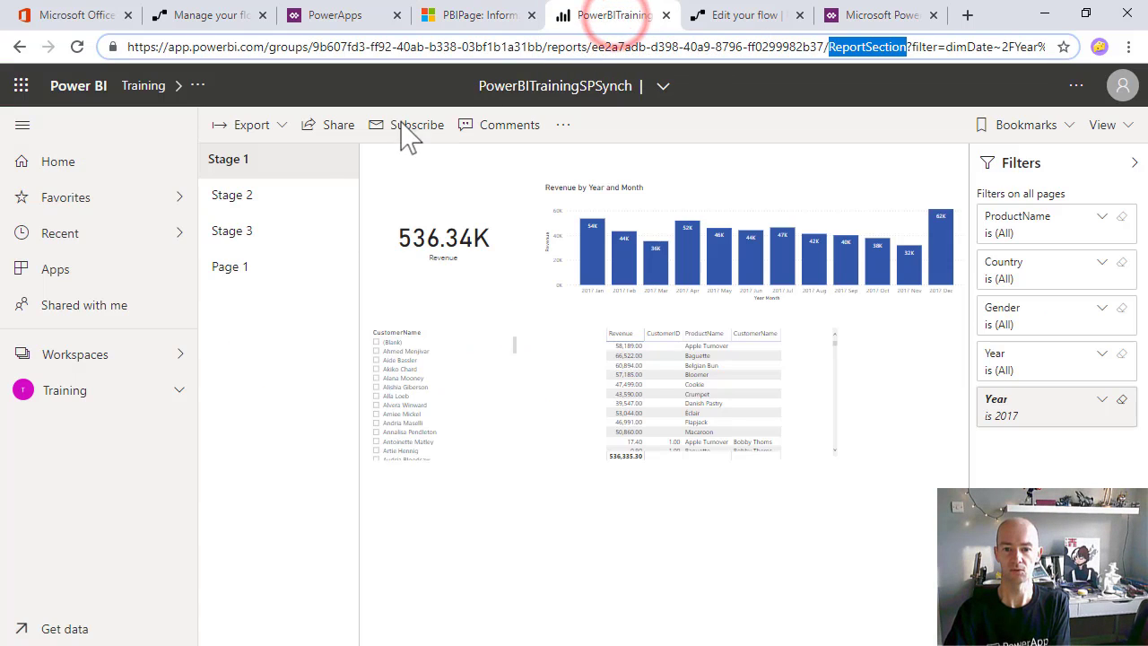
pyautogui.click(235, 201)
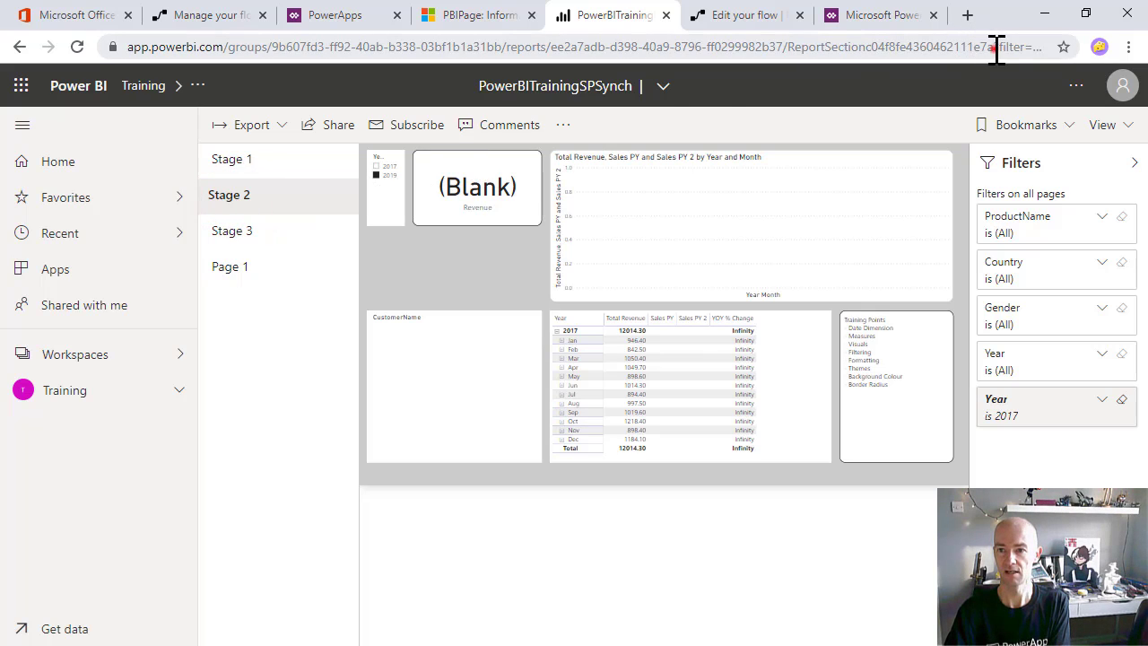
pyautogui.moveTo(996, 50); pyautogui.dragTo(1054, 46)
pyautogui.press('BackSpace')
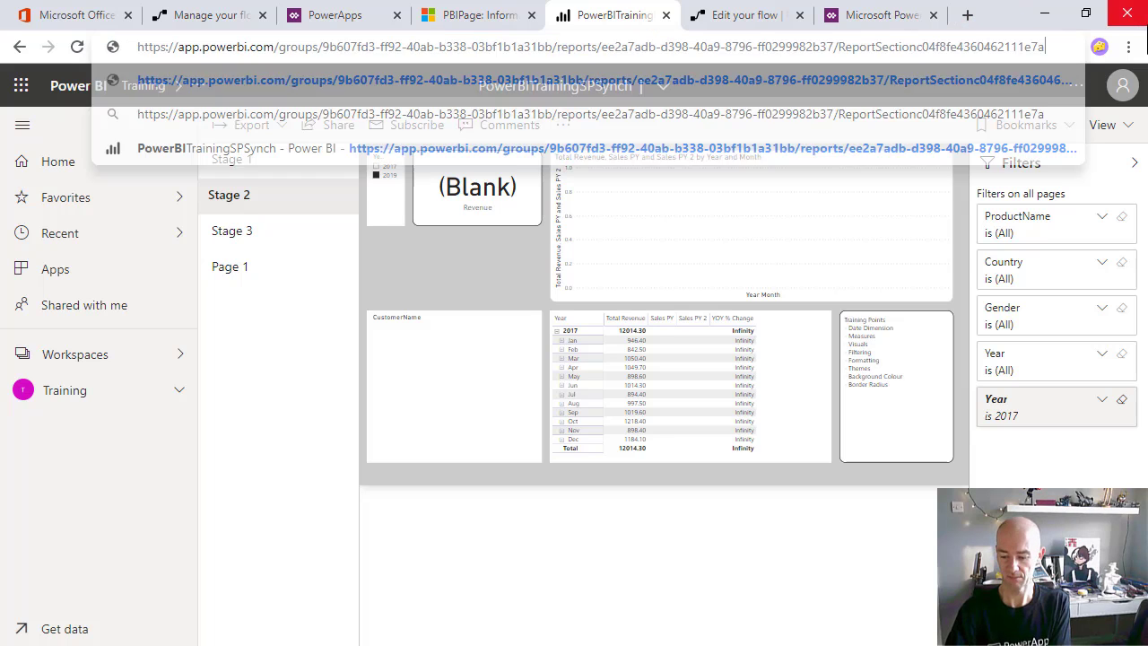
pyautogui.press('Return')
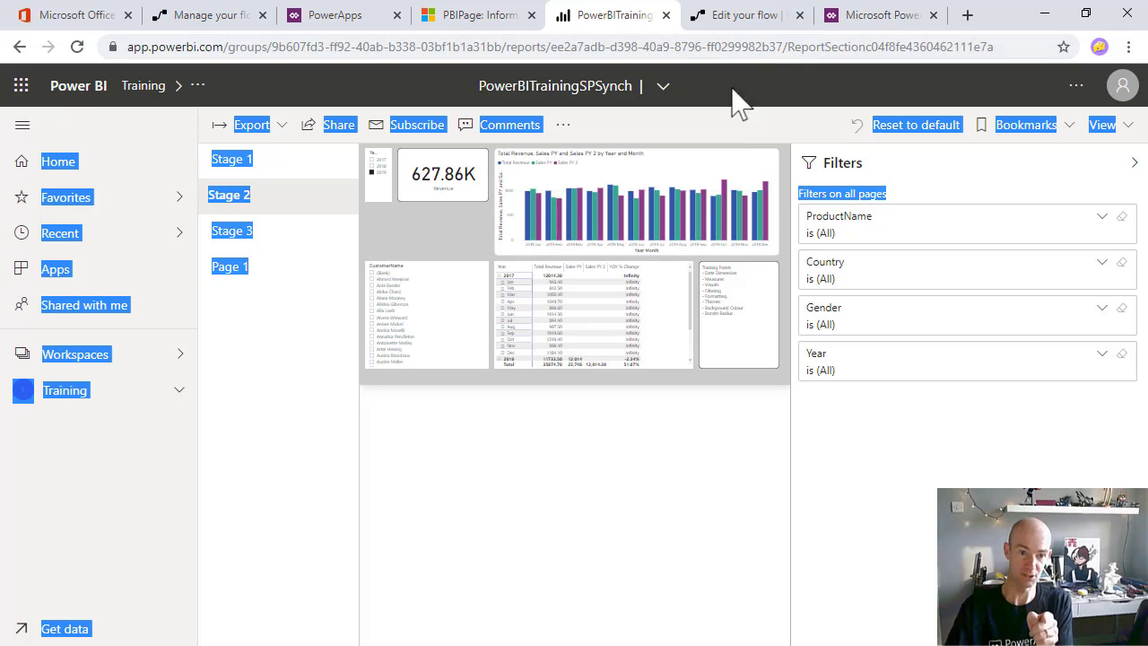
pyautogui.click(271, 417)
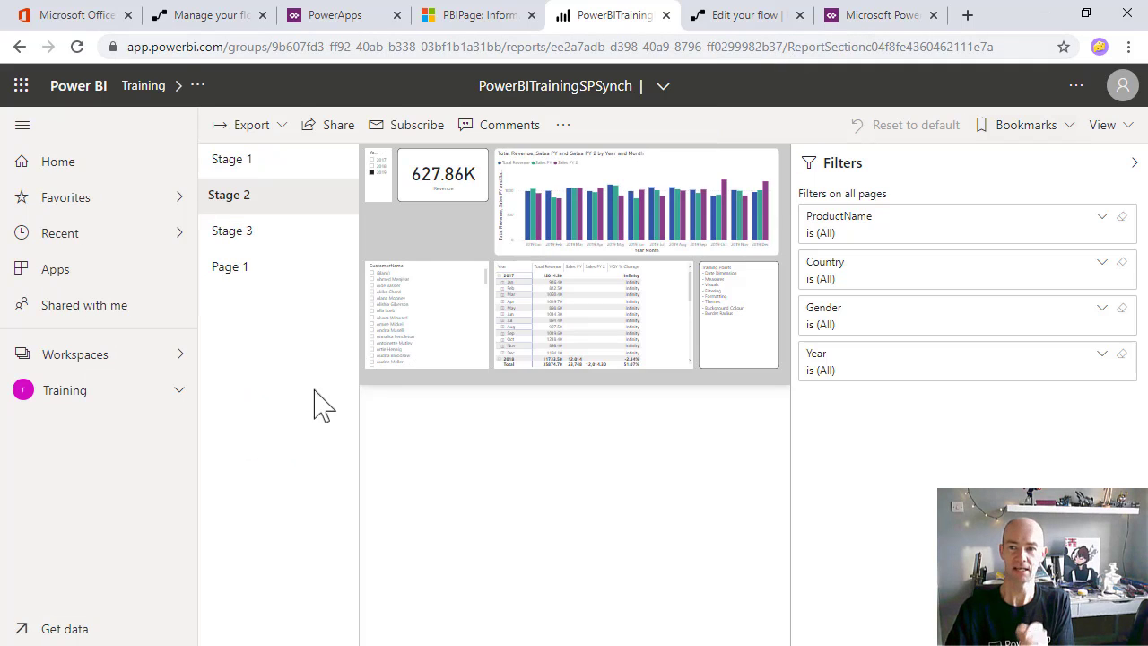
pyautogui.moveTo(787, 47); pyautogui.dragTo(1026, 56)
pyautogui.hotkey('ctrl', 'c')
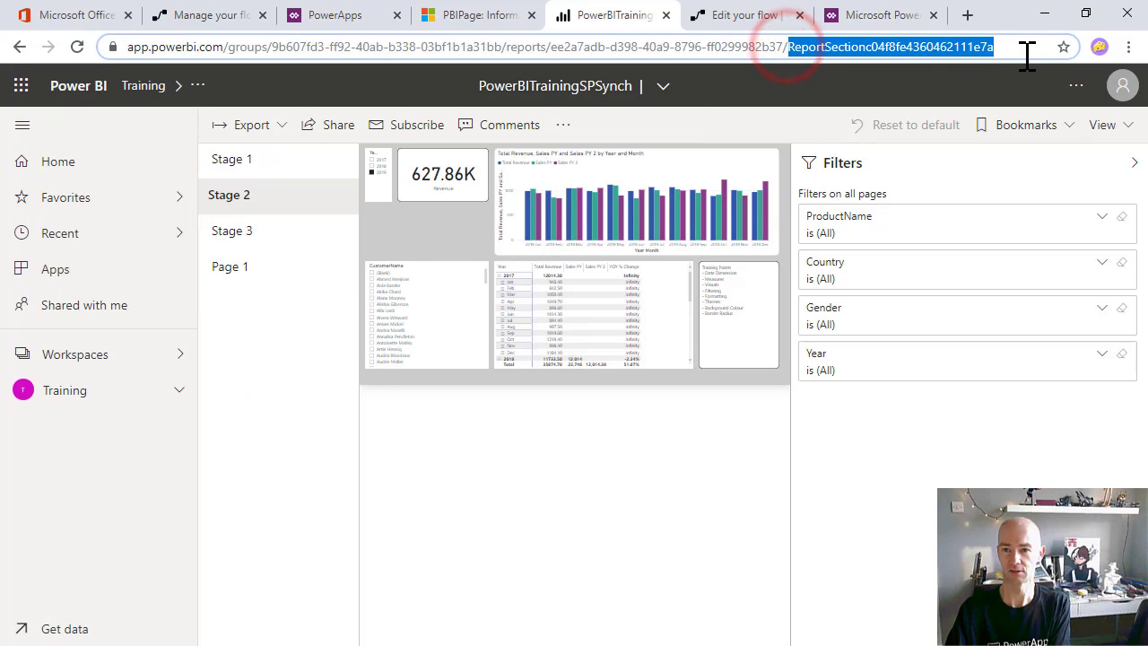
pyautogui.click(468, 18)
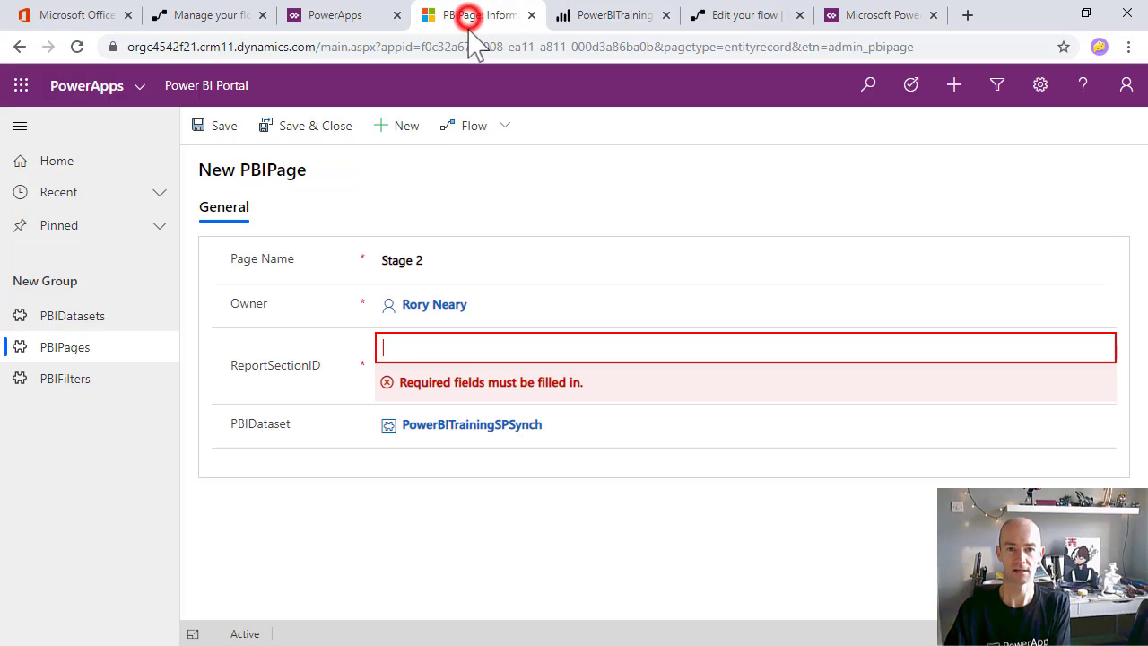
pyautogui.hotkey('ctrl', 'v')
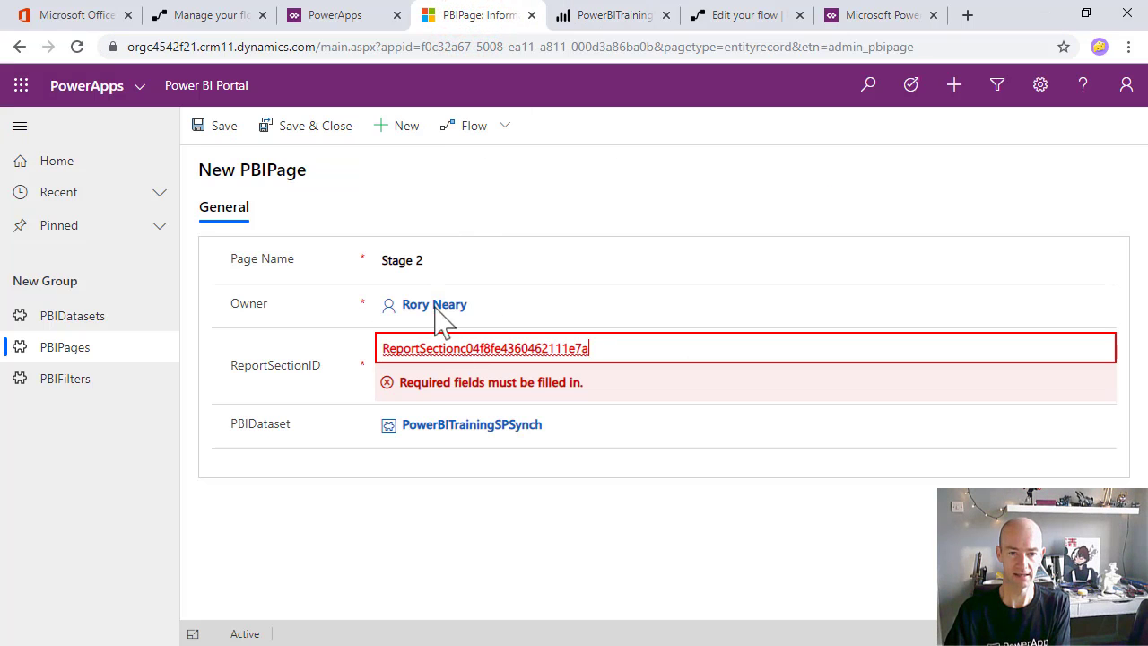
pyautogui.click(307, 132)
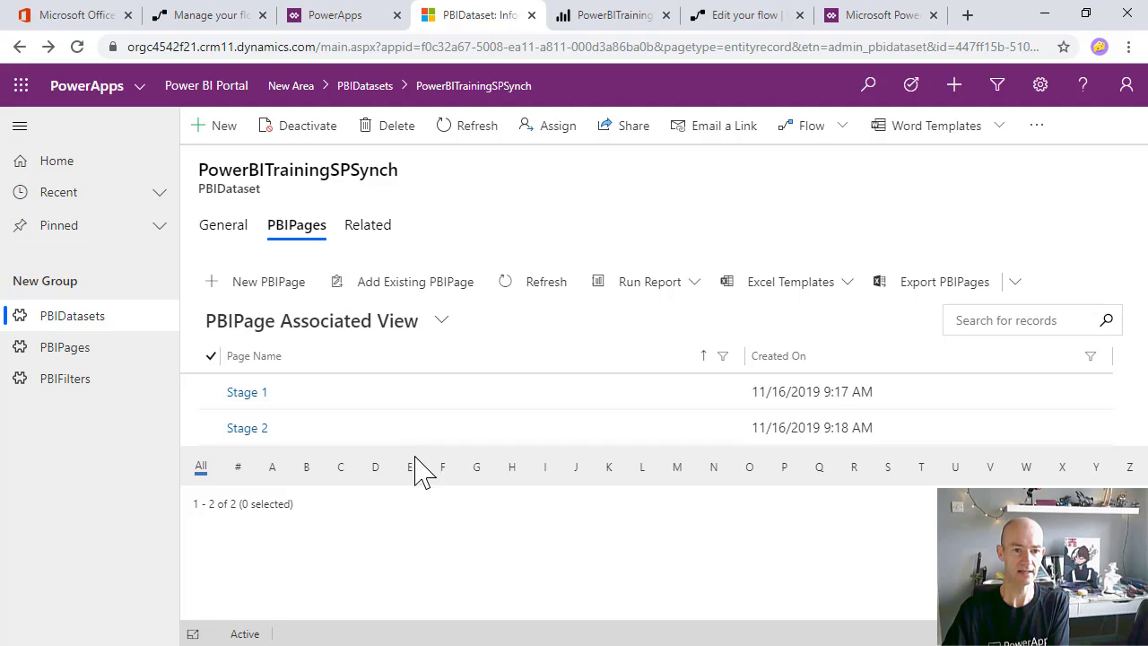
# Reopen the PowerBITrainingSPSynch record from the PBIDatasets list and show its related PBIFilters
pyautogui.click(77, 310)
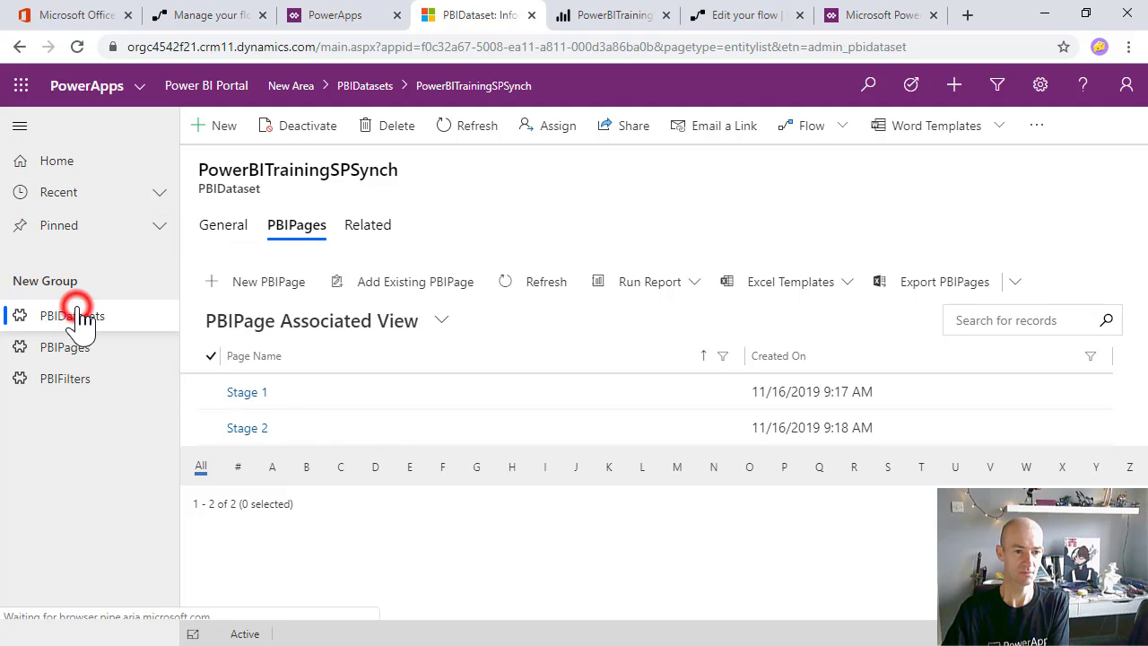
pyautogui.click(318, 260)
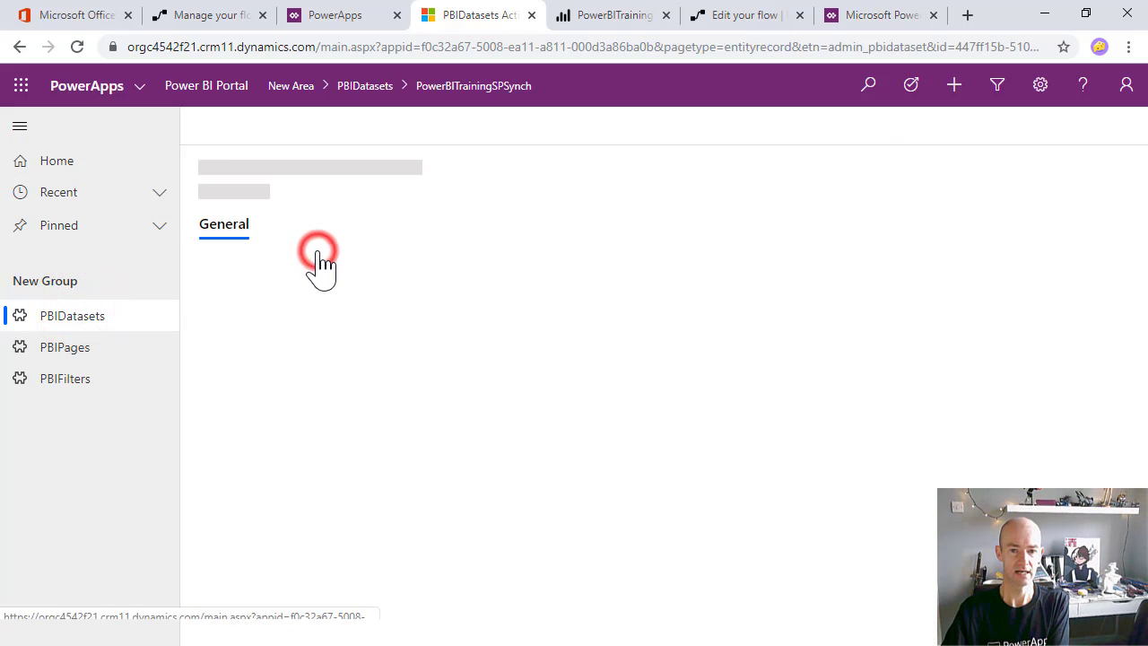
pyautogui.click(292, 227)
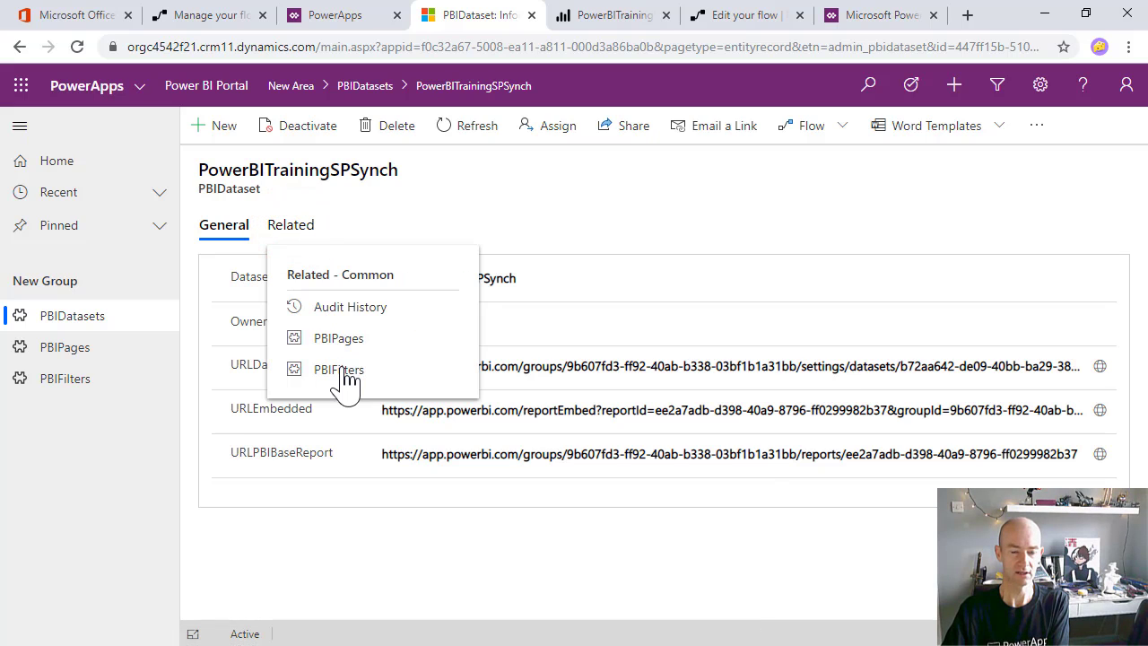
pyautogui.click(339, 370)
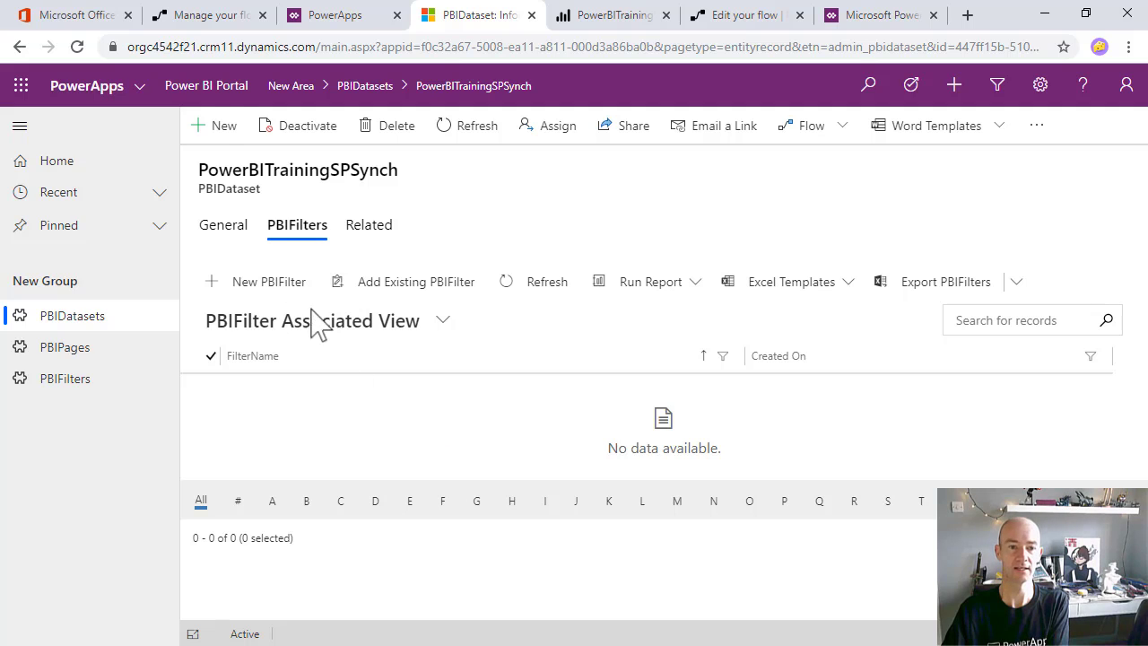
pyautogui.click(208, 130)
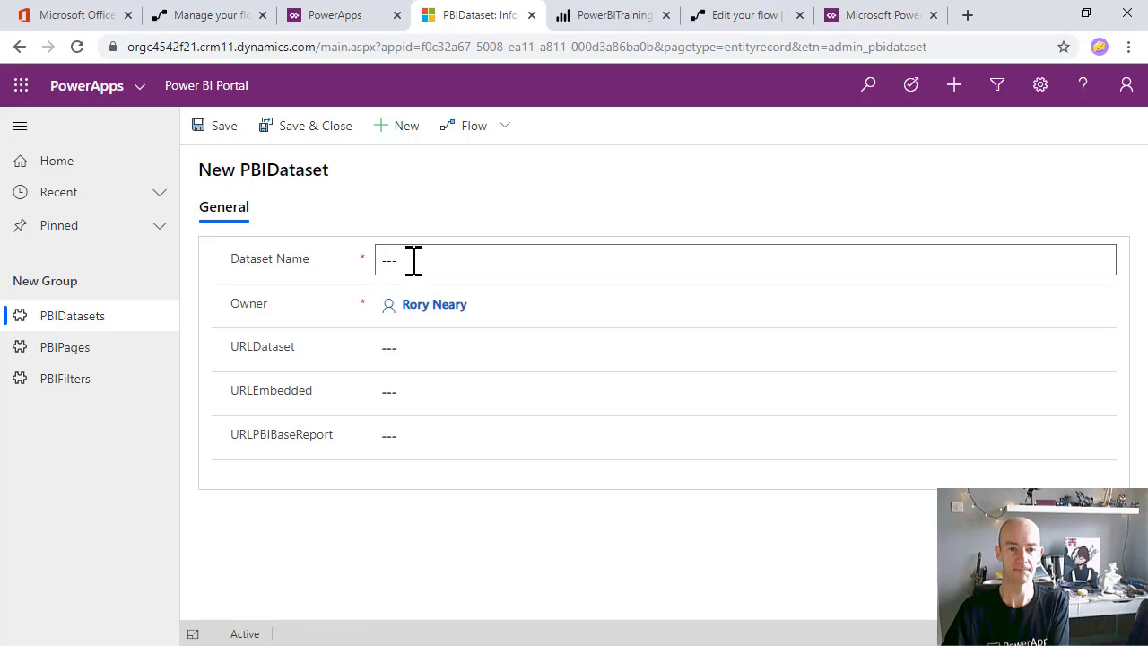
pyautogui.click(413, 260)
pyautogui.click(20, 46)
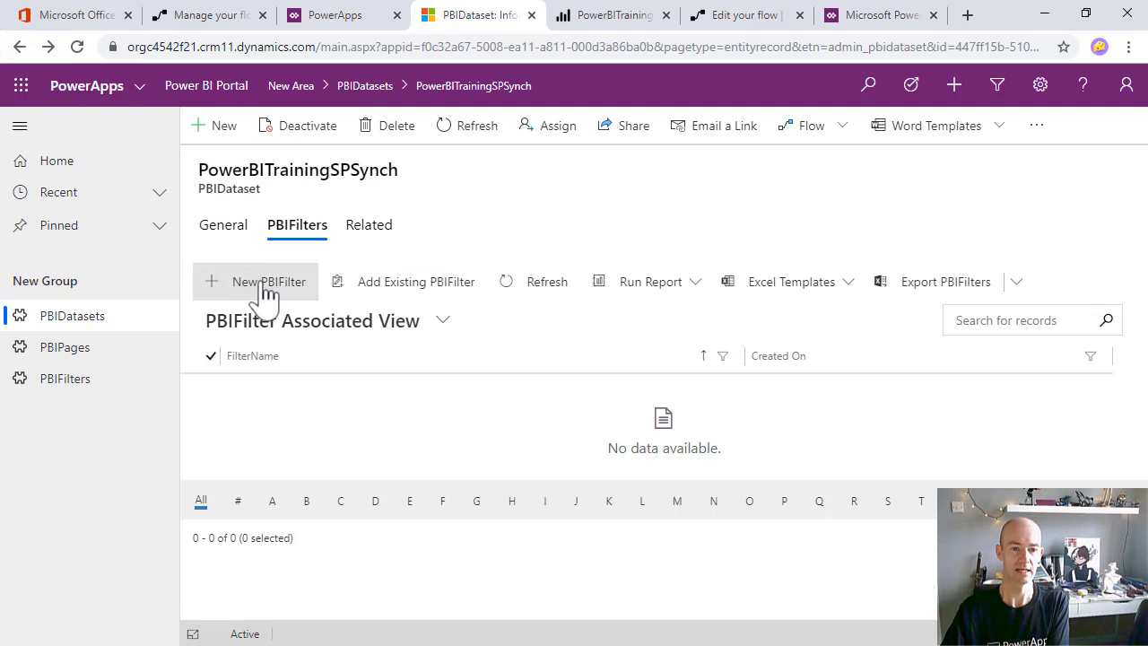
# Start a new PBIFilter record for the PowerBITrainingSPSynch dataset and enter Year as its FilterName
pyautogui.click(266, 287)
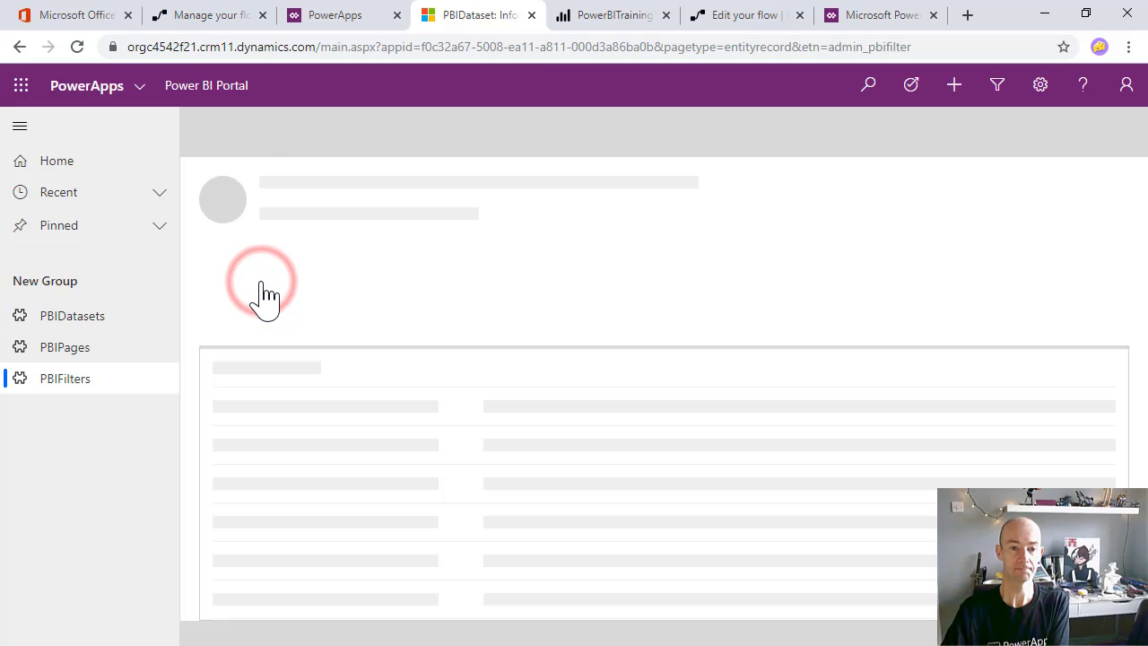
pyautogui.click(437, 257)
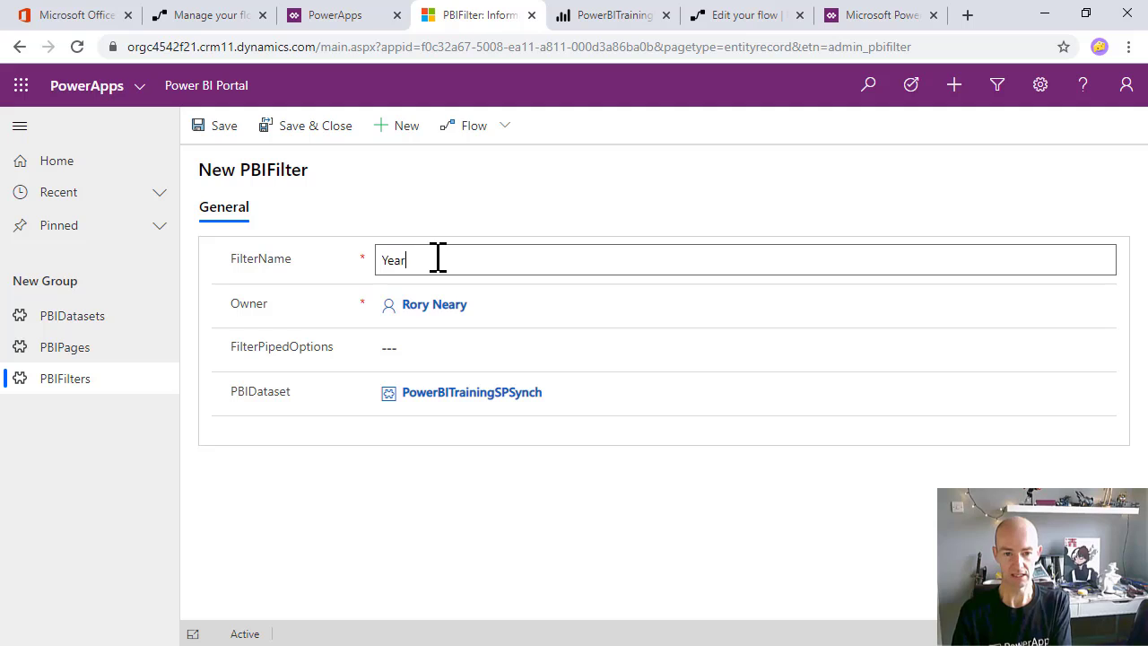
pyautogui.click(406, 350)
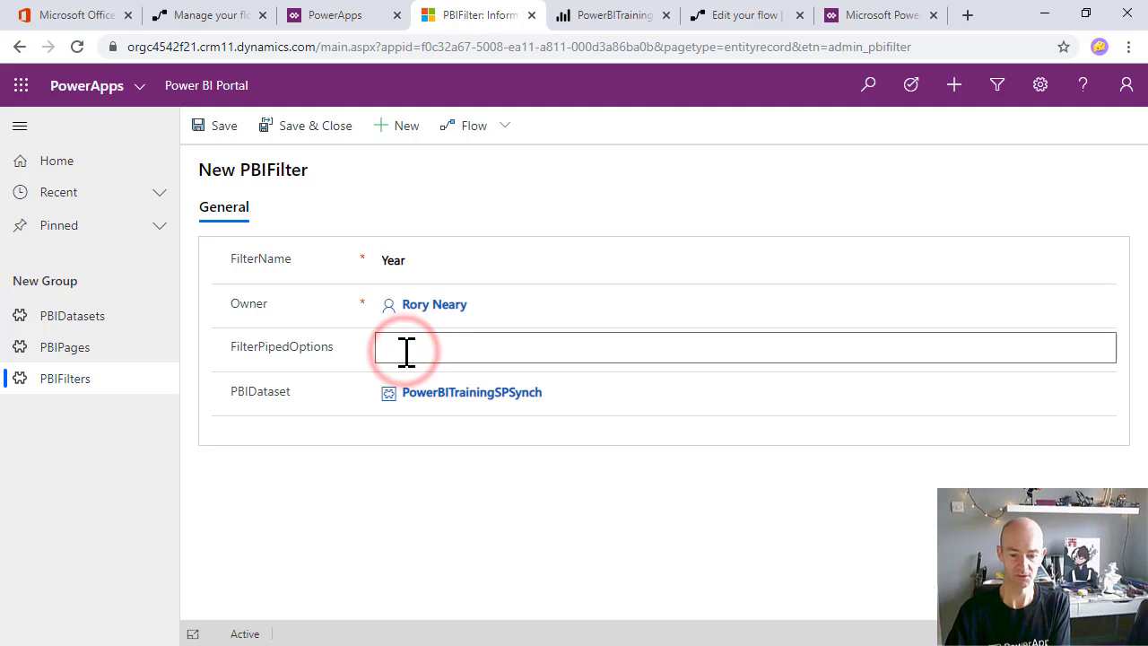
# Check the Year filter in the Power BI report, set the Year record's FilterPipedOptions to 2017|2018|2019, and save and close the record
pyautogui.click(608, 16)
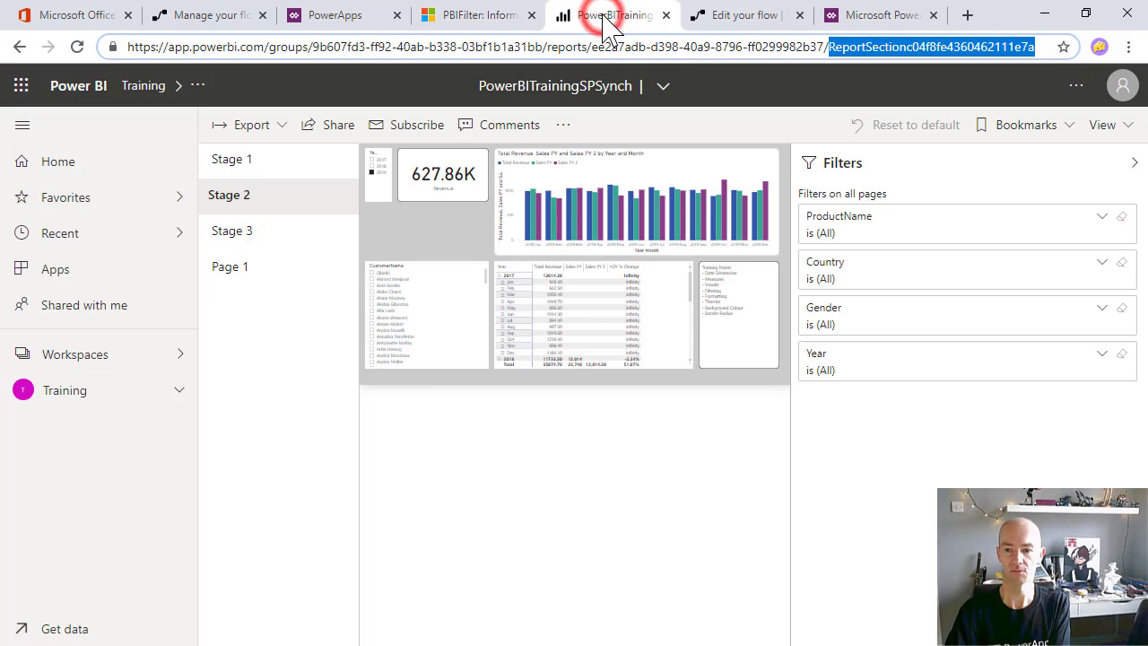
pyautogui.click(1099, 355)
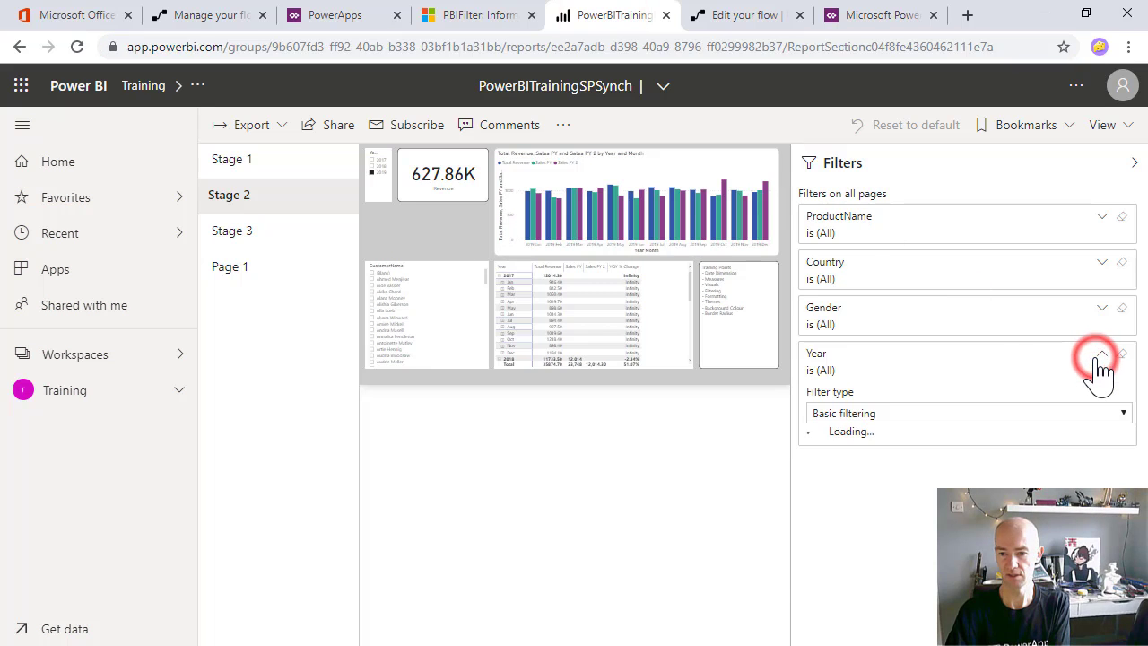
pyautogui.click(1096, 358)
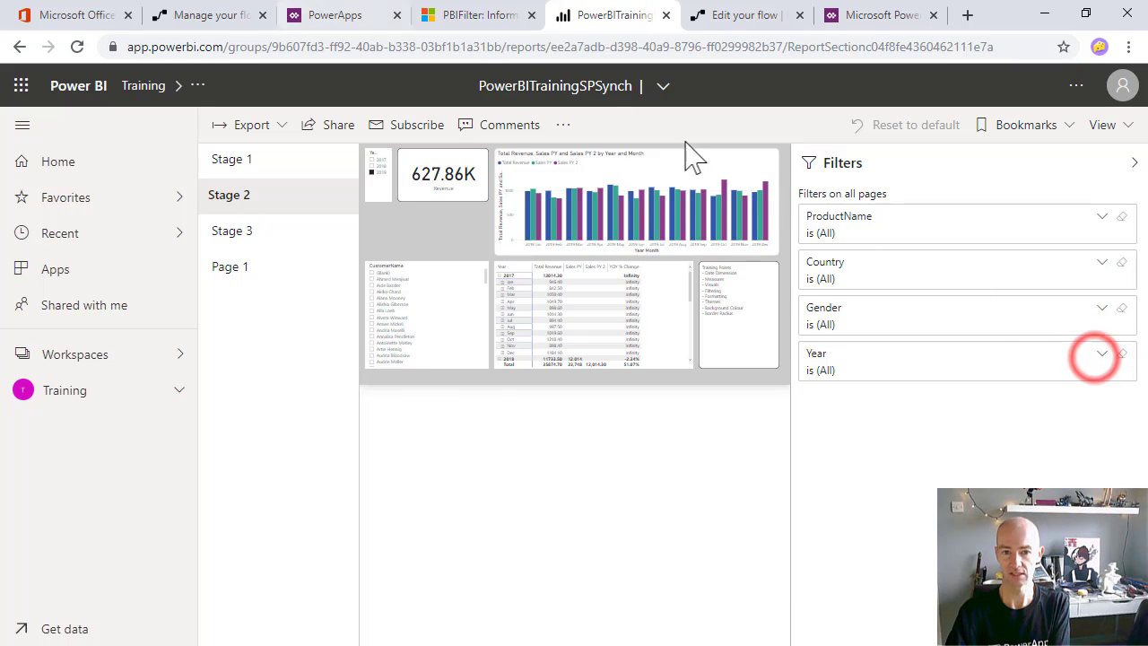
pyautogui.click(448, 16)
pyautogui.write('2017|2018|2019')
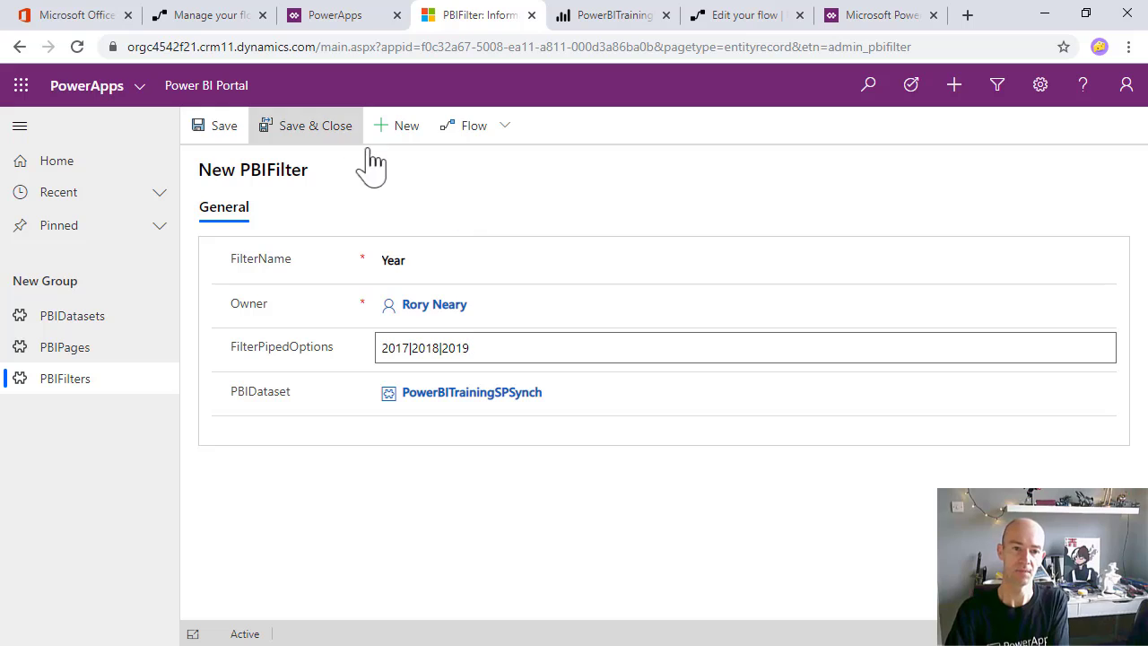
pyautogui.click(313, 126)
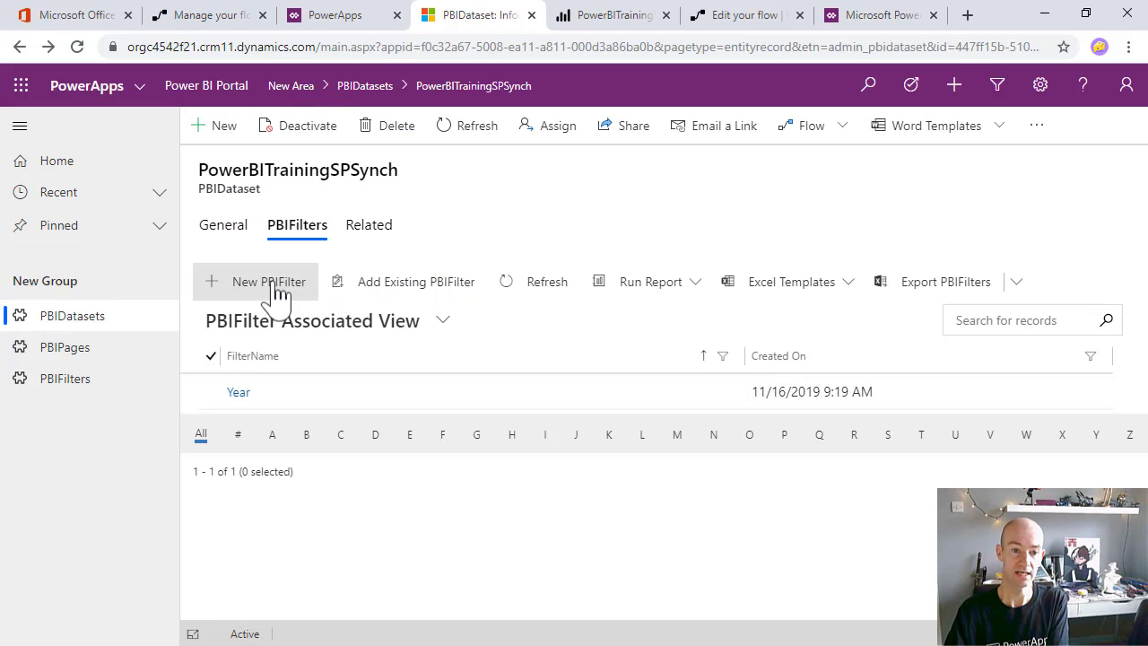
# Create another PBIFilter record for the dataset with FilterName Gender and FilterPipedOptions Male|Female, and save and close it
pyautogui.click(267, 282)
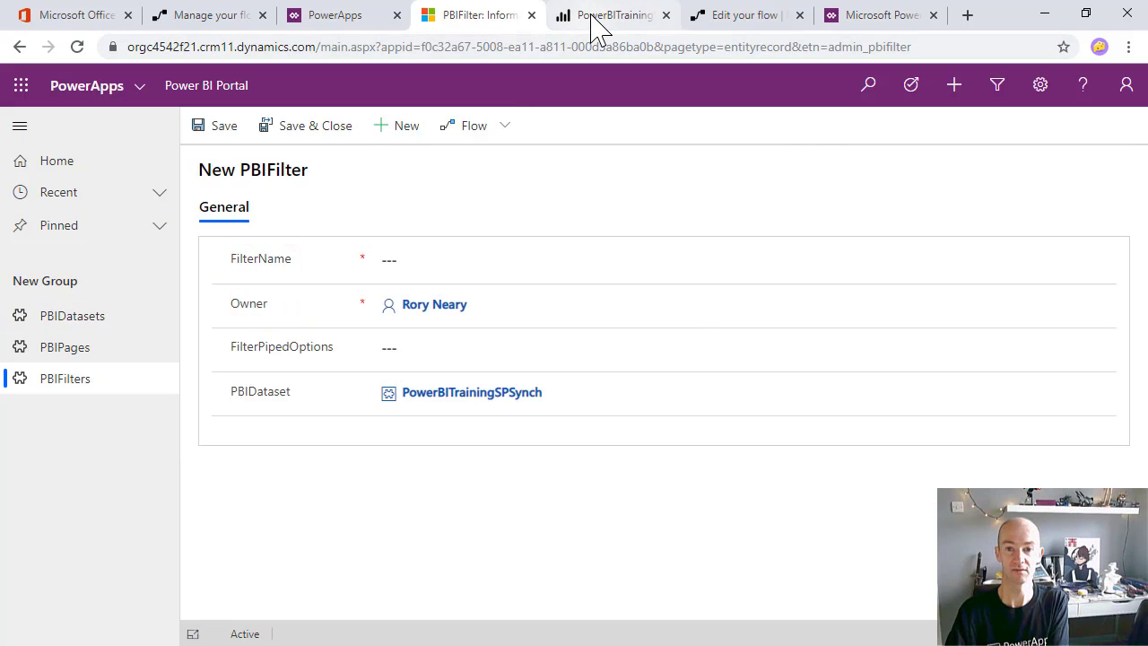
pyautogui.click(593, 16)
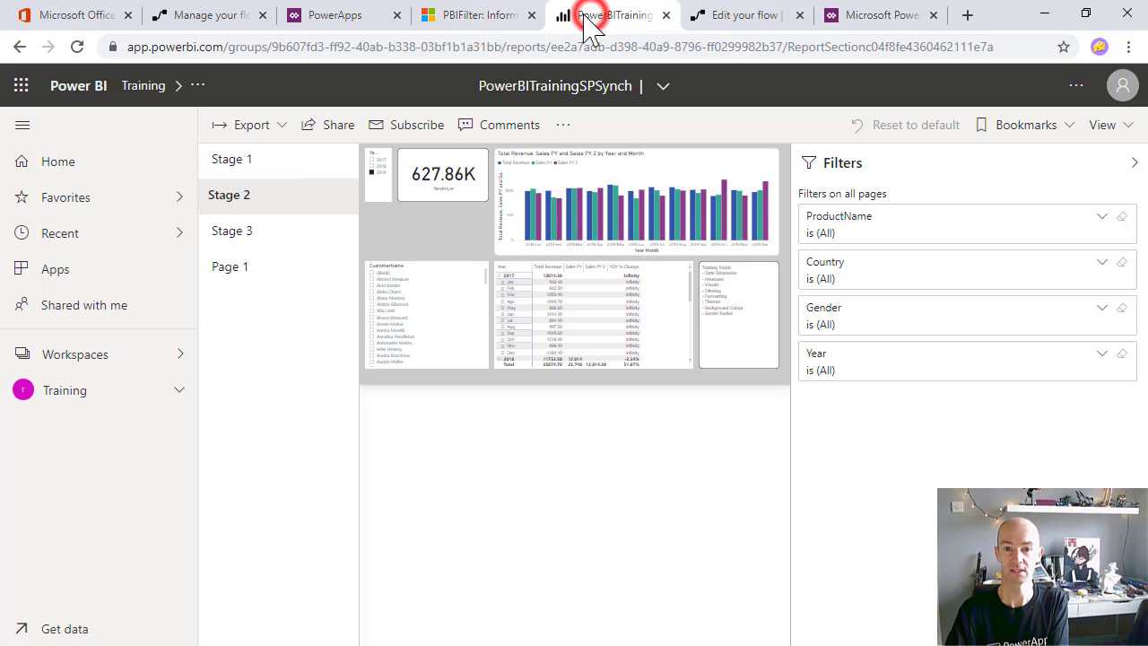
pyautogui.click(462, 18)
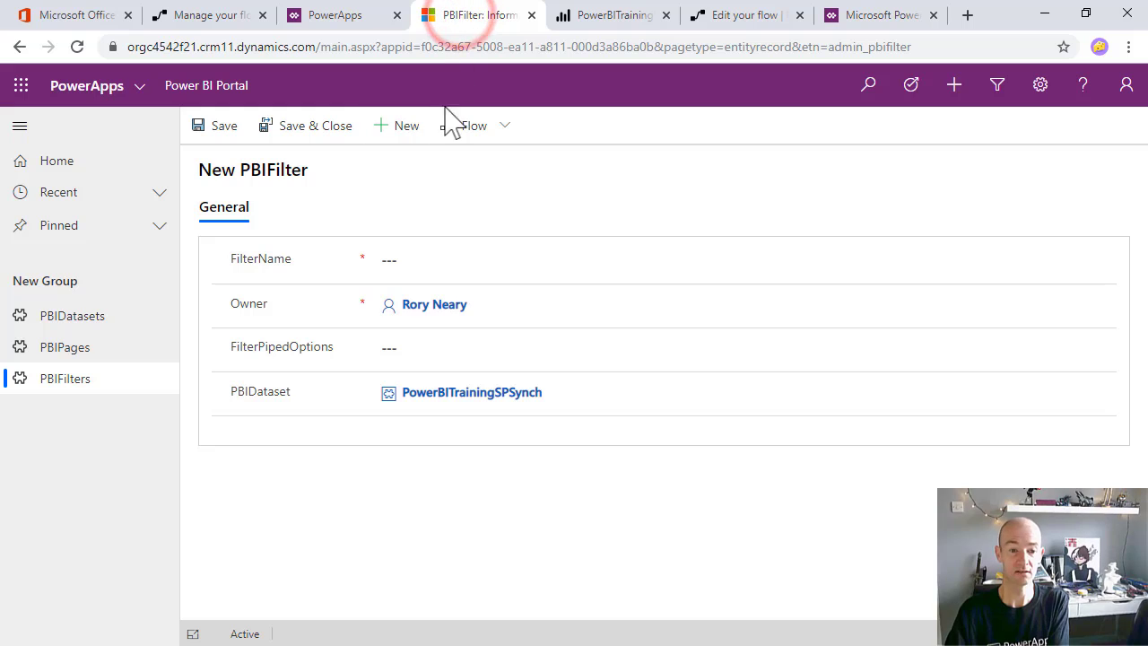
pyautogui.click(421, 260)
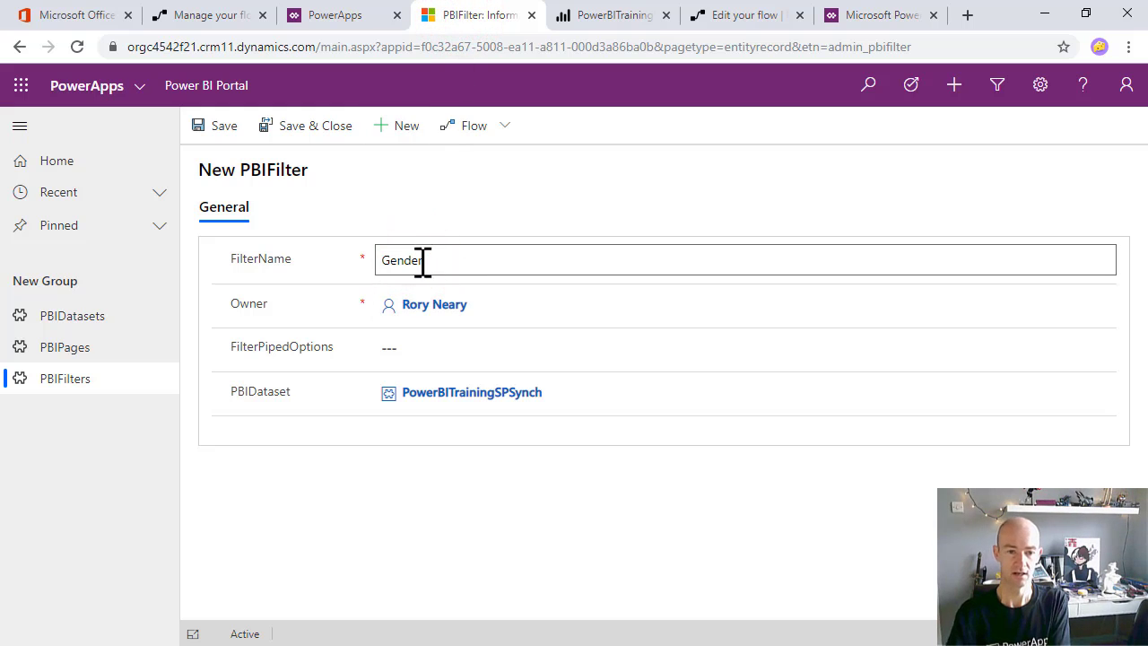
pyautogui.click(428, 337)
pyautogui.write('Mal')
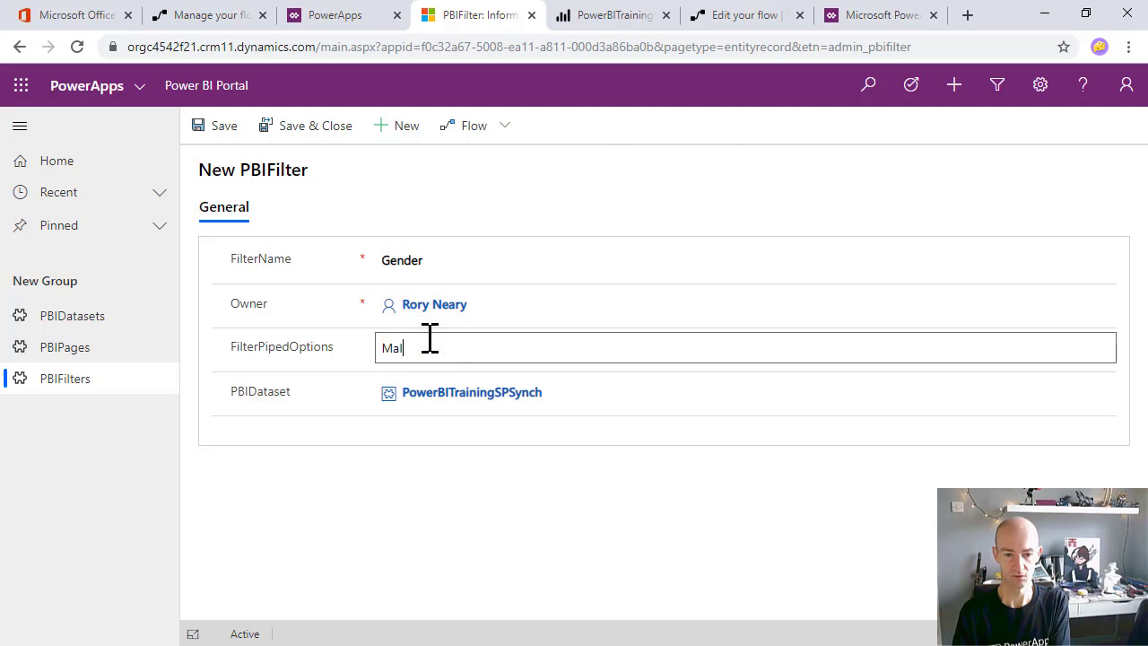
pyautogui.write('e|Female')
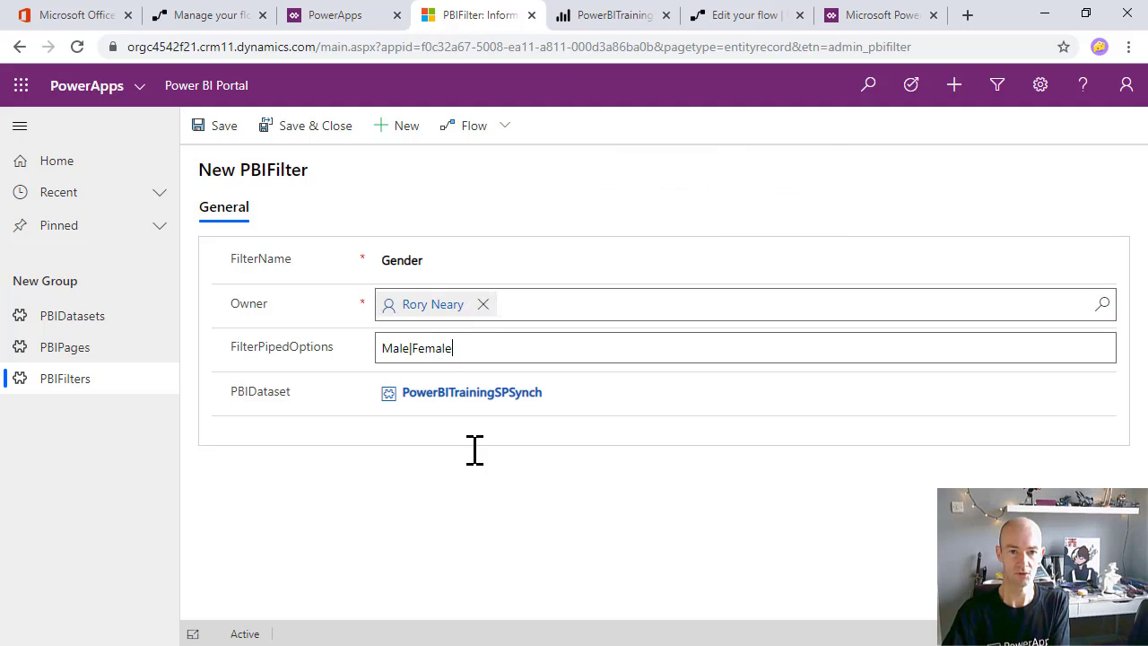
pyautogui.click(289, 127)
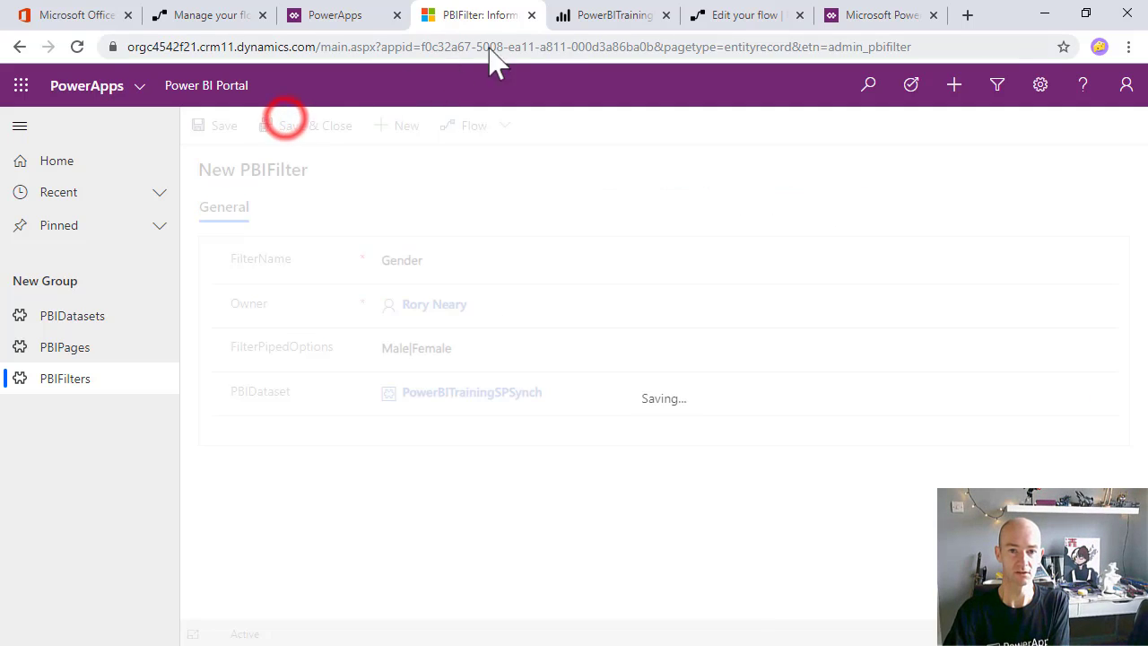
# Examine the available values of the Gender and Country filters in the Power BI report, and return to the dataset record
pyautogui.click(613, 16)
pyautogui.click(1100, 309)
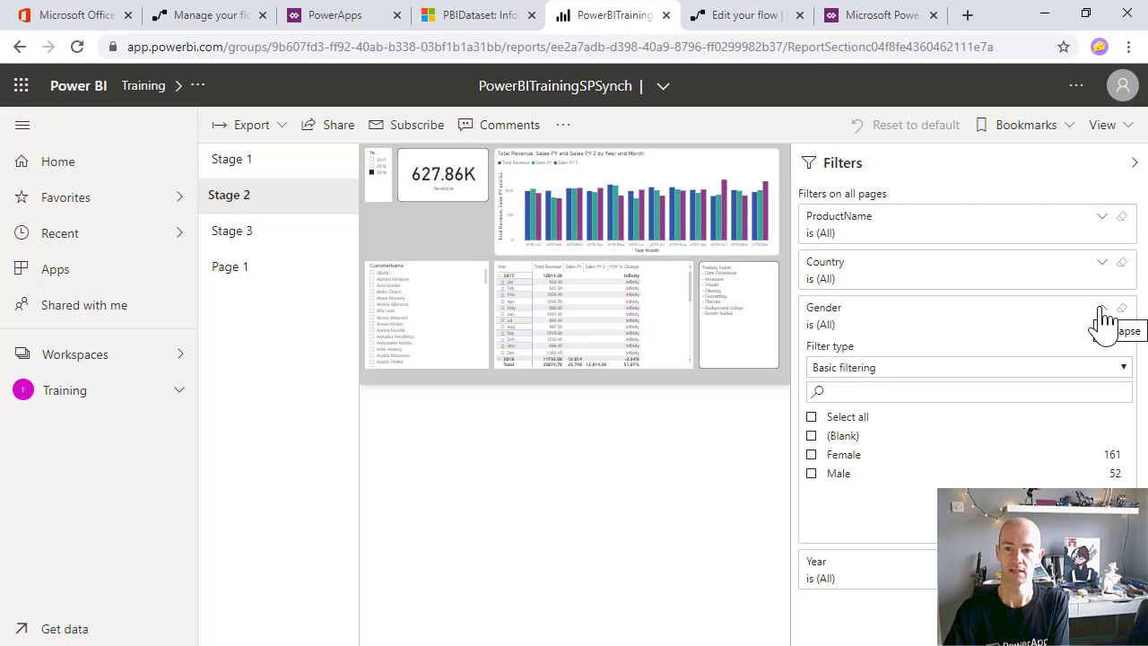
pyautogui.click(1101, 262)
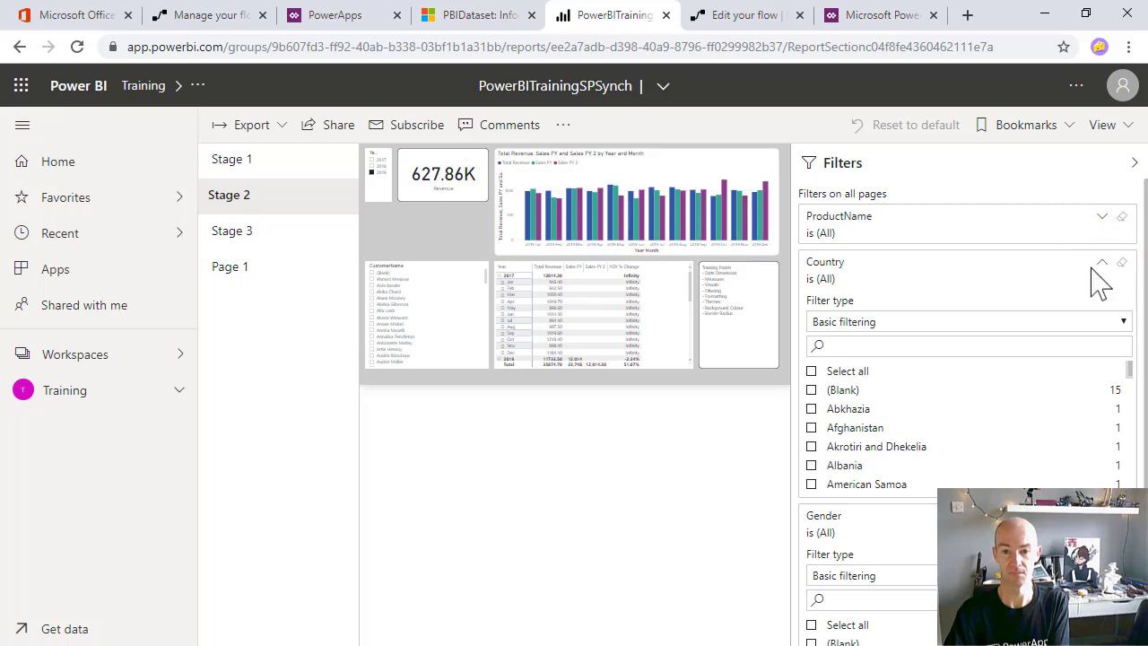
pyautogui.scroll(-2, 972, 377)
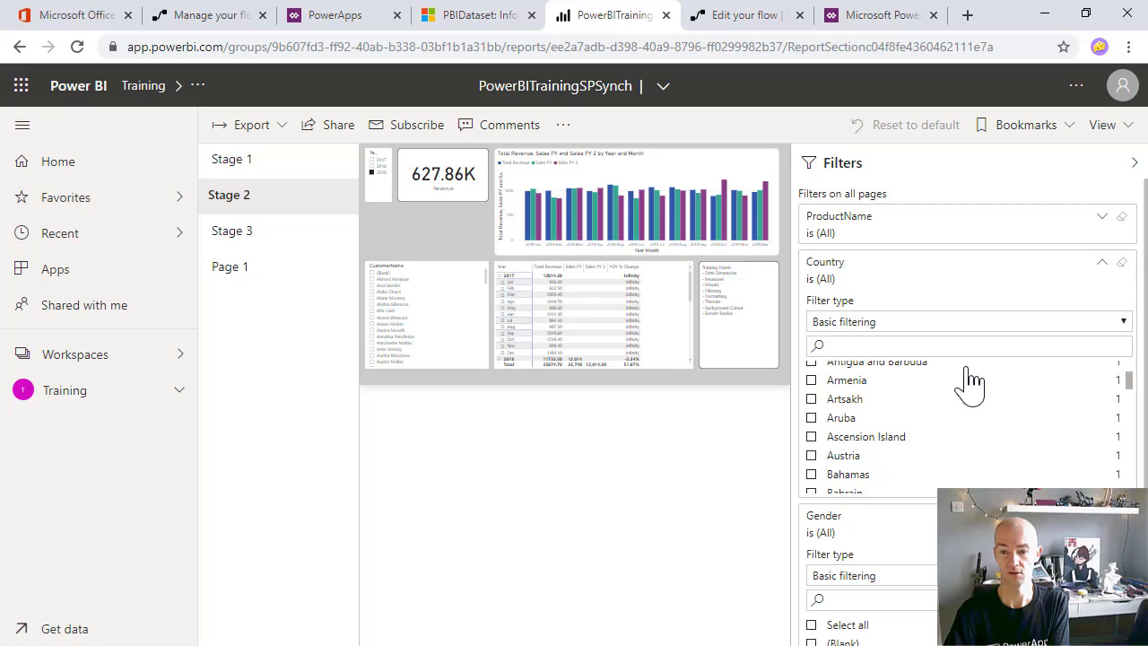
pyautogui.scroll(3, 973, 379)
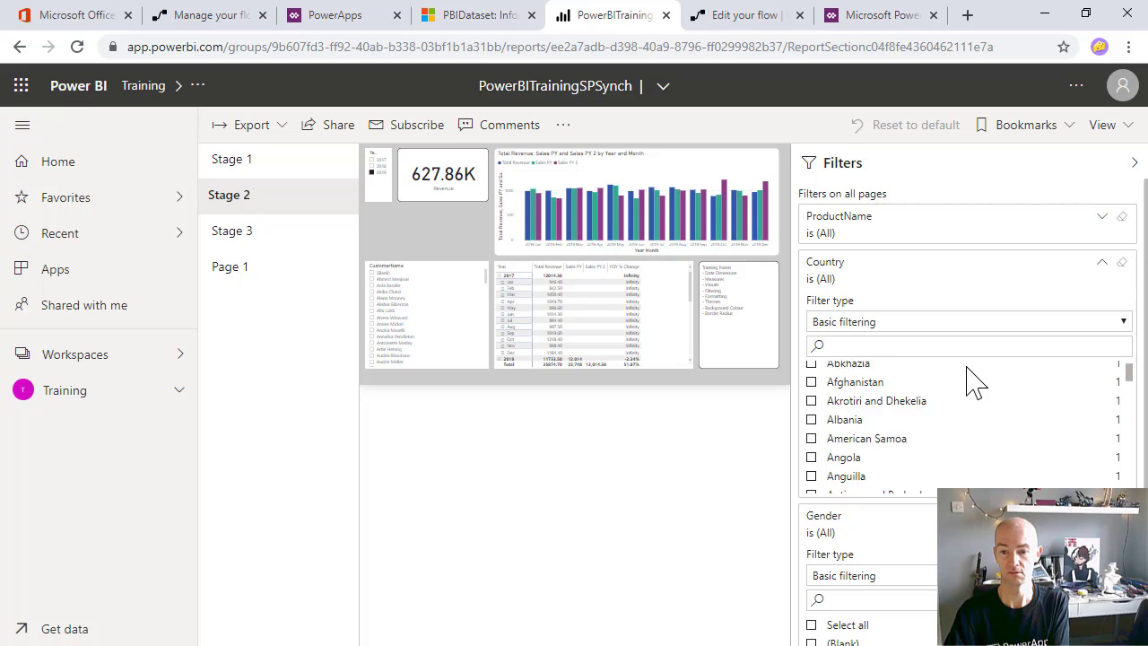
pyautogui.click(476, 20)
pyautogui.click(592, 20)
pyautogui.click(478, 20)
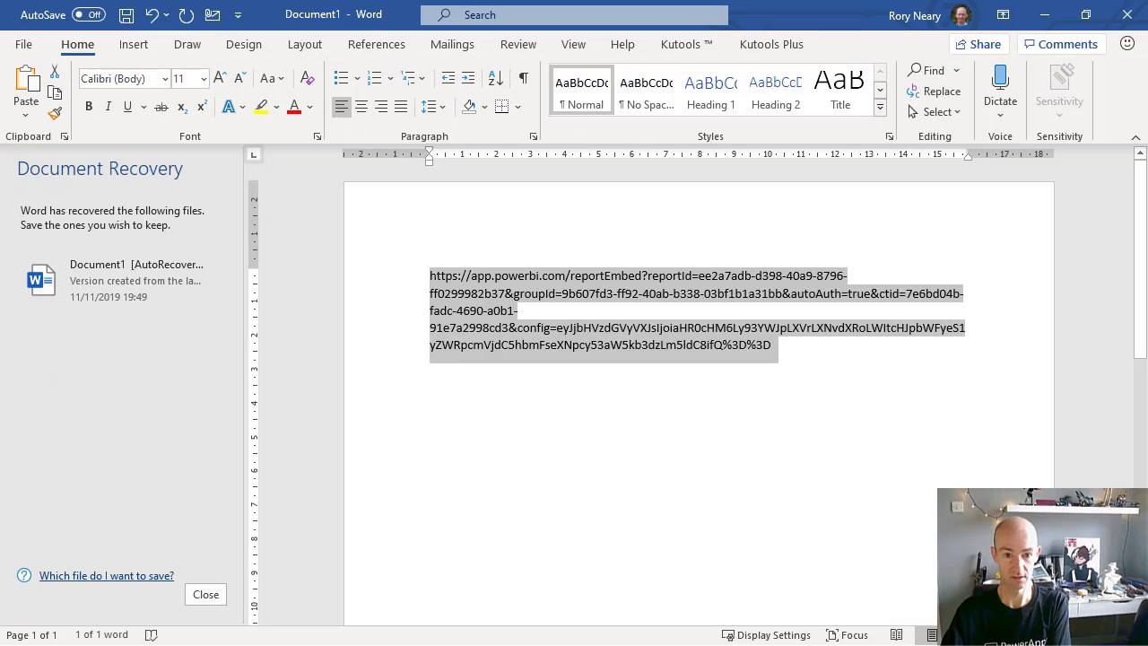
# Replace the link in the Word document with the copied Power BI Explorer text, examine the dimDate/Year part of its filter expression, and minimize Word
pyautogui.write("Power BI Explorer Power BI Report Report Page Report Filter $filter=dimDate/Year eq '2017'")
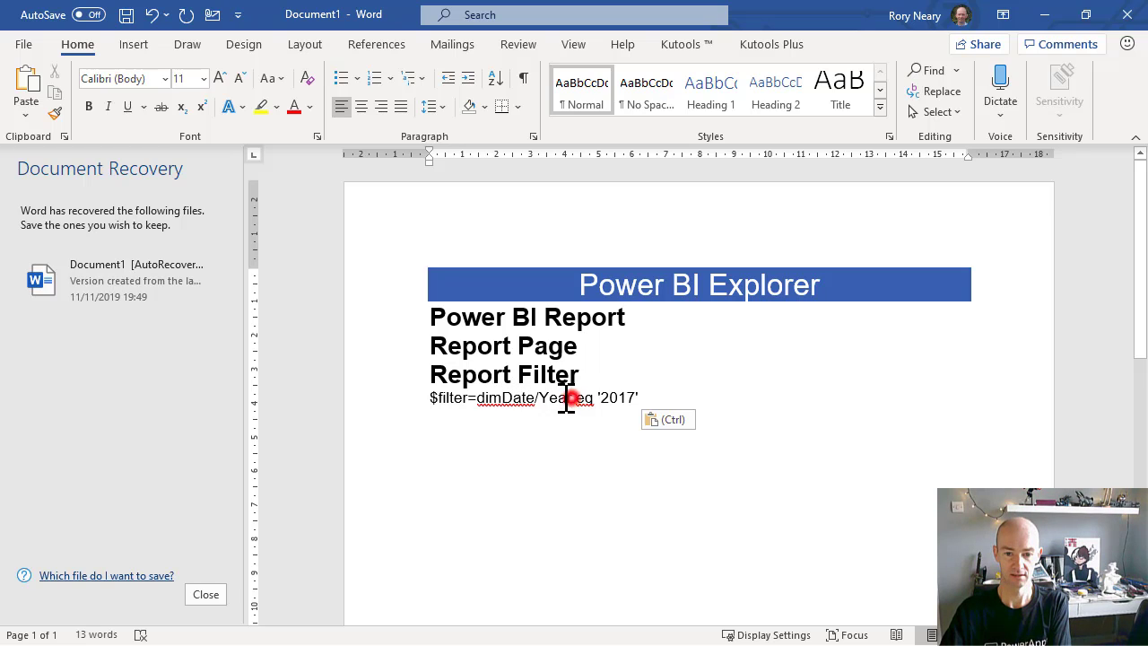
pyautogui.moveTo(572, 399); pyautogui.dragTo(481, 401)
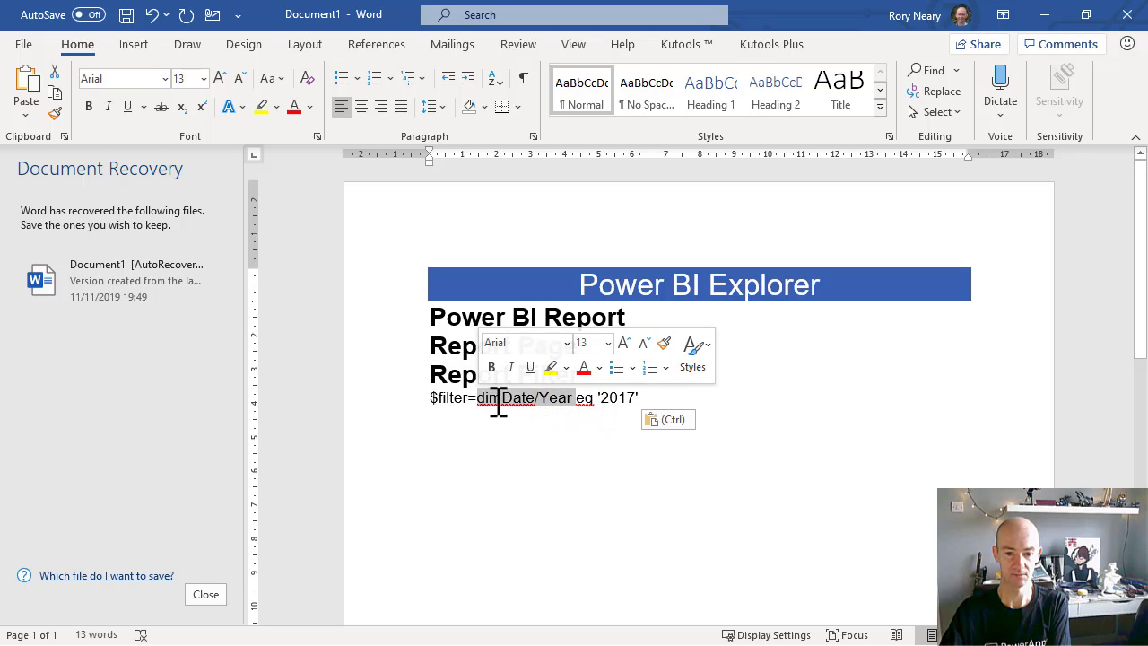
pyautogui.doubleClick(494, 401)
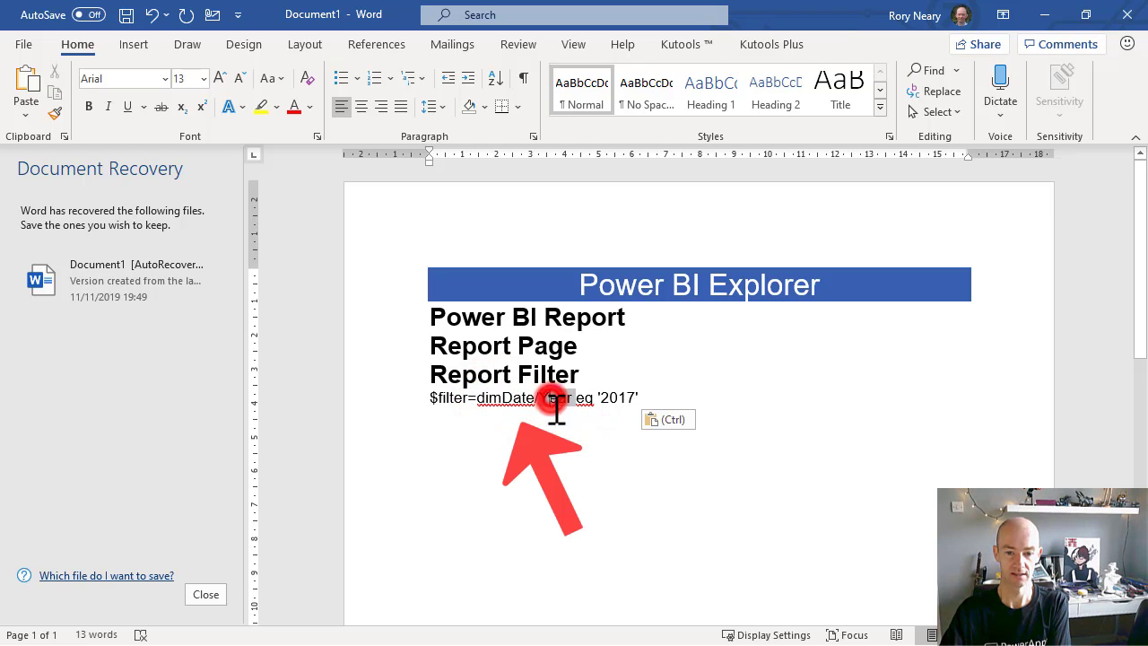
pyautogui.doubleClick(554, 397)
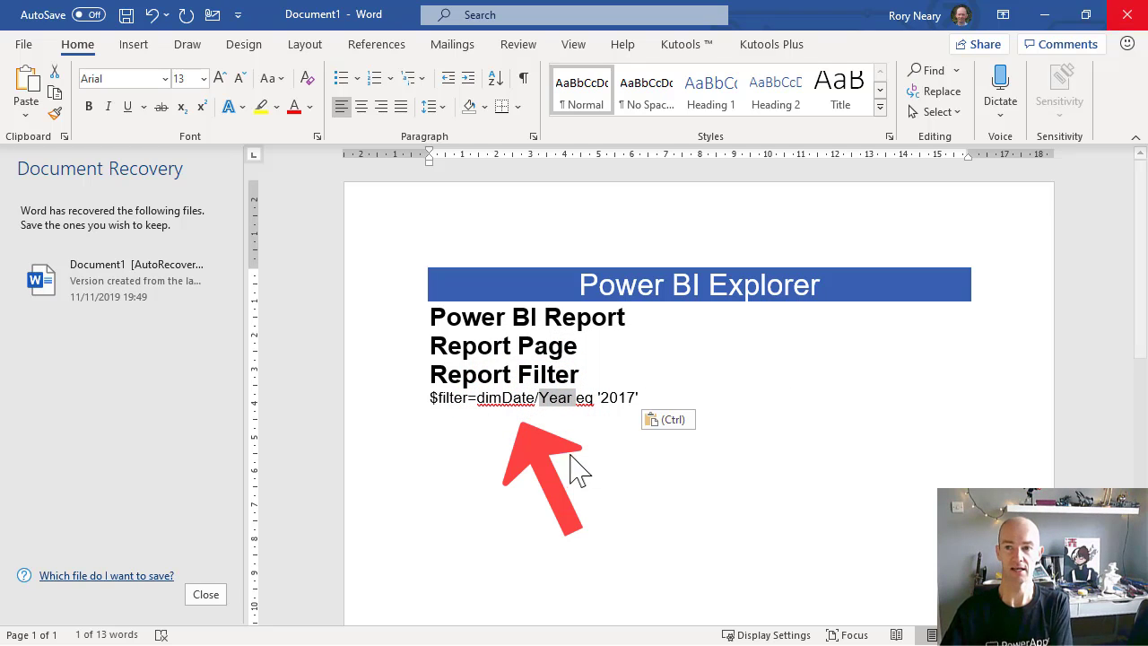
pyautogui.click(1045, 16)
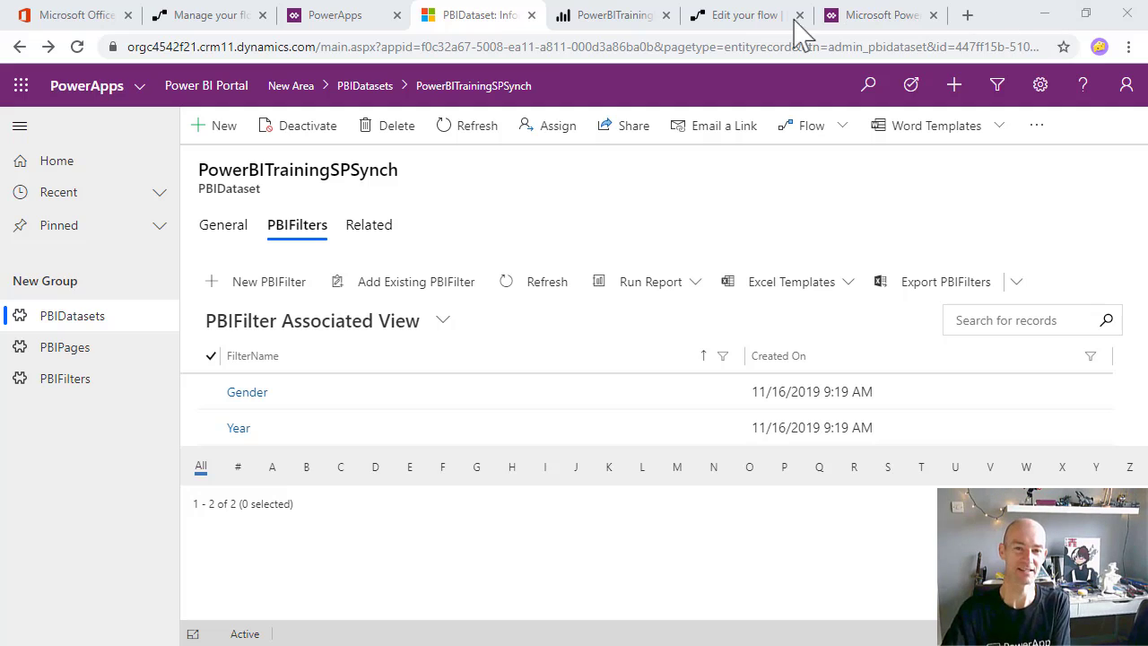
# In the PowerBI Portal solution's PBIFilter entity, add a required, searchable text field named FilterTableField
pyautogui.click(341, 18)
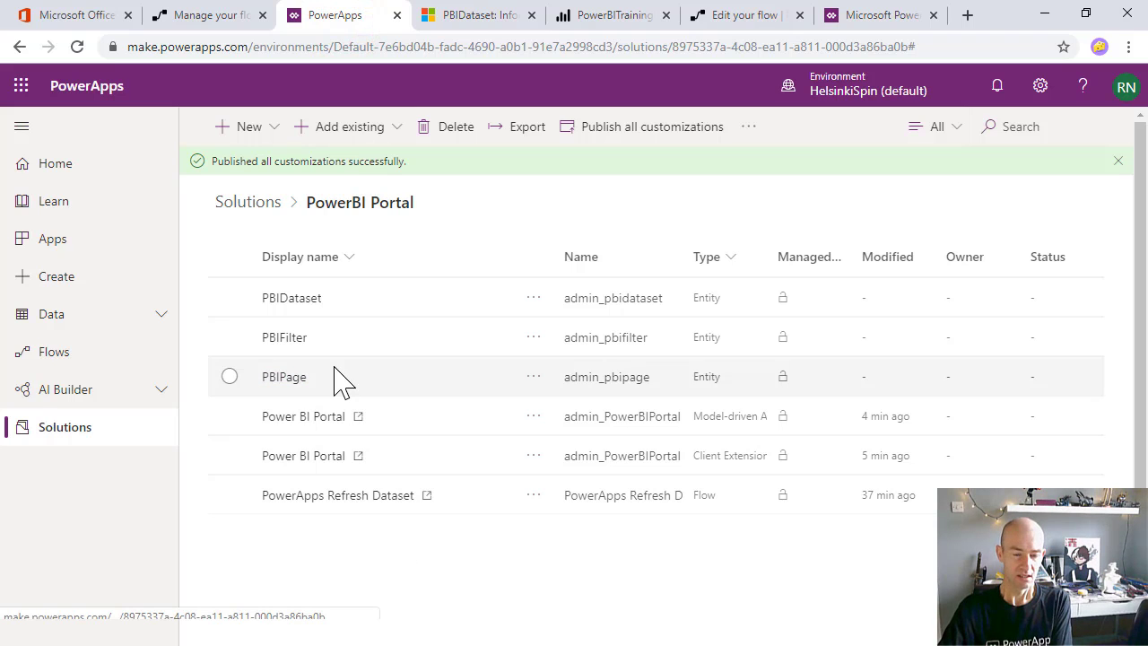
pyautogui.click(283, 338)
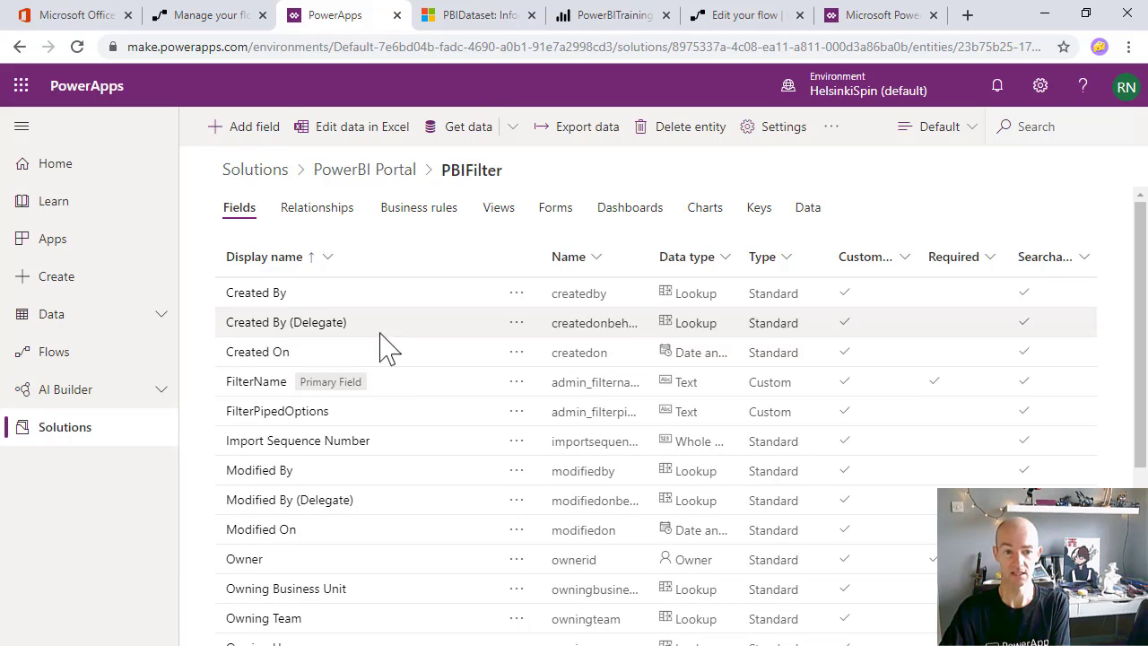
pyautogui.click(255, 135)
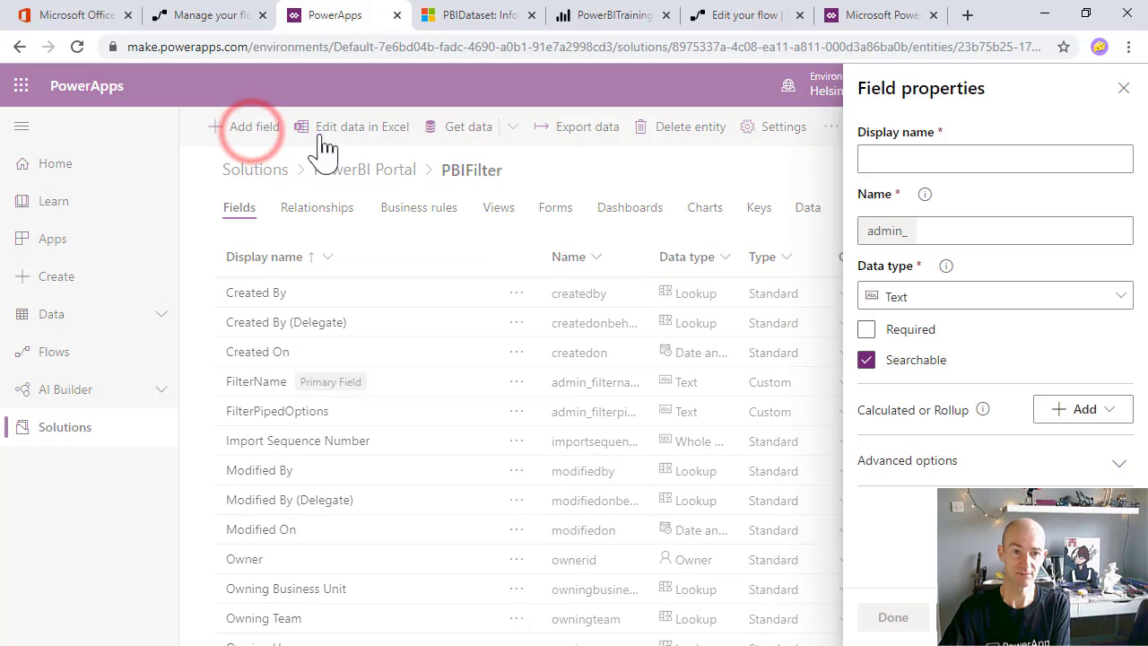
pyautogui.click(880, 157)
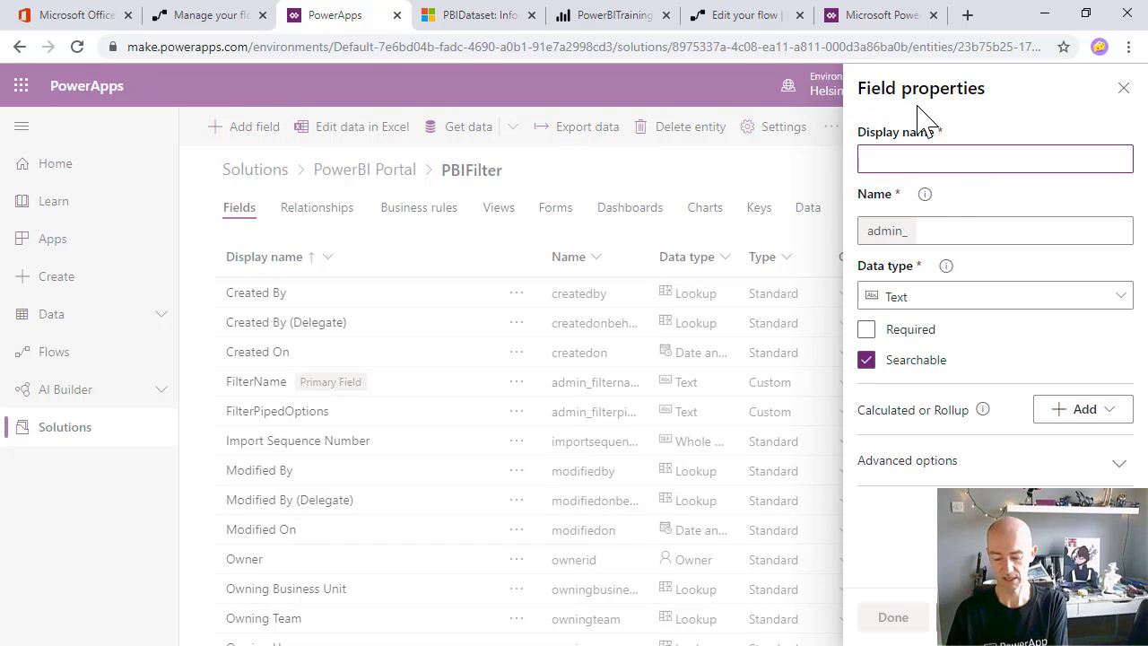
pyautogui.write('FilterTableField')
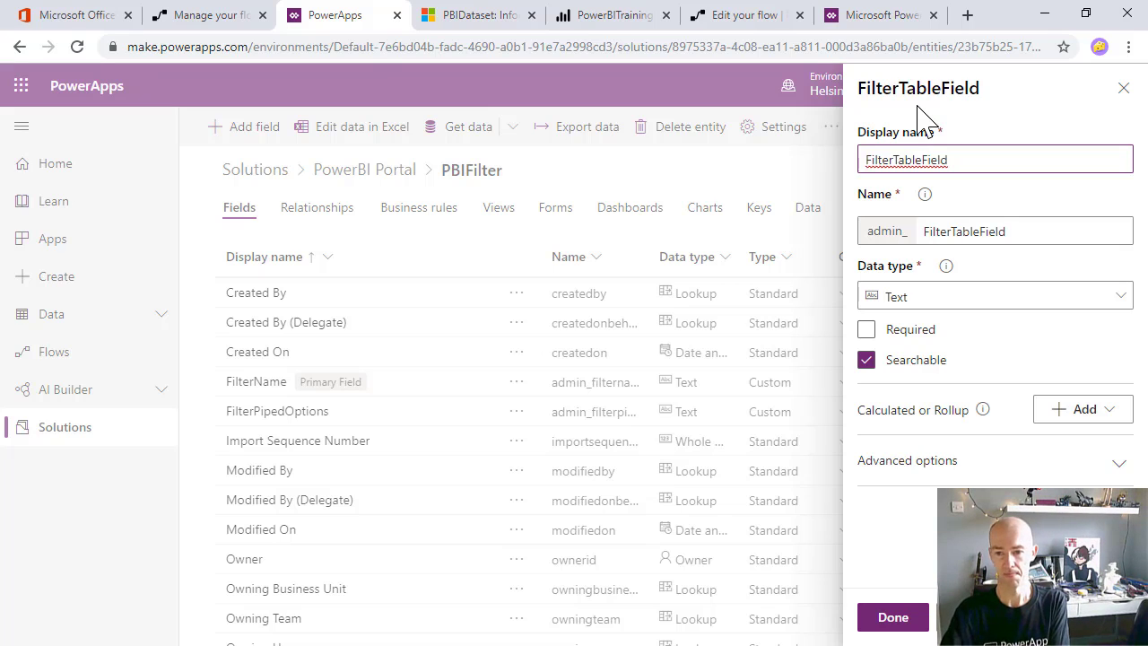
pyautogui.click(891, 331)
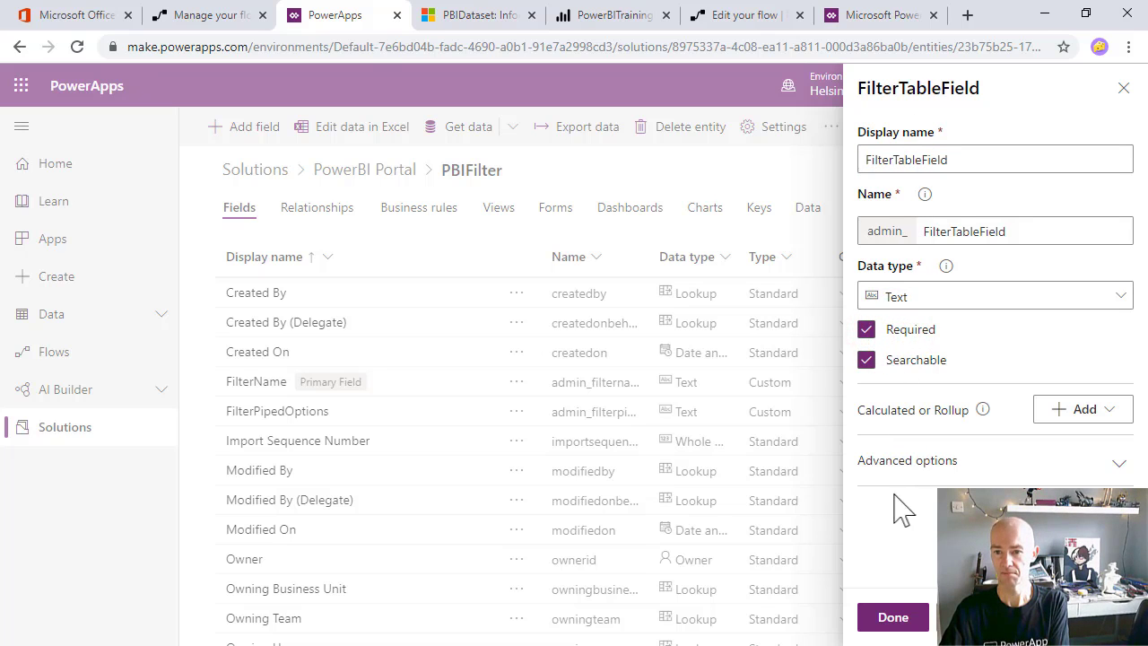
pyautogui.click(894, 617)
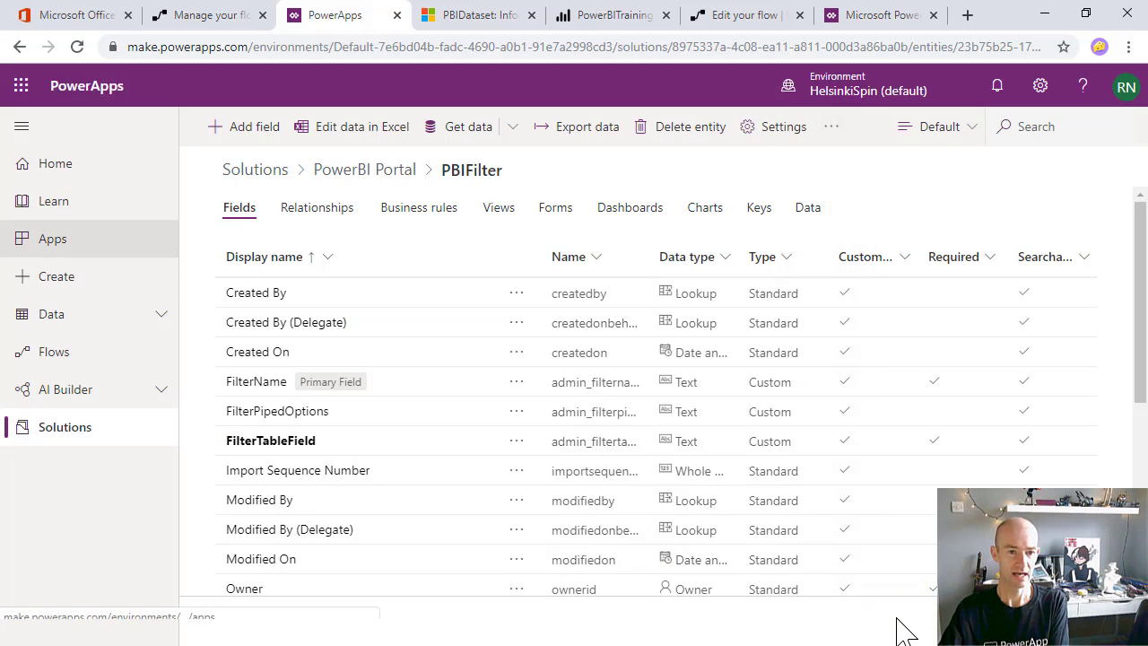
# Open the PBIFilter entity's main Information form, check its unused custom fields for FilterTableField, and leave the form editor
pyautogui.click(542, 207)
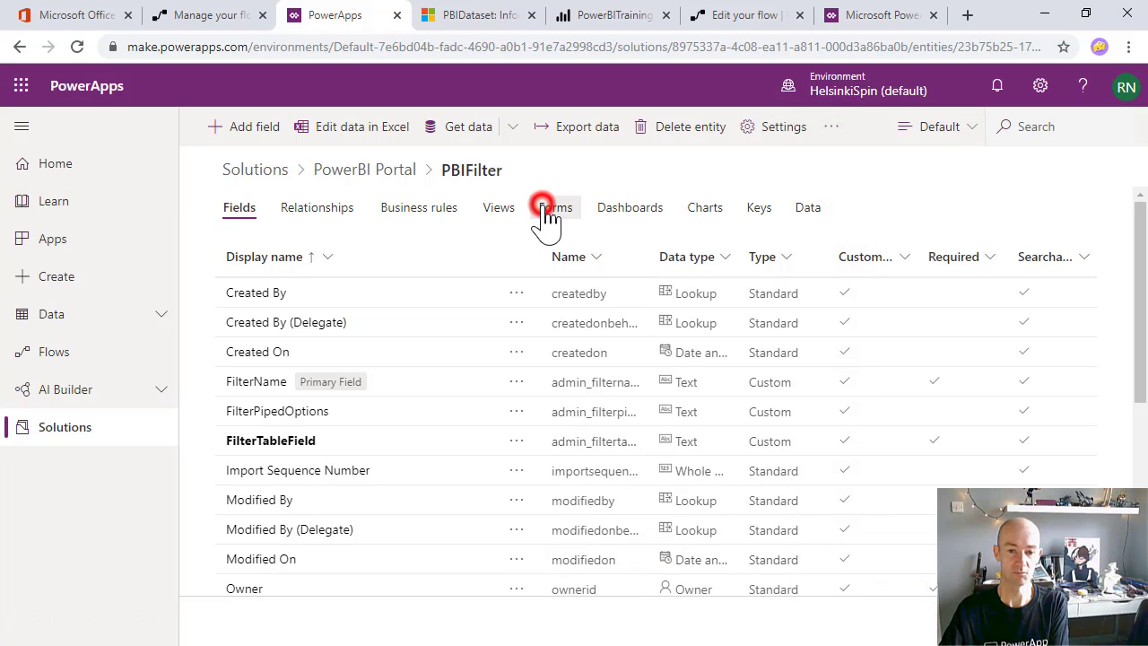
pyautogui.click(244, 389)
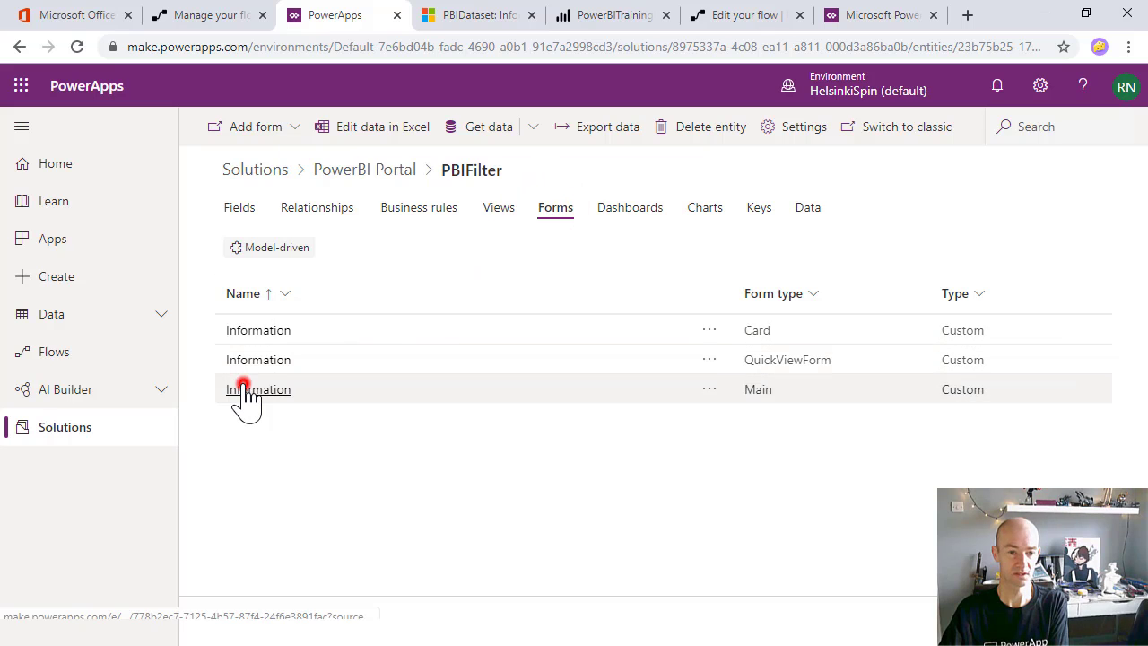
pyautogui.click(649, 410)
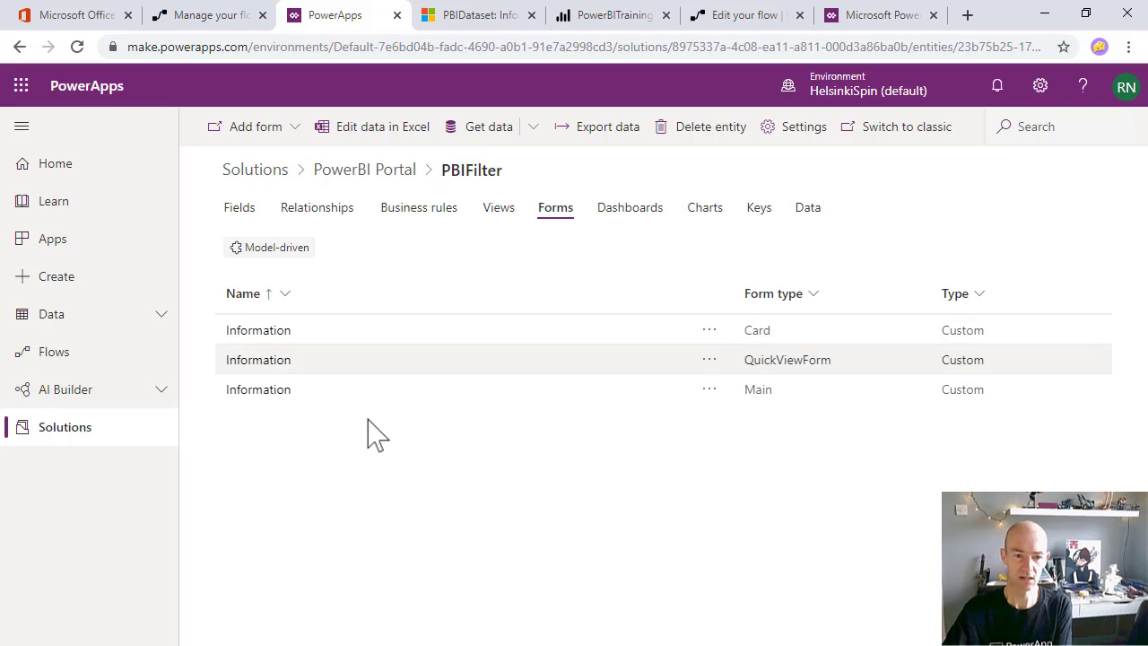
pyautogui.click(283, 389)
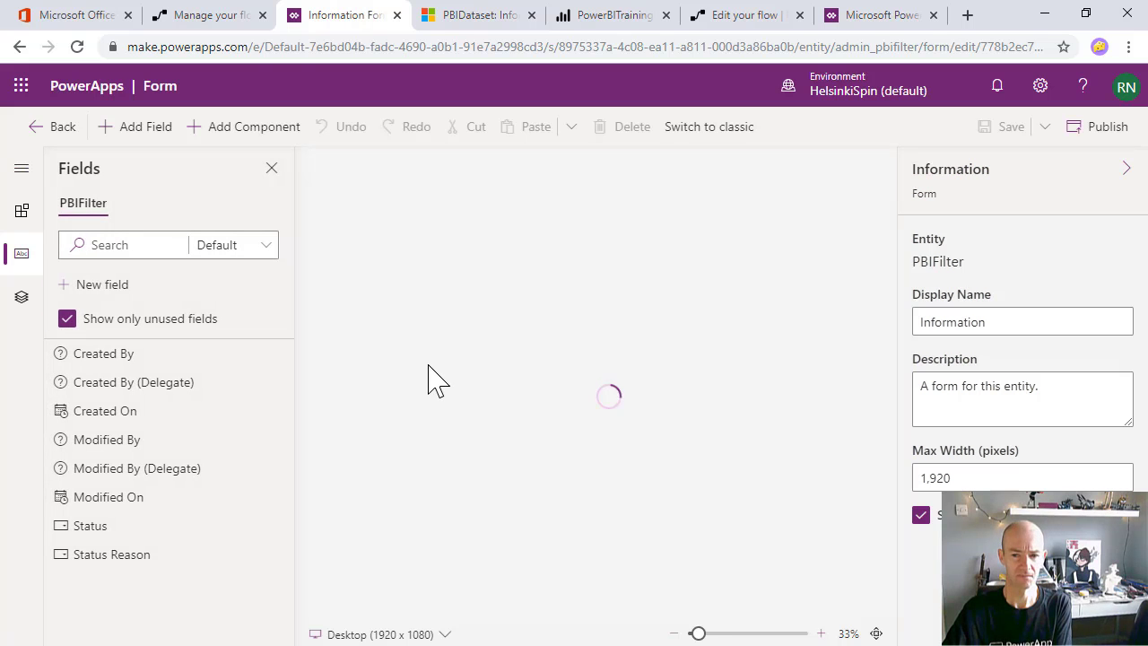
pyautogui.click(241, 245)
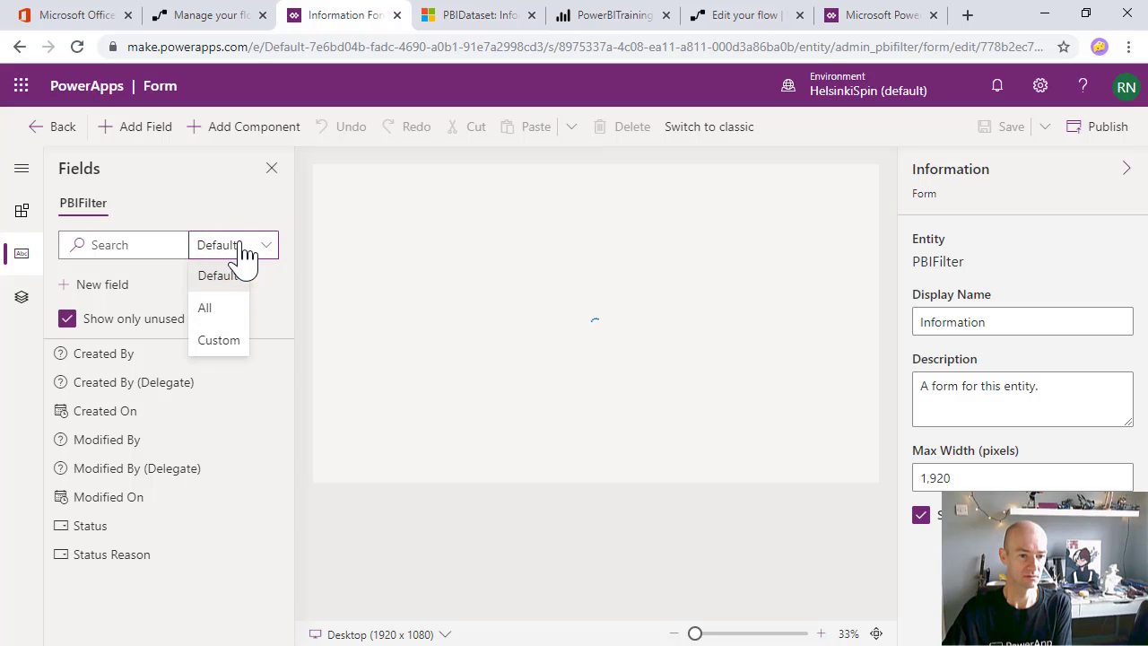
pyautogui.click(242, 255)
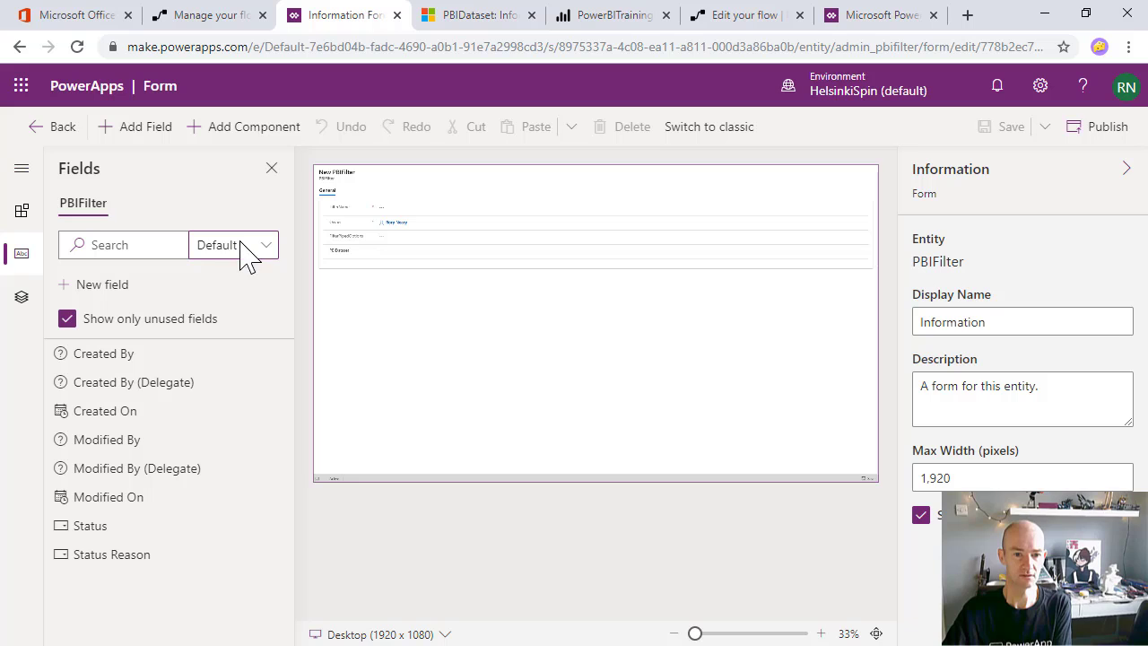
pyautogui.click(714, 633)
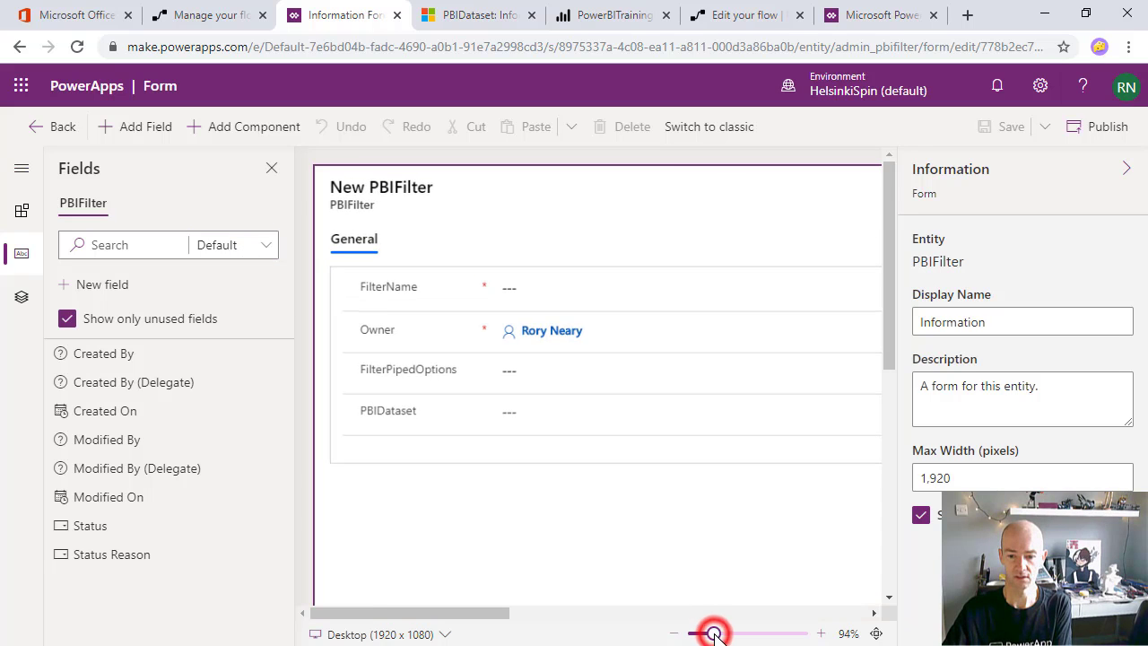
pyautogui.click(224, 245)
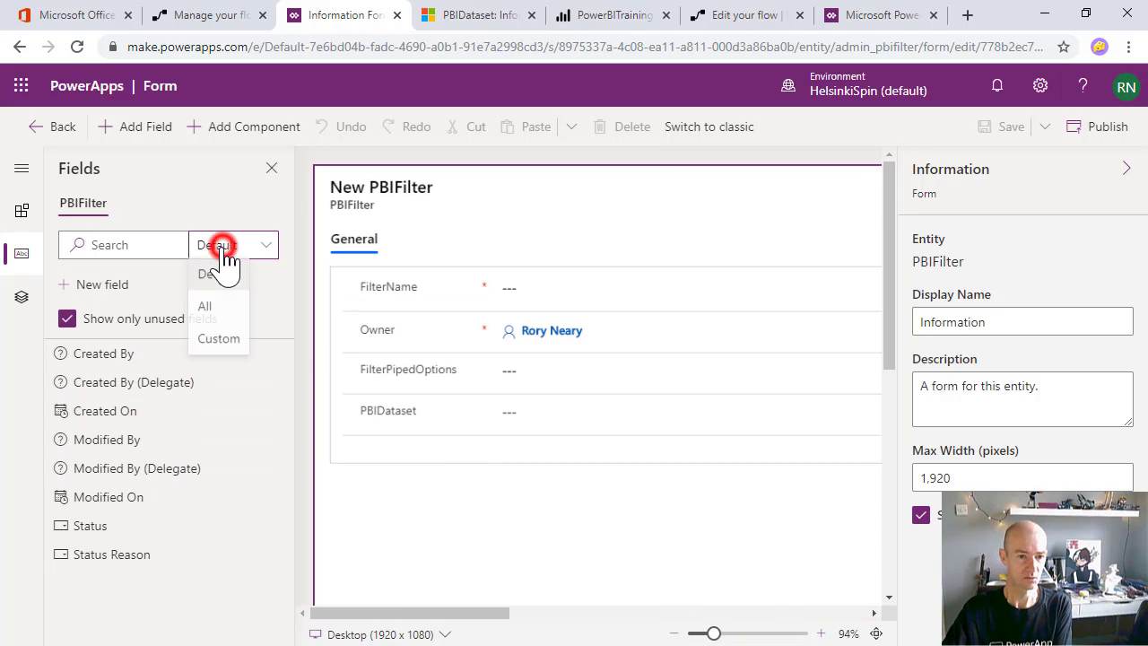
pyautogui.click(219, 341)
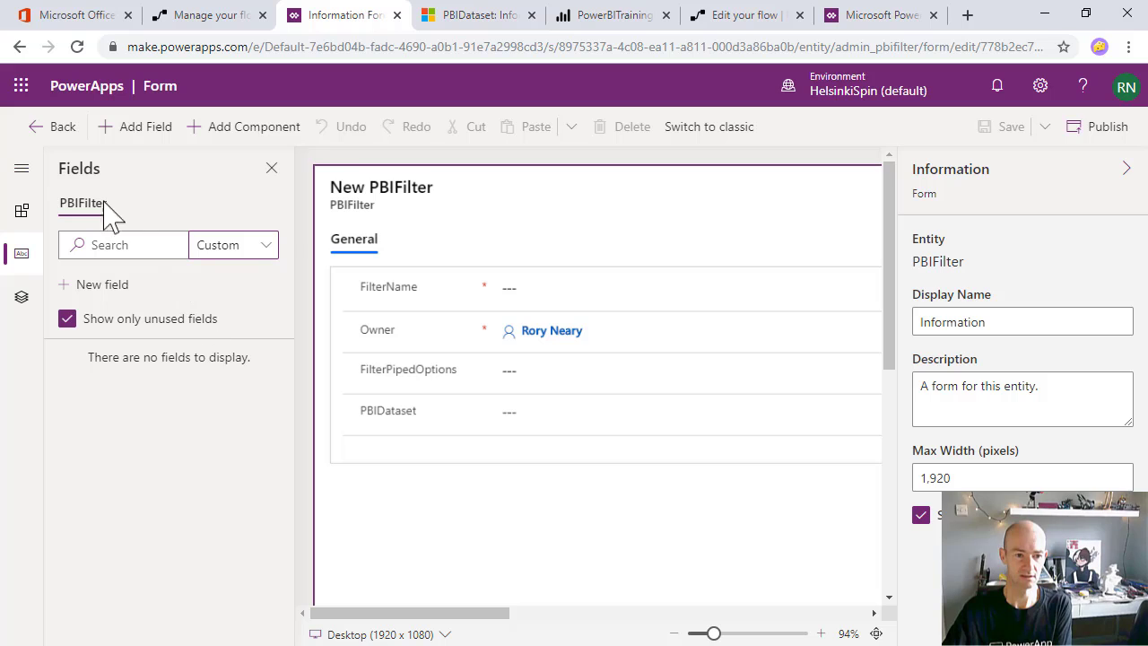
pyautogui.click(43, 127)
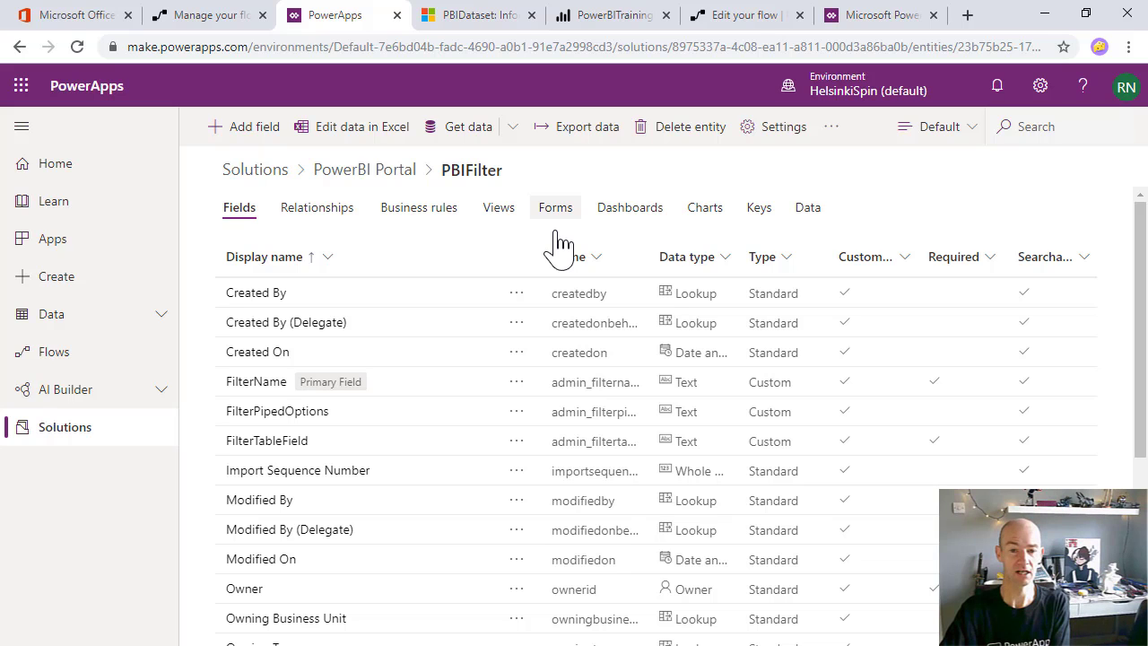
# Add the FilterPipedOptions, FilterTableField and PBIDataset columns to the Active PBIFilters view, and return to the entity's views
pyautogui.click(498, 213)
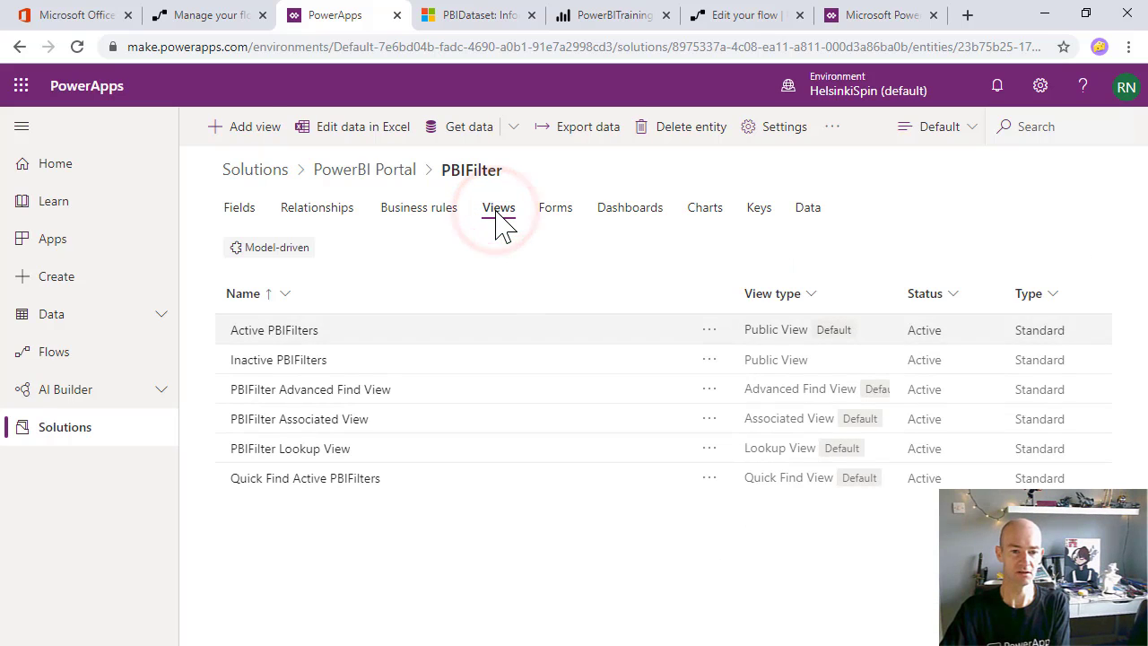
pyautogui.click(277, 330)
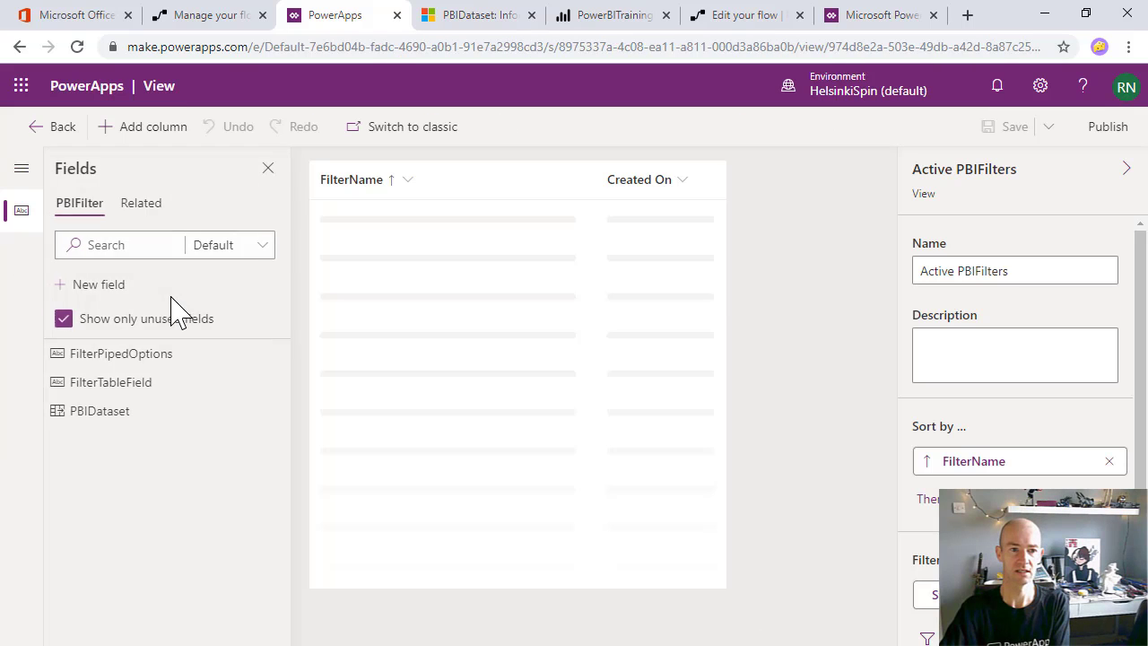
pyautogui.click(162, 355)
pyautogui.click(162, 355)
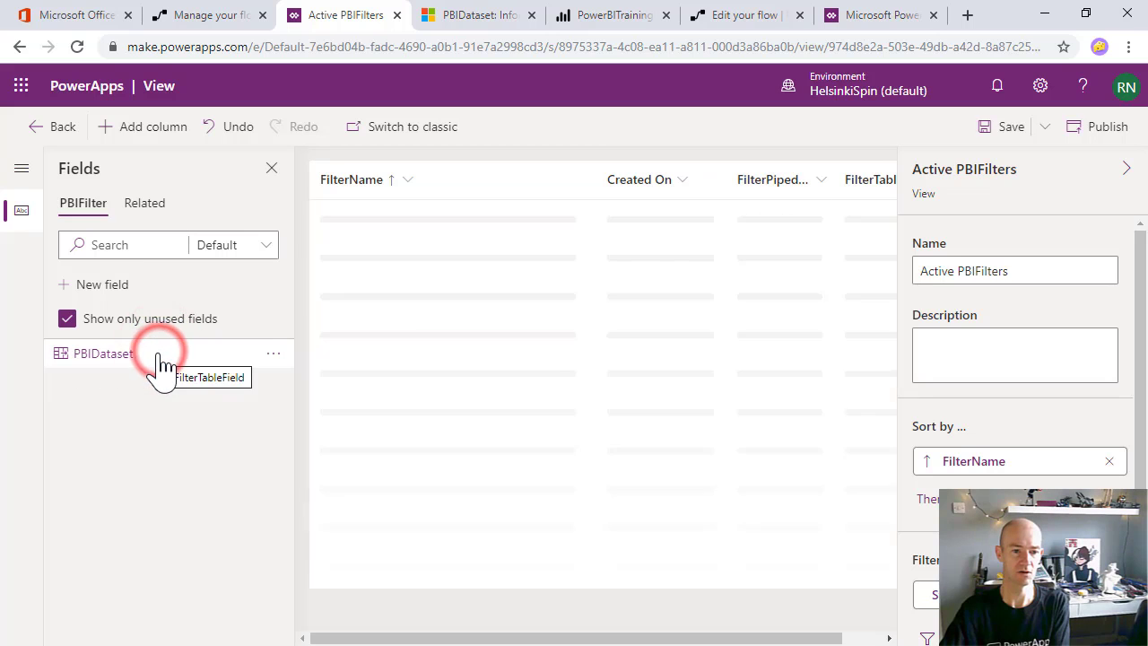
pyautogui.click(162, 354)
pyautogui.click(52, 127)
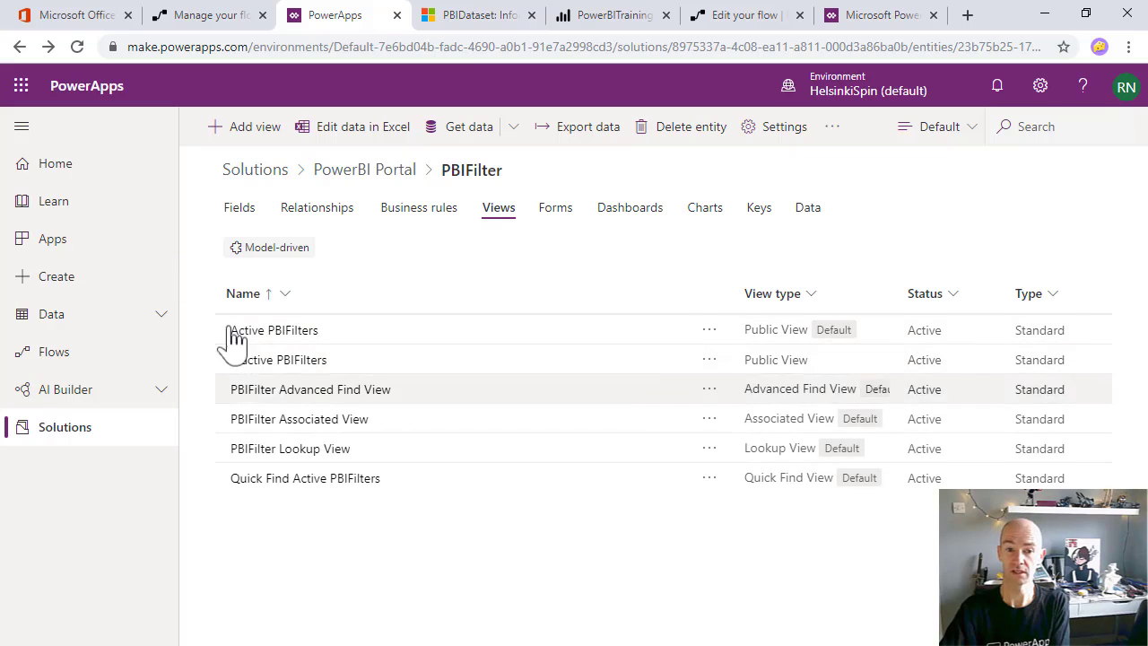
# Add the FilterPipedOptions, FilterTableField and PBIDataset columns to the PBIFilter Associated View, and return to the entity's views
pyautogui.click(314, 422)
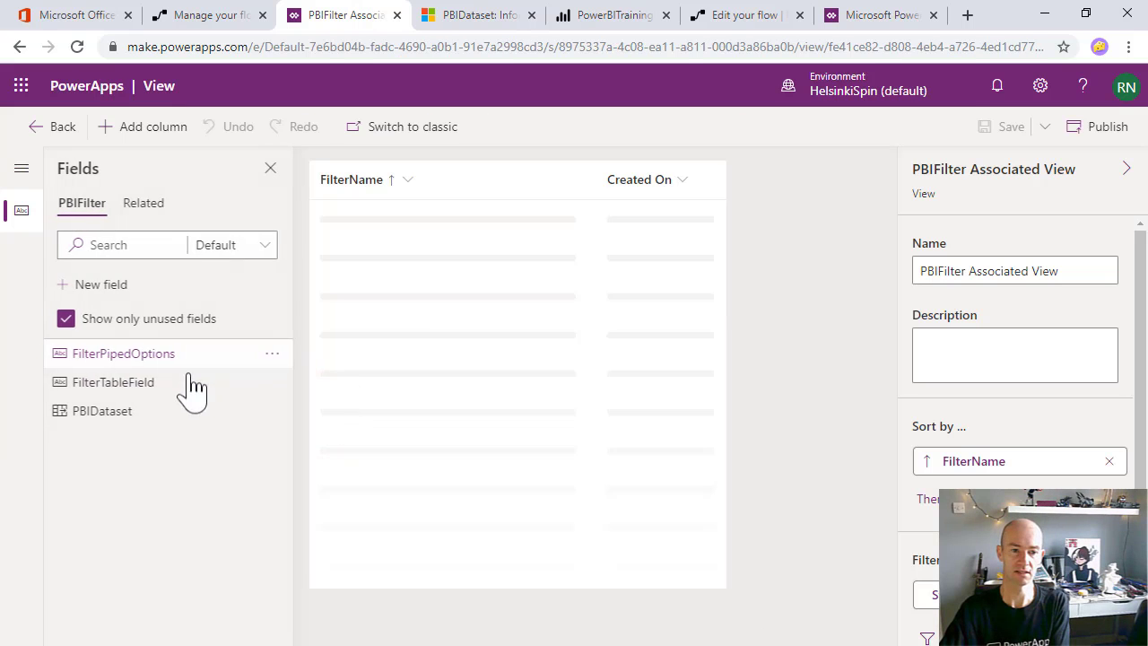
pyautogui.click(134, 355)
pyautogui.click(134, 355)
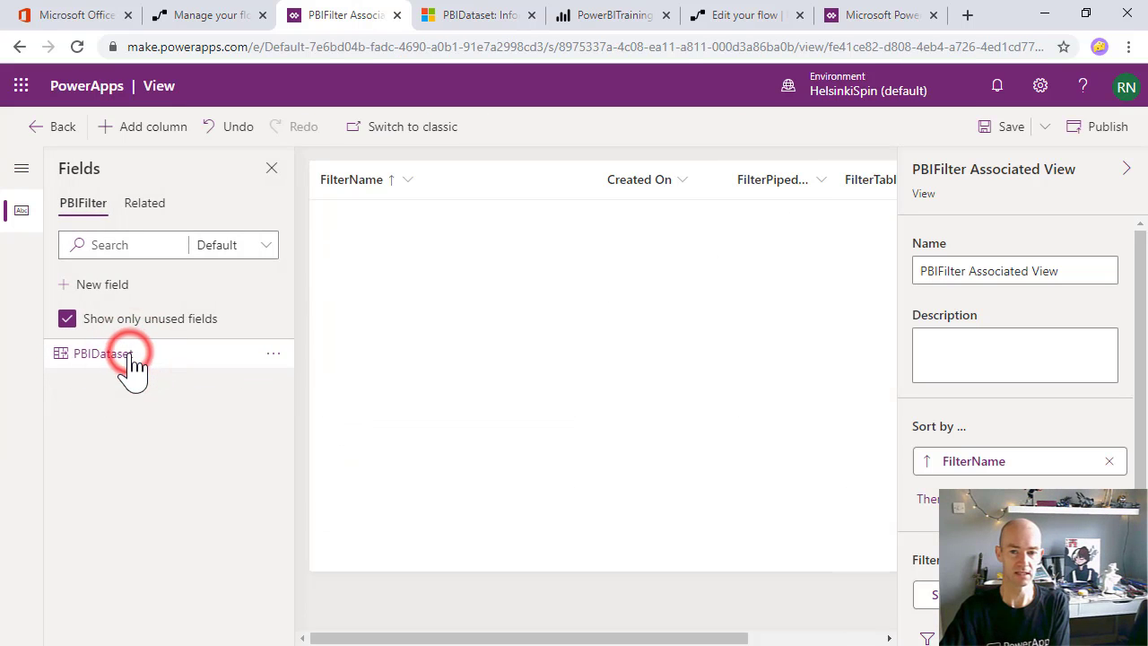
pyautogui.click(135, 355)
pyautogui.click(45, 125)
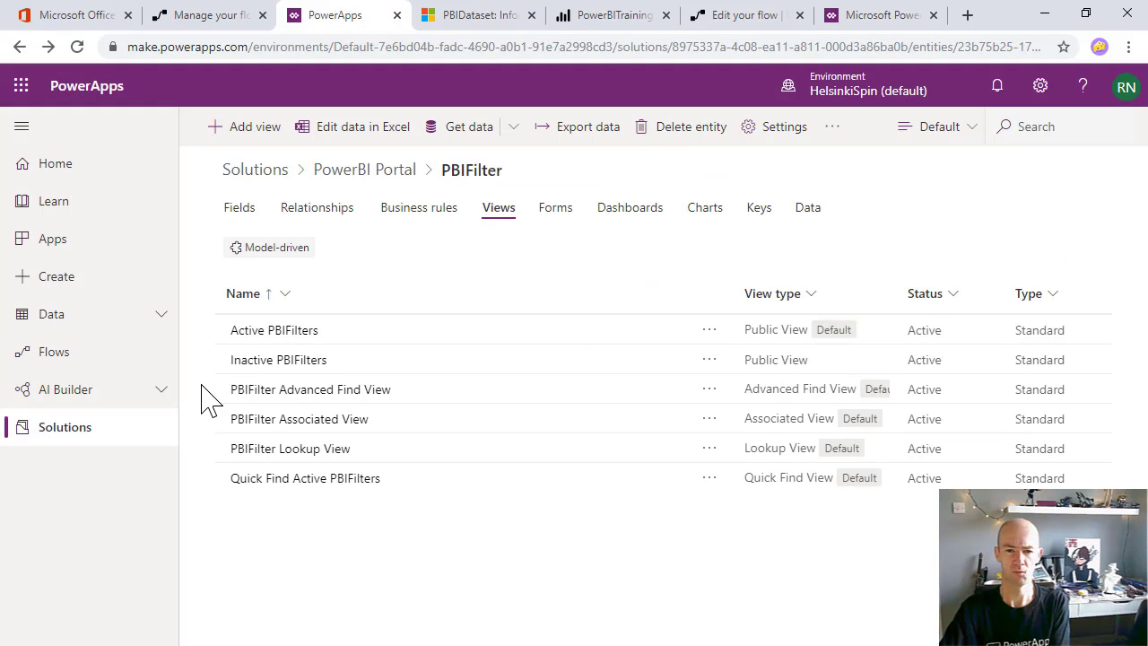
# Add FilterTableField to the PBIFilter entity's main Information form below PBIDataset, and save and publish the form
pyautogui.click(553, 208)
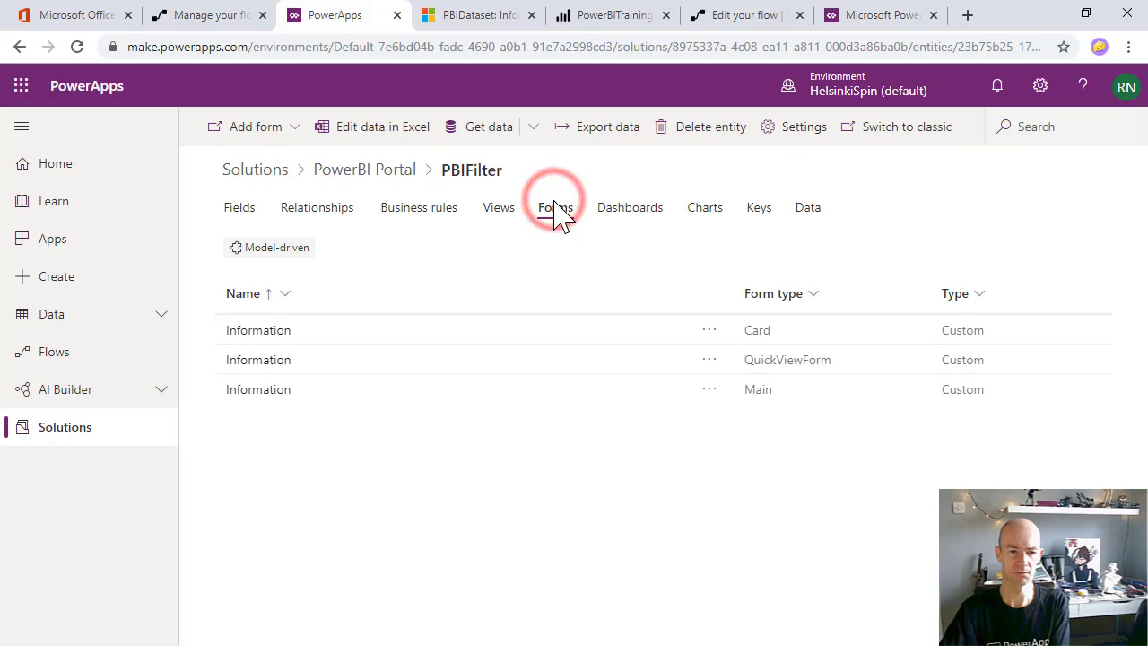
pyautogui.click(242, 390)
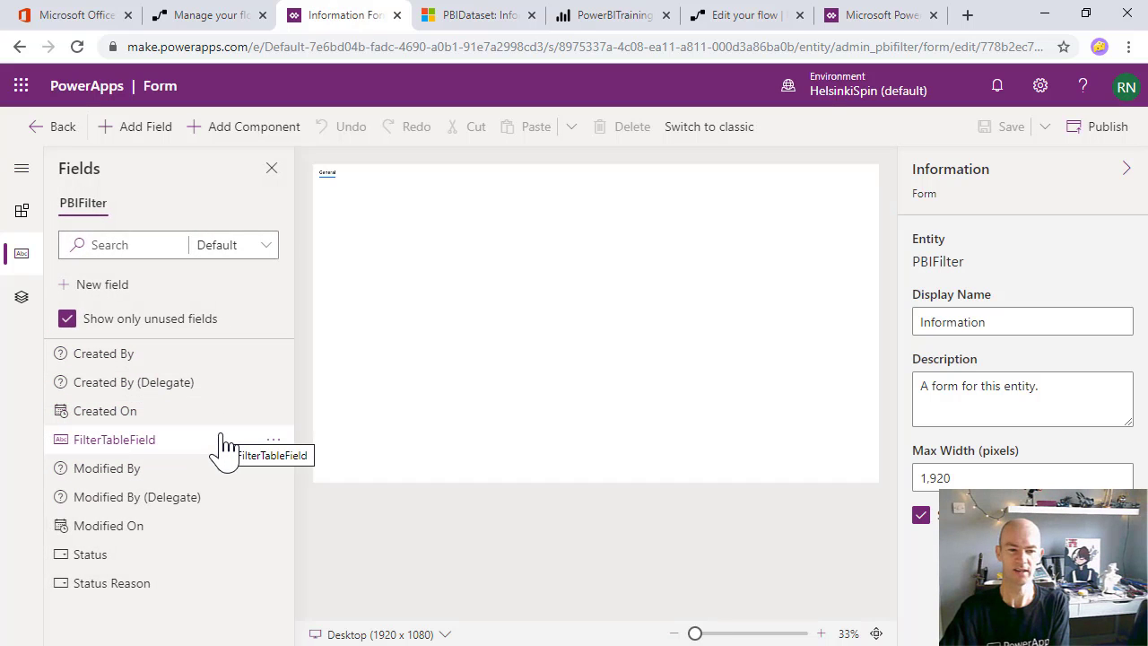
pyautogui.click(220, 443)
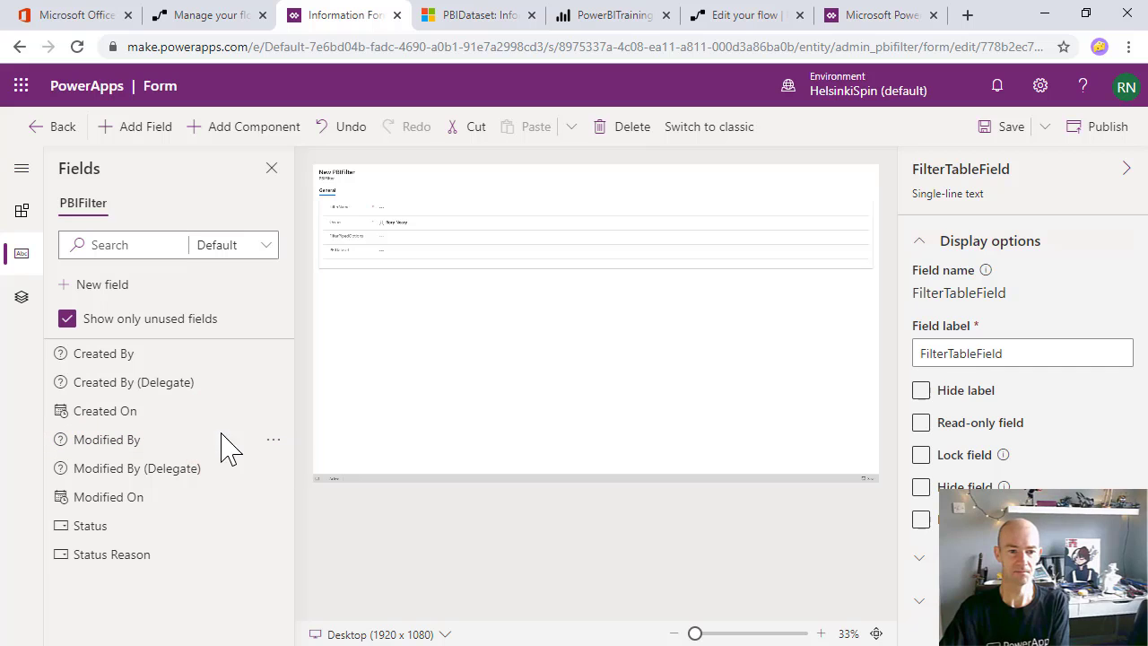
pyautogui.click(751, 633)
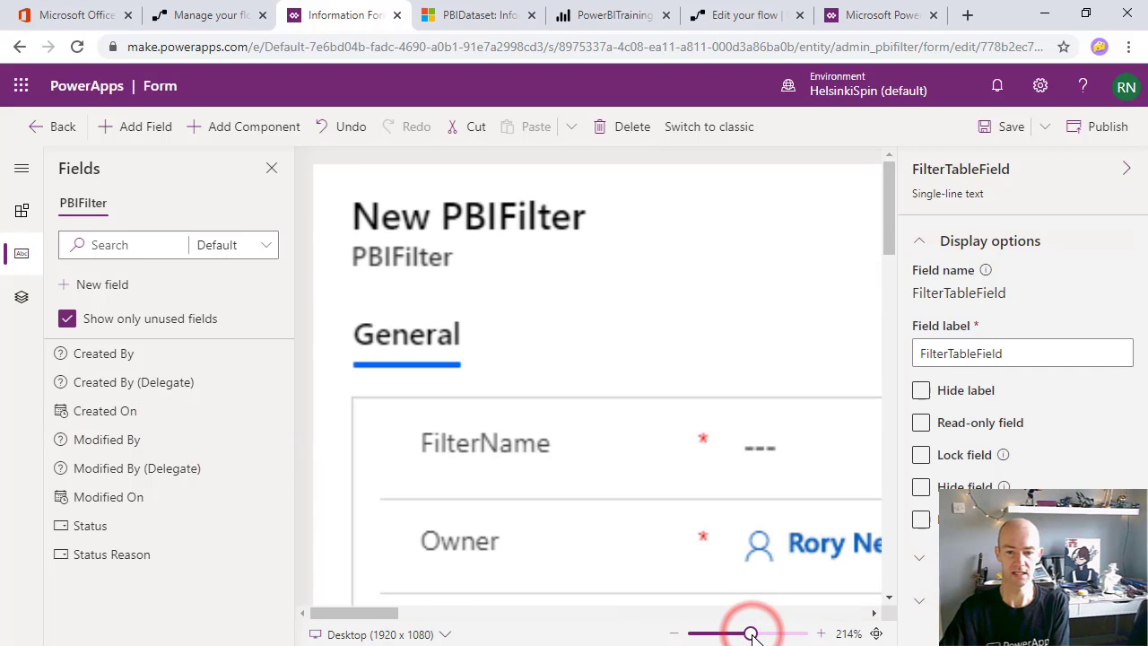
pyautogui.moveTo(752, 633); pyautogui.dragTo(722, 634)
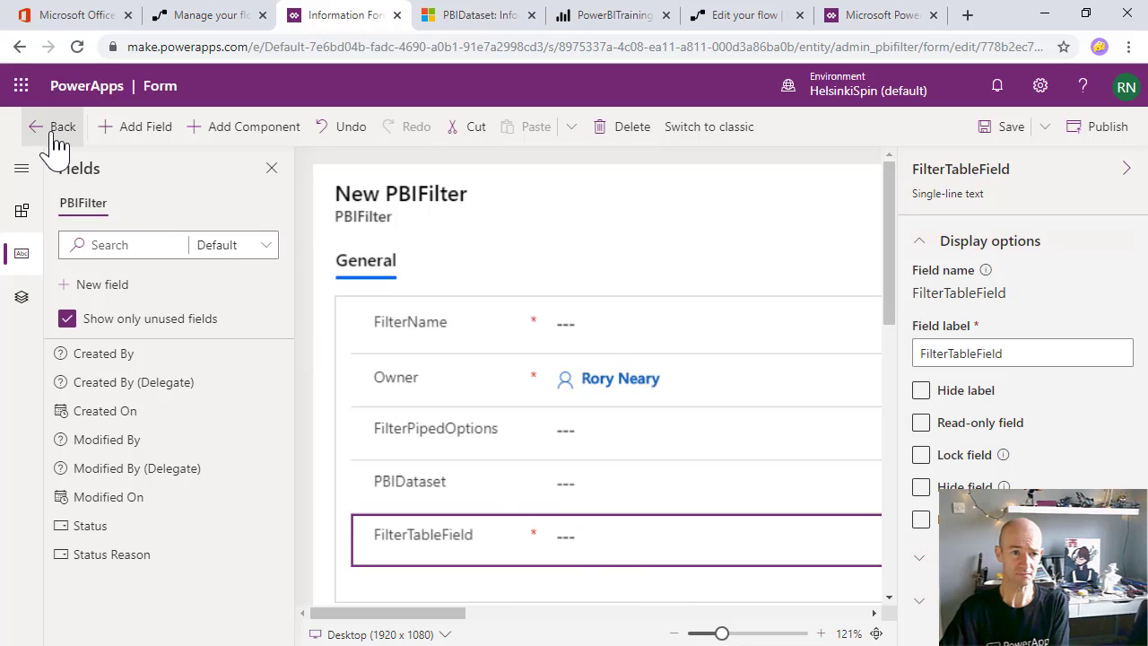
pyautogui.click(998, 127)
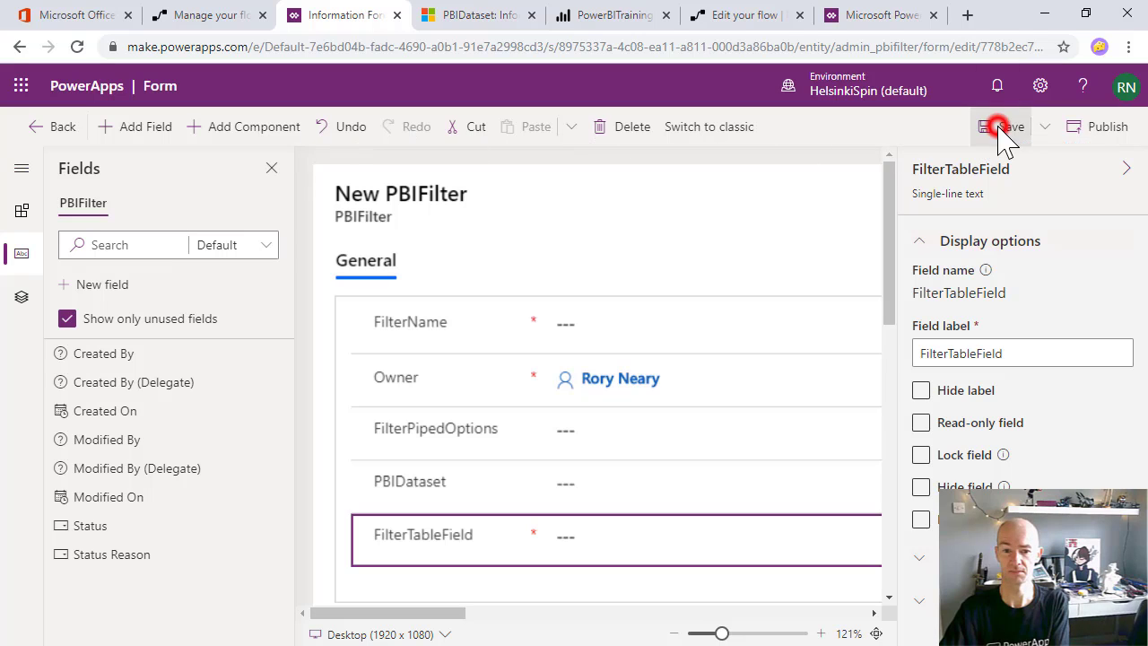
pyautogui.click(1105, 131)
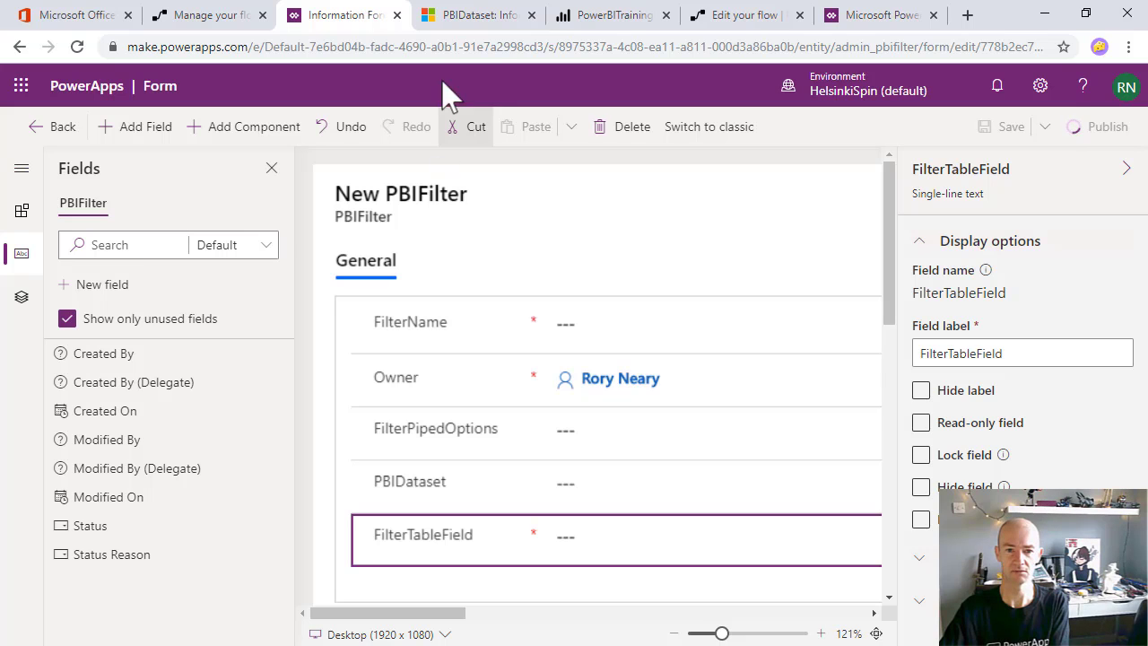
# Reload the PowerBITrainingSPSynch dataset record in the Power BI Portal app and open its related Gender PBIFilter record
pyautogui.click(448, 18)
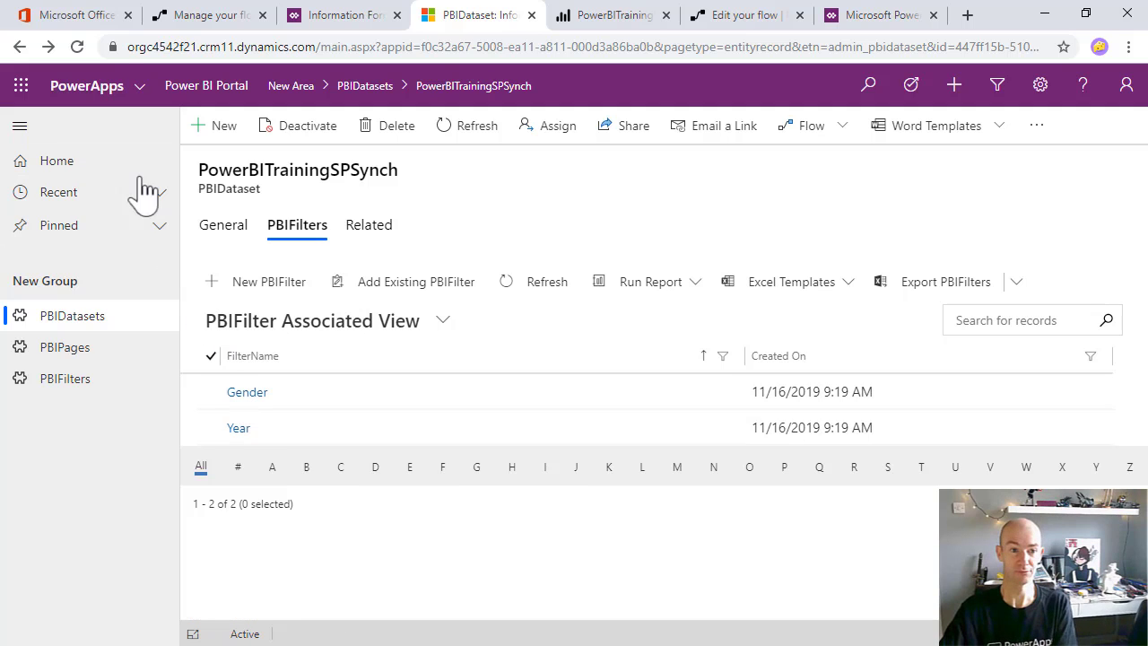
pyautogui.click(78, 47)
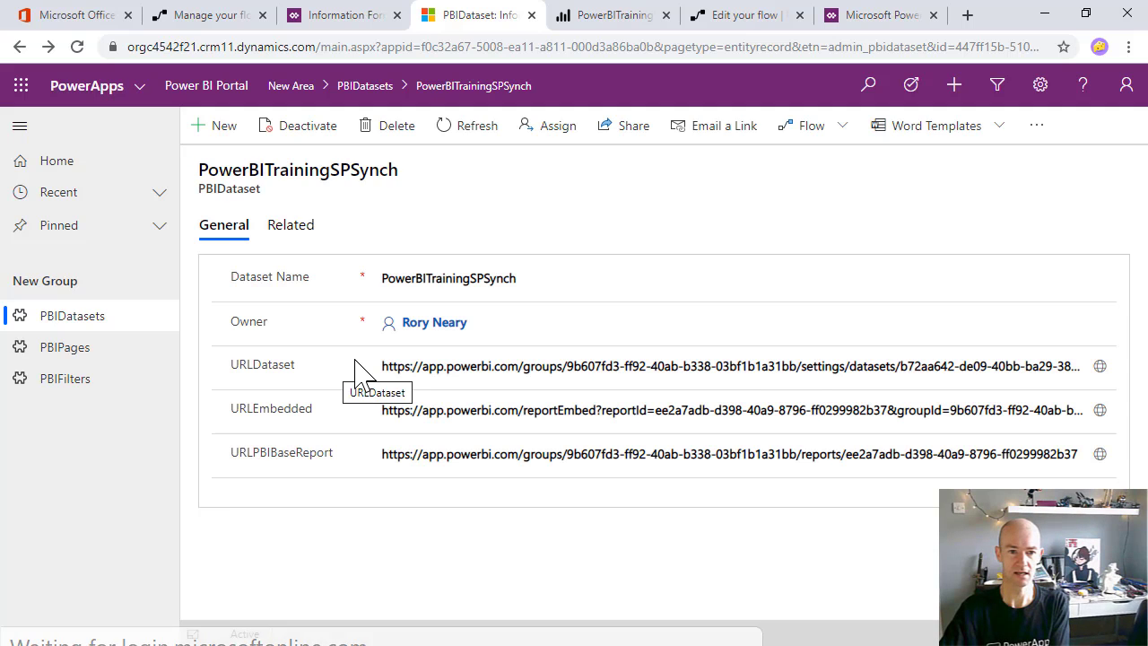
pyautogui.click(292, 226)
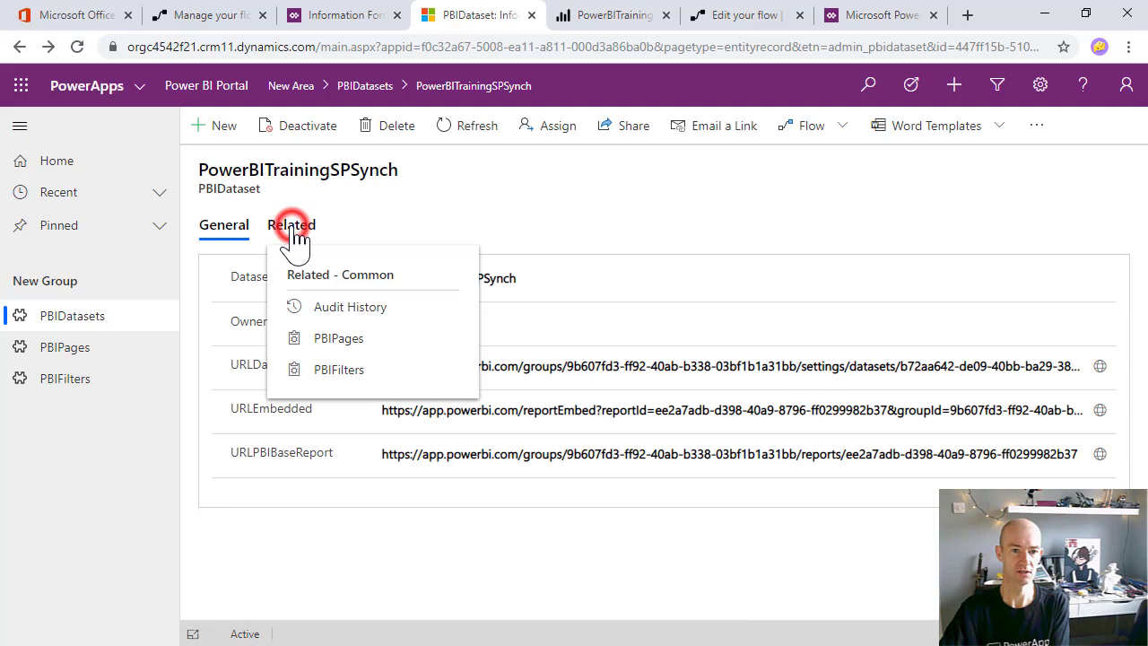
pyautogui.click(349, 367)
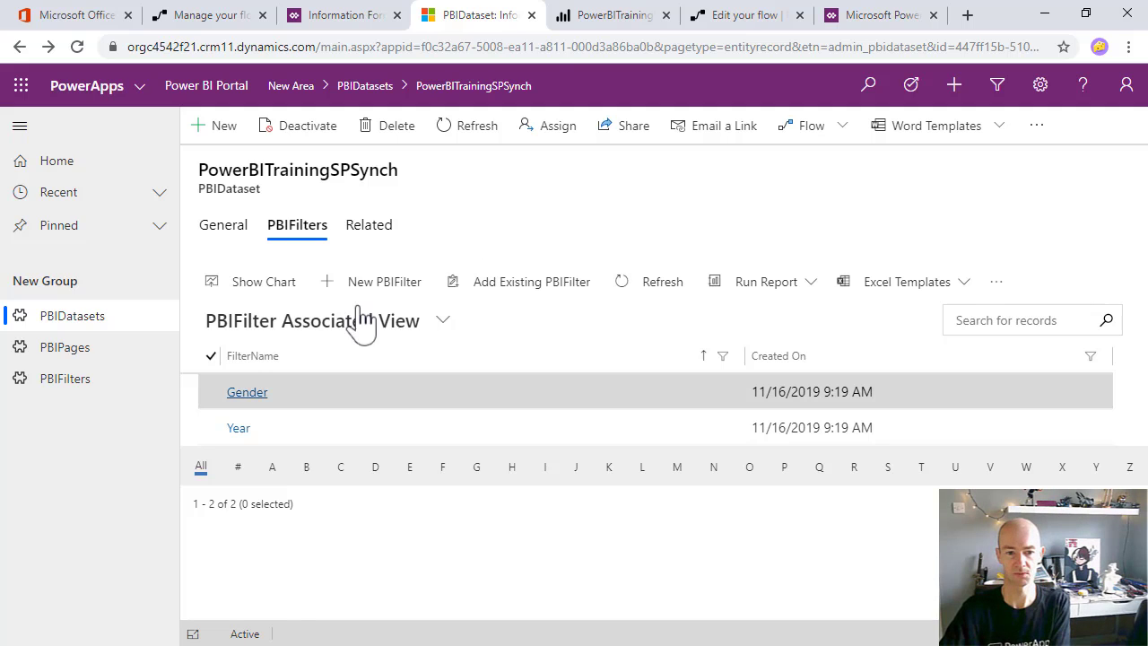
pyautogui.click(242, 392)
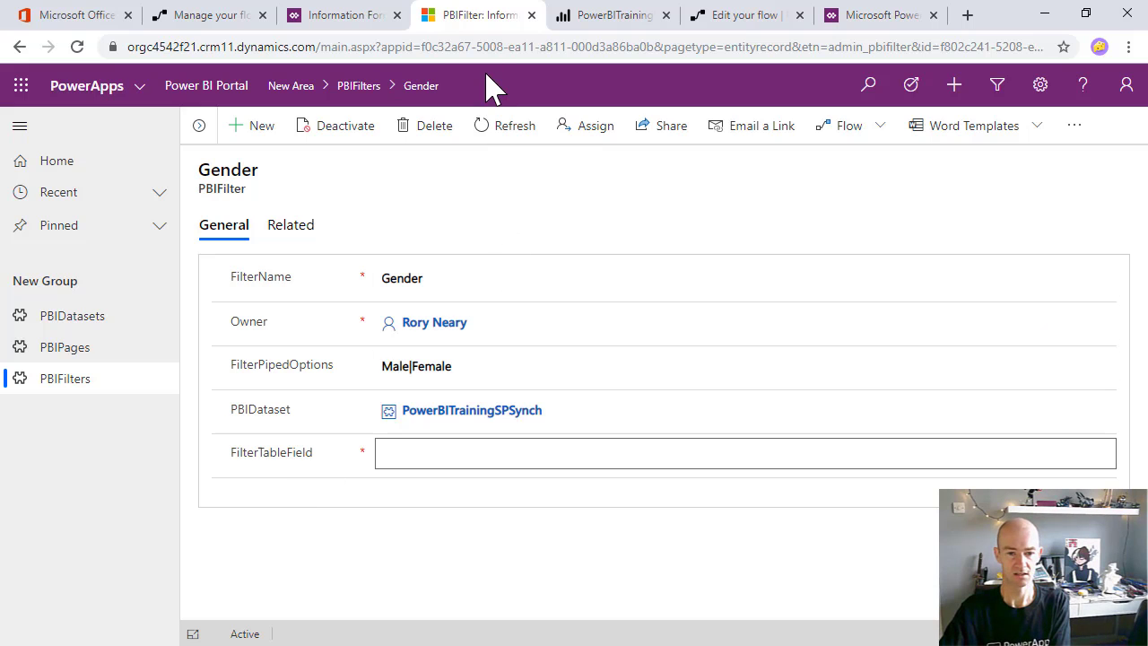
# Switch to the Power BI report, open it for editing, and examine the fields in the dimCustomer table
pyautogui.click(607, 15)
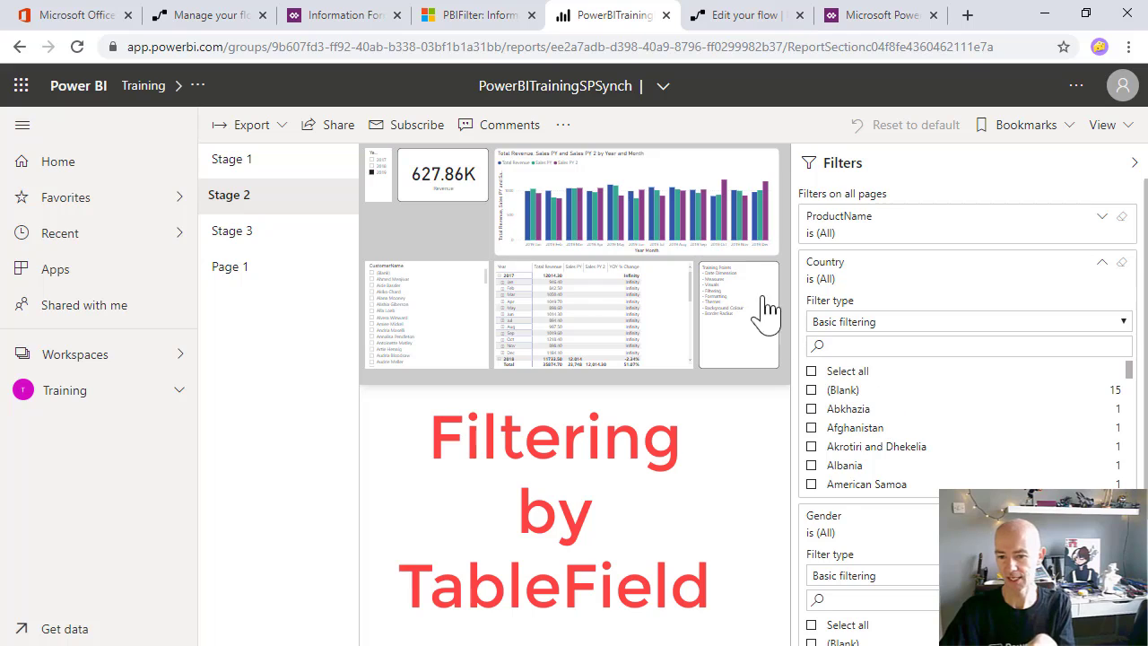
pyautogui.click(562, 126)
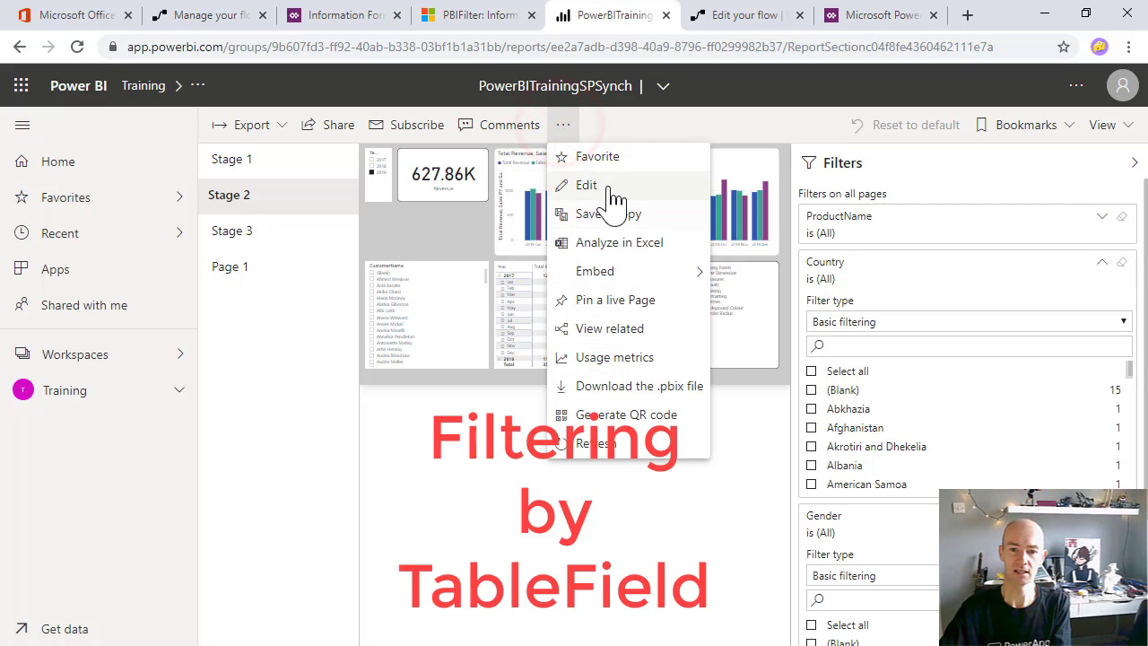
pyautogui.click(610, 186)
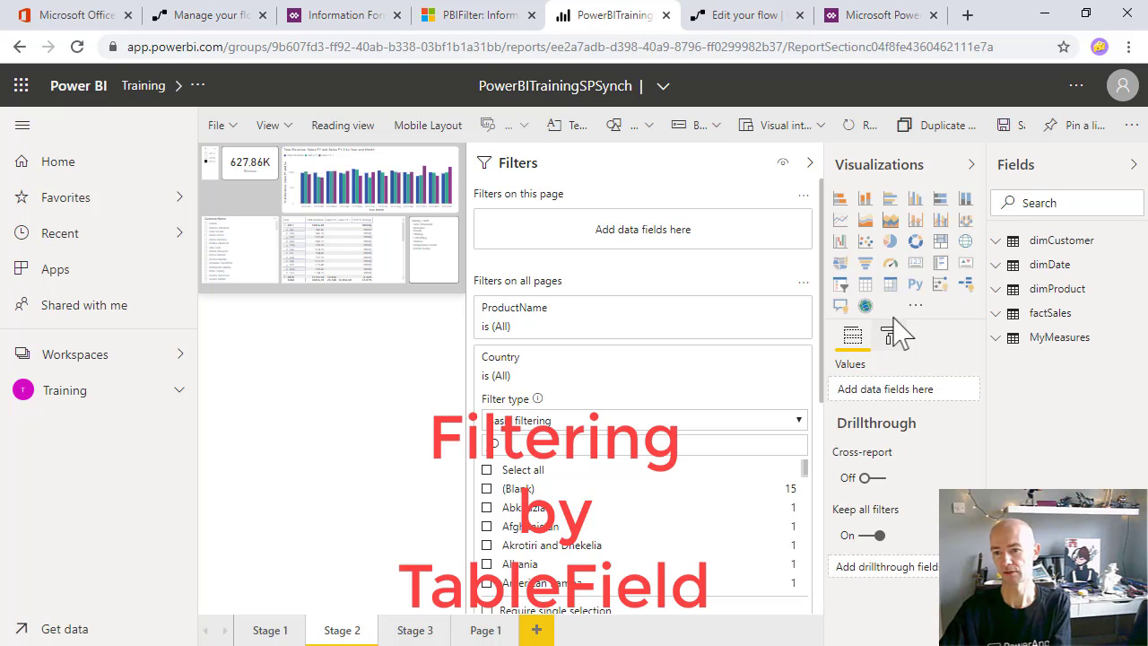
pyautogui.click(996, 241)
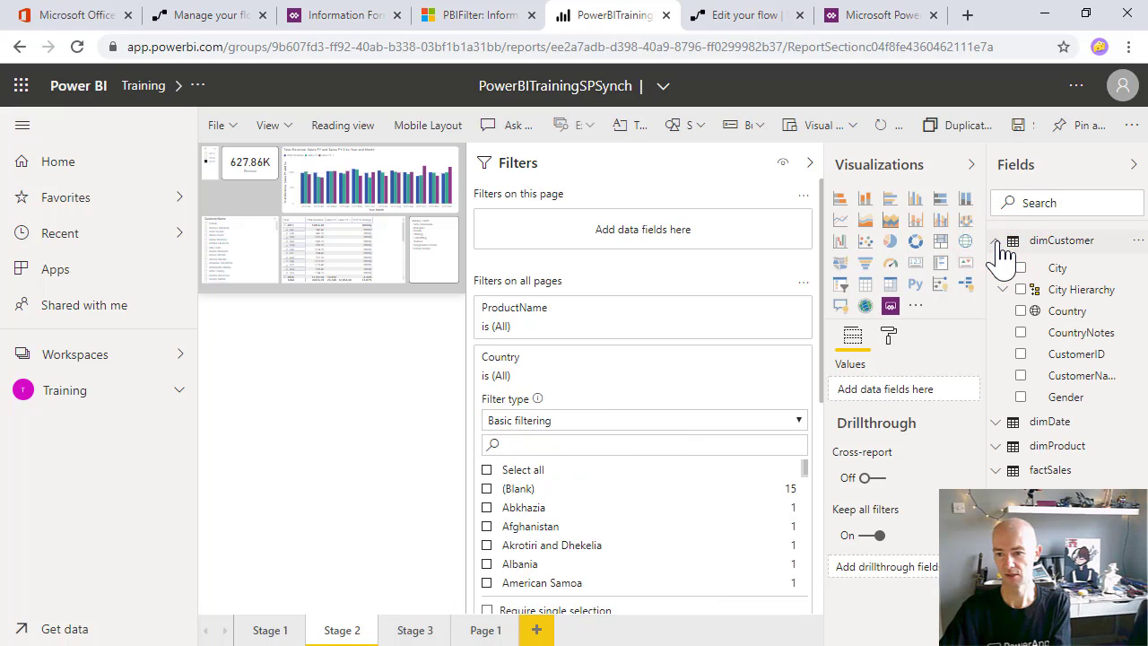
pyautogui.click(996, 241)
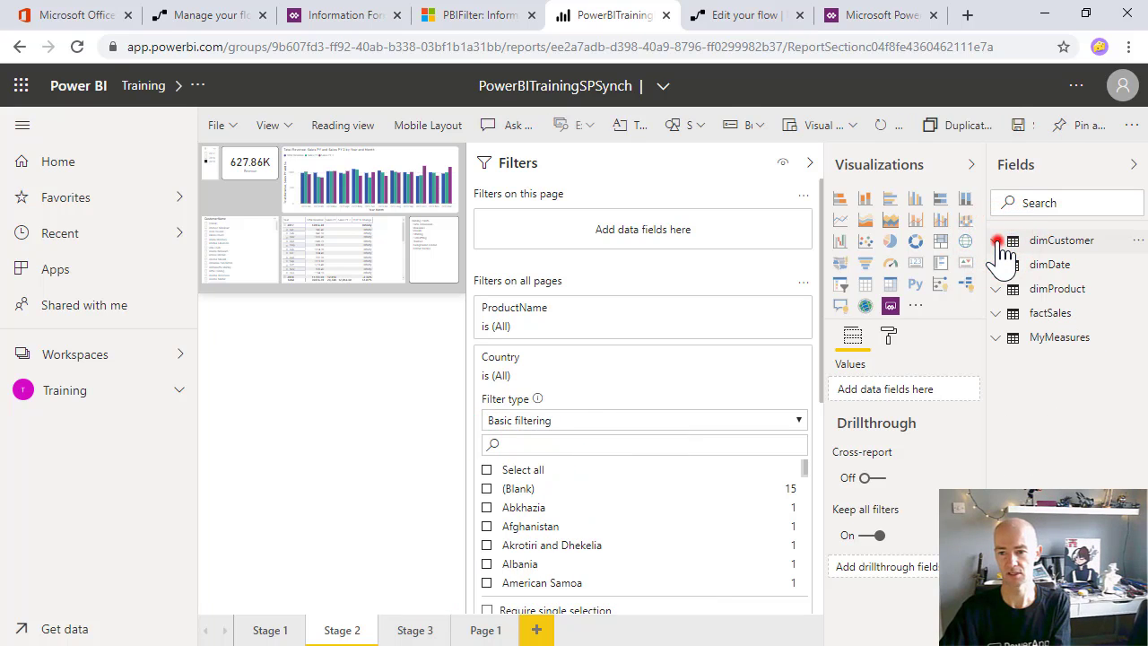
pyautogui.click(996, 241)
pyautogui.click(996, 242)
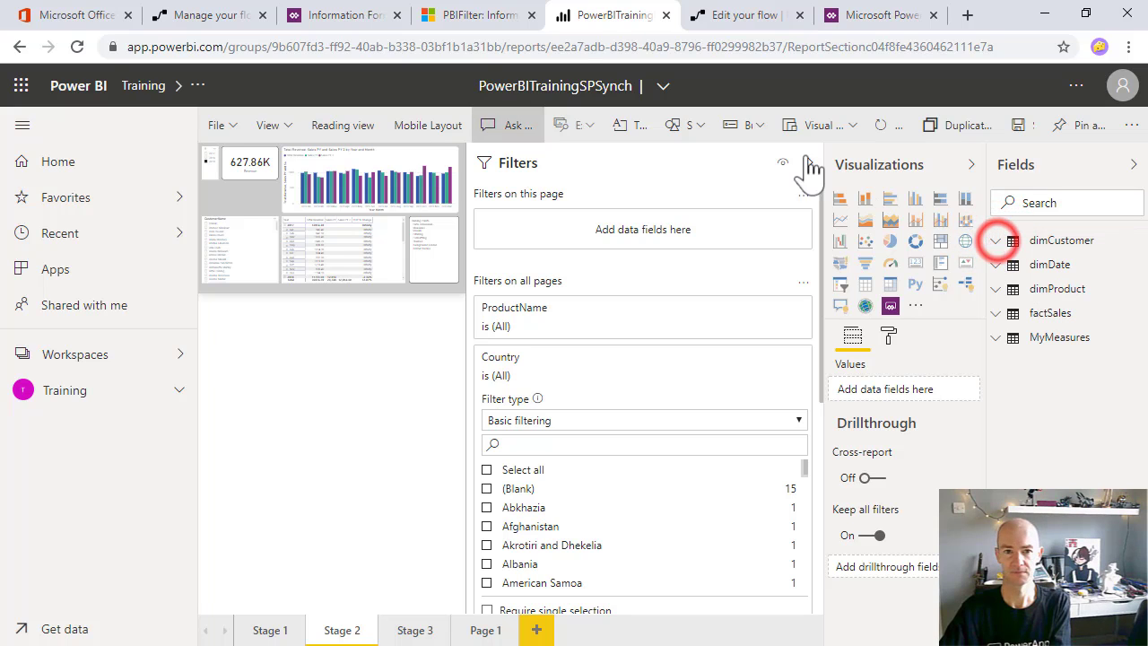
# Switch to the Power BI Portal app and set the Gender filter record's FilterTableField to DimCustomer/Gender
pyautogui.click(485, 14)
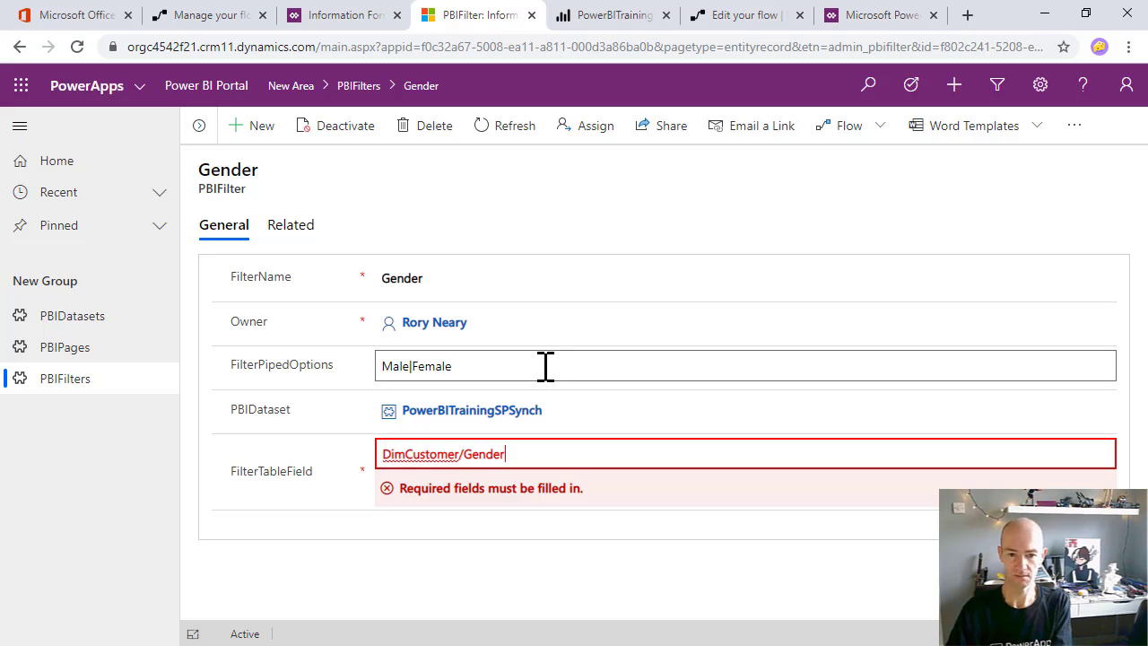
pyautogui.click(409, 542)
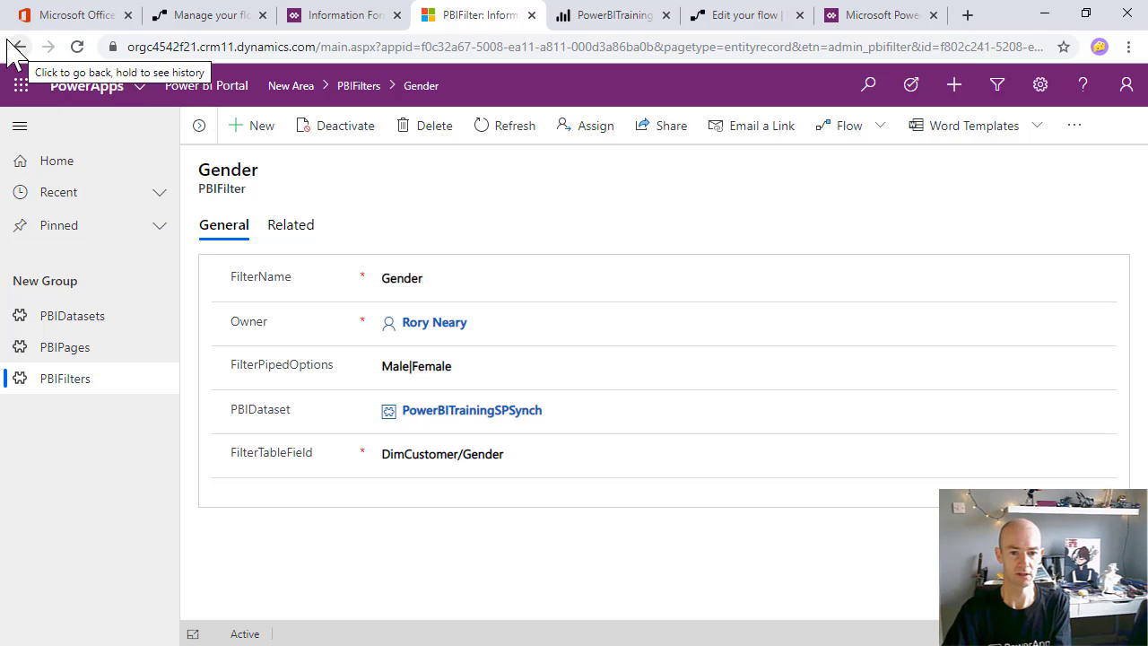
# Open the Year record from the PBIFilters list and set its FilterTableField to DimDate/Year
pyautogui.click(373, 91)
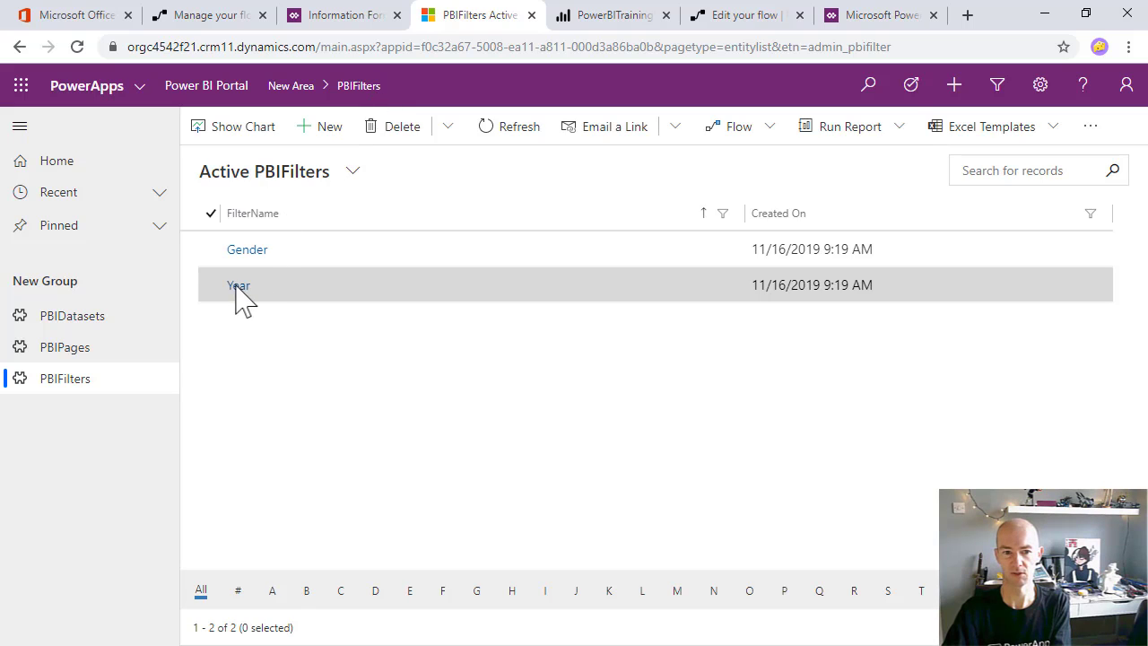
pyautogui.click(237, 285)
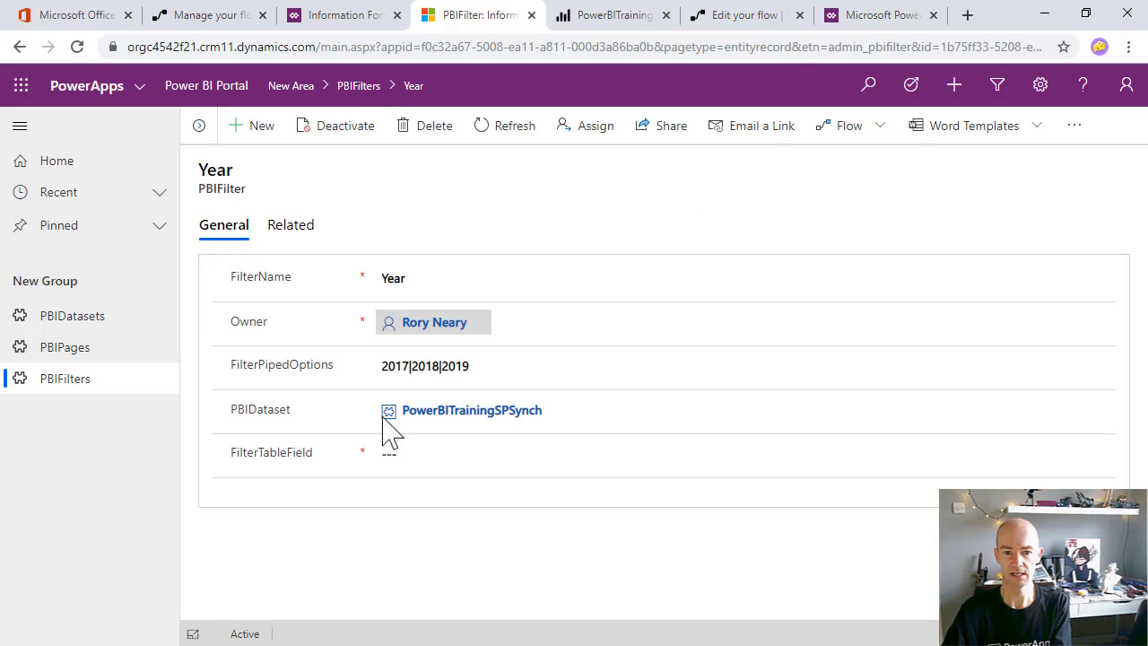
pyautogui.click(426, 453)
pyautogui.write('DimDate/Year')
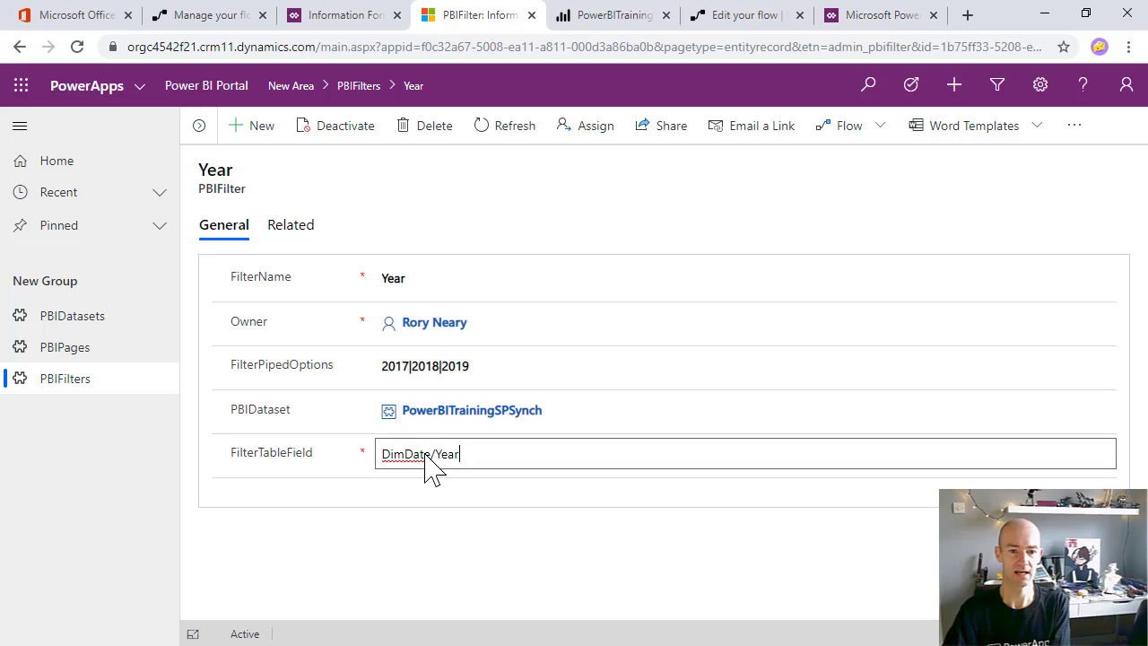
pyautogui.click(462, 531)
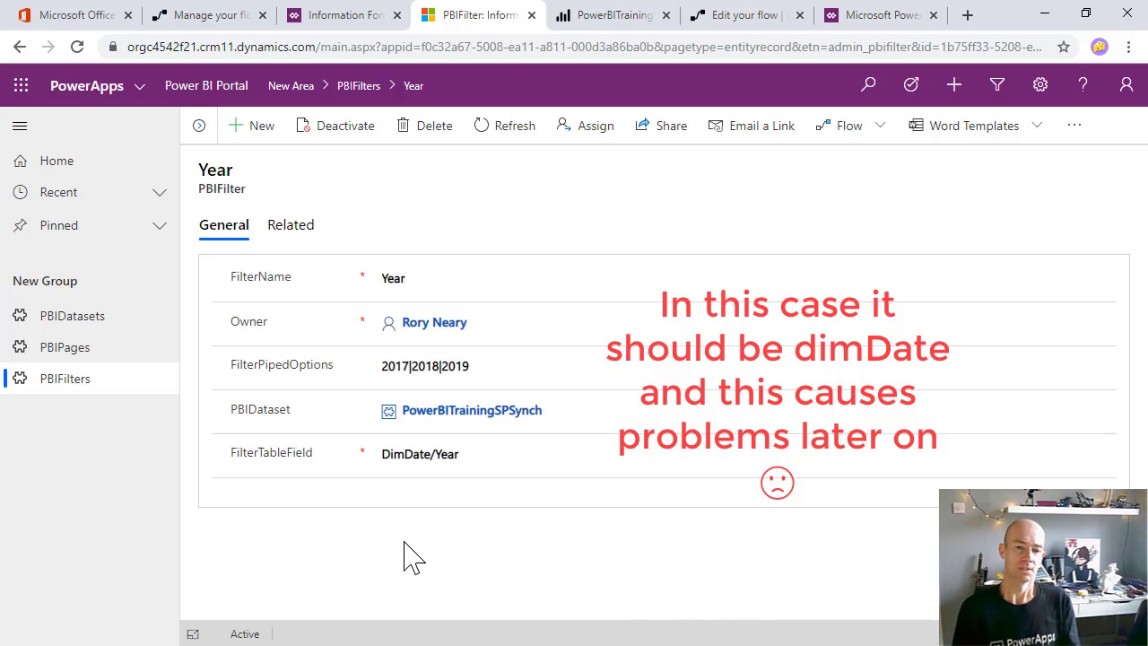
# Examine the PowerBITrainingSPSynch dataset's related PBIPages, the Stage 1 page record, and the Active PBIPages list
pyautogui.click(97, 314)
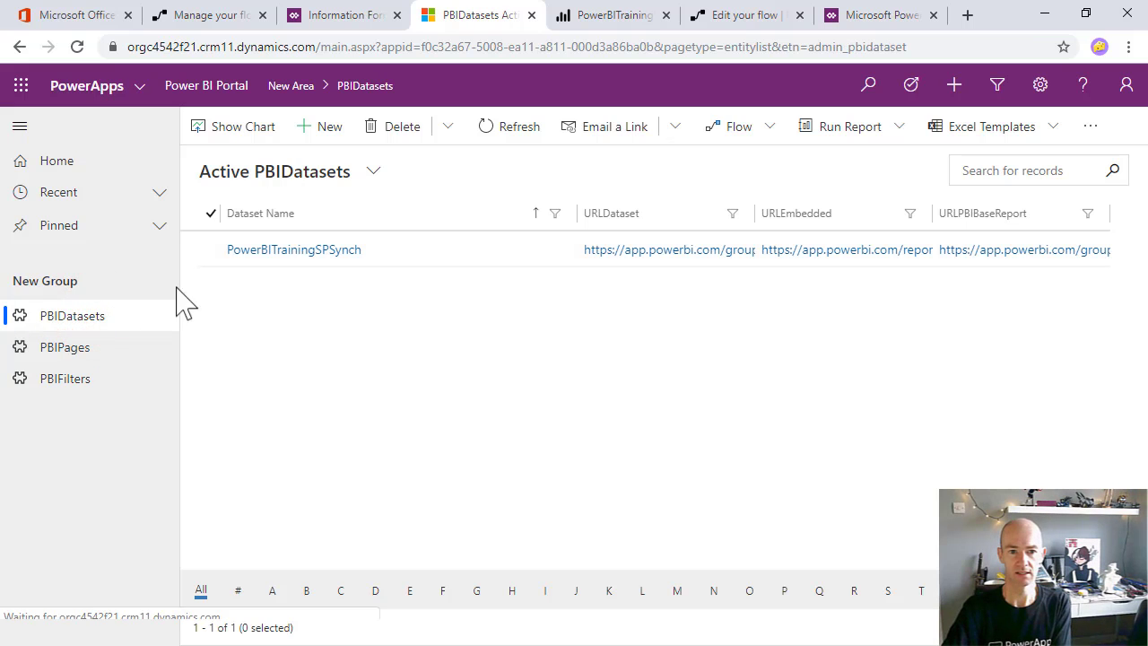
pyautogui.click(303, 250)
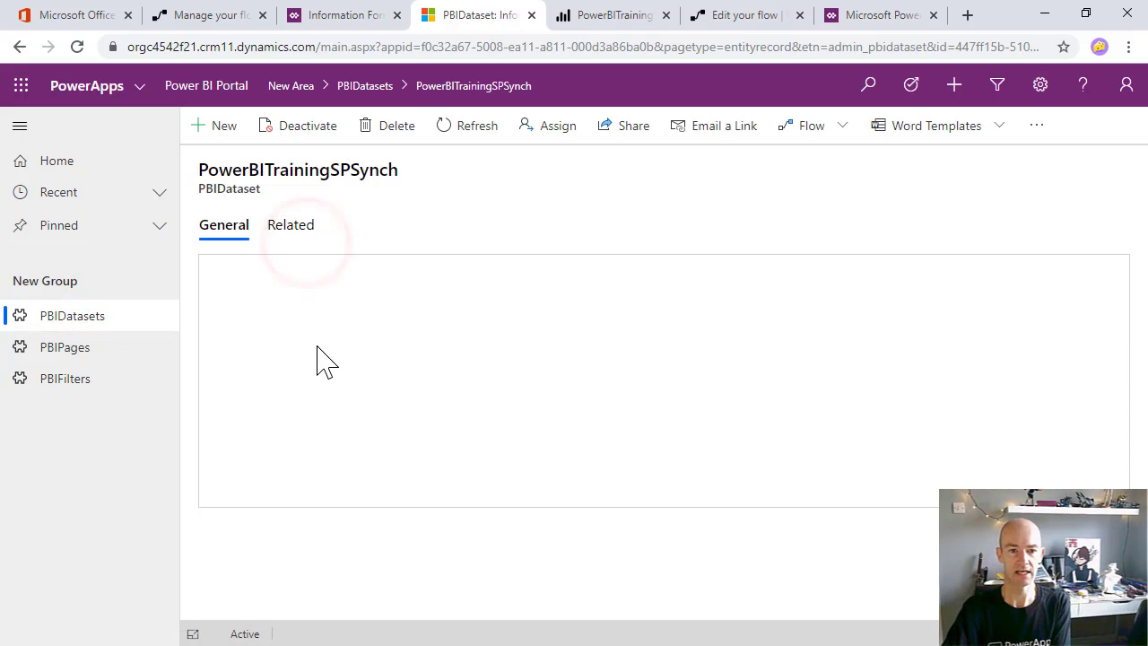
pyautogui.click(291, 226)
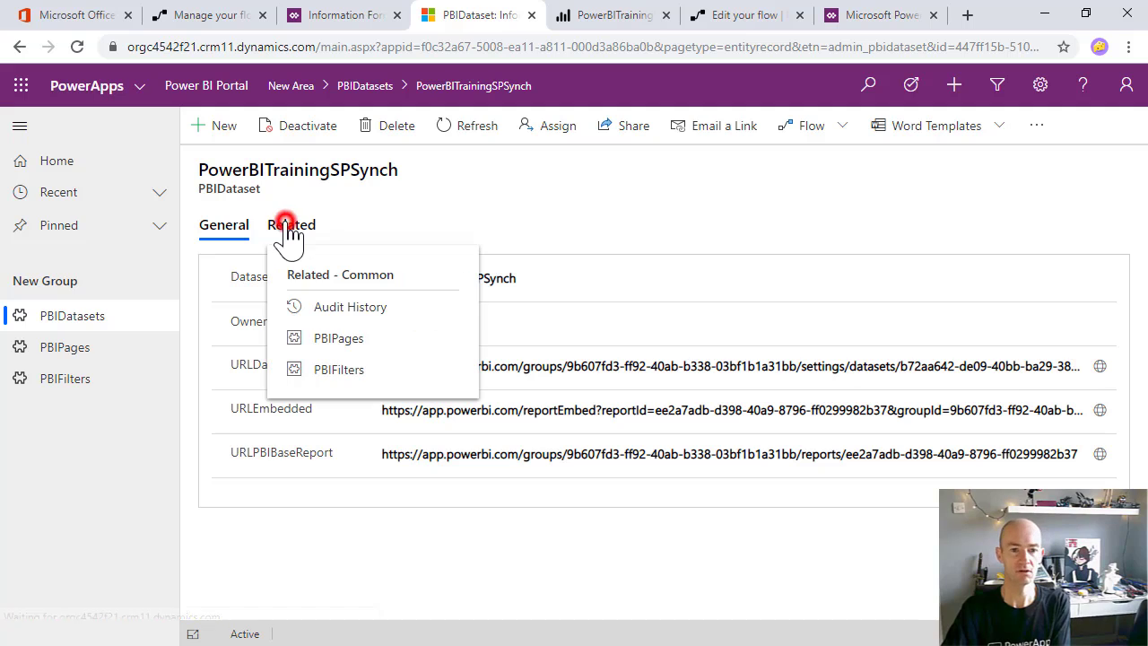
pyautogui.click(341, 339)
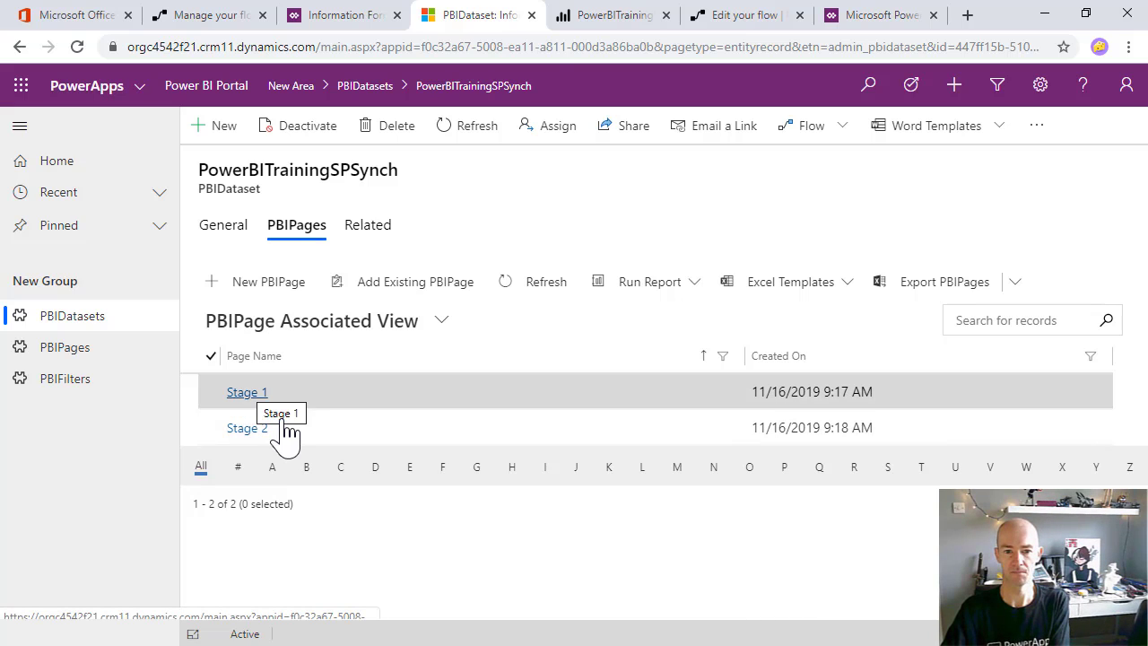
pyautogui.click(246, 392)
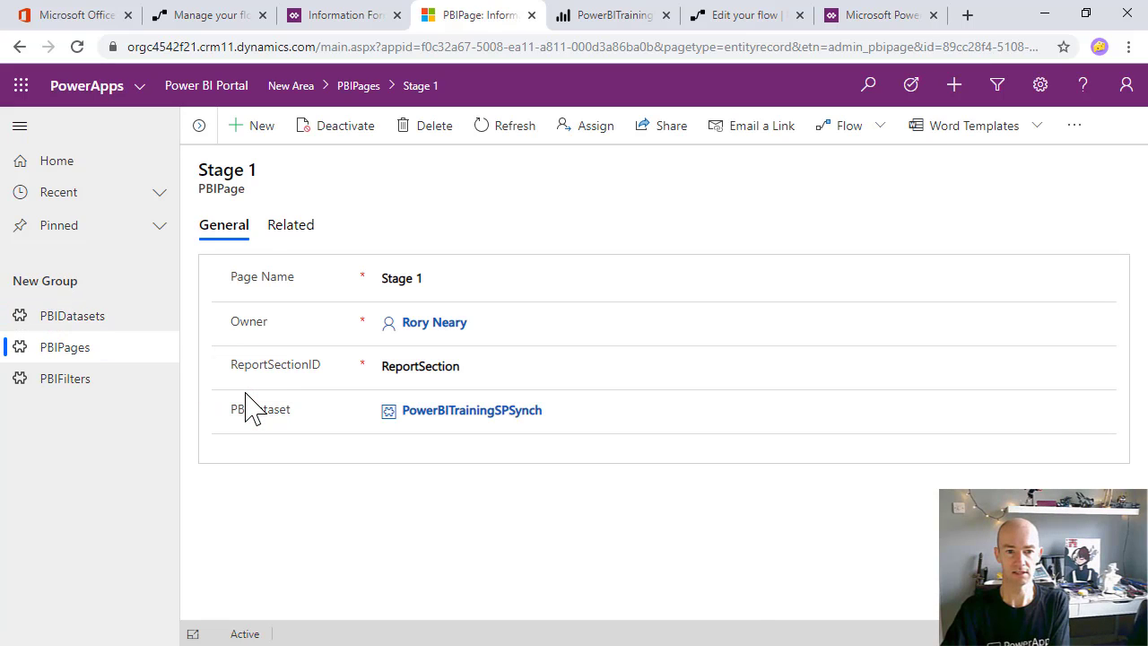
pyautogui.doubleClick(95, 350)
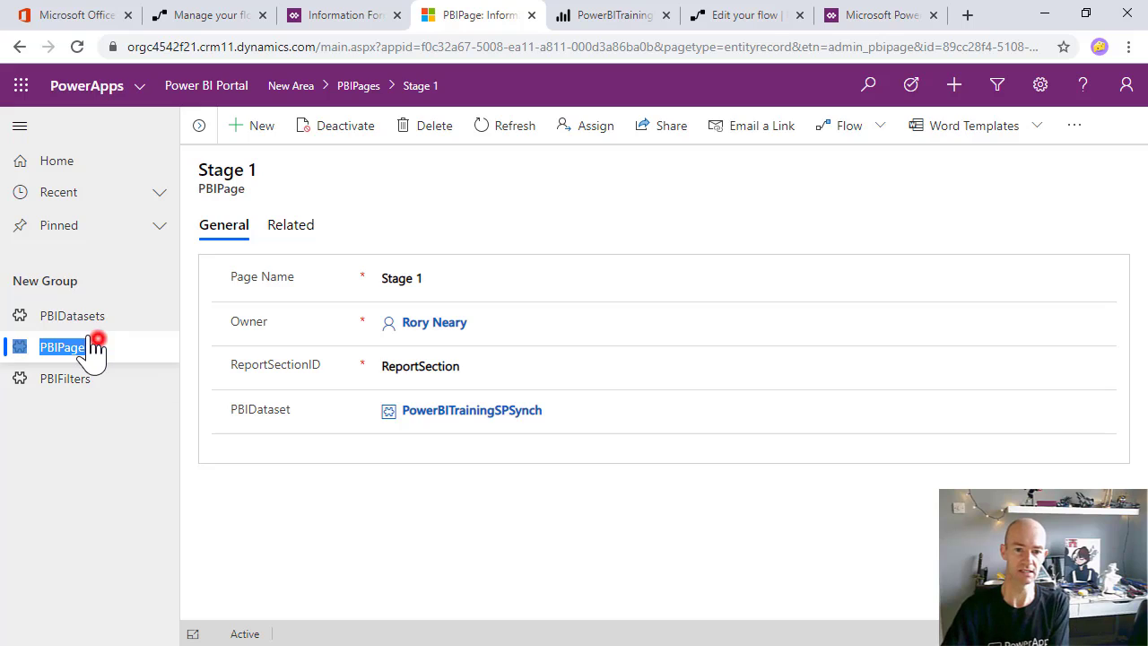
pyautogui.click(86, 321)
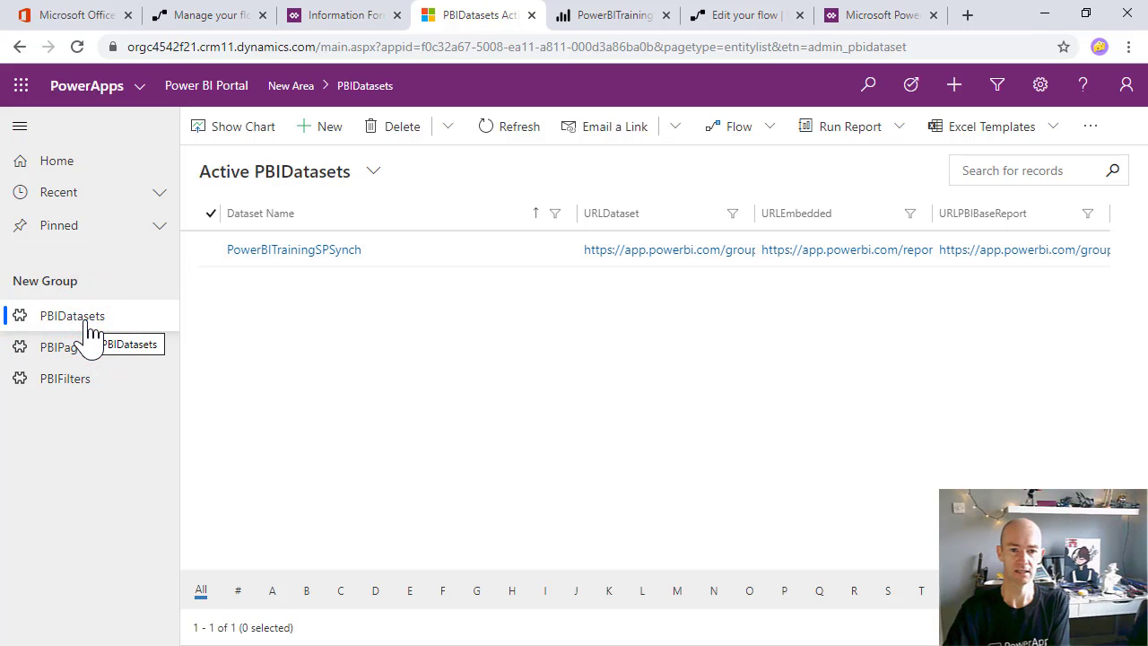
pyautogui.click(73, 353)
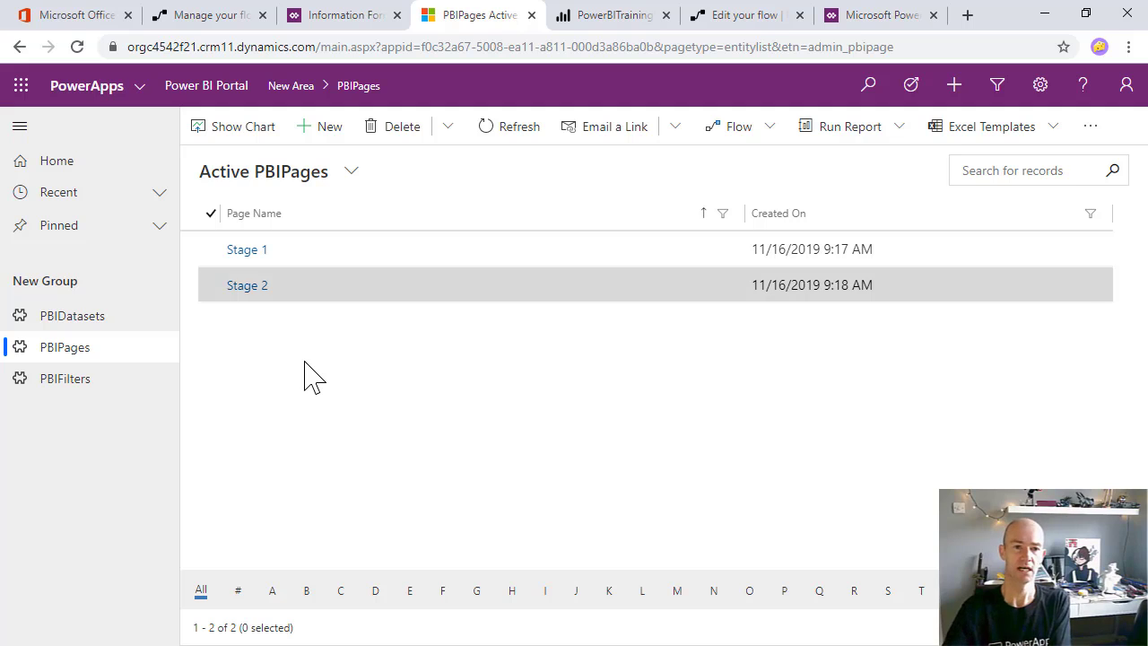
# Switch to the PowerApps maker portal, leave the PBIFilter form, and open the PBIPage entity's views in the PowerBI Portal solution
pyautogui.click(339, 16)
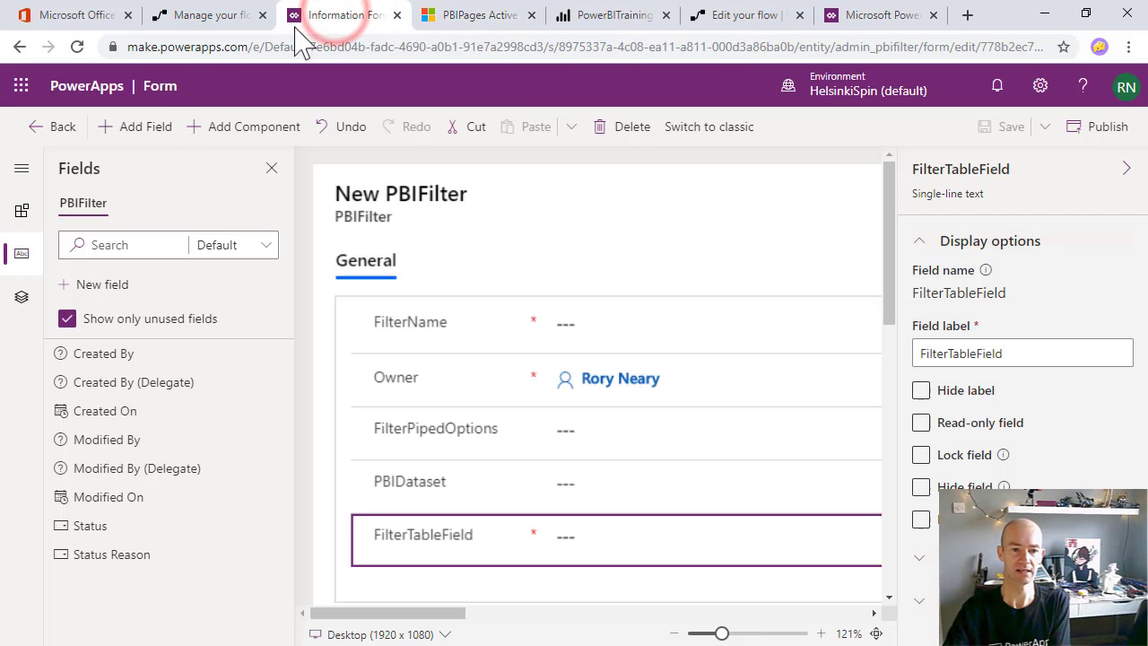
pyautogui.click(52, 128)
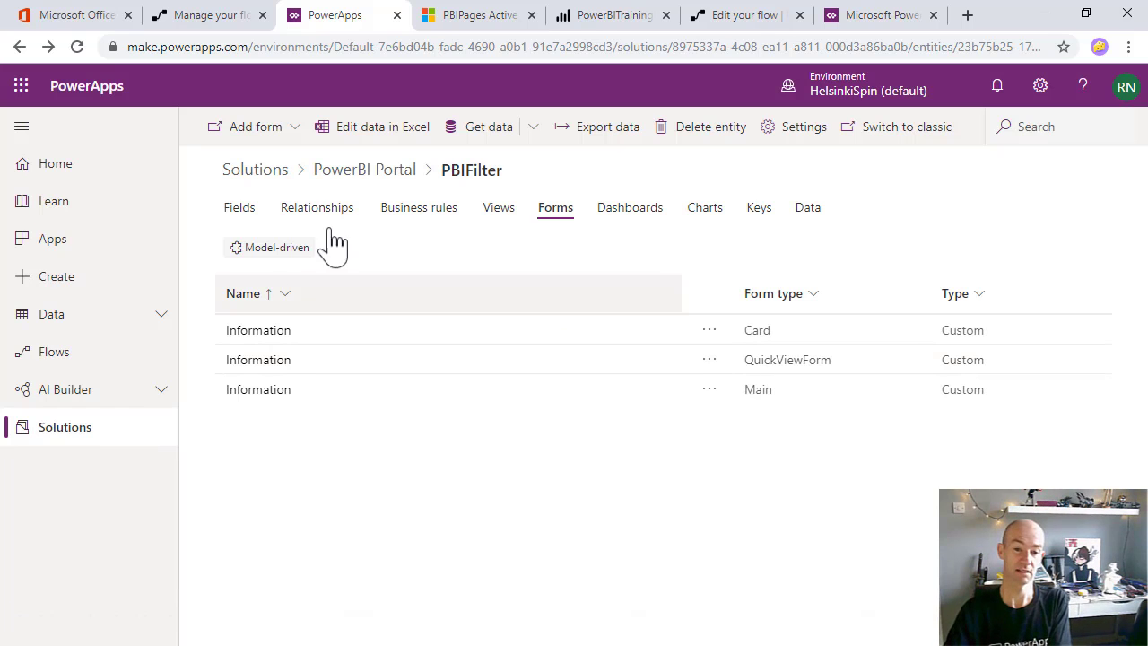
pyautogui.click(382, 171)
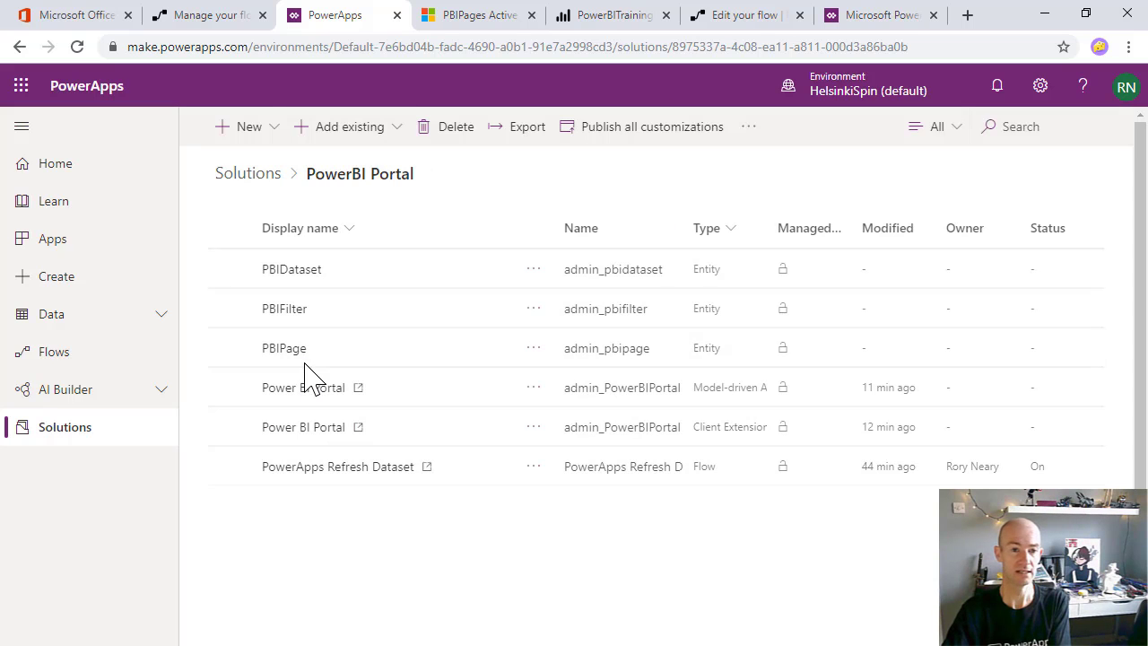
pyautogui.click(278, 349)
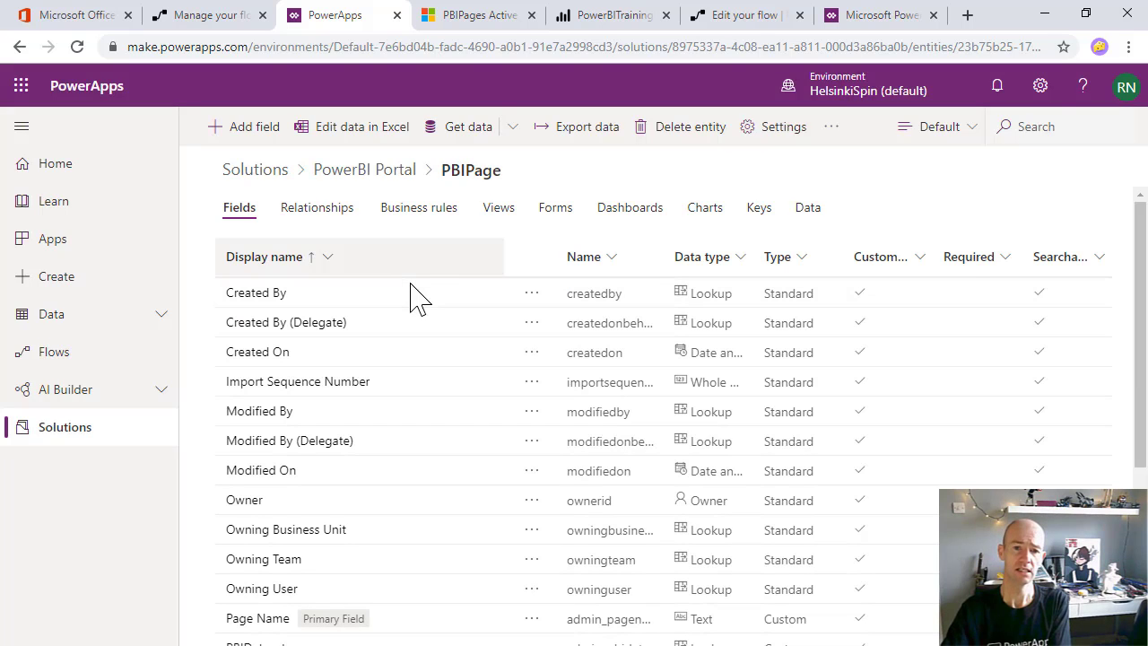
pyautogui.click(498, 212)
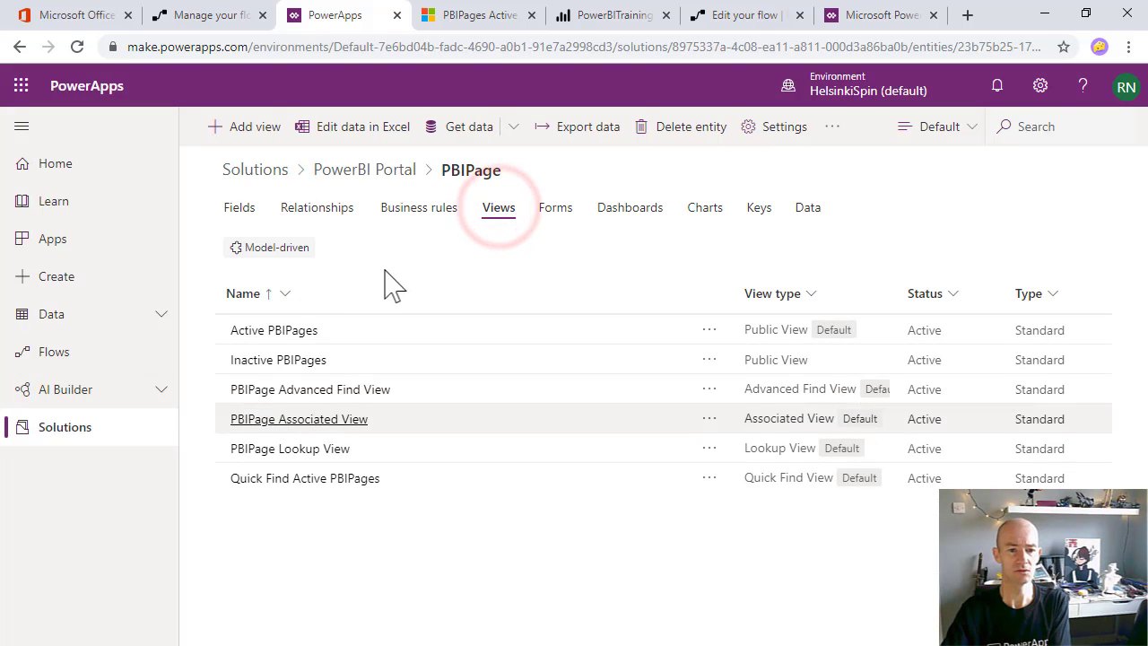
# Add the PBIDataset and ReportSectionID columns to the Active PBIPages view and remove the Created On column
pyautogui.click(271, 331)
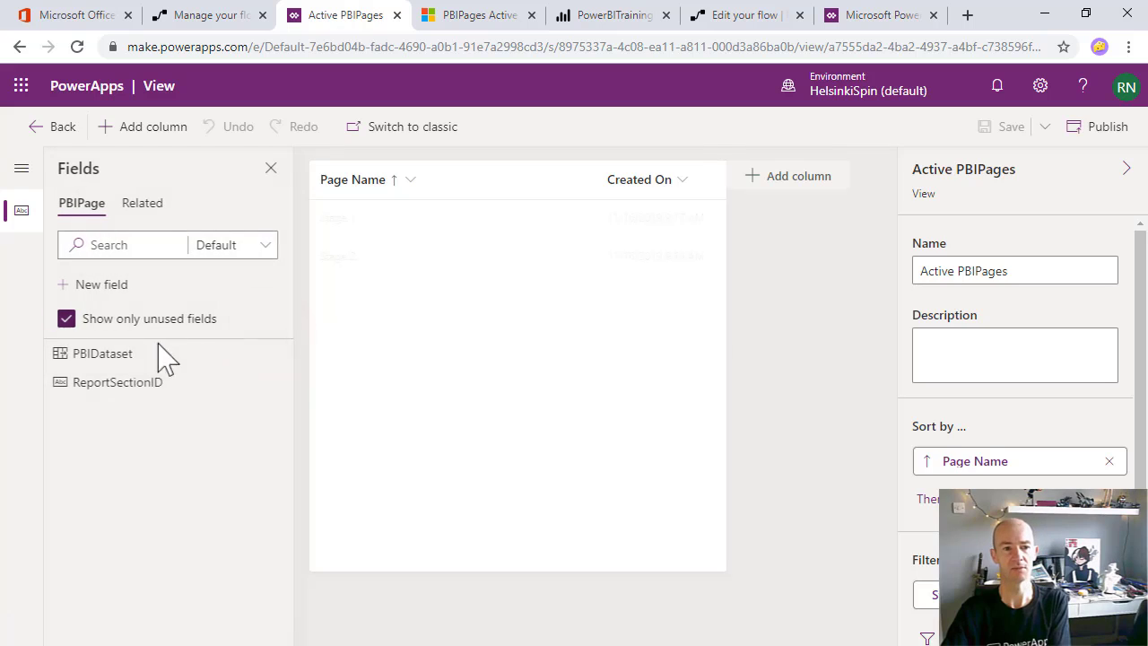
pyautogui.click(119, 355)
pyautogui.click(118, 356)
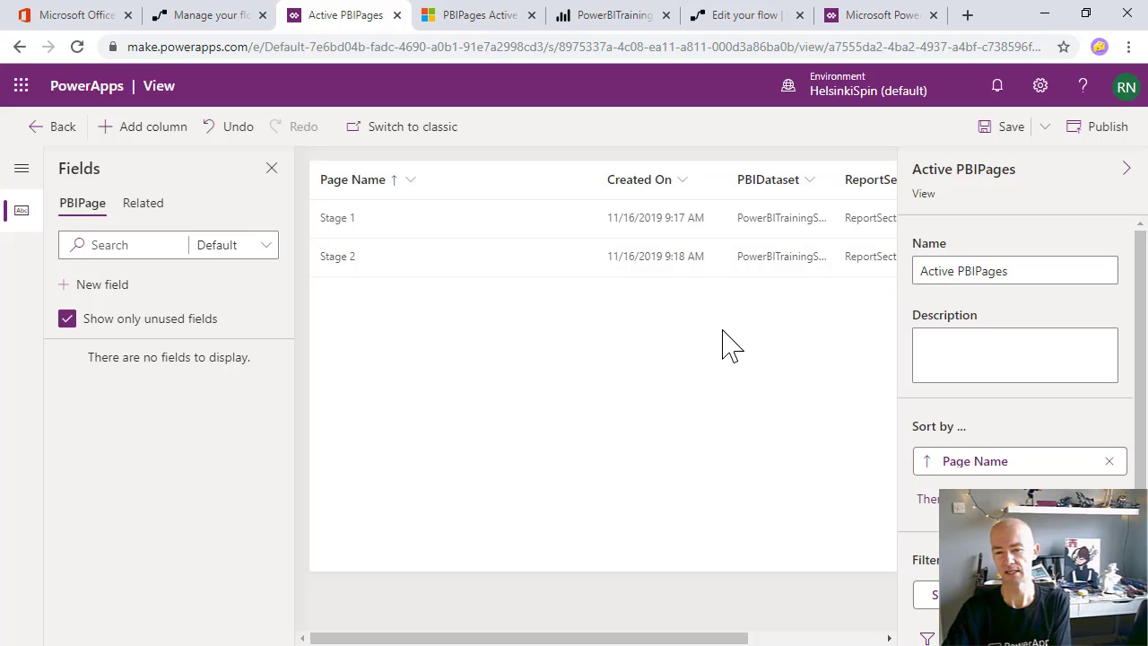
pyautogui.click(686, 181)
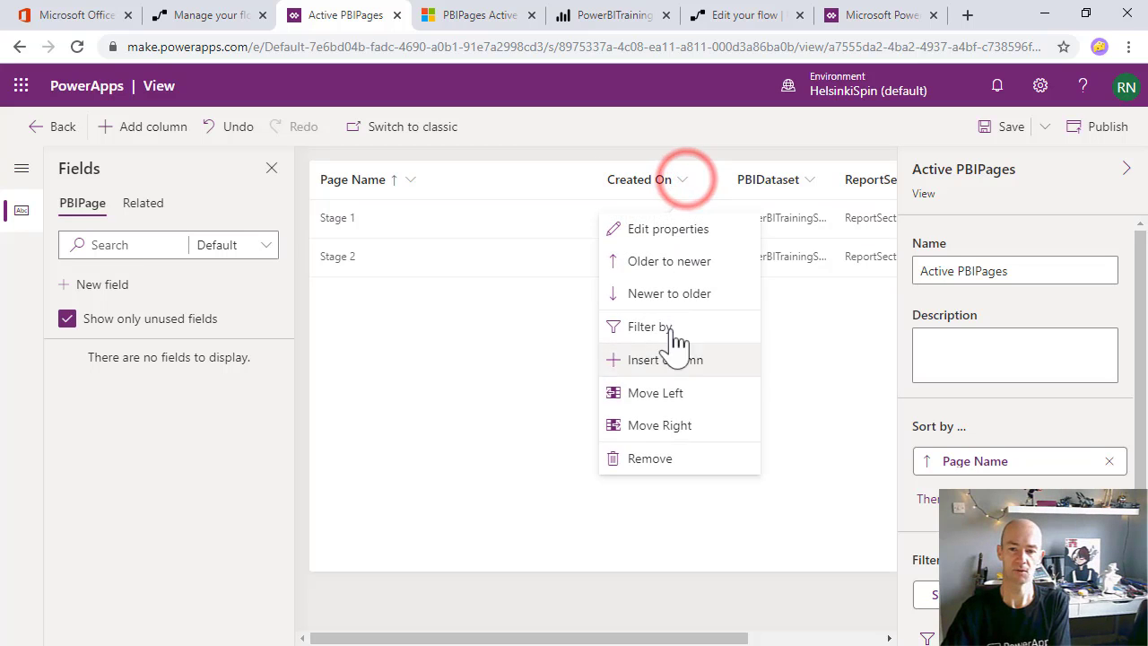
pyautogui.click(657, 459)
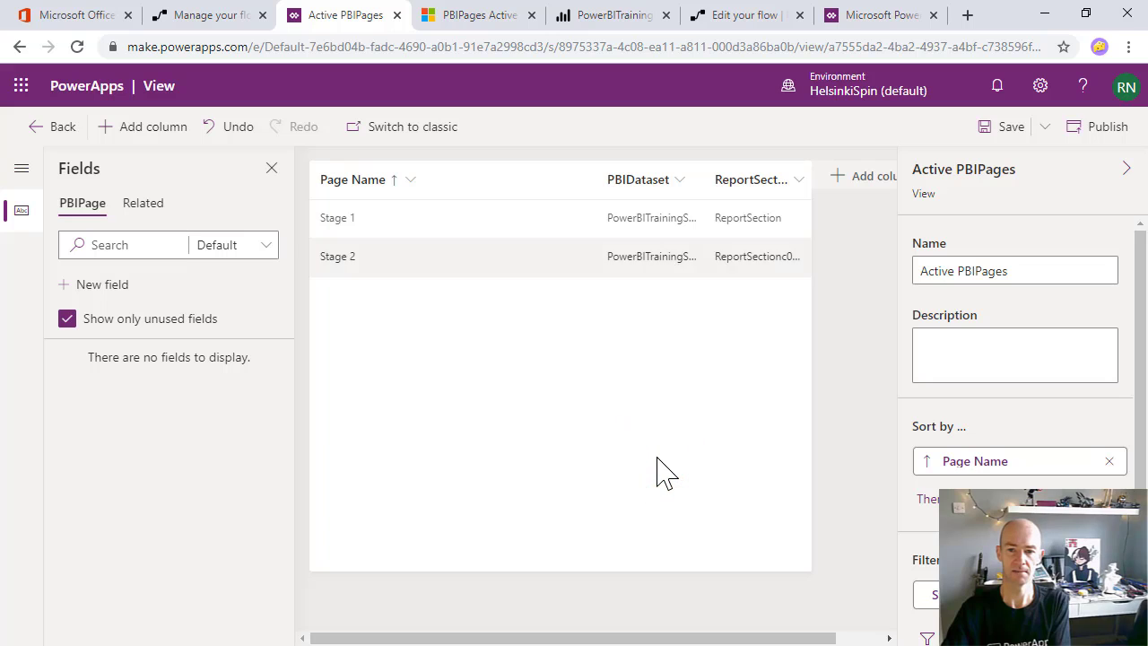
# Place ReportSectionID before PBIDataset, narrow Page Name, widen the other two columns, and go back to the PBIPage views without saving
pyautogui.moveTo(759, 184); pyautogui.dragTo(617, 203)
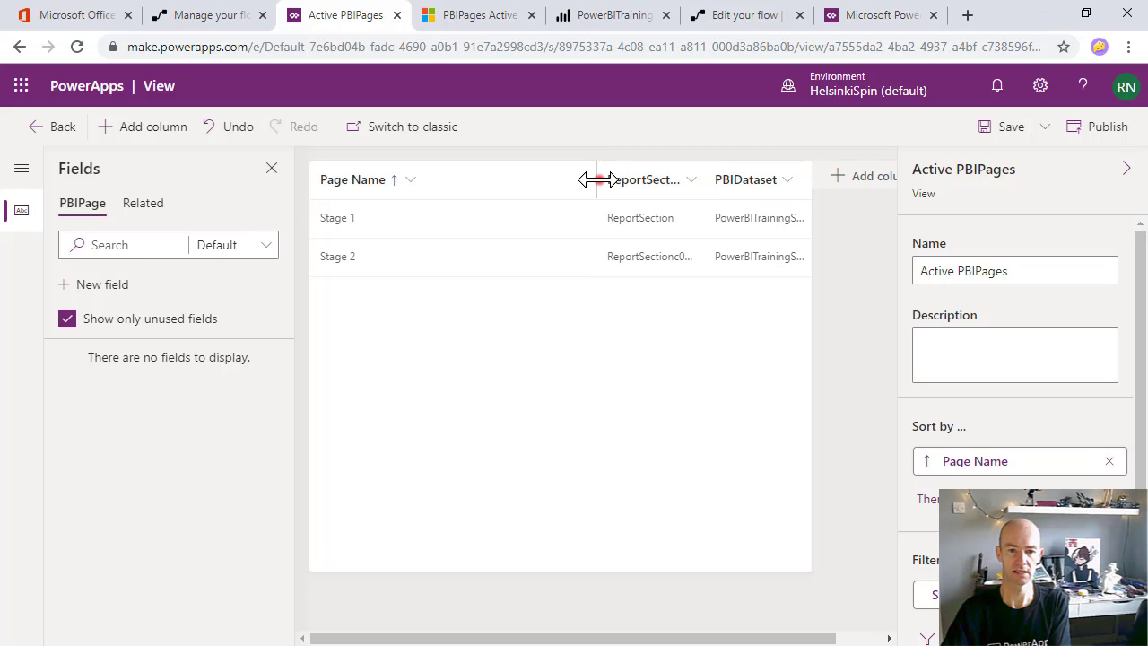
pyautogui.moveTo(596, 179); pyautogui.dragTo(502, 182)
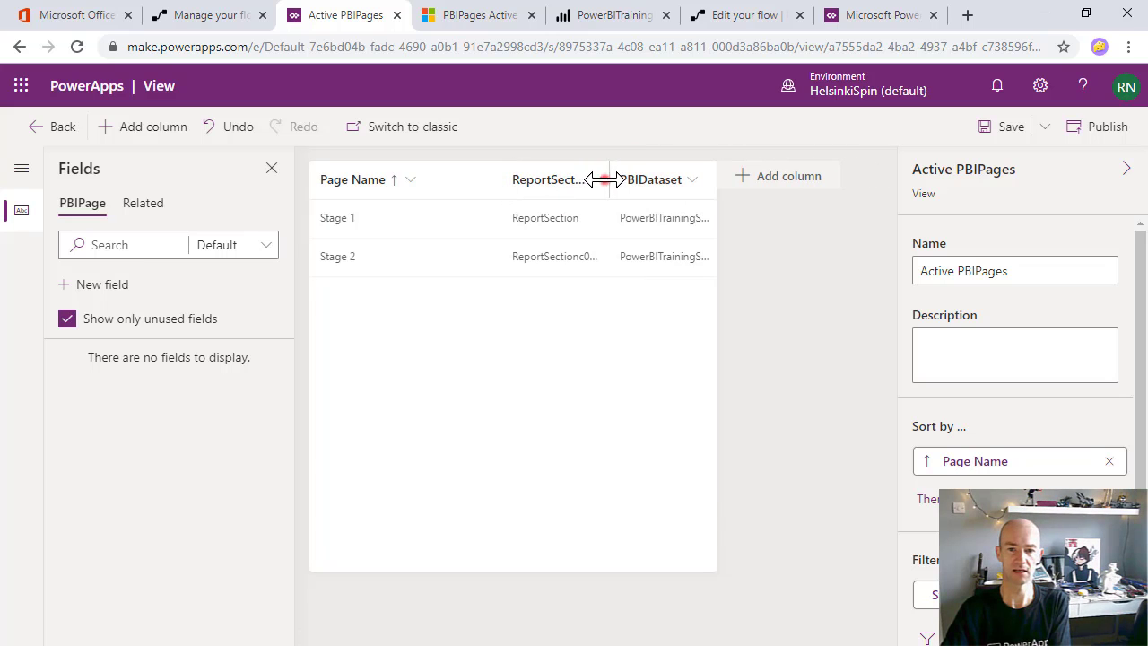
pyautogui.moveTo(603, 179); pyautogui.dragTo(758, 179)
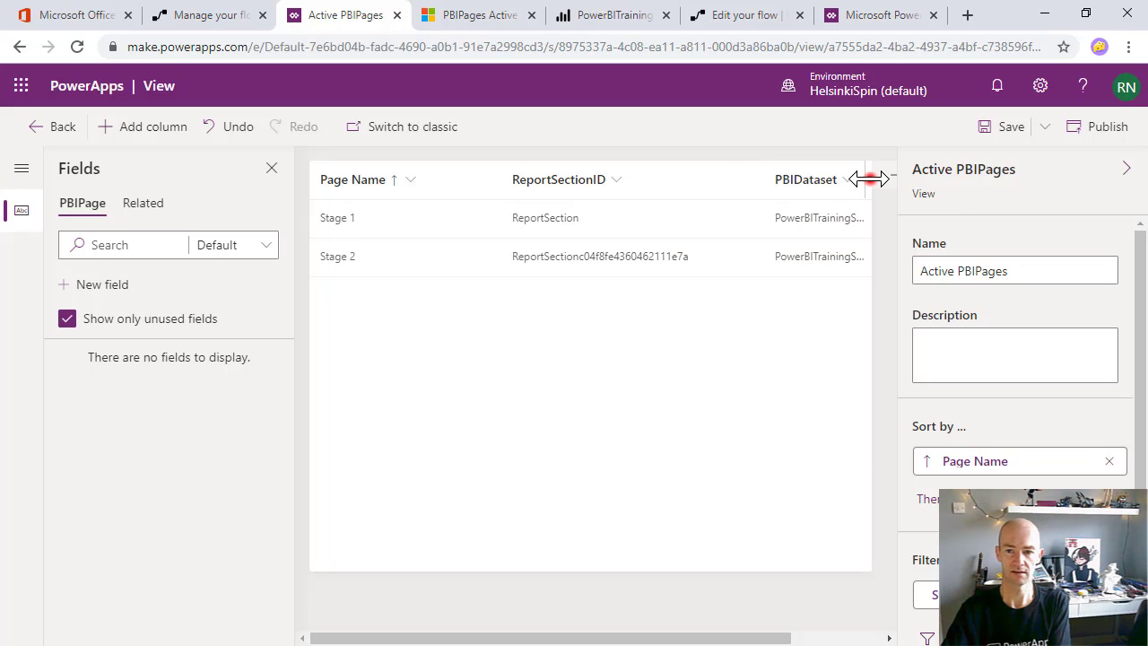
pyautogui.moveTo(868, 180); pyautogui.dragTo(883, 177)
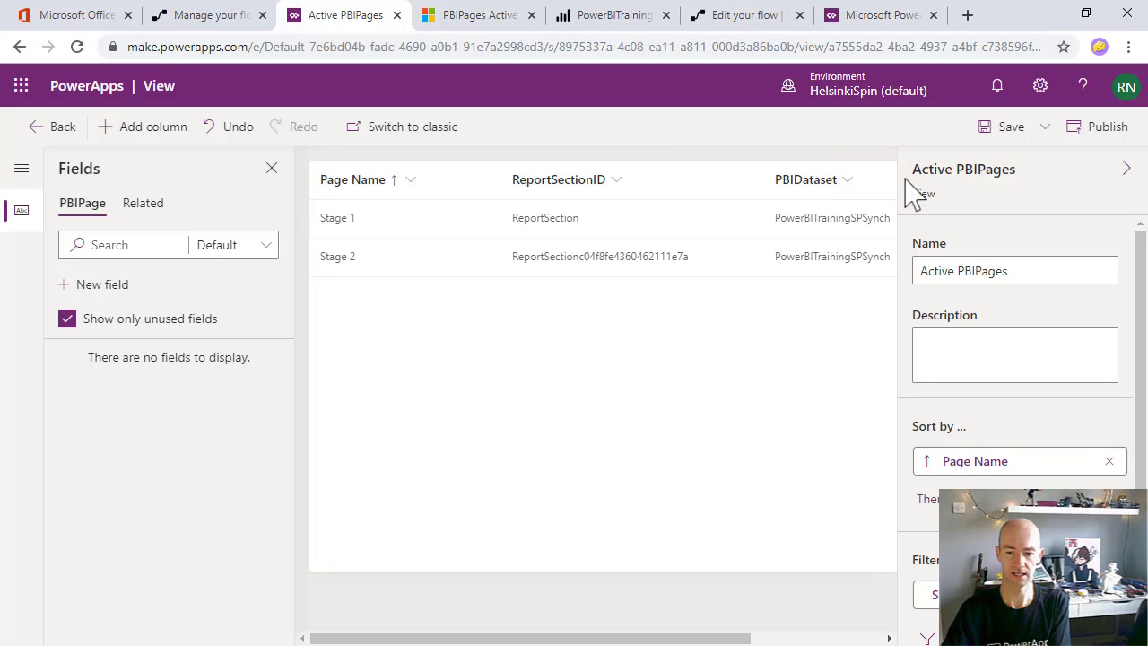
pyautogui.click(42, 130)
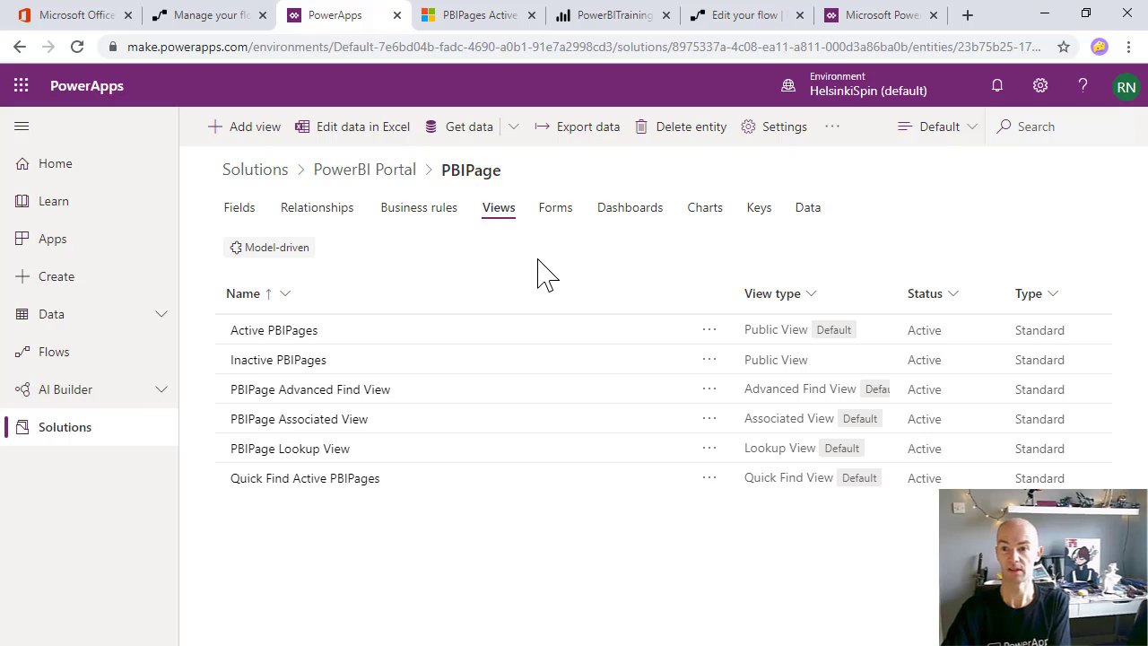
# Reopen the Active PBIPages view, add the PBIDataset and ReportSectionID columns, and remove the Created On column
pyautogui.click(832, 126)
pyautogui.click(832, 126)
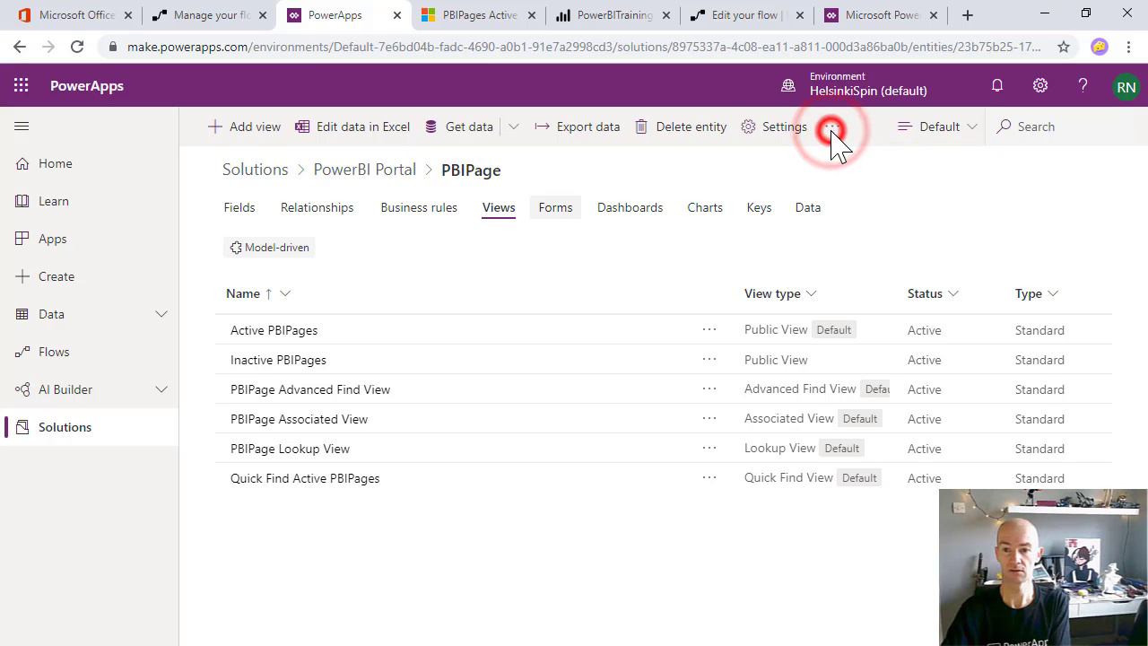
pyautogui.click(274, 330)
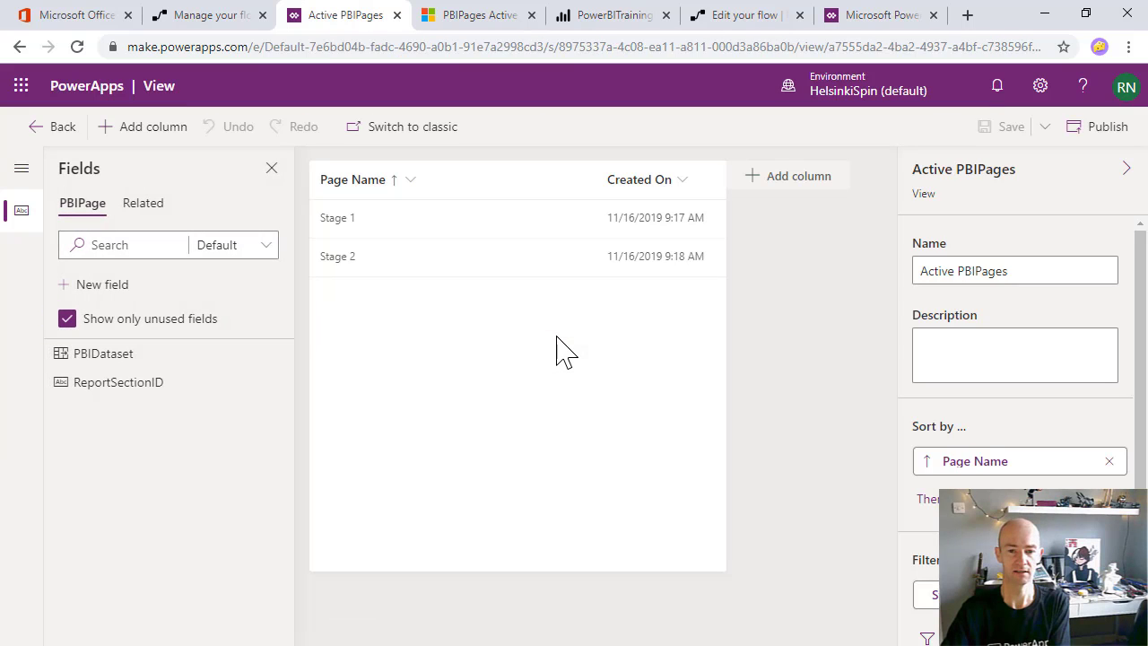
pyautogui.click(117, 355)
pyautogui.click(120, 355)
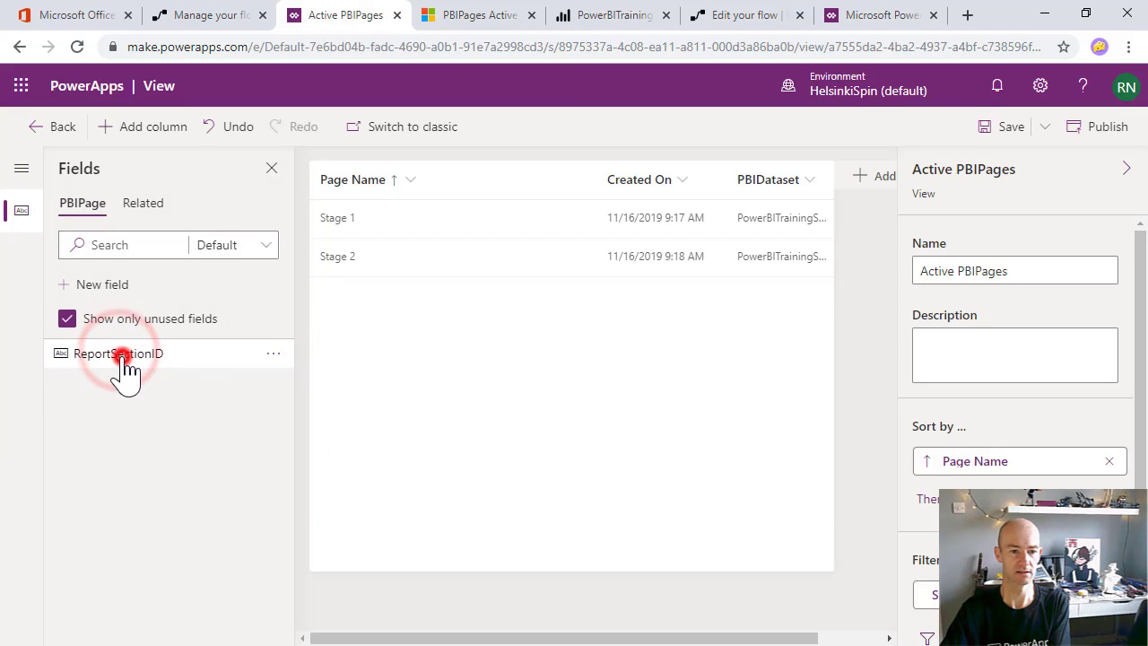
pyautogui.click(1022, 135)
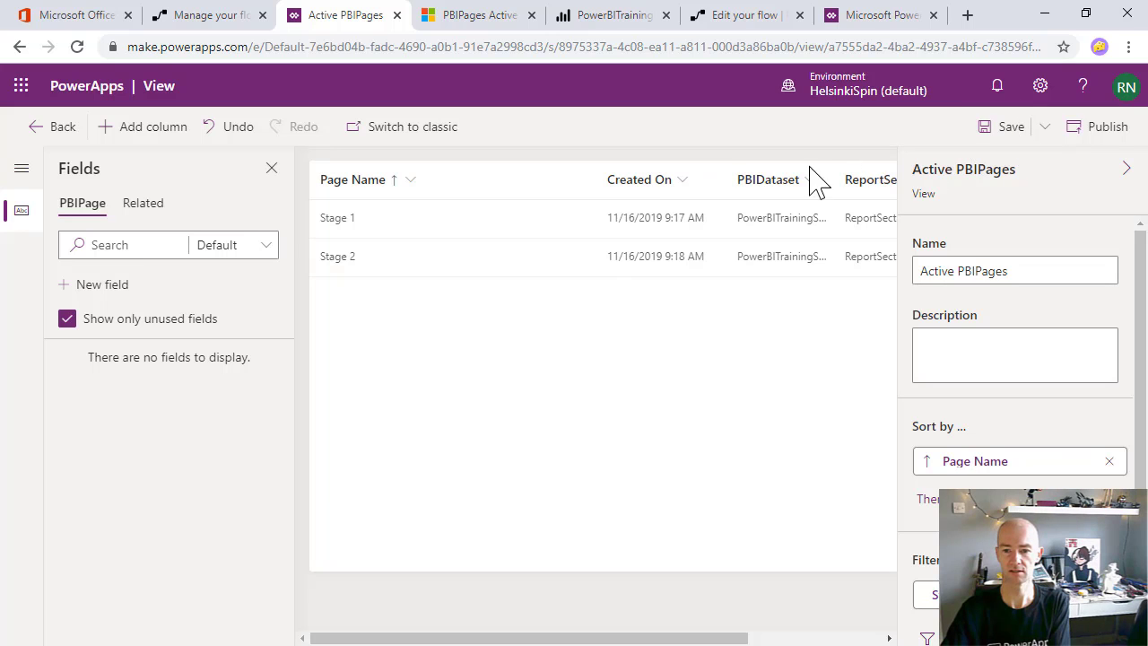
pyautogui.click(707, 184)
pyautogui.click(674, 461)
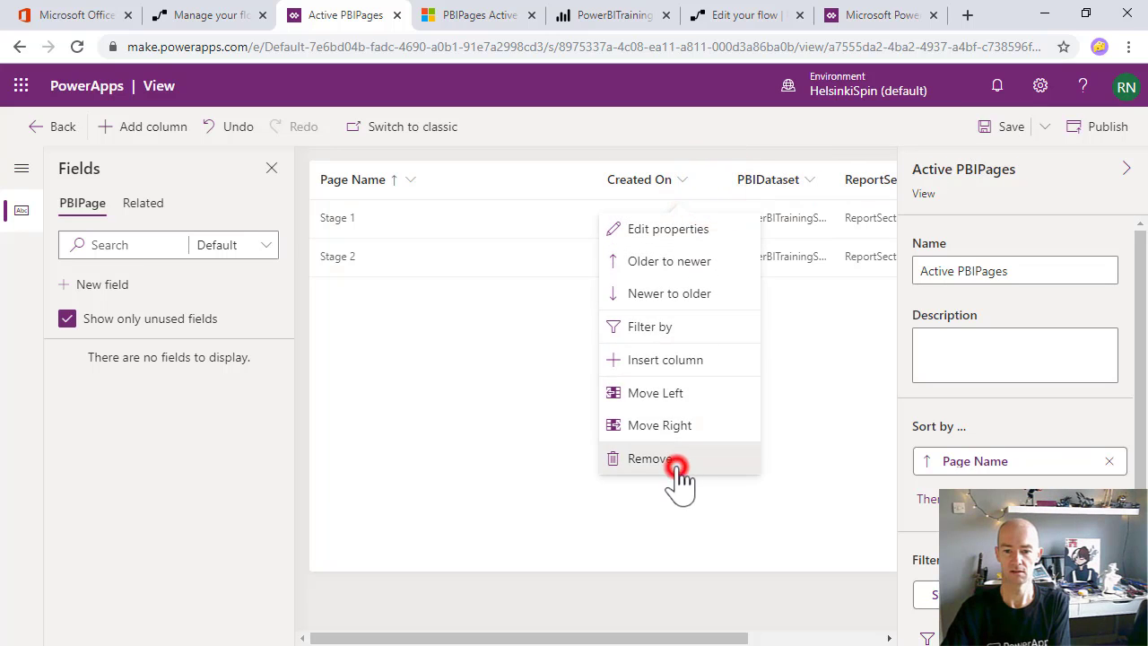
# Widen the ReportSectionID column to fit its full values, and save and publish the Active PBIPages view
pyautogui.moveTo(806, 178); pyautogui.dragTo(921, 175)
pyautogui.click(1005, 131)
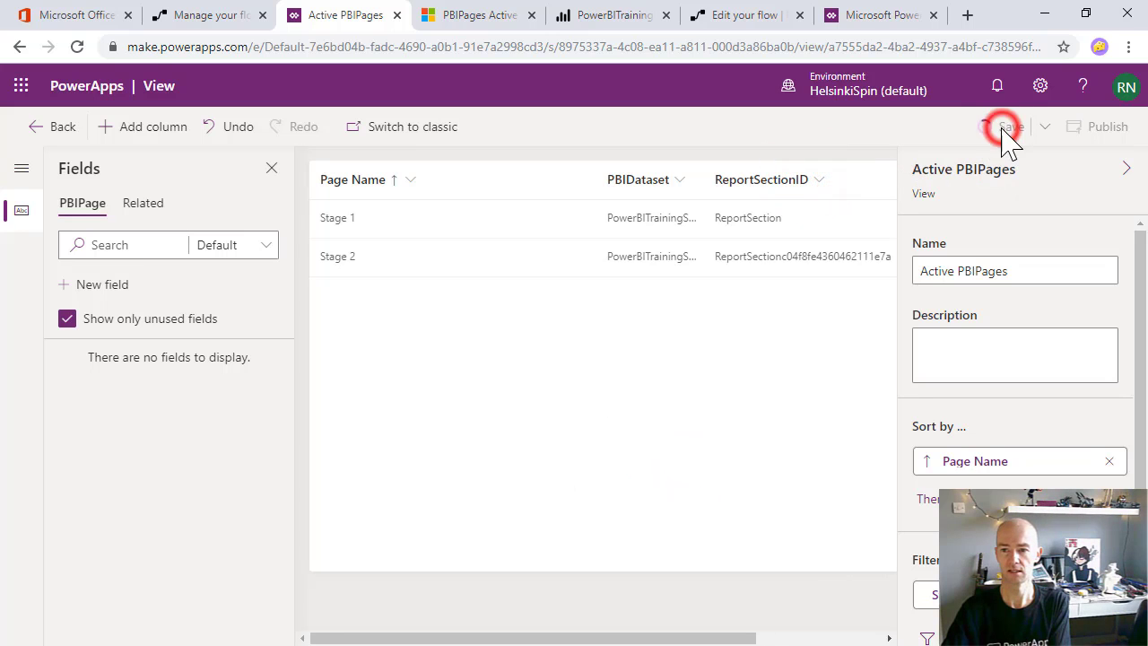
pyautogui.click(1110, 127)
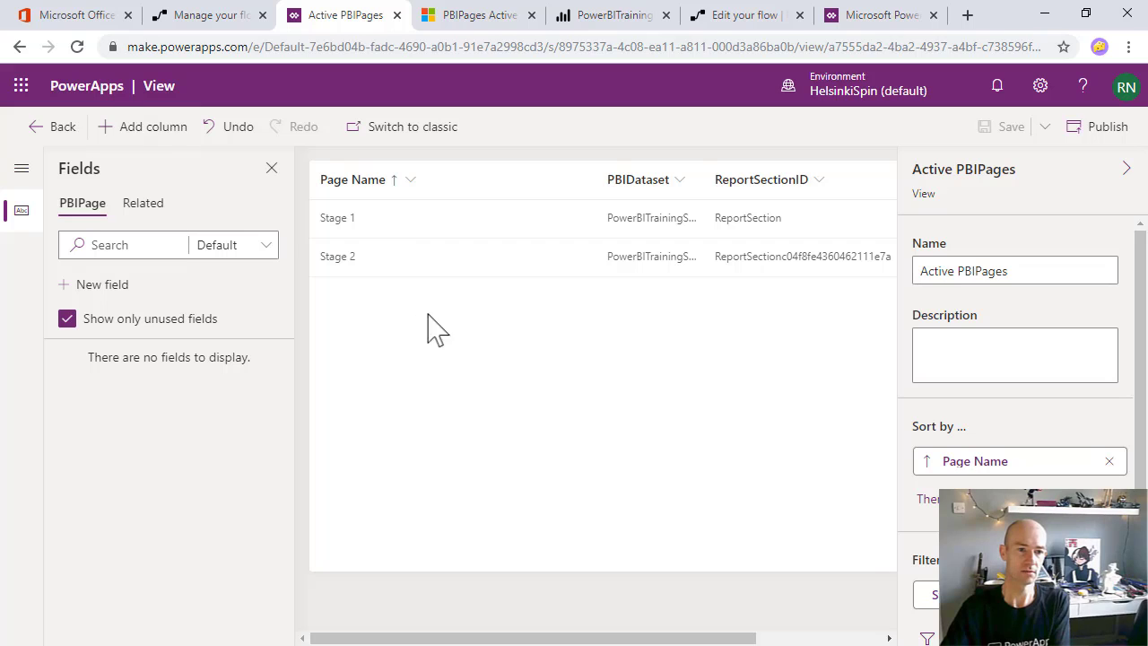
# Publish the Active PBIPages view and reload the PBIPages list in the Power BI Portal app
pyautogui.click(1095, 126)
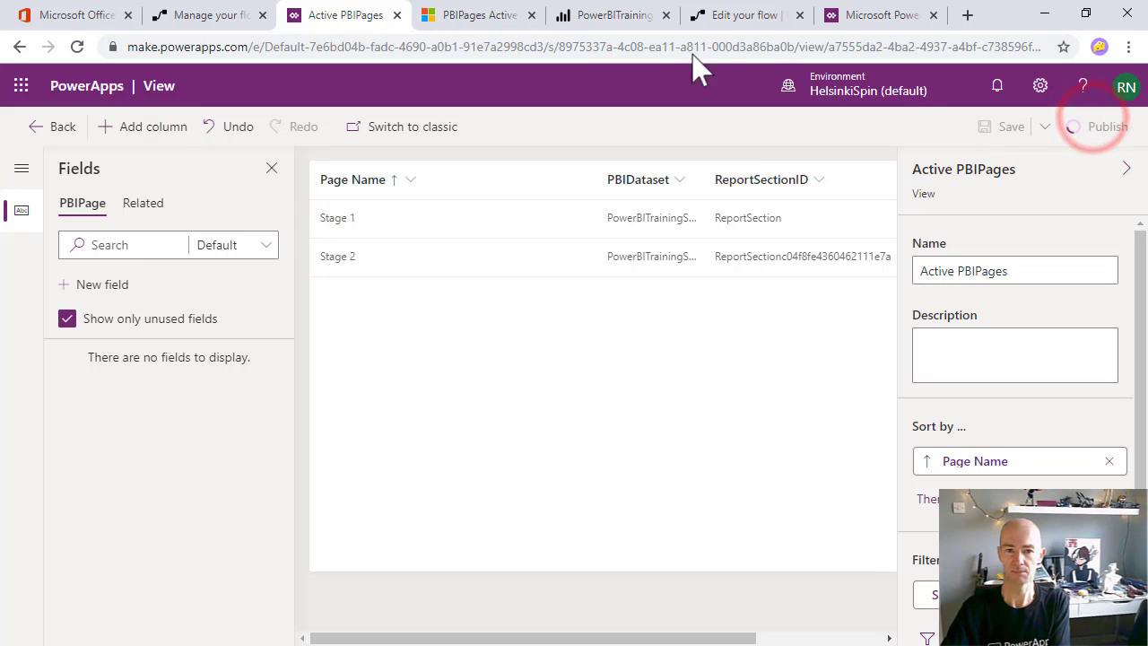
pyautogui.click(456, 21)
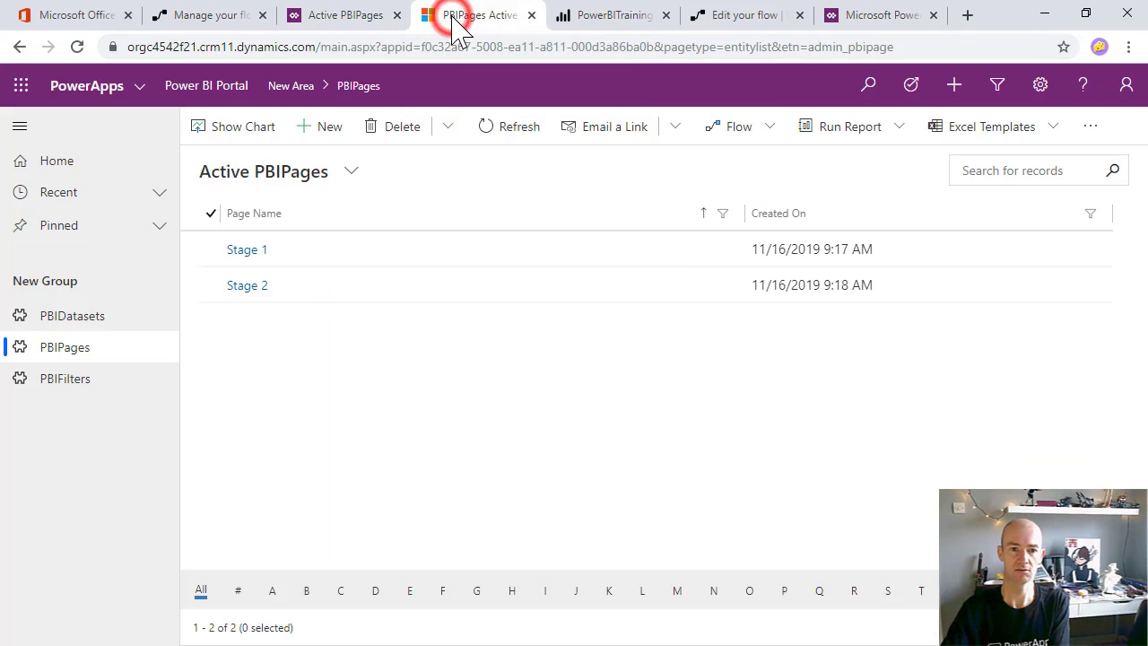
pyautogui.click(77, 47)
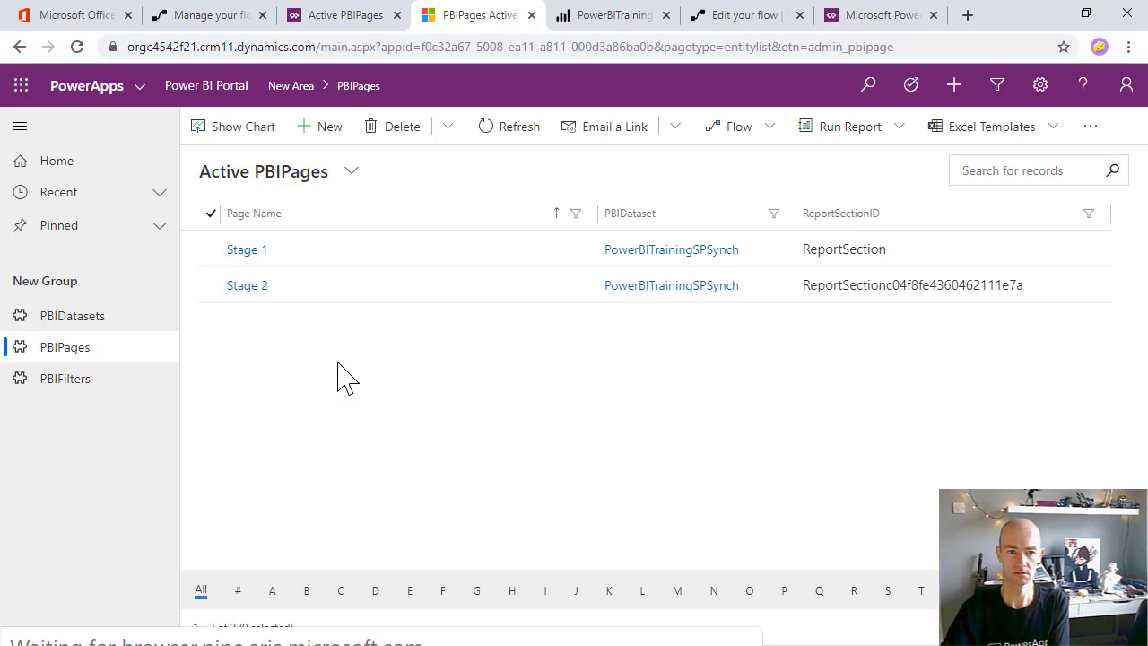
# Show the PBIDatasets list, switch to Power BI and open the PowerPlatformAdminDashboard report from the recent content
pyautogui.click(85, 318)
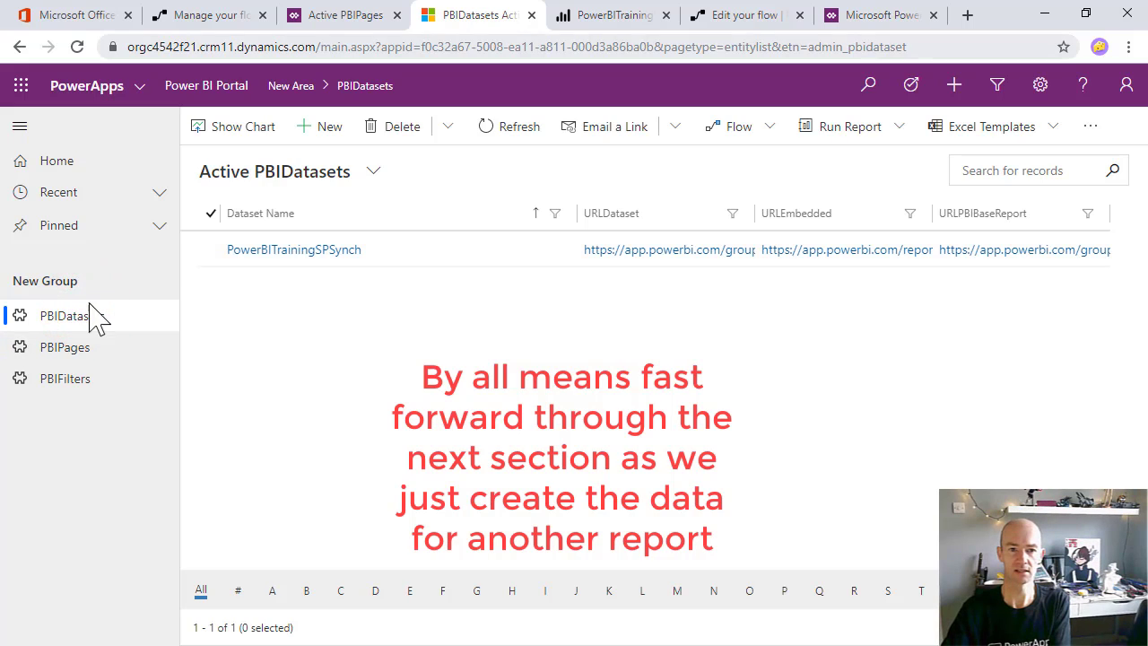
pyautogui.click(596, 17)
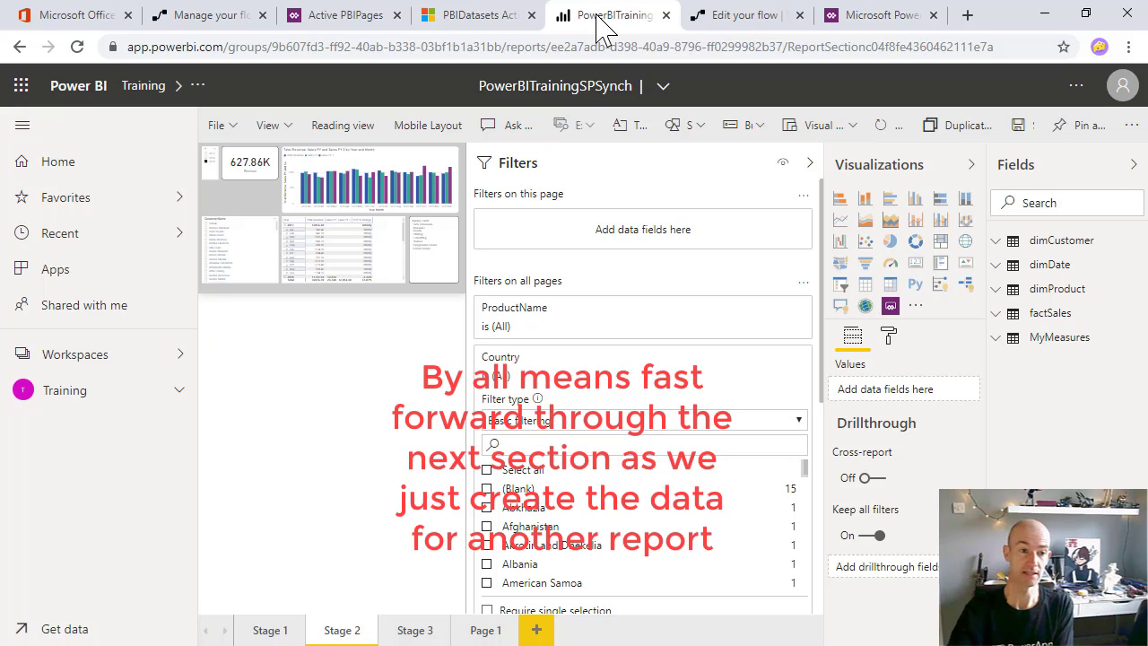
pyautogui.click(96, 197)
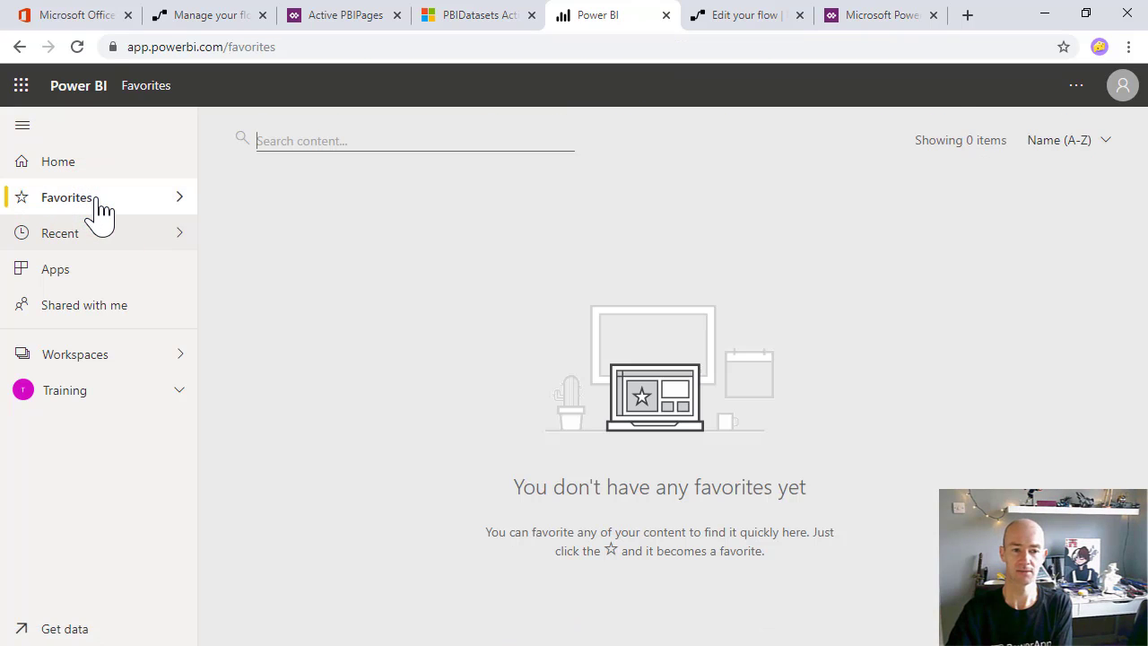
pyautogui.click(146, 236)
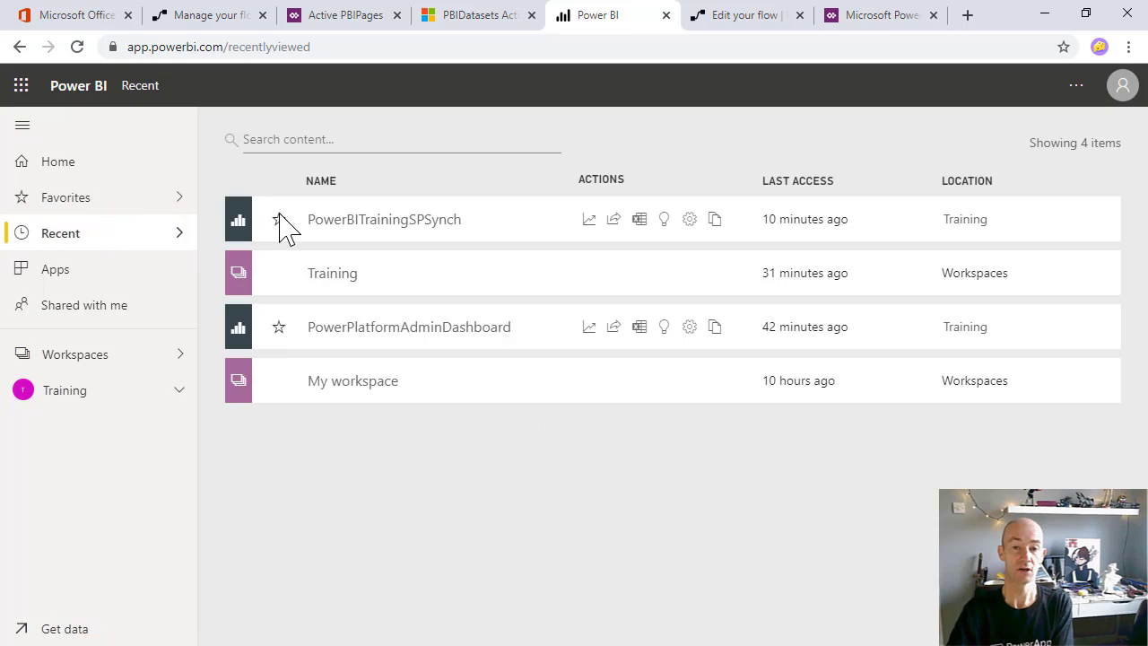
pyautogui.click(410, 334)
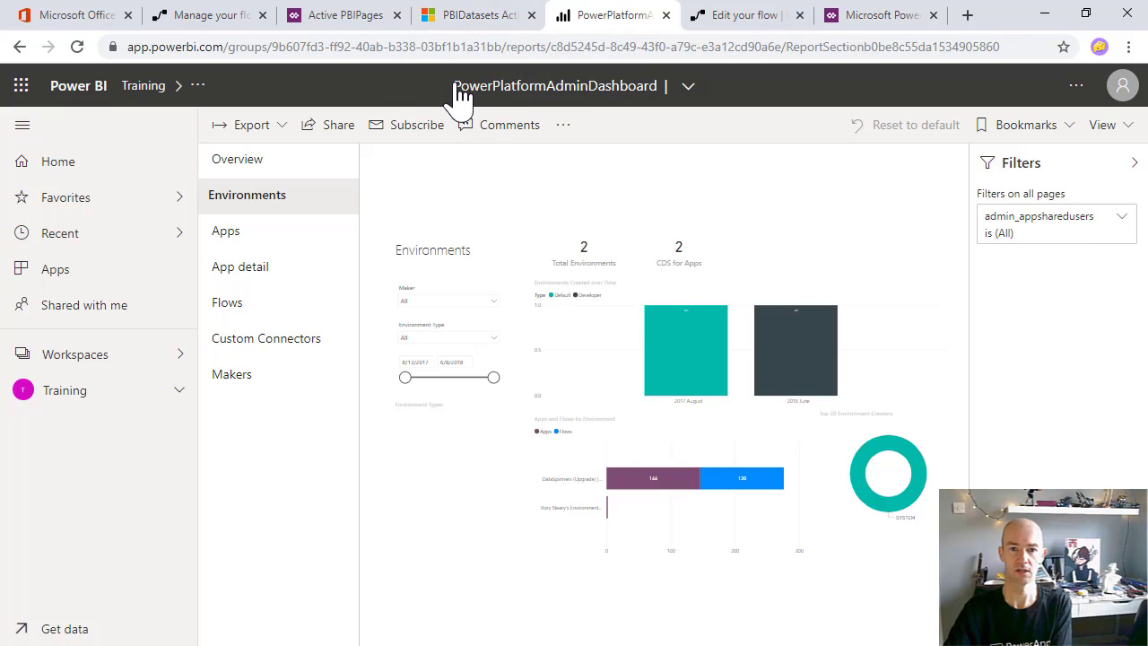
# Copy the report name from its related content and enter PowerPlatformAdminDashboard as the Dataset Name of a new PBIDataset record
pyautogui.click(560, 126)
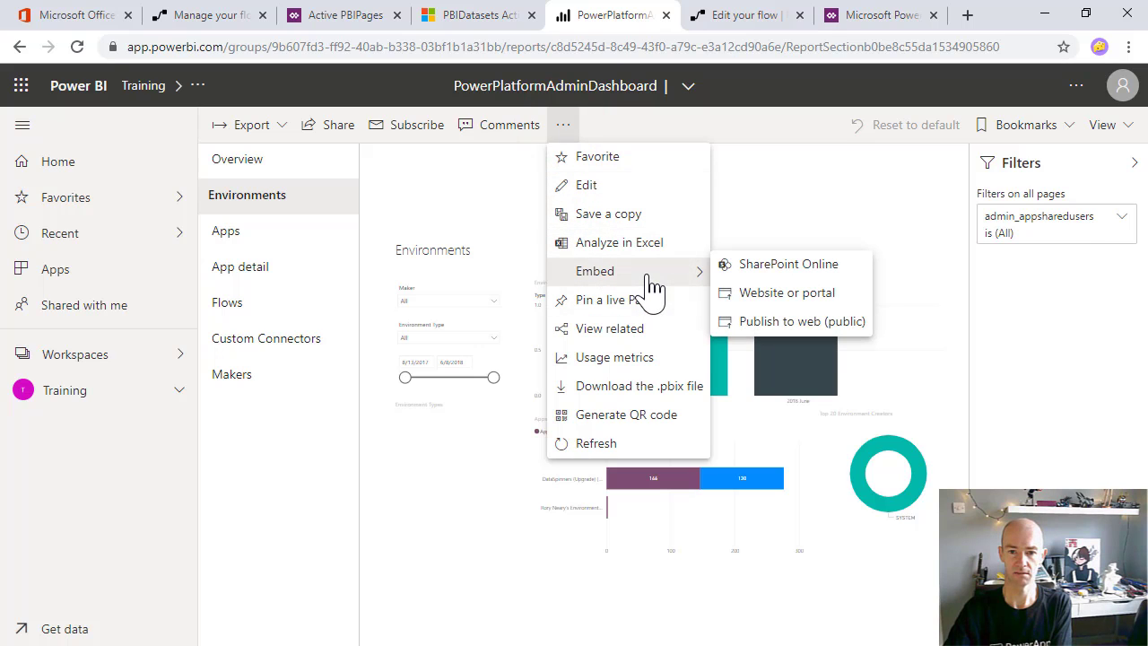
pyautogui.click(651, 334)
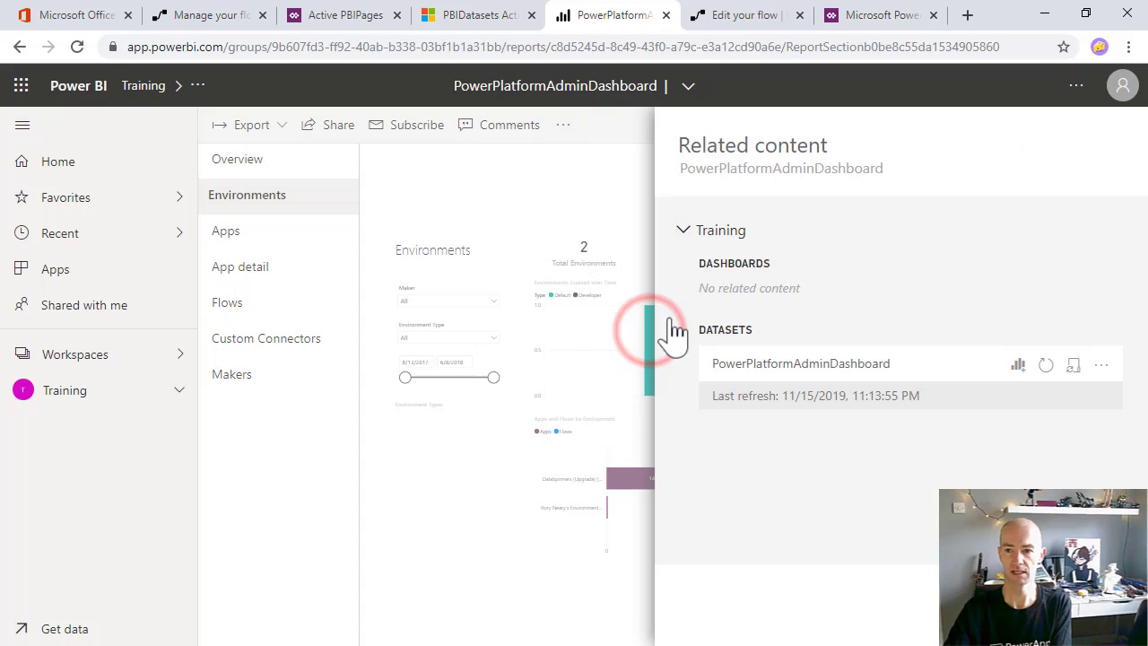
pyautogui.moveTo(895, 167); pyautogui.dragTo(688, 175)
pyautogui.hotkey('ctrl', 'c')
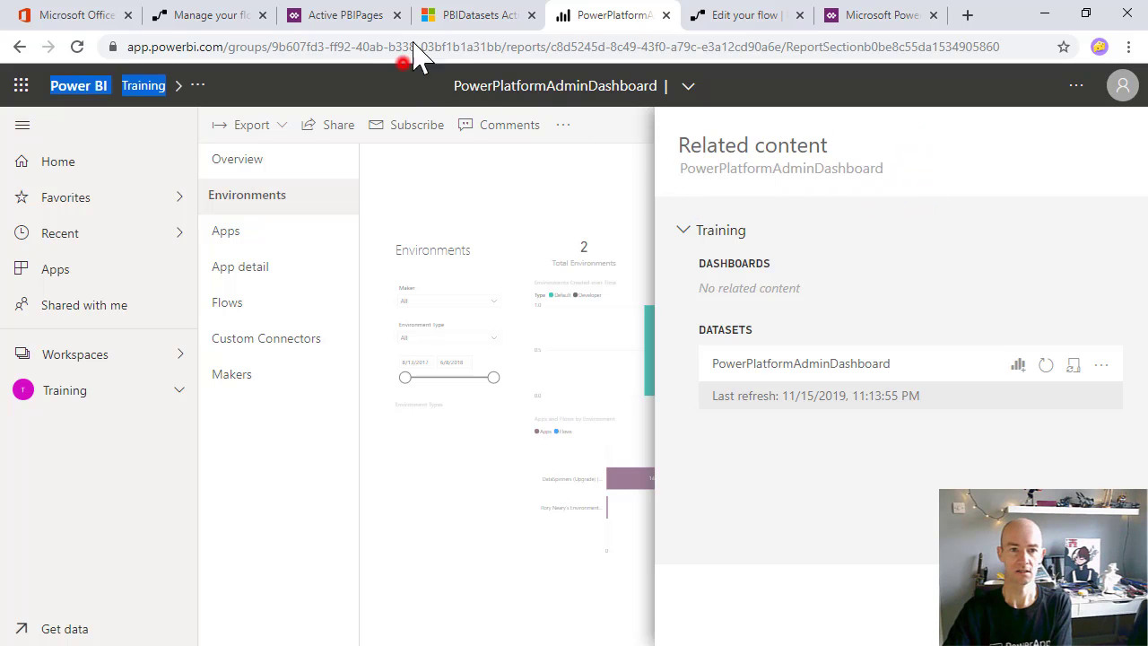
pyautogui.click(448, 18)
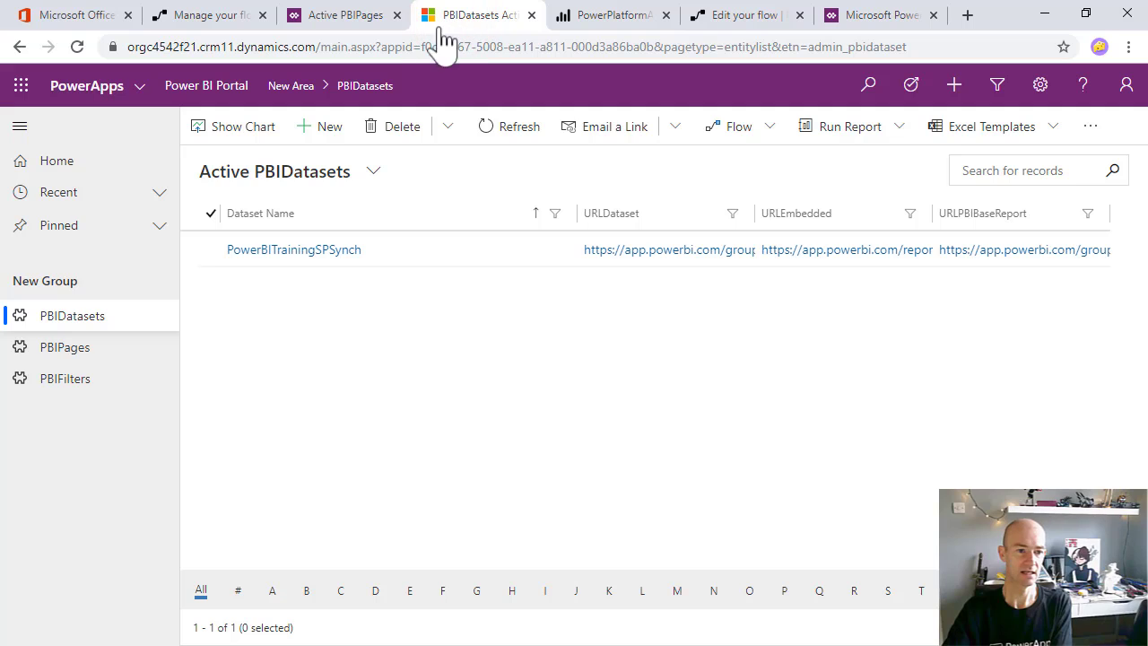
pyautogui.click(323, 121)
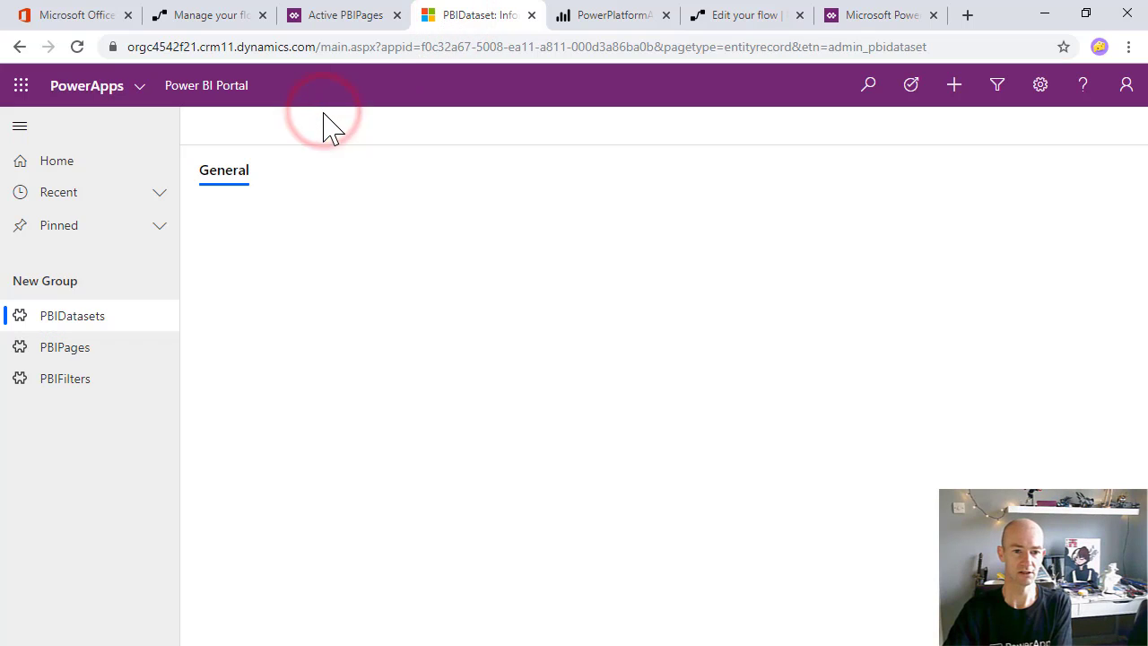
pyautogui.click(404, 265)
pyautogui.hotkey('ctrl', 'v')
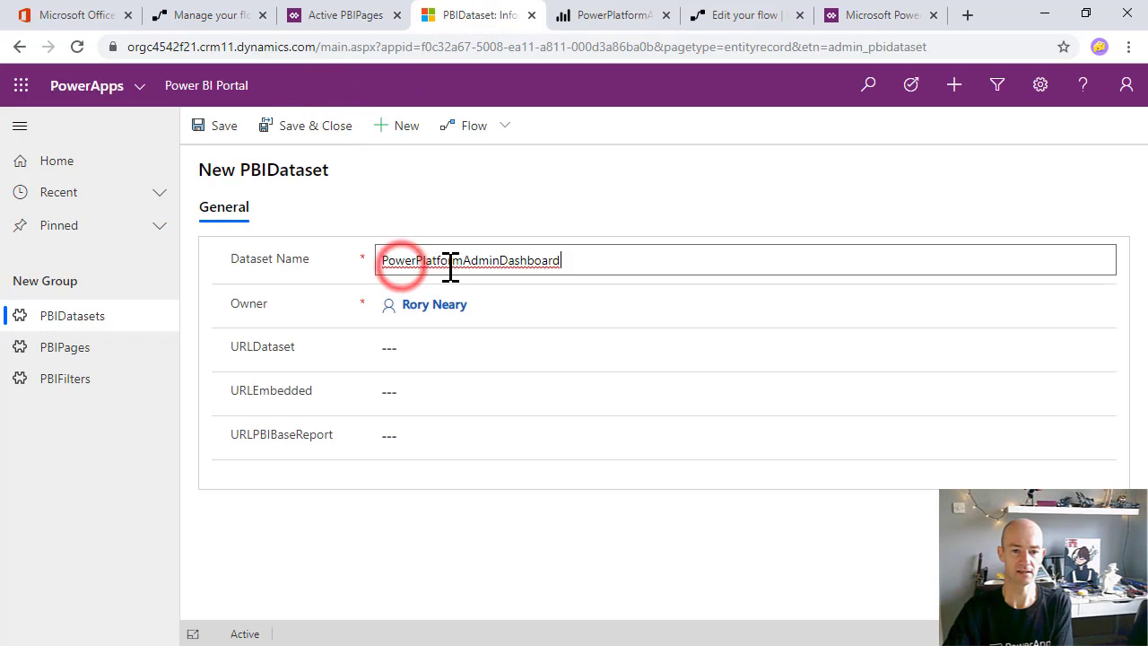
# Open the PowerPlatformAdminDashboard dataset settings in Power BI and copy that page's address into the record's URLDataset field
pyautogui.click(433, 345)
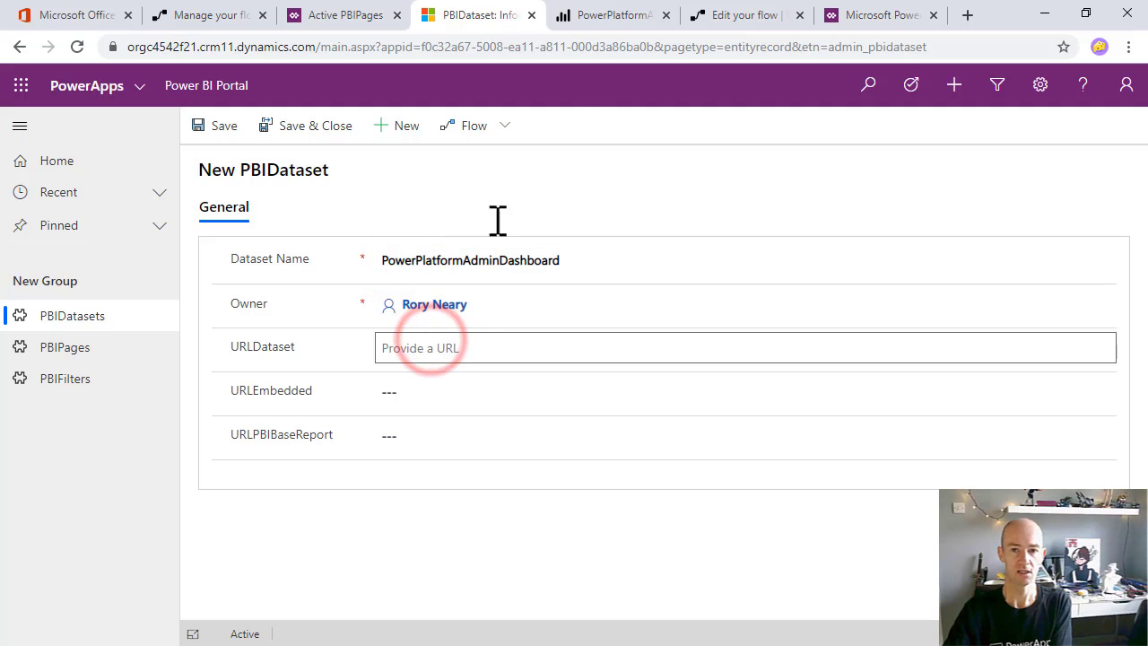
pyautogui.click(605, 17)
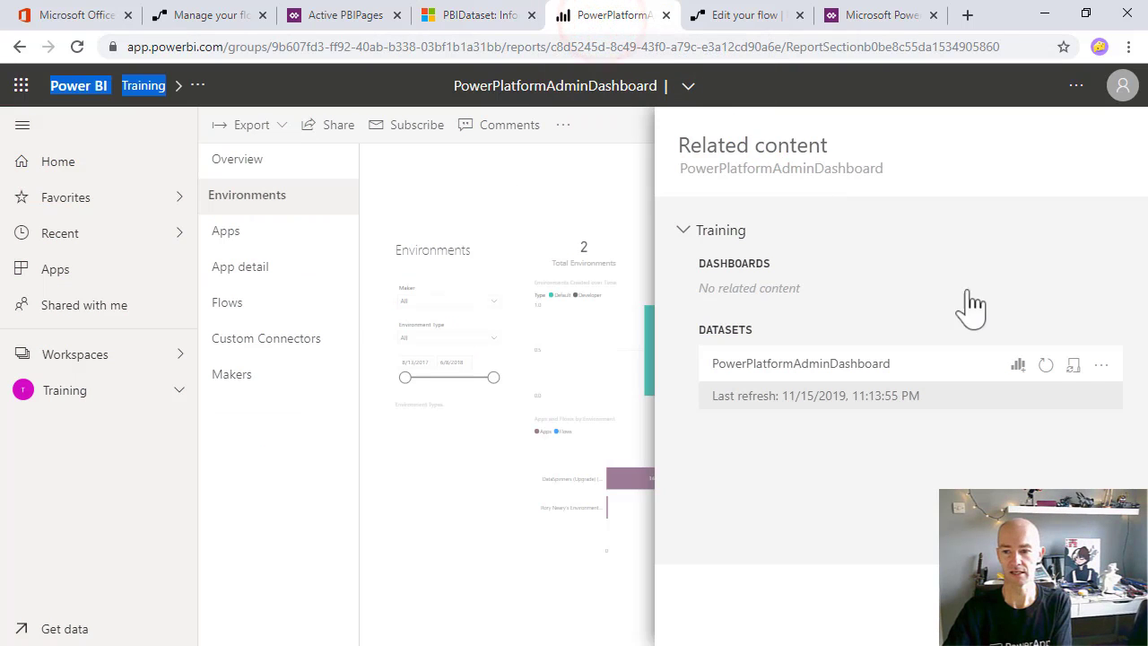
pyautogui.click(1073, 365)
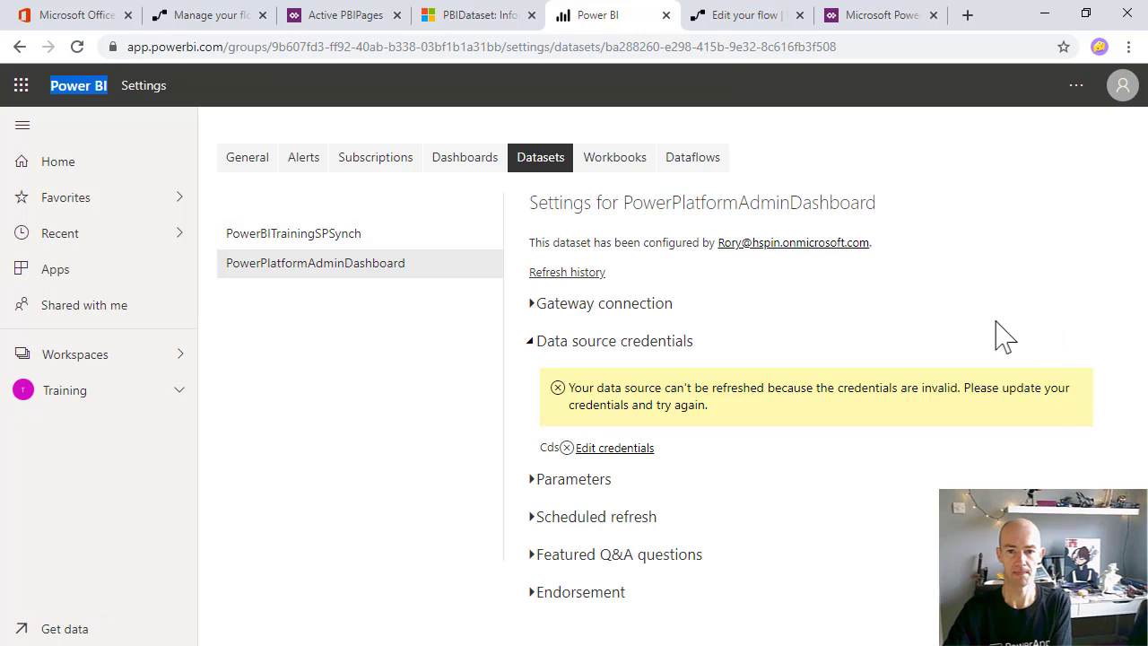
pyautogui.click(529, 46)
pyautogui.hotkey('ctrl', 'c')
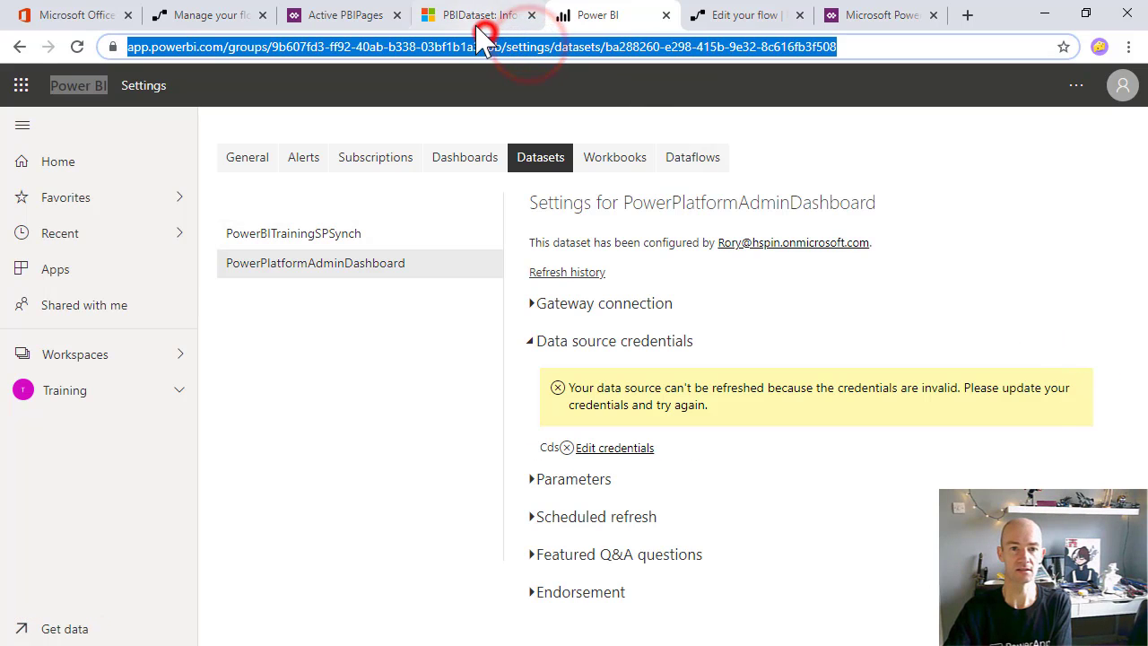
pyautogui.click(475, 18)
pyautogui.hotkey('ctrl', 'v')
pyautogui.click(436, 141)
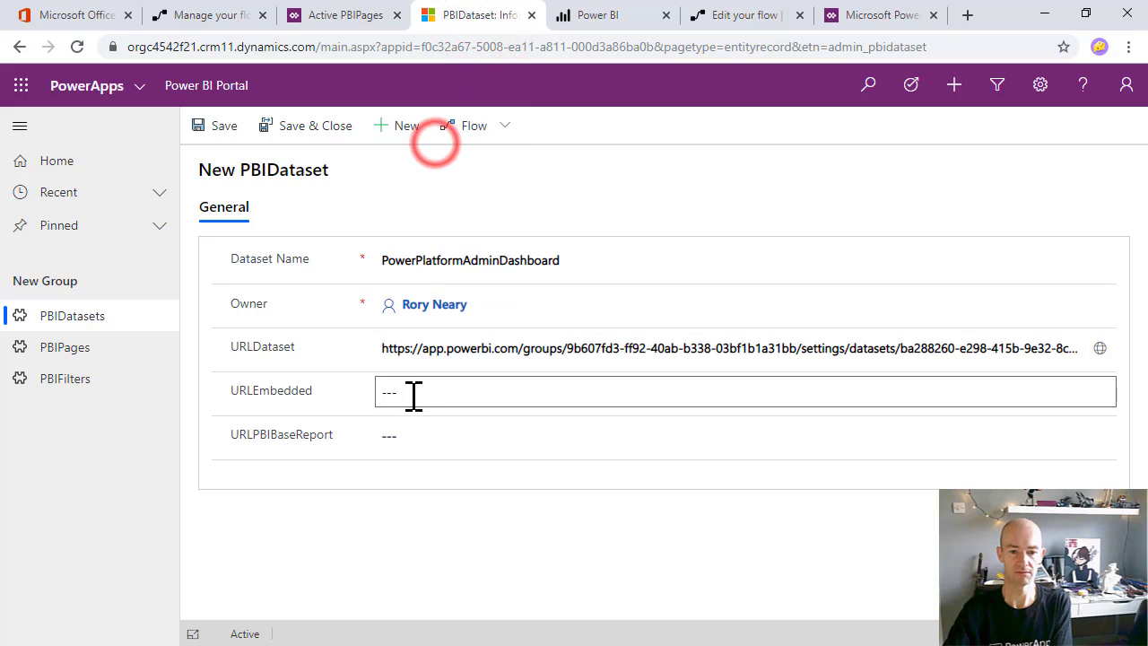
# Generate the report's website or portal embed code and paste its secure embed link into the record's URLEmbedded field
pyautogui.click(413, 394)
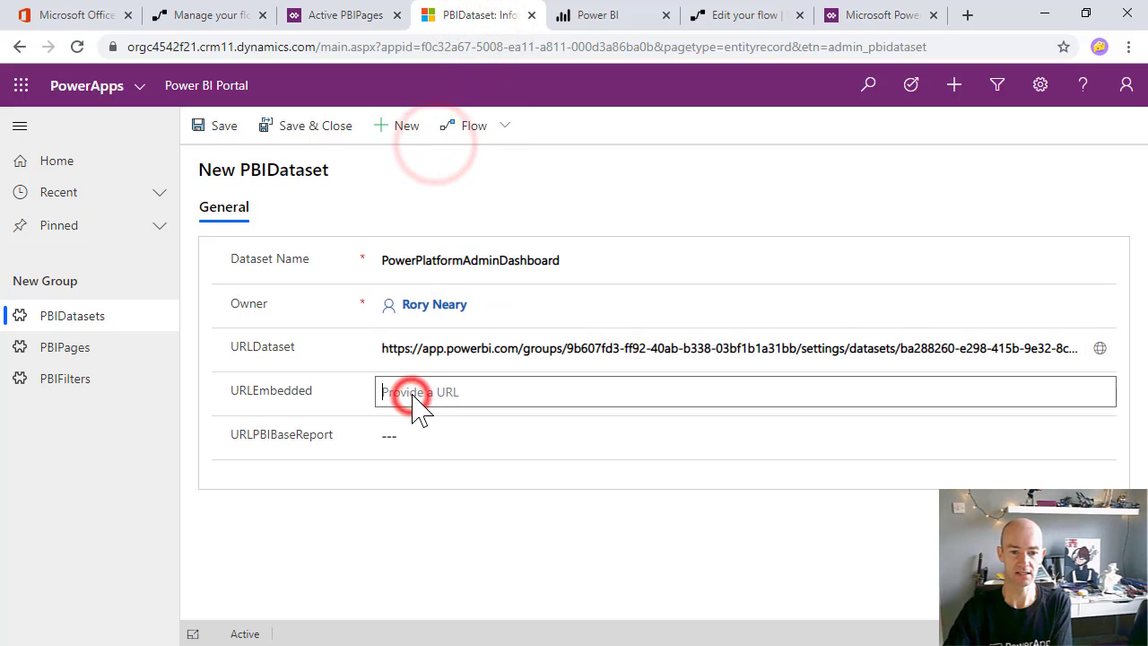
pyautogui.click(596, 25)
pyautogui.click(17, 46)
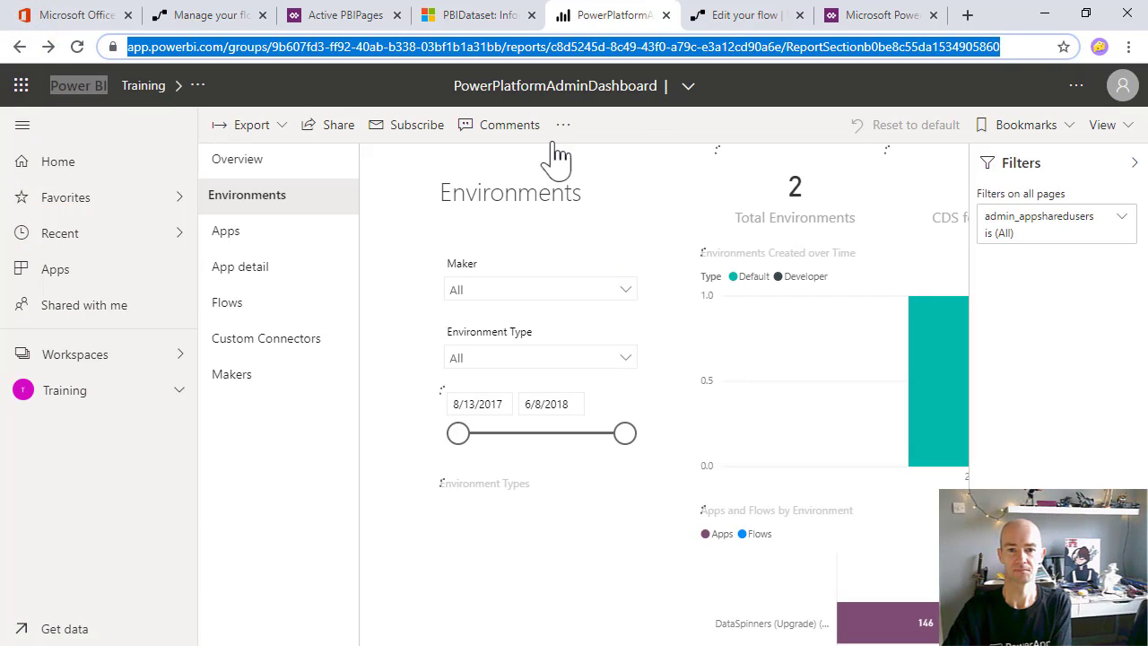
pyautogui.click(563, 126)
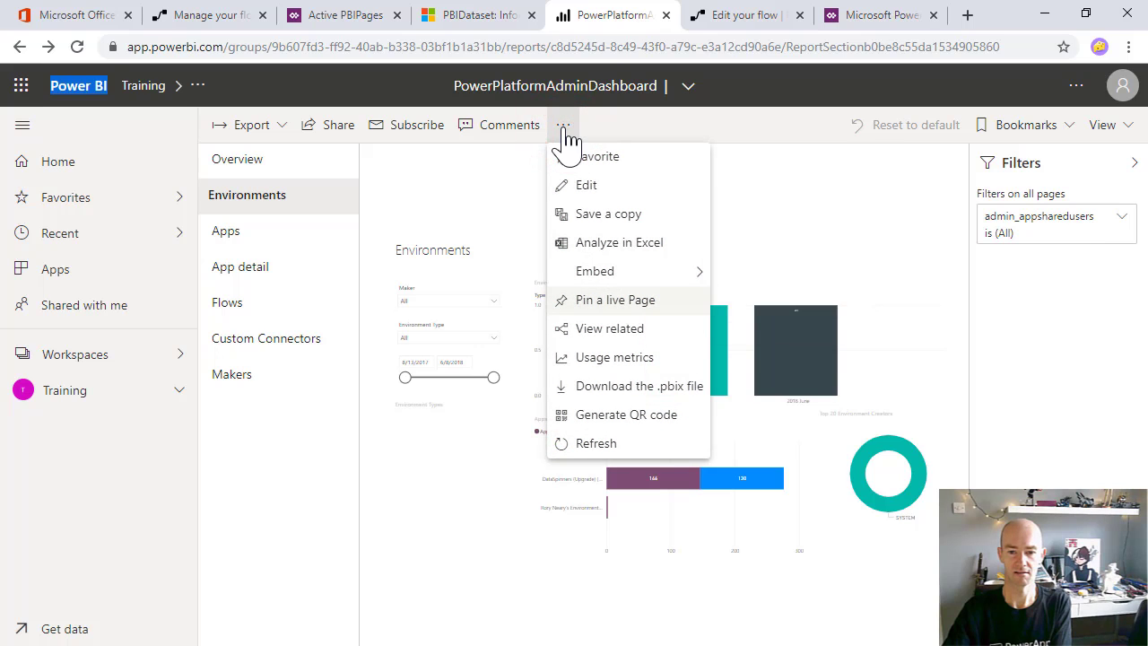
pyautogui.moveTo(628, 271)
pyautogui.click(772, 292)
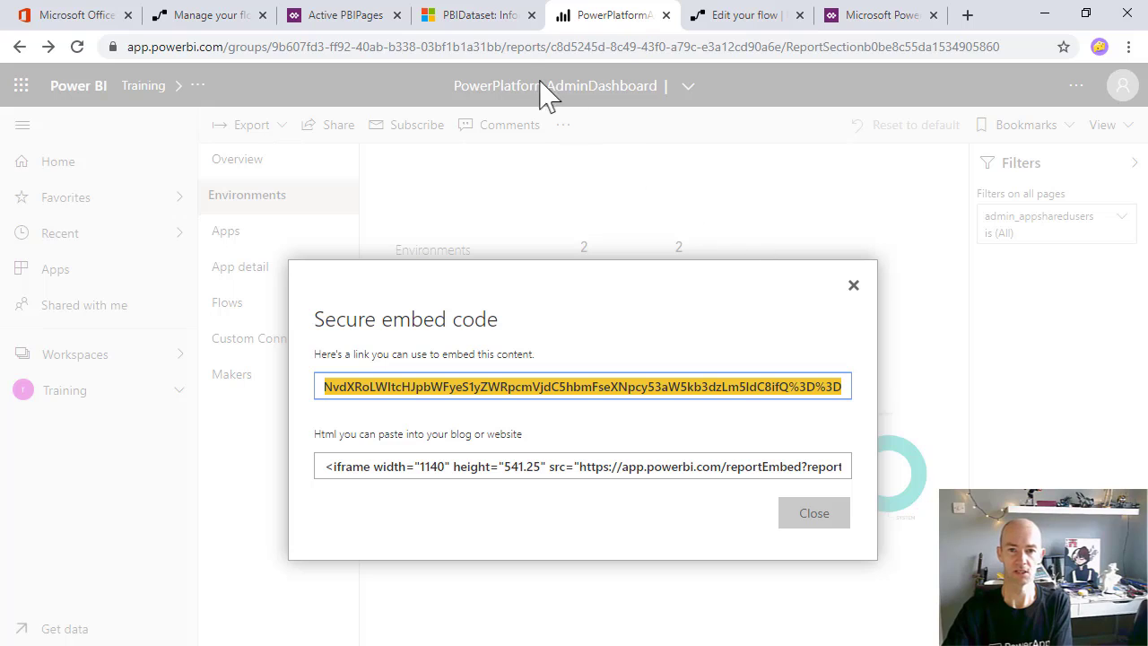
pyautogui.click(475, 15)
pyautogui.click(473, 399)
pyautogui.hotkey('ctrl', 'v')
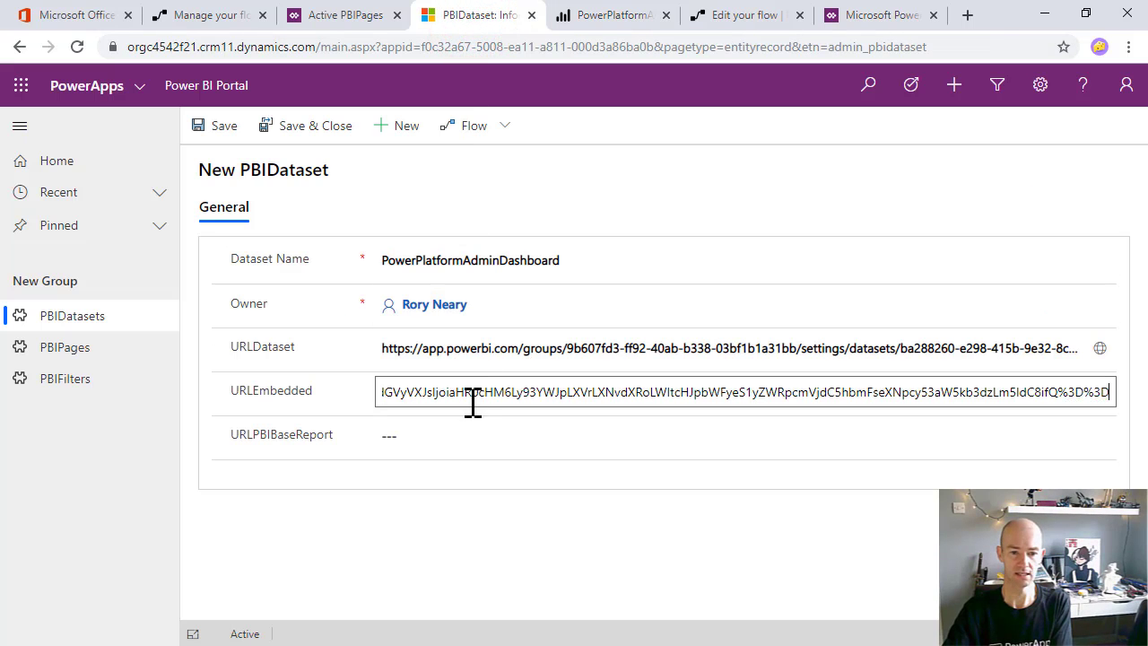
# Return to Power BI, close the secure embed code dialog and reopen PowerPlatformAdminDashboard from the recent content
pyautogui.click(440, 435)
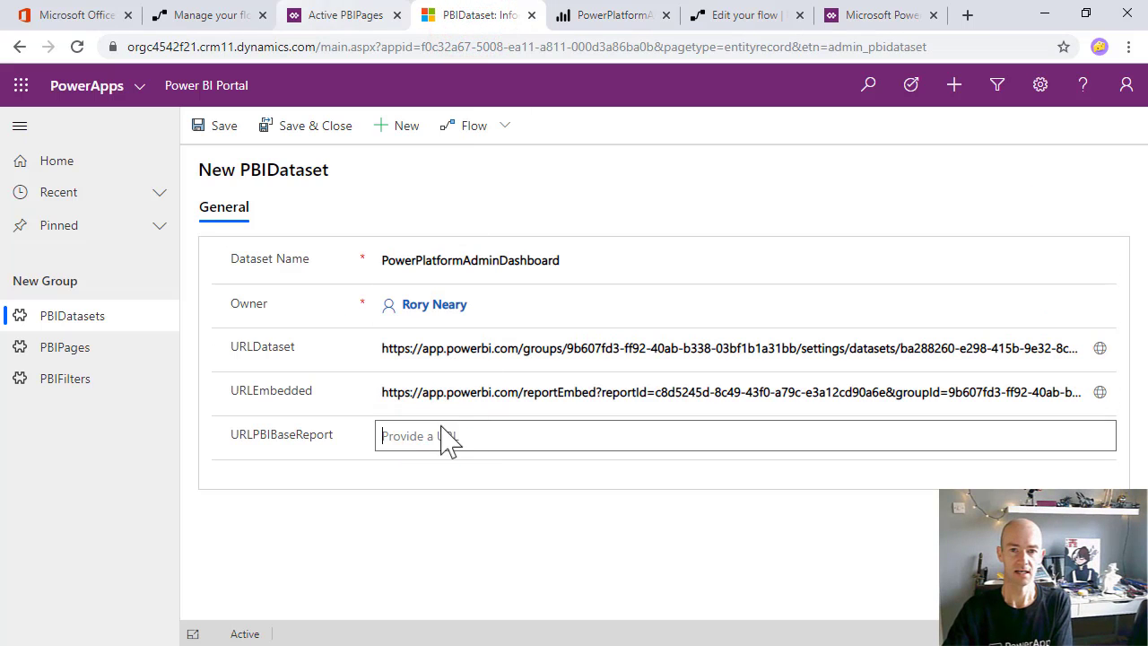
pyautogui.click(584, 22)
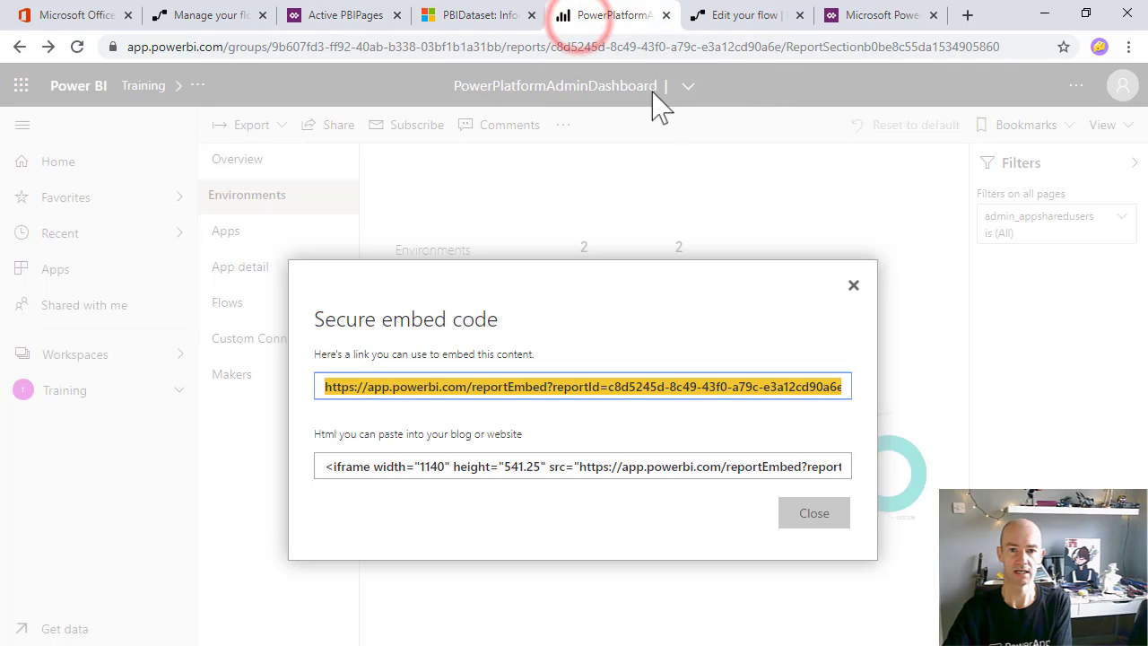
pyautogui.click(852, 285)
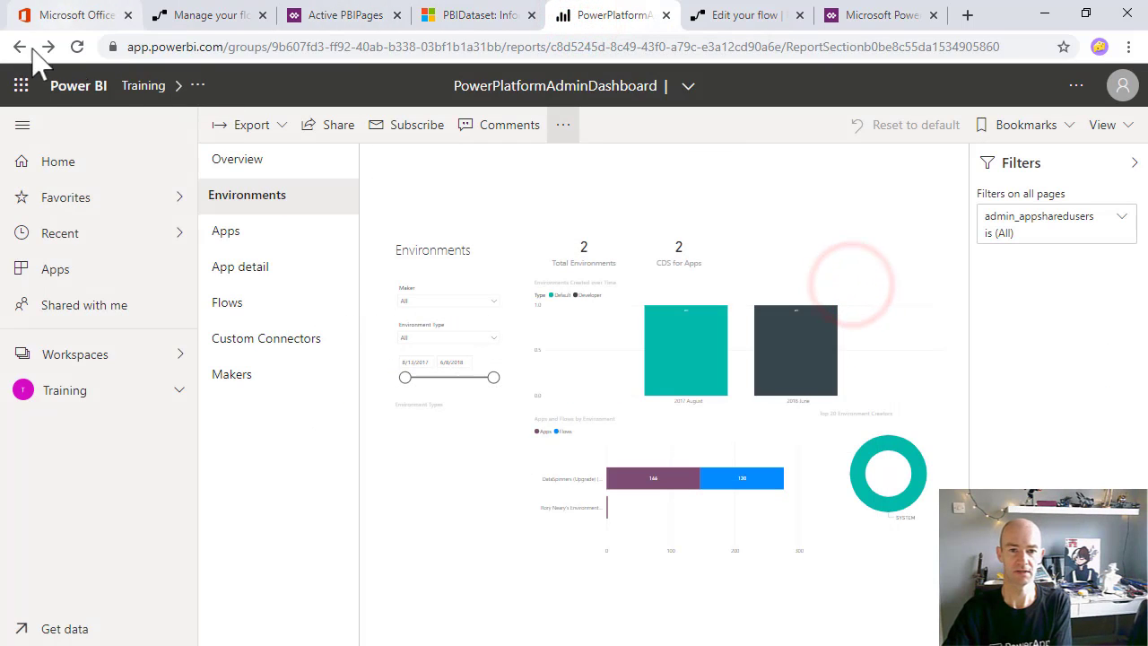
pyautogui.click(19, 46)
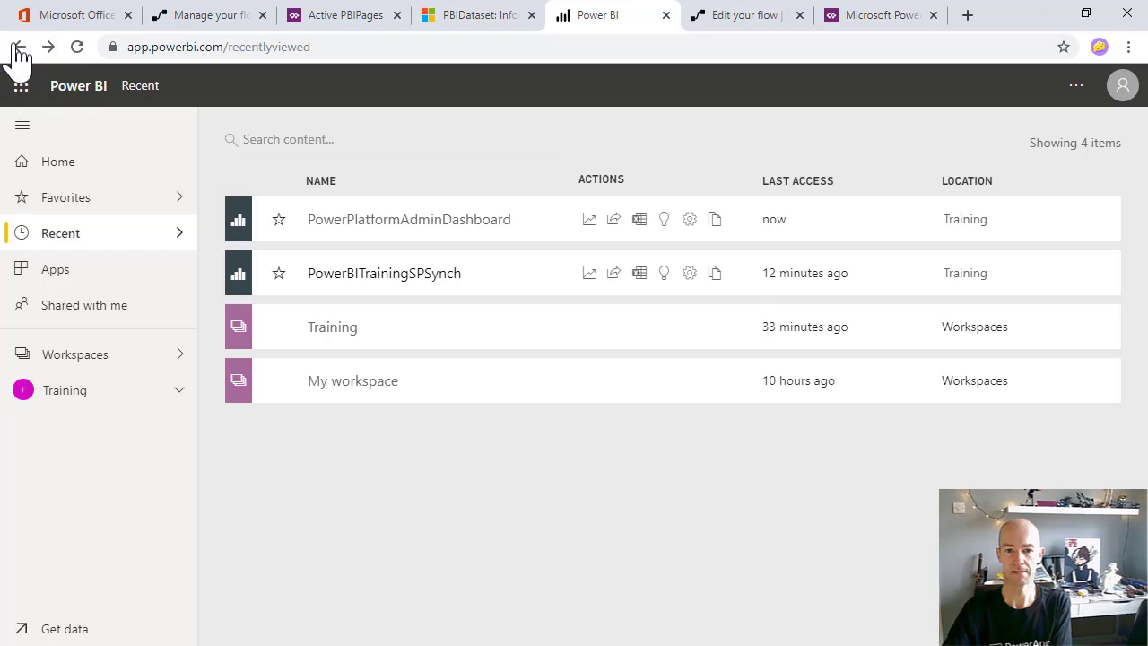
pyautogui.click(431, 222)
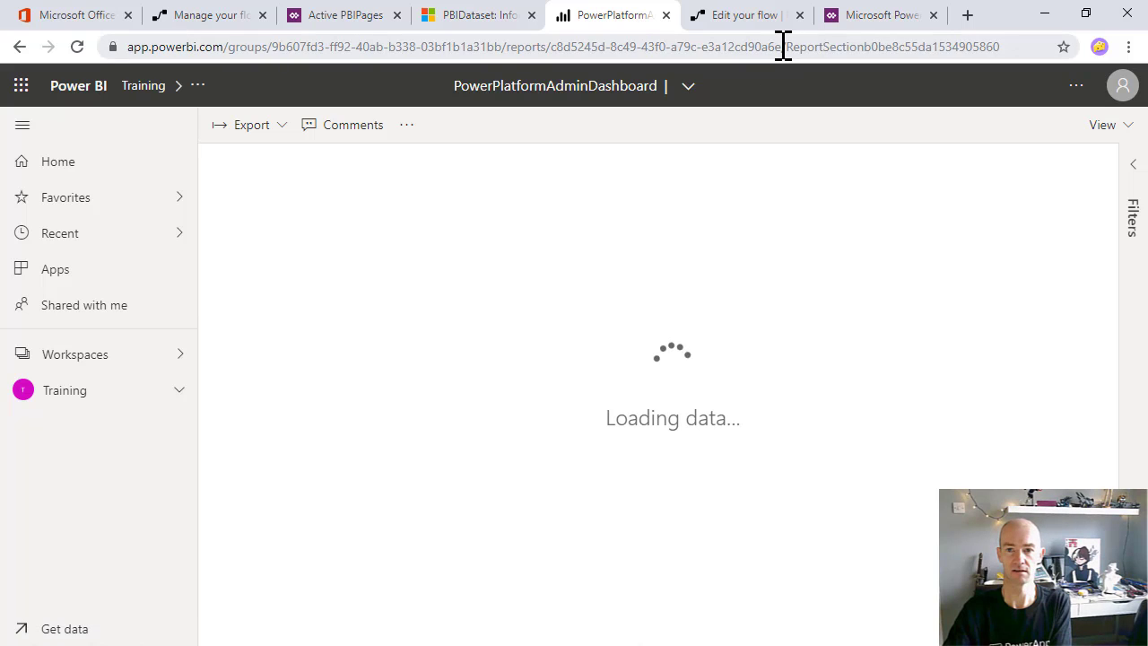
# Copy the report's address up to the slash before the report section into URLPBIBaseReport, and check it against the URLDataset value
pyautogui.moveTo(781, 47); pyautogui.dragTo(95, 56)
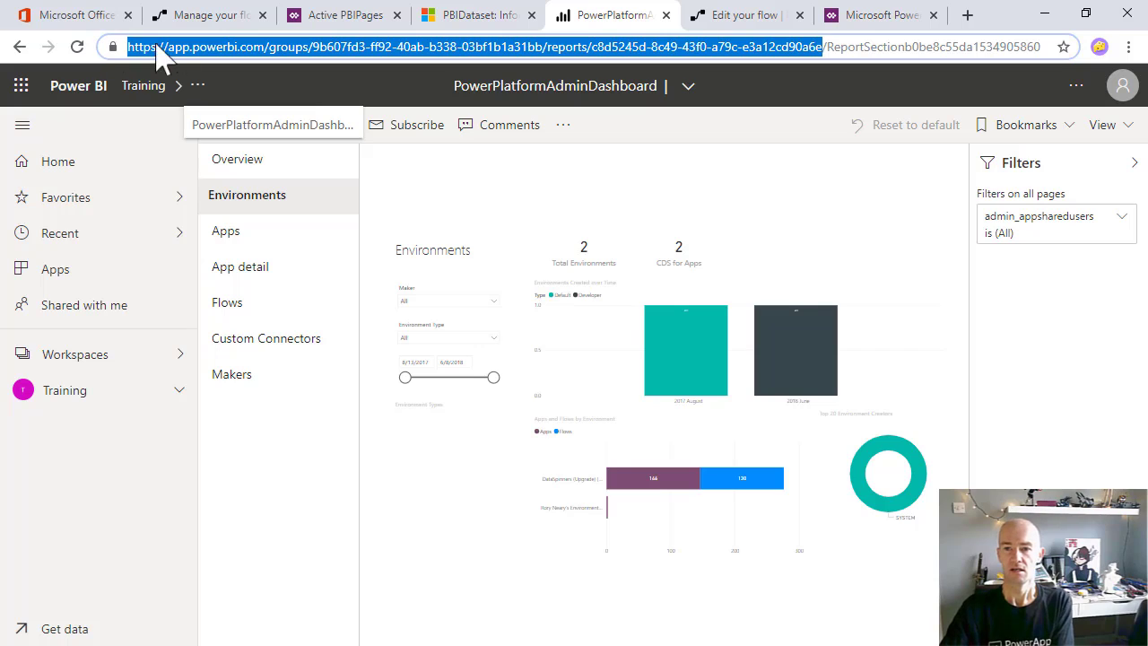
pyautogui.click(827, 47)
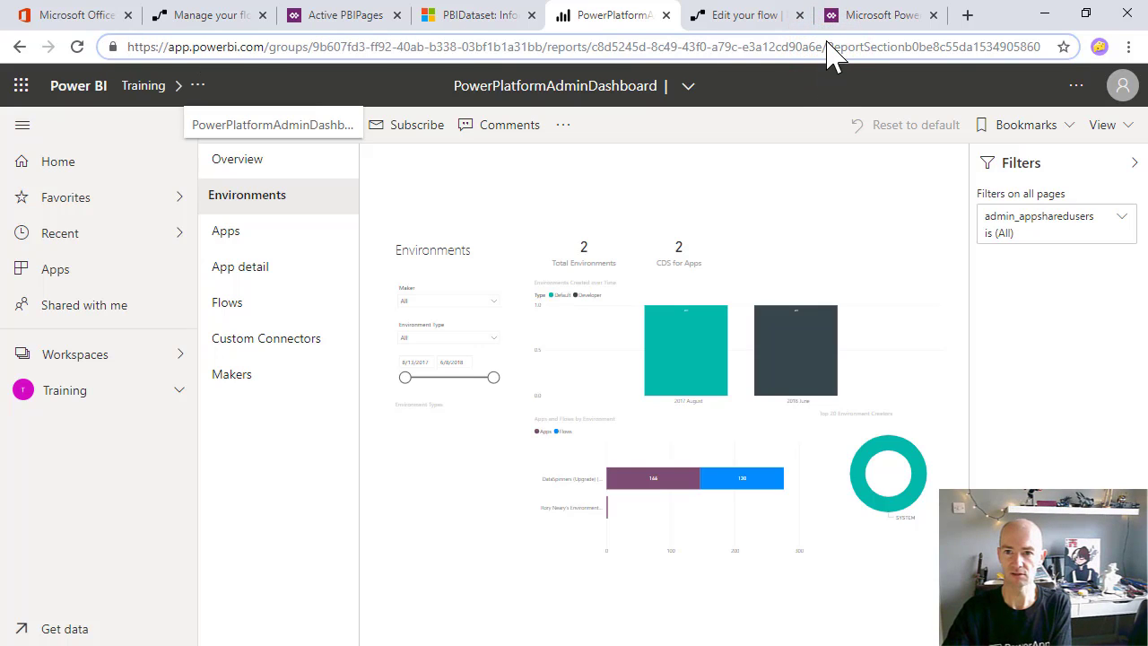
pyautogui.moveTo(825, 45); pyautogui.dragTo(125, 54)
pyautogui.hotkey('ctrl', 'c')
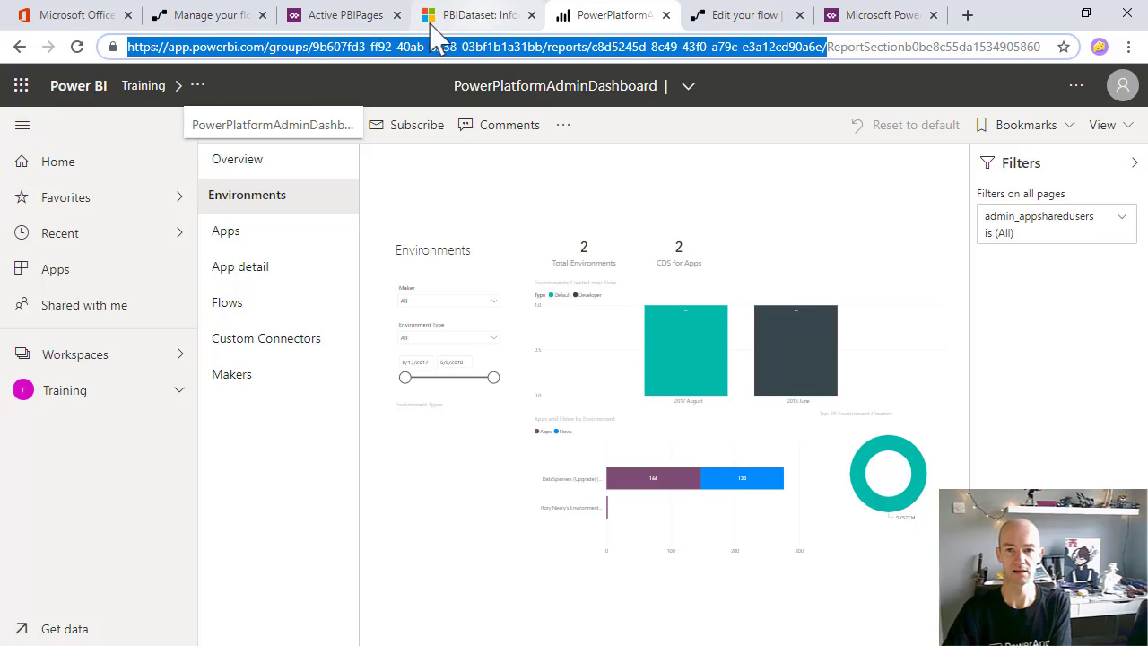
pyautogui.click(481, 17)
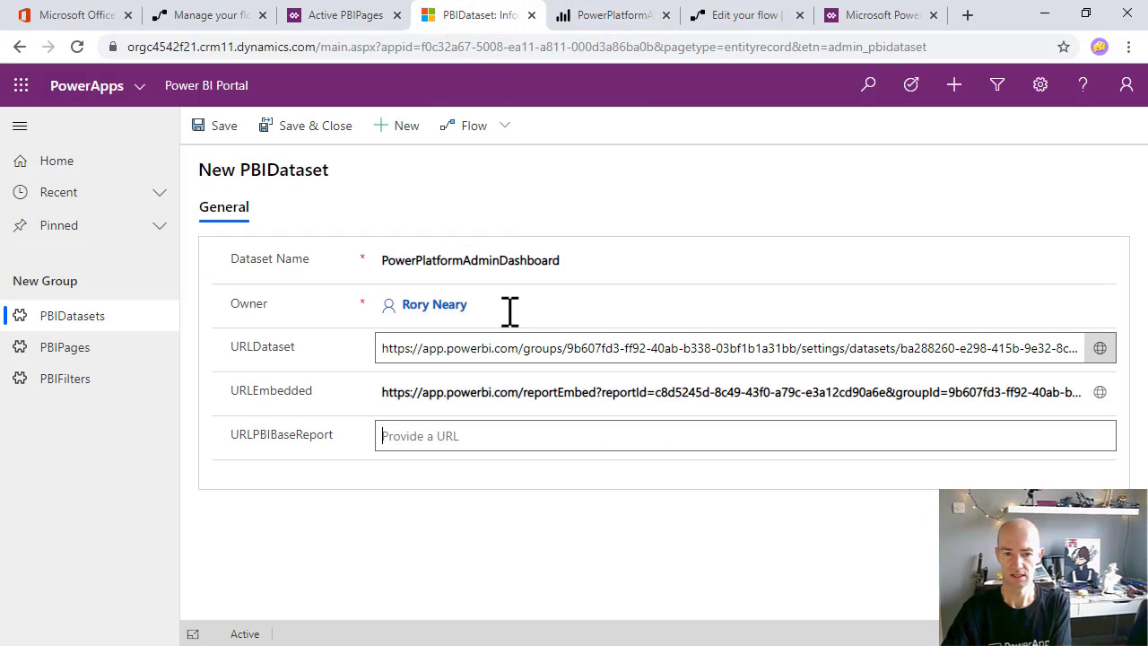
pyautogui.click(519, 423)
pyautogui.hotkey('ctrl', 'v')
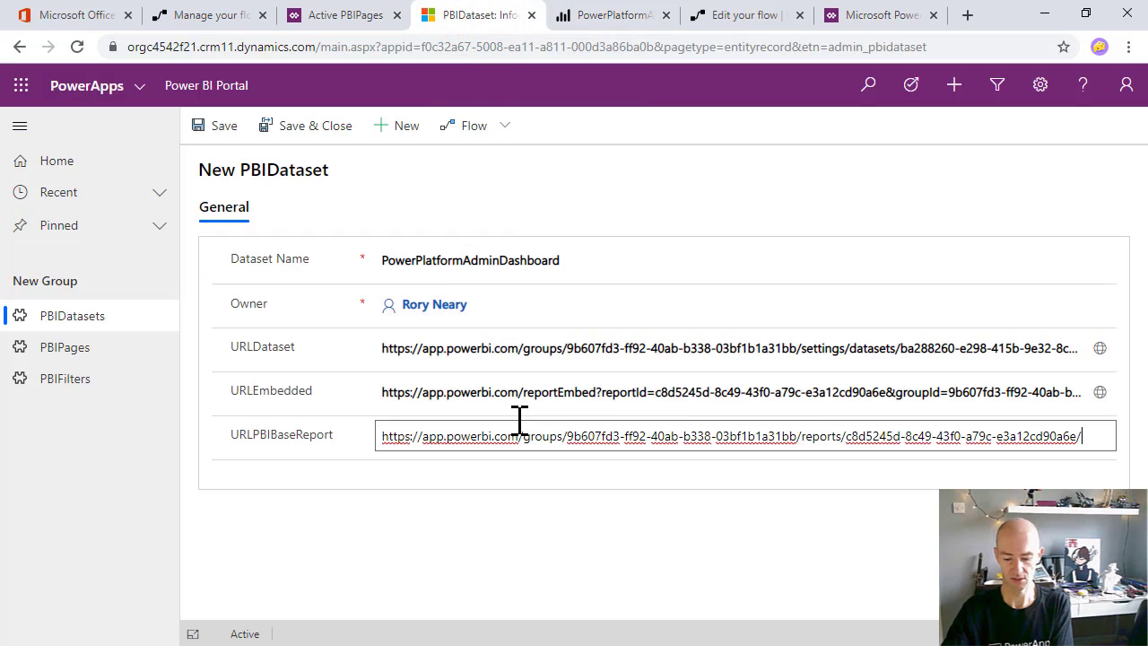
pyautogui.moveTo(505, 349); pyautogui.dragTo(1105, 348)
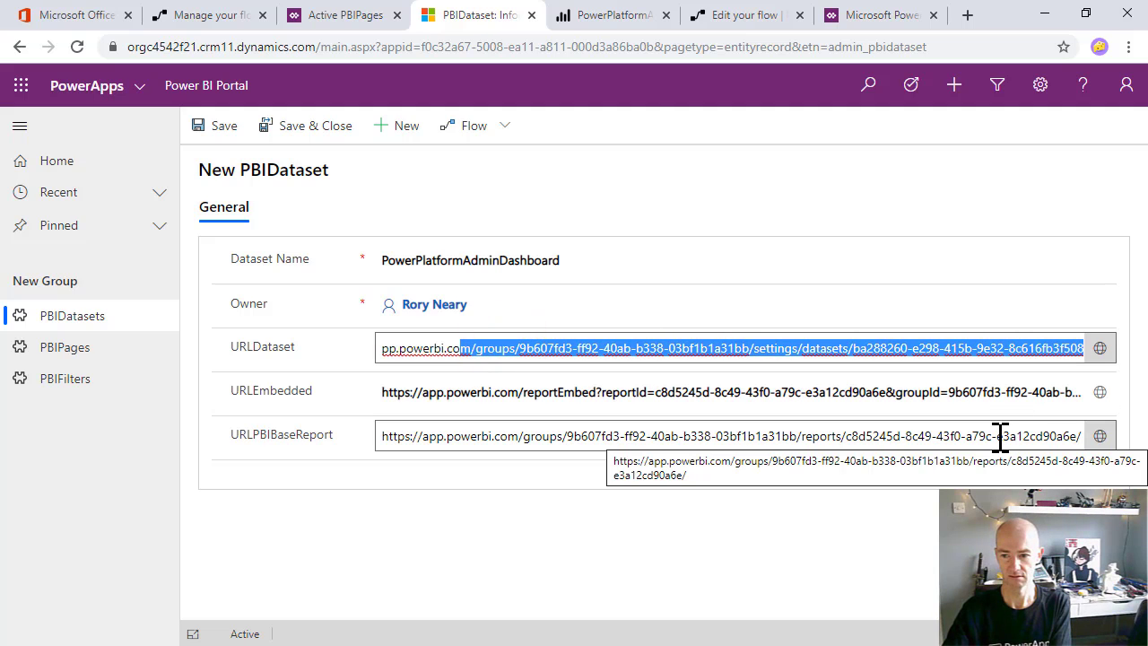
# Remove the trailing slash from the URLPBIBaseReport address, and save and close the PowerPlatformAdminDashboard dataset record
pyautogui.click(1082, 439)
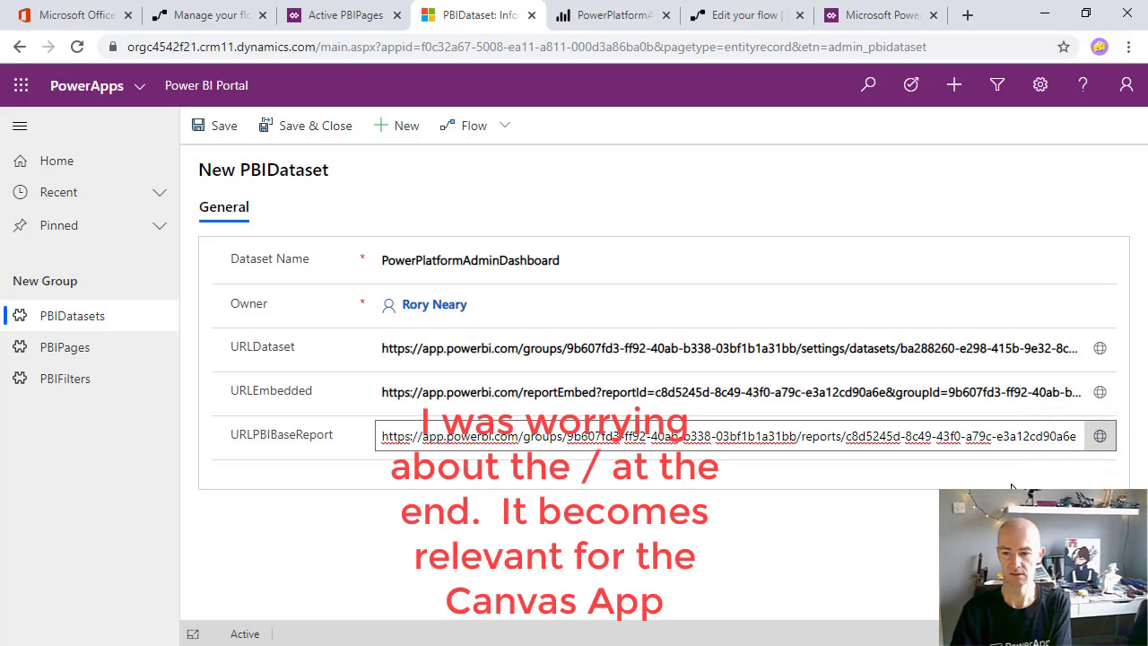
pyautogui.click(299, 130)
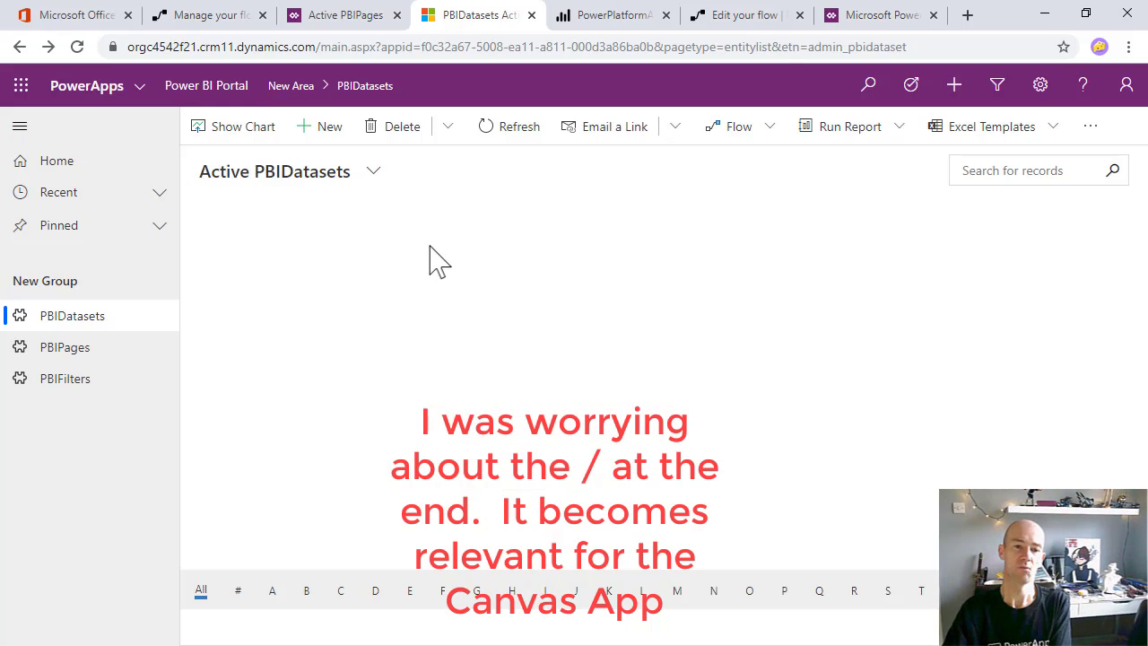
pyautogui.doubleClick(431, 248)
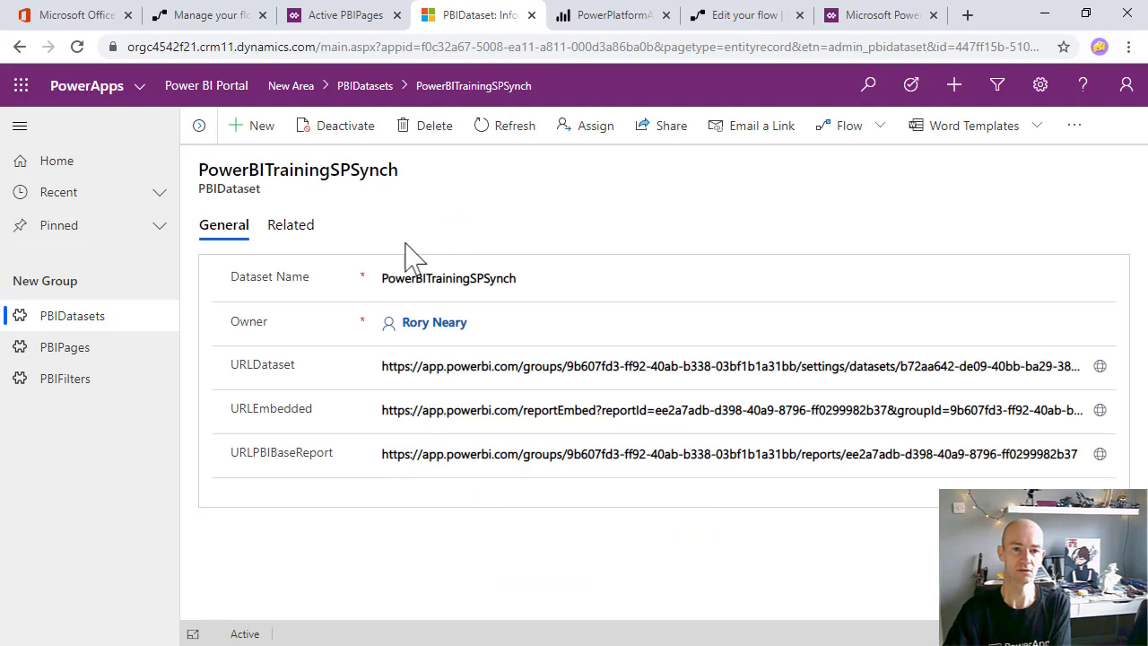
pyautogui.click(289, 226)
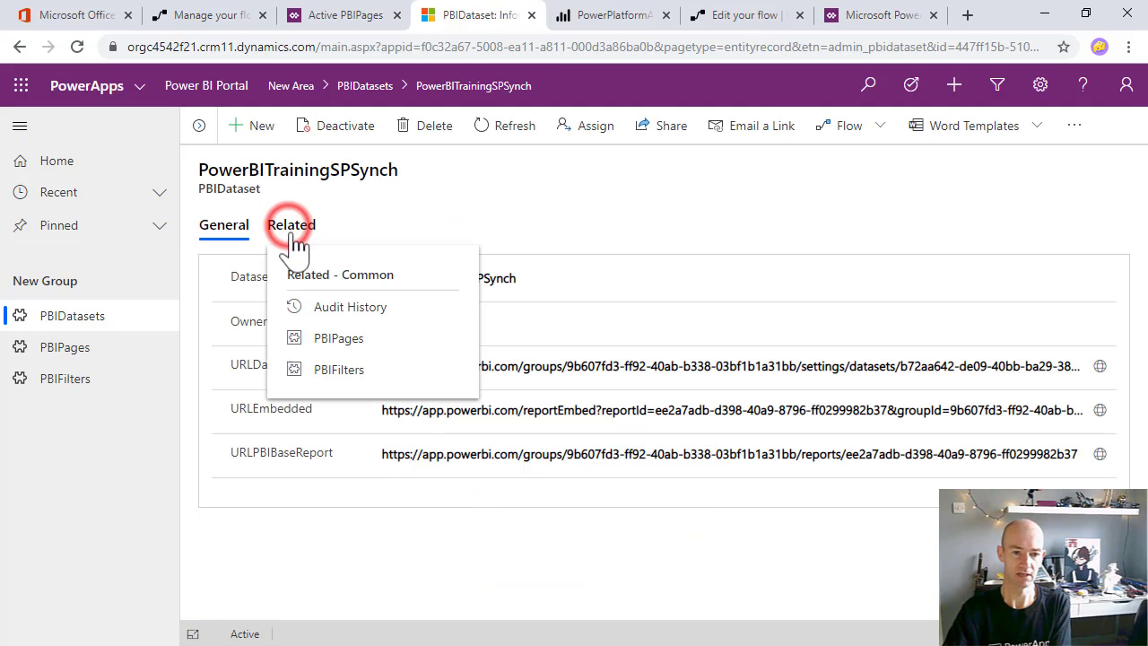
pyautogui.click(337, 339)
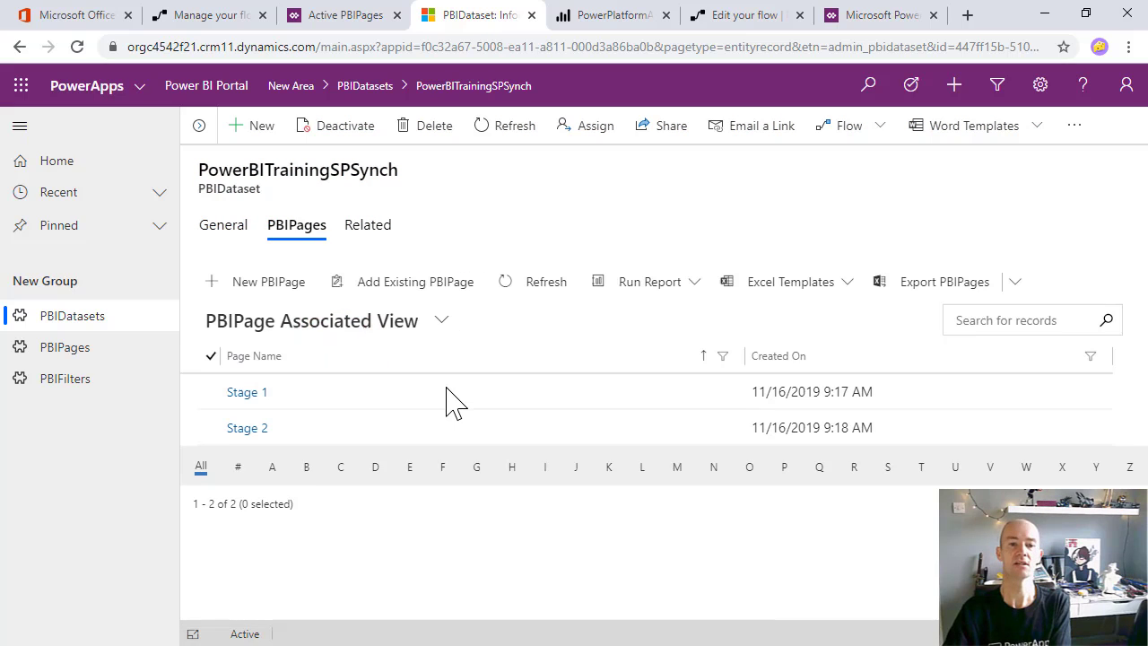
pyautogui.click(260, 280)
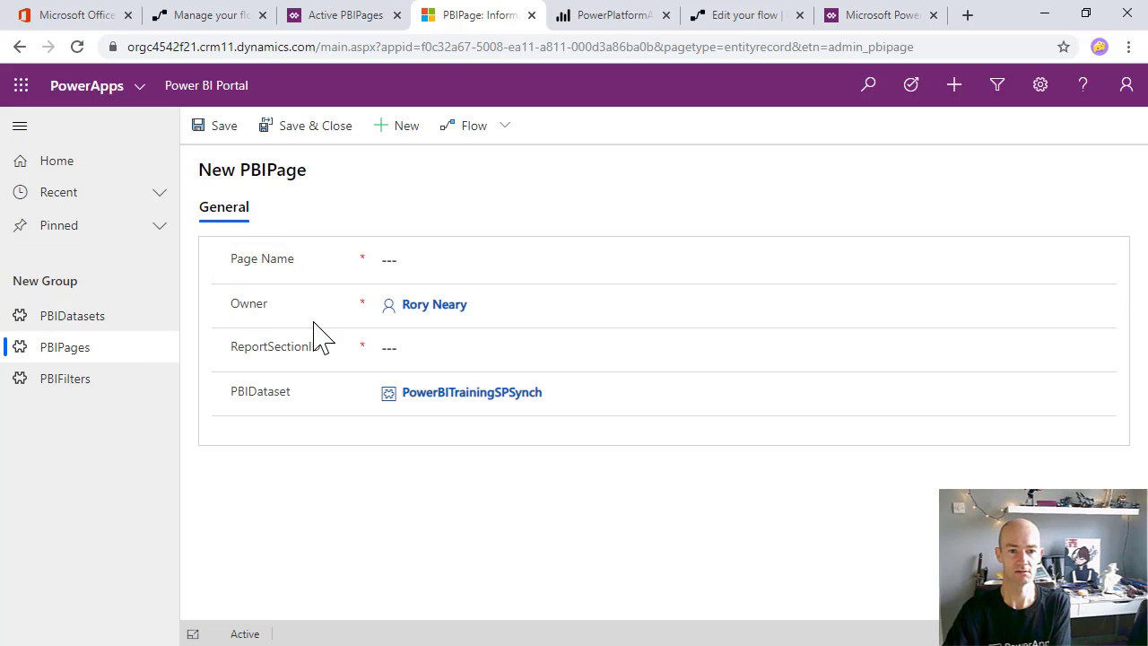
# Open the PowerPlatformAdminDashboard dataset record and start a new PBIPage from its related PBIPages
pyautogui.click(76, 320)
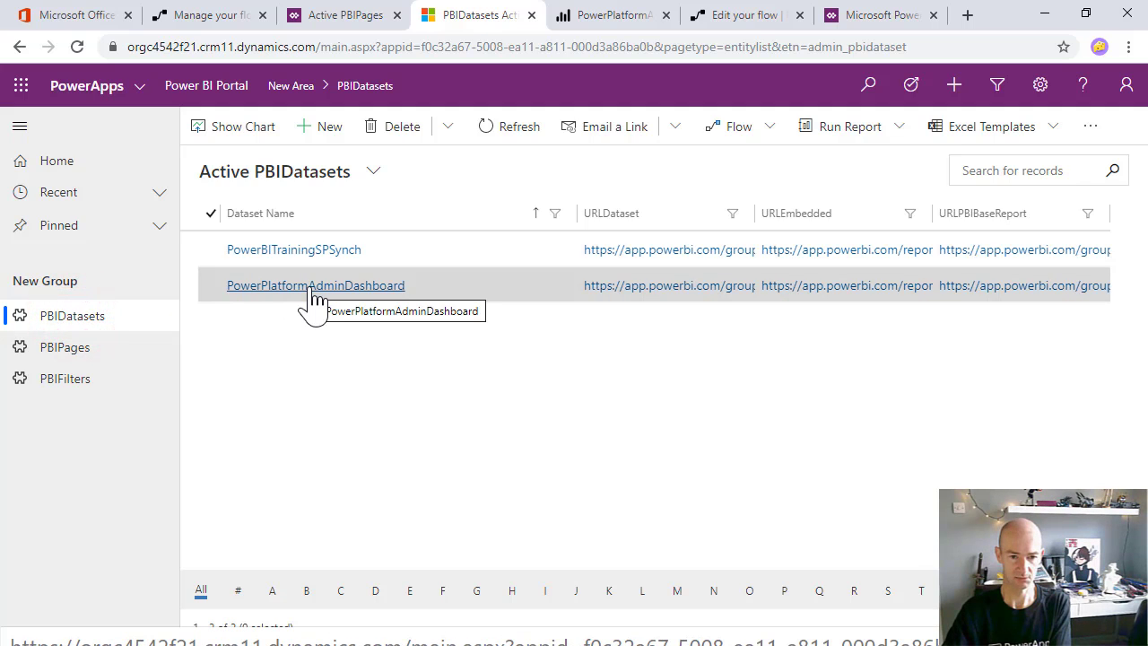
pyautogui.click(312, 287)
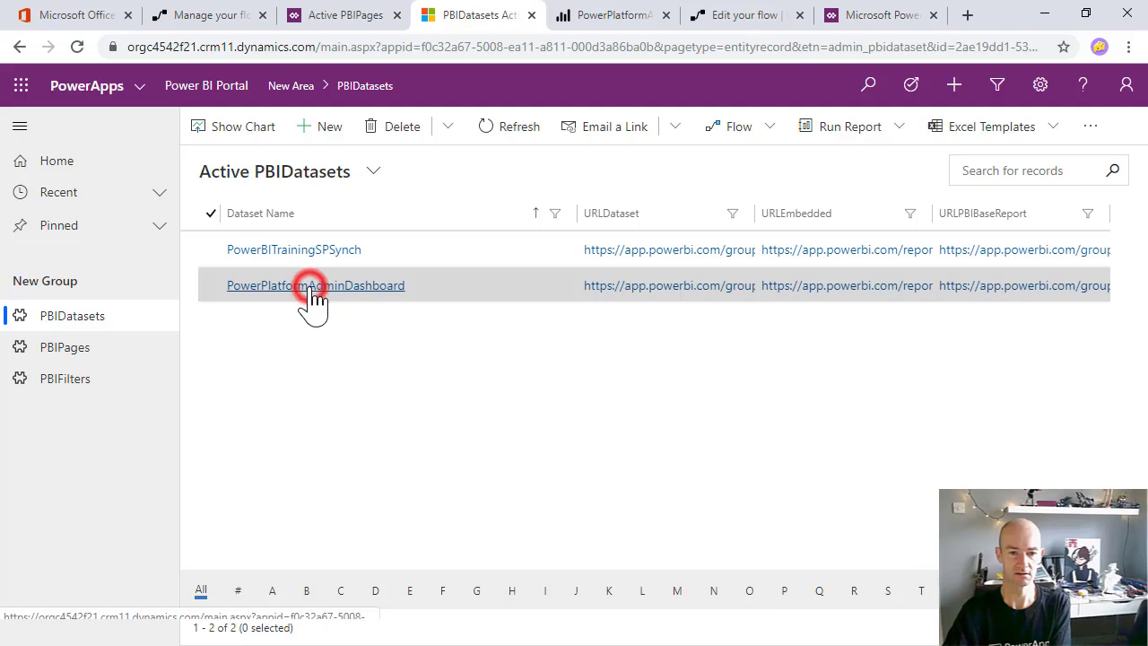
pyautogui.click(290, 226)
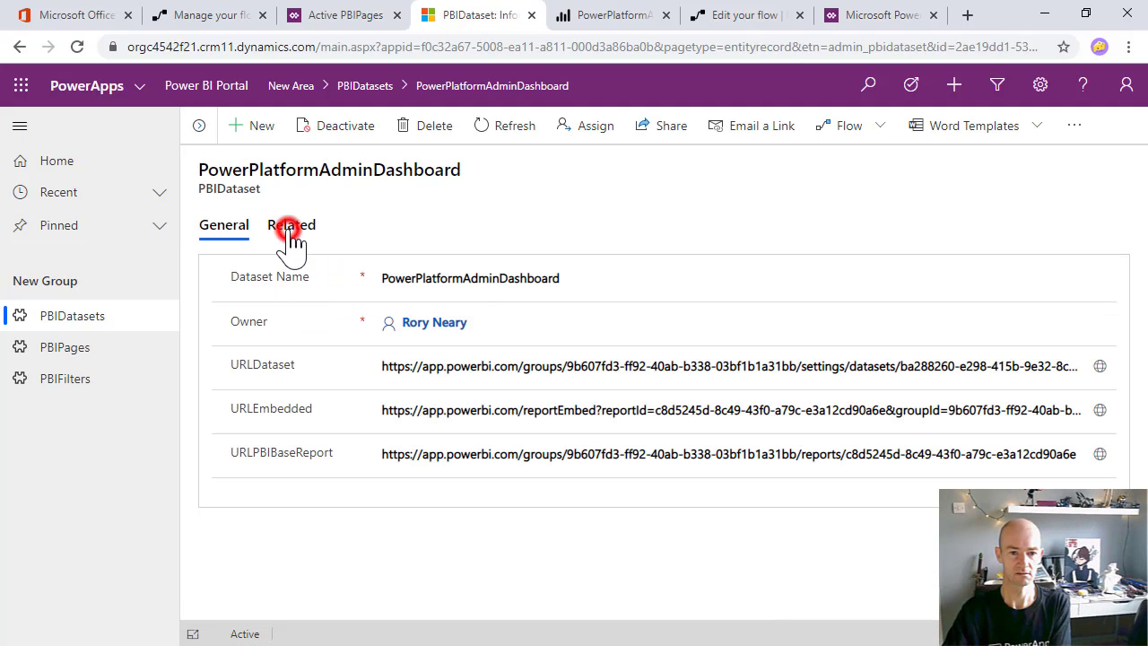
pyautogui.click(327, 338)
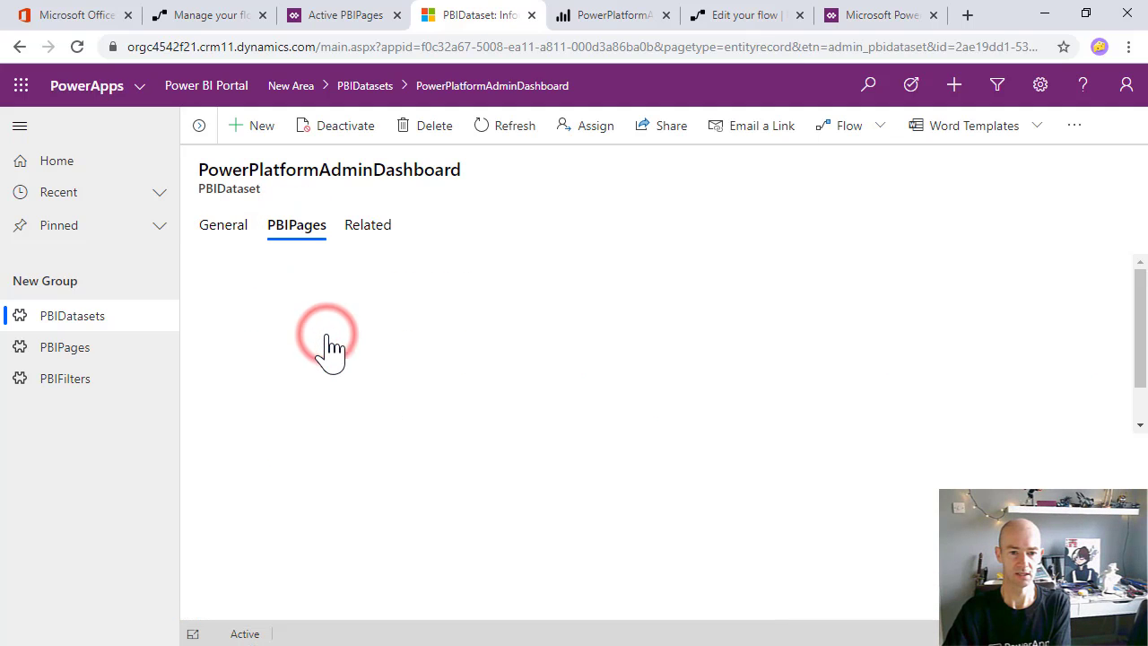
pyautogui.click(274, 282)
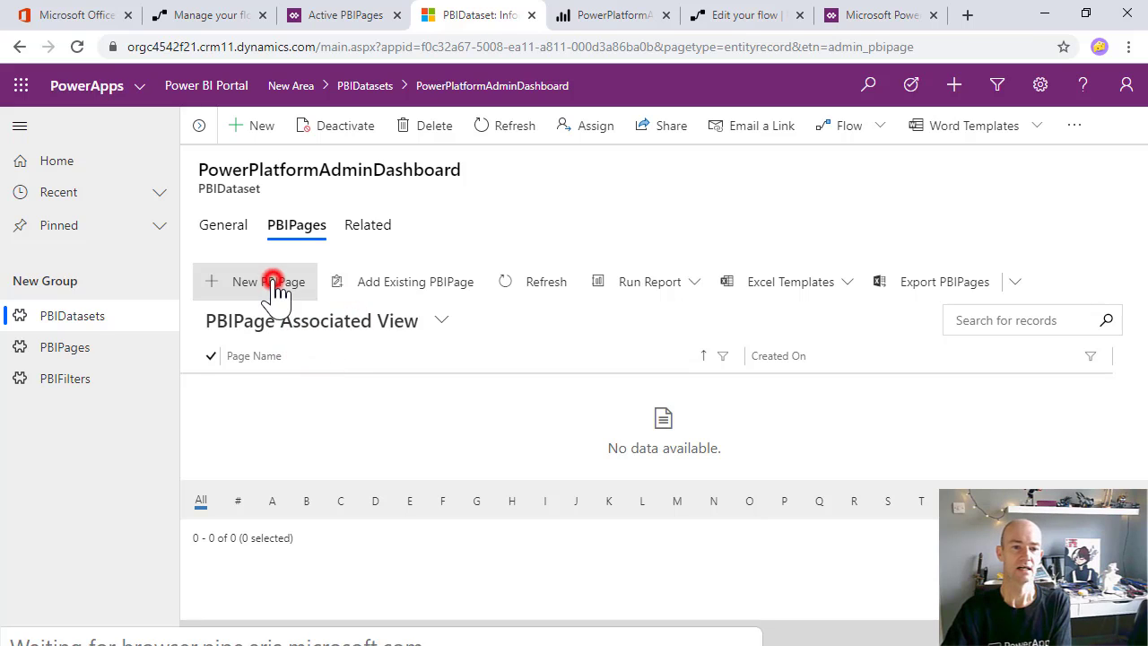
# Check the report's page list in Power BI and set the new record's Page Name to Environments
pyautogui.click(422, 259)
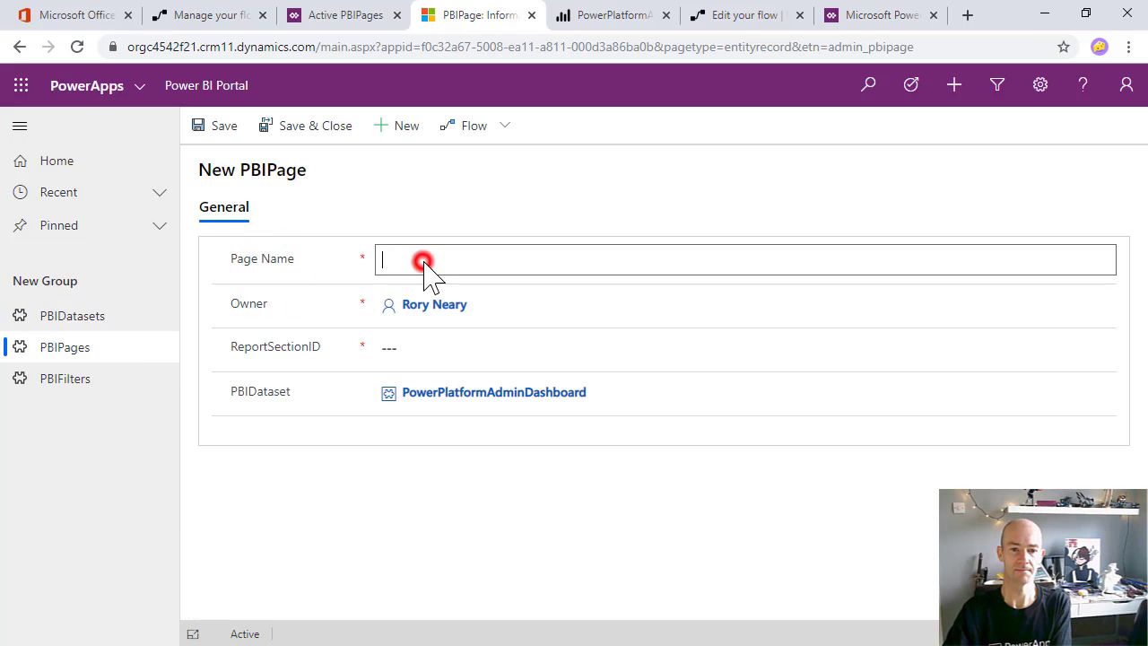
pyautogui.click(618, 20)
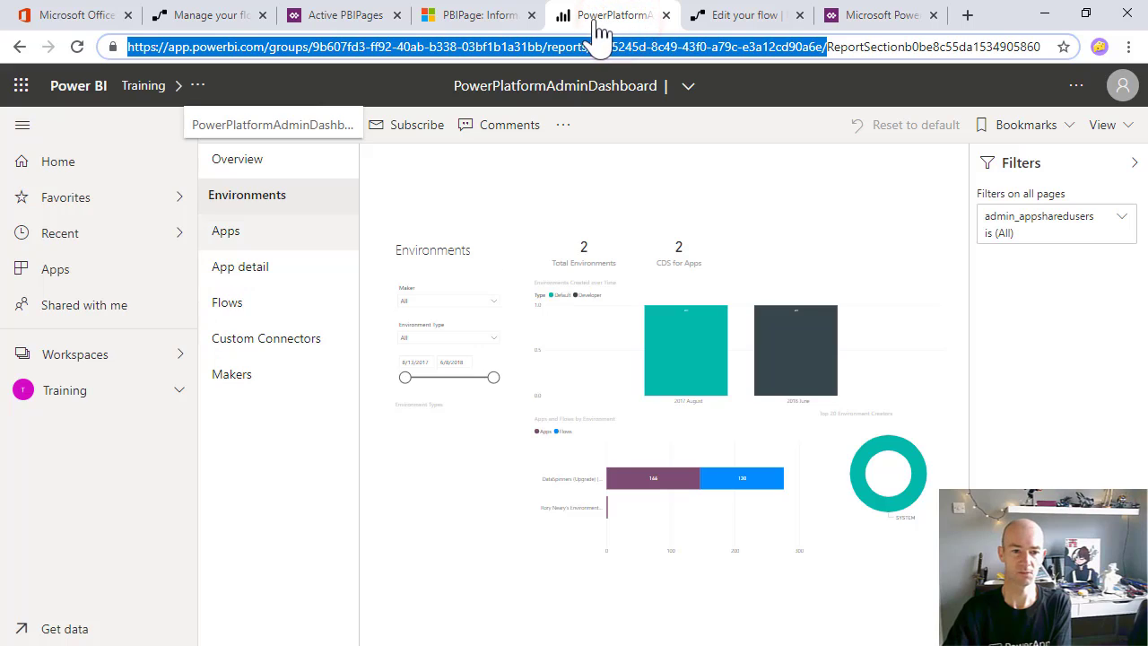
pyautogui.click(481, 21)
pyautogui.write('E')
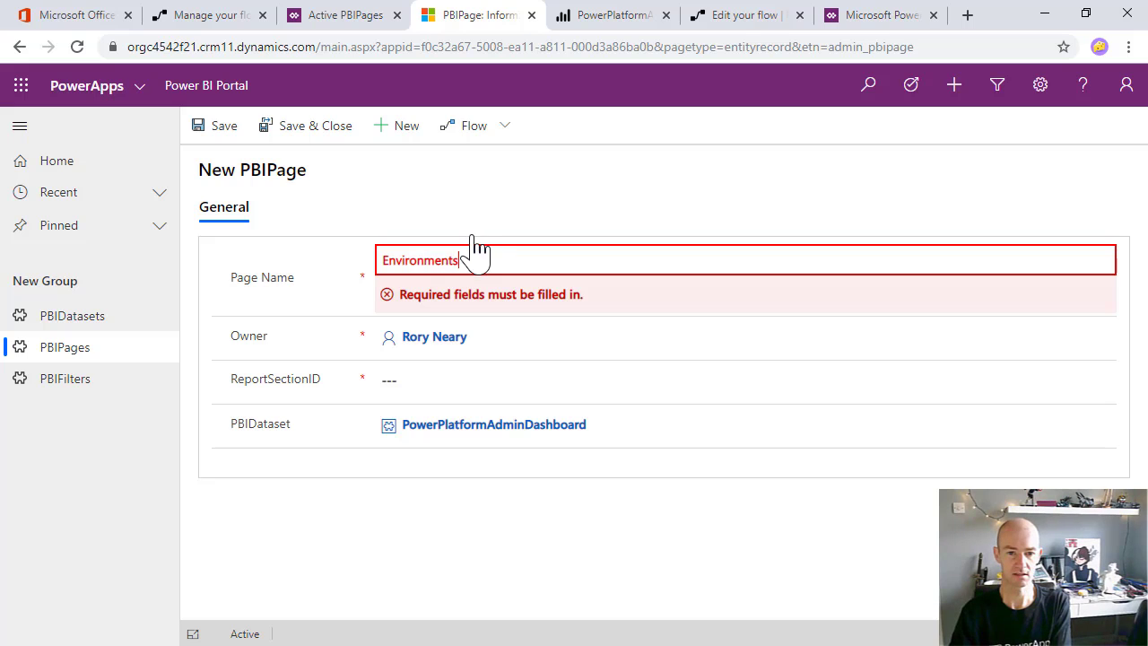
pyautogui.write('nvironments')
pyautogui.click(381, 381)
pyautogui.click(623, 16)
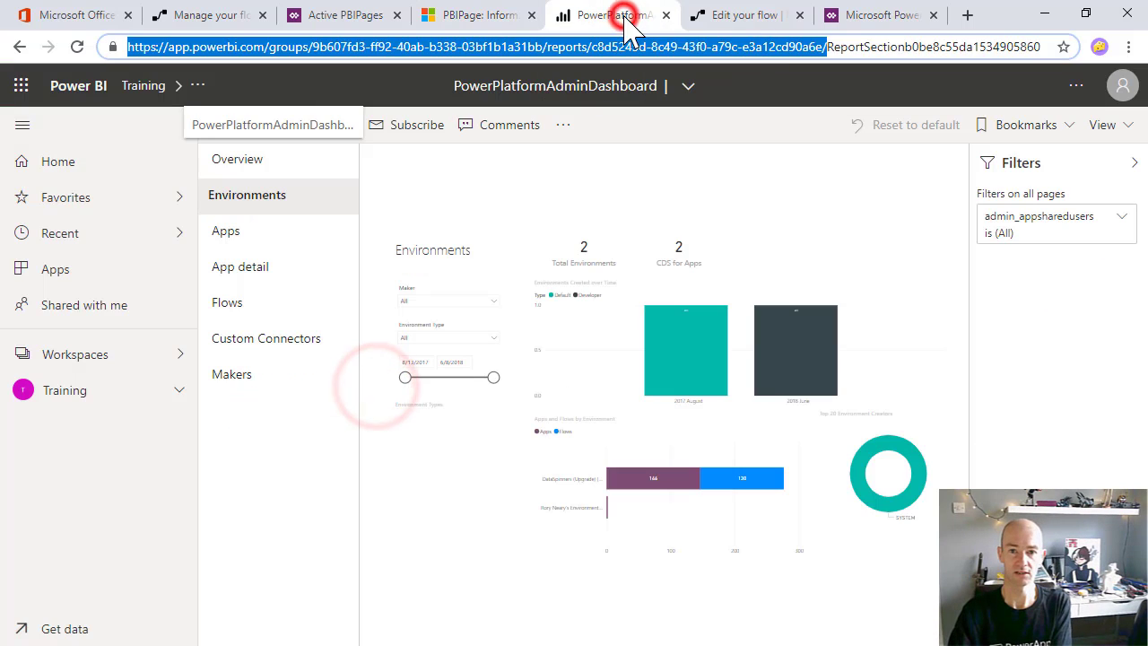
pyautogui.moveTo(827, 46); pyautogui.dragTo(1040, 46)
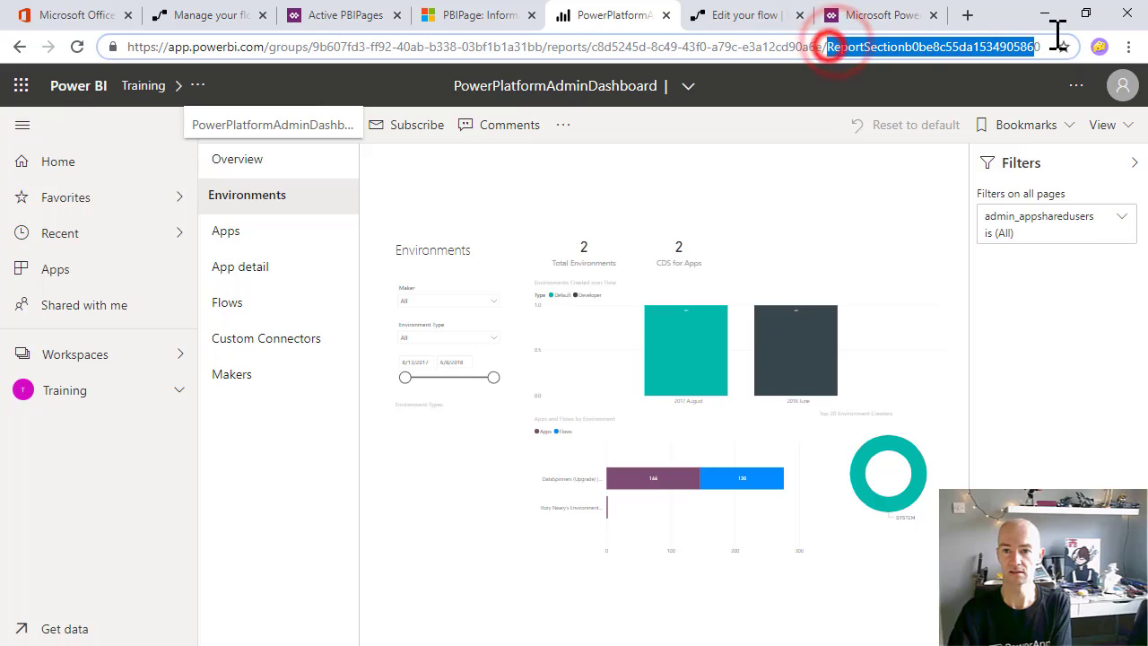
pyautogui.hotkey('ctrl', 'c')
pyautogui.click(493, 18)
pyautogui.hotkey('ctrl', 'v')
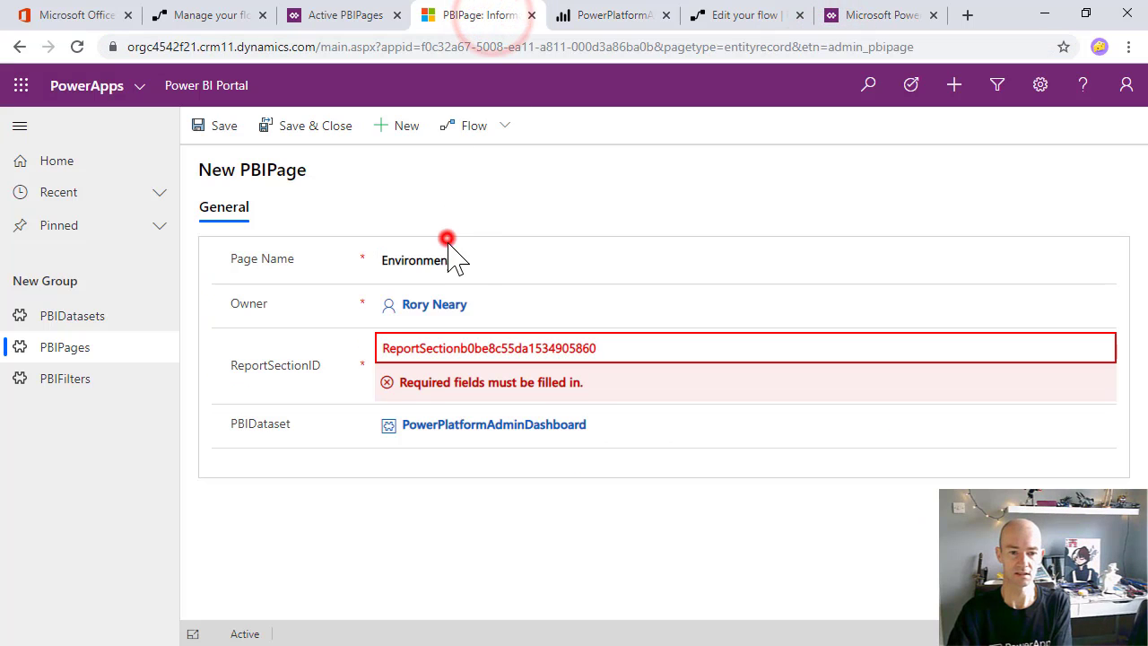
pyautogui.moveTo(446, 240); pyautogui.dragTo(538, 361)
pyautogui.click(444, 196)
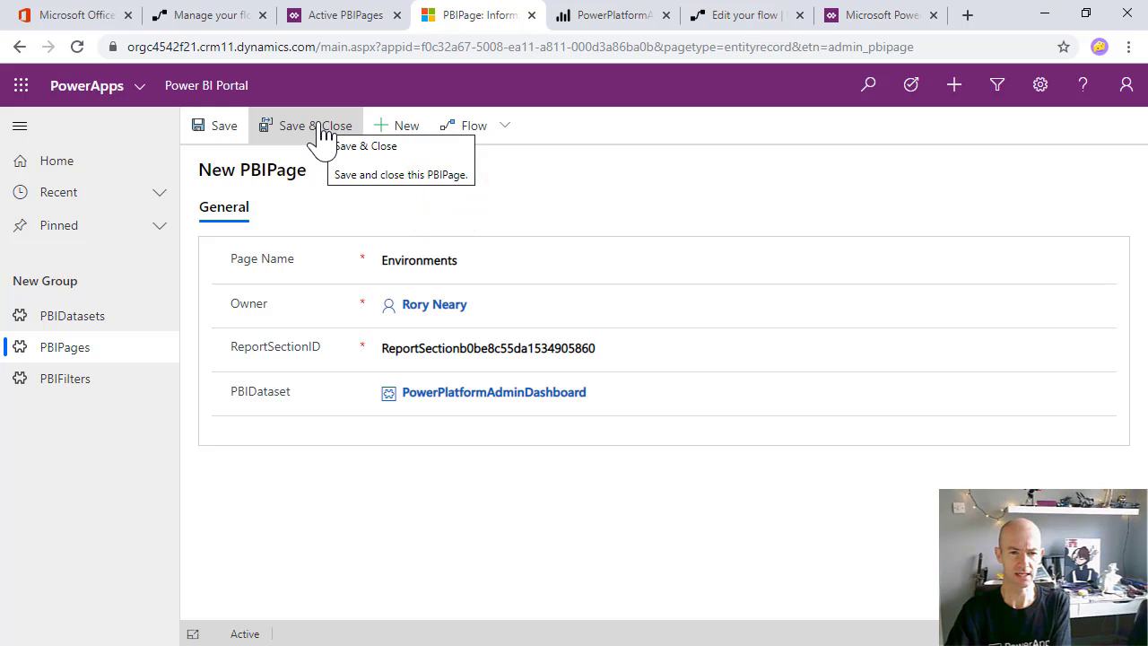
pyautogui.click(318, 135)
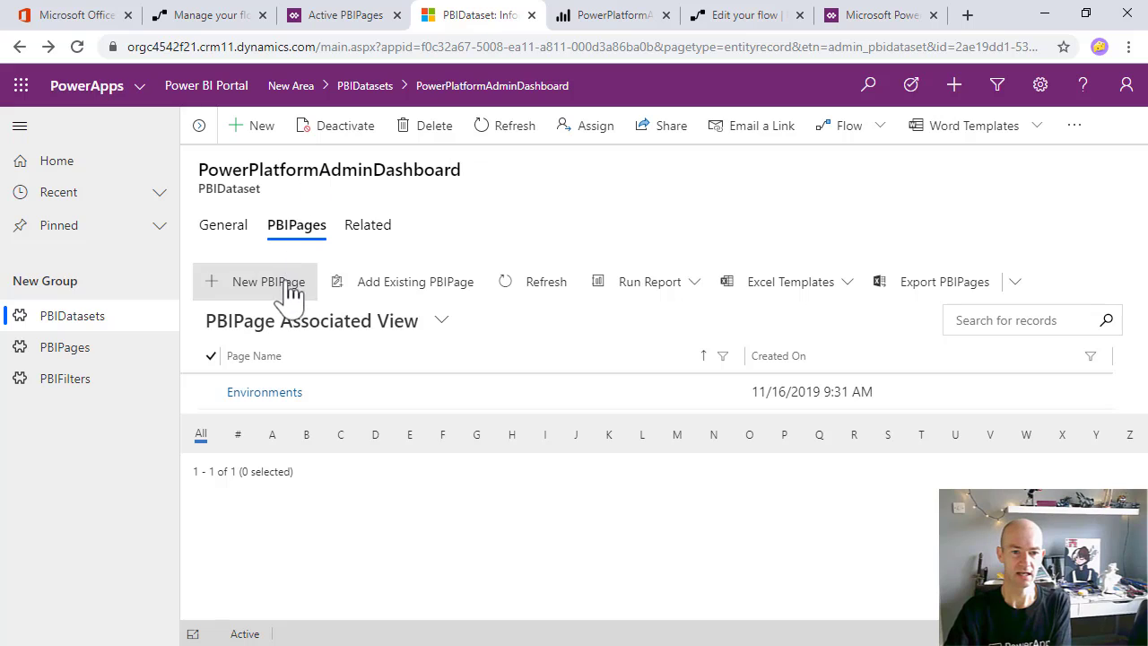
# Start another PBIPage for PowerPlatformAdminDashboard and show the report's Apps page in Power BI
pyautogui.click(289, 285)
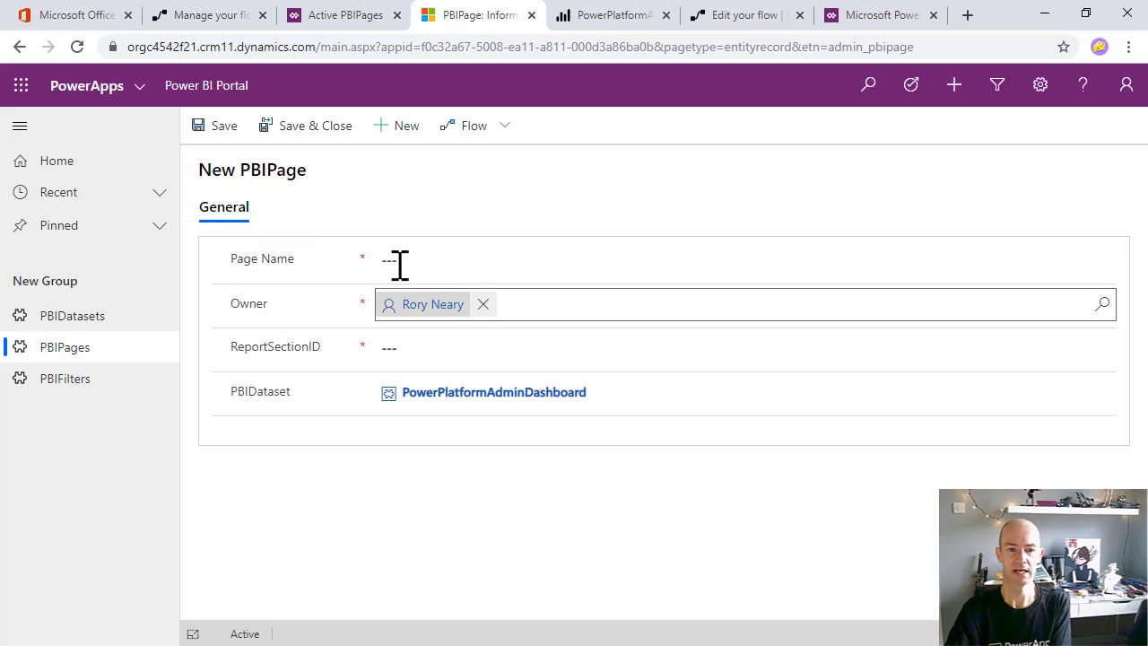
pyautogui.click(418, 259)
pyautogui.click(583, 31)
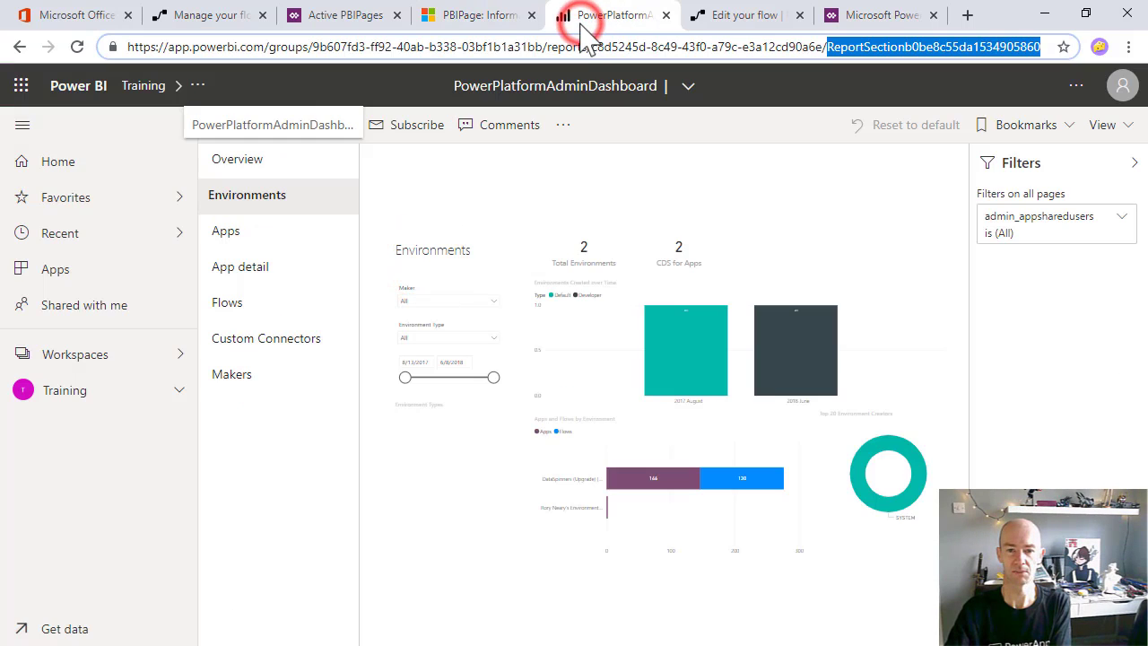
pyautogui.click(250, 234)
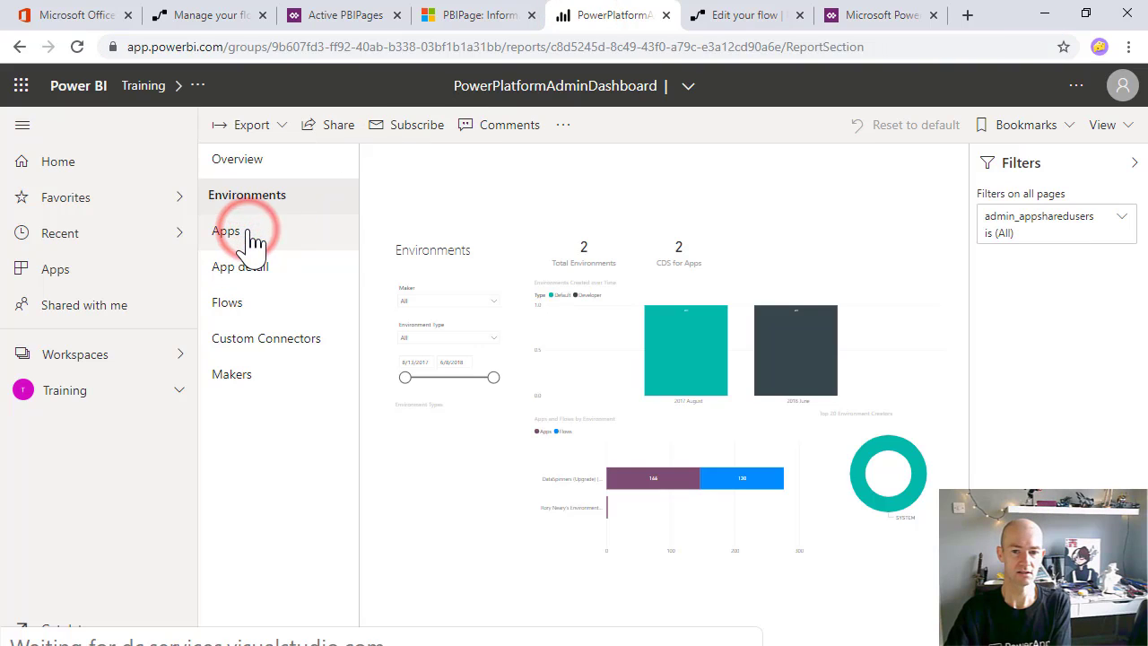
pyautogui.click(251, 233)
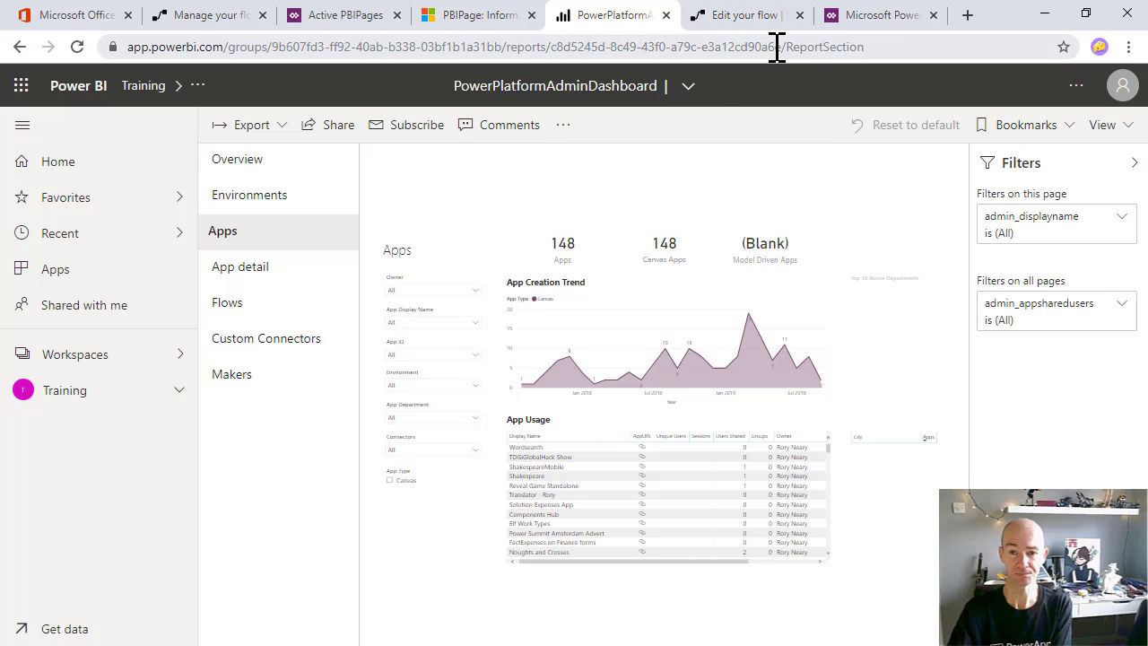
# Copy ReportSection from the end of the Apps page's address into the new page record's ReportSectionID field
pyautogui.click(812, 47)
pyautogui.click(818, 46)
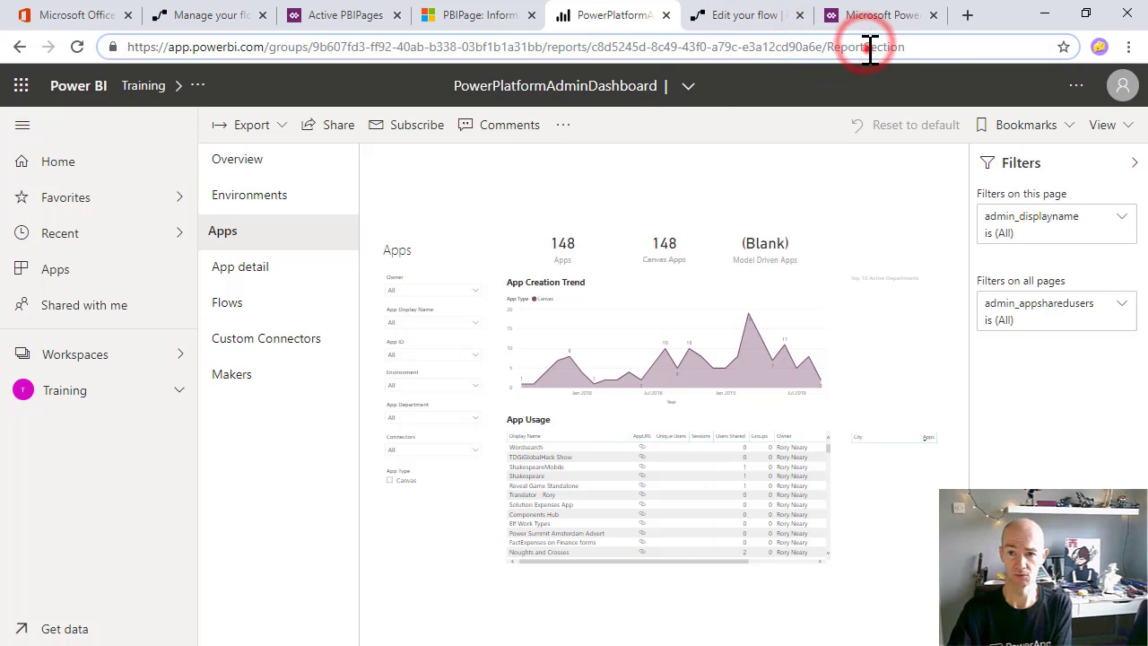
pyautogui.doubleClick(867, 49)
pyautogui.click(476, 15)
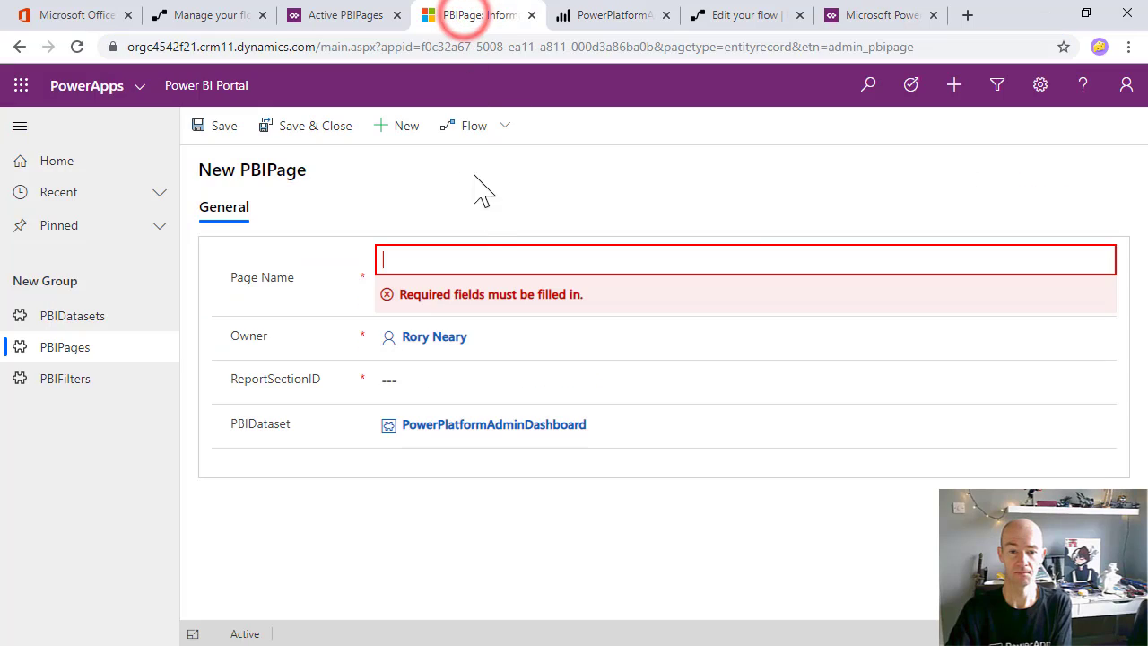
pyautogui.click(431, 380)
pyautogui.hotkey('ctrl', 'v')
# Set the record's Page Name to App, and save and close it
pyautogui.click(422, 258)
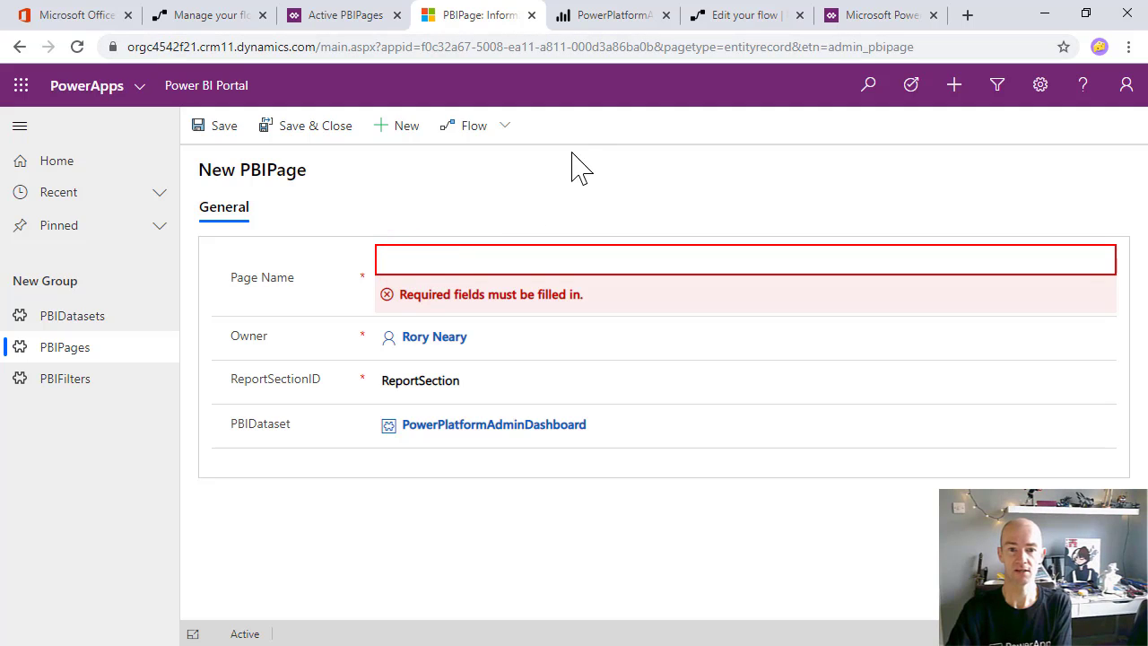
pyautogui.click(507, 384)
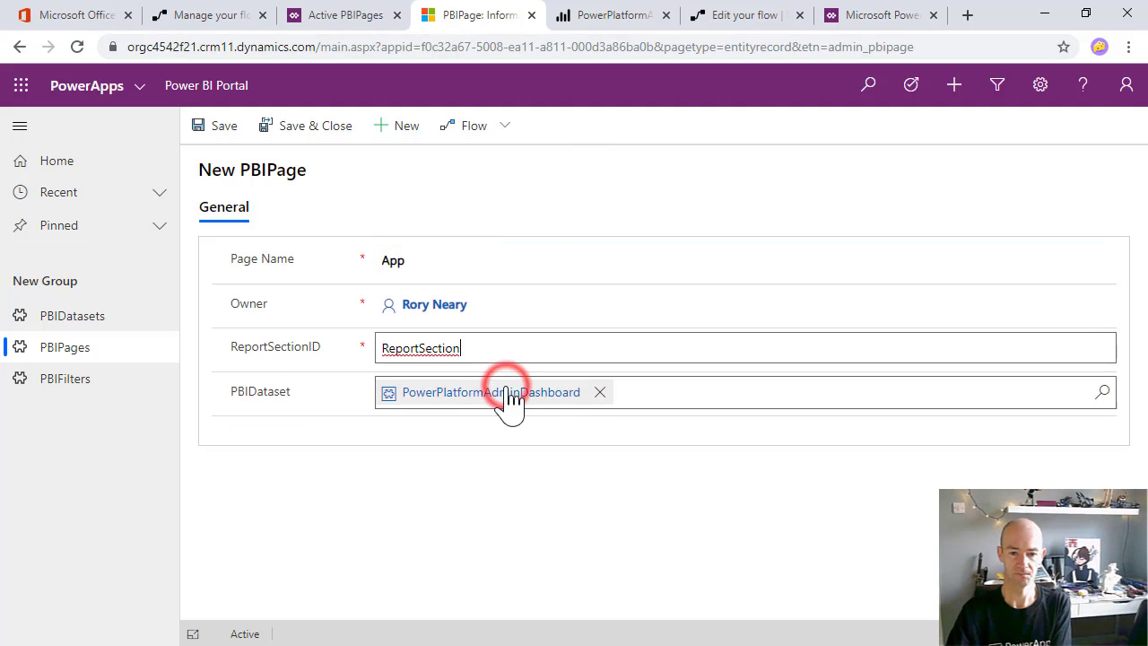
pyautogui.click(294, 130)
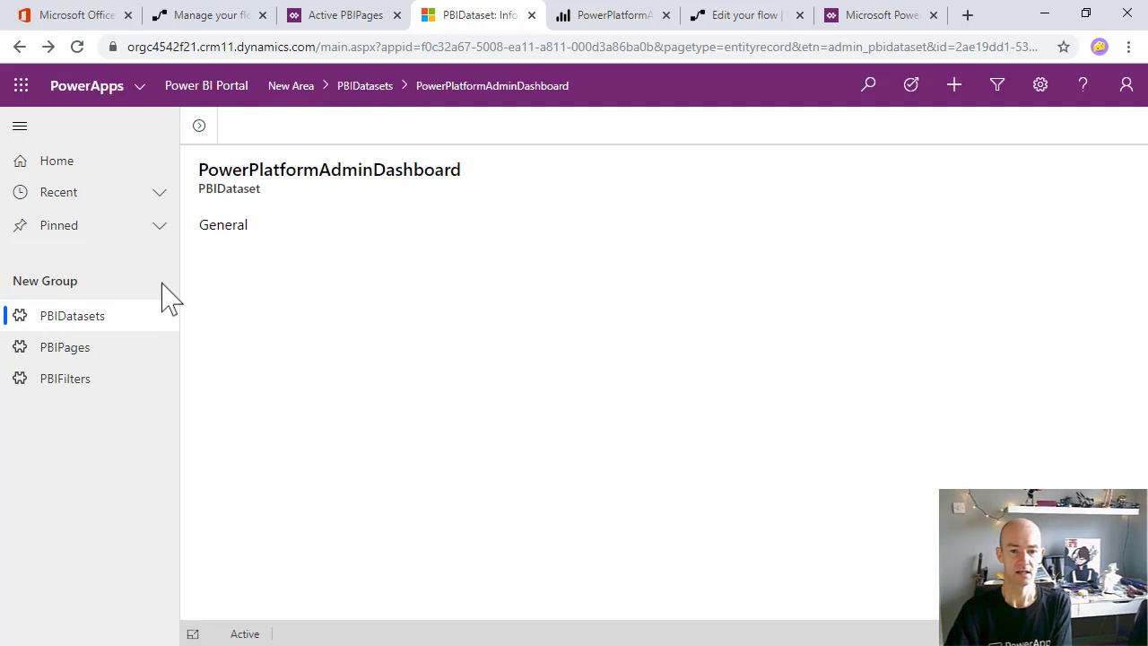
# Reopen the PowerPlatformAdminDashboard dataset record and show its related PBIFilters
pyautogui.click(83, 376)
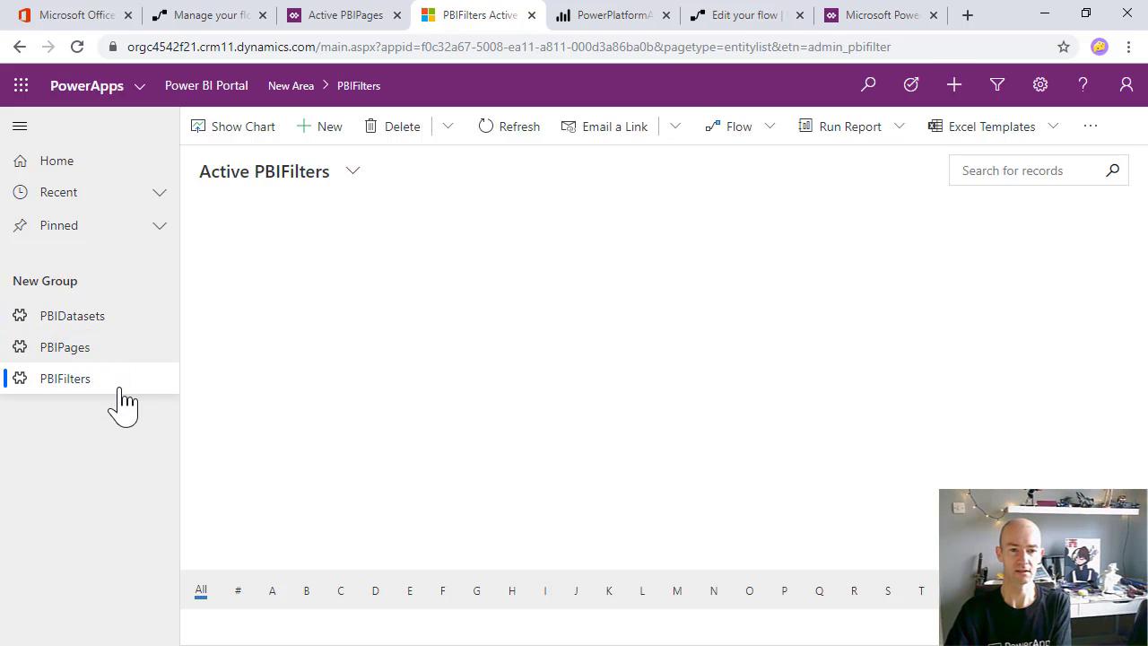
pyautogui.click(52, 321)
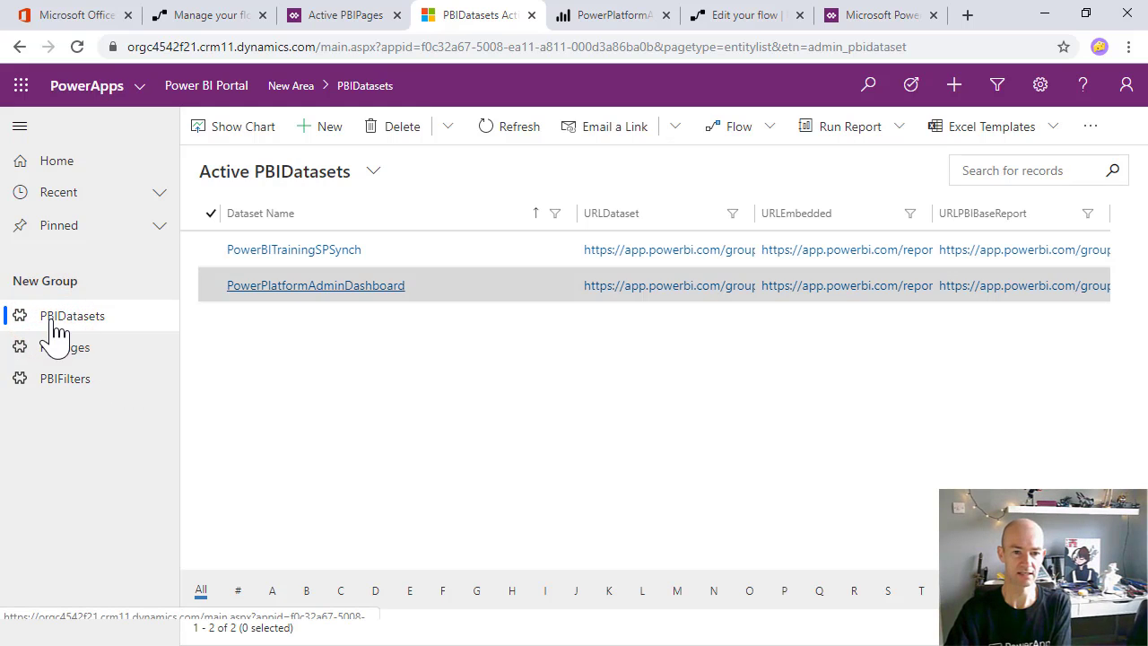
pyautogui.click(310, 285)
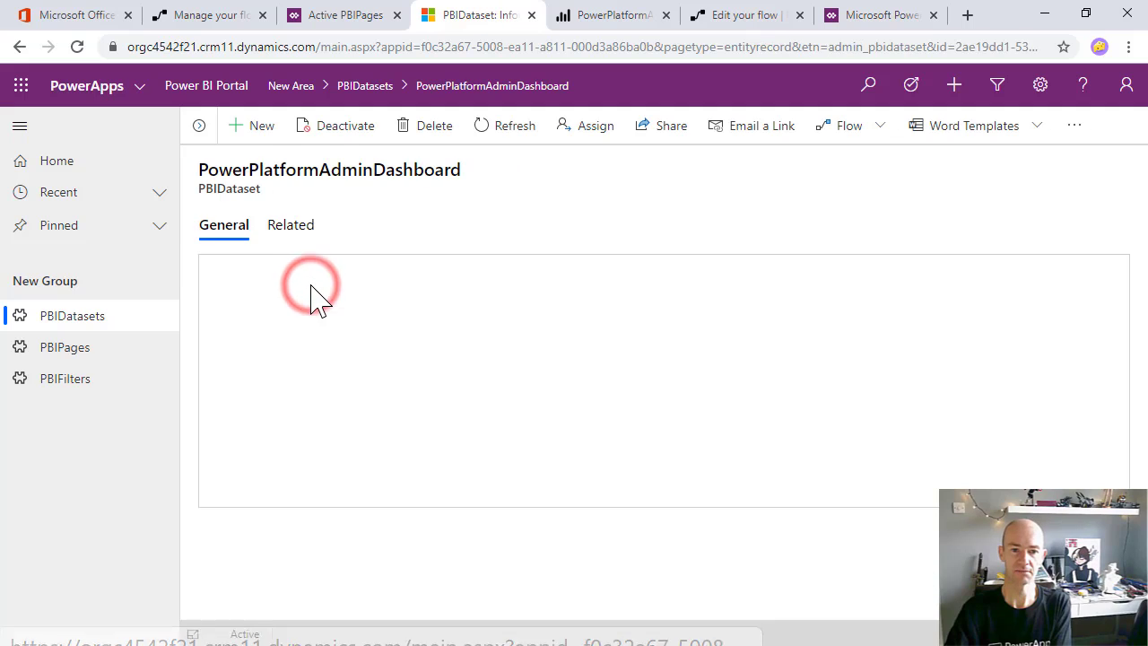
pyautogui.click(291, 225)
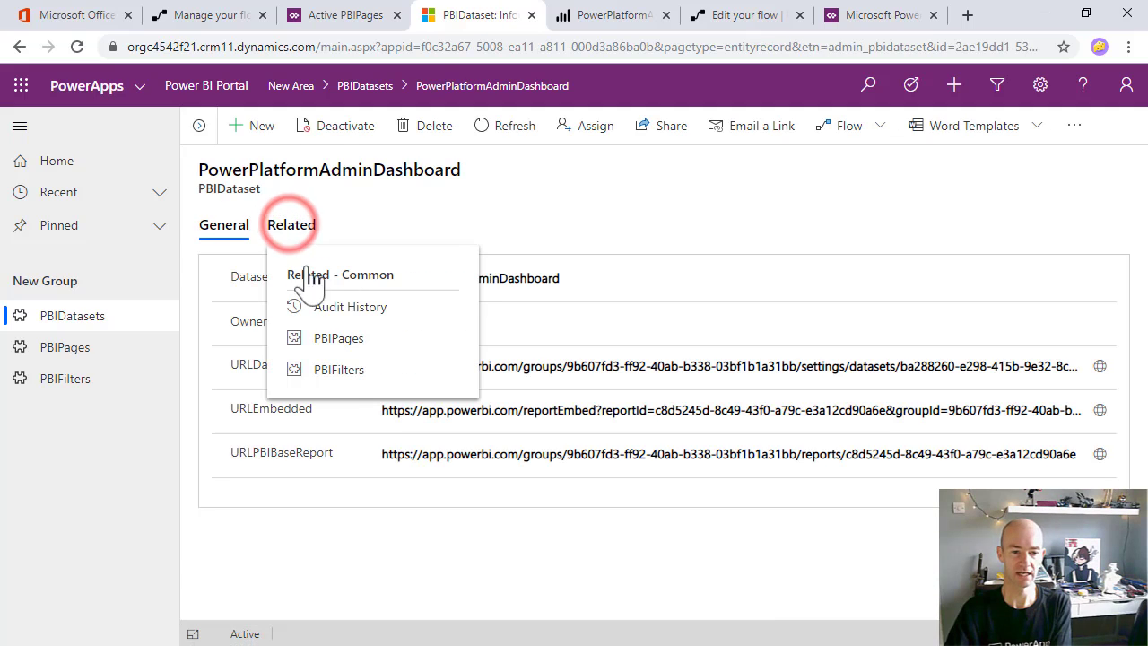
pyautogui.click(342, 370)
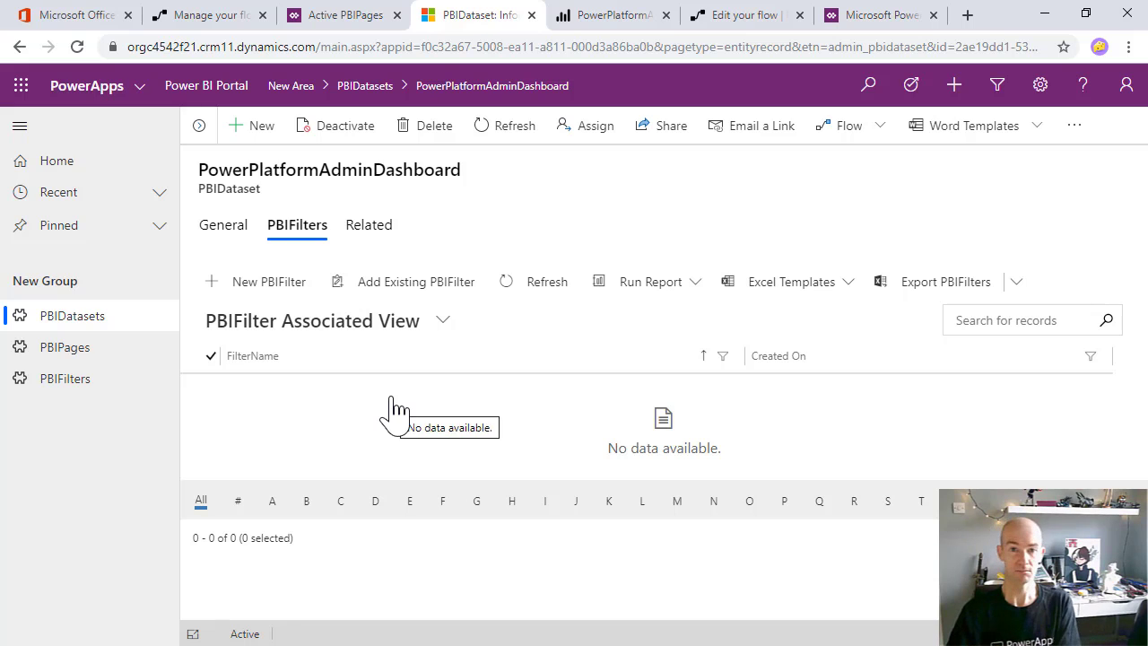
# Switch to Power BI and open the PowerPlatformAdminDashboard report for editing
pyautogui.click(601, 15)
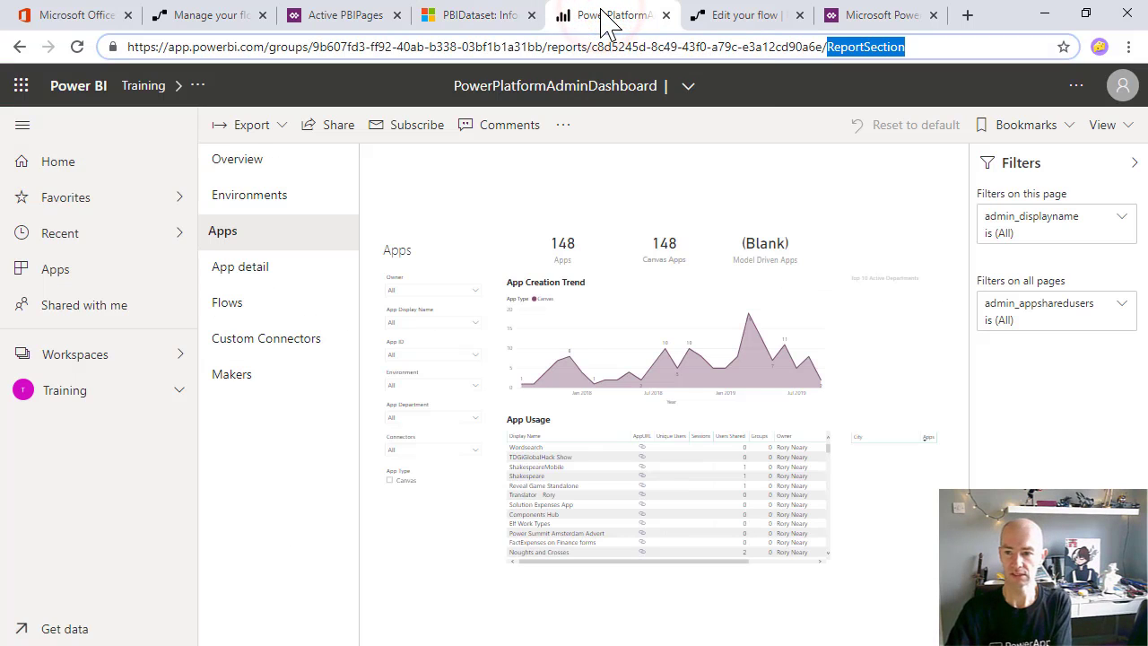
pyautogui.click(1104, 310)
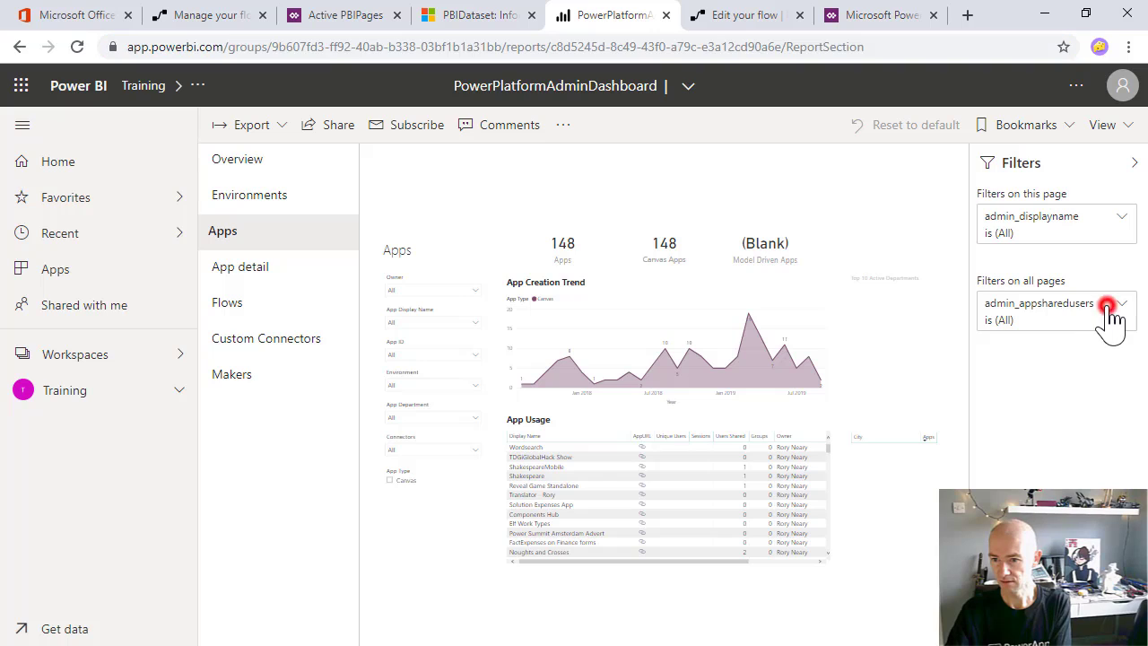
pyautogui.click(563, 130)
pyautogui.click(585, 185)
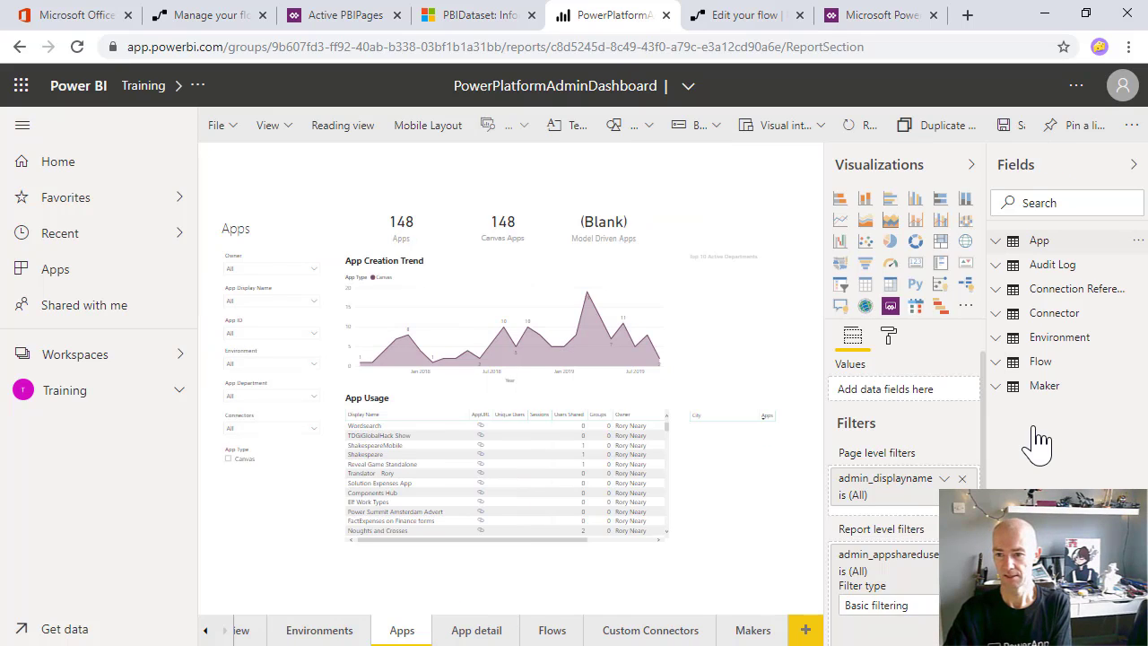
# Search the report's fields for "shared" and widen the Fields pane until the field names can be read in full
pyautogui.click(1047, 203)
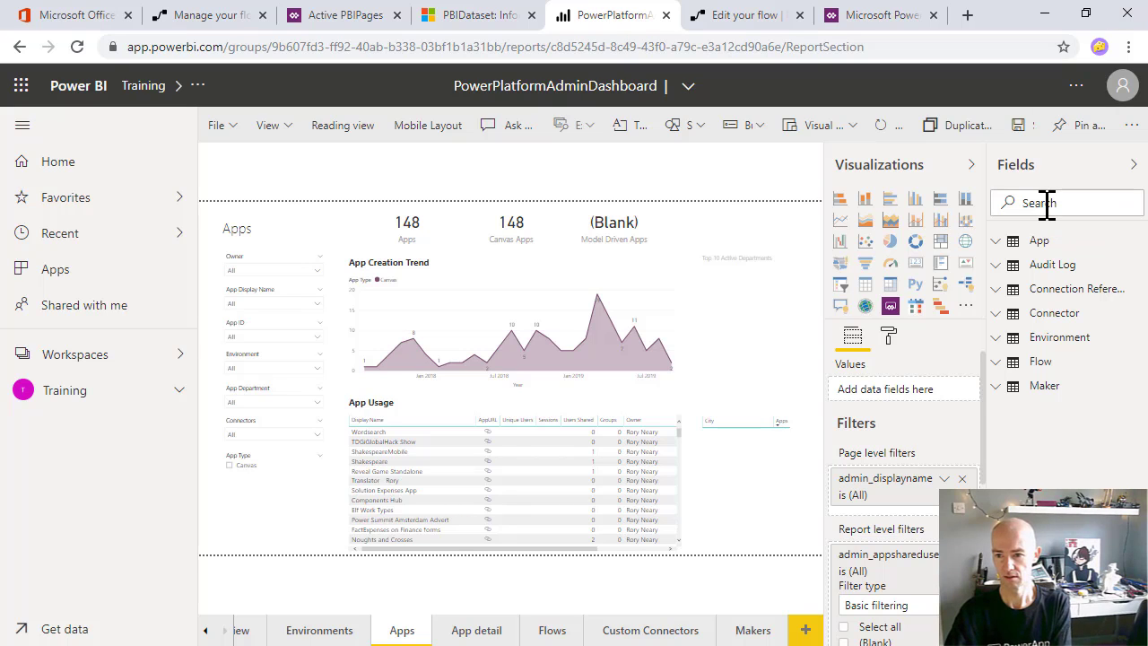
pyautogui.write('shared')
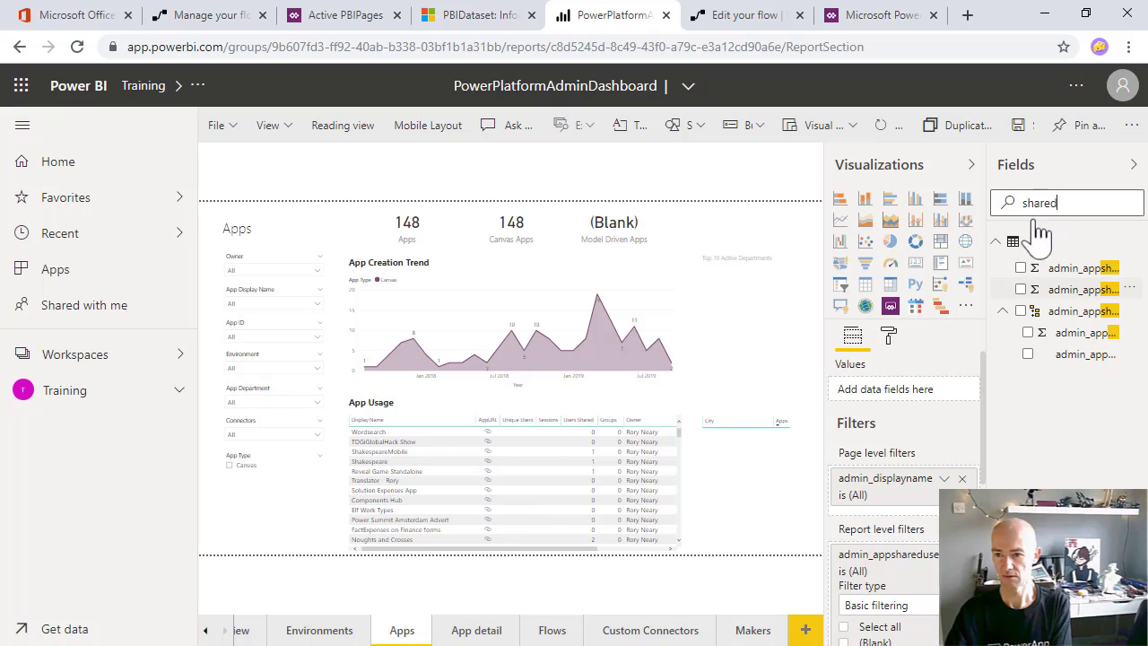
pyautogui.click(985, 281)
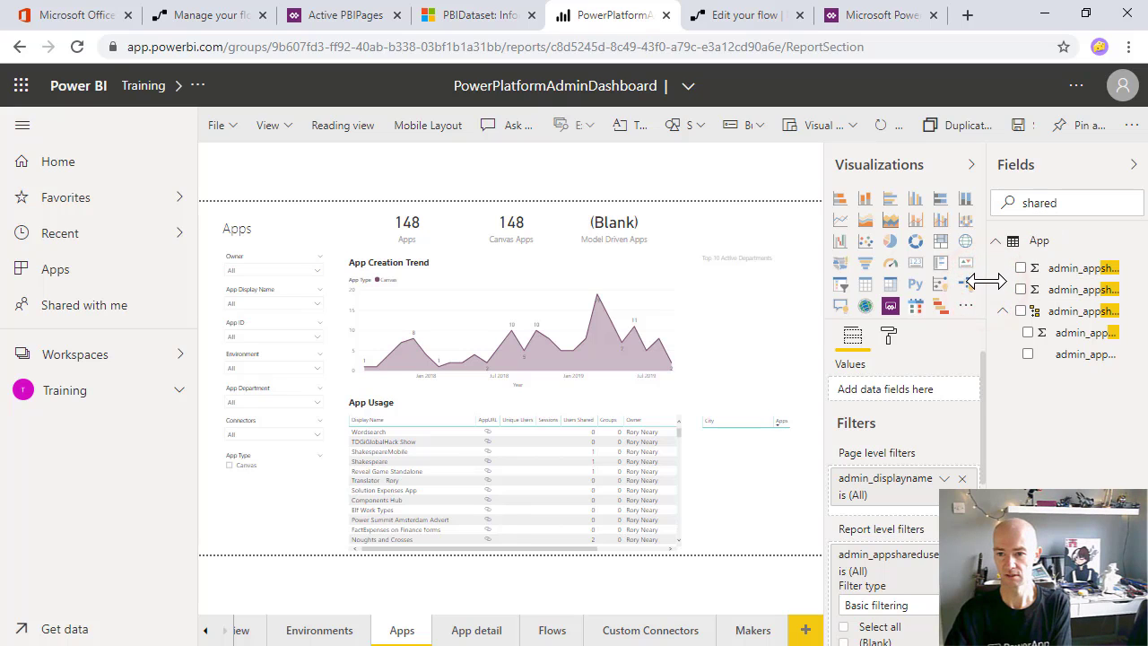
pyautogui.moveTo(985, 281); pyautogui.dragTo(917, 307)
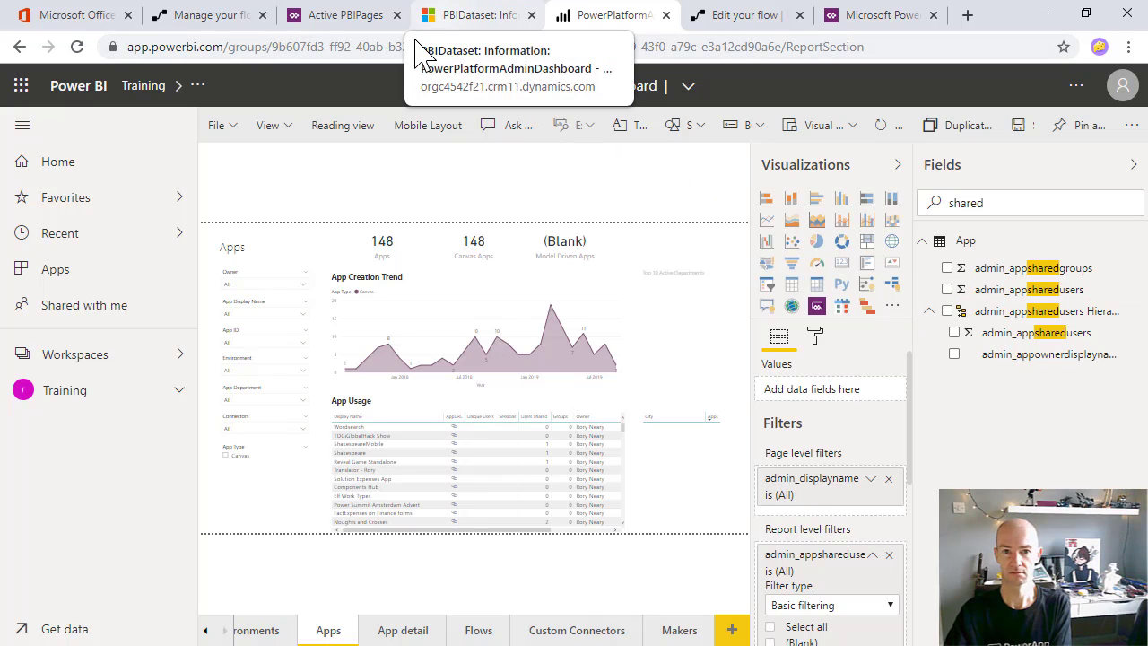
# Switch back to the Power BI Portal and start a new PBIFilter named Number of Shares with FilterPipedOptions 1|2|3|4|5|6
pyautogui.click(446, 18)
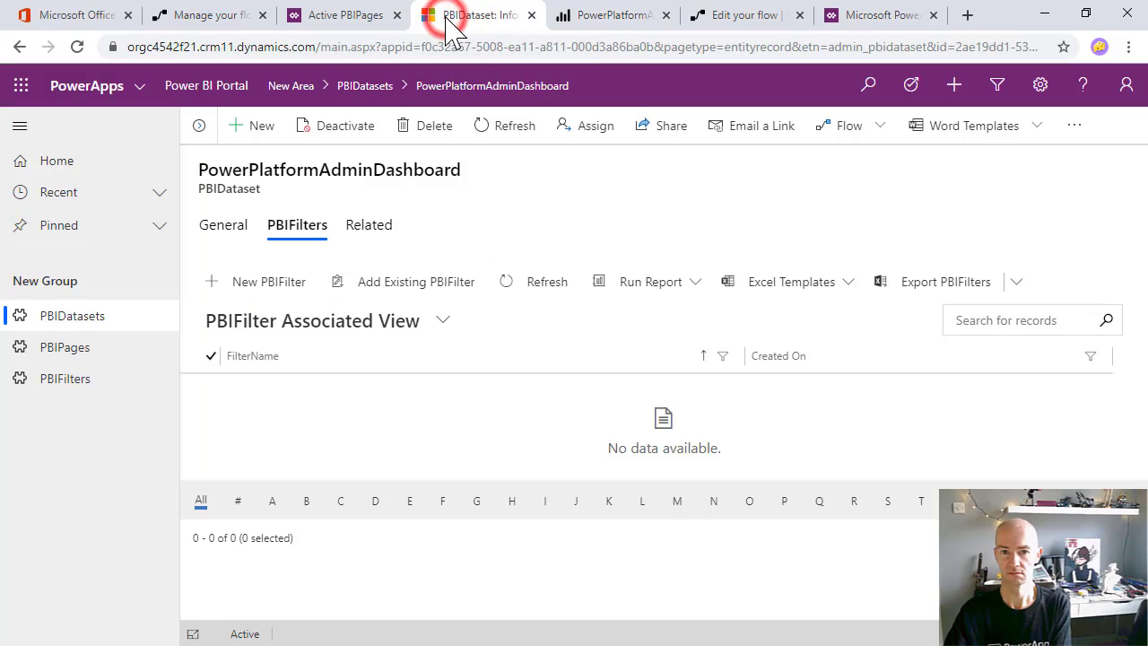
pyautogui.click(285, 284)
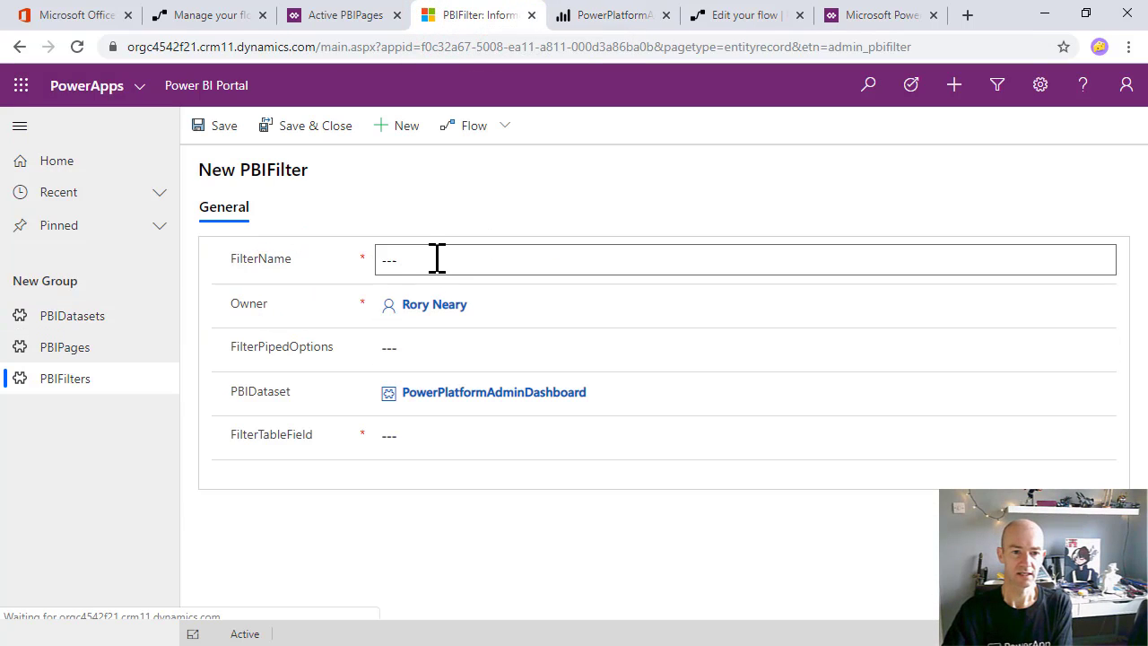
pyautogui.click(436, 257)
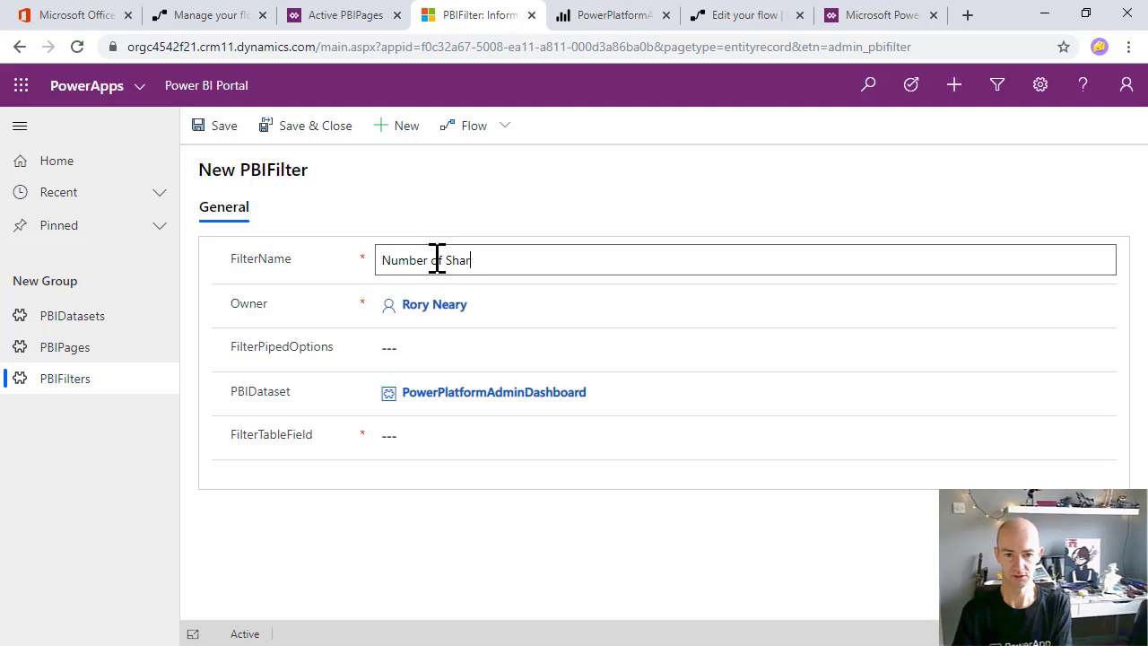
pyautogui.click(418, 351)
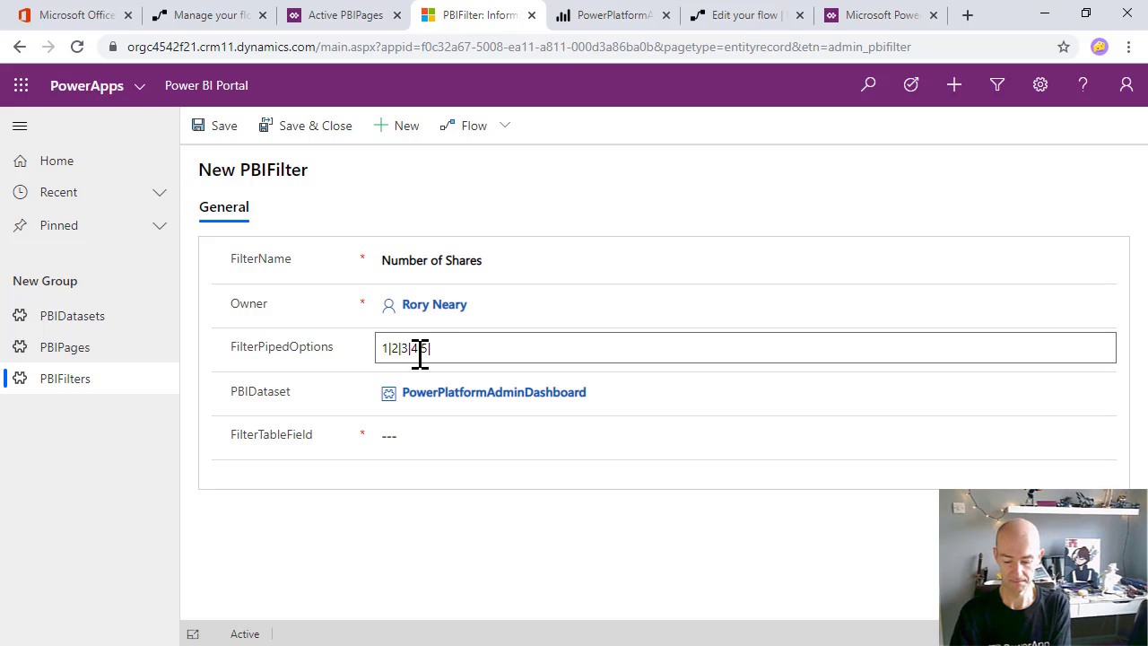
# Check the table name in Power BI and begin the record's FilterTableField with App/
pyautogui.click(427, 428)
pyautogui.click(610, 15)
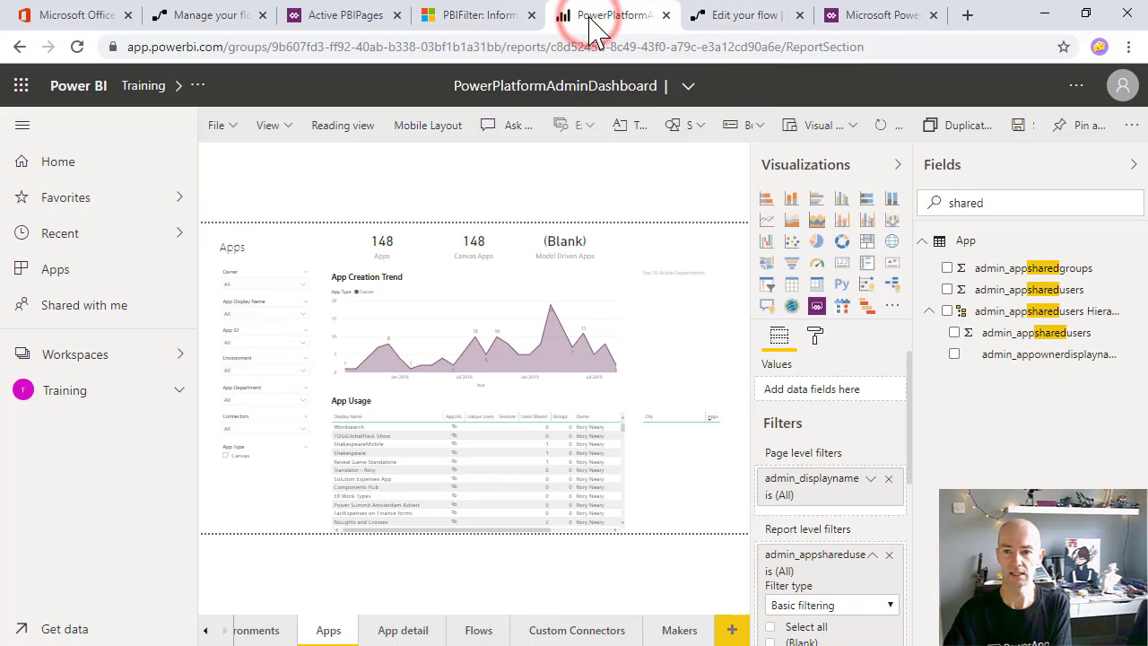
pyautogui.click(499, 16)
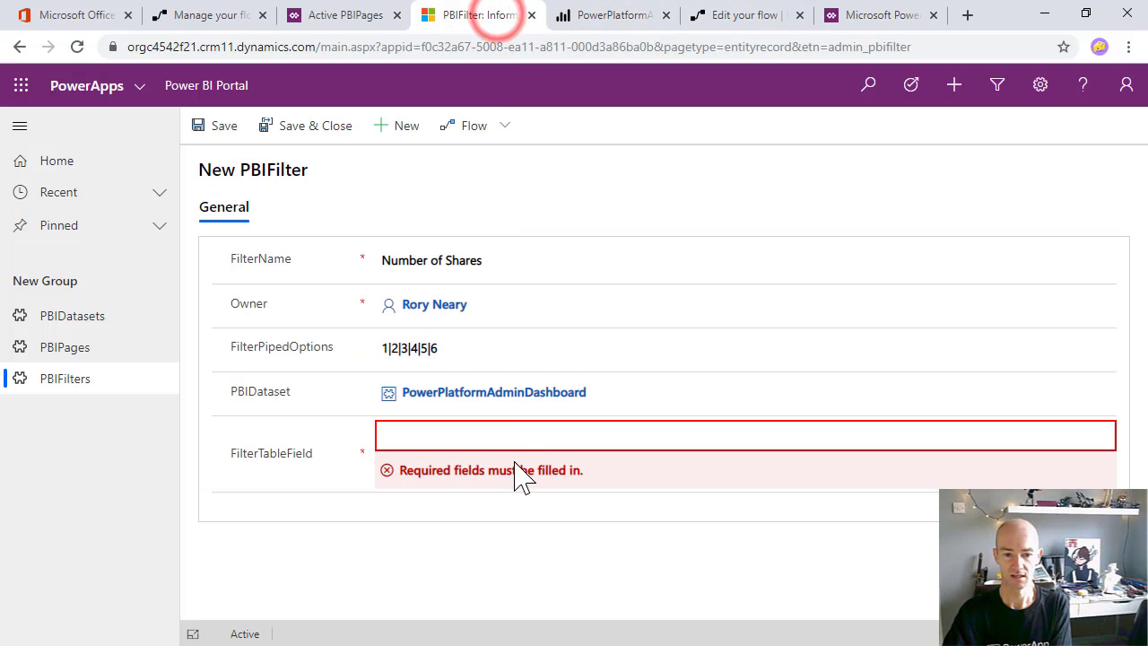
pyautogui.write('App/')
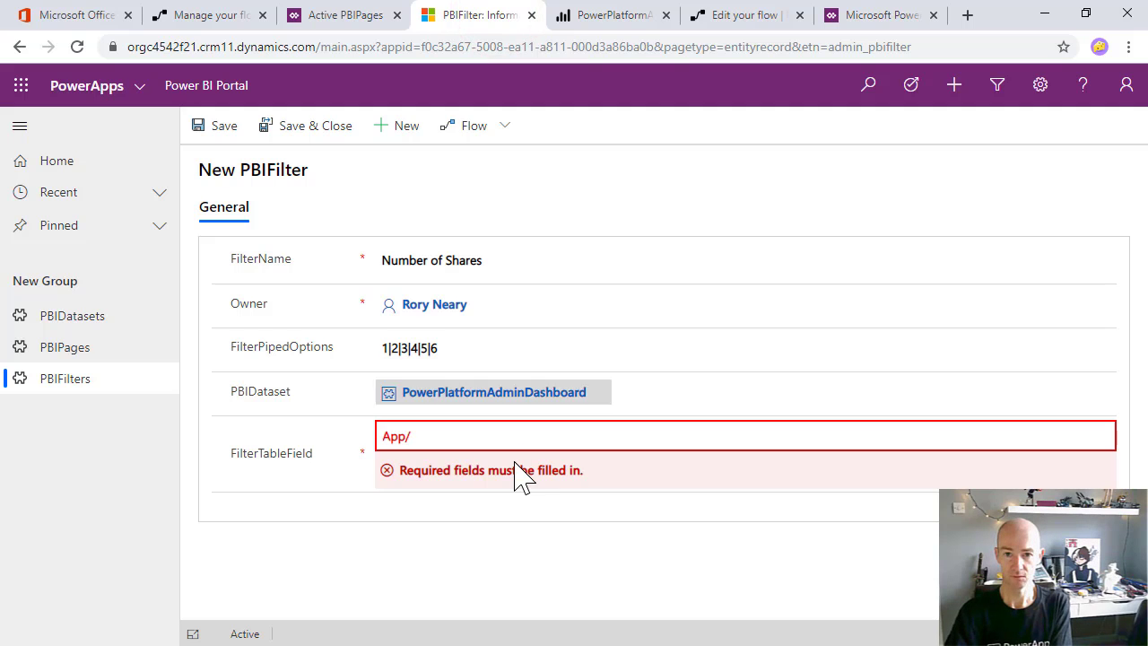
pyautogui.press('BackSpace')
# Look up the admin_appsharedusers field in Power BI and complete the FilterTableField as App/AdminSharedUsers
pyautogui.click(603, 16)
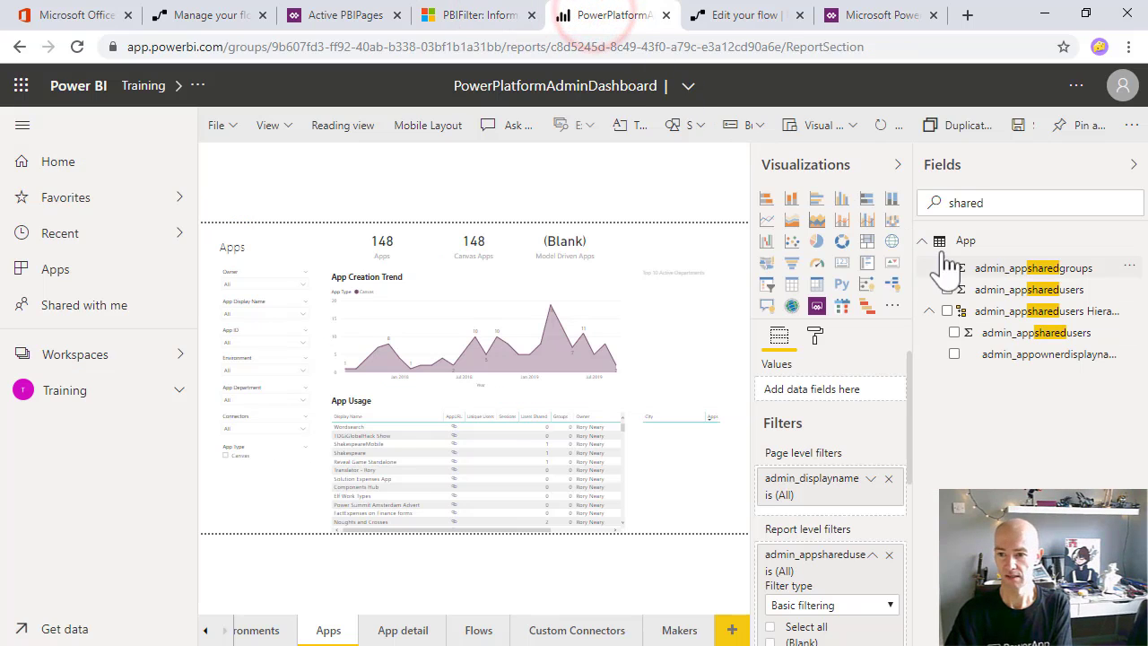
pyautogui.click(998, 290)
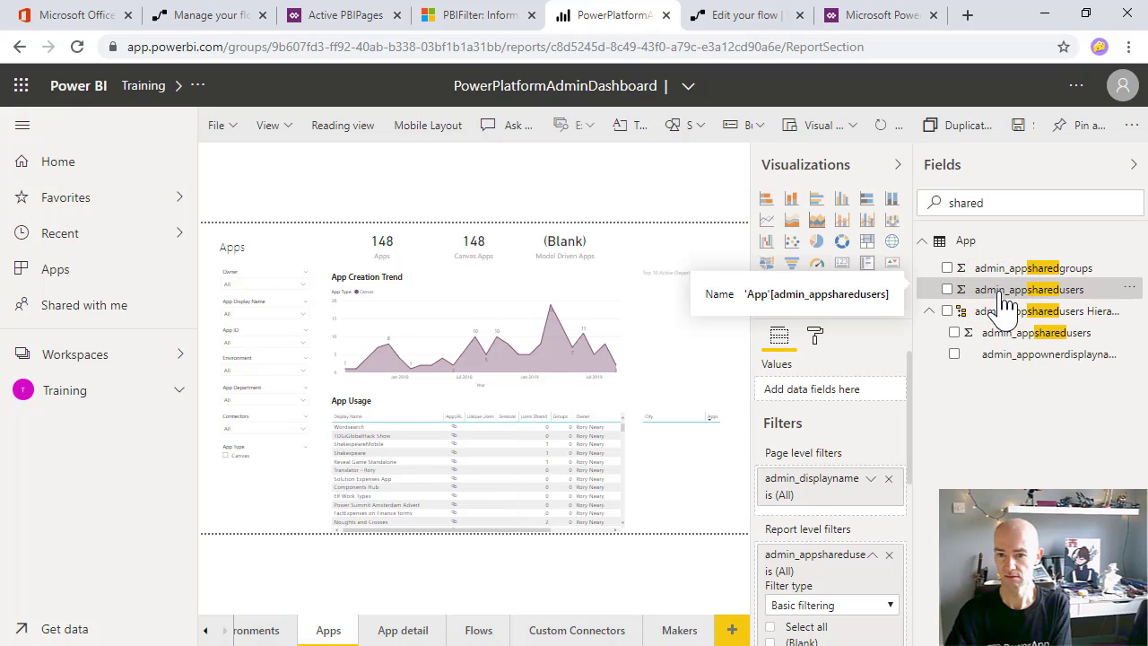
pyautogui.click(818, 482)
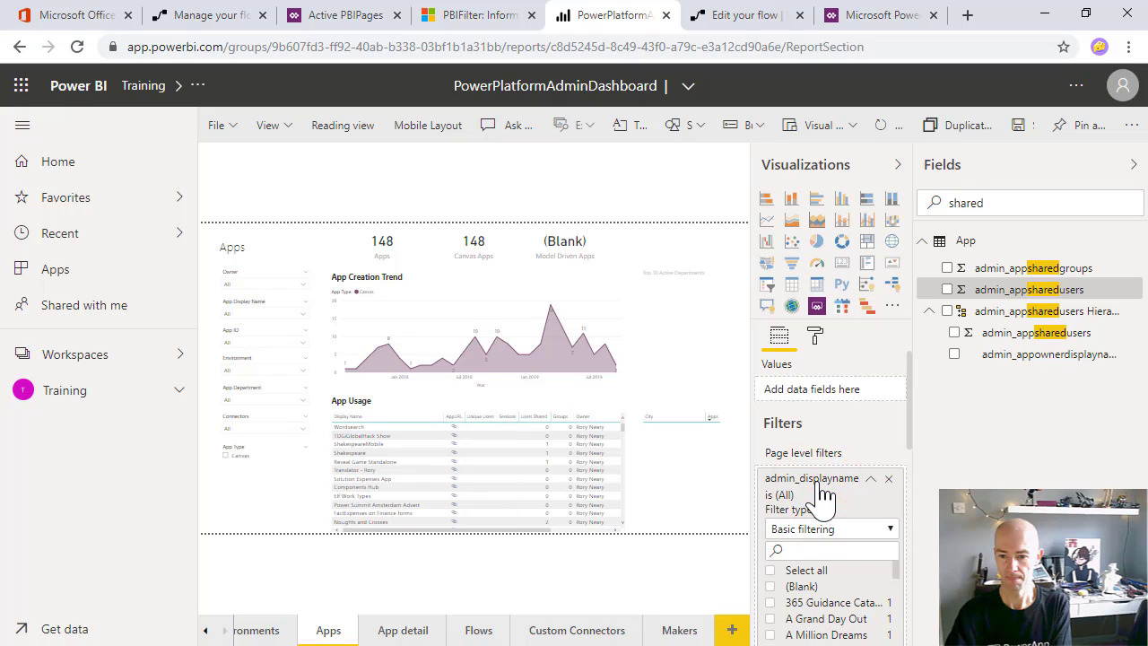
pyautogui.rightClick(980, 303)
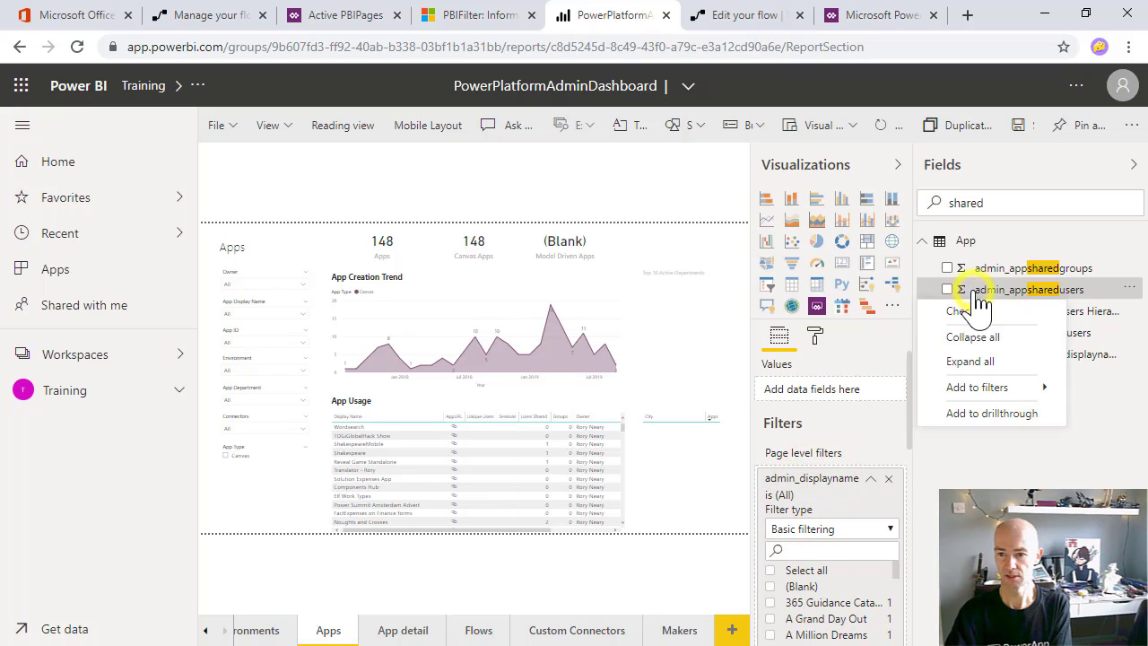
pyautogui.click(1128, 289)
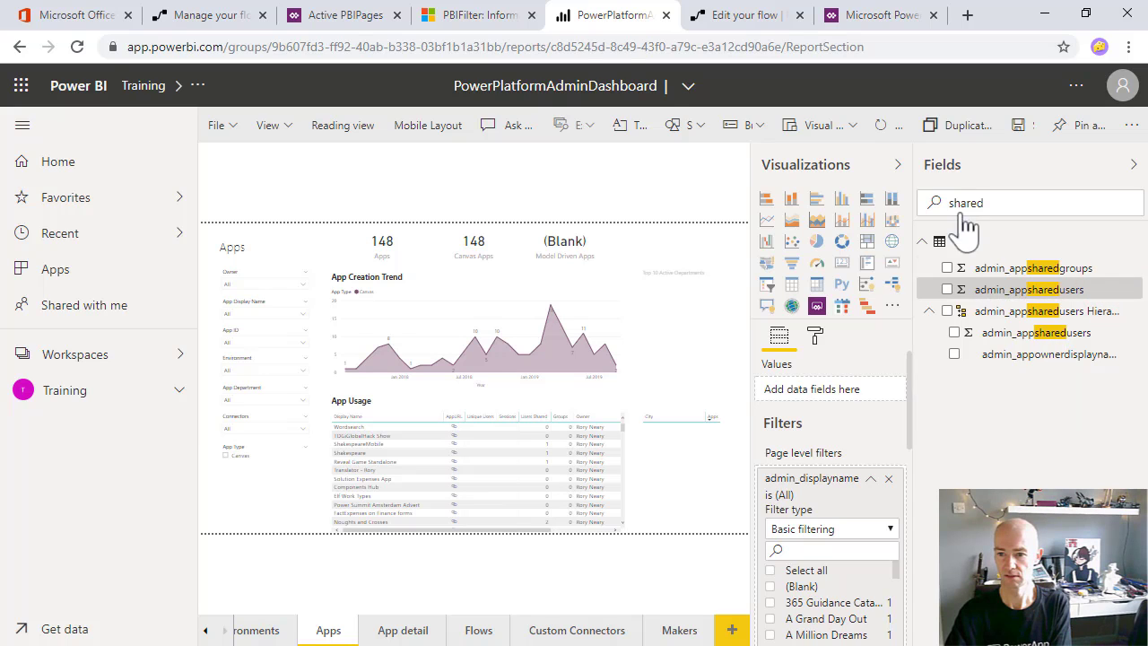
pyautogui.click(481, 15)
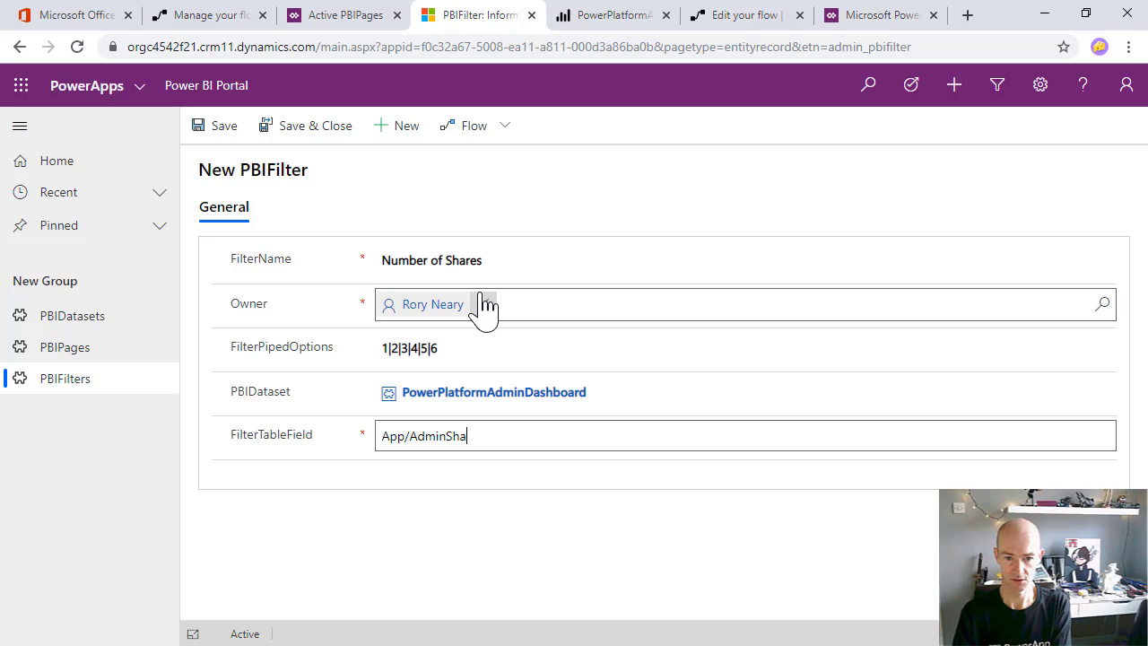
pyautogui.write('sers')
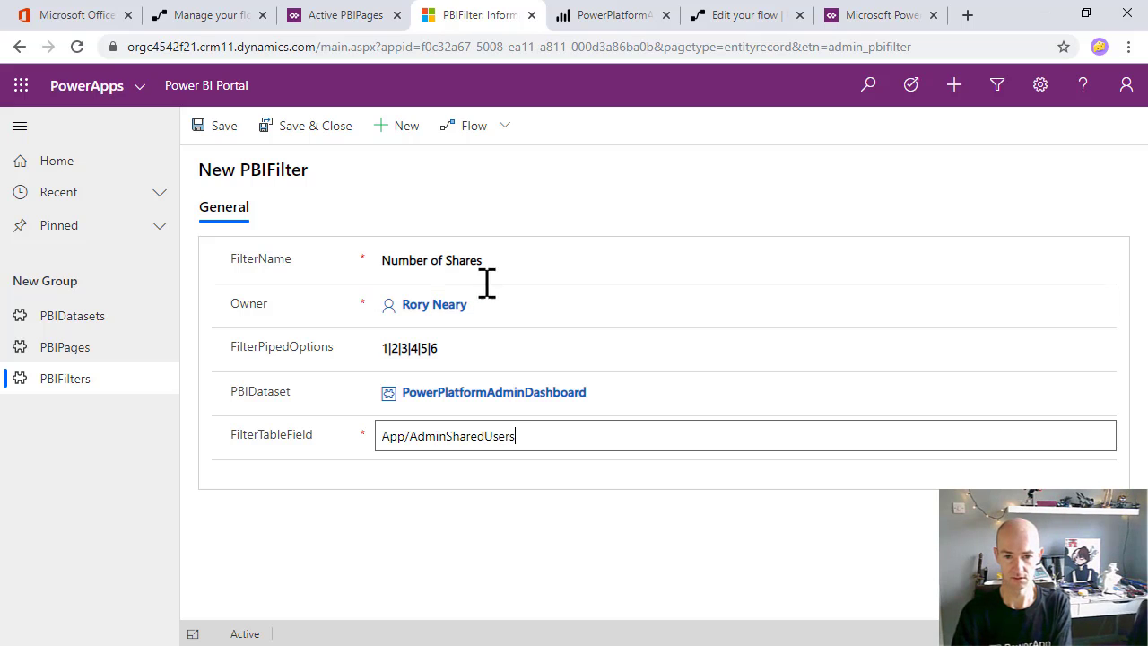
# Check the field's spelling in Power BI and change the FilterTableField to all-lowercase App/adminsharedusers after the table name
pyautogui.click(596, 16)
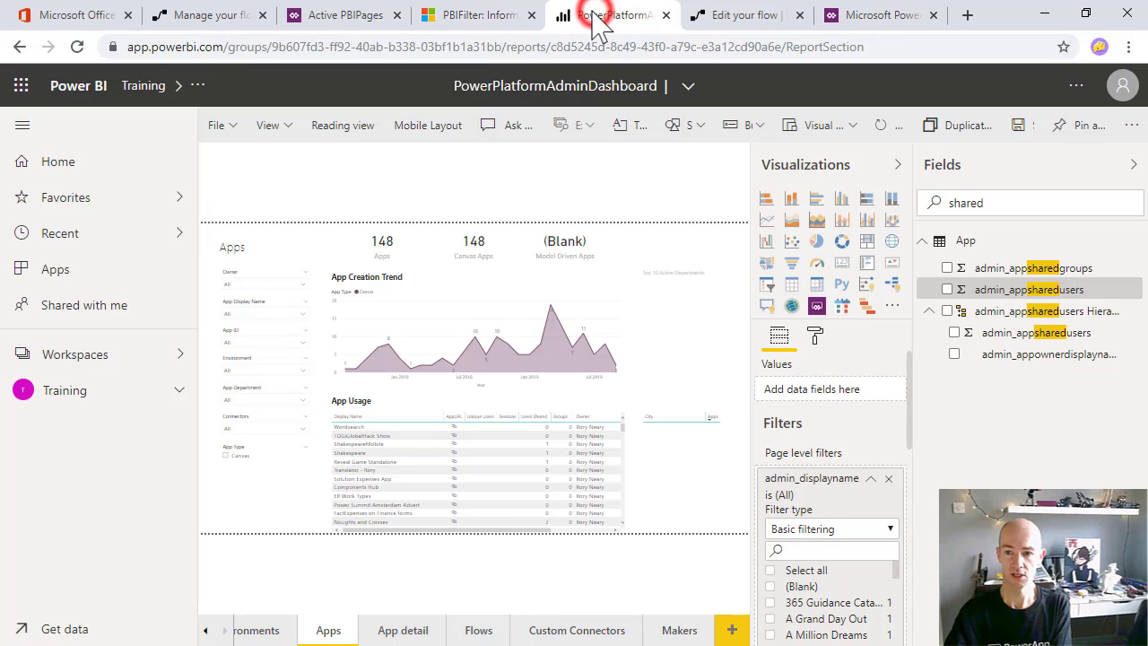
pyautogui.click(484, 17)
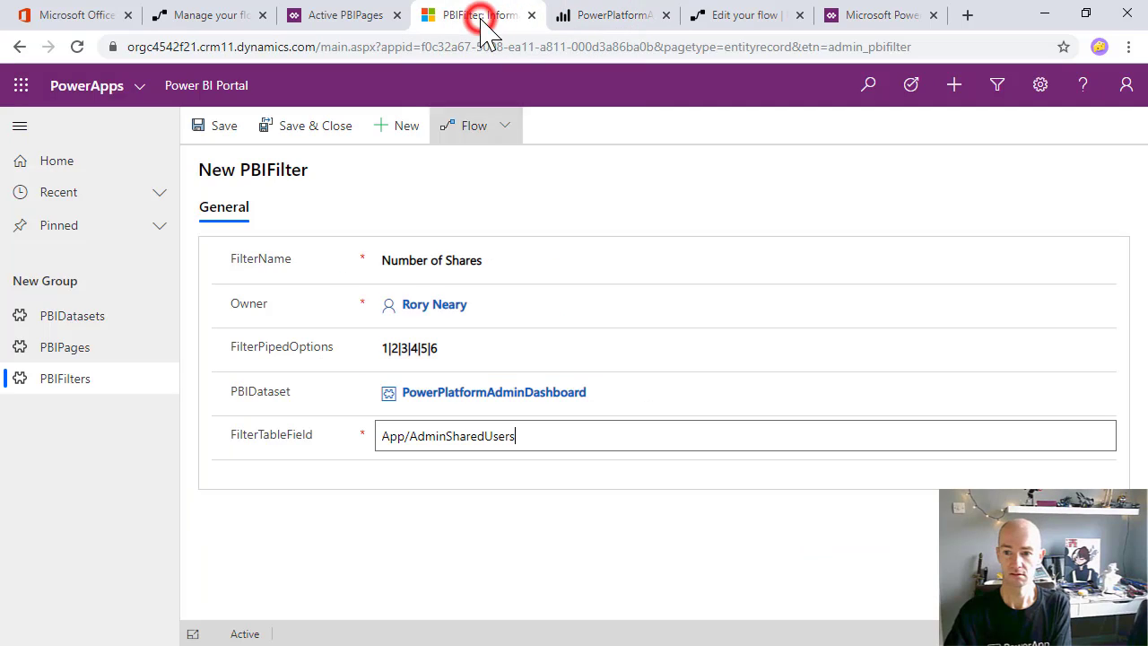
pyautogui.click(422, 437)
pyautogui.press('BackSpace')
pyautogui.write('a')
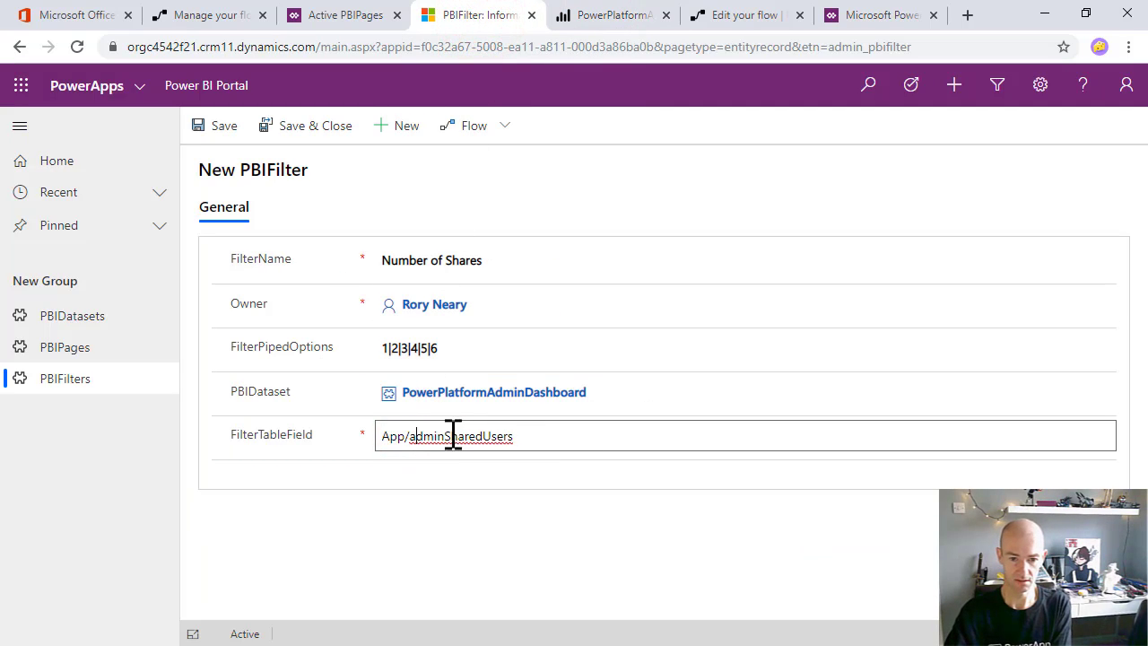
pyautogui.click(453, 436)
pyautogui.press('BackSpace')
pyautogui.write('s')
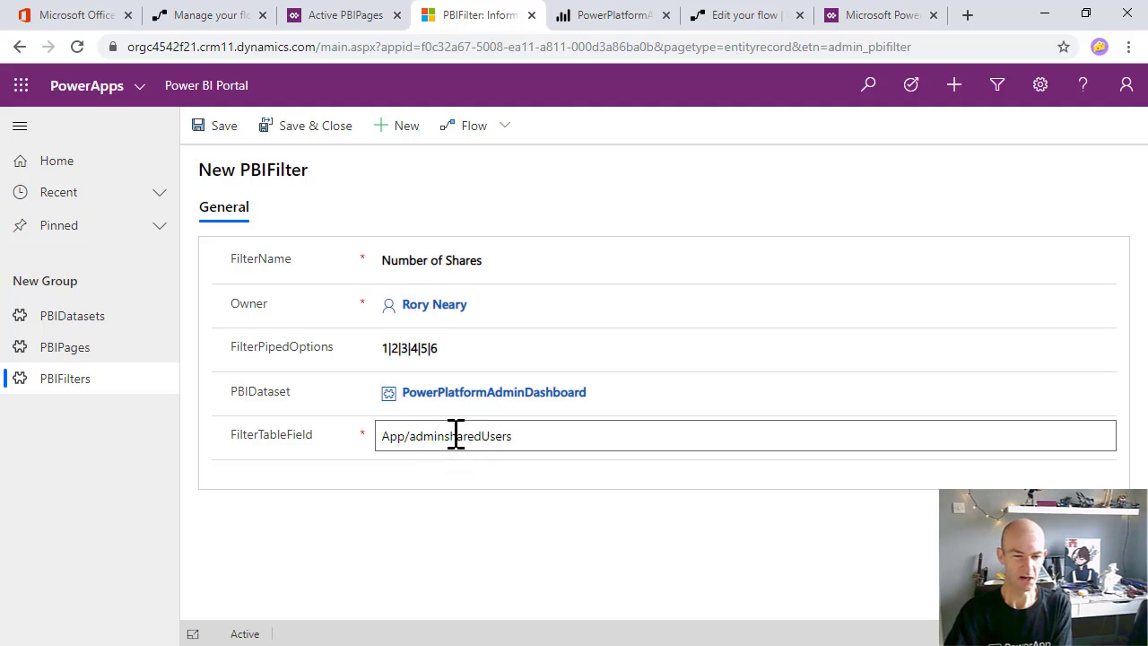
pyautogui.click(487, 435)
pyautogui.press('BackSpace')
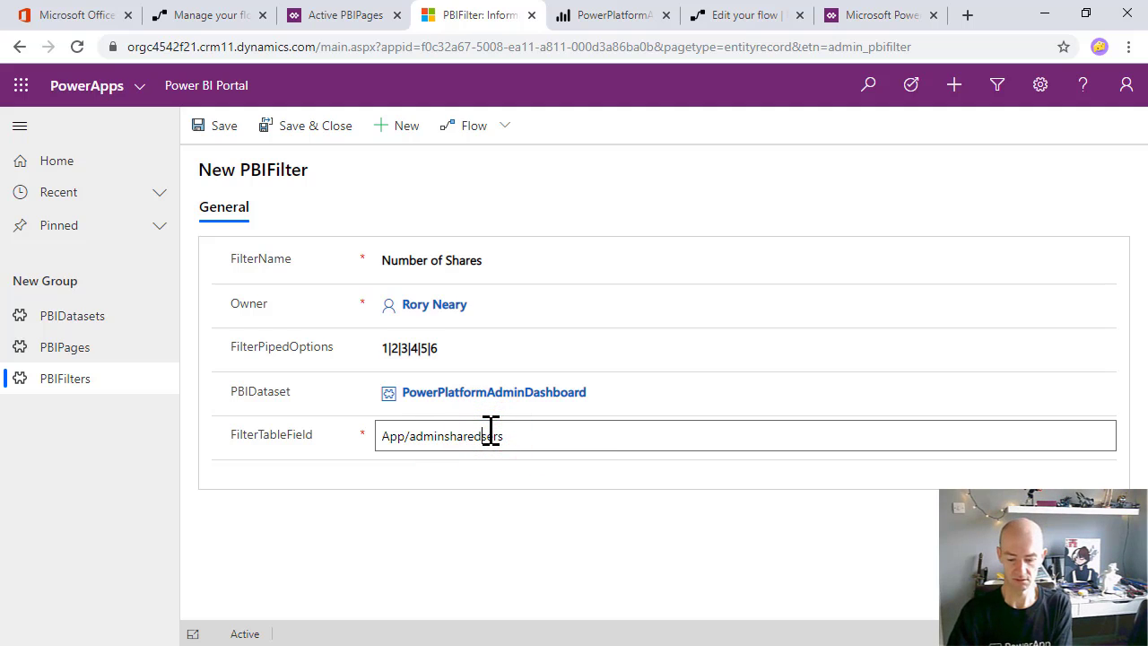
# Compare the entry with the field name in Power BI and correct the FilterTableField to App/admin_appsharedusers
pyautogui.click(593, 16)
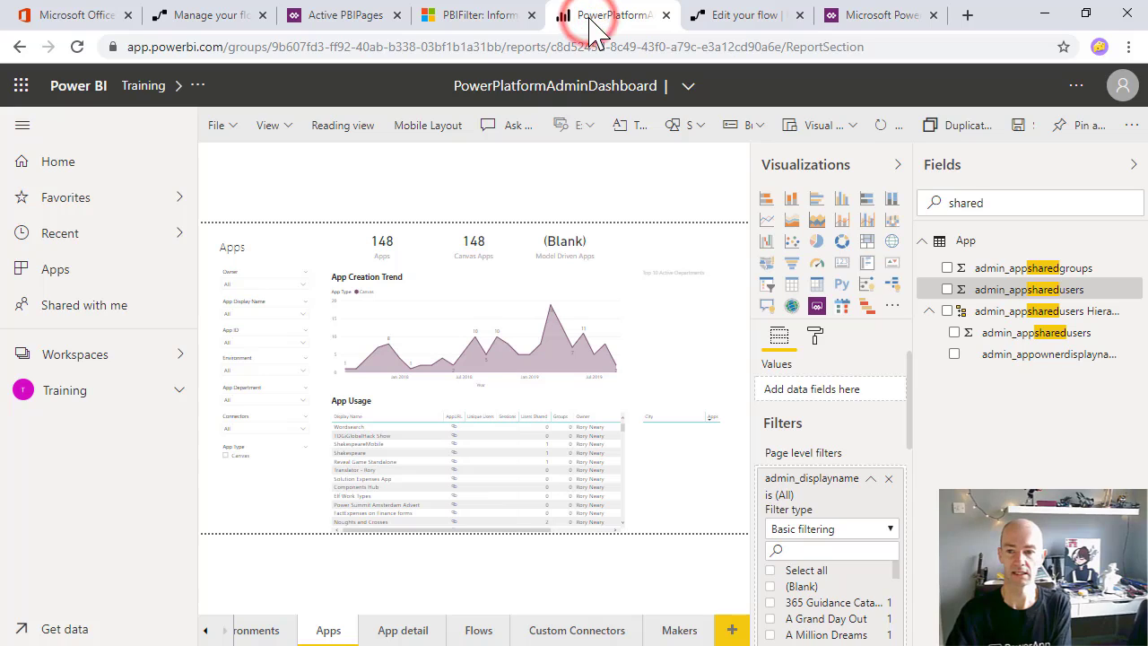
pyautogui.click(487, 16)
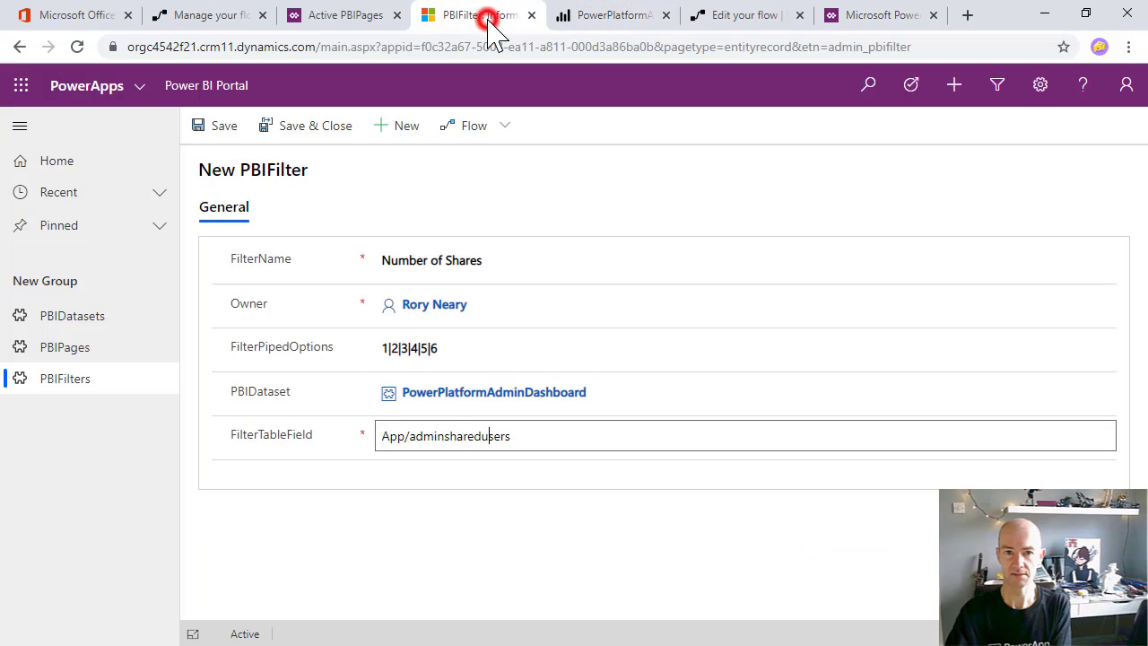
pyautogui.click(446, 432)
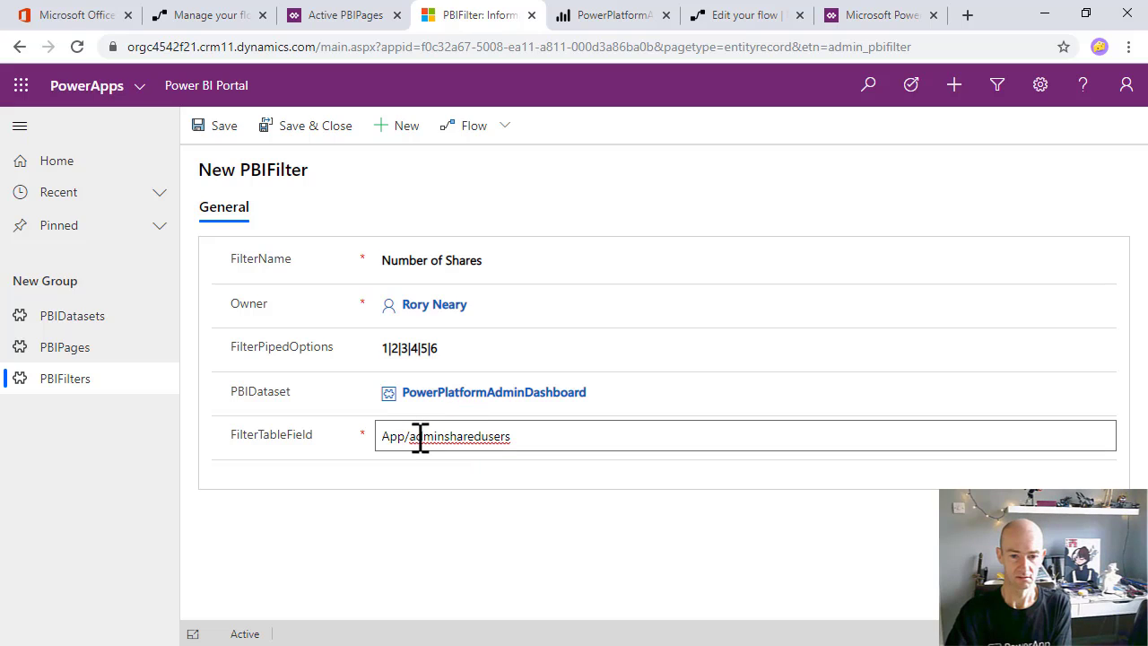
pyautogui.click(410, 437)
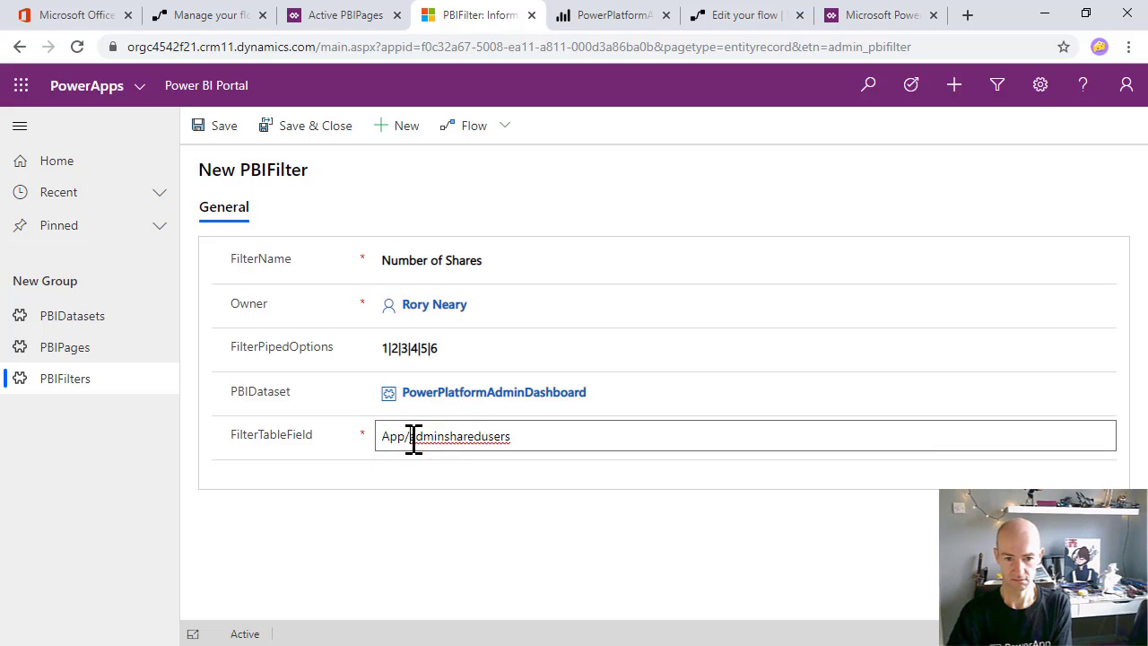
pyautogui.press('Right')
pyautogui.press('Right')
pyautogui.press('Right')
pyautogui.press('Right')
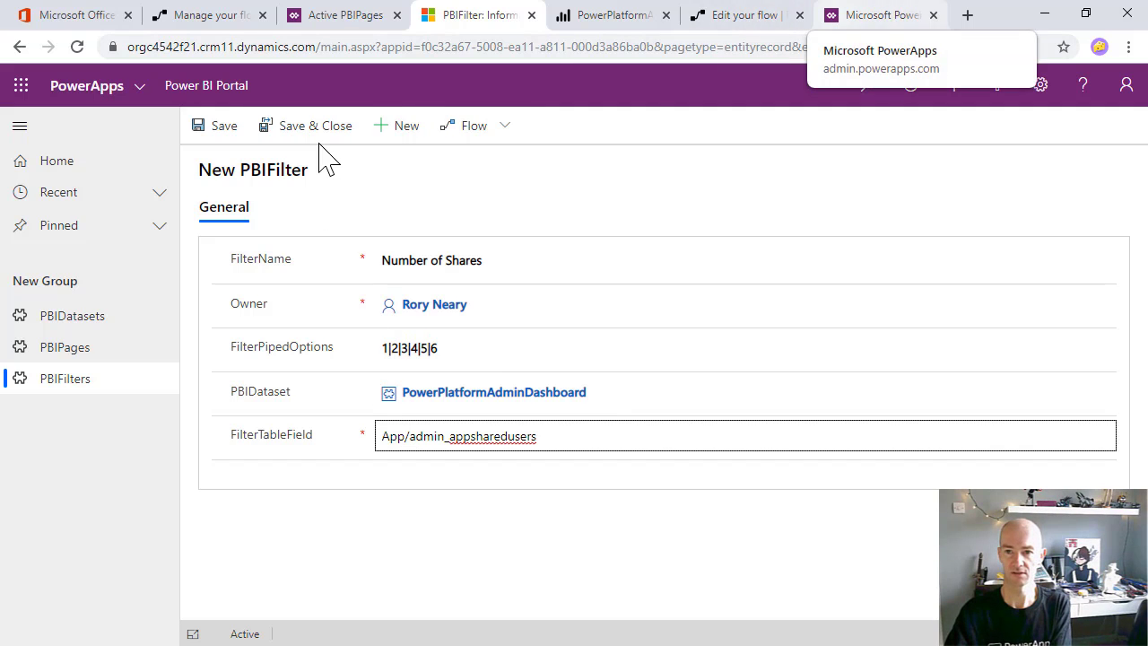
# Recheck the field name in Power BI, then save and close the Number of Shares filter and return to the PBIDatasets list
pyautogui.click(623, 19)
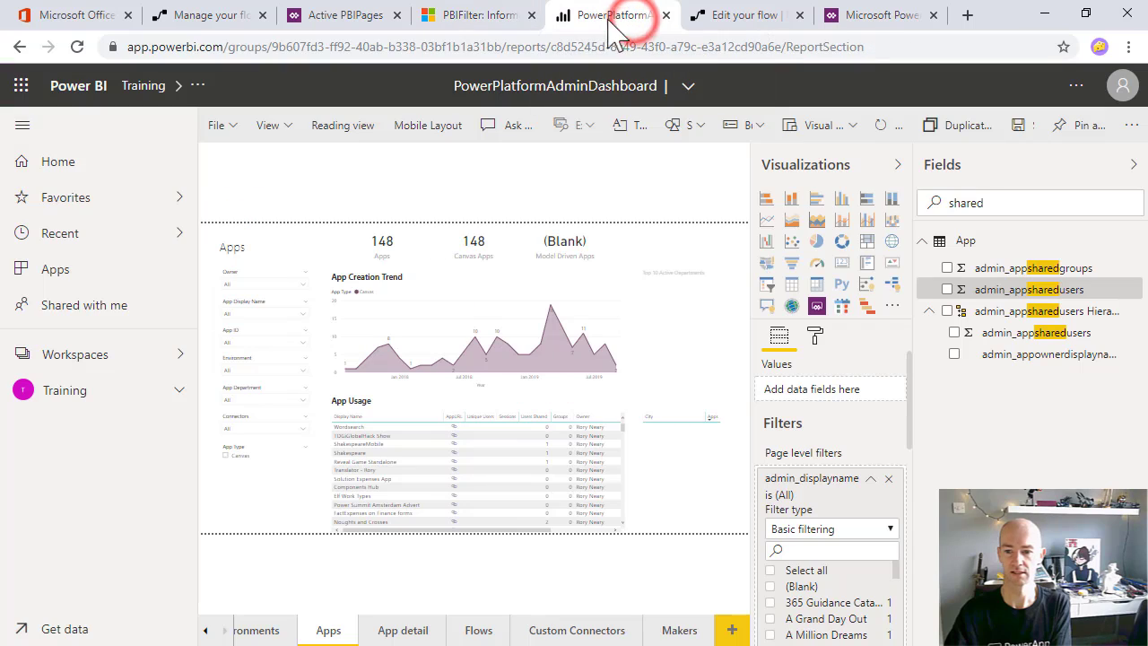
pyautogui.click(490, 20)
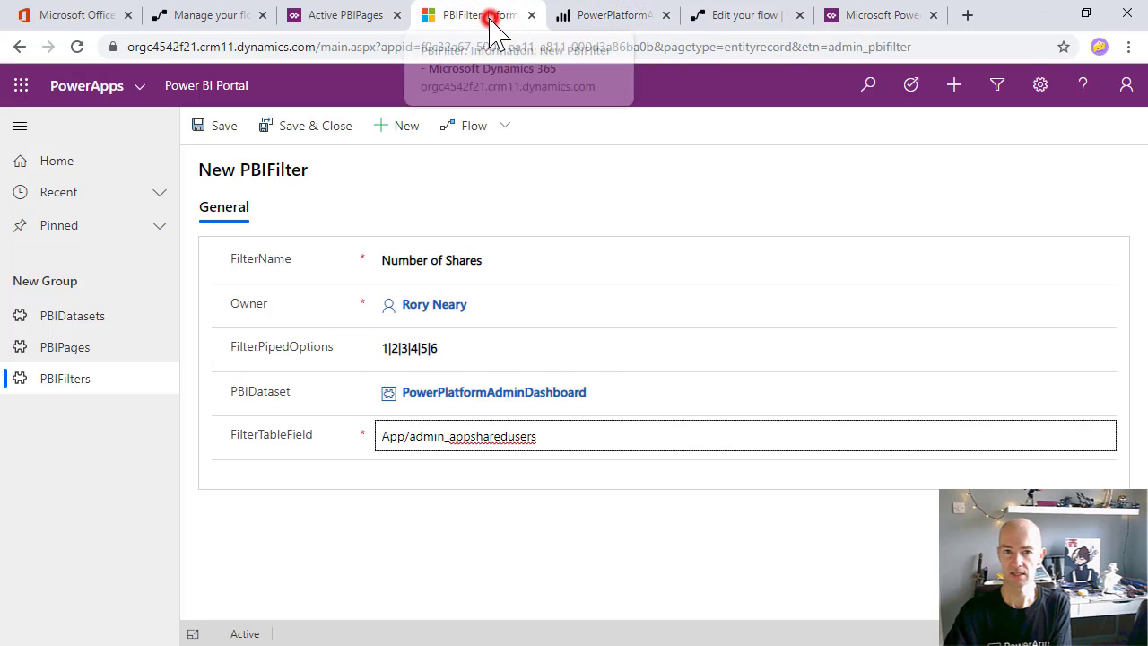
pyautogui.click(293, 133)
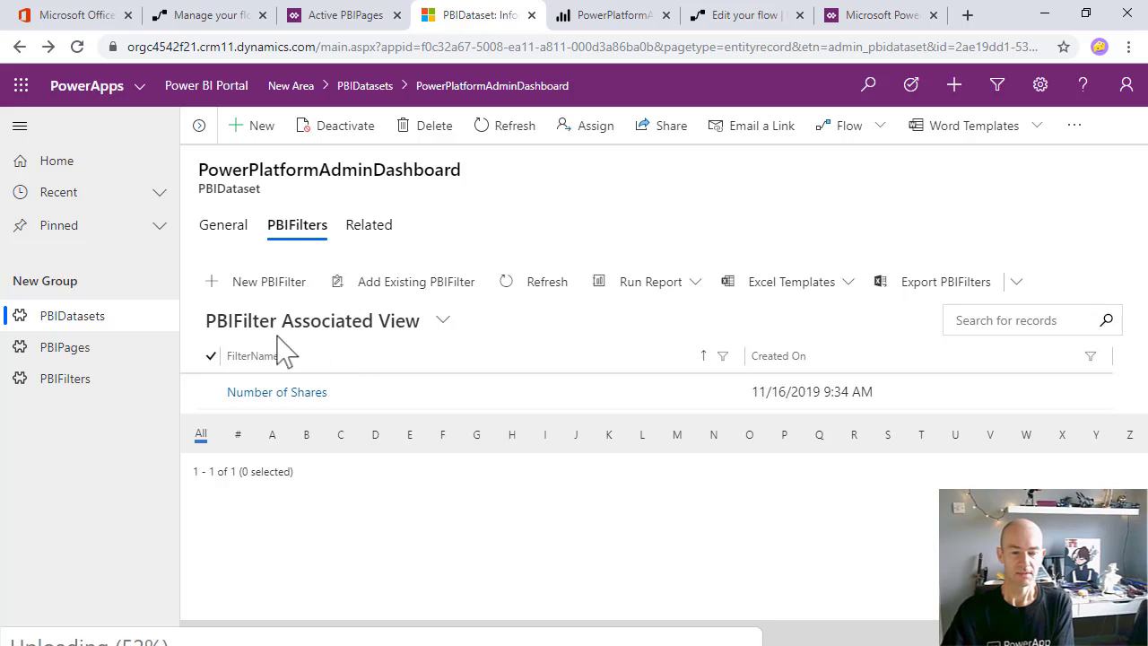
pyautogui.click(101, 321)
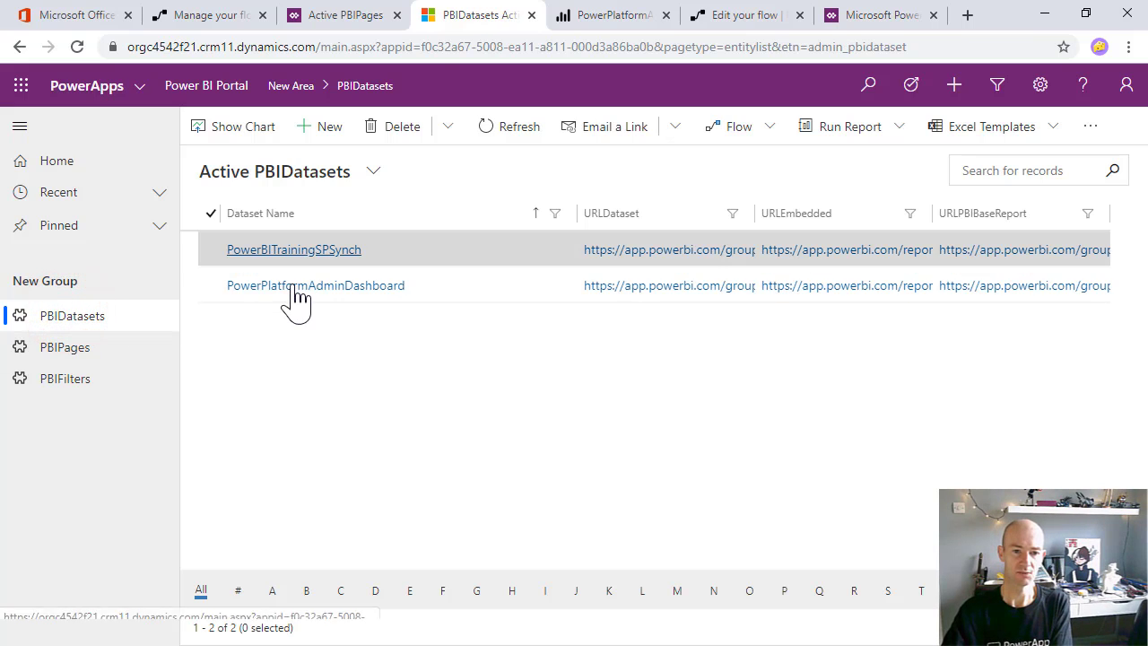
# Review the PowerPlatformAdminDashboard dataset's general details, related PBIPages and PBIFilters, and the settings of its Number of Shares filter
pyautogui.click(296, 287)
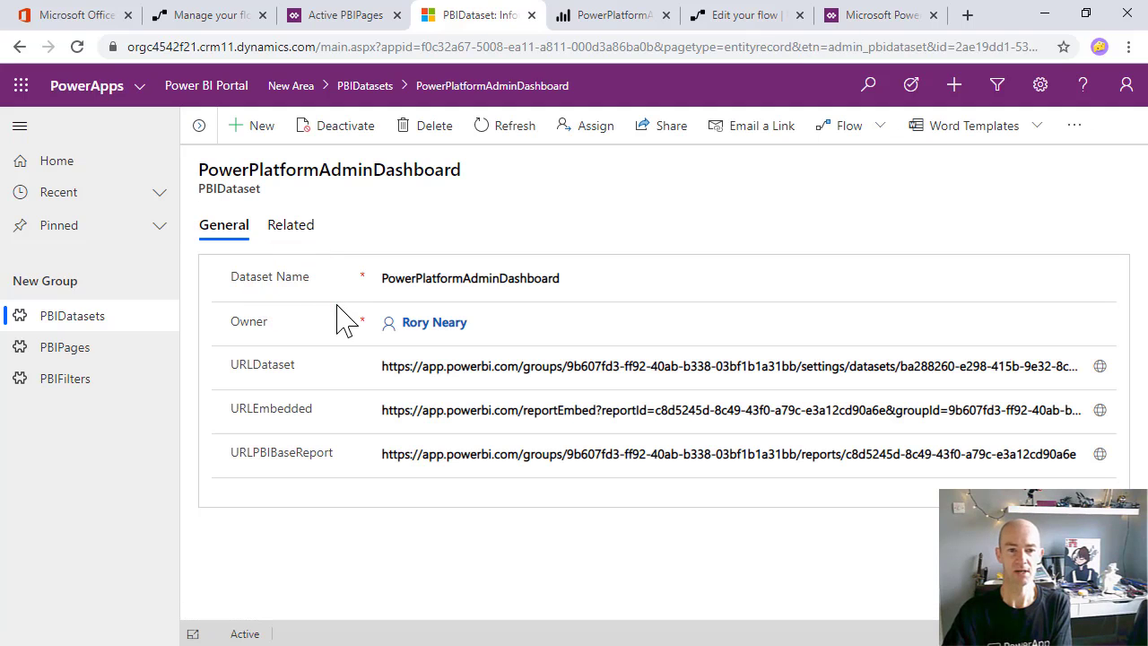
pyautogui.click(291, 226)
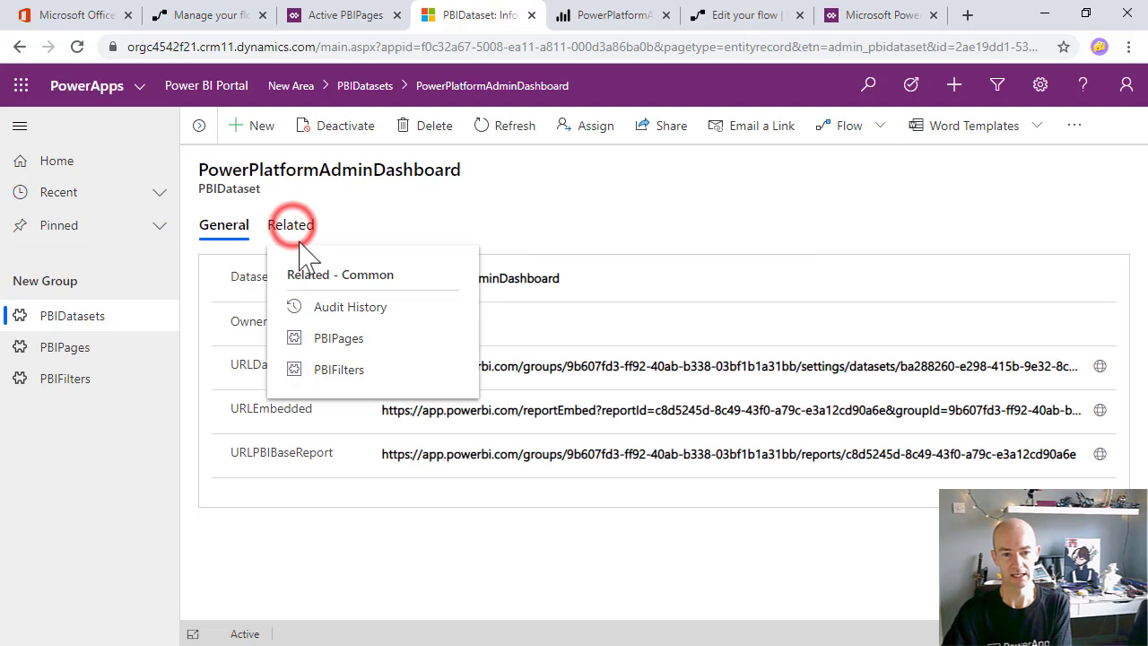
pyautogui.click(337, 340)
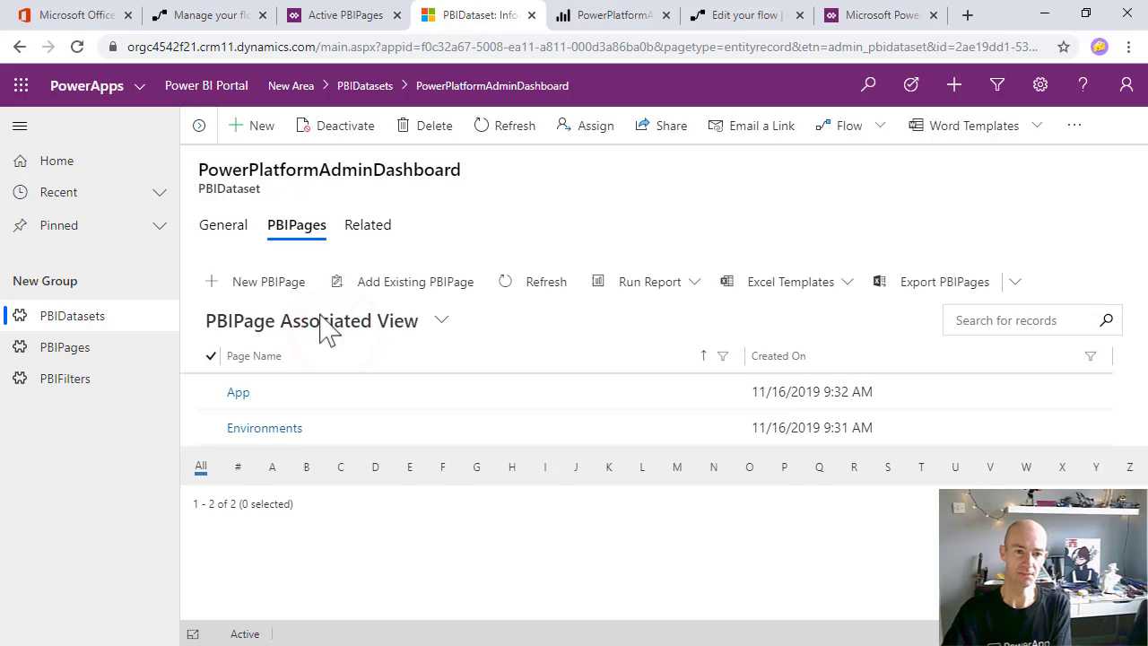
pyautogui.click(240, 231)
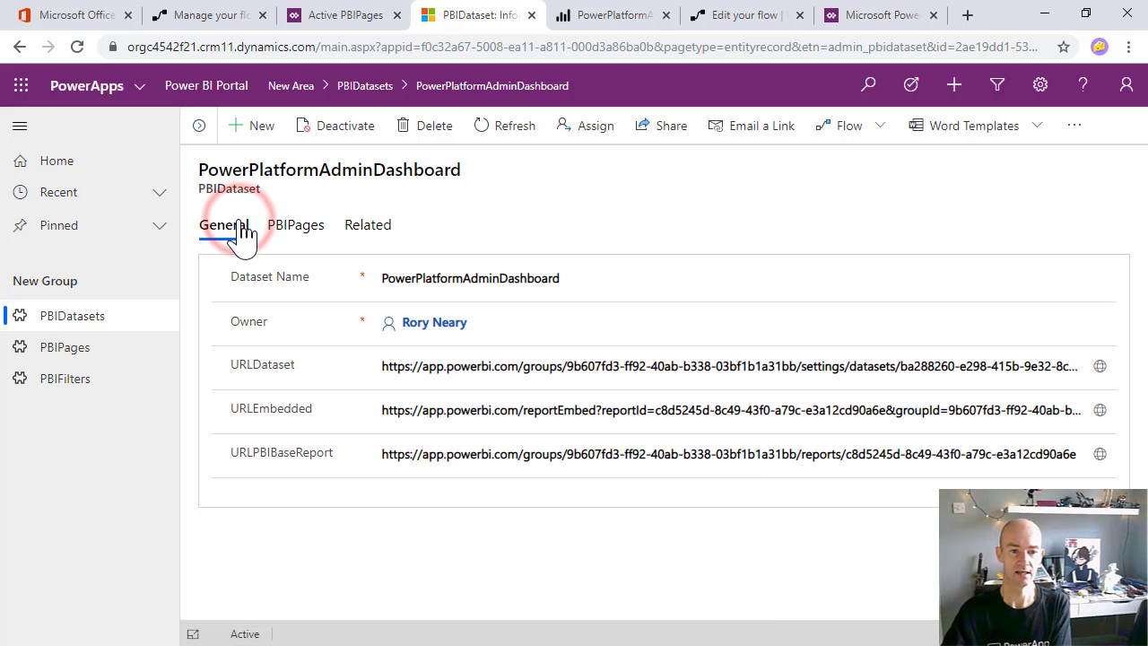
pyautogui.click(304, 227)
pyautogui.click(367, 229)
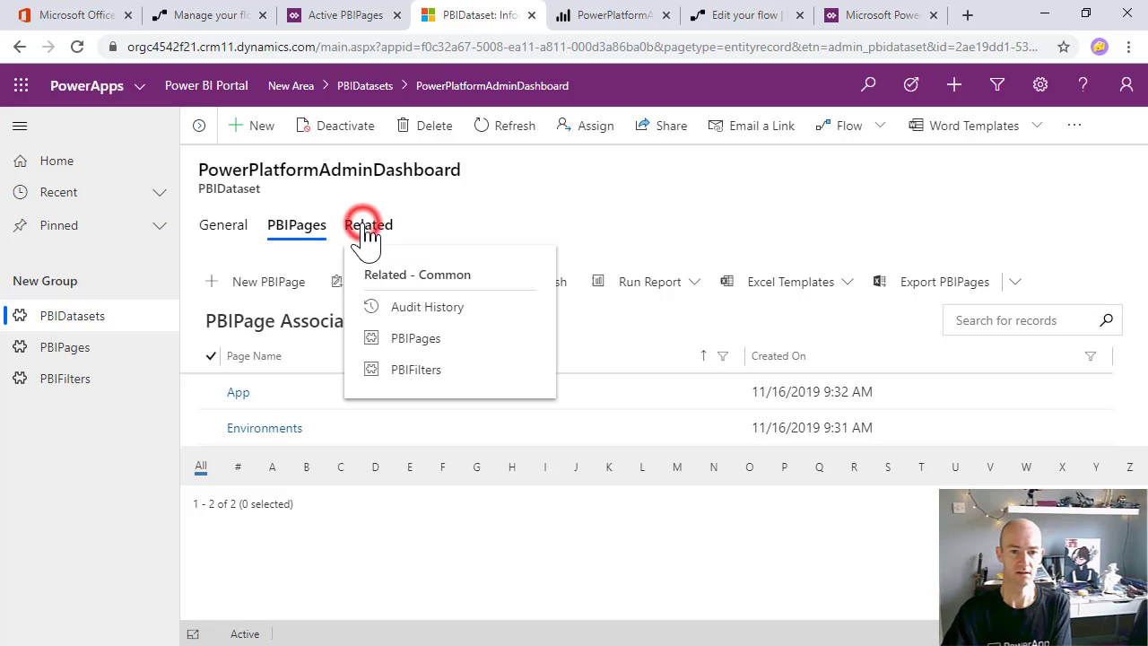
pyautogui.click(425, 368)
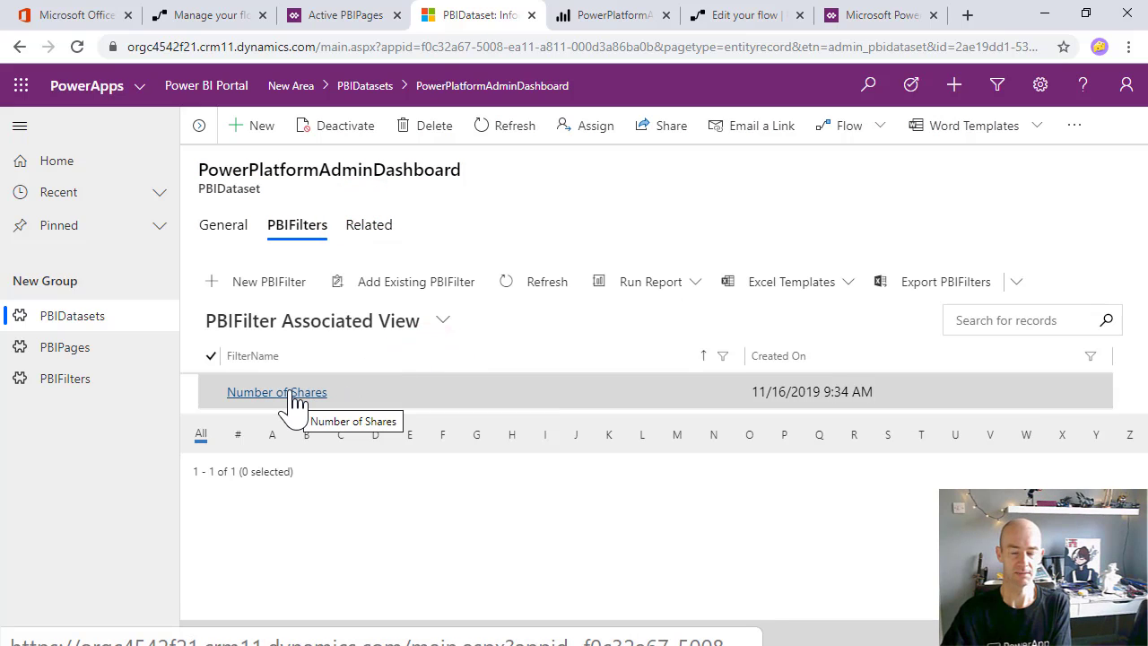
pyautogui.click(291, 396)
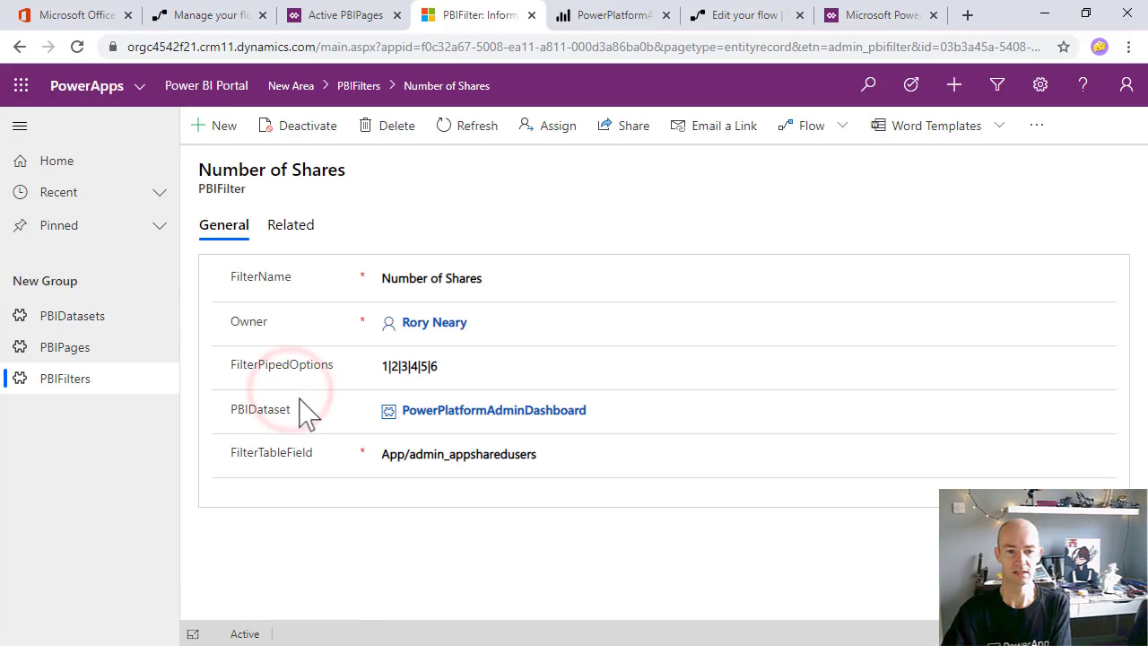
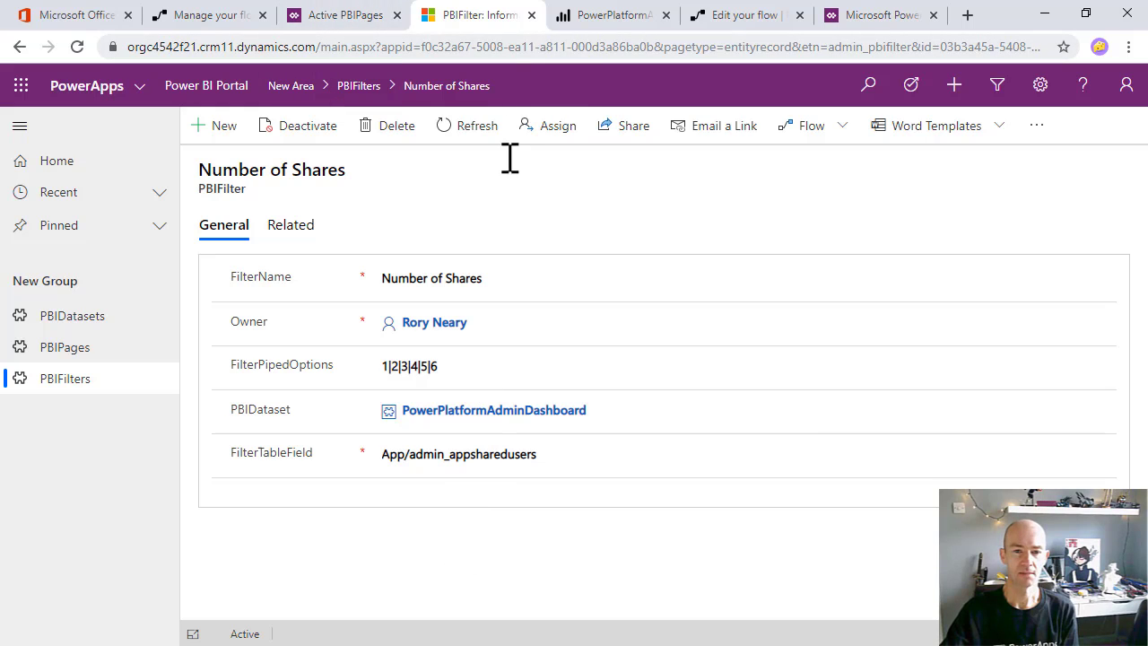
# Save the PowerApps Refresh Dataset flow and close the portal app, Power BI report, flow editor, admin center and Active PBIPages view
pyautogui.click(531, 16)
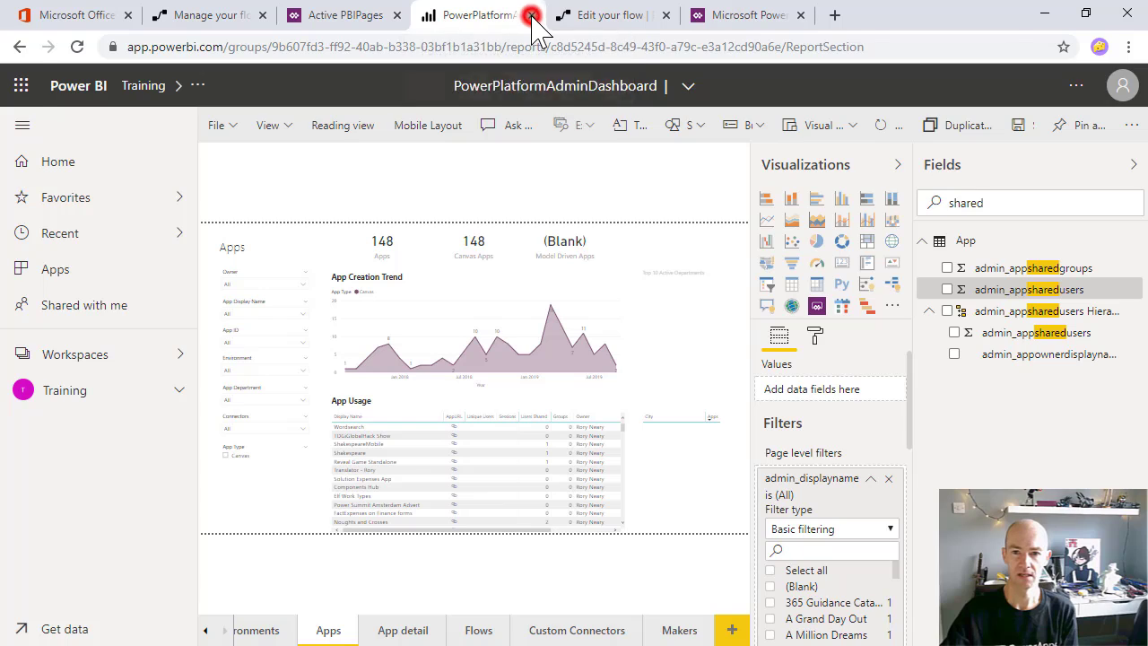
pyautogui.click(531, 15)
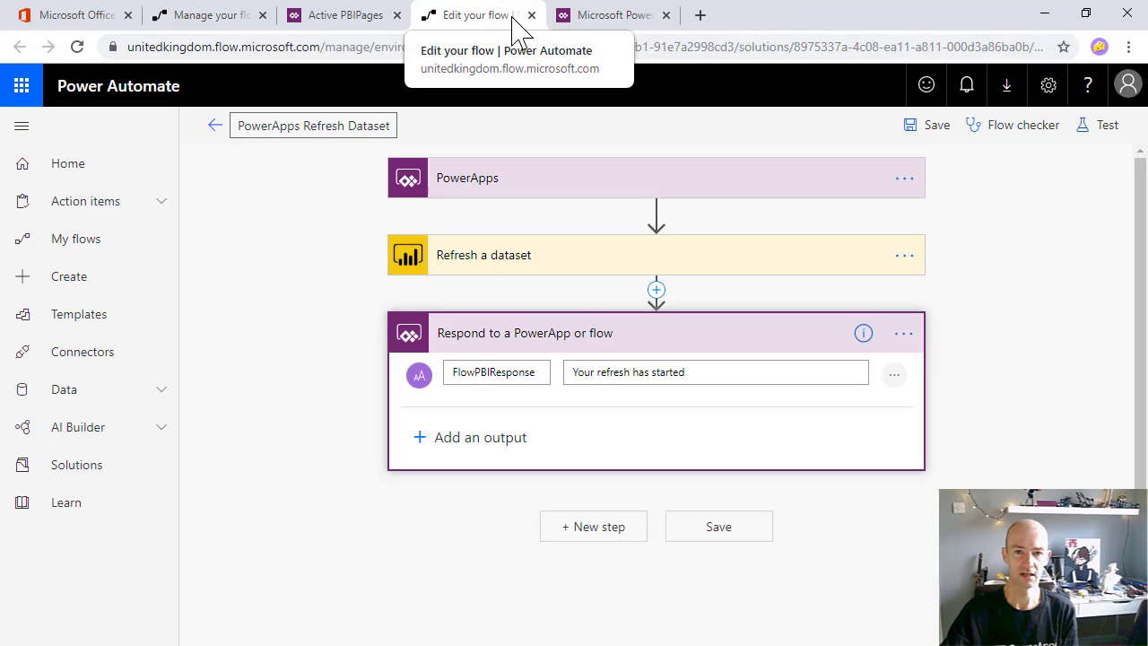
pyautogui.click(910, 124)
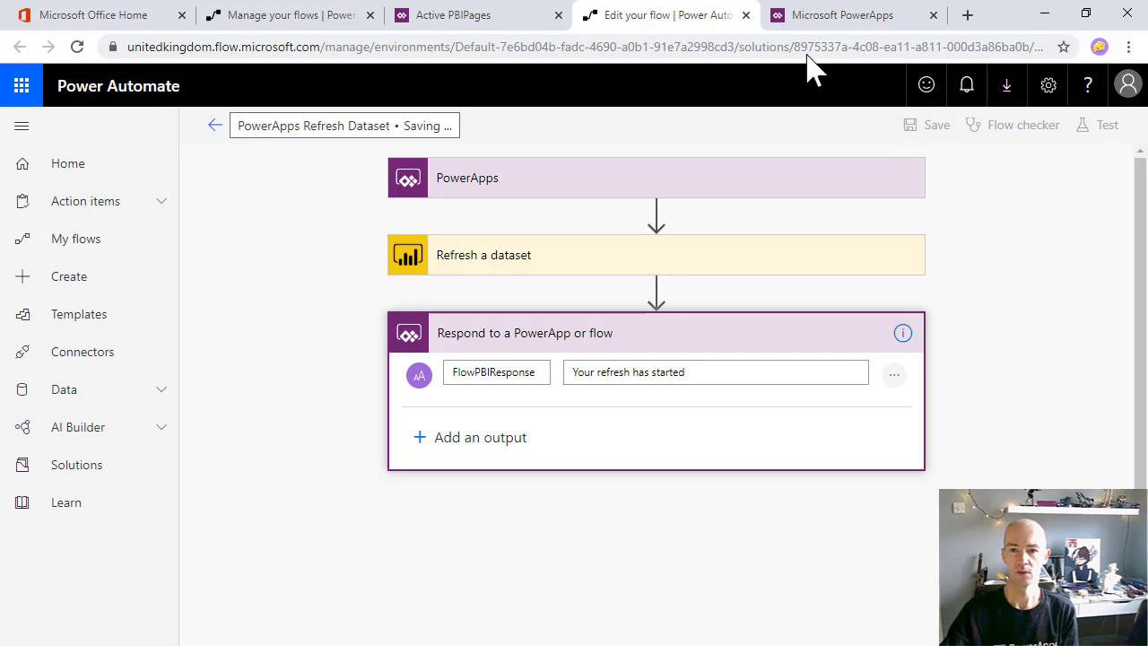
pyautogui.click(745, 15)
pyautogui.click(652, 154)
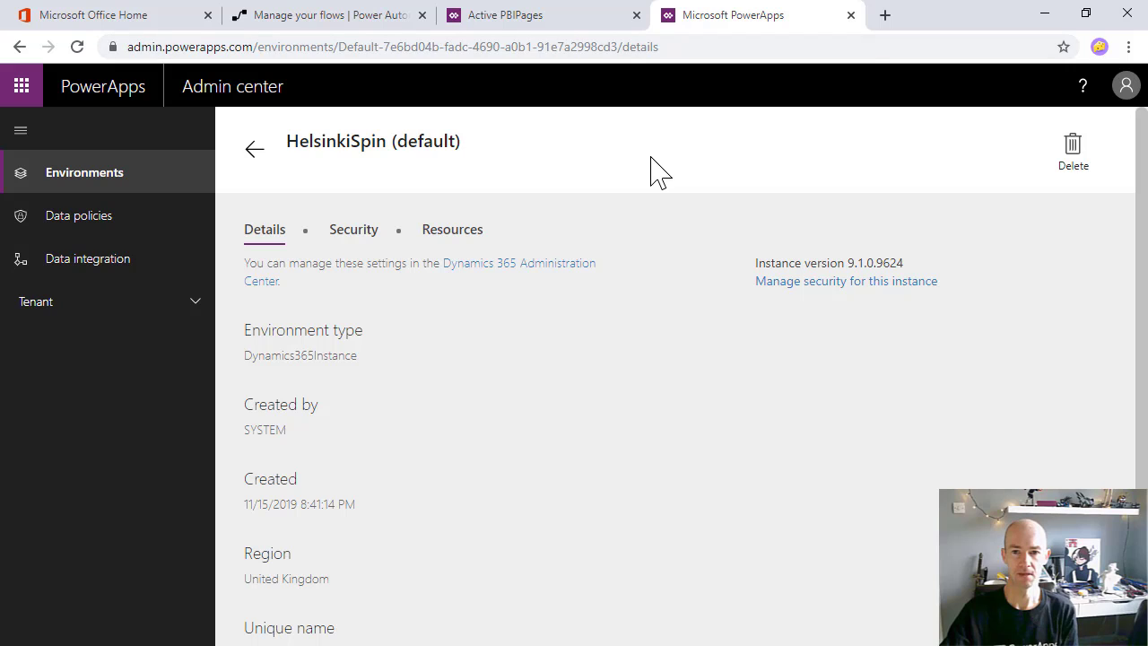
pyautogui.click(850, 14)
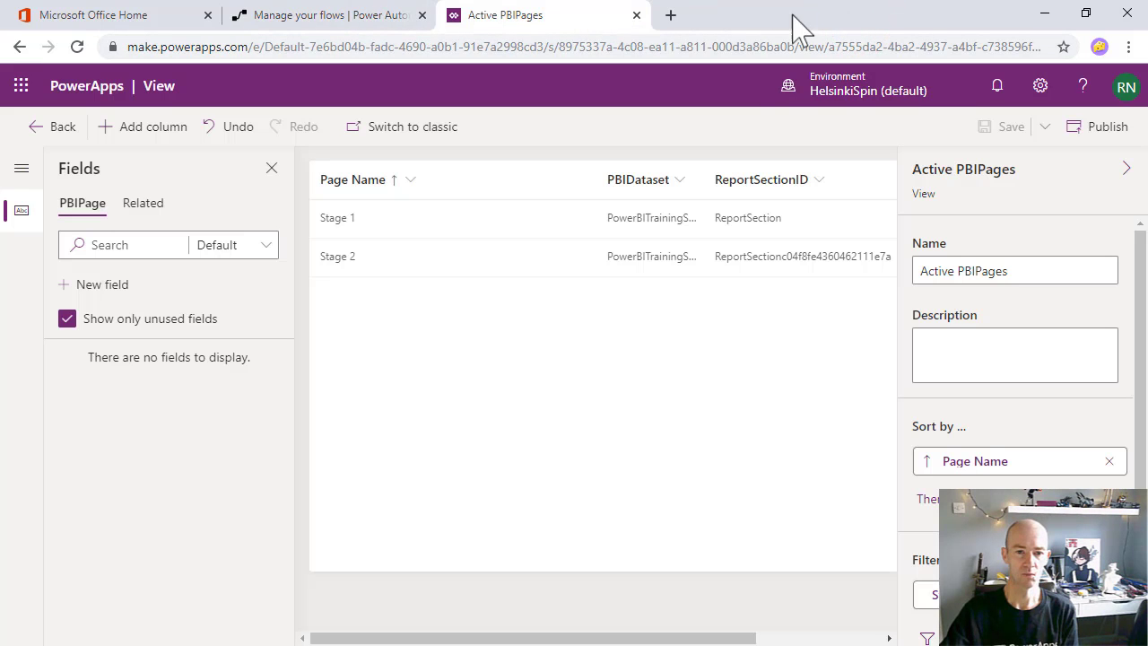
pyautogui.click(637, 14)
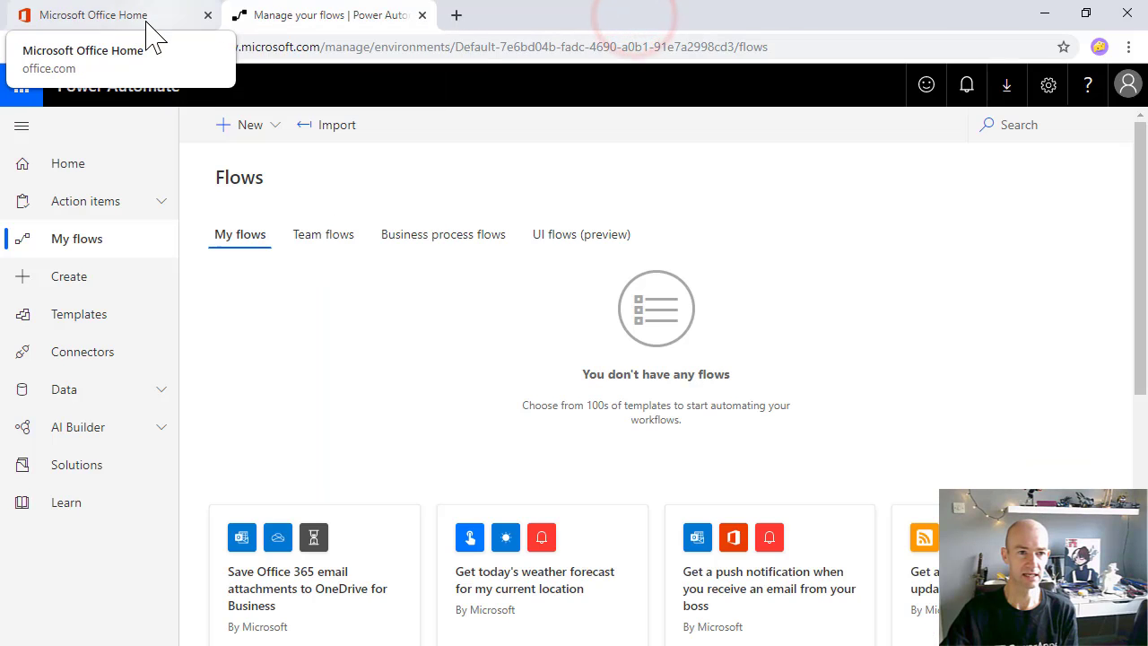
# Switch to PowerApps from Microsoft Office Home and open the PowerBI Portal solution
pyautogui.click(146, 22)
pyautogui.click(418, 327)
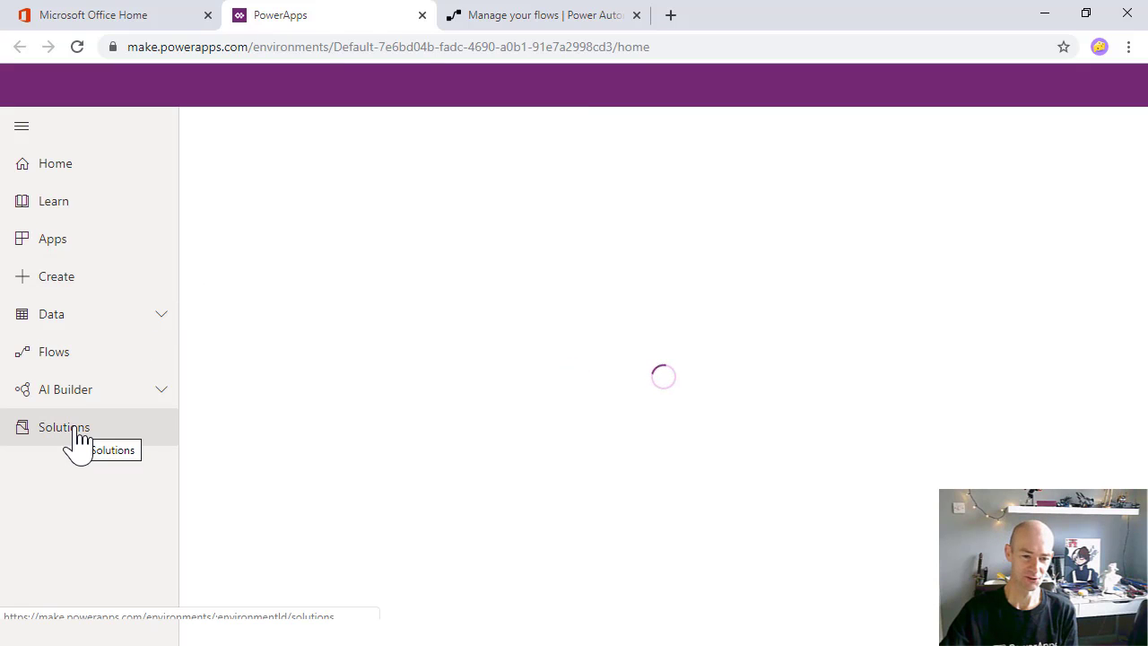
pyautogui.click(79, 439)
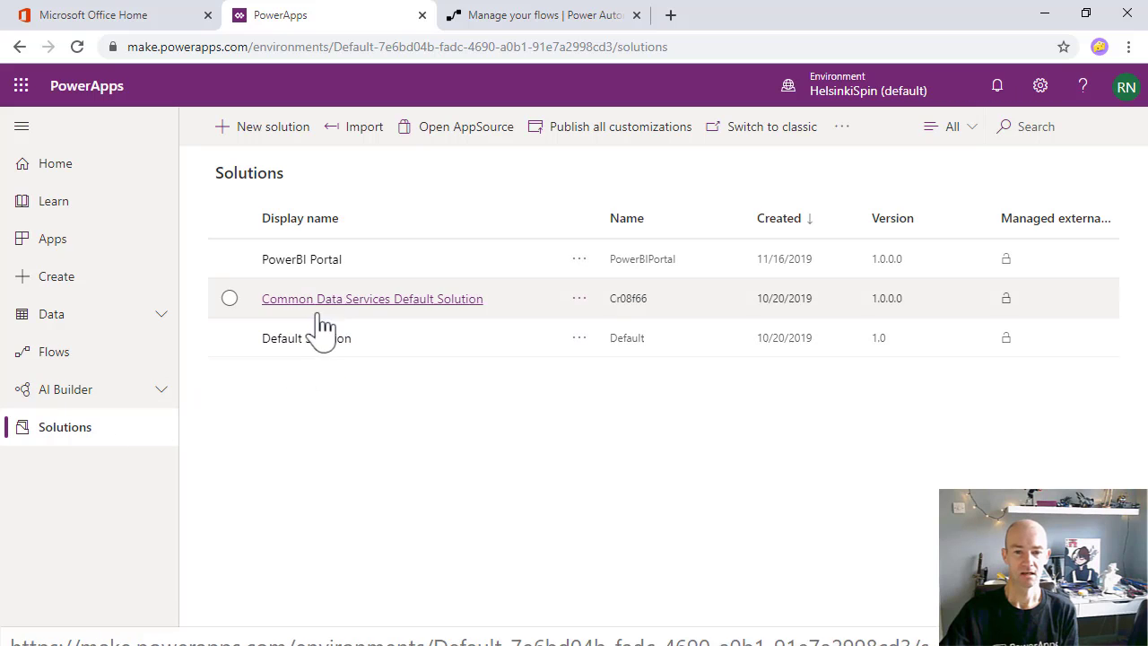
pyautogui.click(314, 259)
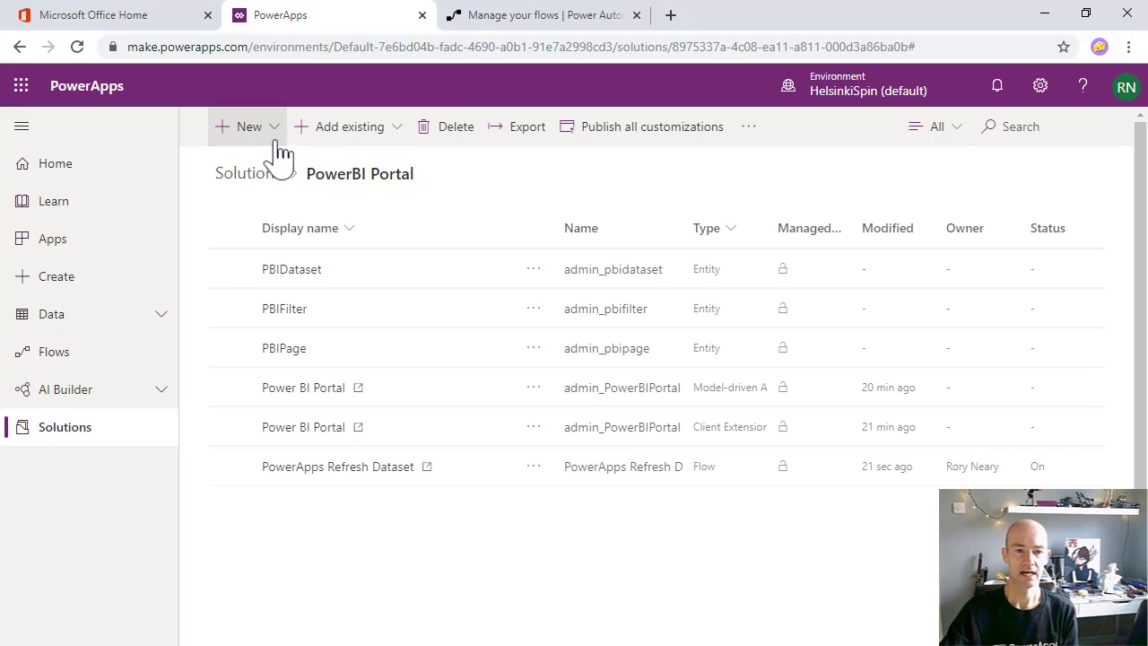
# Create a blank tablet canvas app inside the solution, accepting the United Kingdom region and skipping the welcome guide
pyautogui.click(271, 130)
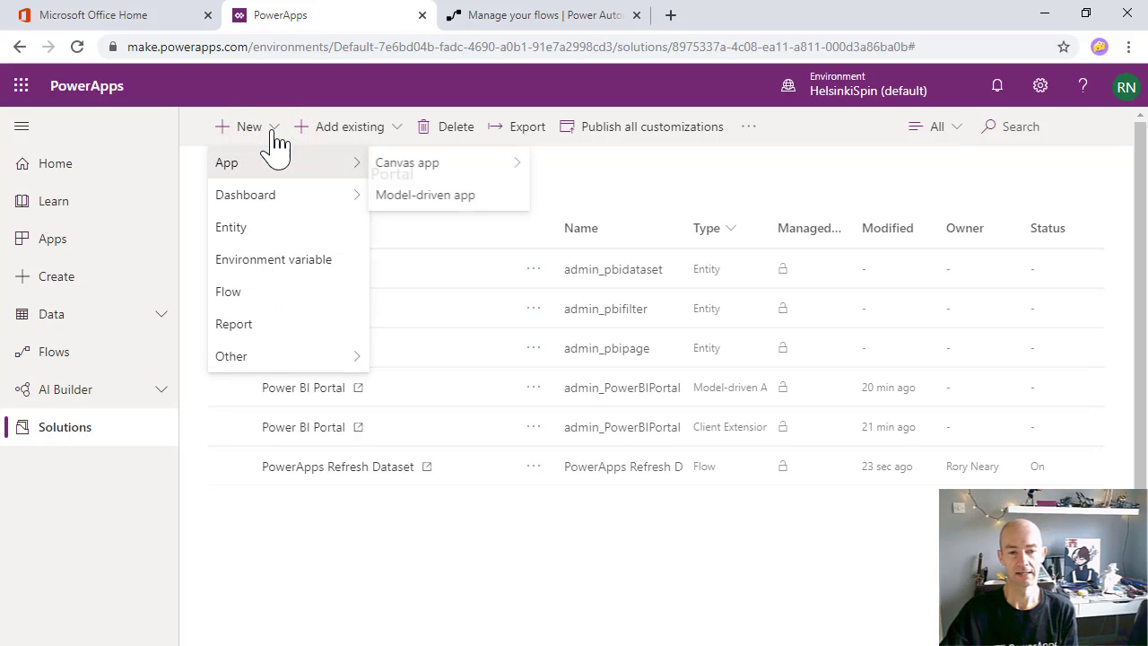
pyautogui.moveTo(419, 172)
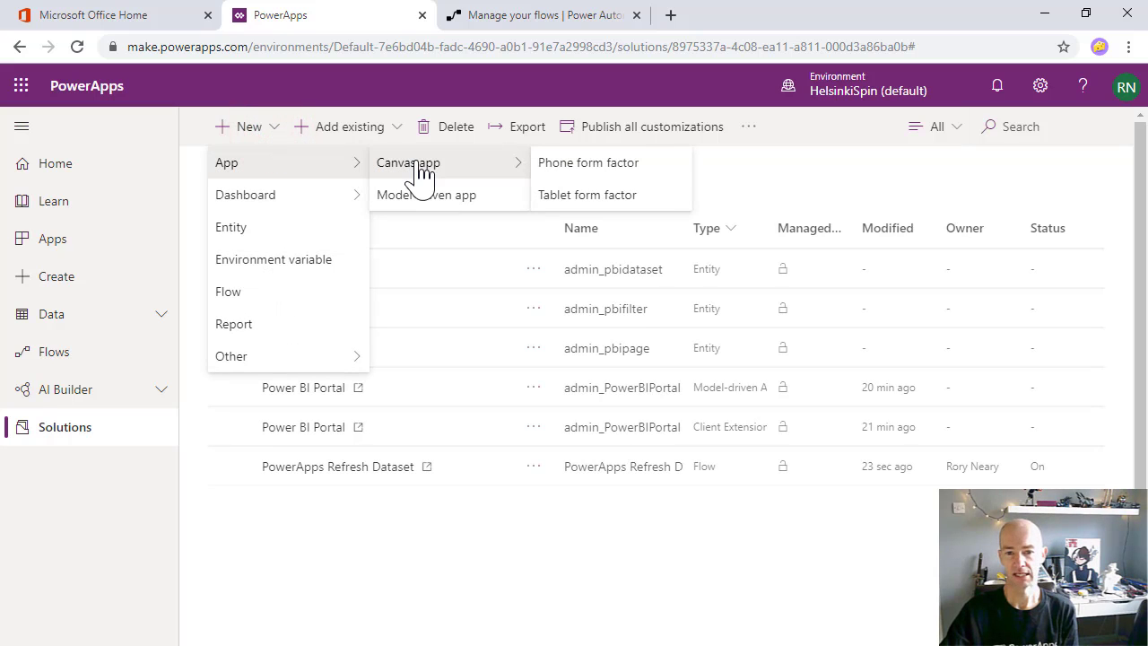
pyautogui.click(585, 195)
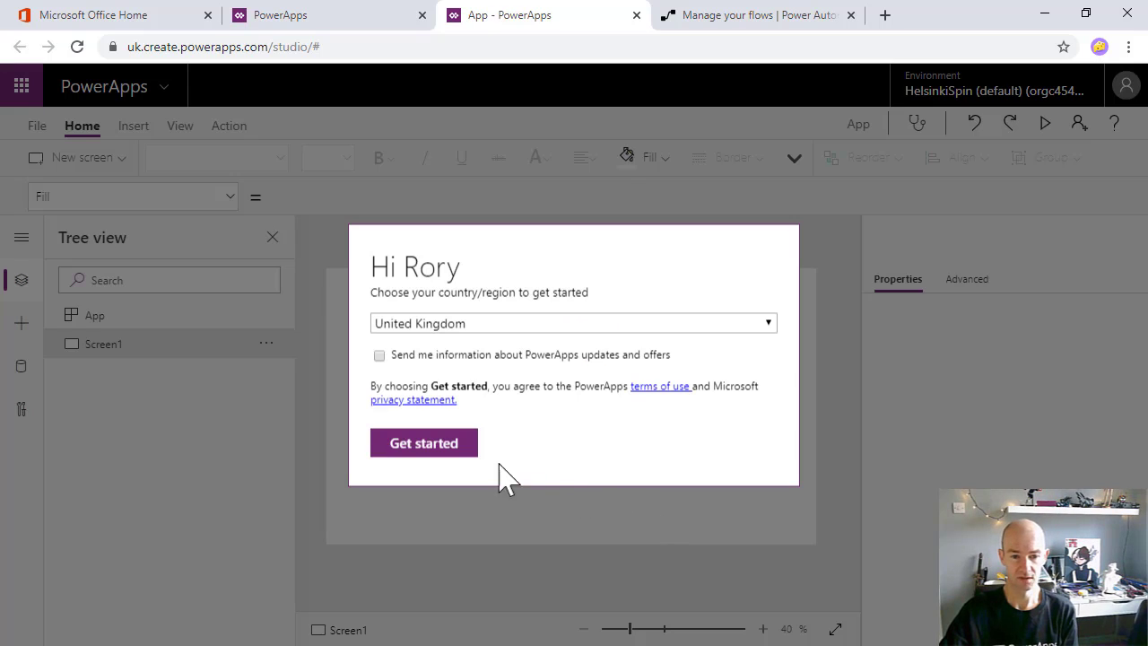
pyautogui.click(418, 443)
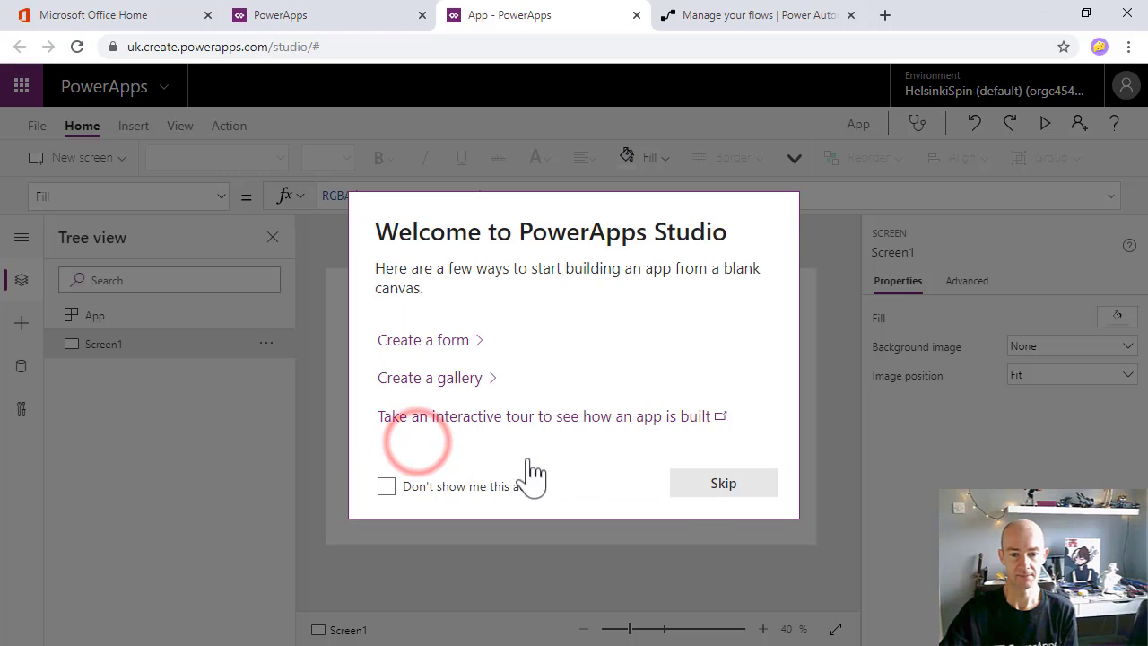
pyautogui.click(706, 487)
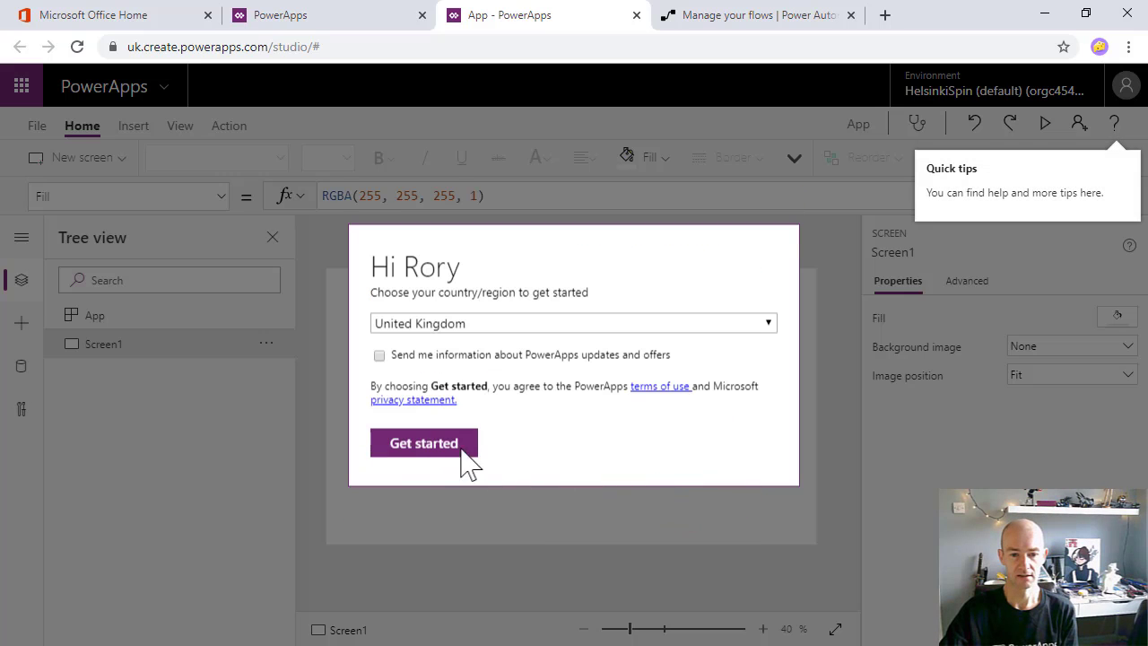
pyautogui.click(419, 443)
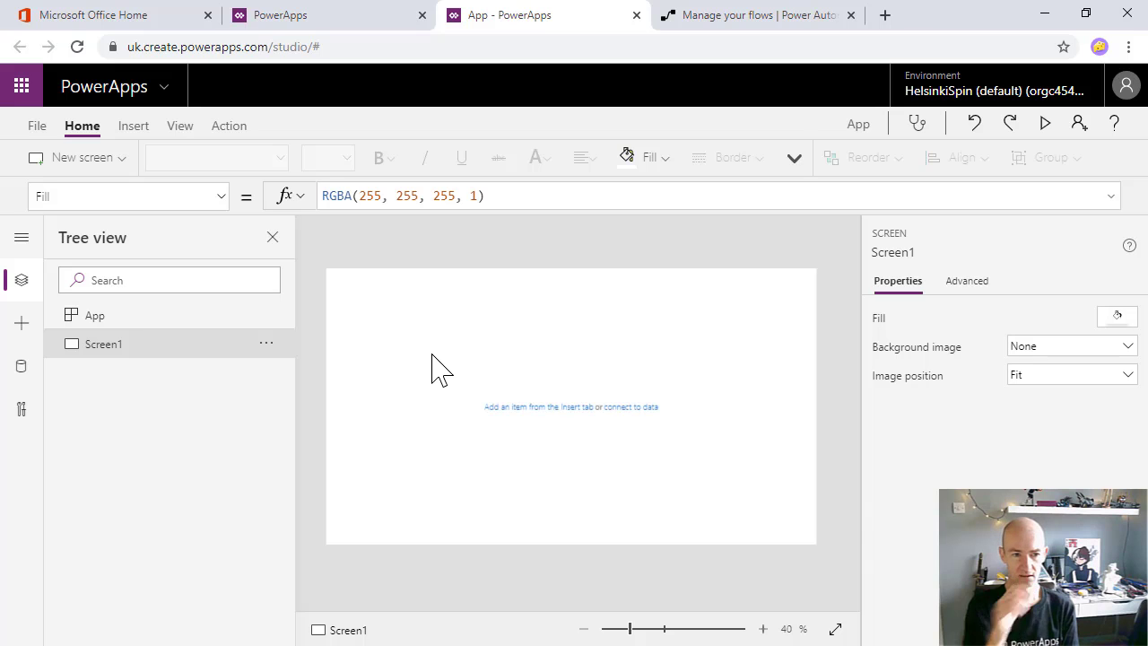
# Add the Common Data Service entities PBIDatasets, PBIFilters and PBIPages to the app as data sources
pyautogui.click(180, 126)
pyautogui.click(86, 160)
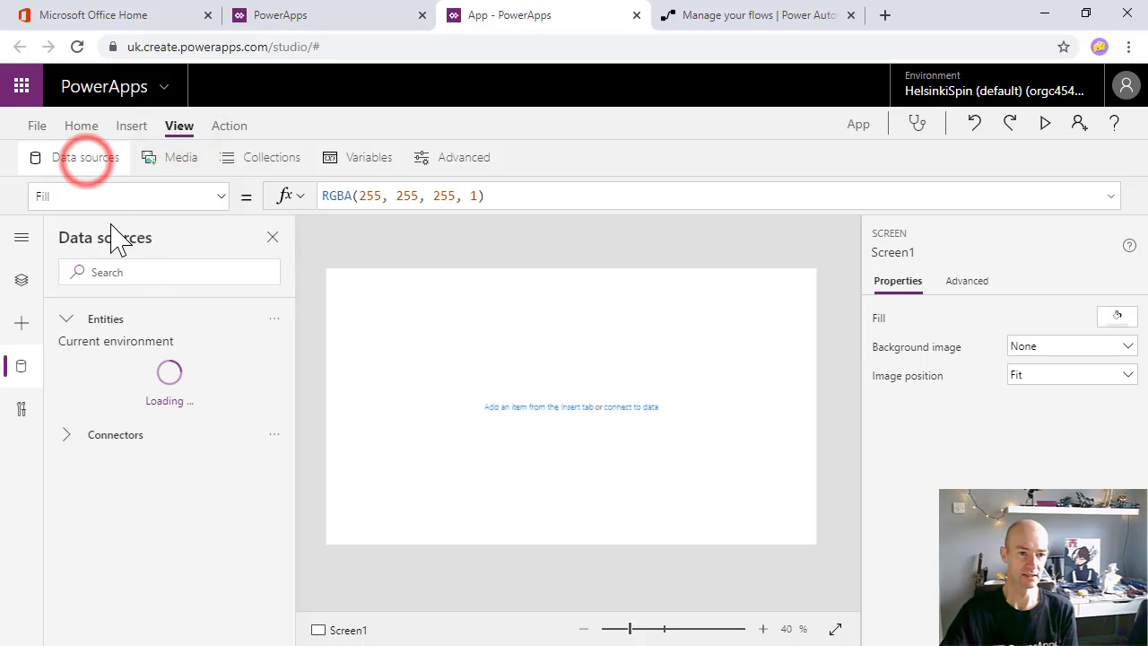
pyautogui.click(131, 273)
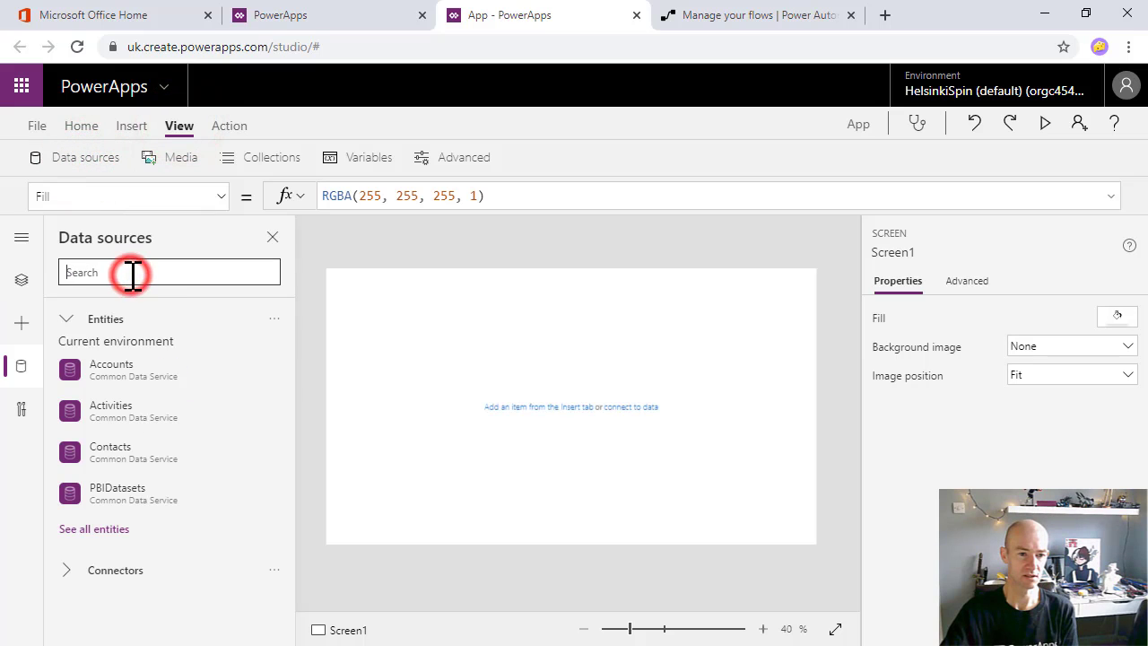
pyautogui.write('PBI')
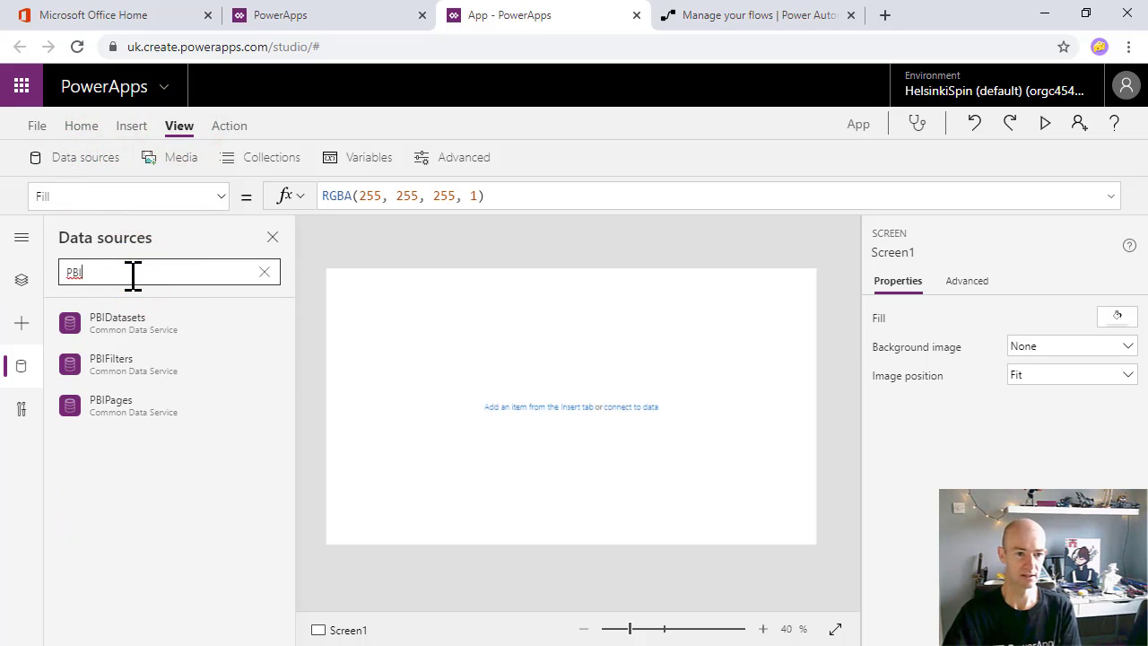
pyautogui.click(144, 319)
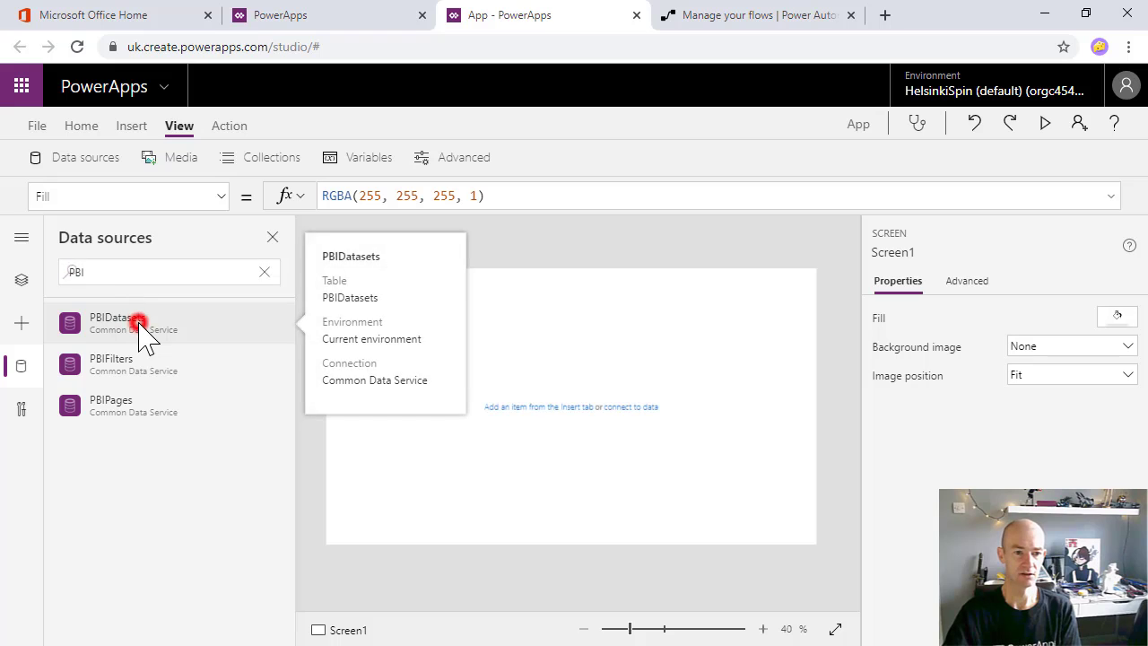
pyautogui.click(145, 272)
pyautogui.write('pbi')
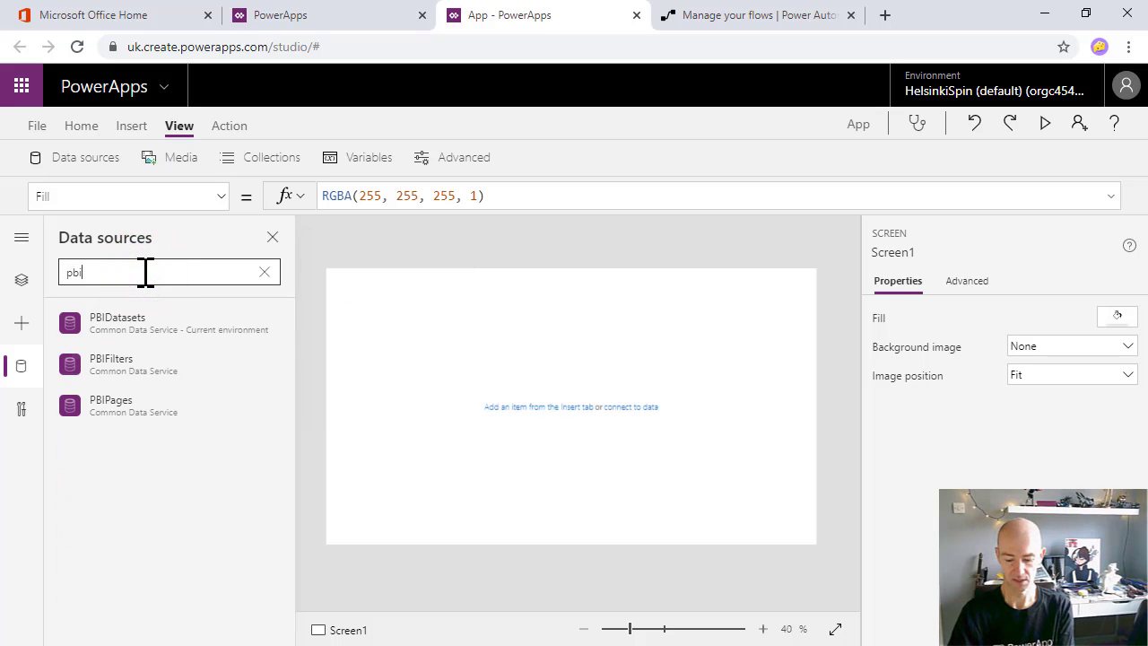
pyautogui.click(134, 366)
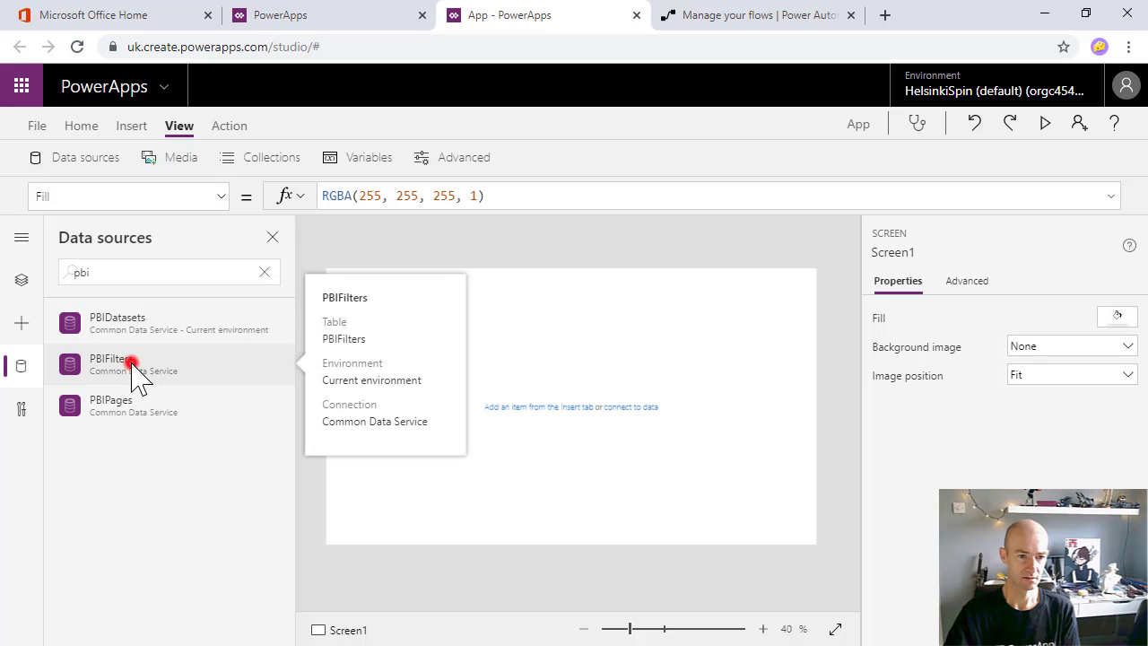
pyautogui.click(156, 264)
pyautogui.write('pbi')
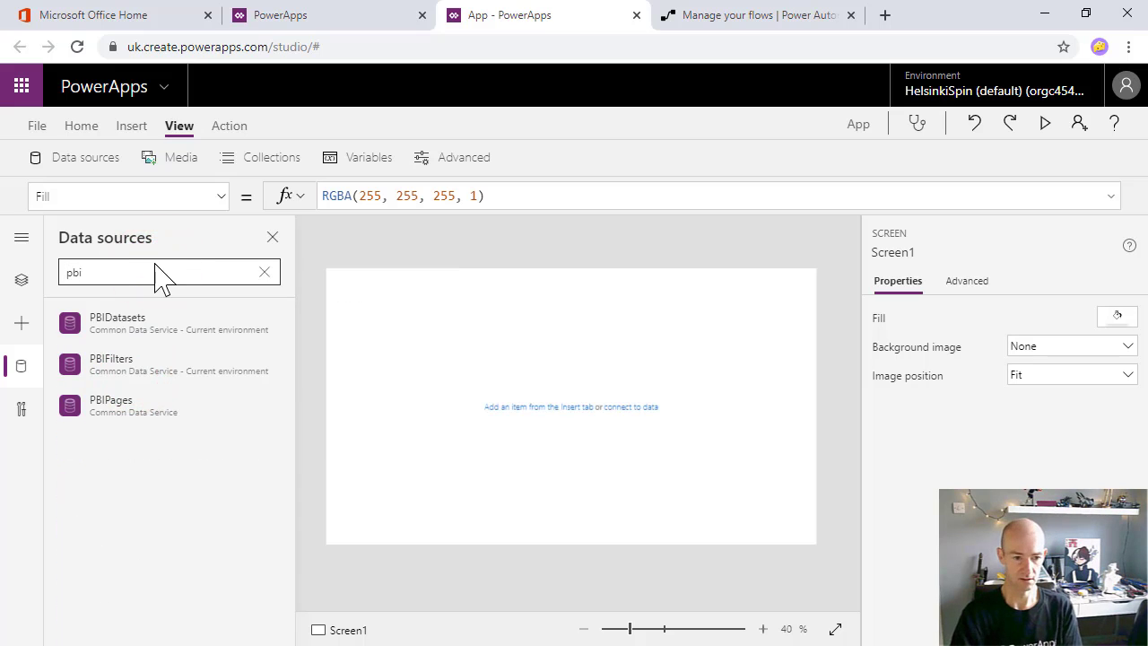
pyautogui.click(129, 409)
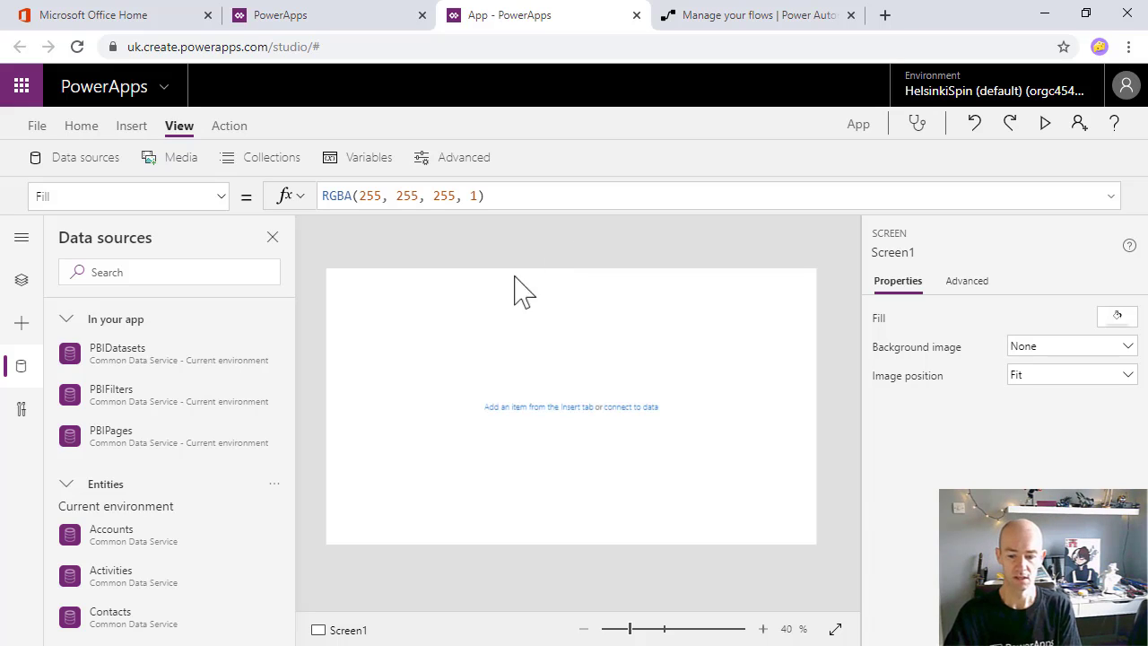
# Add a new blank screen to the Power BI Portal Canvas app and show the controls available for insertion
pyautogui.click(383, 346)
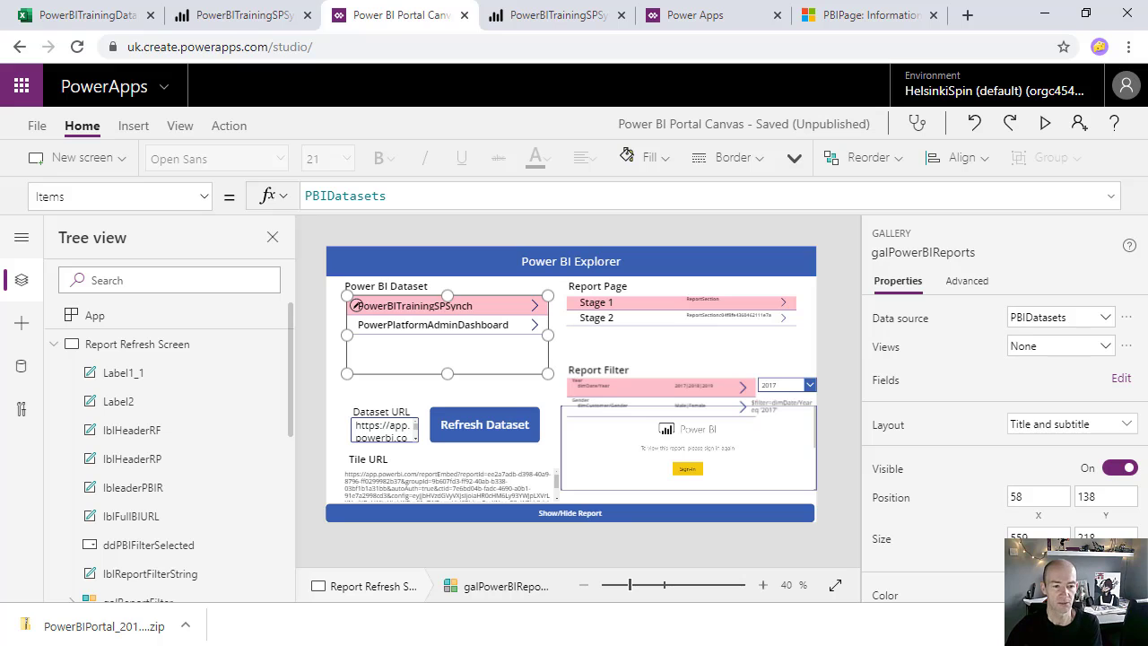
pyautogui.click(89, 171)
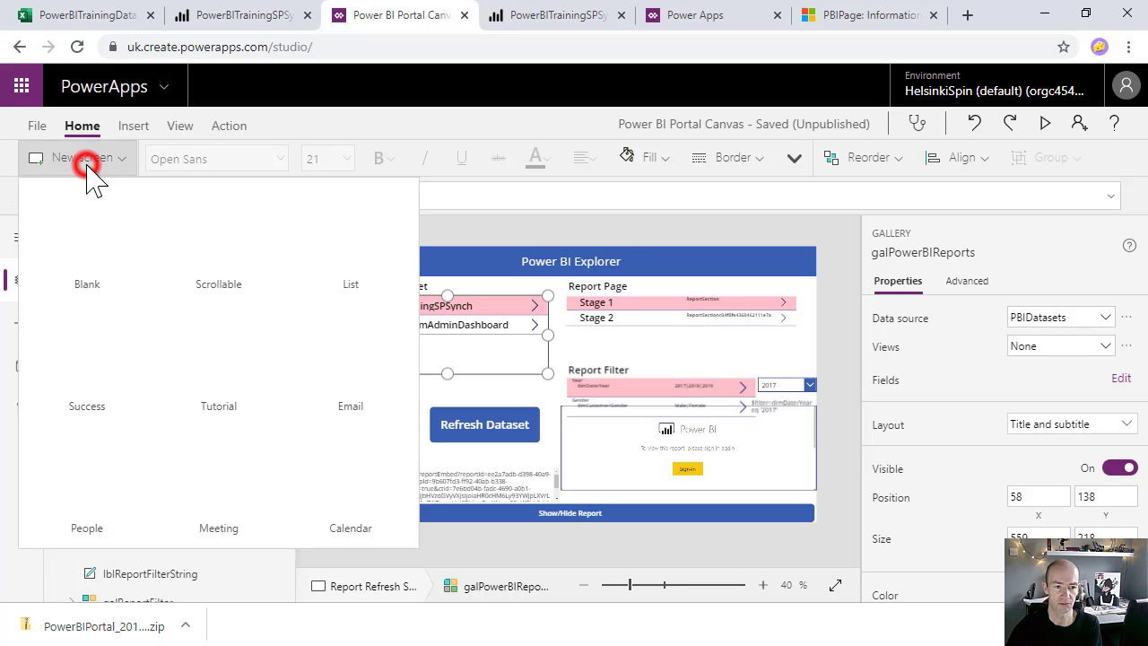
pyautogui.click(96, 247)
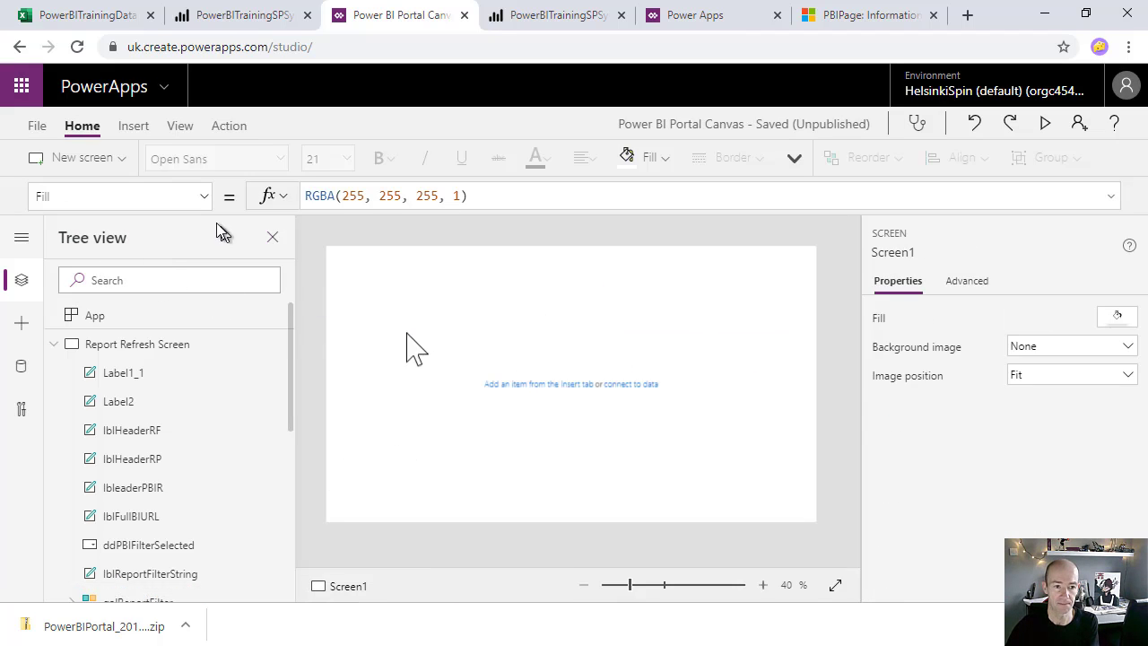
pyautogui.click(135, 126)
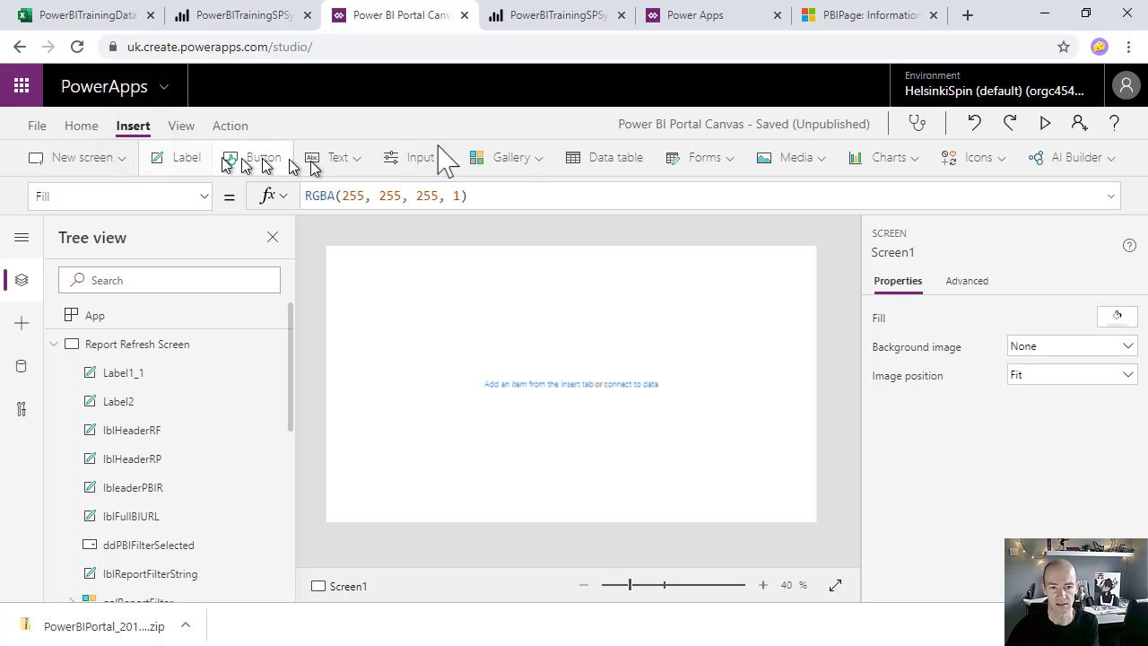
# Insert a vertical gallery on the blank screen and bind it to the PBIDatasets data source
pyautogui.click(518, 157)
pyautogui.click(525, 241)
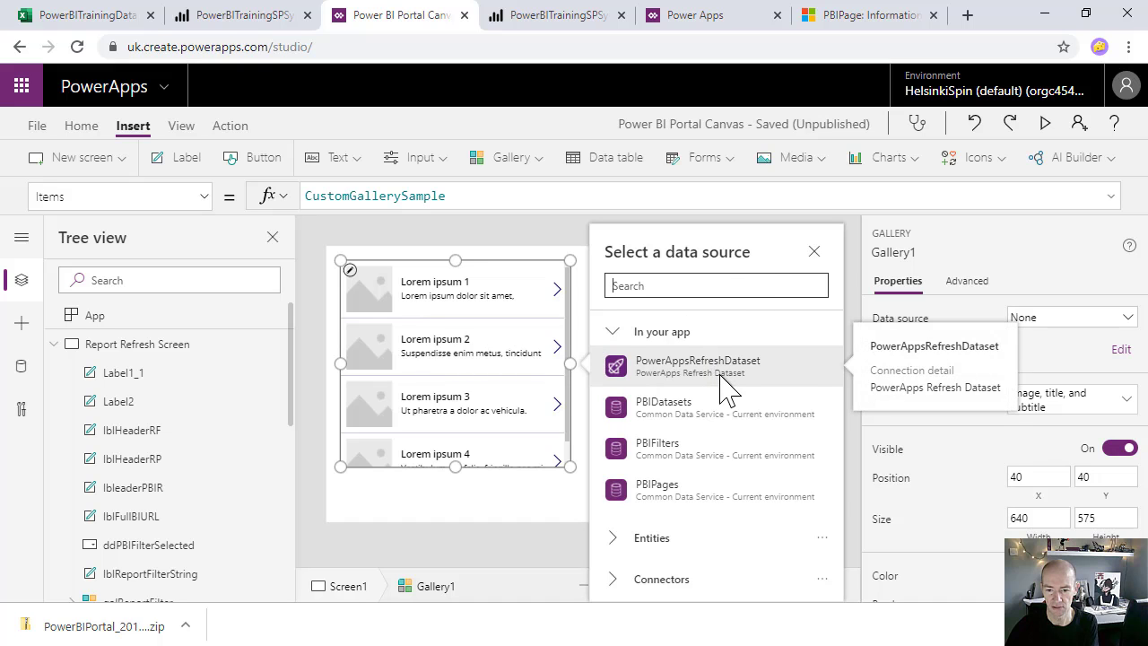
pyautogui.click(726, 412)
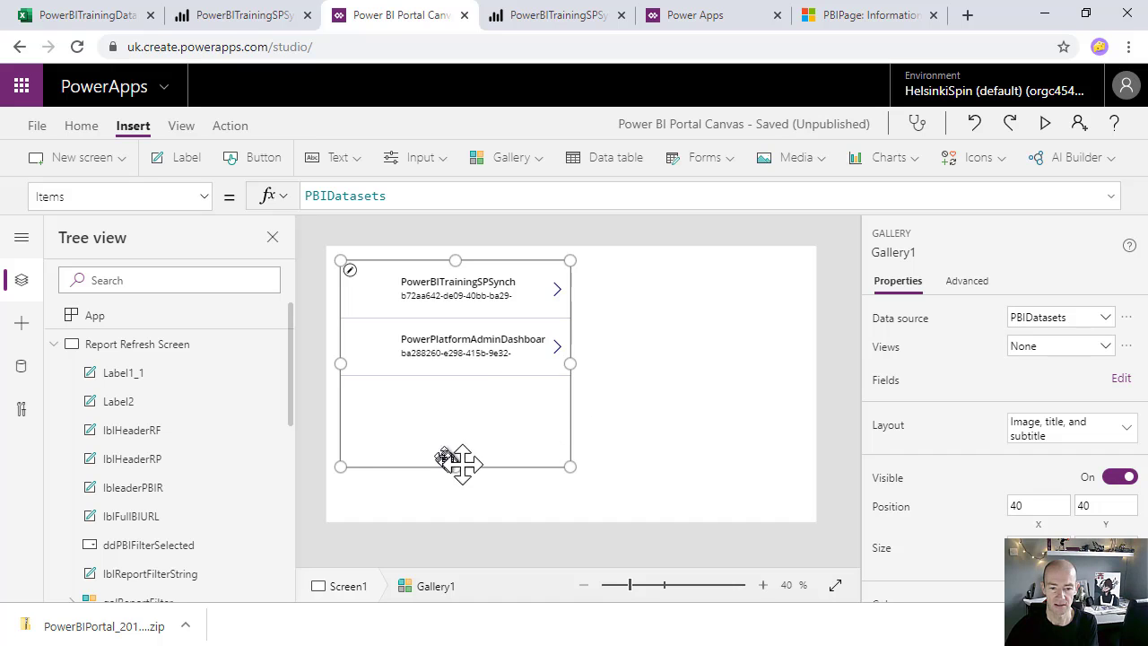
# Make the datasets gallery shorter and narrower, and move its title and subtitle to the left edge of each row
pyautogui.moveTo(455, 465); pyautogui.dragTo(454, 392)
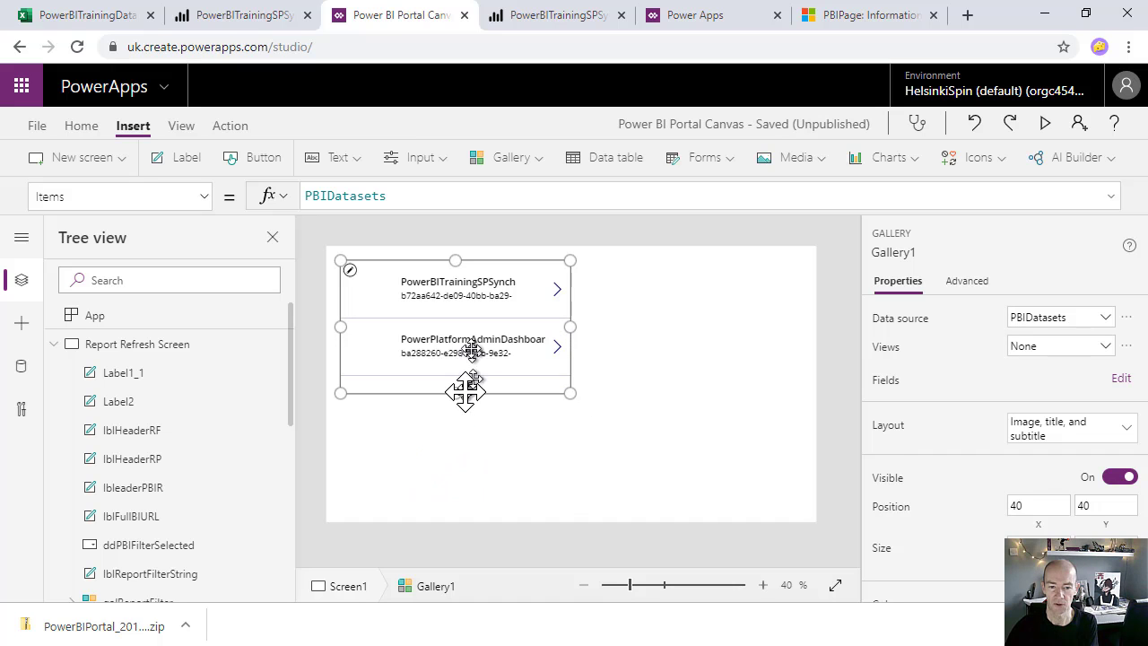
pyautogui.moveTo(570, 326); pyautogui.dragTo(515, 325)
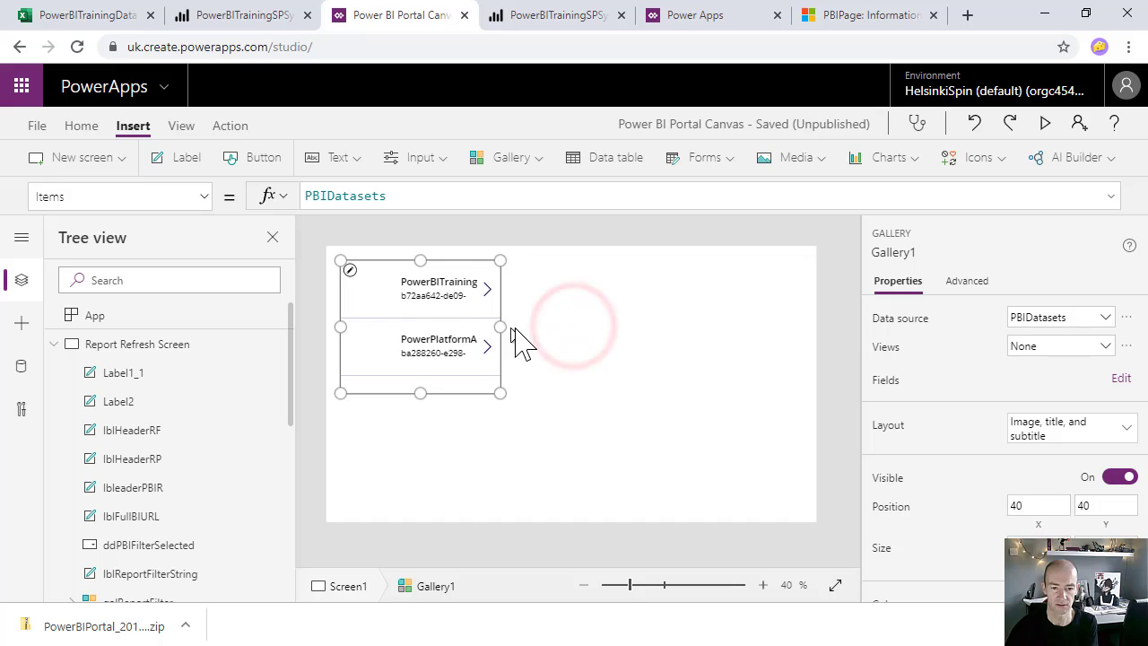
pyautogui.click(410, 283)
pyautogui.moveTo(409, 284); pyautogui.dragTo(354, 270)
pyautogui.click(578, 314)
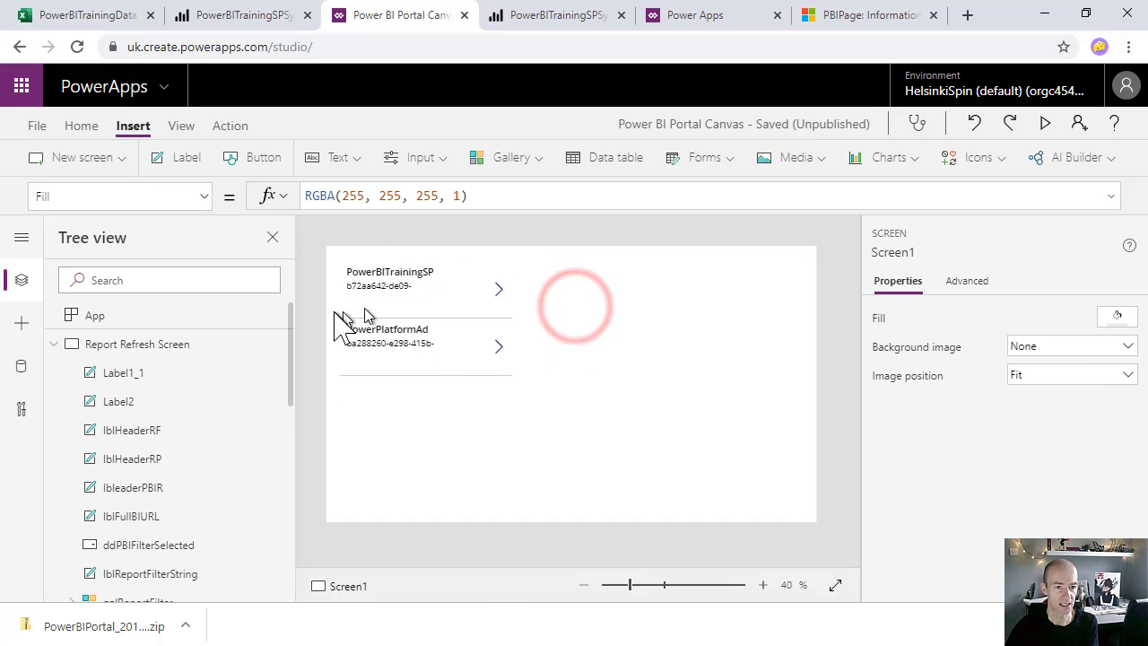
# Insert a second vertical gallery and place it beside the datasets gallery at about X 662, Y 40
pyautogui.click(511, 158)
pyautogui.click(529, 232)
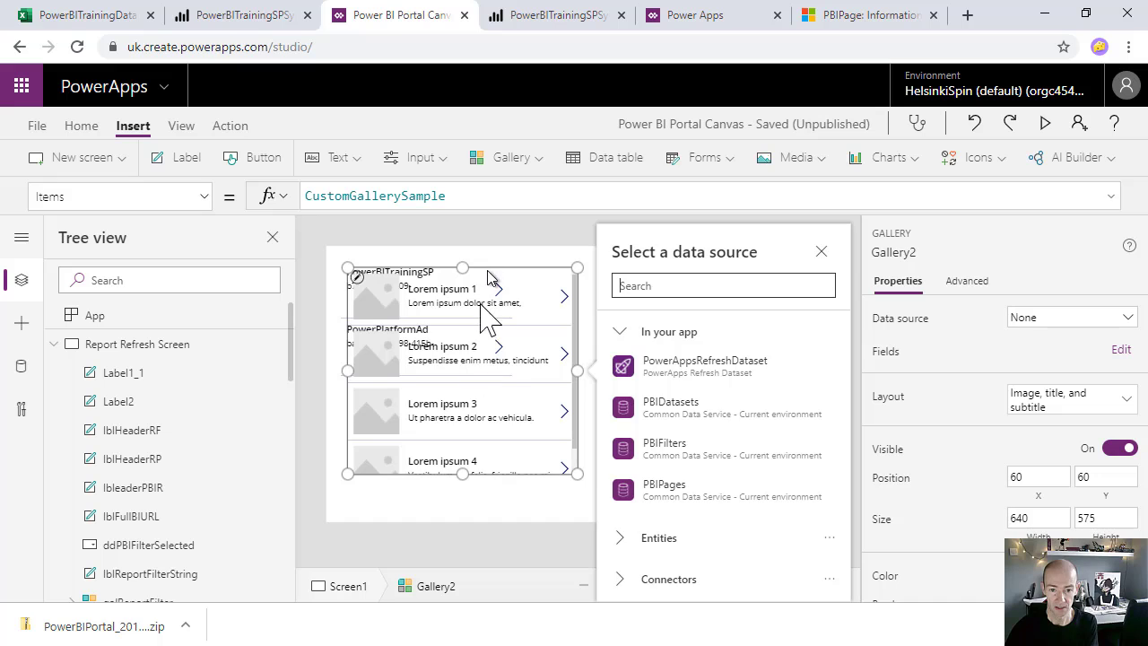
pyautogui.moveTo(489, 265); pyautogui.dragTo(705, 257)
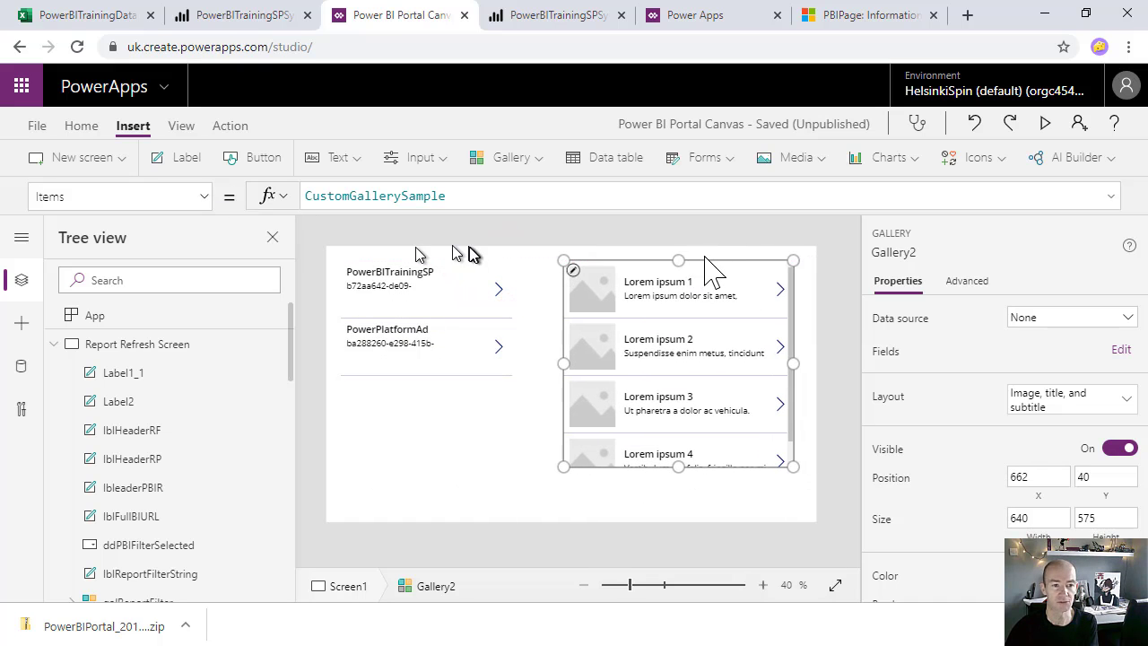
pyautogui.click(1046, 332)
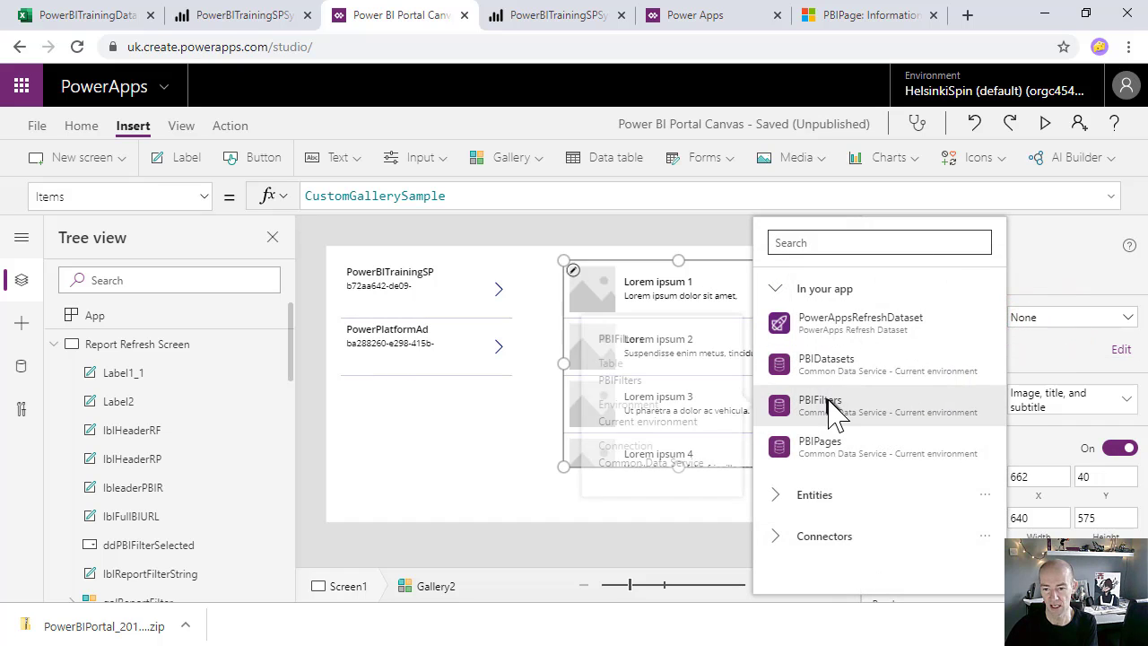
pyautogui.moveTo(825, 445)
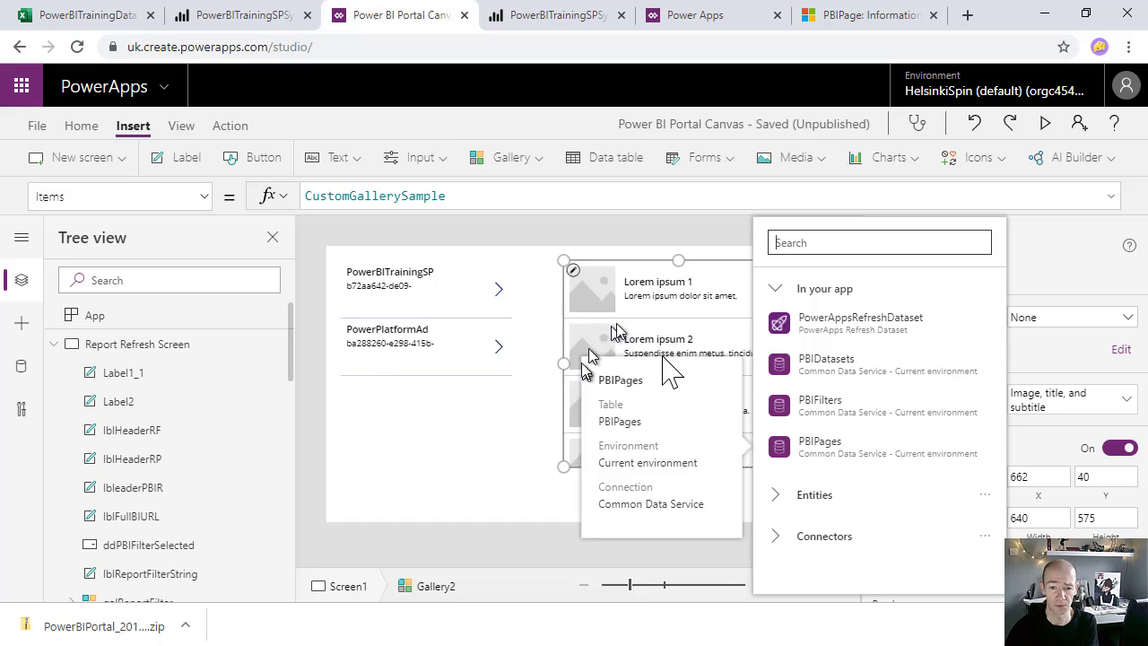
pyautogui.doubleClick(380, 195)
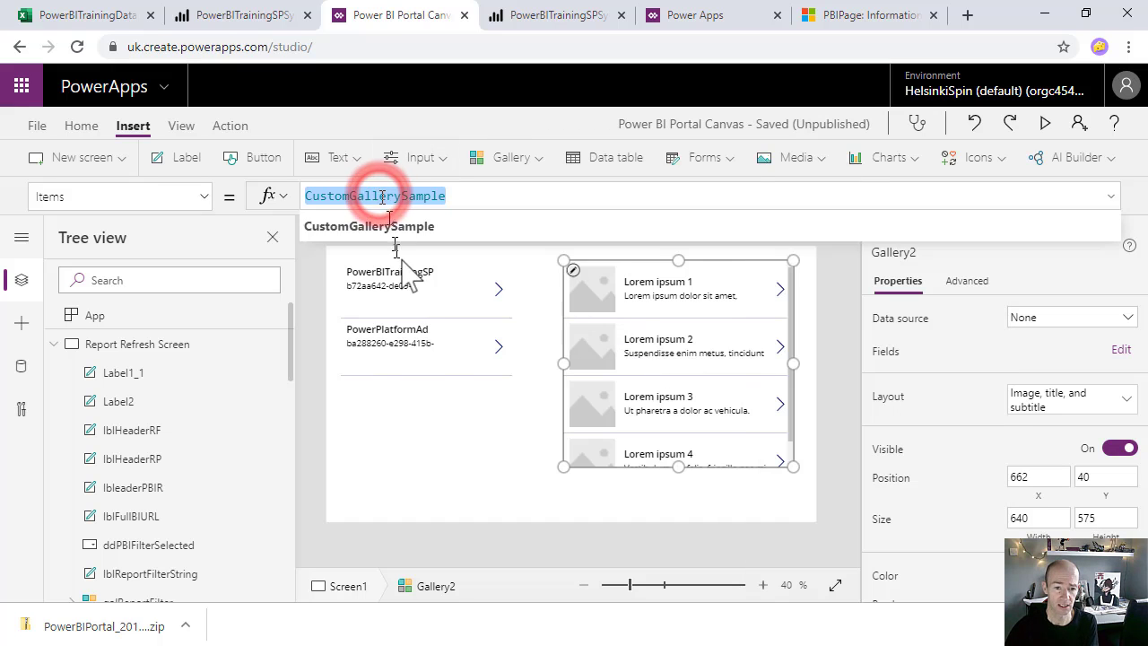
# Rename the datasets gallery as galDataSet2
pyautogui.click(439, 386)
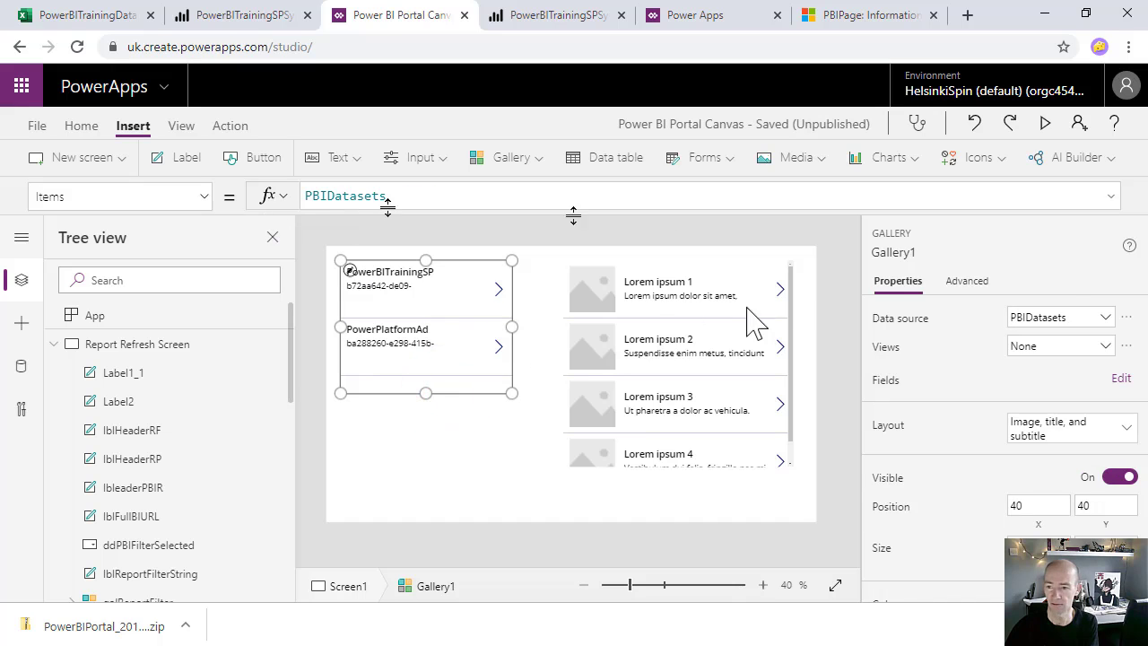
pyautogui.click(929, 255)
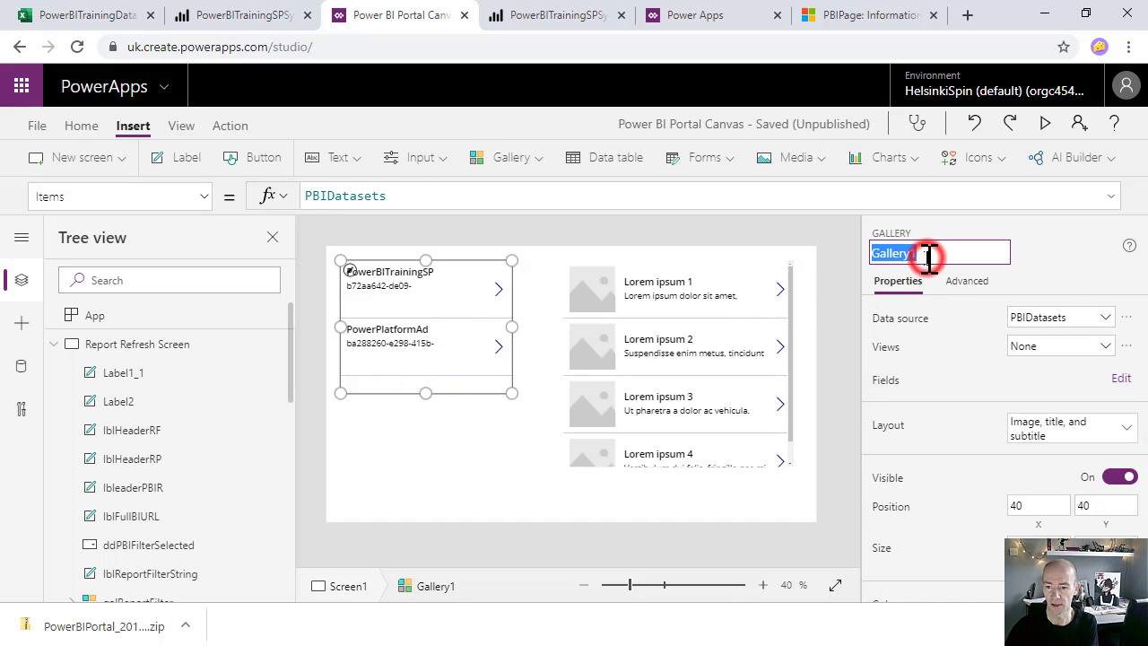
pyautogui.write('galDataSets2')
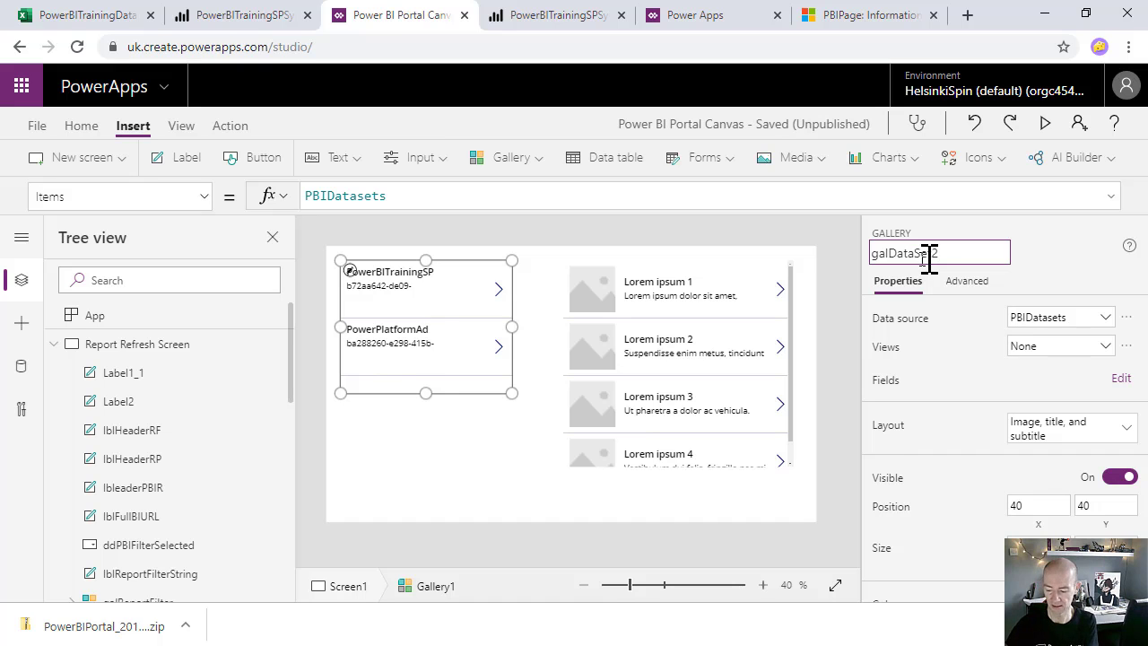
pyautogui.press('Return')
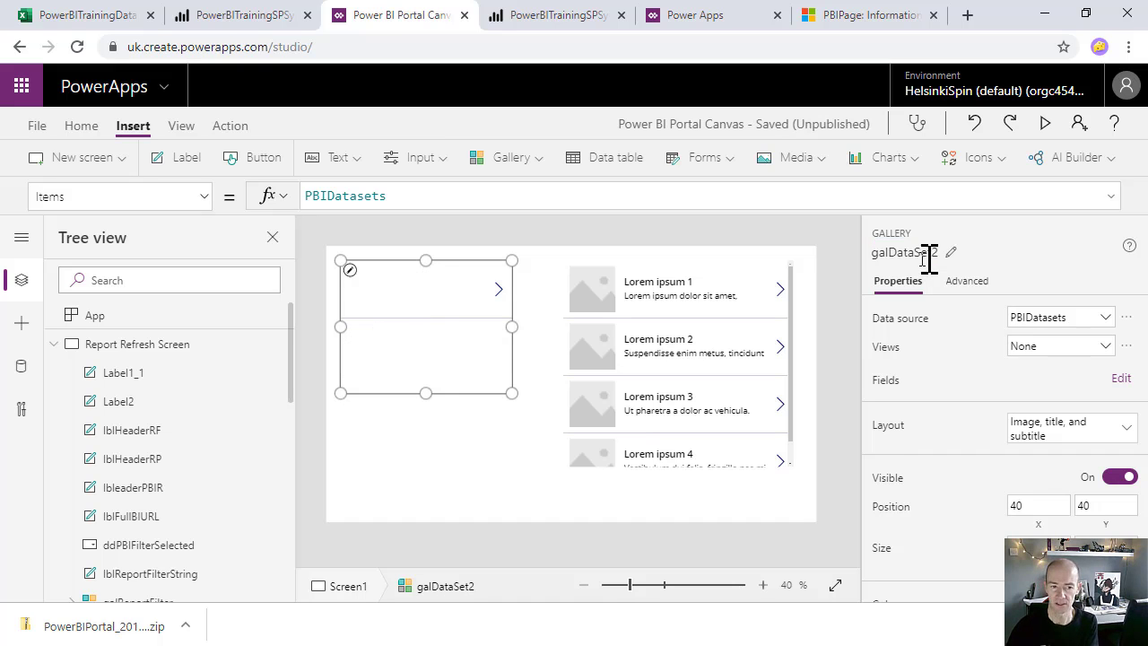
# Set the second gallery's Items formula to galDataSet2.Selected.PBIPages so it lists the pages of the selected dataset
pyautogui.click(708, 381)
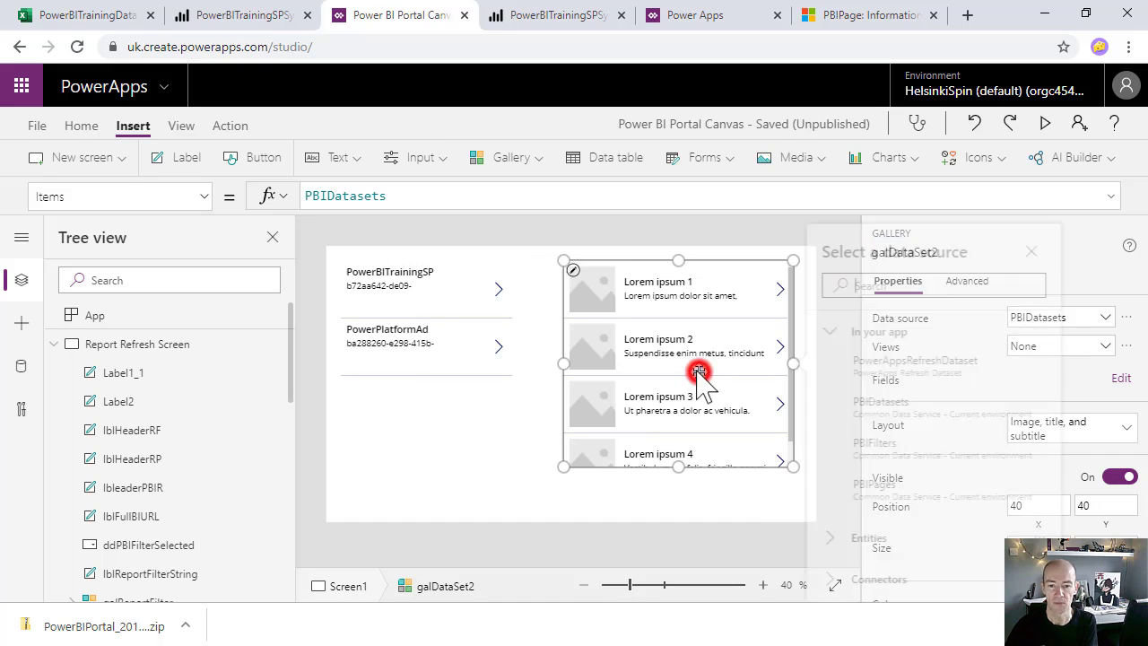
pyautogui.doubleClick(410, 196)
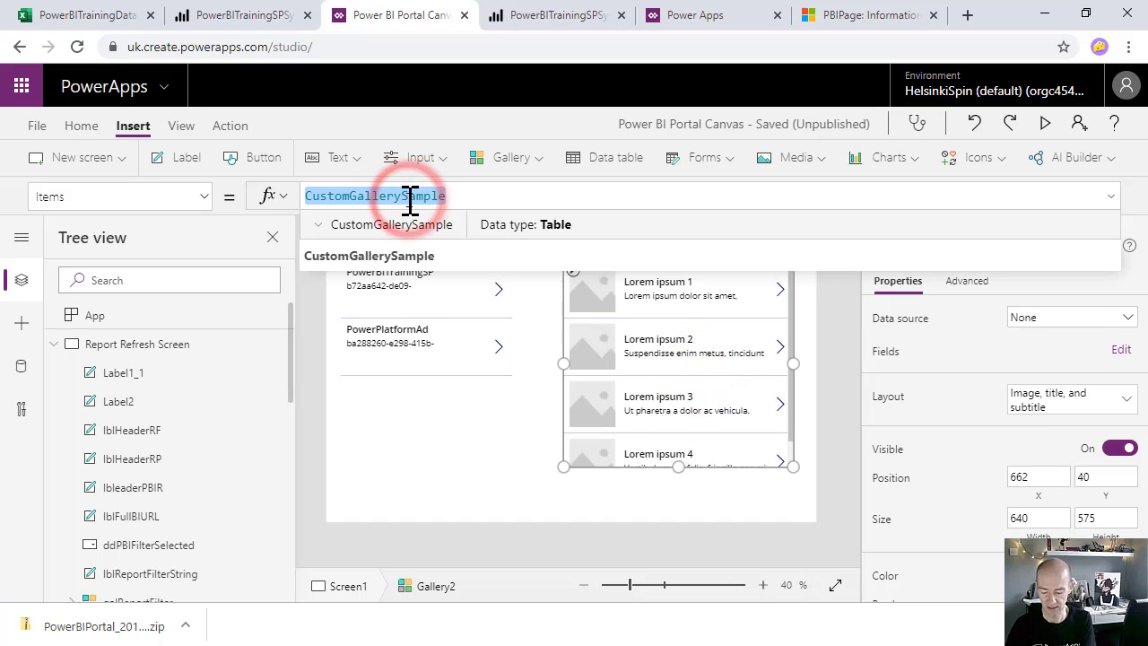
pyautogui.write('galD')
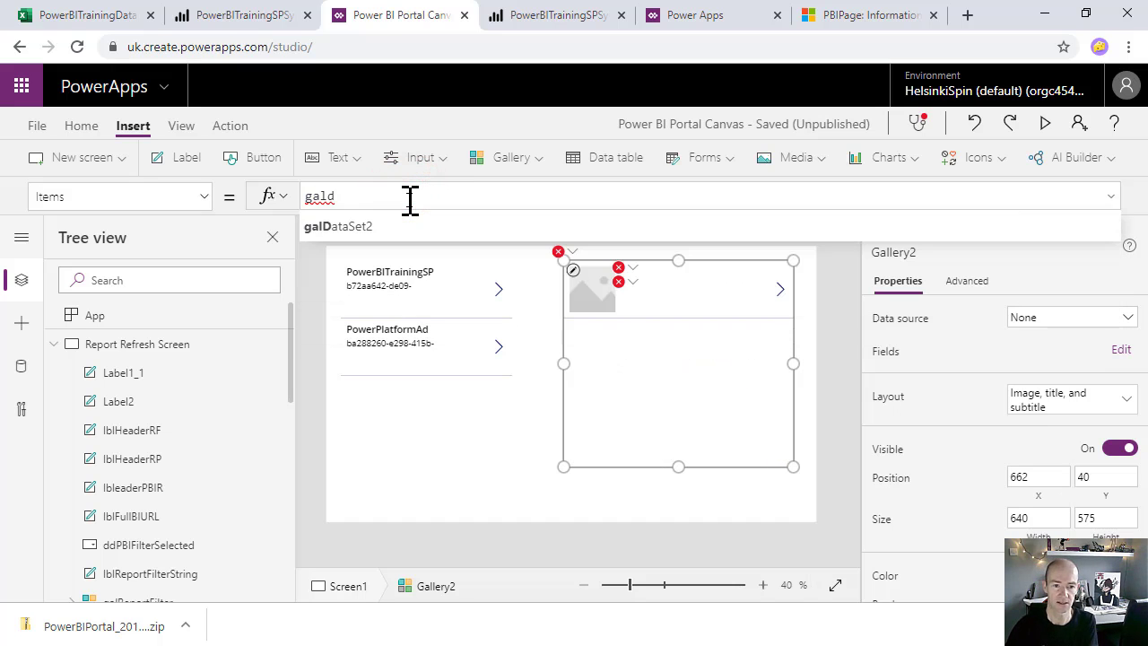
pyautogui.click(400, 226)
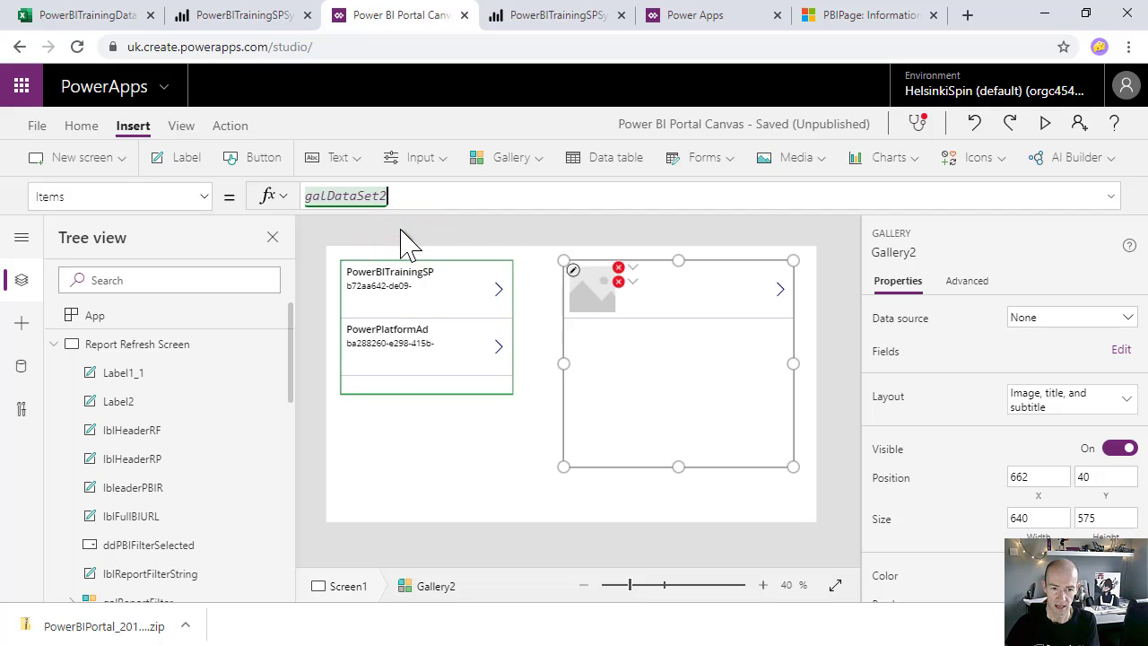
pyautogui.write('.')
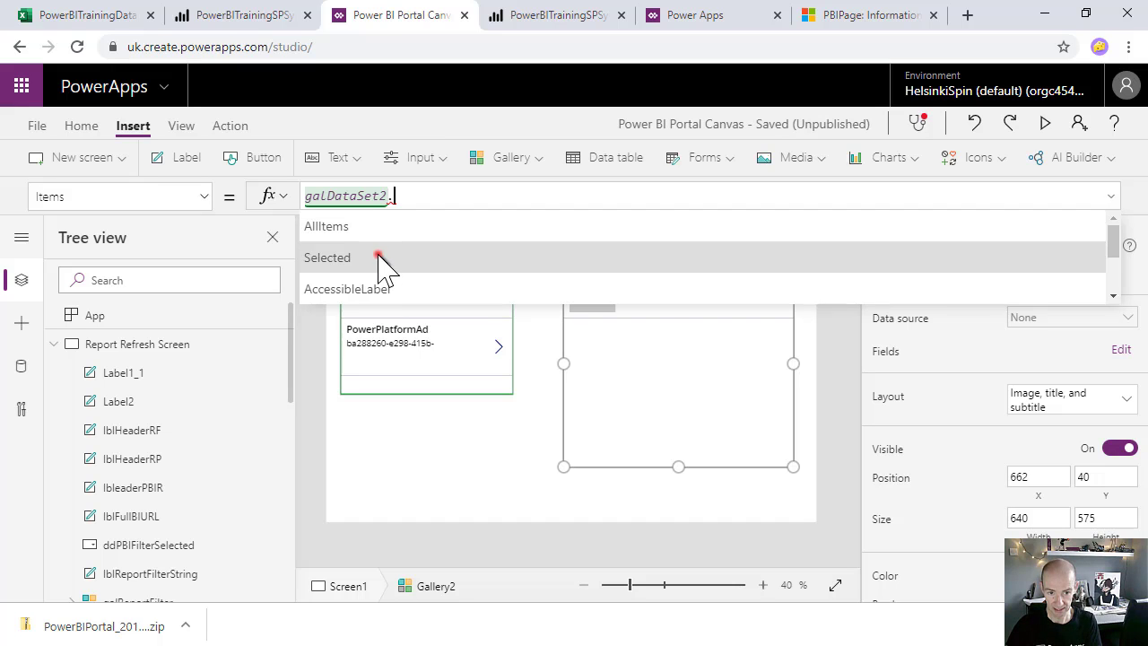
pyautogui.click(378, 257)
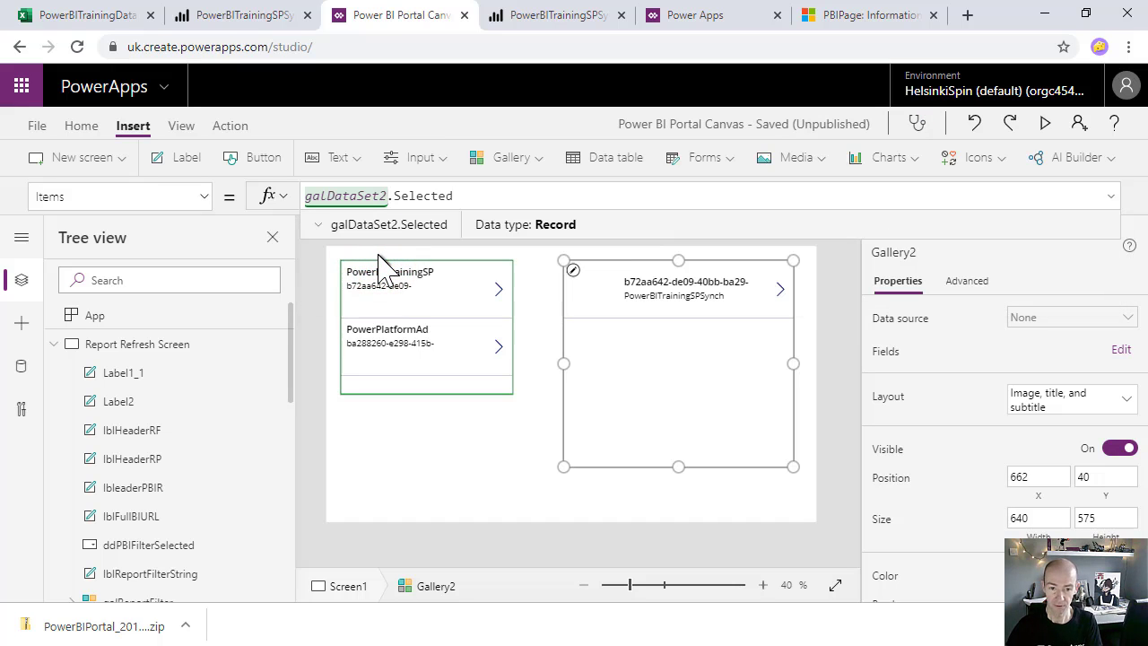
pyautogui.write('.')
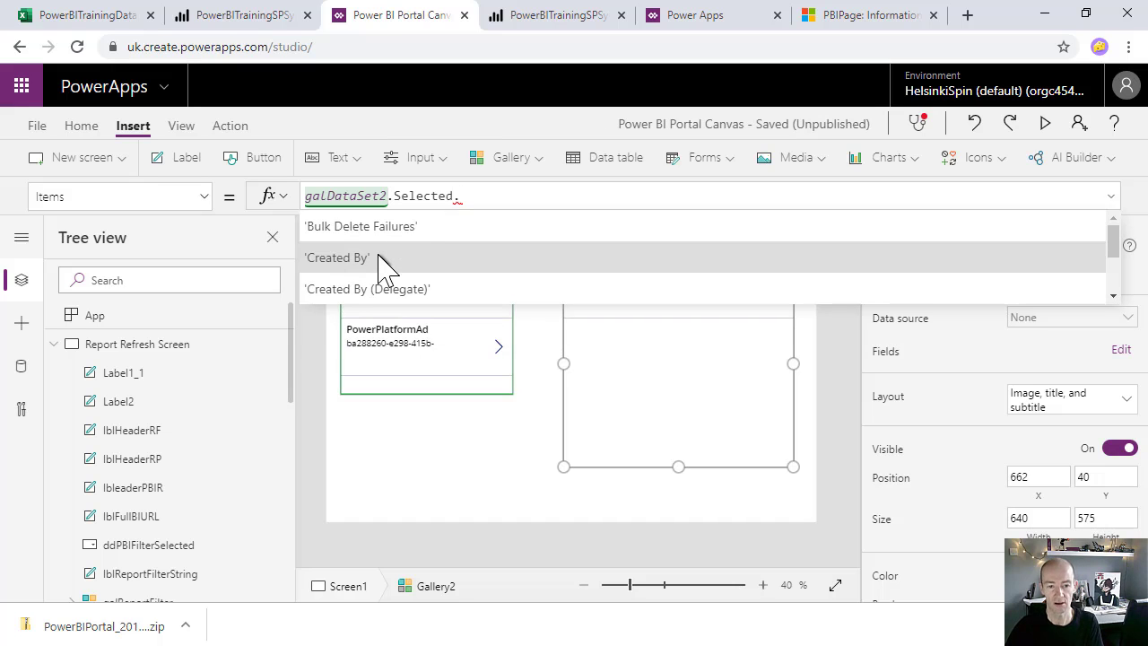
pyautogui.scroll(-3, 383, 267)
pyautogui.scroll(-10, 378, 255)
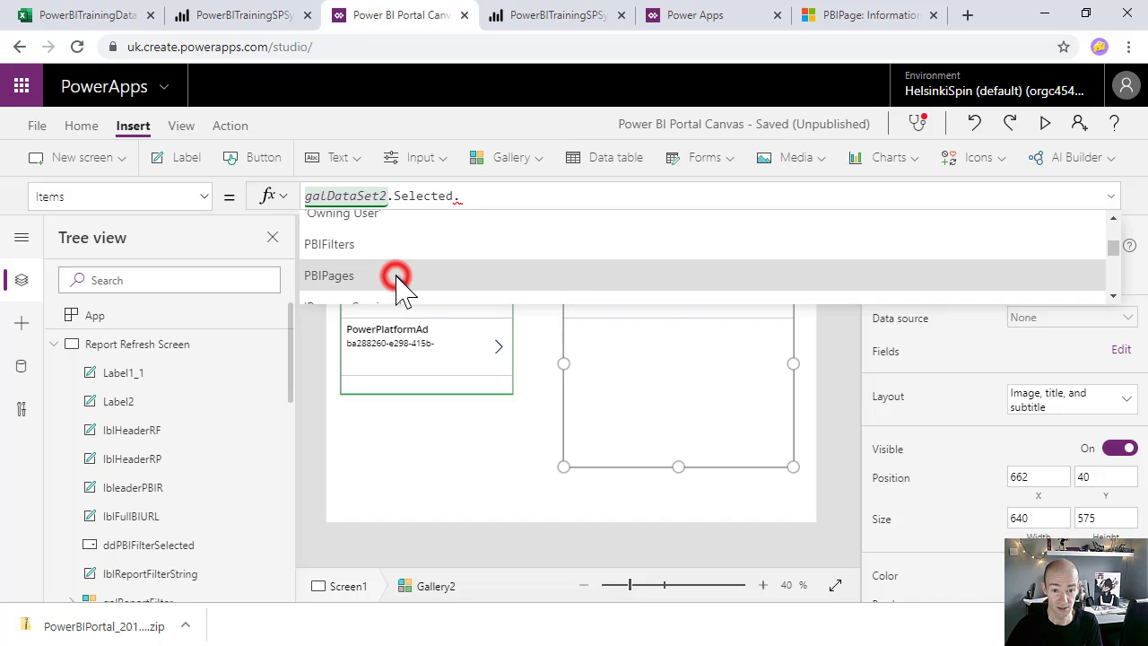
pyautogui.click(397, 278)
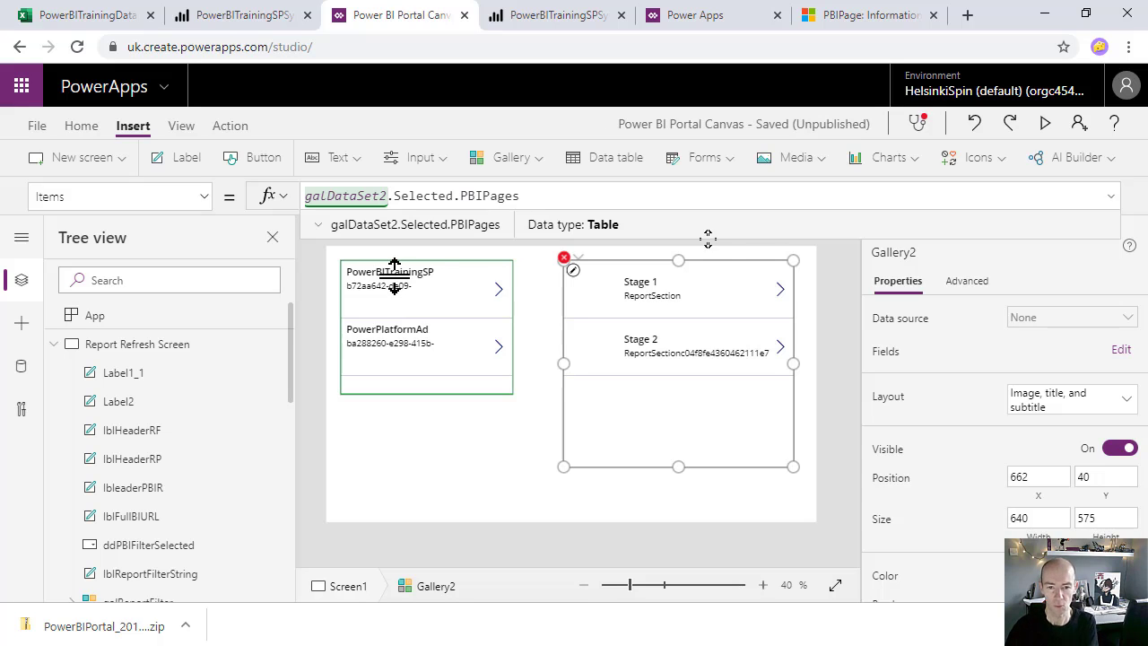
pyautogui.click(606, 351)
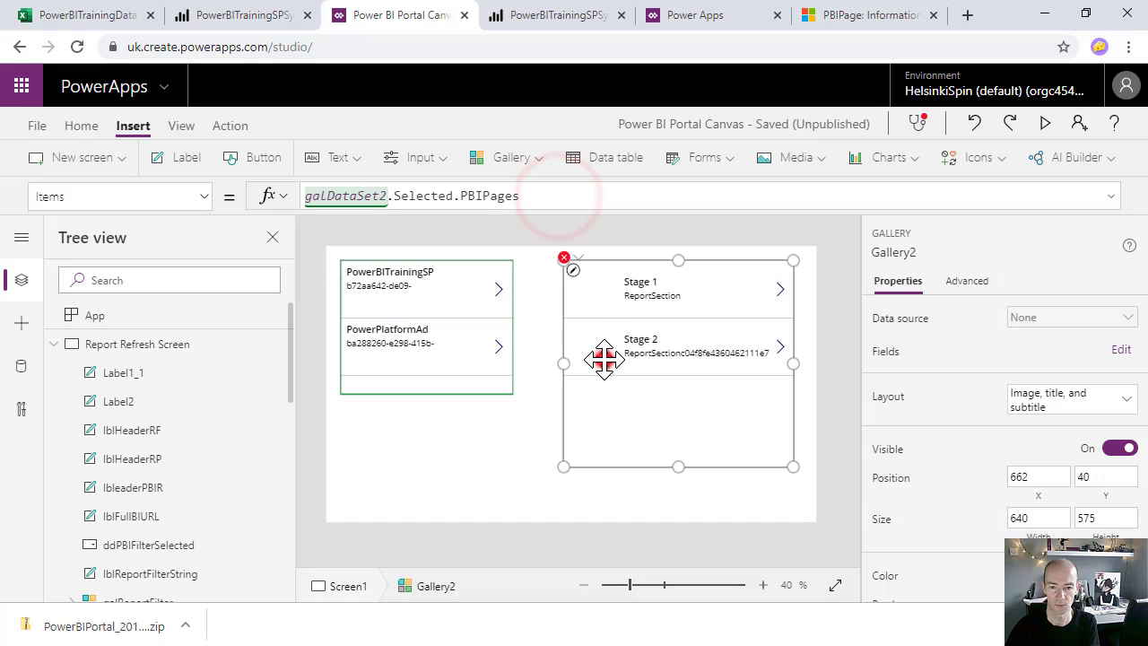
# Shift the title in the pages gallery's row template to the left and delete the template's image
pyautogui.click(584, 289)
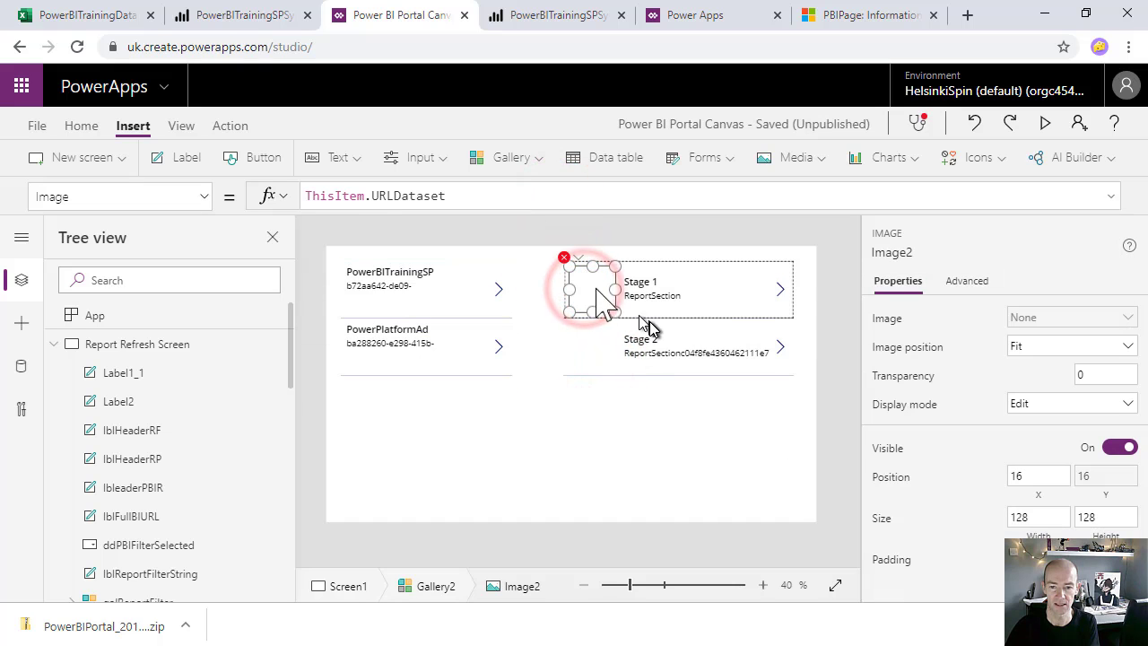
pyautogui.click(644, 285)
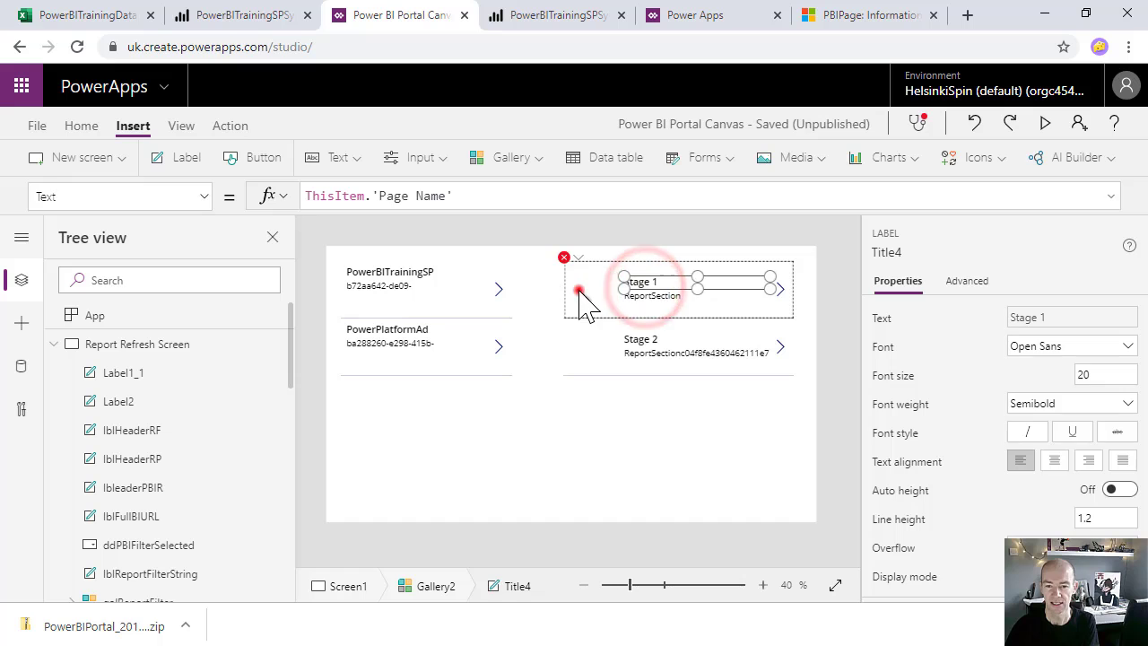
pyautogui.click(578, 288)
pyautogui.moveTo(642, 283); pyautogui.dragTo(584, 283)
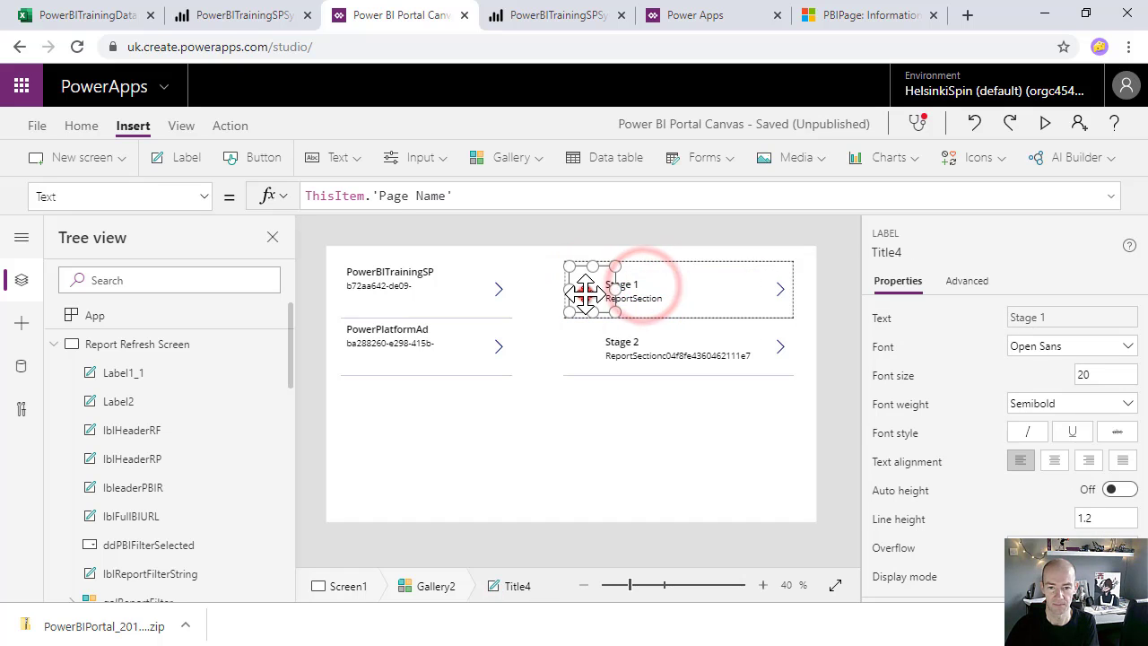
pyautogui.click(583, 287)
pyautogui.press('Delete')
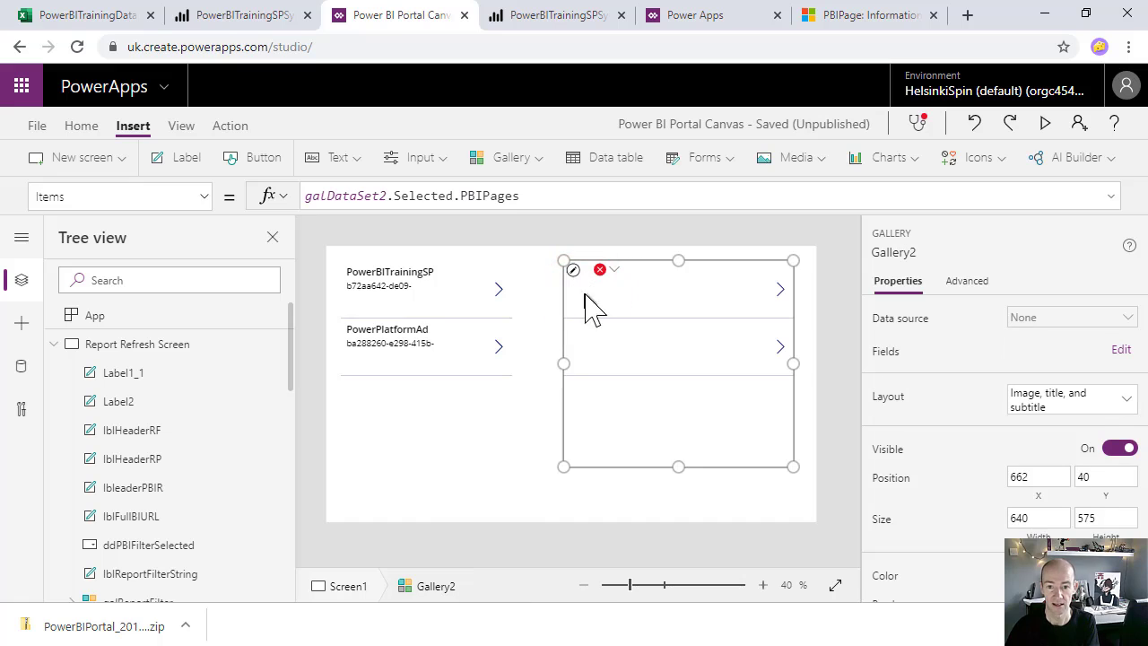
# Examine the error flagged in the pages gallery and the controls nested in both galleries of Screen1
pyautogui.click(637, 280)
pyautogui.click(613, 269)
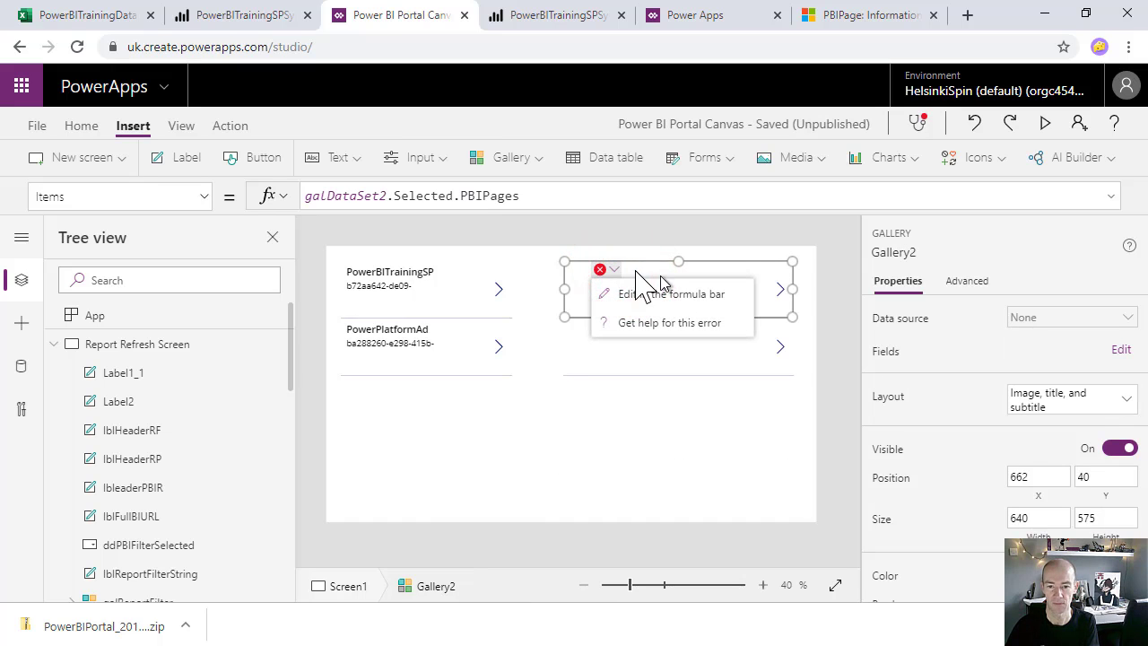
pyautogui.click(615, 269)
pyautogui.click(617, 269)
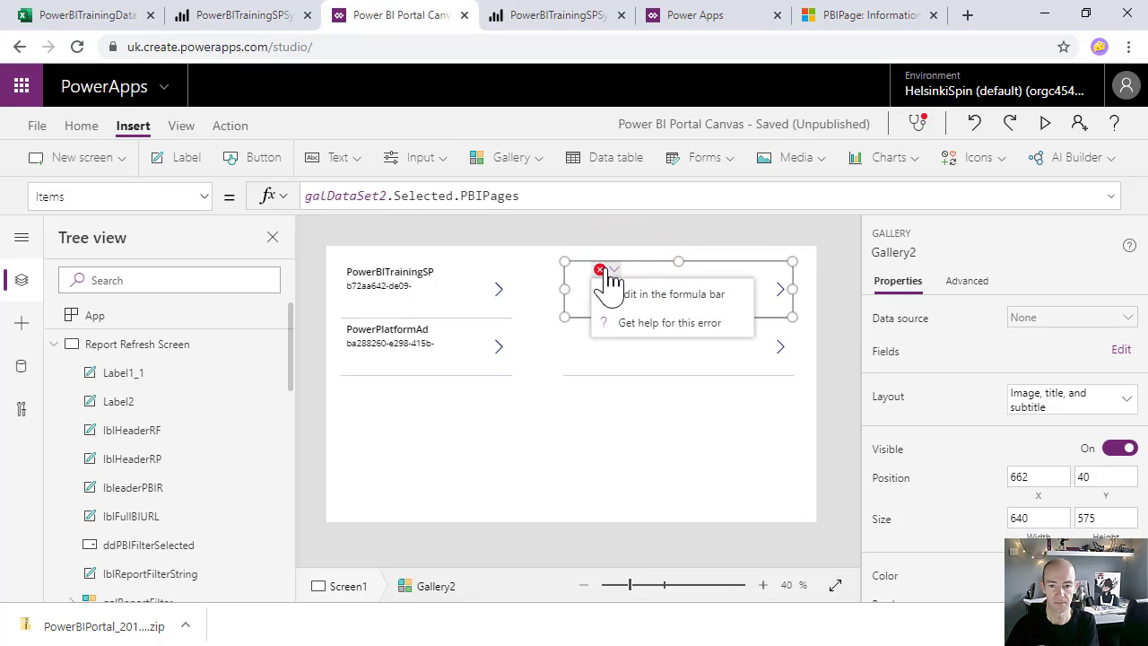
pyautogui.click(608, 271)
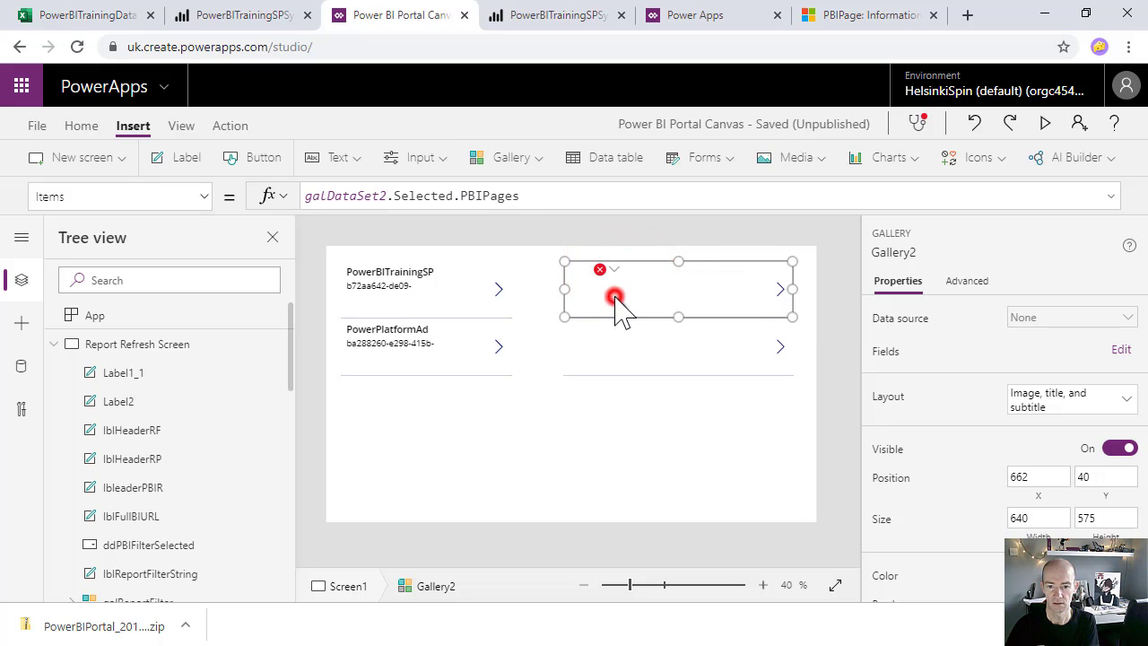
pyautogui.click(615, 296)
pyautogui.click(48, 345)
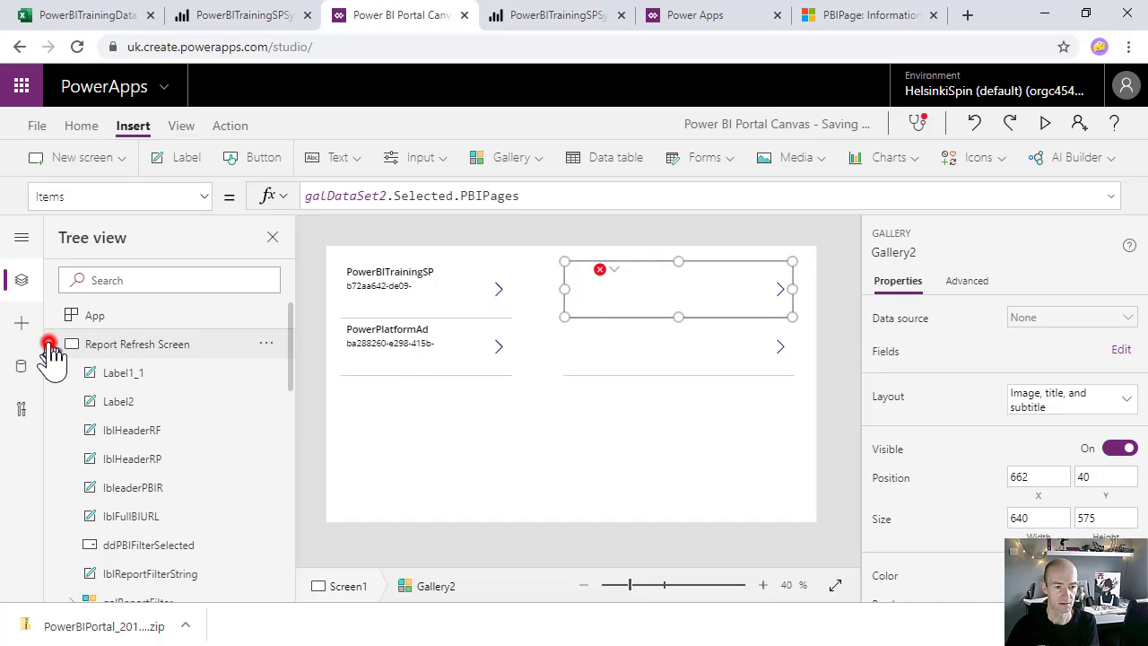
pyautogui.scroll(-1, 197, 505)
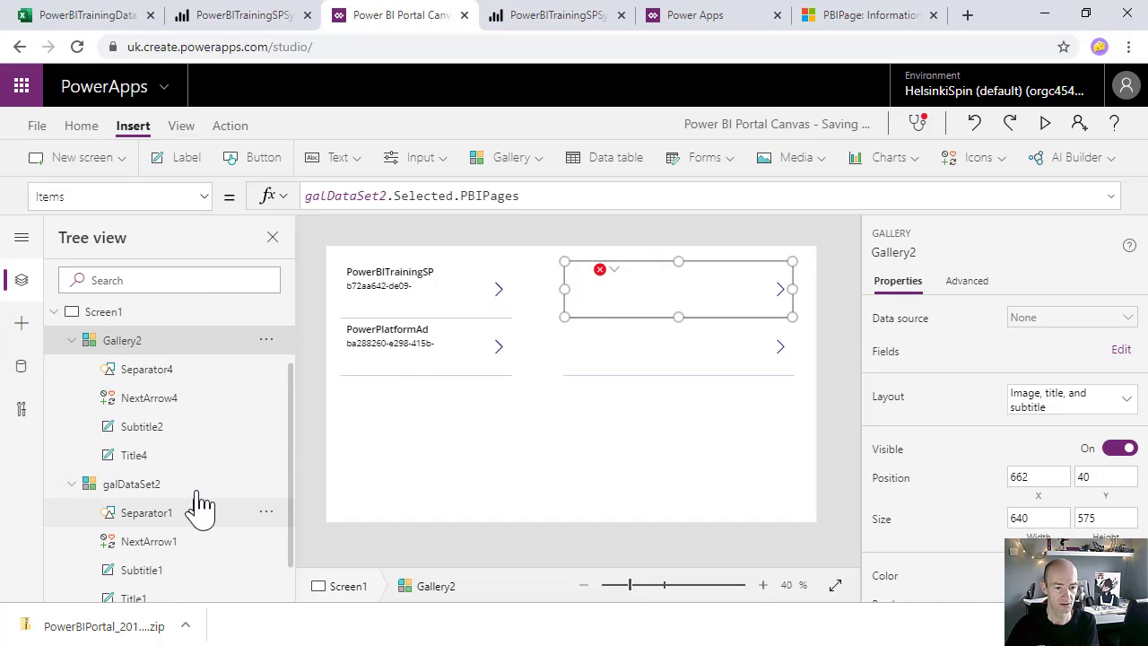
pyautogui.click(182, 581)
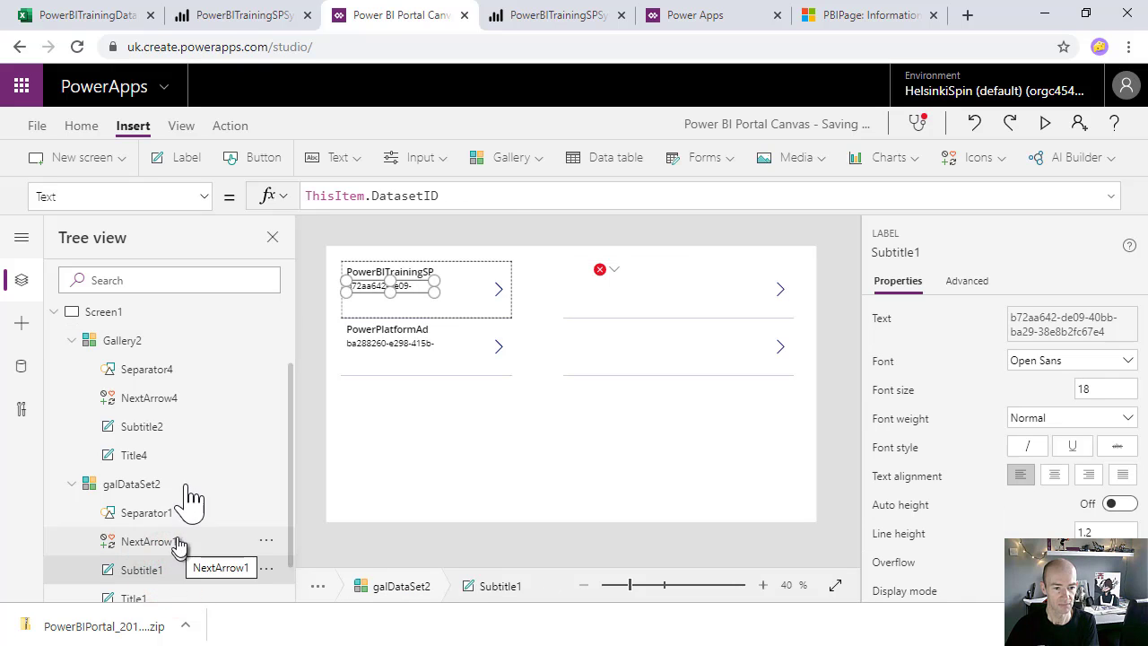
pyautogui.scroll(-1, 184, 494)
pyautogui.scroll(3, 184, 494)
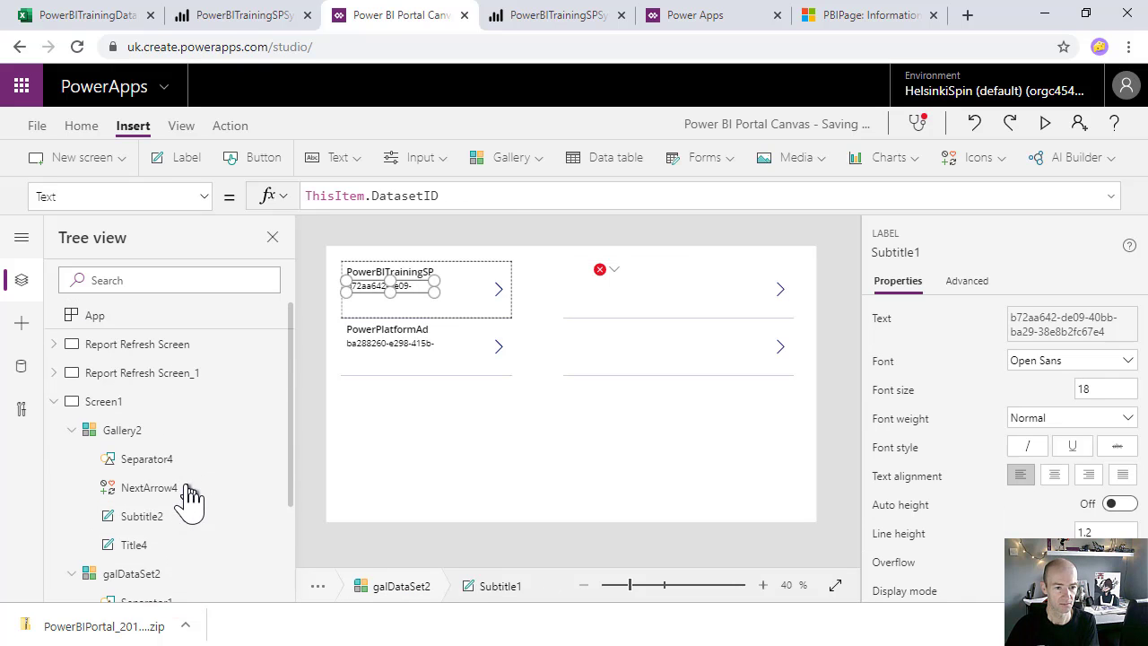
# Rename the pages gallery as galPBIPages2
pyautogui.click(160, 432)
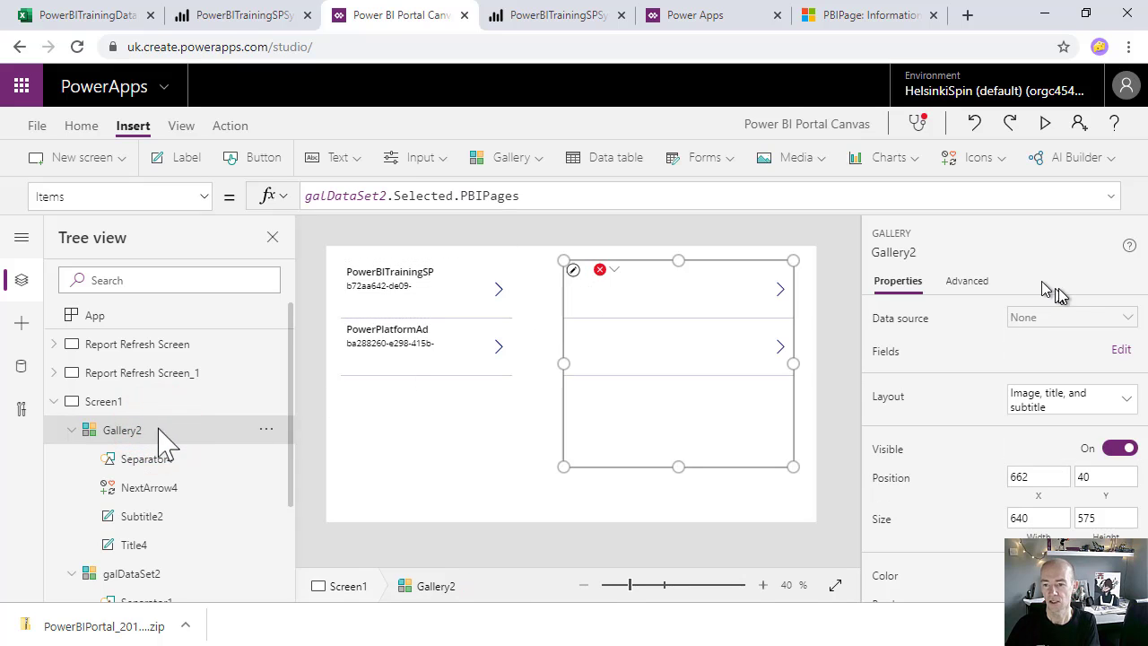
pyautogui.click(928, 253)
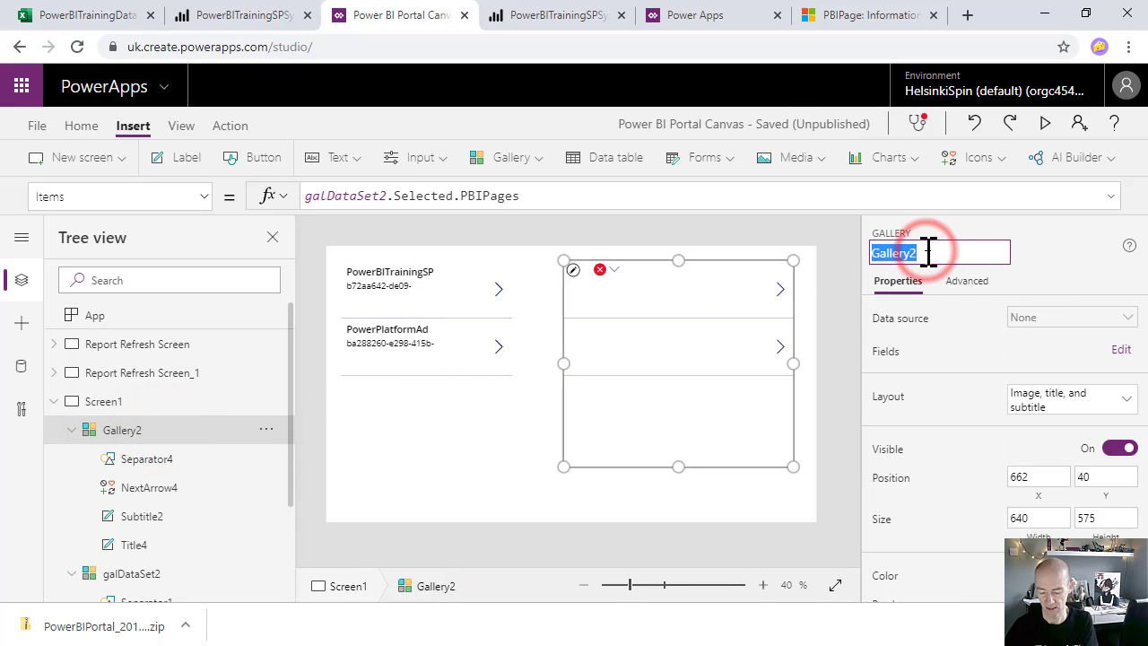
pyautogui.write('galPBIPages')
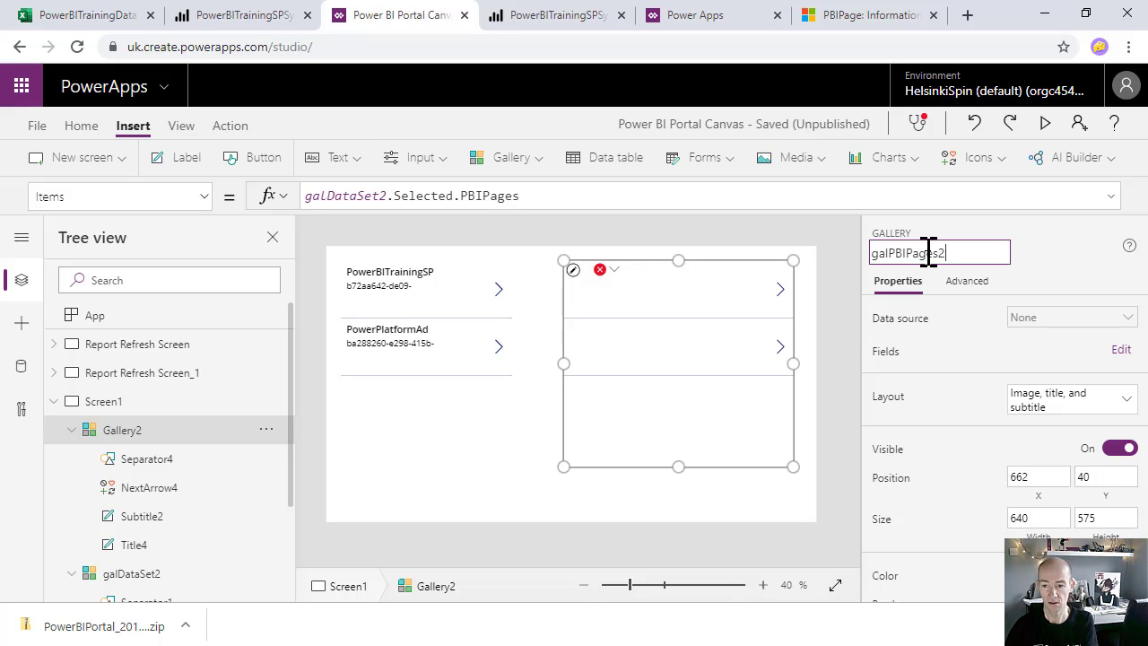
pyautogui.press('Return')
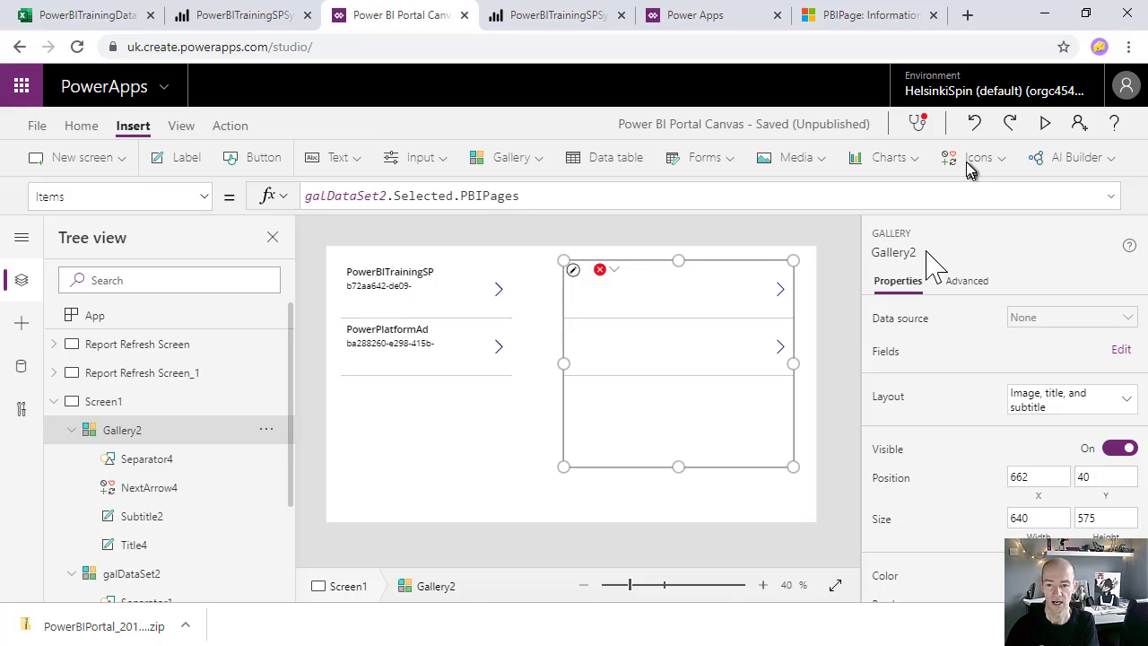
pyautogui.click(696, 403)
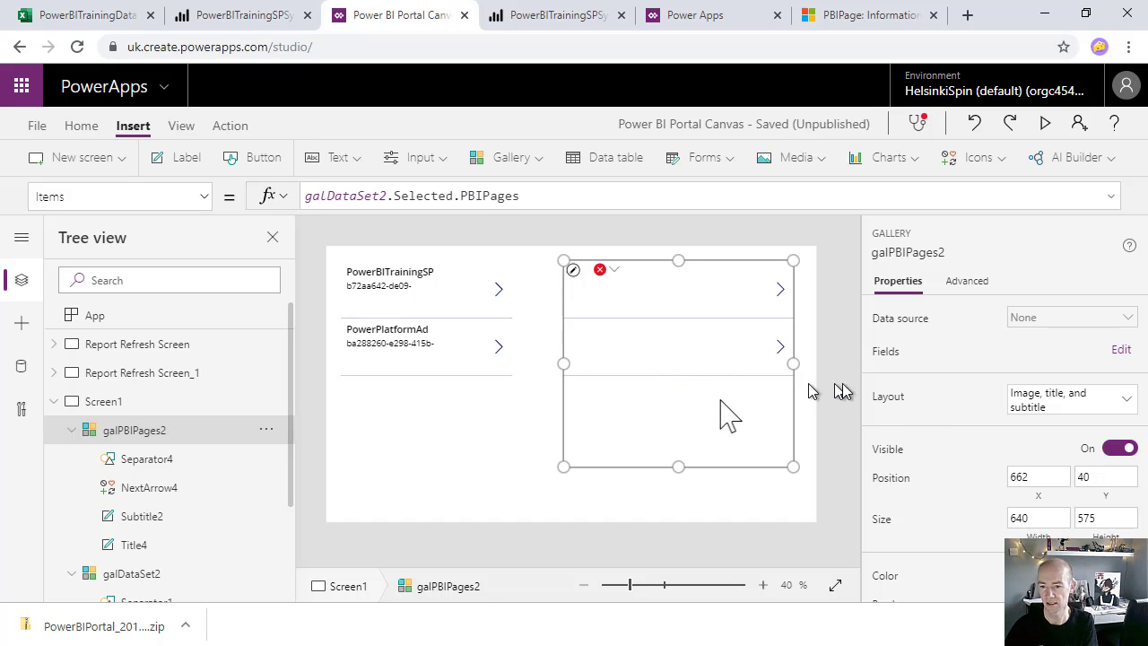
# Add a label to the galPBIPages2 gallery template and set its text to ThisItem.'Page Name'
pyautogui.click(633, 292)
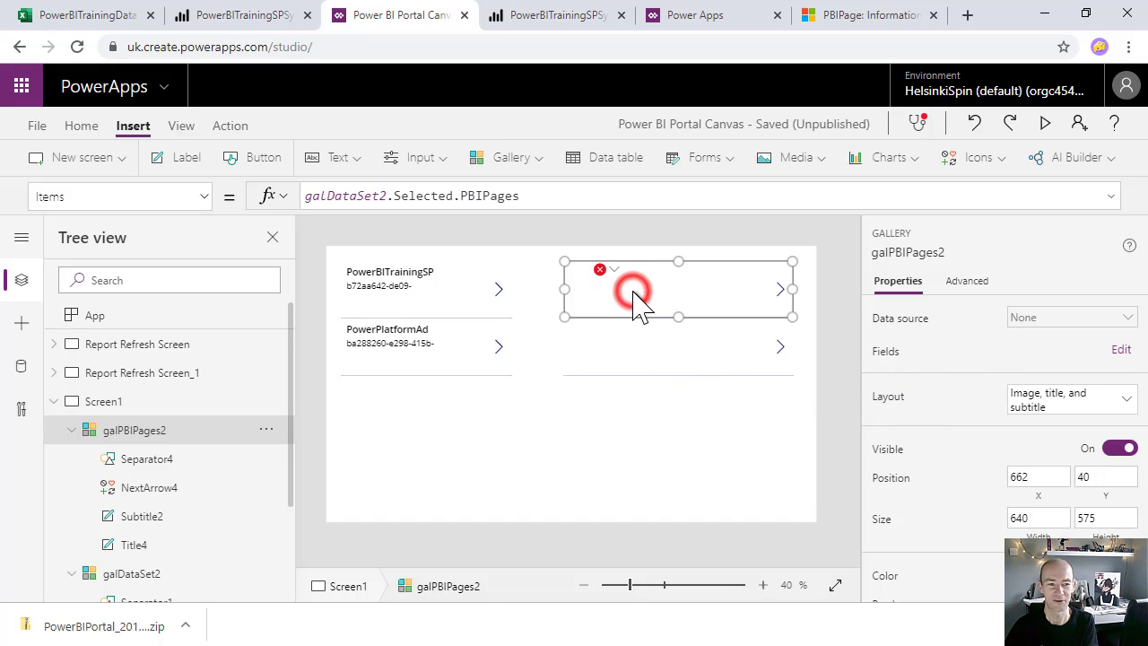
pyautogui.click(173, 160)
pyautogui.moveTo(615, 287); pyautogui.dragTo(664, 274)
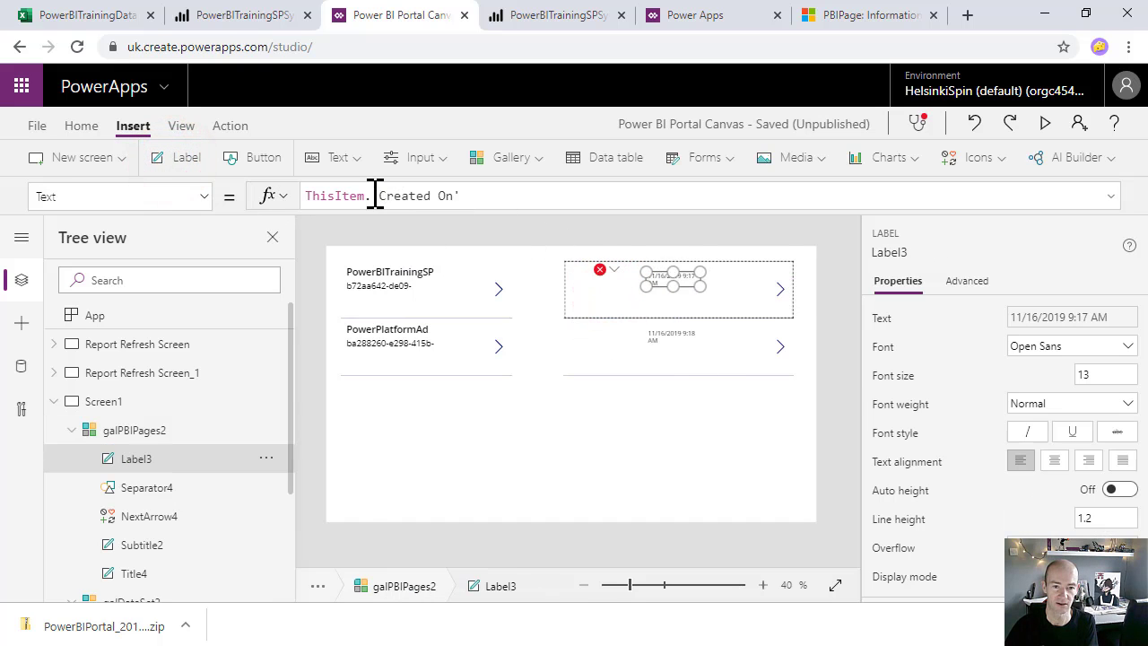
pyautogui.moveTo(373, 196); pyautogui.dragTo(463, 197)
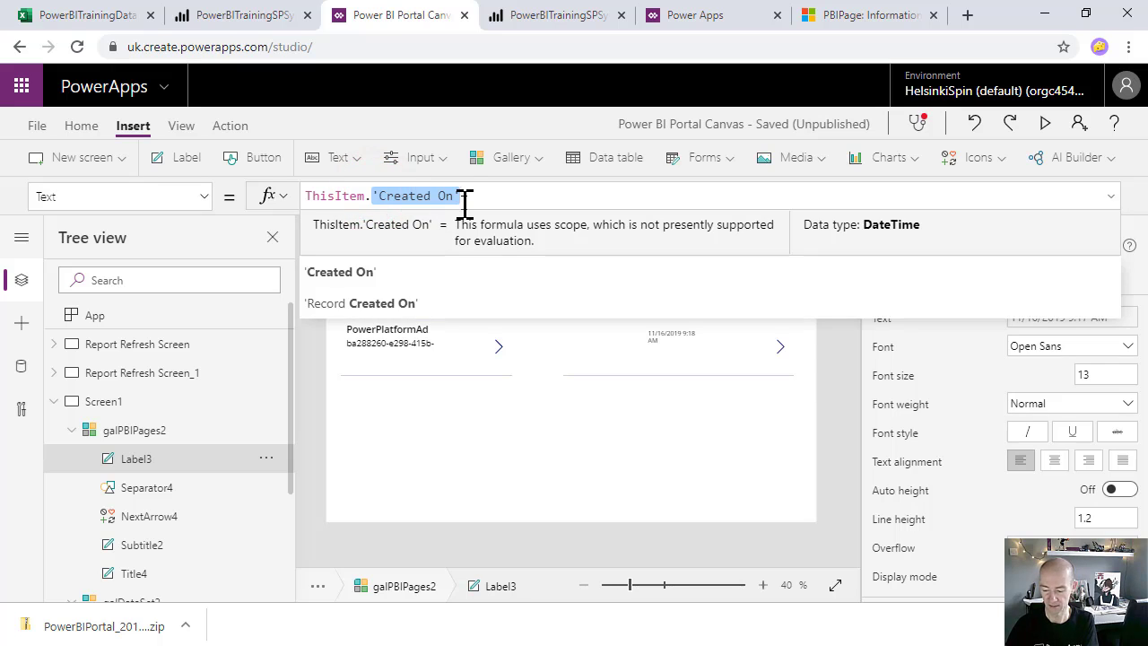
pyautogui.press('BackSpace')
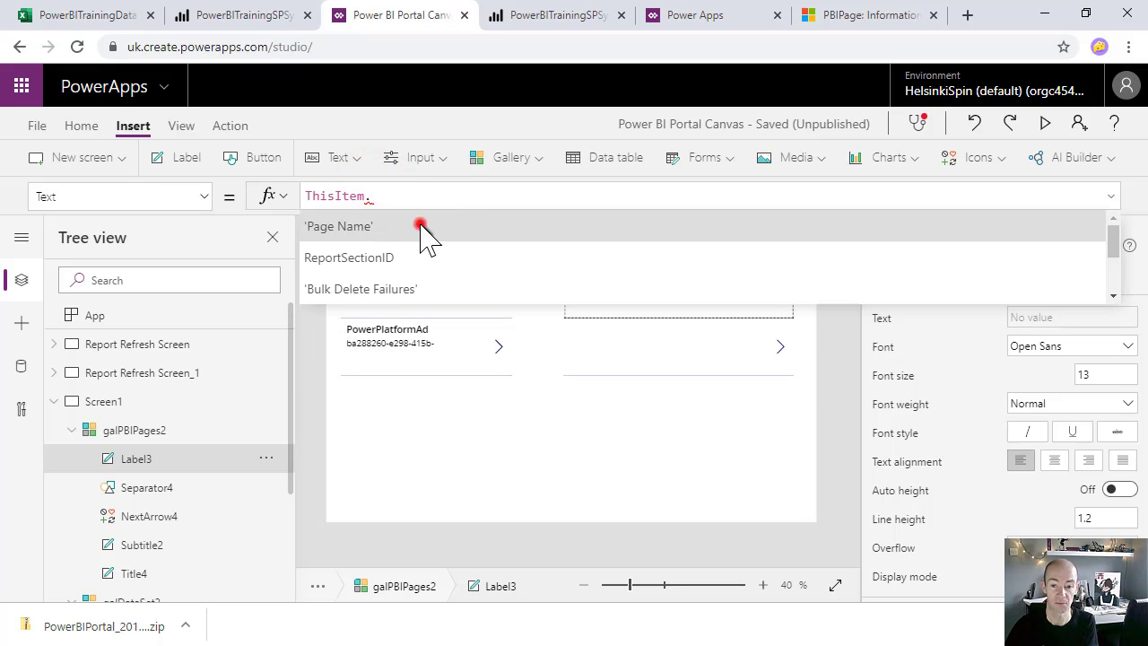
pyautogui.click(418, 228)
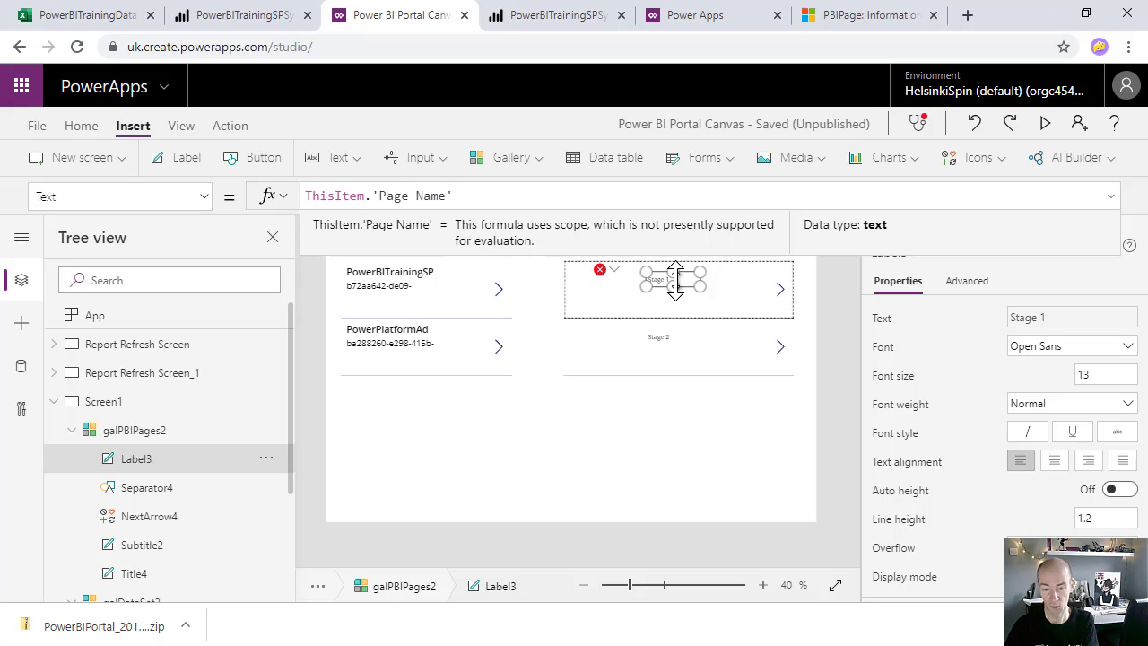
pyautogui.write("ThisItem.'Page Name'")
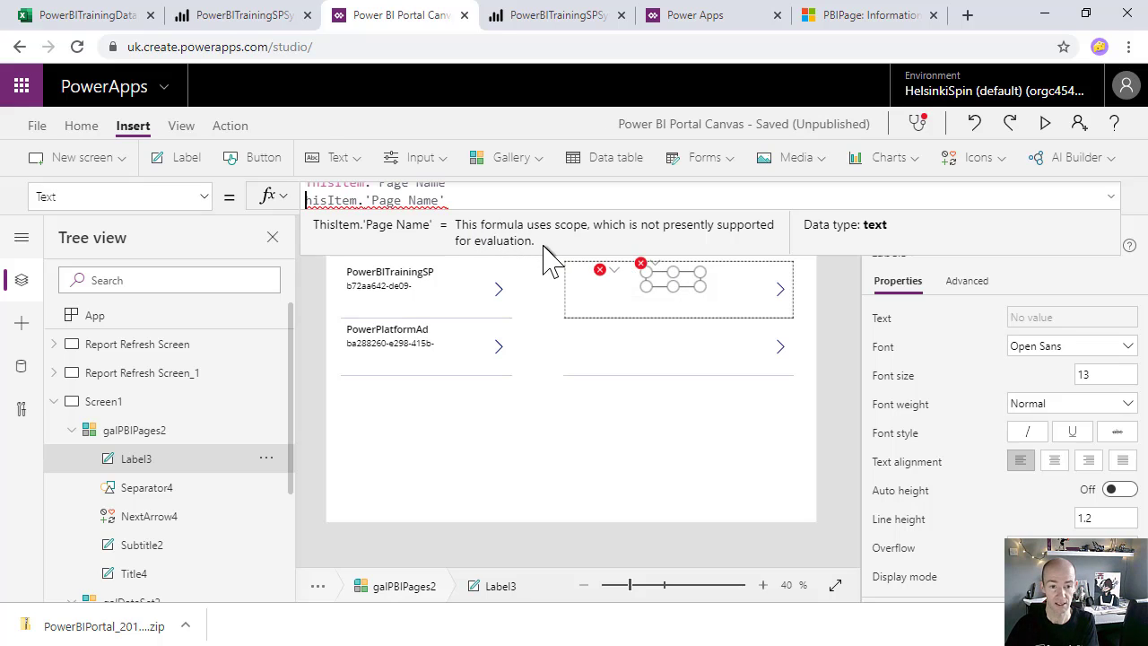
pyautogui.click(724, 287)
pyautogui.click(673, 278)
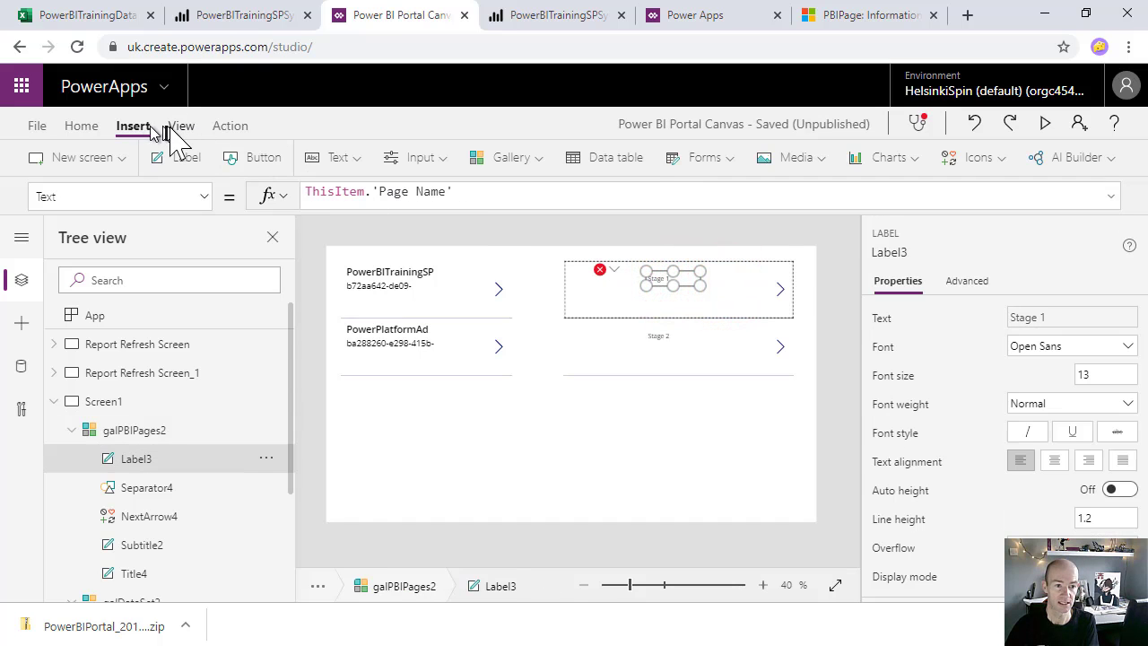
# Add a second label to the galPBIPages2 template showing ThisItem.ReportSectionID, widened and placed beneath the page name label
pyautogui.click(183, 157)
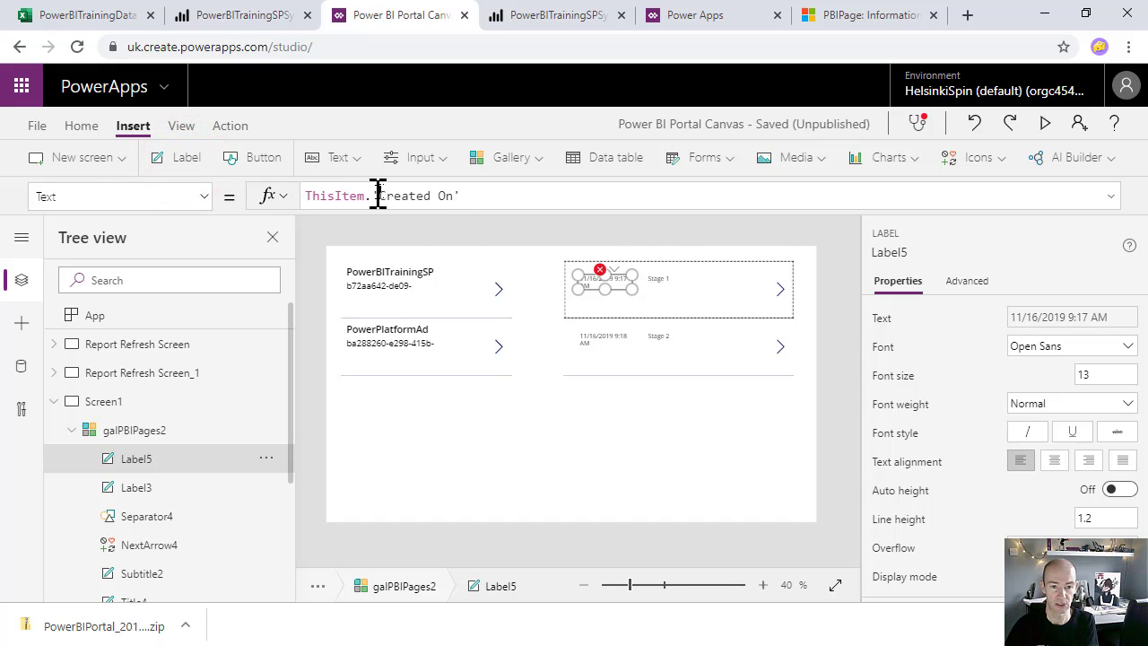
pyautogui.moveTo(378, 196); pyautogui.dragTo(457, 197)
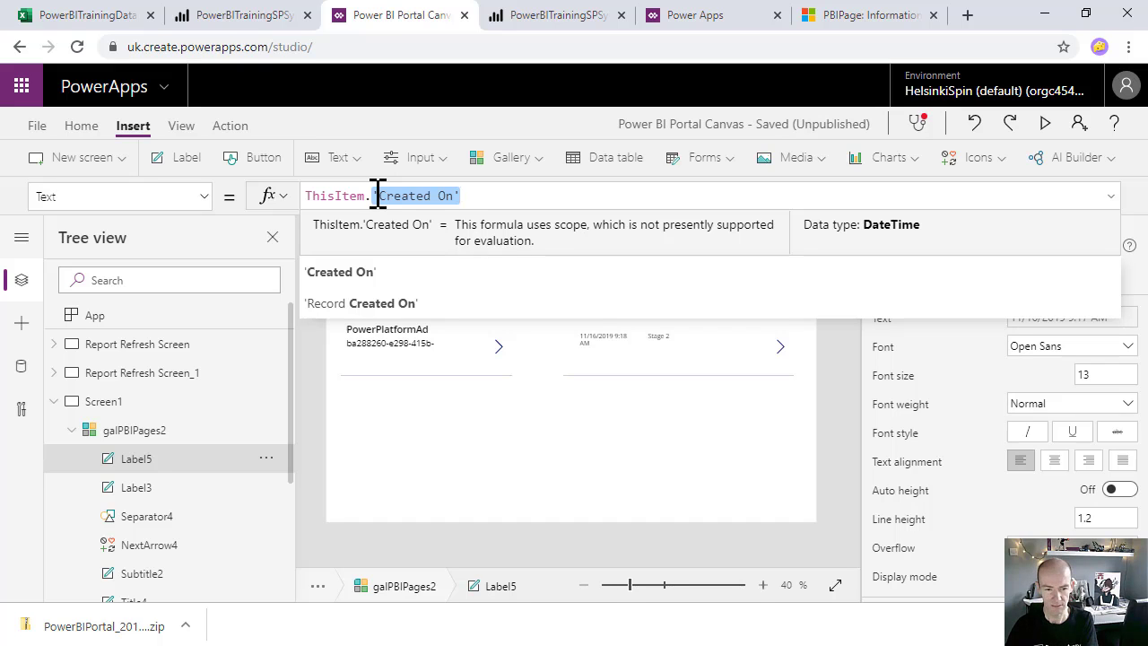
pyautogui.press('BackSpace')
pyautogui.write('sec')
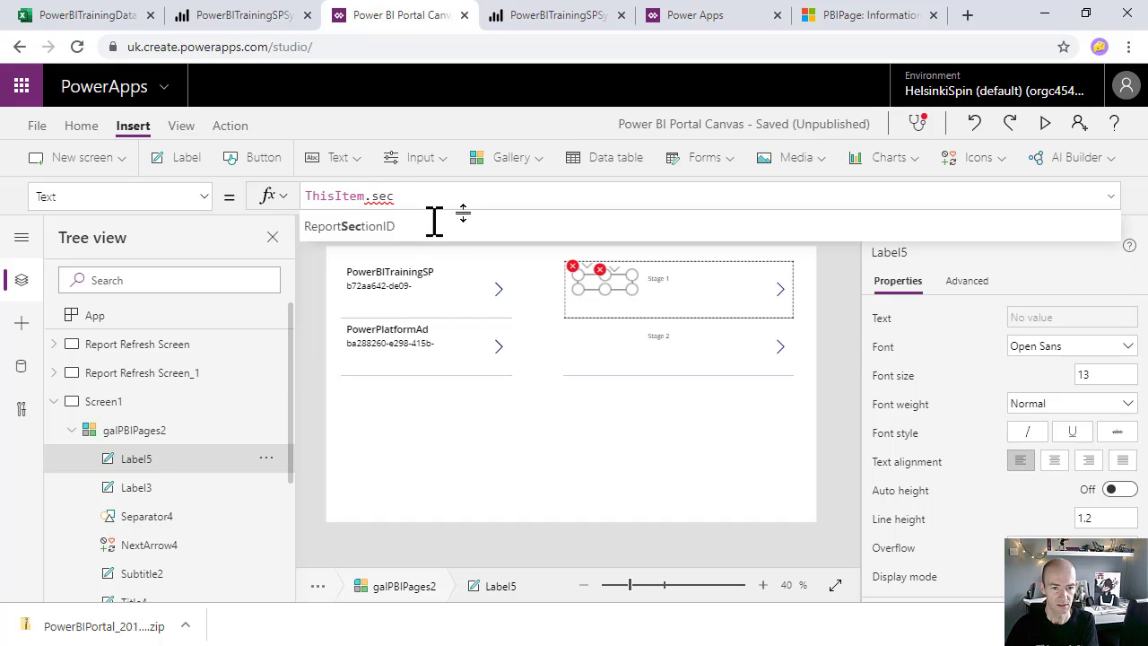
pyautogui.click(451, 228)
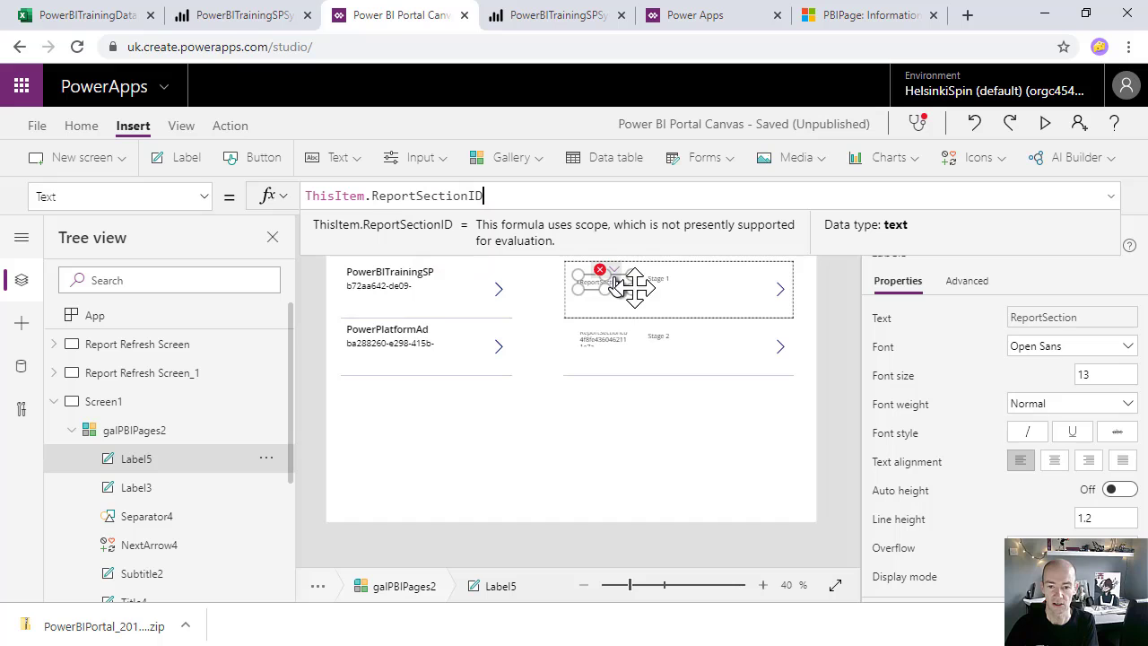
pyautogui.moveTo(635, 288); pyautogui.dragTo(707, 293)
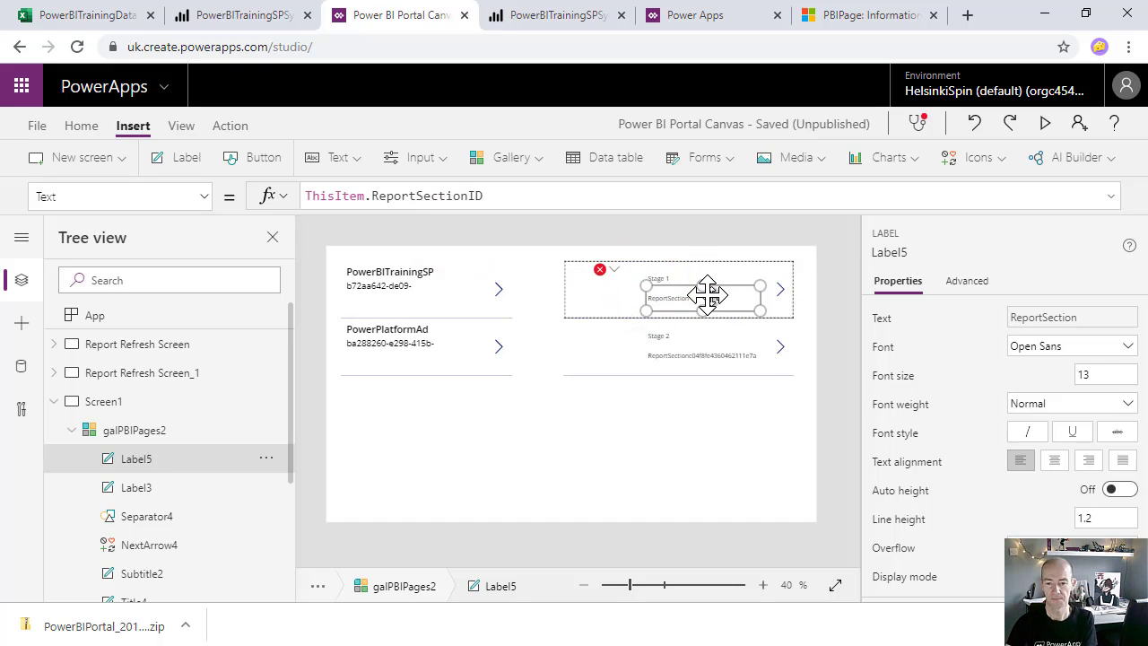
# Fix the Title4 width formula error by setting the width to 200, and move Title4 to the template's upper-left corner
pyautogui.click(613, 287)
pyautogui.scroll(-2, 215, 467)
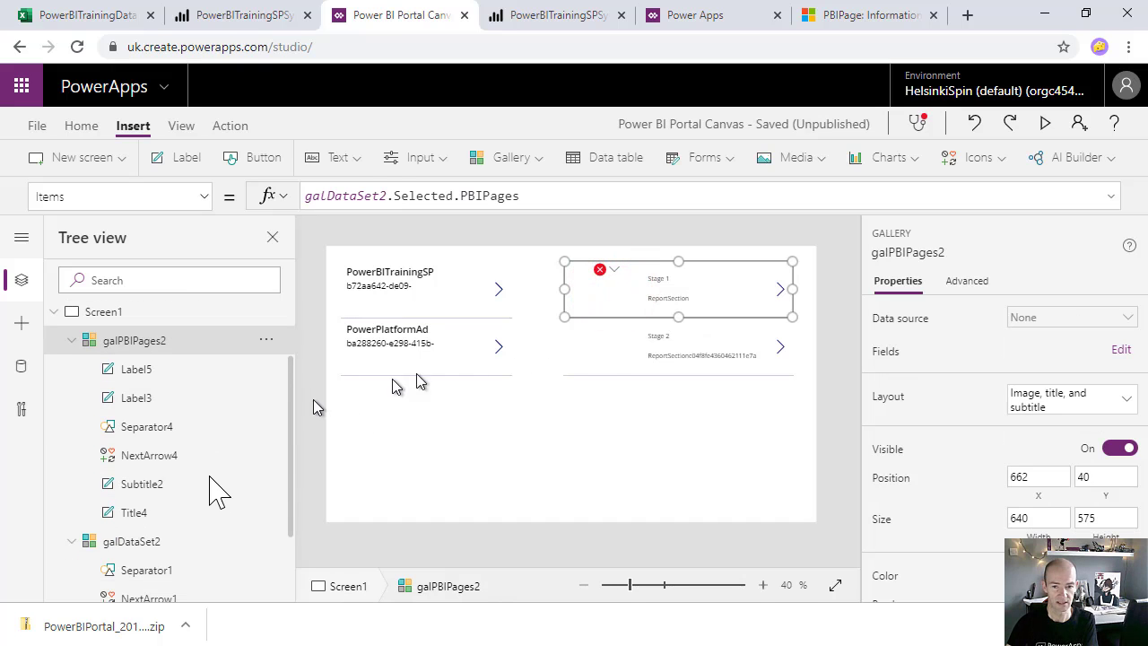
pyautogui.click(617, 271)
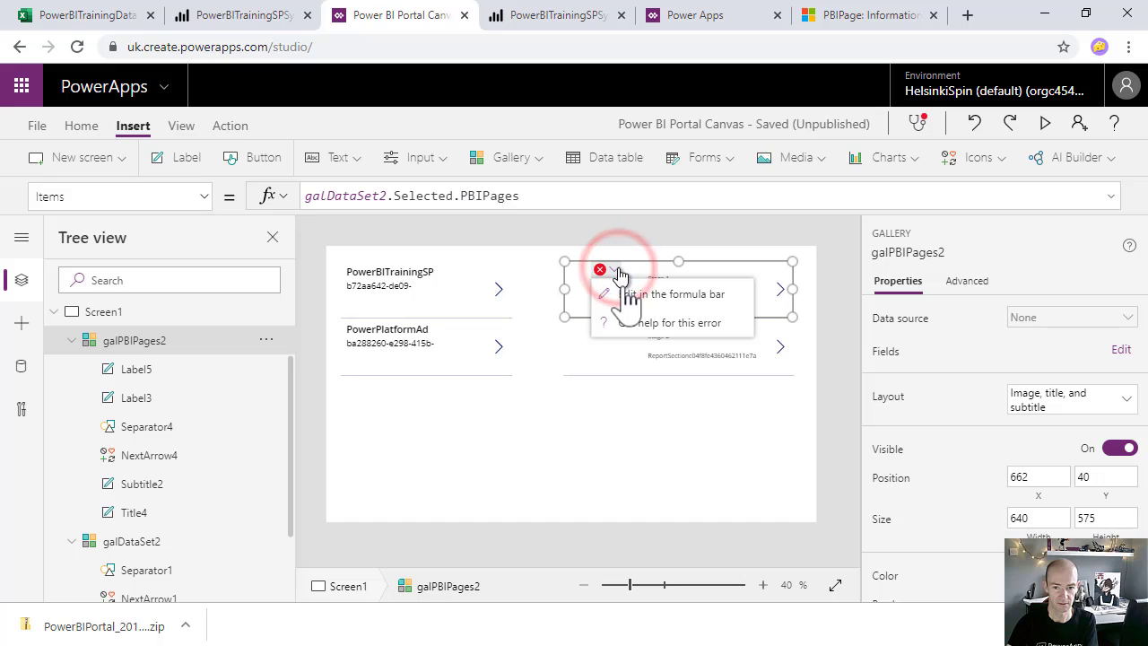
pyautogui.click(619, 294)
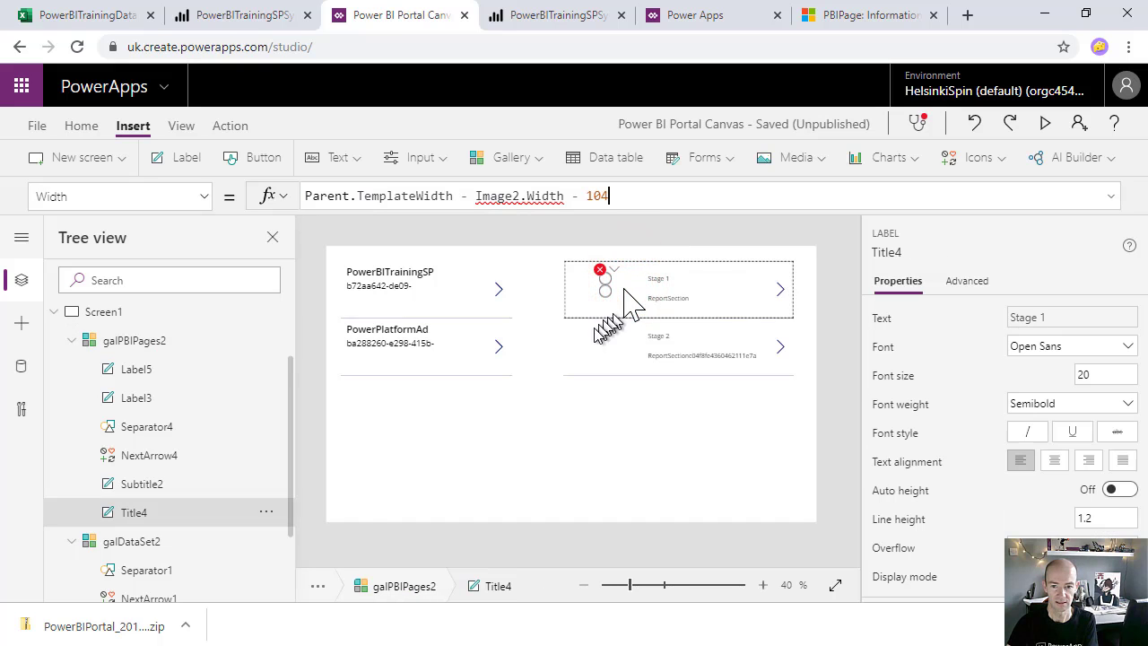
pyautogui.hotkey('ctrl', 'a')
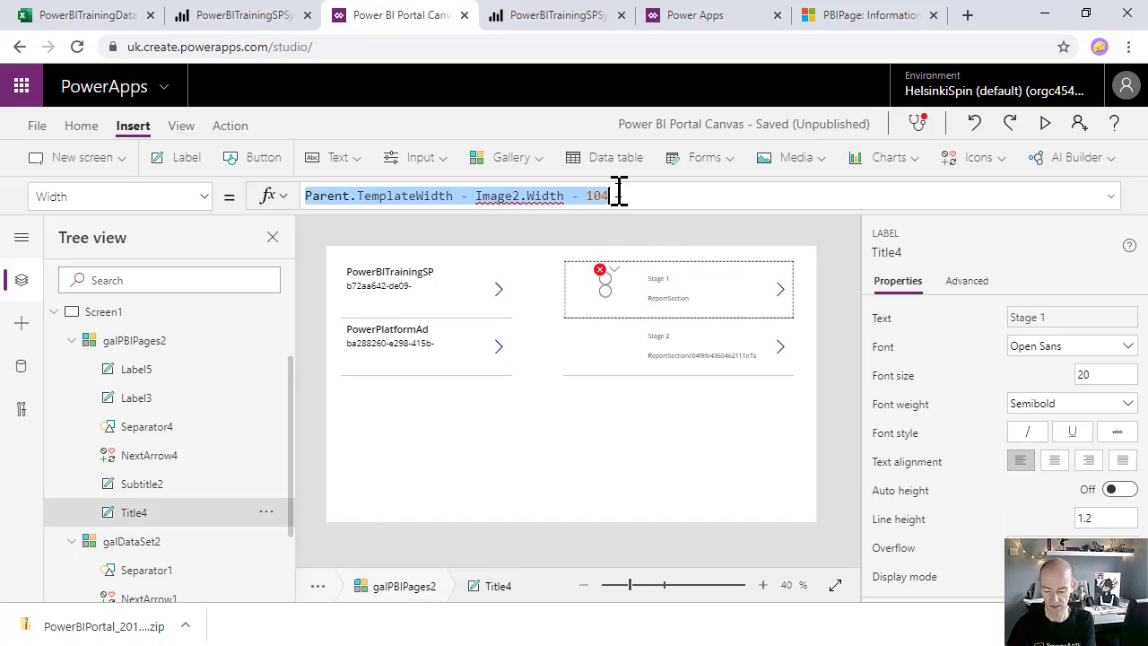
pyautogui.write('200')
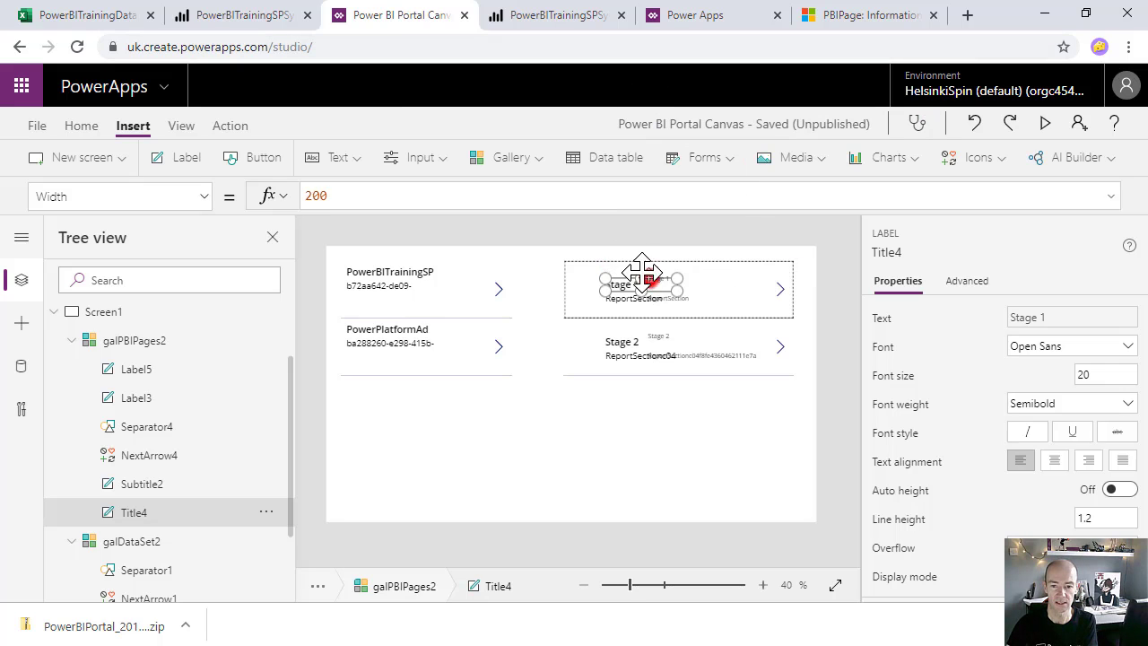
pyautogui.moveTo(642, 269); pyautogui.dragTo(608, 258)
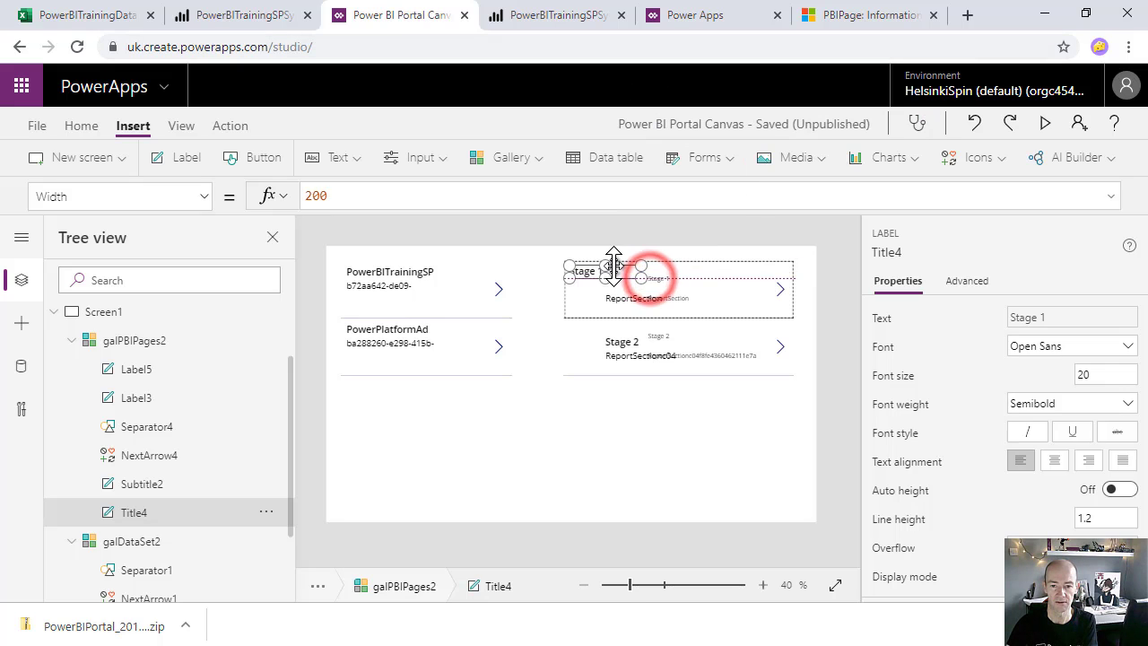
# Shorten the galPBIPages2 gallery so it ends just below the second row
pyautogui.click(607, 308)
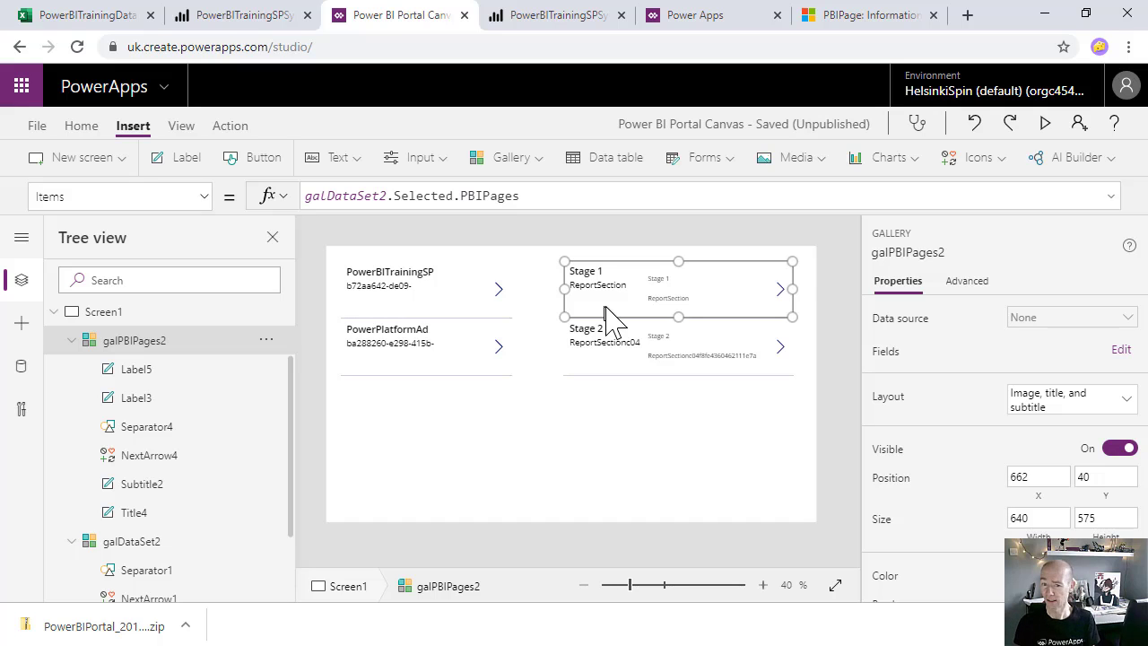
pyautogui.click(632, 408)
pyautogui.moveTo(676, 466); pyautogui.dragTo(653, 405)
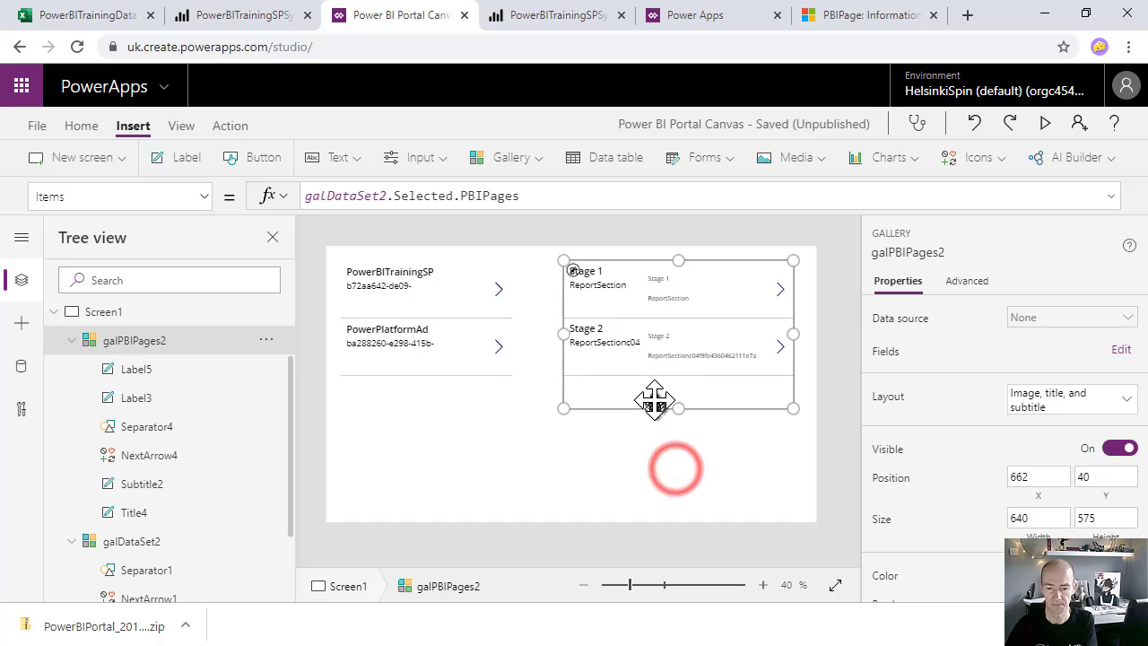
# Insert a vertical gallery on Screen1, place it below the pages gallery and resize it to about 712 by 400
pyautogui.click(661, 430)
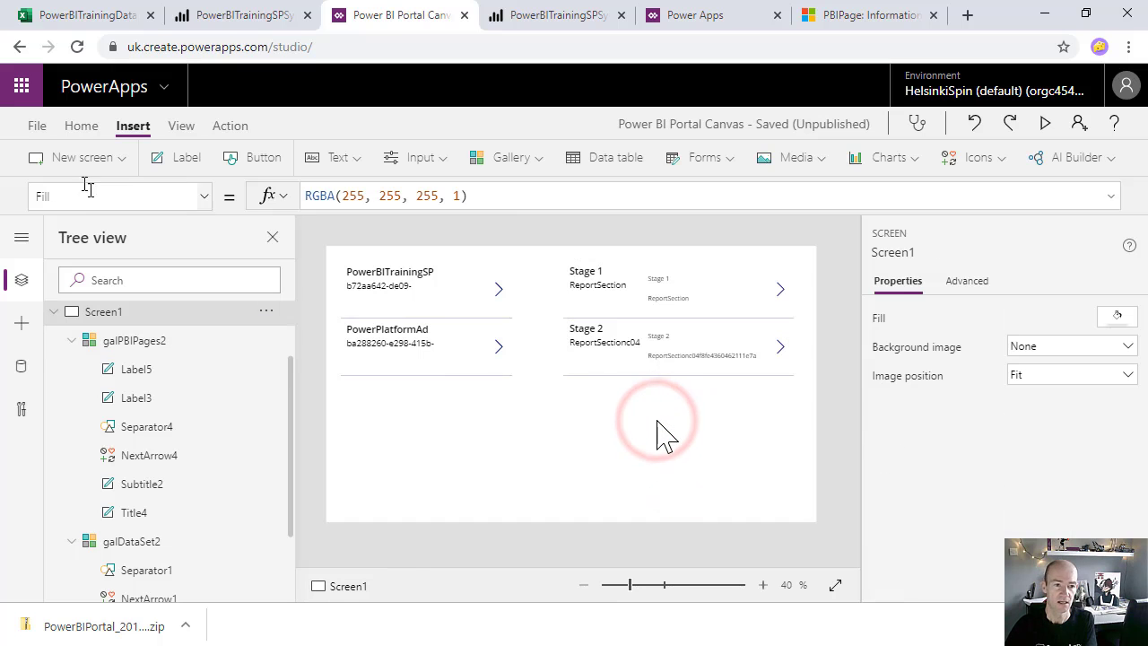
pyautogui.click(513, 160)
pyautogui.click(523, 222)
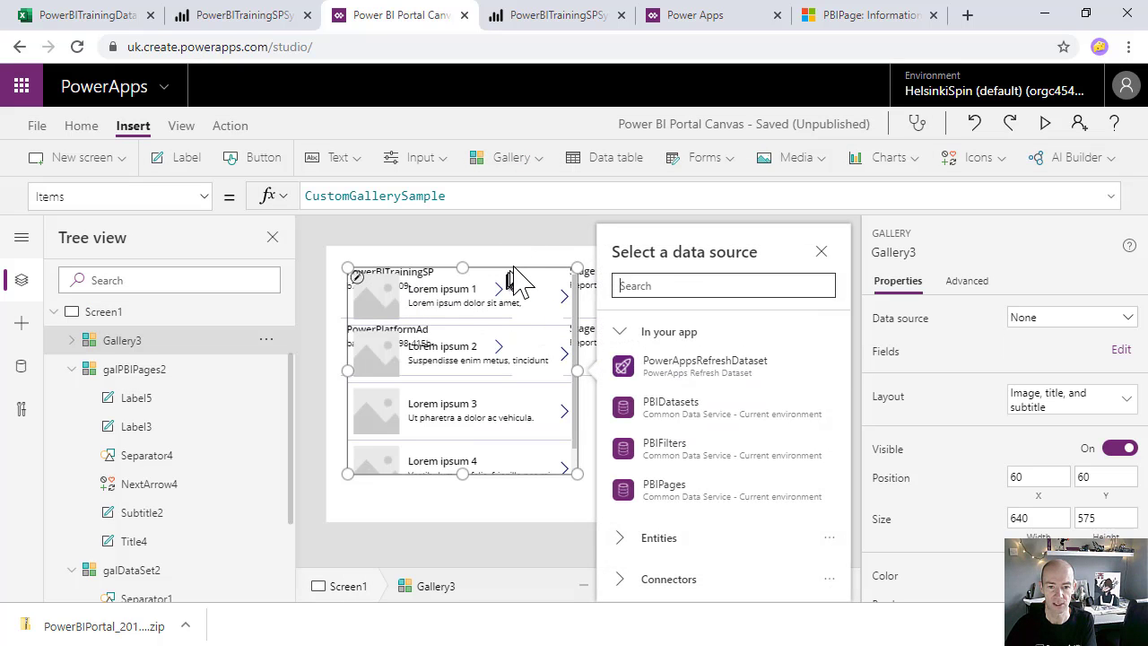
pyautogui.moveTo(512, 266); pyautogui.dragTo(671, 307)
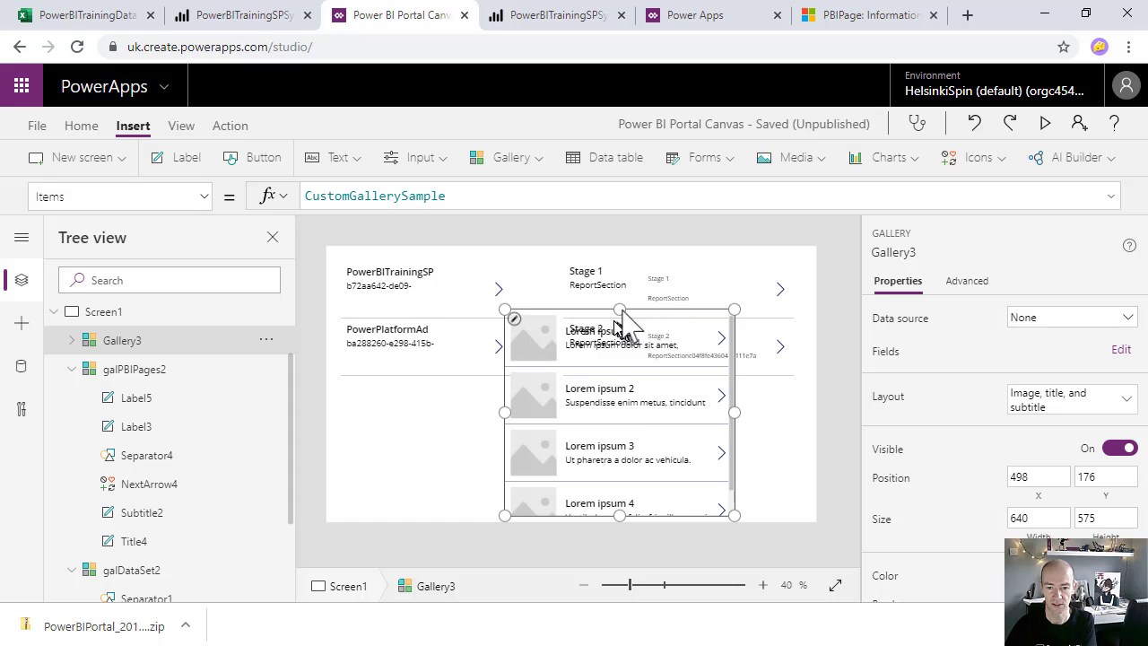
pyautogui.moveTo(619, 309); pyautogui.dragTo(619, 371)
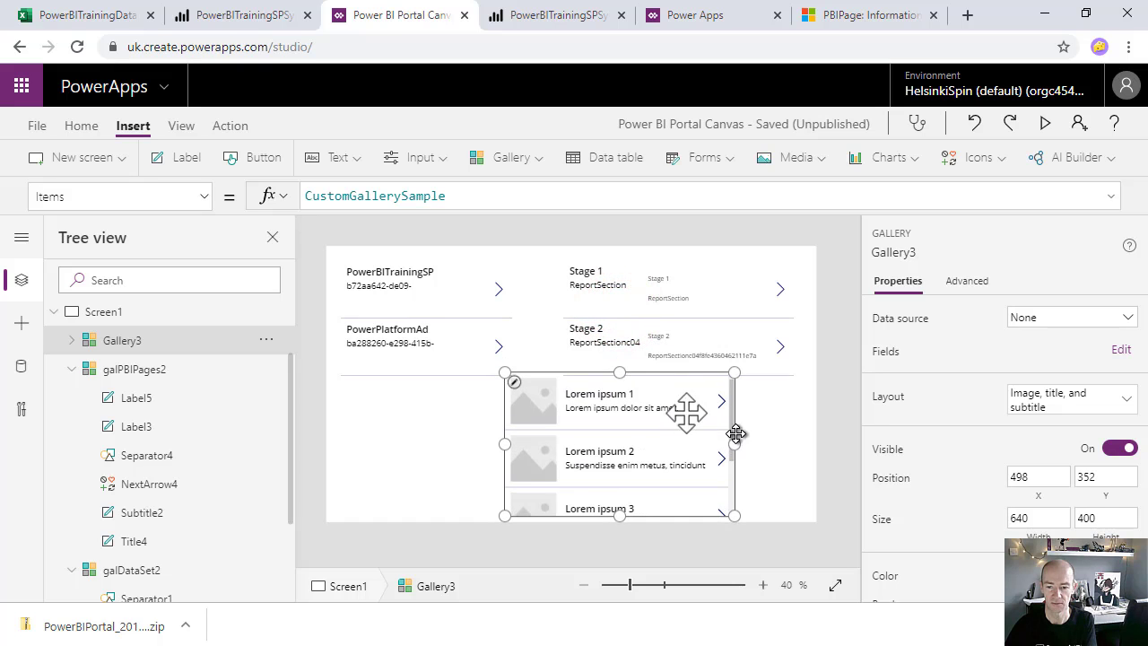
pyautogui.moveTo(730, 444); pyautogui.dragTo(760, 446)
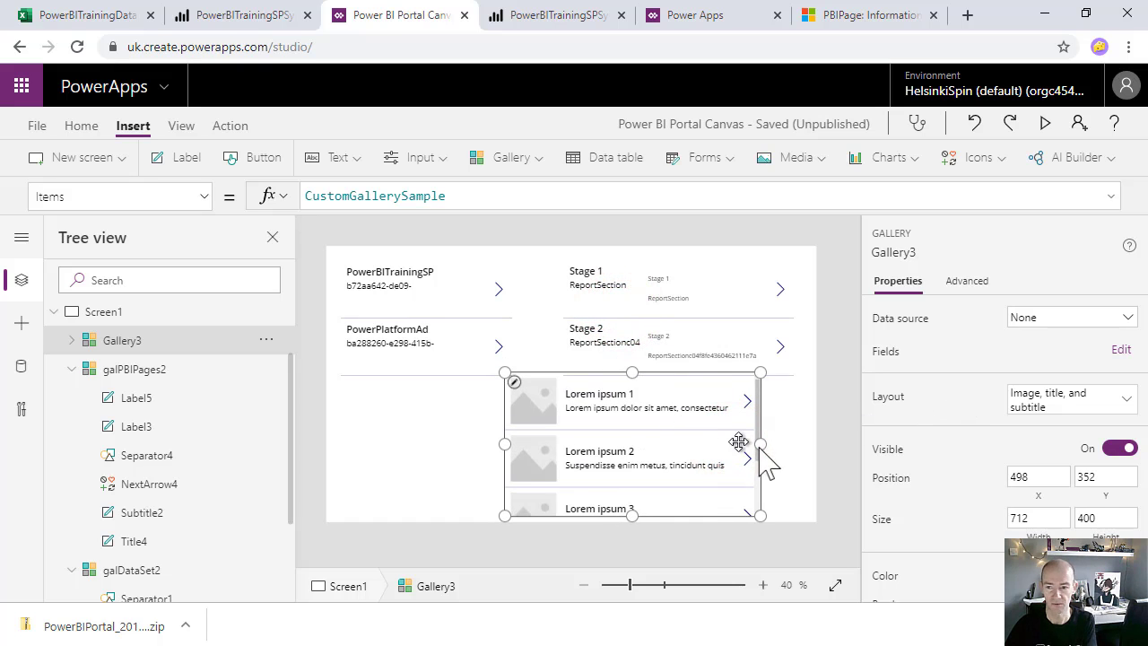
# Change the new gallery's layout to Title and move it to about X 654, Y 368
pyautogui.click(1072, 404)
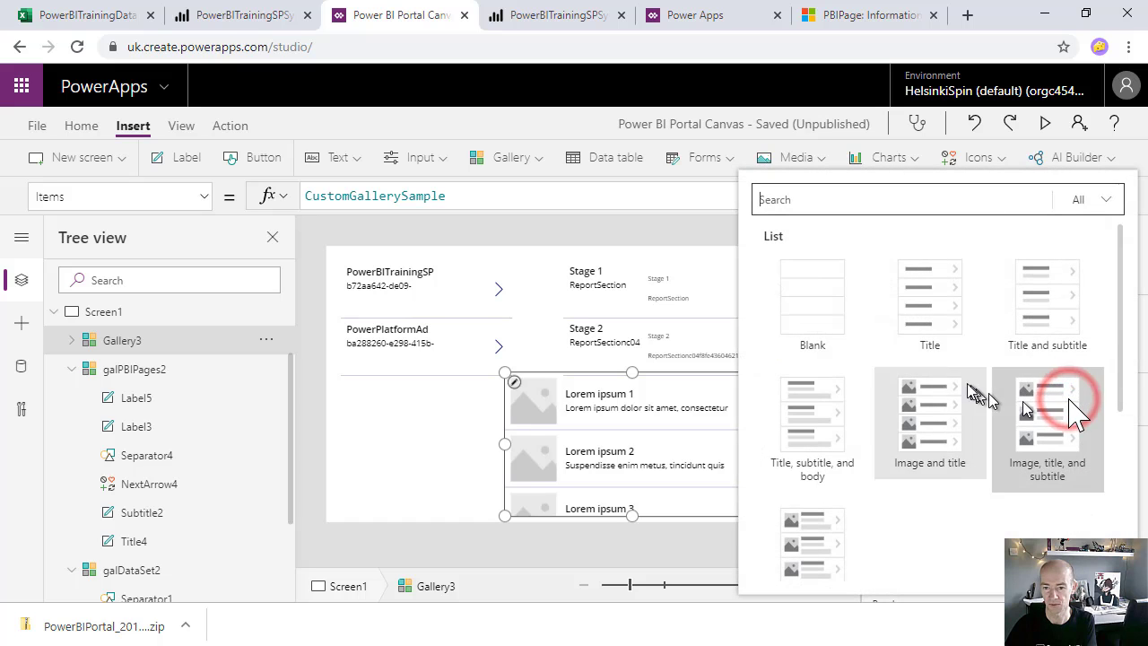
pyautogui.click(907, 307)
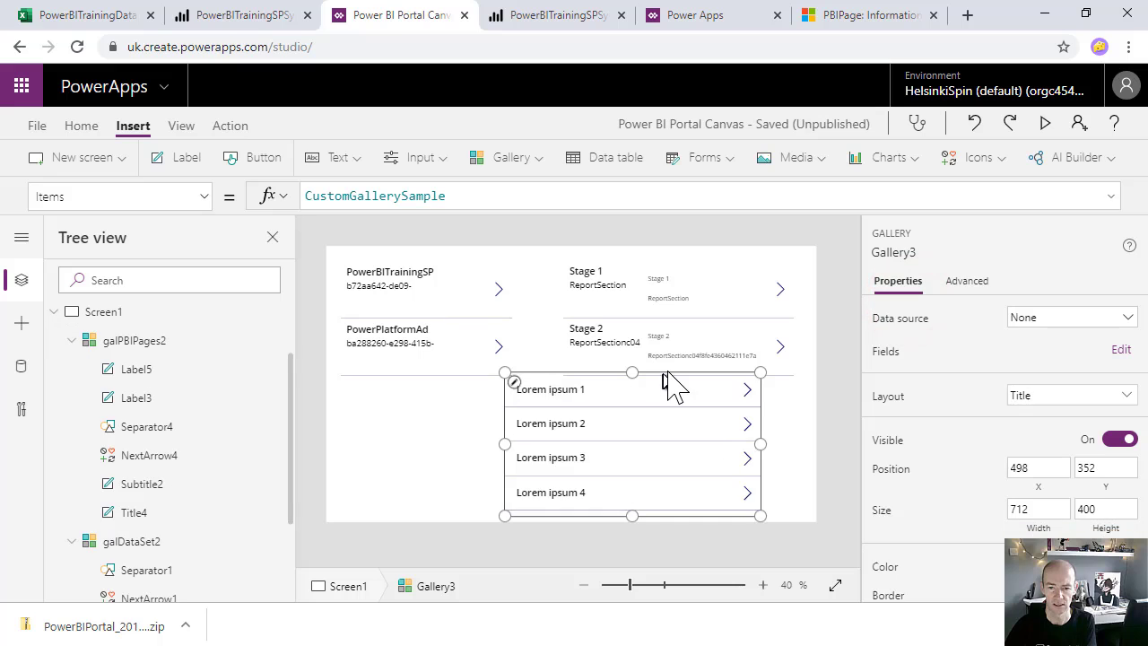
pyautogui.moveTo(668, 371); pyautogui.dragTo(723, 375)
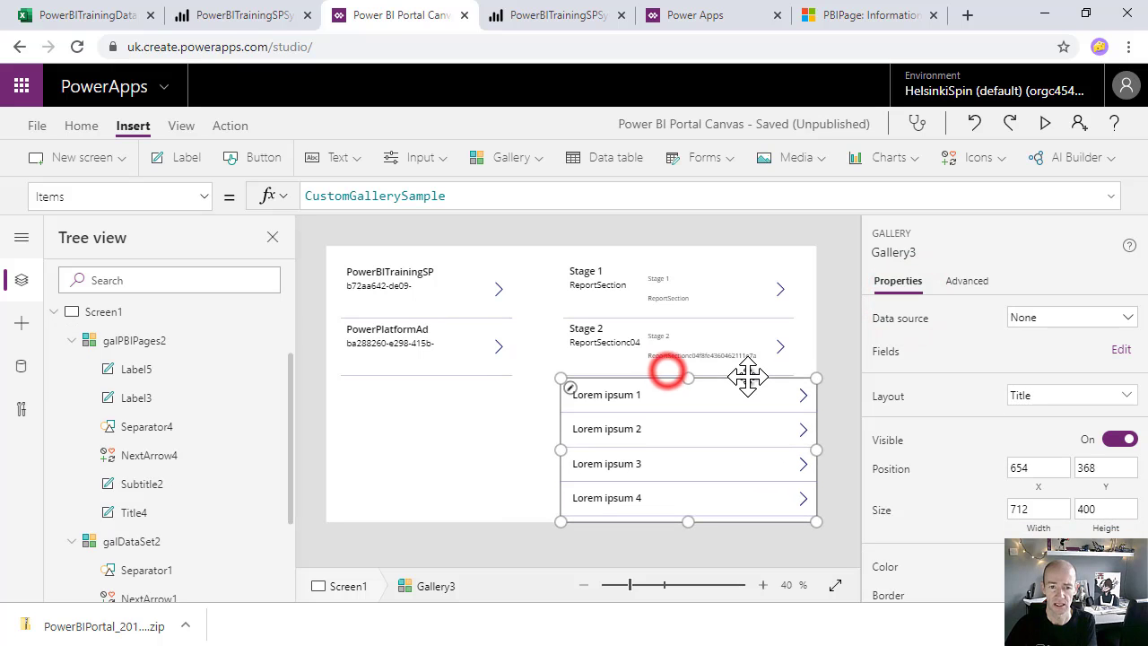
# Set the new gallery's Items to galDataSet2.Selected.PBIFilters
pyautogui.doubleClick(428, 195)
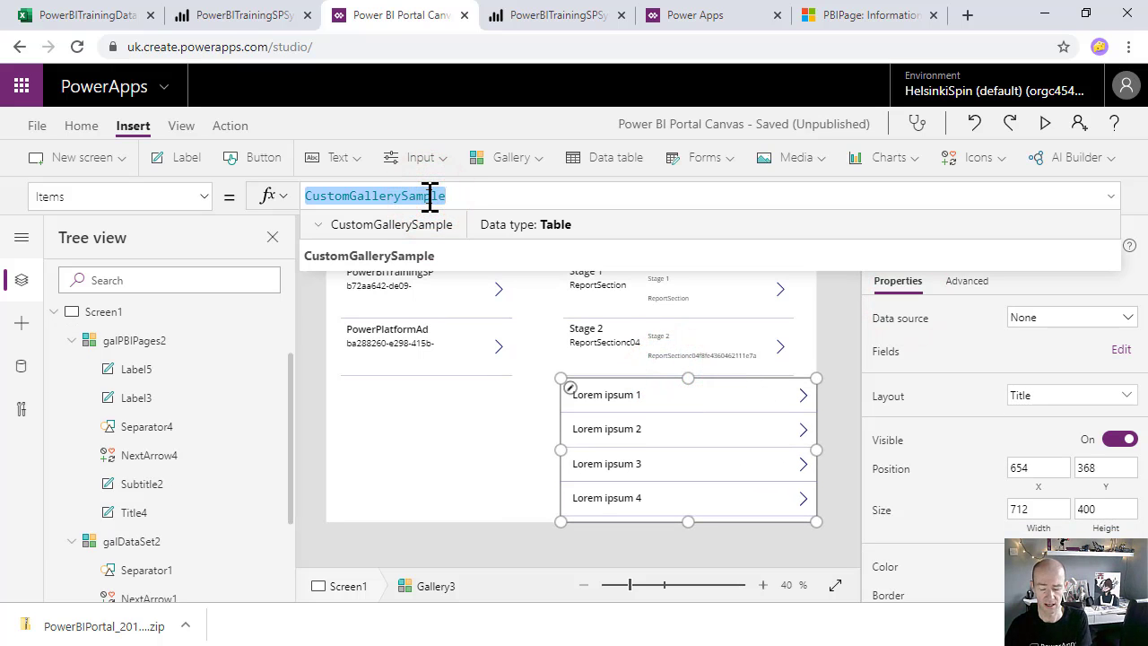
pyautogui.write('gal')
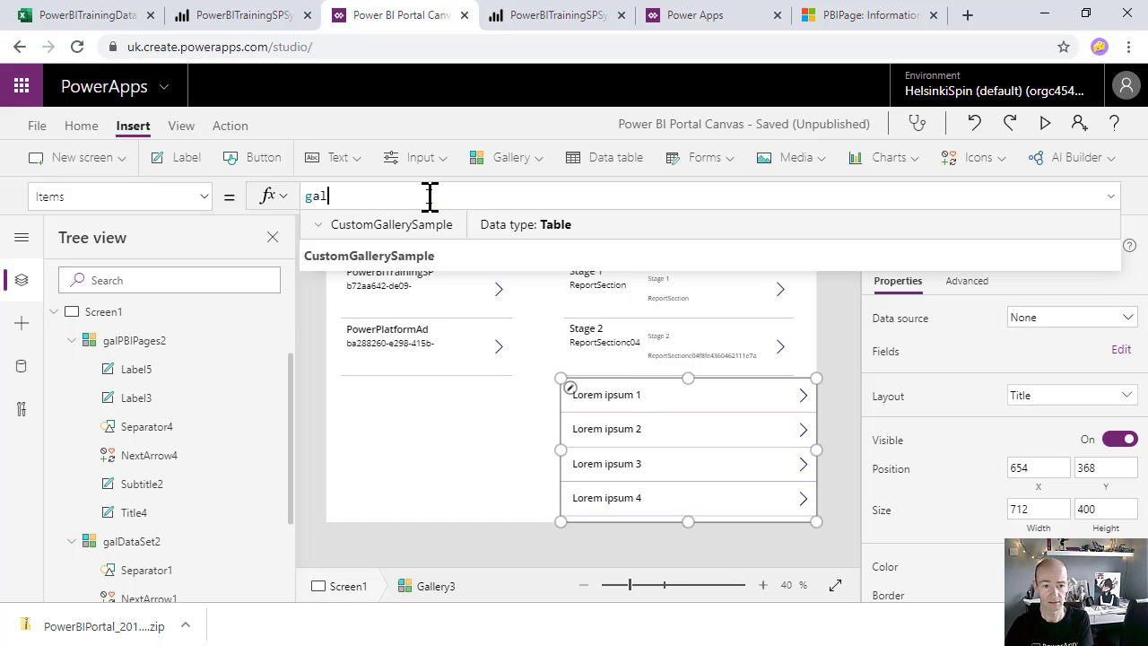
pyautogui.press('Tab')
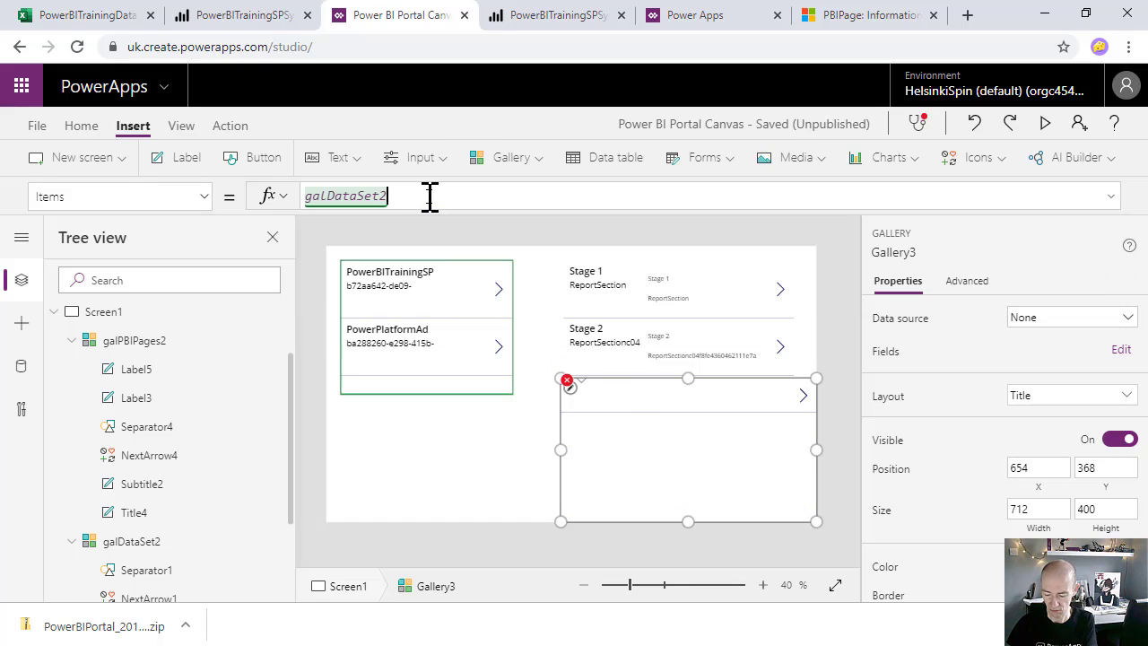
pyautogui.write('.Sel')
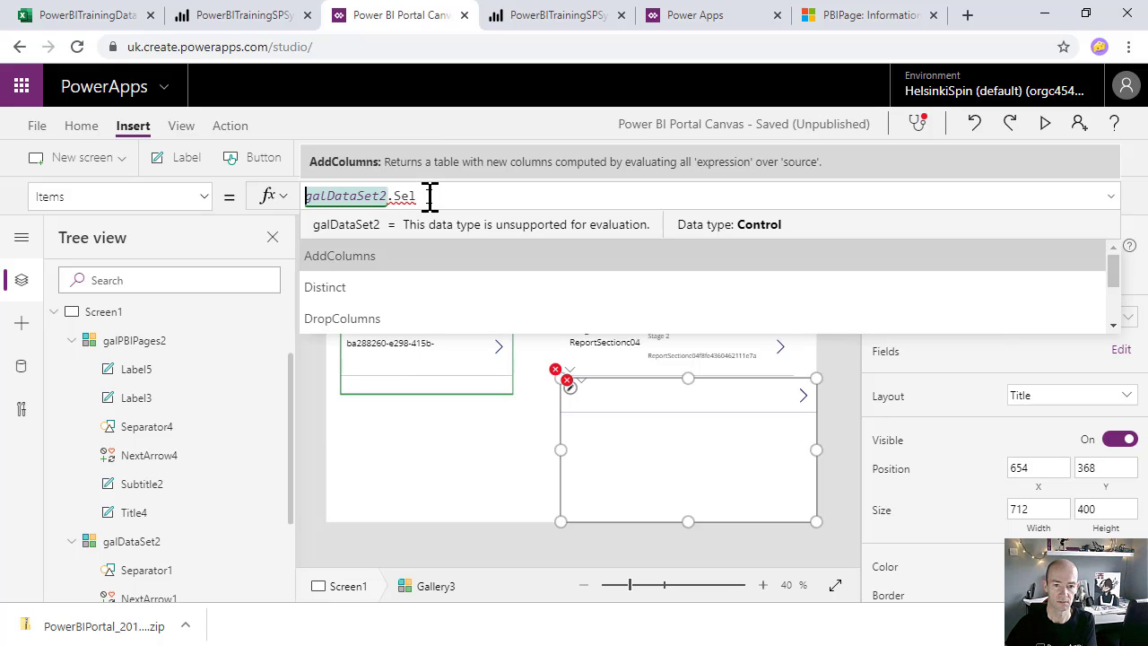
pyautogui.write('ected')
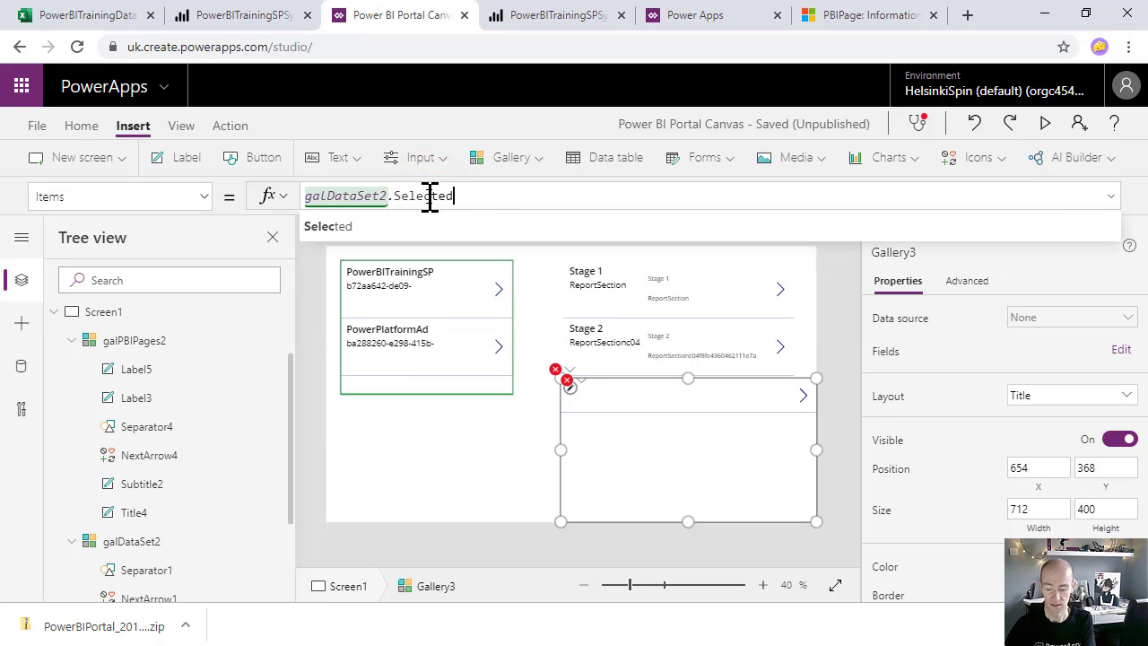
pyautogui.write('.fil')
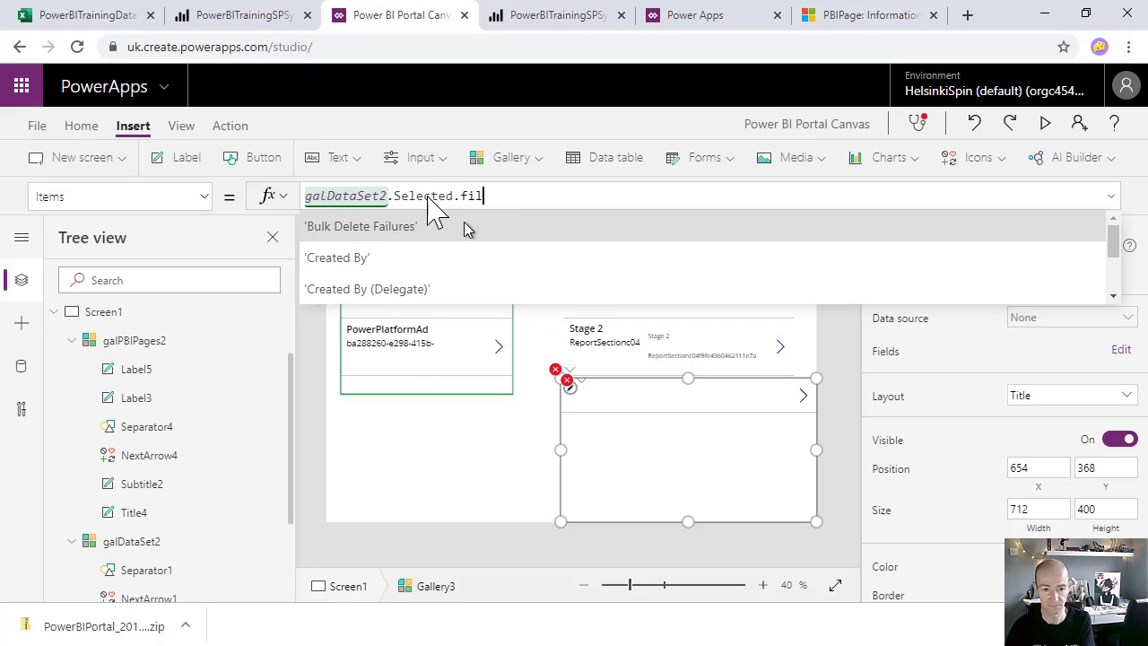
pyautogui.click(498, 231)
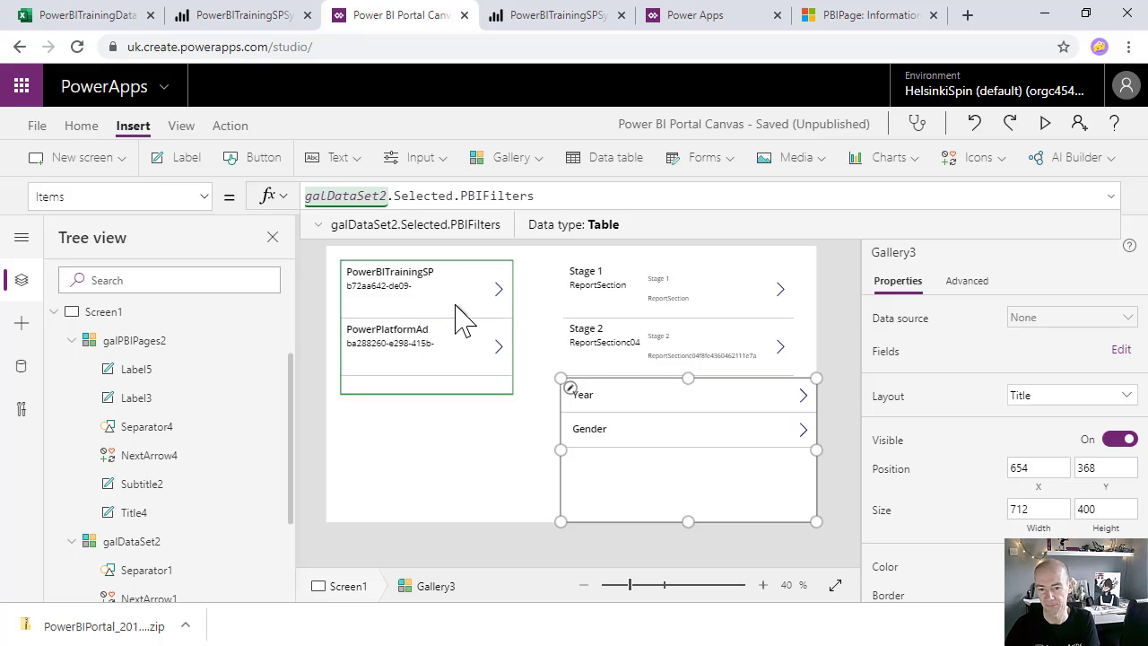
# Preview the app and switch between the PowerPlatformAd and PowerBITrainingSP datasets to check that the pages and filters follow the selection
pyautogui.click(1043, 123)
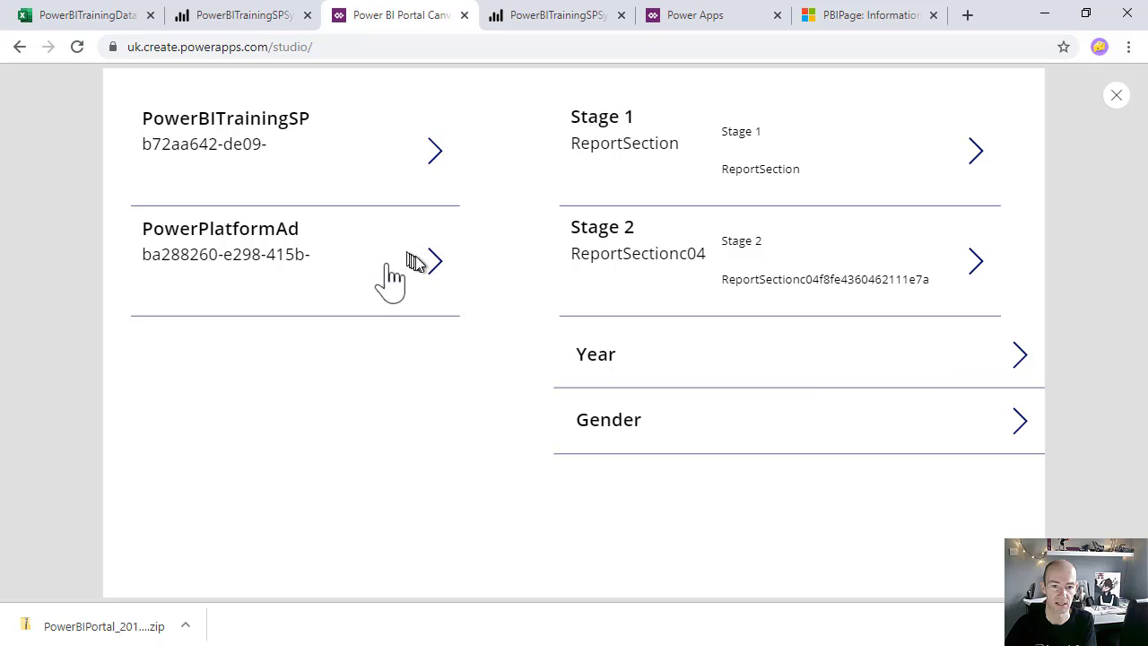
pyautogui.click(433, 265)
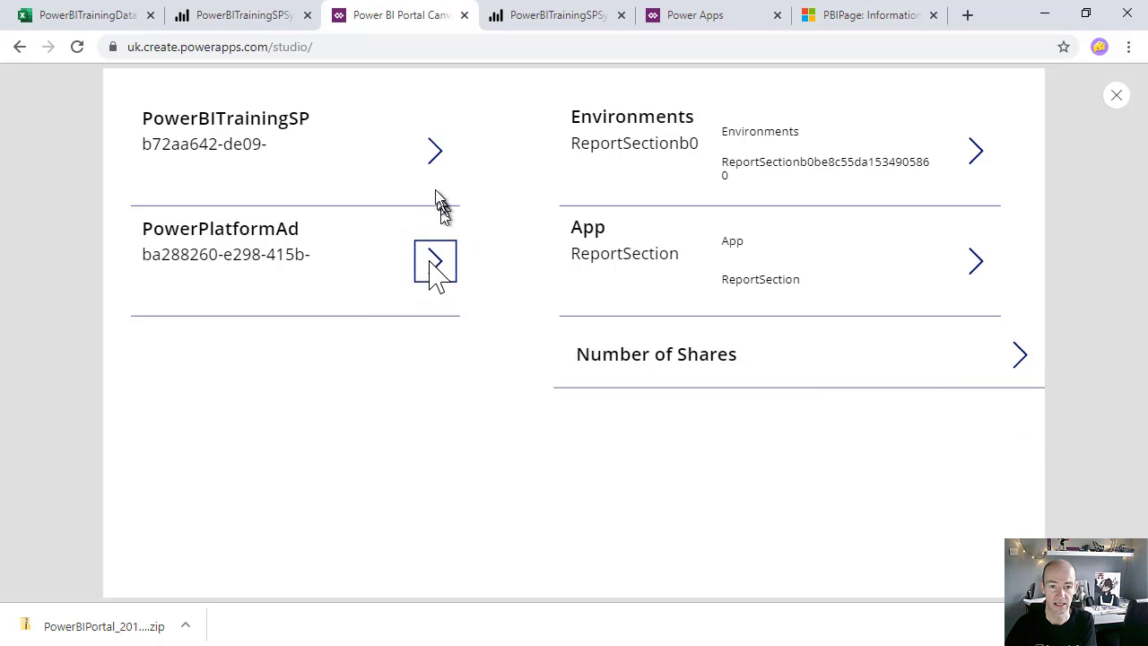
pyautogui.click(433, 154)
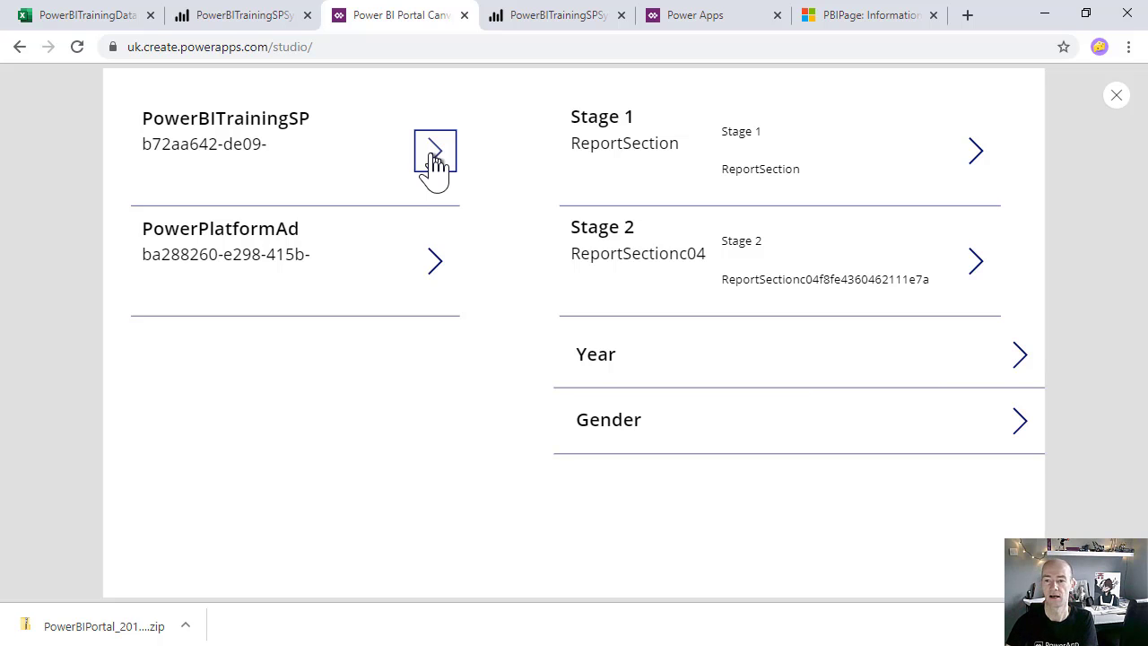
pyautogui.click(1117, 95)
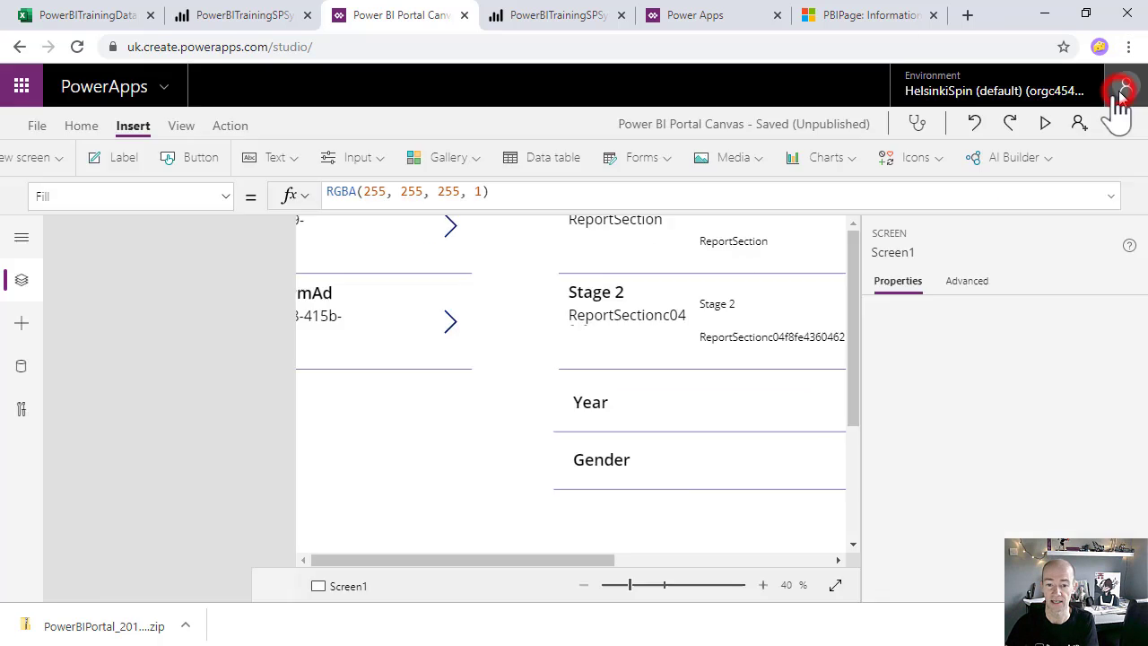
pyautogui.click(728, 397)
# Narrow the filter name label in Gallery3 and place a duplicate of it just beside it in the same row
pyautogui.click(574, 403)
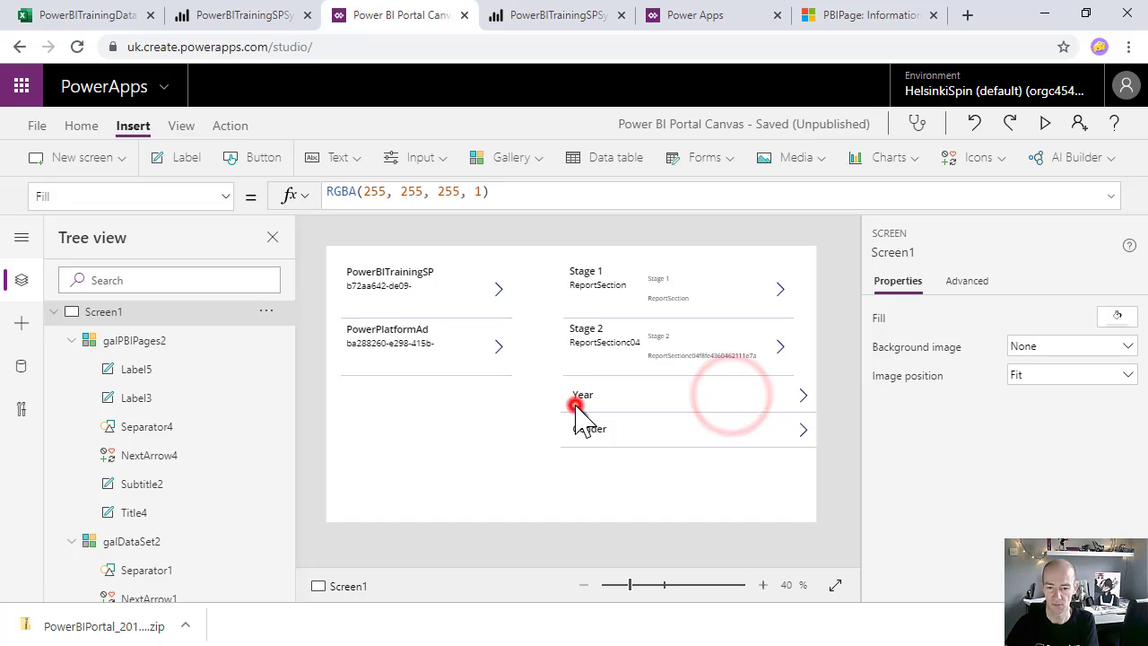
pyautogui.click(584, 398)
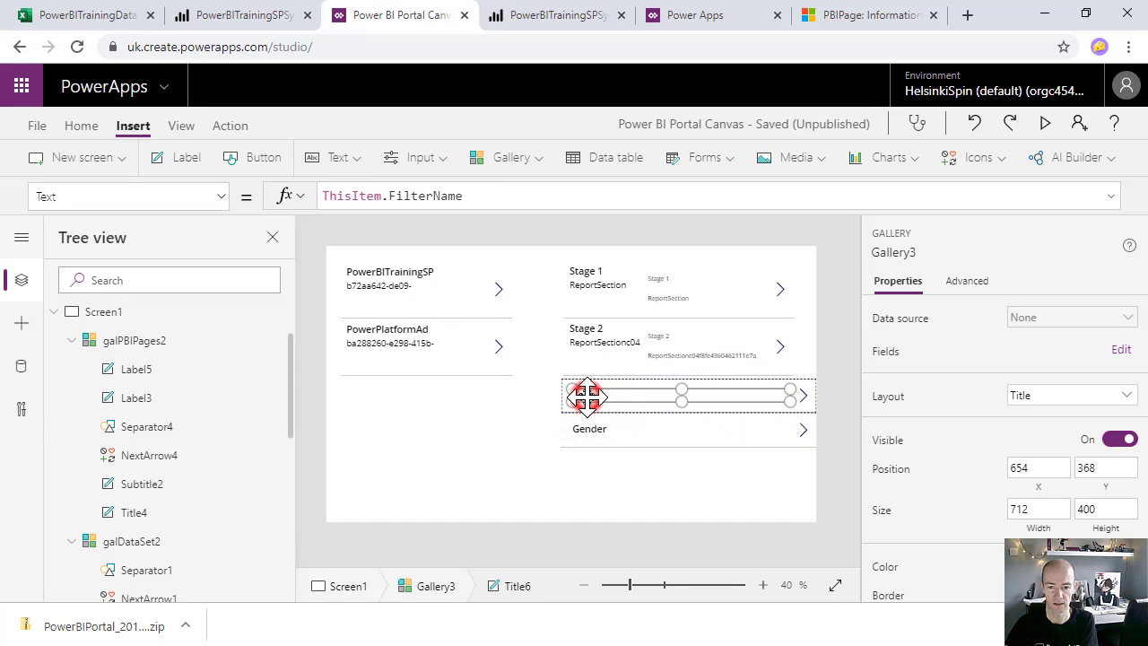
pyautogui.moveTo(788, 400); pyautogui.dragTo(629, 403)
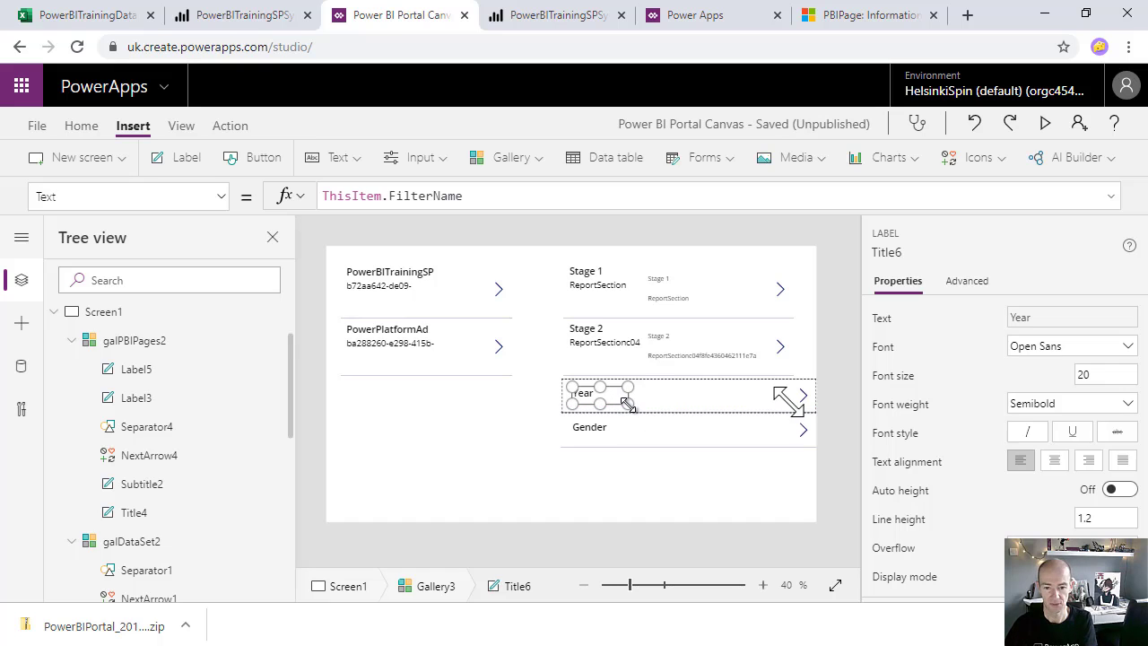
pyautogui.hotkey('ctrl', 'c')
pyautogui.hotkey('ctrl', 'v')
pyautogui.moveTo(612, 399); pyautogui.dragTo(659, 397)
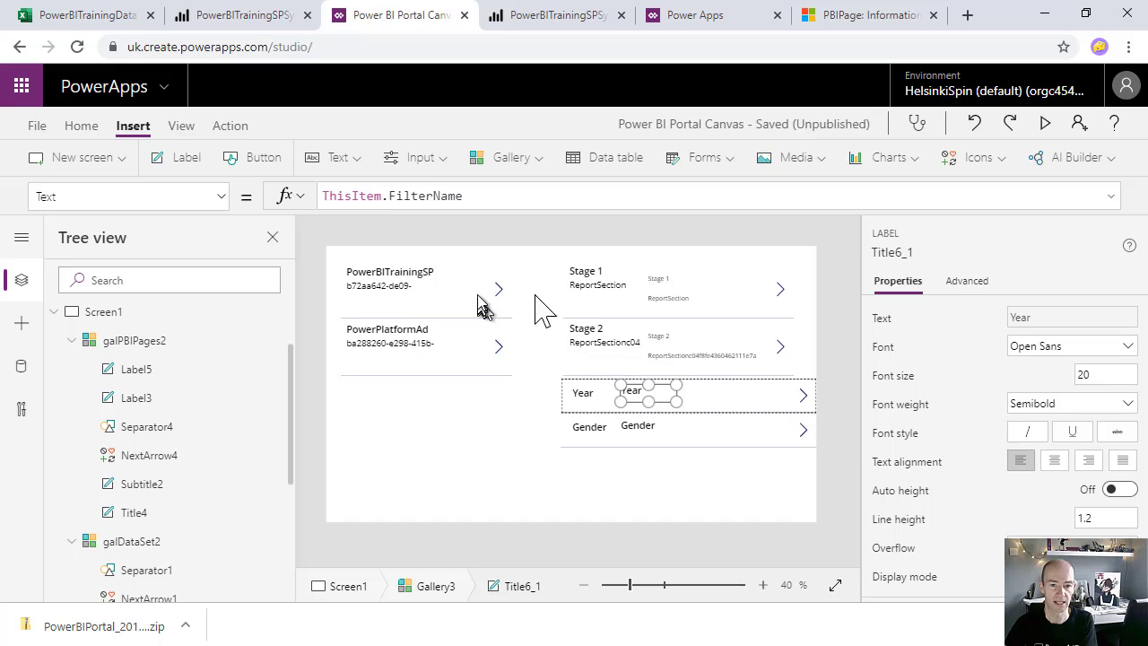
# Set the duplicated label's Text to ThisItem.FilterPipedOptions, then widen and align it so the options fit on one line
pyautogui.doubleClick(415, 196)
pyautogui.write('pip')
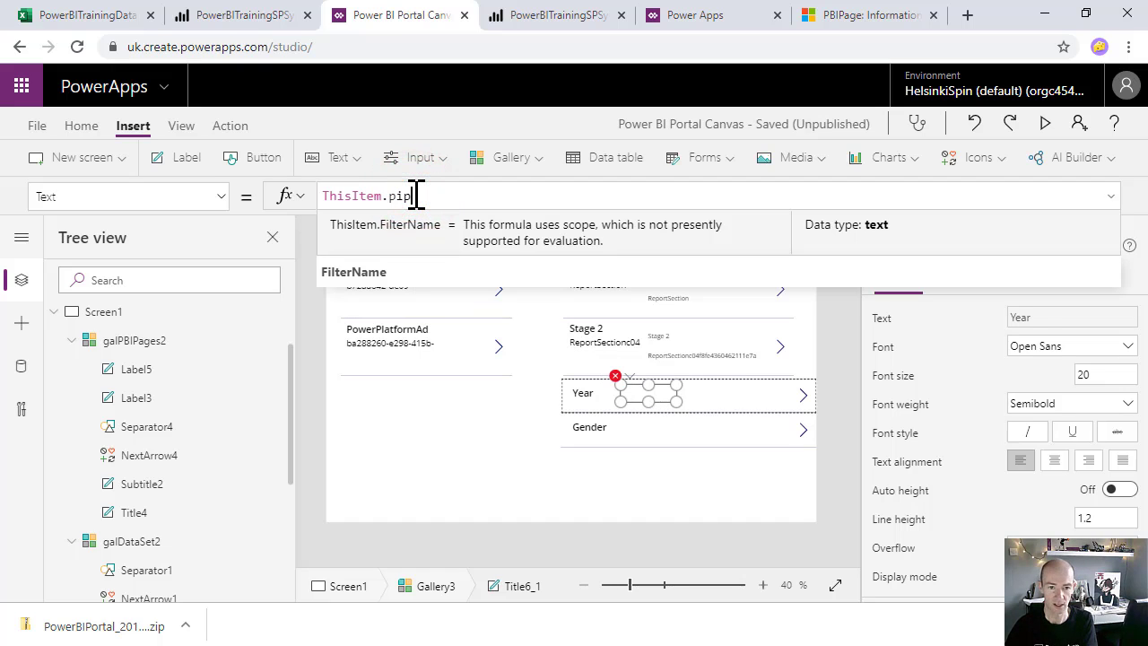
pyautogui.click(410, 226)
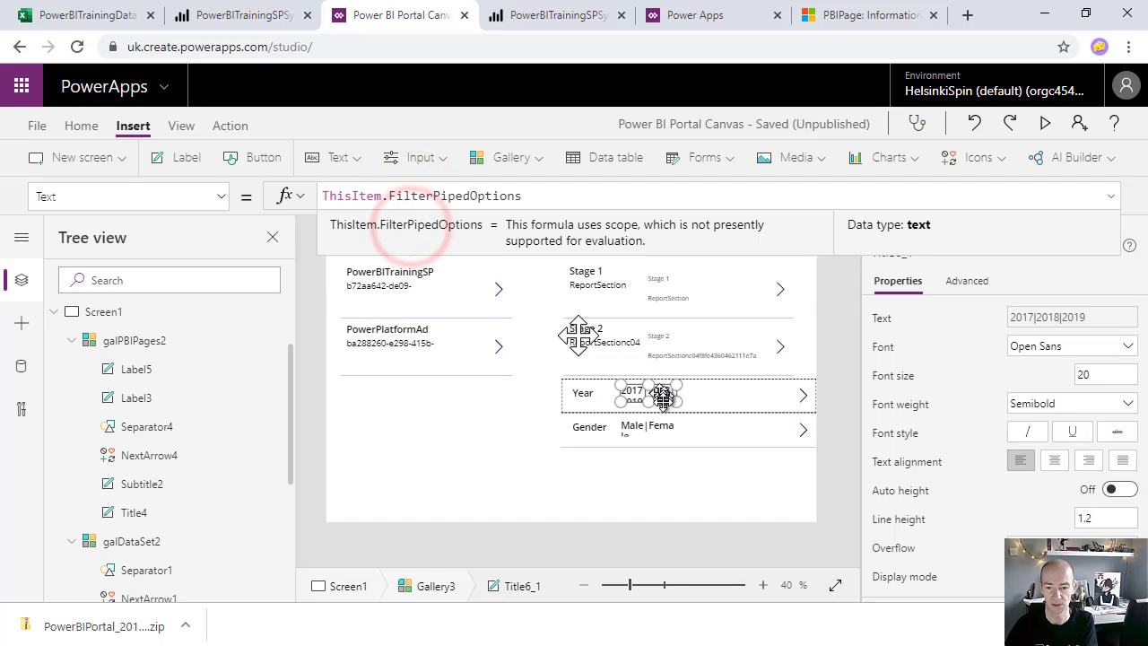
pyautogui.moveTo(674, 401)
pyautogui.mouseDown()
pyautogui.moveTo(736, 405)
pyautogui.moveTo(681, 391)
pyautogui.moveTo(689, 398)
pyautogui.mouseUp()
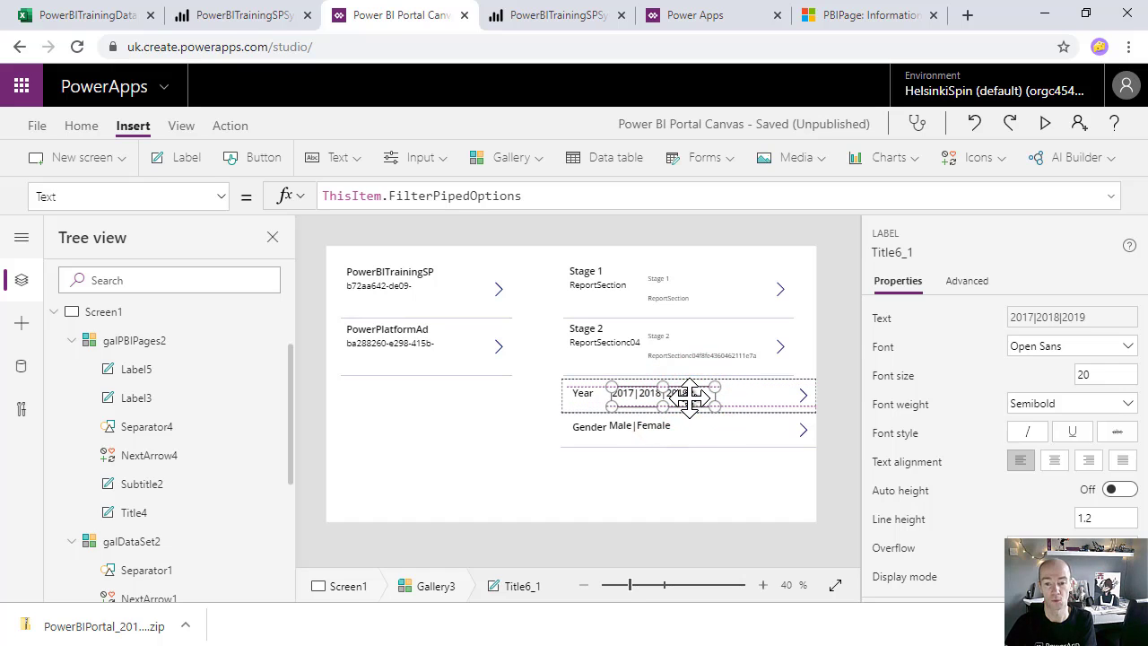
# Insert a drop-down into Gallery3's row template, after the piped options label, at about X 379, Y 28
pyautogui.click(734, 395)
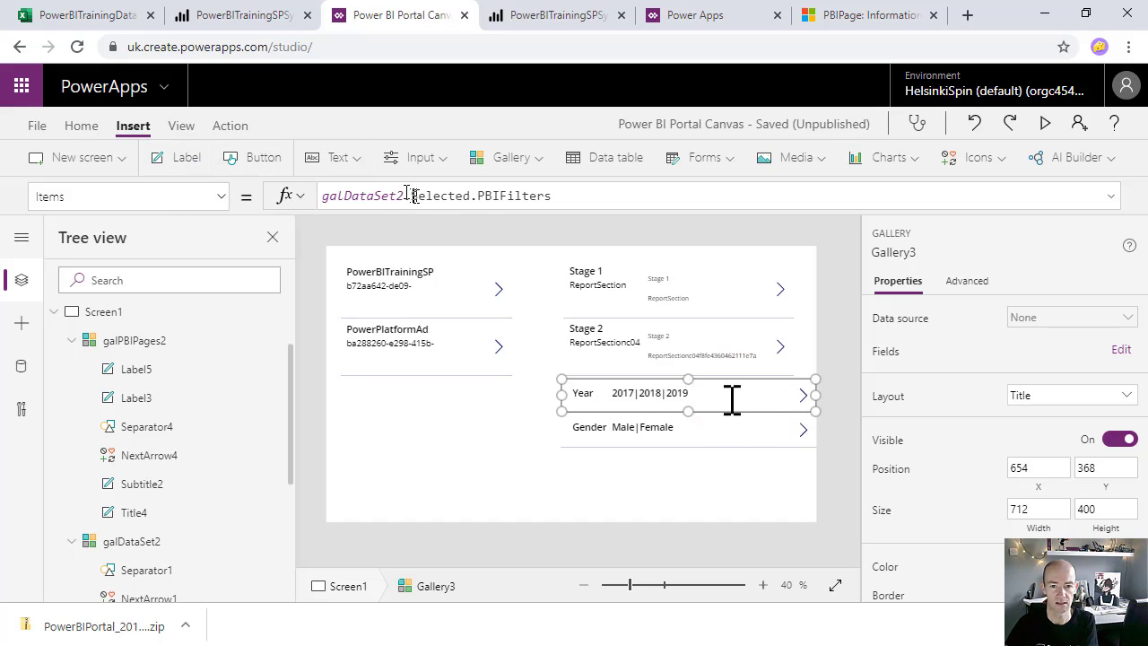
pyautogui.click(22, 324)
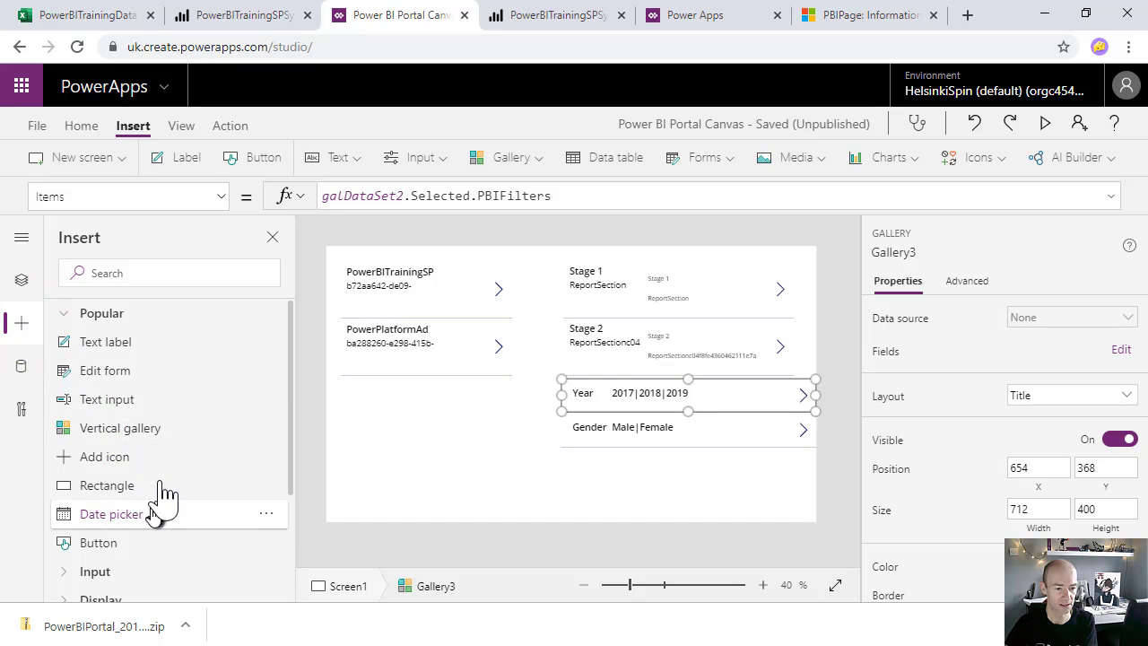
pyautogui.scroll(-1, 162, 496)
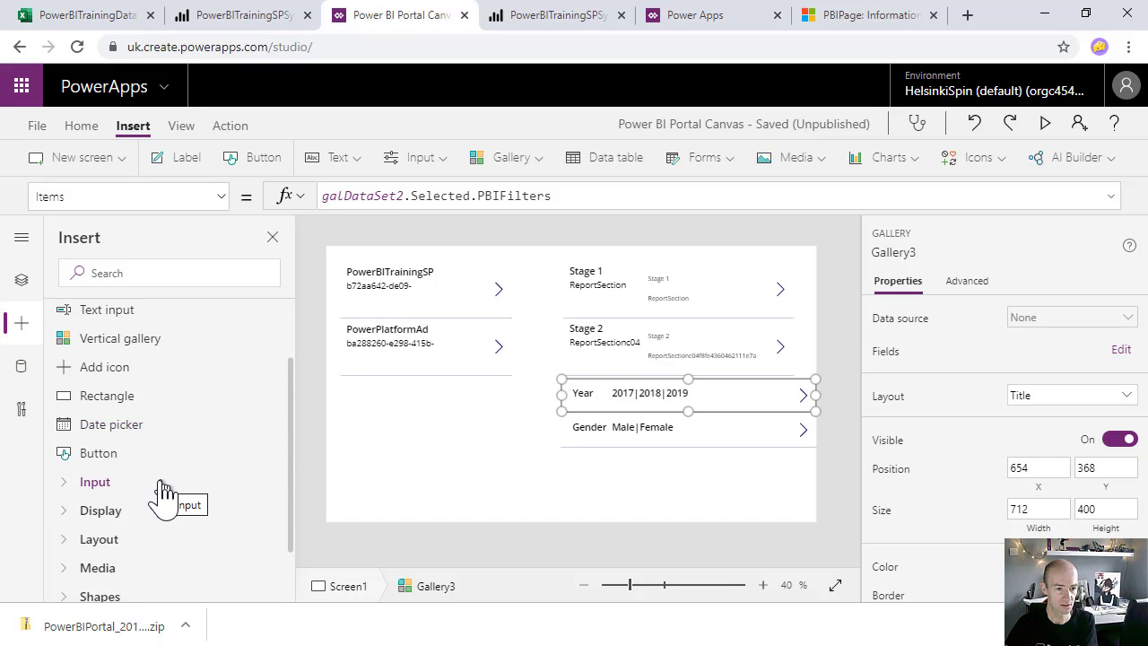
pyautogui.write('dr')
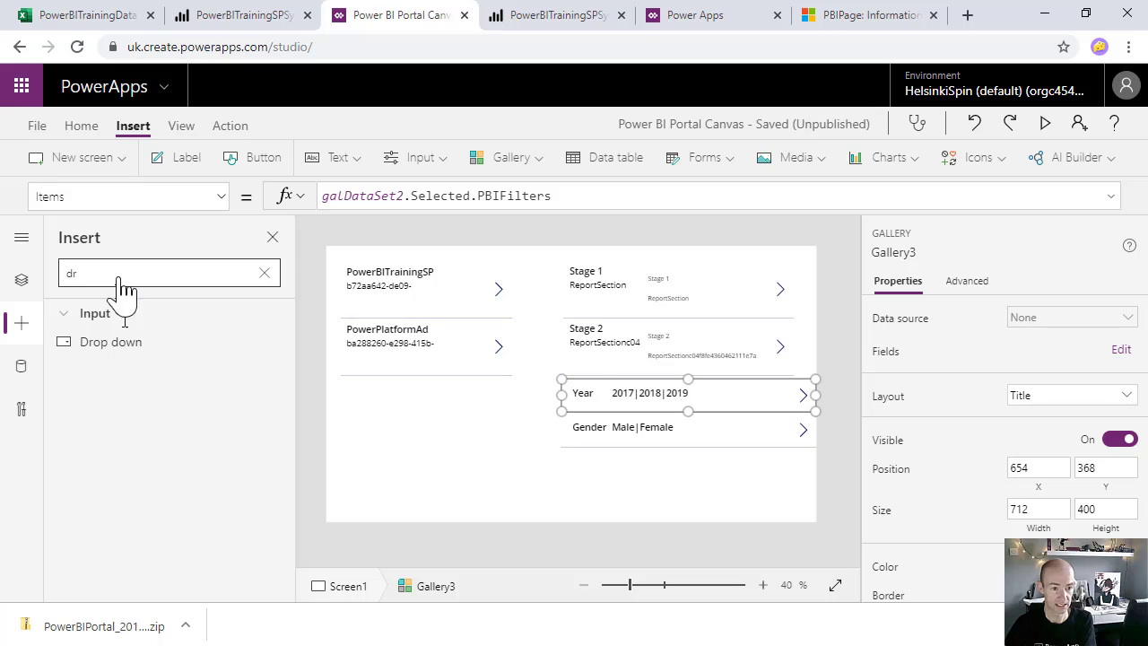
pyautogui.moveTo(127, 345); pyautogui.dragTo(725, 394)
# Replace the drop-down's sample Items with ThisItem.FilterPipedOptions
pyautogui.doubleClick(347, 195)
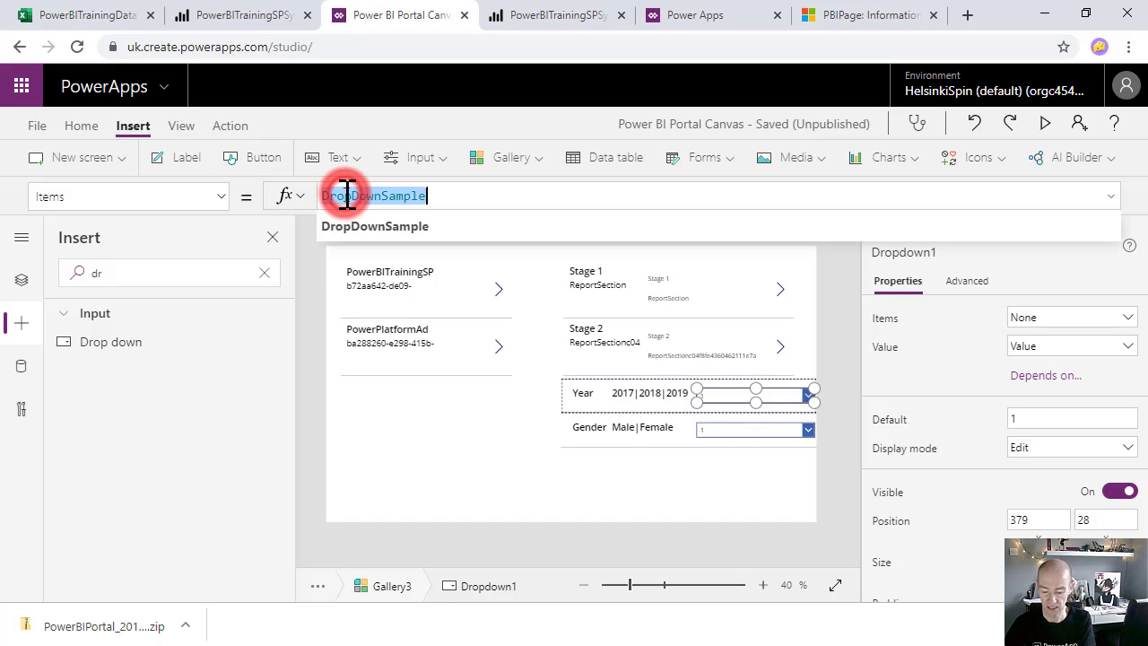
pyautogui.write('thisi')
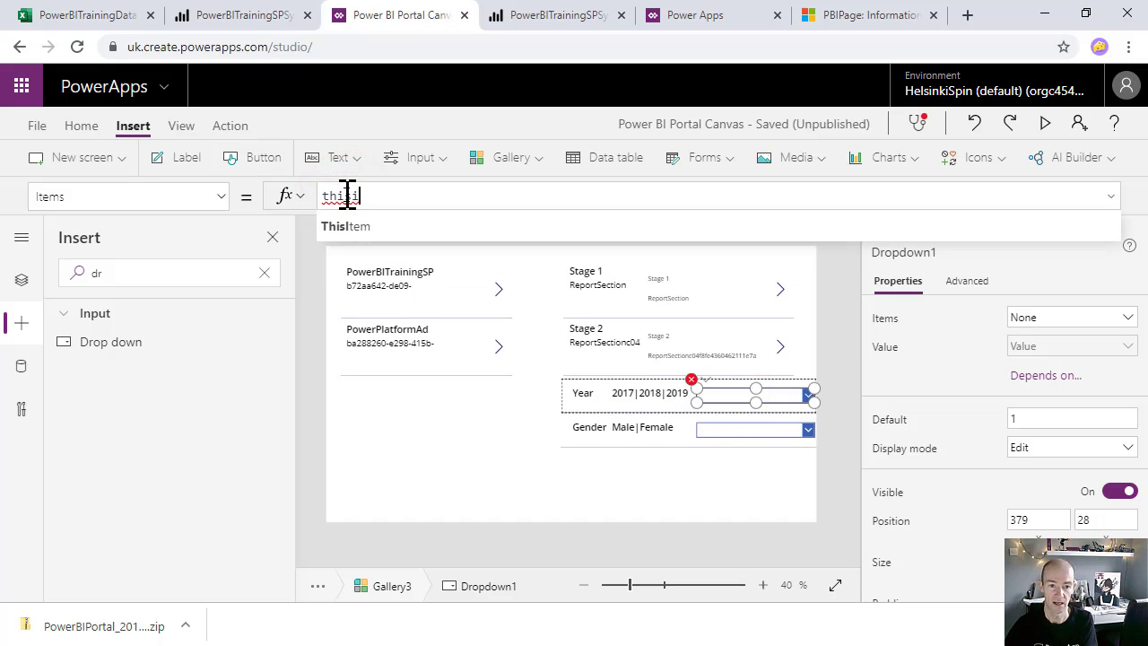
pyautogui.press('Tab')
pyautogui.write('.p')
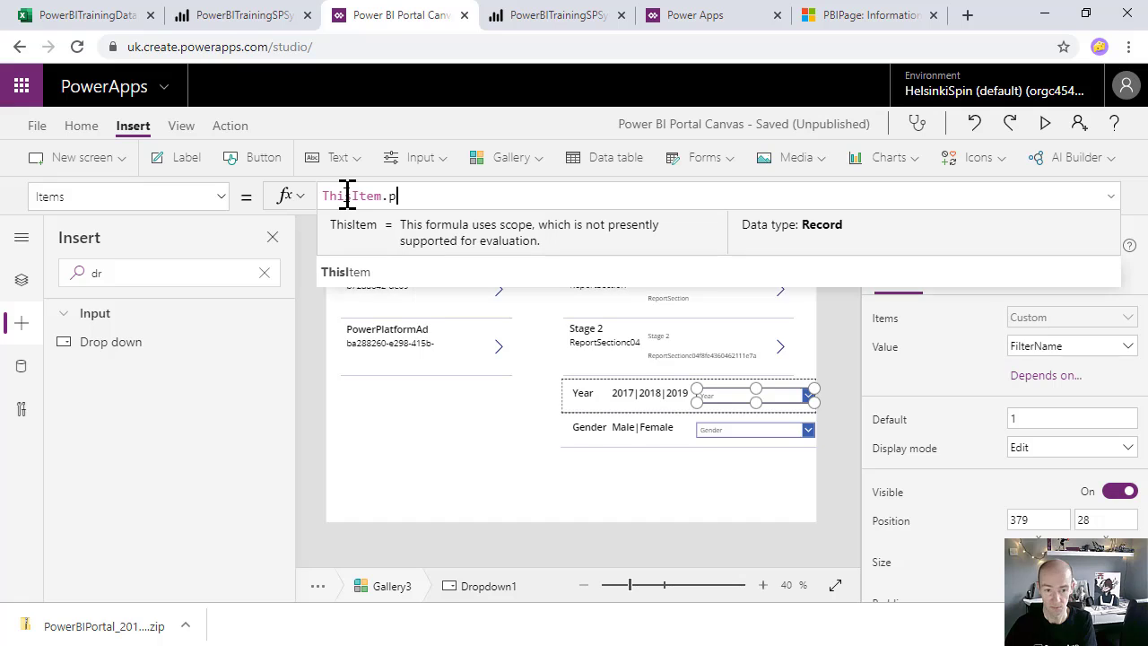
pyautogui.write('bi')
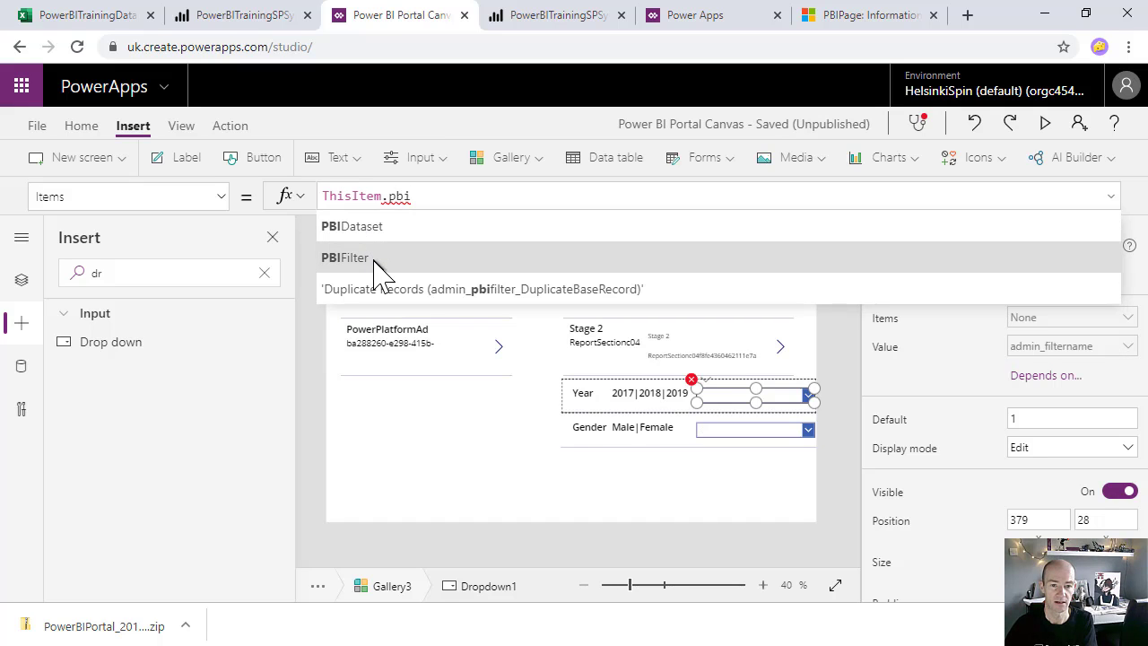
pyautogui.press('BackSpace')
pyautogui.press('BackSpace')
pyautogui.write('ip')
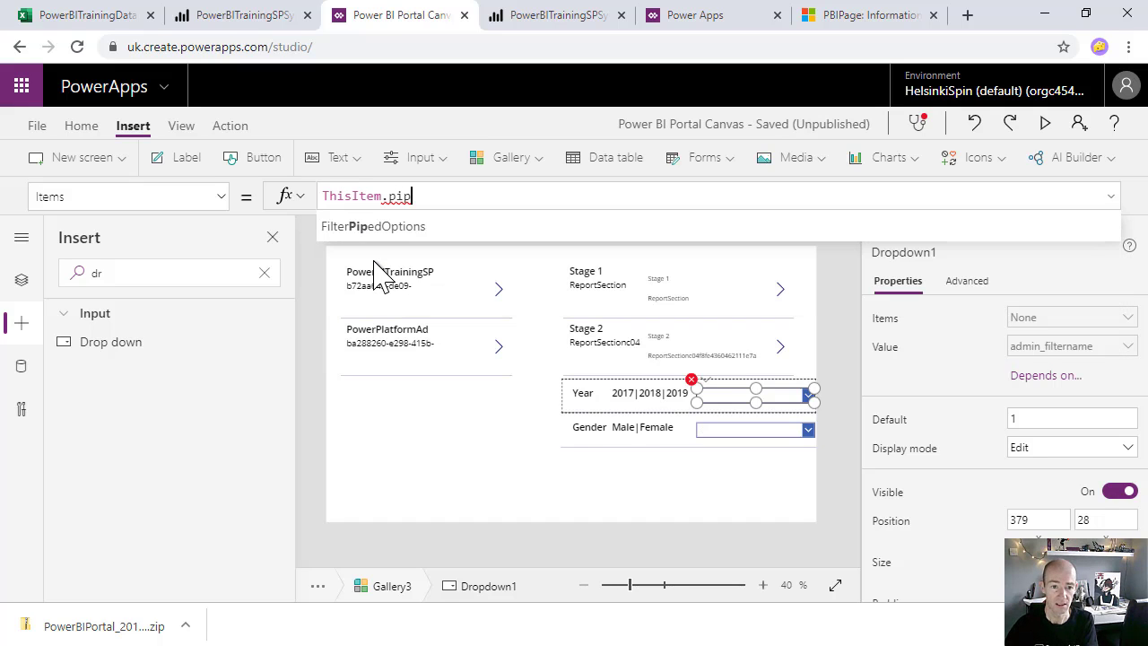
pyautogui.click(422, 226)
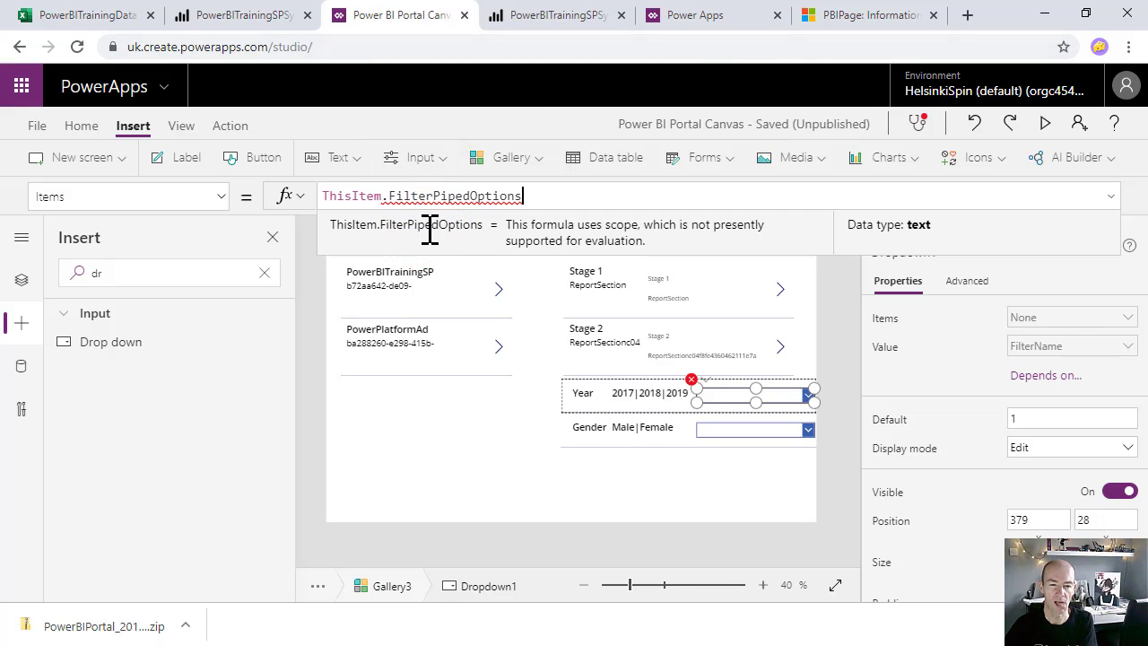
# Wrap the drop-down's Items formula in Split with a pipe separator: Split(ThisItem.FilterPipedOptions,"|")
pyautogui.click(325, 196)
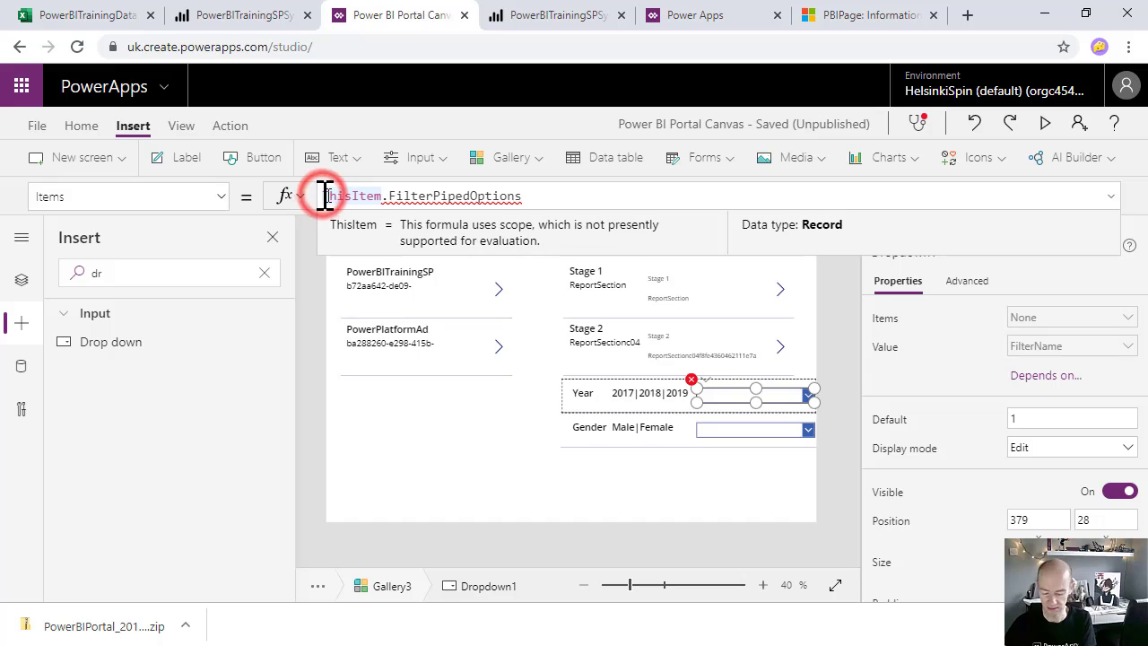
pyautogui.write('Split')
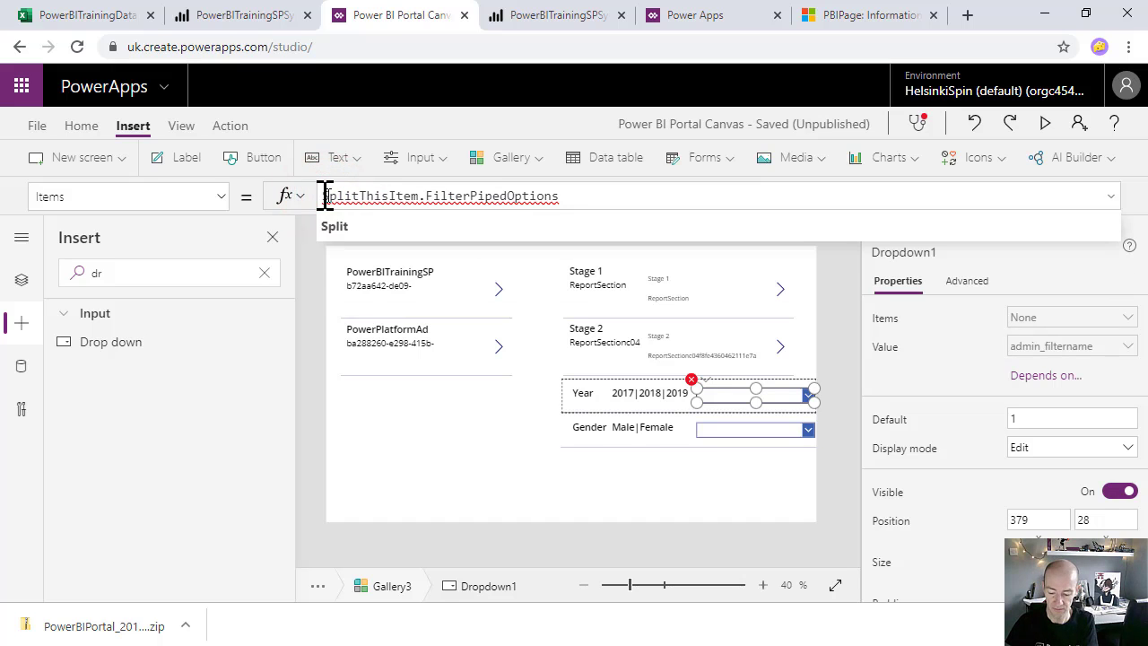
pyautogui.write('(')
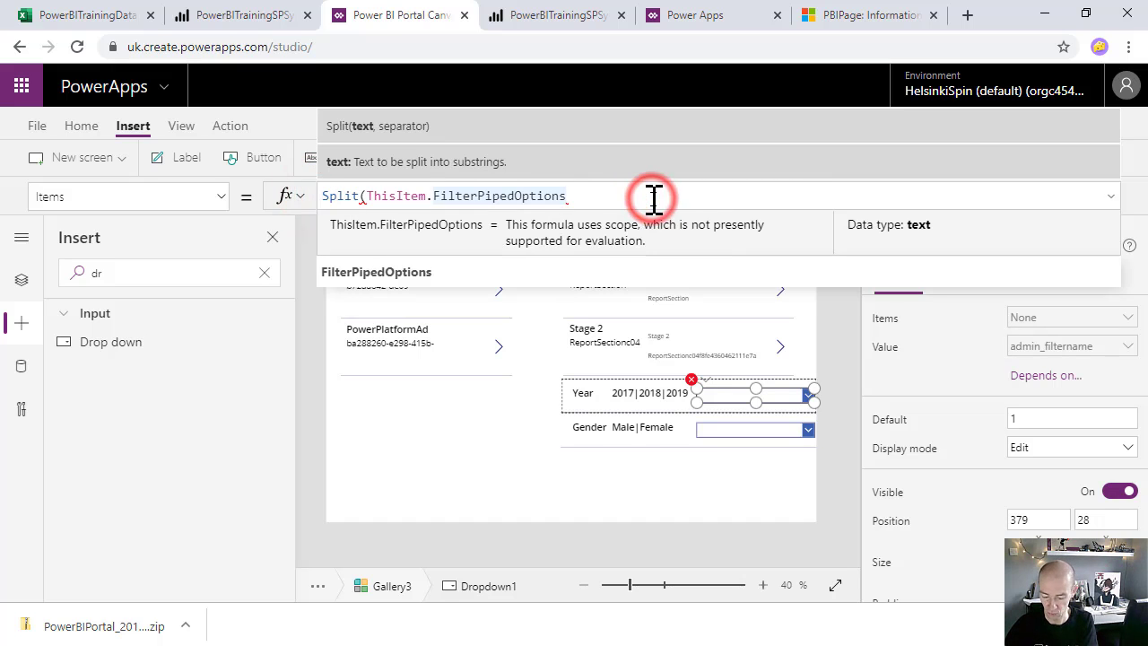
pyautogui.write(',"|')
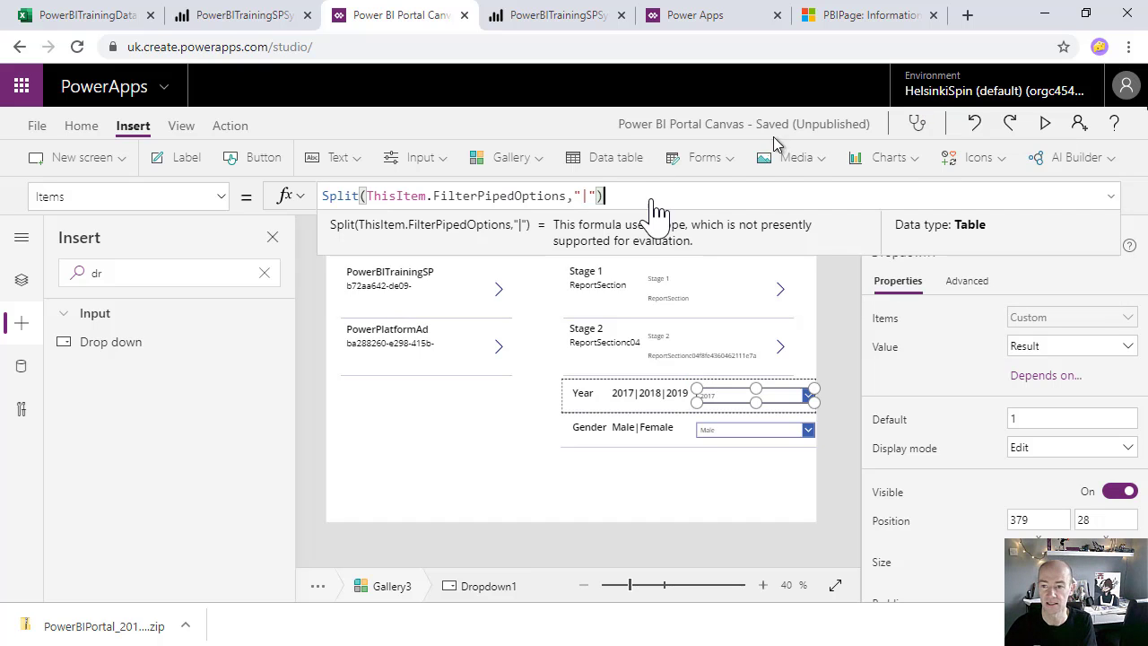
# Preview the app and check the choices offered by the Year and Gender drop-downs
pyautogui.click(1044, 122)
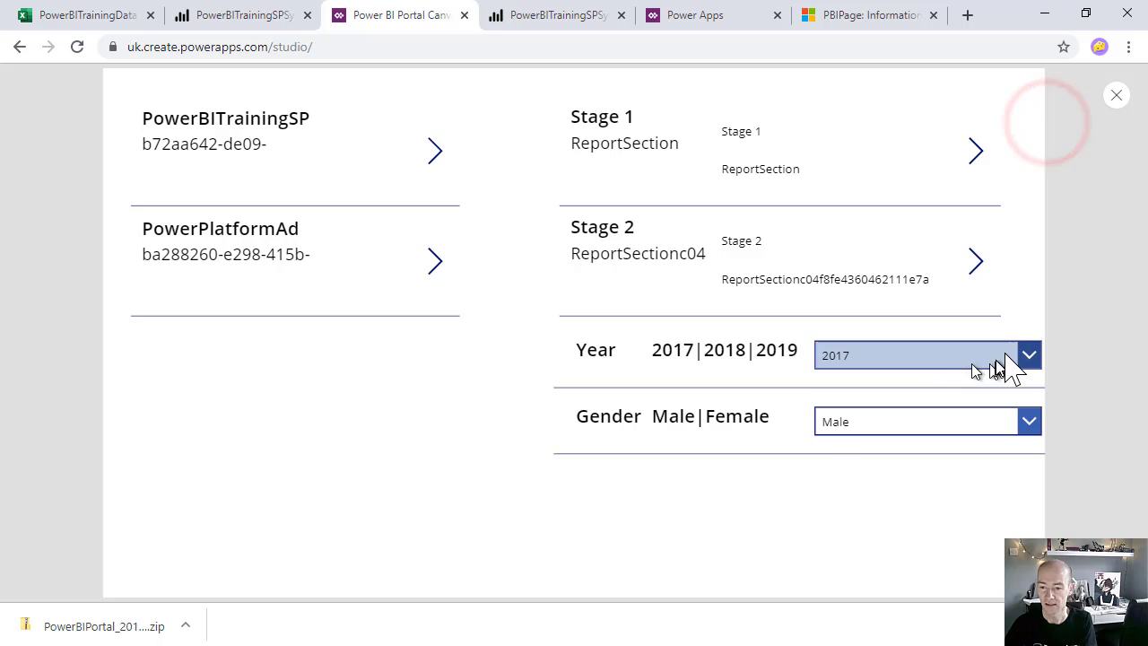
pyautogui.click(1002, 354)
pyautogui.click(999, 350)
pyautogui.click(957, 416)
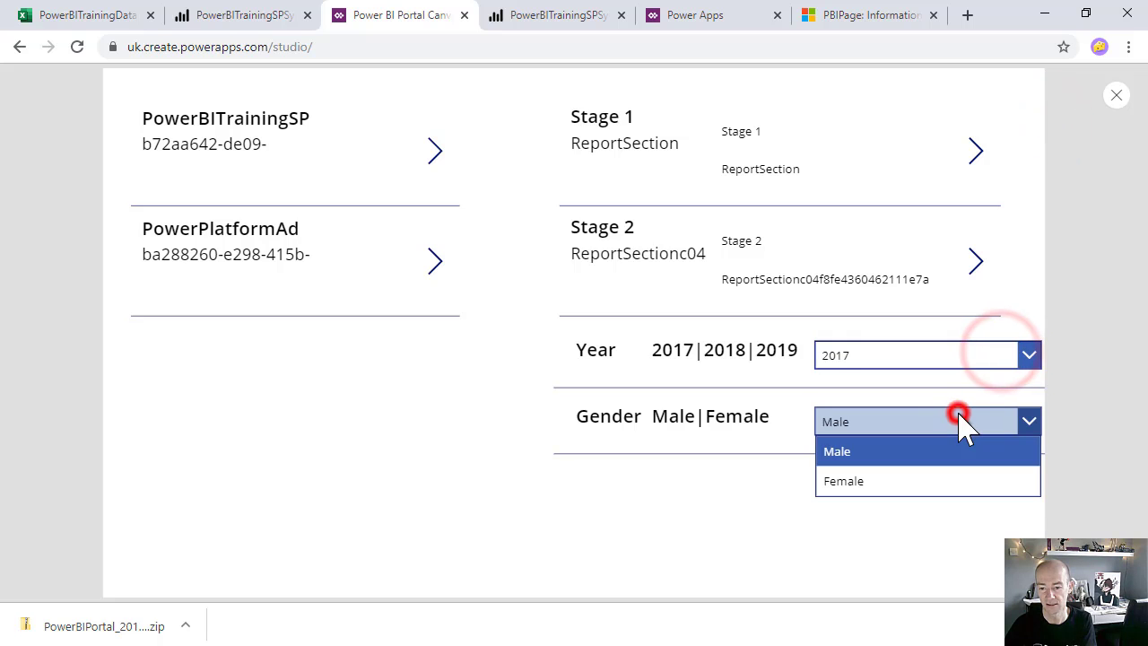
pyautogui.click(958, 414)
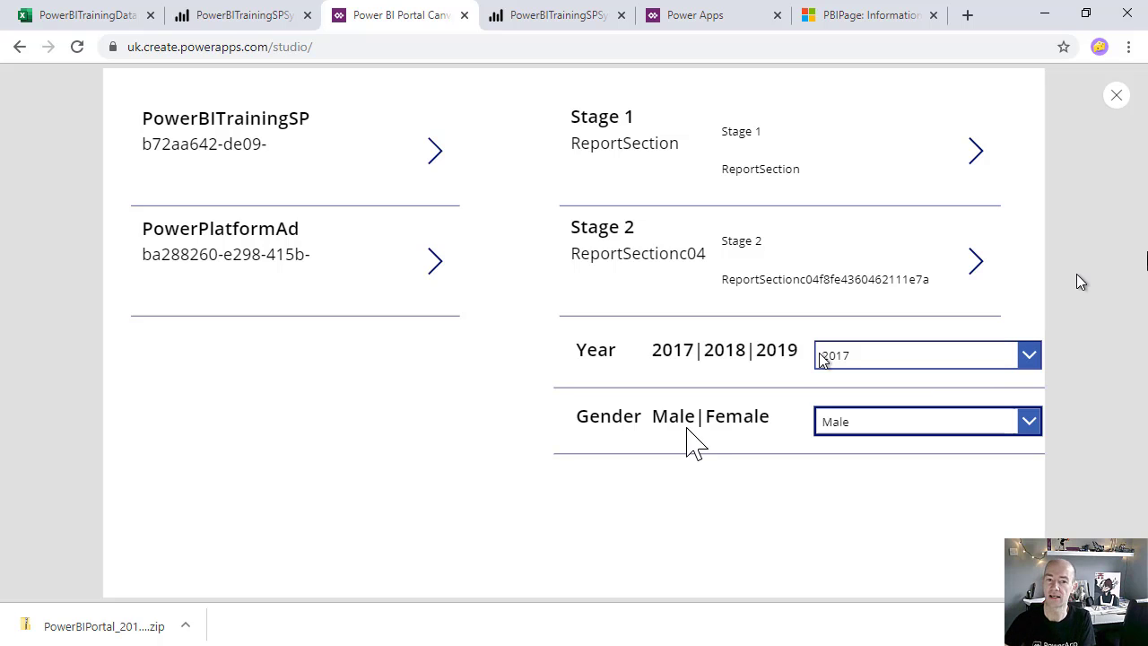
pyautogui.click(1116, 95)
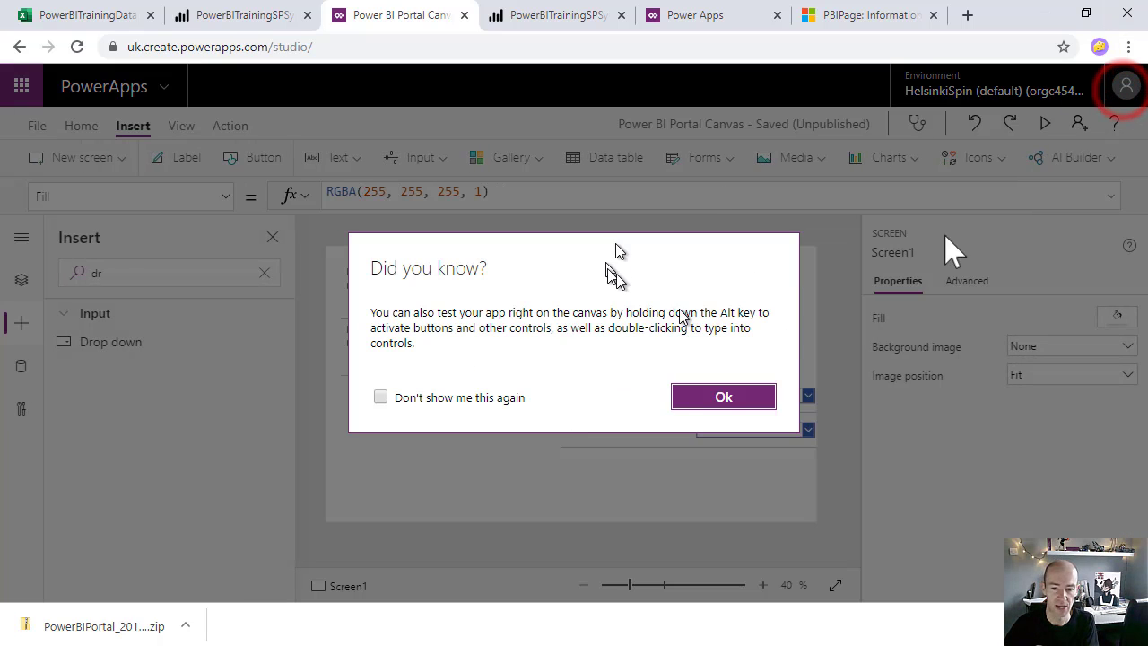
pyautogui.click(738, 403)
# Duplicate the dataset ID label within the galDataSet2 row template
pyautogui.click(385, 286)
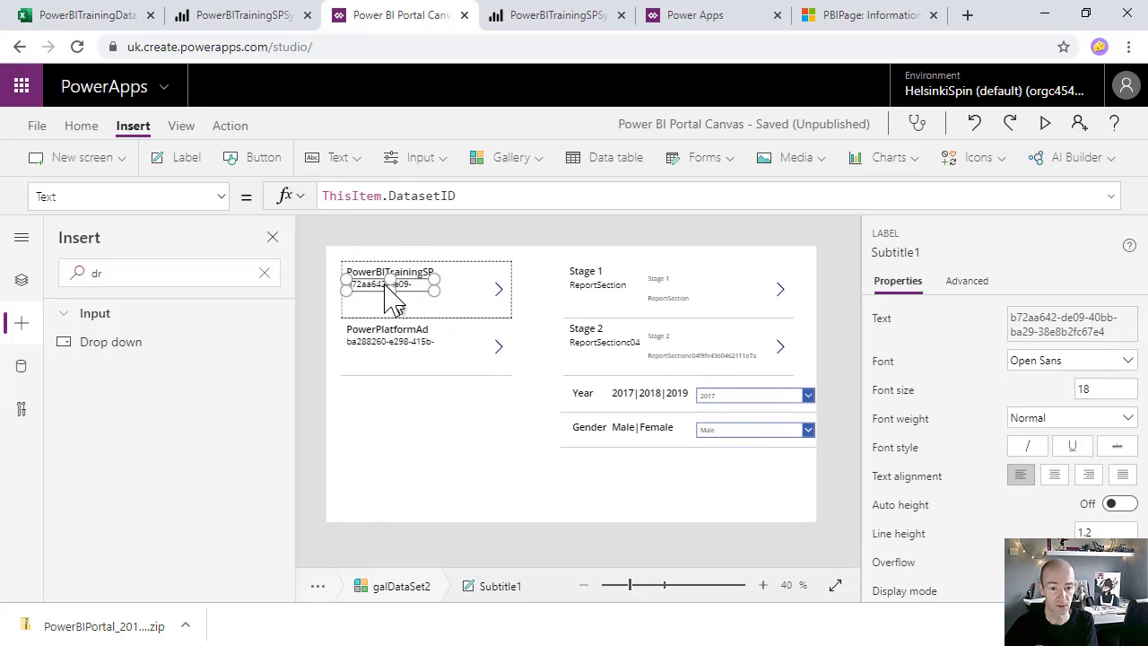
pyautogui.click(405, 280)
pyautogui.hotkey('ctrl', 'c')
pyautogui.hotkey('ctrl', 'v')
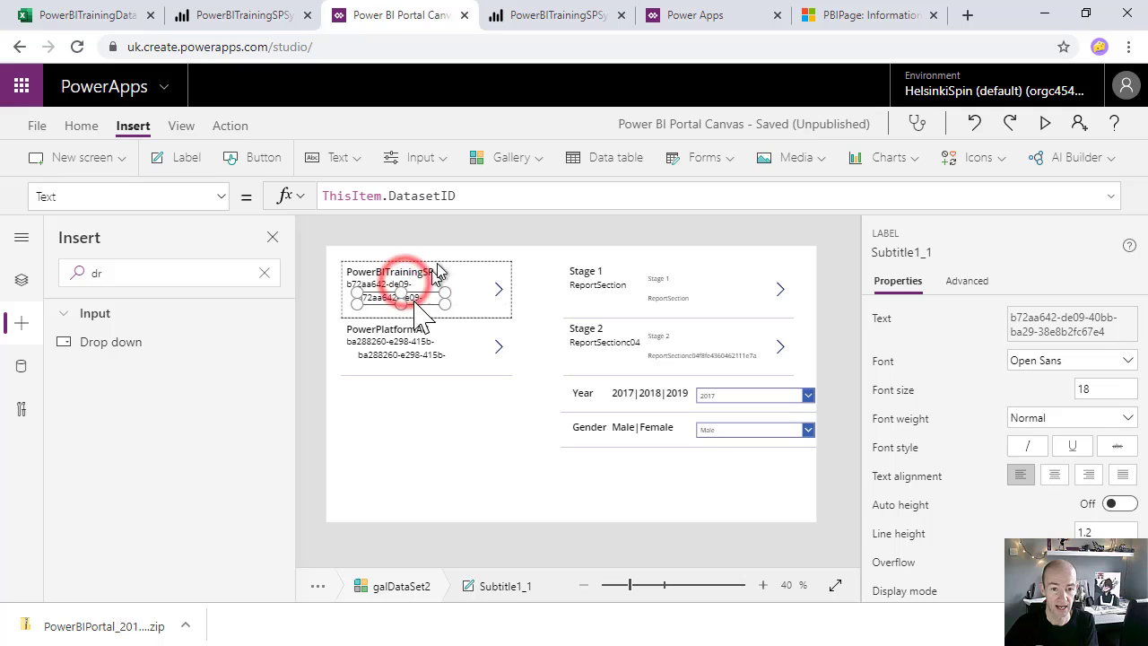
# Set the Text of the duplicated dataset ID label to ThisItem.URLEmbedded
pyautogui.moveTo(390, 195); pyautogui.dragTo(495, 194)
pyautogui.write('em')
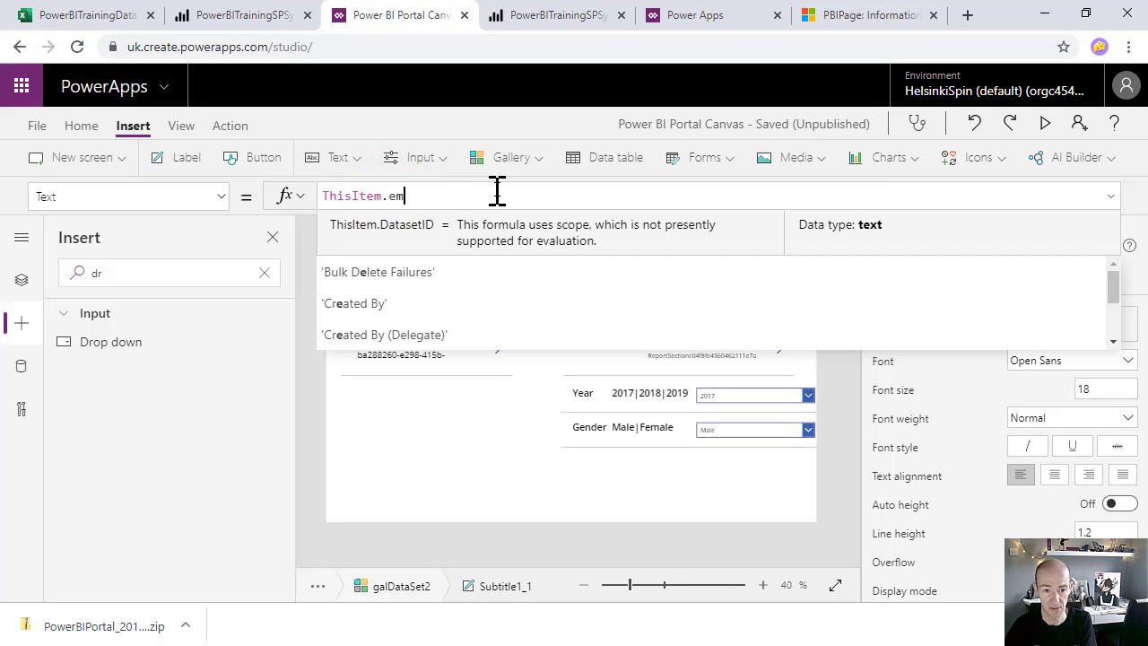
pyautogui.write('b')
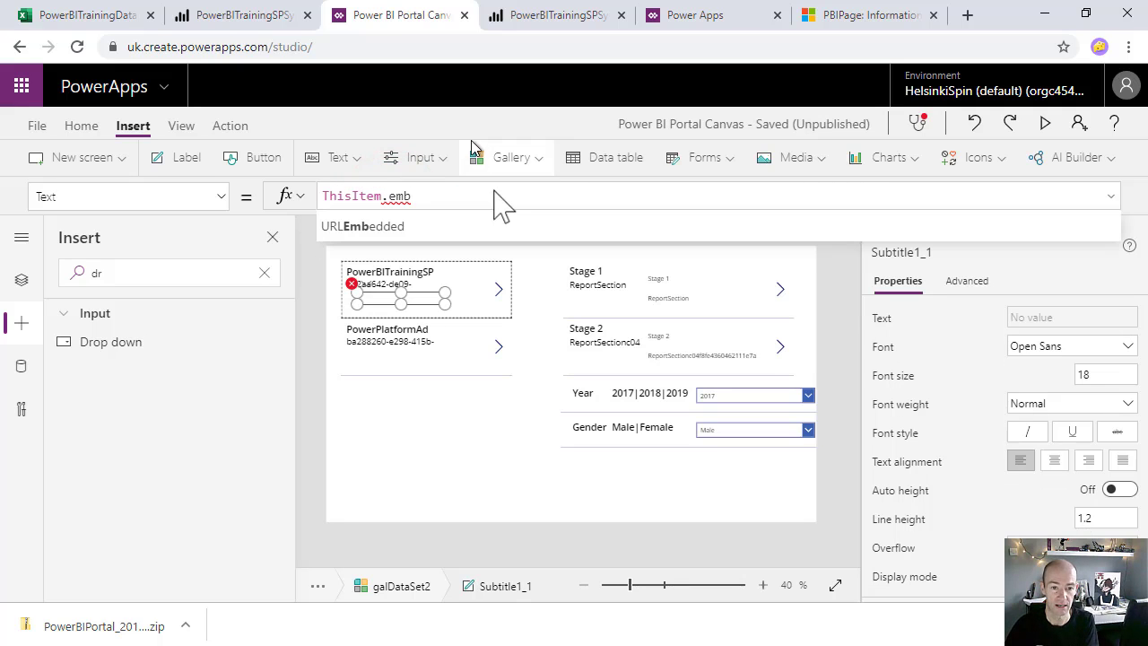
pyautogui.click(423, 231)
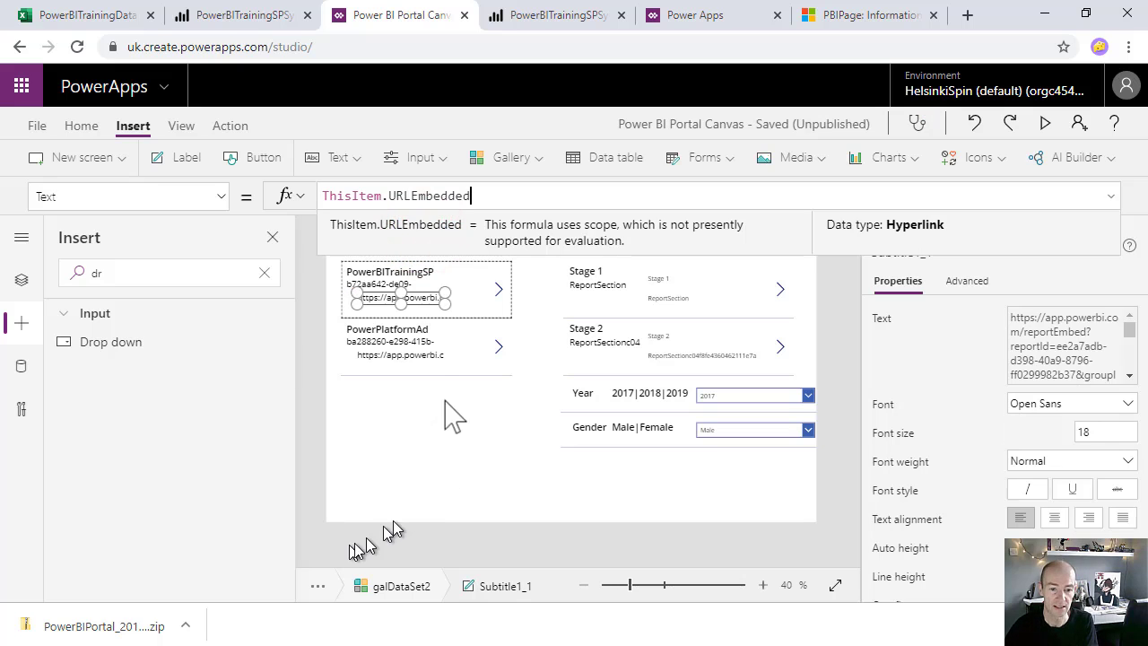
pyautogui.click(454, 464)
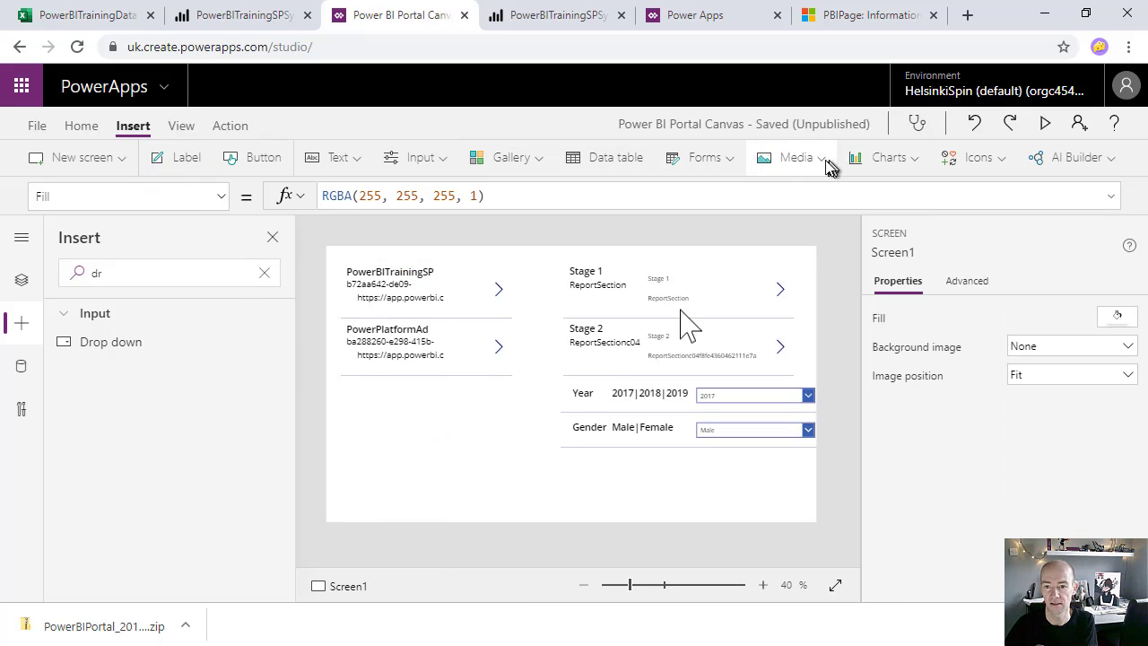
# Insert a Power BI tile on Screen1 and place it at X 52, Y 288 in the lower-left area
pyautogui.click(896, 158)
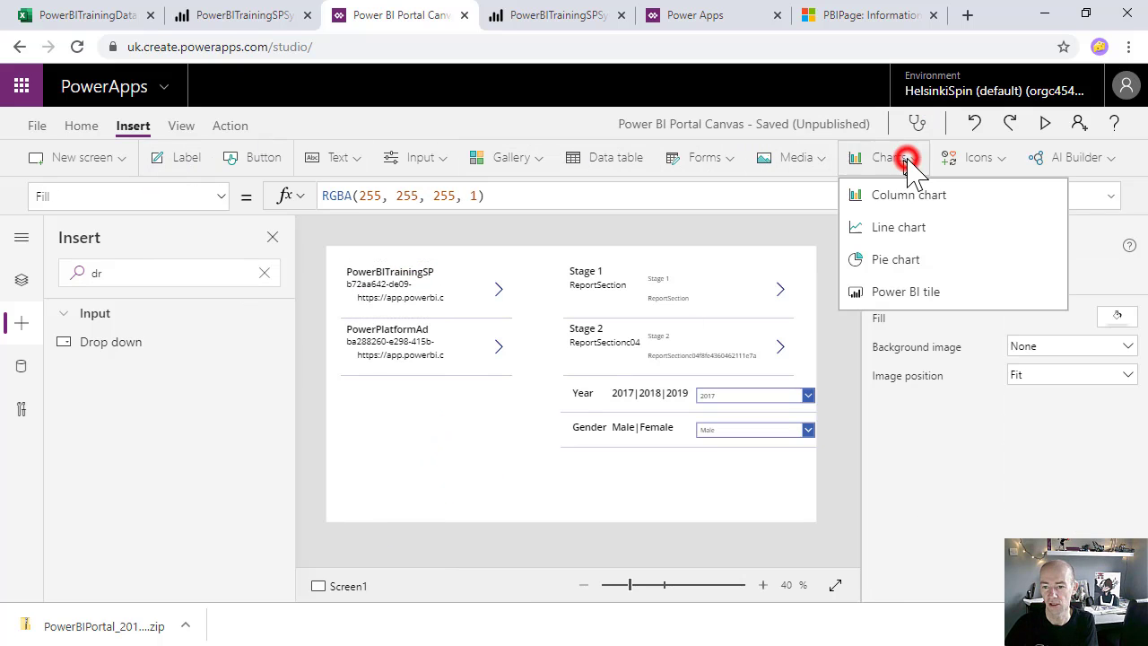
pyautogui.click(905, 292)
pyautogui.moveTo(448, 363); pyautogui.dragTo(447, 423)
pyautogui.click(840, 237)
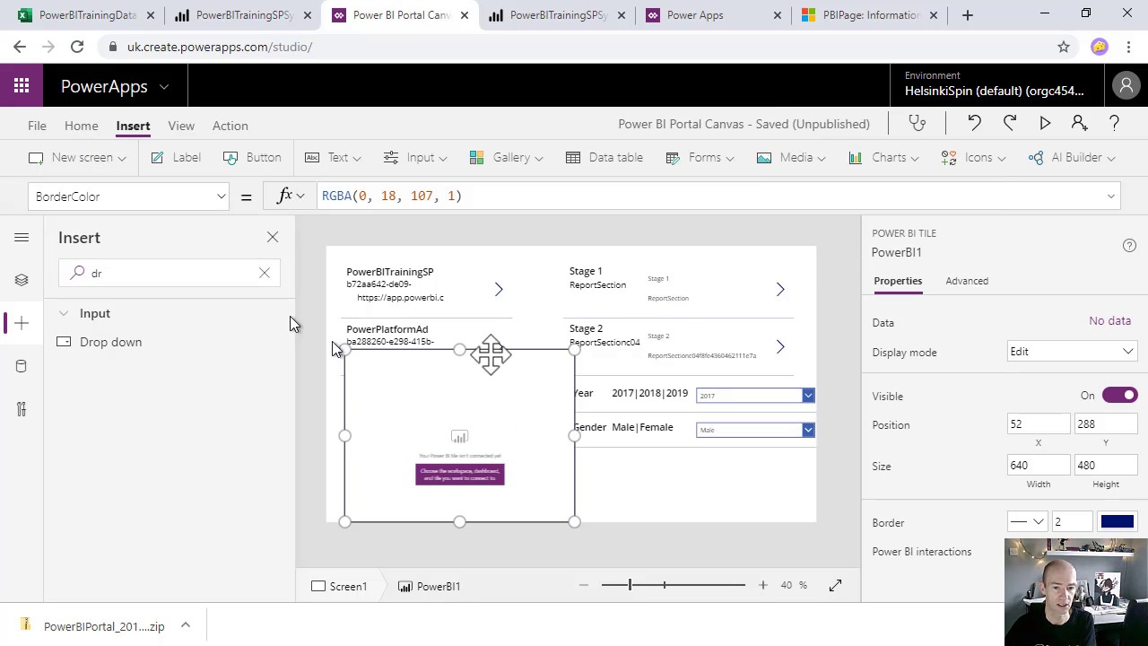
pyautogui.click(389, 388)
pyautogui.click(263, 272)
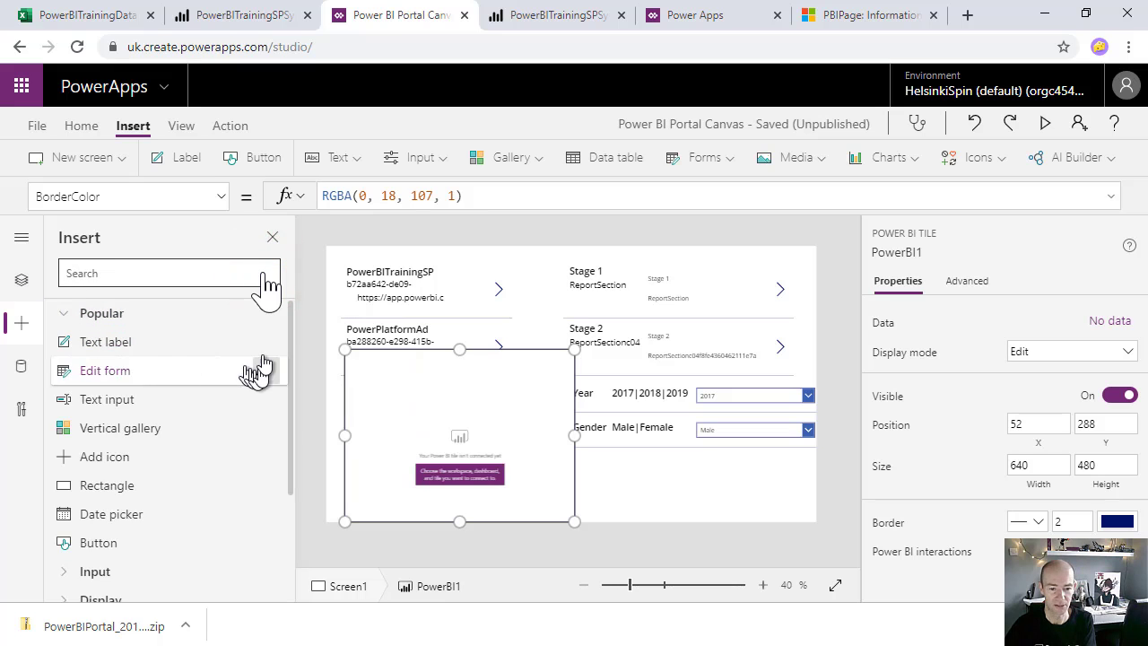
# Set the Power BI tile's TileUrl property to galDataSet2.Selected.URLEmbedded
pyautogui.click(21, 280)
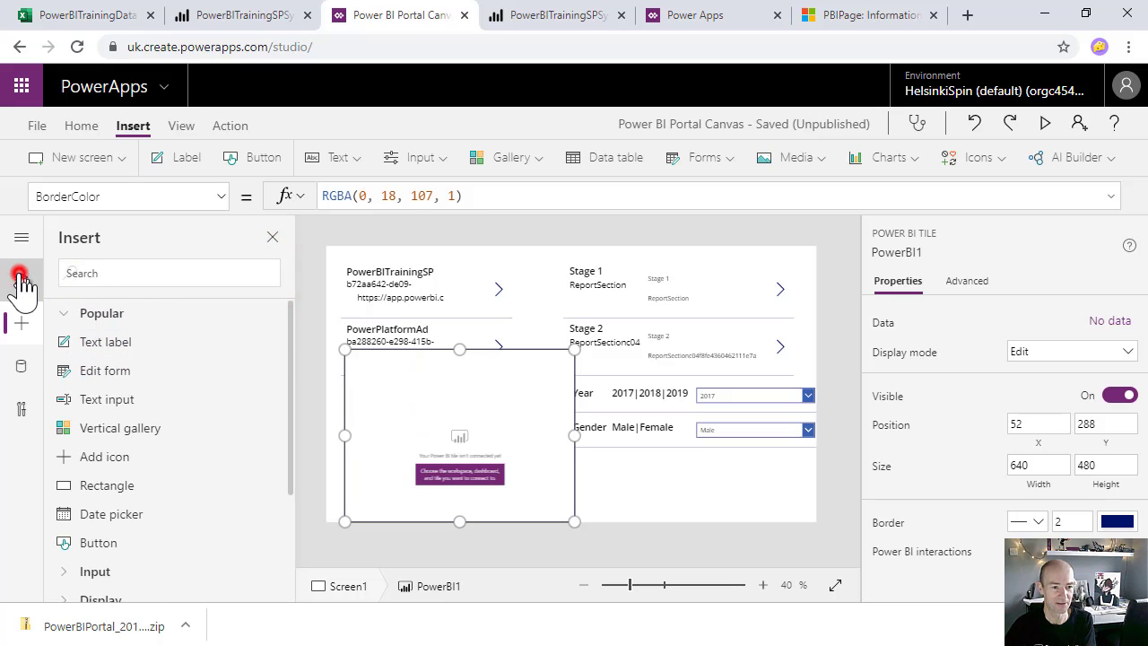
pyautogui.click(210, 430)
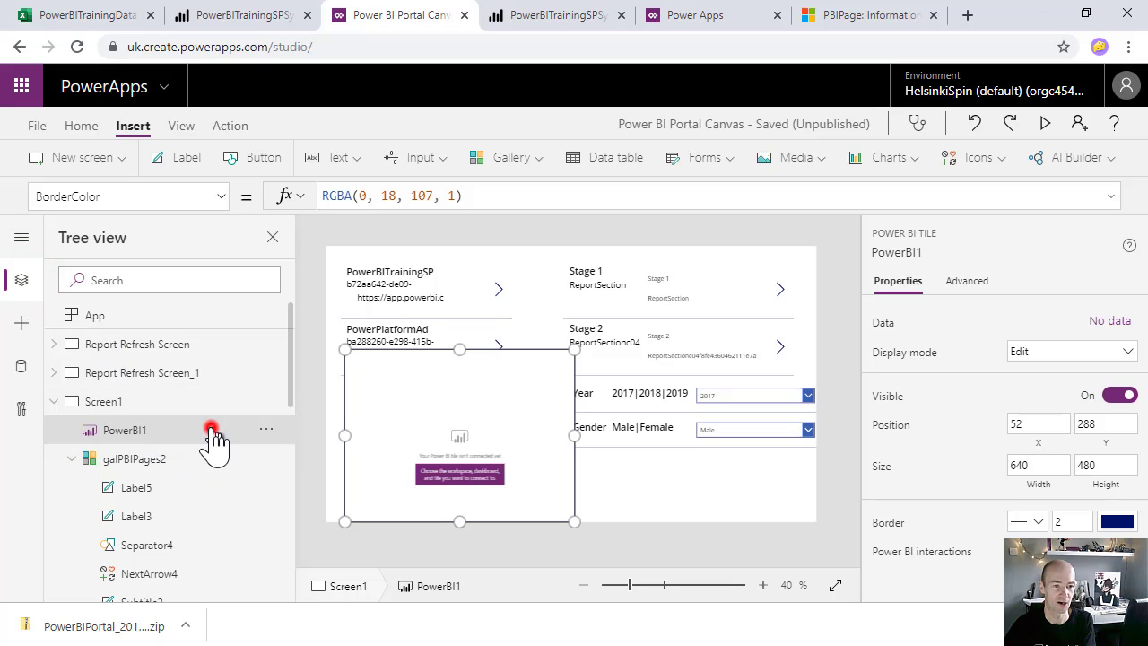
pyautogui.click(183, 197)
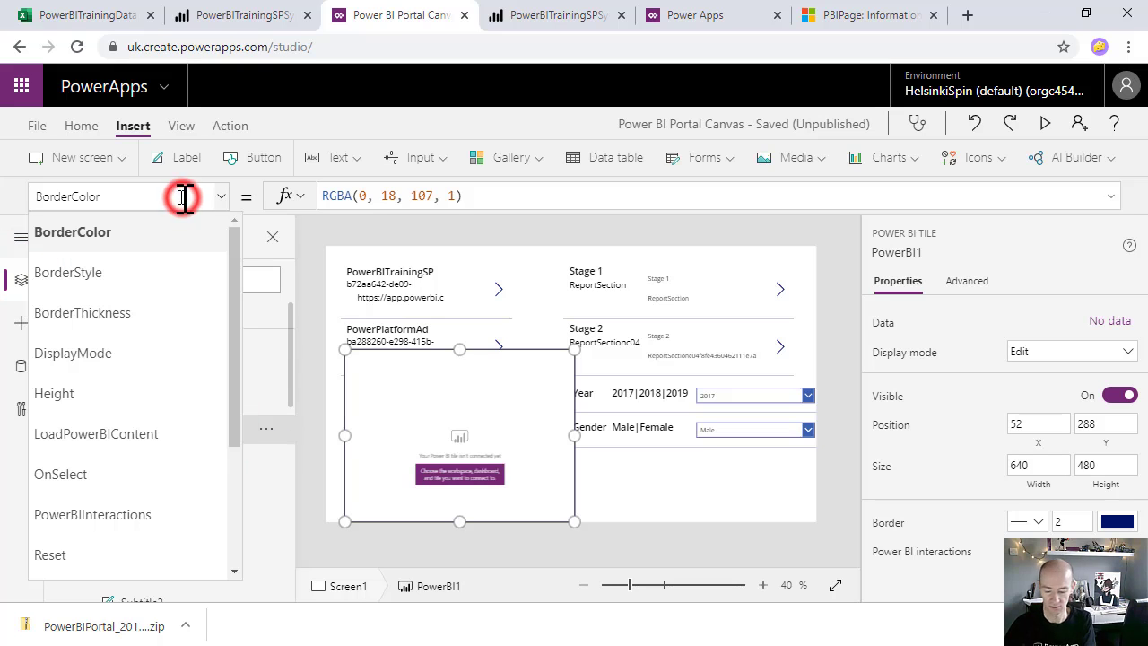
pyautogui.hotkey('ctrl', 'a')
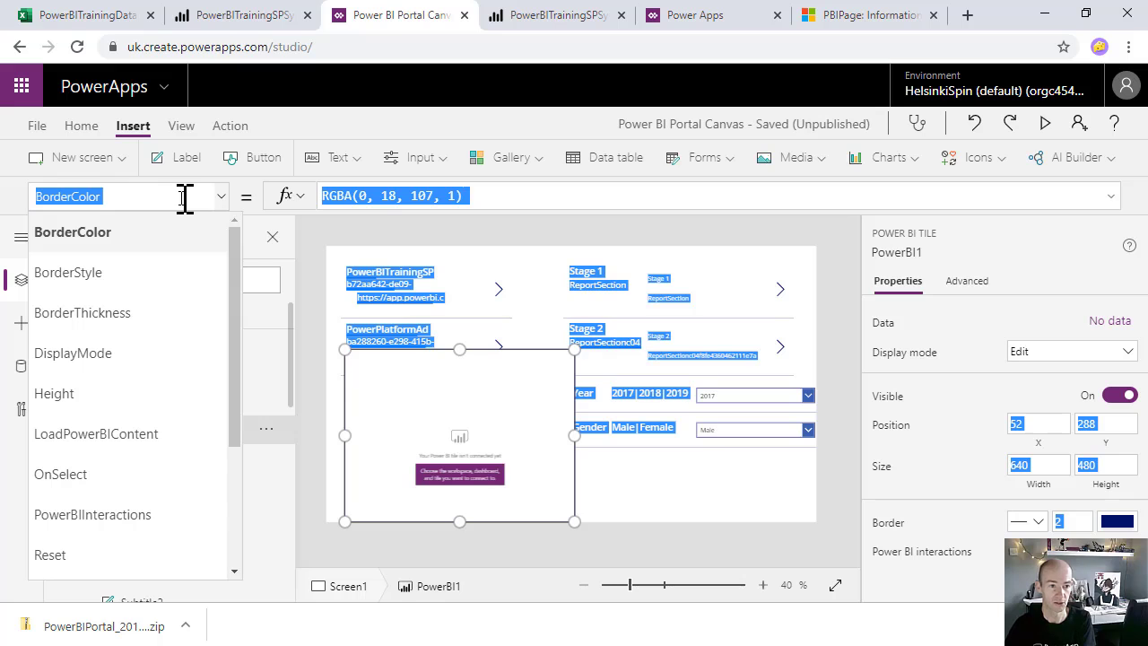
pyautogui.click(143, 193)
pyautogui.click(143, 192)
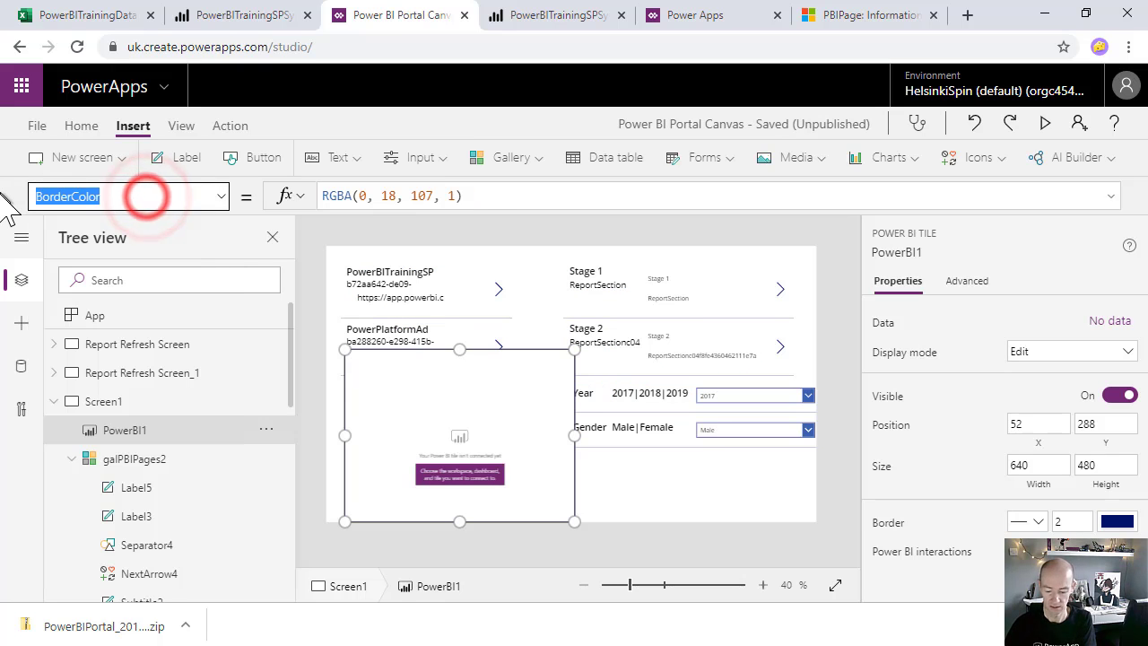
pyautogui.write('TileUrl')
pyautogui.press('Return')
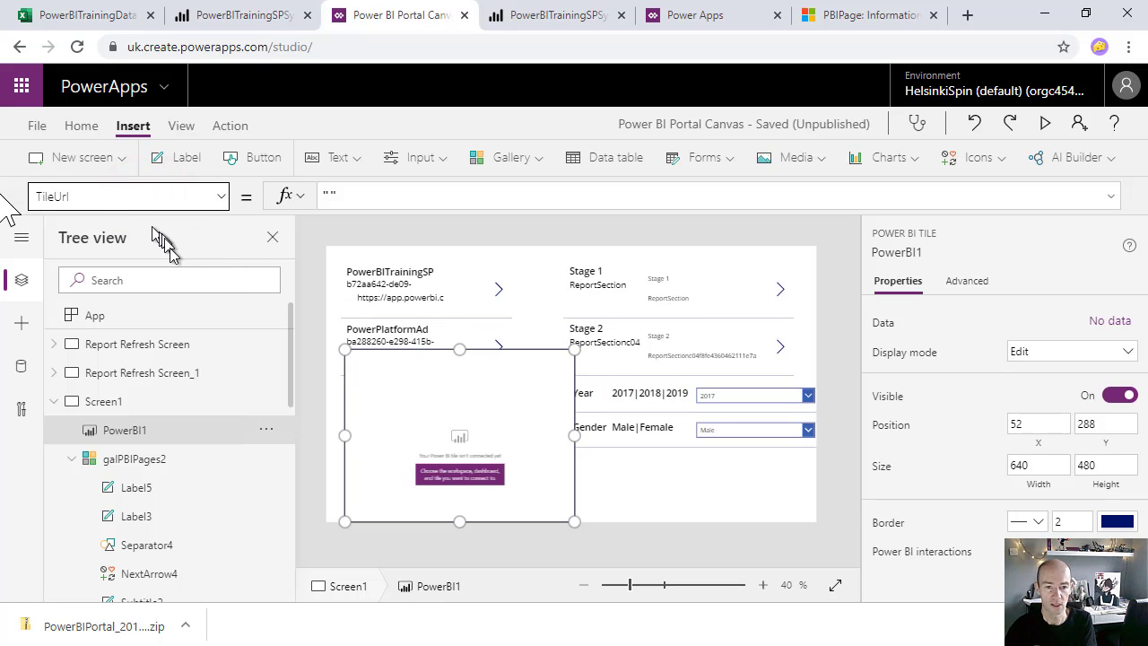
pyautogui.click(370, 197)
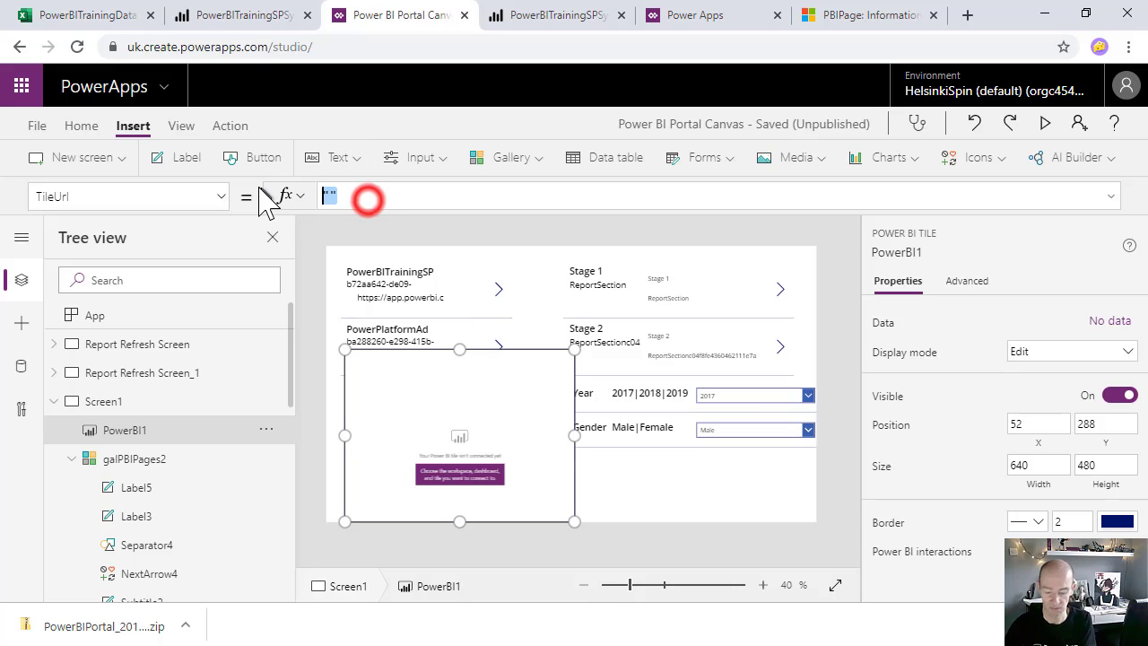
pyautogui.write('gal')
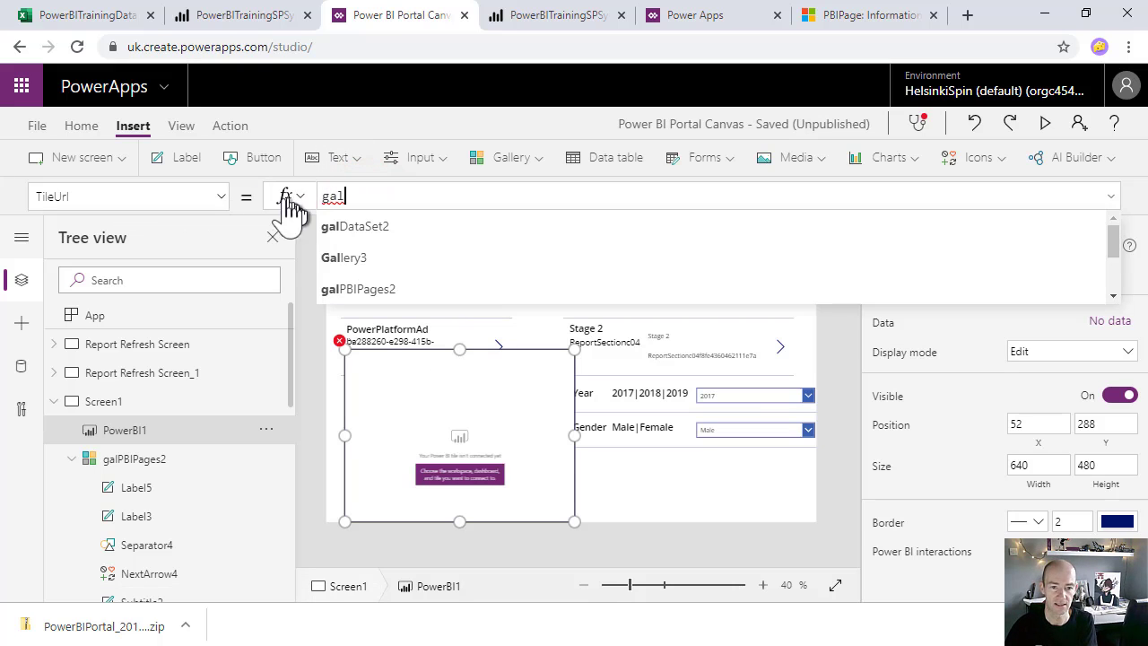
pyautogui.click(330, 224)
pyautogui.write('.Se')
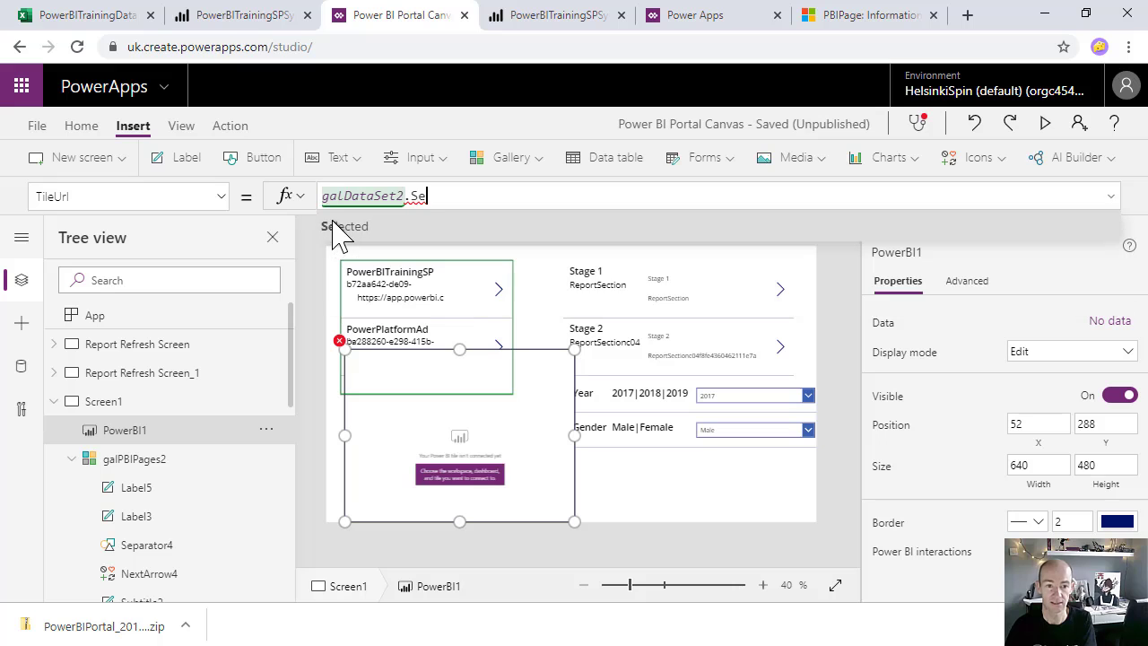
pyautogui.click(376, 231)
pyautogui.write('.')
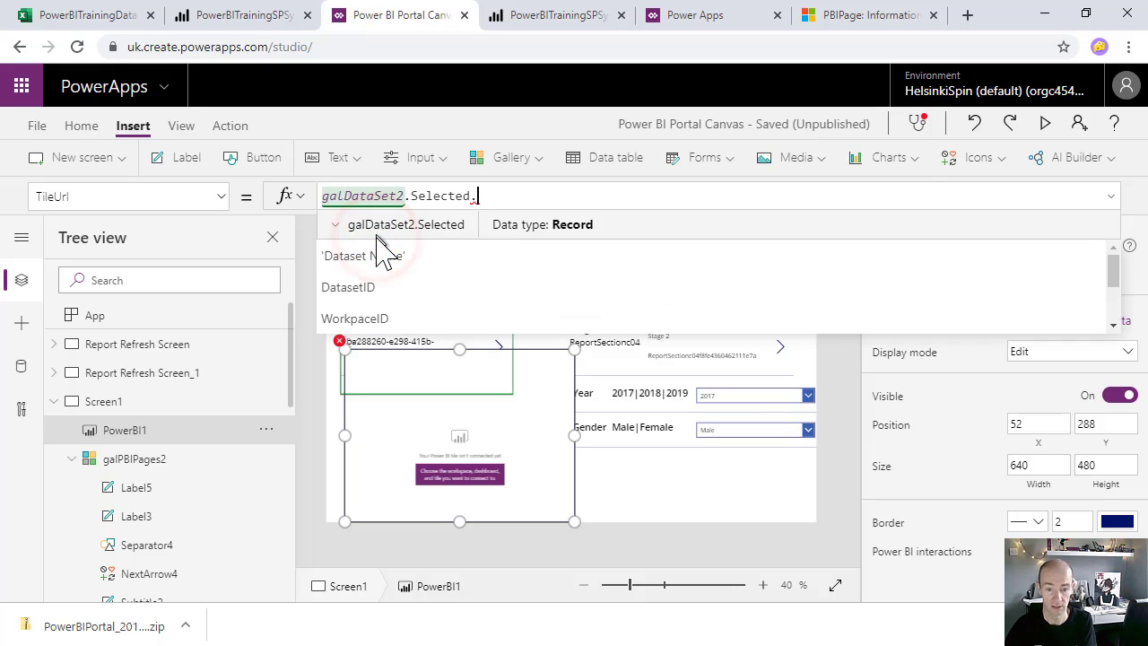
pyautogui.write('emb')
pyautogui.click(377, 229)
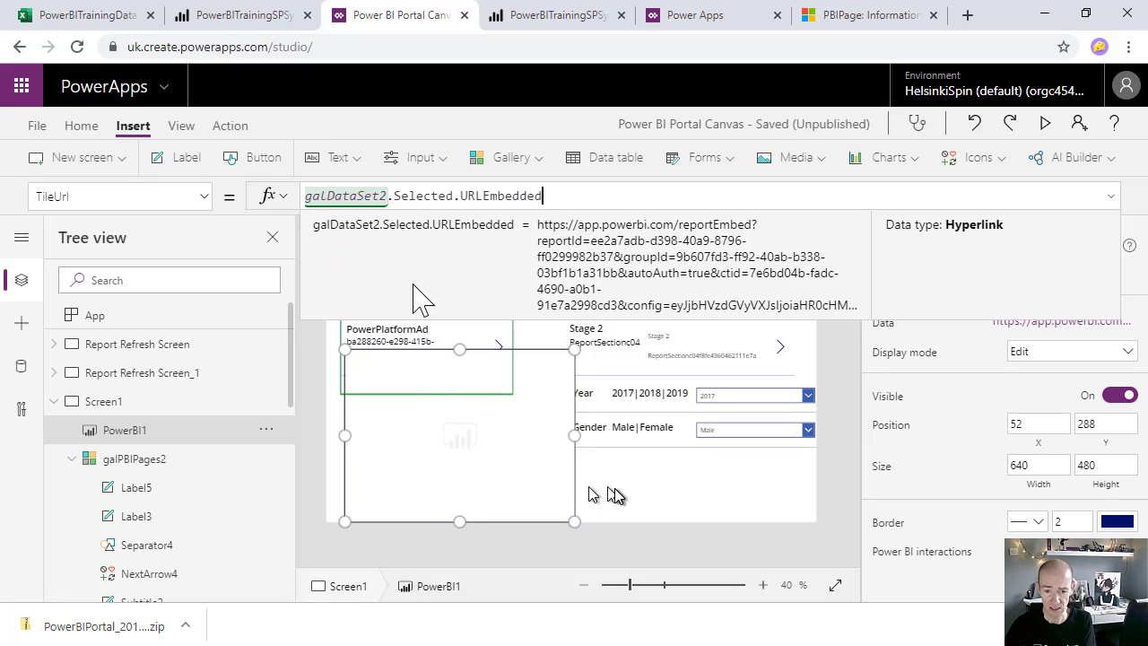
# Resize the Power BI tile to about 381 high and out to the canvas's left edge, then preview the report and collapse its Filters pane
pyautogui.moveTo(460, 349); pyautogui.dragTo(453, 384)
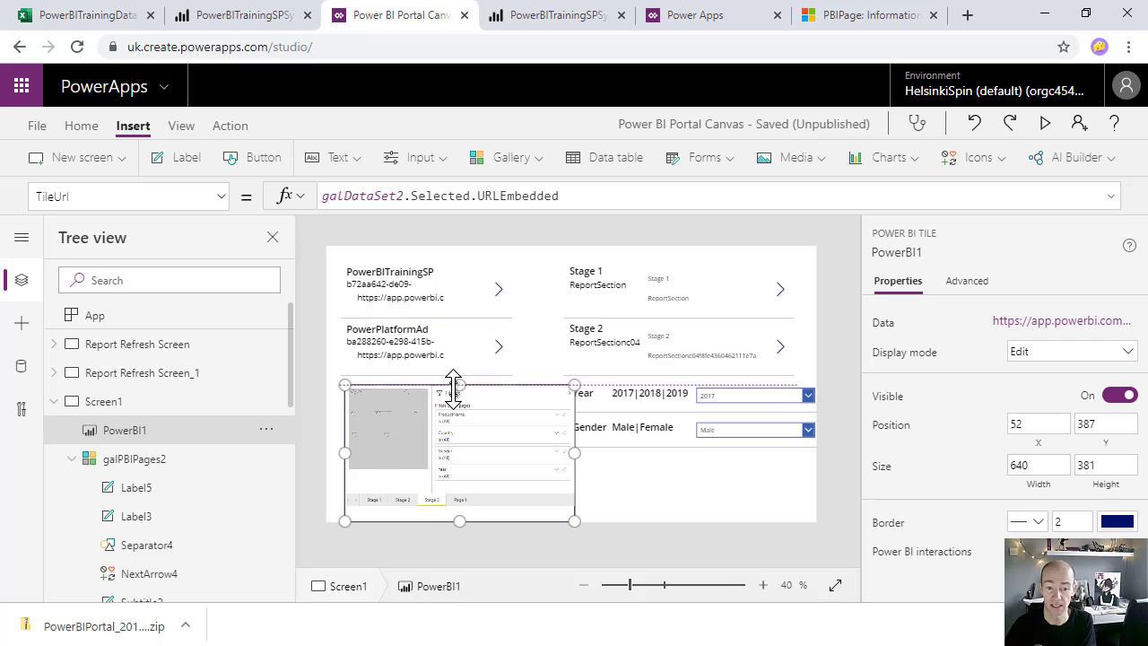
pyautogui.moveTo(344, 453); pyautogui.dragTo(329, 453)
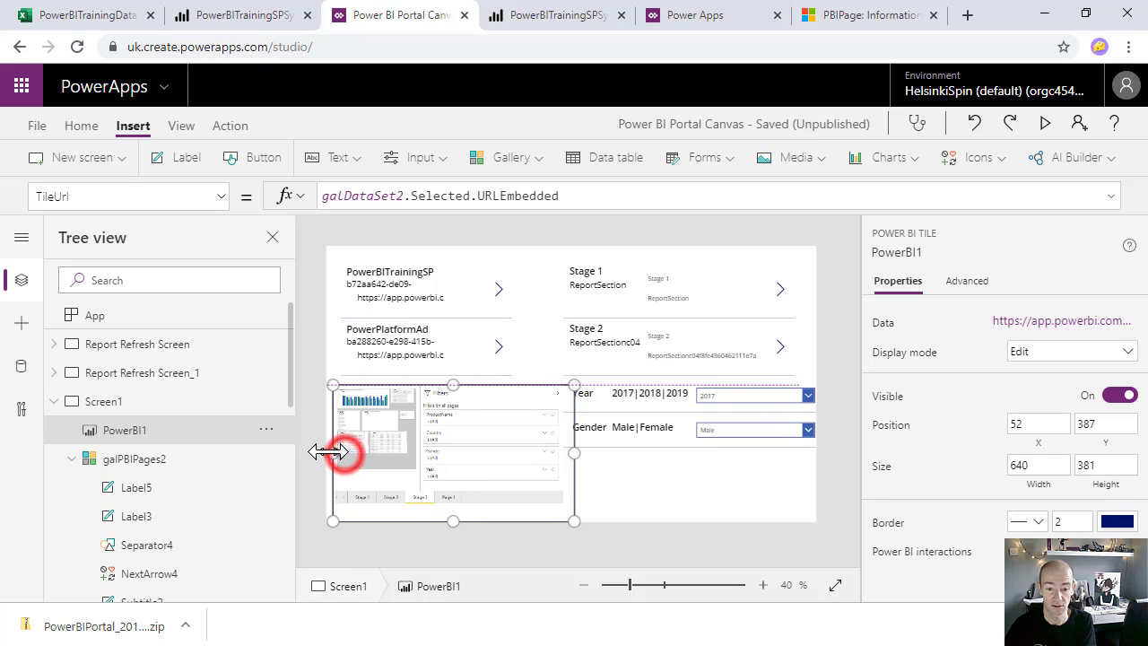
pyautogui.click(1044, 123)
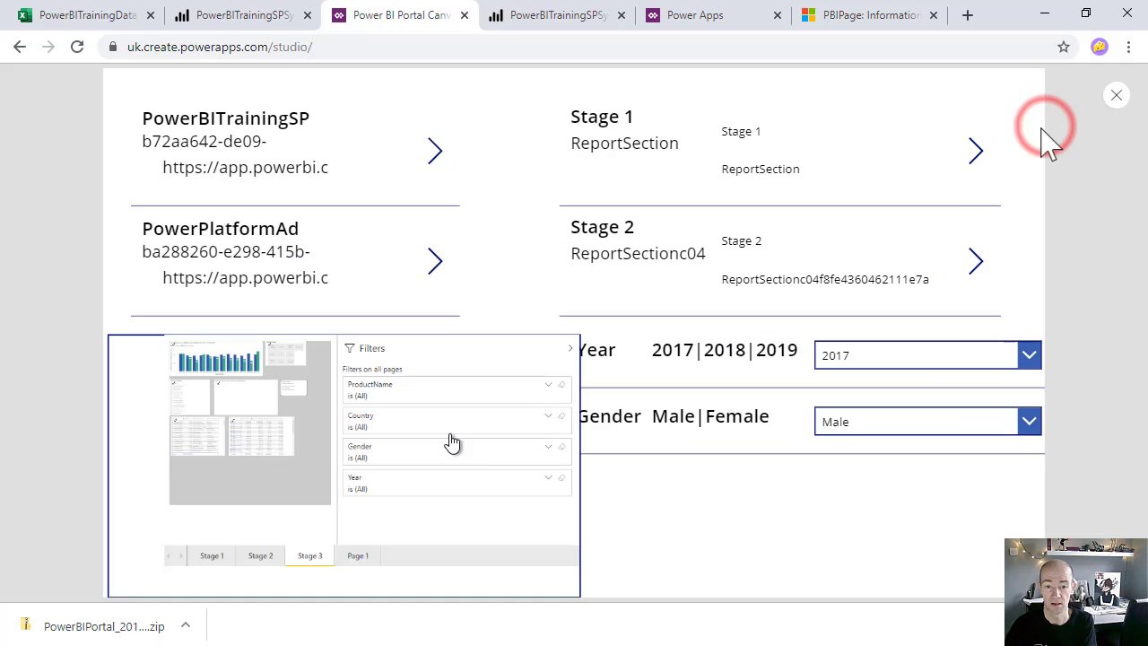
pyautogui.click(568, 350)
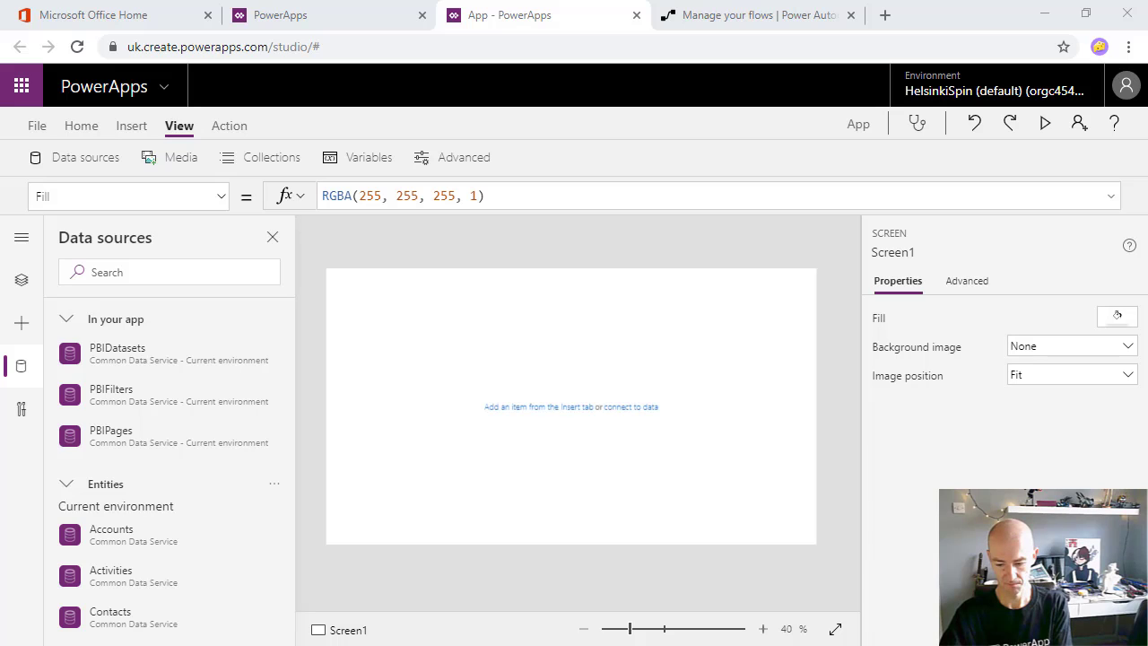
# Paste the Power BI Explorer controls copied from another app onto the blank Screen1
pyautogui.click(431, 385)
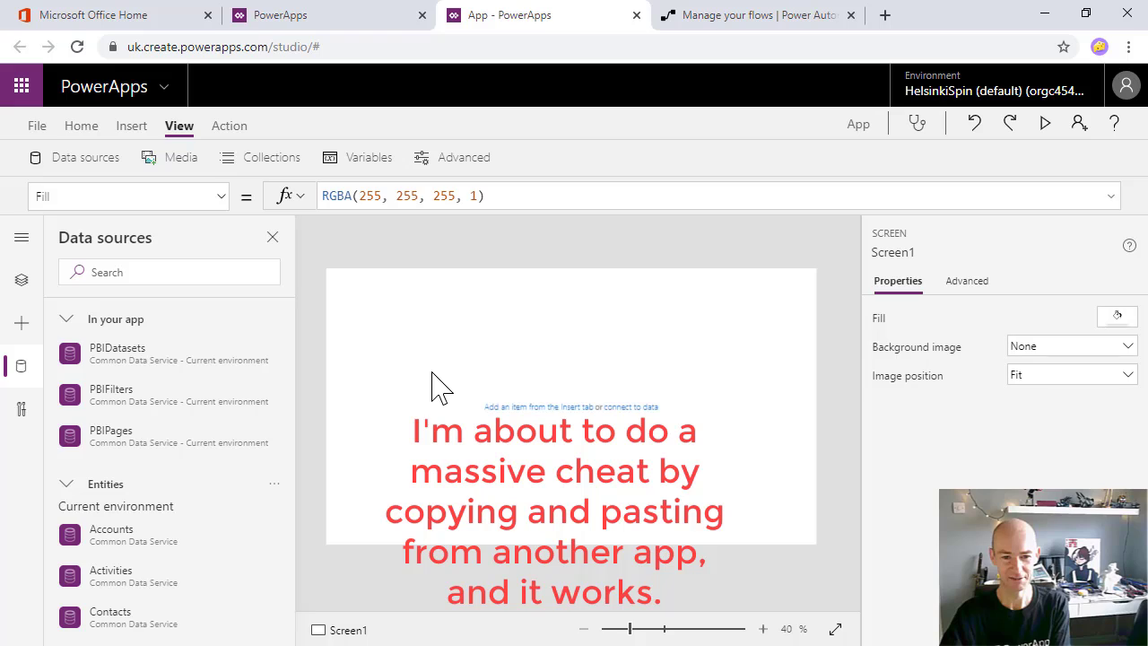
pyautogui.hotkey('ctrl', 'v')
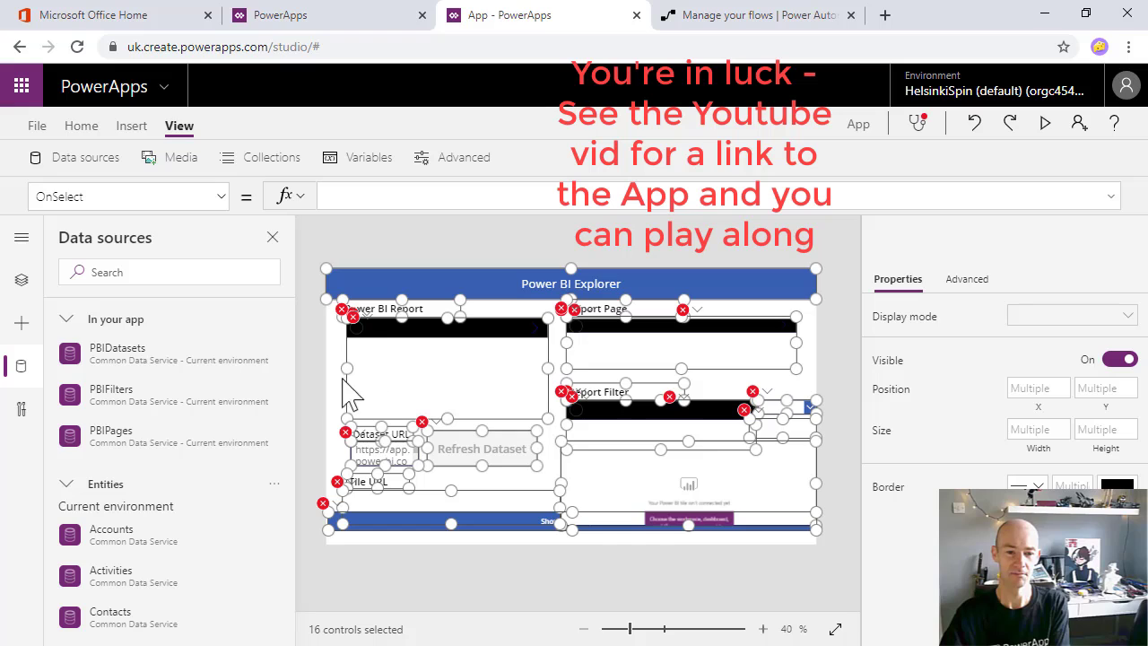
pyautogui.click(328, 388)
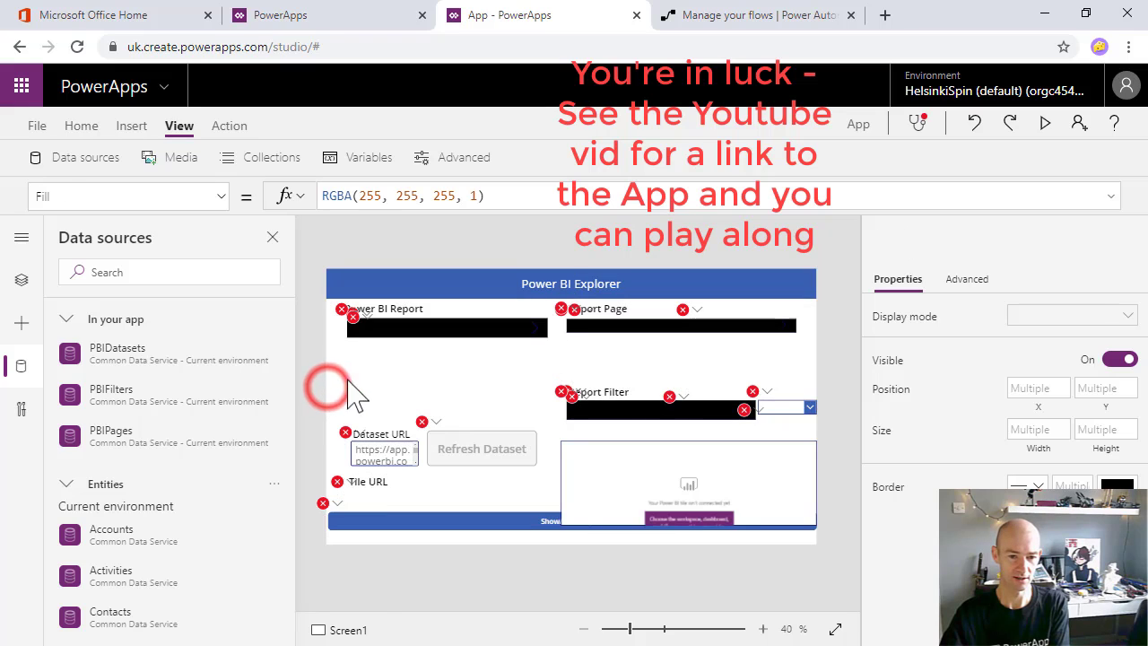
pyautogui.click(385, 375)
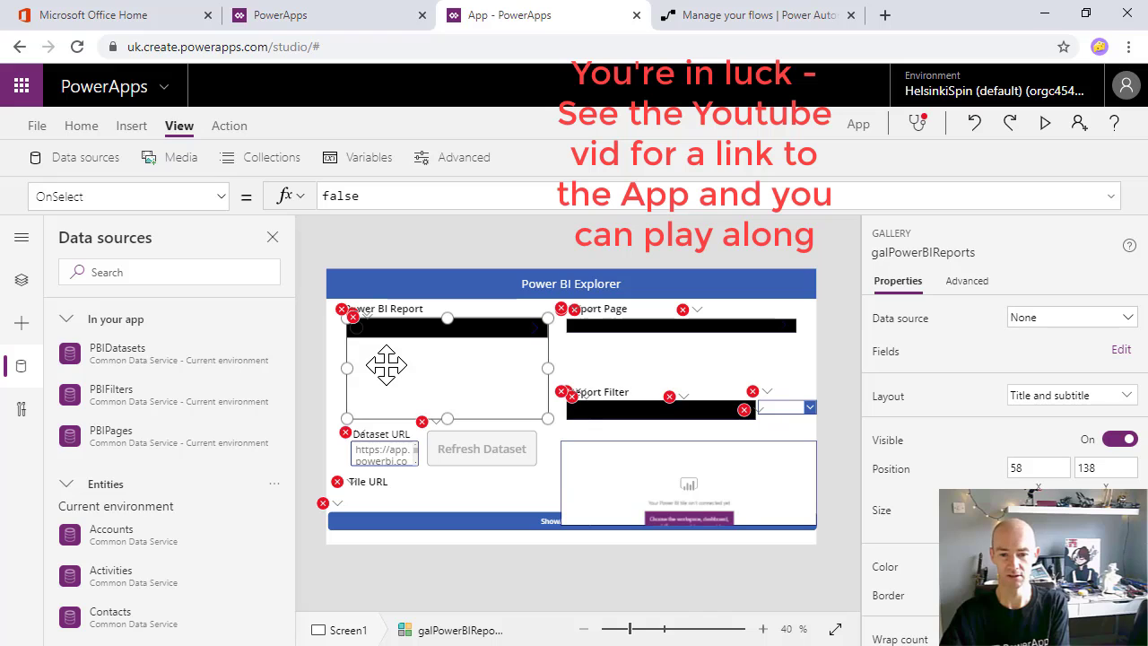
# Move the Power BI tile up to X 655, Y 445 and the Show/Hide Report button down to X 0, Y 719
pyautogui.click(700, 479)
pyautogui.moveTo(701, 480); pyautogui.dragTo(700, 464)
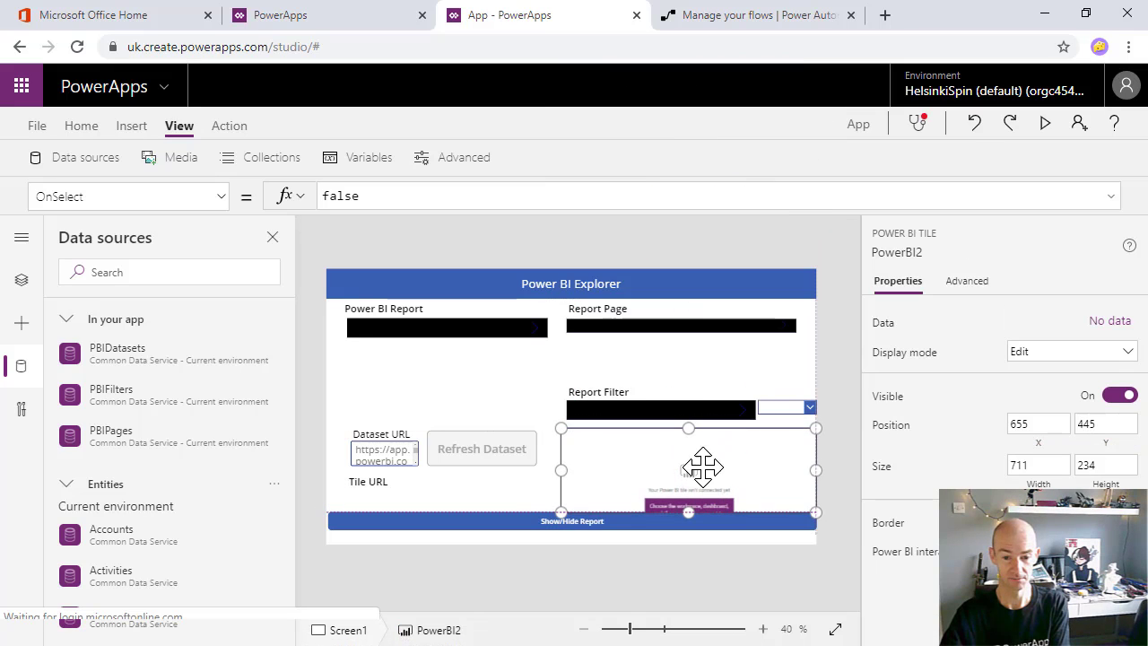
pyautogui.click(591, 525)
pyautogui.moveTo(590, 525); pyautogui.dragTo(590, 543)
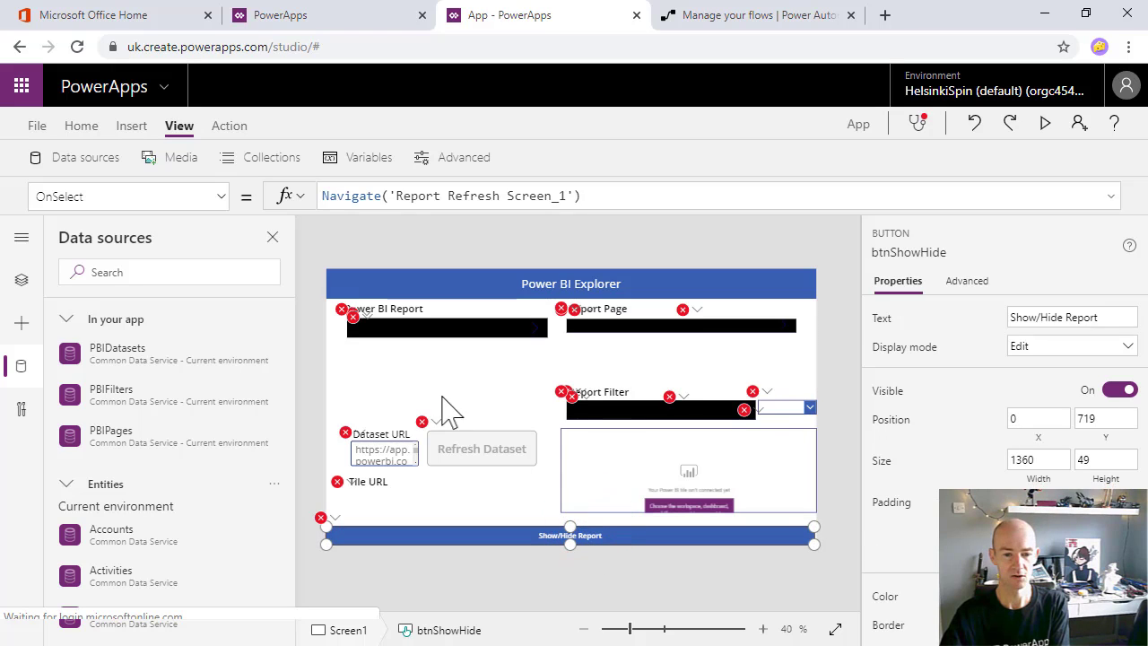
# Reauthenticate the expired session and set the Items of the galPowerBIReports gallery to PBIDatasets
pyautogui.click(410, 366)
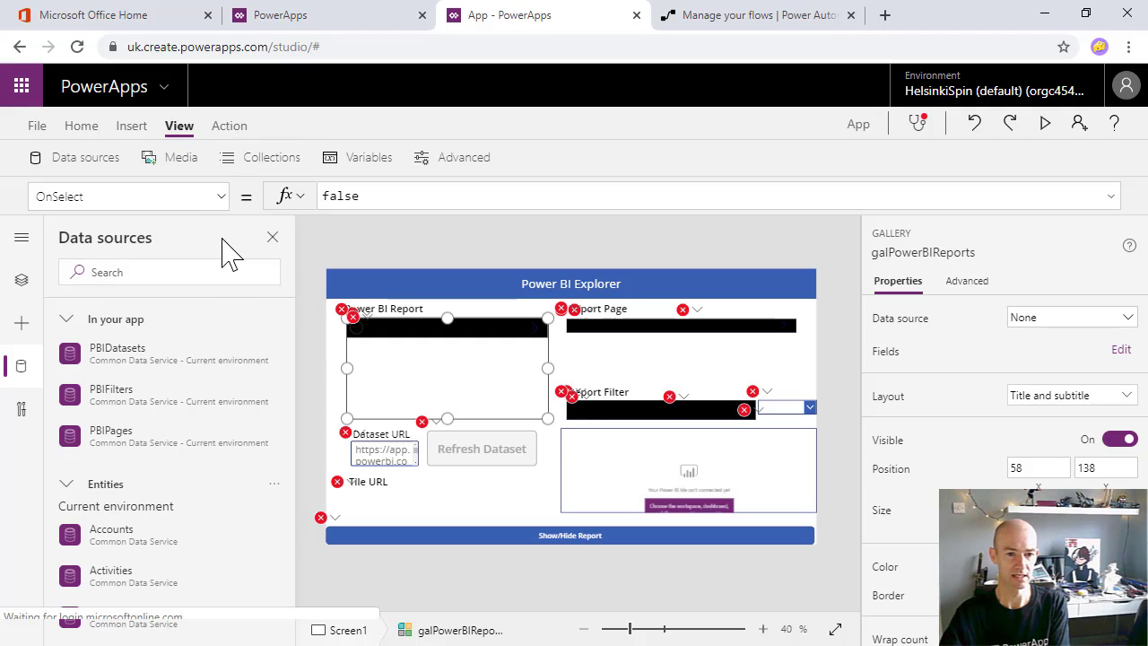
pyautogui.click(222, 195)
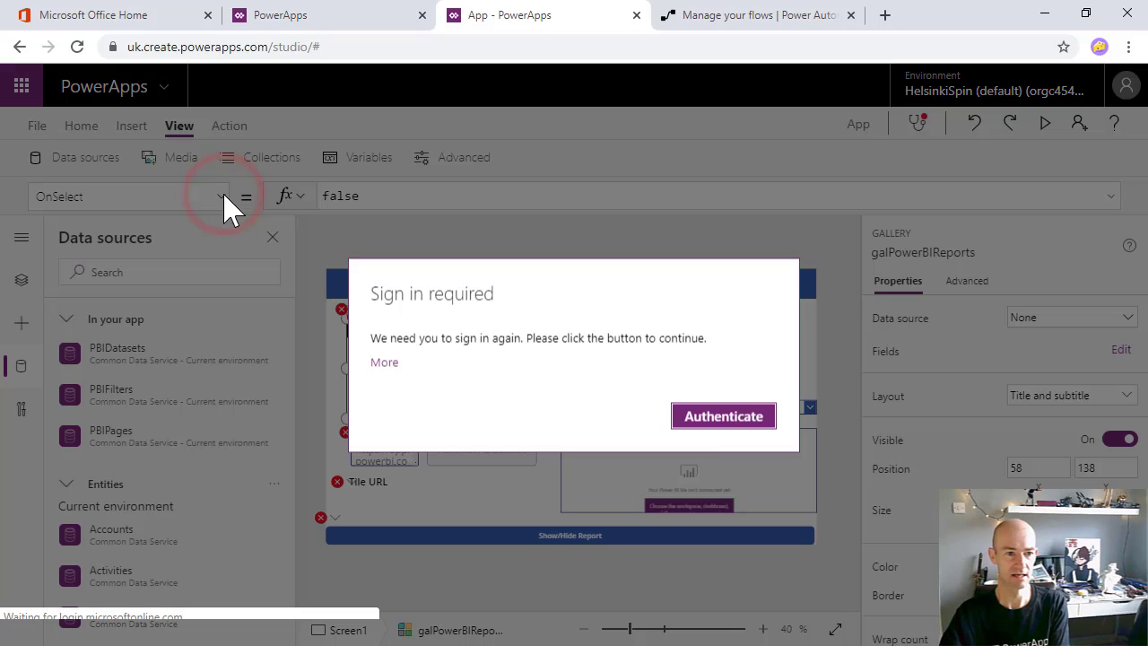
pyautogui.click(681, 422)
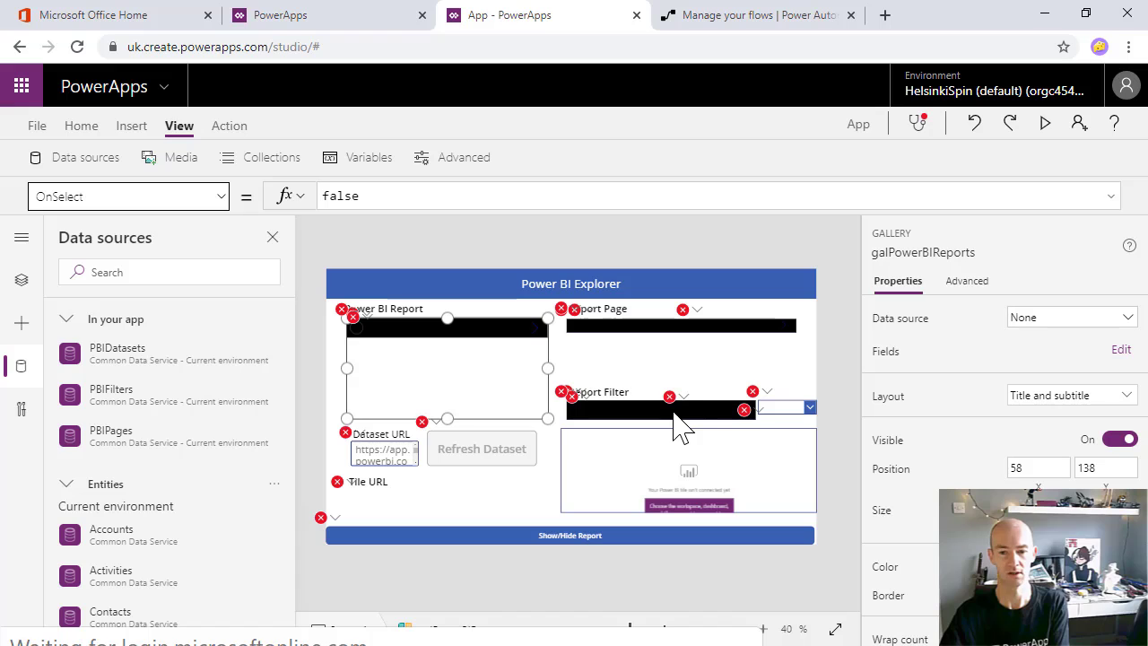
pyautogui.moveTo(192, 195); pyautogui.dragTo(2, 208)
pyautogui.write('It')
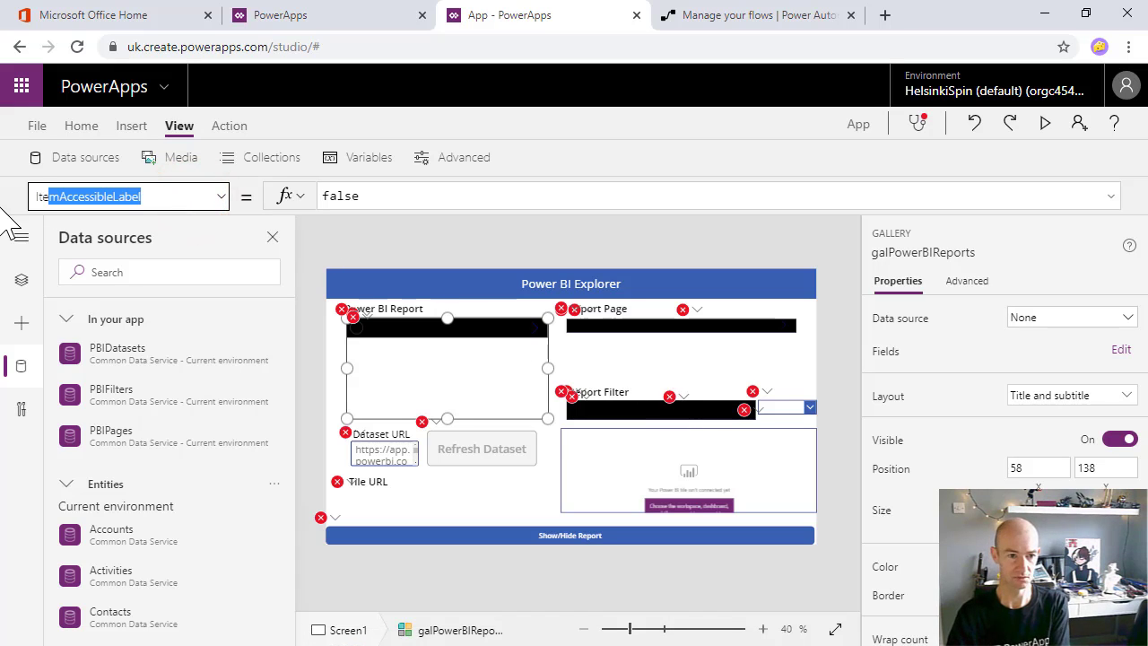
pyautogui.write('ems')
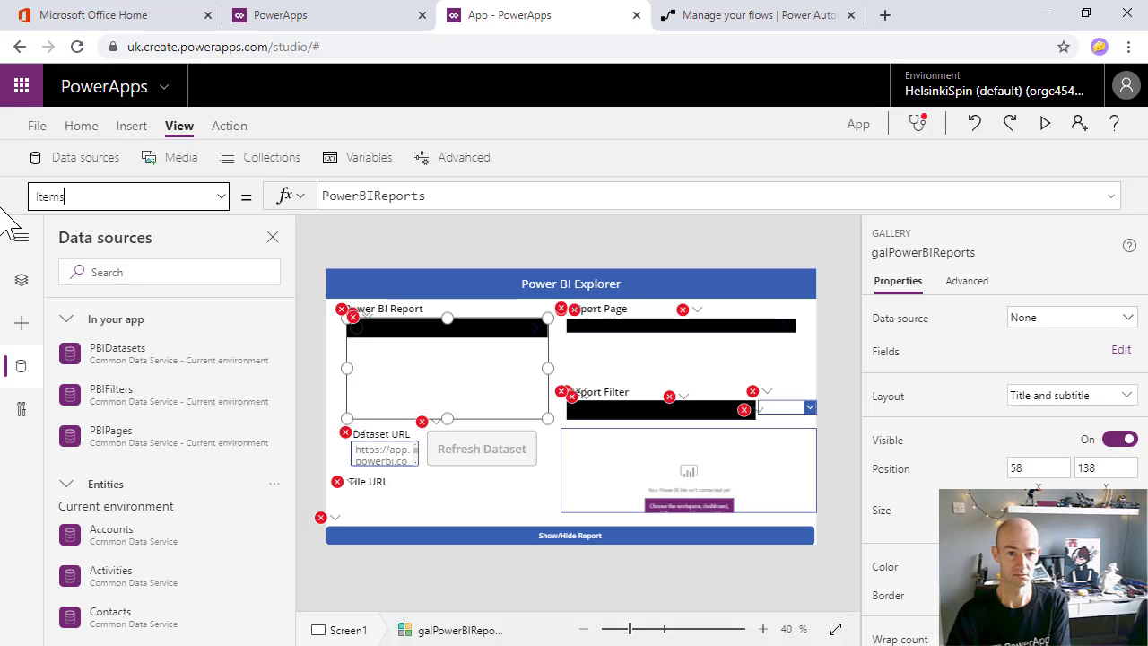
pyautogui.click(467, 188)
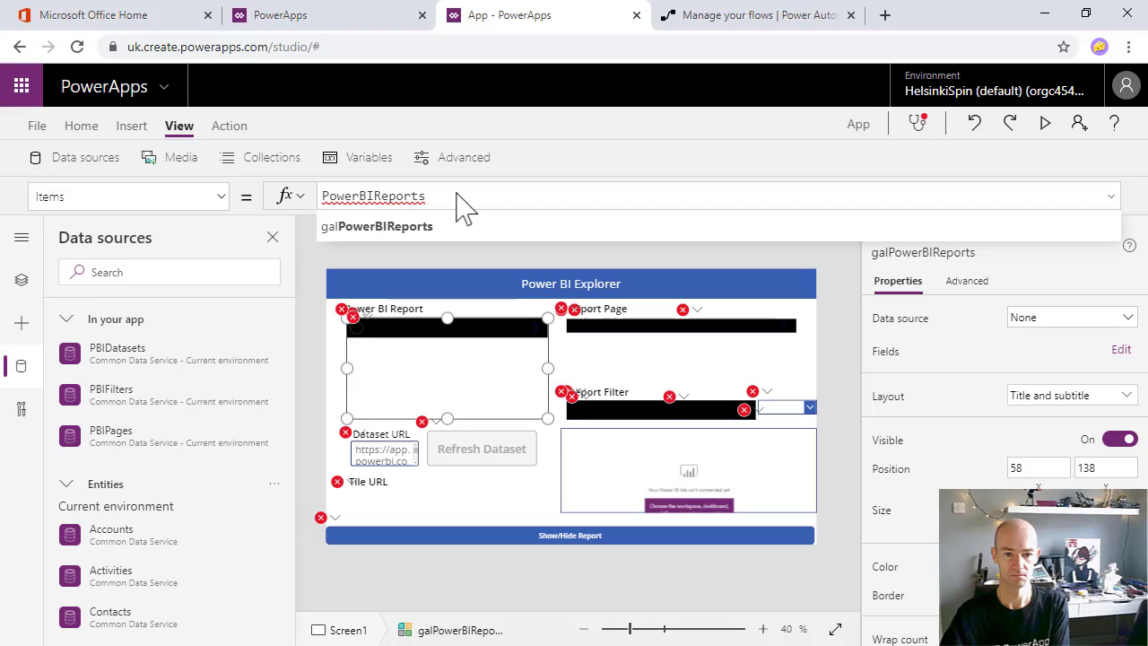
pyautogui.doubleClick(453, 192)
pyautogui.write('PB')
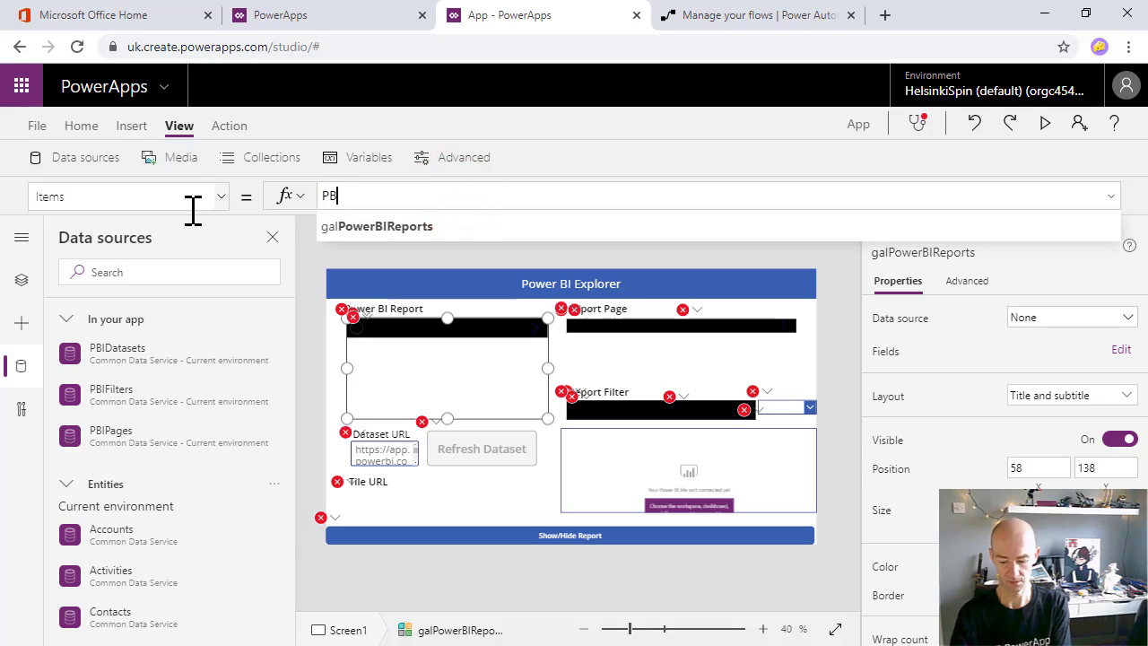
pyautogui.write('I')
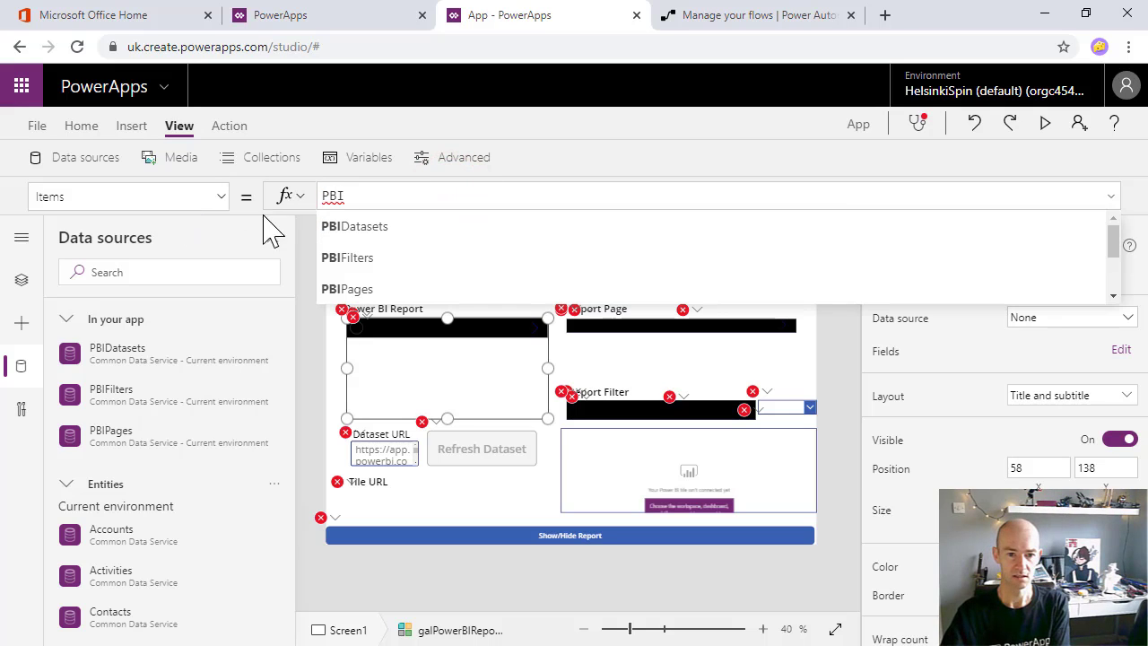
pyautogui.click(338, 227)
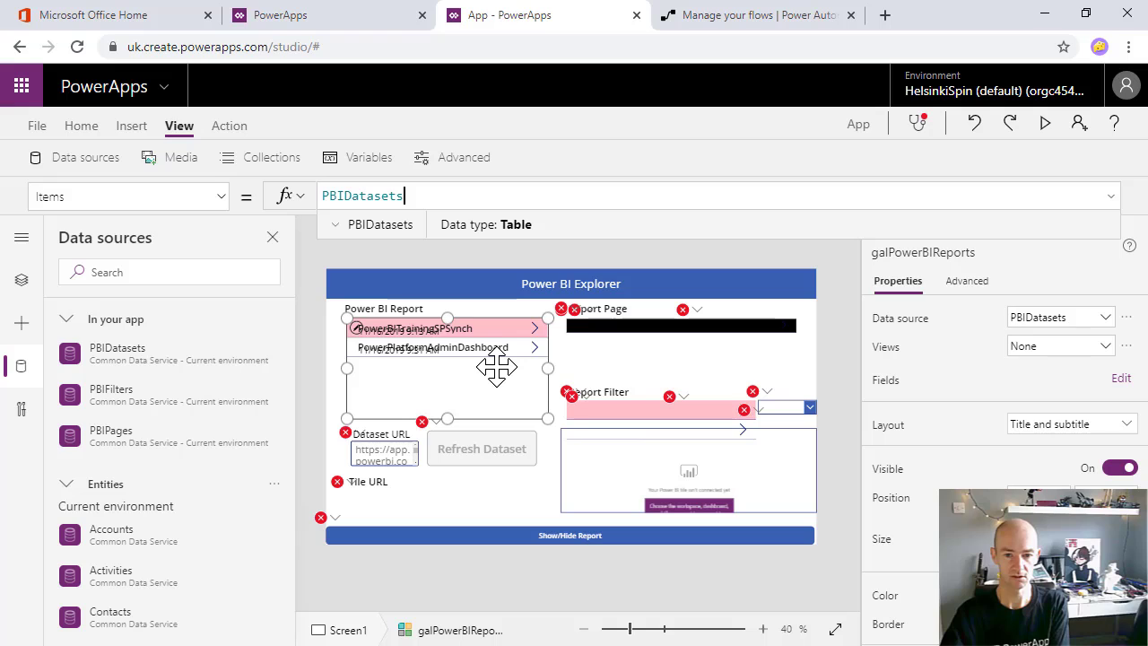
pyautogui.click(603, 355)
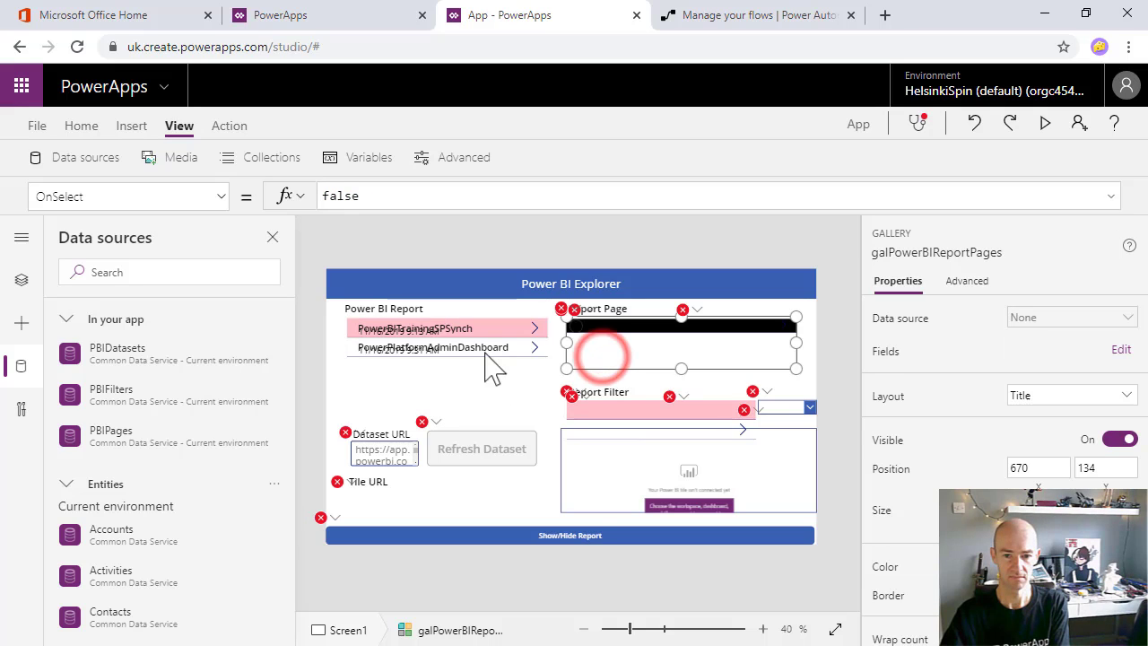
pyautogui.click(425, 351)
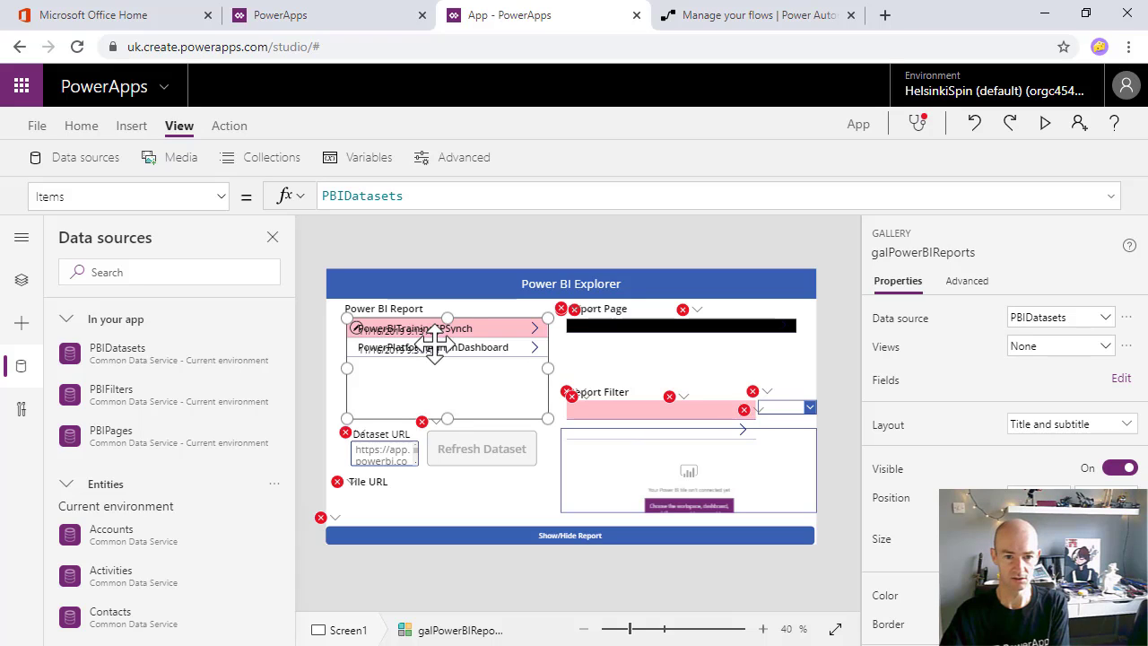
# Delete the Created On subtitle label from the galPowerBIReports gallery
pyautogui.click(454, 332)
pyautogui.moveTo(423, 324); pyautogui.dragTo(469, 325)
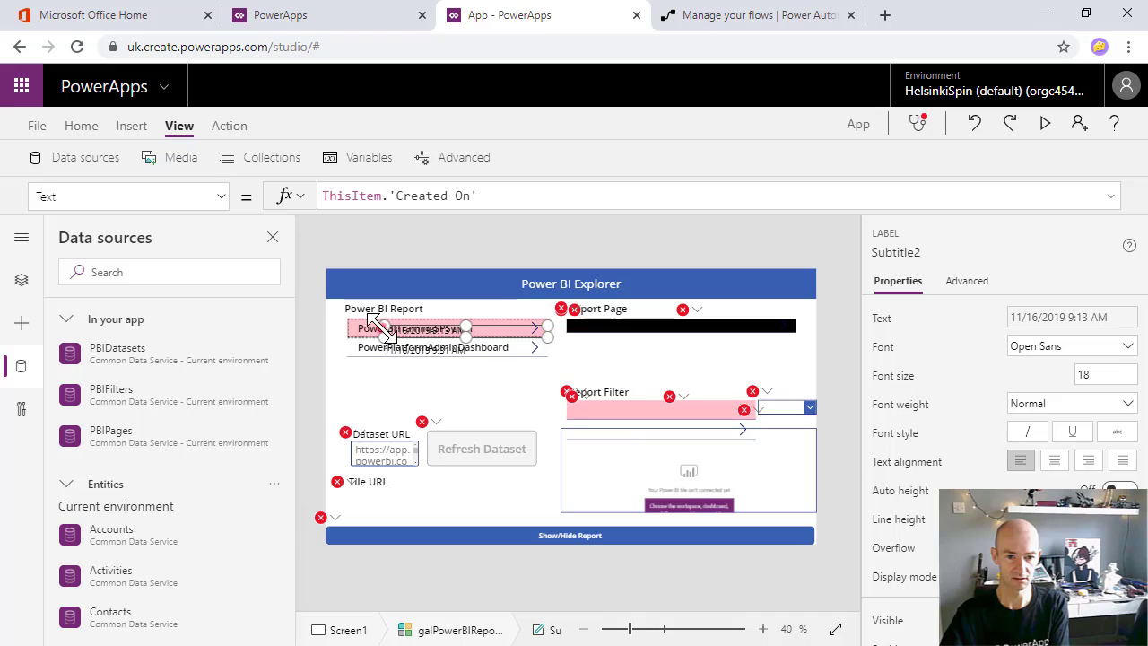
pyautogui.moveTo(386, 324); pyautogui.dragTo(466, 324)
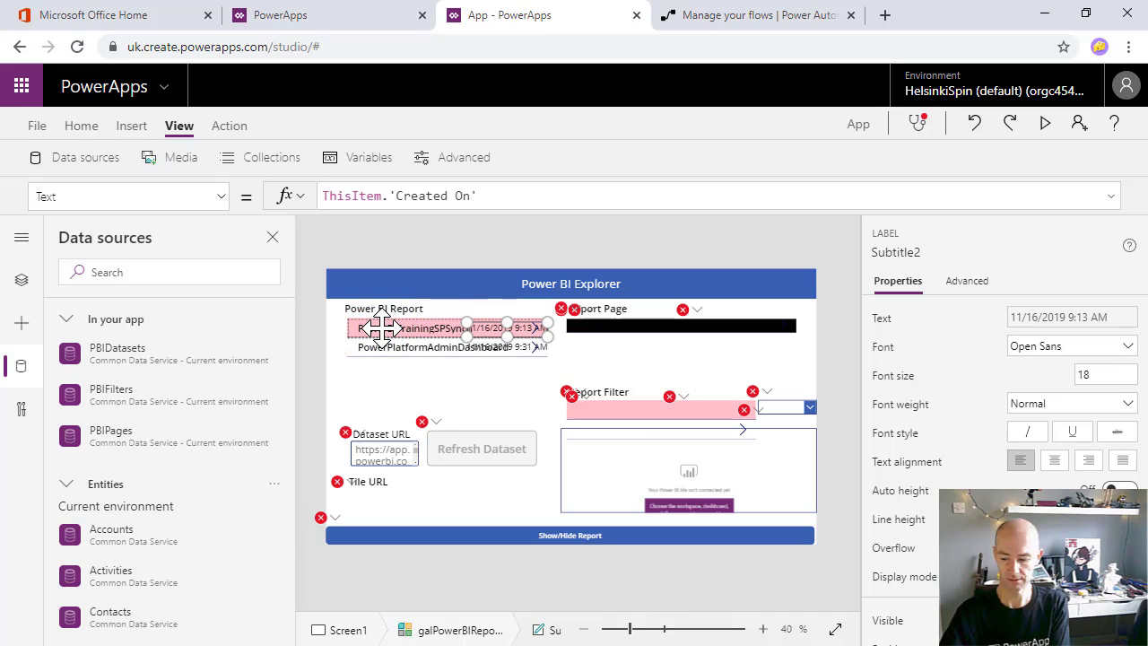
pyautogui.press('Delete')
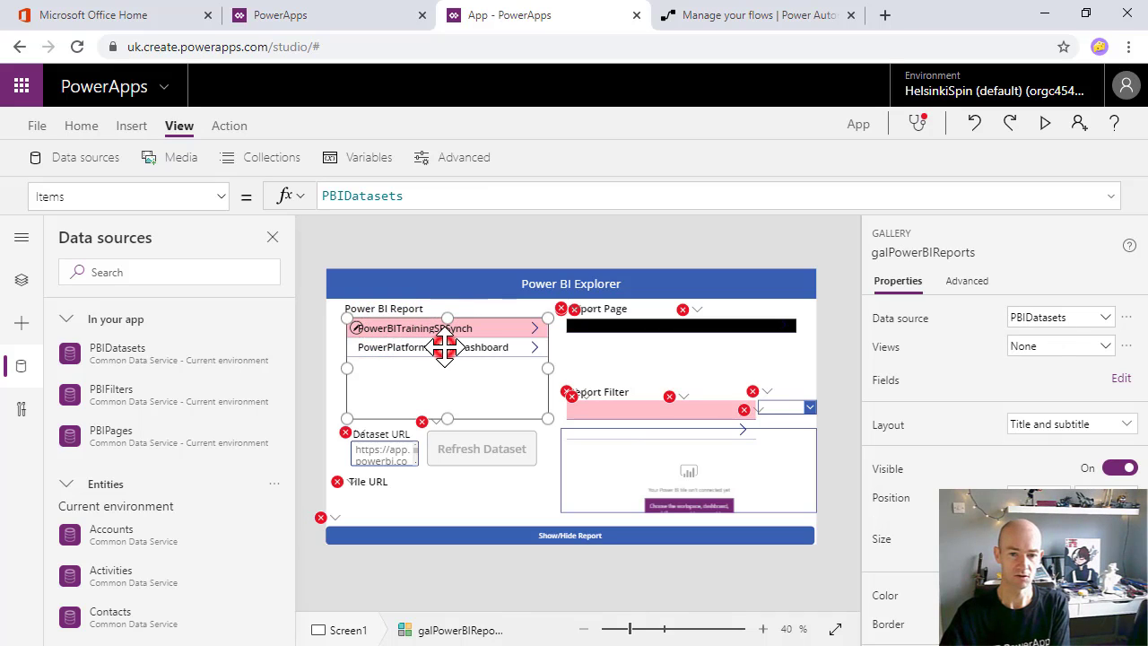
# Clear the Items formula of the galPowerBIReportPages gallery
pyautogui.click(606, 346)
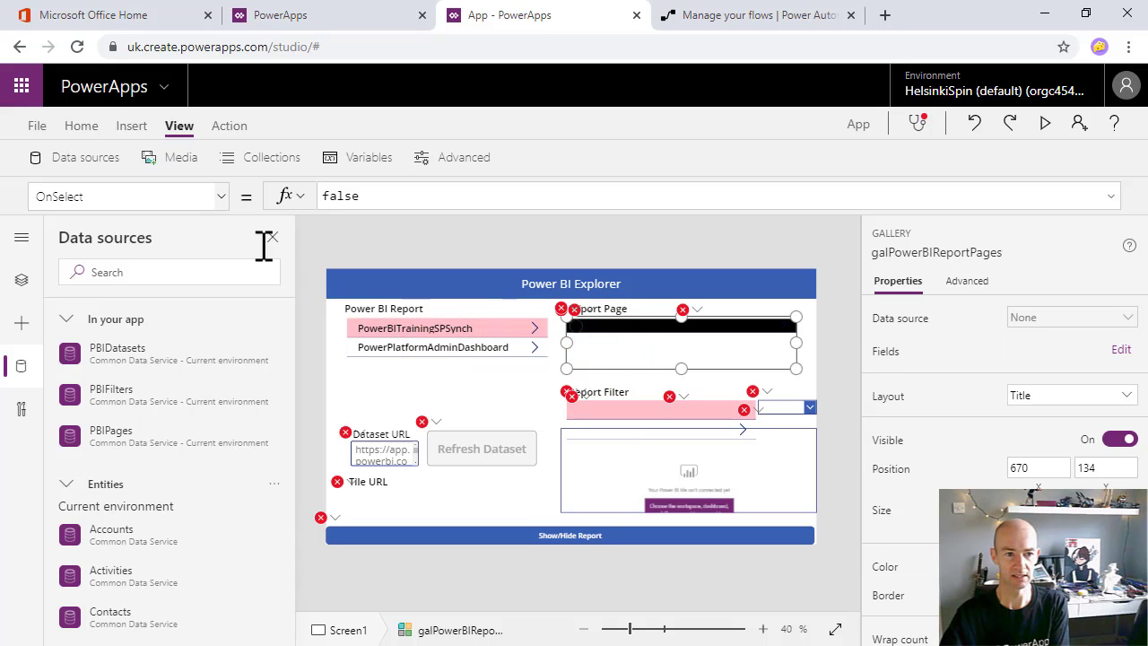
pyautogui.click(99, 197)
pyautogui.write('It')
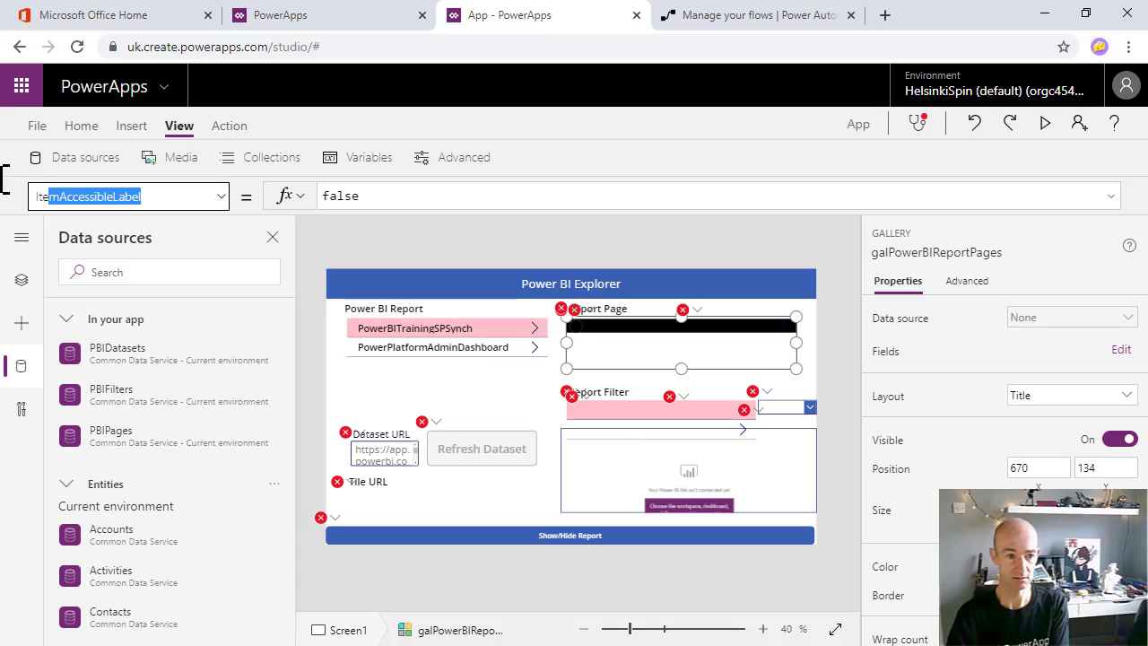
pyautogui.write('ems')
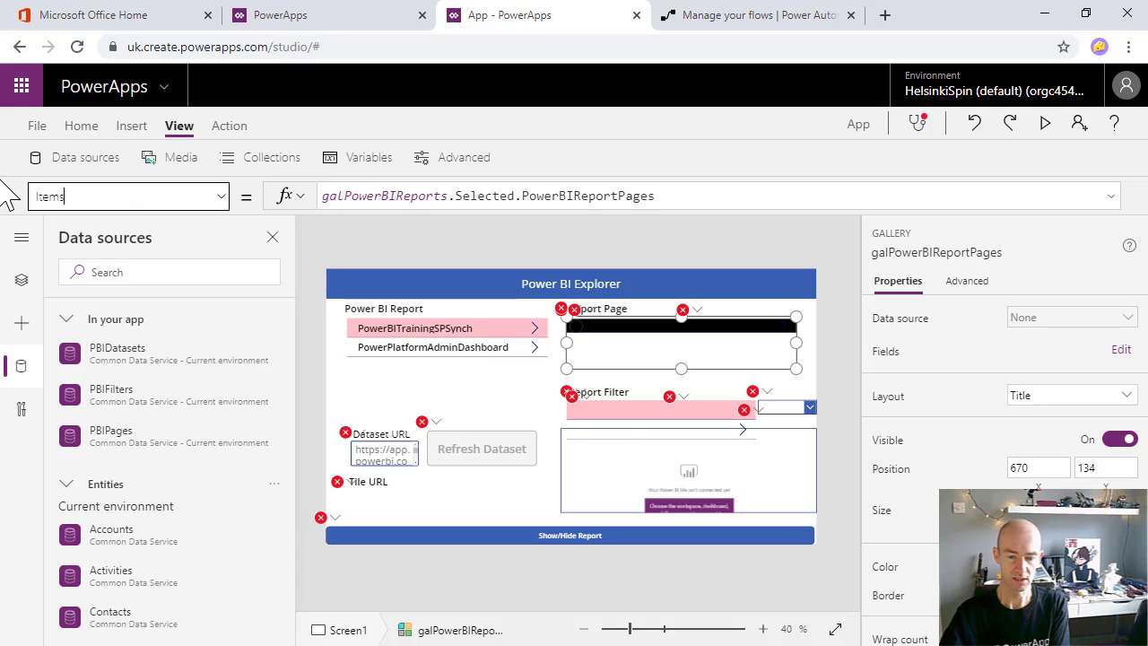
pyautogui.click(430, 368)
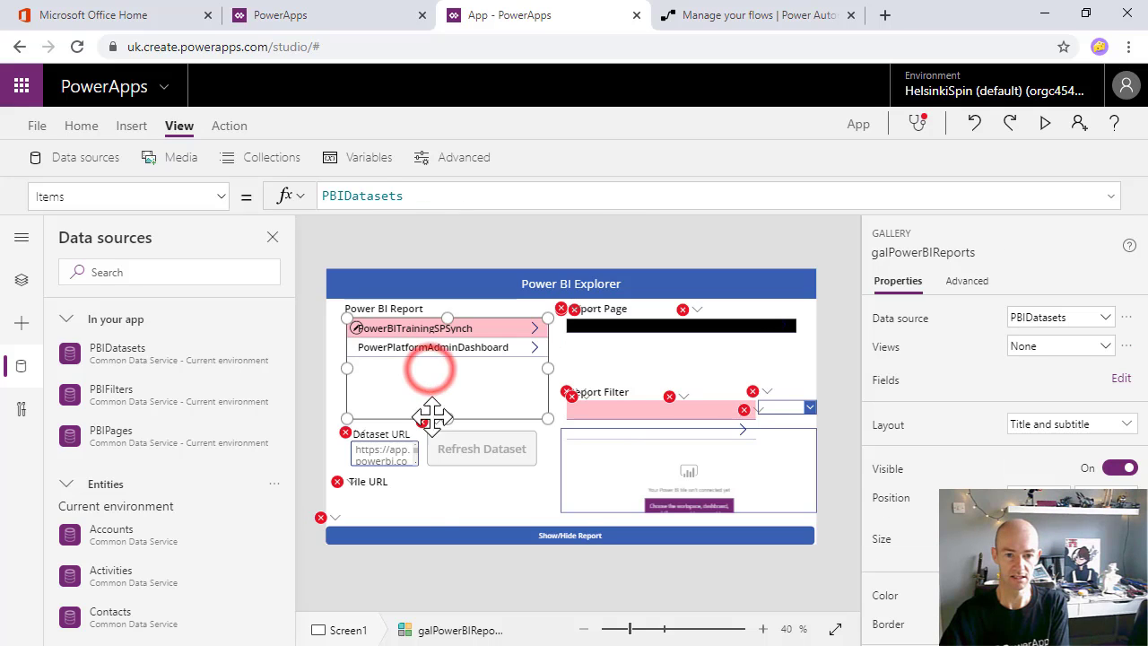
pyautogui.click(606, 365)
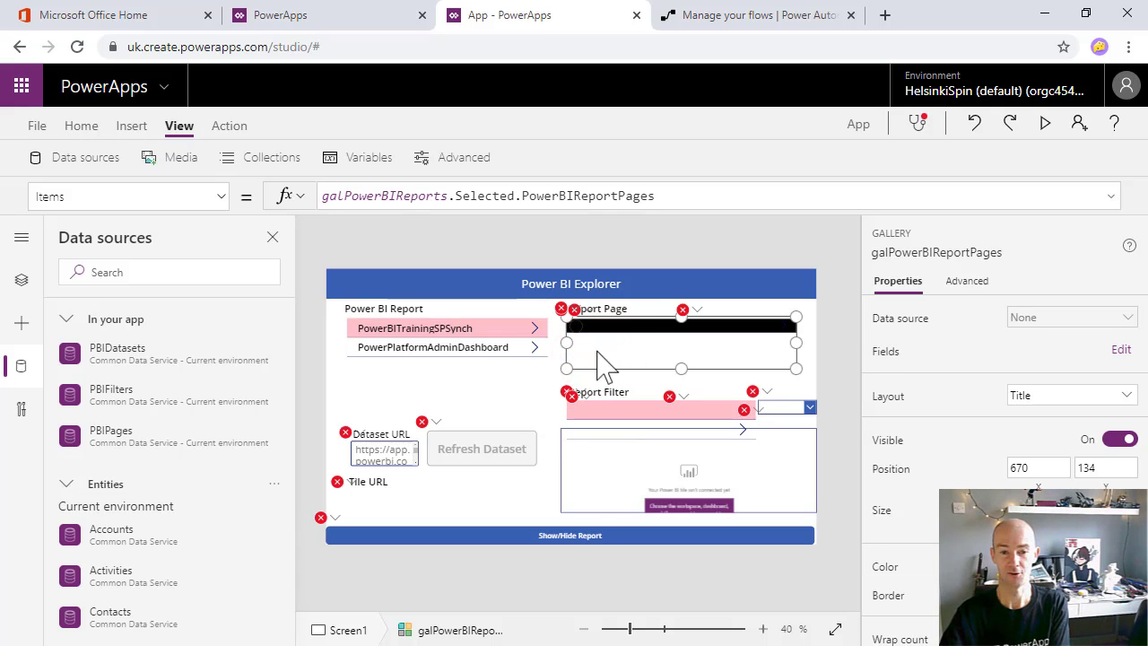
pyautogui.tripleClick(673, 196)
pyautogui.press('Delete')
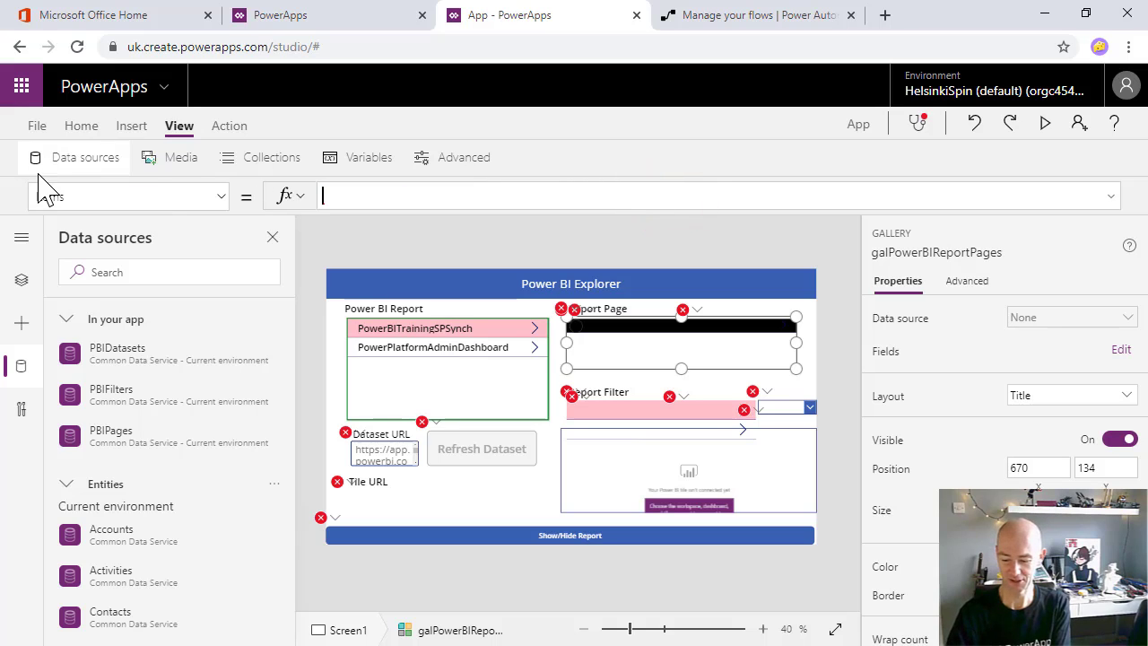
pyautogui.write('gal')
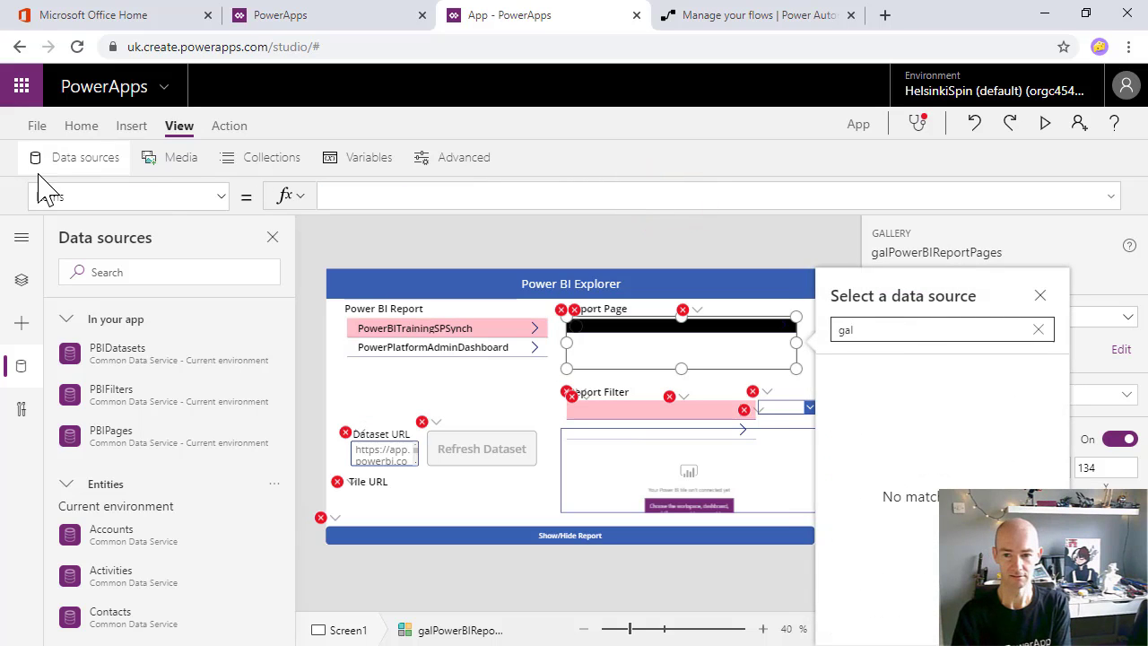
pyautogui.press('BackSpace')
pyautogui.press('BackSpace')
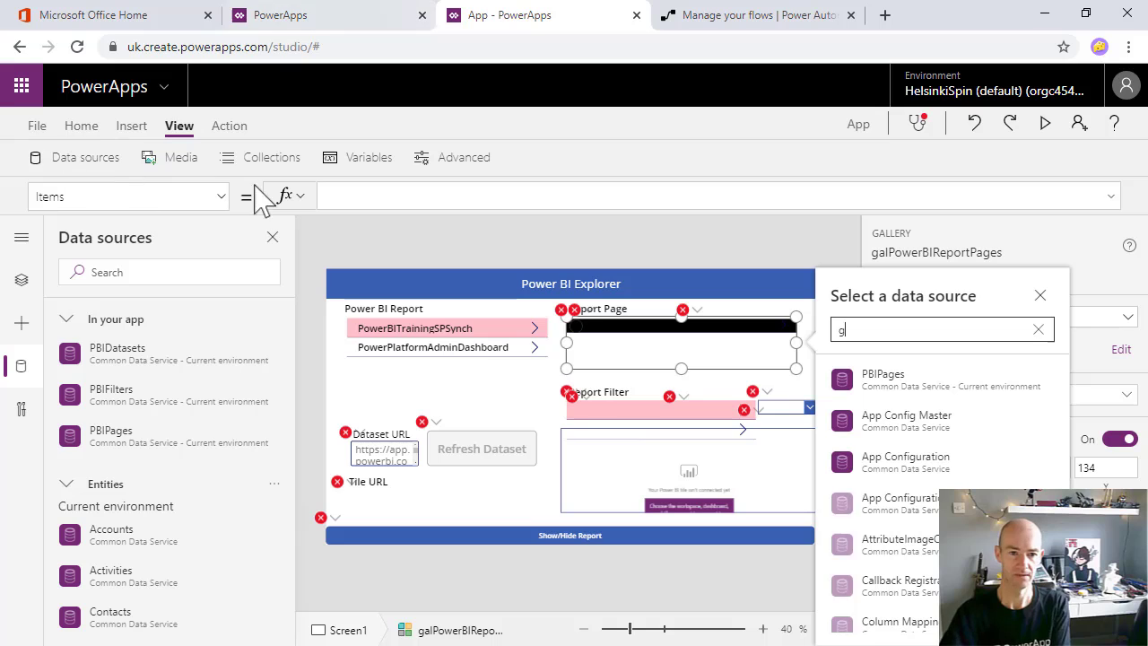
# Set the Items of the galPowerBIReportPages gallery to galPowerBIReports.Selected.PBIPages
pyautogui.click(426, 194)
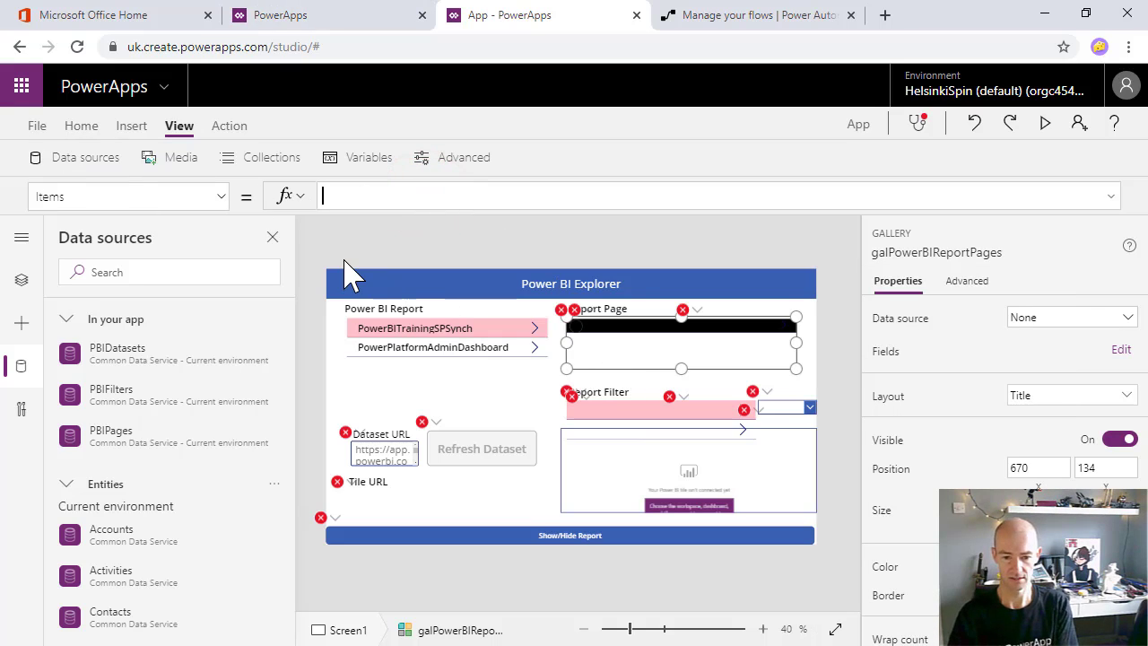
pyautogui.write('g')
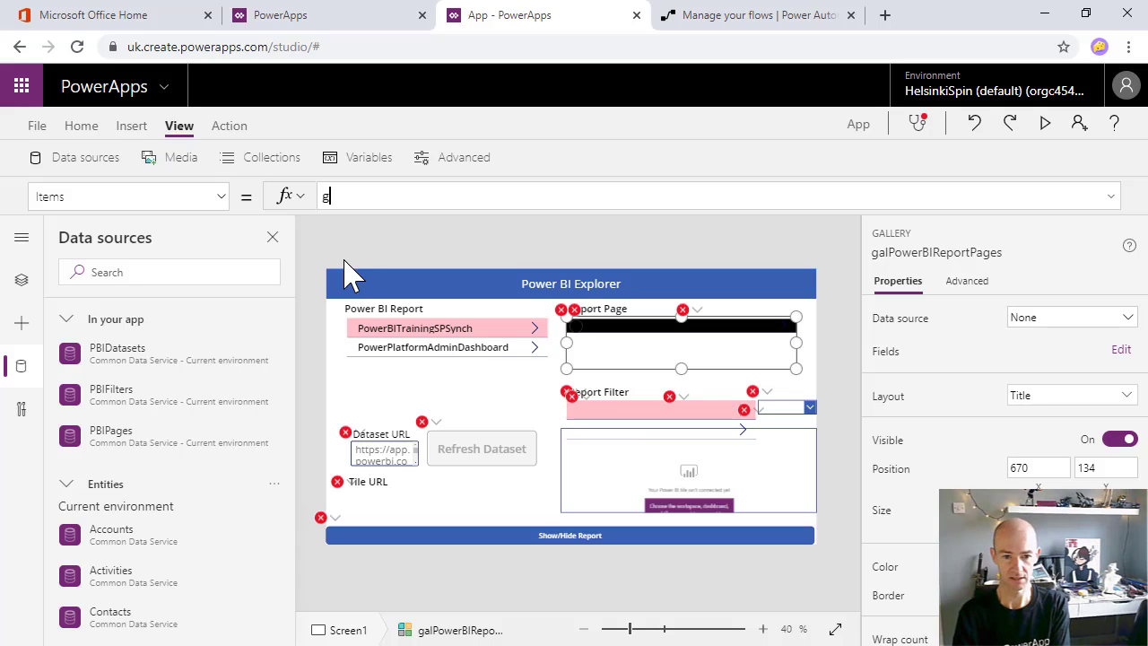
pyautogui.write('al')
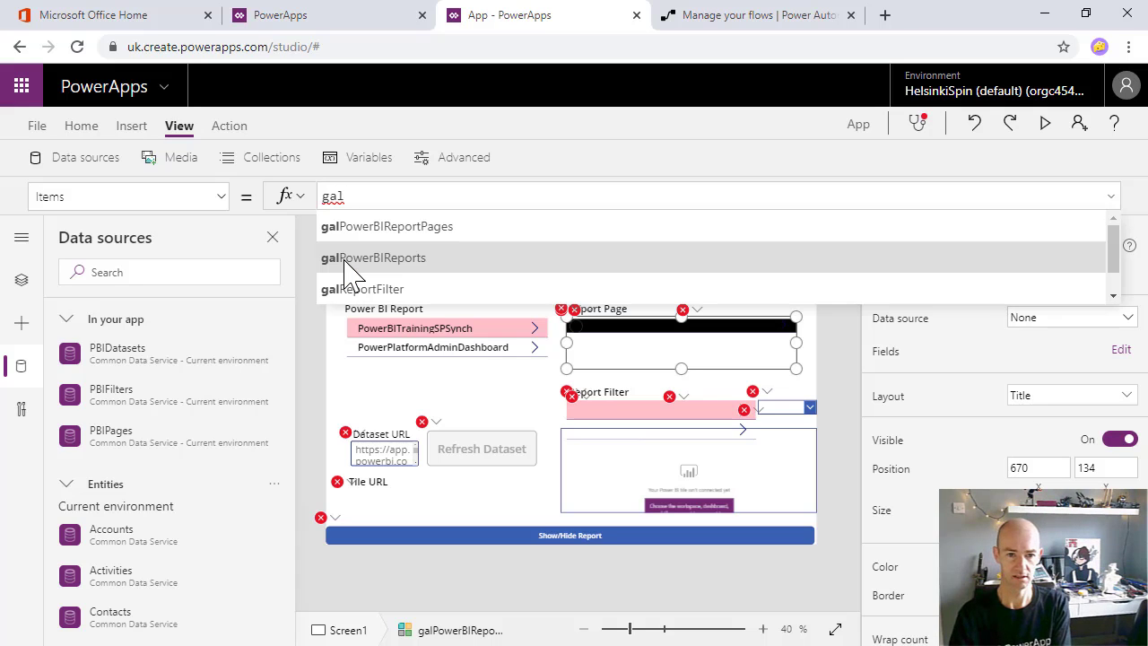
pyautogui.click(521, 259)
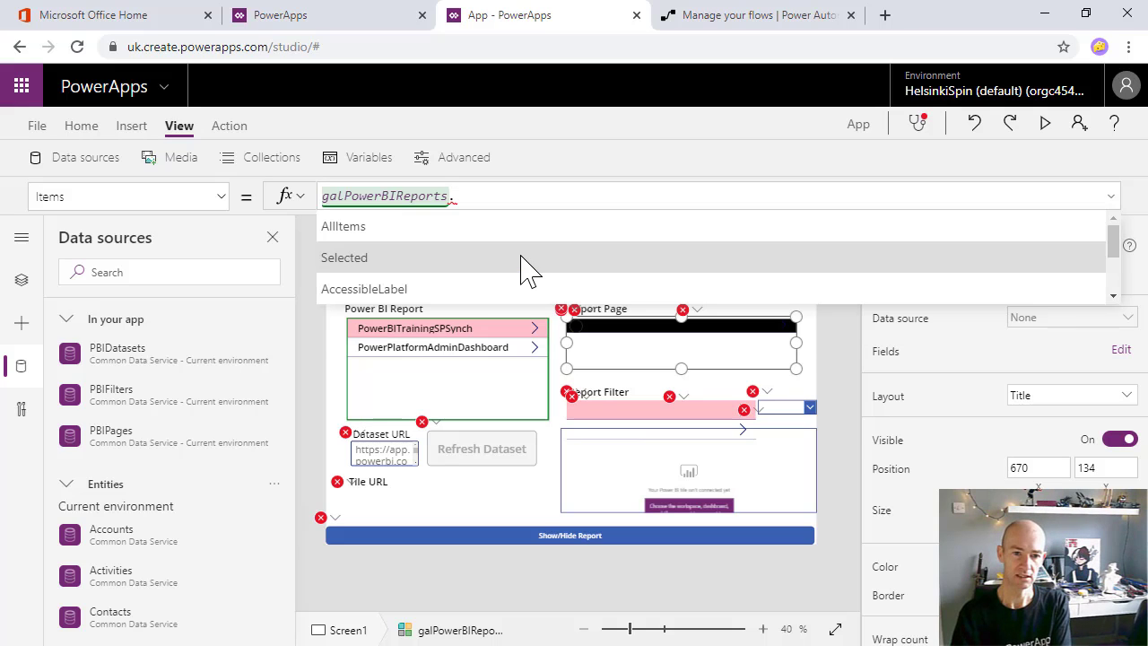
pyautogui.click(521, 258)
pyautogui.write('.')
pyautogui.scroll(-5, 615, 269)
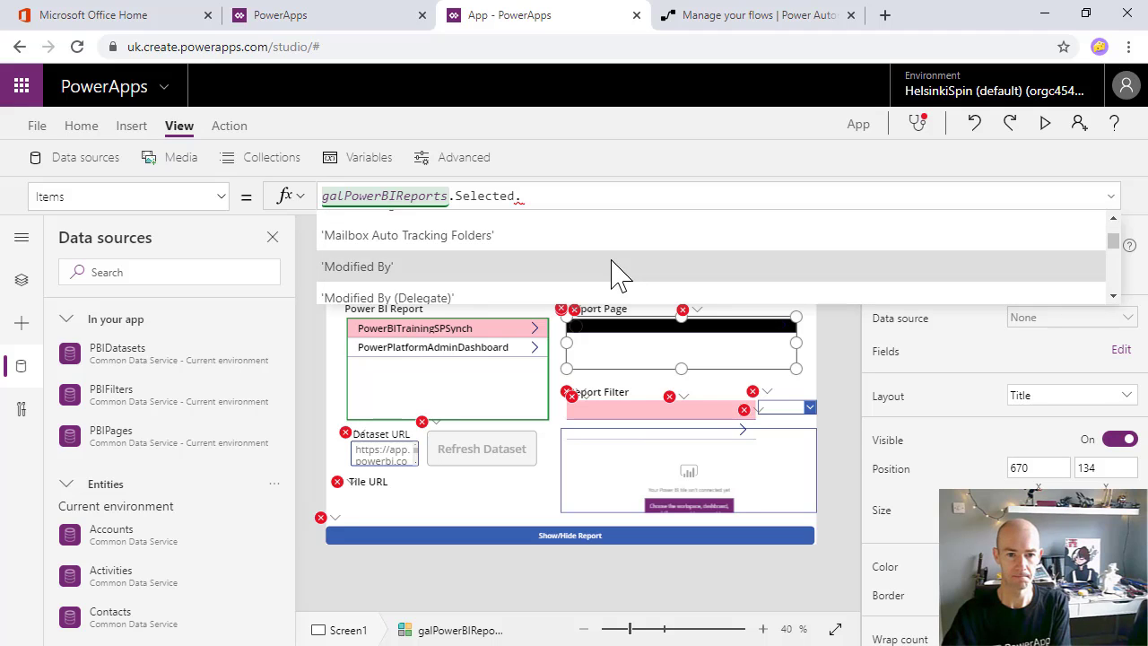
pyautogui.scroll(-3, 615, 273)
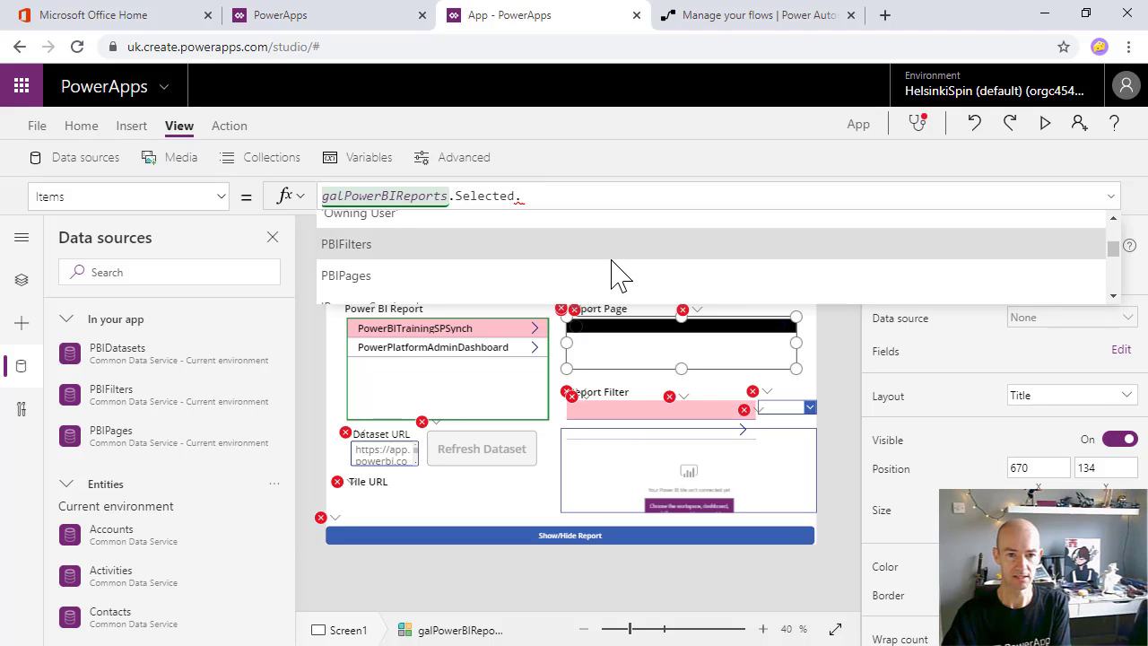
pyautogui.click(451, 277)
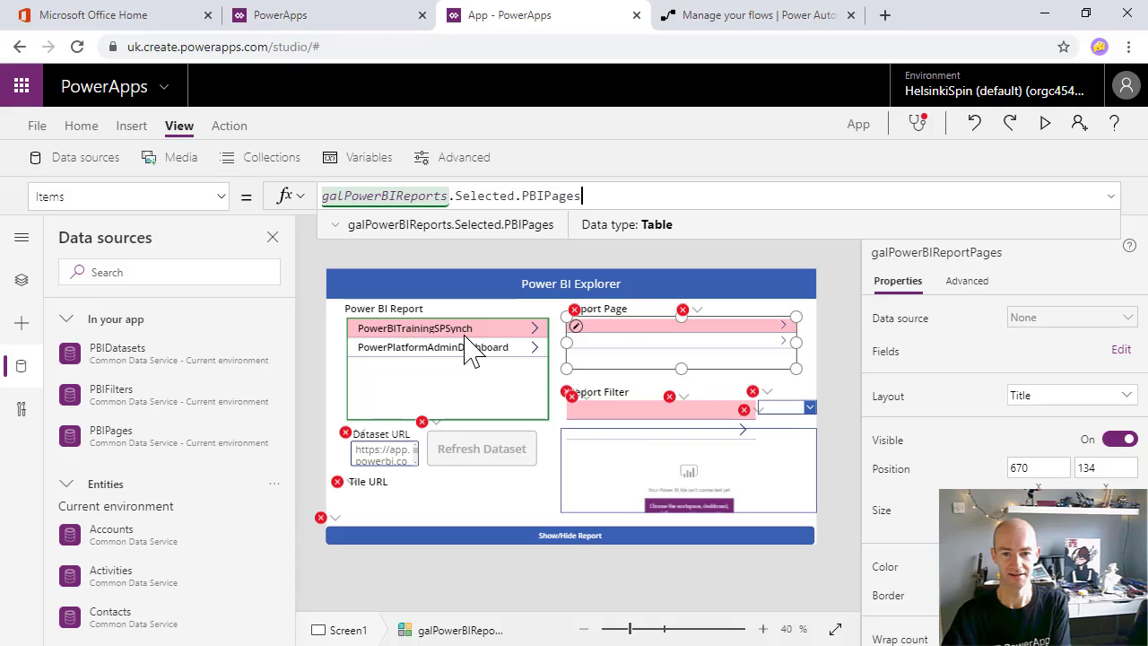
# Set the Text of the Title3 label in the Report Page gallery to ThisItem.'Page Name'
pyautogui.click(608, 327)
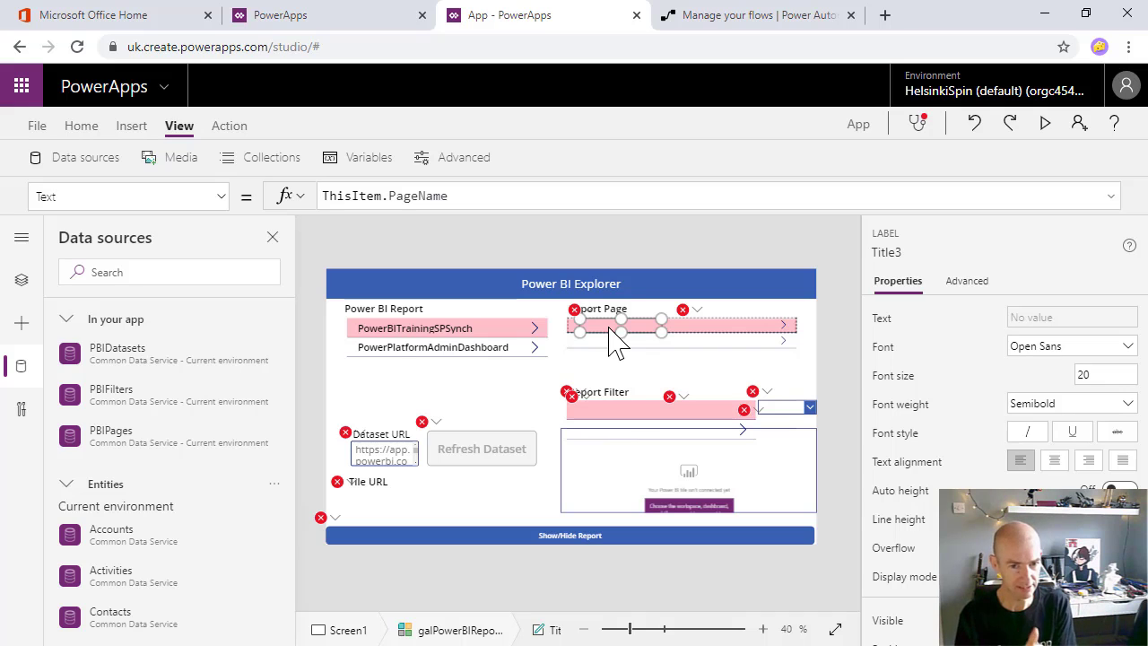
pyautogui.click(386, 192)
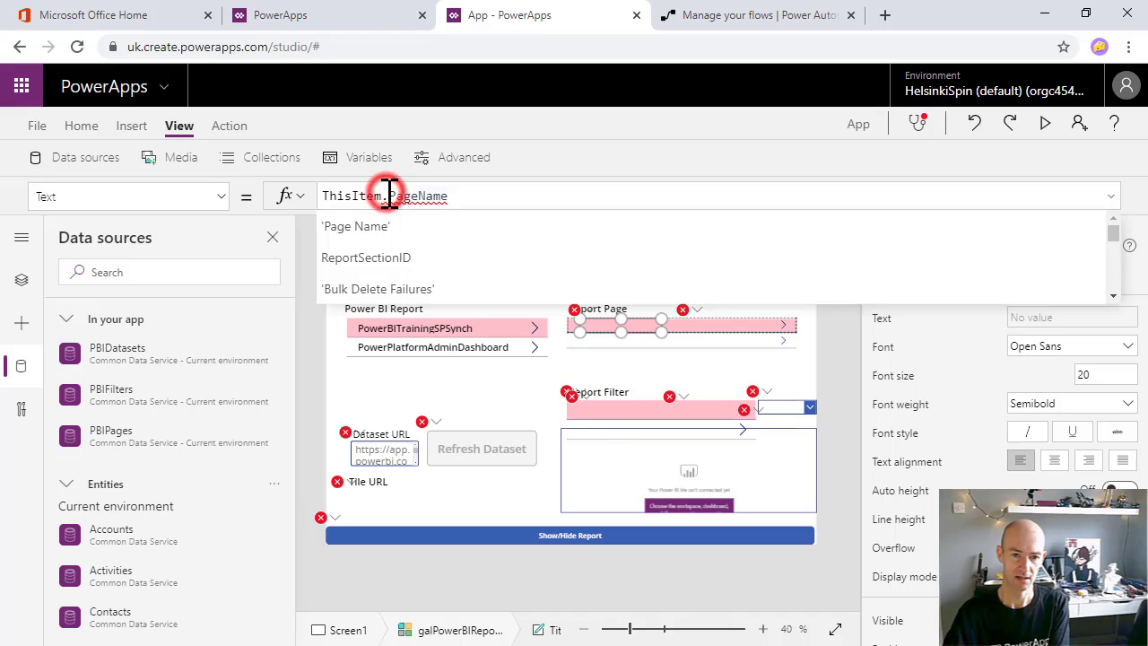
pyautogui.moveTo(388, 195); pyautogui.dragTo(458, 196)
pyautogui.press('BackSpace')
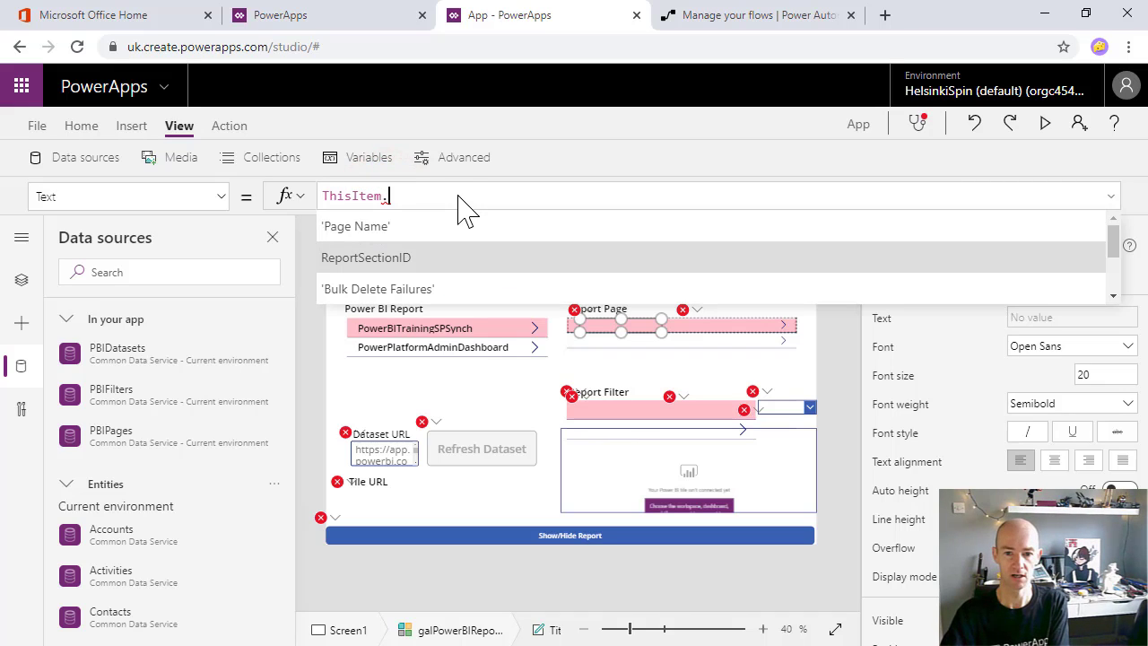
pyautogui.write("'pa")
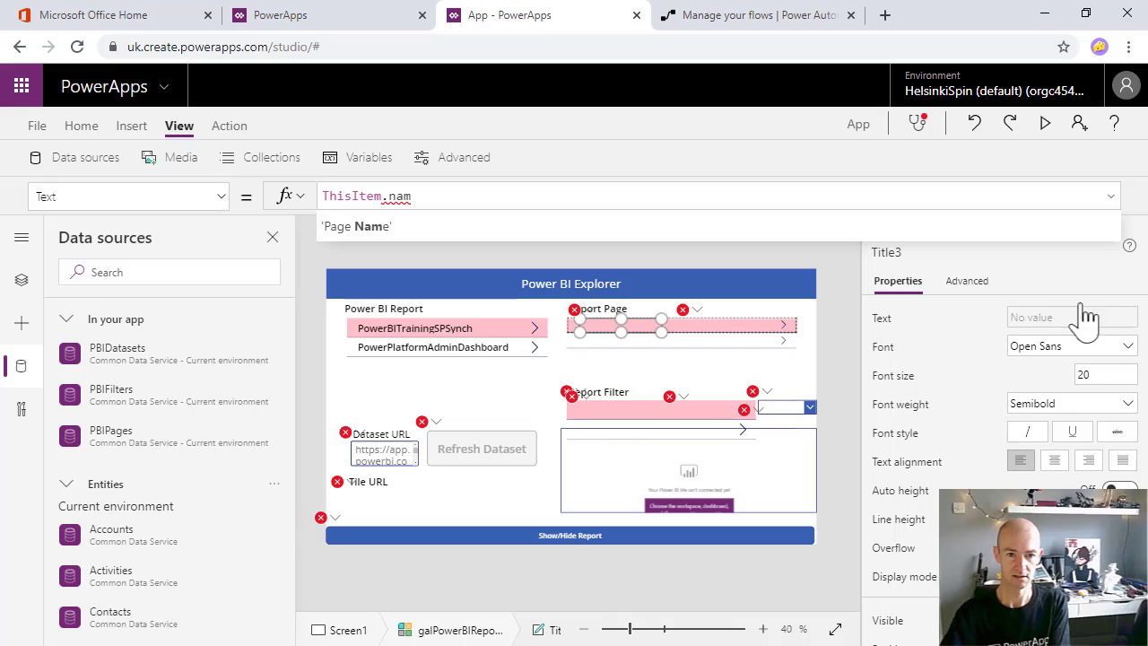
pyautogui.click(408, 232)
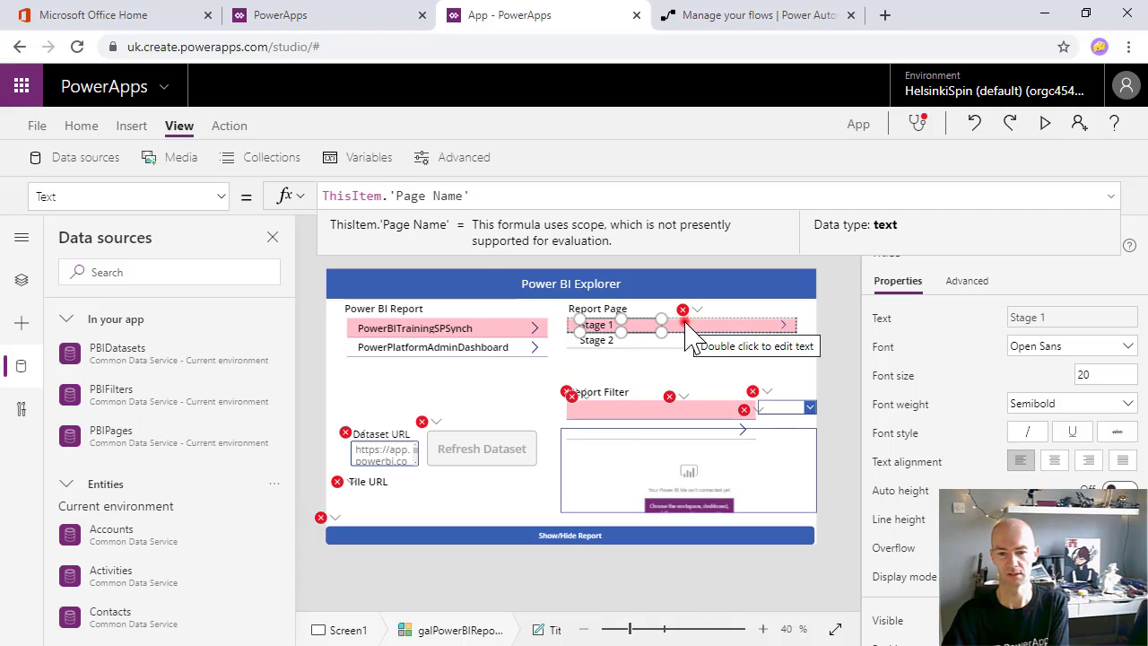
# Set the Text of the small Title3_1 label in the Report Page gallery to ThisItem.ReportSectionID
pyautogui.click(683, 323)
pyautogui.click(635, 326)
pyautogui.doubleClick(411, 195)
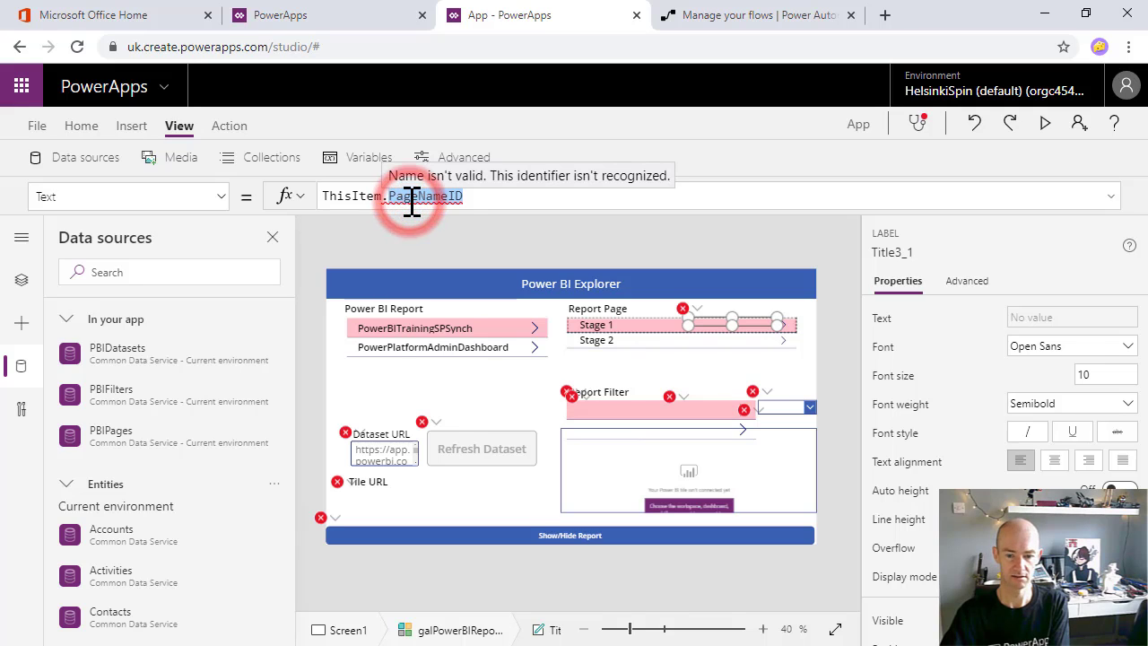
pyautogui.write('ID')
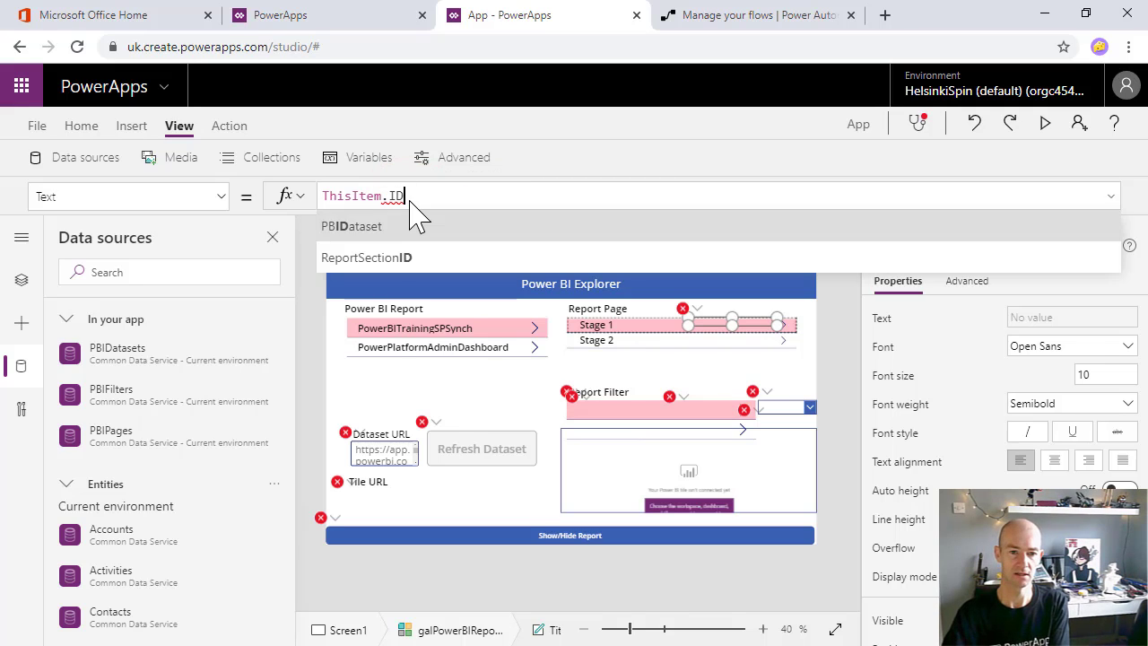
pyautogui.click(392, 258)
# Preview the app, switch between the PowerPlatformAdminDashboard and PowerBITrainingSPSynch reports to check the Report Page gallery, and return to editing
pyautogui.press('F5')
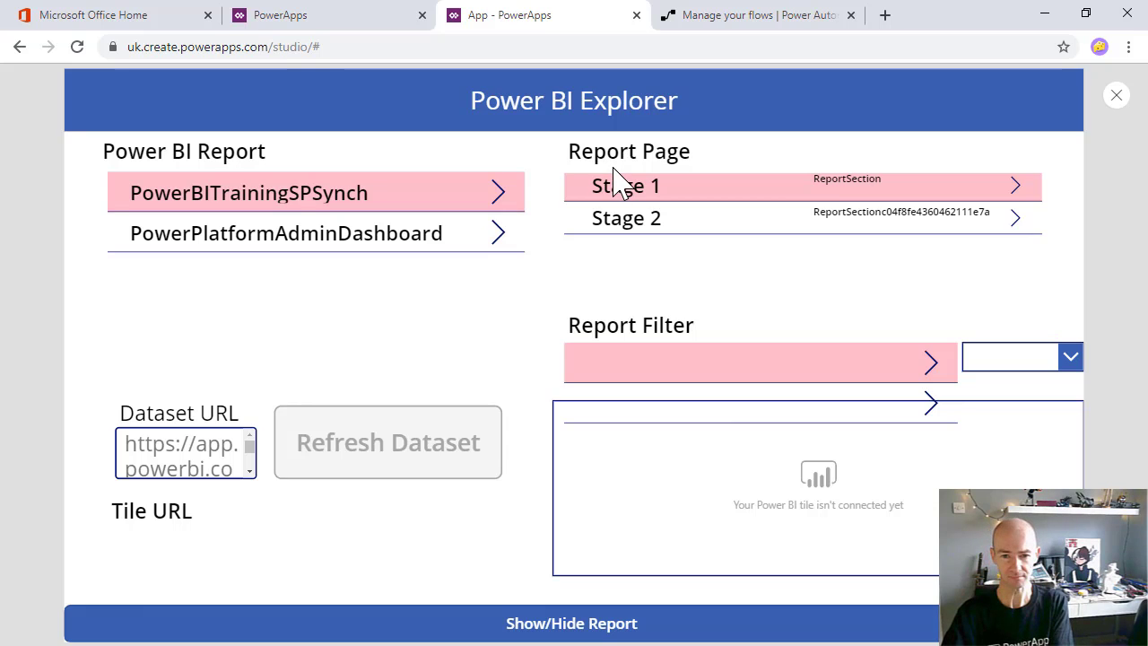
pyautogui.click(489, 237)
pyautogui.click(495, 194)
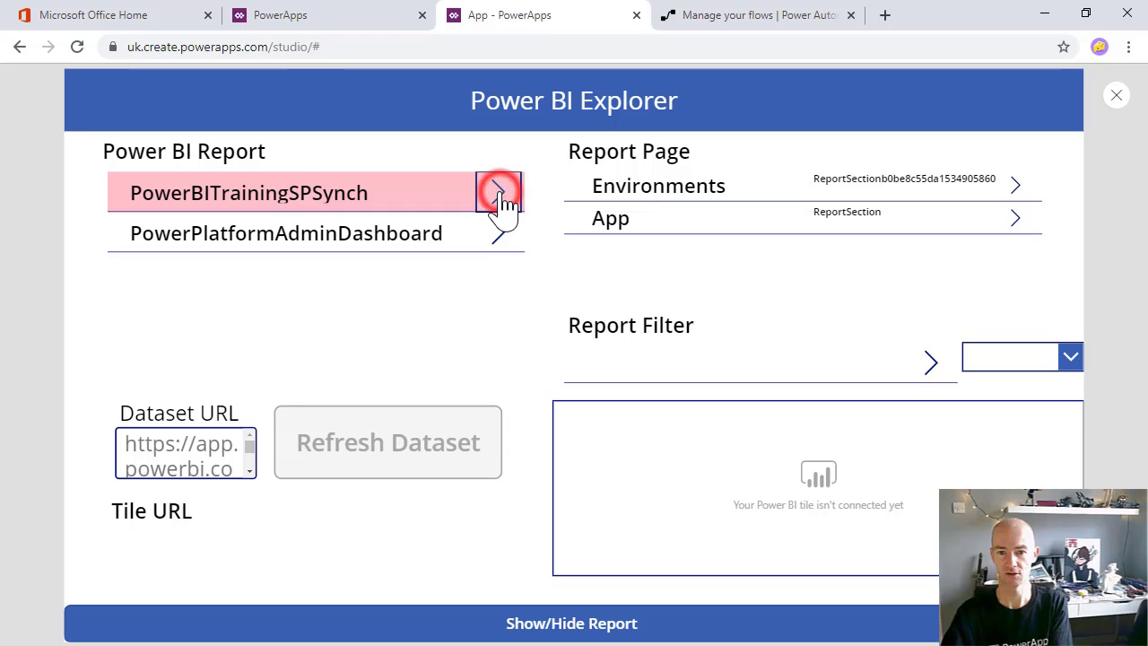
pyautogui.click(498, 240)
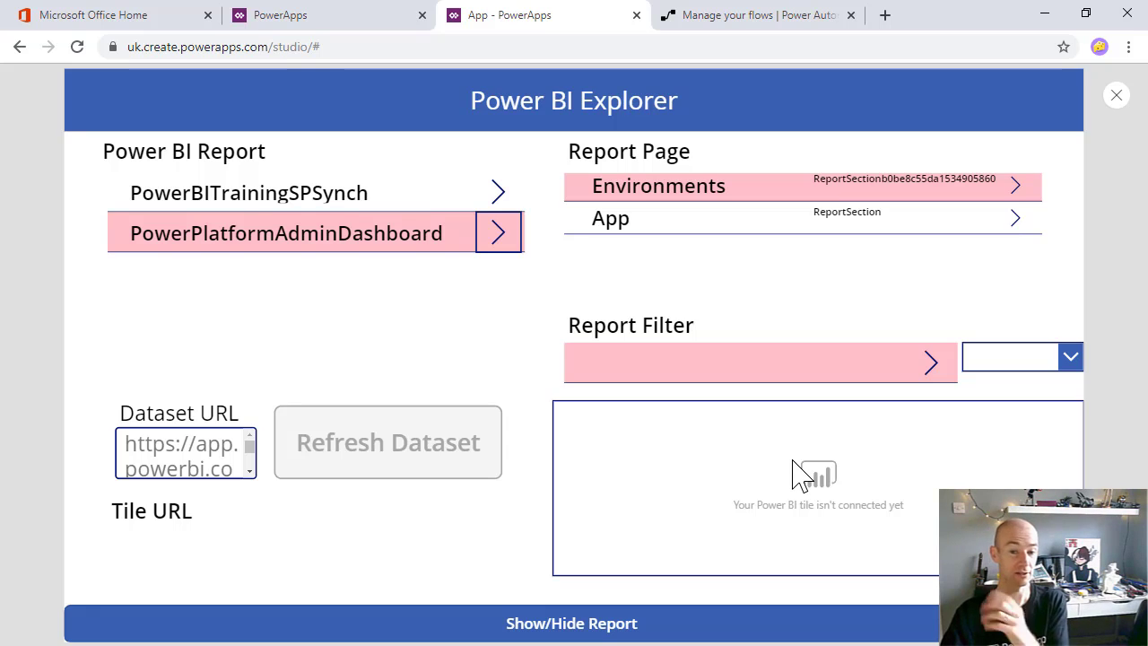
pyautogui.click(1116, 96)
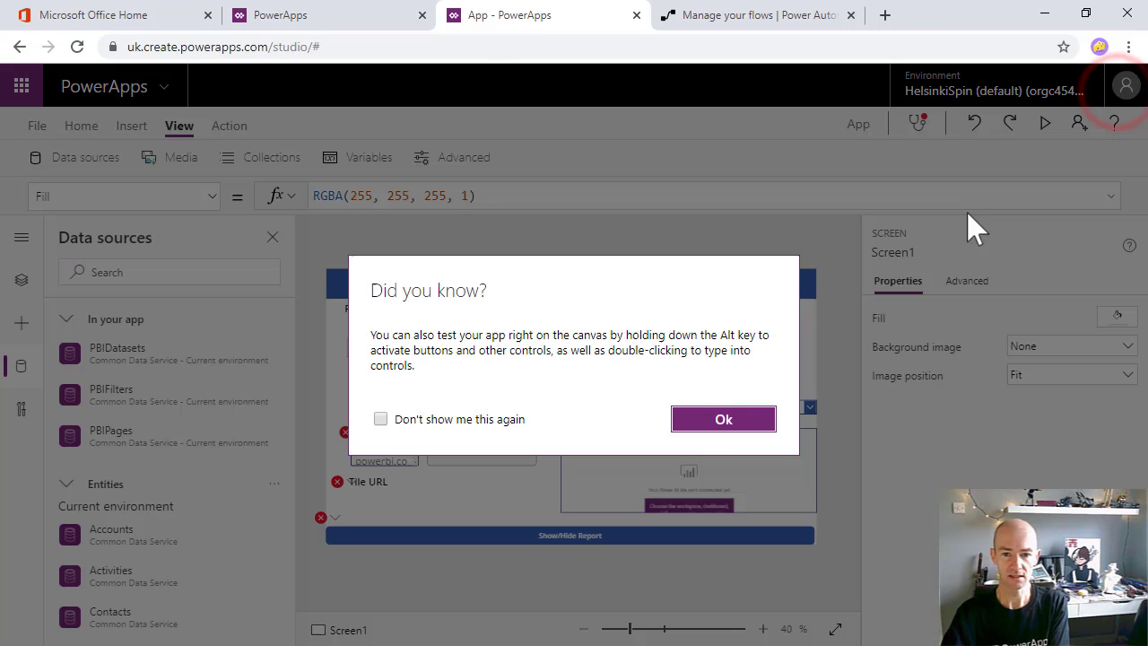
pyautogui.click(720, 417)
# Re-enter the Items formula of the galReportFilter gallery as galPowerBIReports.Selected.PBIFilters
pyautogui.click(584, 411)
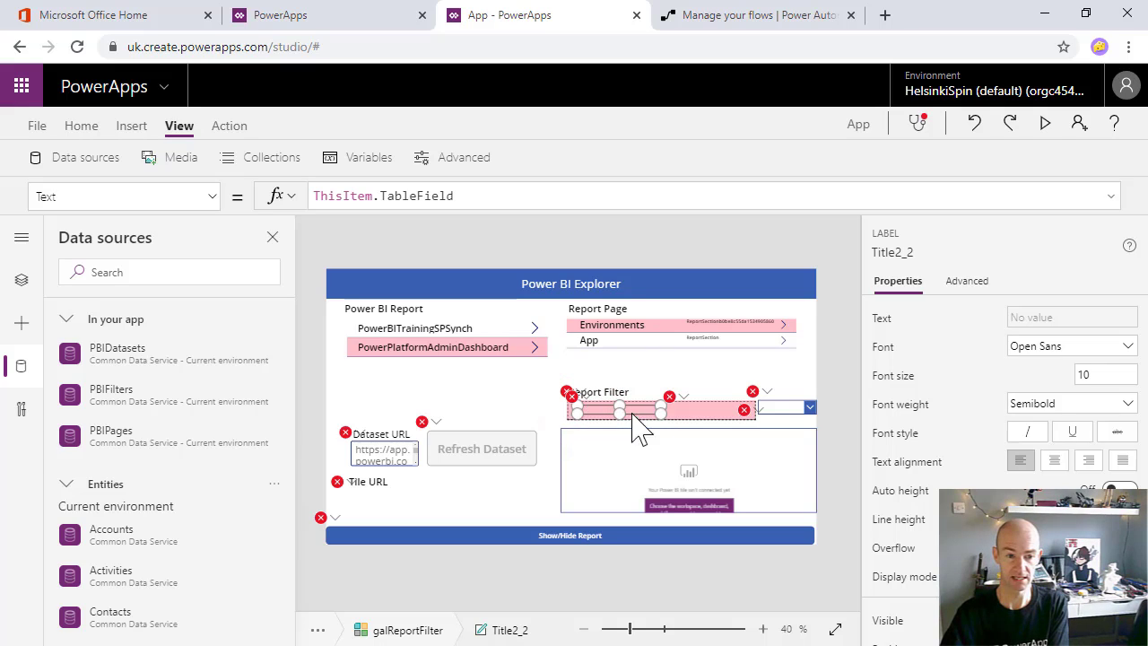
pyautogui.moveTo(764, 435)
pyautogui.click(751, 417)
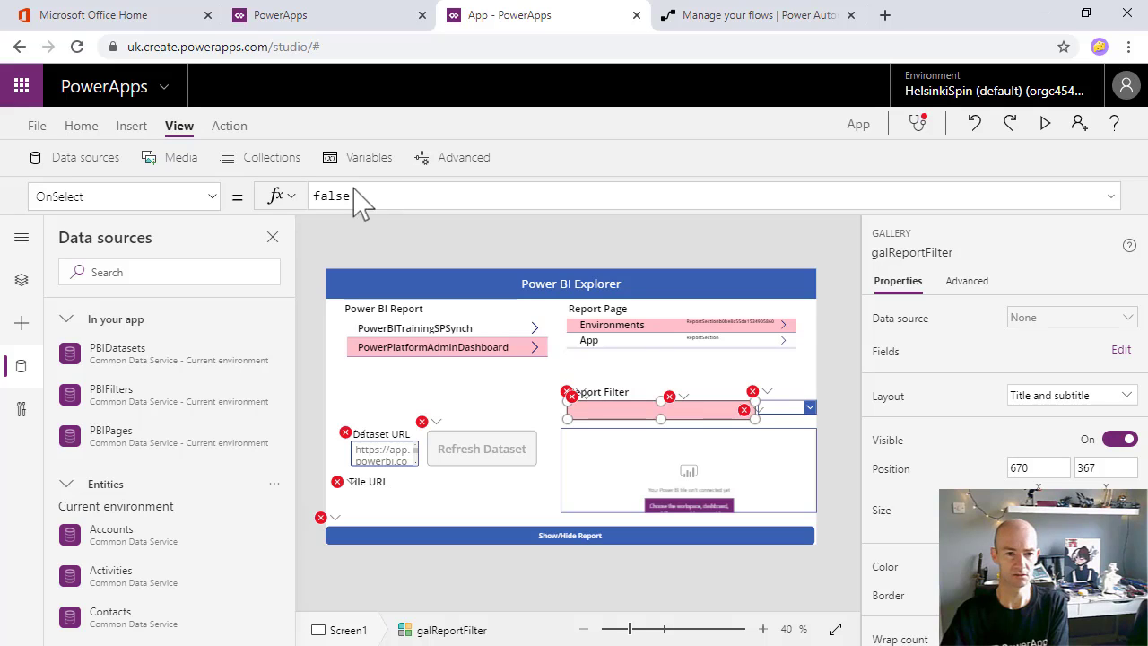
pyautogui.click(94, 195)
pyautogui.write('Ite')
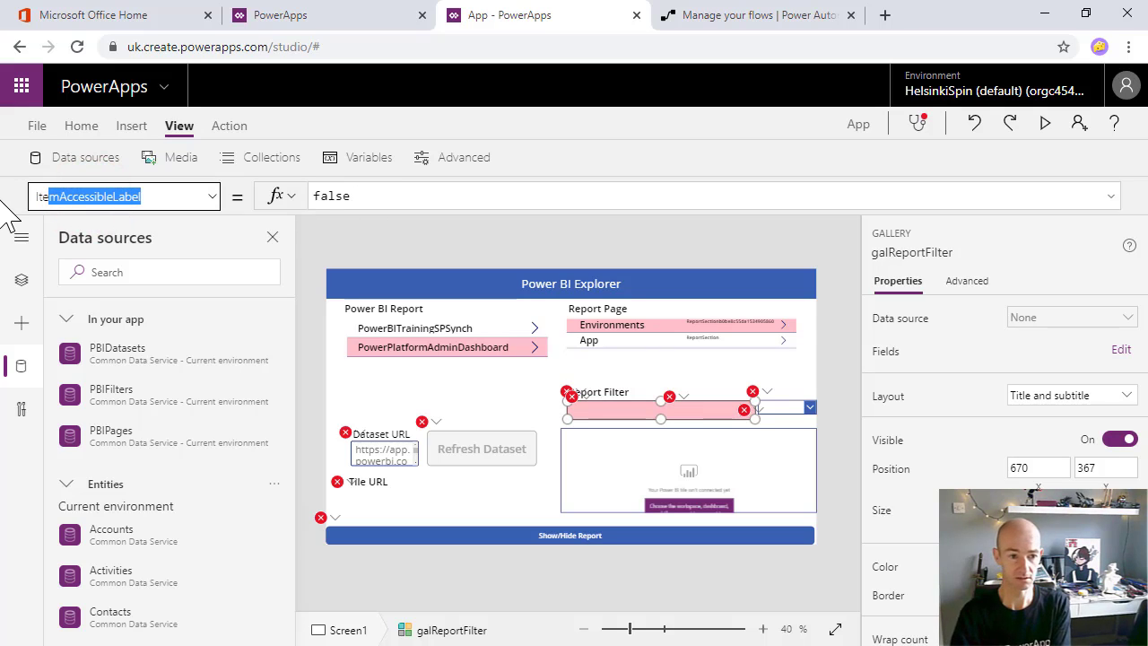
pyautogui.write('ms')
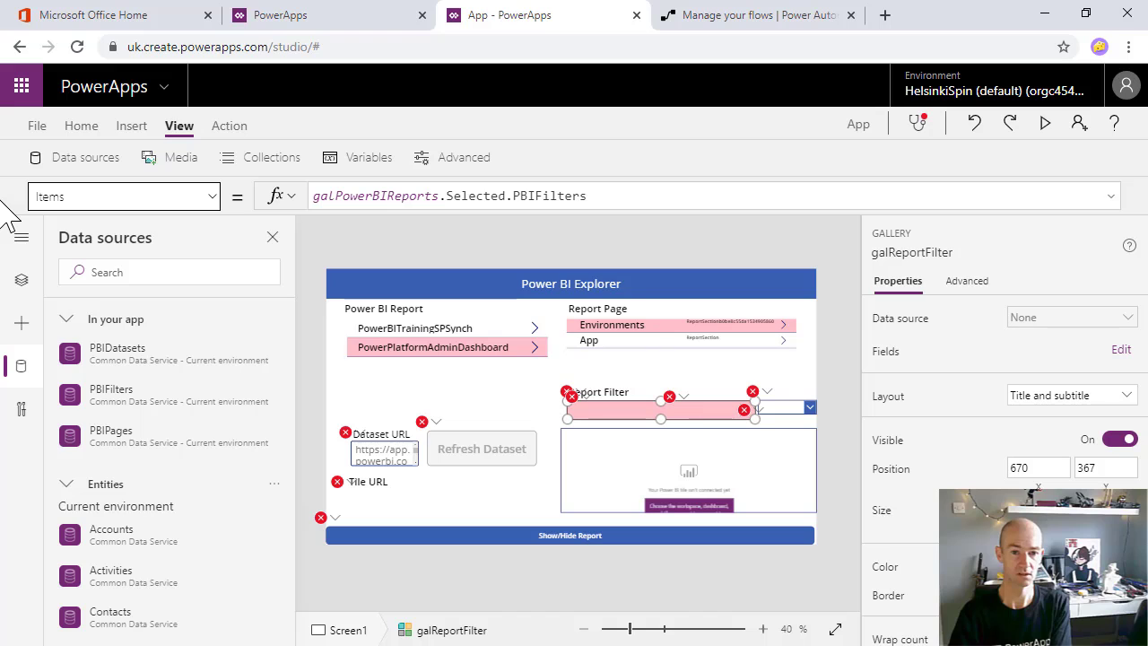
pyautogui.moveTo(610, 194); pyautogui.dragTo(267, 199)
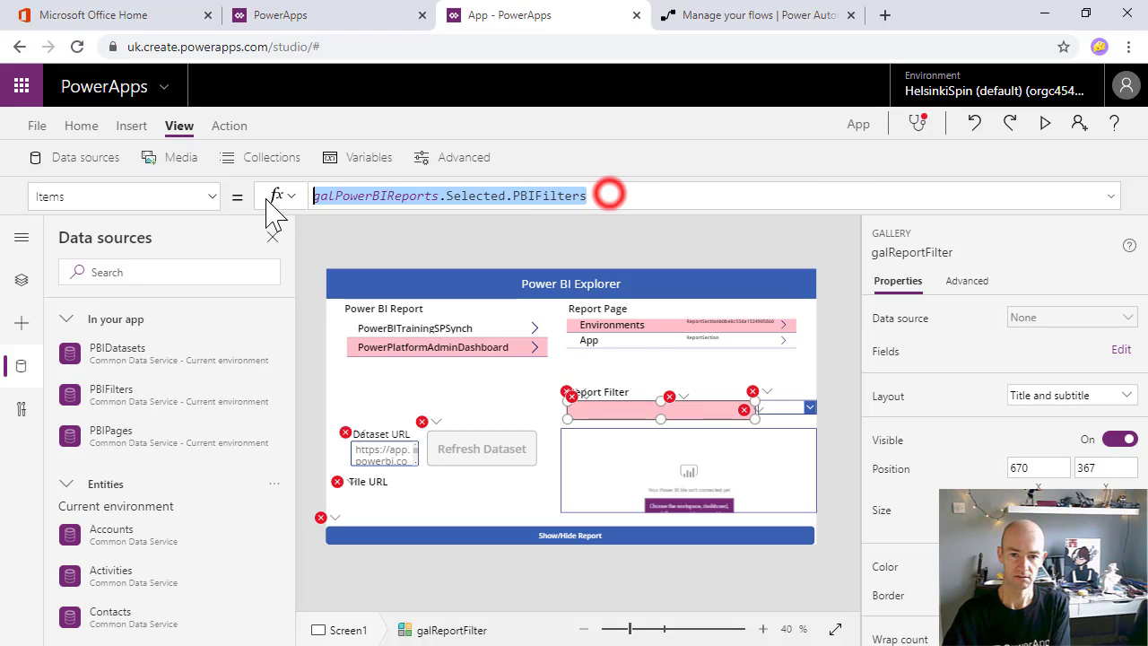
pyautogui.write('galp')
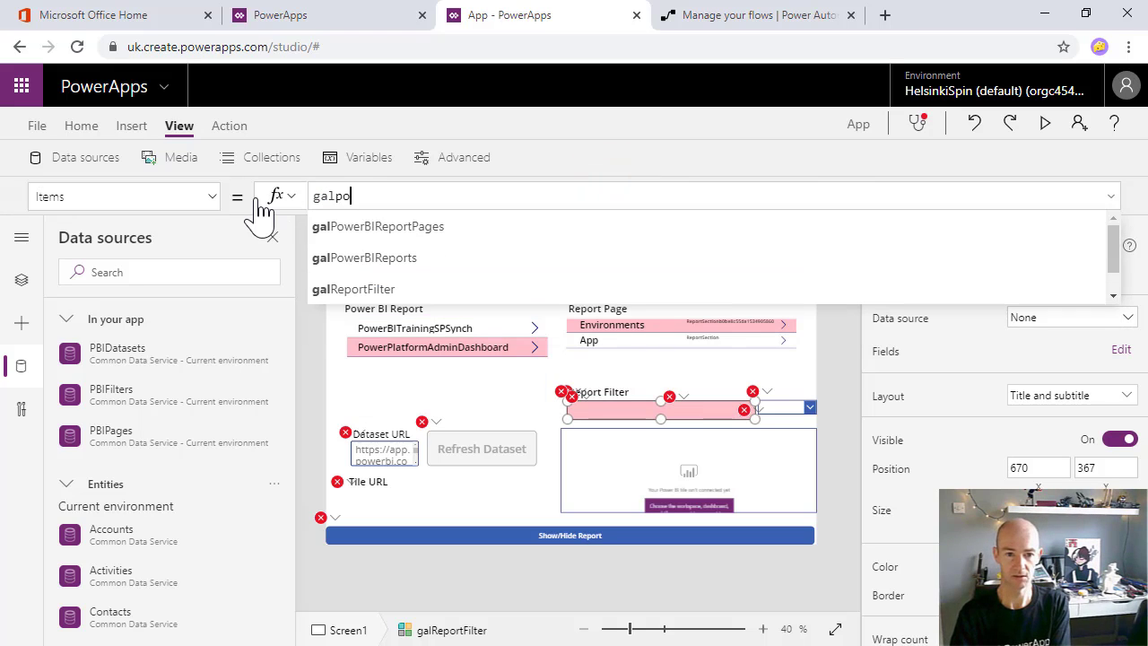
pyautogui.write('o')
pyautogui.click(339, 257)
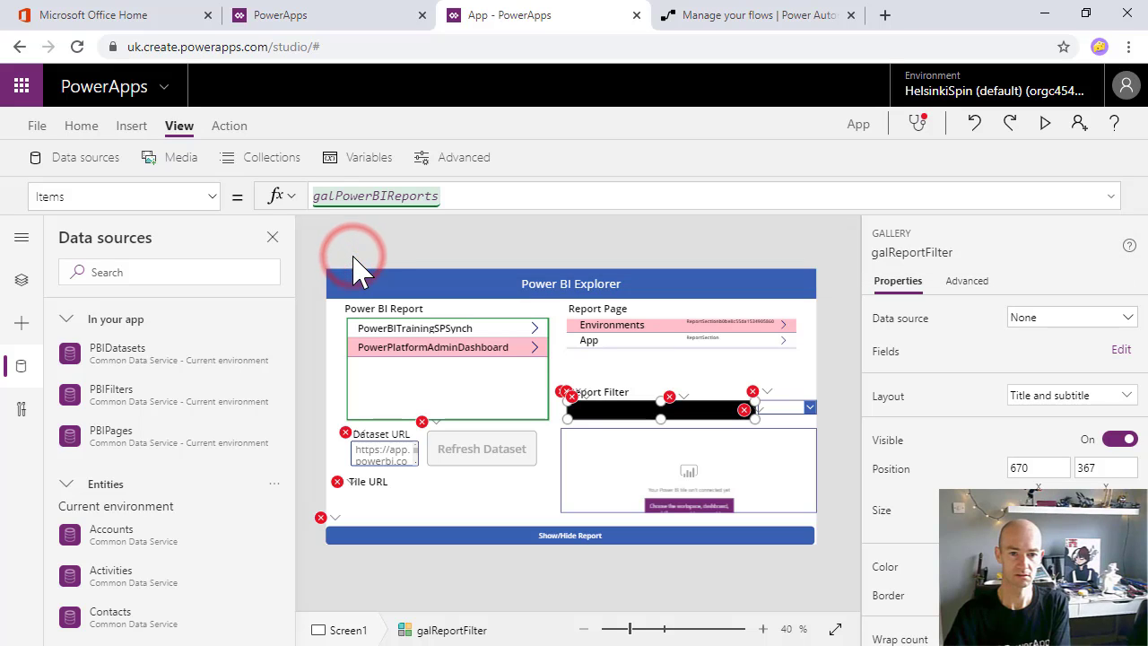
pyautogui.write('.')
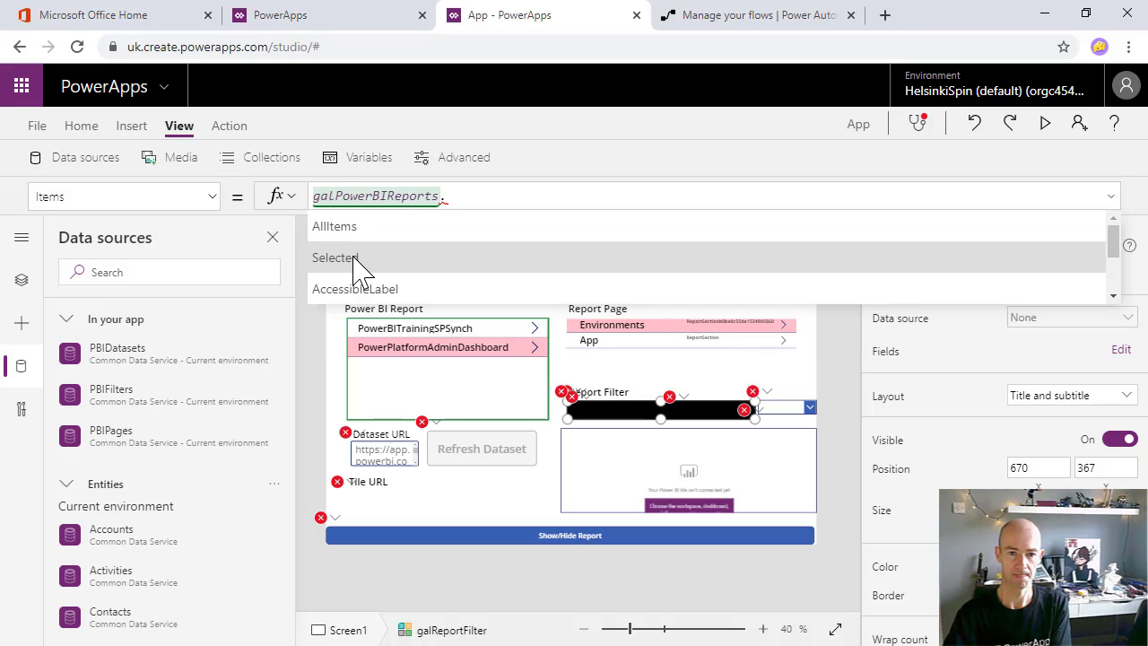
pyautogui.click(361, 258)
pyautogui.write('.fil')
pyautogui.click(508, 233)
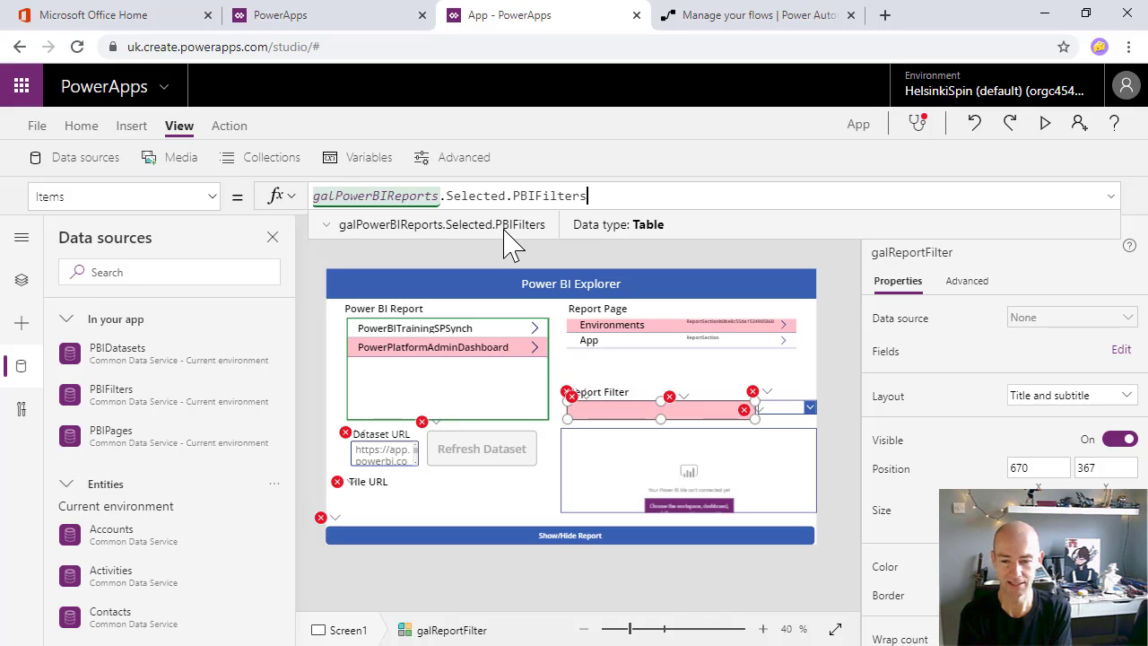
# Preview the app, select the PowerBITrainingSPSynch report to check the Report Filter gallery, and return to editing
pyautogui.press('F5')
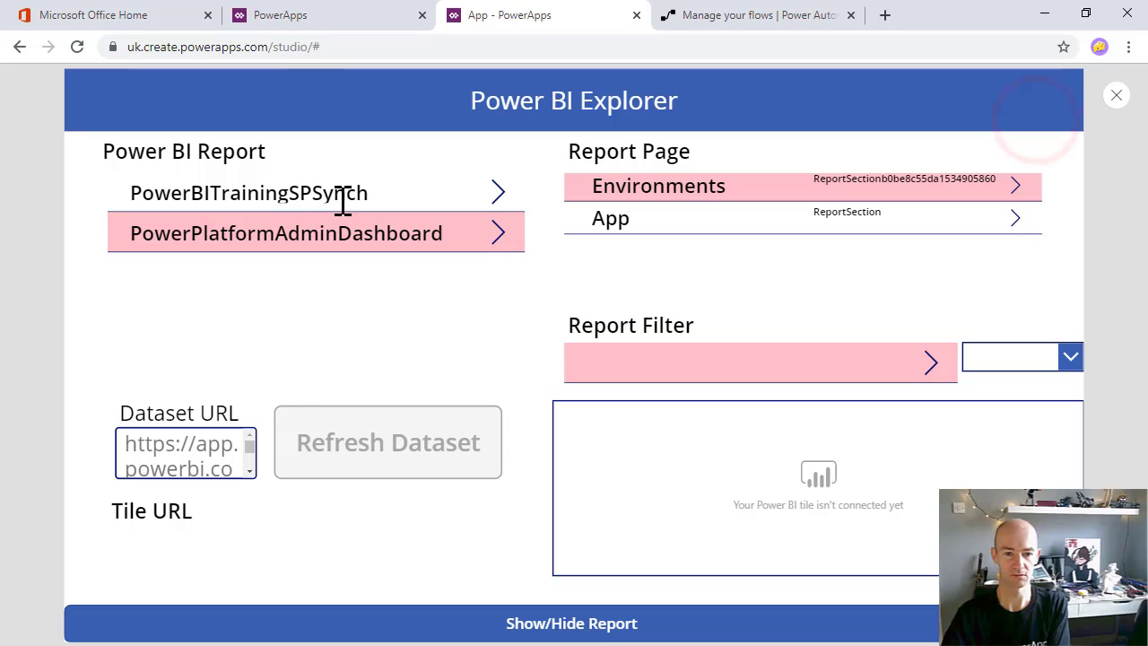
pyautogui.click(340, 195)
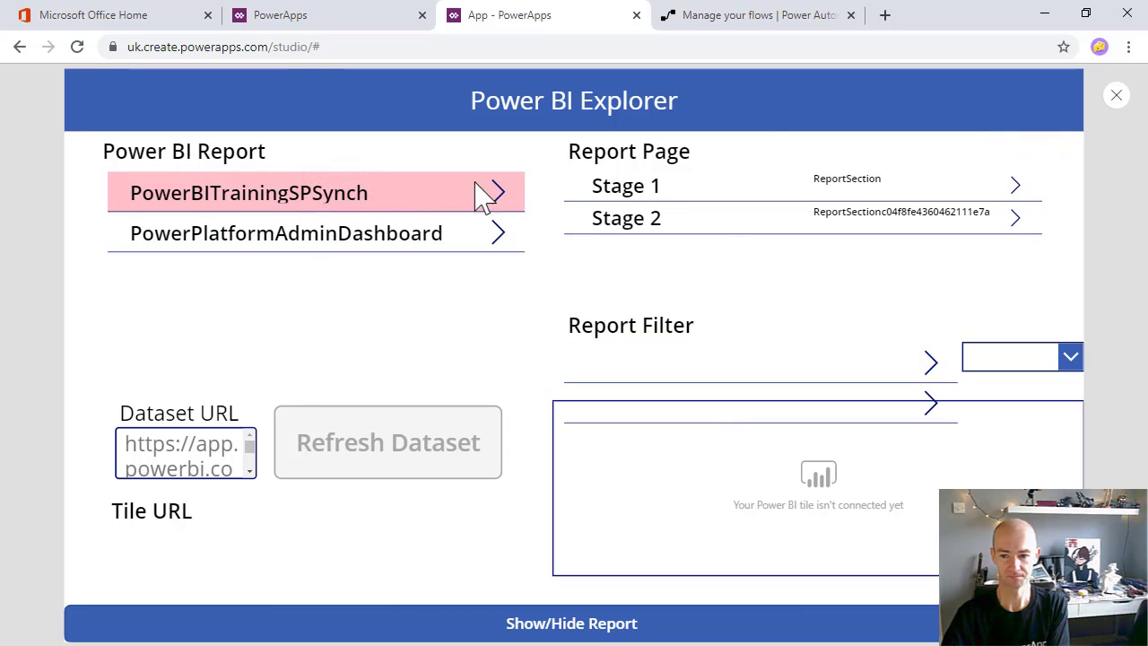
pyautogui.click(1117, 95)
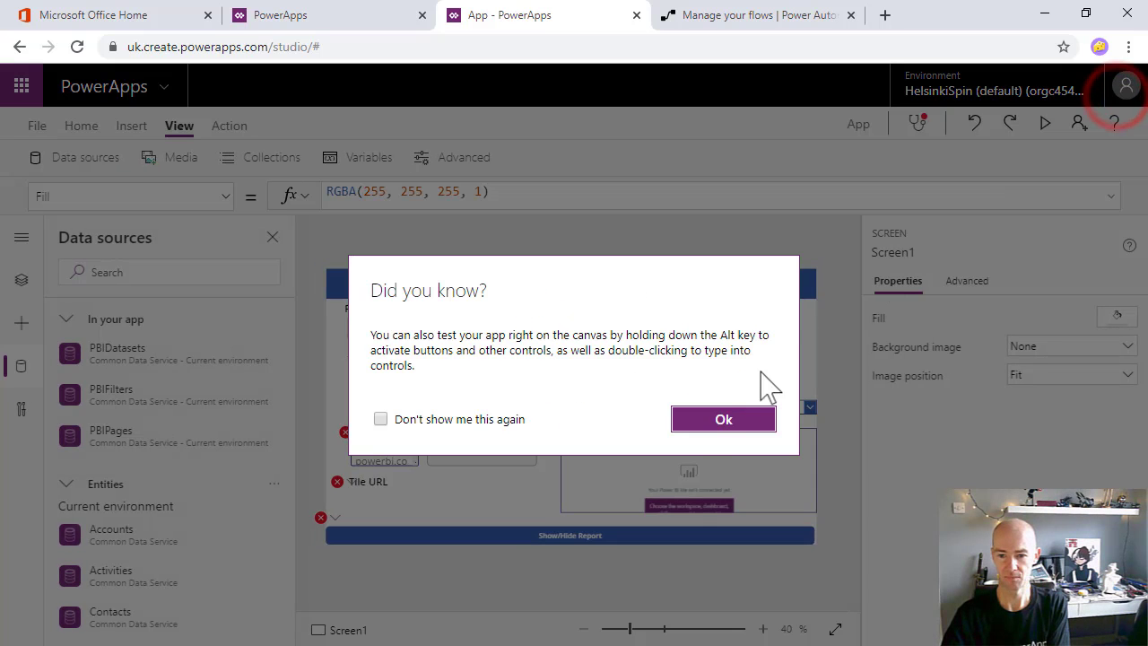
pyautogui.click(692, 420)
# Set the Text of the Title2_2 label in the Report Filter gallery to ThisItem.FilterTableField
pyautogui.click(577, 410)
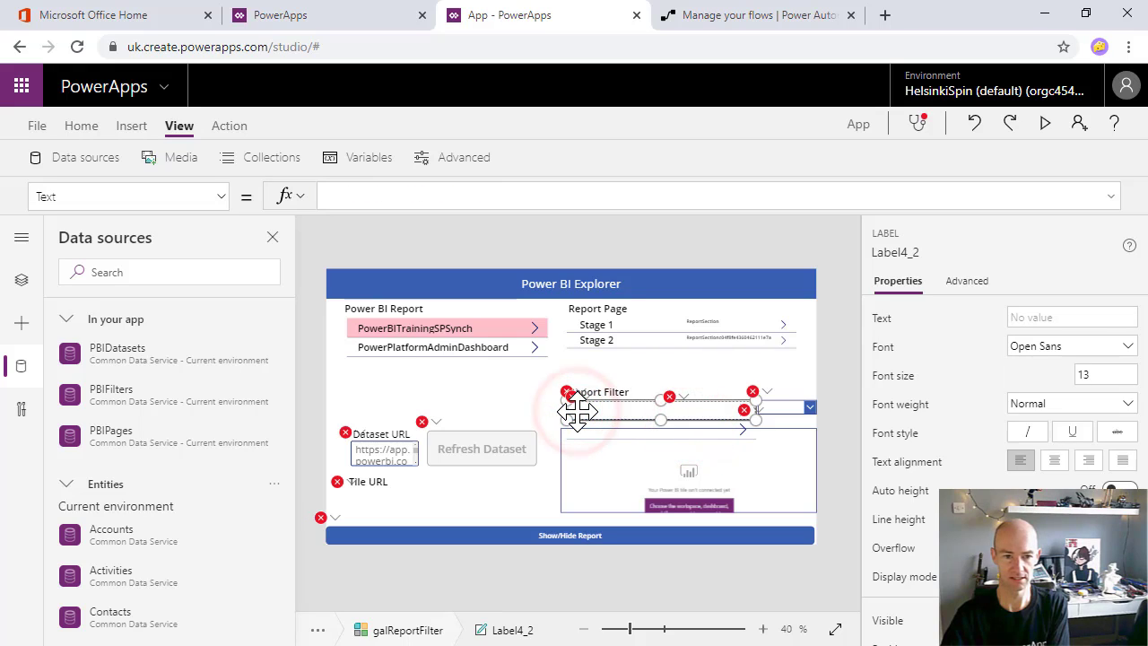
pyautogui.click(576, 395)
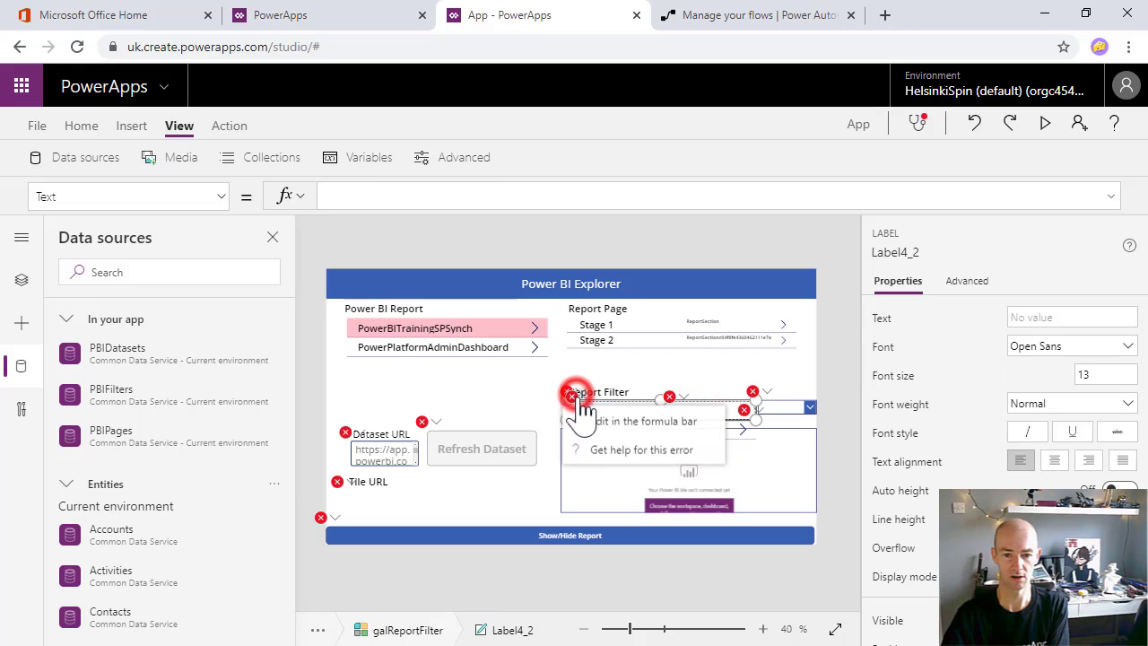
pyautogui.click(596, 429)
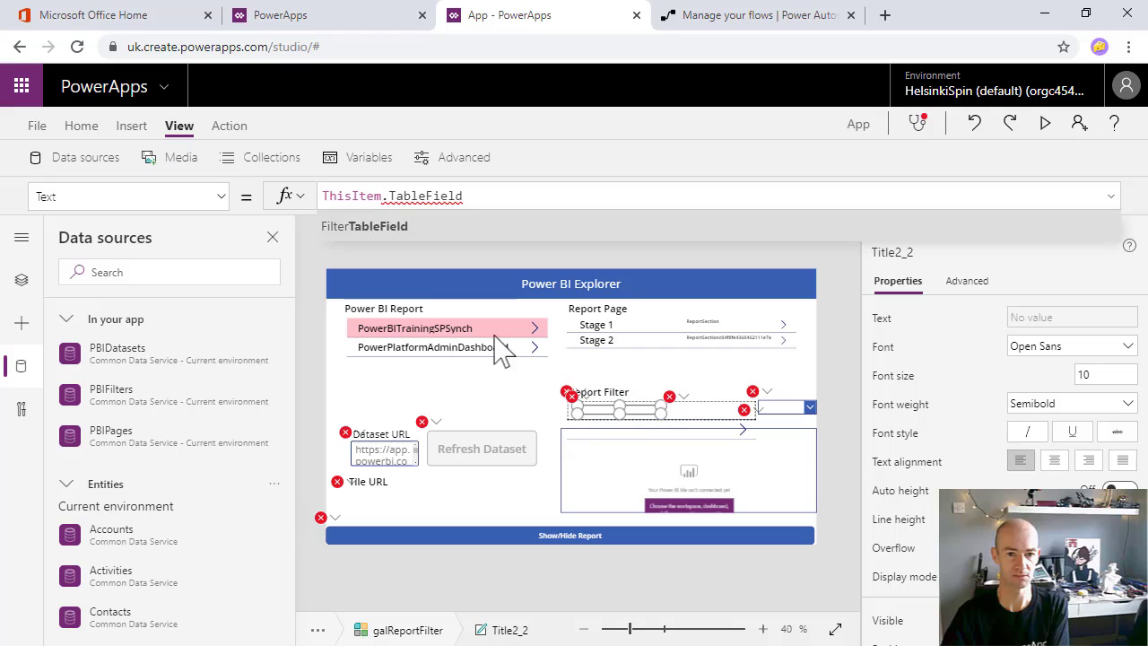
pyautogui.click(366, 231)
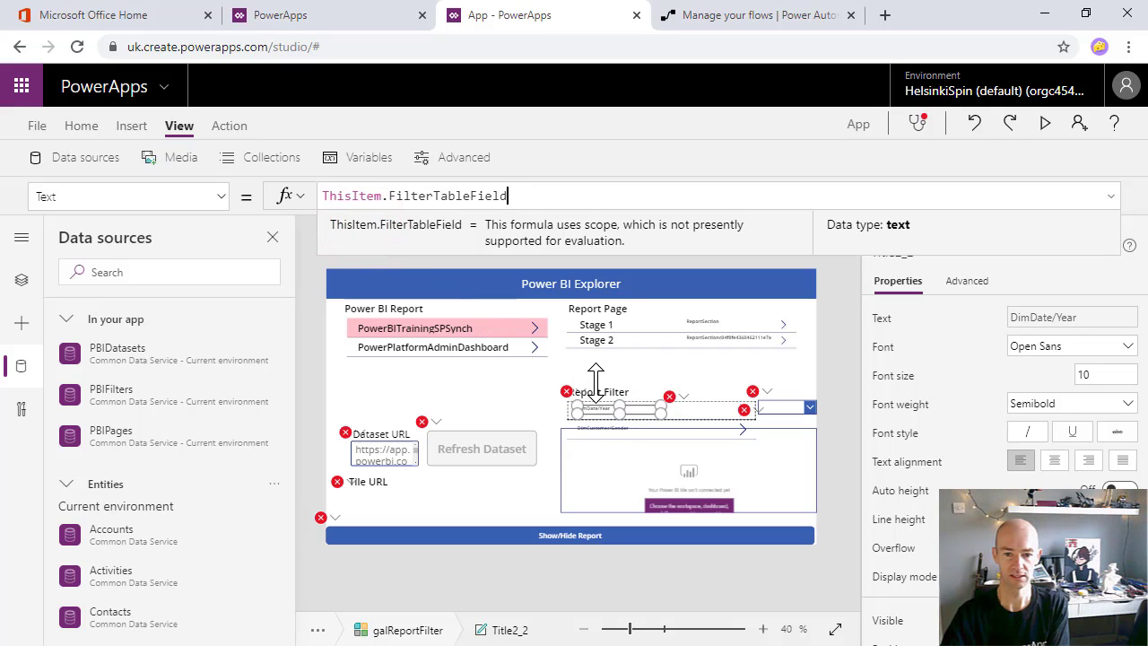
# Preview the app, switch between the two Power BI reports to check their report filters, and return to editing
pyautogui.press('F5')
pyautogui.click(493, 233)
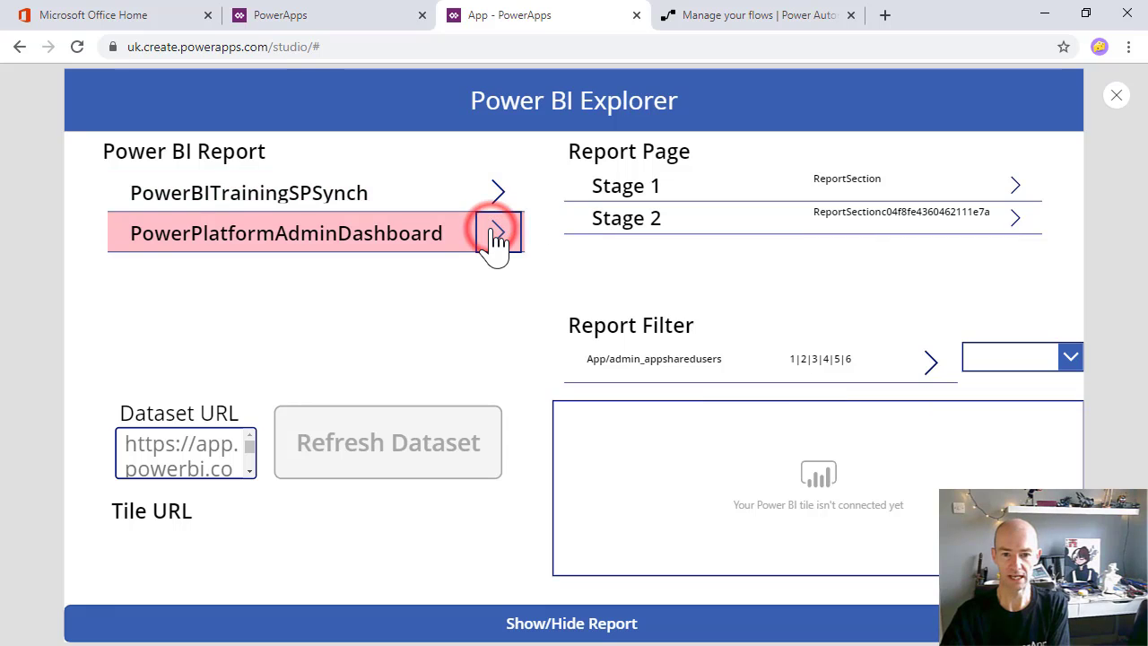
pyautogui.click(502, 193)
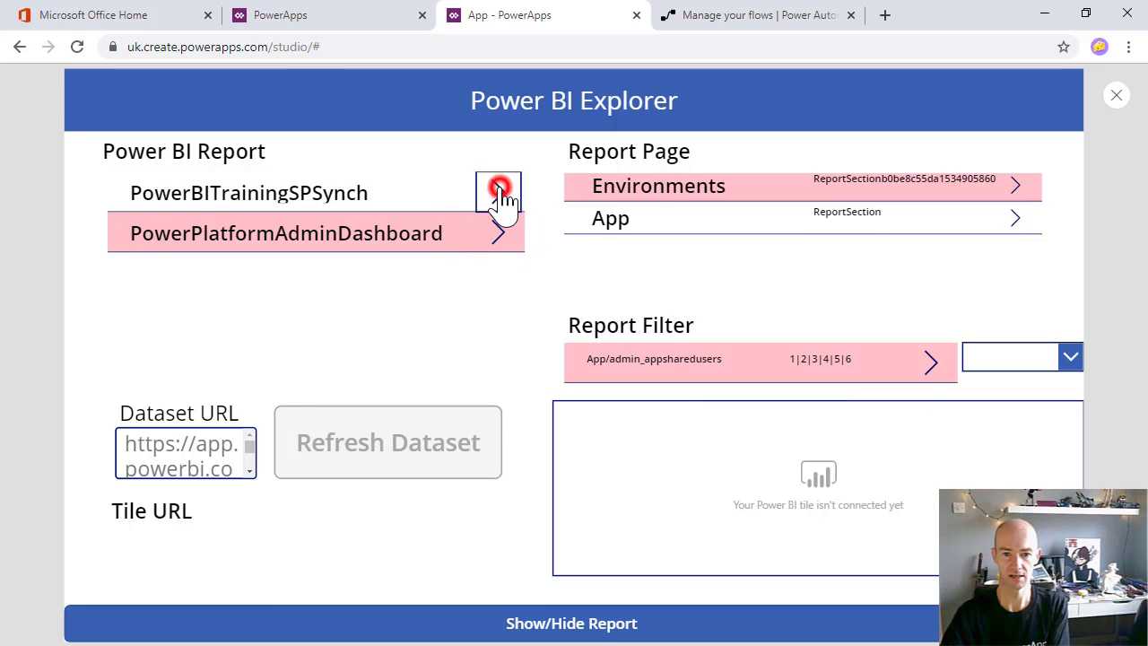
pyautogui.click(496, 233)
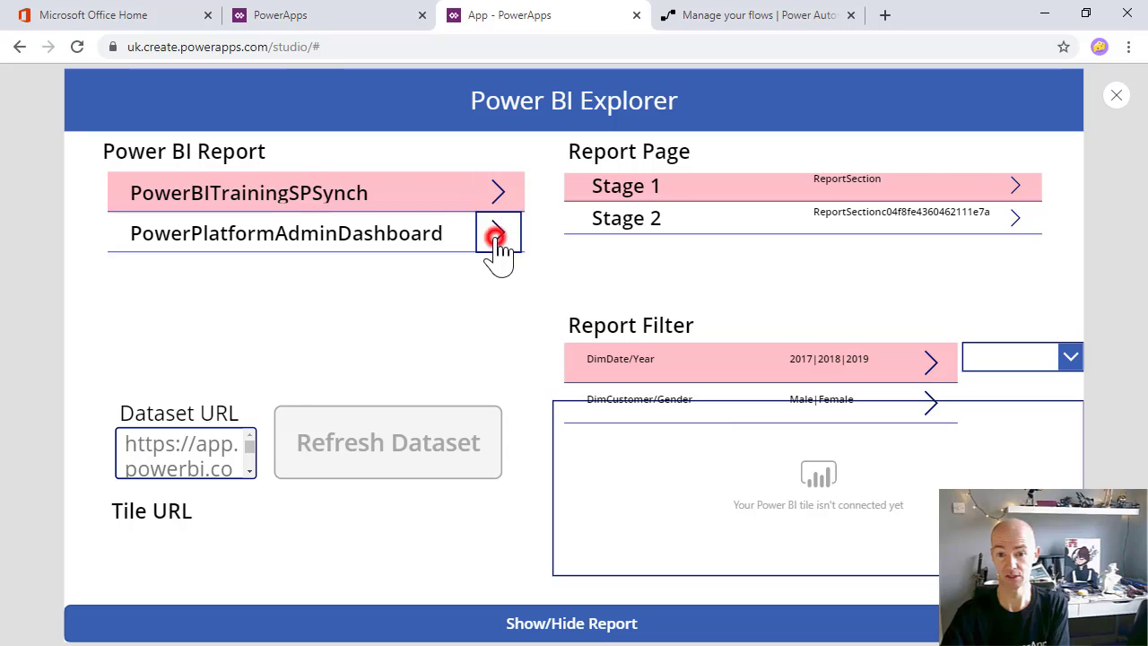
pyautogui.click(496, 194)
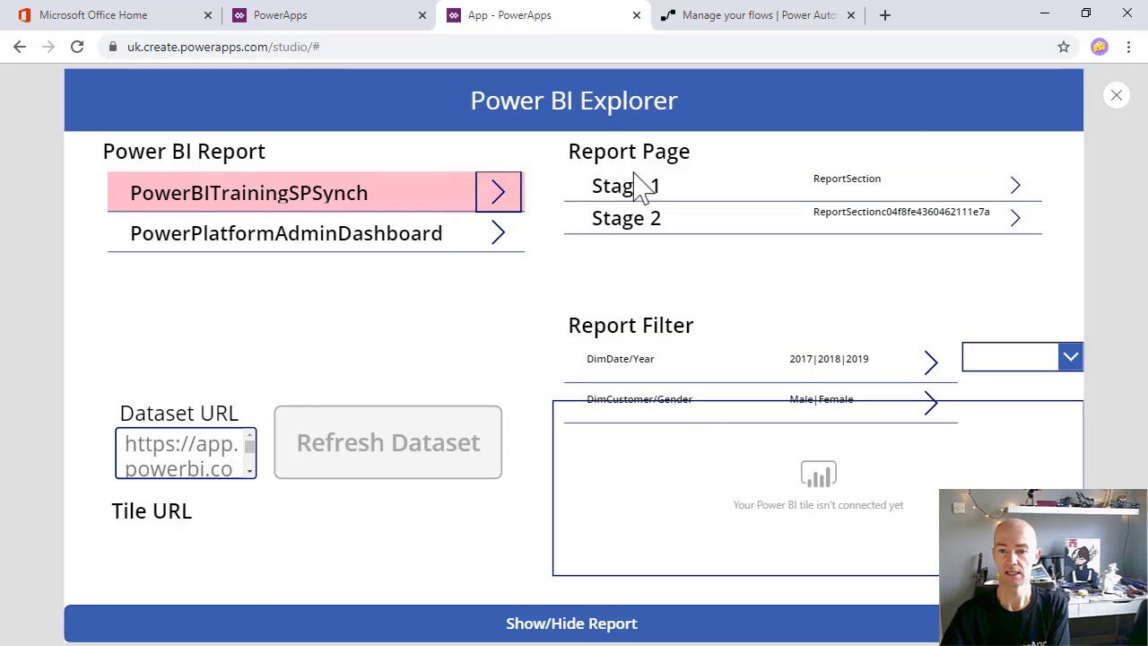
pyautogui.click(1116, 95)
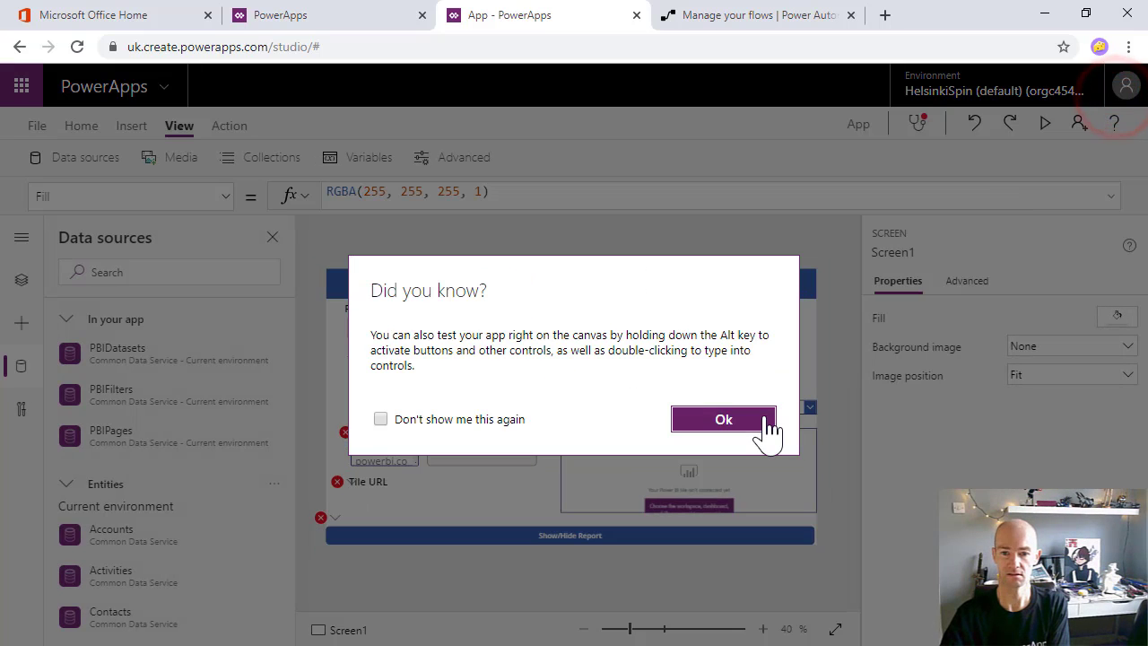
pyautogui.click(763, 417)
# Set the Text of the Title2_1 label in the Report Filter gallery to ThisItem.FilterName
pyautogui.click(596, 410)
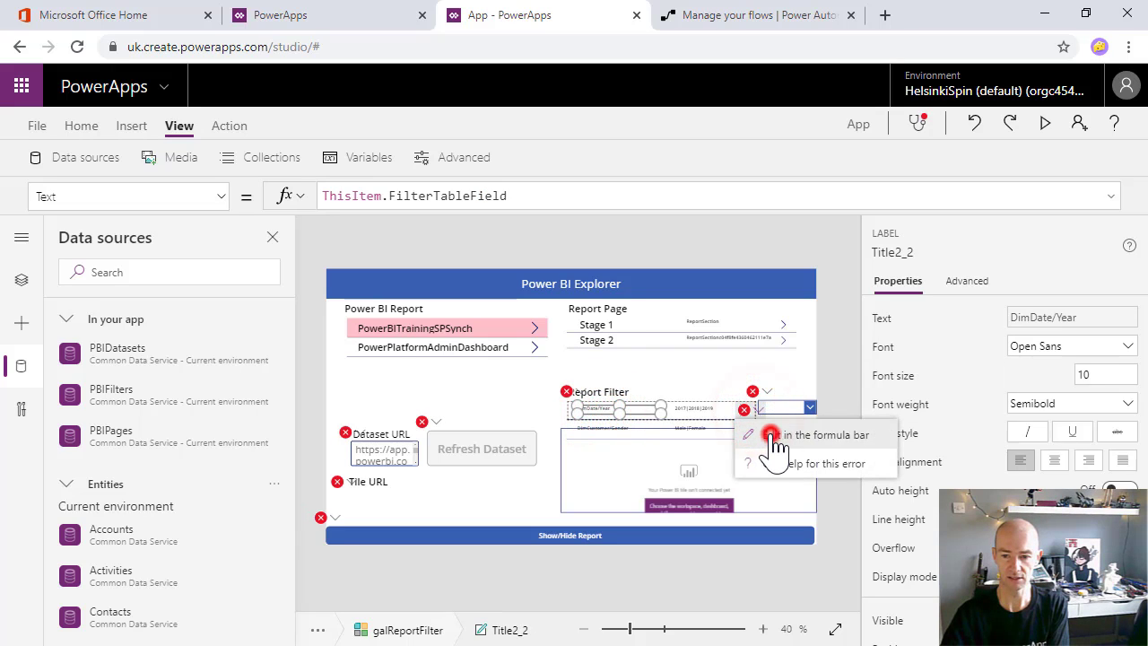
pyautogui.click(771, 438)
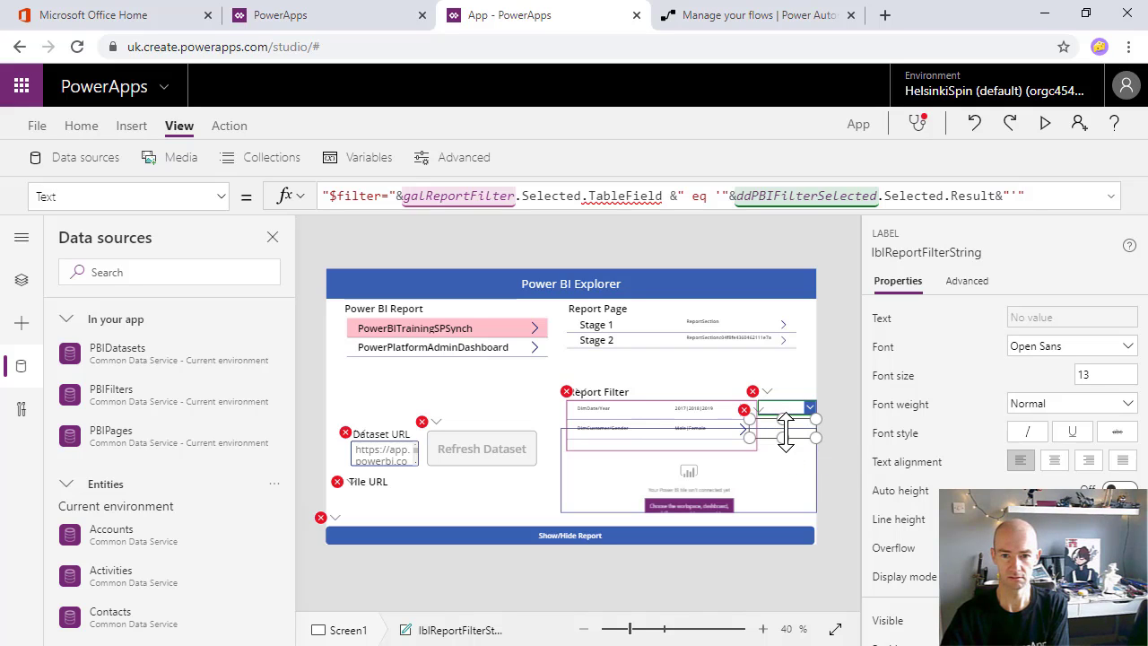
pyautogui.click(619, 408)
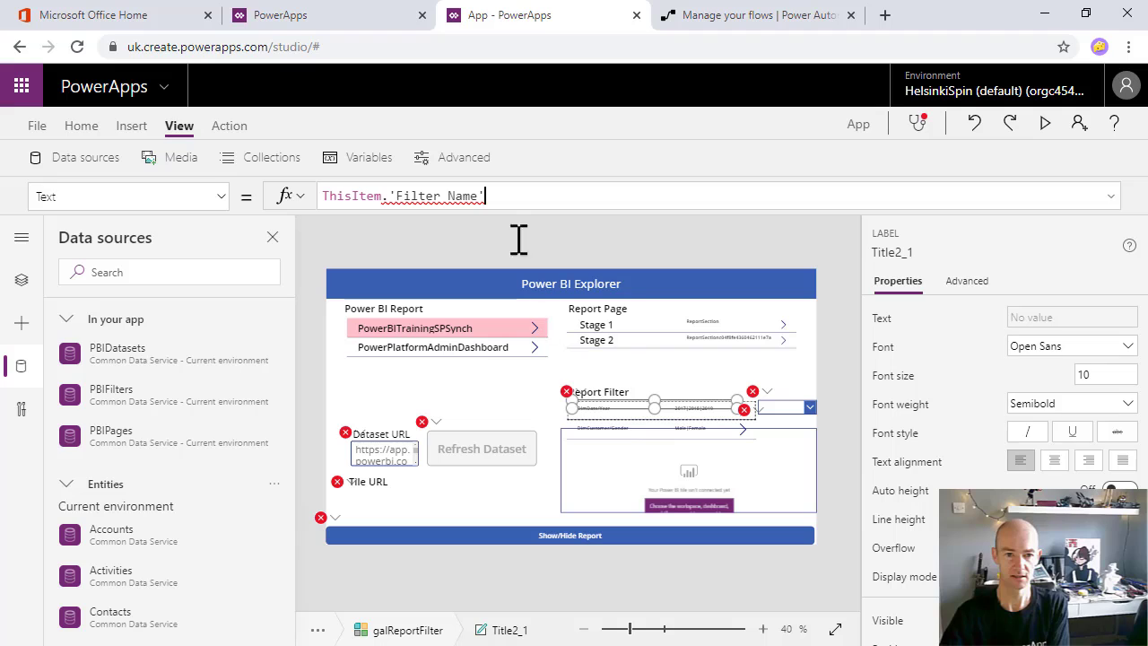
pyautogui.moveTo(501, 196); pyautogui.dragTo(395, 197)
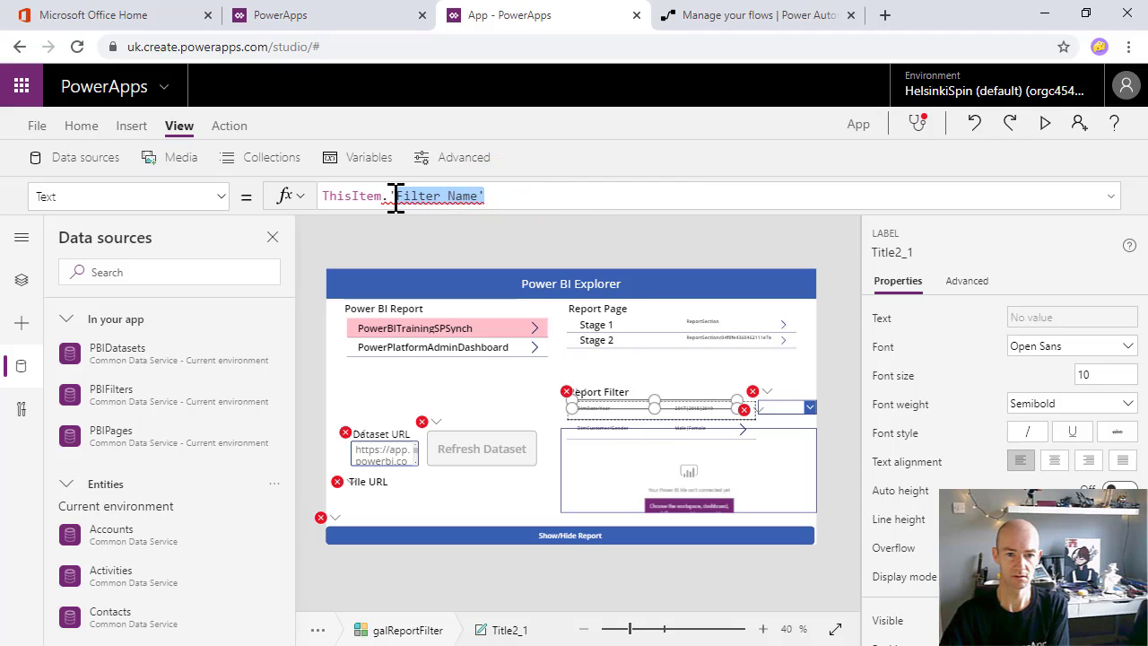
pyautogui.press('BackSpace')
pyautogui.write('nam')
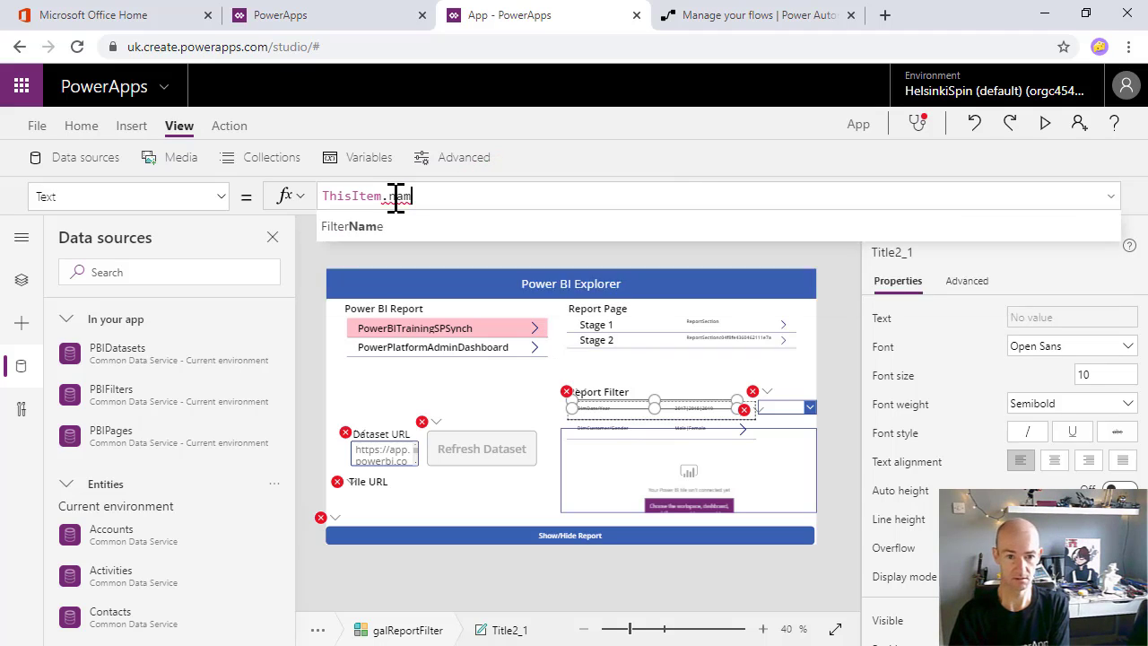
pyautogui.press('Tab')
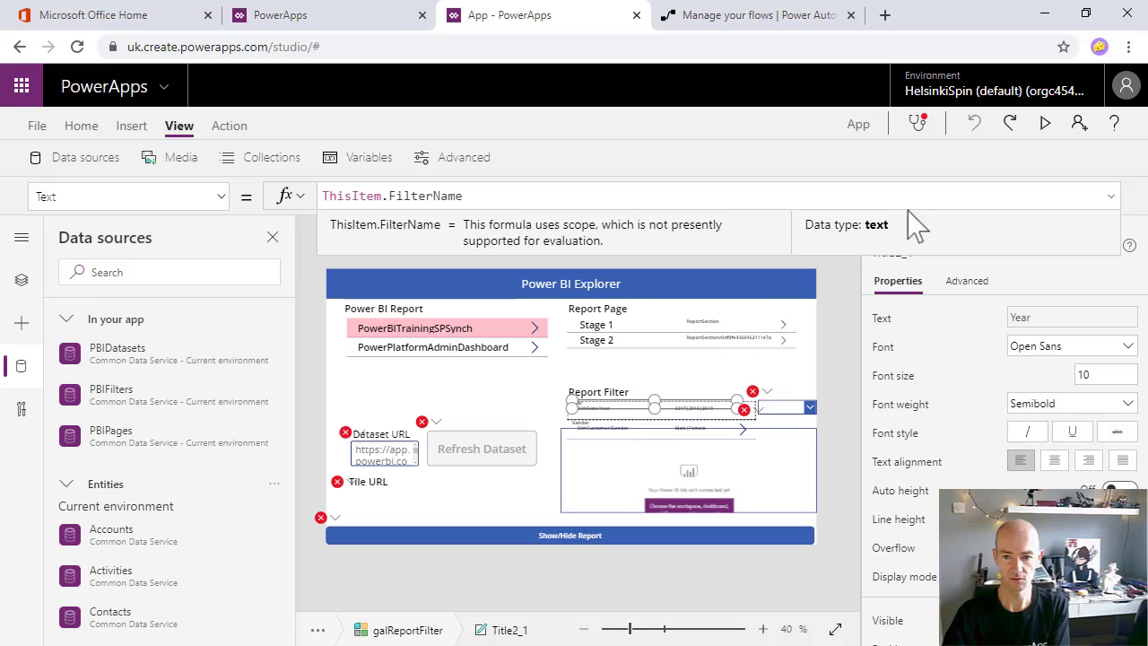
# Preview the app to check the filter names in the Report Filter gallery, and return to editing
pyautogui.click(1043, 123)
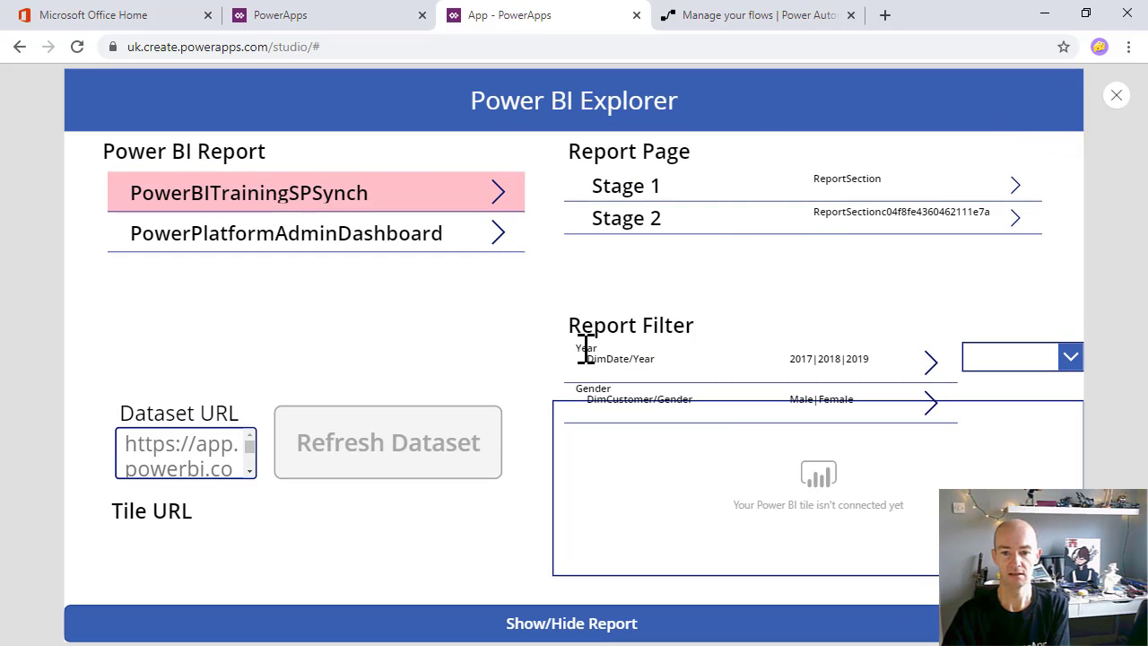
pyautogui.click(1115, 96)
pyautogui.click(707, 422)
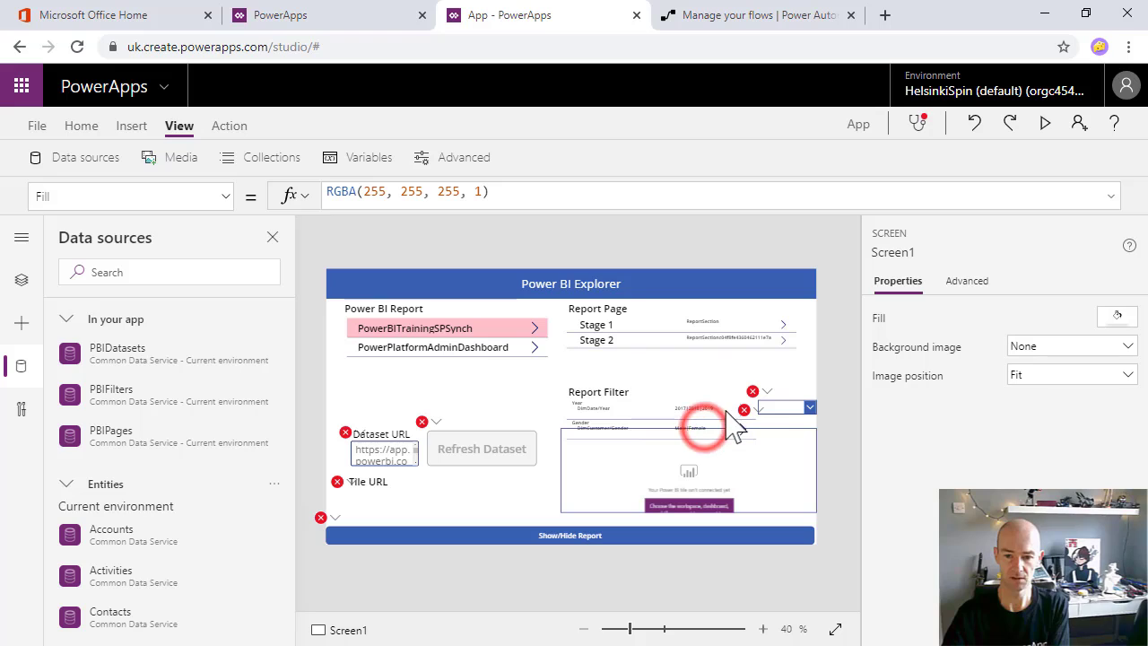
# Replace TableField with FilterTableField in the Text formula of the lblReportFilterString label
pyautogui.click(743, 410)
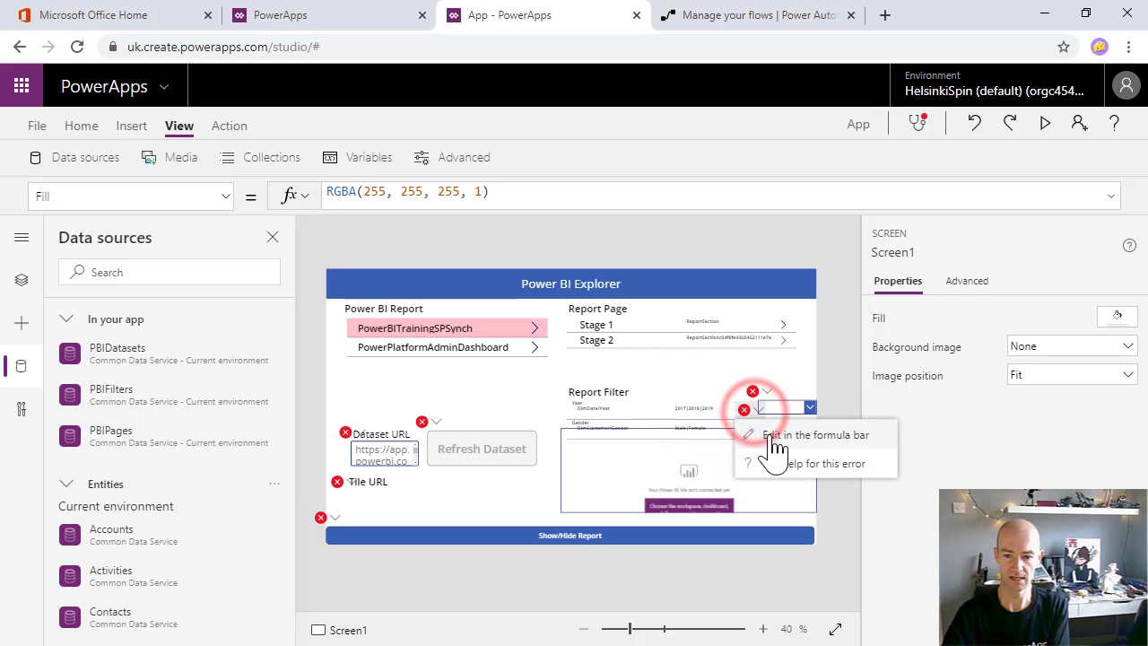
pyautogui.click(769, 435)
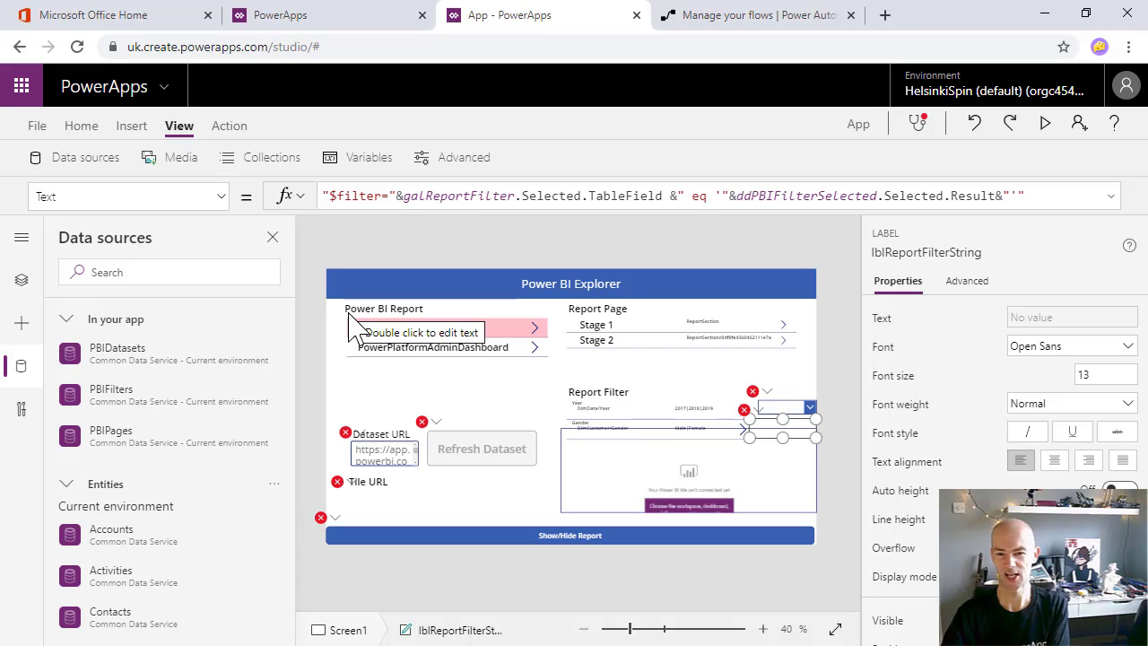
pyautogui.click(625, 195)
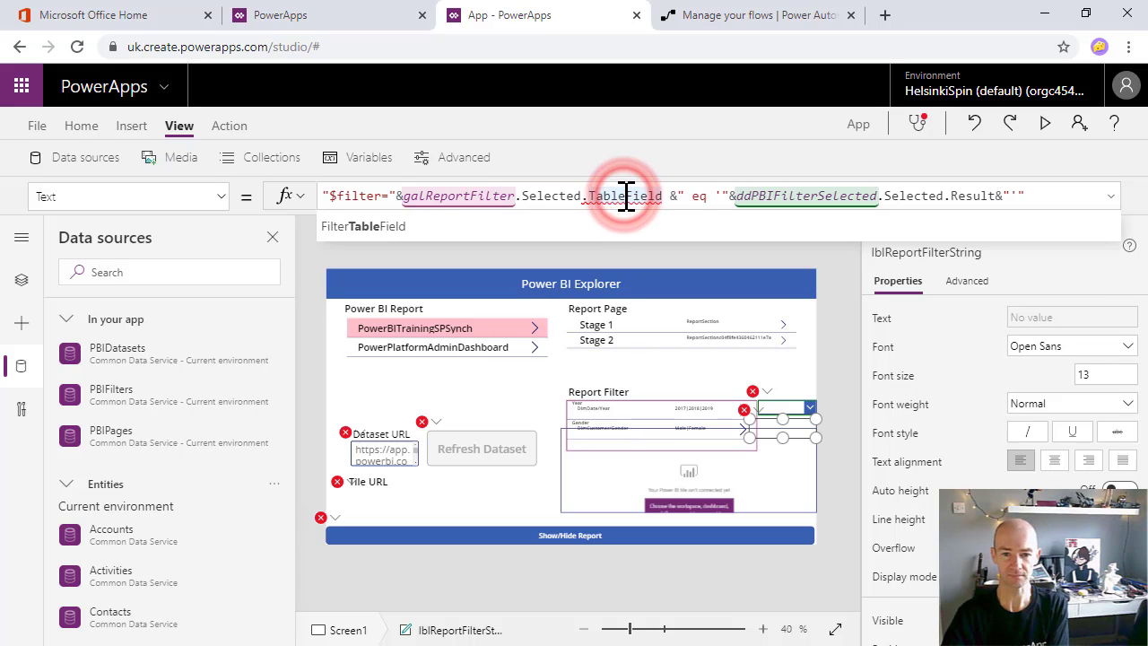
pyautogui.click(617, 226)
# Preview the app to check the filter string label beside the Report Filter gallery, and return to editing
pyautogui.press('F5')
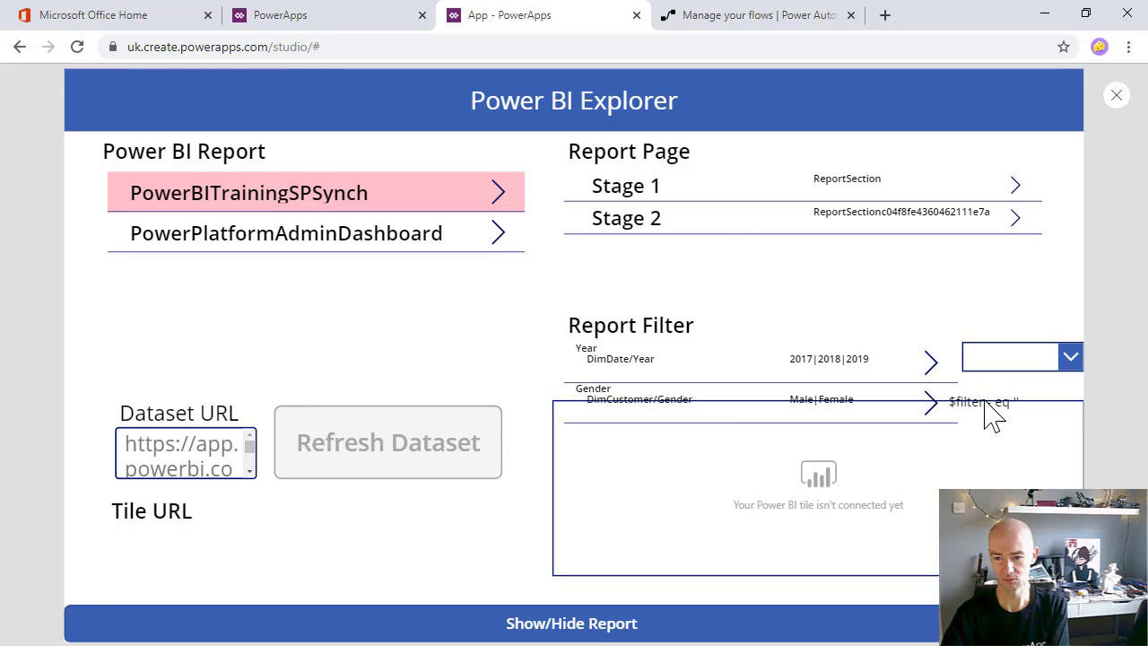
pyautogui.click(1116, 95)
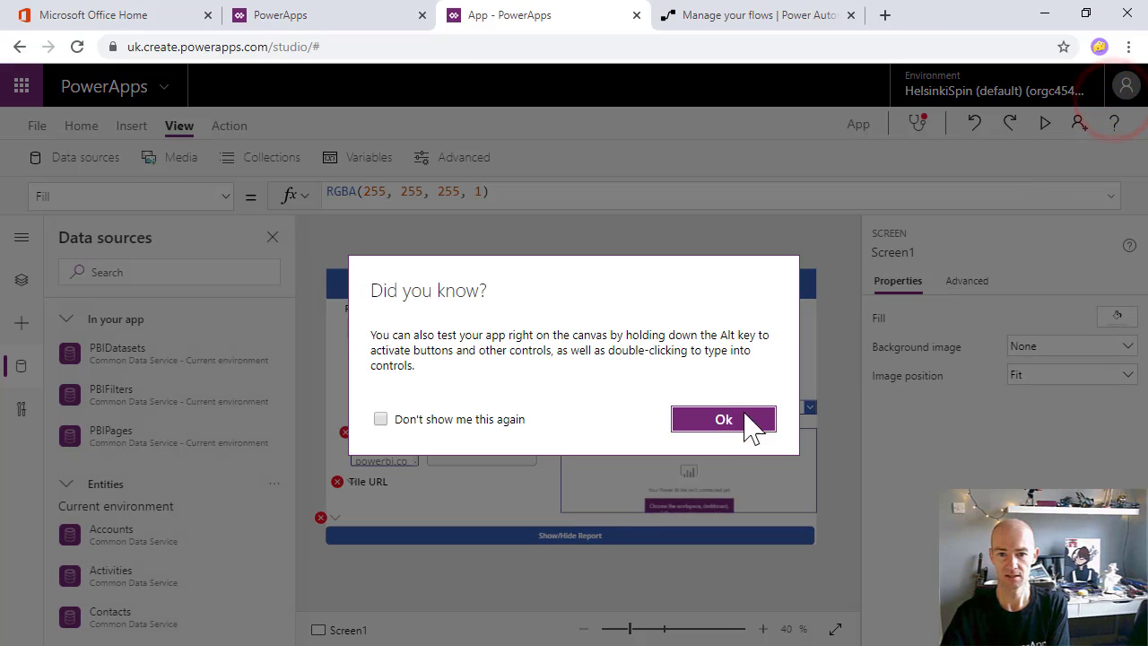
pyautogui.click(722, 421)
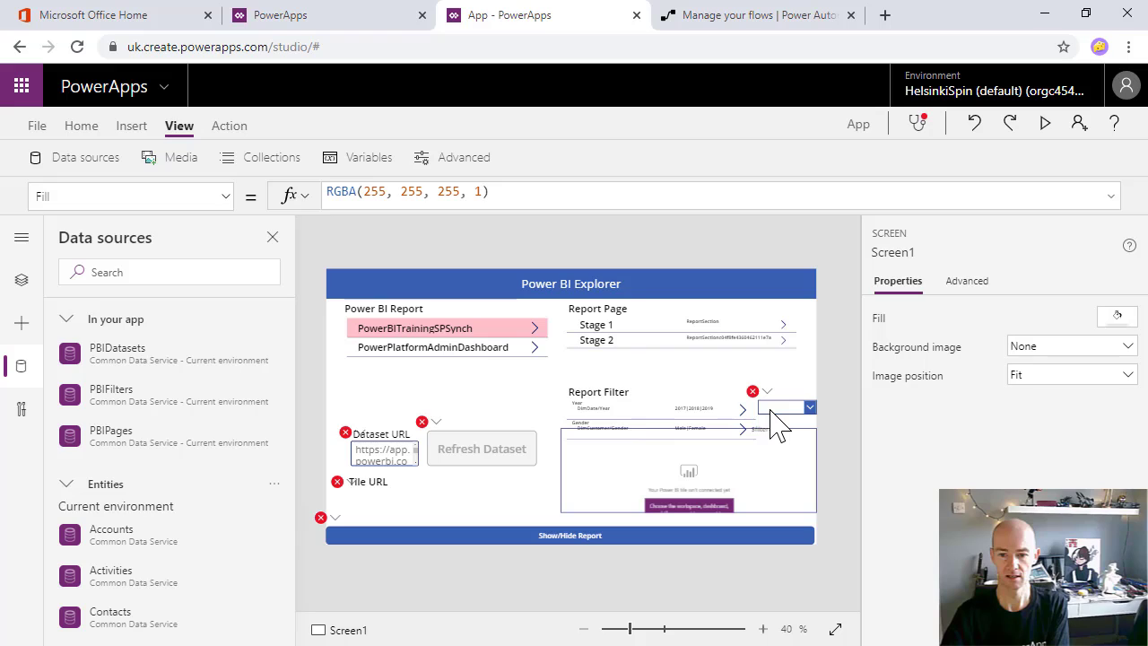
# Try to replace PipedOptions in the Items formula of the ddPBIFilterSelected drop-down beside the Report Filter gallery
pyautogui.click(771, 411)
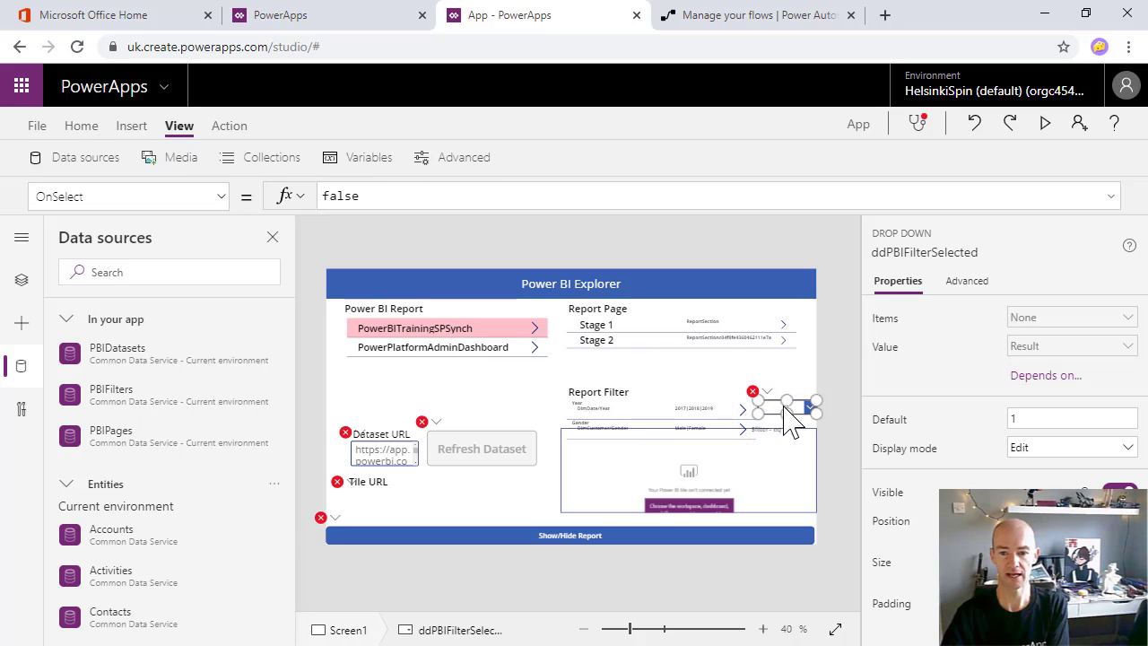
pyautogui.click(73, 196)
pyautogui.write('Items')
pyautogui.press('Return')
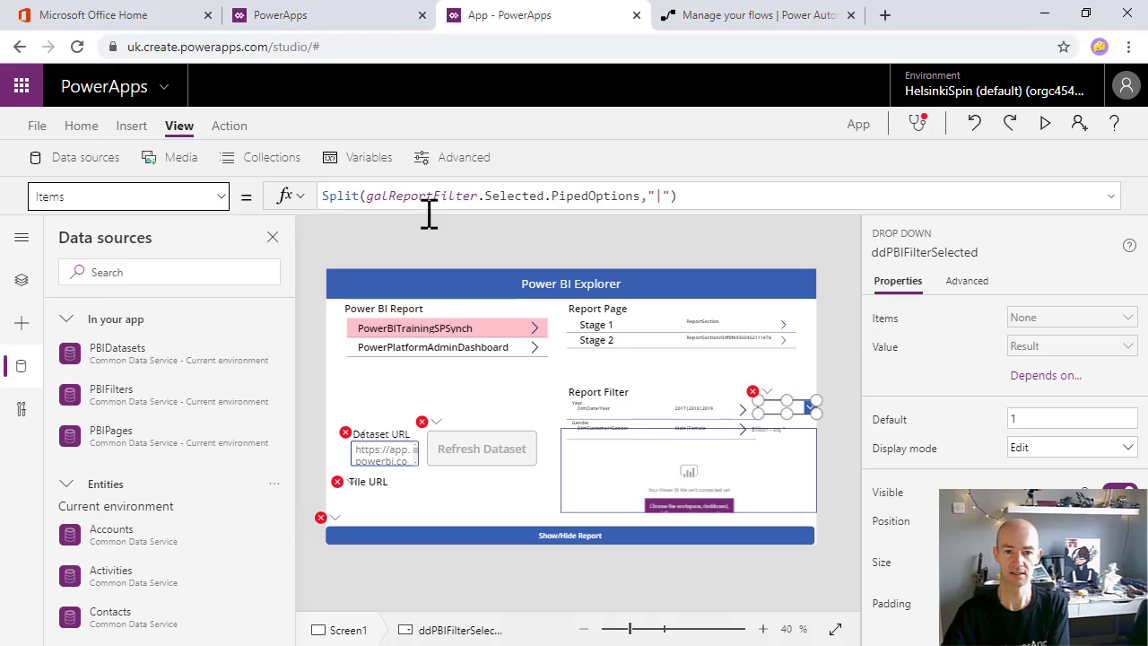
pyautogui.doubleClick(583, 197)
pyautogui.click(583, 197)
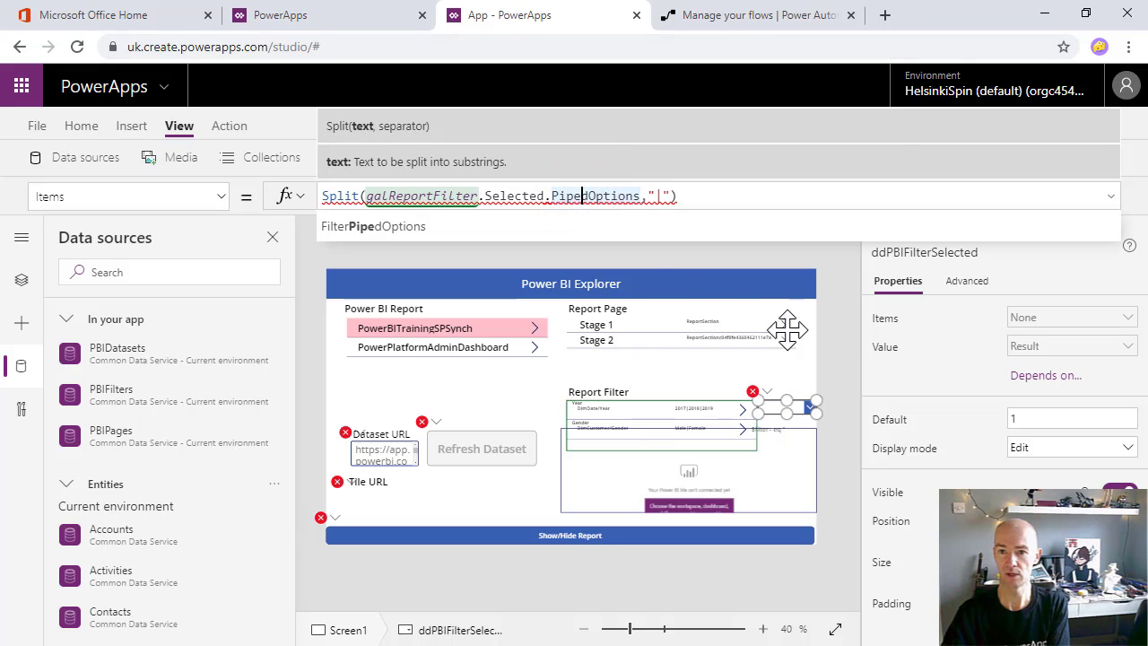
# Preview the app to check the drop-down beside the Report Filter gallery, and return to editing
pyautogui.click(845, 359)
pyautogui.click(1041, 129)
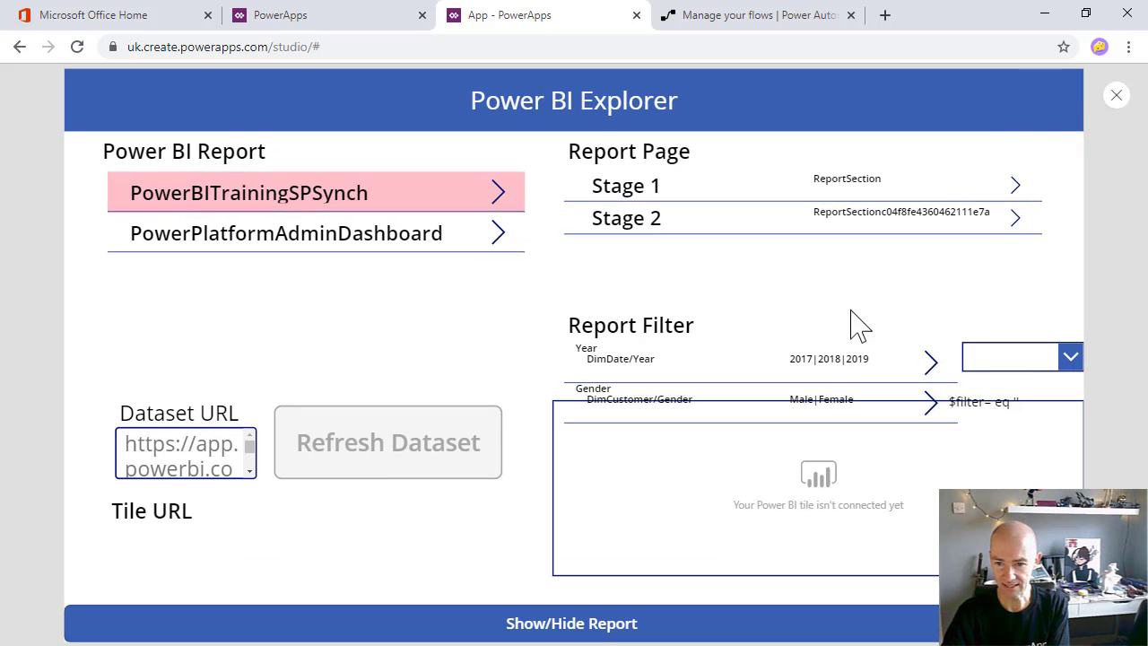
pyautogui.click(1116, 95)
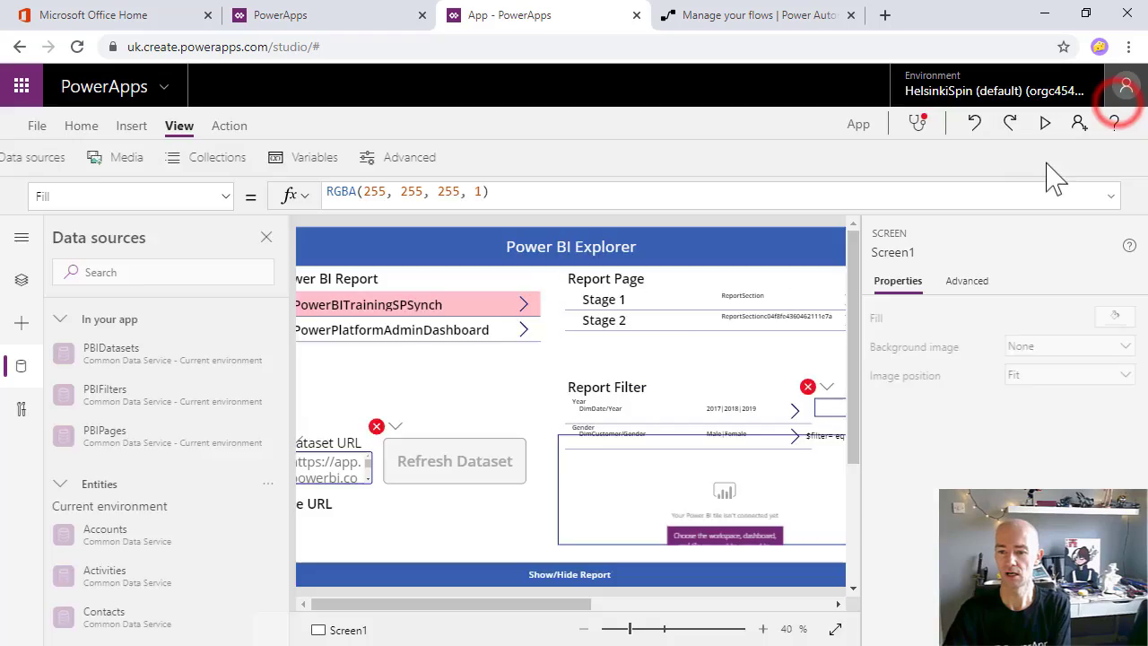
# Set the Items of the ddPBIFilterSelected drop-down to Split(galReportFilter.Selected.FilterPipedOptions,"|")
pyautogui.click(749, 422)
pyautogui.click(767, 410)
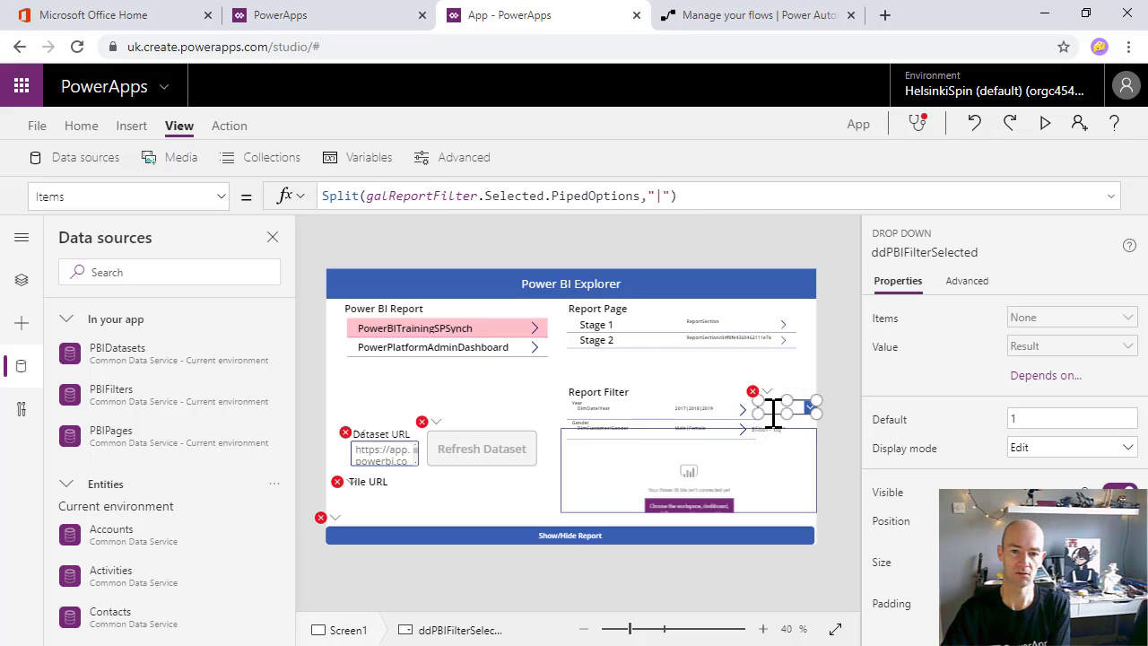
pyautogui.click(403, 289)
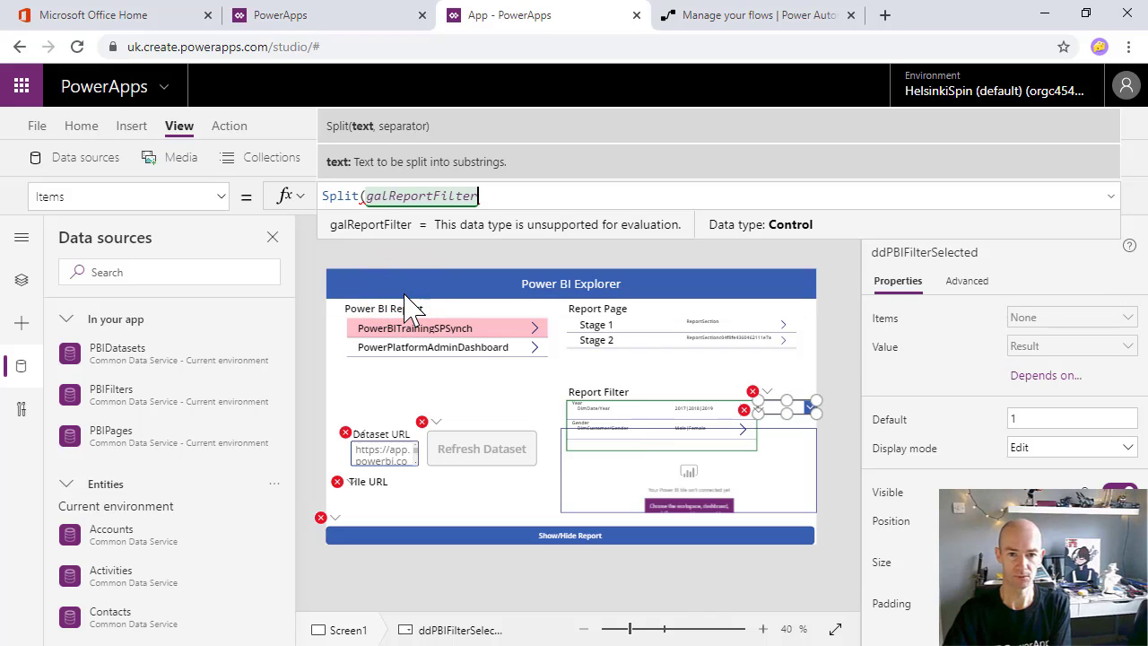
pyautogui.write('.S')
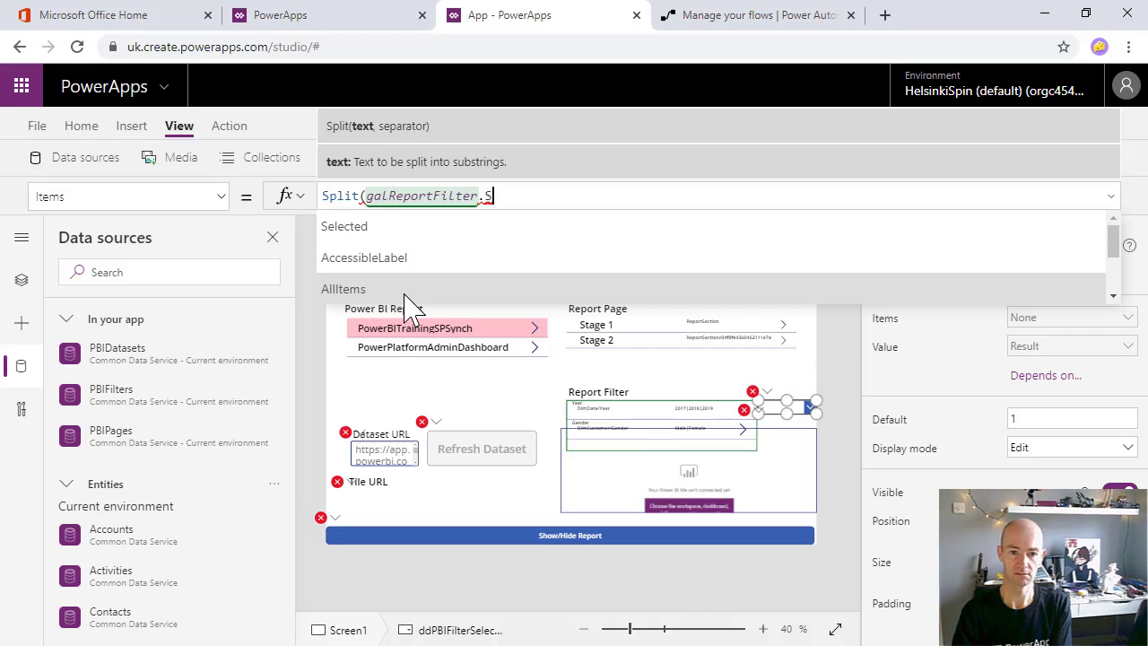
pyautogui.click(417, 227)
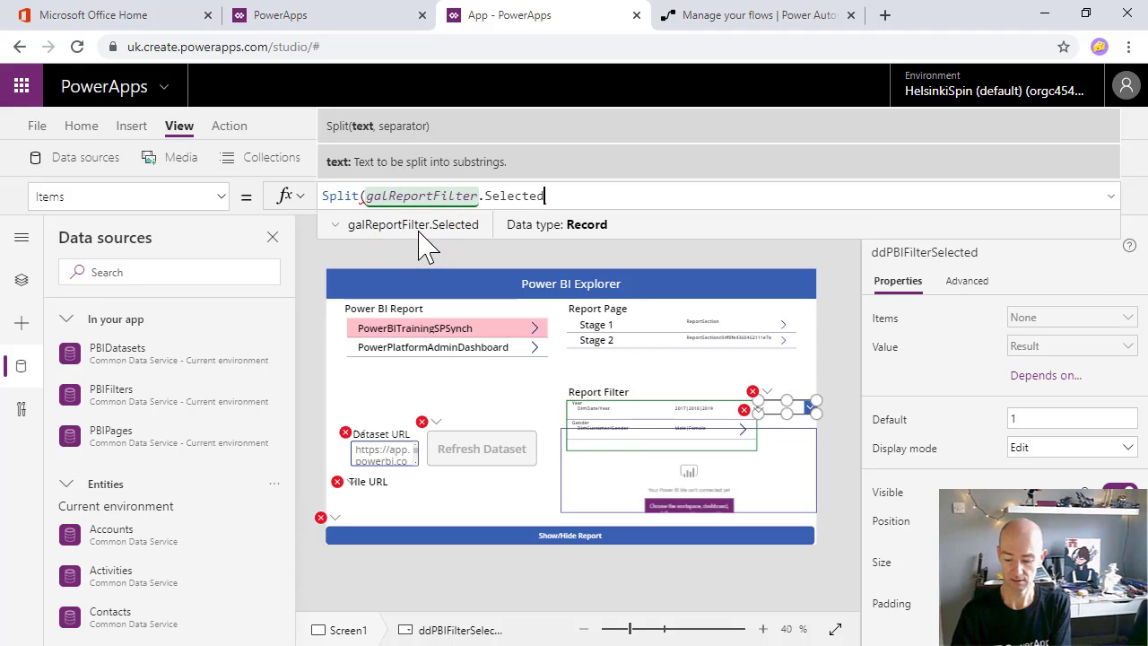
pyautogui.write('.')
pyautogui.press('Down')
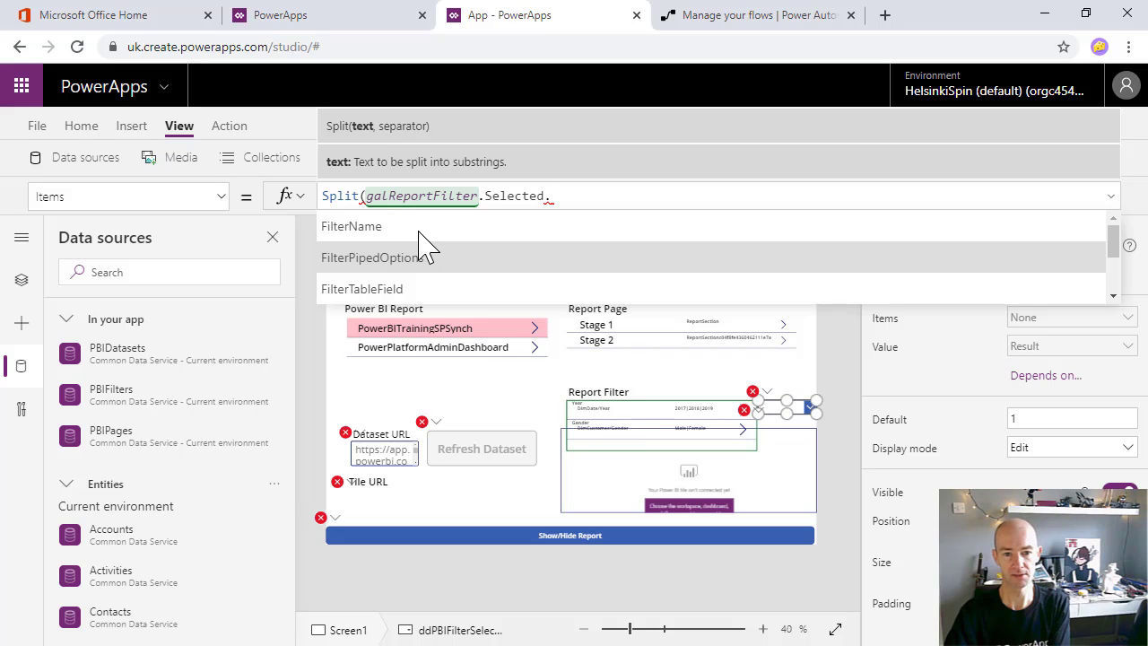
pyautogui.click(431, 260)
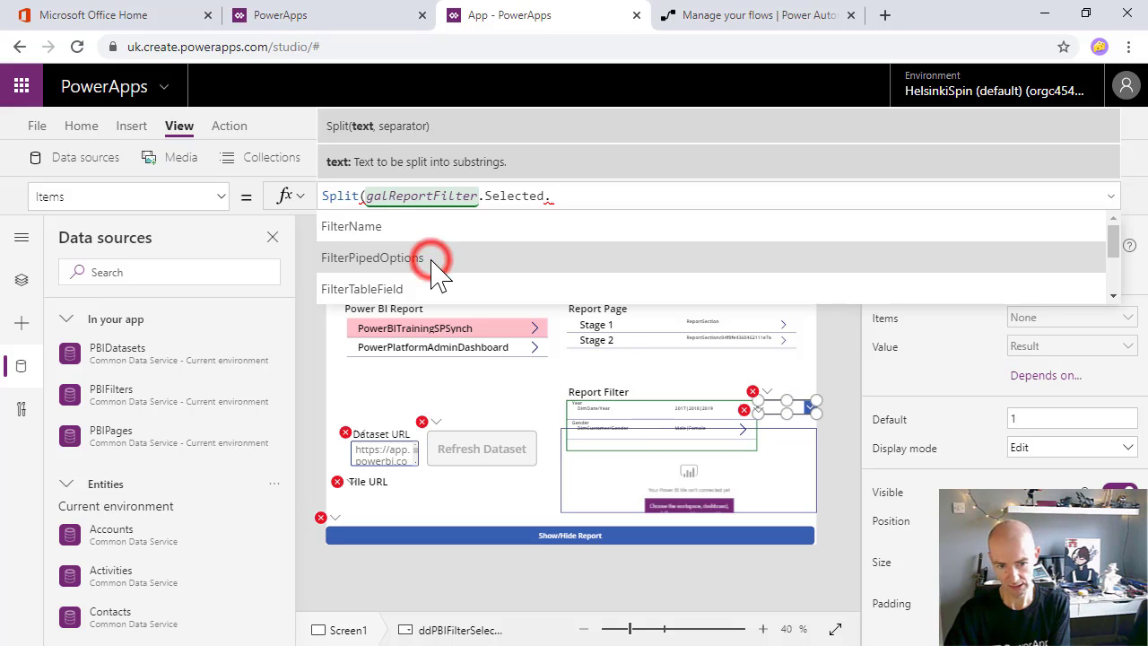
pyautogui.write(',"|")')
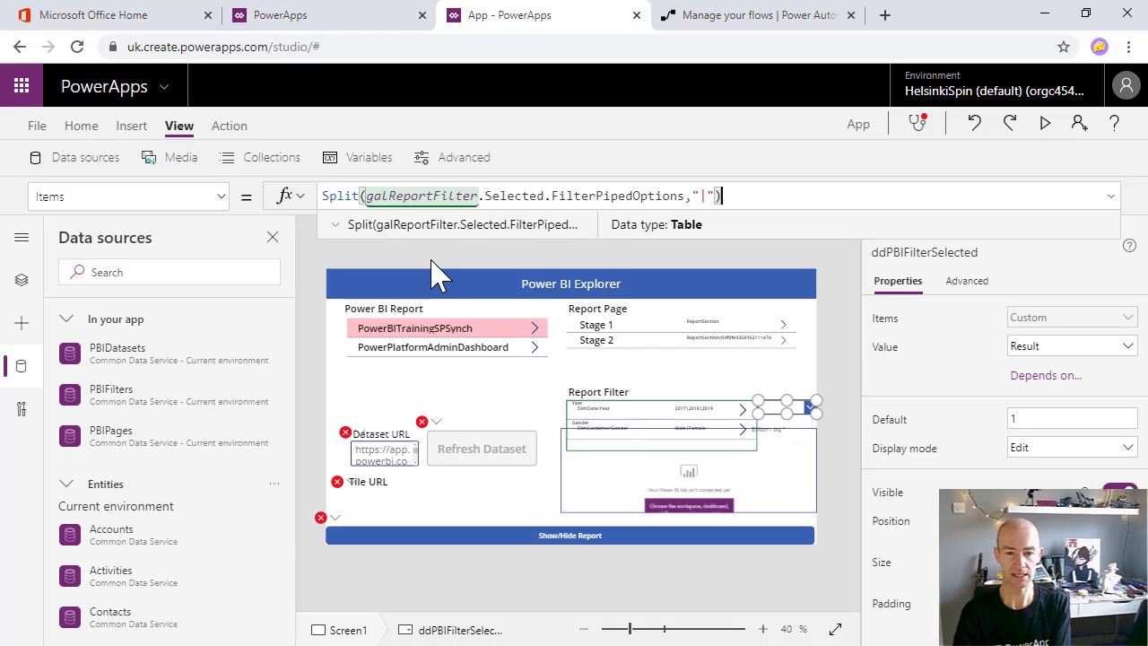
# Preview the app, test the drop-down with 2017 for the Year filter and Female for the Gender filter, and return to editing
pyautogui.click(1045, 125)
pyautogui.click(929, 363)
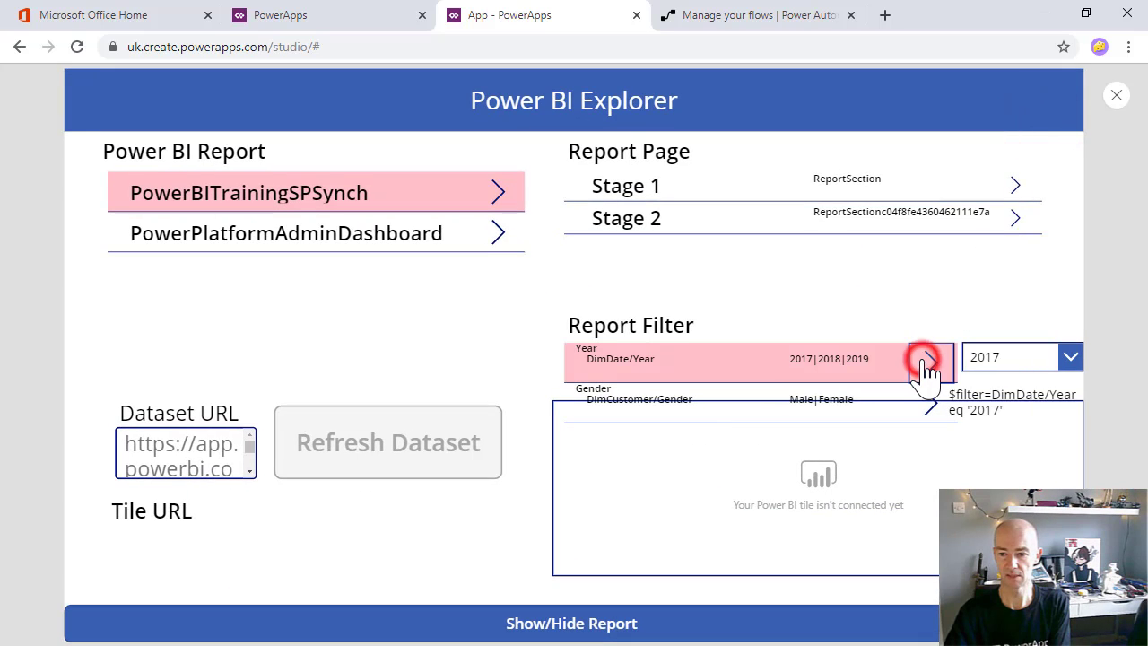
pyautogui.click(1072, 357)
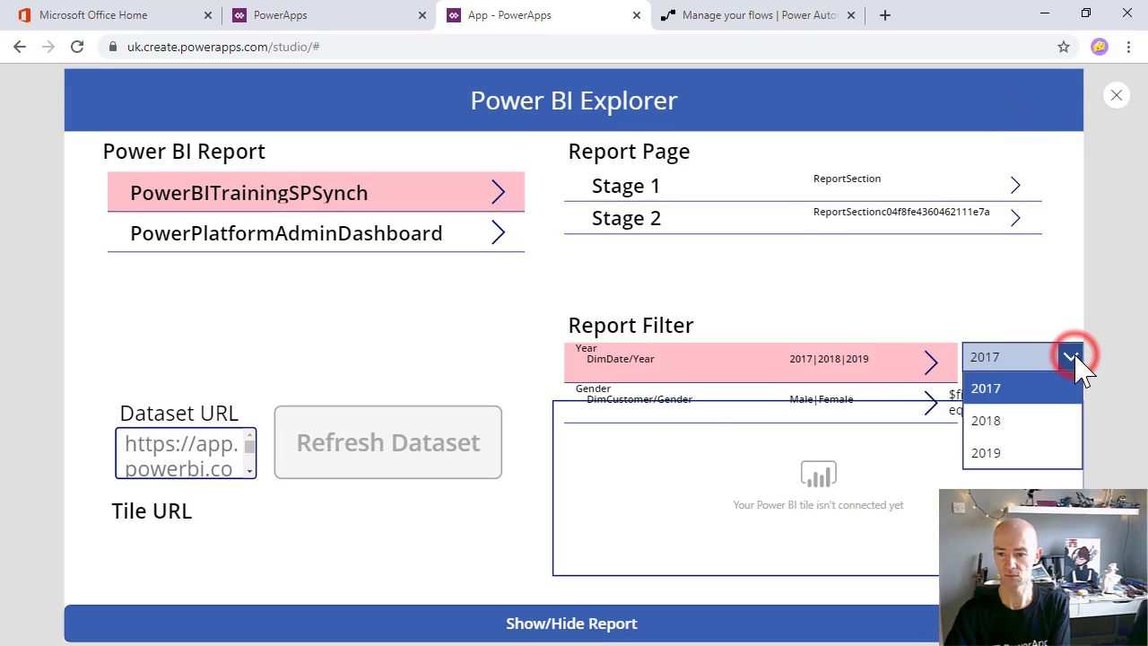
pyautogui.click(982, 389)
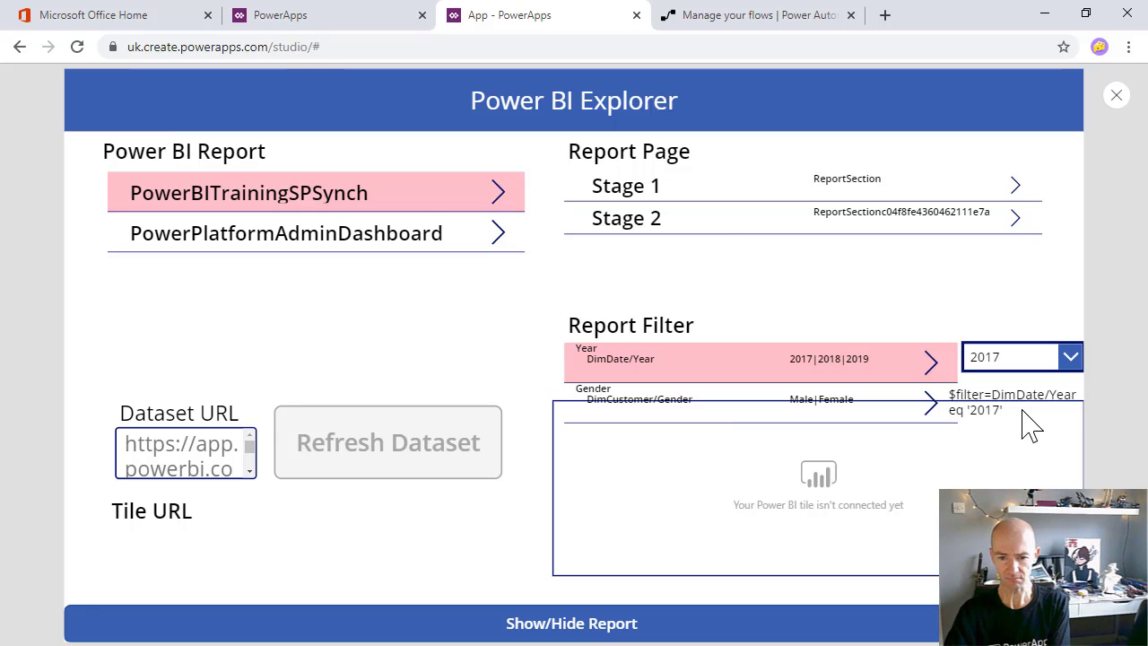
pyautogui.click(930, 403)
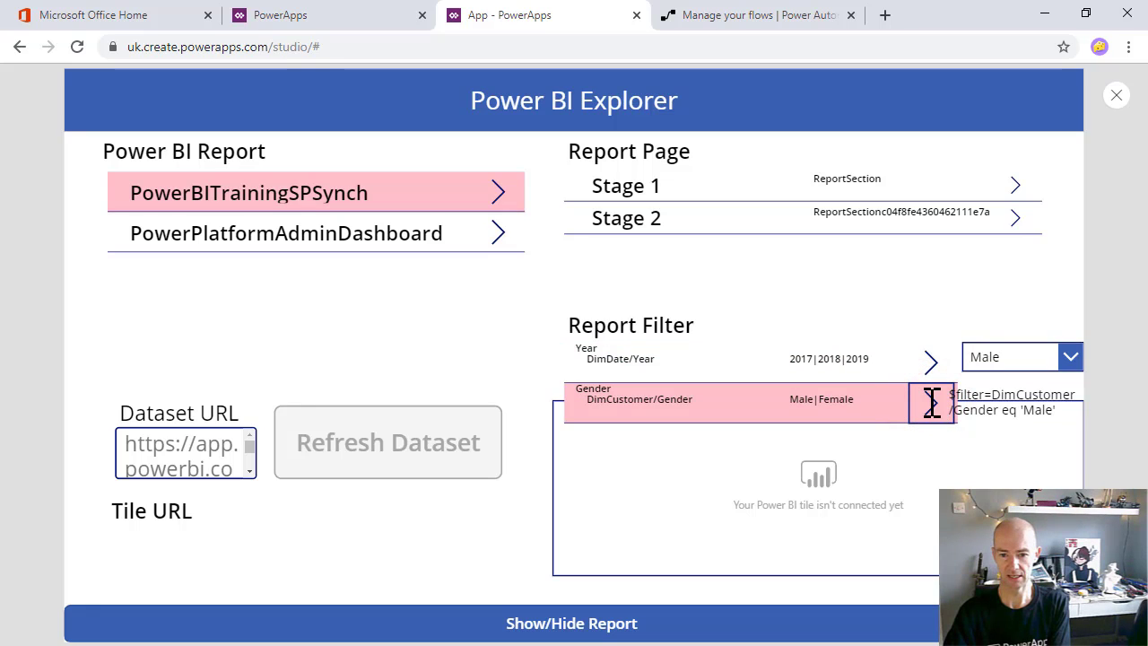
pyautogui.click(1070, 357)
pyautogui.click(981, 389)
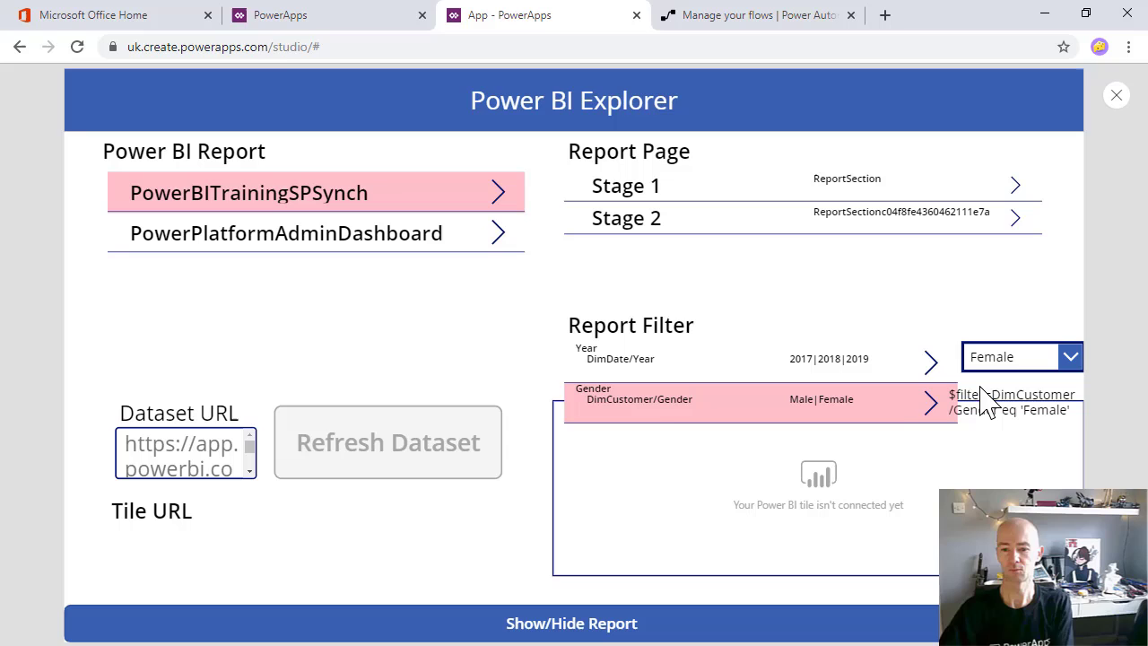
pyautogui.click(1116, 95)
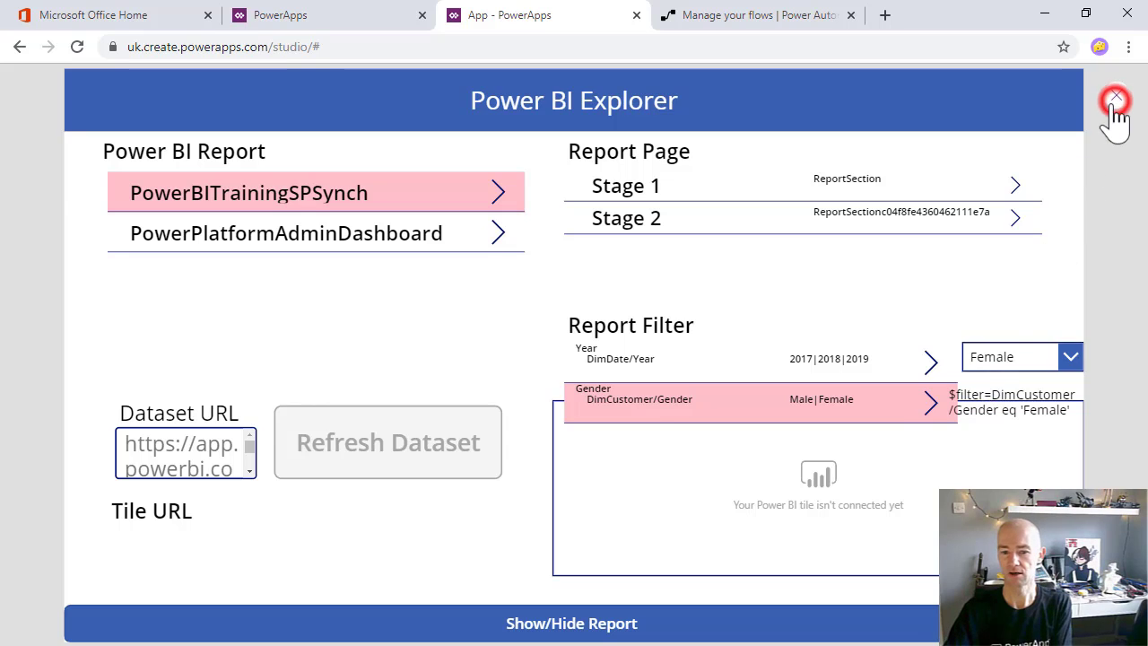
# Change the text of the heading label above the report gallery to Power BI Dataset
pyautogui.click(691, 418)
pyautogui.click(421, 500)
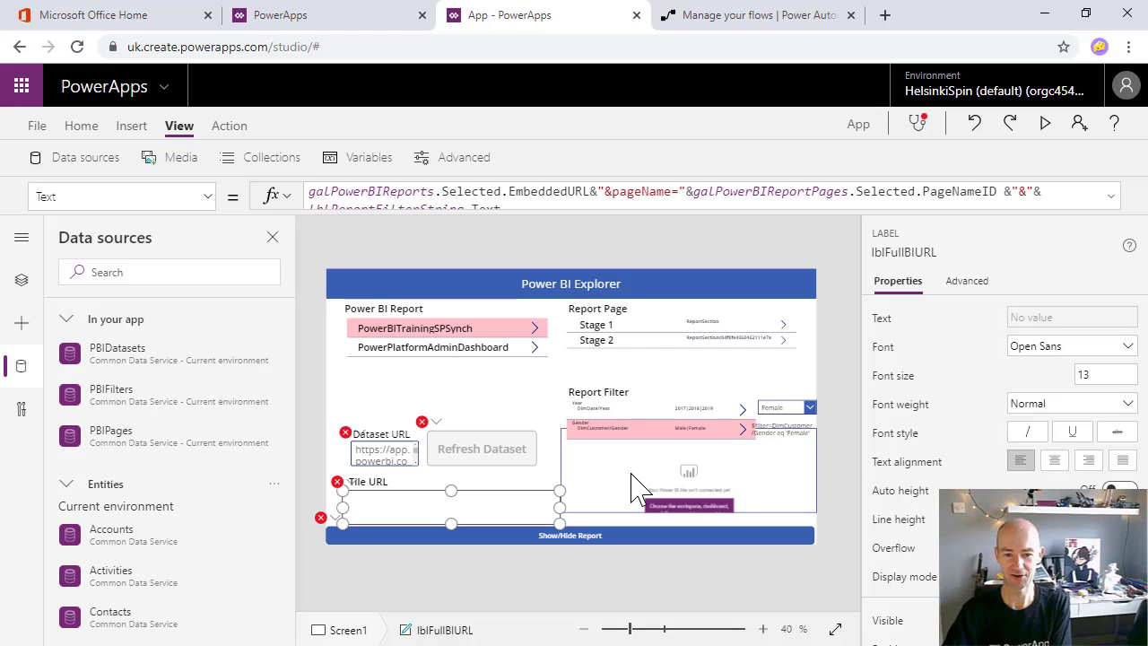
pyautogui.click(450, 328)
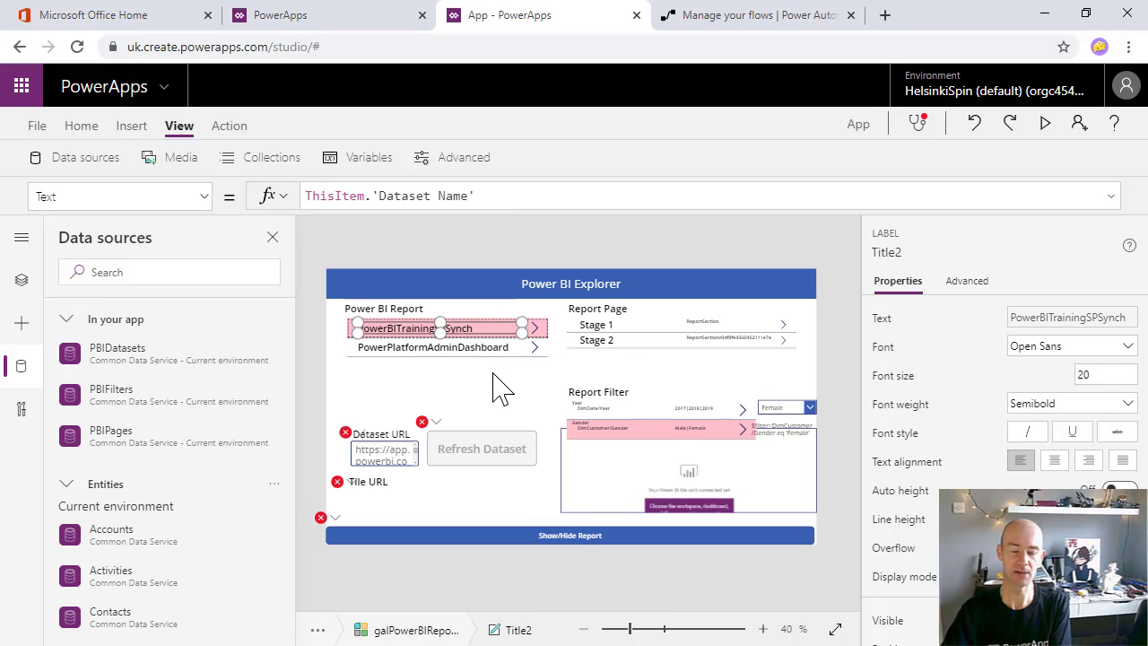
pyautogui.click(397, 305)
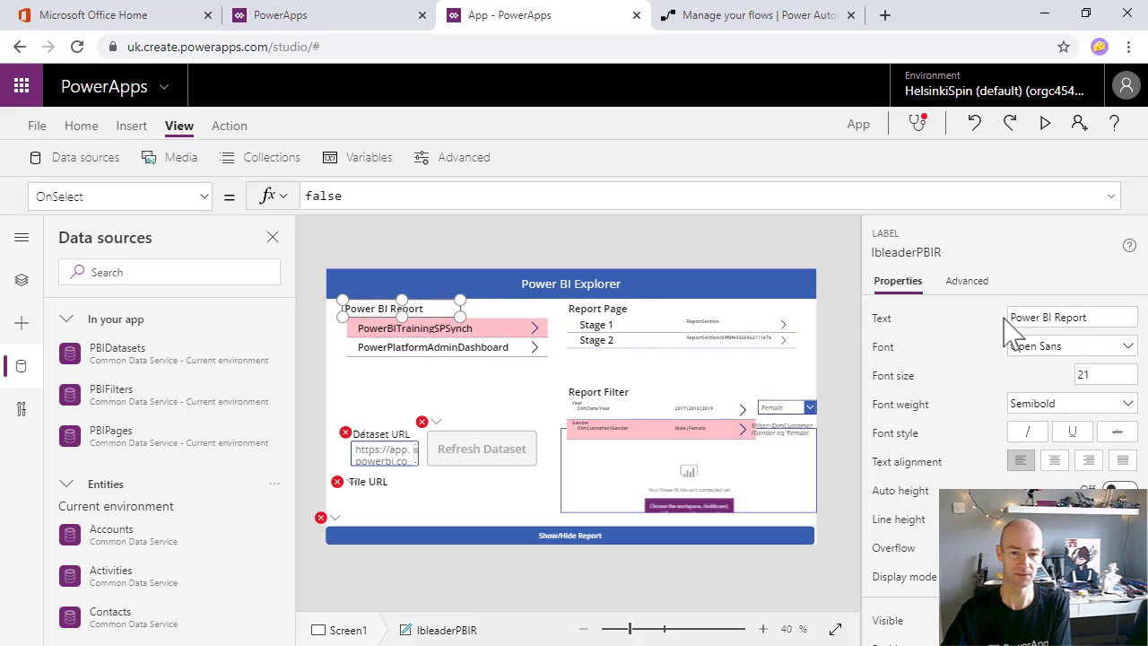
pyautogui.doubleClick(1079, 318)
pyautogui.write('Dataset')
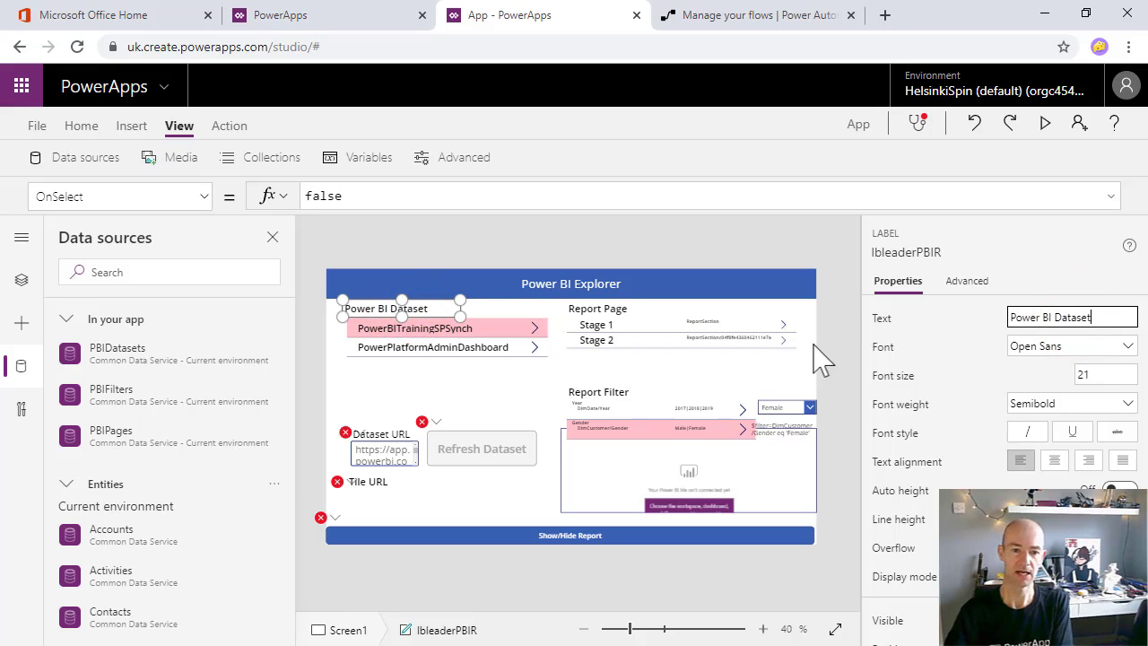
# Set the Default of the txtPBIDataSetURL text input to galPowerBIReports.Selected.URLDataset
pyautogui.click(380, 454)
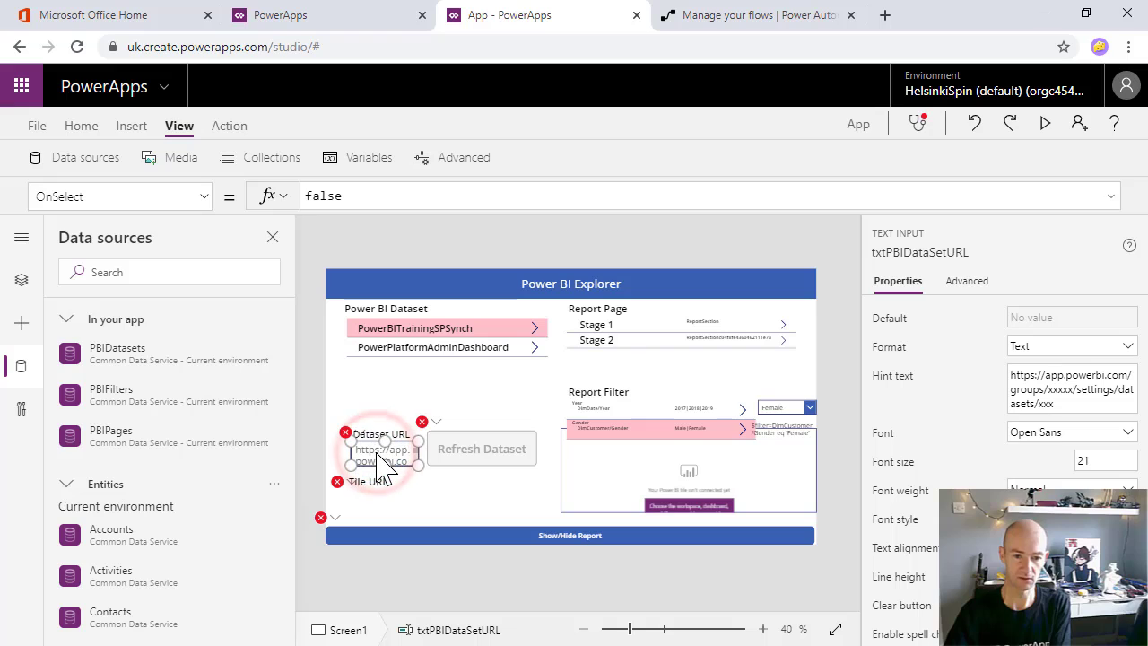
pyautogui.click(115, 196)
pyautogui.write('Te')
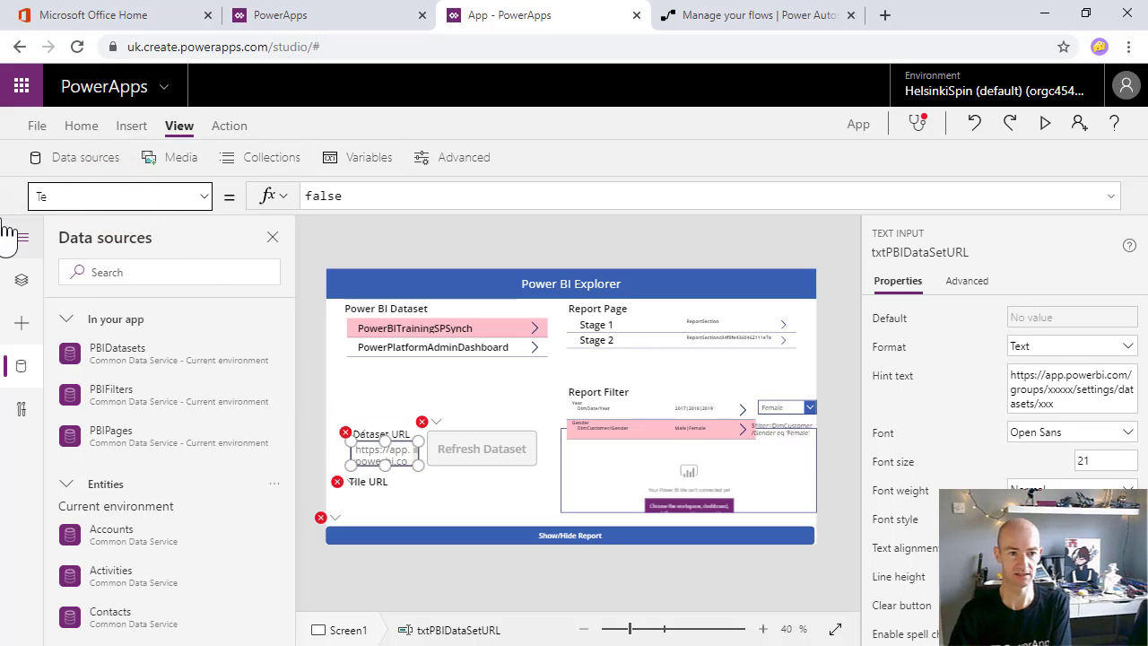
pyautogui.press('BackSpace')
pyautogui.press('BackSpace')
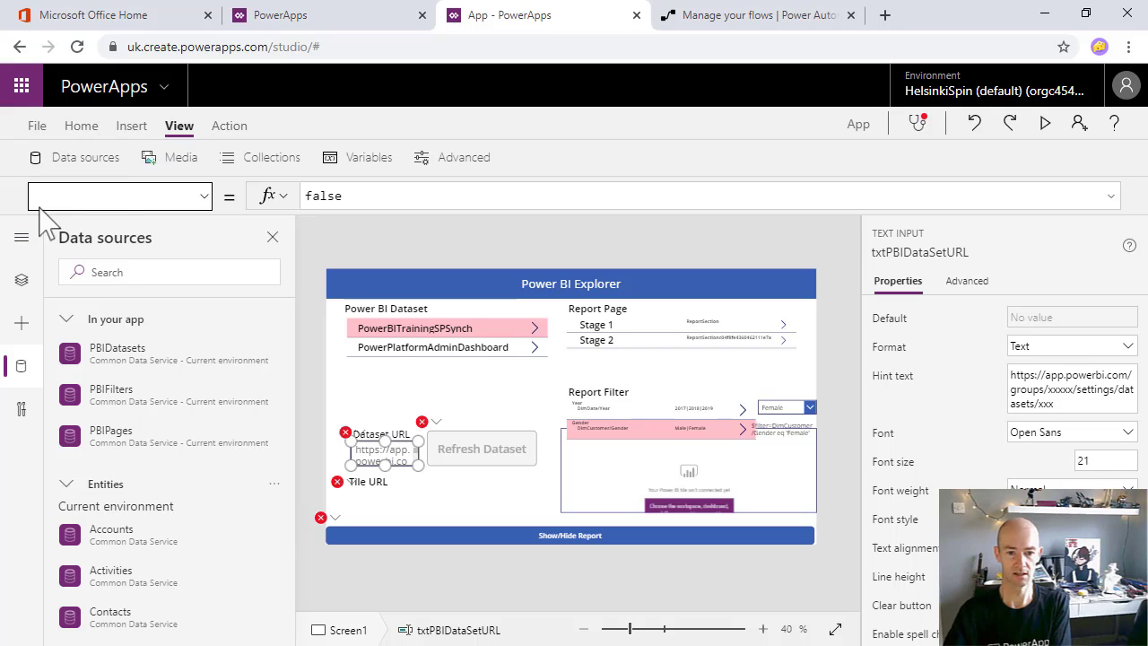
pyautogui.write('Default')
pyautogui.press('Return')
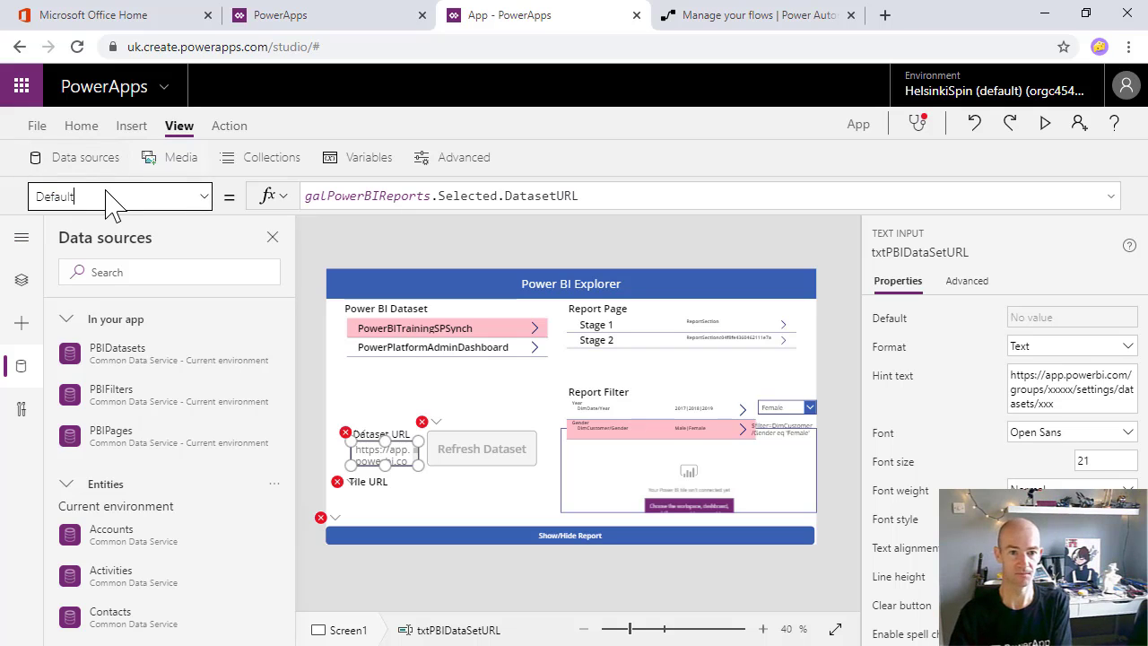
pyautogui.click(504, 196)
pyautogui.click(597, 192)
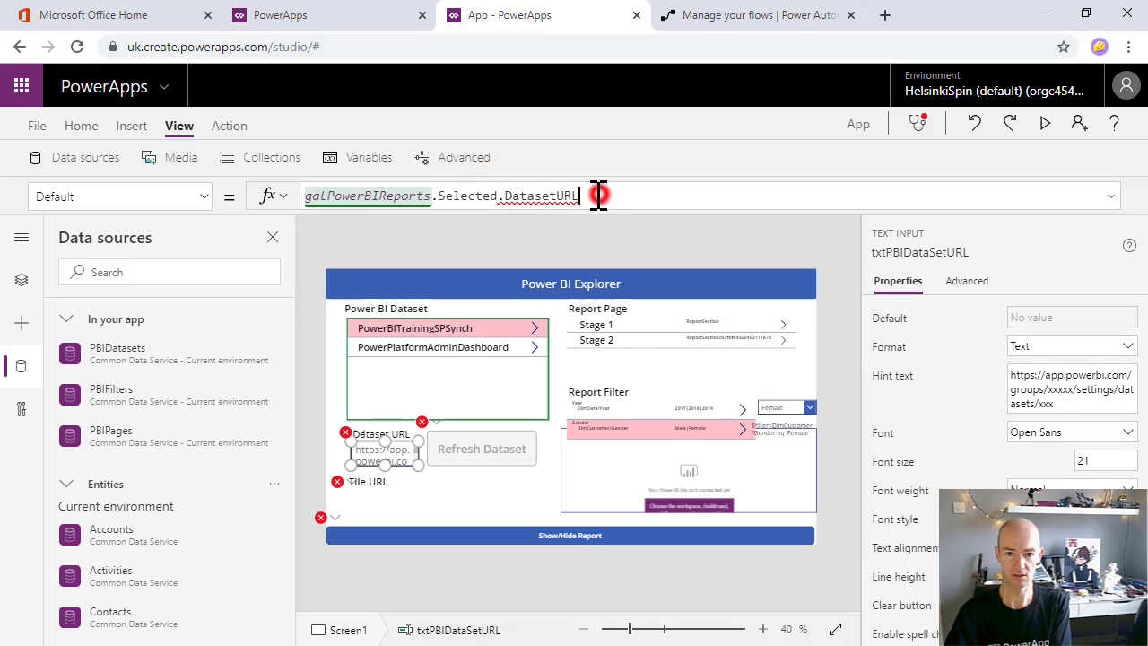
pyautogui.doubleClick(512, 196)
pyautogui.click(512, 196)
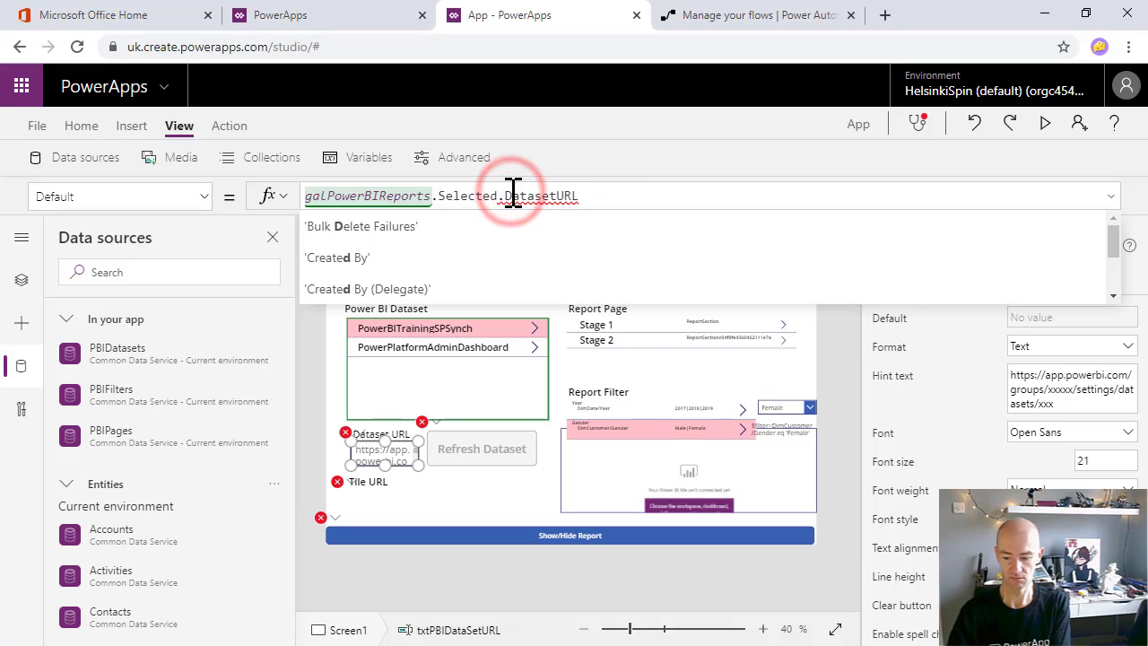
pyautogui.press('Right')
pyautogui.press('Right')
pyautogui.press('Right')
pyautogui.press('Right')
pyautogui.press('Right')
pyautogui.press('End')
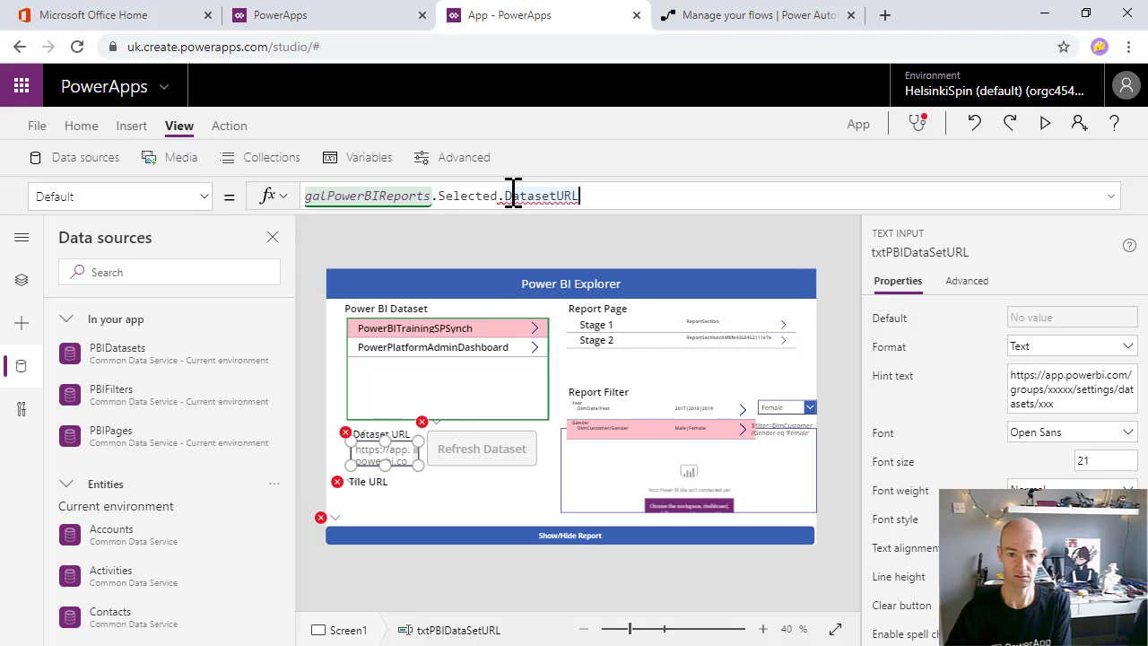
pyautogui.press('BackSpace')
pyautogui.press('BackSpace')
pyautogui.press('BackSpace')
pyautogui.press('BackSpace')
pyautogui.press('BackSpace')
pyautogui.press('BackSpace')
pyautogui.press('BackSpace')
pyautogui.press('BackSpace')
pyautogui.press('BackSpace')
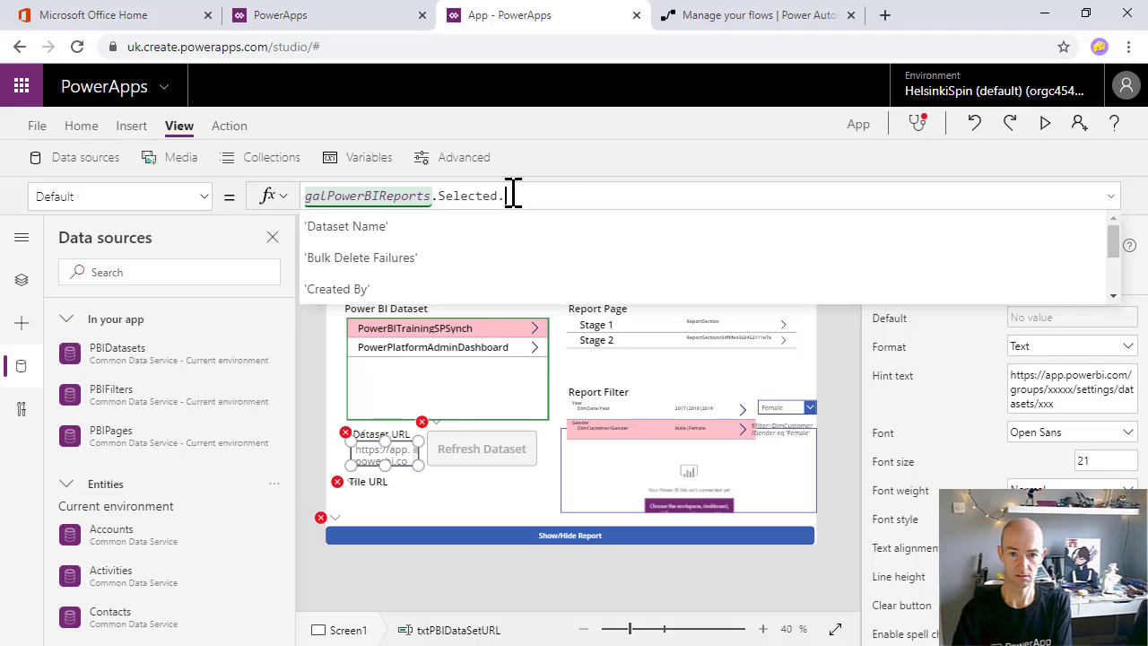
pyautogui.press('BackSpace')
pyautogui.write('URL')
pyautogui.click(423, 229)
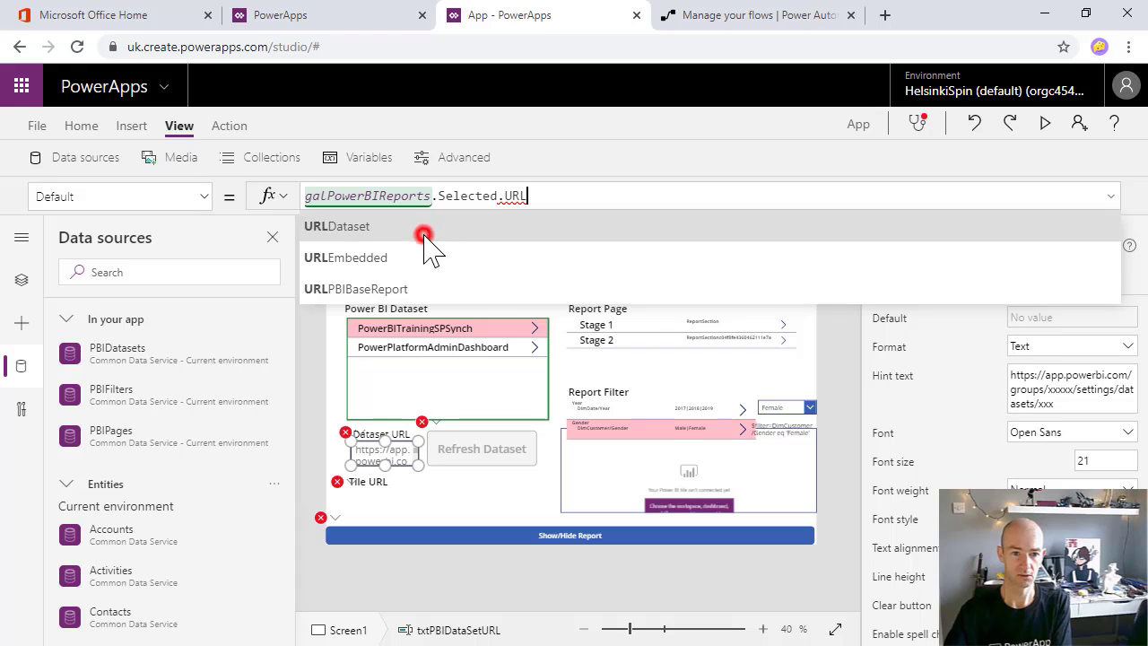
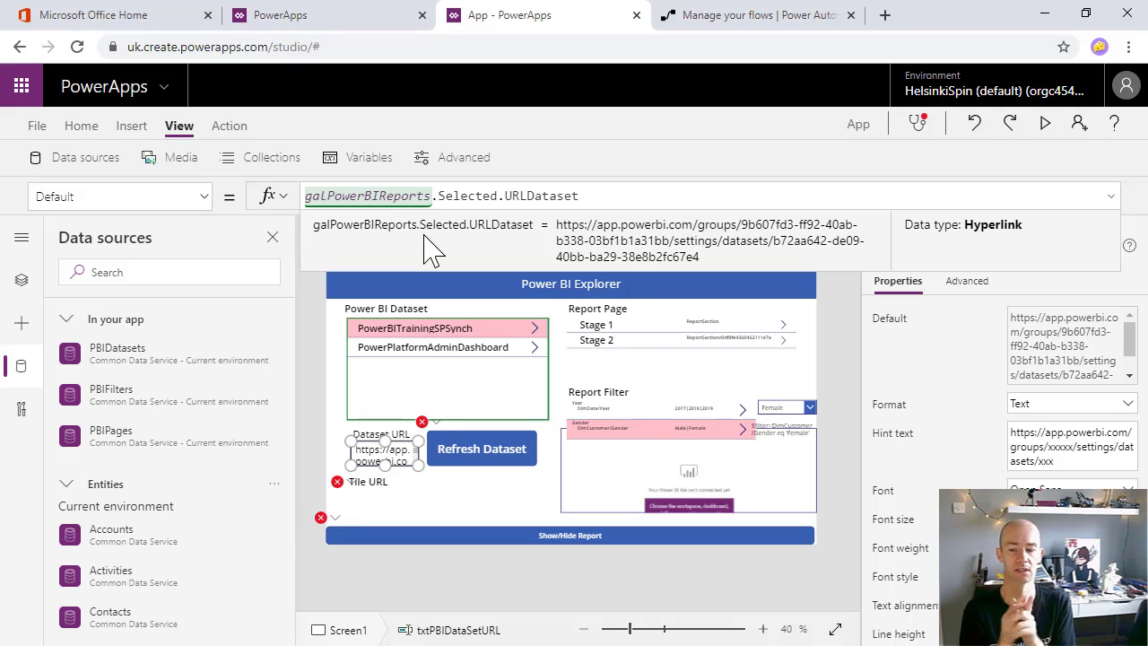
# Expand the OnSelect formula of the Refresh Dataset button to examine it in full
pyautogui.click(457, 451)
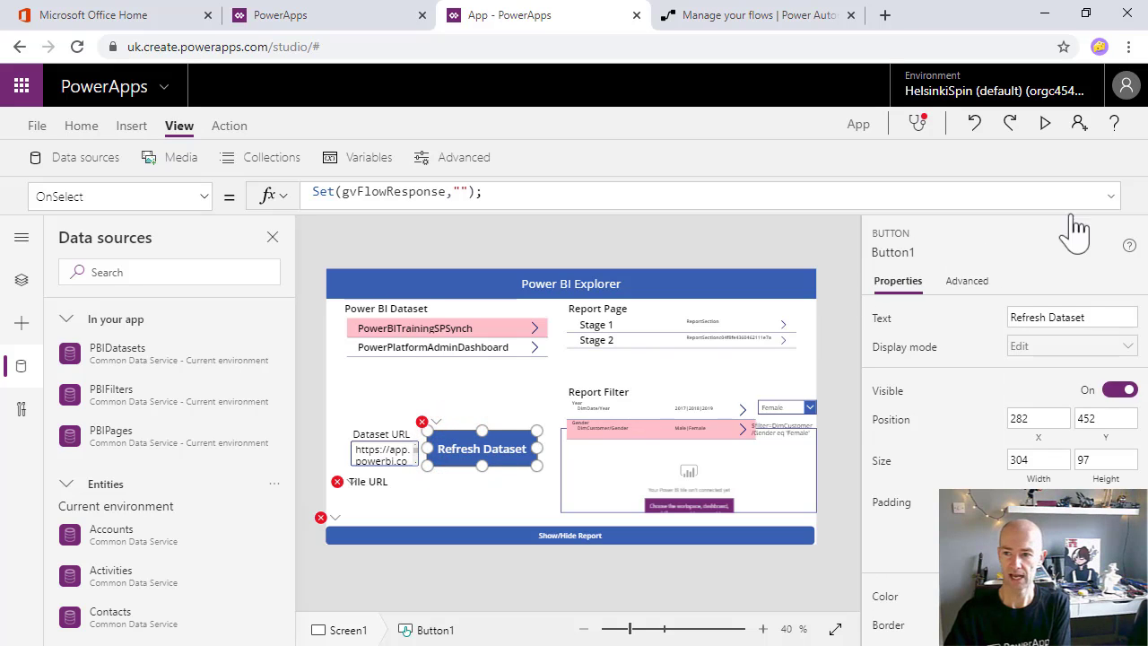
pyautogui.click(1110, 197)
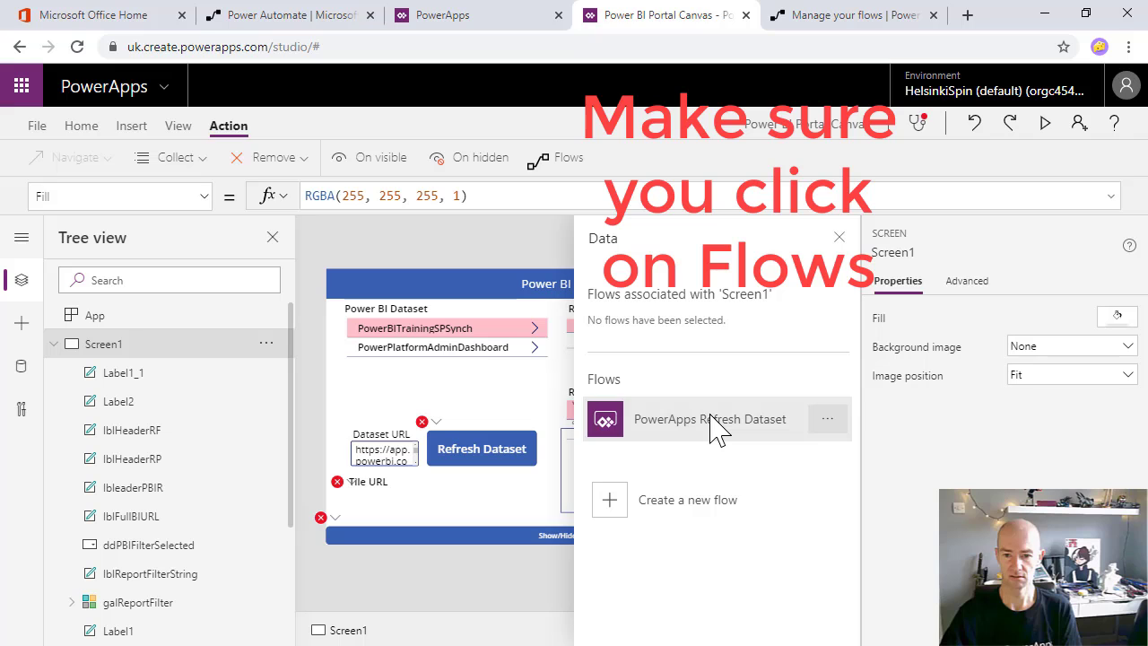
# Add the PowerApps Refresh Dataset flow to the app from Screen1
pyautogui.click(664, 421)
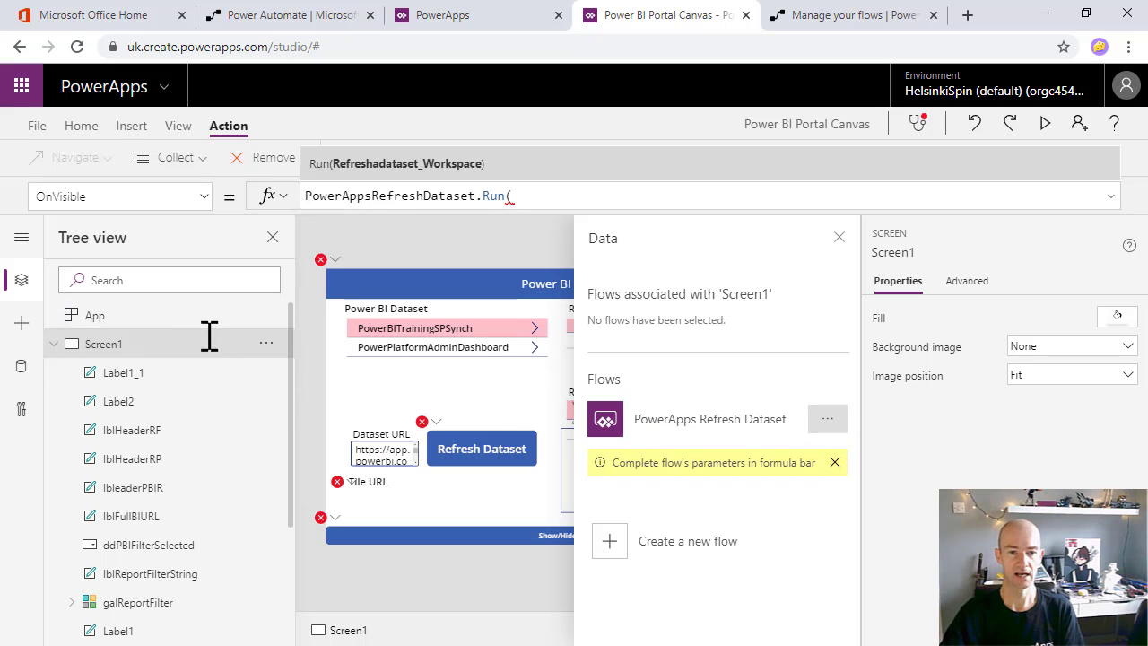
# Remove the PowerApps Refresh Dataset flow from Screen1 and associate it with the Refresh Dataset button
pyautogui.click(828, 415)
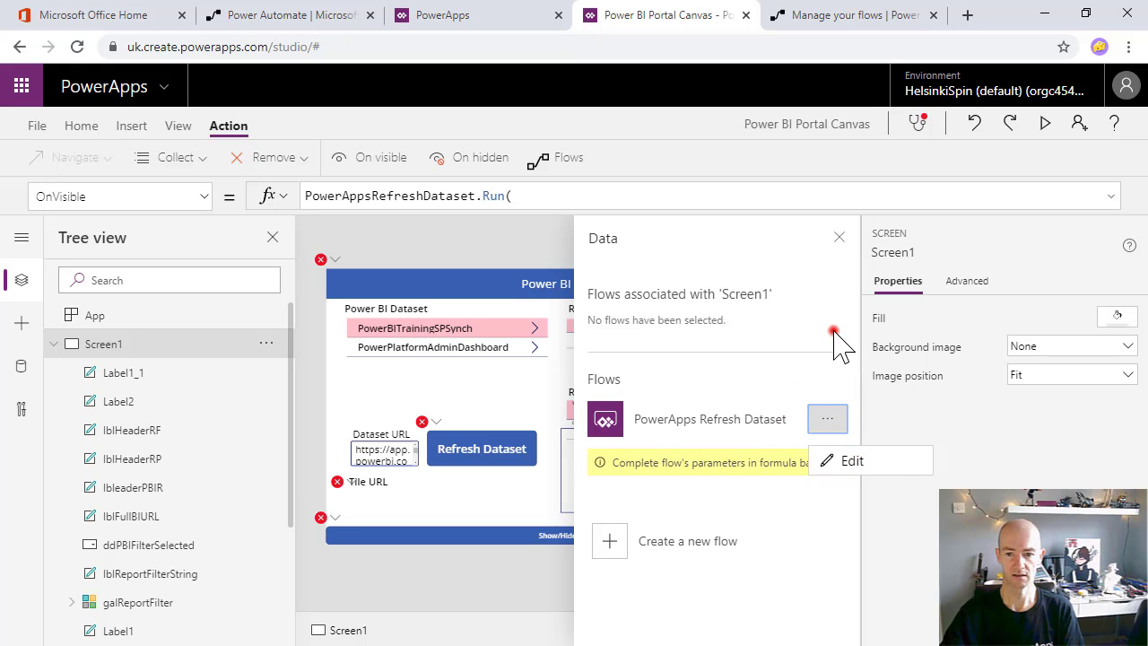
pyautogui.click(827, 333)
pyautogui.click(849, 393)
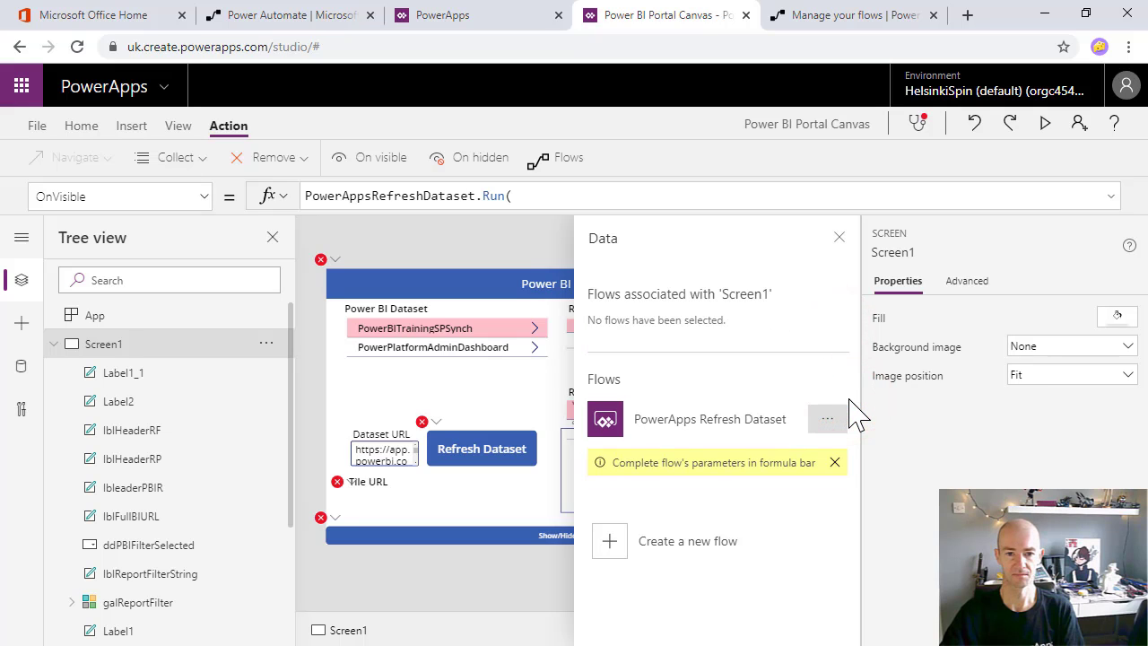
pyautogui.click(430, 453)
pyautogui.click(605, 418)
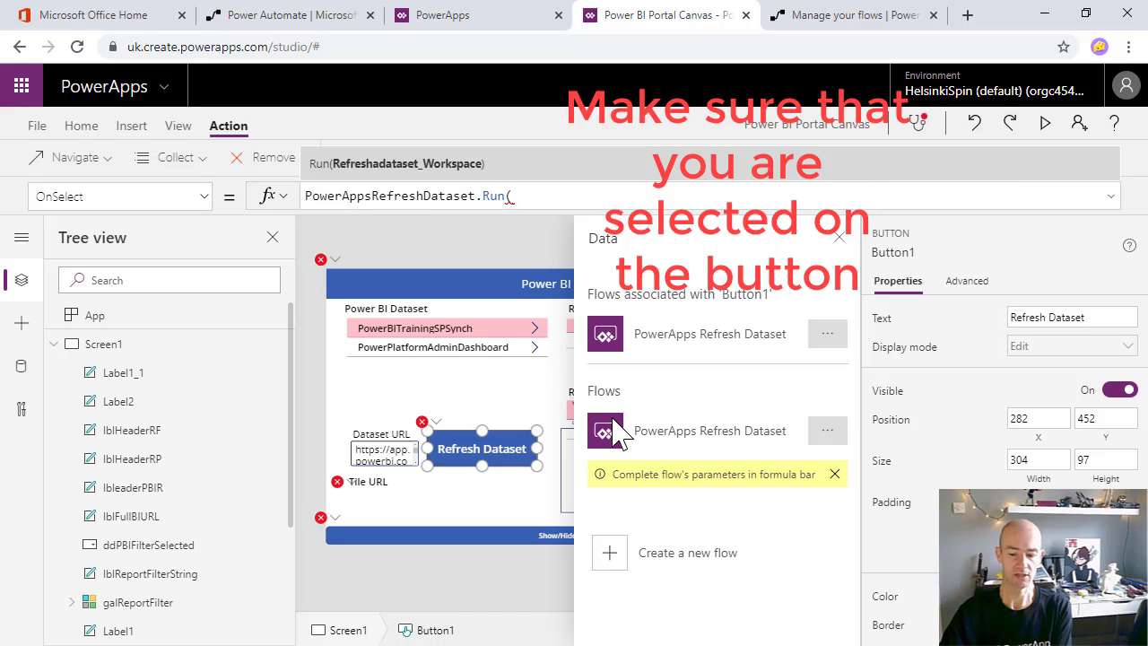
pyautogui.click(528, 193)
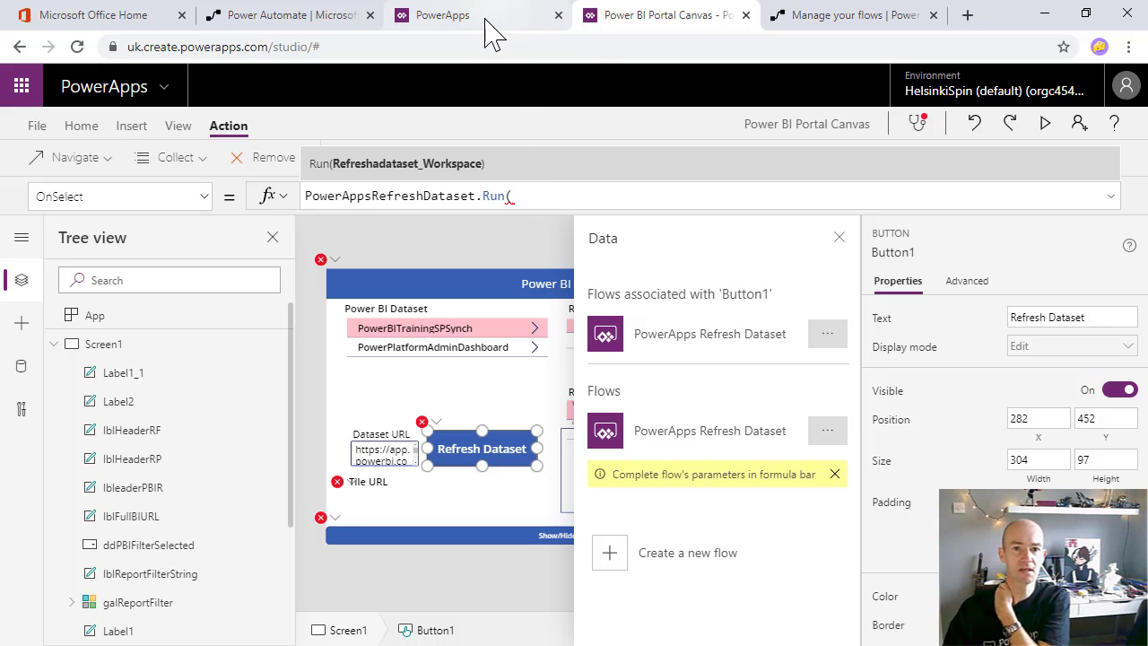
# Finish the pending canvas app creation in the PowerBI Portal solution to refresh its component list, and return to the Power BI Portal Canvas app
pyautogui.click(807, 15)
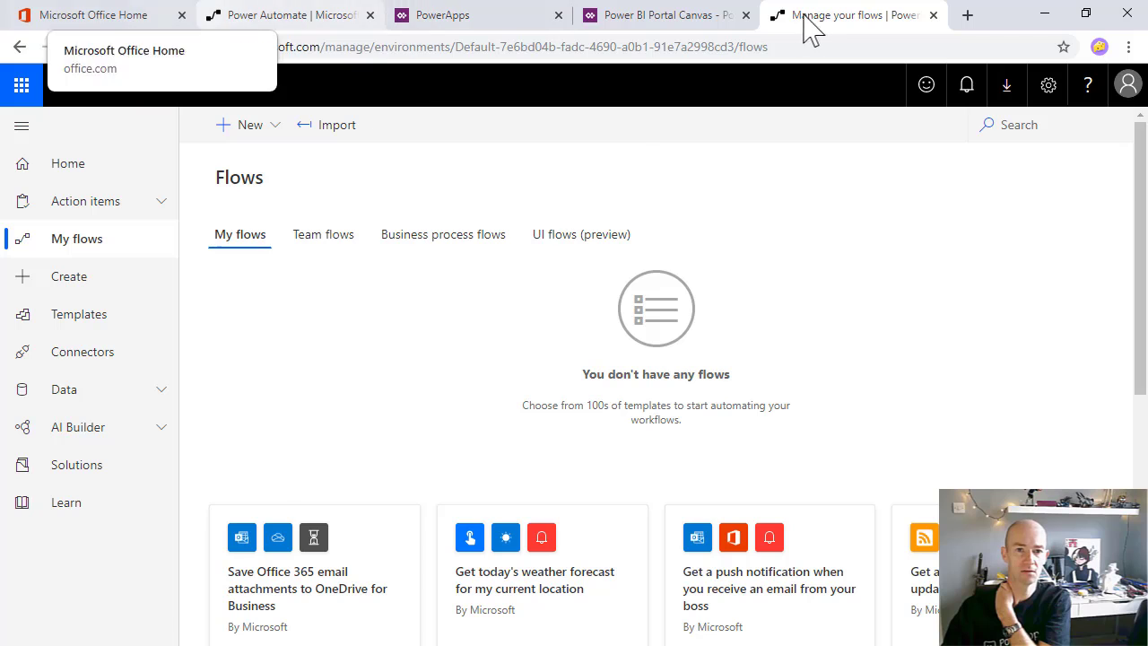
pyautogui.click(428, 13)
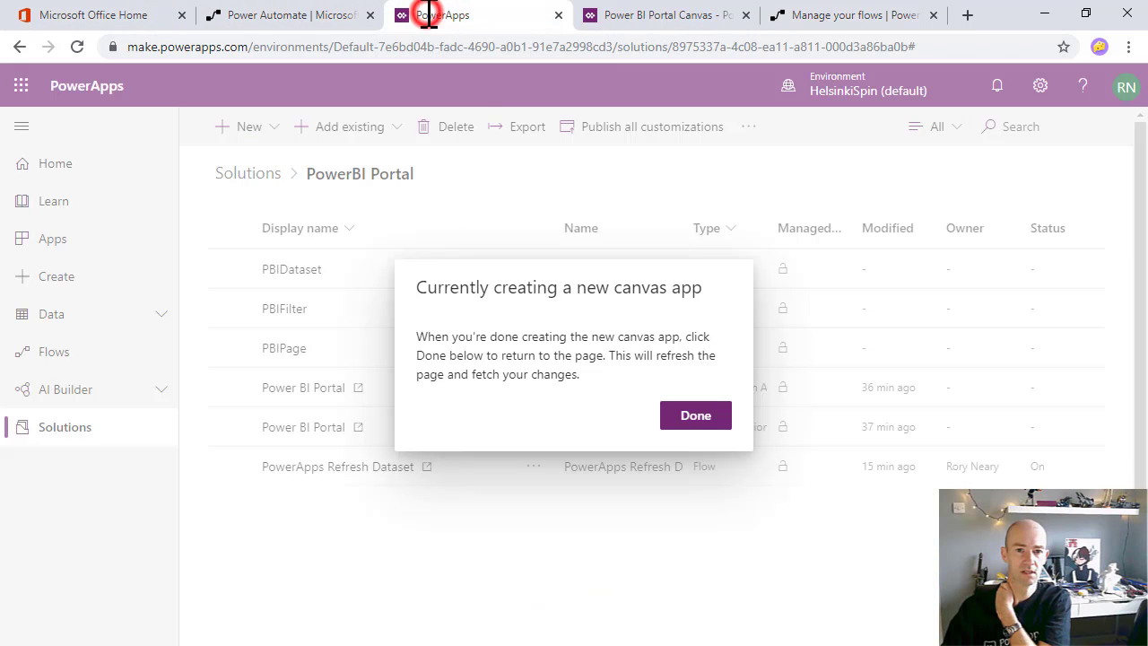
pyautogui.click(693, 417)
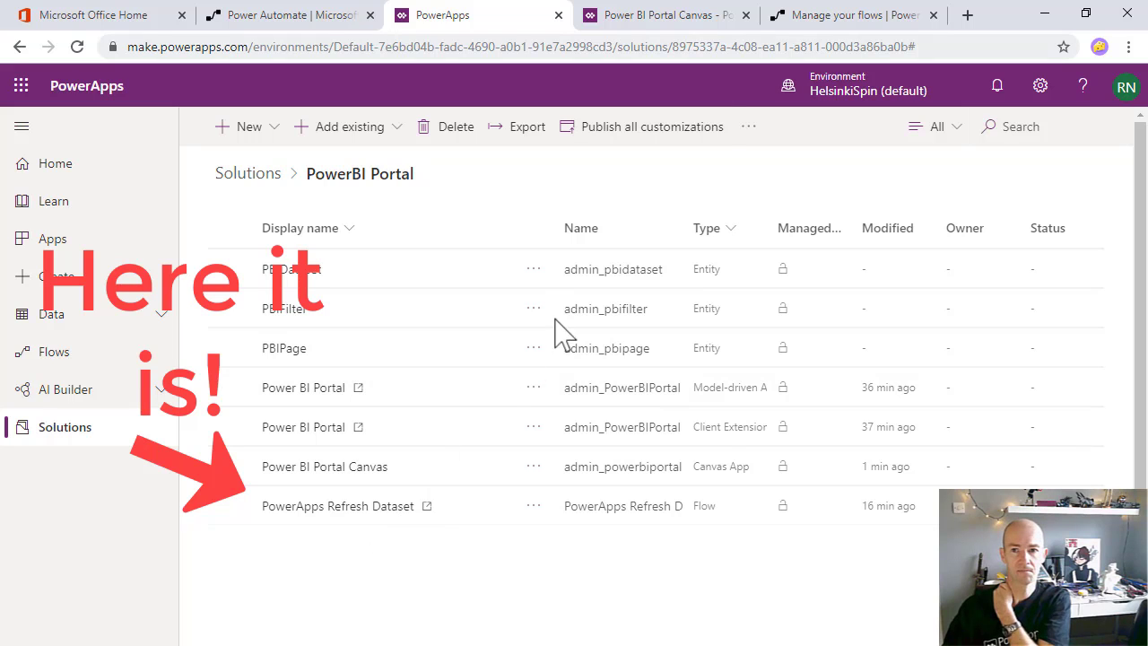
pyautogui.click(807, 16)
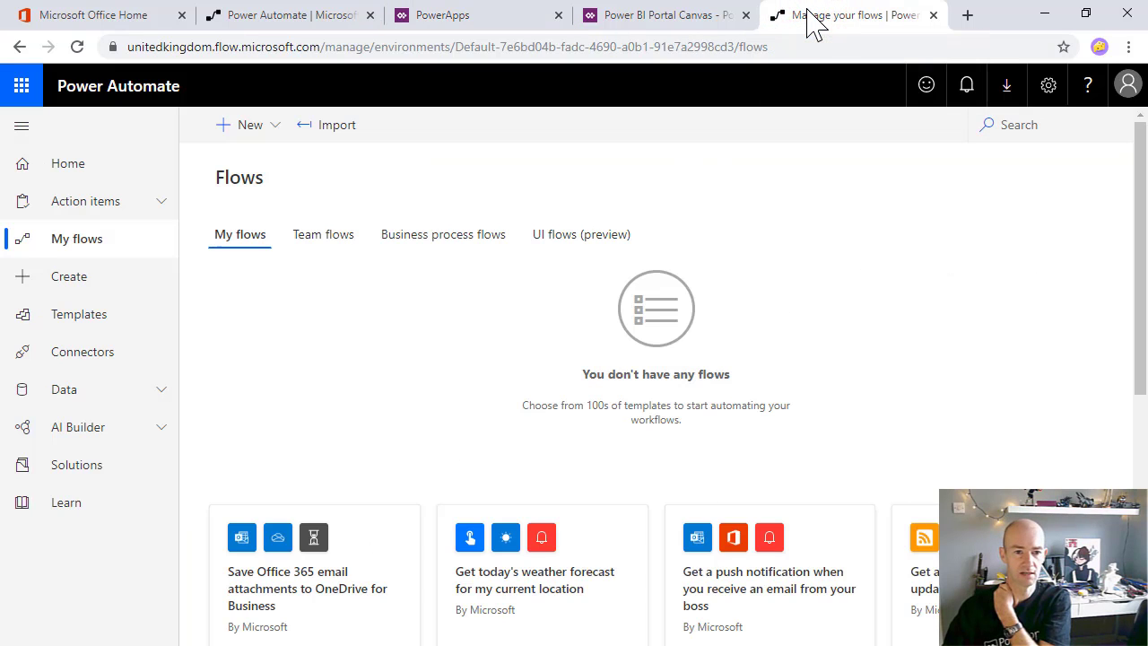
pyautogui.click(620, 21)
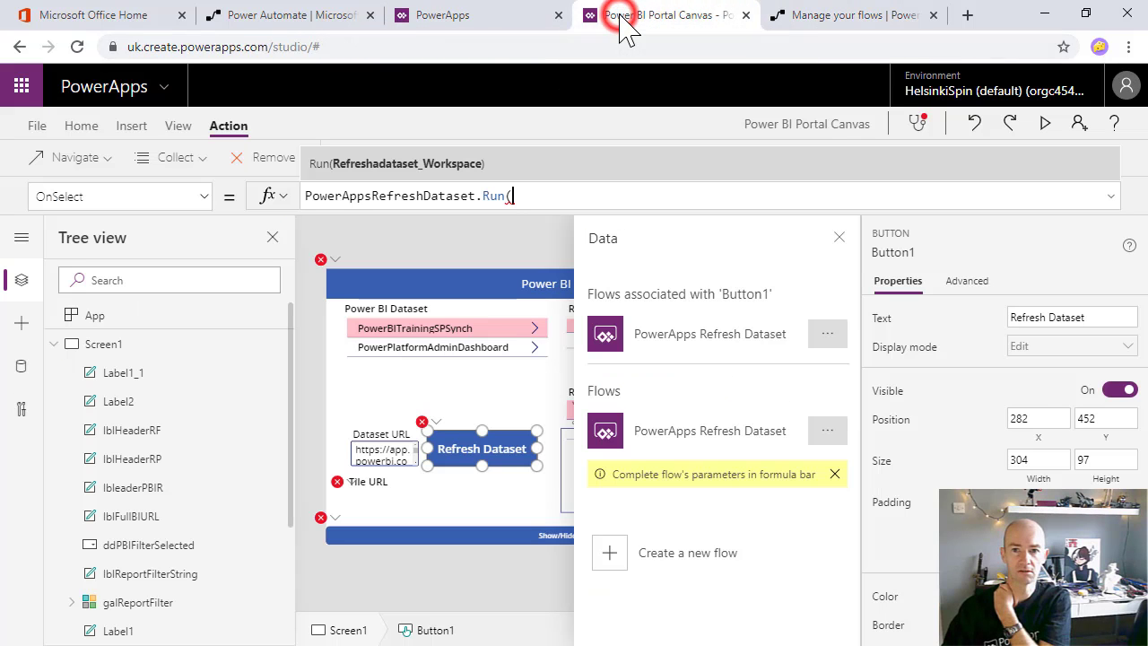
# Open the PowerApps Refresh Dataset flow for editing and expand its Refresh a dataset action
pyautogui.click(825, 431)
pyautogui.click(839, 460)
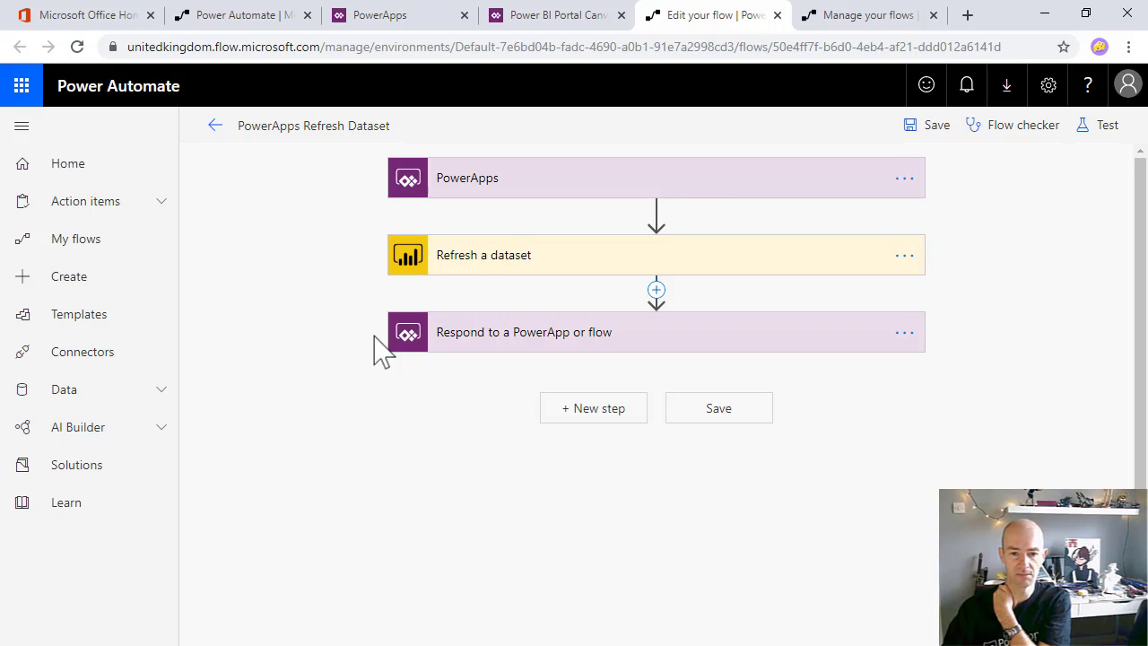
pyautogui.click(507, 253)
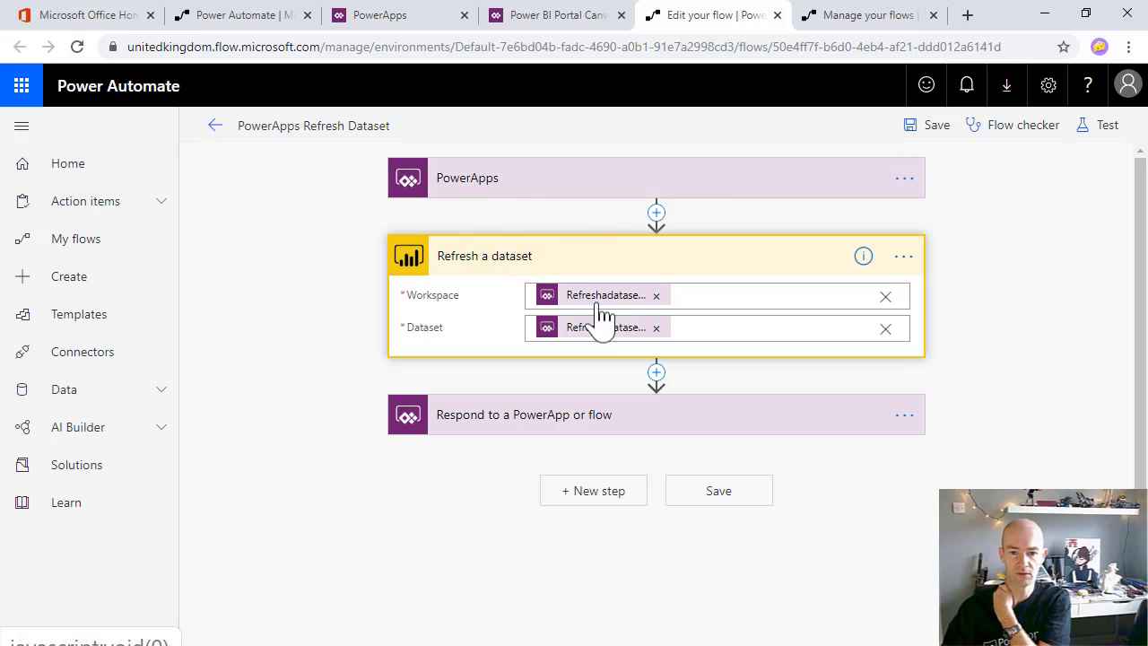
# Replace the Dataset value of the Refresh a dataset action with Ask in PowerApps and save the flow
pyautogui.click(656, 328)
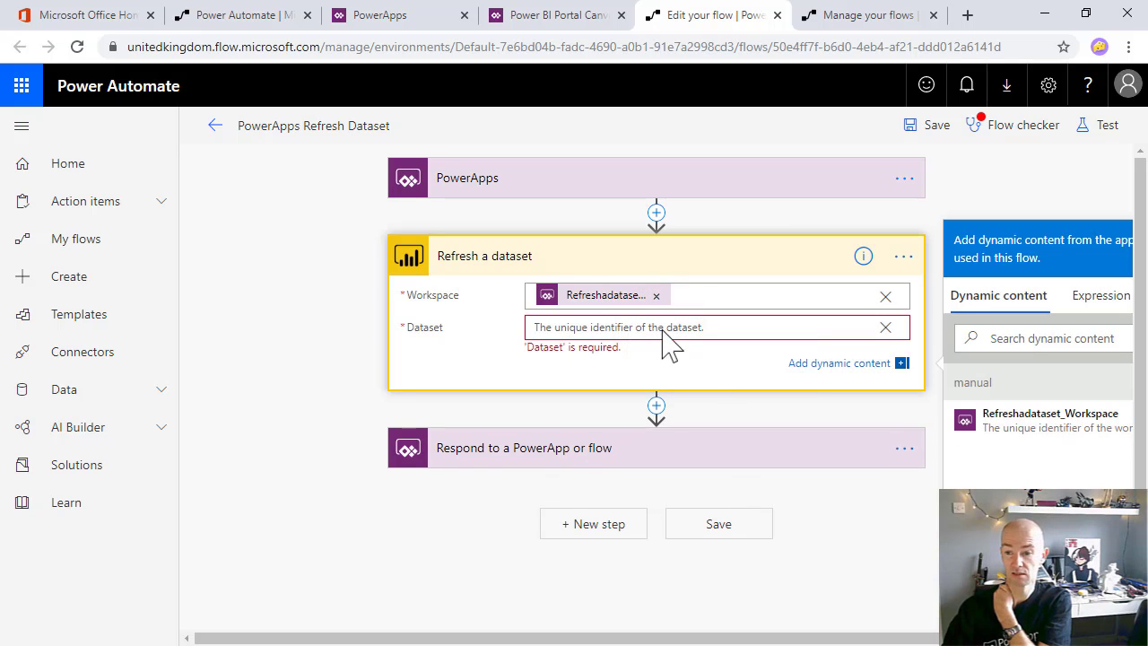
pyautogui.scroll(-1, 1139, 323)
pyautogui.scroll(1, 1139, 323)
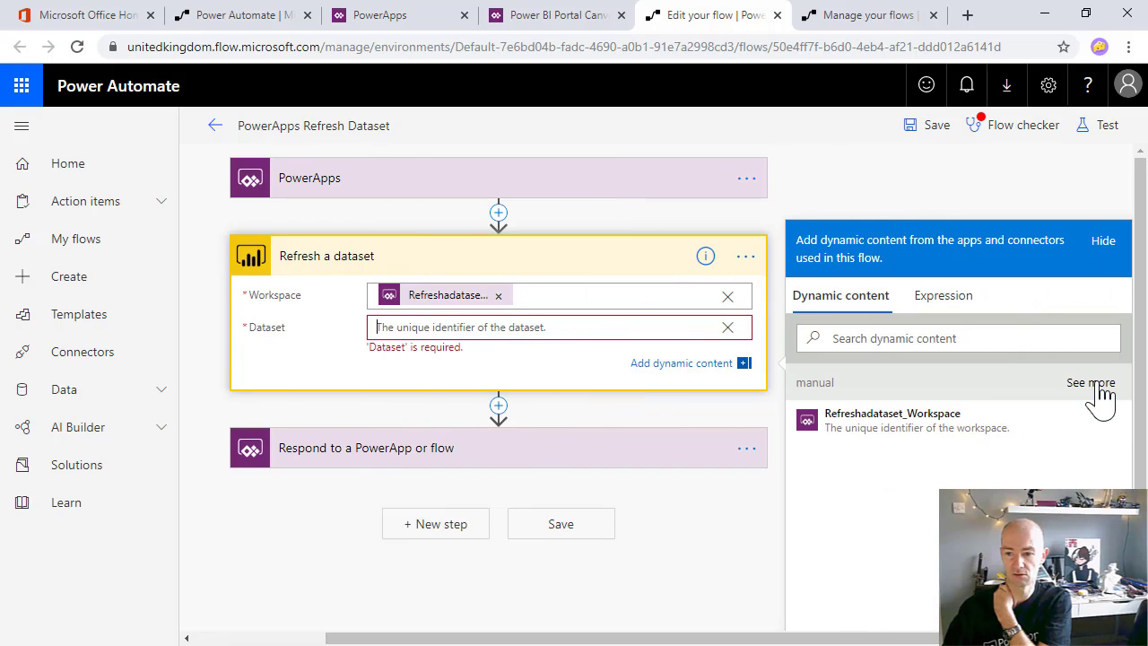
pyautogui.click(1094, 382)
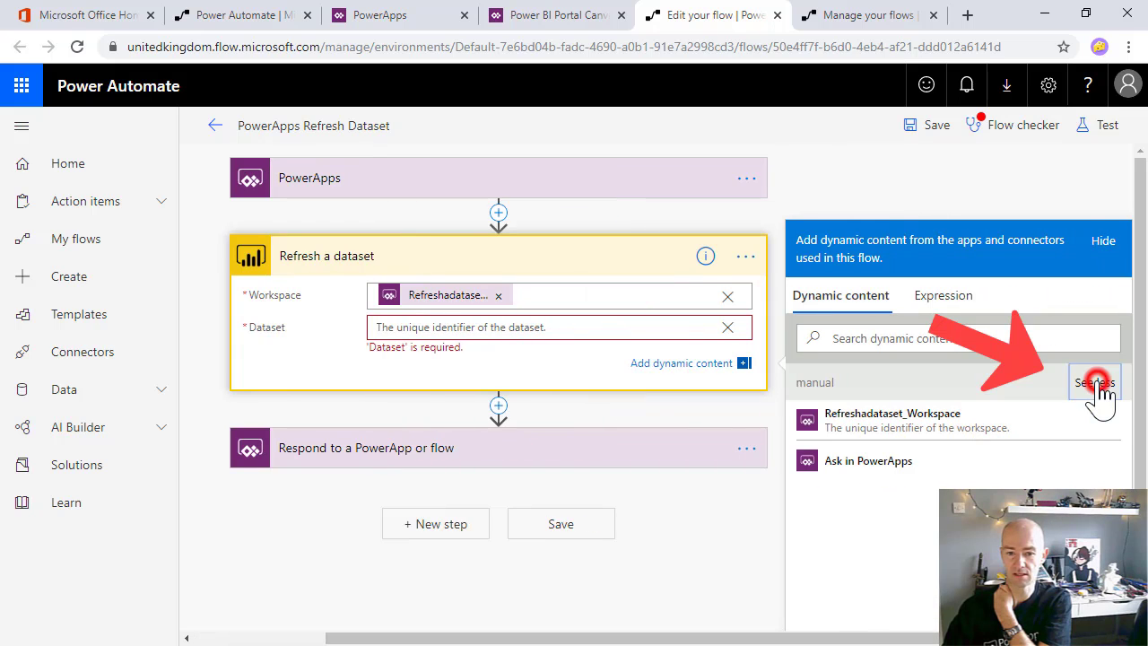
pyautogui.click(856, 464)
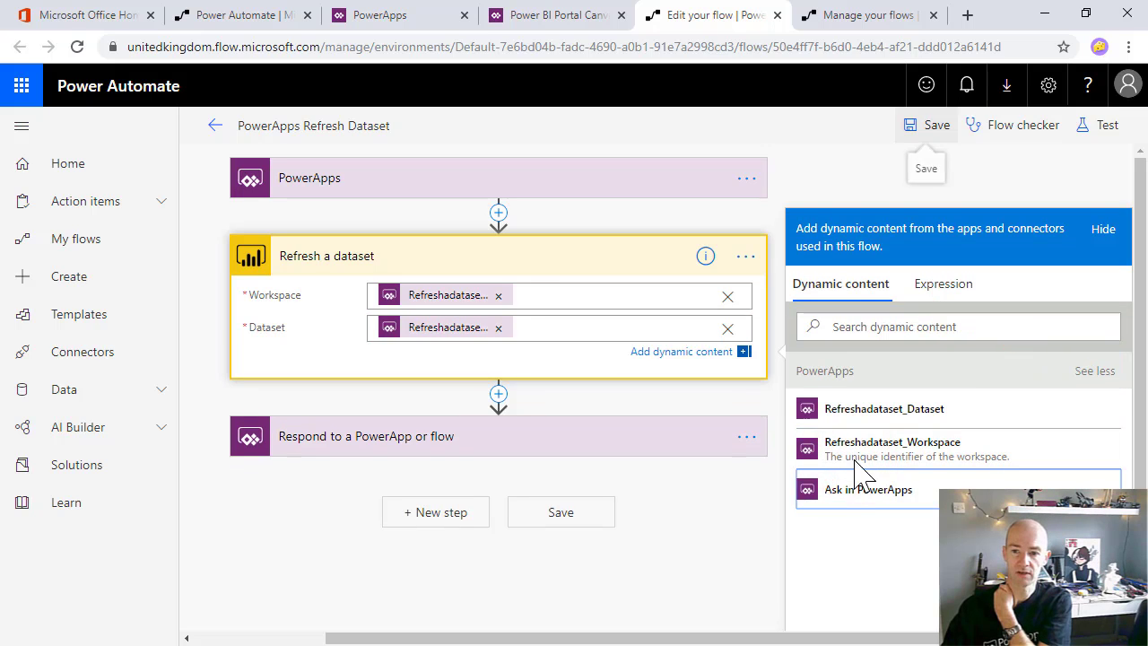
pyautogui.click(929, 130)
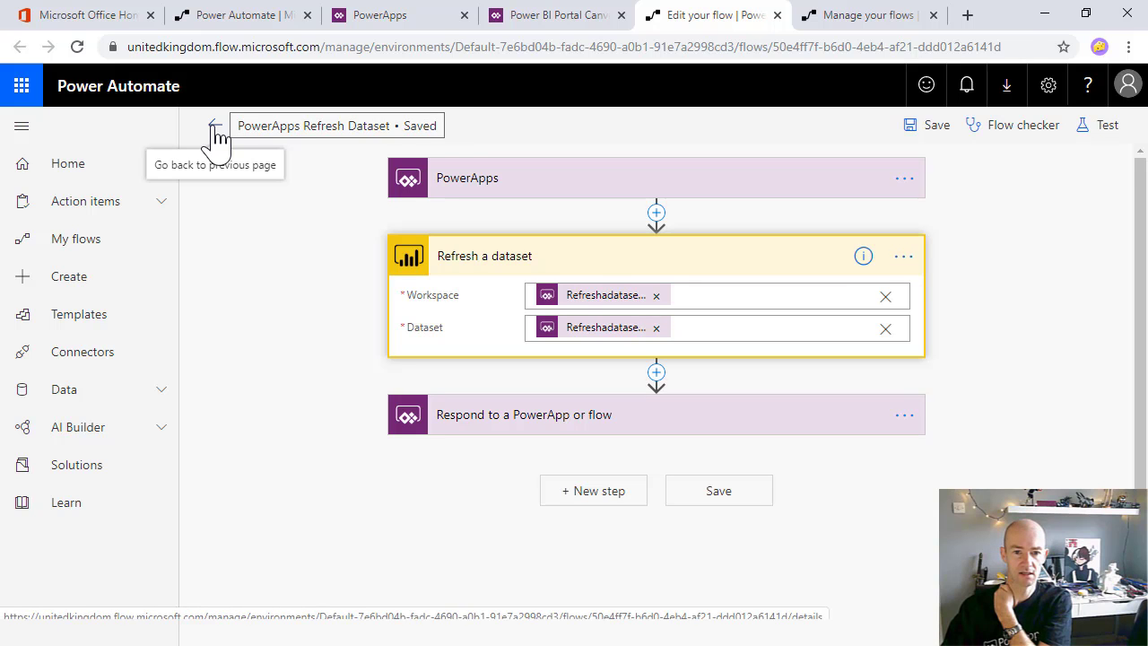
pyautogui.click(216, 127)
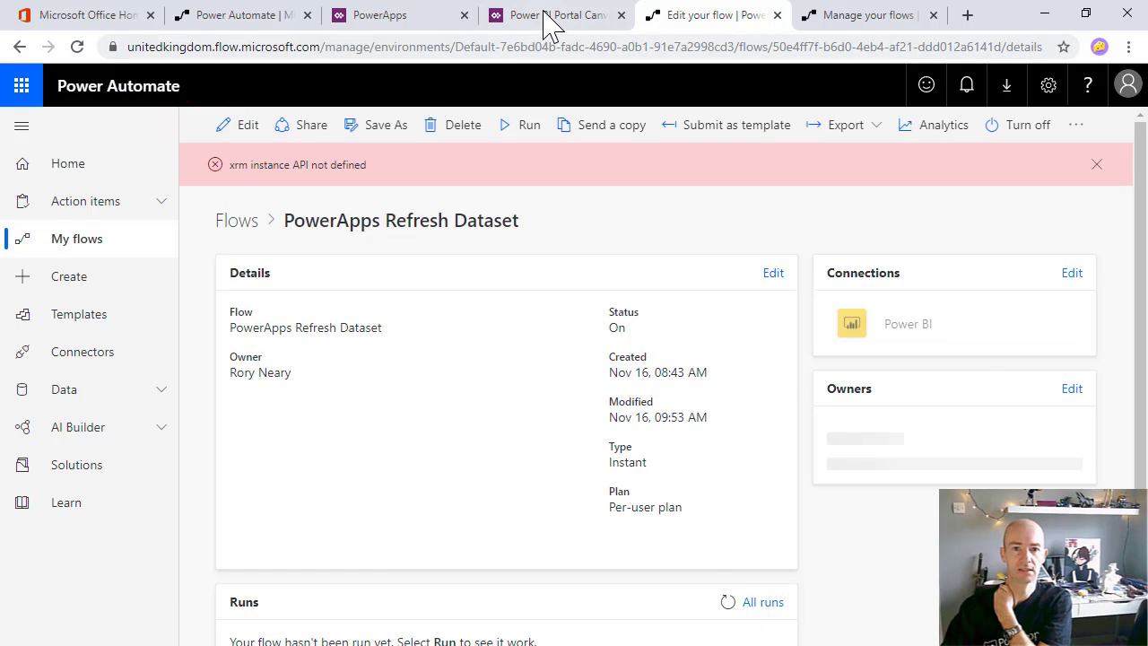
# In the Power BI Portal Canvas app, remove the PowerApps Refresh Dataset flow from the Refresh Dataset button and add it again
pyautogui.click(549, 19)
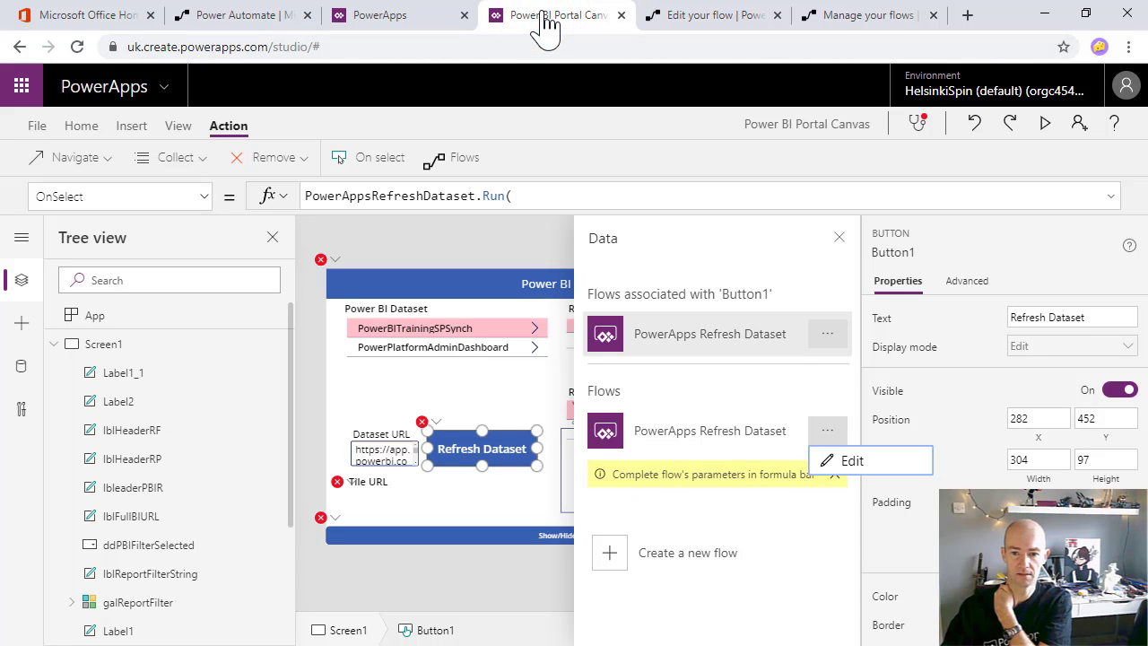
pyautogui.click(822, 335)
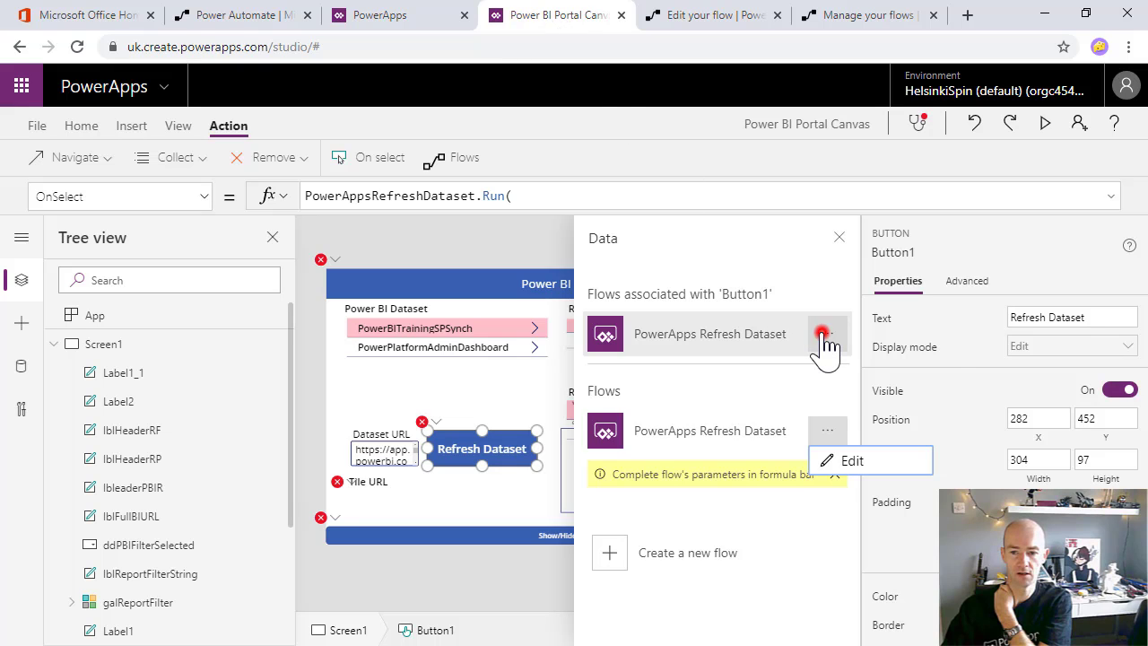
pyautogui.click(847, 391)
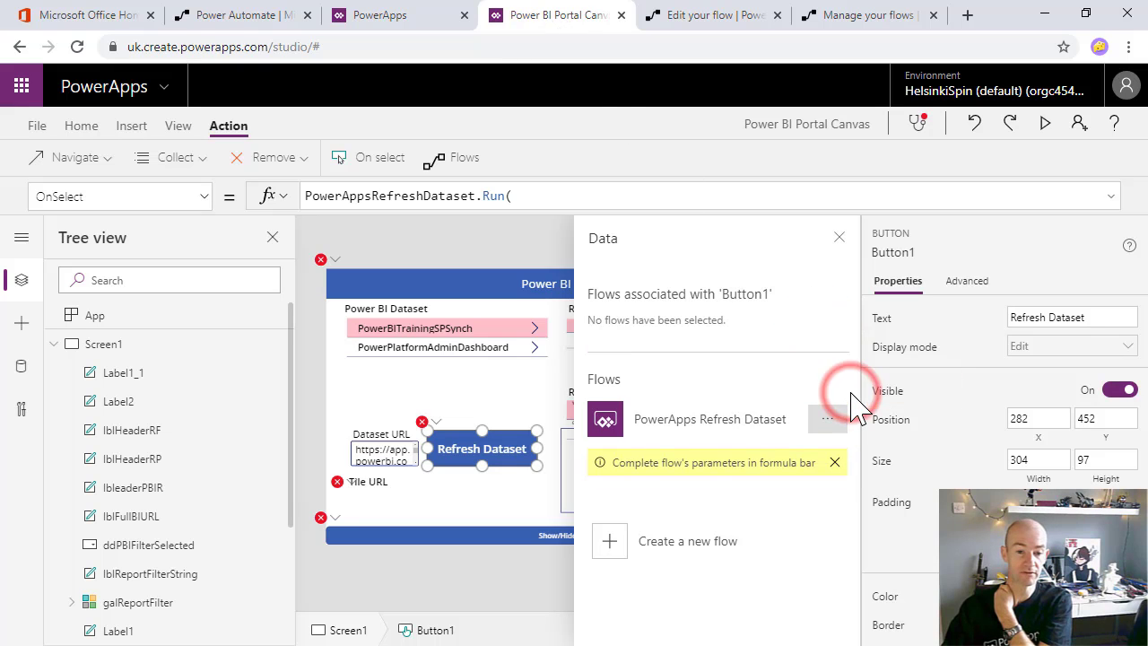
pyautogui.click(833, 461)
pyautogui.click(732, 419)
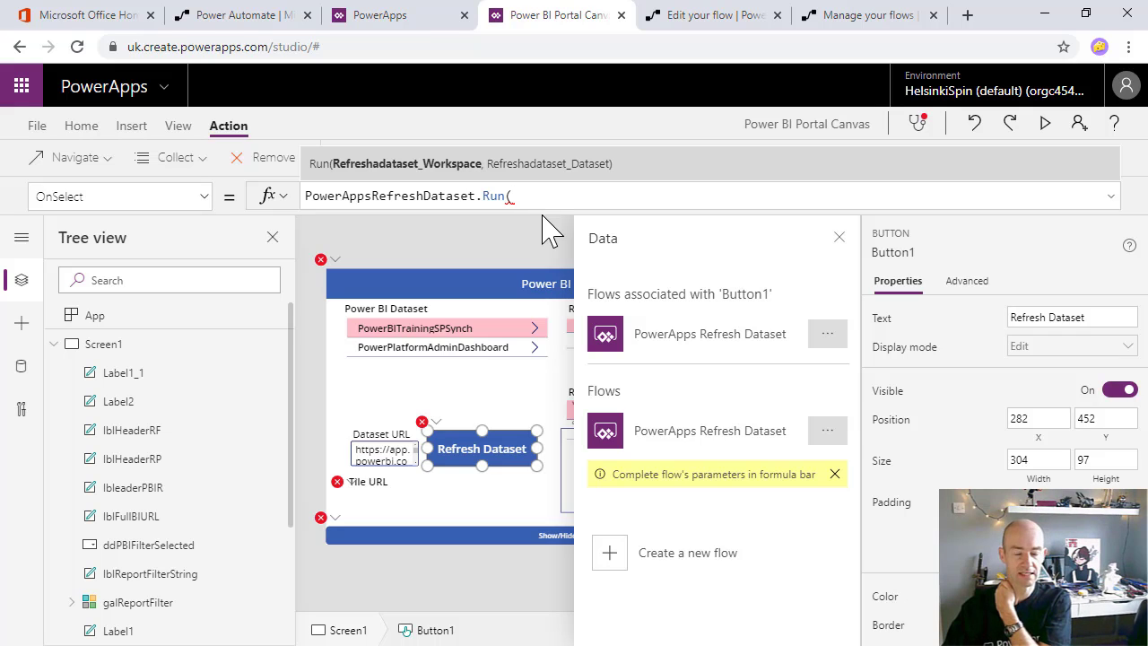
pyautogui.click(543, 455)
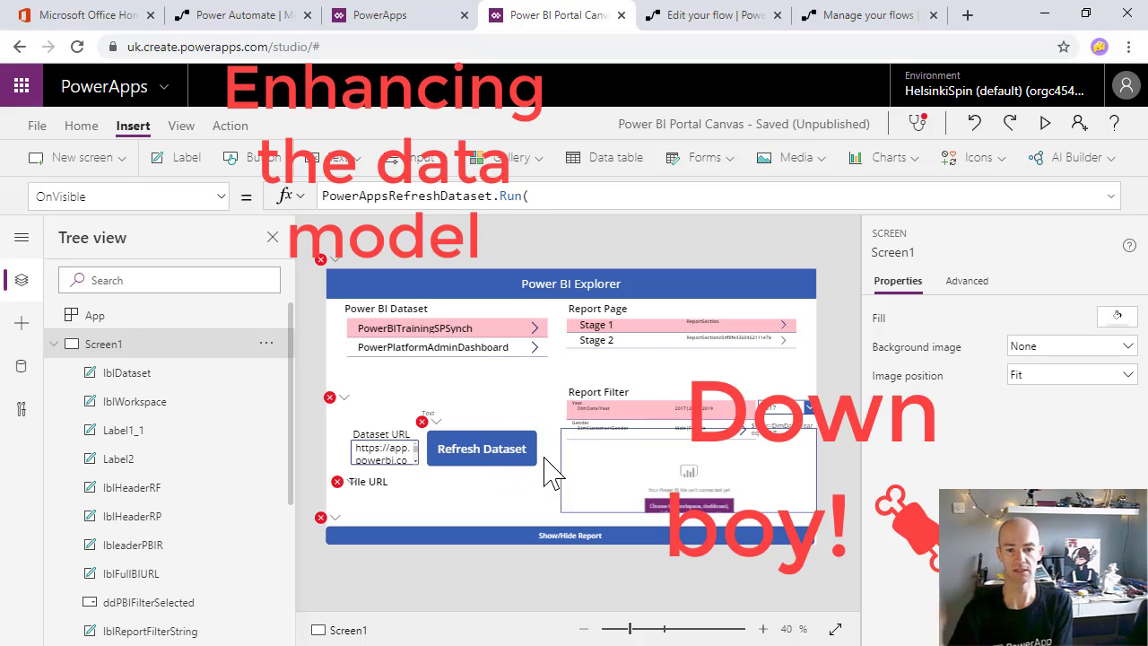
# Open the PBIDataset entity from the PowerBI Portal solution and look through its fields
pyautogui.click(402, 18)
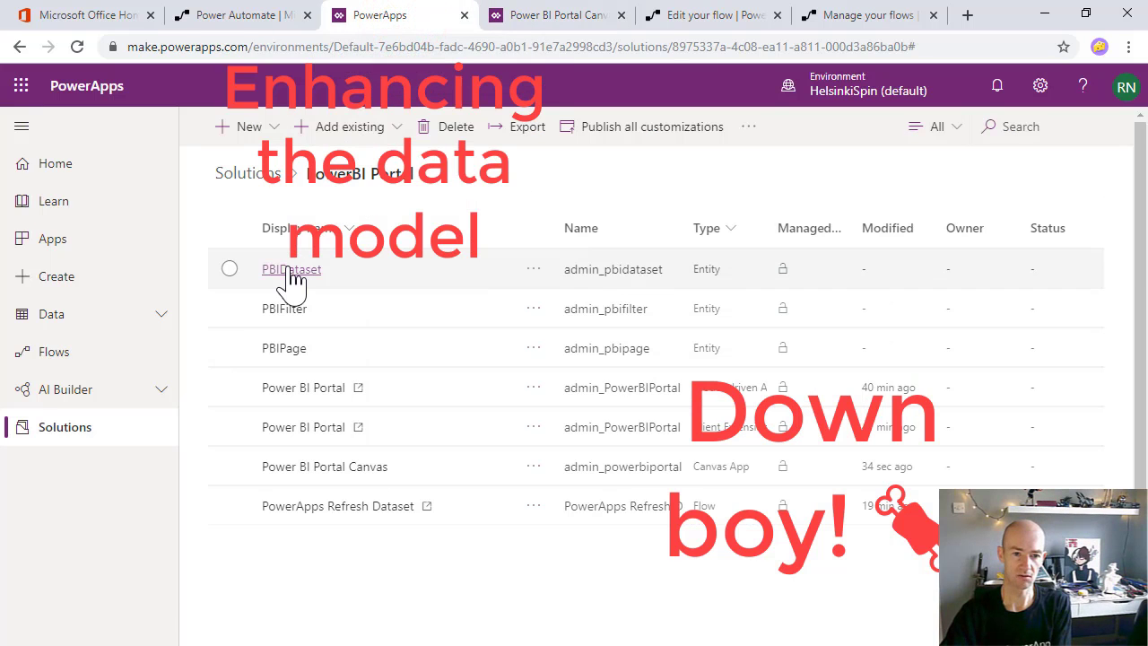
pyautogui.click(294, 271)
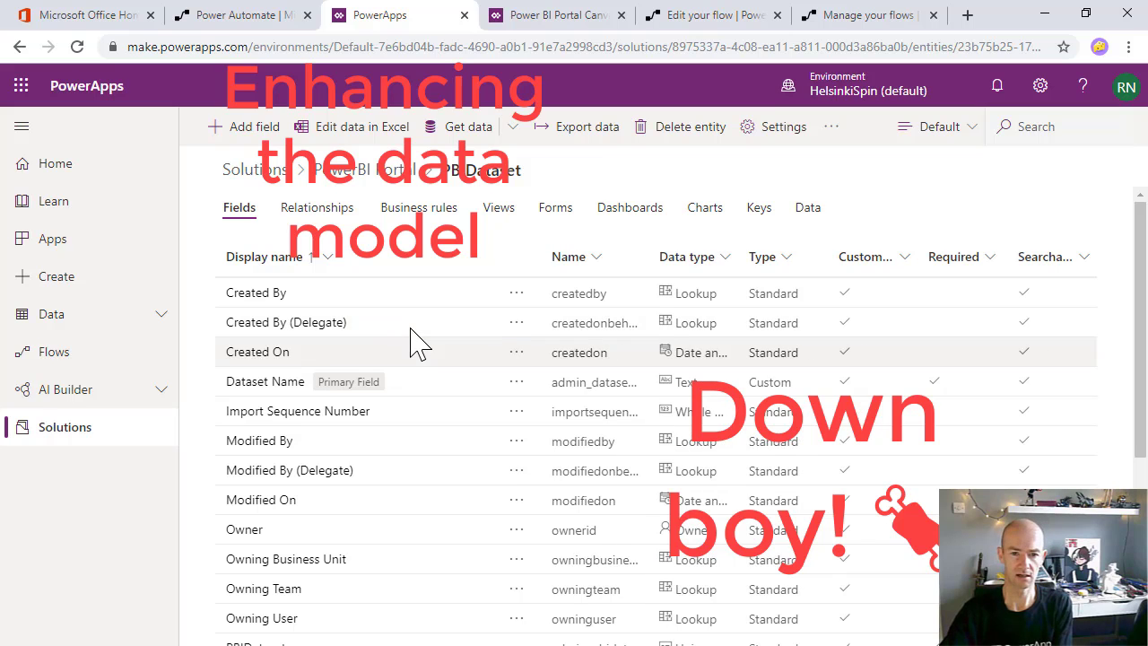
pyautogui.scroll(-4, 417, 341)
# Add a text field with the display name WorkpaceID to the PBIDataset entity
pyautogui.click(243, 128)
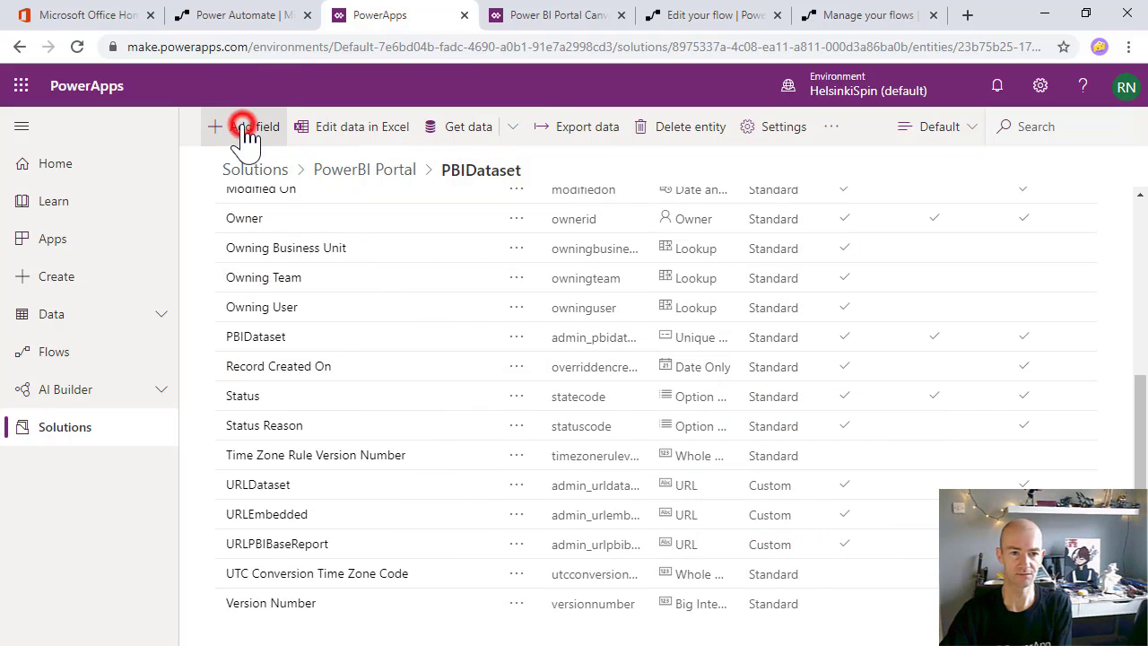
pyautogui.click(890, 158)
pyautogui.write('WorkpaceID')
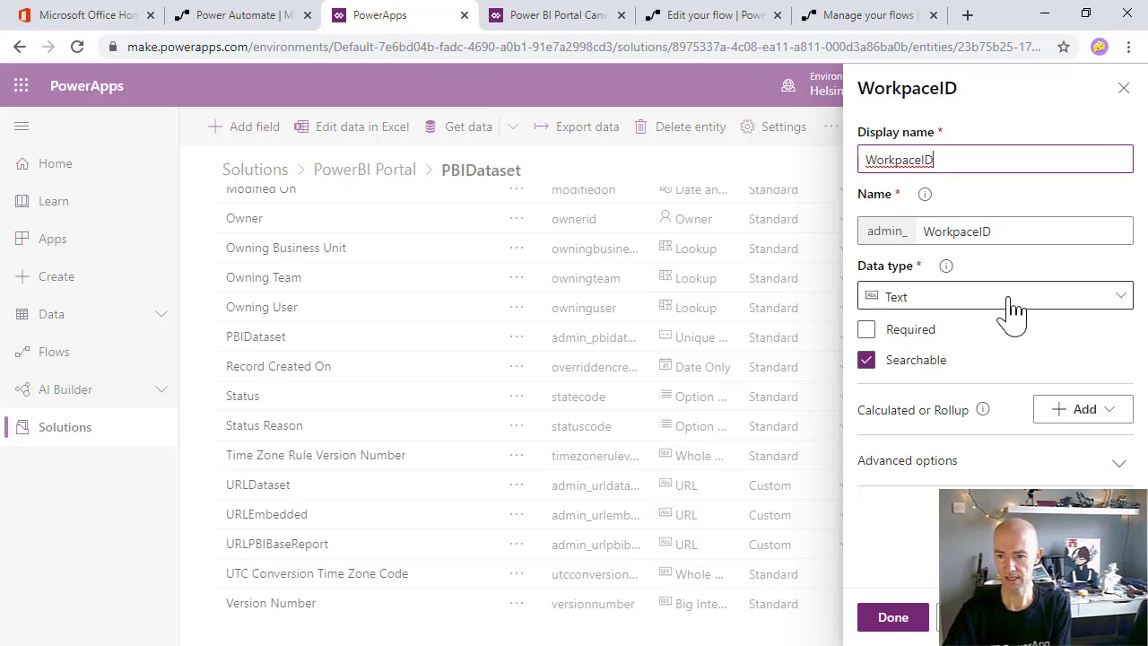
pyautogui.click(1084, 464)
pyautogui.scroll(-2, 1087, 472)
pyautogui.click(866, 189)
pyautogui.click(908, 616)
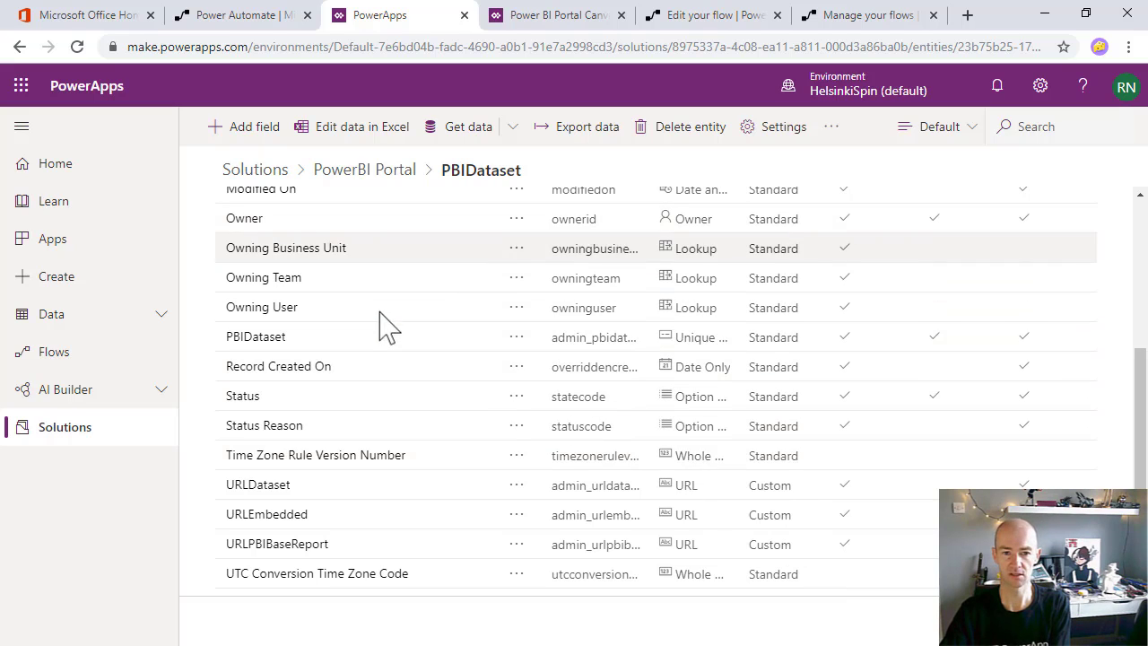
# Add a text field with the display name DatasetID to the PBIDataset entity
pyautogui.click(247, 127)
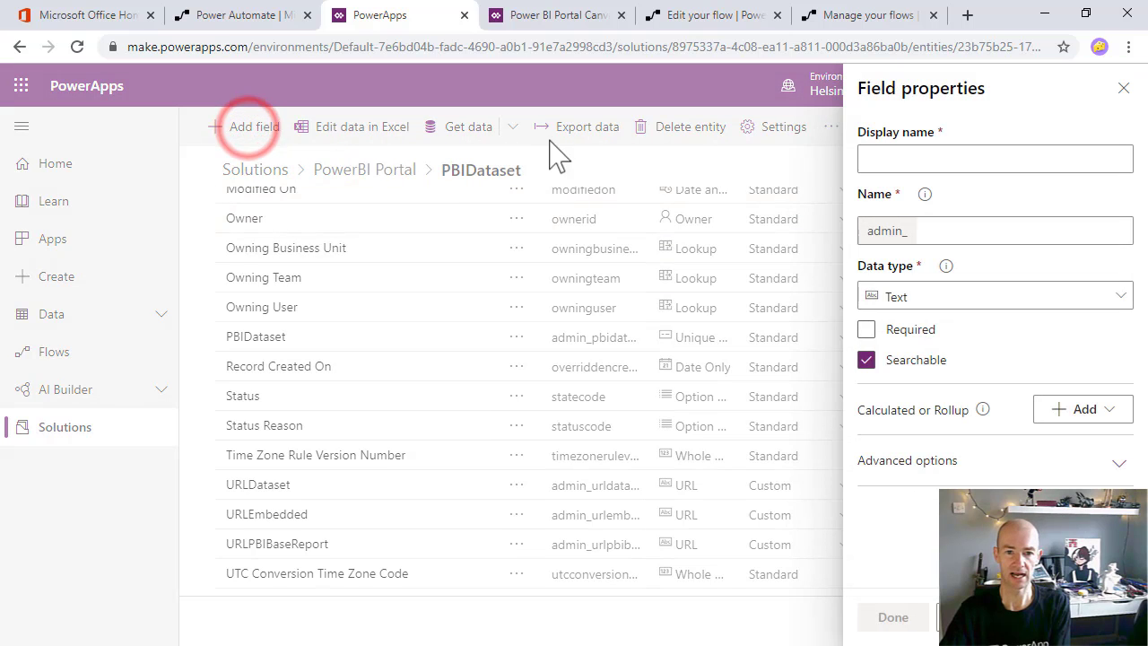
pyautogui.click(940, 157)
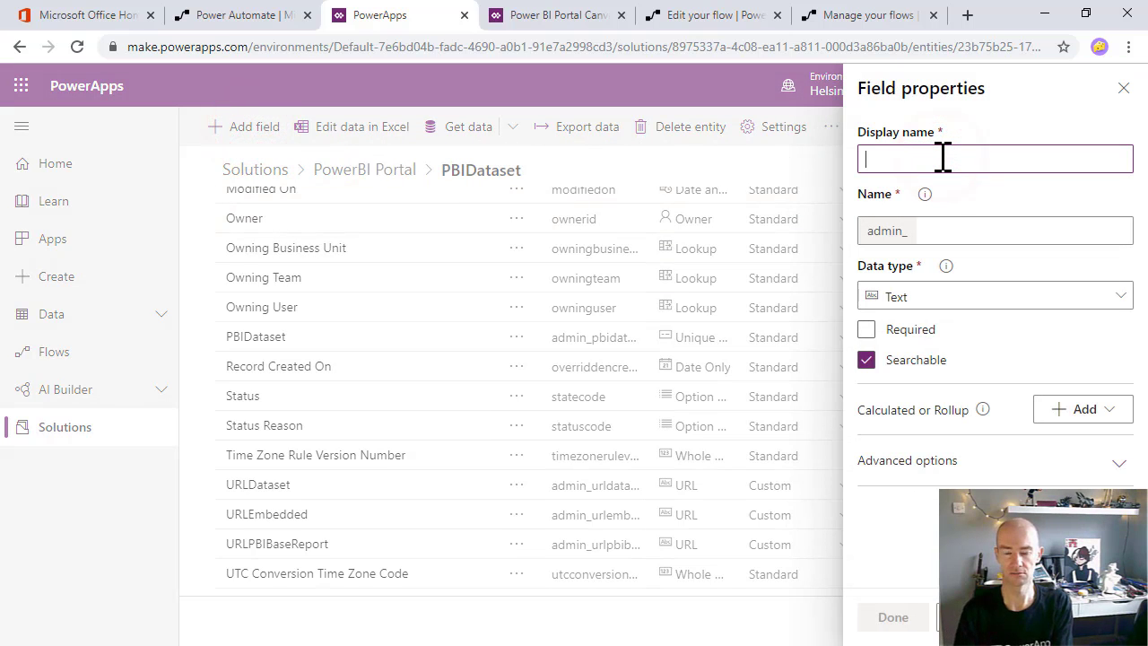
pyautogui.write('Data')
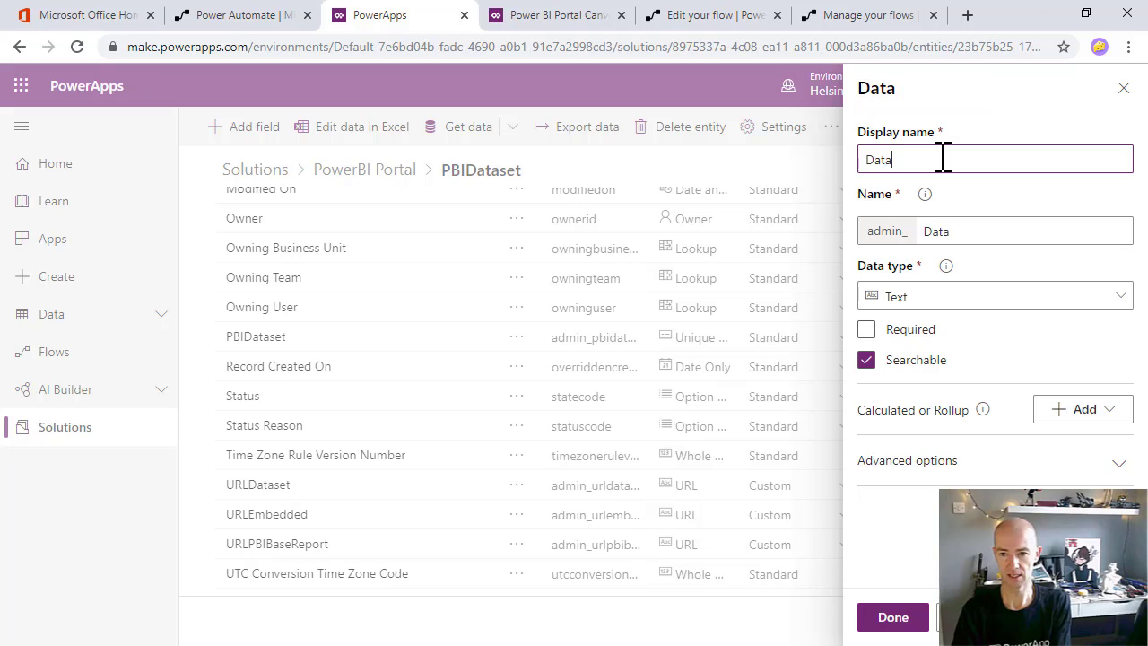
pyautogui.write('setID')
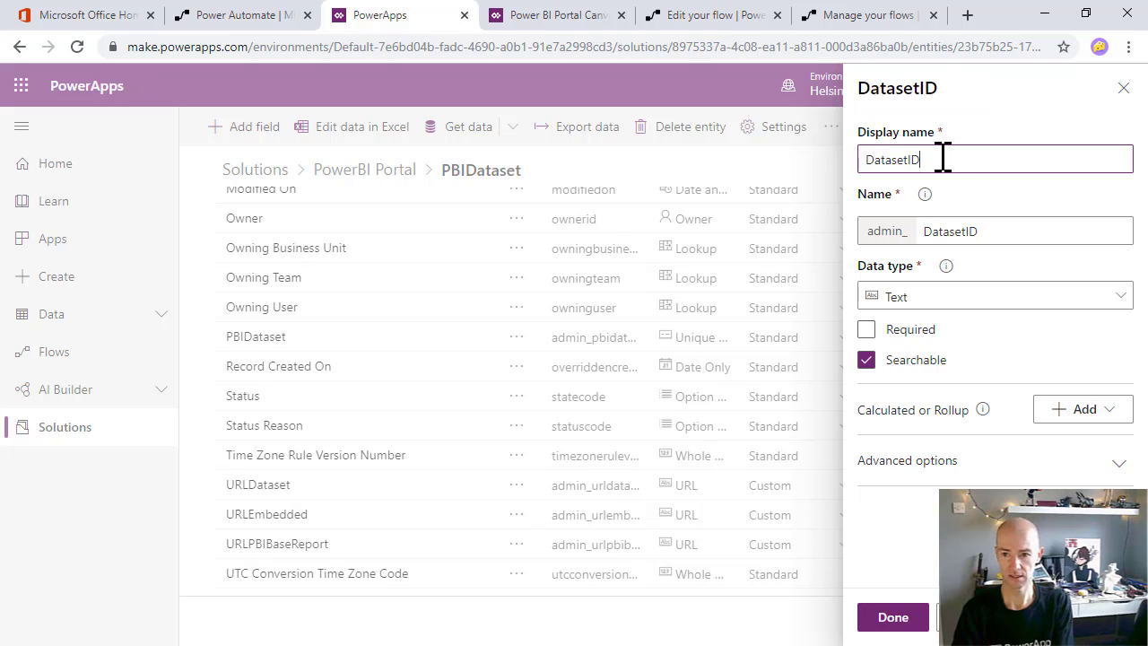
pyautogui.click(1119, 462)
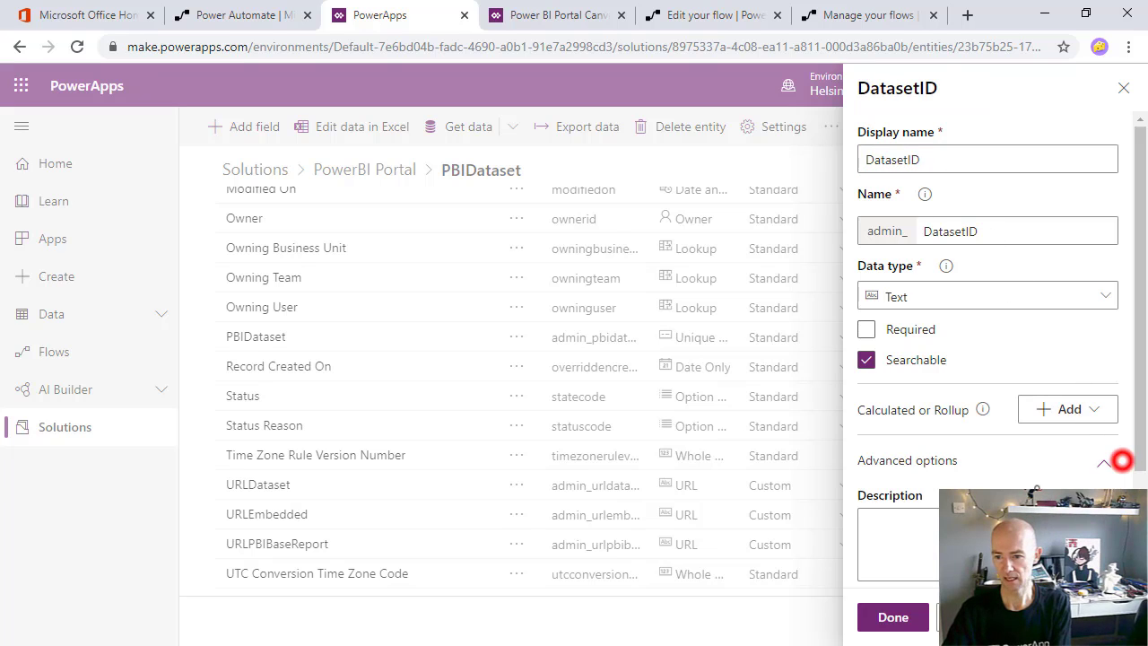
pyautogui.click(866, 329)
pyautogui.click(893, 617)
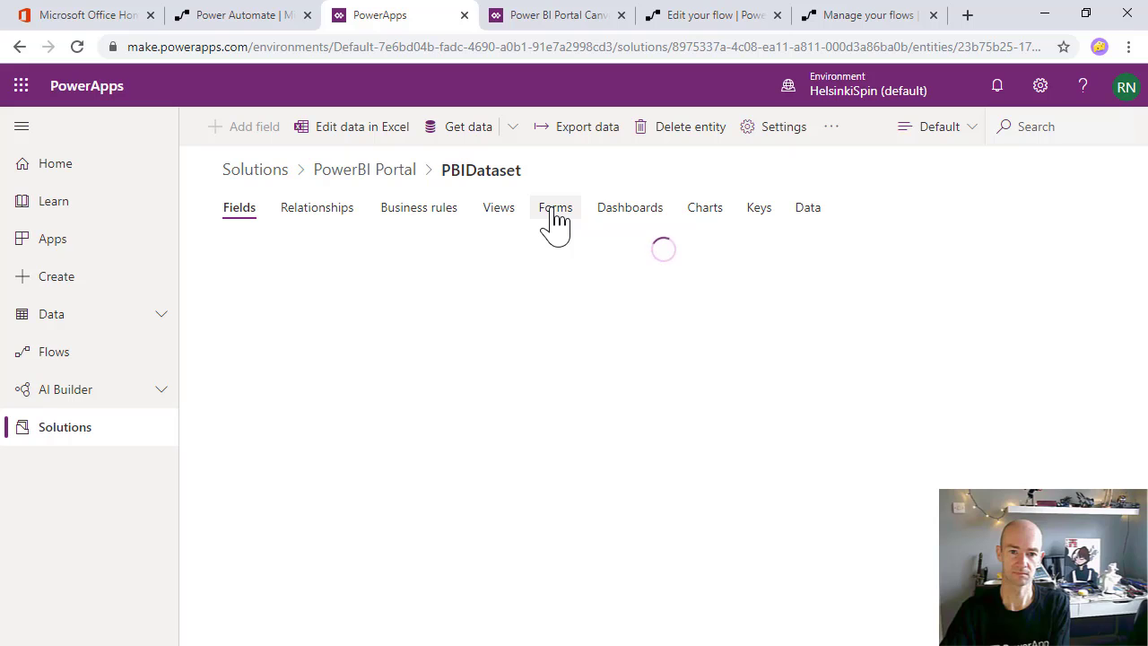
# Add the DatasetID and WorkpaceID fields to the PBIDataset entity's main Information form and save the form
pyautogui.click(554, 217)
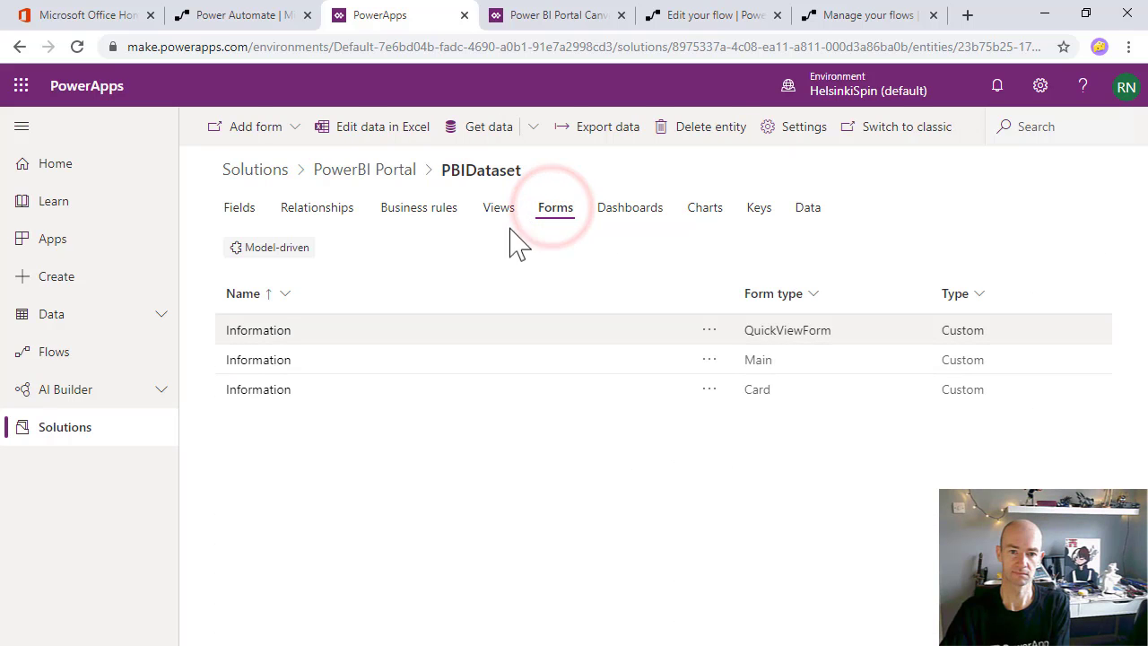
pyautogui.click(257, 360)
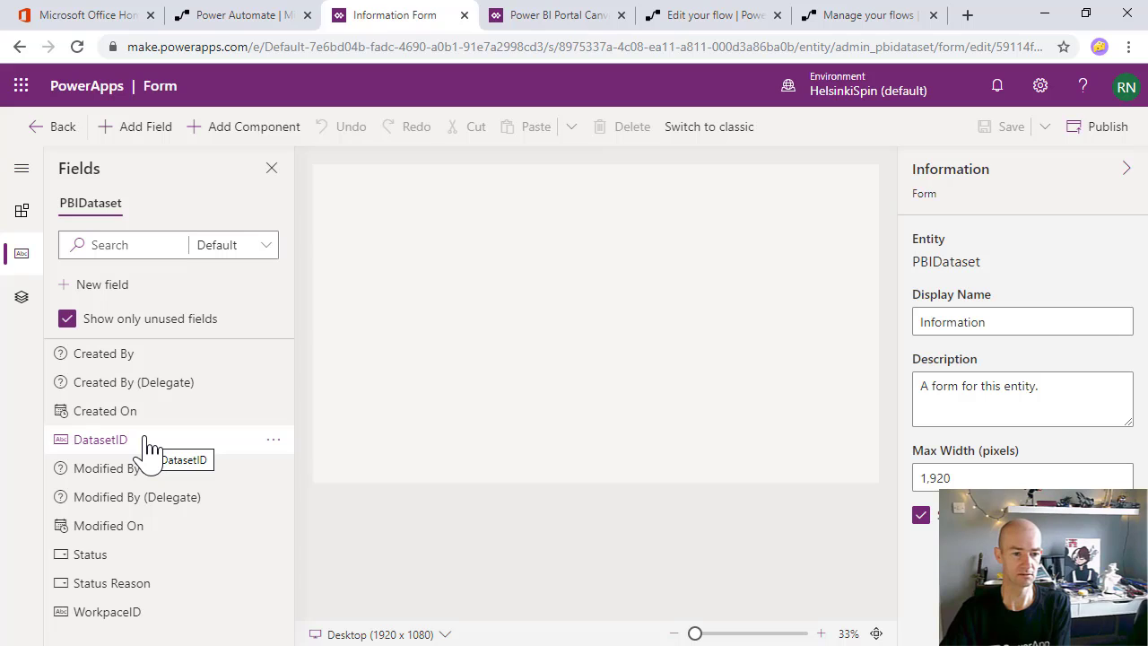
pyautogui.click(145, 439)
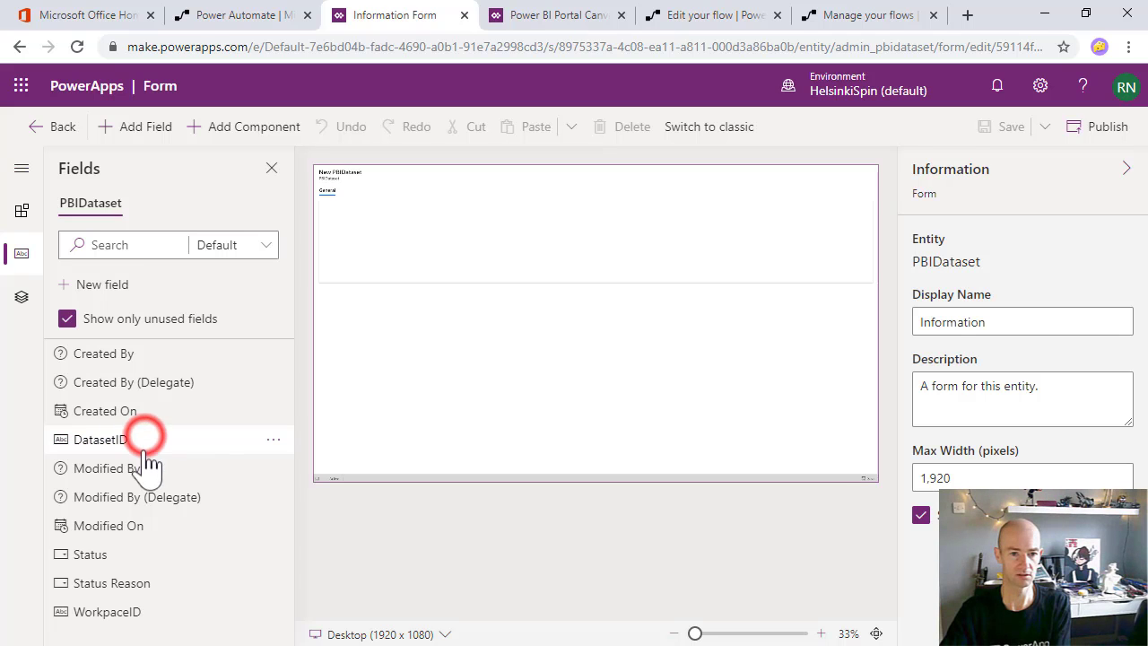
pyautogui.click(134, 576)
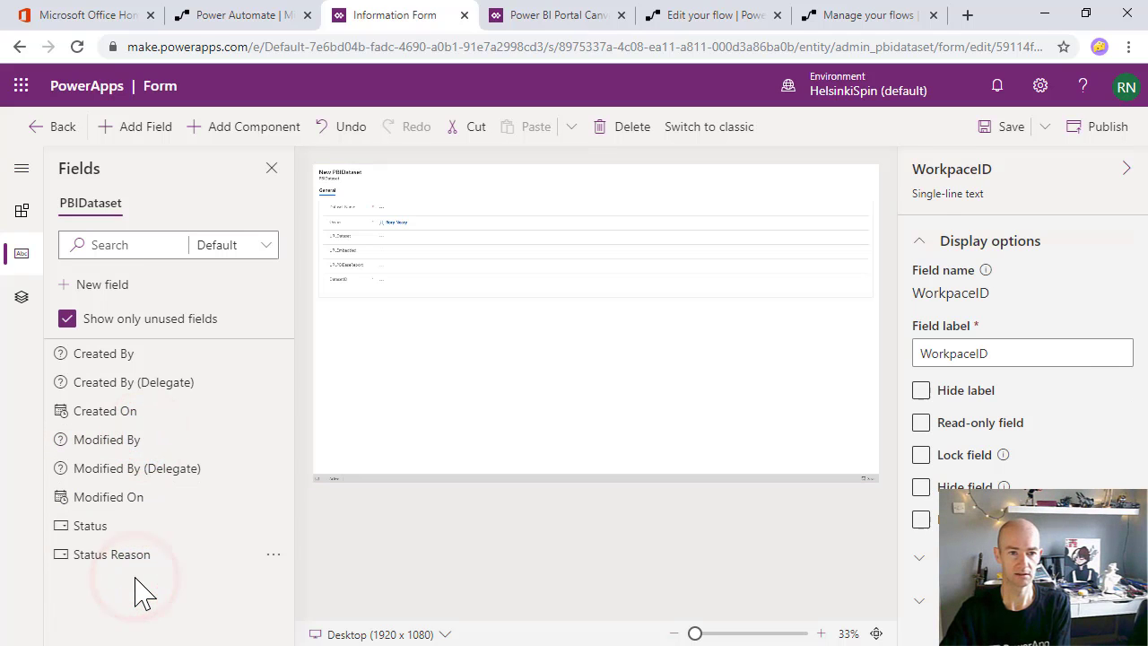
pyautogui.hotkey('ctrl', 's')
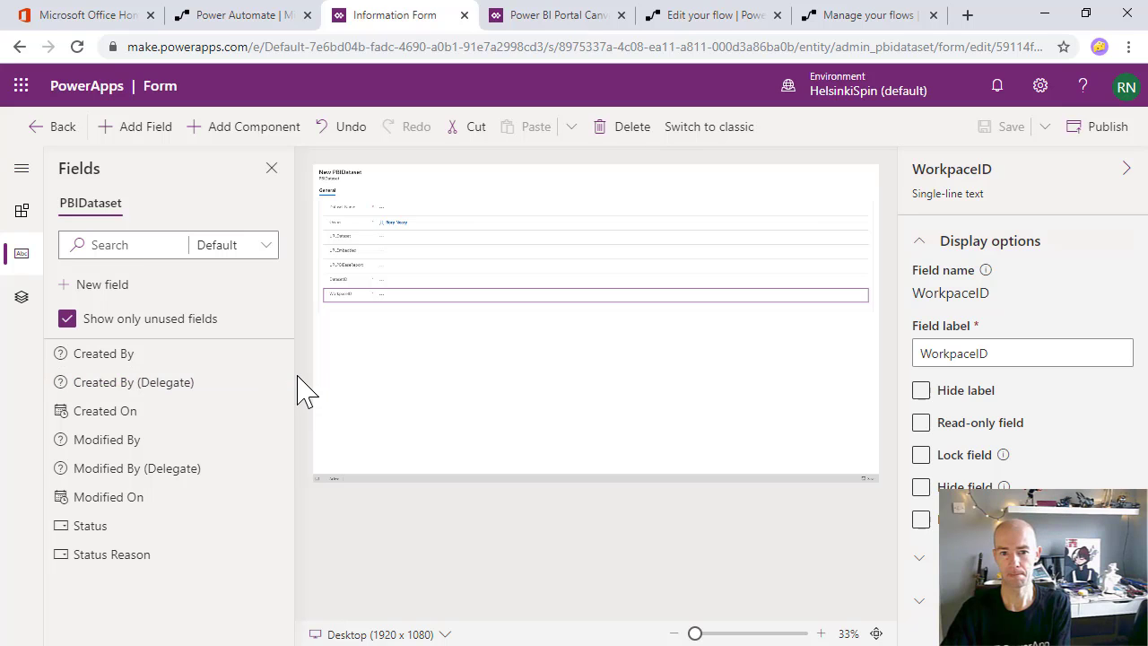
# Check the Text formula of the lblWorkspace label in the Power BI Portal Canvas app, then return to the Information form
pyautogui.click(549, 16)
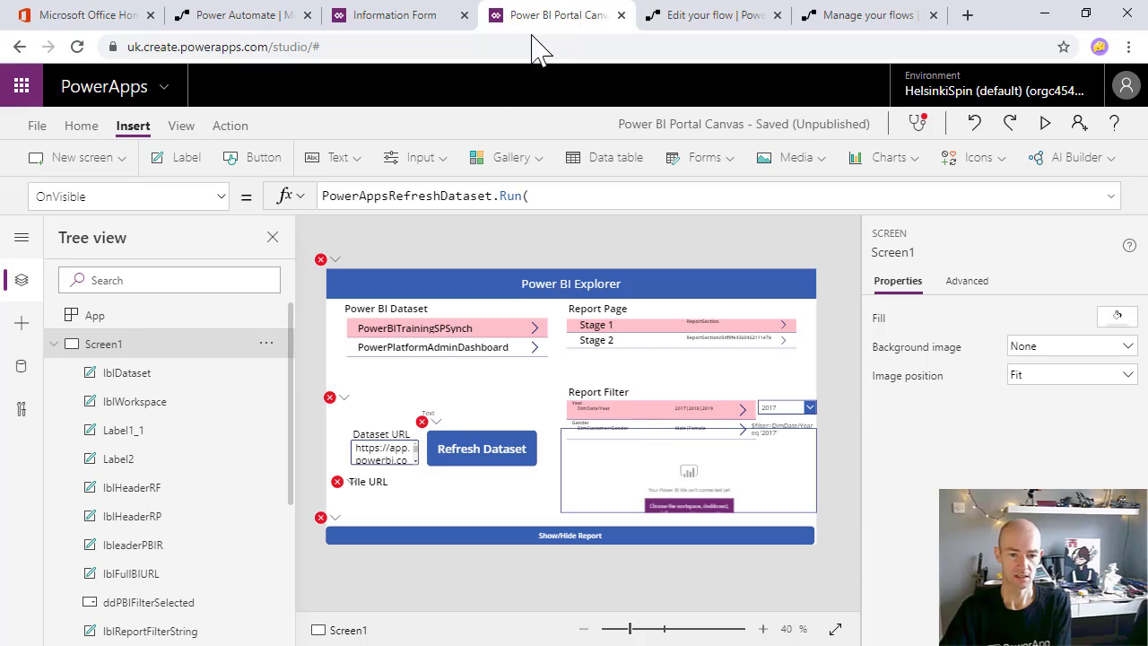
pyautogui.click(366, 415)
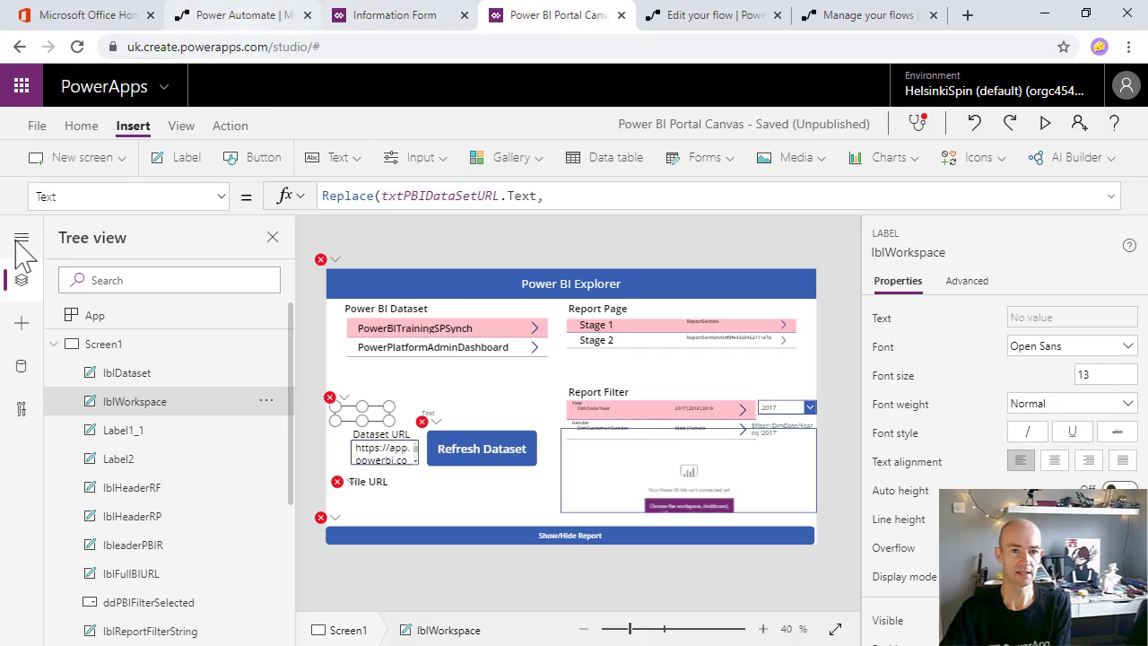
pyautogui.click(361, 18)
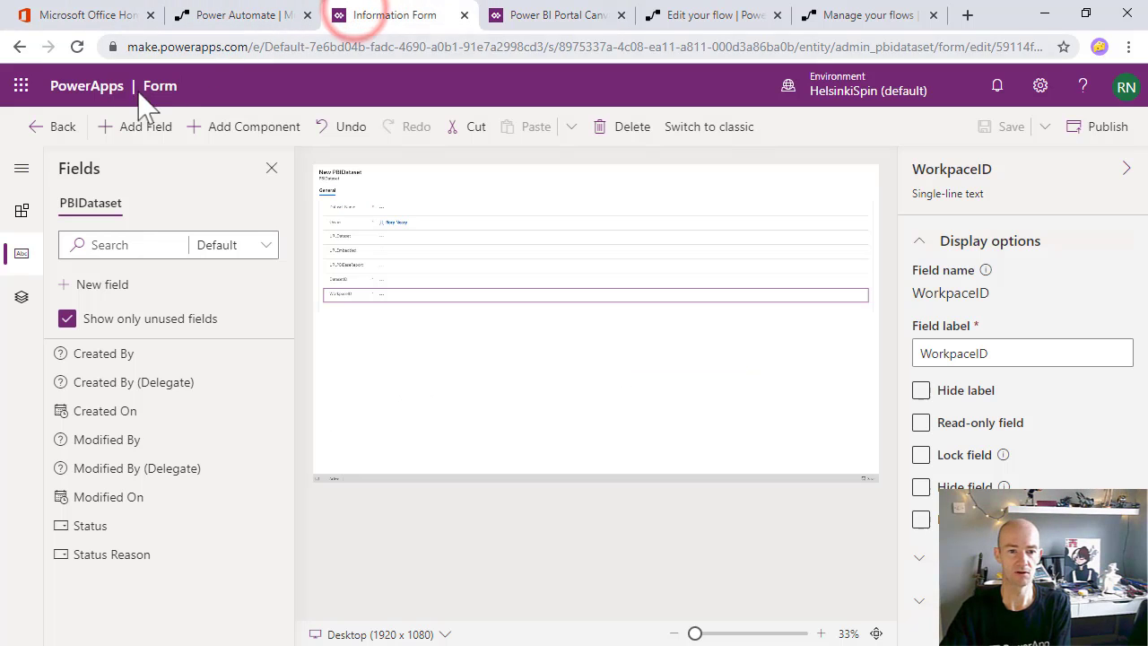
# Return to the PowerBI Portal solution, launch the Power BI Portal model-driven app and open the PowerBITrainingSPSynch dataset record
pyautogui.click(36, 129)
pyautogui.click(580, 259)
pyautogui.click(321, 258)
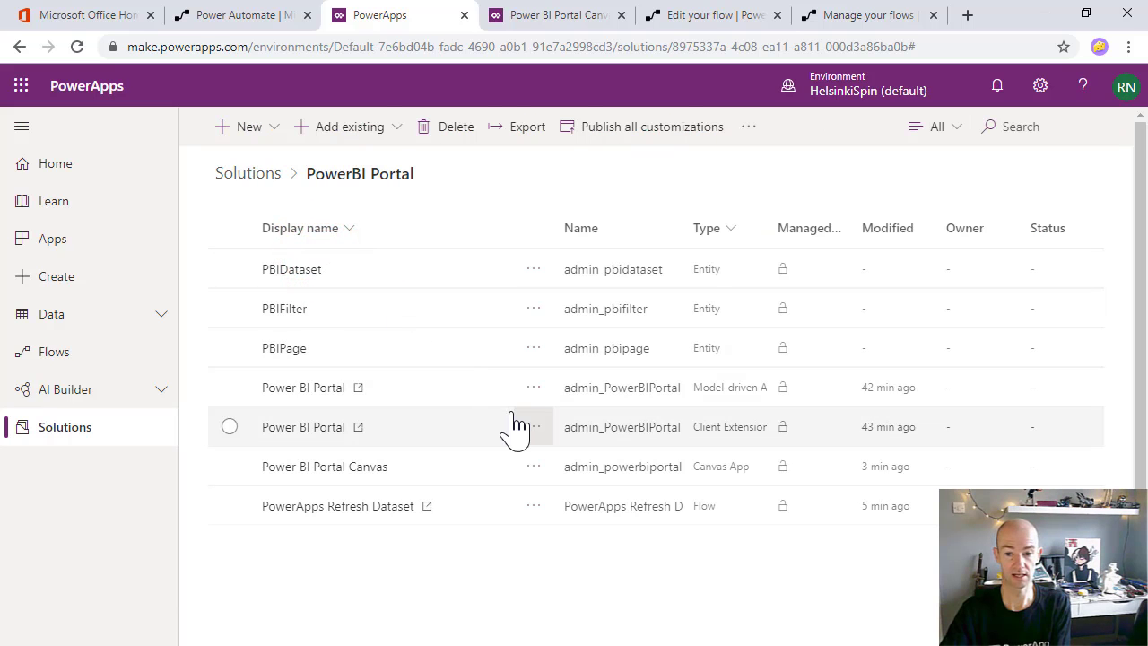
pyautogui.click(533, 386)
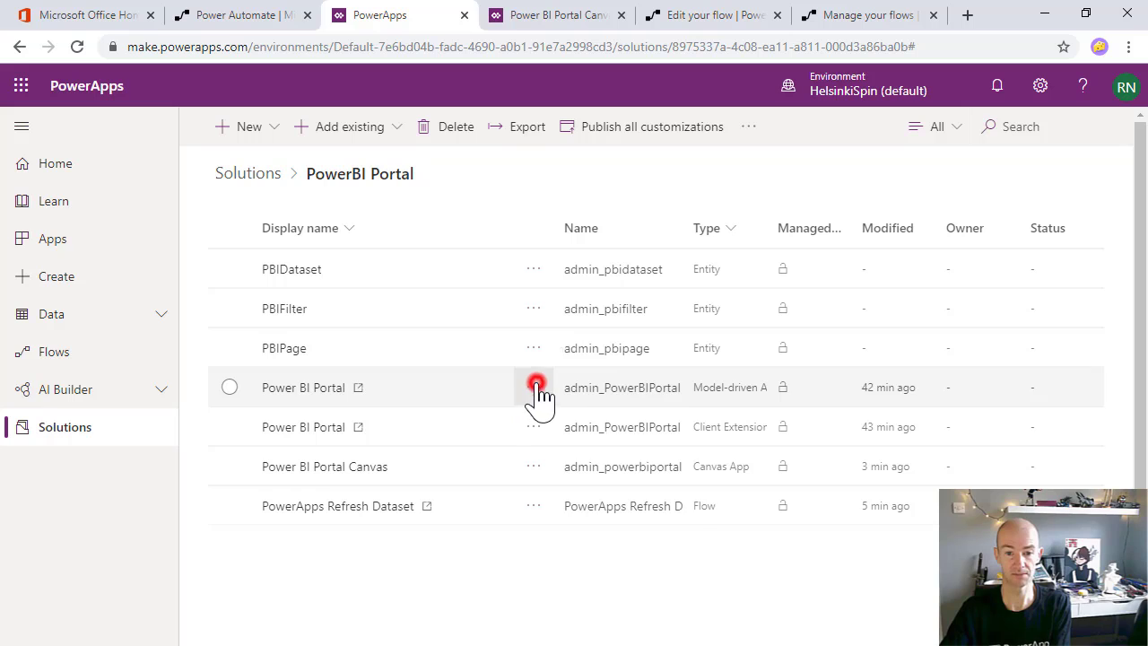
pyautogui.click(584, 477)
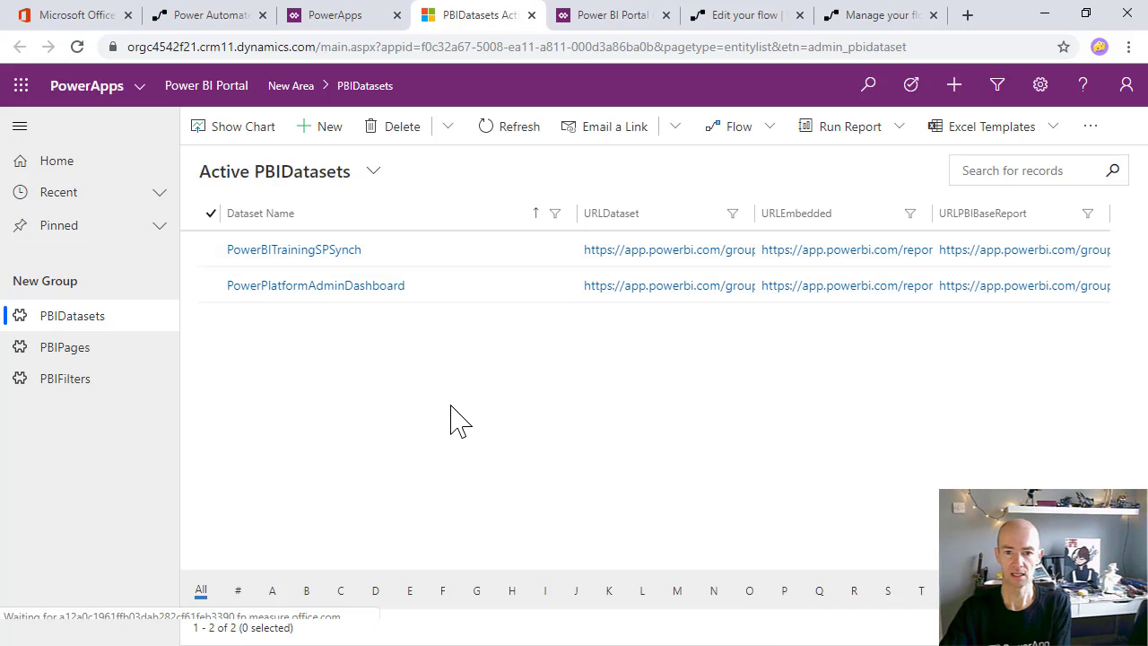
pyautogui.click(312, 251)
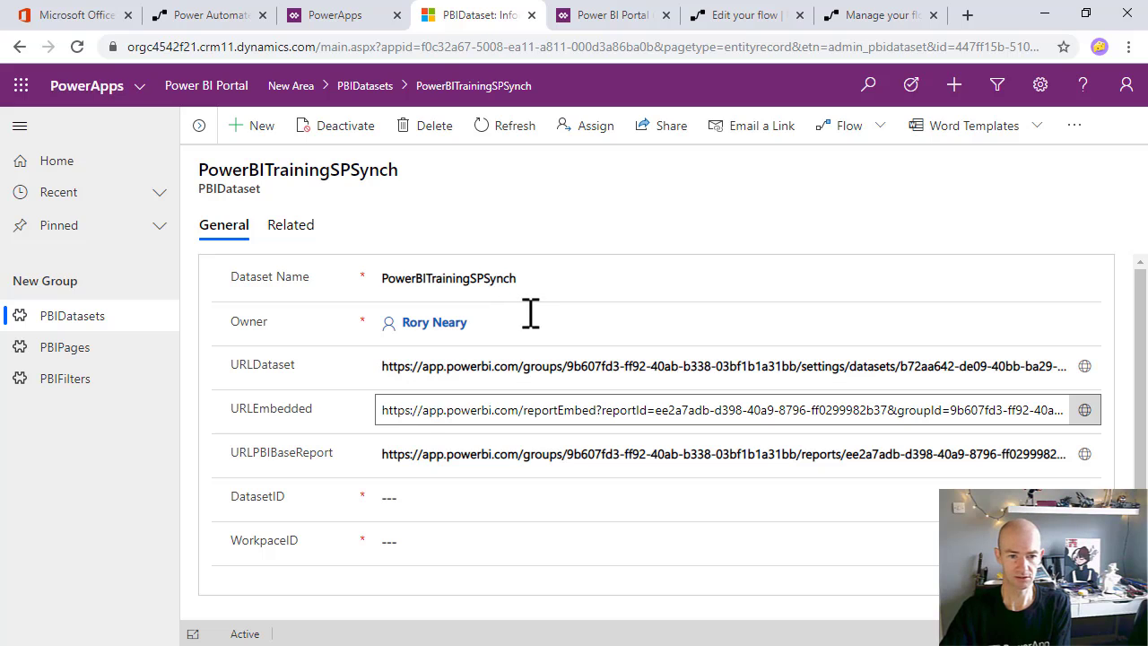
# Copy the ID following groups in the URLDataset value into the DatasetID field, without its leading slash
pyautogui.click(565, 364)
pyautogui.moveTo(588, 364); pyautogui.dragTo(800, 361)
pyautogui.hotkey('ctrl', 'c')
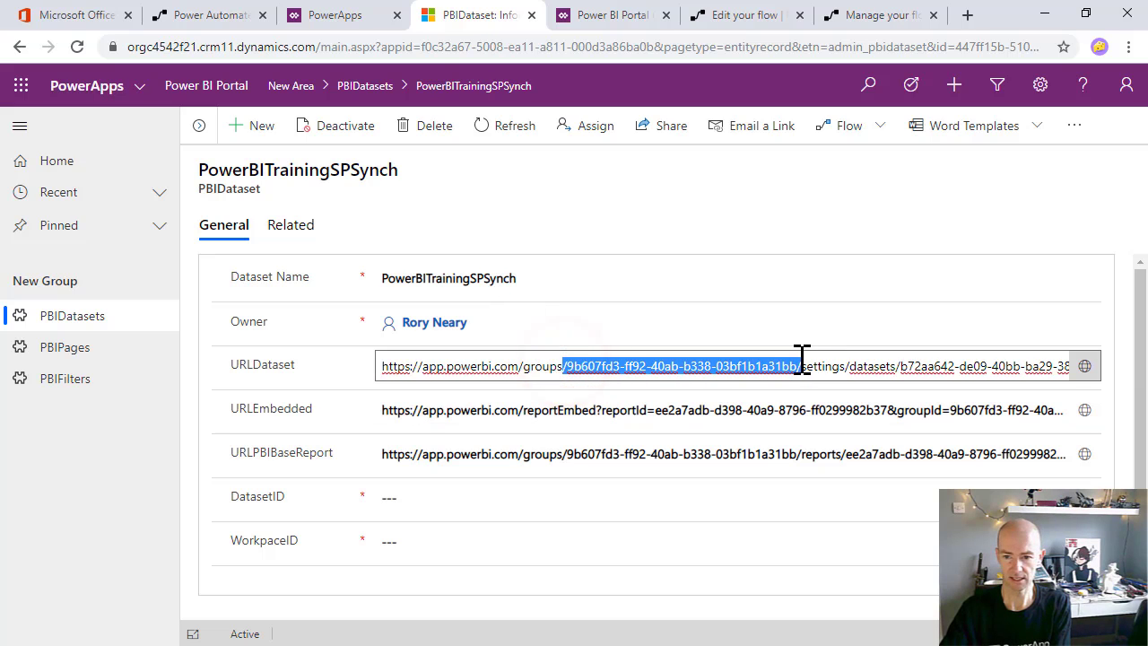
pyautogui.click(431, 493)
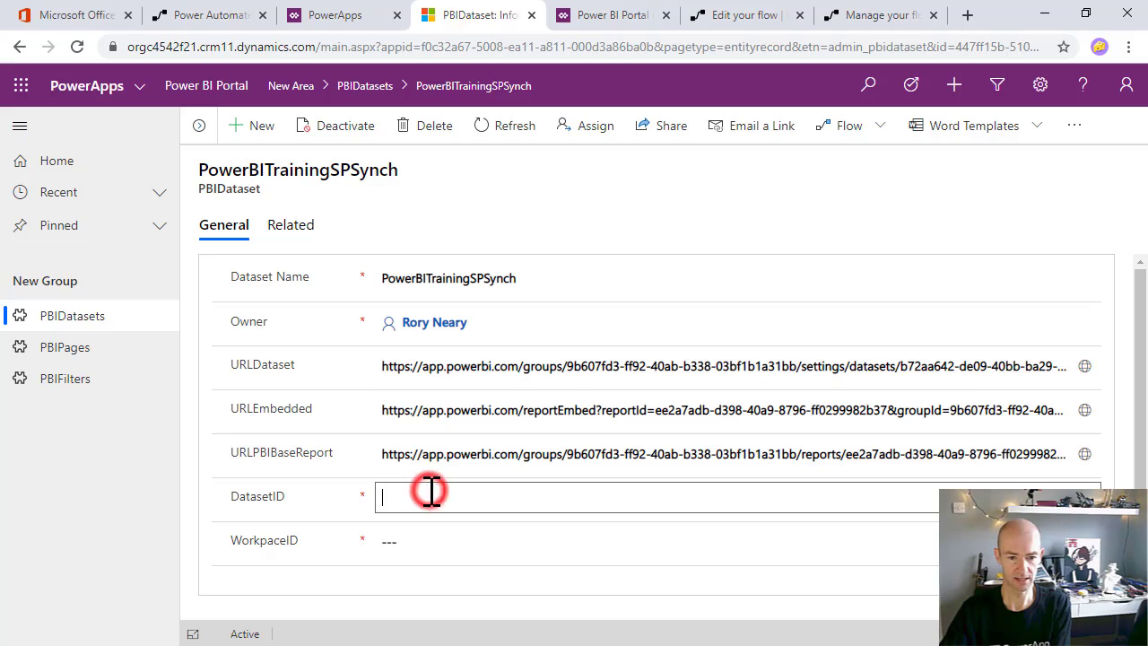
pyautogui.hotkey('ctrl', 'v')
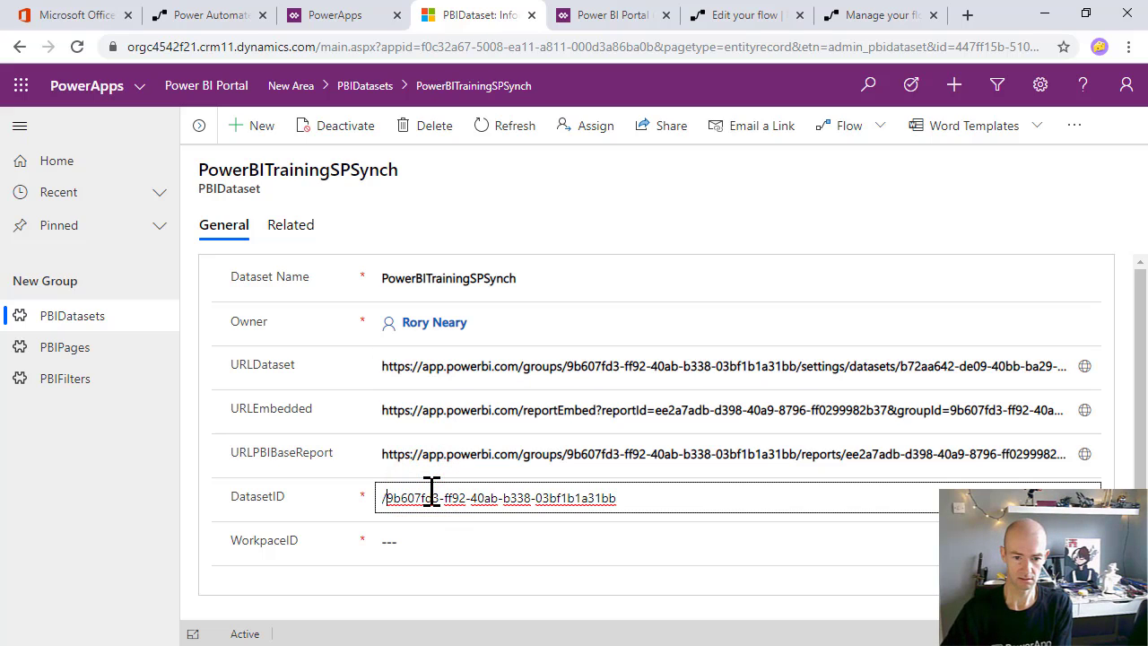
pyautogui.press('BackSpace')
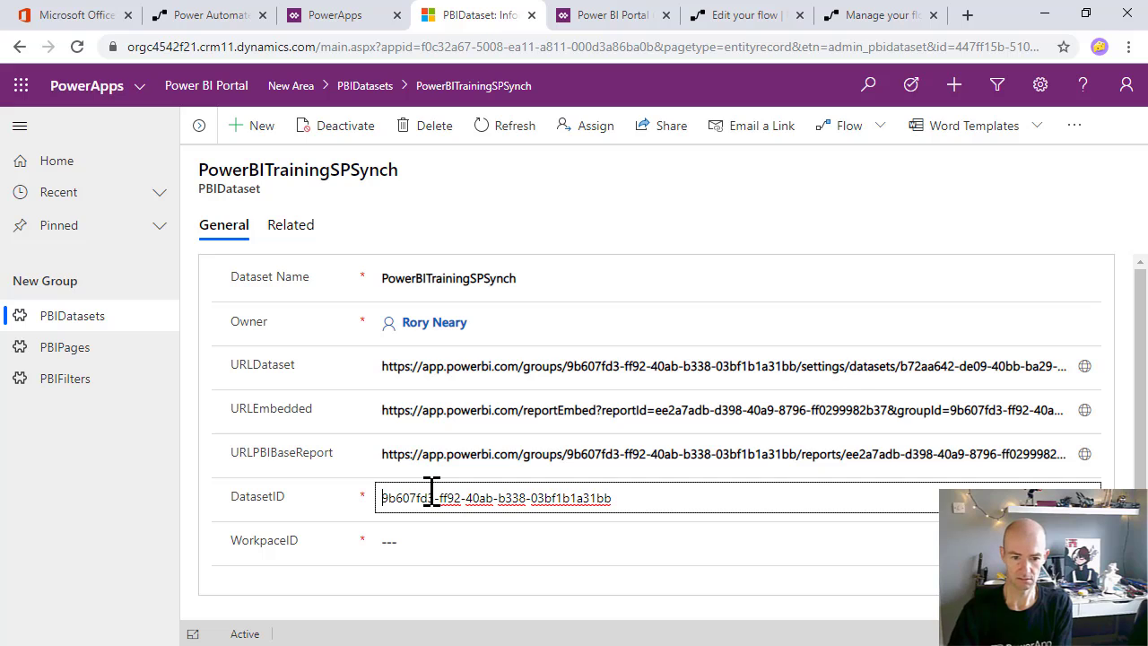
# Copy the dataset ID b72aa642-de09-40bb-ba29-38e8b2fc67e4 from the end of URLDataset into the WorkpaceID and DatasetID fields
pyautogui.doubleClick(902, 366)
pyautogui.moveTo(902, 366); pyautogui.dragTo(1144, 377)
pyautogui.hotkey('ctrl', 'c')
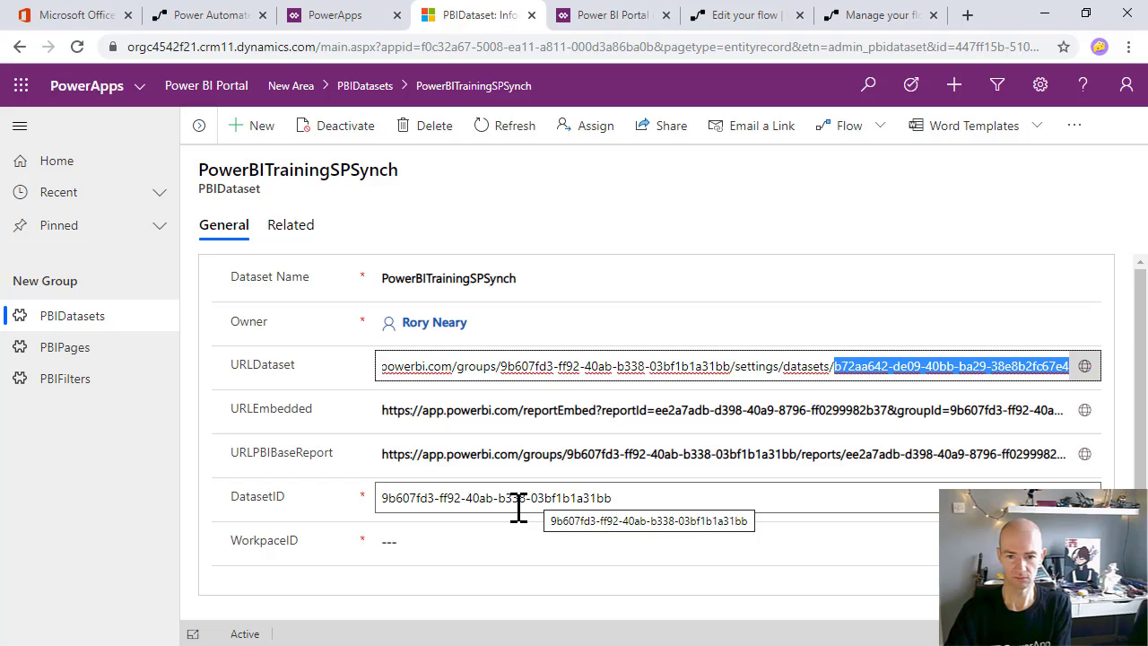
pyautogui.click(520, 538)
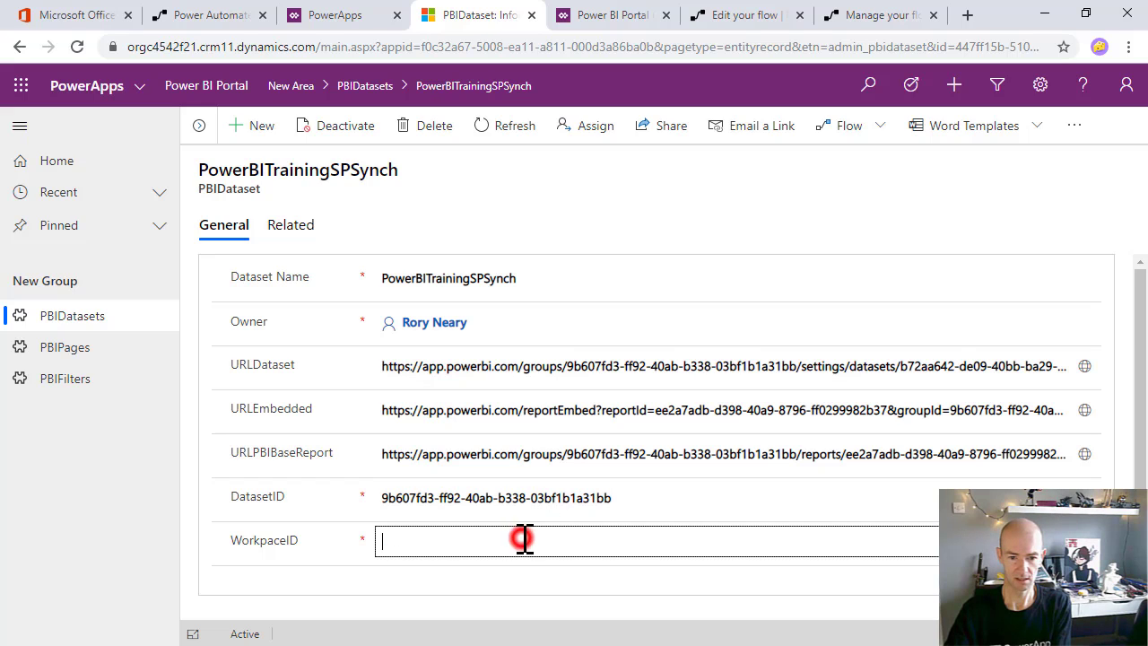
pyautogui.hotkey('ctrl', 'v')
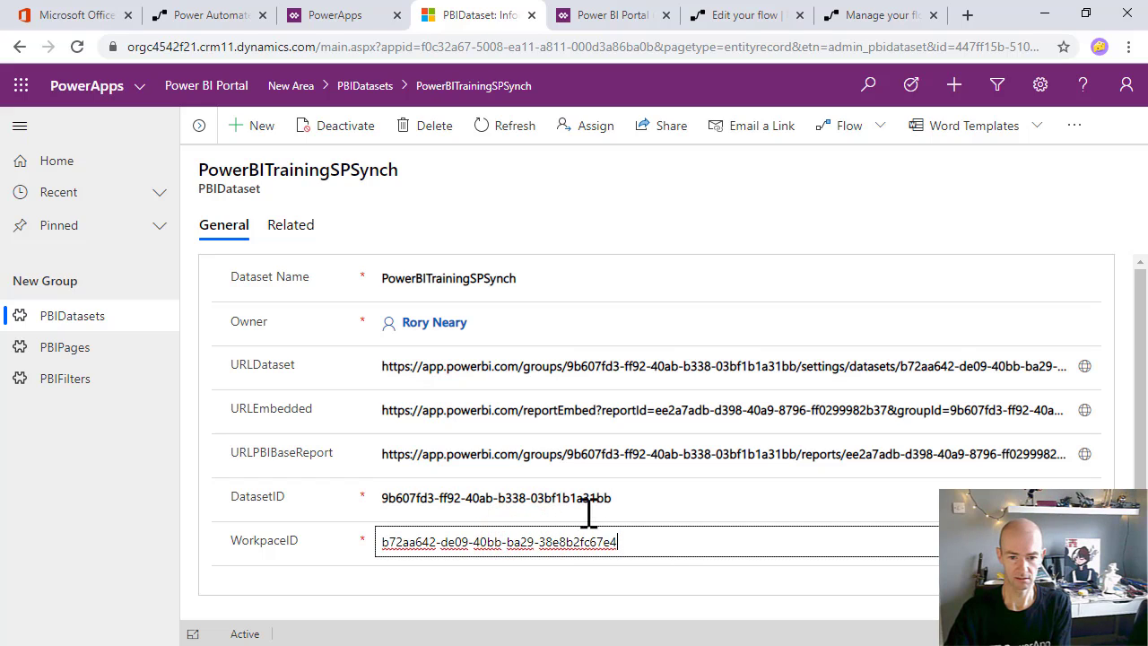
pyautogui.click(625, 496)
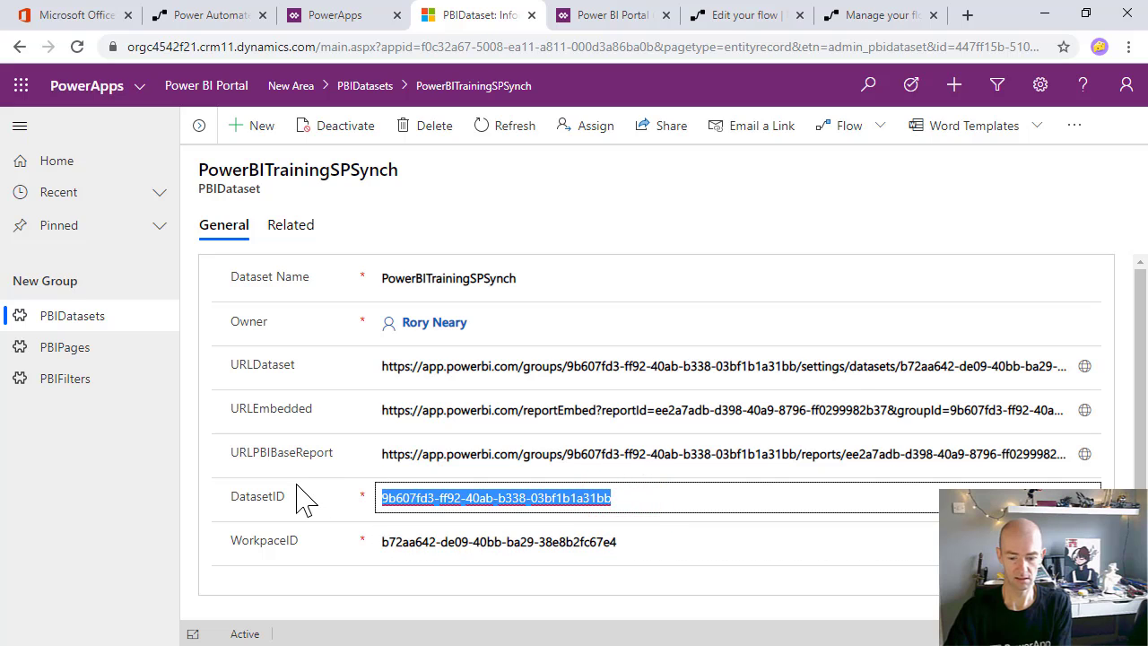
pyautogui.hotkey('ctrl', 'v')
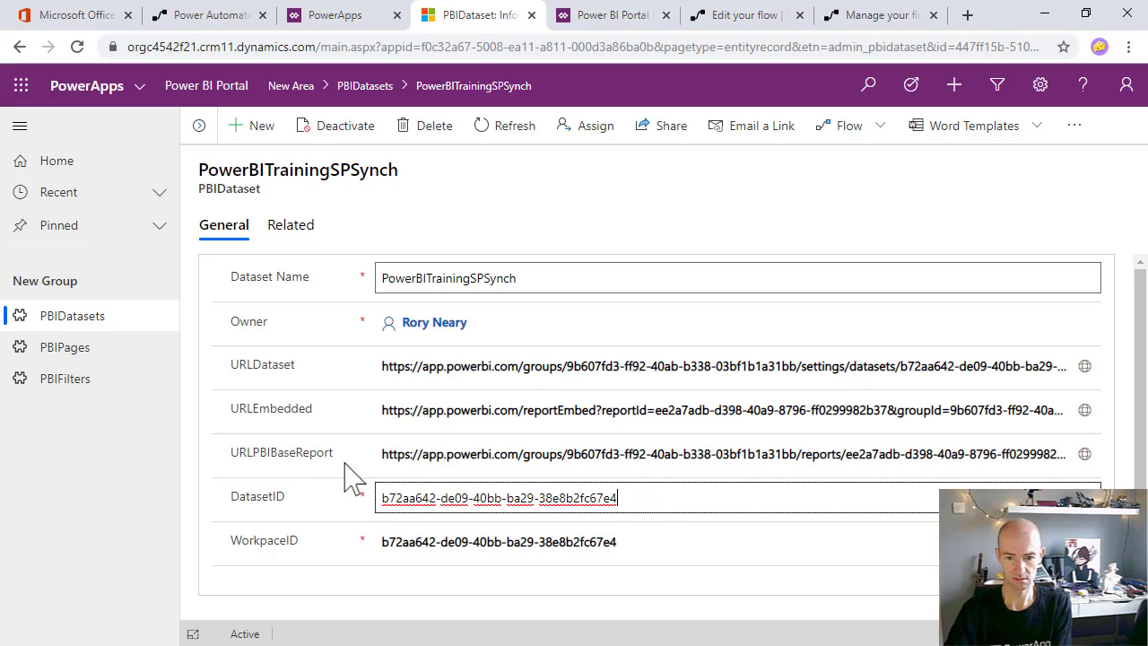
# Replace the WorkpaceID value with the workspace ID 9b607fd3-ff92-40ab-b338-03bf1b1a31bb from URLDataset and save the record
pyautogui.click(564, 366)
pyautogui.moveTo(570, 366); pyautogui.dragTo(621, 366)
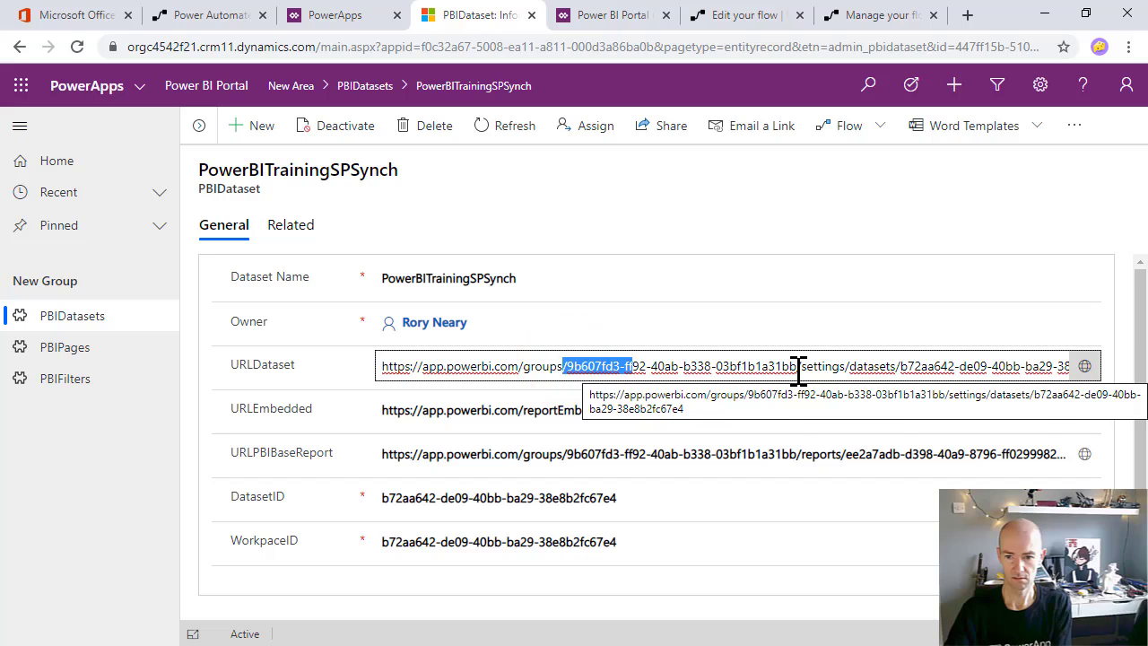
pyautogui.moveTo(796, 368); pyautogui.dragTo(574, 378)
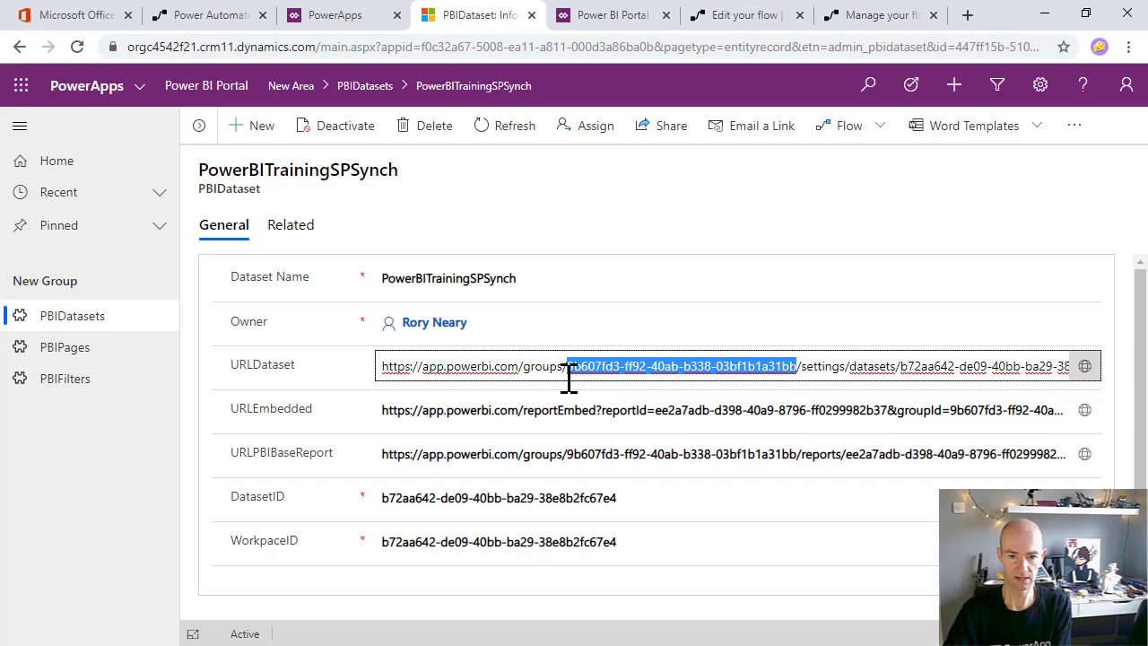
pyautogui.moveTo(647, 542); pyautogui.dragTo(384, 542)
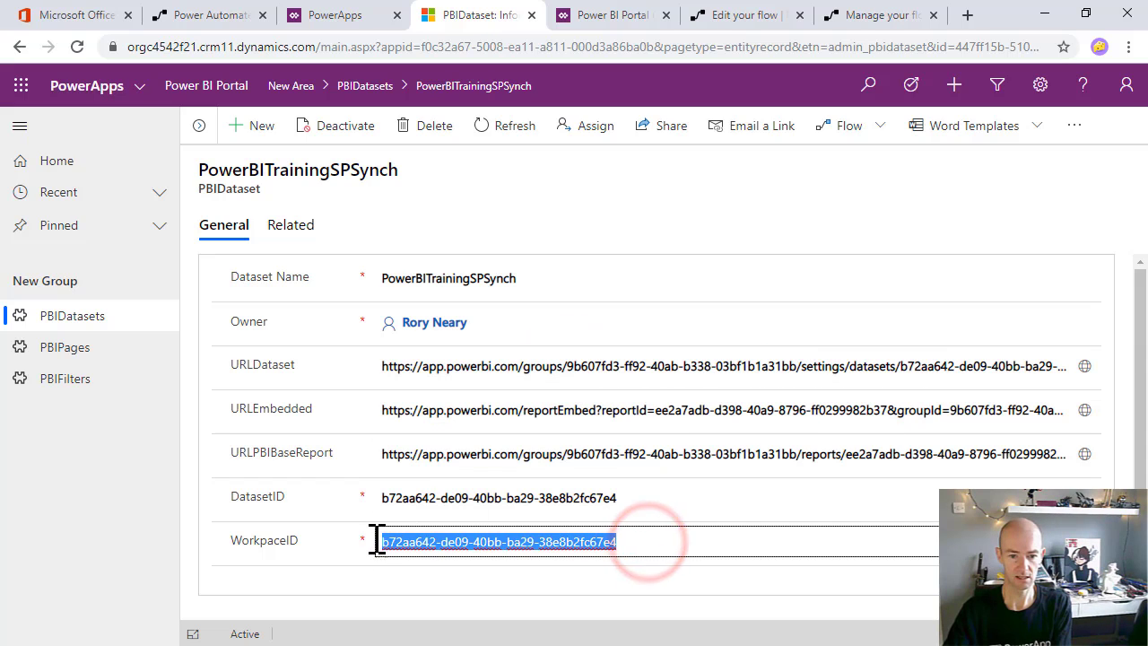
pyautogui.write('9b607fd3-ff92-40ab-b338-03bf1b1a31bb')
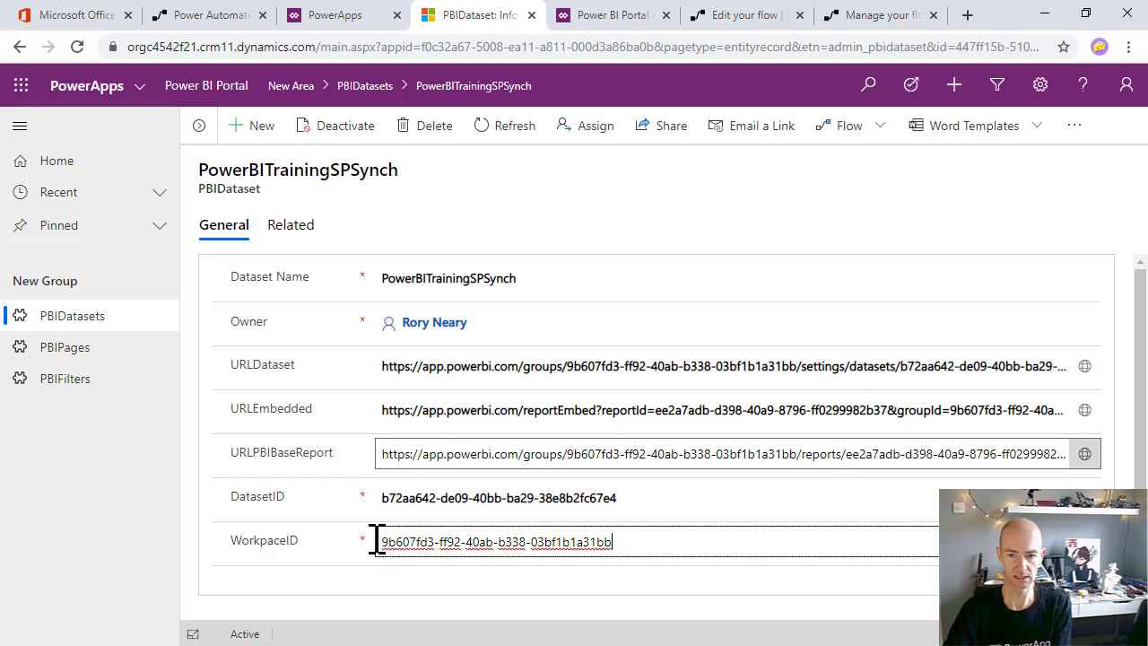
pyautogui.hotkey('ctrl', 's')
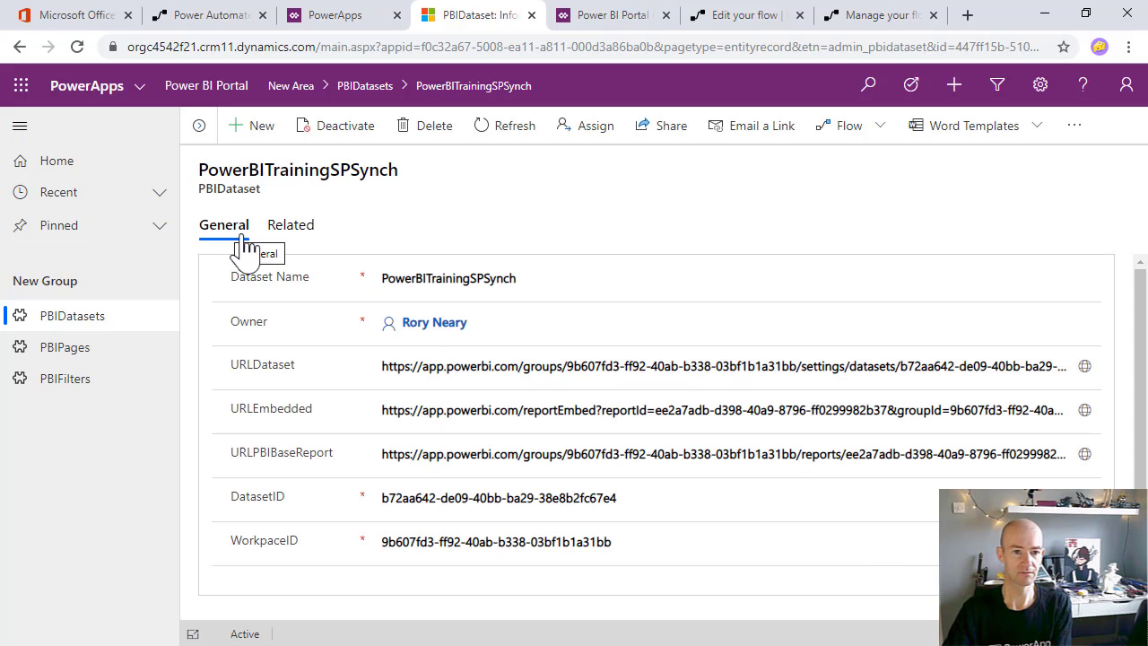
pyautogui.click(225, 228)
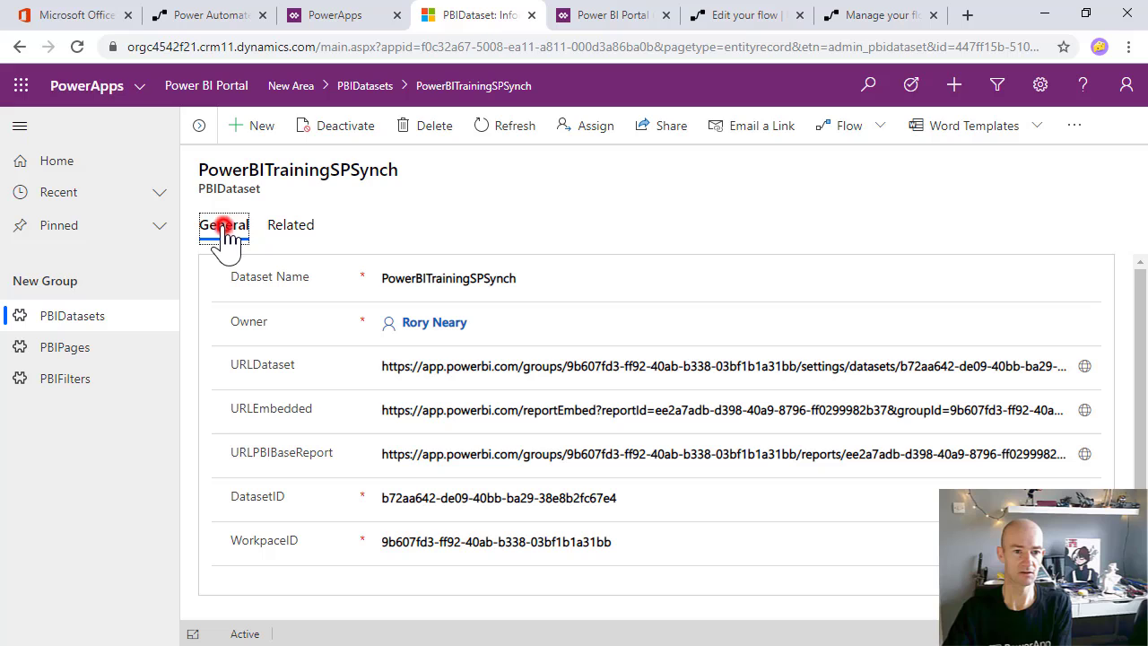
# In the PowerPlatformAdminDashboard record, set WorkpaceID to 9b607fd3-ff92-40ab-b338-03bf1b1a31bb and select the dataset ID at the end of URLDataset
pyautogui.click(47, 315)
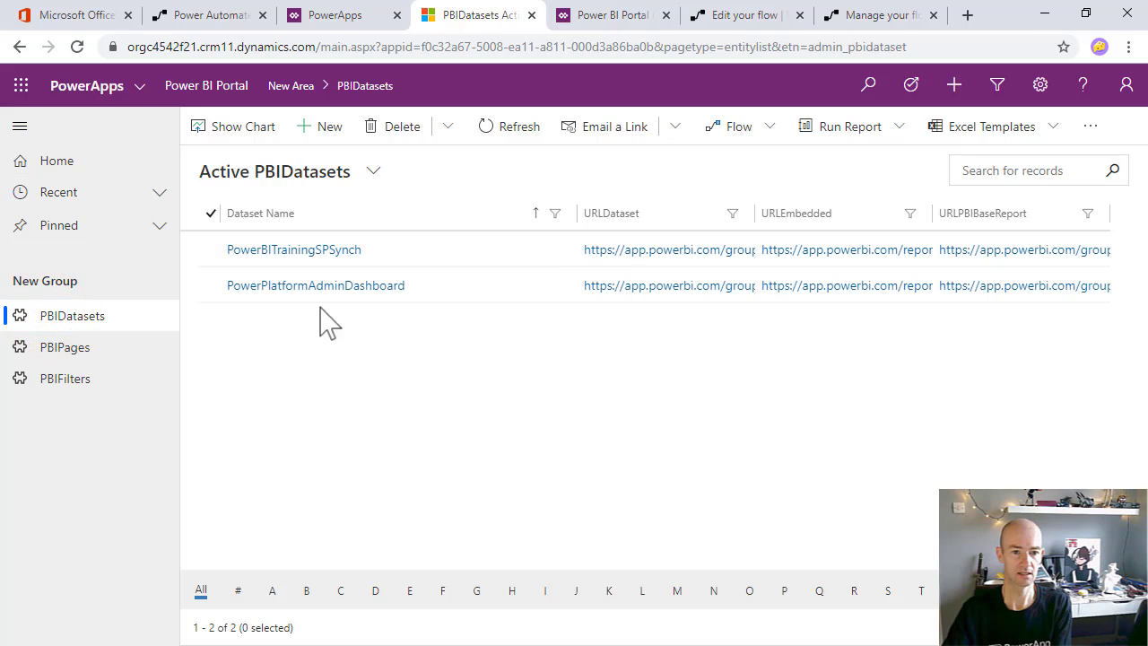
pyautogui.click(330, 286)
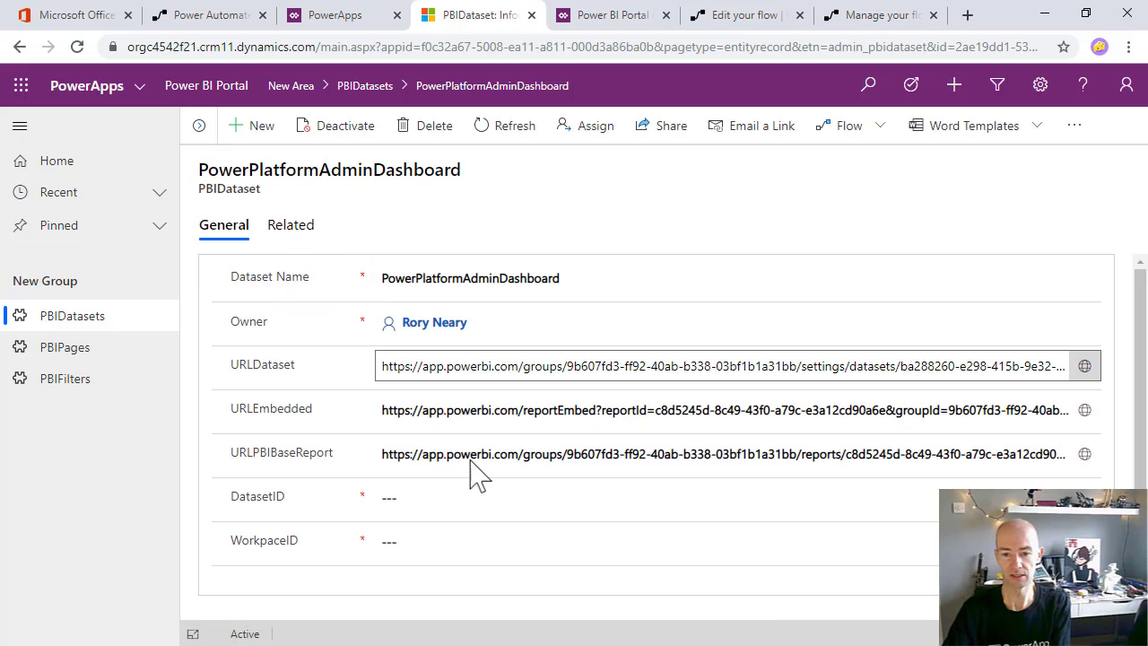
pyautogui.click(472, 500)
pyautogui.write('9b607fd3-ff92-40ab-b338-03bf1b1a31bb')
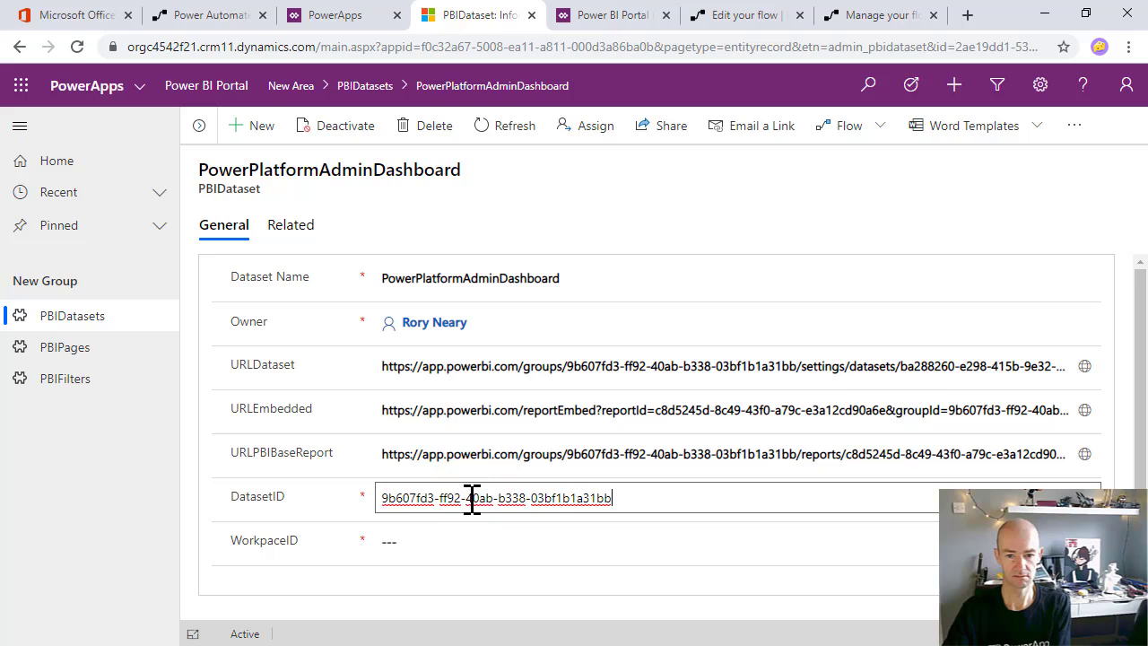
pyautogui.moveTo(634, 497); pyautogui.dragTo(341, 525)
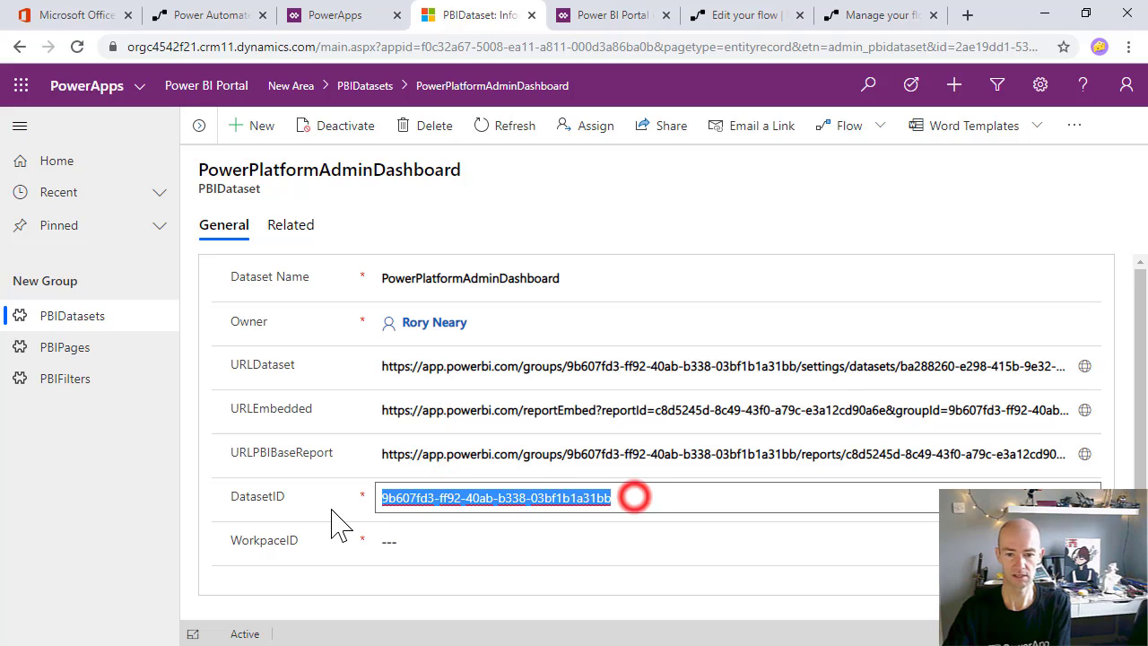
pyautogui.hotkey('ctrl', 'x')
pyautogui.click(417, 541)
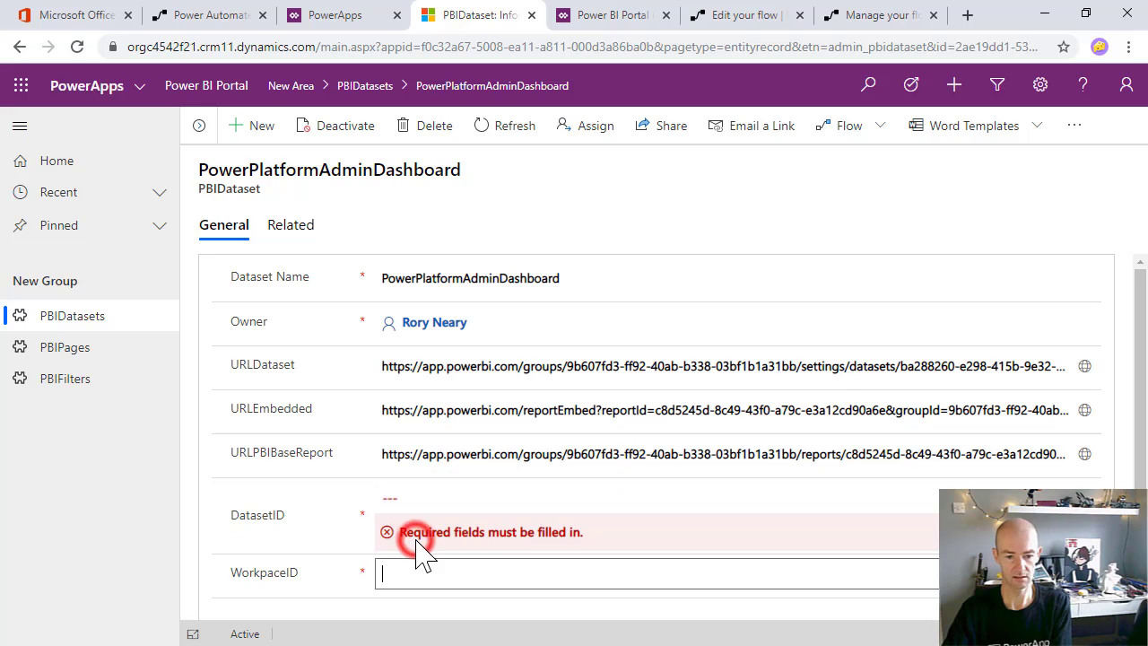
pyautogui.hotkey('ctrl', 'v')
pyautogui.click(430, 500)
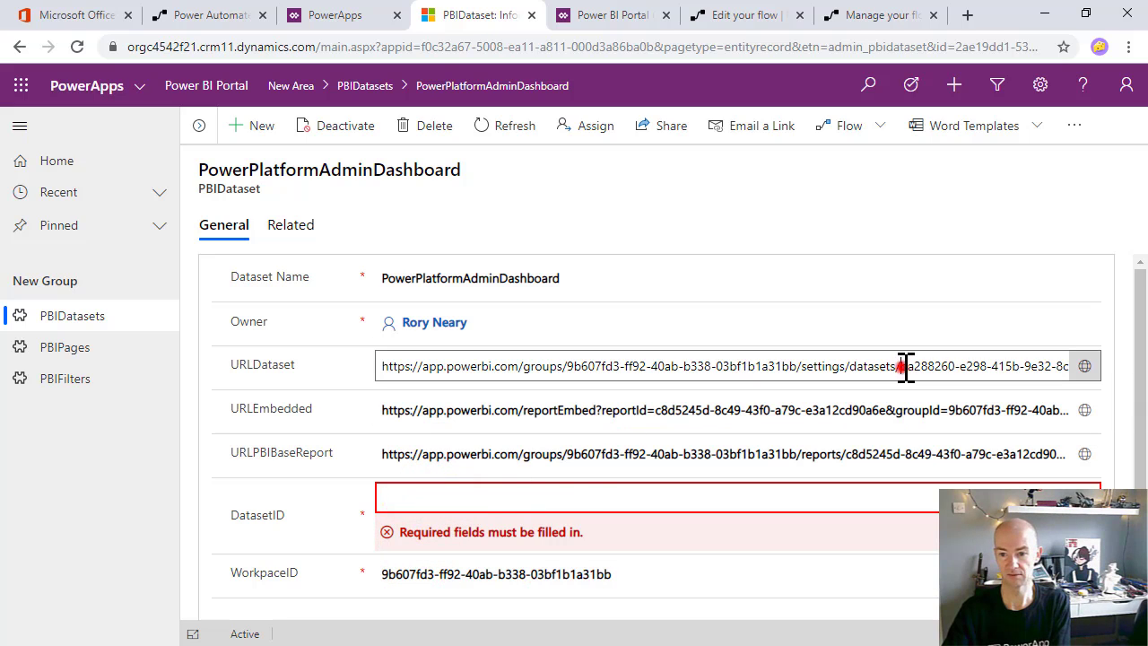
pyautogui.moveTo(904, 366); pyautogui.dragTo(1108, 361)
# Switch to the Power BI Portal Canvas app and refresh its PBIDatasets data source
pyautogui.click(601, 15)
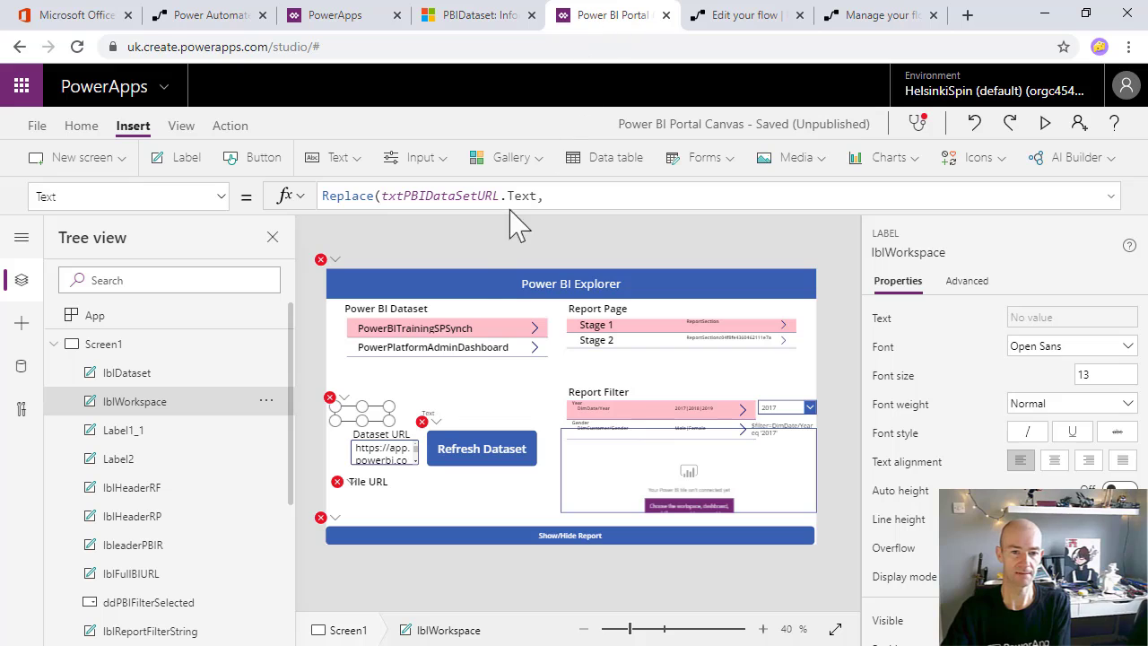
pyautogui.click(394, 461)
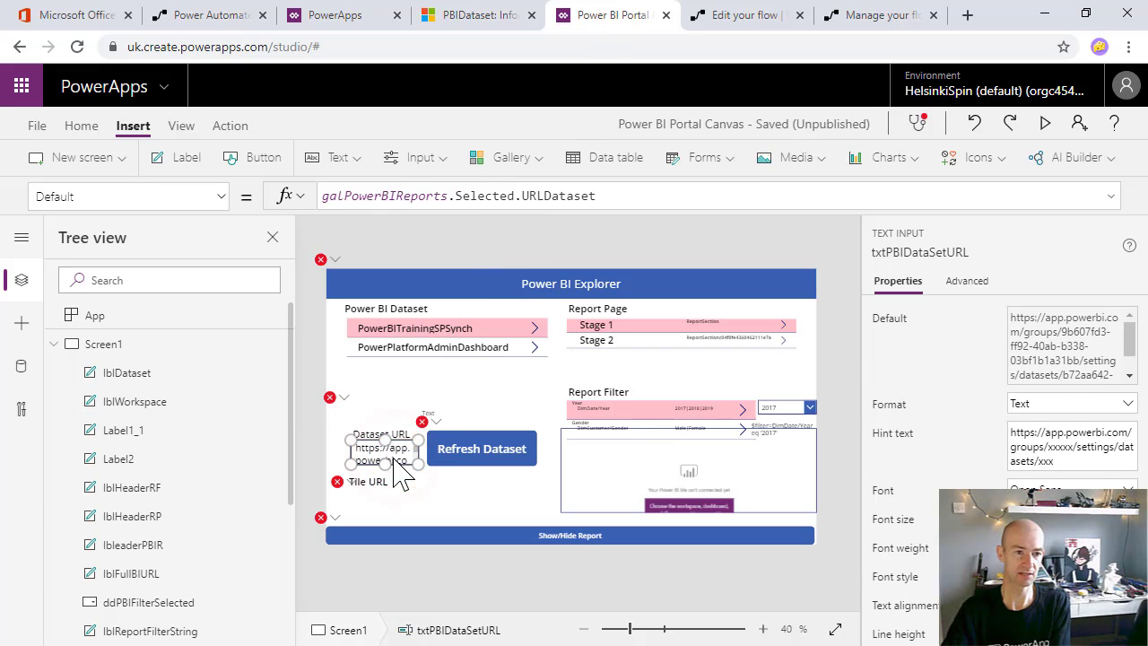
pyautogui.click(179, 126)
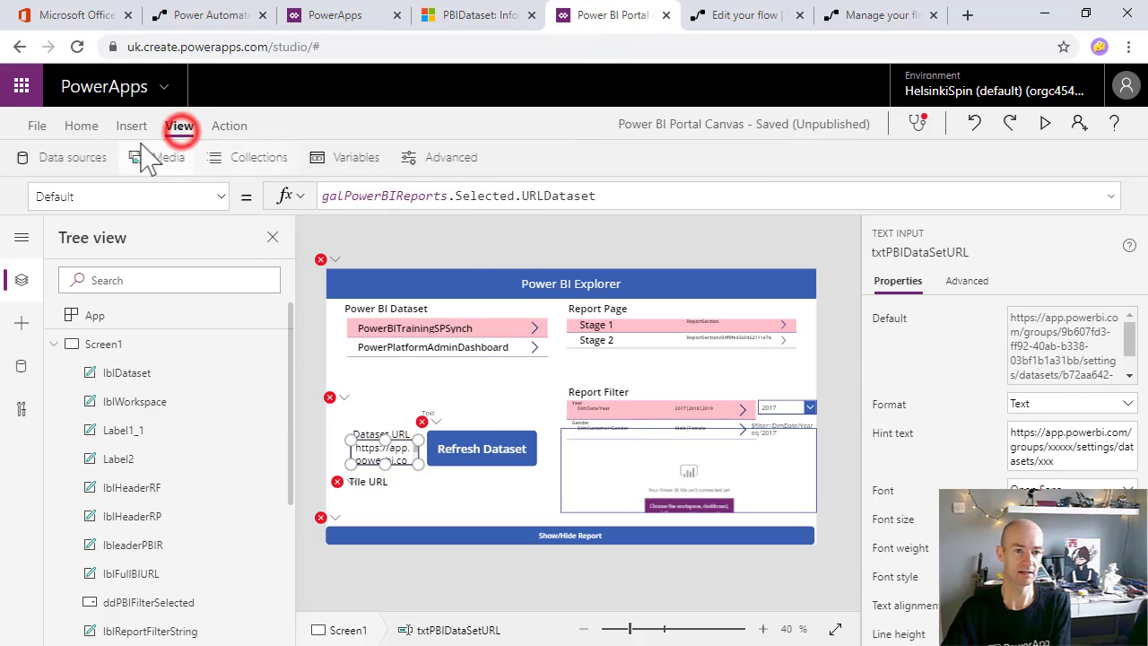
pyautogui.click(89, 159)
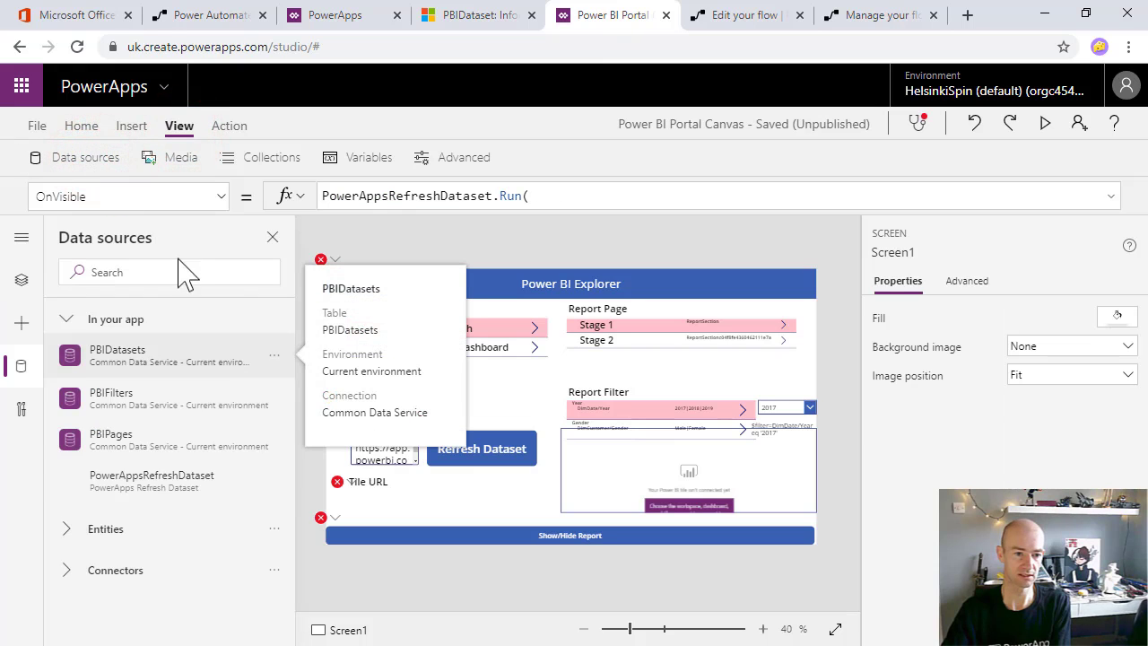
pyautogui.click(269, 363)
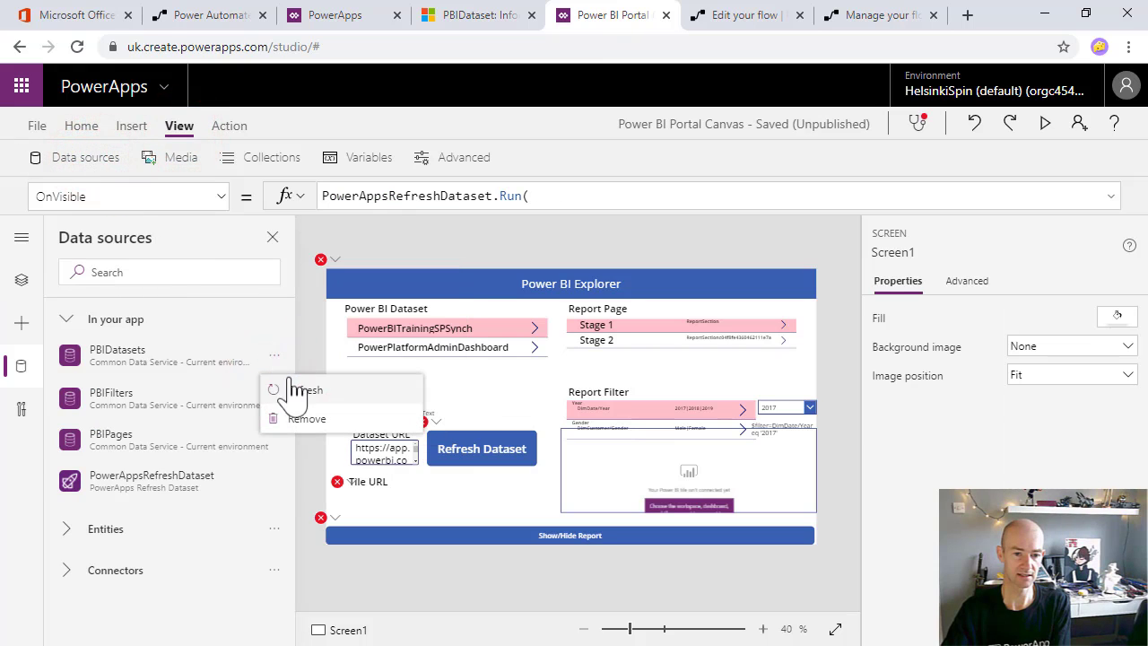
pyautogui.click(296, 388)
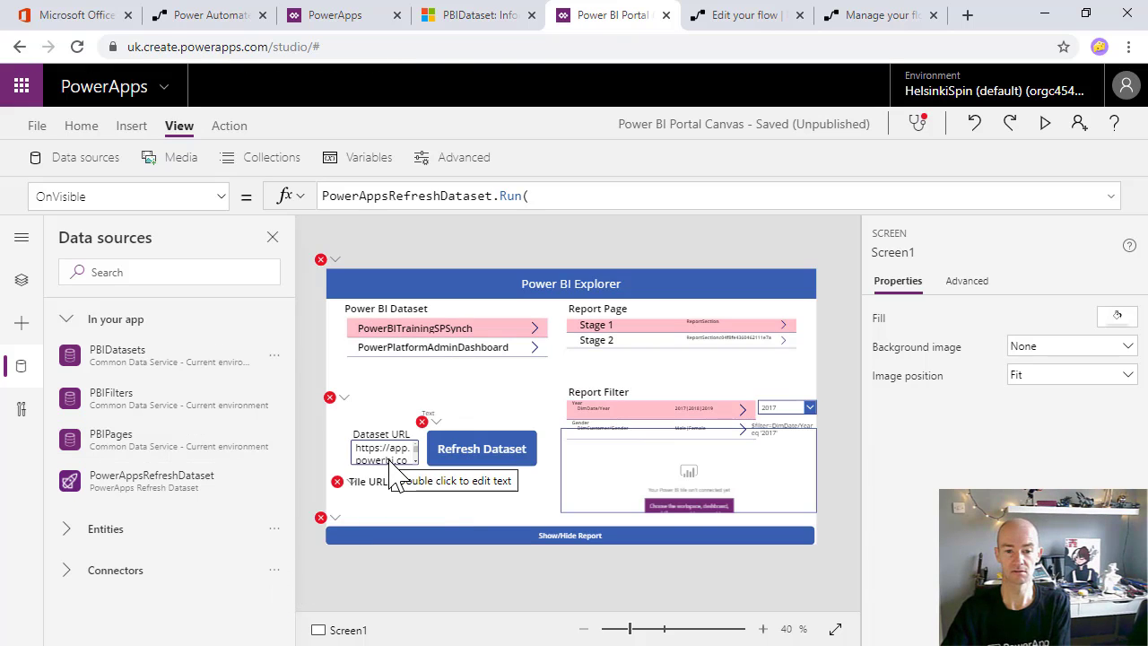
# In the Refresh Dataset button's OnSelect formula, supply galPowerBIReports.Selected.WorkpaceID as the workspace argument of PowerAppsRefreshDataset.Run
pyautogui.click(435, 453)
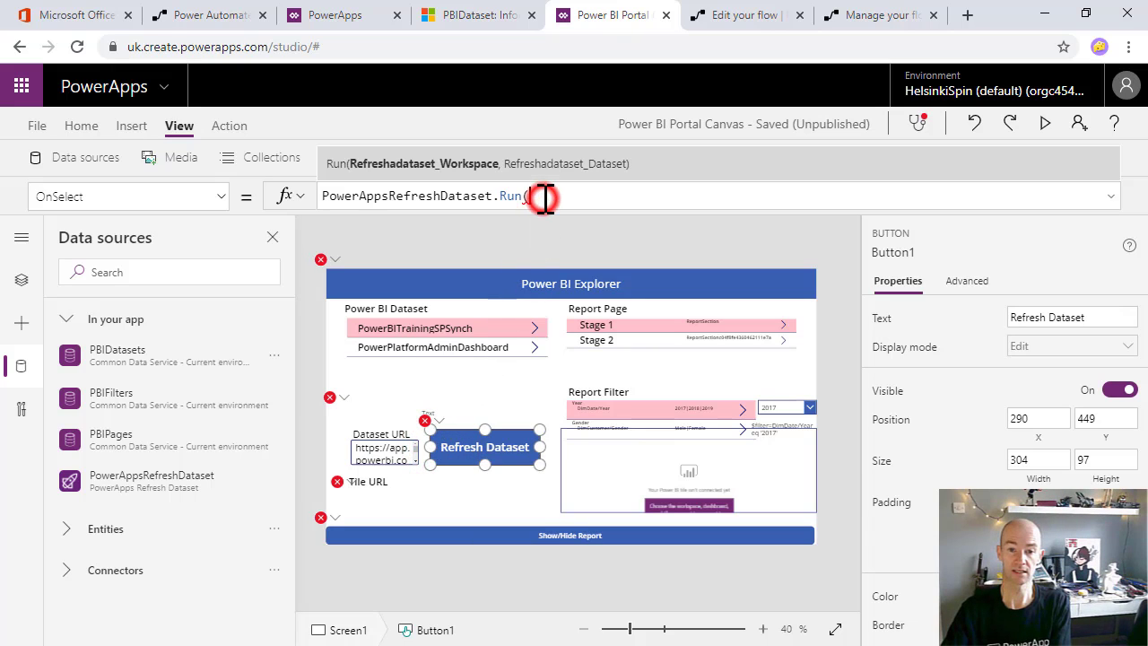
pyautogui.write('galPowerBIReports.Sele')
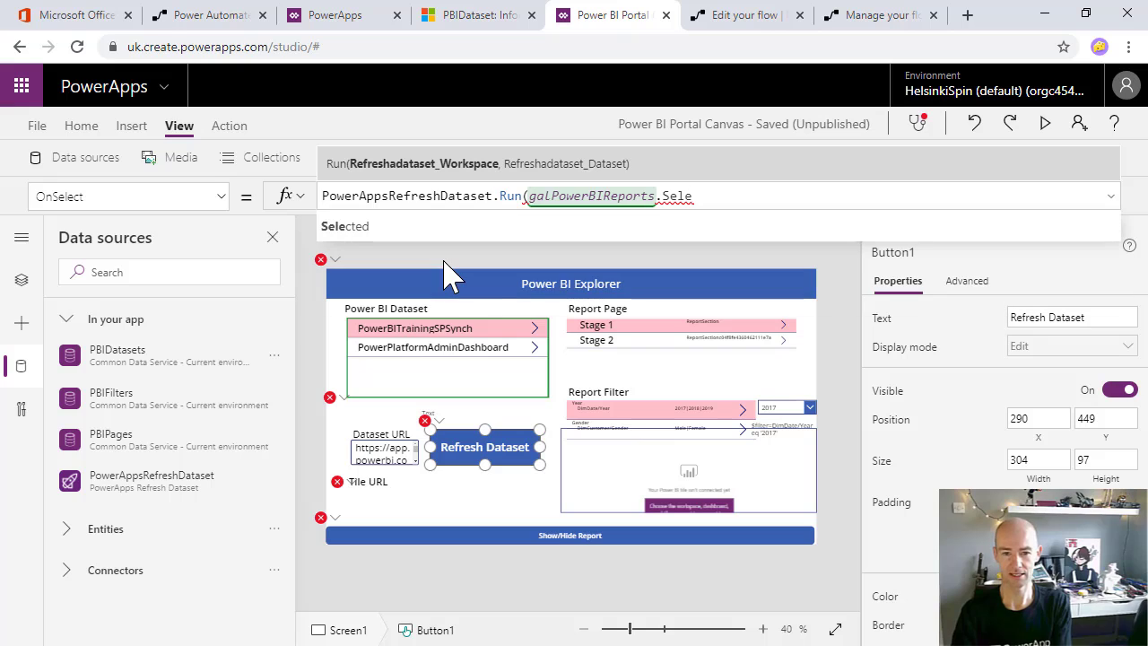
pyautogui.click(451, 231)
pyautogui.write('.')
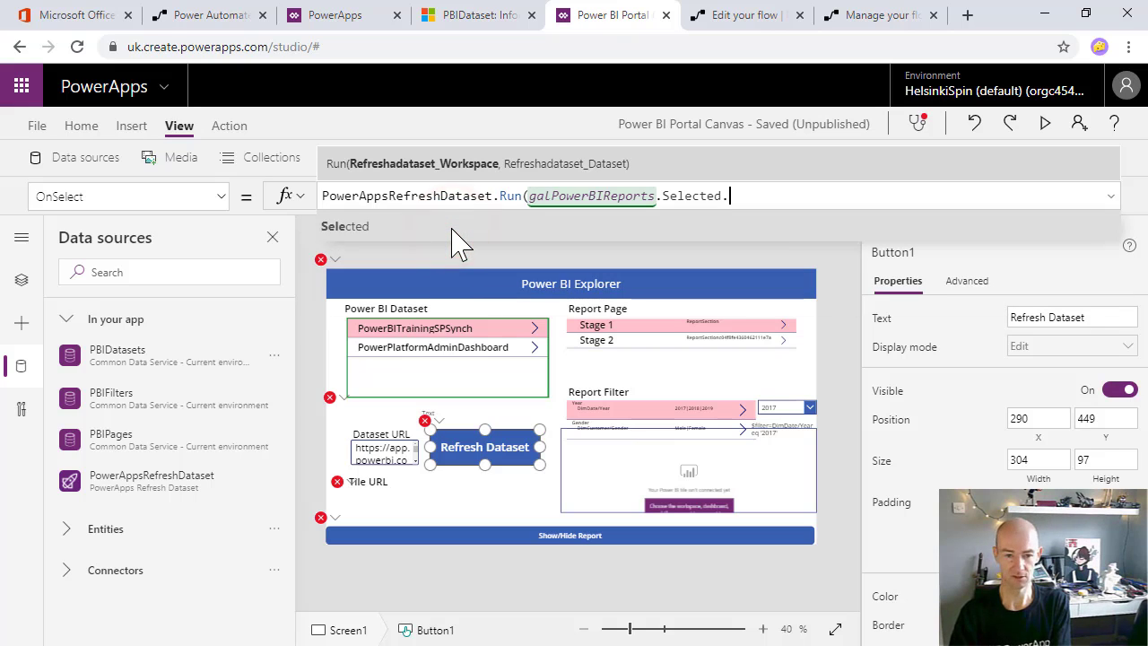
pyautogui.press('Down')
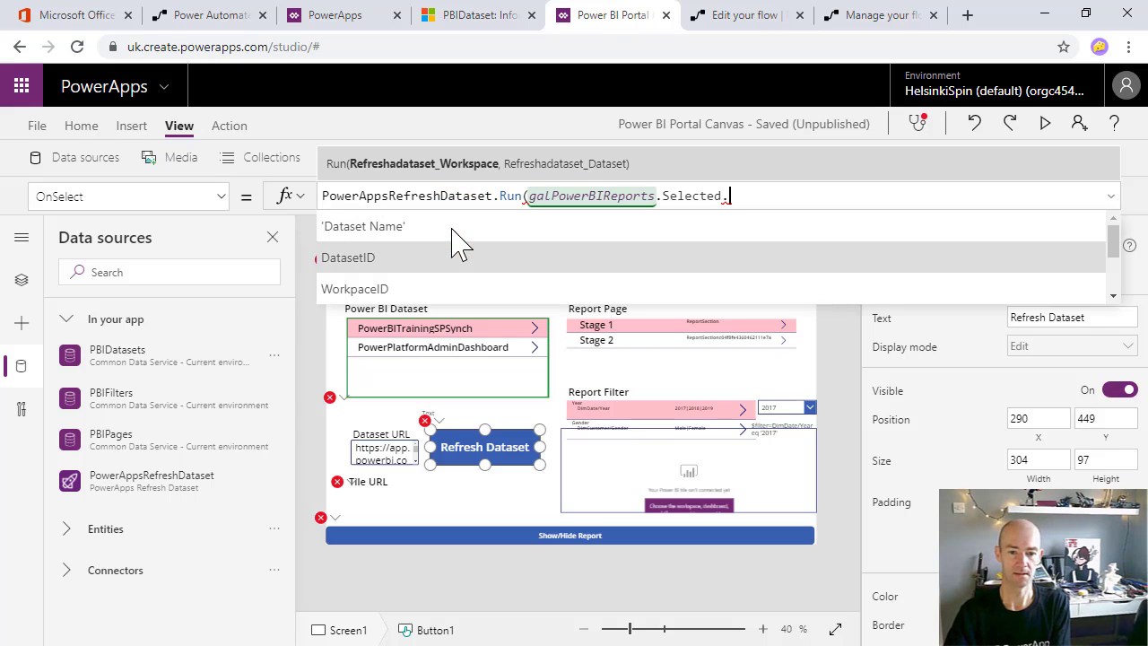
pyautogui.press('Down')
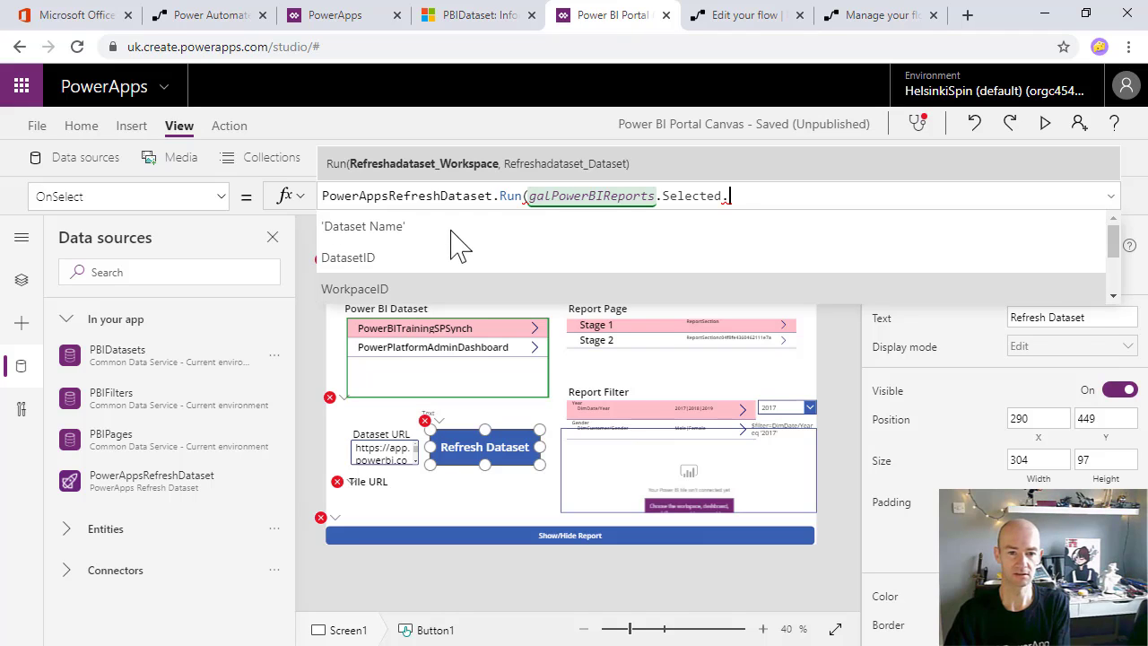
pyautogui.click(418, 294)
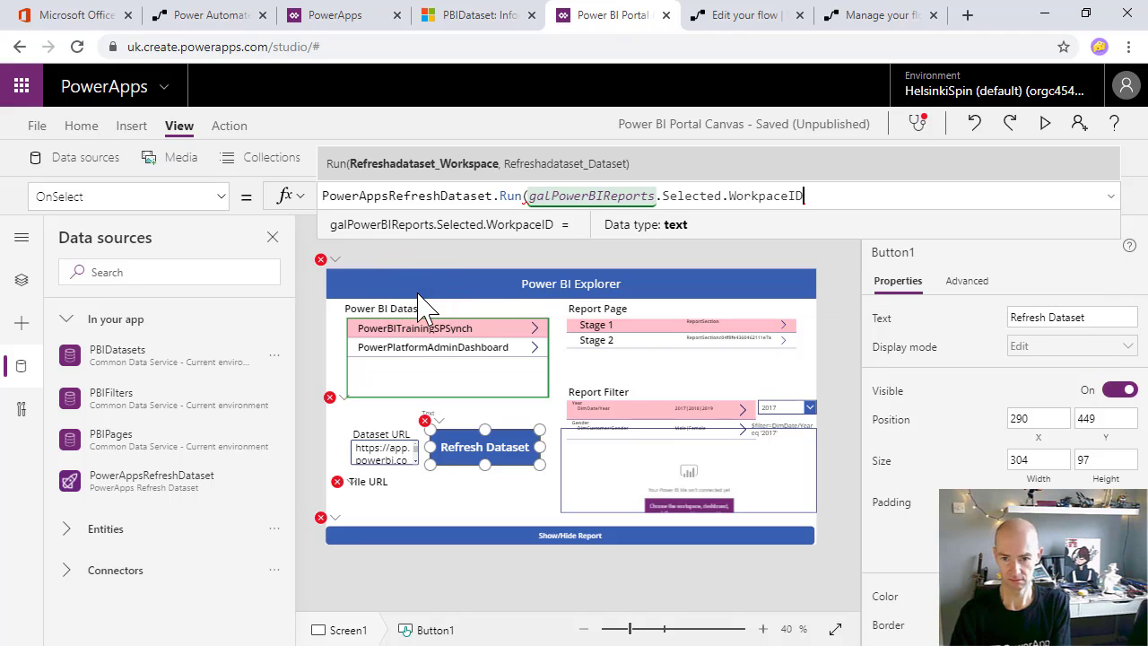
# Add galPowerBIReports.Selected.DatasetID as the second argument of the Refresh Dataset button's Run call and close the parenthesis
pyautogui.moveTo(529, 195); pyautogui.dragTo(804, 196)
pyautogui.hotkey('ctrl', 'c')
pyautogui.click(867, 189)
pyautogui.hotkey('ctrl', 'v')
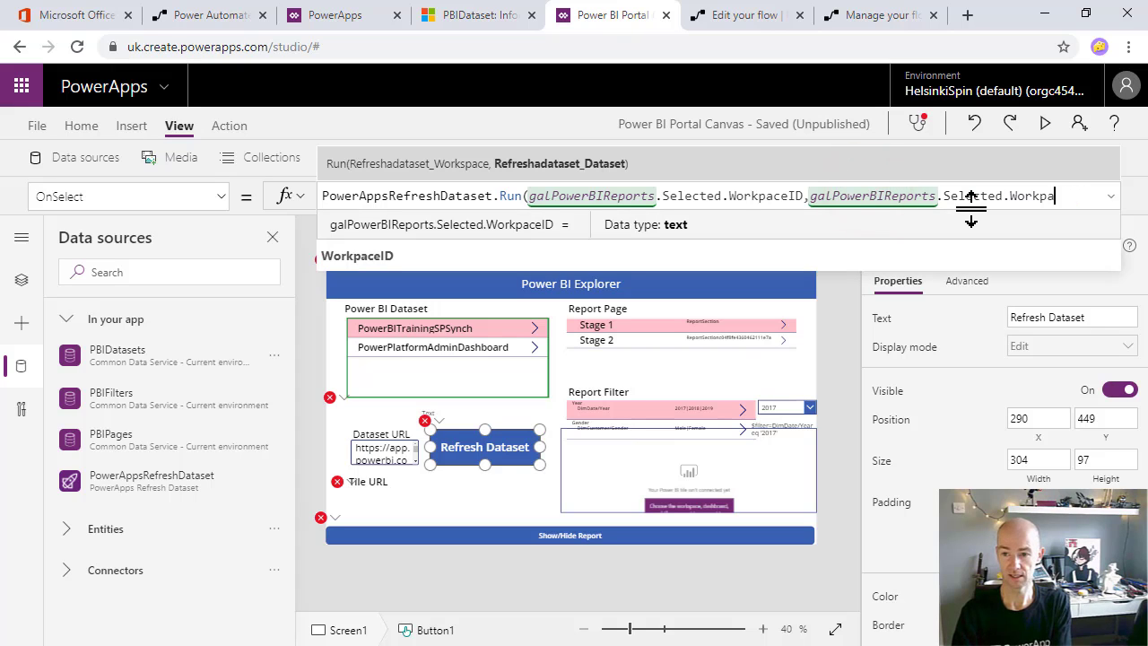
pyautogui.write('data')
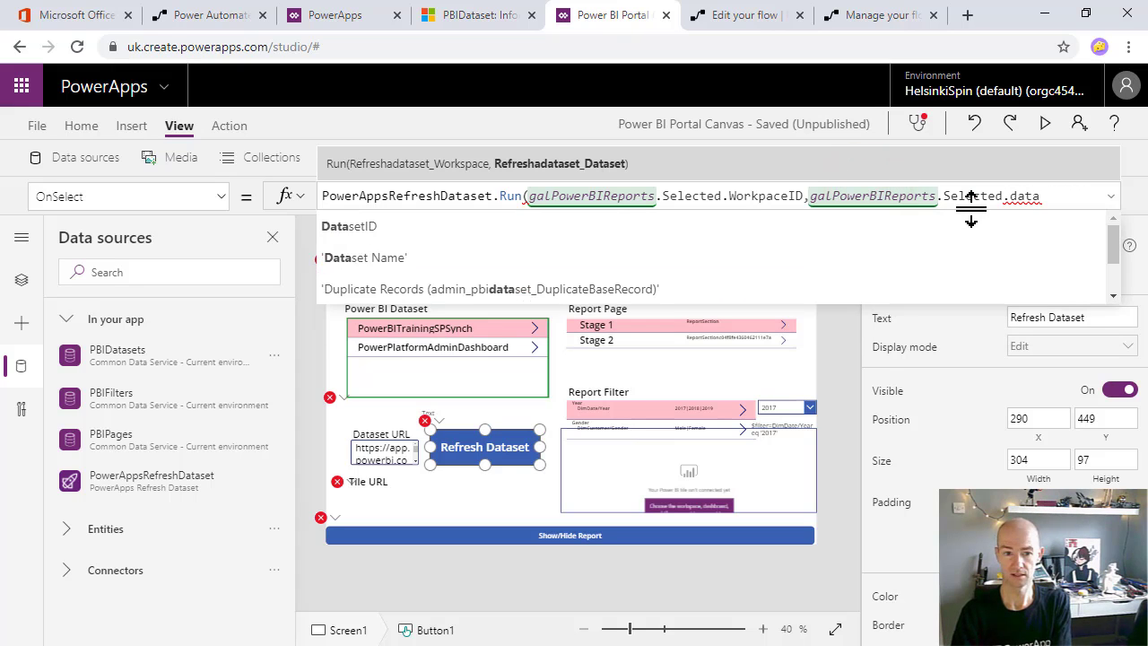
pyautogui.click(523, 236)
pyautogui.write(')')
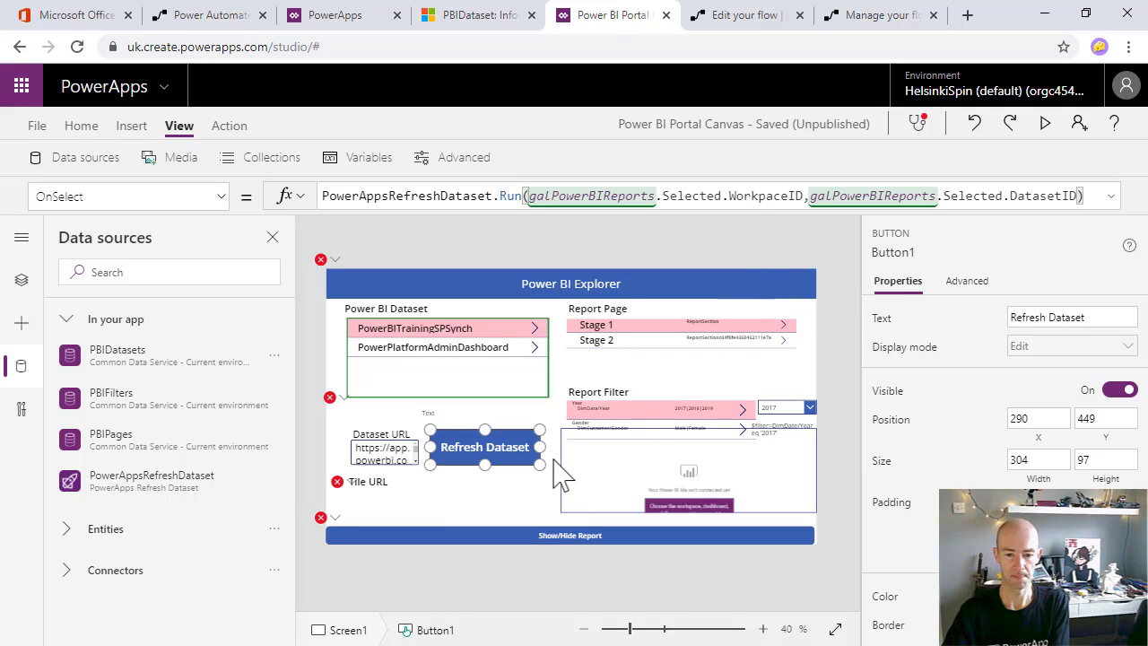
# Inspect the formula error on the Show/Hide Report button in the formula bar
pyautogui.click(334, 518)
pyautogui.click(352, 542)
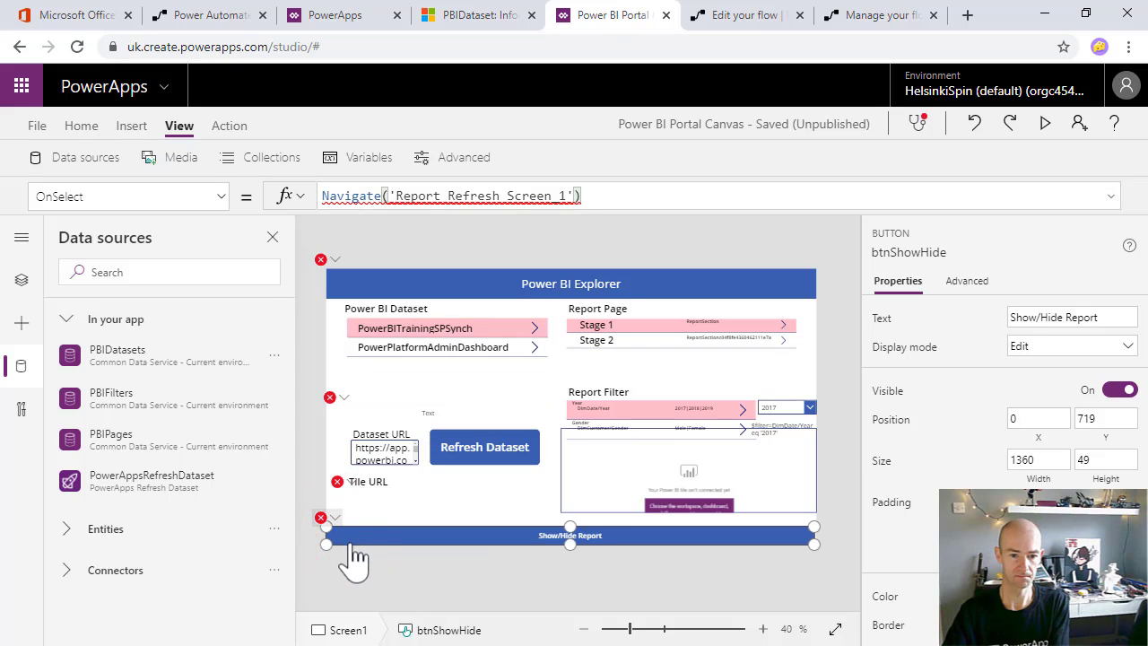
pyautogui.moveTo(333, 521)
pyautogui.click(410, 567)
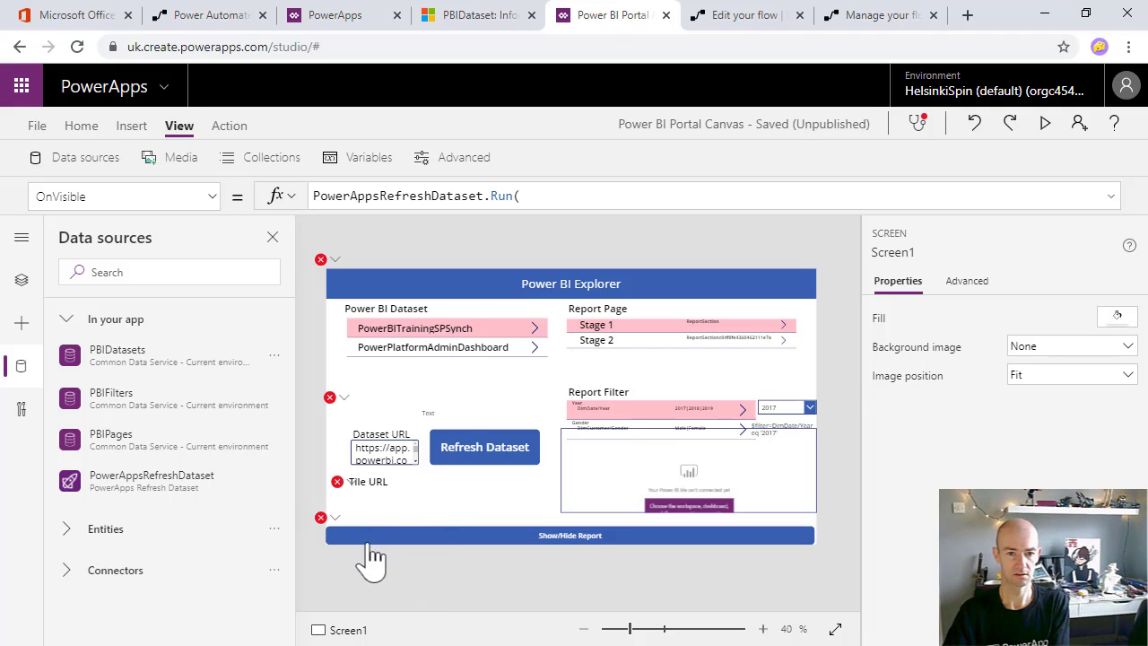
pyautogui.click(323, 519)
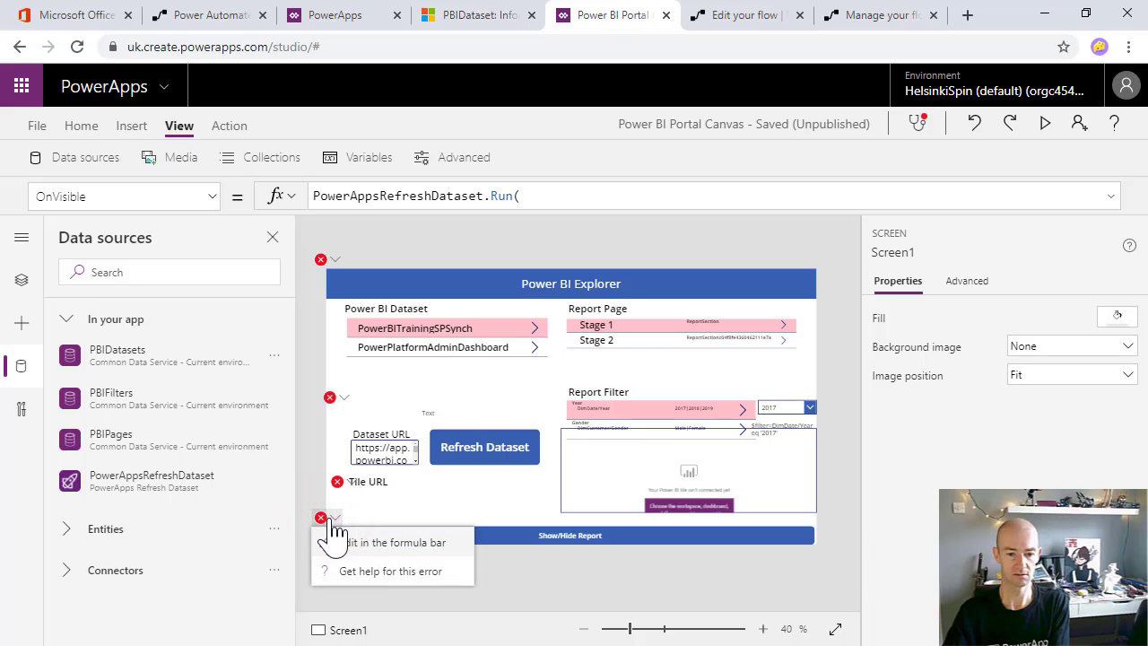
pyautogui.click(358, 543)
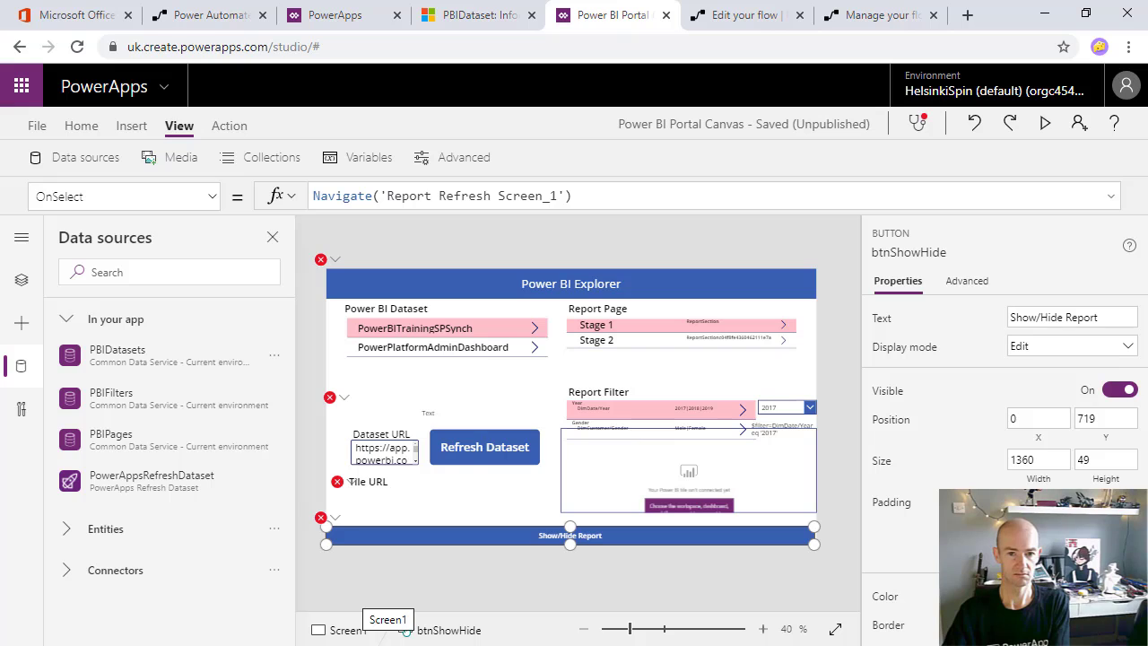
# Try to rename Screen1 with a name beginning "Report Refresh", and close the list of app elements
pyautogui.click(273, 237)
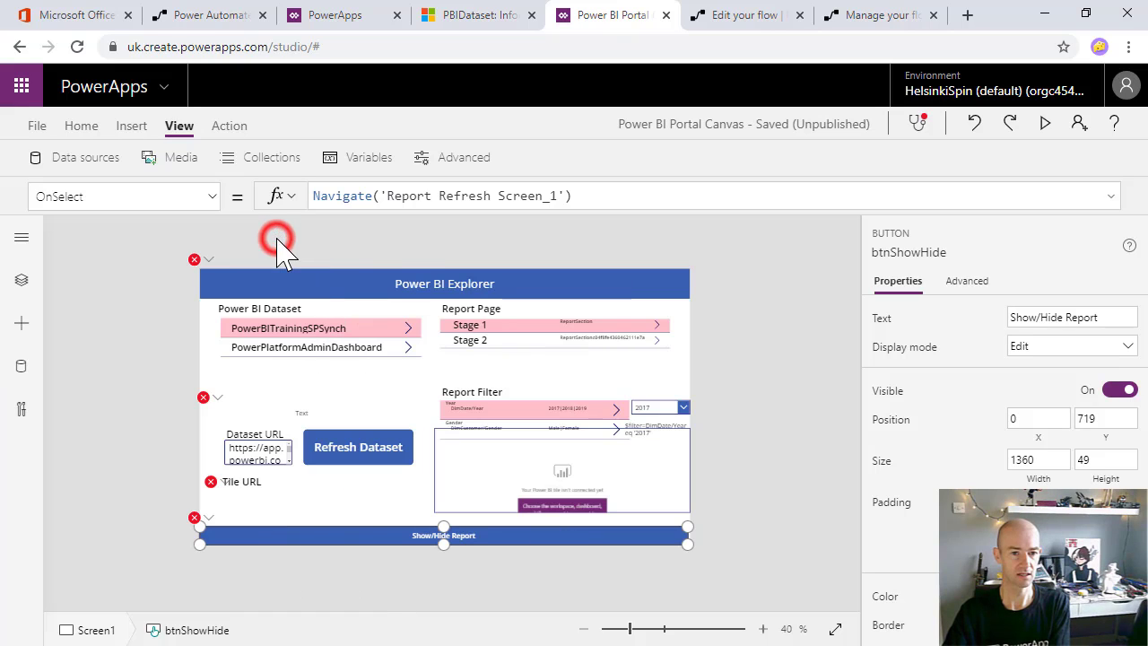
pyautogui.click(23, 239)
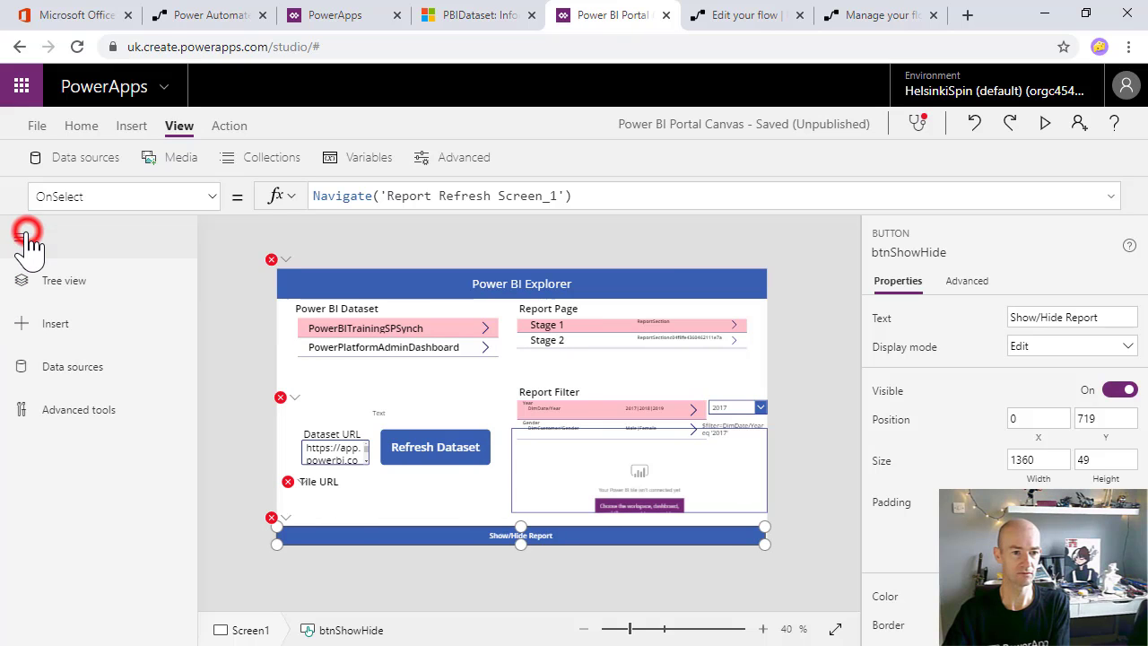
pyautogui.click(271, 632)
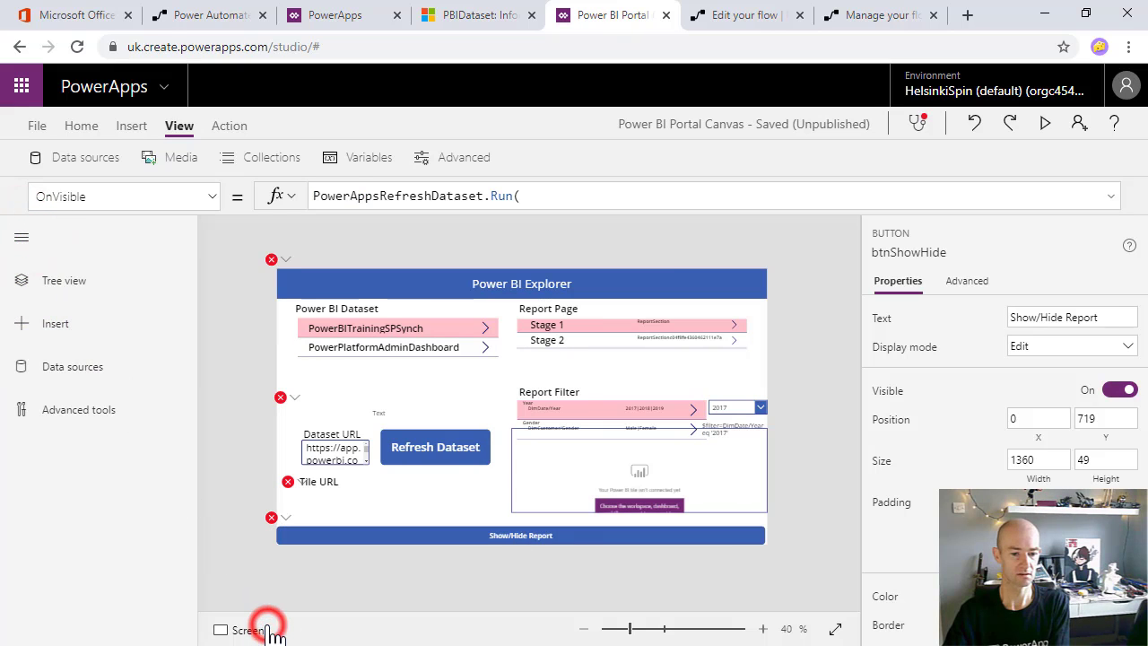
pyautogui.click(72, 287)
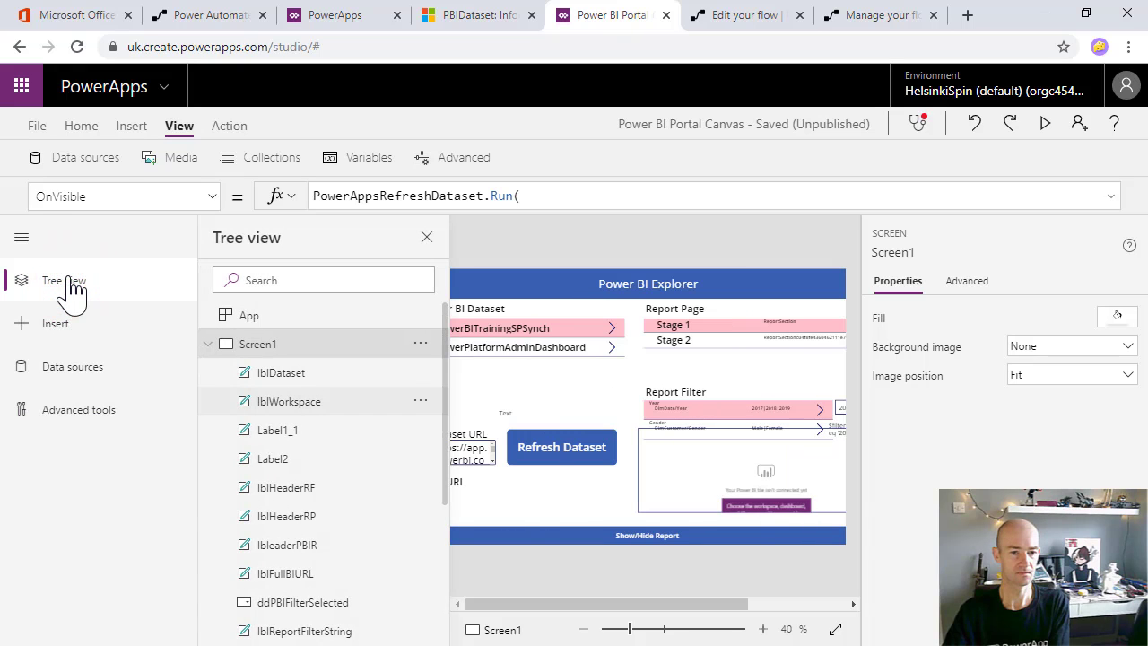
pyautogui.click(418, 341)
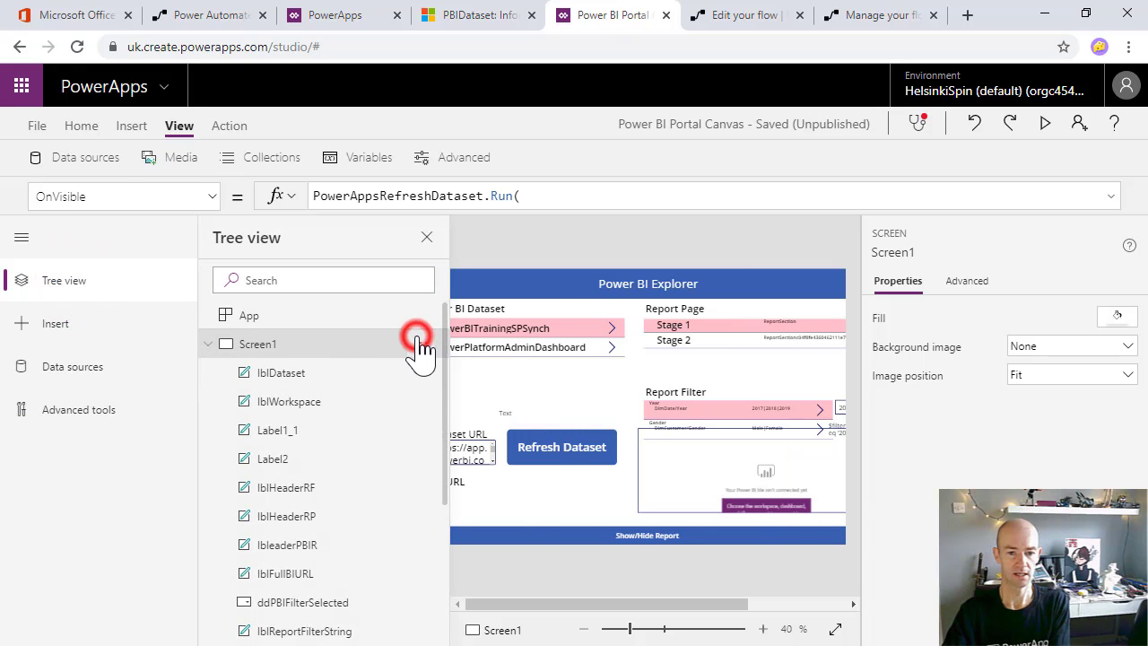
pyautogui.doubleClick(314, 346)
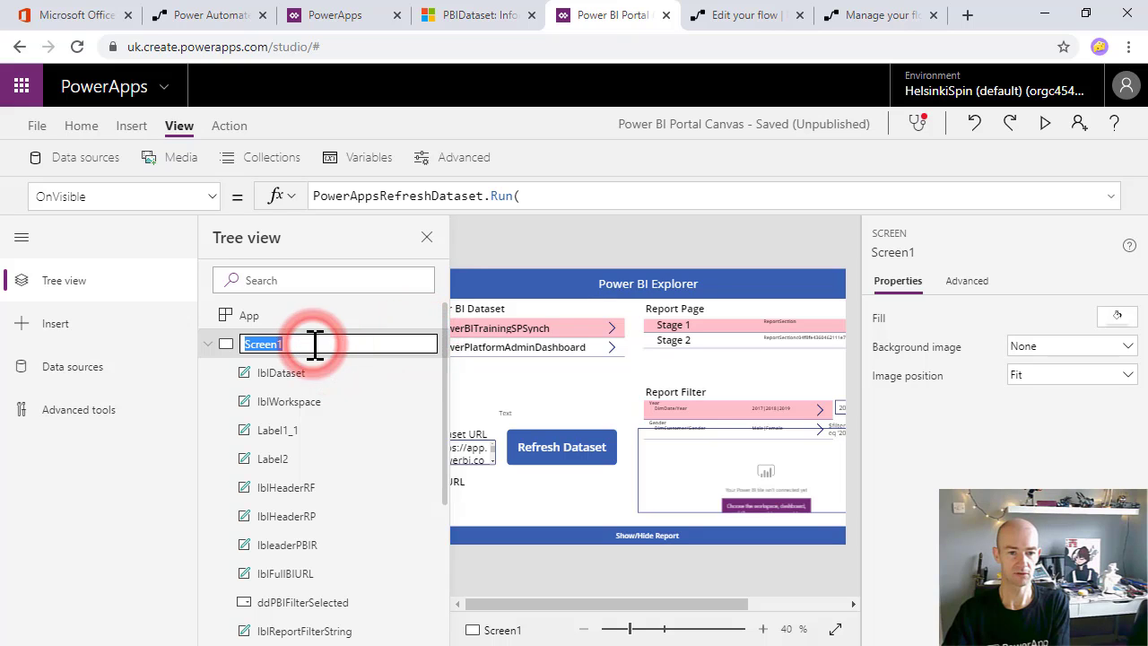
pyautogui.write('Report Refresh')
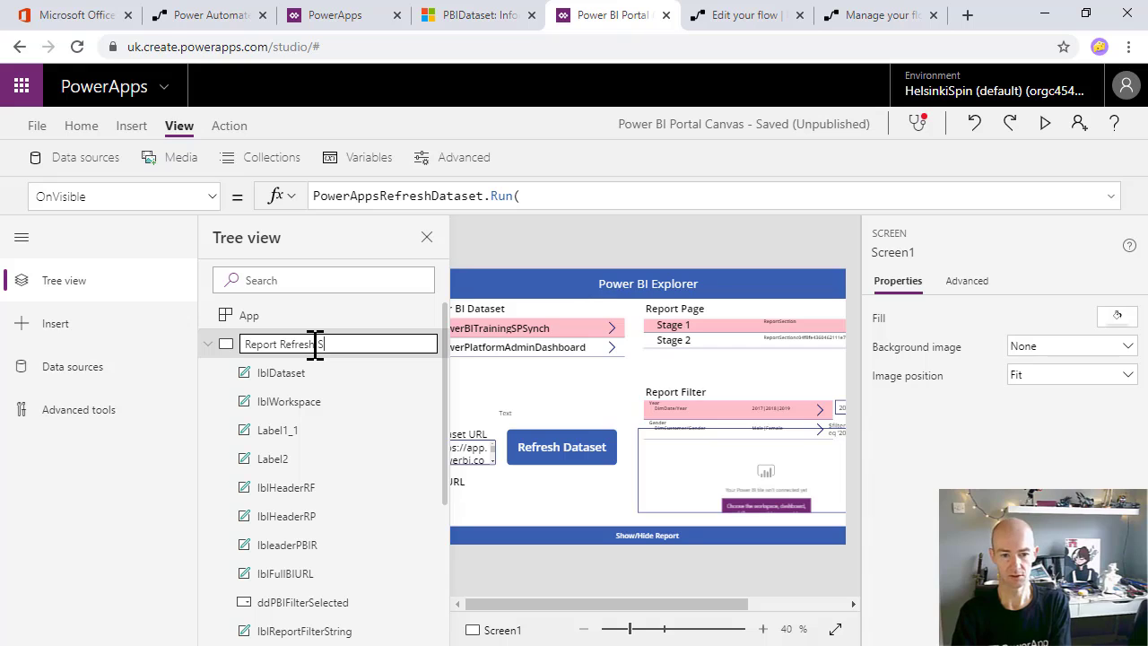
pyautogui.press('Return')
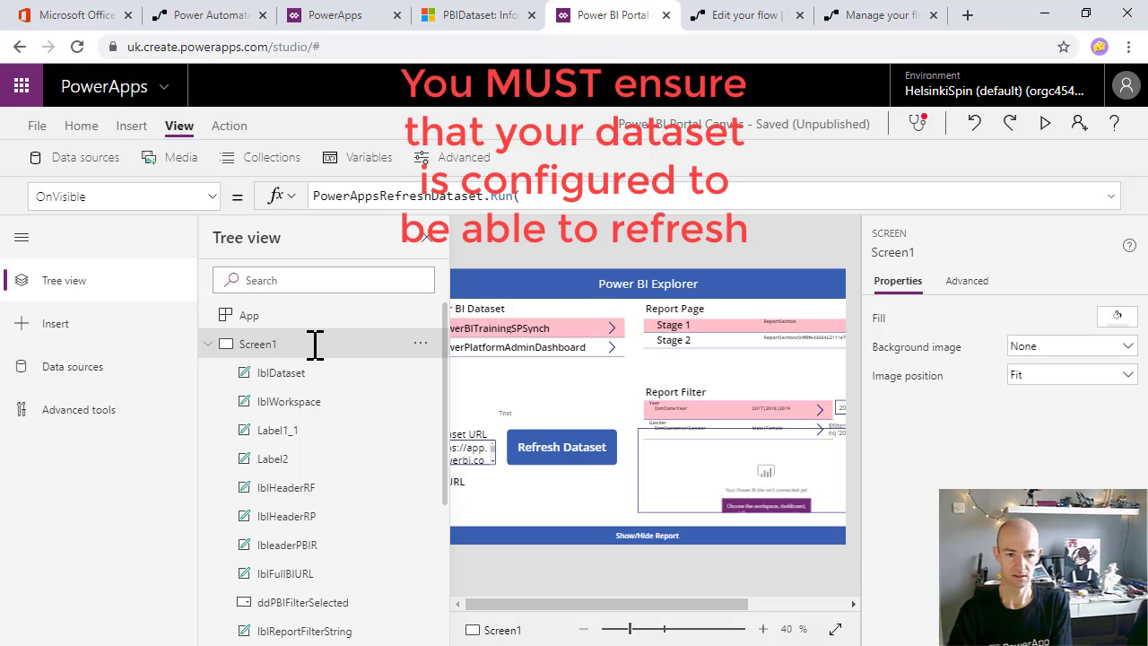
pyautogui.click(423, 244)
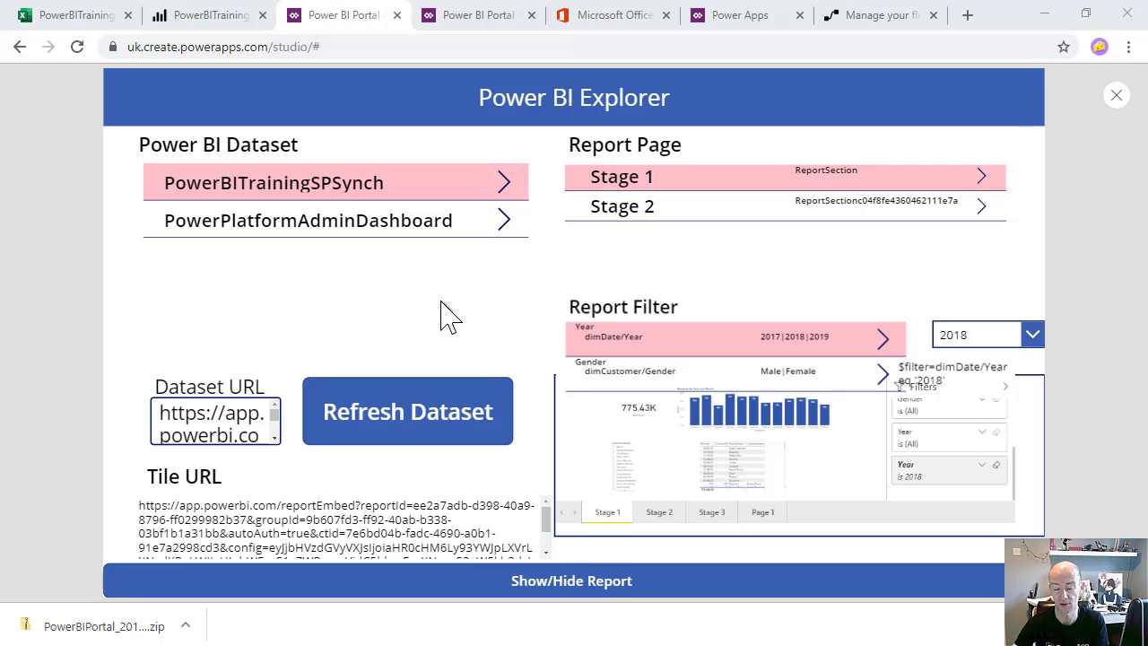
# In the PowerBITrainingData workbook's Products sheet, set UnitCost to 20 for Flapjack and 10 for Éclair, and check the Sales sheet
pyautogui.click(71, 22)
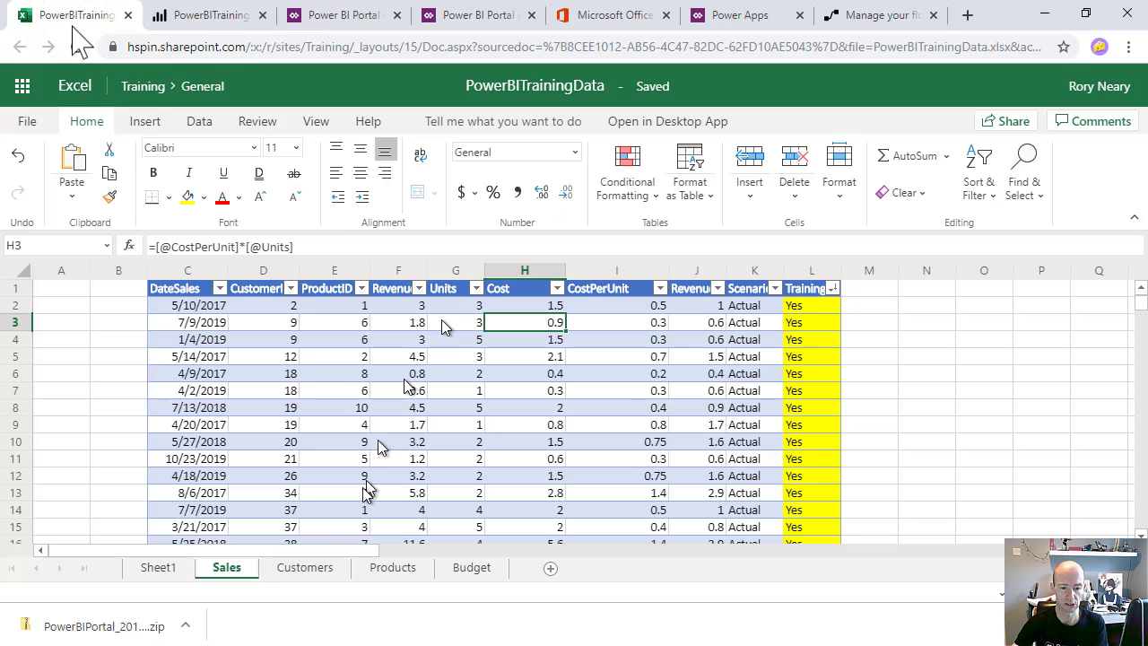
pyautogui.click(377, 568)
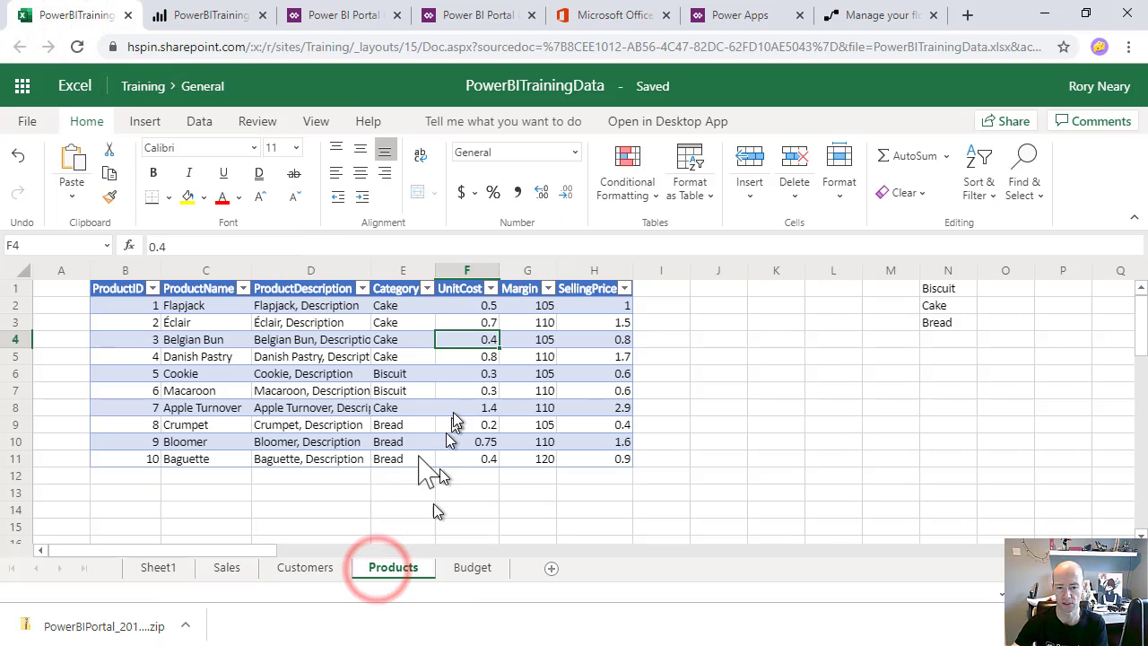
pyautogui.click(470, 307)
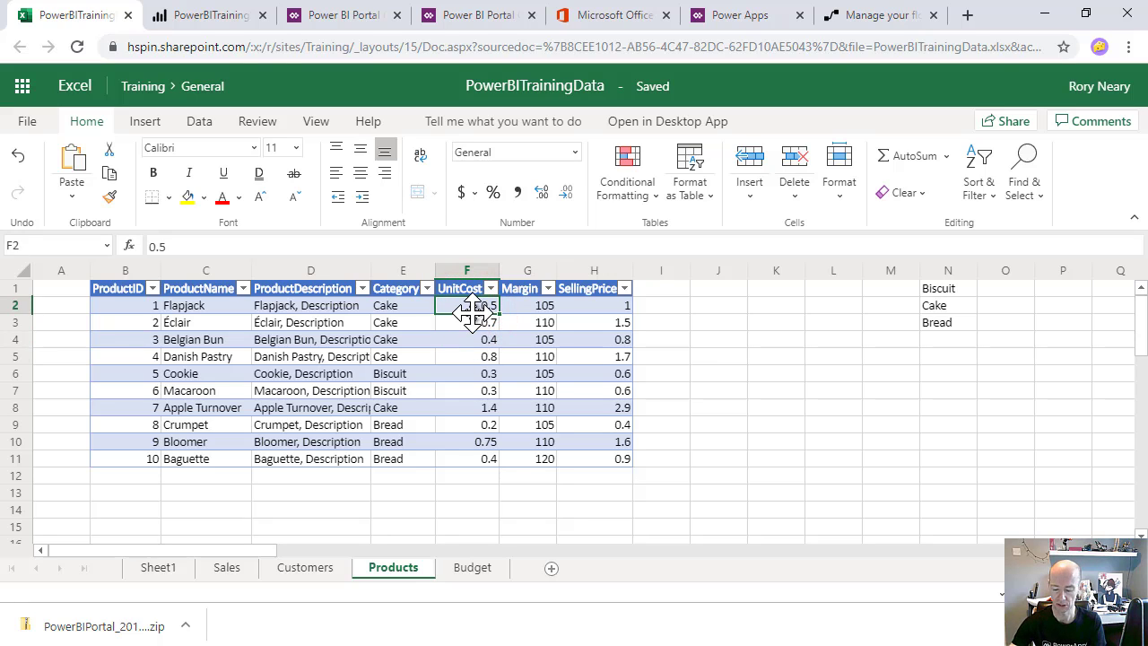
pyautogui.click(227, 568)
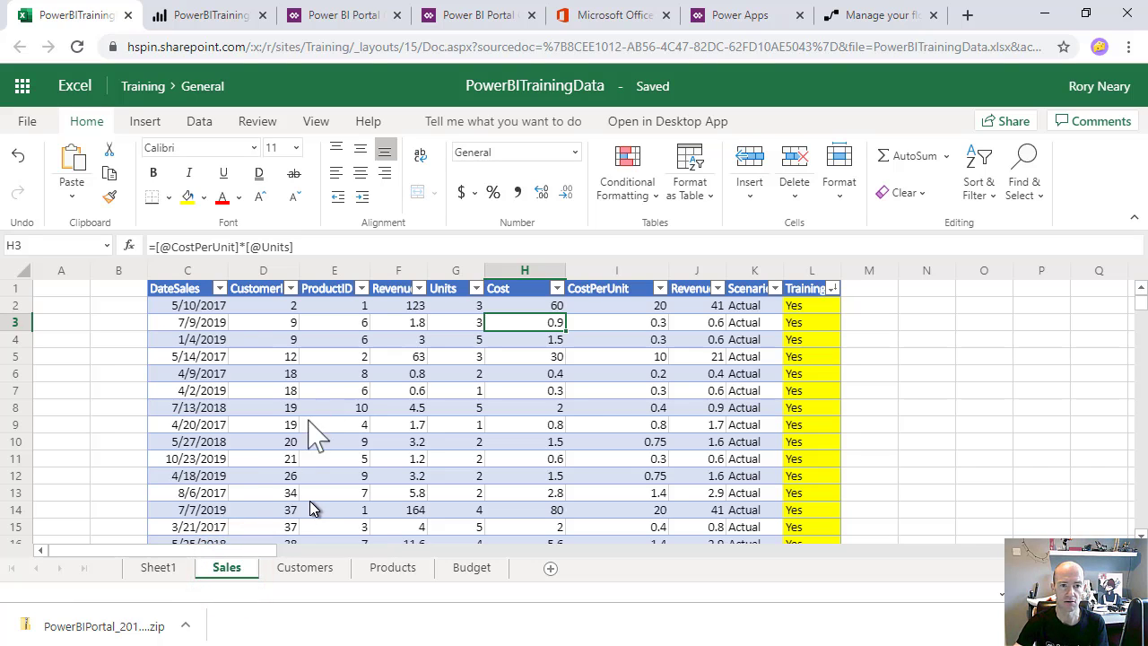
# Reload the refresh flow's run history in Power Automate and return to the running Power BI Explorer app
pyautogui.click(870, 15)
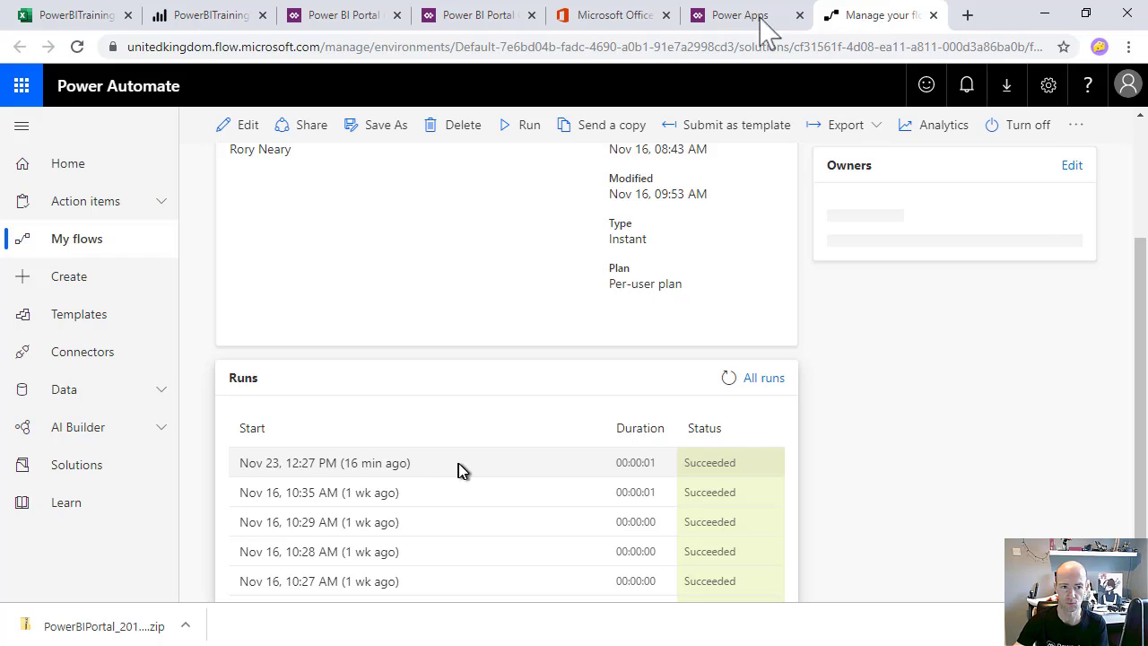
pyautogui.click(77, 46)
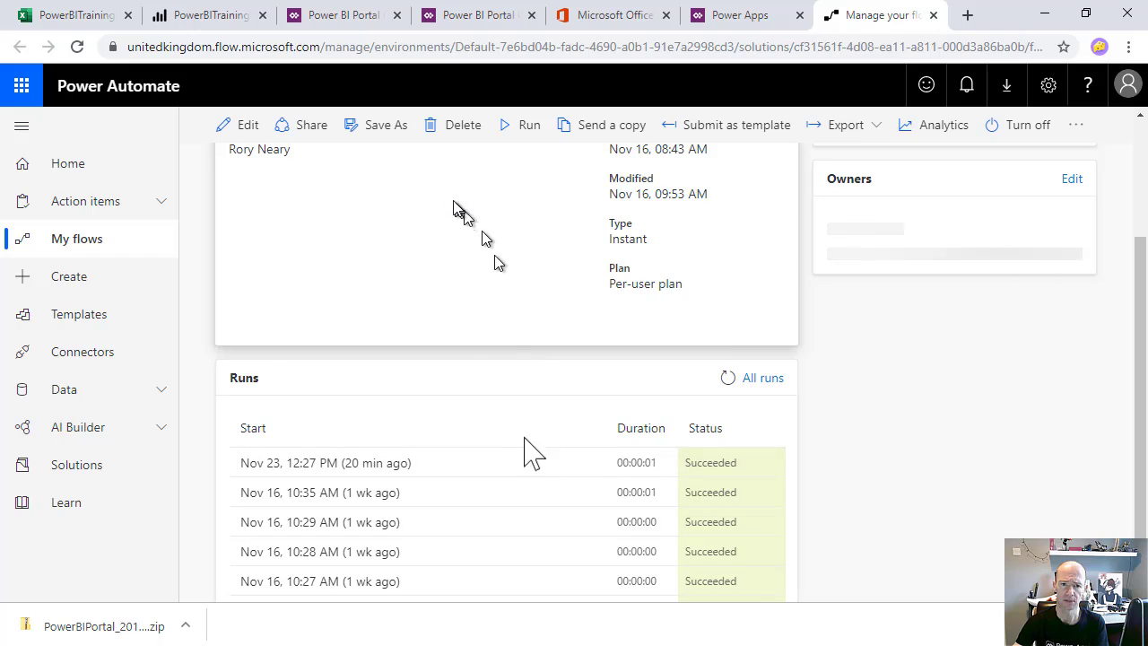
pyautogui.click(359, 15)
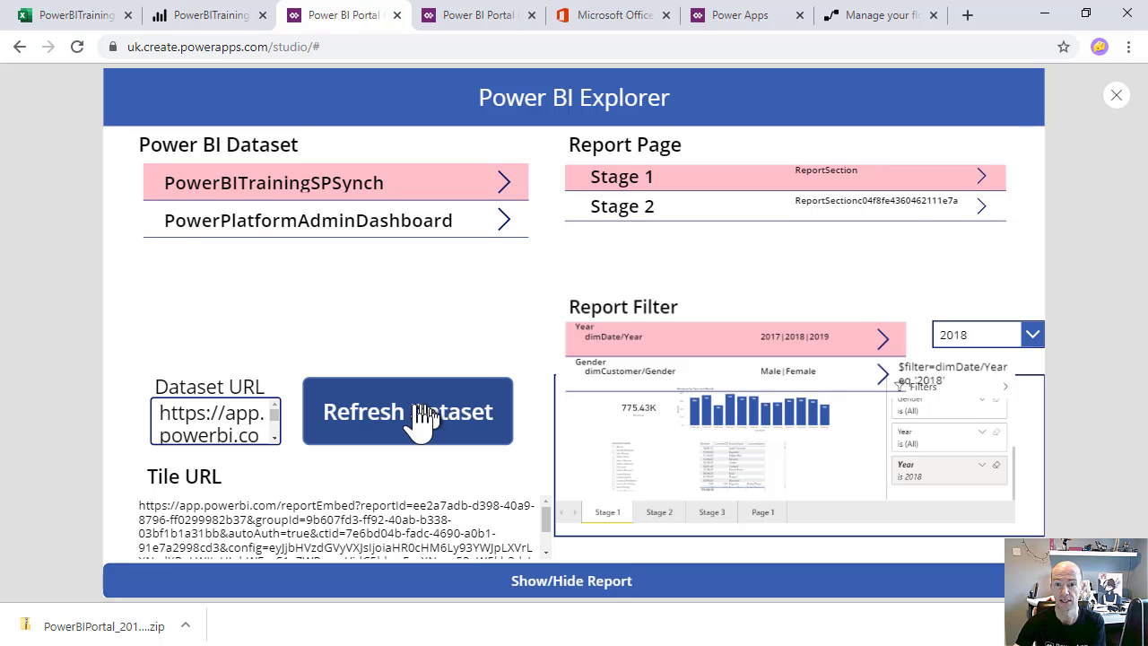
# Check the Power BI report, refresh the PowerBITrainingSPSynch dataset from the running app, and reload the flow's run history in Power Automate
pyautogui.click(197, 20)
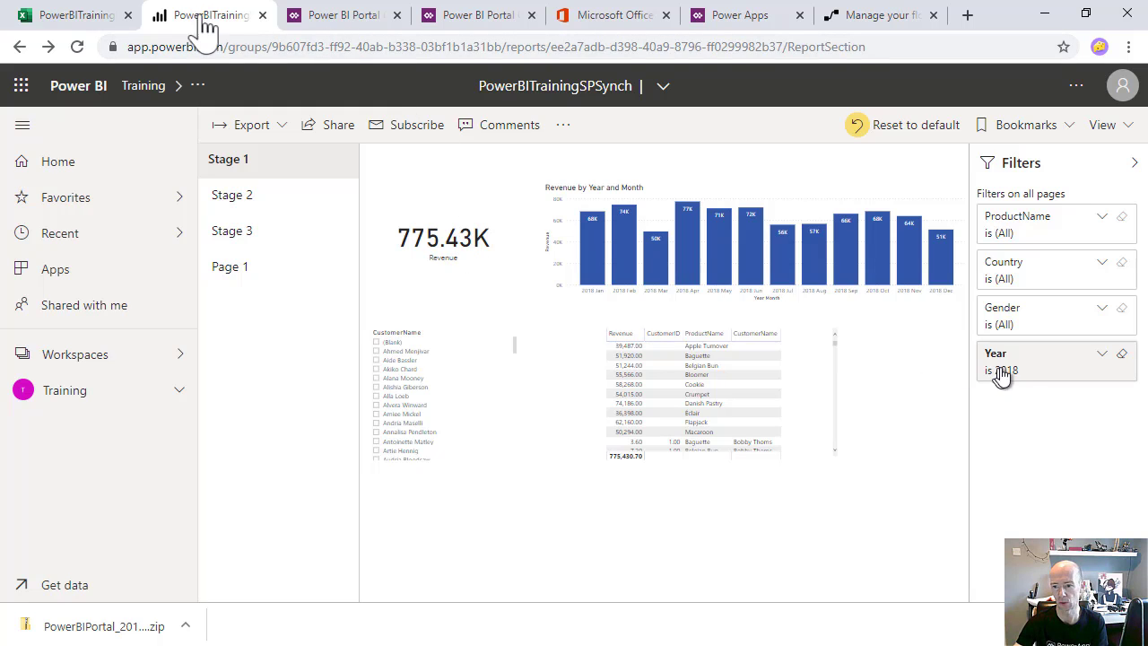
pyautogui.click(360, 18)
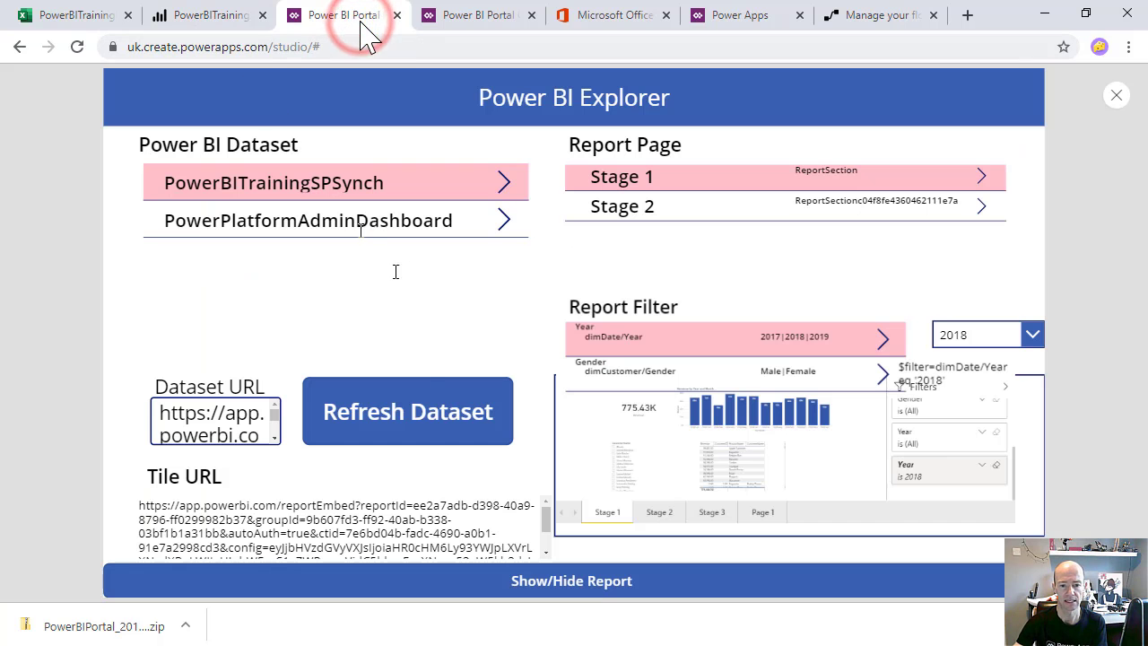
pyautogui.click(424, 424)
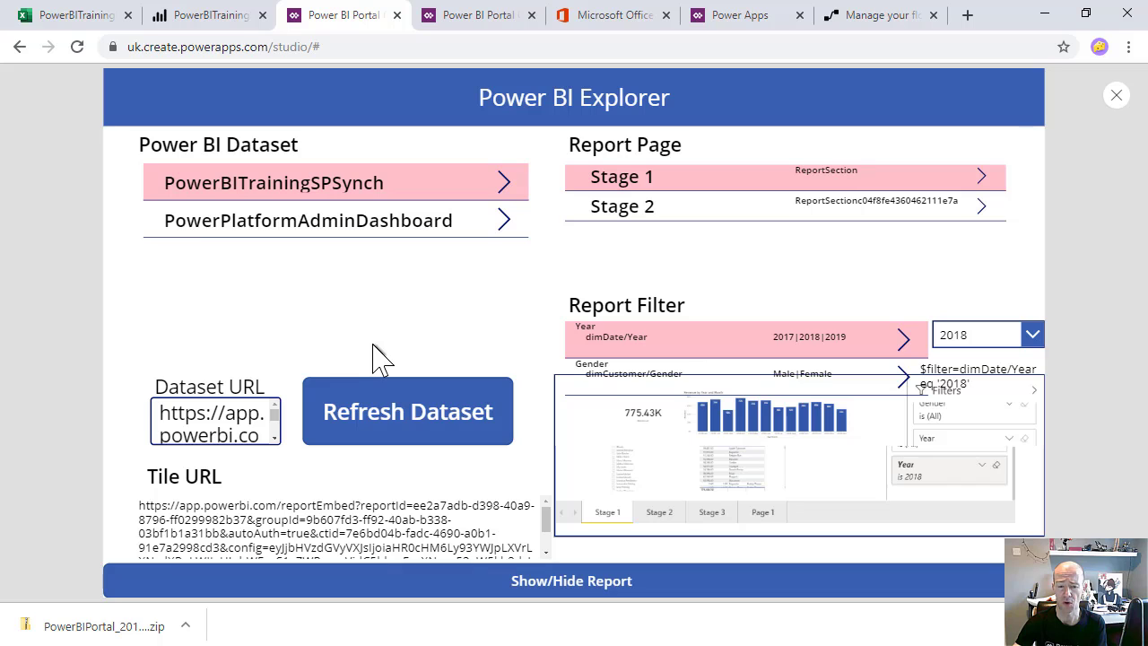
pyautogui.click(865, 17)
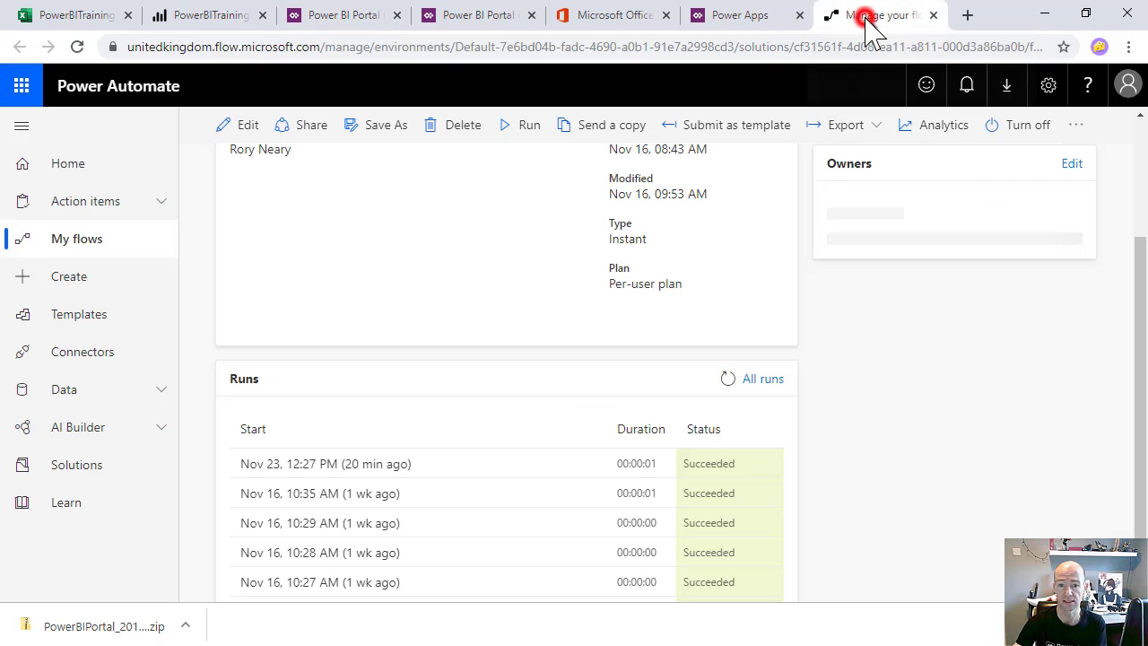
pyautogui.click(79, 47)
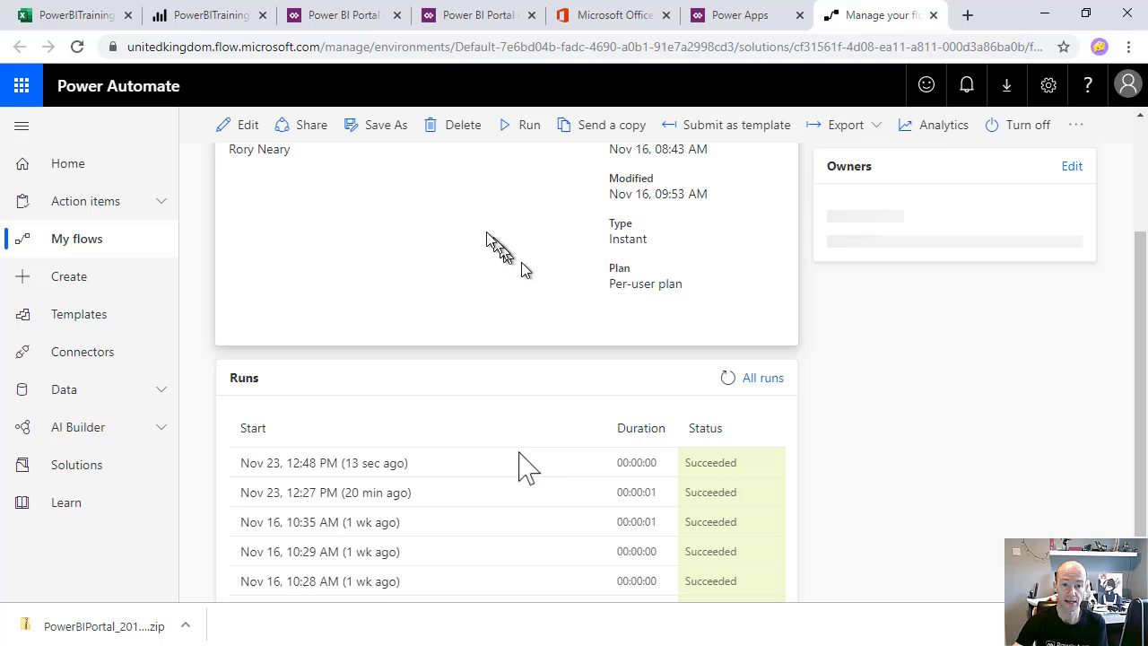
# Reload the report in Power BI, and reload the app's report tile by switching the Year filter to 2017 and back to 2018
pyautogui.click(220, 27)
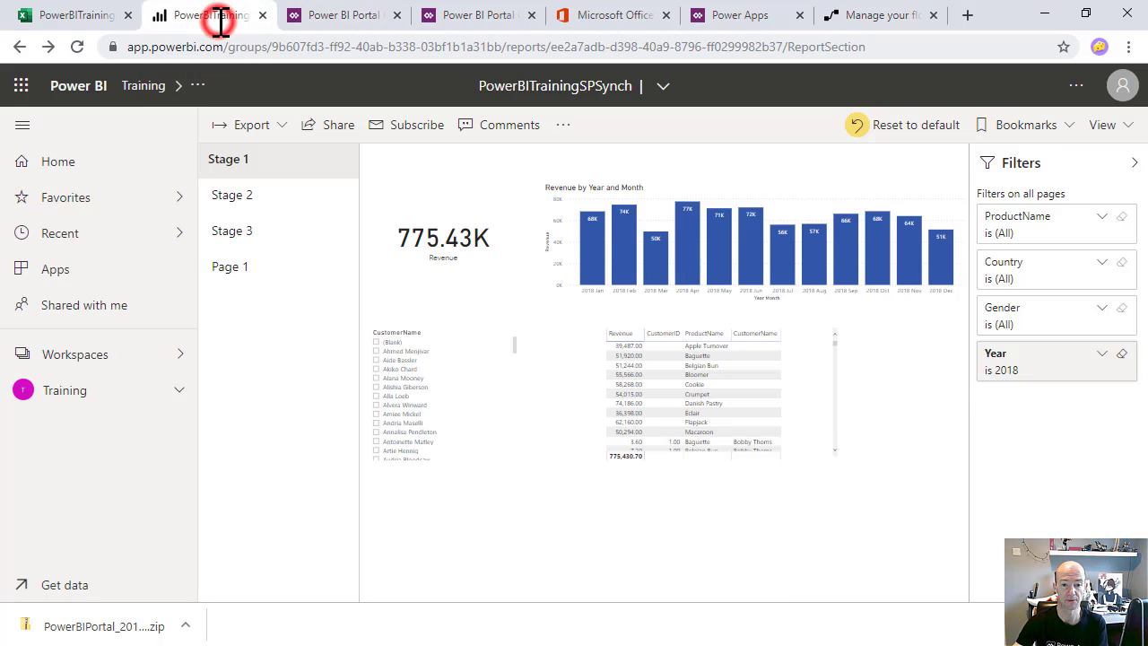
pyautogui.click(77, 46)
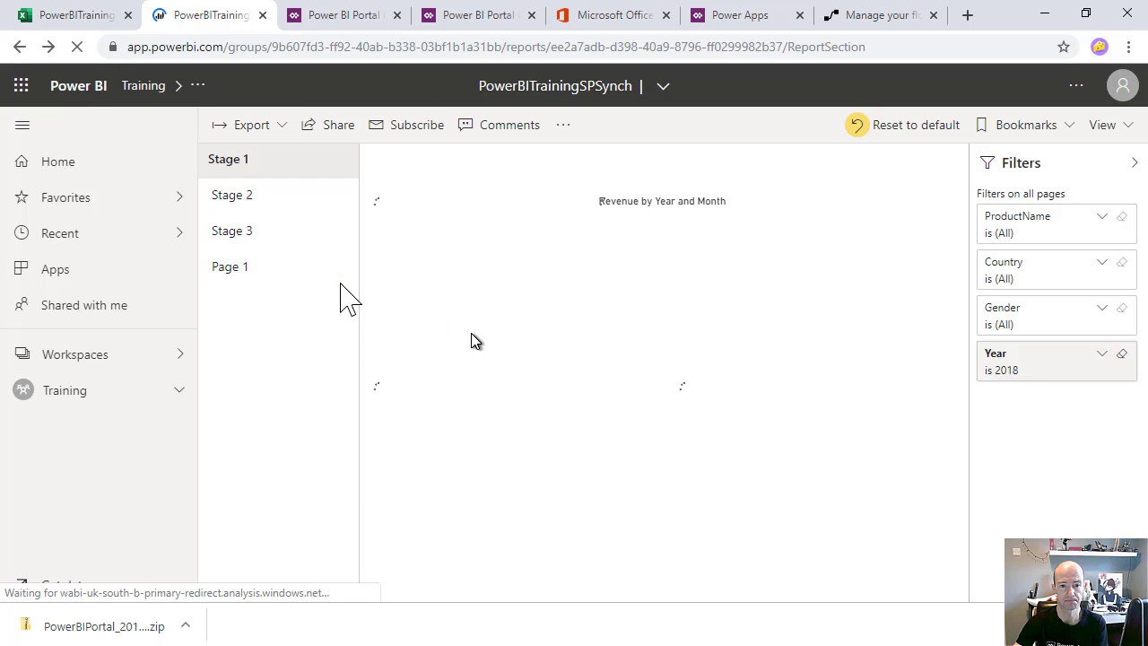
pyautogui.click(352, 20)
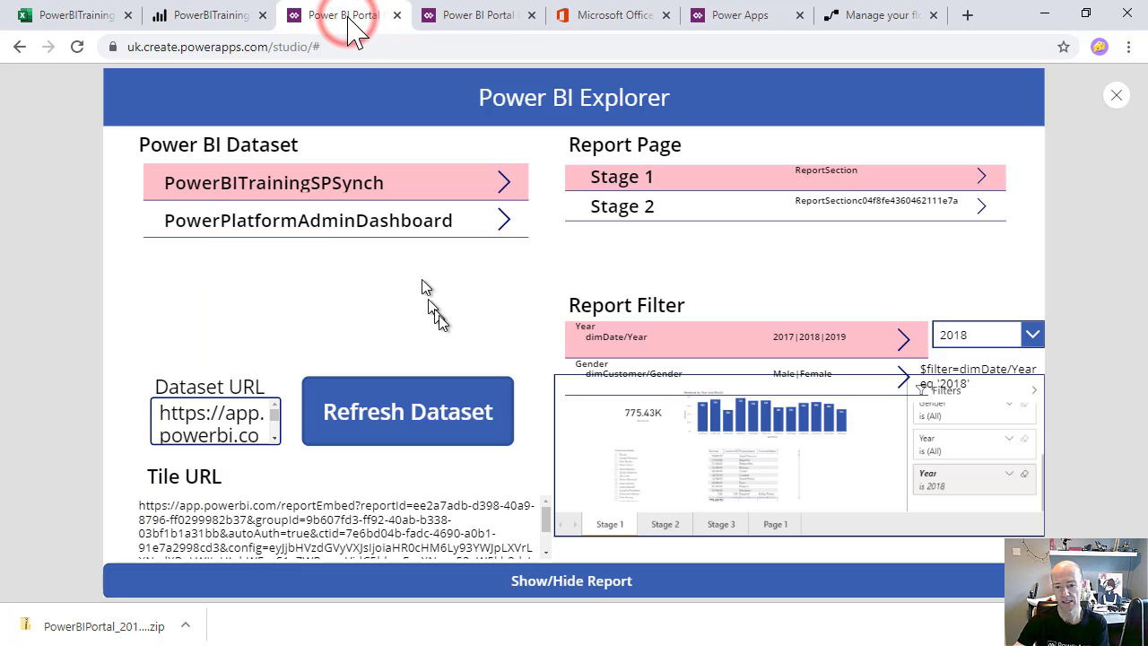
pyautogui.click(987, 335)
pyautogui.click(991, 363)
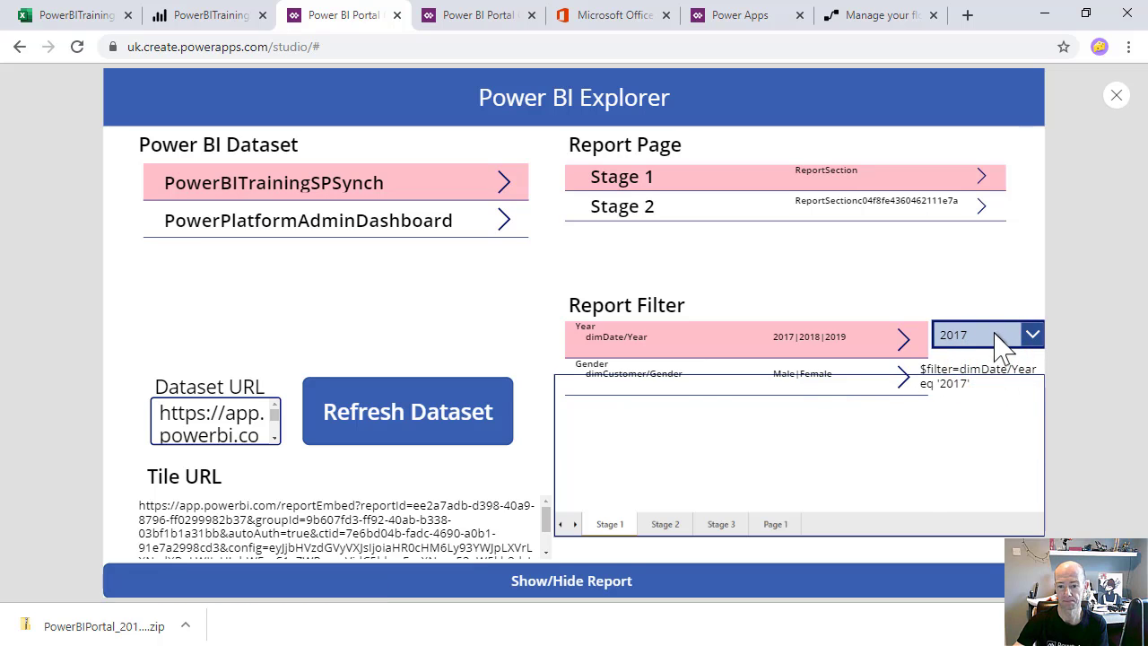
pyautogui.click(993, 334)
pyautogui.click(958, 393)
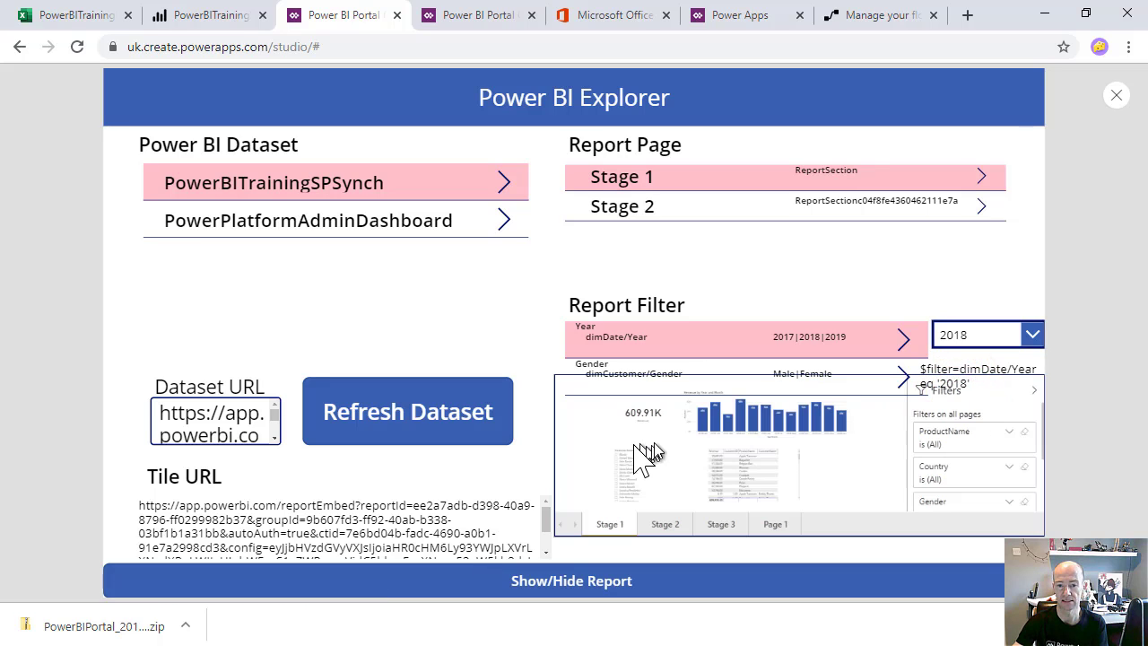
# Compare the app's report tile with the Power BI report, and set the app's report page to Stage 2
pyautogui.click(210, 18)
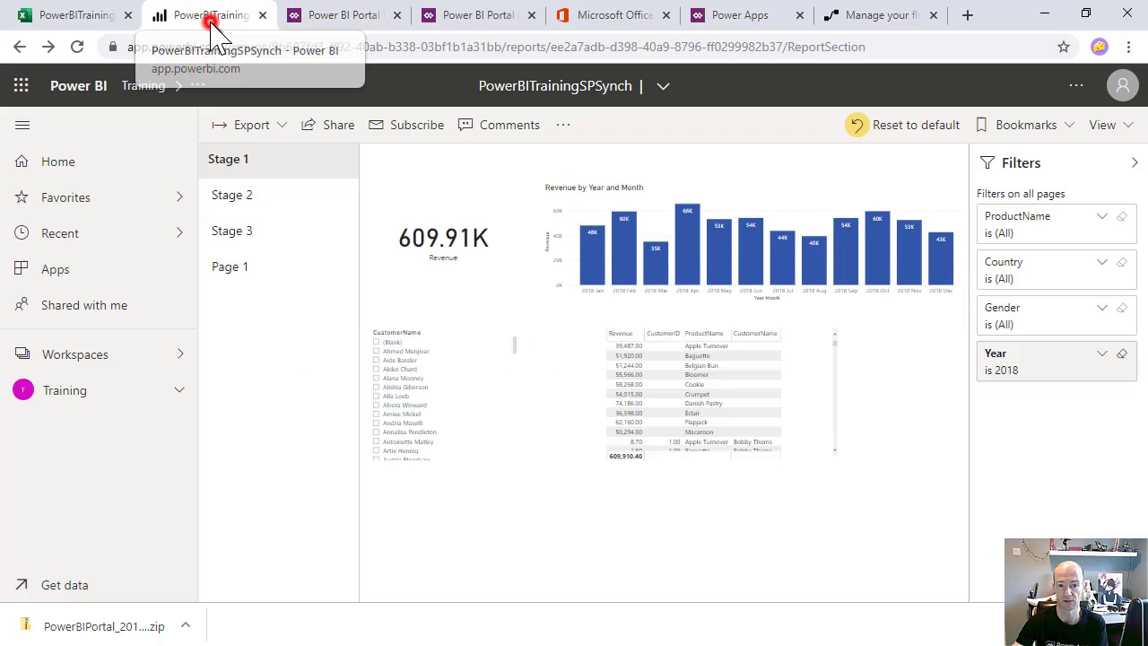
pyautogui.click(350, 19)
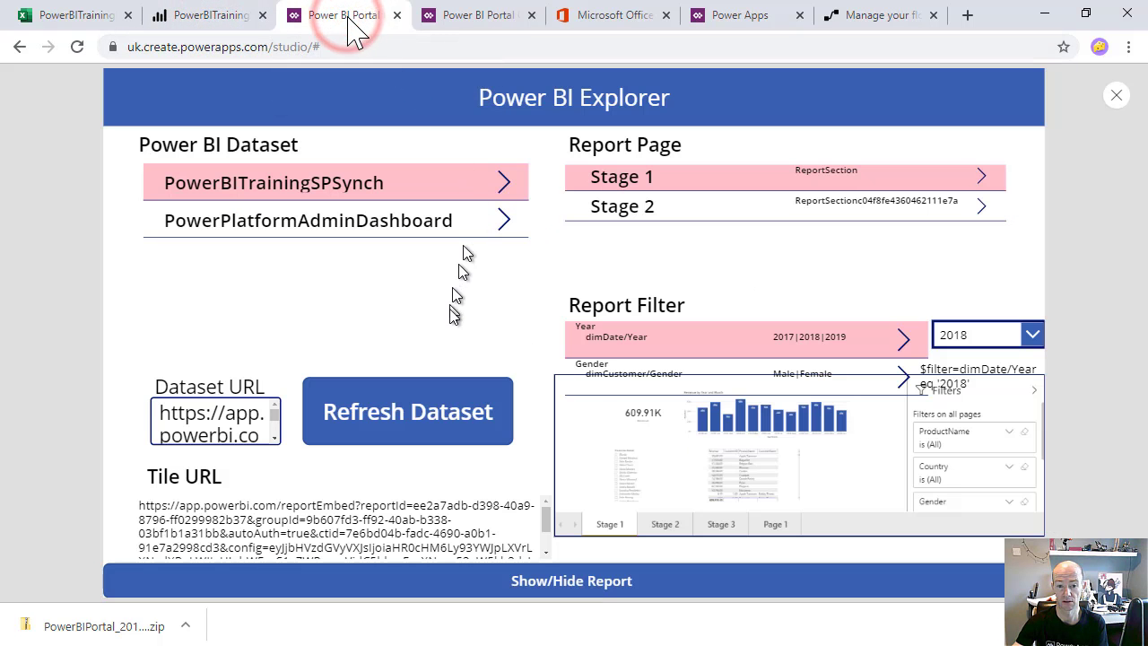
pyautogui.click(628, 208)
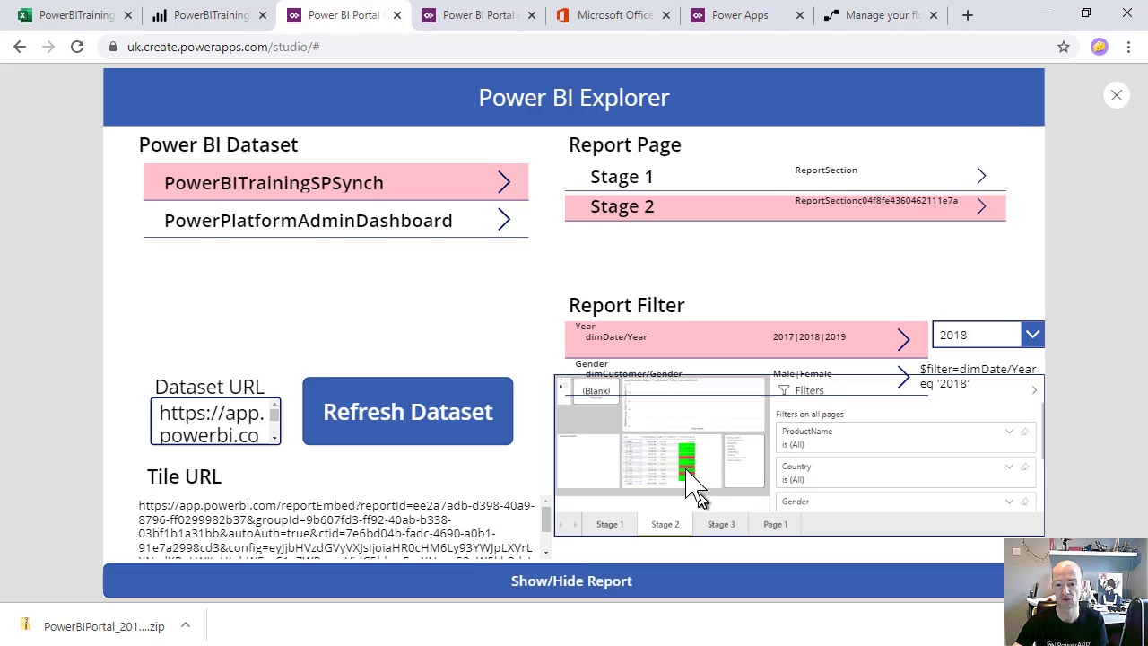
pyautogui.moveTo(689, 475)
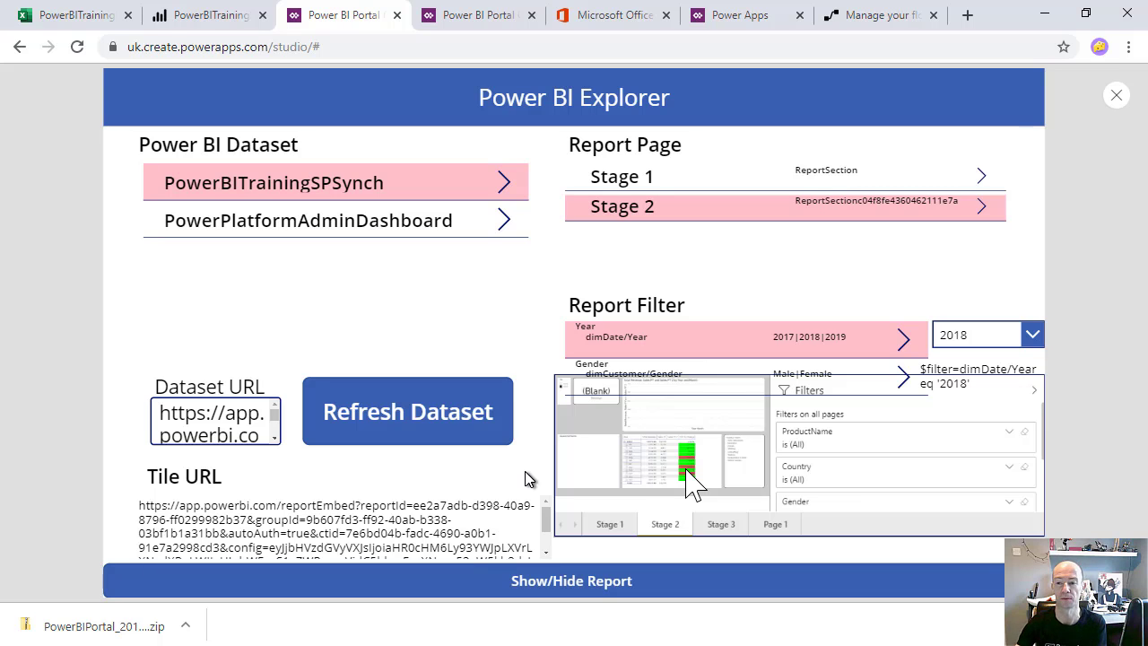
# Leave the app preview and inspect the Power BI tile's TileUrl property and the full Text formula of the lblFullBIURL label
pyautogui.click(1113, 97)
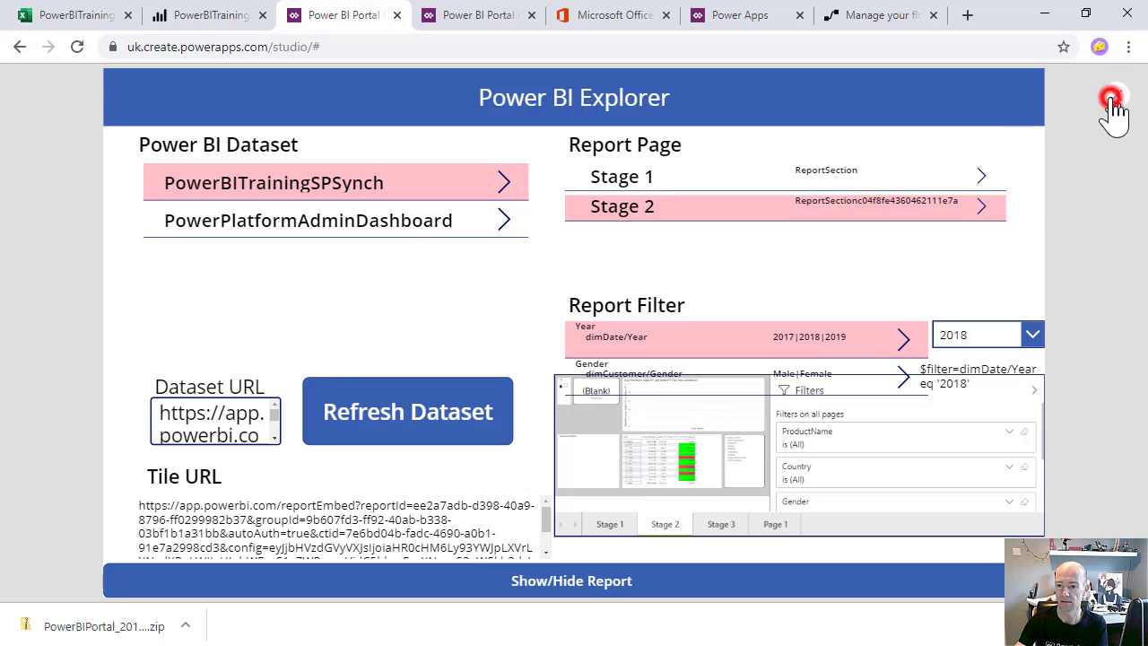
pyautogui.click(723, 411)
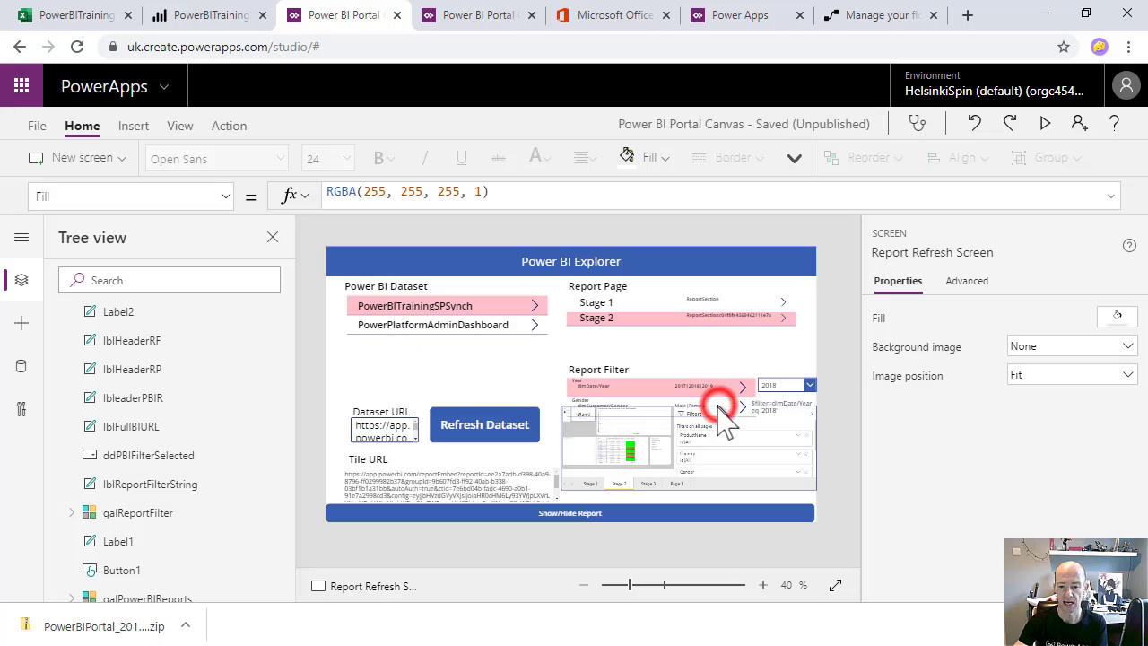
pyautogui.click(664, 466)
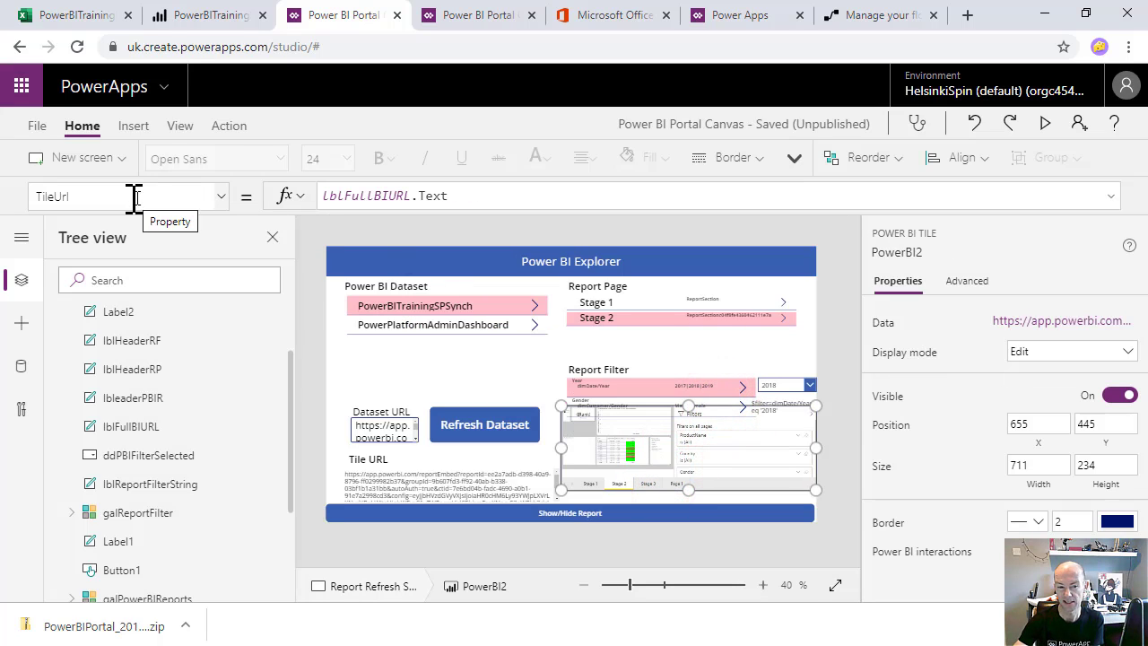
pyautogui.click(439, 489)
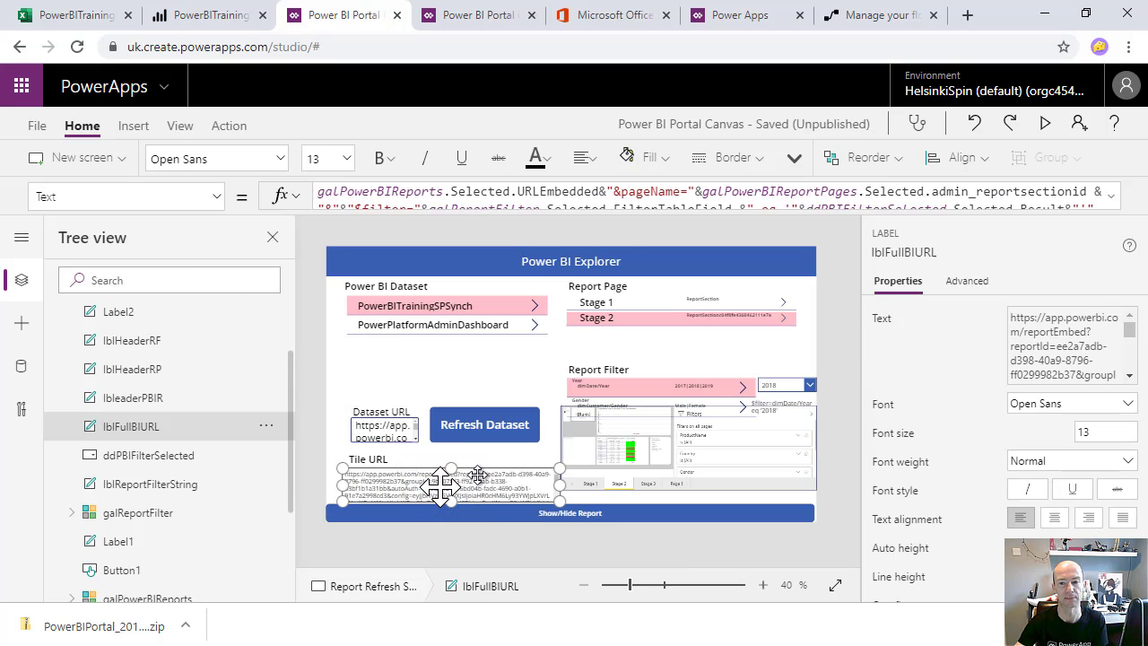
pyautogui.click(1114, 195)
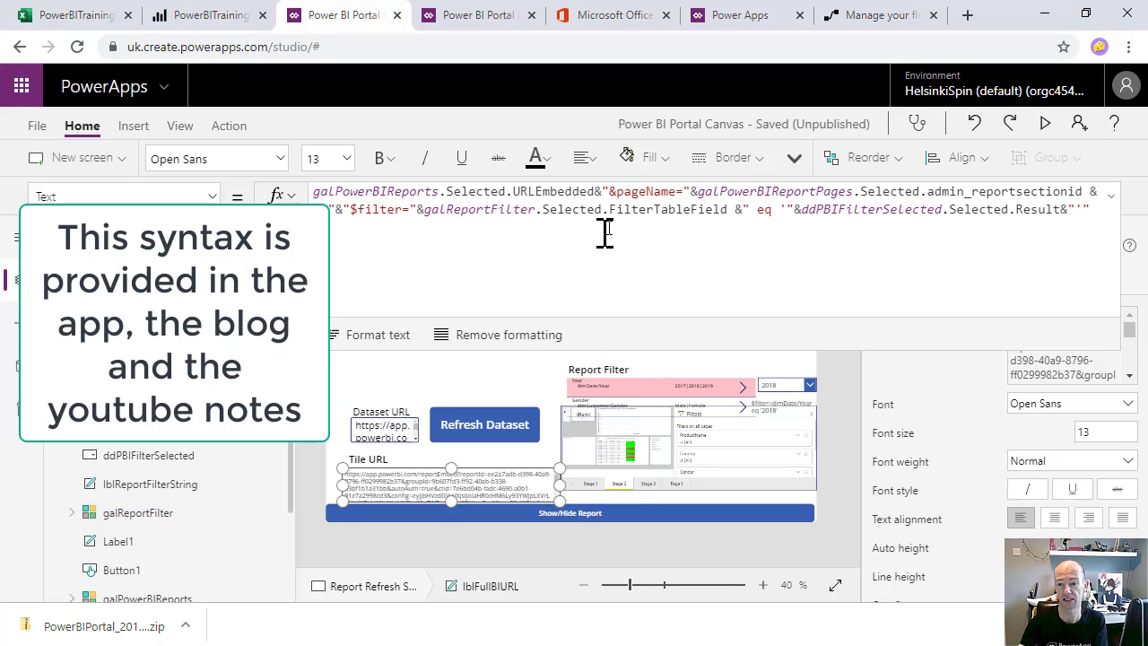
pyautogui.click(894, 214)
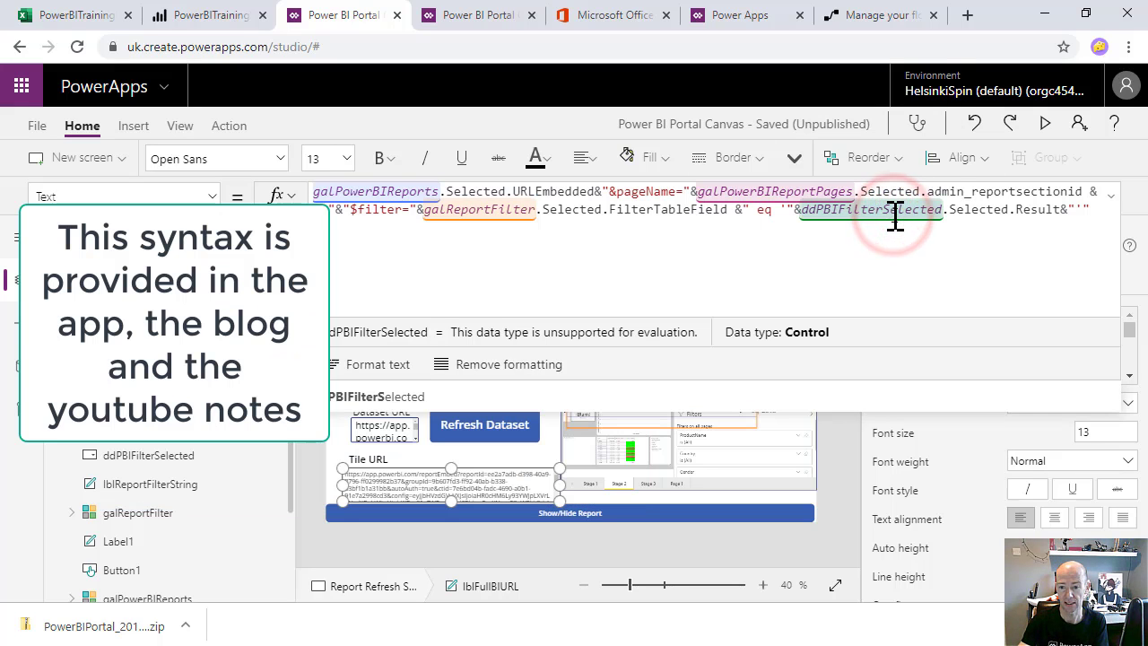
pyautogui.click(630, 327)
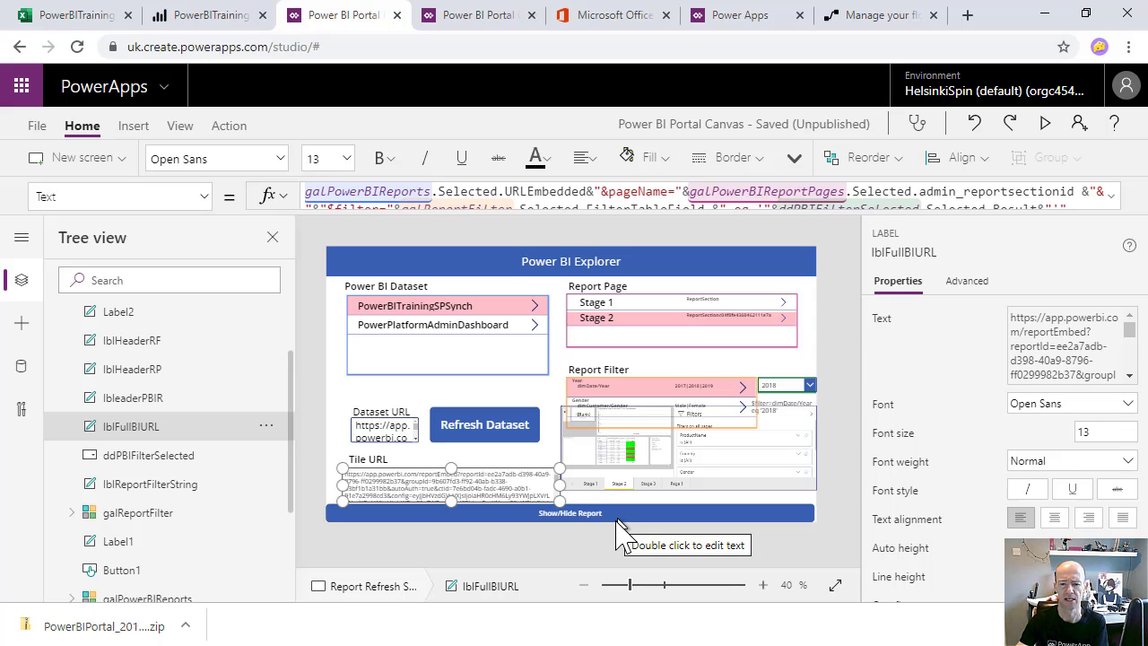
# Run the app, show the enlarged Stage 2 report, and activate the timer below it
pyautogui.click(1045, 123)
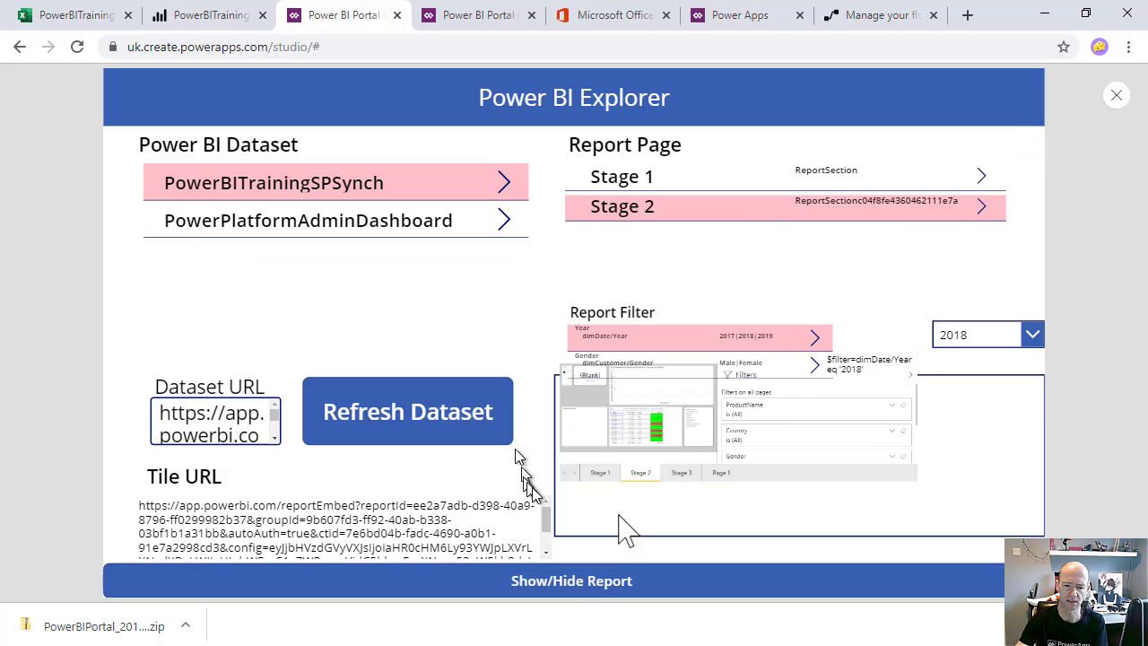
pyautogui.click(554, 594)
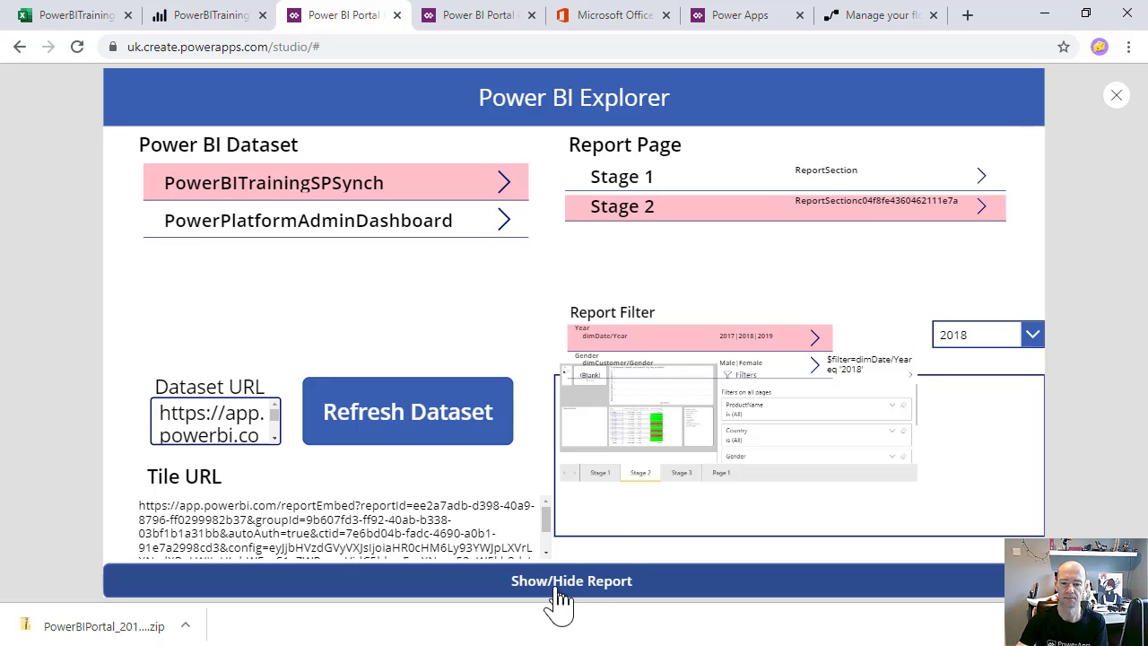
pyautogui.click(558, 594)
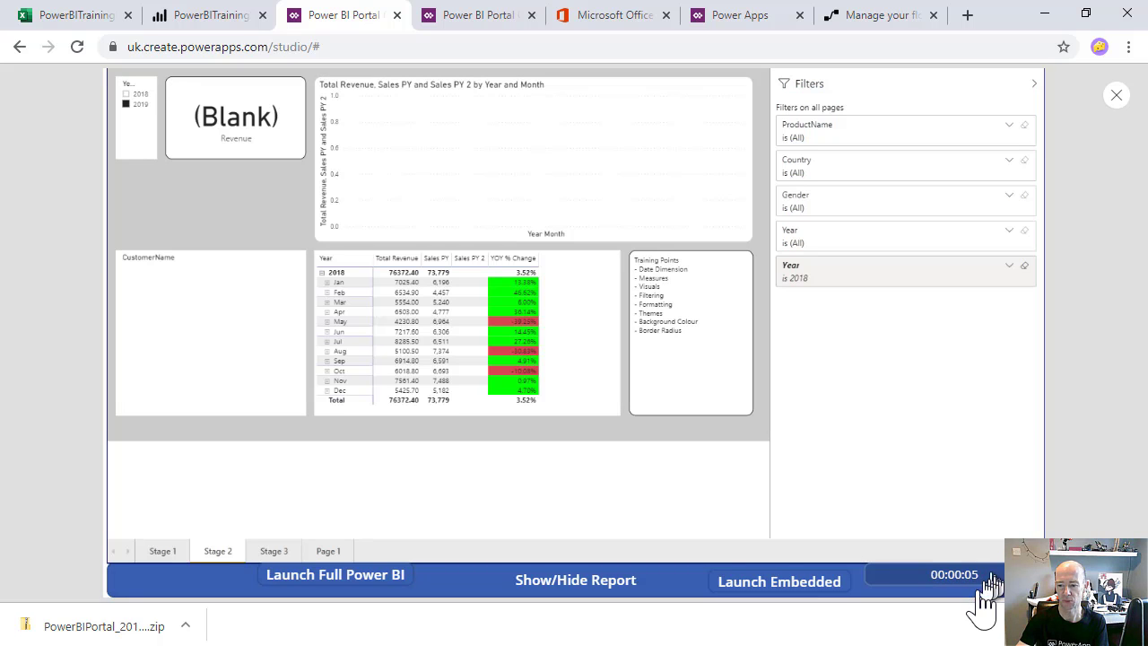
pyautogui.click(980, 577)
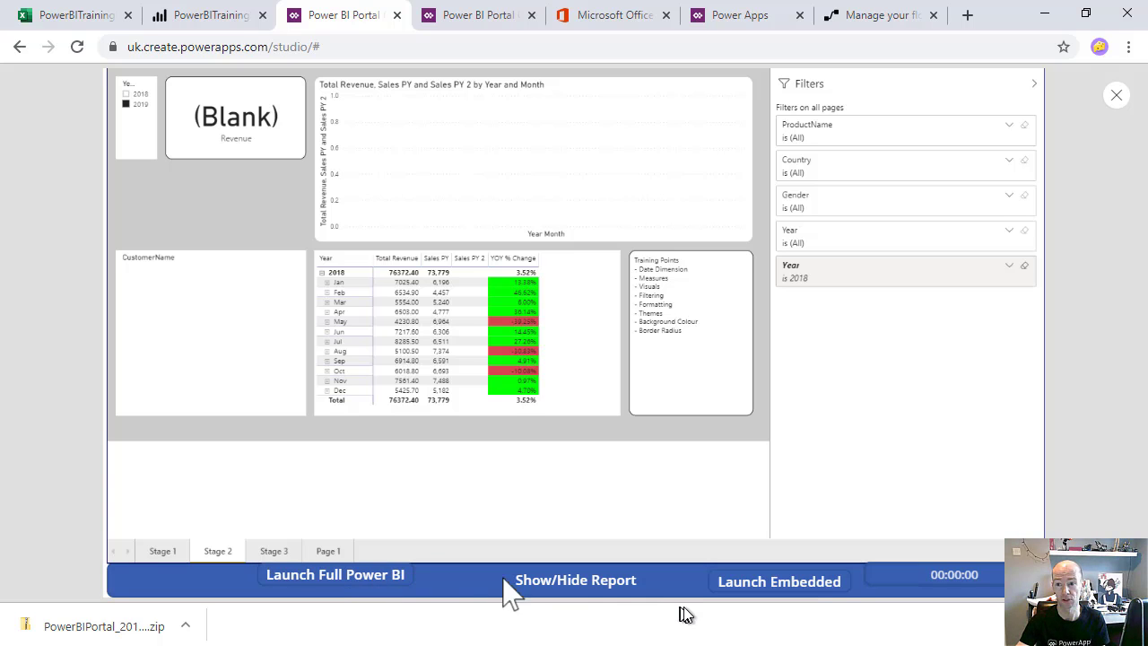
# Launch the embedded report and the full Power BI report from the app, collapse the full report's Filters pane, and open its Stage 1 page
pyautogui.click(743, 592)
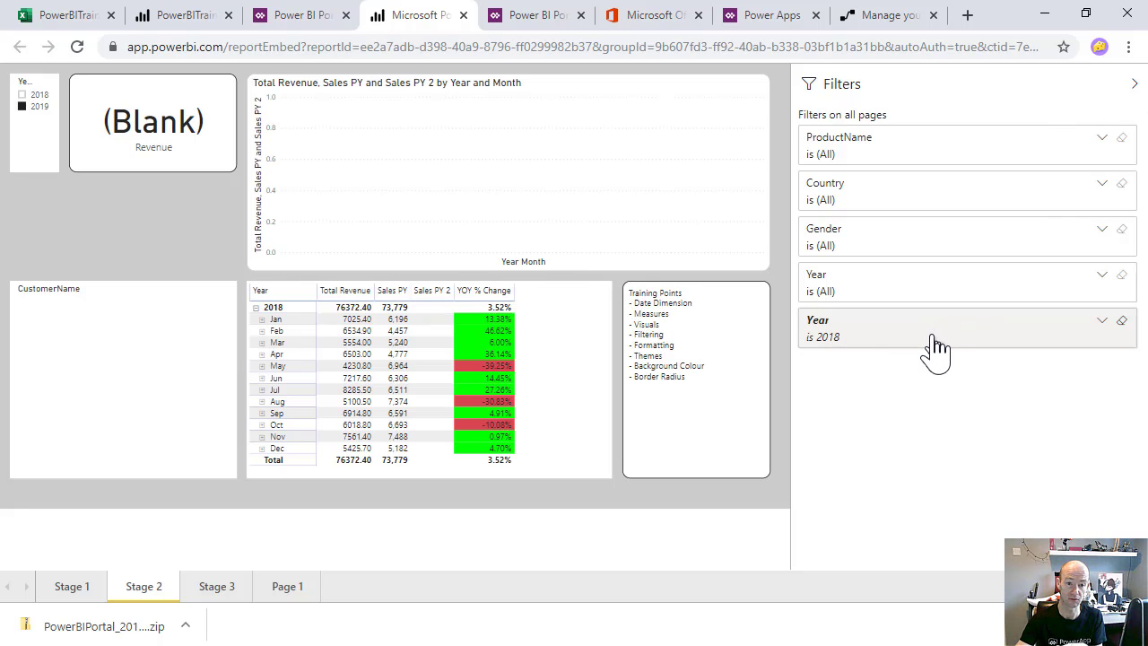
pyautogui.click(279, 17)
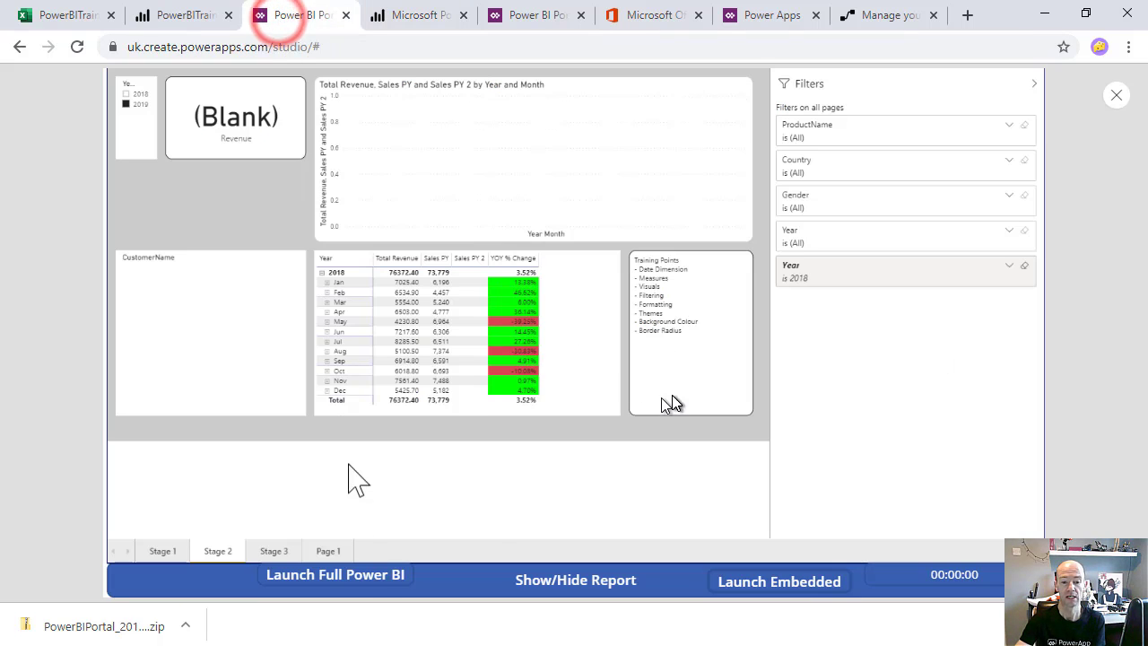
pyautogui.click(368, 577)
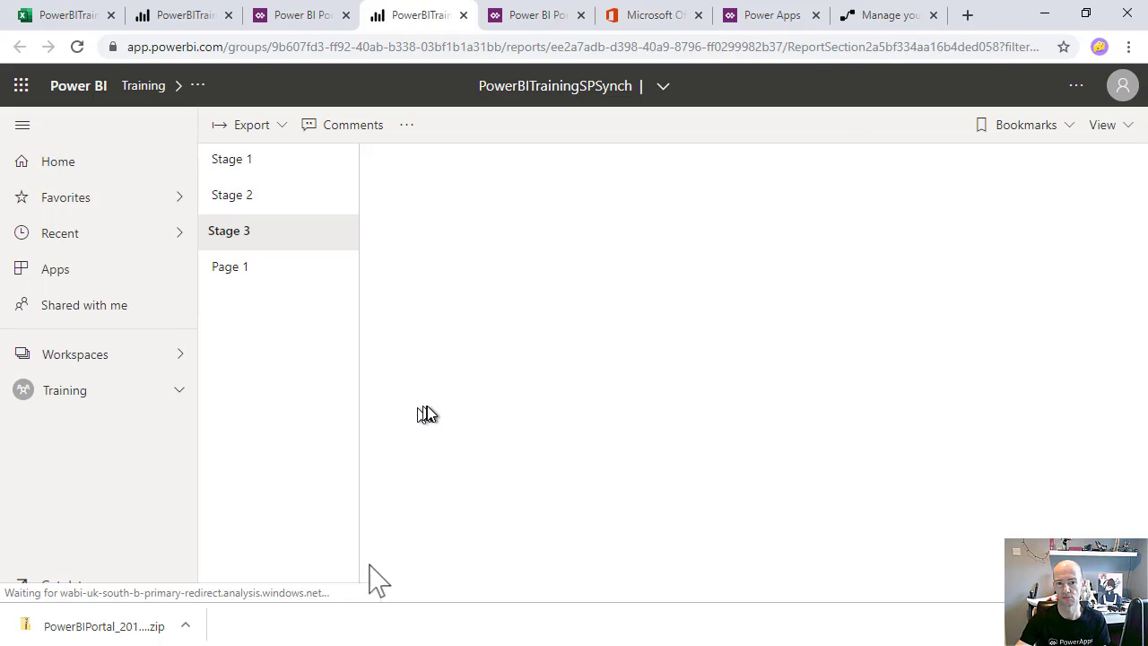
pyautogui.click(1134, 162)
pyautogui.click(269, 175)
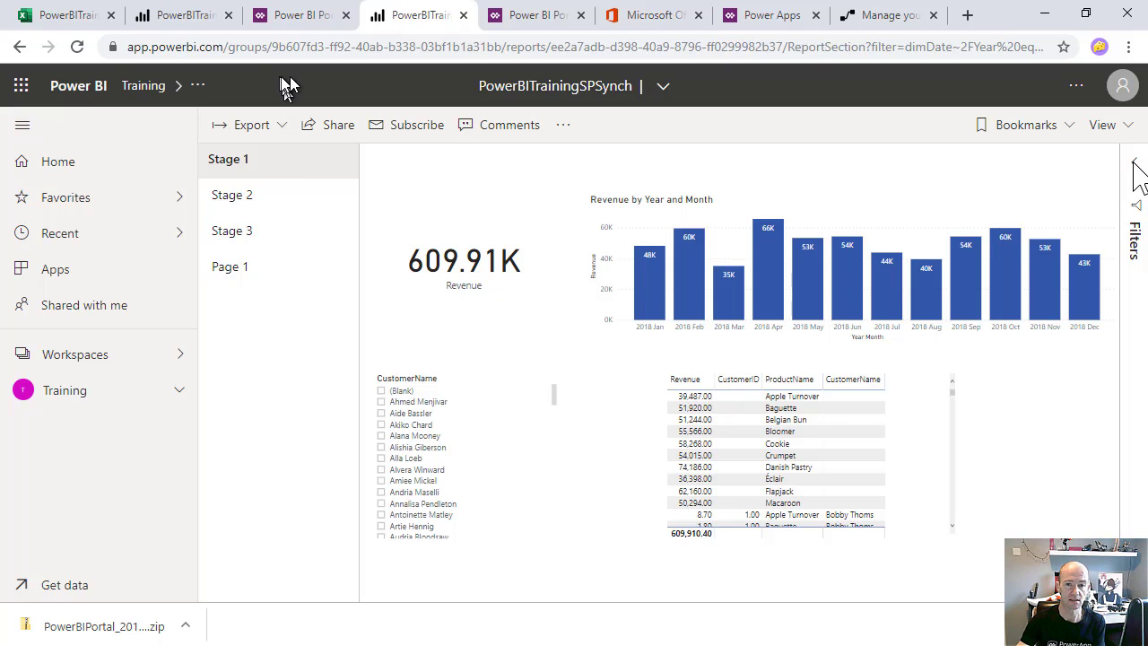
# In the published Power BI Portal Canvas app, view the PowerPlatformAdminDashboard dataset's App and Environments pages and reselect PowerBITrainingSPSynch
pyautogui.click(760, 22)
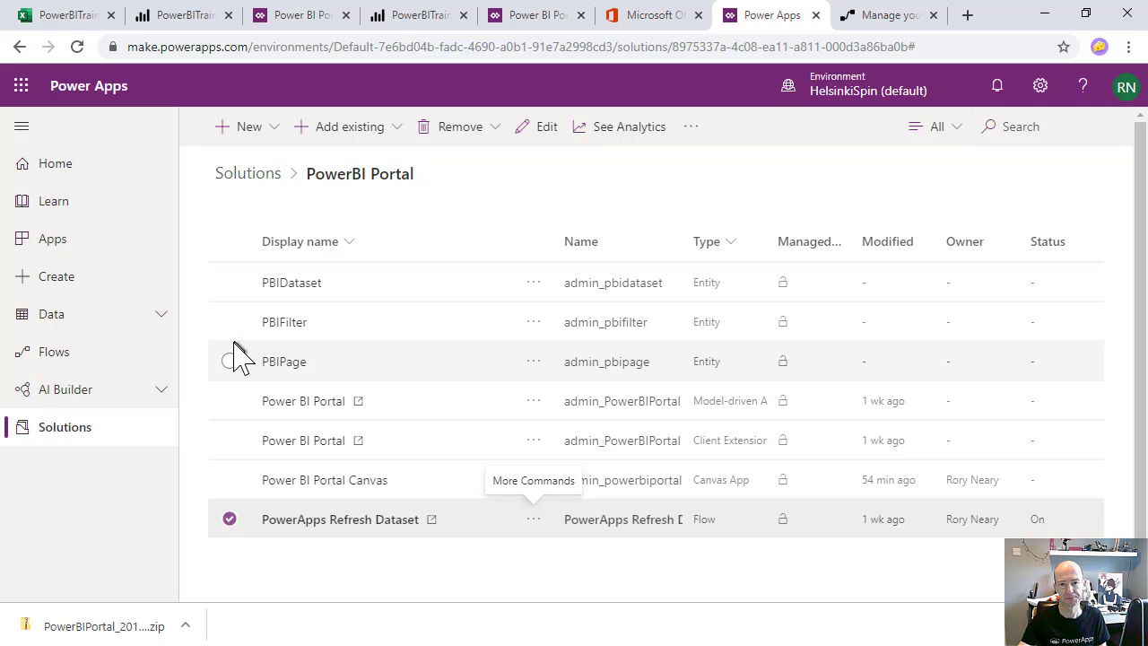
pyautogui.click(508, 15)
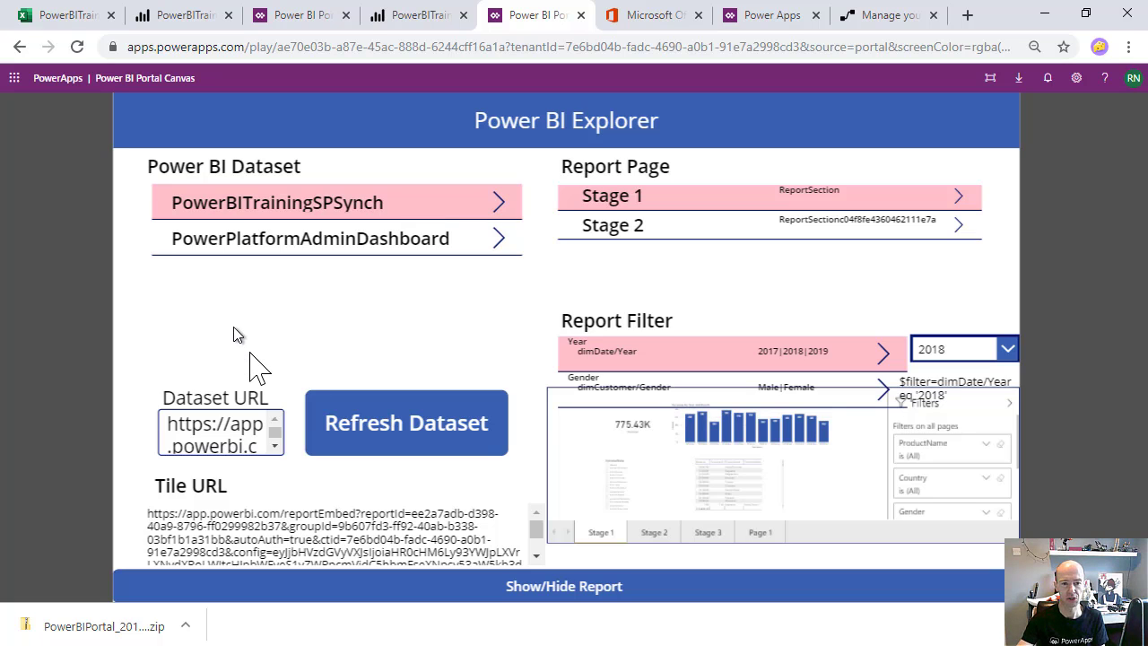
pyautogui.click(325, 239)
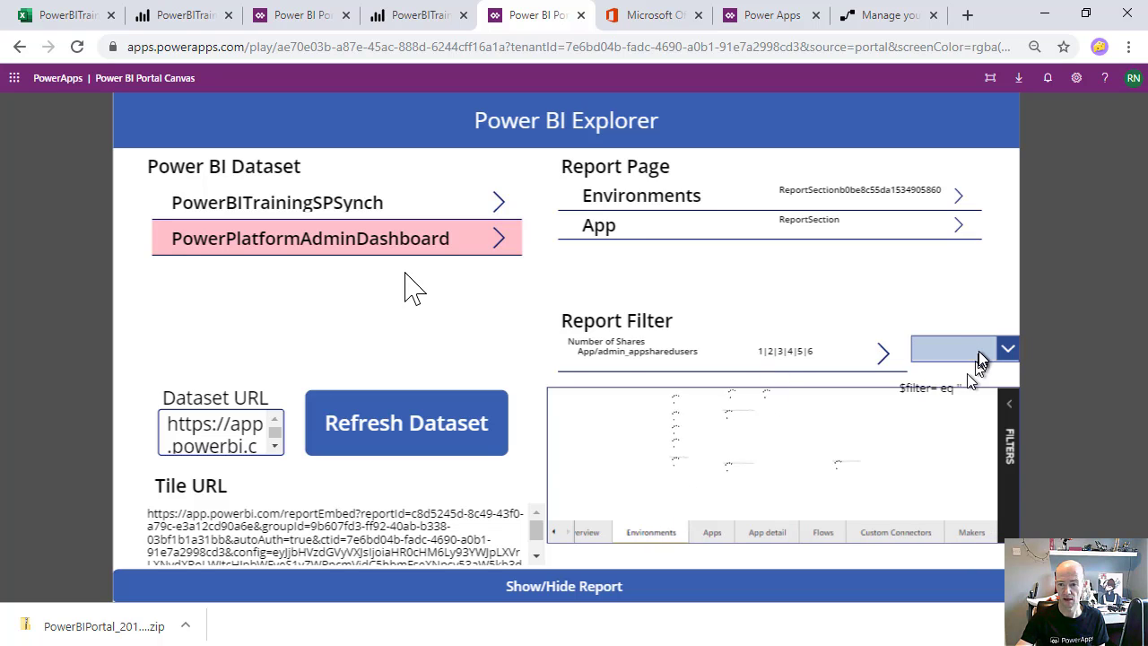
pyautogui.click(718, 226)
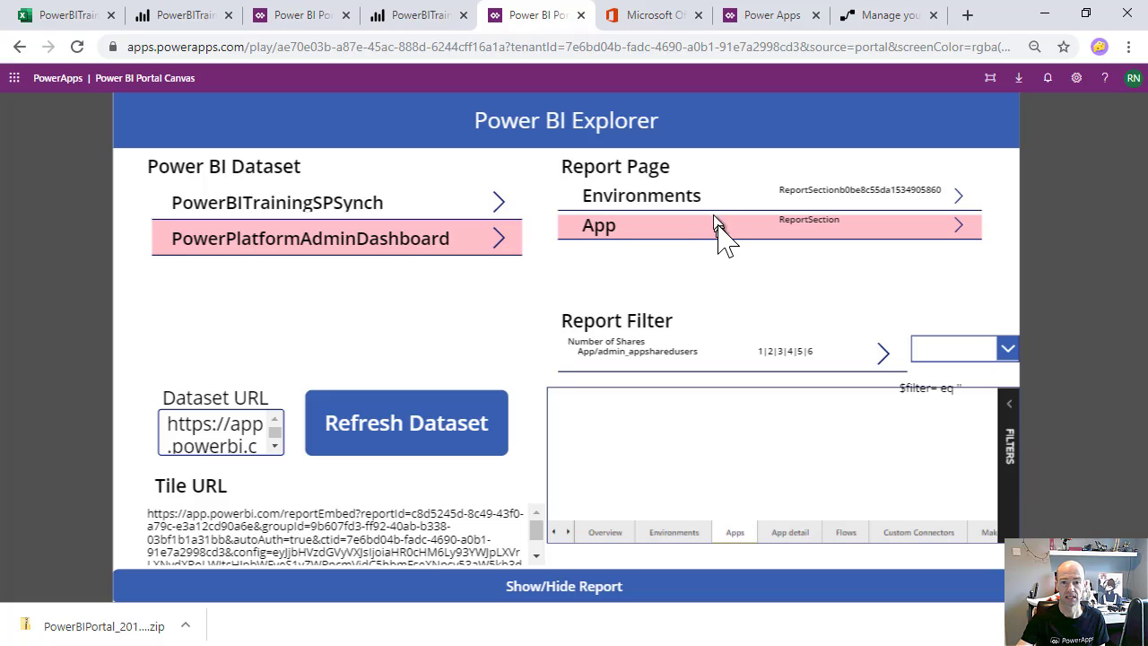
pyautogui.click(715, 197)
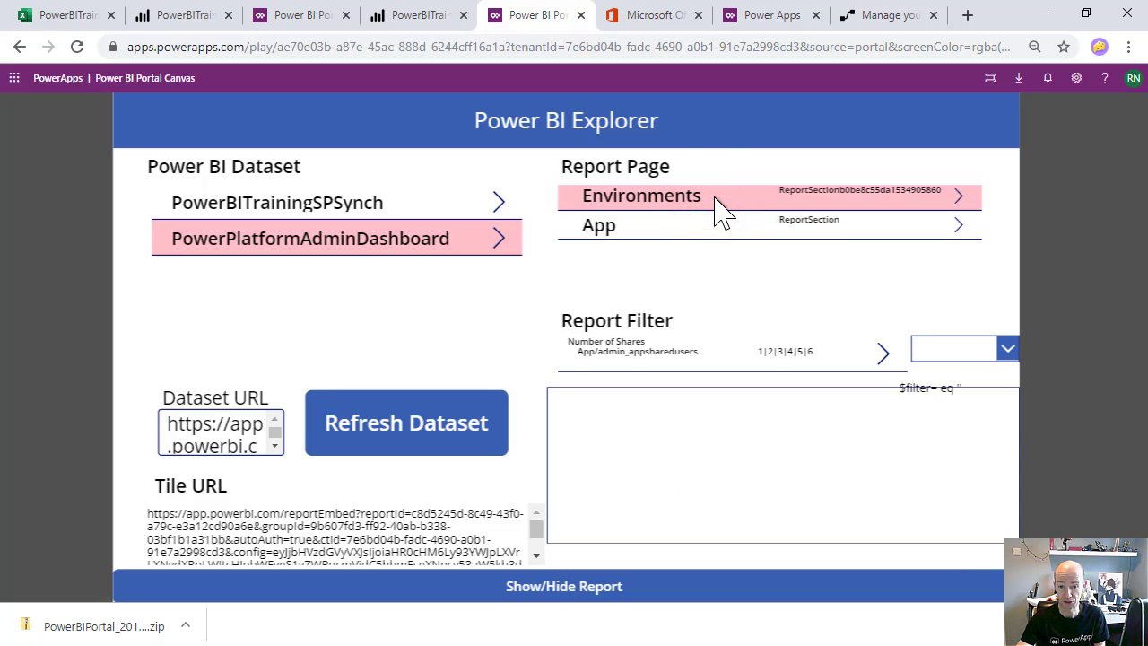
pyautogui.click(440, 208)
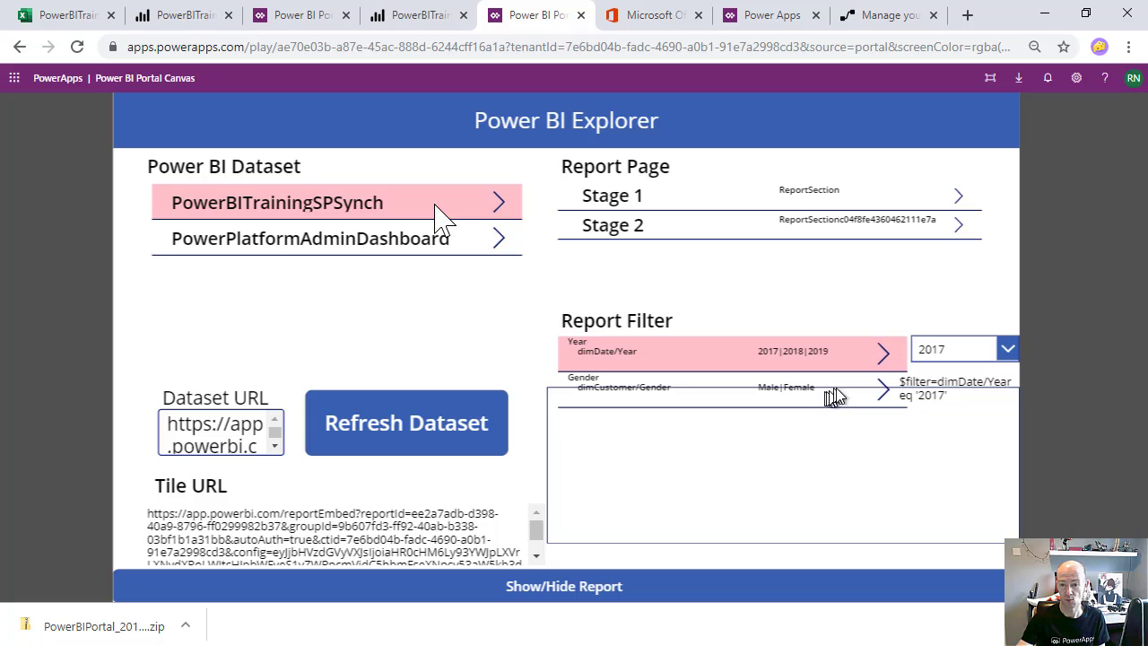
# Select the Stage 1 report page, filter it by Gender Female, show the enlarged report, and activate the timer below it
pyautogui.click(723, 195)
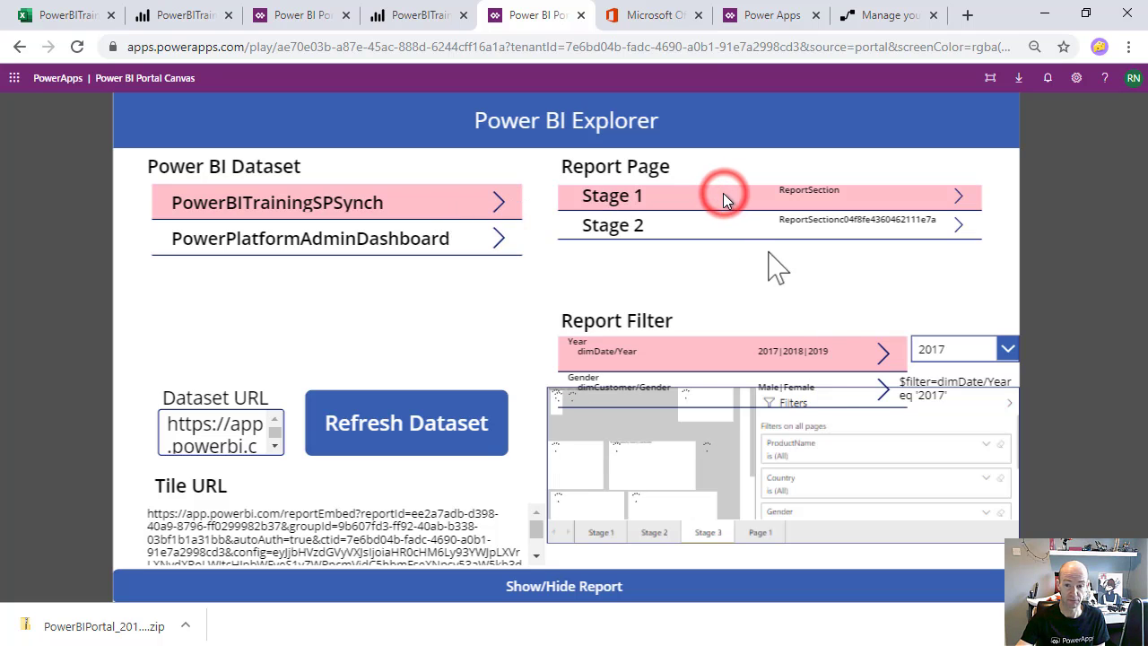
pyautogui.click(878, 390)
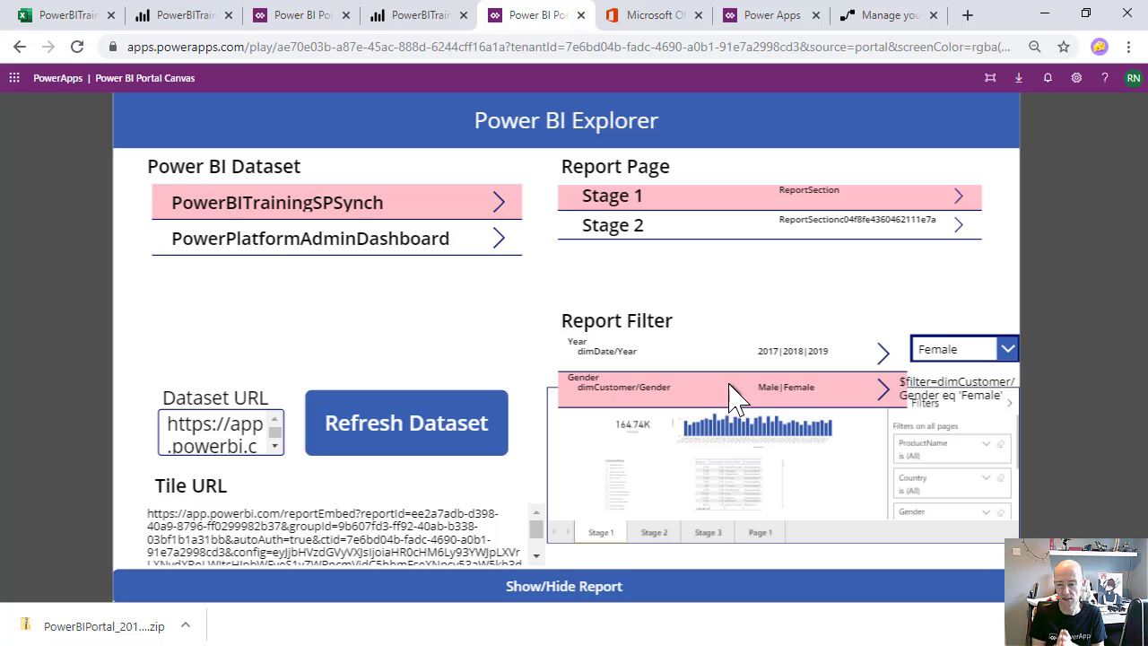
pyautogui.click(689, 587)
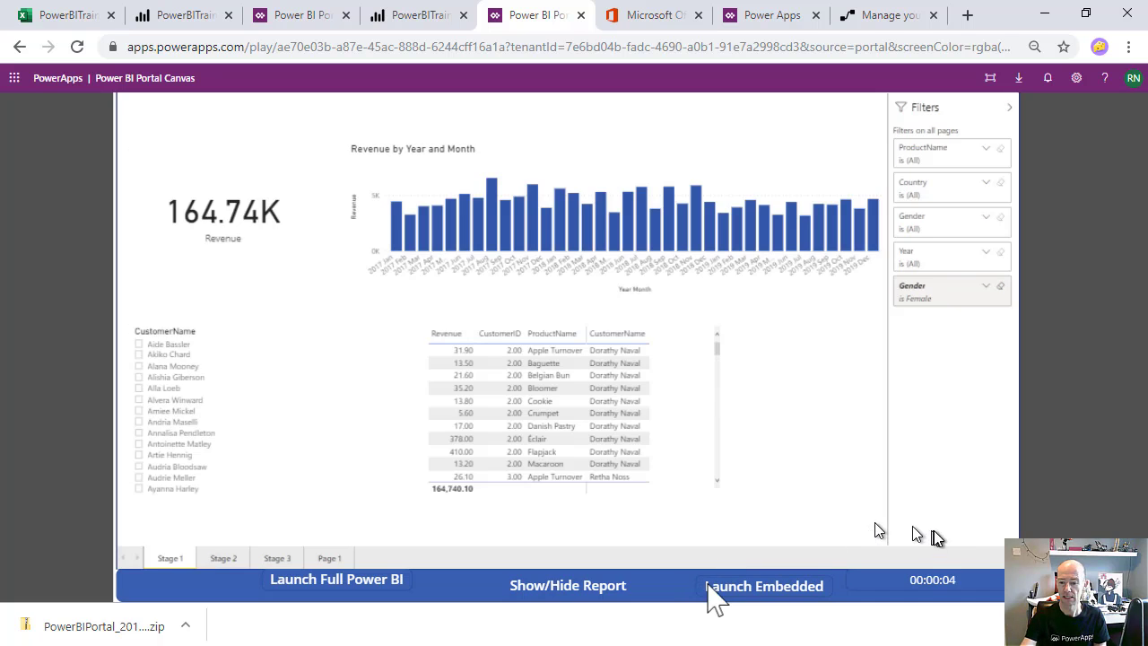
pyautogui.click(932, 581)
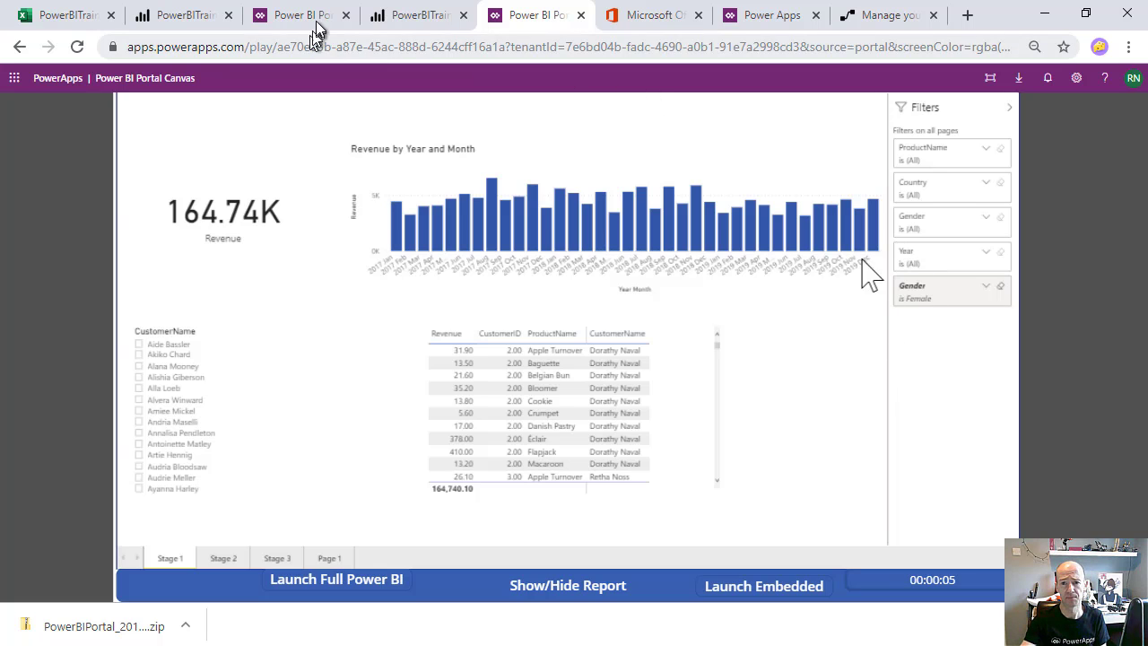
# Open the model-driven Power BI Portal app from the PowerBI Portal solution and start a new PBIPage record under the PowerBITrainingSPSynch dataset
pyautogui.click(764, 25)
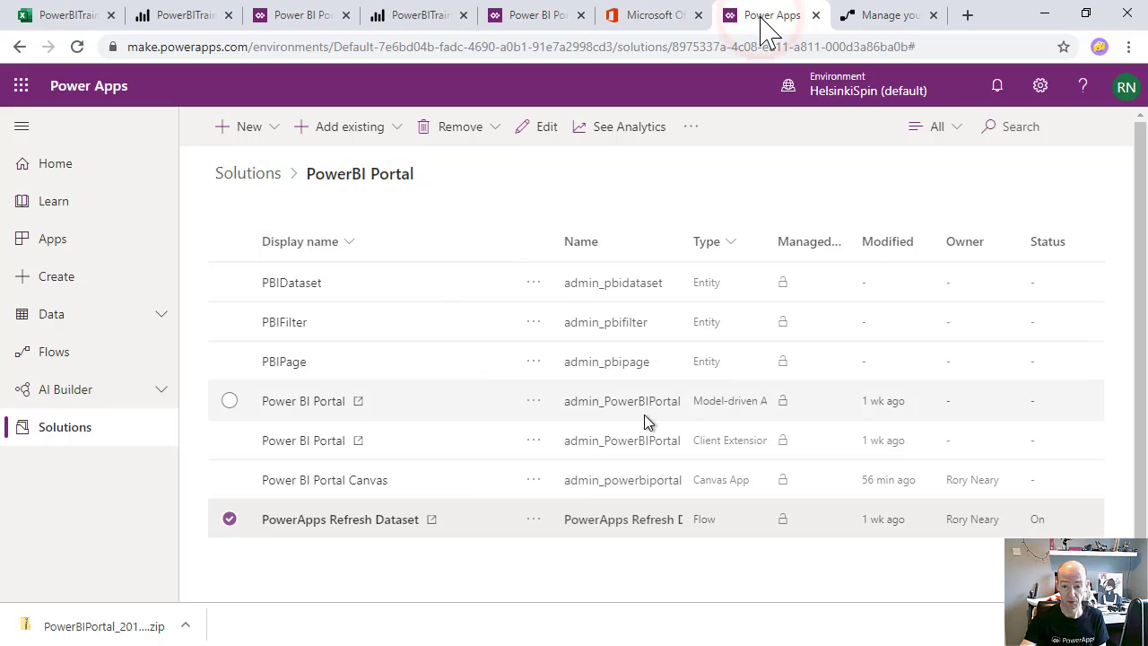
pyautogui.click(532, 401)
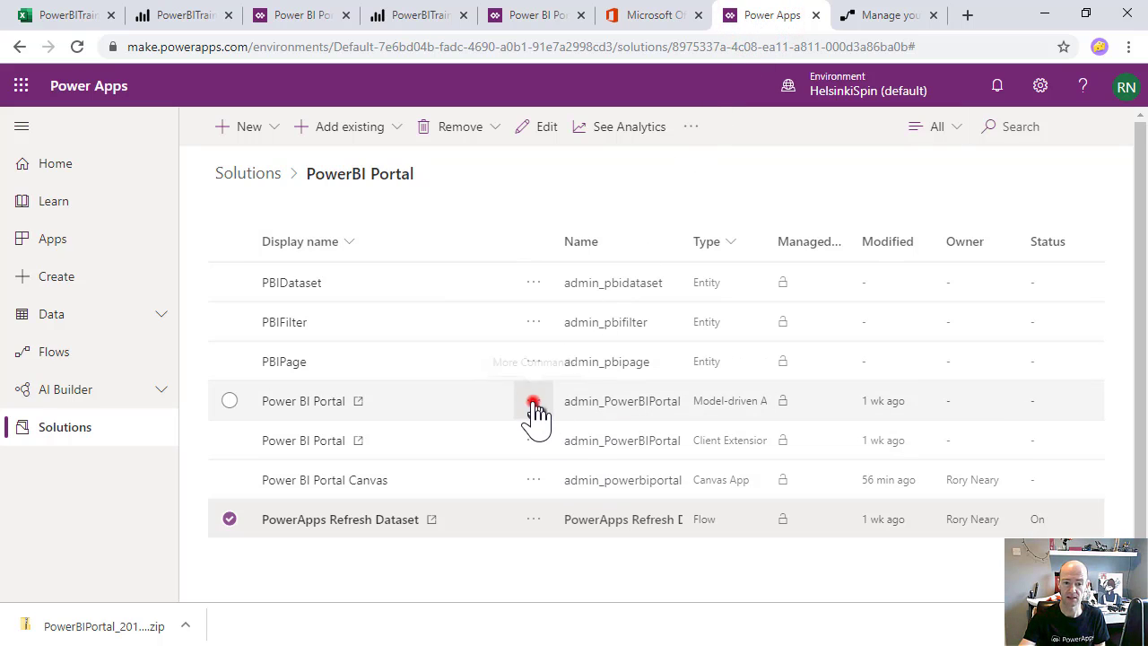
pyautogui.click(579, 245)
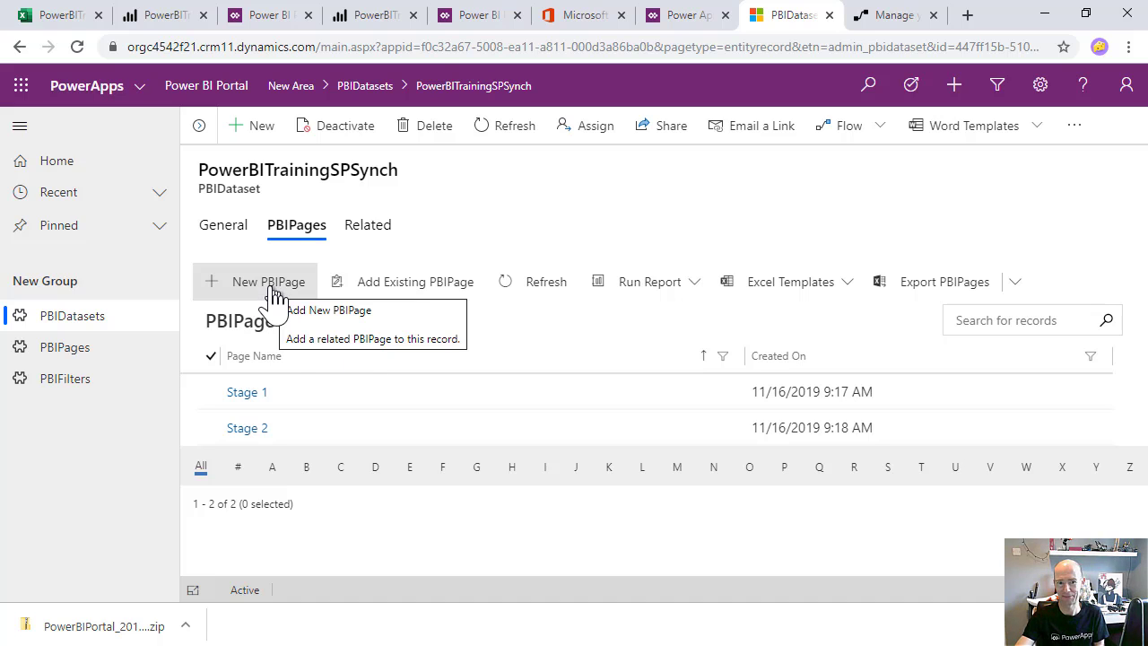
pyautogui.click(274, 289)
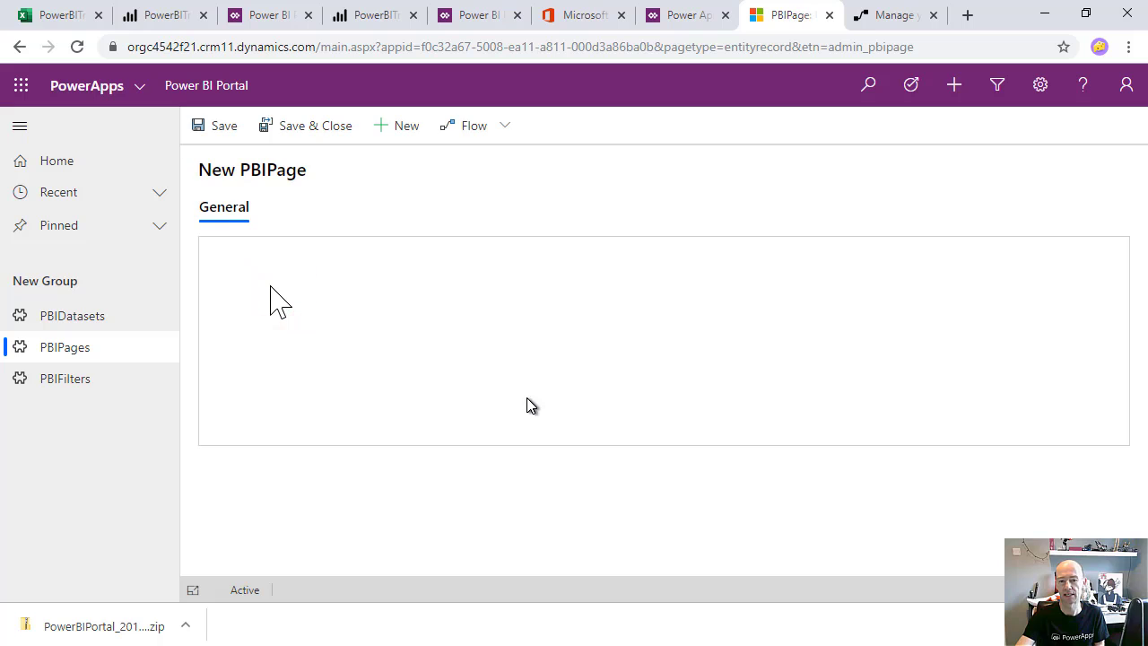